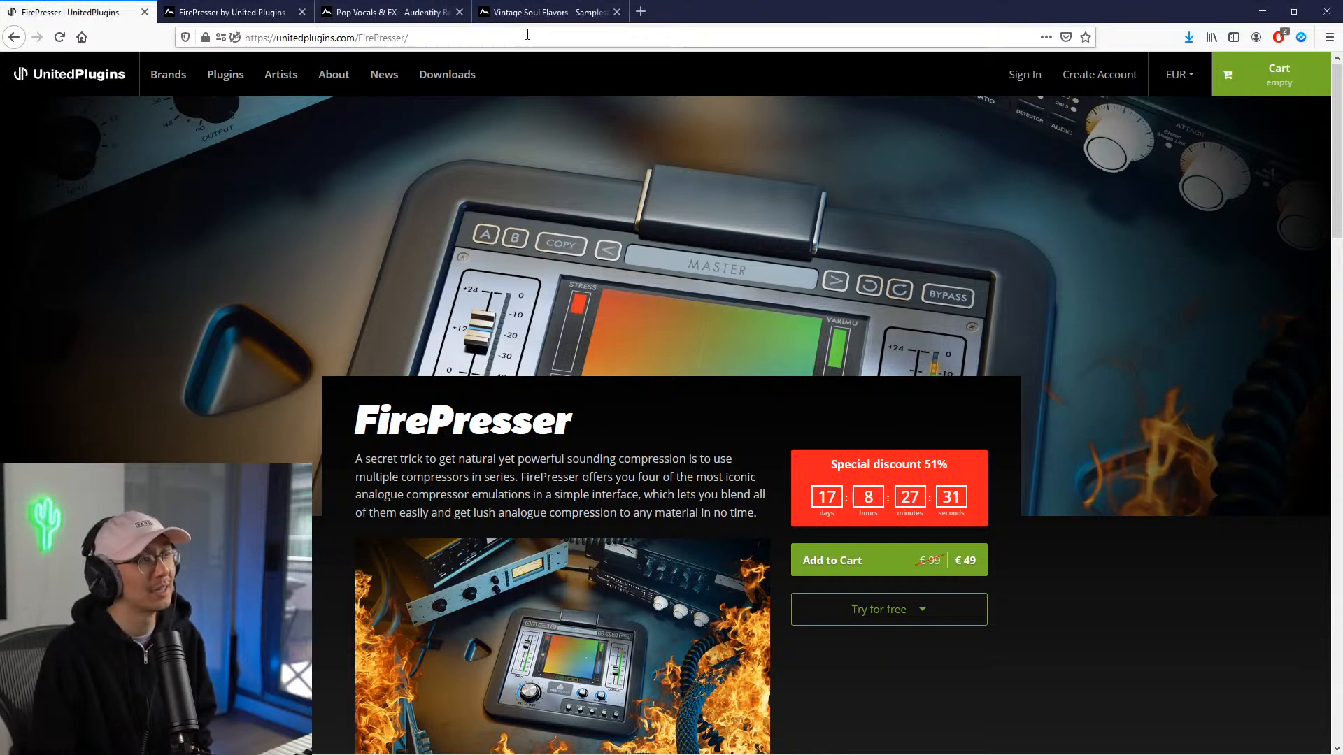
Step: Look through the ADSR product pages for Vintage Soul Flavors, Pop Vocals & FX, and the FirePresser compressor plugin
{"action": "left_click", "coordinate": [535, 14]}
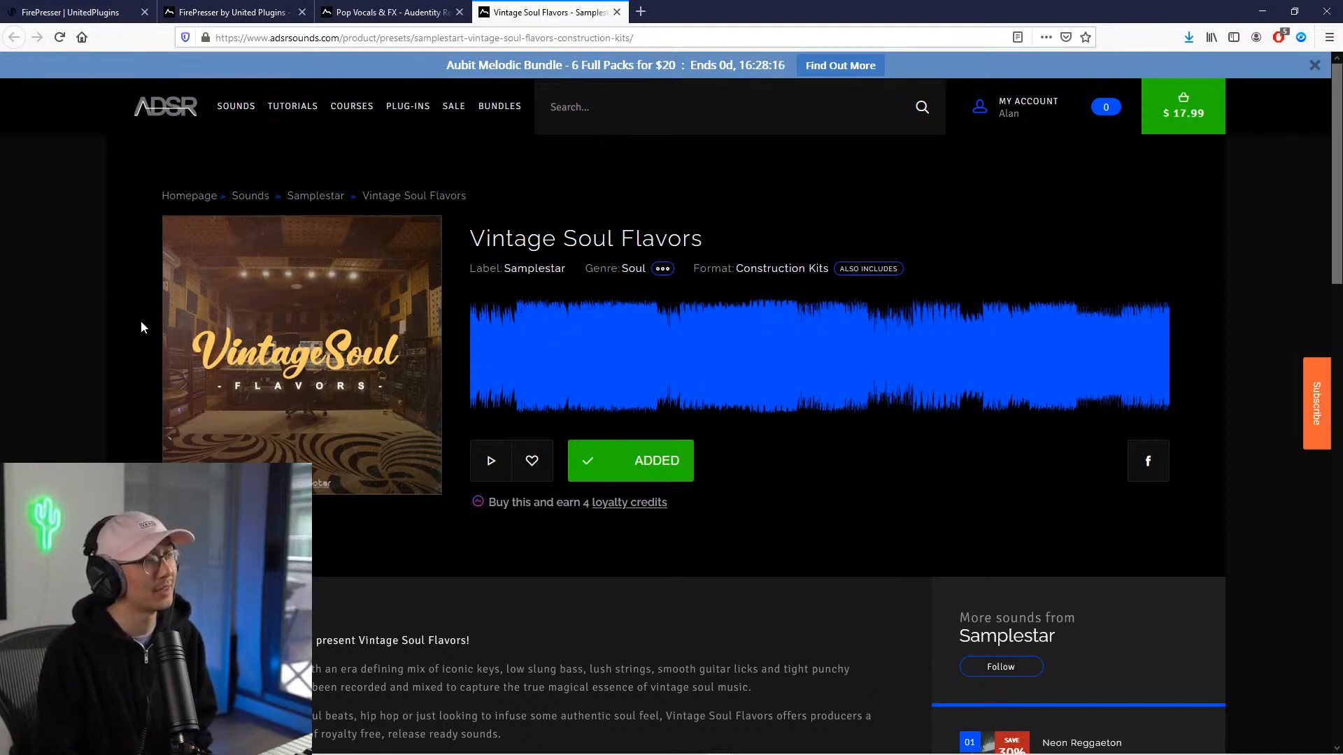
{"action": "left_click", "coordinate": [382, 20]}
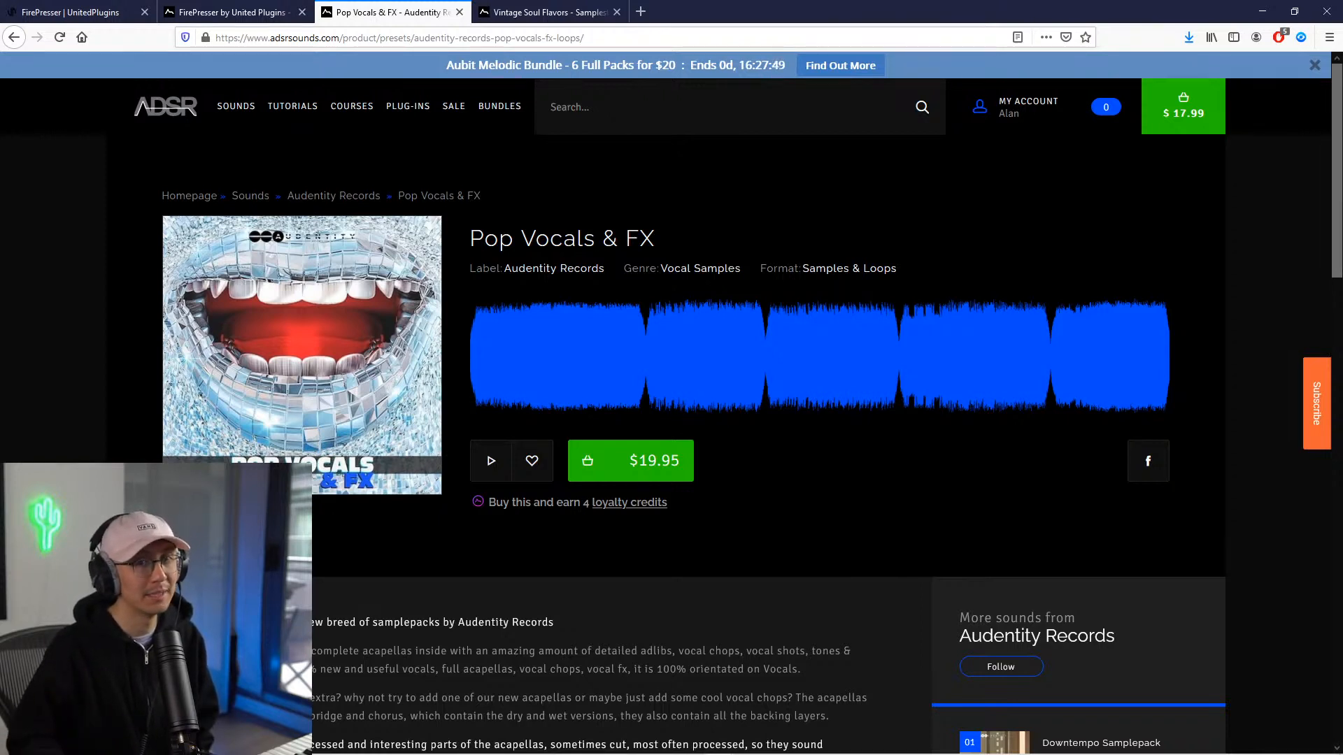
{"action": "left_click", "coordinate": [223, 14]}
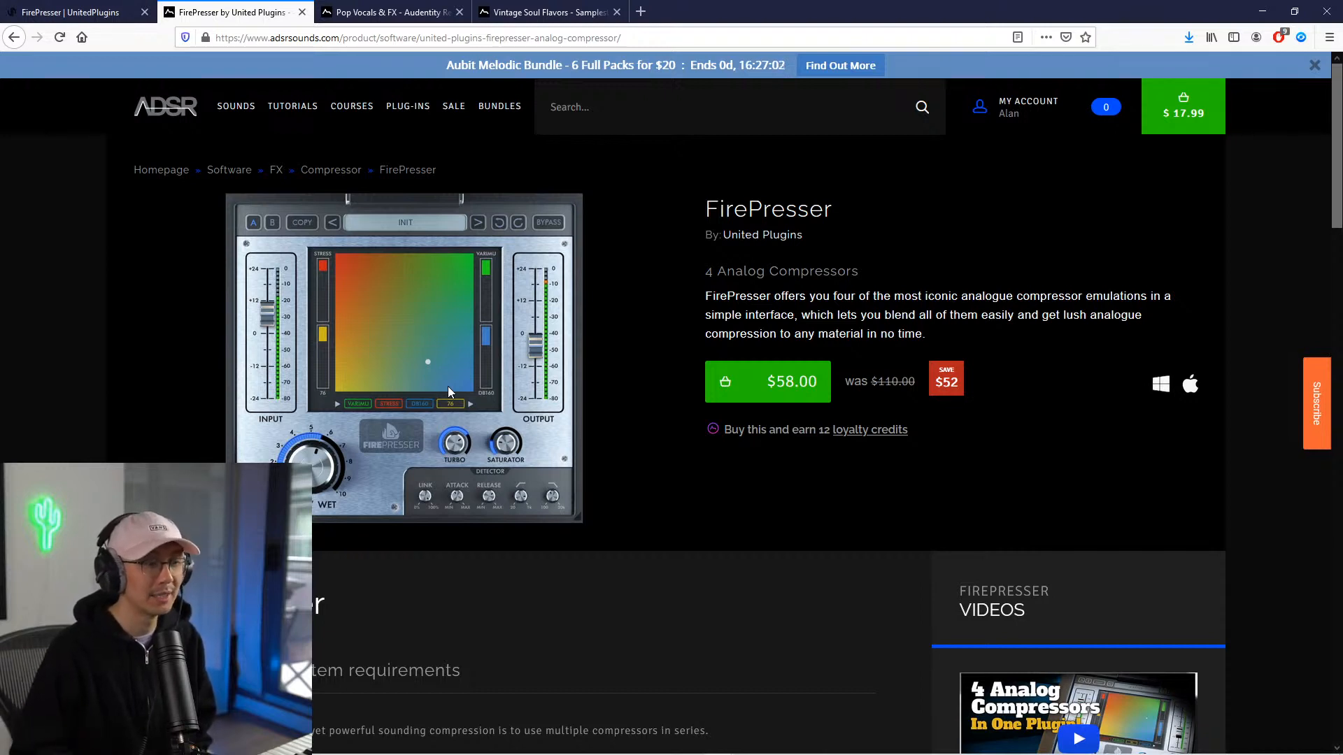
{"action": "scroll", "coordinate": [448, 386], "scroll_direction": "down", "scroll_amount": 5}
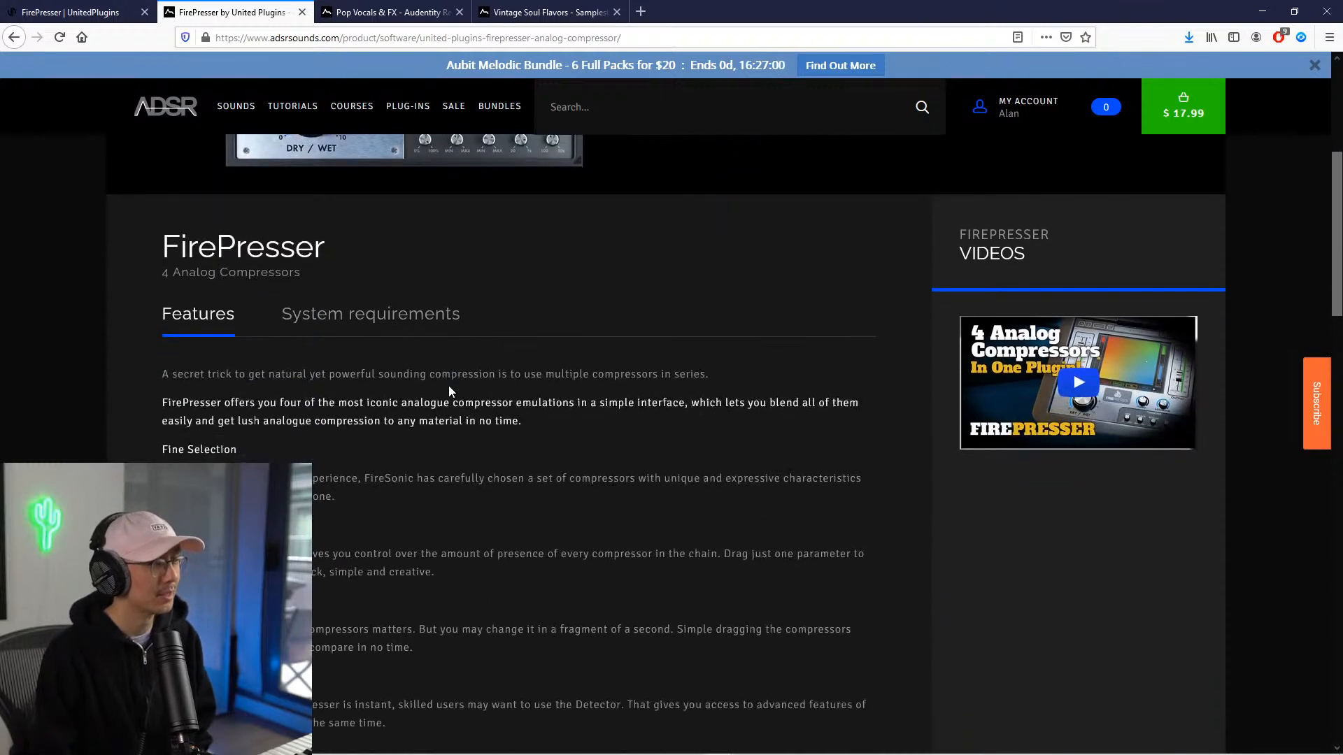
{"action": "scroll", "coordinate": [448, 386], "scroll_direction": "up", "scroll_amount": 5}
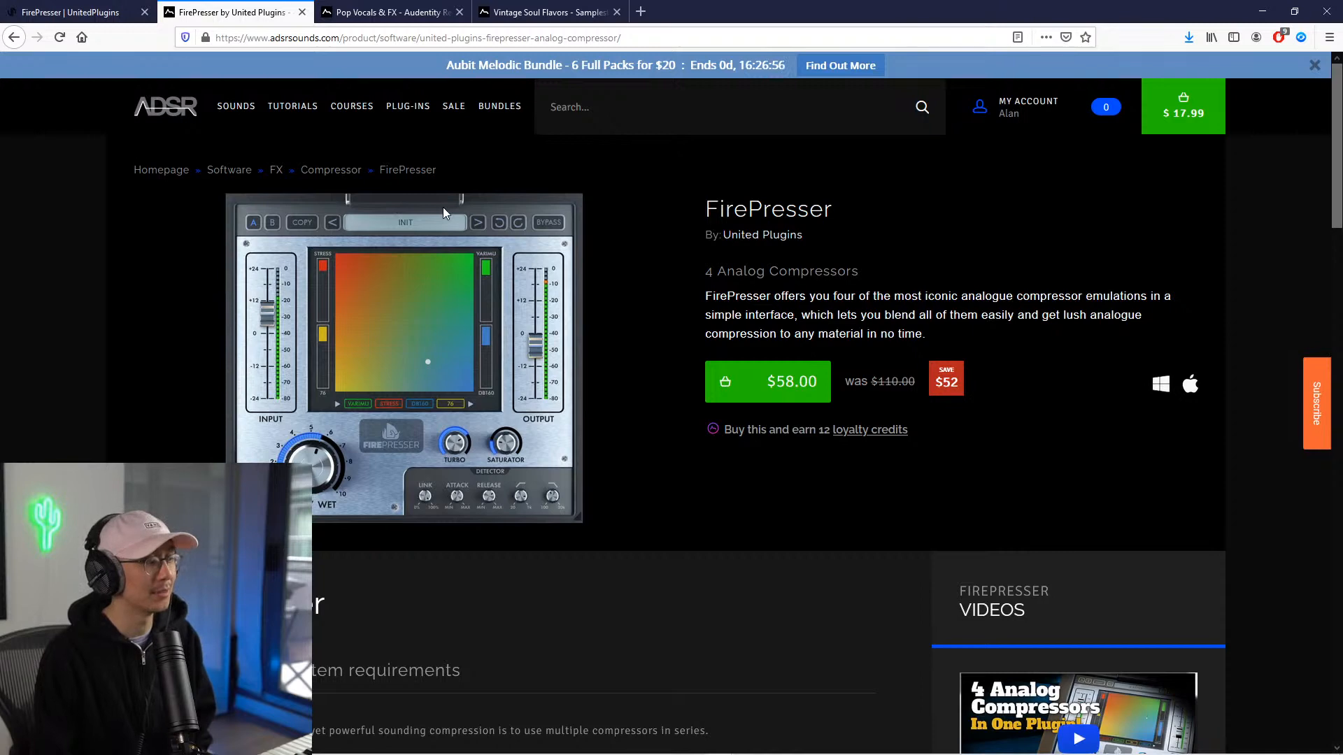
{"action": "scroll", "coordinate": [443, 207], "scroll_direction": "down", "scroll_amount": 5}
{"action": "scroll", "coordinate": [443, 207], "scroll_direction": "up", "scroll_amount": 5}
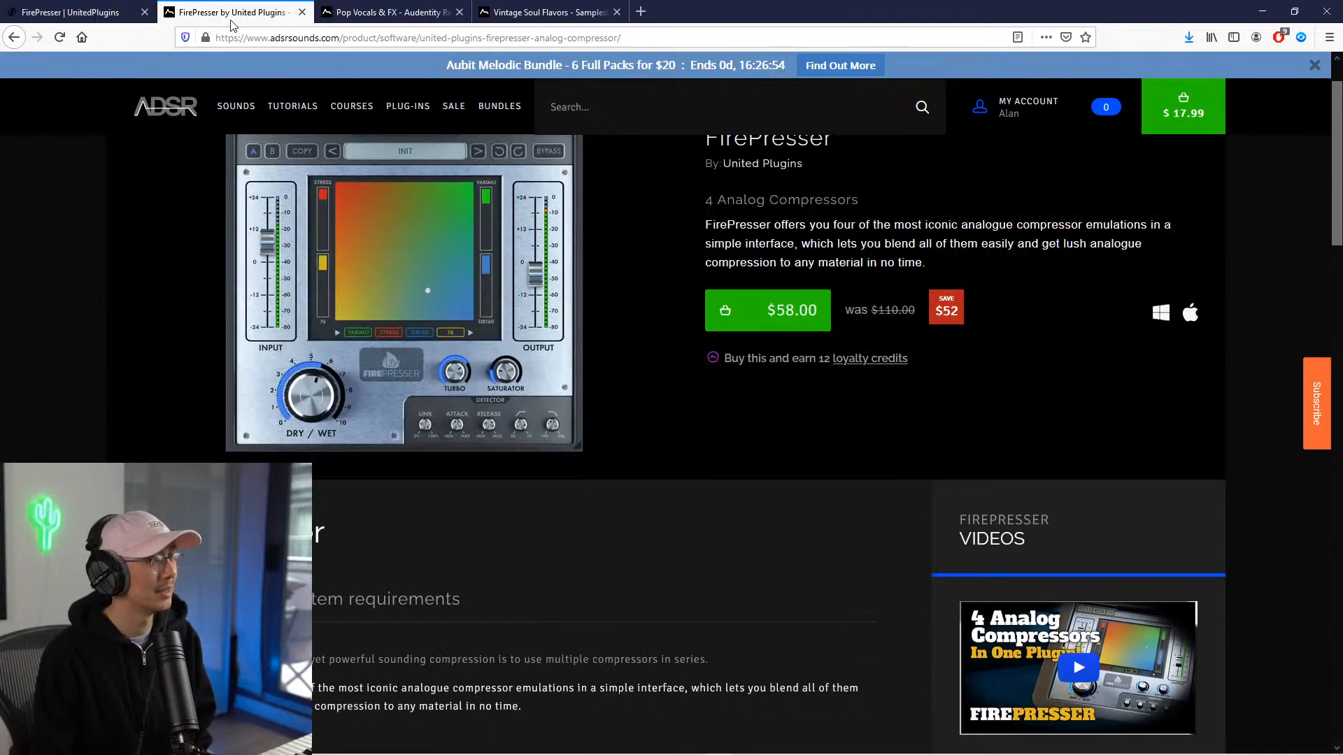
Step: Compare the FirePresser offers on United Plugins and ADSR, then revisit the Pop Vocals & FX and Vintage Soul Flavors pages
{"action": "left_click", "coordinate": [84, 16]}
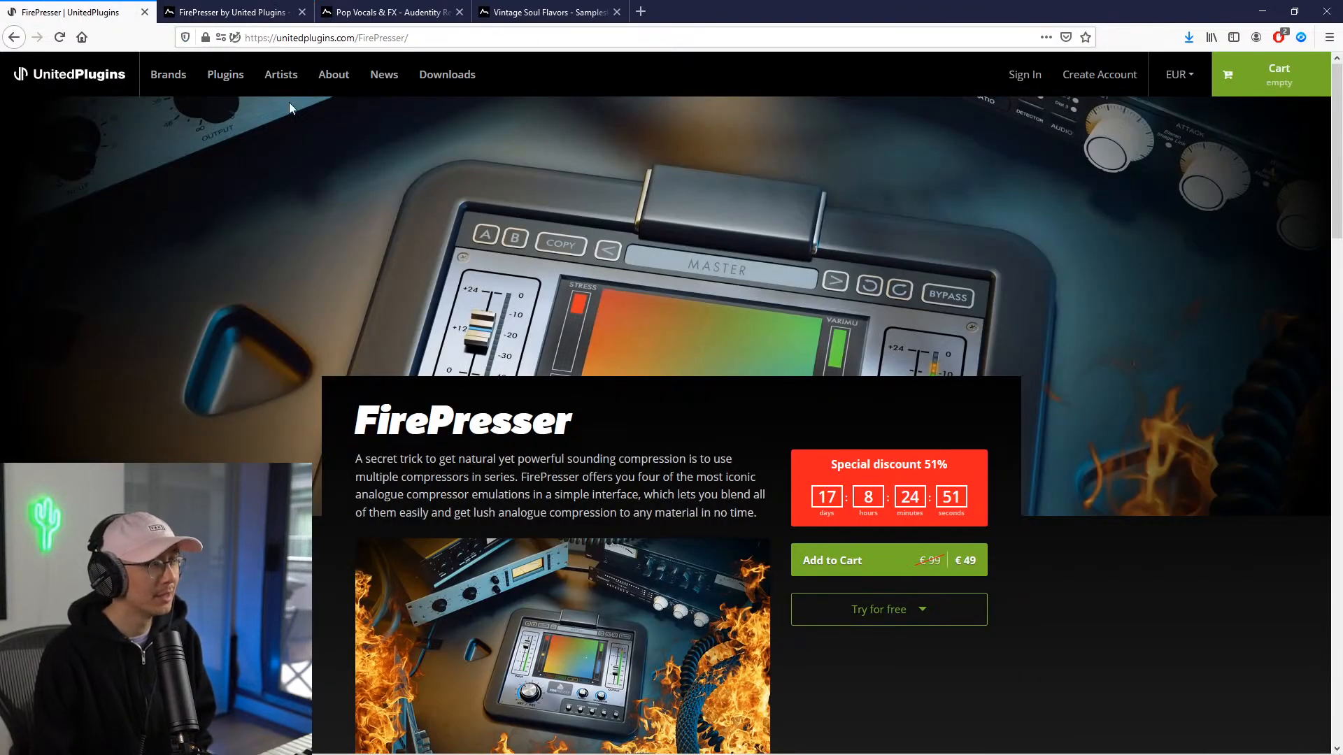
{"action": "scroll", "coordinate": [273, 186], "scroll_direction": "down", "scroll_amount": 4}
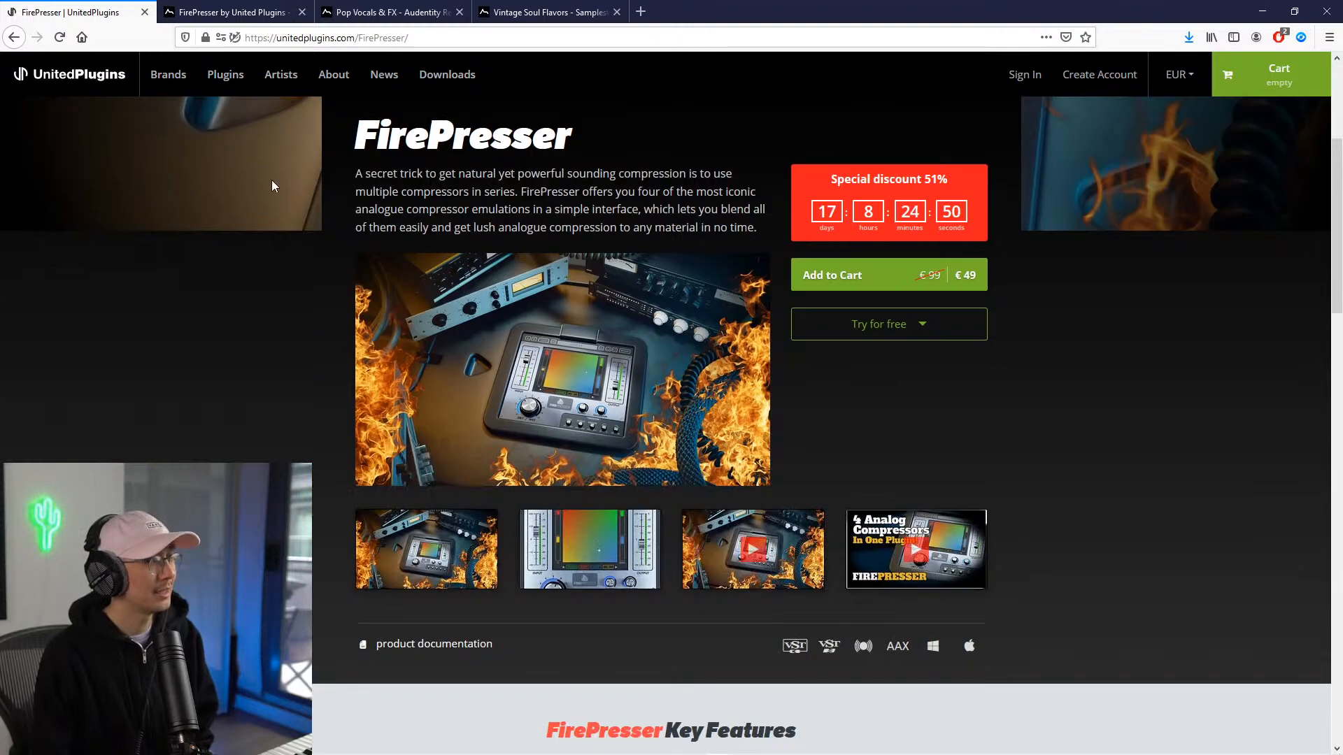
{"action": "left_click", "coordinate": [222, 14]}
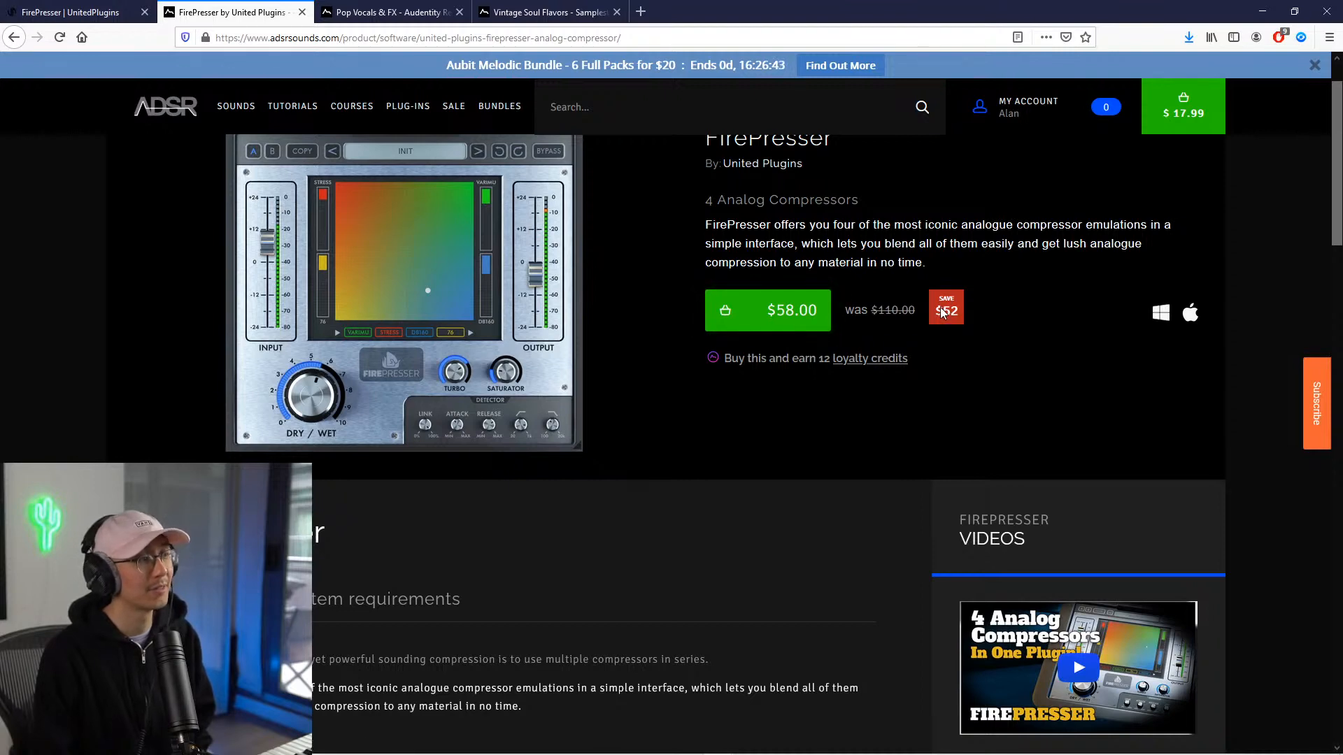
{"action": "scroll", "coordinate": [615, 374], "scroll_direction": "up", "scroll_amount": 2}
{"action": "left_click", "coordinate": [376, 14]}
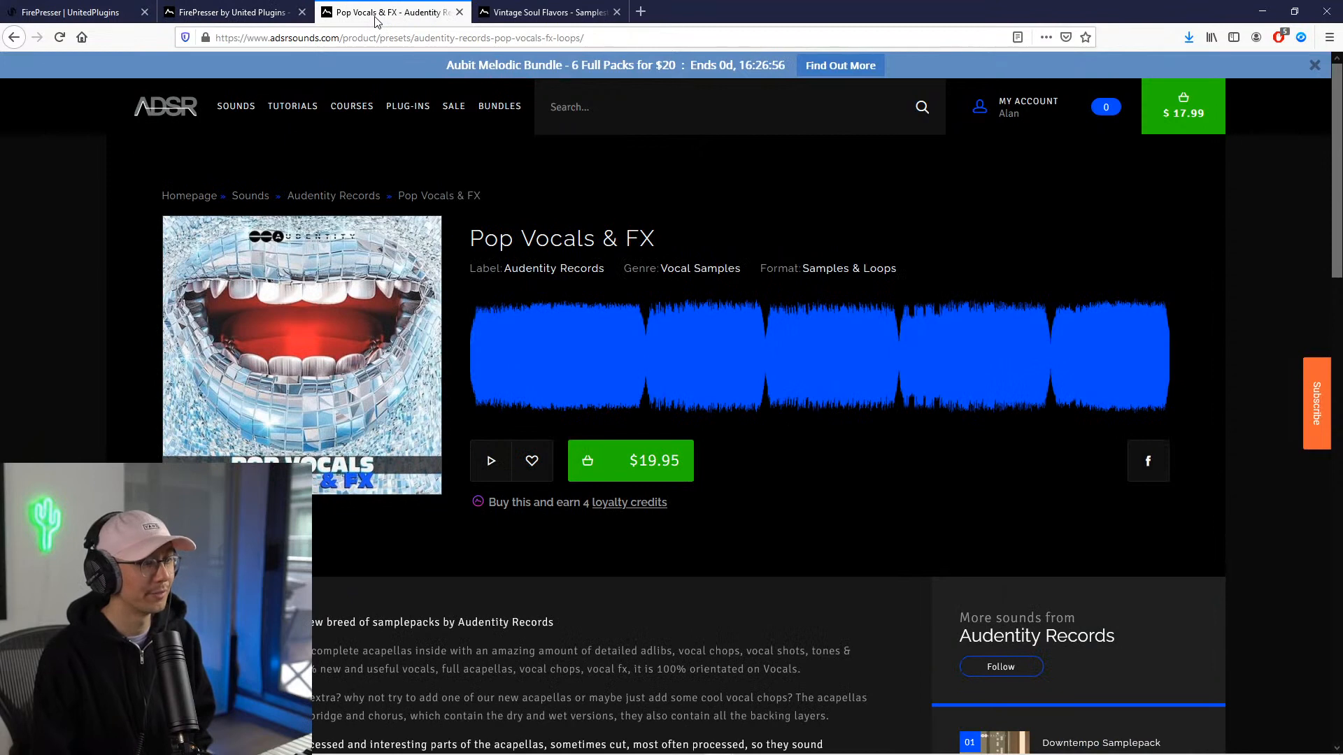
{"action": "left_click", "coordinate": [564, 14]}
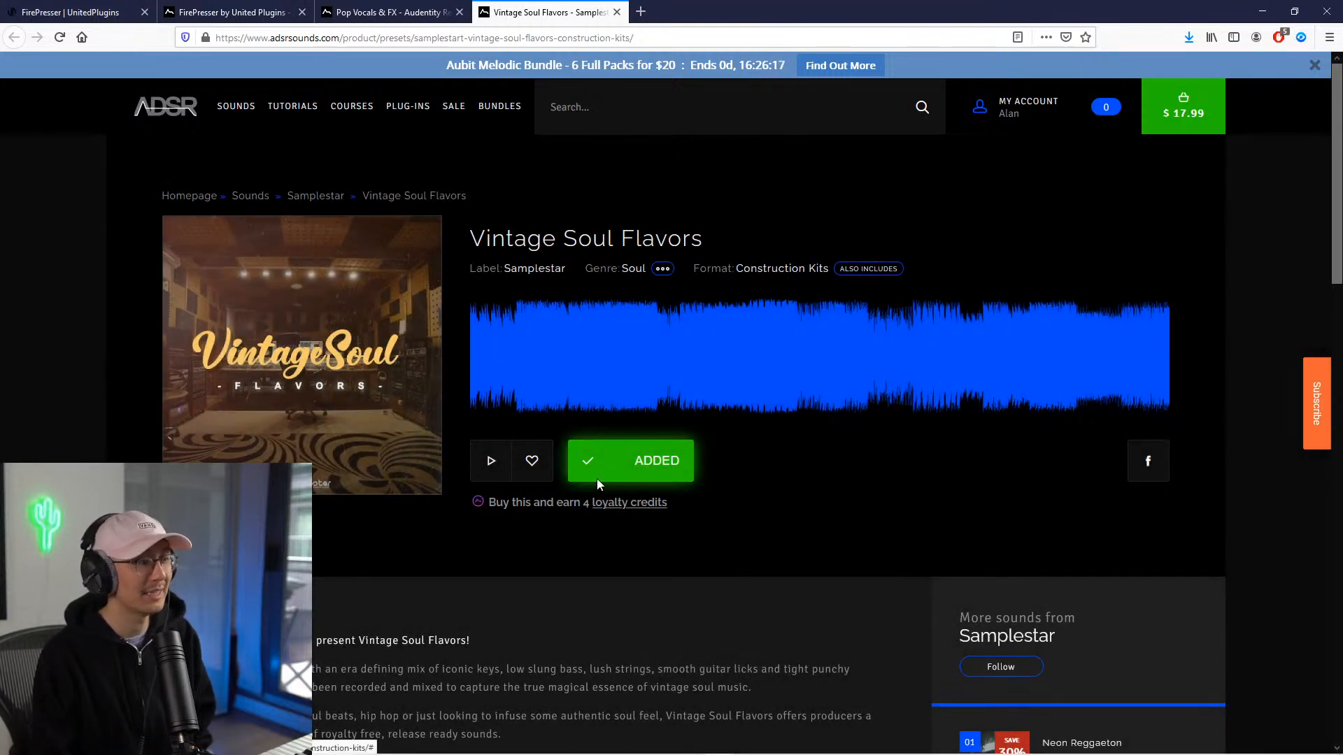
Step: Examine the United Plugins FirePresser page, covering its key features, audio samples and artist testimonials
{"action": "left_click", "coordinate": [101, 16]}
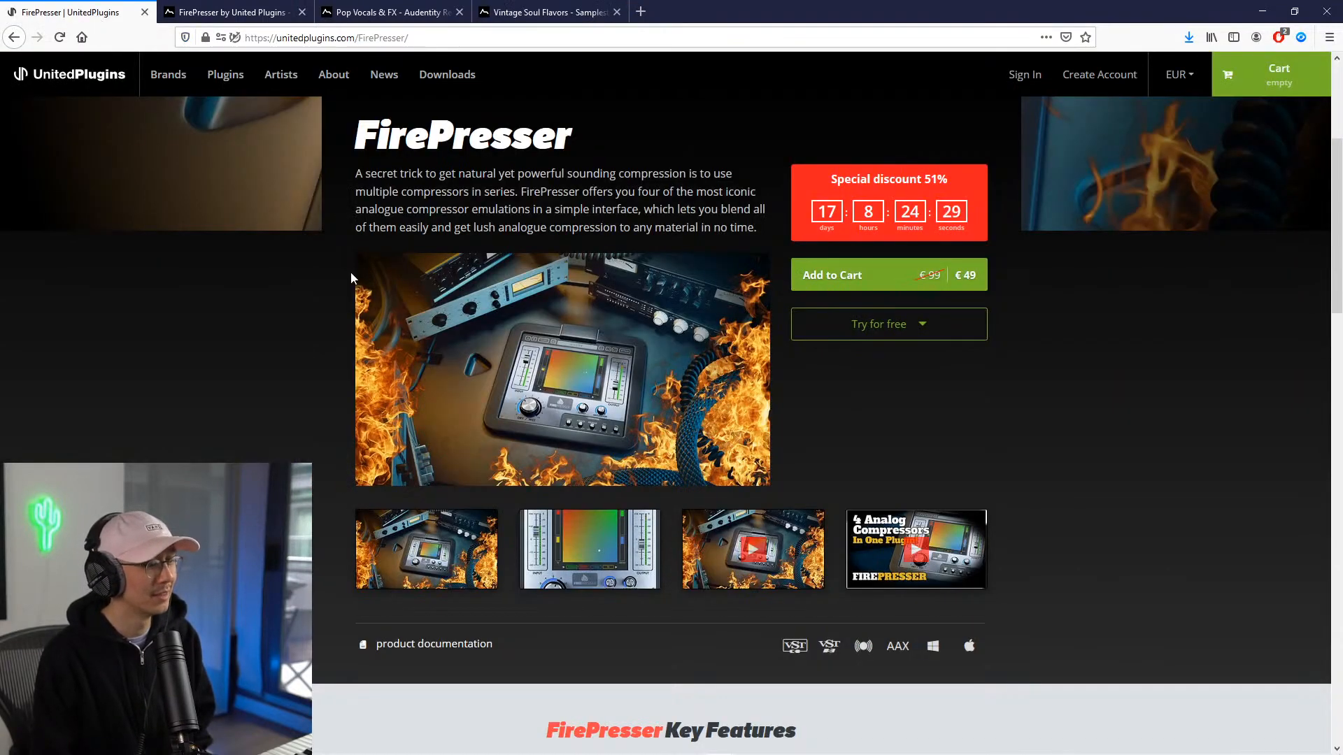
{"action": "scroll", "coordinate": [351, 276], "scroll_direction": "down", "scroll_amount": 4}
{"action": "scroll", "coordinate": [352, 276], "scroll_direction": "down", "scroll_amount": 2}
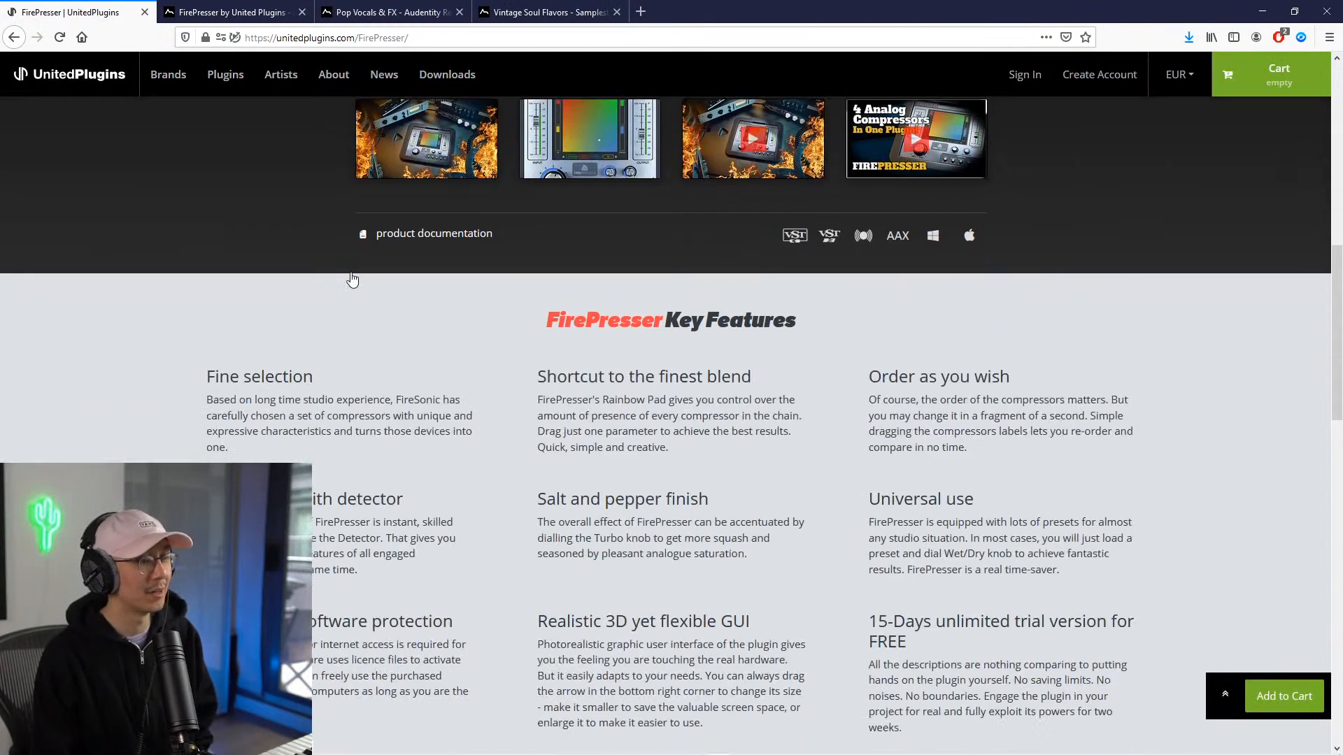
{"action": "scroll", "coordinate": [351, 276], "scroll_direction": "up", "scroll_amount": 5}
{"action": "scroll", "coordinate": [352, 277], "scroll_direction": "down", "scroll_amount": 15}
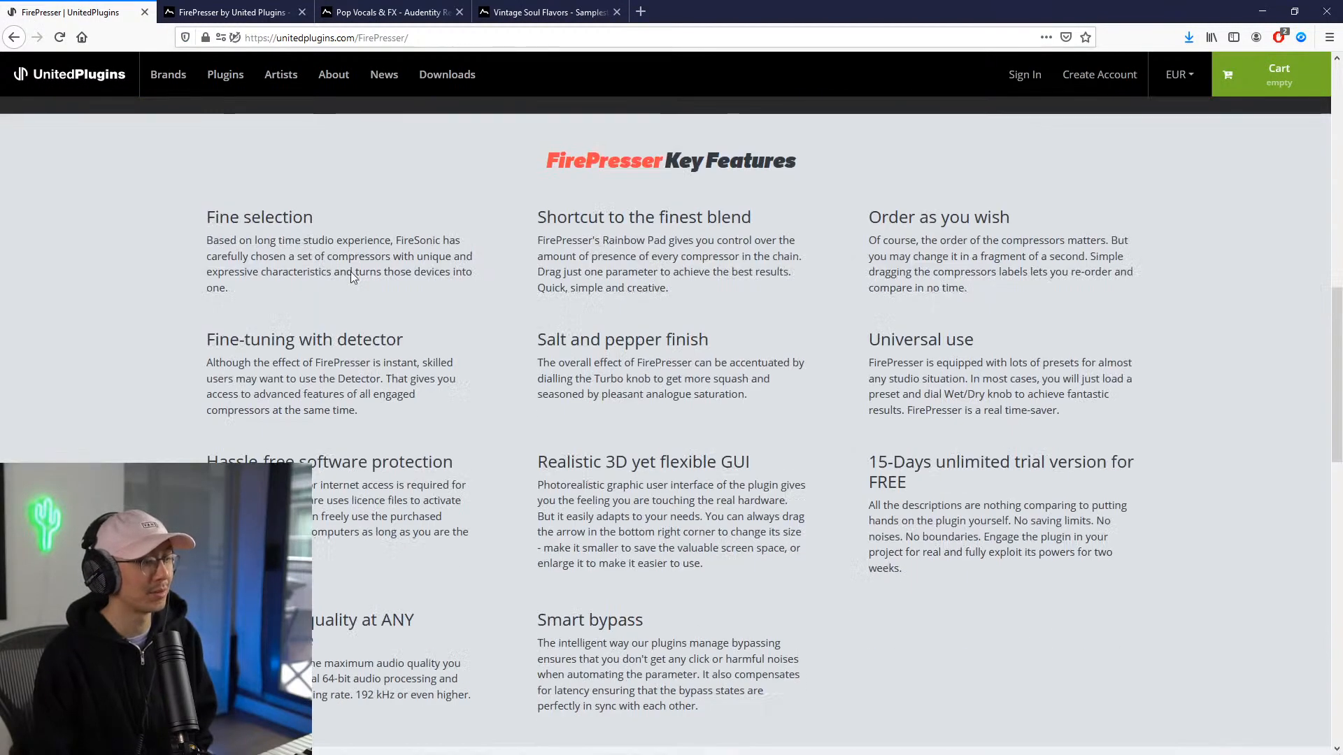
{"action": "scroll", "coordinate": [351, 277], "scroll_direction": "down", "scroll_amount": 7}
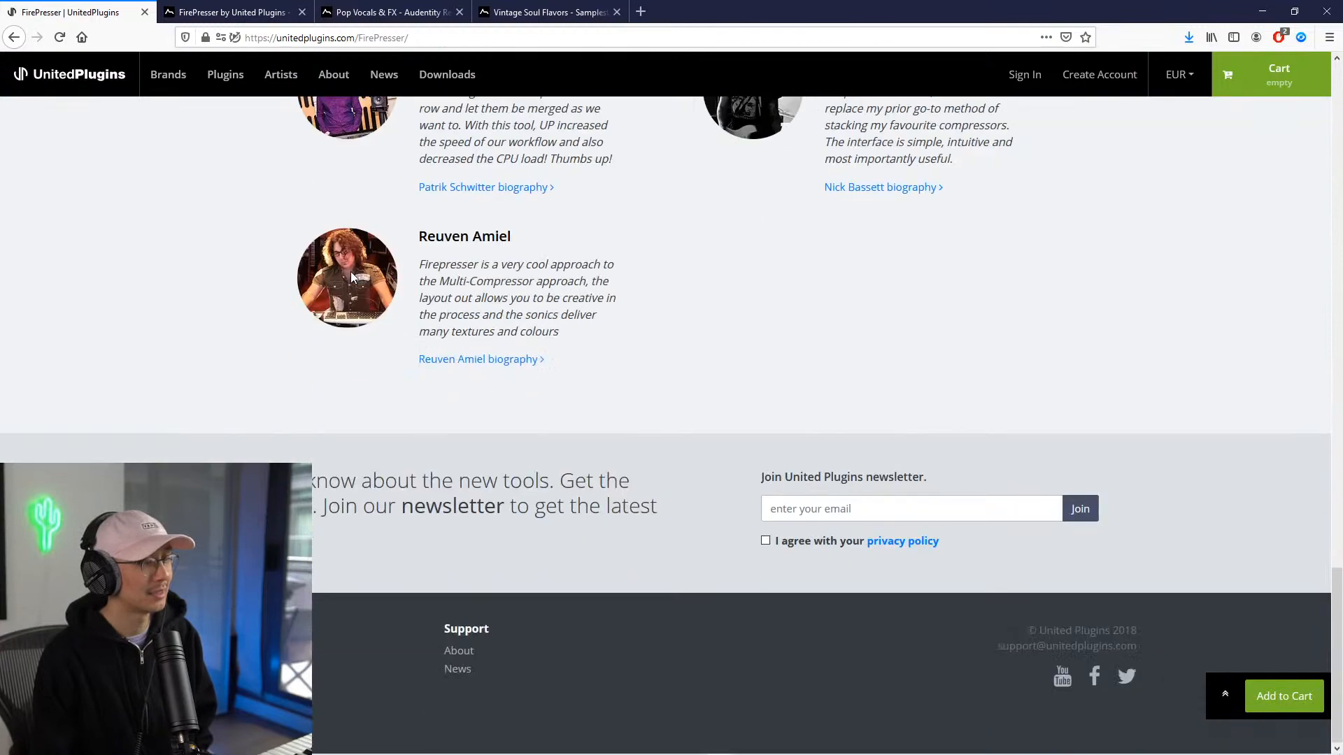
{"action": "scroll", "coordinate": [351, 277], "scroll_direction": "up", "scroll_amount": 7}
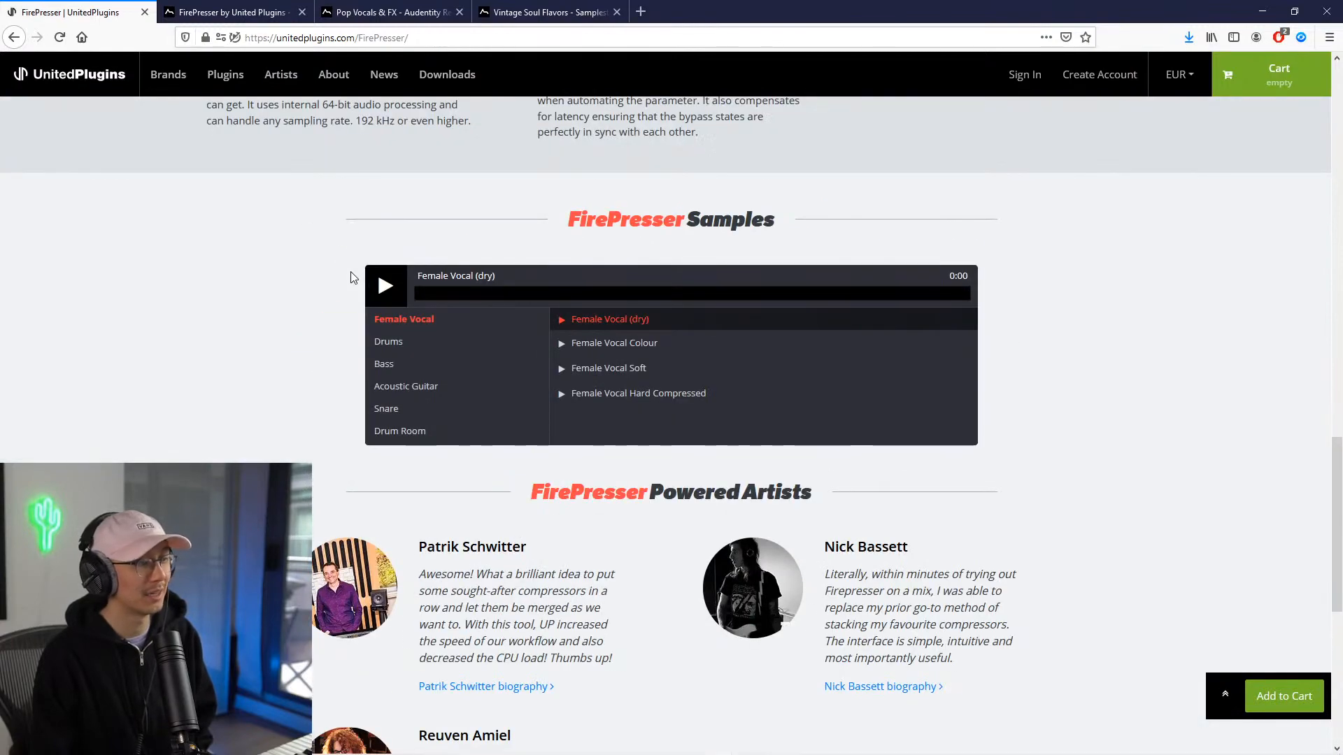
{"action": "scroll", "coordinate": [351, 277], "scroll_direction": "up", "scroll_amount": 7}
{"action": "scroll", "coordinate": [352, 273], "scroll_direction": "up", "scroll_amount": 11}
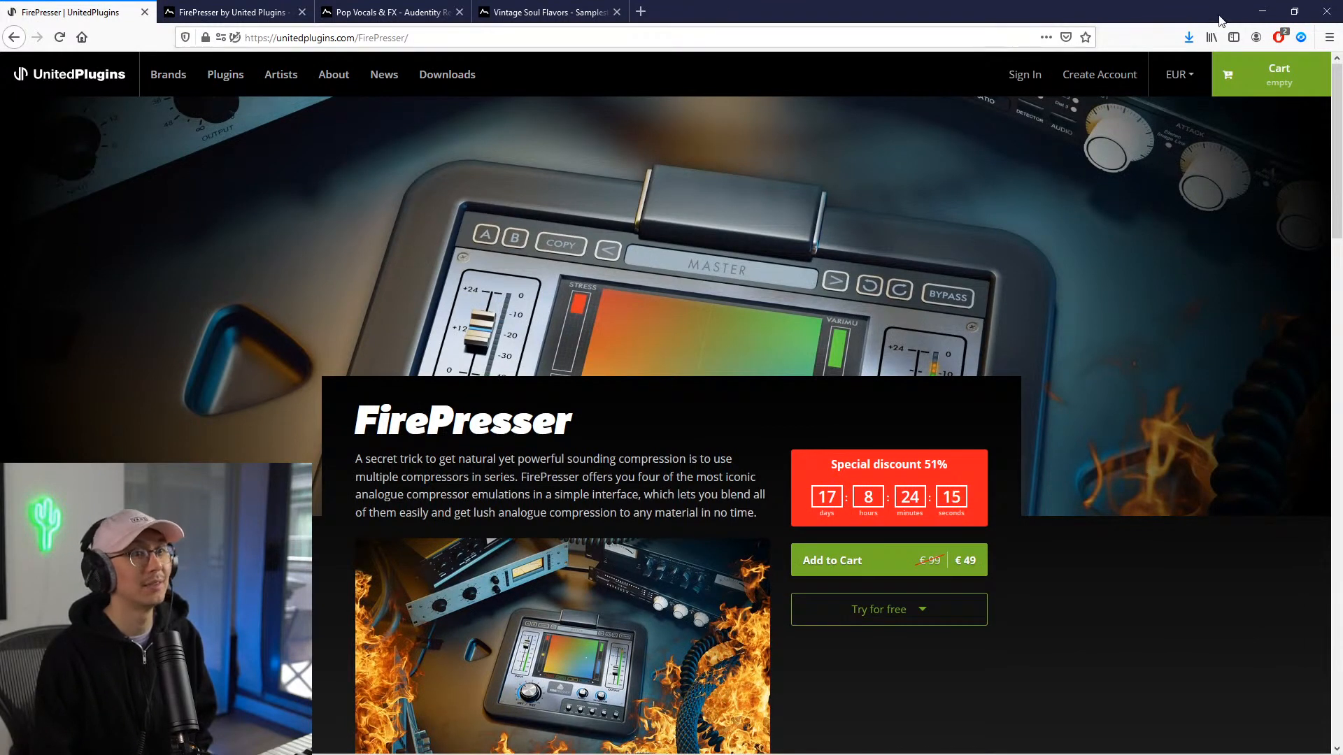
Step: Switch to Ableton Live, collapse the Audentity Pop Vocals & FX 2 folder and expand the Samplestar Vintage Soul Flavors pack down to its kits
{"action": "left_click", "coordinate": [1262, 11]}
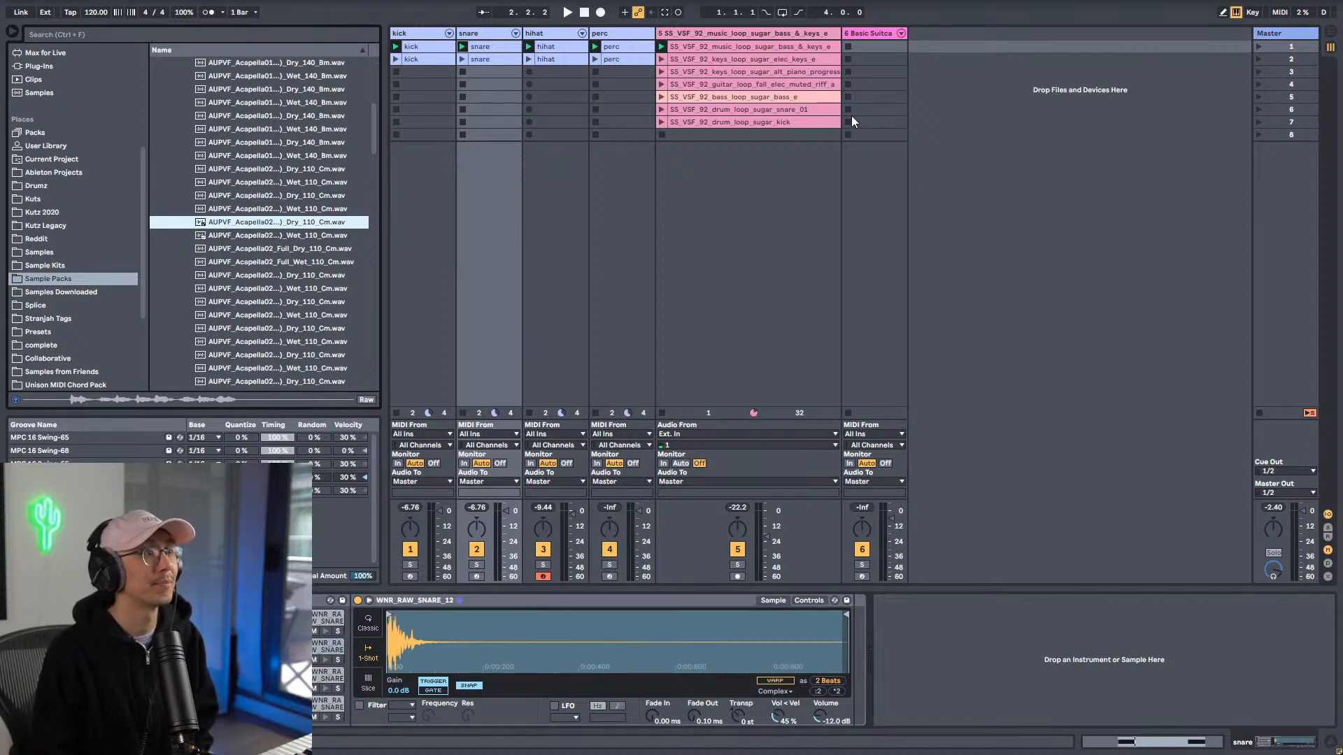
{"action": "left_click", "coordinate": [1057, 272]}
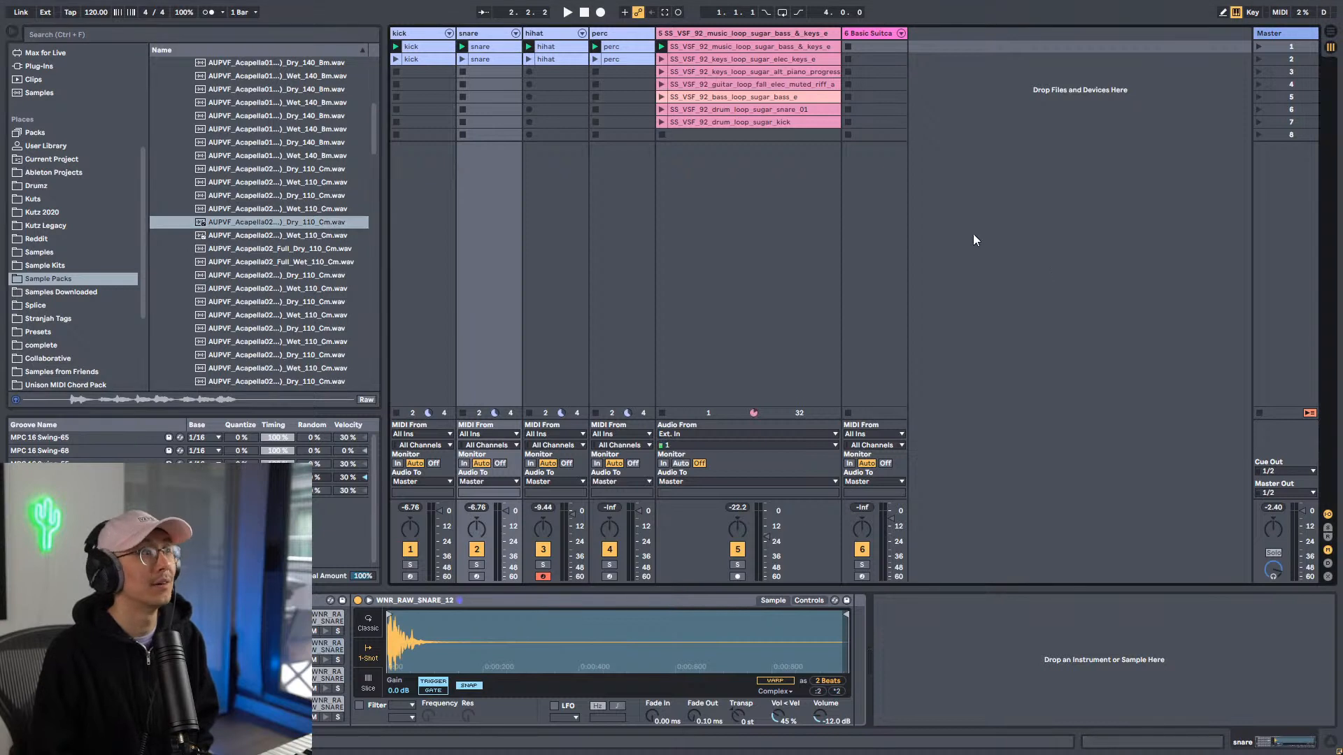
{"action": "scroll", "coordinate": [331, 168], "scroll_direction": "up", "scroll_amount": 5}
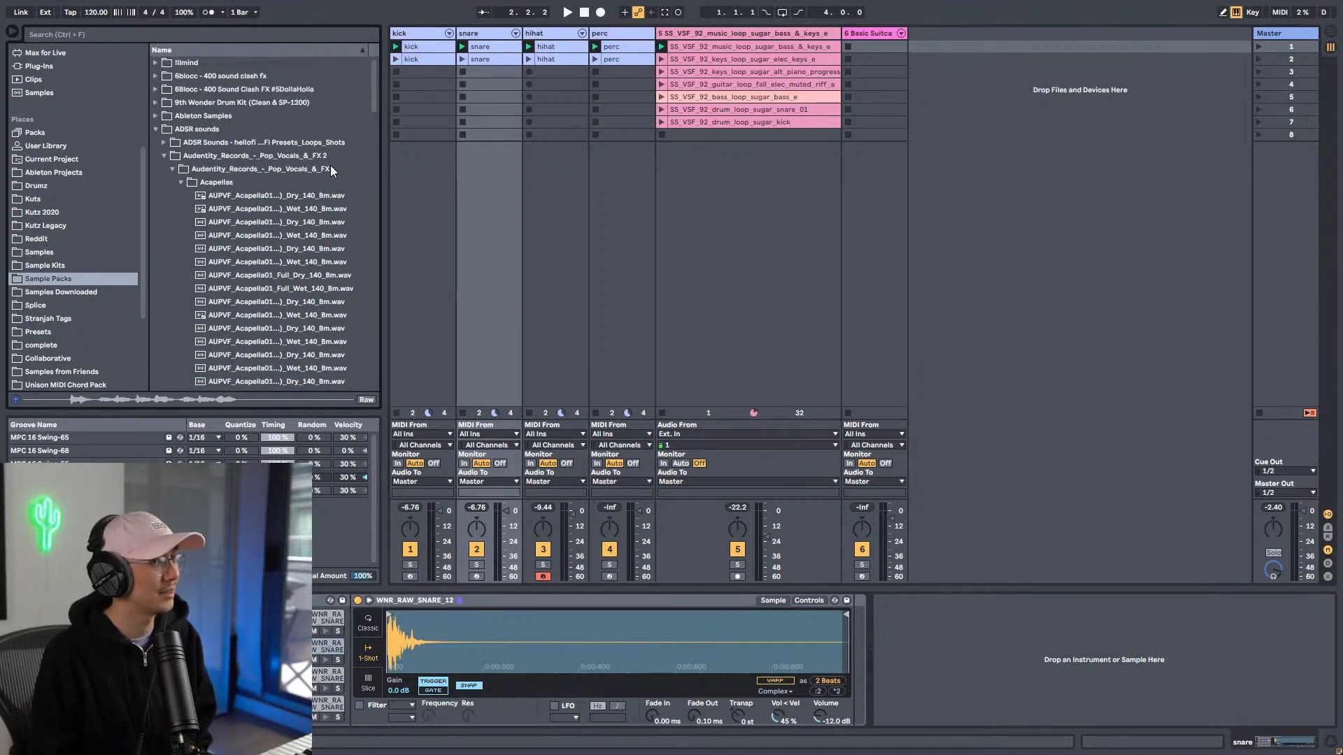
{"action": "left_click", "coordinate": [164, 156]}
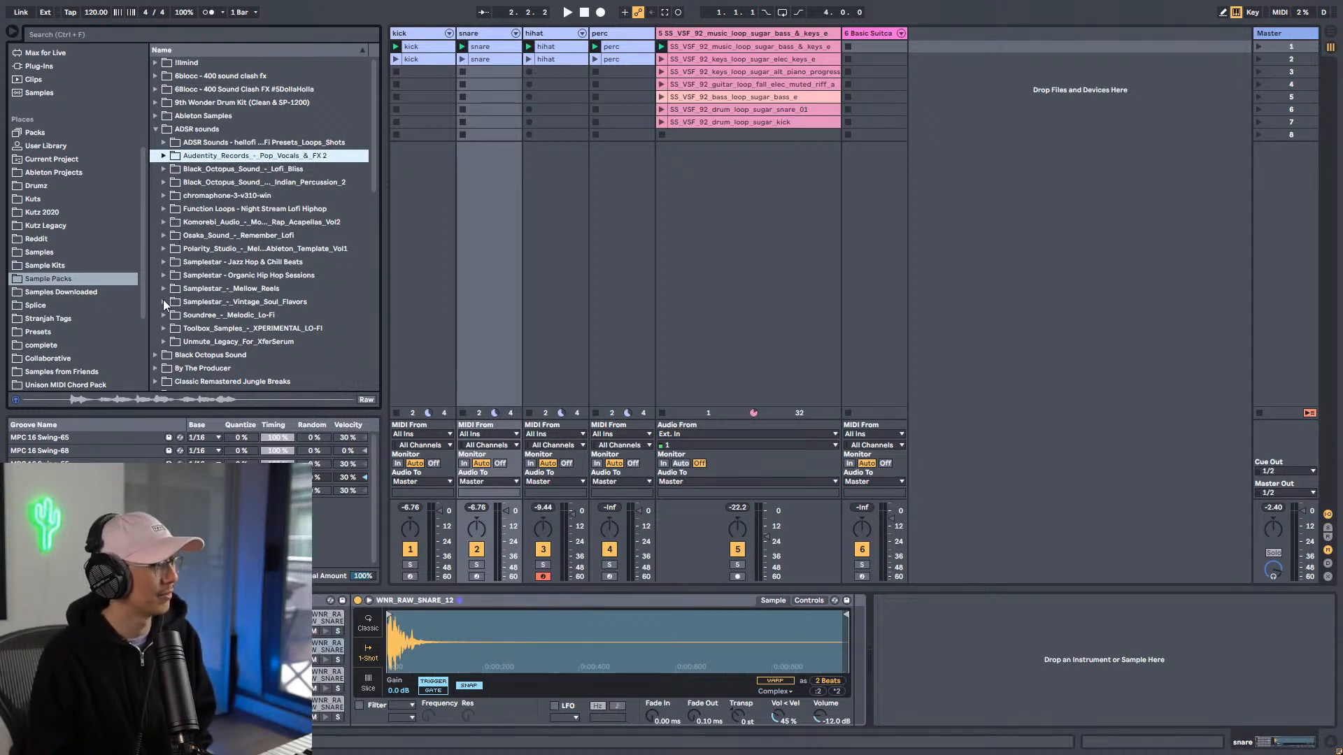
{"action": "left_click", "coordinate": [164, 302]}
{"action": "left_click", "coordinate": [173, 231]}
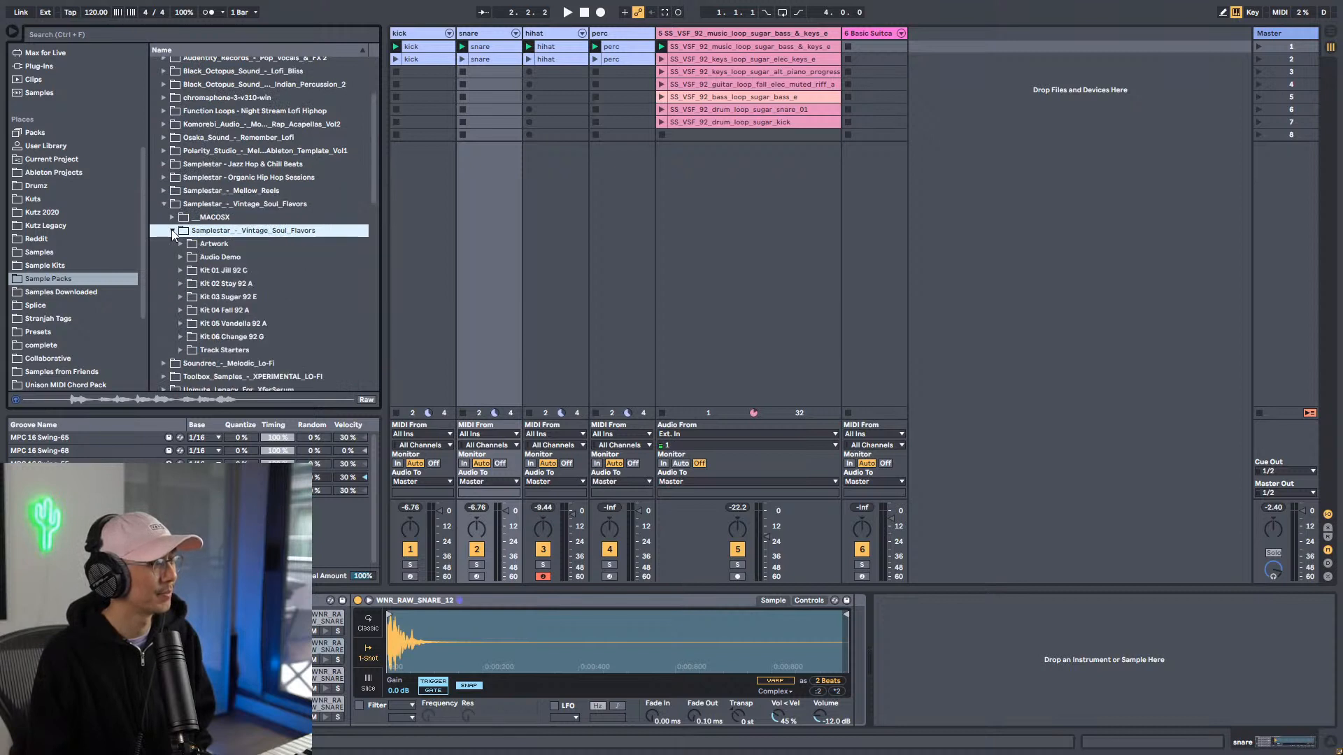
Step: Expand the Kit 01 Jill 92 C folder in the Vintage Soul Flavors pack
{"action": "scroll", "coordinate": [250, 293], "scroll_direction": "down", "scroll_amount": 3}
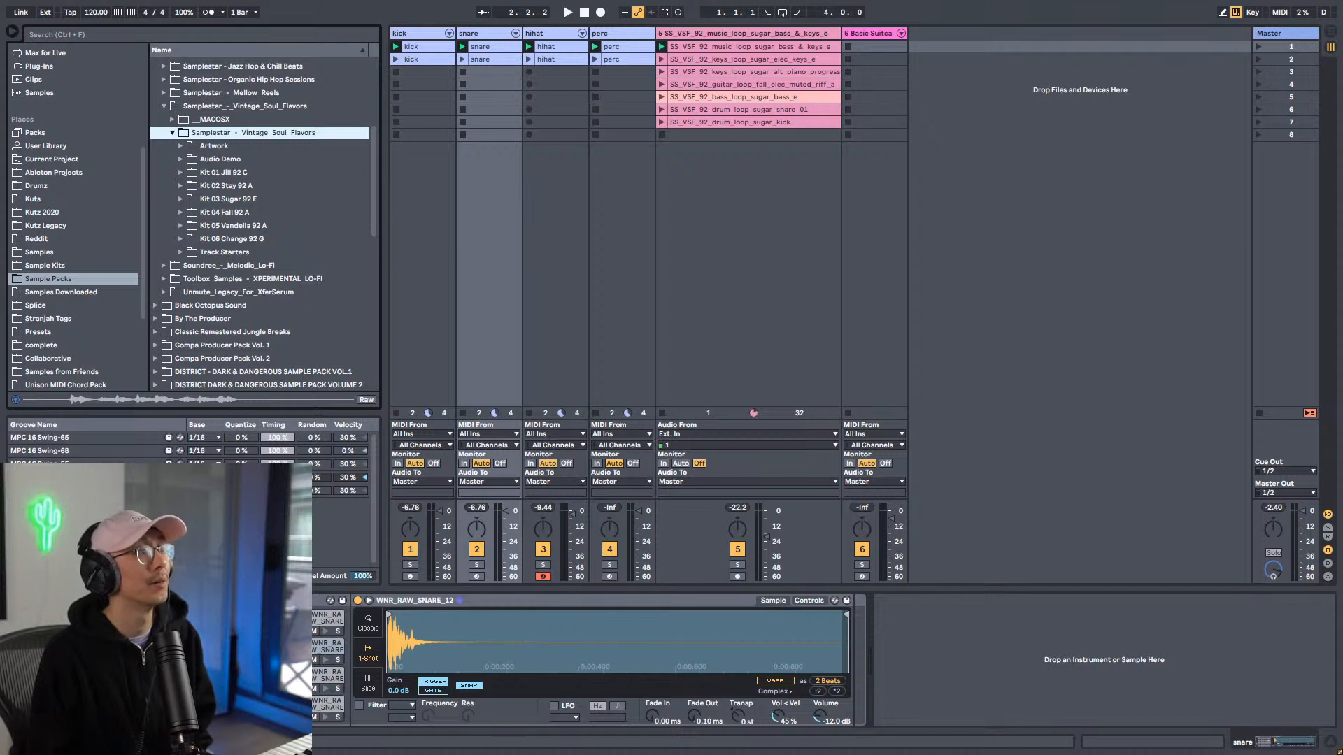
{"action": "left_click", "coordinate": [233, 174]}
{"action": "left_click", "coordinate": [231, 240]}
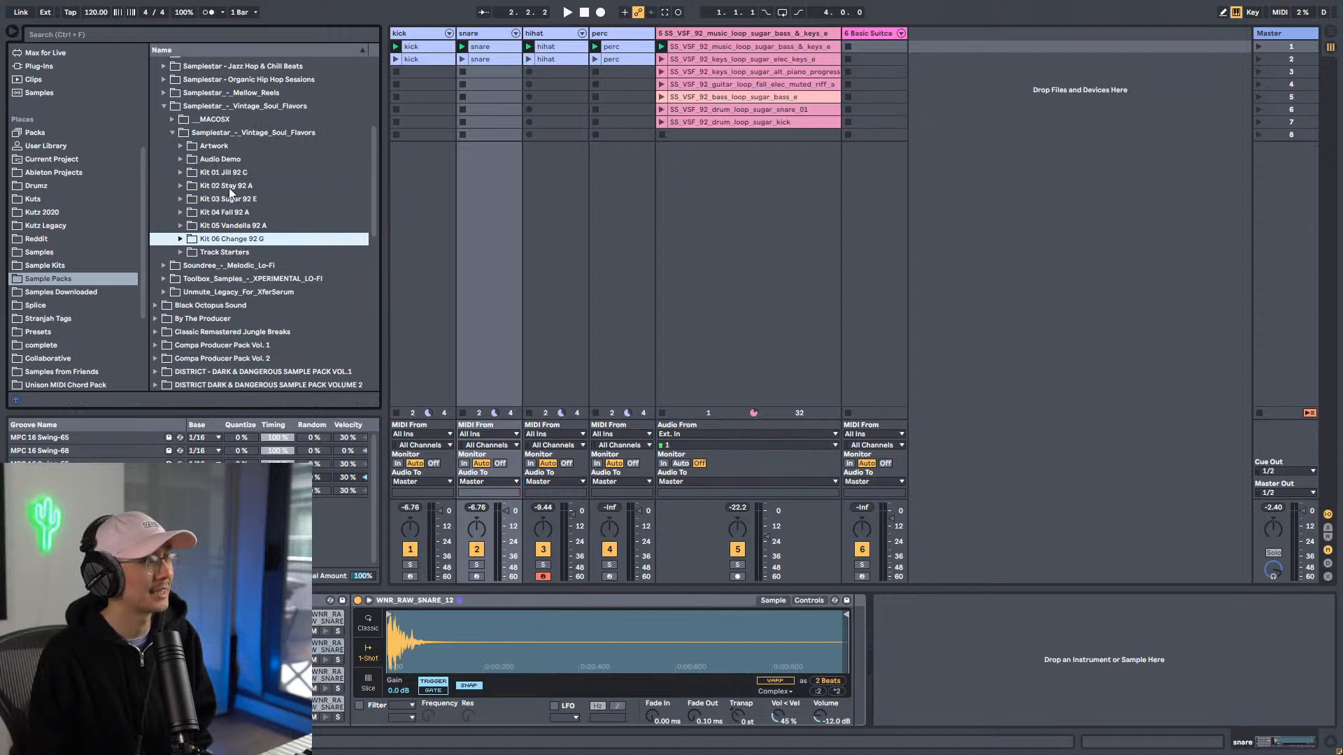
{"action": "left_click", "coordinate": [235, 175]}
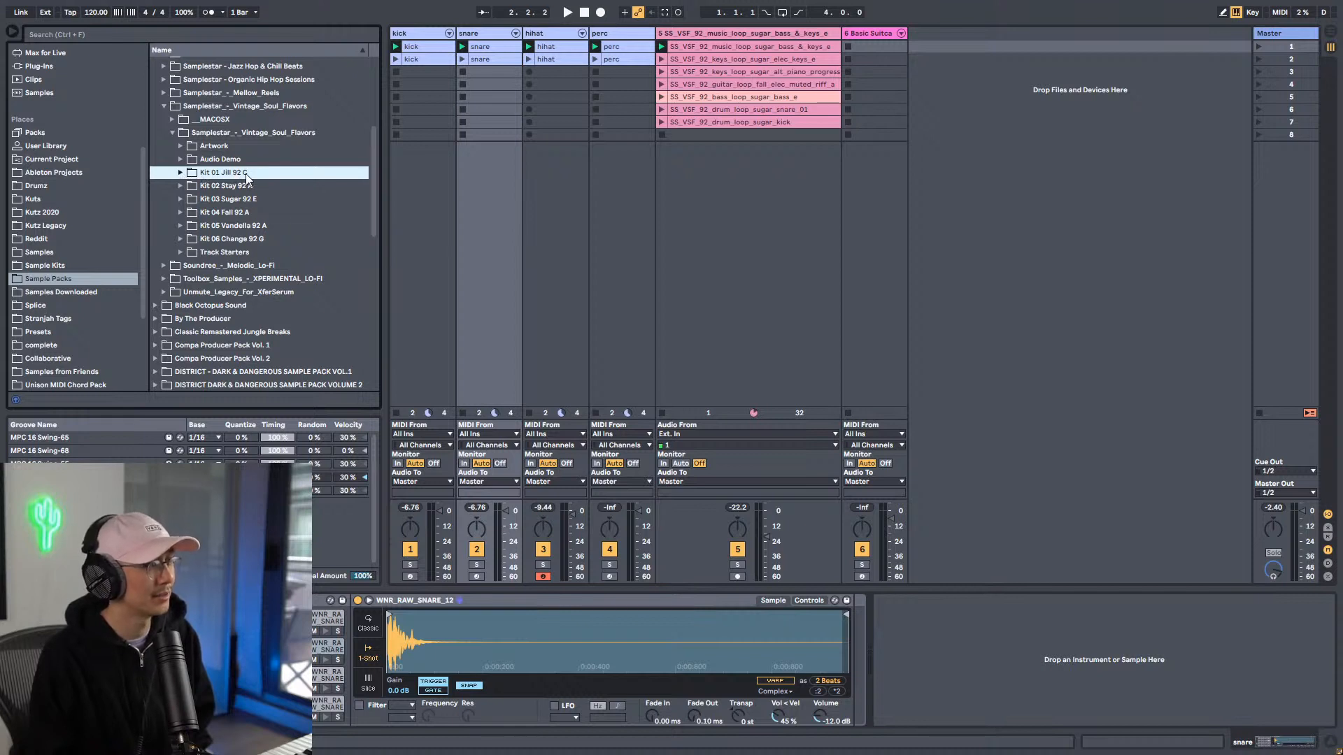
{"action": "left_click", "coordinate": [180, 173]}
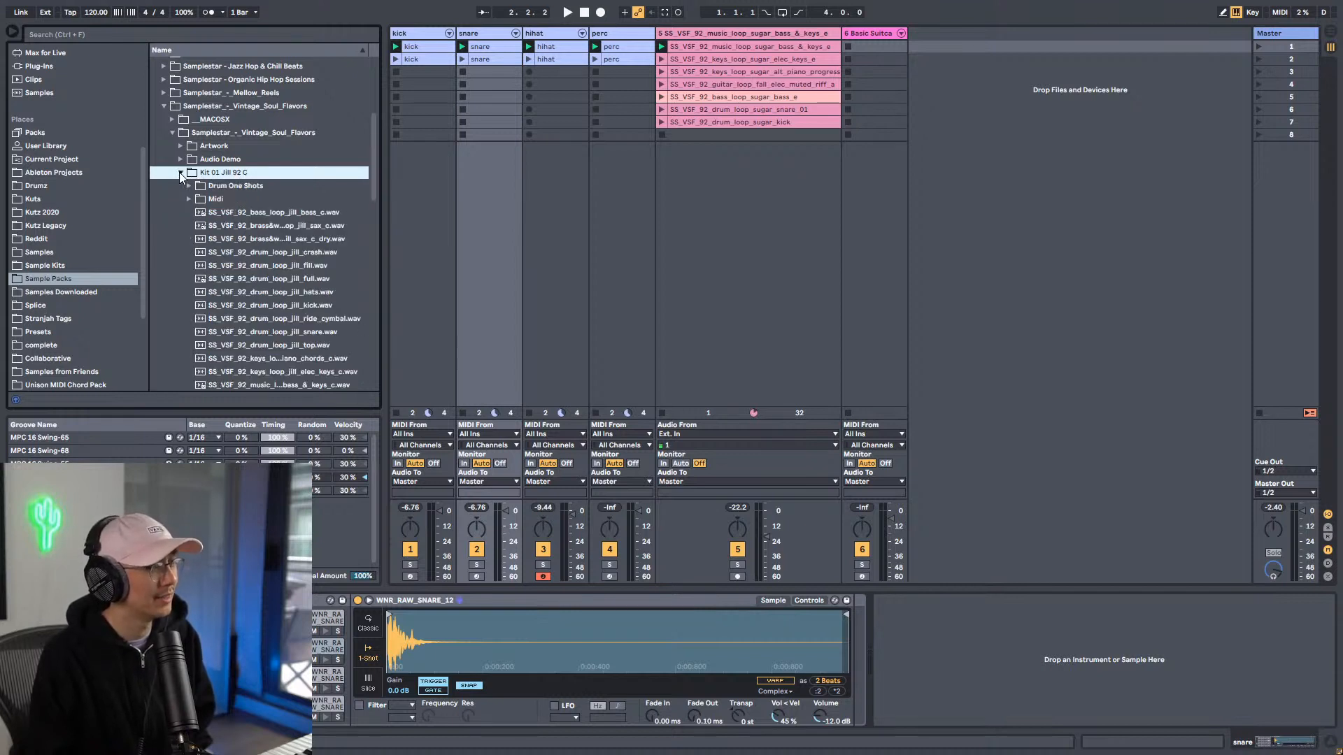
Step: Audition the Jill kit's bass loop and compare its processed and dry sax loops
{"action": "left_click", "coordinate": [269, 213]}
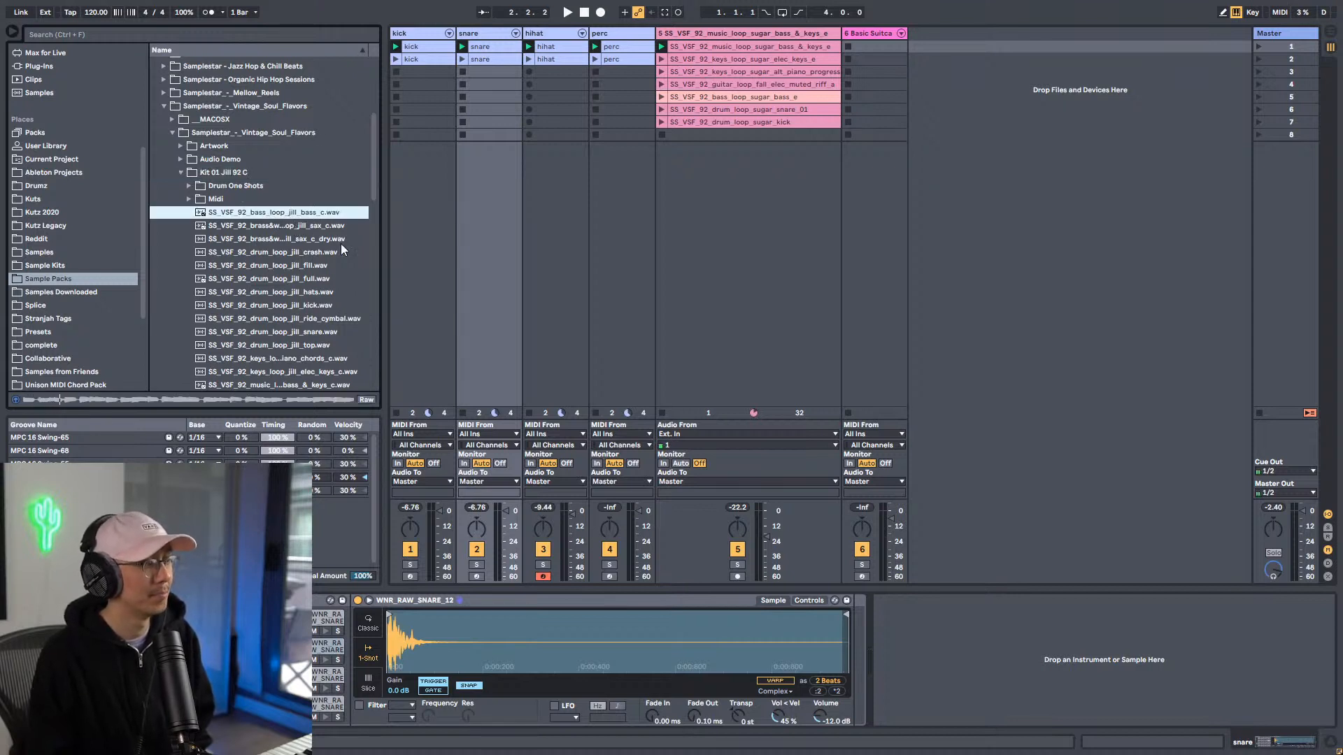
{"action": "scroll", "coordinate": [342, 246], "scroll_direction": "down", "scroll_amount": 3}
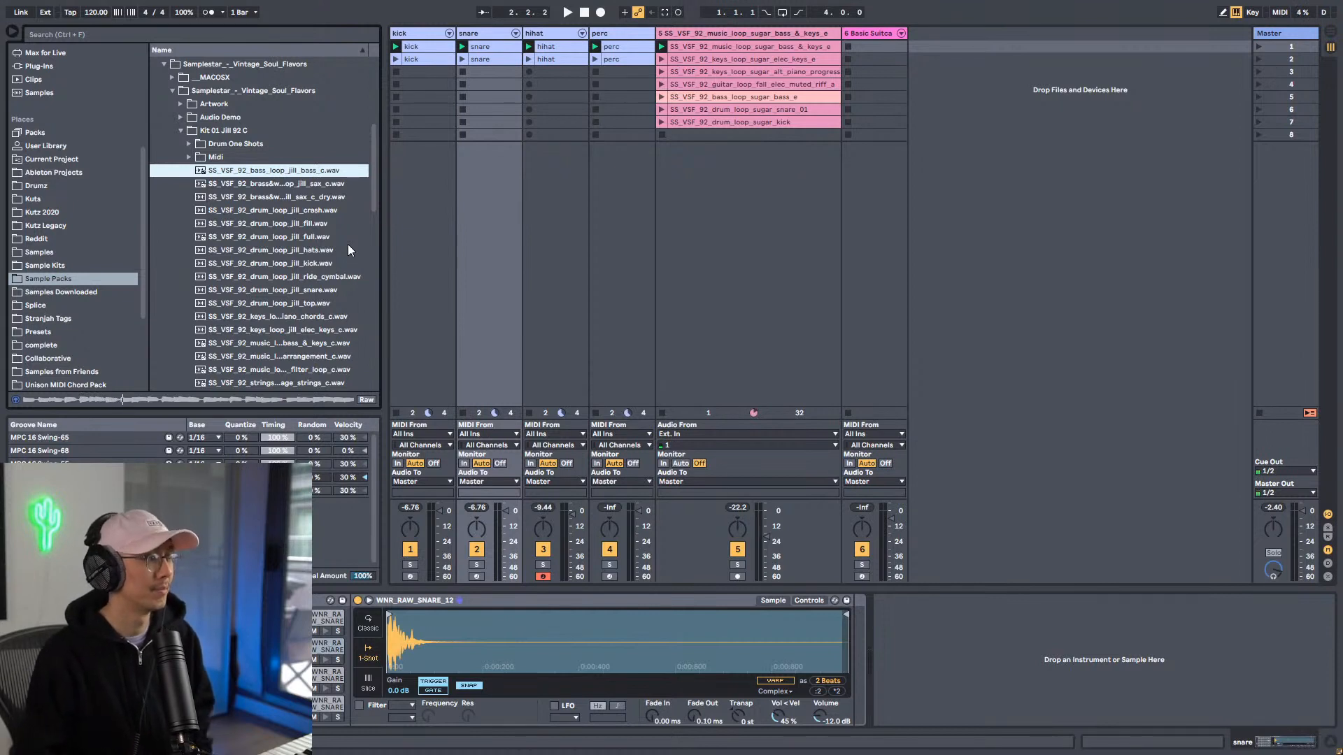
{"action": "left_click", "coordinate": [286, 184]}
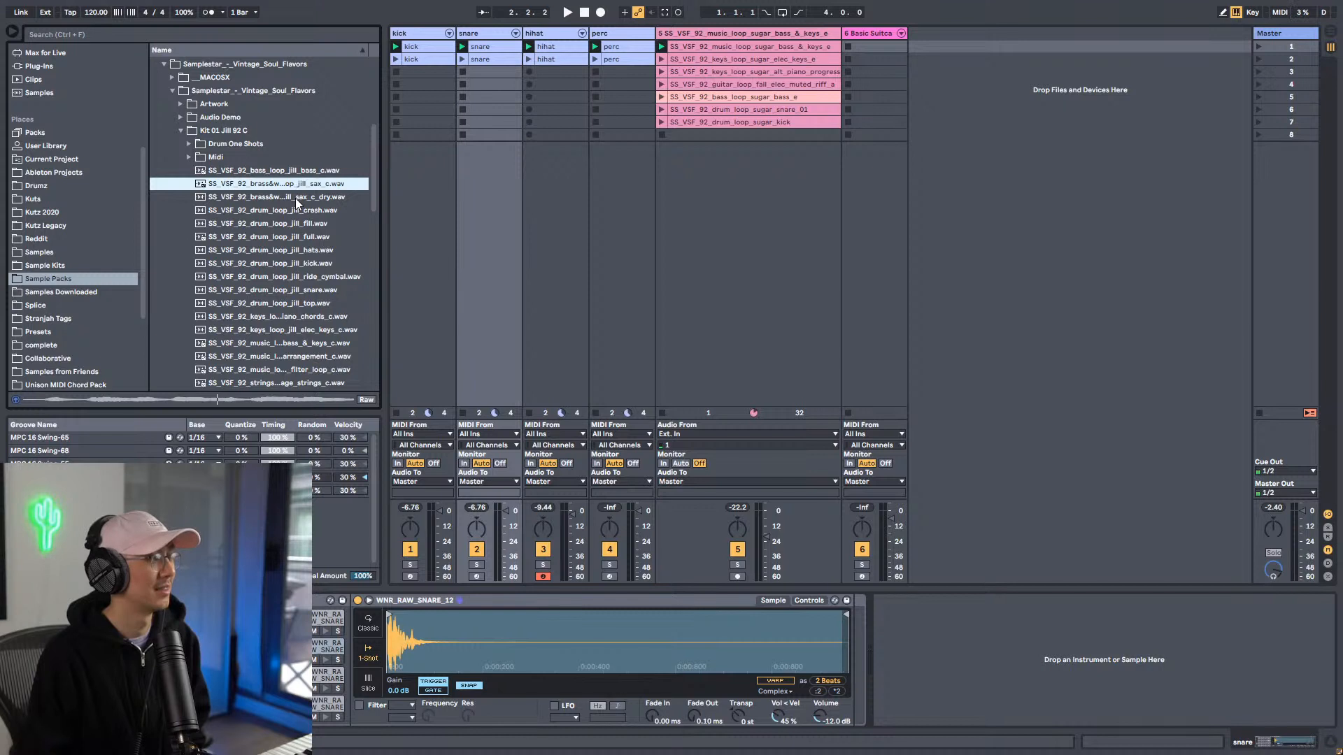
{"action": "left_click", "coordinate": [295, 199]}
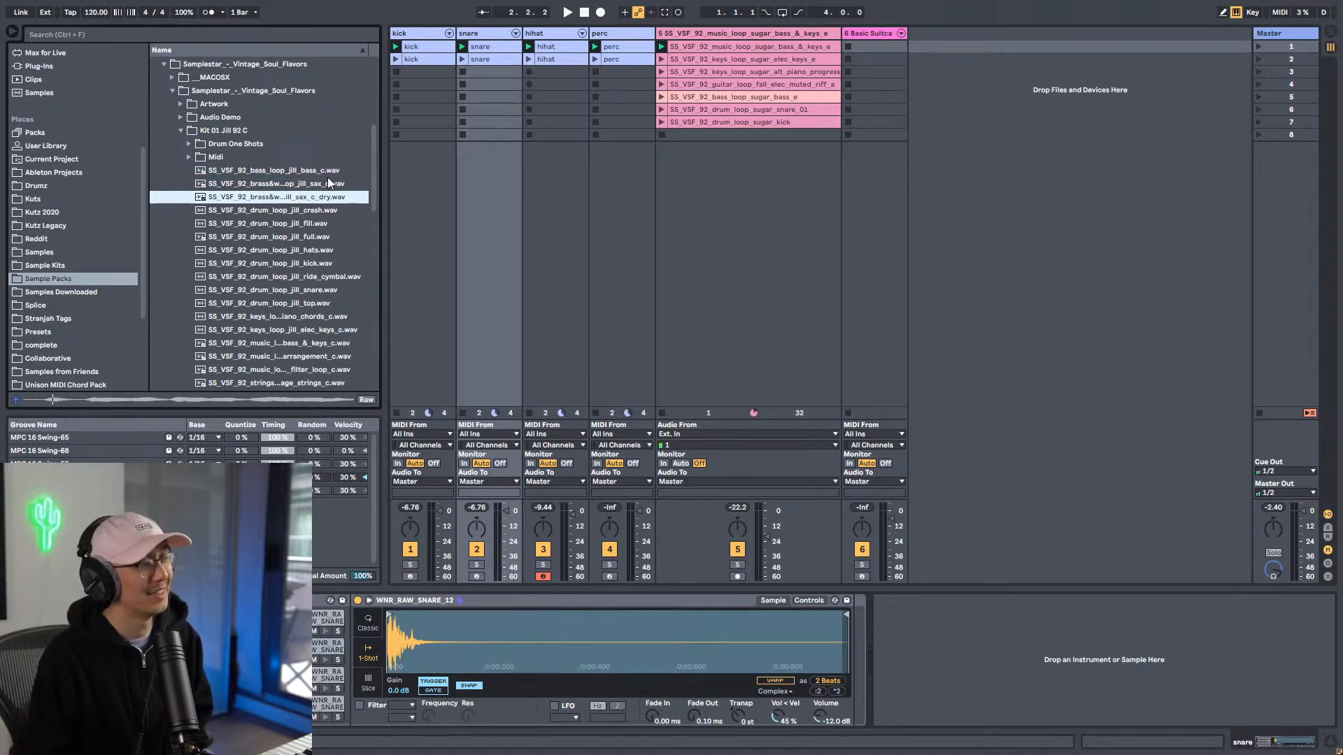
{"action": "left_click", "coordinate": [327, 184]}
{"action": "left_click", "coordinate": [326, 200]}
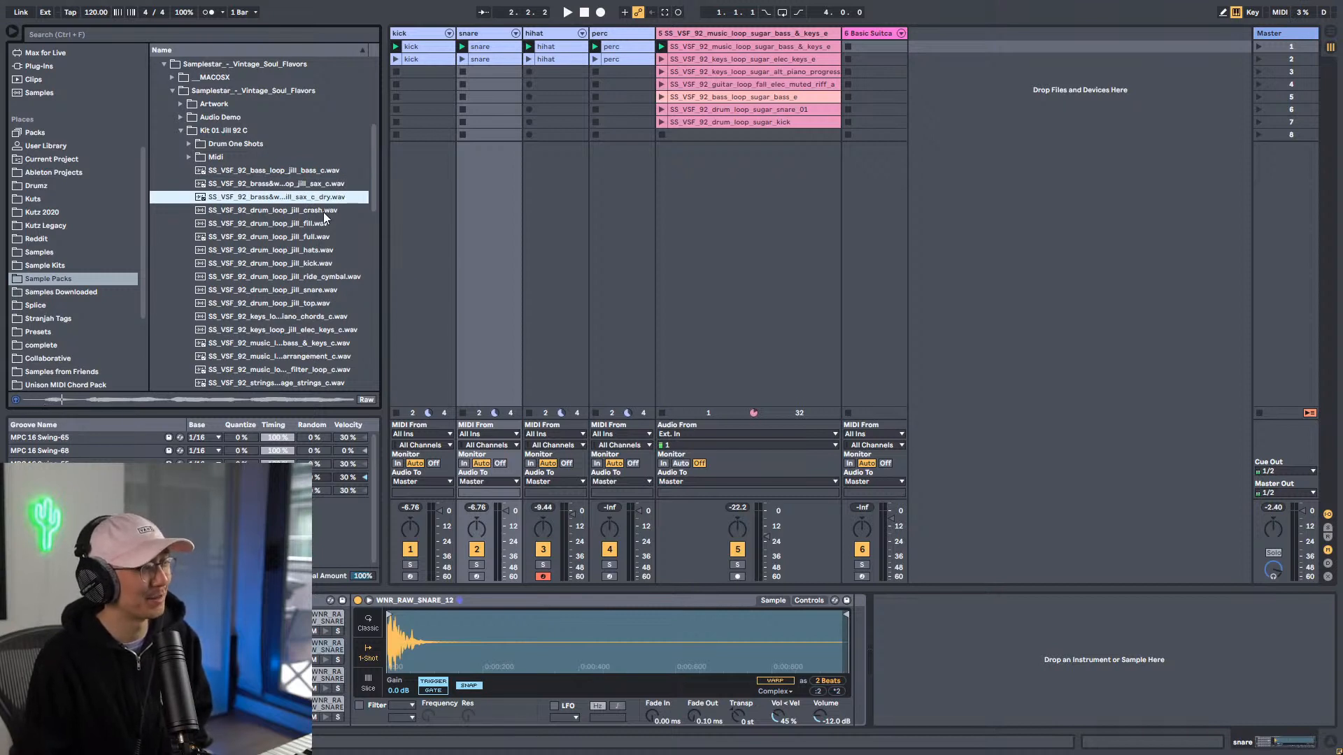
Step: Audition the Jill kit's crash, fill, full, hats and kick drum loops
{"action": "left_click", "coordinate": [323, 212]}
{"action": "left_click", "coordinate": [320, 224]}
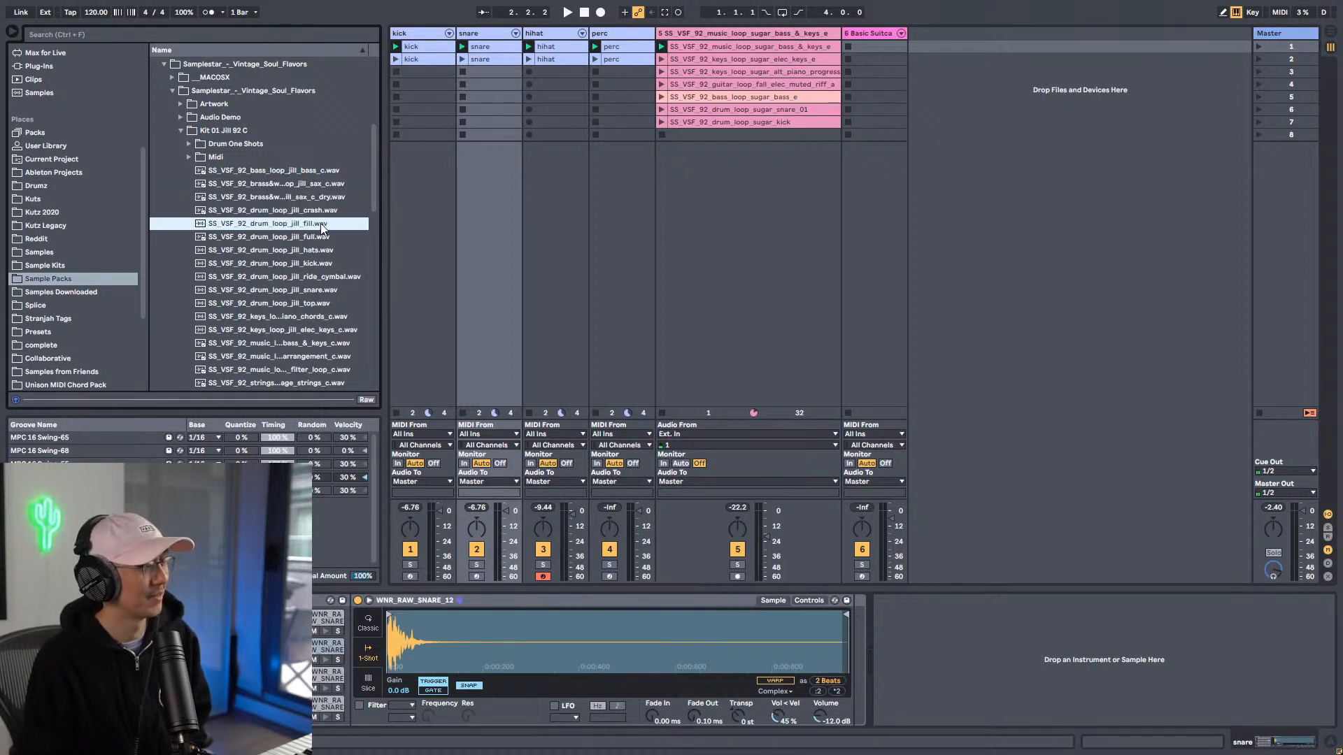
{"action": "left_click", "coordinate": [320, 237]}
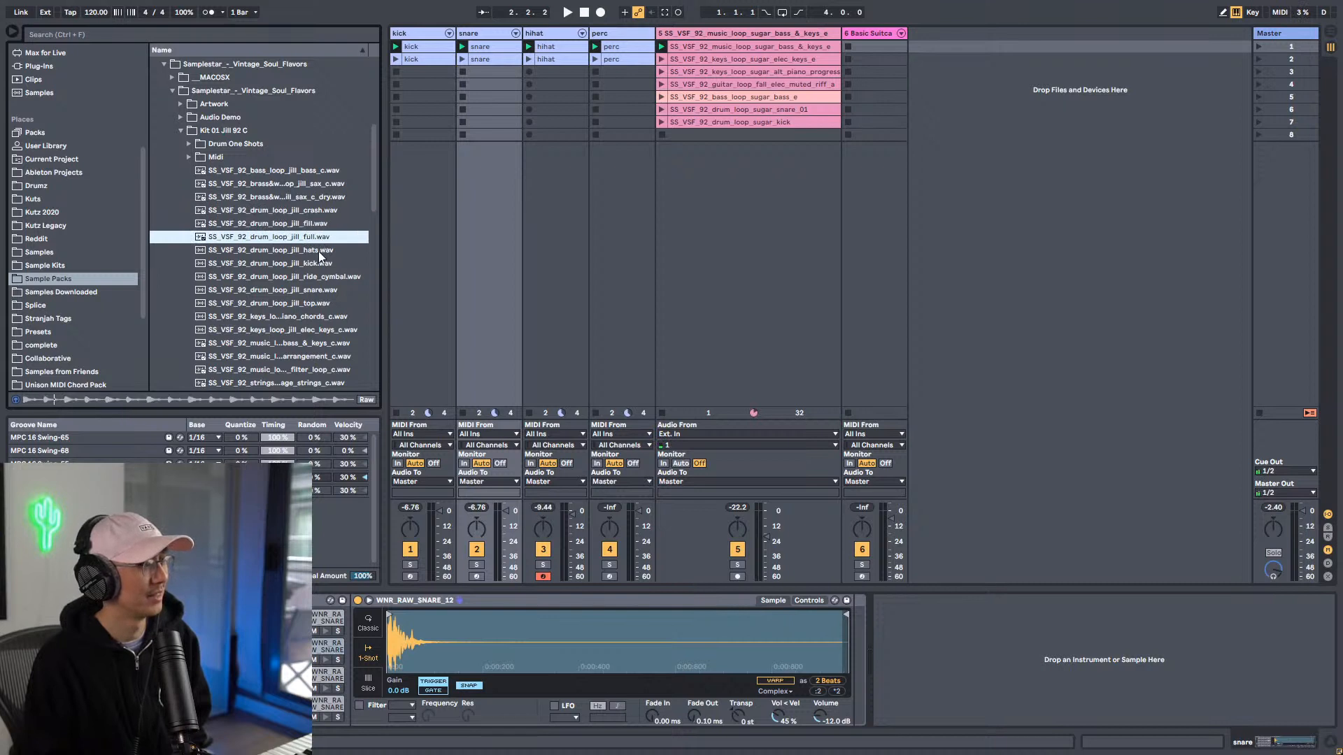
{"action": "left_click", "coordinate": [319, 252]}
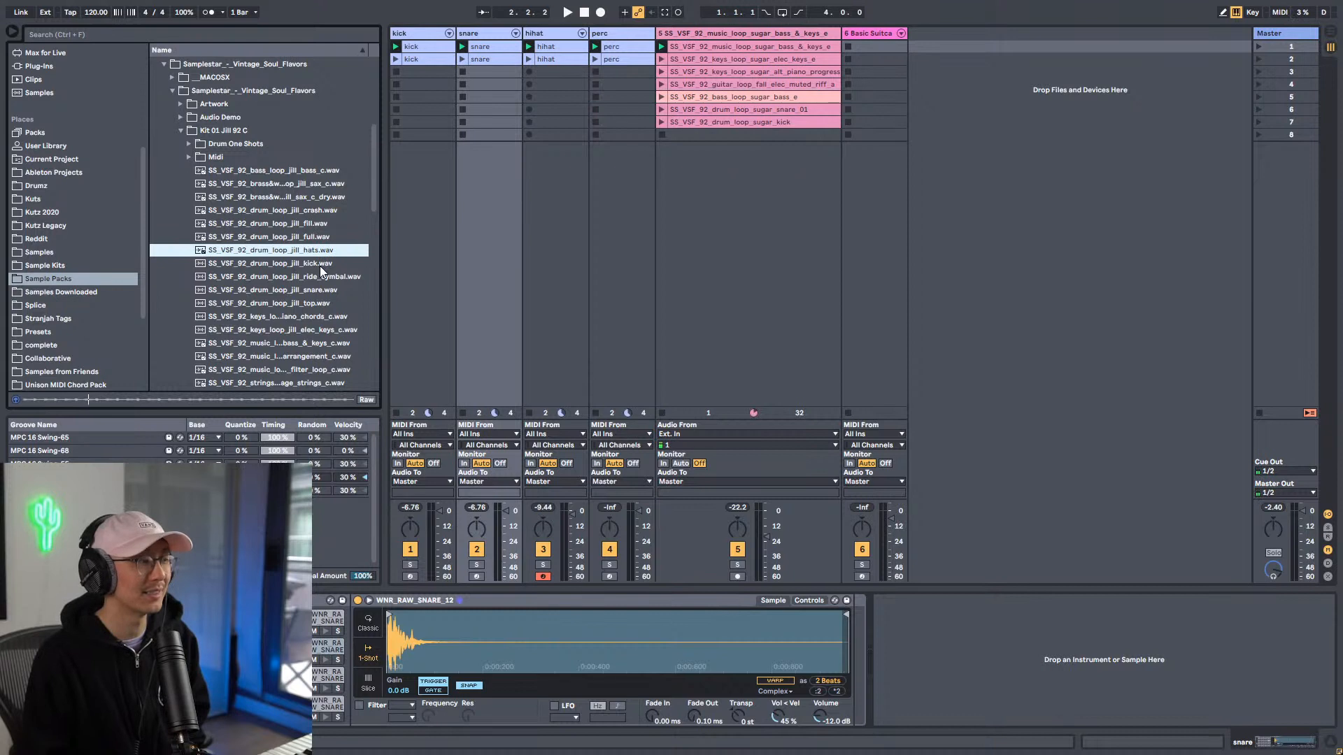
{"action": "left_click", "coordinate": [321, 266]}
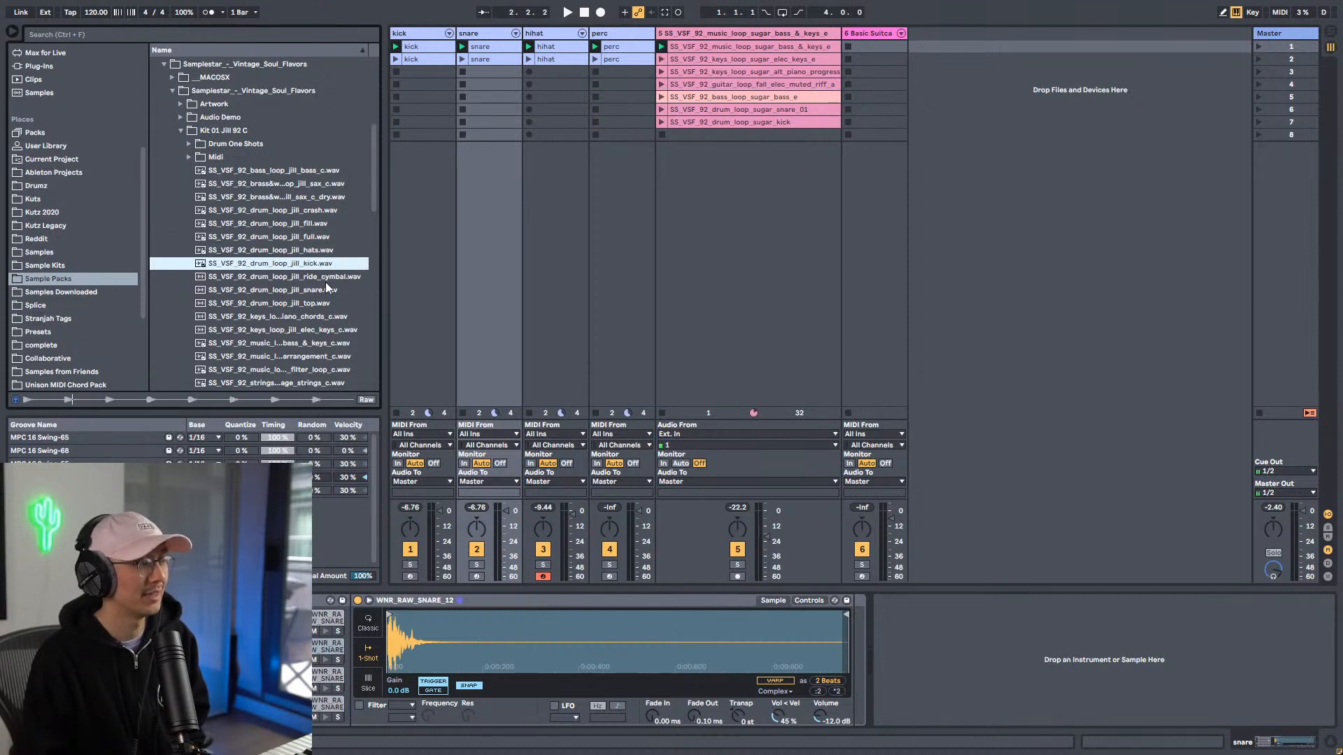
Step: Audition the Jill kit's ride cymbal, snare and top drum loops
{"action": "left_click", "coordinate": [325, 283]}
{"action": "left_click", "coordinate": [316, 293]}
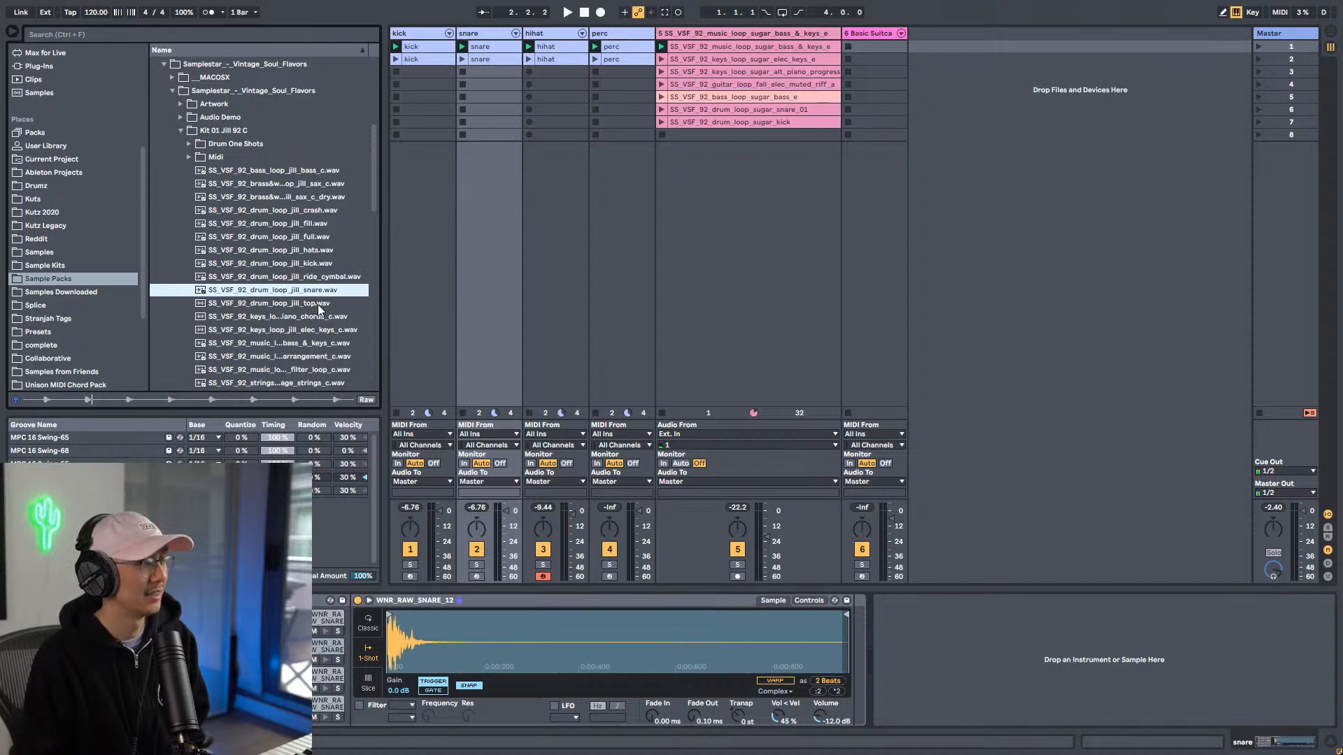
{"action": "left_click", "coordinate": [318, 304]}
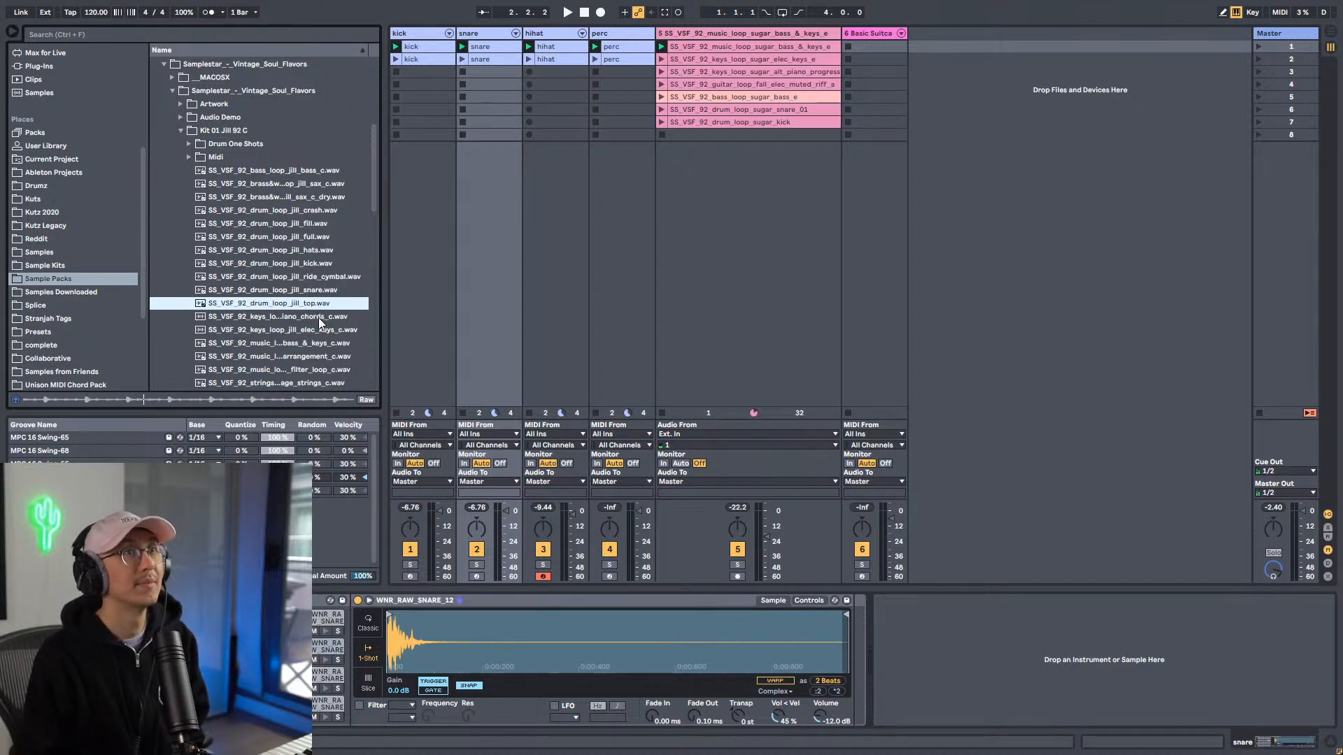
Step: Audition the Jill kit's alt piano chords, electric keys, and bass & keys loops
{"action": "left_click", "coordinate": [318, 317]}
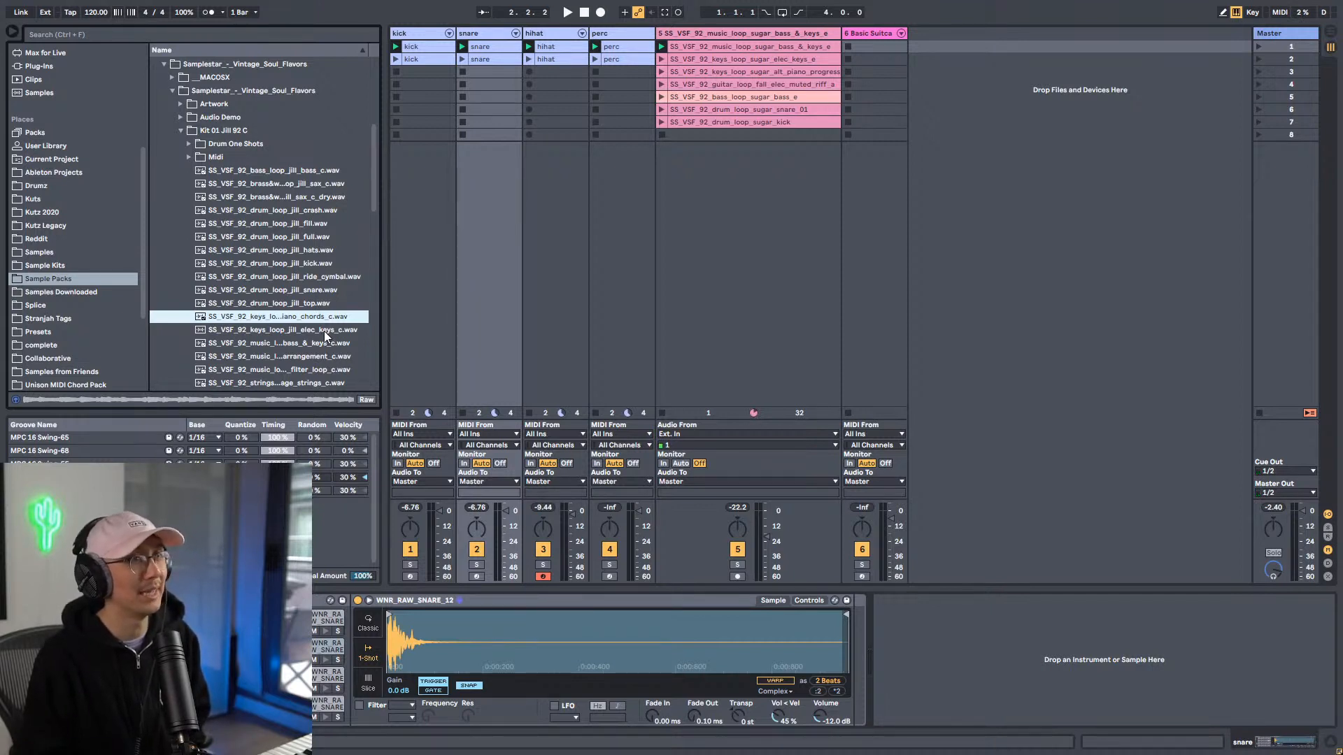
{"action": "left_click", "coordinate": [324, 330]}
{"action": "scroll", "coordinate": [325, 330], "scroll_direction": "down", "scroll_amount": 3}
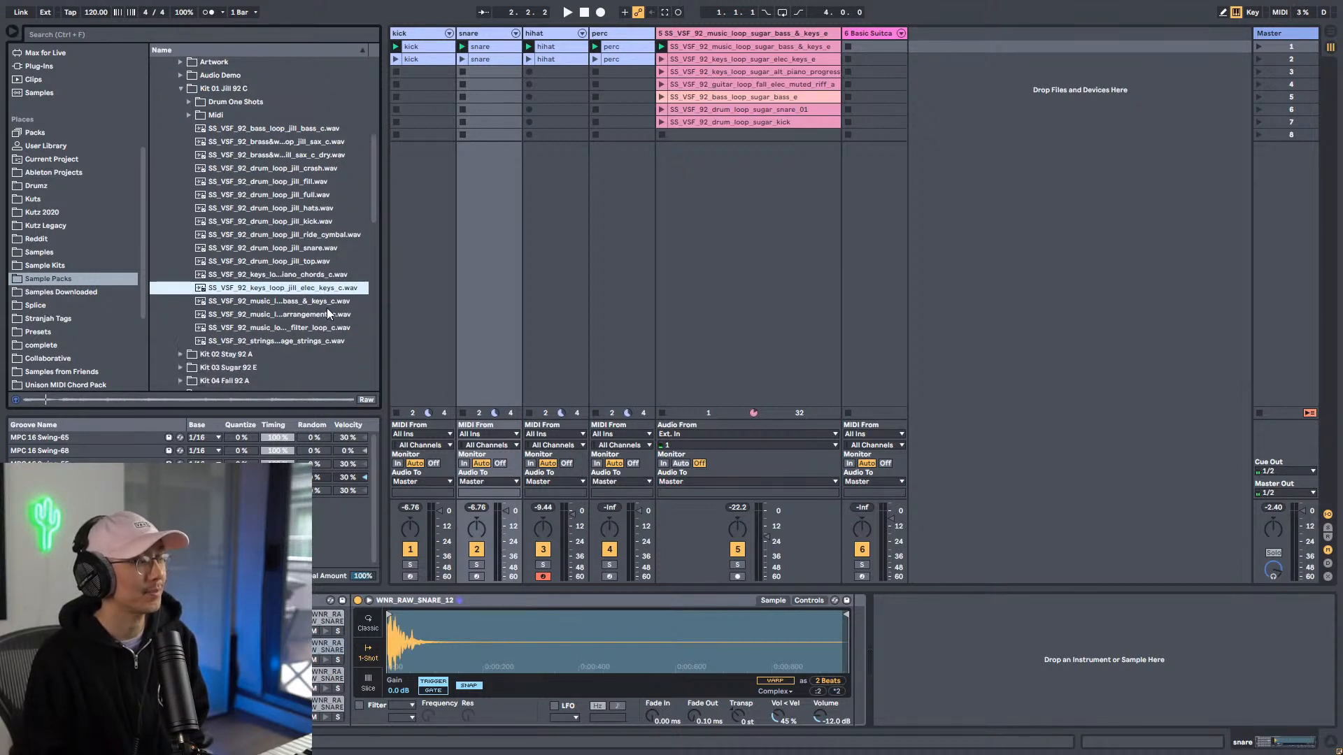
{"action": "key", "text": "Down"}
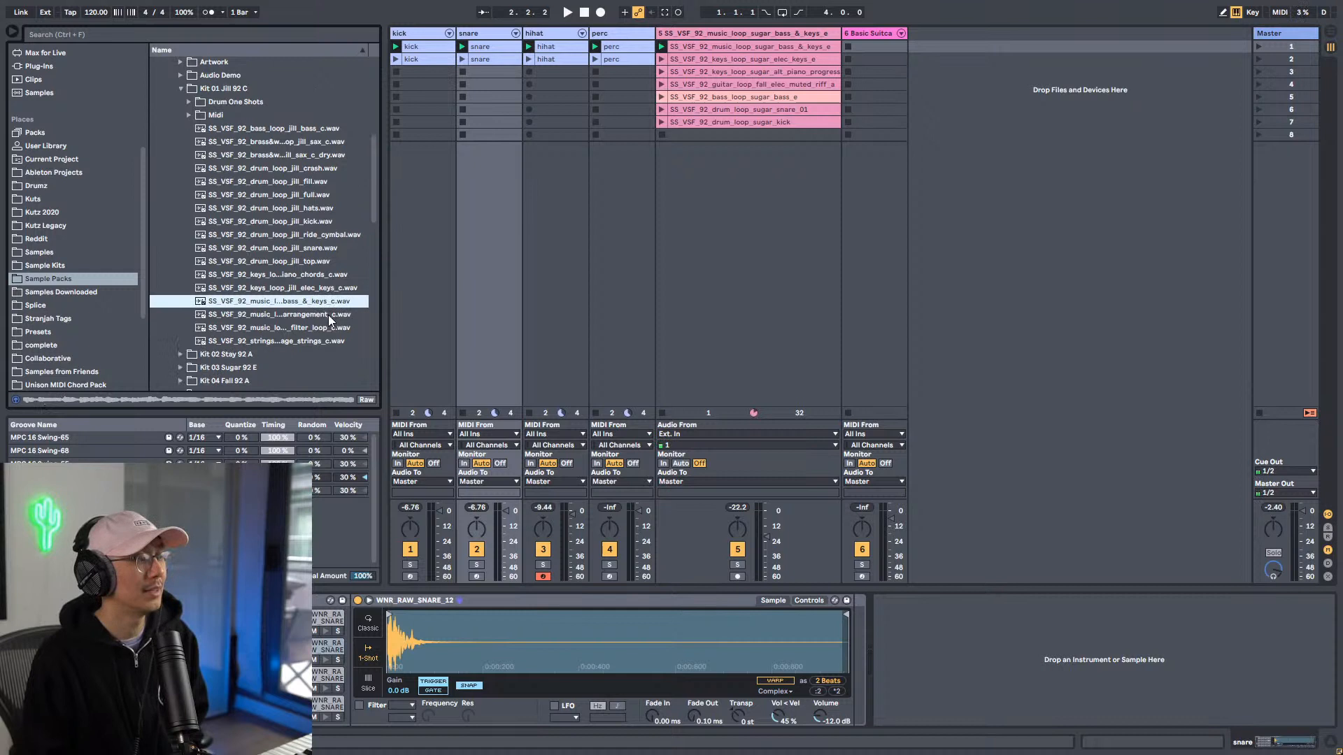
Step: Widen the browser to fit full file names and audition the Jill kit's full mix, intro filter and vintage strings loops
{"action": "left_click_drag", "start_coordinate": [372, 185], "coordinate": [373, 194]}
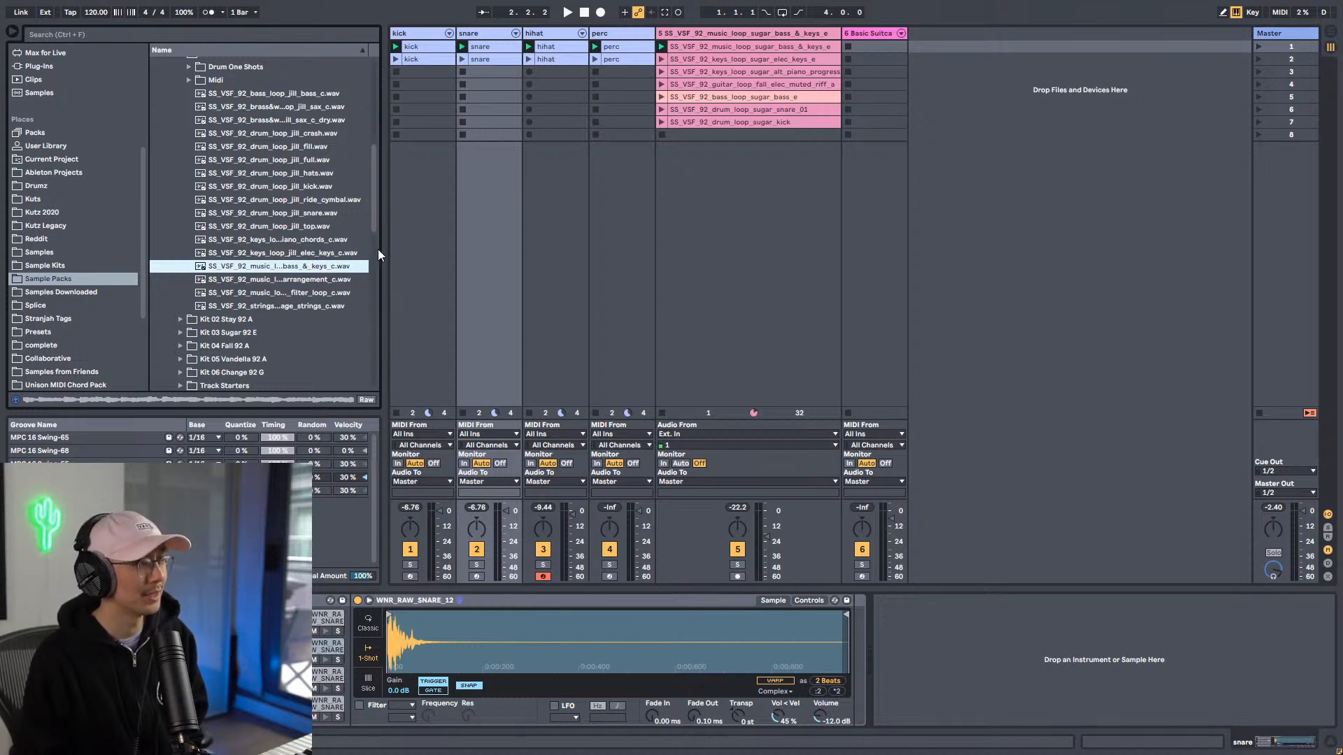
{"action": "left_click_drag", "start_coordinate": [382, 251], "coordinate": [491, 251]}
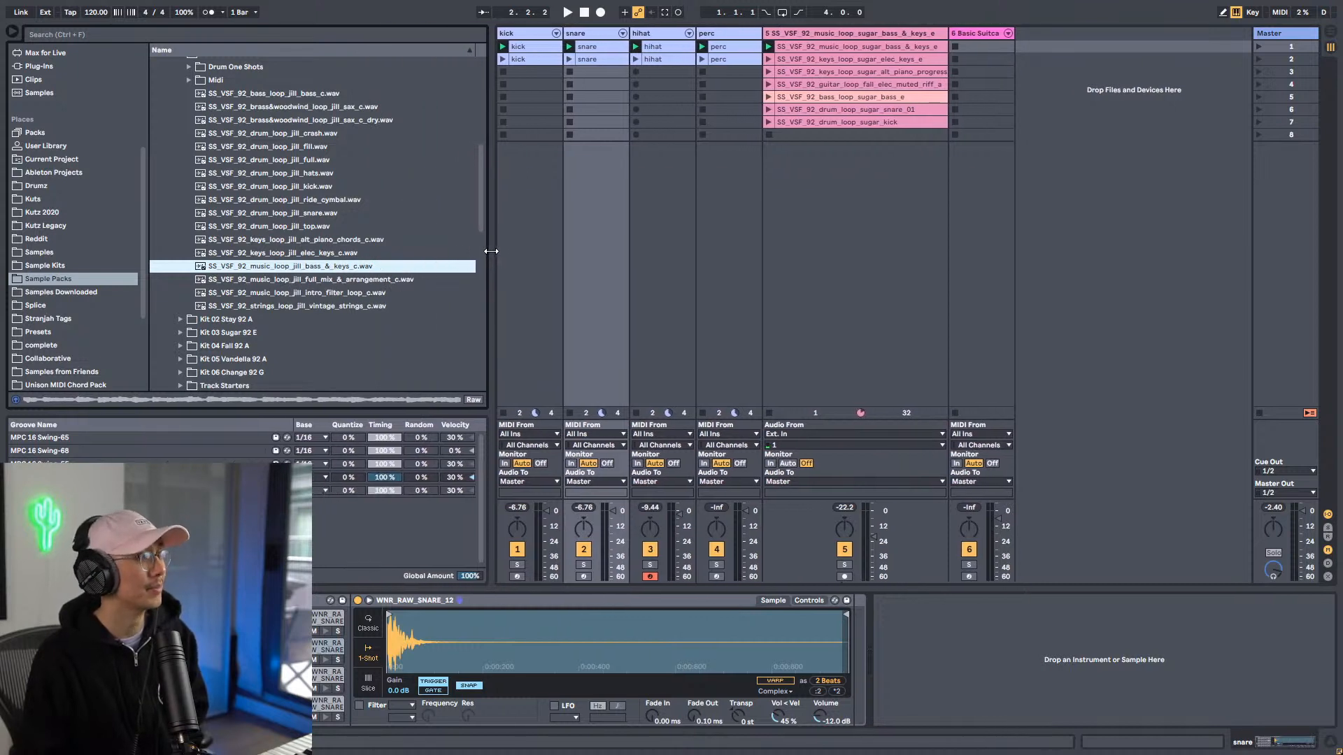
{"action": "left_click", "coordinate": [307, 279]}
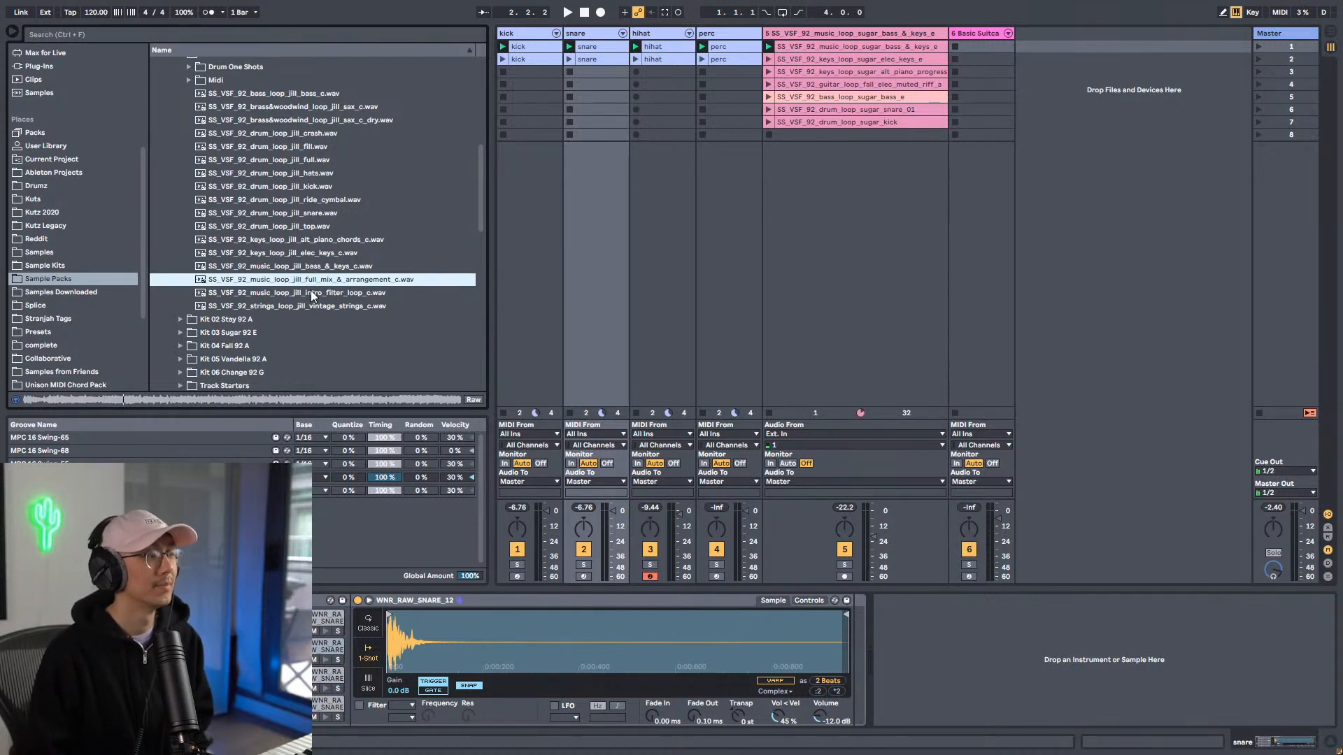
{"action": "left_click", "coordinate": [311, 291]}
{"action": "left_click", "coordinate": [322, 308]}
Step: Expand the Kit 02 Stay 92 A folder and audition its bass loop
{"action": "scroll", "coordinate": [323, 301], "scroll_direction": "down", "scroll_amount": 1}
{"action": "scroll", "coordinate": [325, 297], "scroll_direction": "down", "scroll_amount": 3}
{"action": "scroll", "coordinate": [253, 274], "scroll_direction": "up", "scroll_amount": 2}
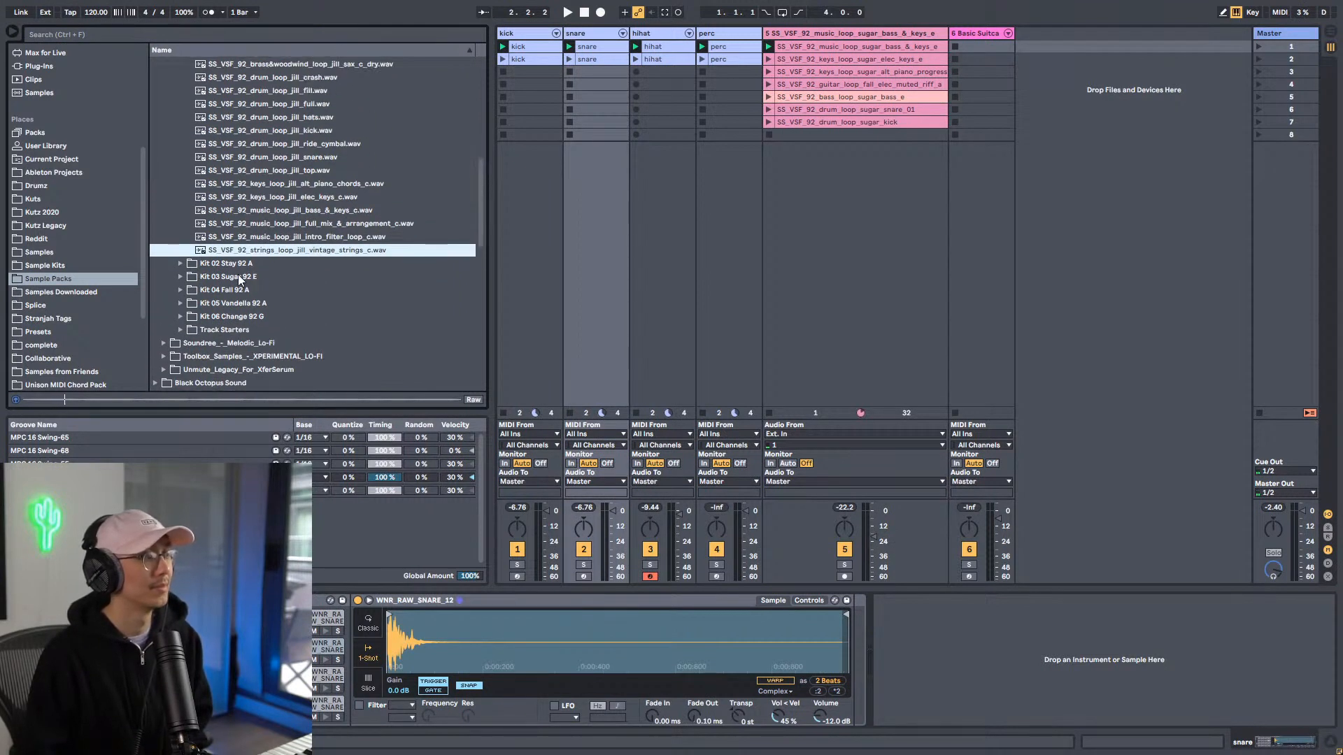
{"action": "left_click", "coordinate": [180, 264]}
{"action": "left_click", "coordinate": [277, 104]}
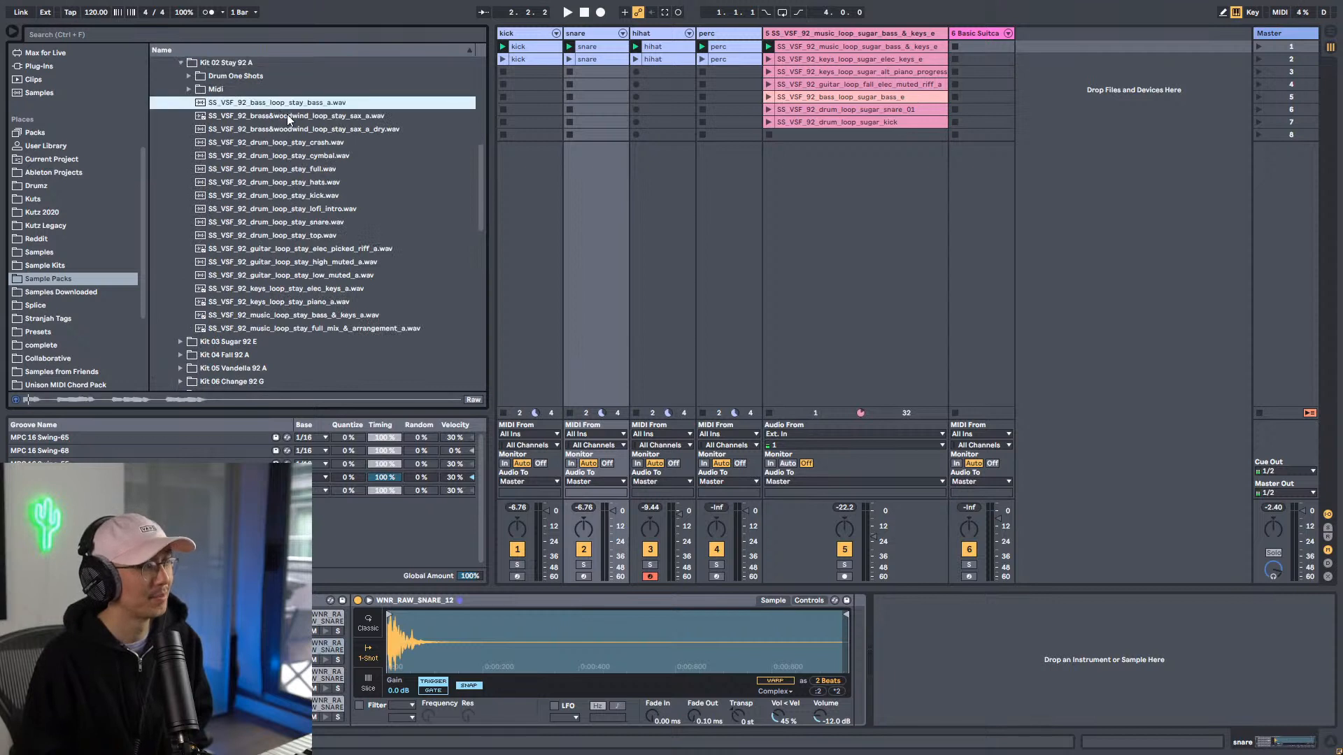
Step: Check the Stay kit's Midi folder and audition the hat, kick, percussion and snare samples in its Drum One Shots folder
{"action": "left_click", "coordinate": [188, 89]}
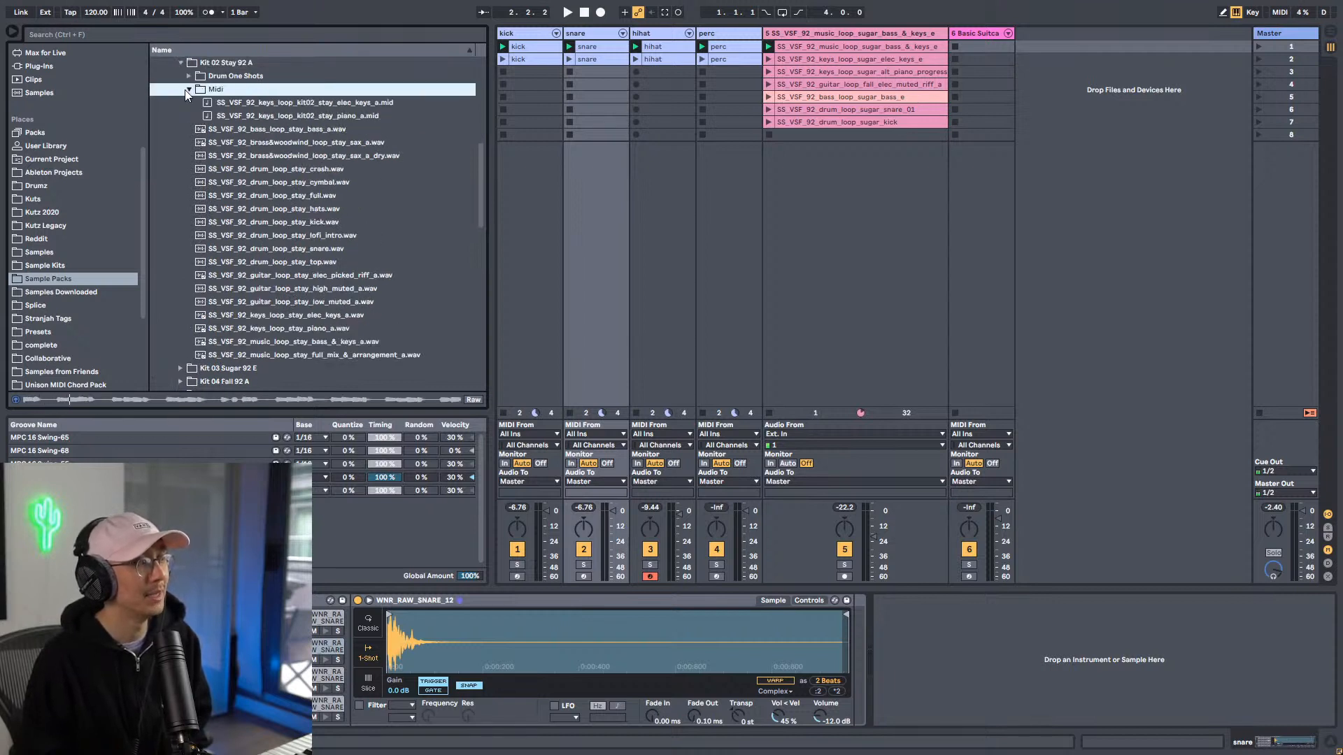
{"action": "left_click", "coordinate": [188, 77]}
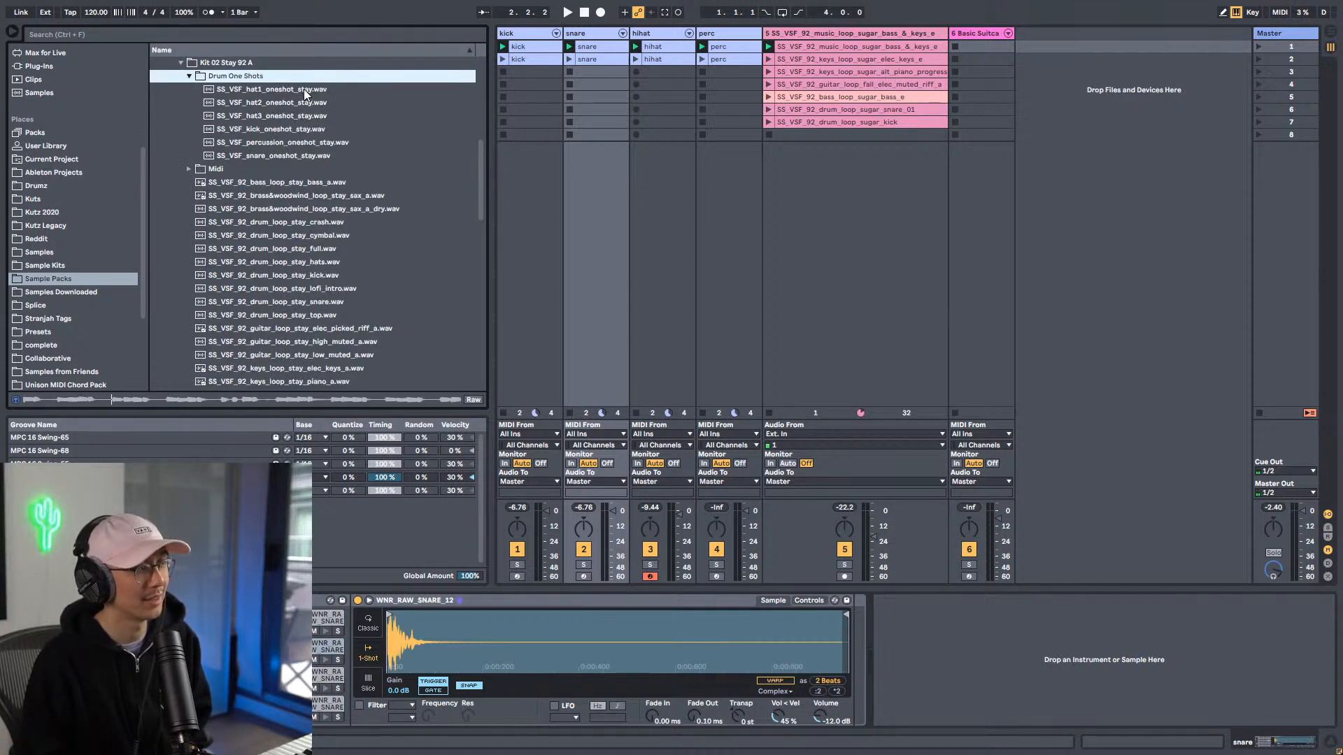
{"action": "left_click", "coordinate": [304, 89]}
{"action": "left_click", "coordinate": [300, 102]}
{"action": "left_click", "coordinate": [299, 116]}
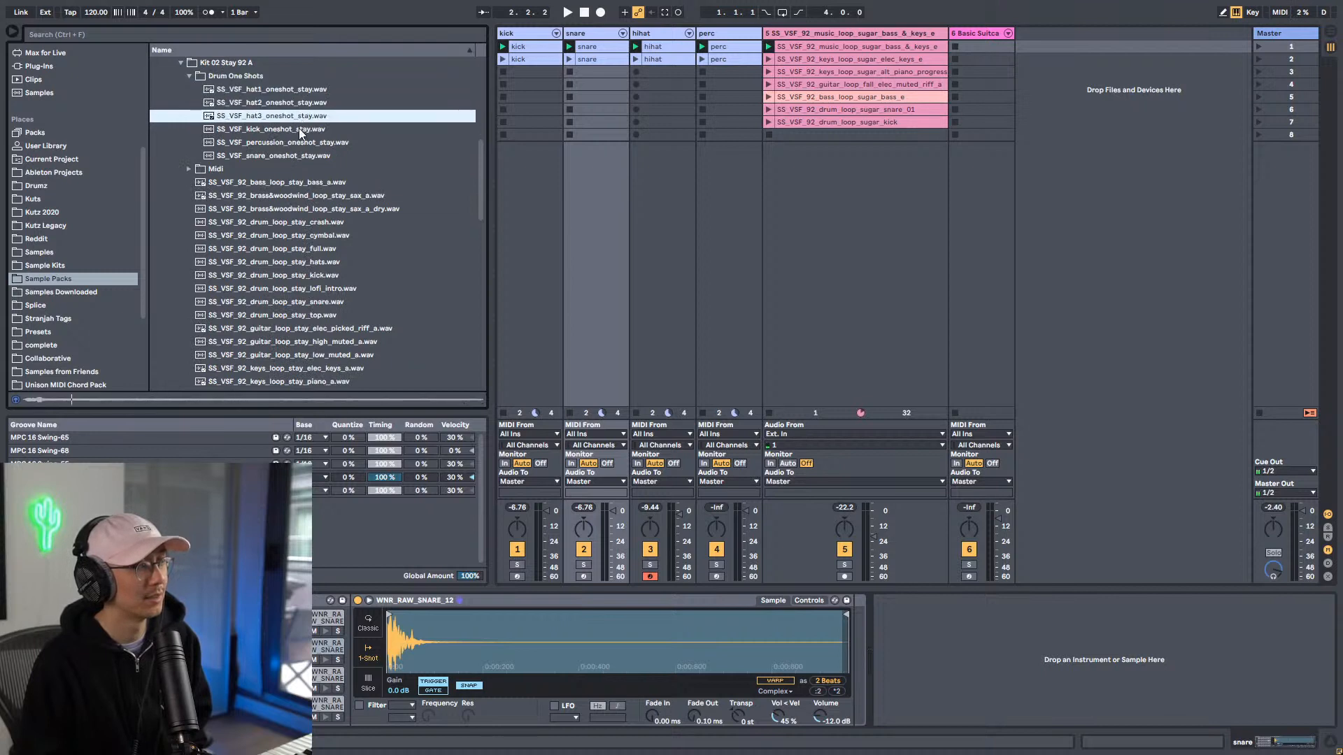
{"action": "left_click", "coordinate": [299, 129]}
{"action": "left_click", "coordinate": [299, 143]}
{"action": "left_click", "coordinate": [294, 156]}
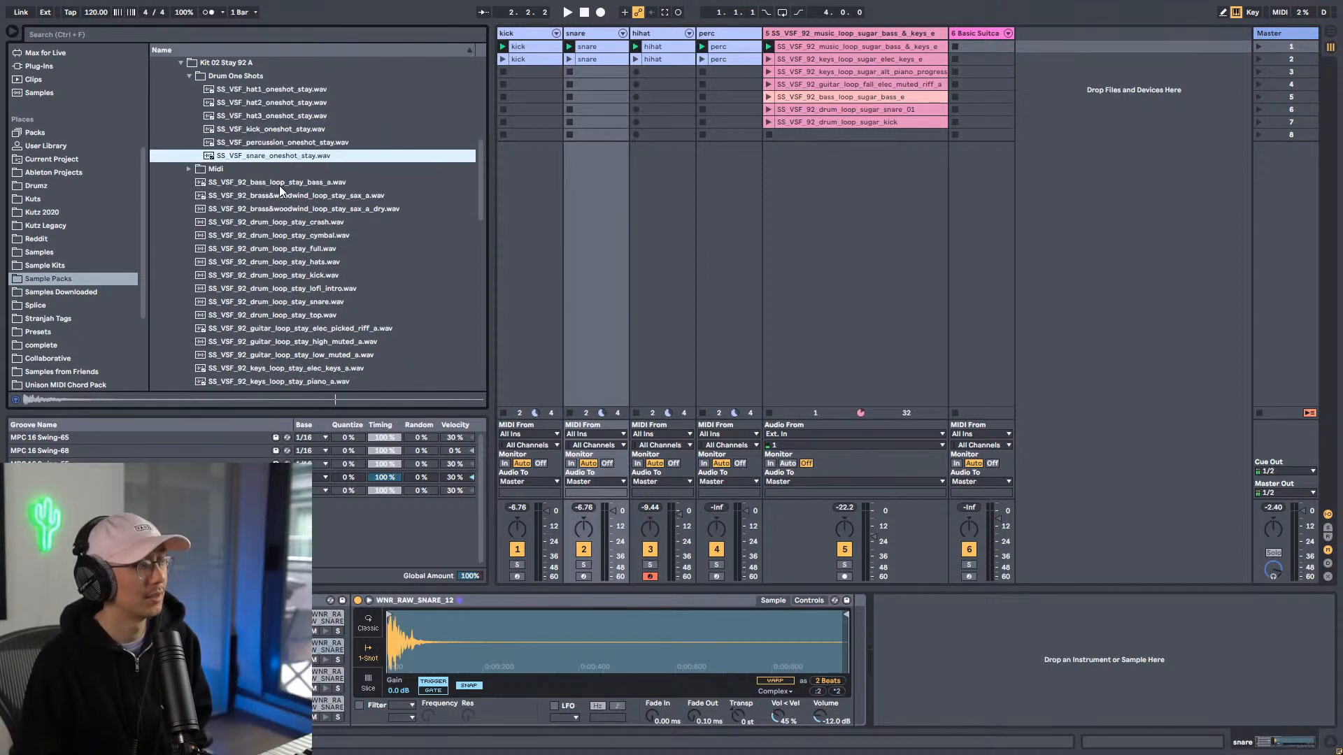
Step: Audition the Stay kit's bass loop and compare its processed and dry sax loops
{"action": "left_click", "coordinate": [279, 183]}
{"action": "left_click", "coordinate": [292, 196]}
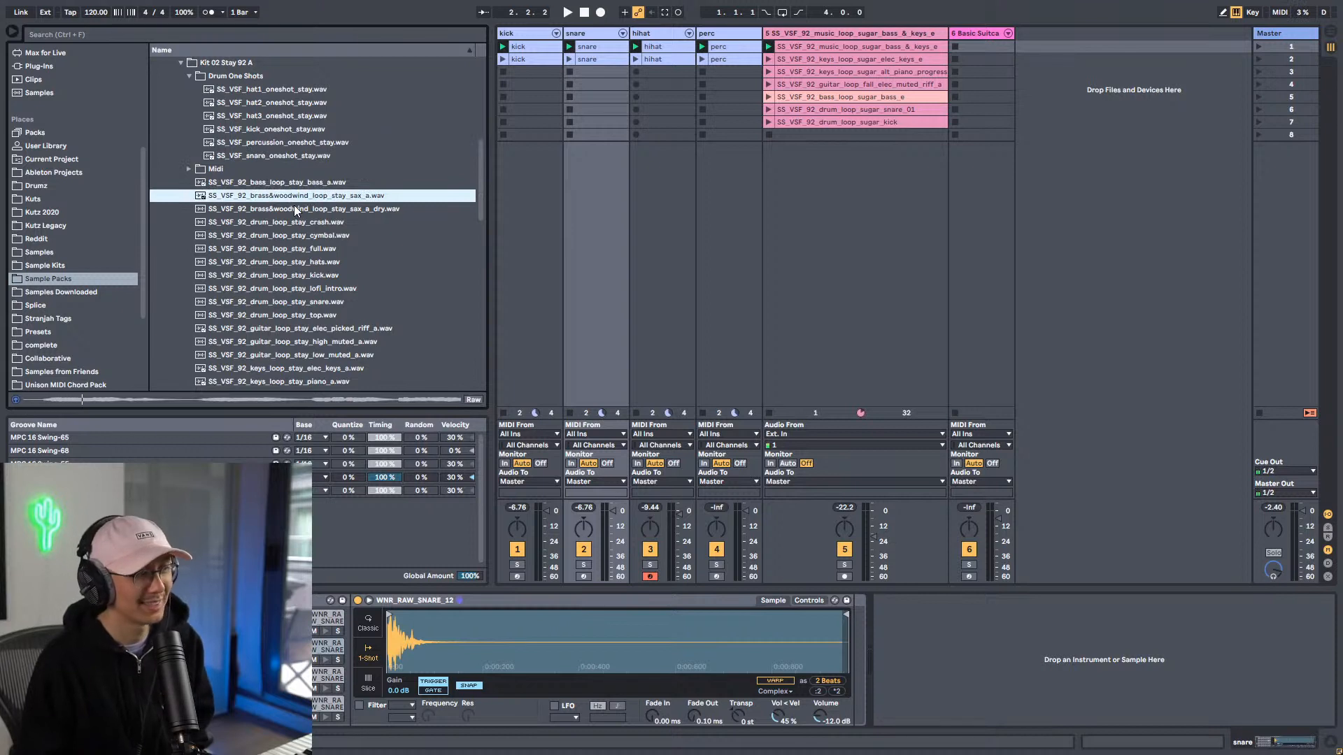
{"action": "left_click", "coordinate": [295, 209]}
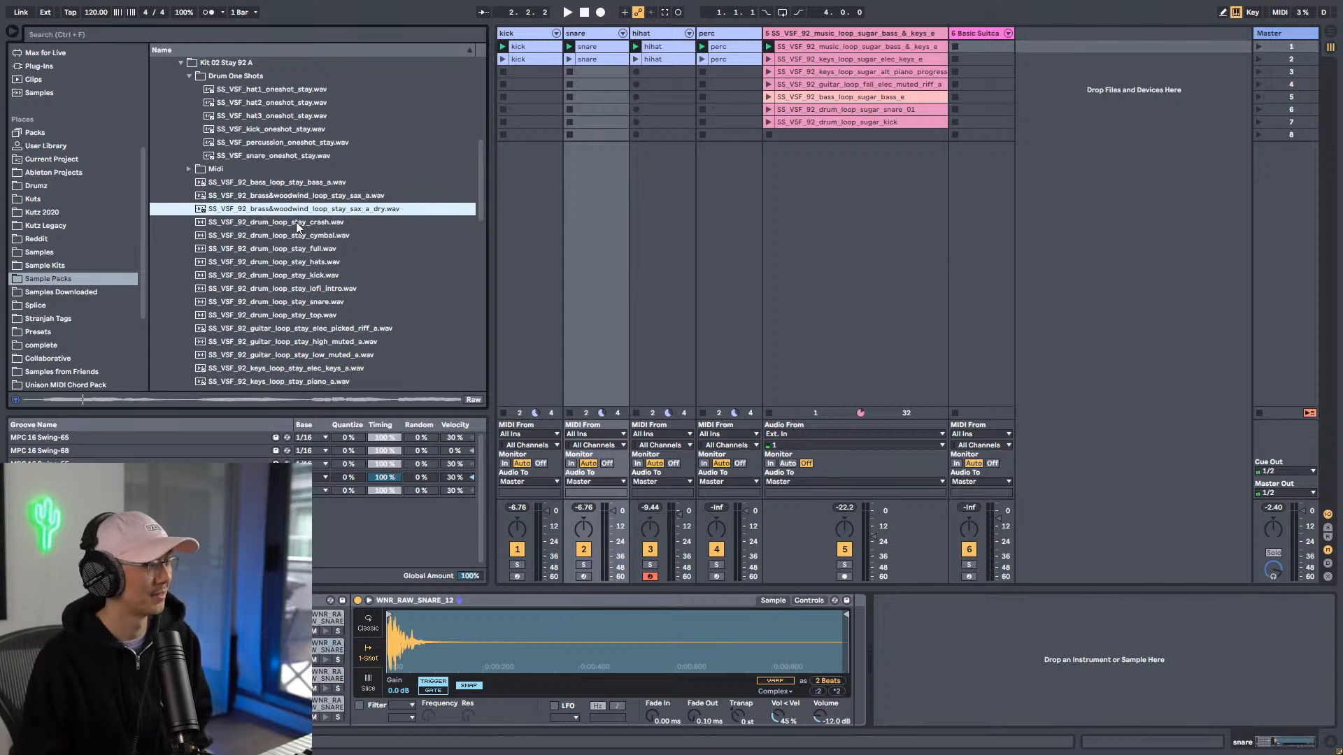
Step: Audition the Stay kit's drum loops: crash, cymbal, full, hats, kick, lofi intro, snare and top
{"action": "left_click", "coordinate": [296, 221]}
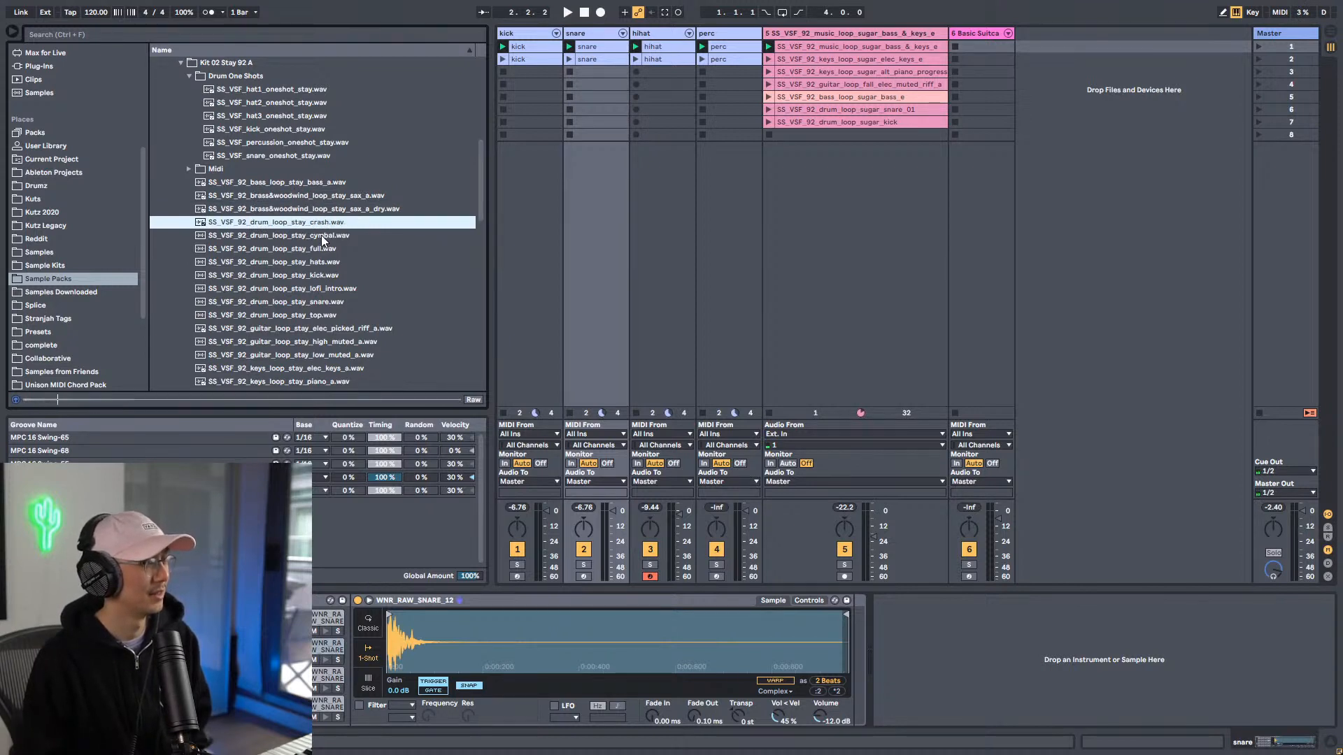
{"action": "left_click", "coordinate": [321, 236]}
{"action": "left_click", "coordinate": [321, 248]}
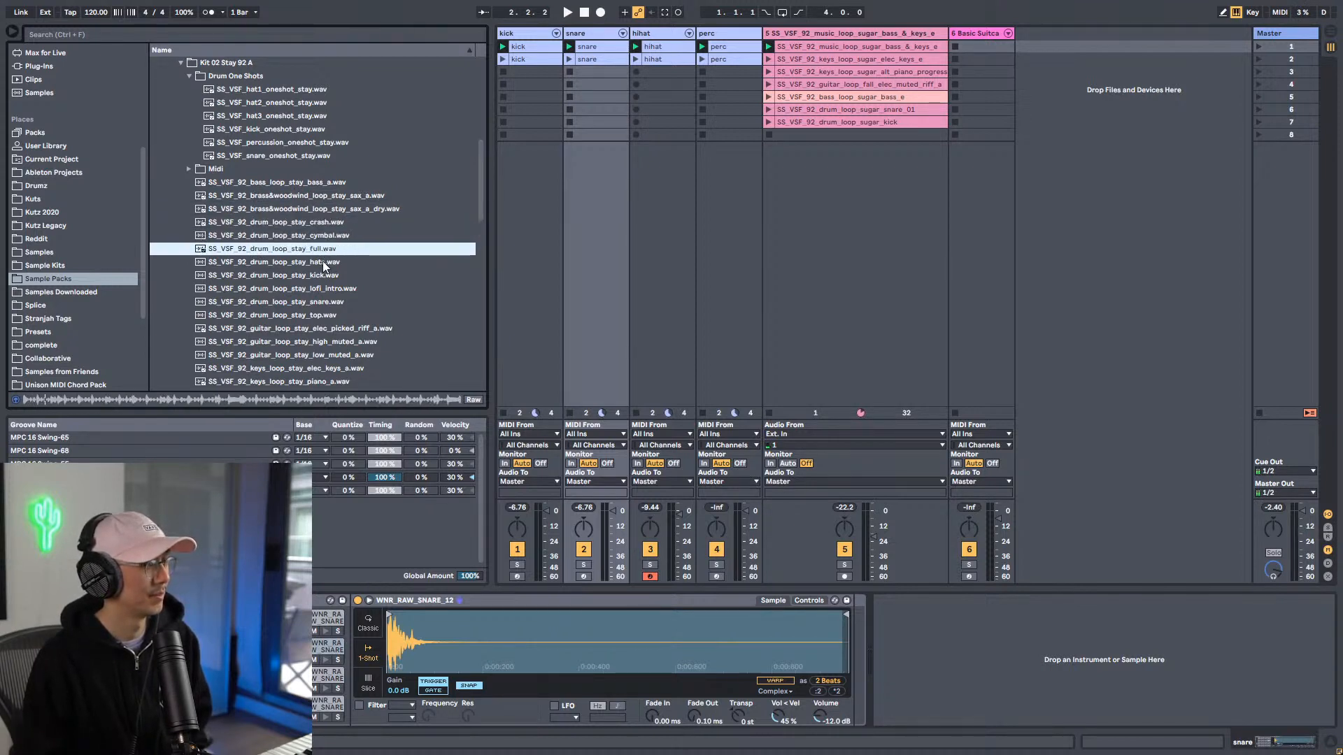
{"action": "left_click", "coordinate": [322, 261]}
{"action": "left_click", "coordinate": [322, 275]}
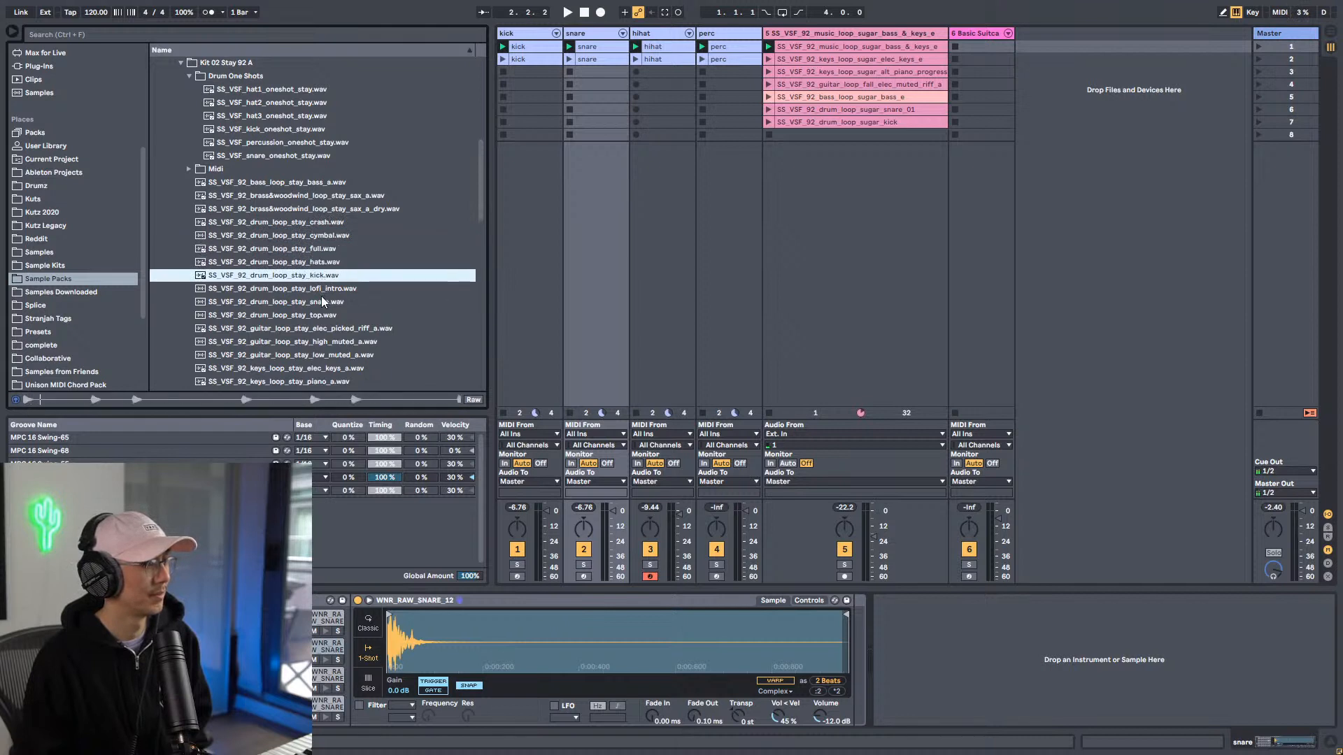
{"action": "left_click", "coordinate": [322, 290]}
{"action": "left_click", "coordinate": [322, 301]}
{"action": "left_click", "coordinate": [323, 317]}
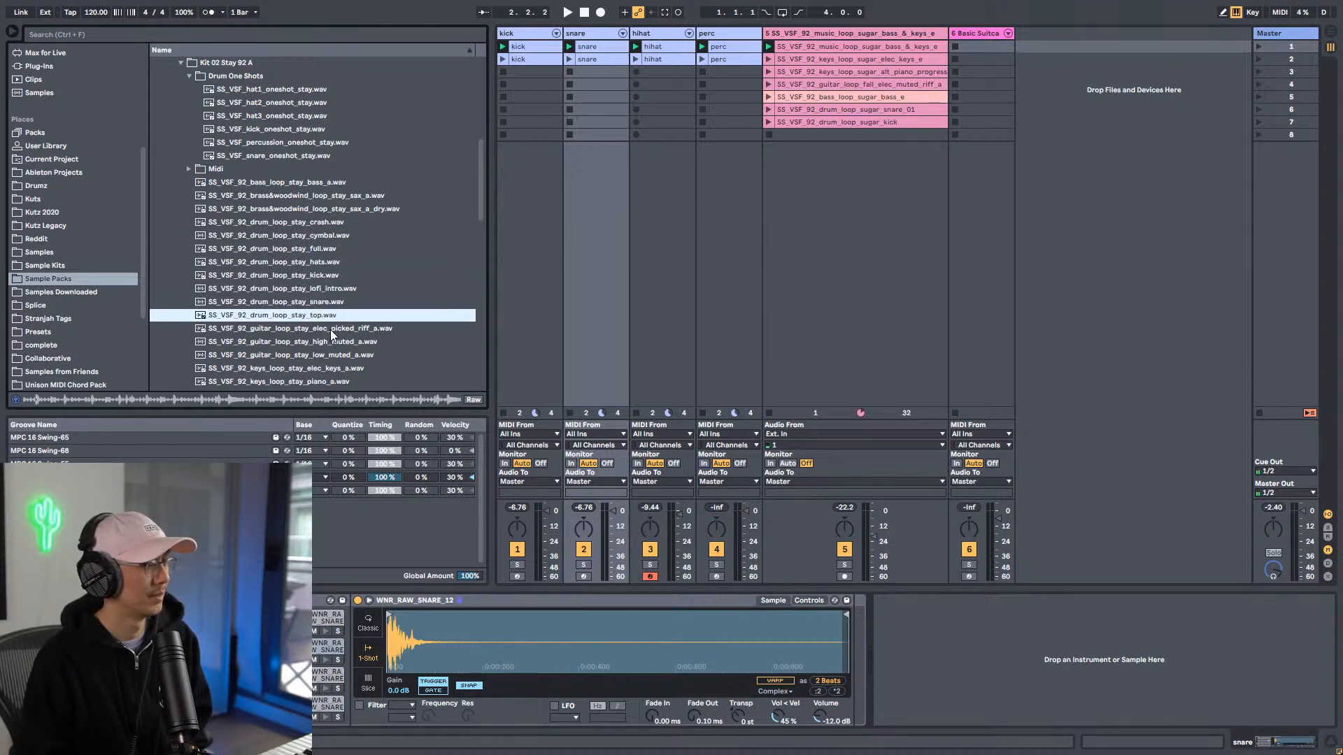
Step: Audition the Stay kit's electric picked riff, high muted and low muted guitar loops
{"action": "left_click", "coordinate": [331, 329]}
{"action": "left_click", "coordinate": [329, 341]}
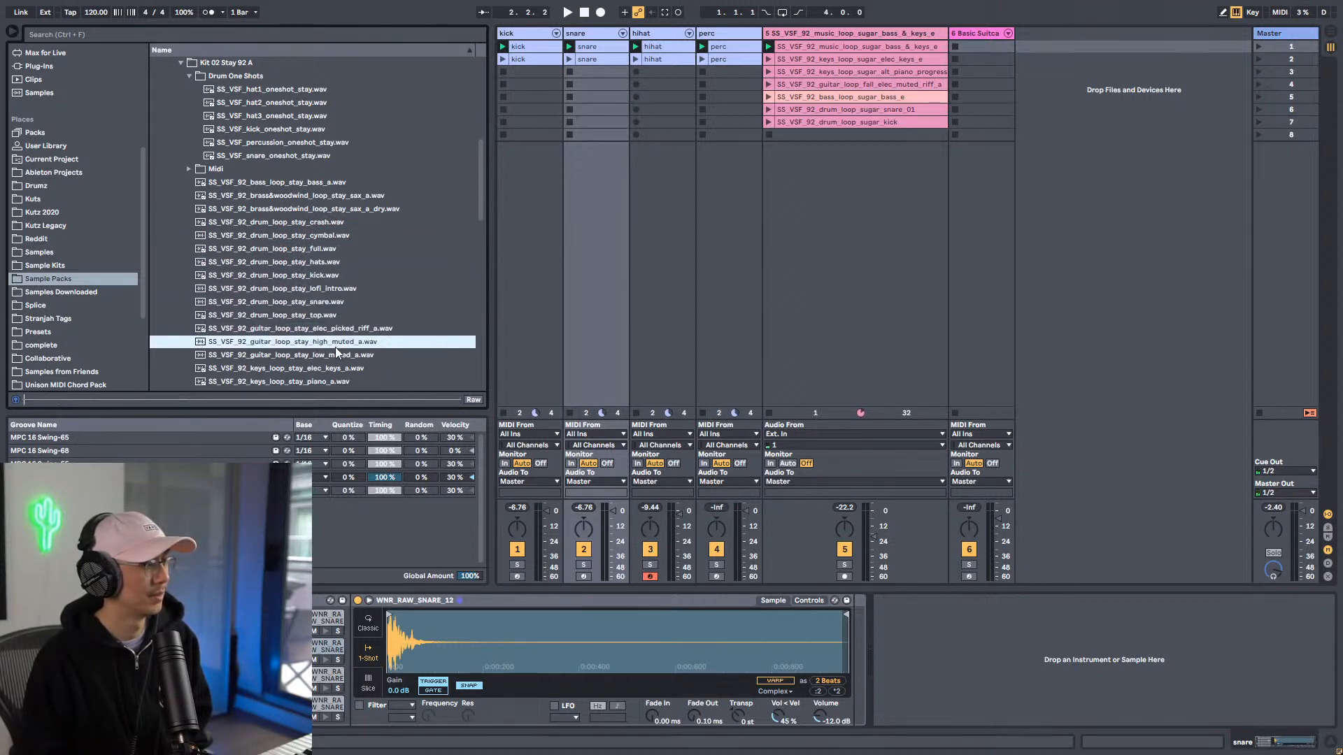
{"action": "scroll", "coordinate": [334, 346], "scroll_direction": "down", "scroll_amount": 2}
{"action": "left_click", "coordinate": [333, 302]}
Step: Audition the Stay kit's electric keys, piano, bass & keys, and full mix & arrangement loops
{"action": "left_click", "coordinate": [333, 315]}
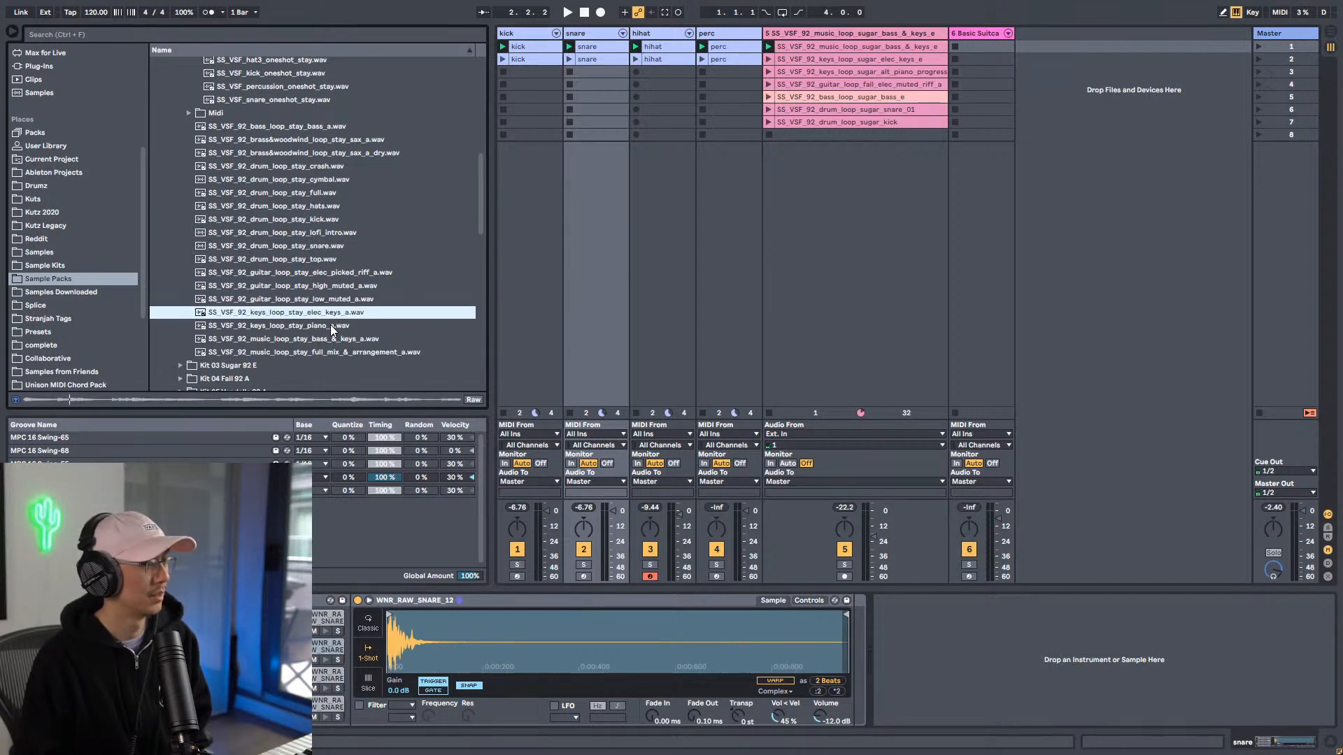
{"action": "left_click", "coordinate": [331, 324]}
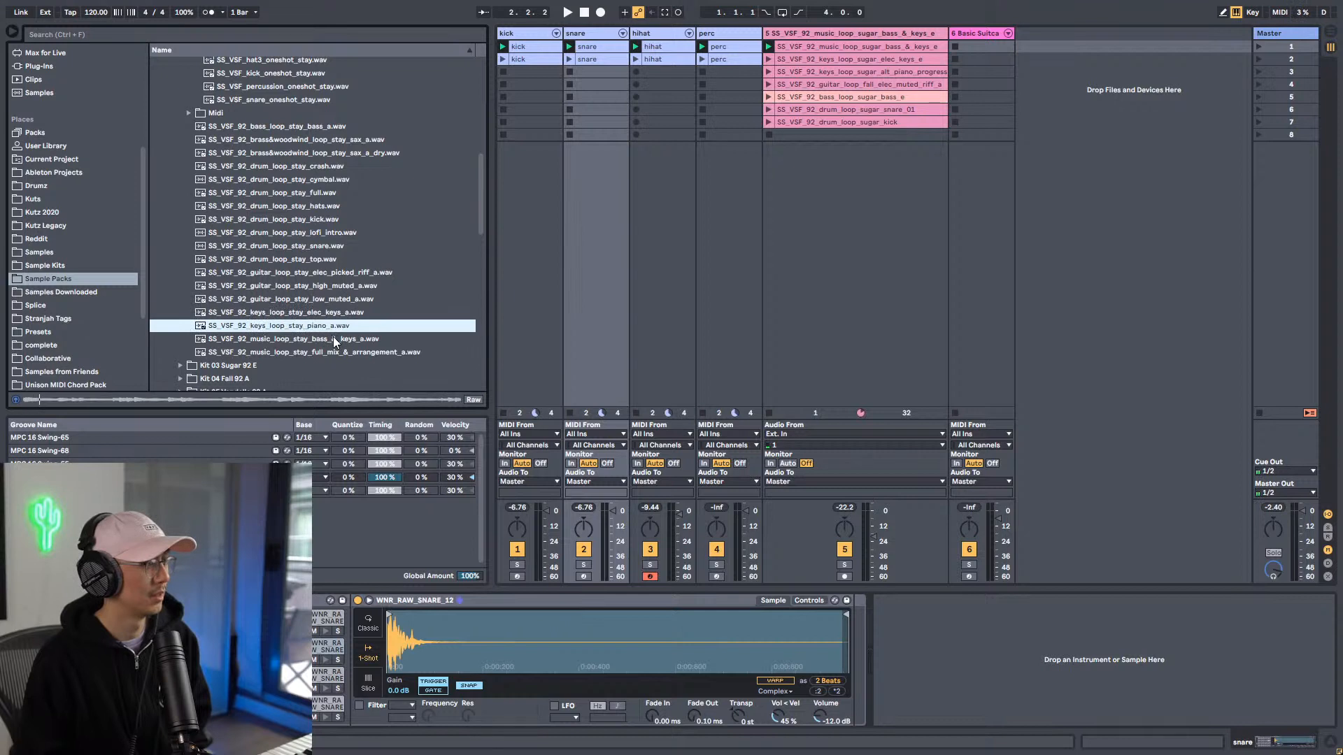
{"action": "left_click", "coordinate": [334, 342]}
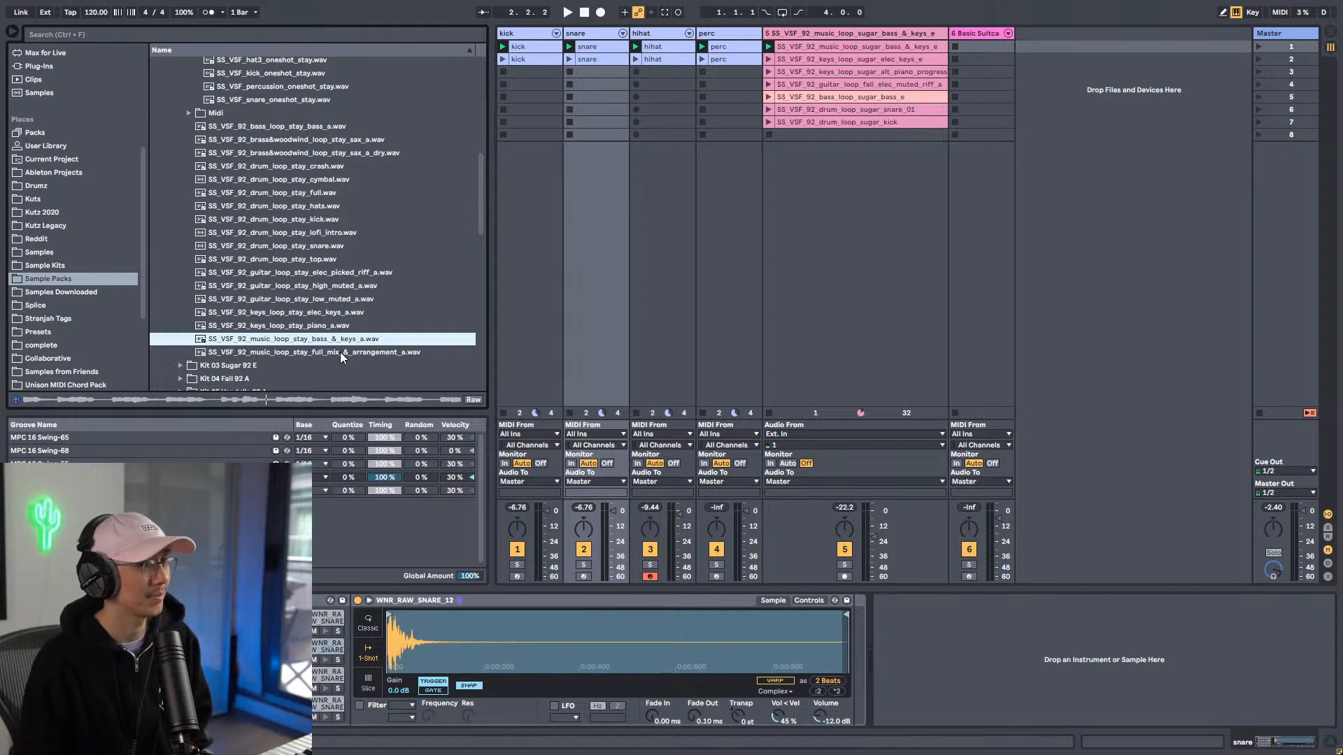
{"action": "left_click", "coordinate": [340, 351]}
Step: Expand the Kit 03 Sugar 92 E folder and audition its bass, chorus top, alternate chorus top and snare 02 loops
{"action": "scroll", "coordinate": [329, 321], "scroll_direction": "up", "scroll_amount": 5}
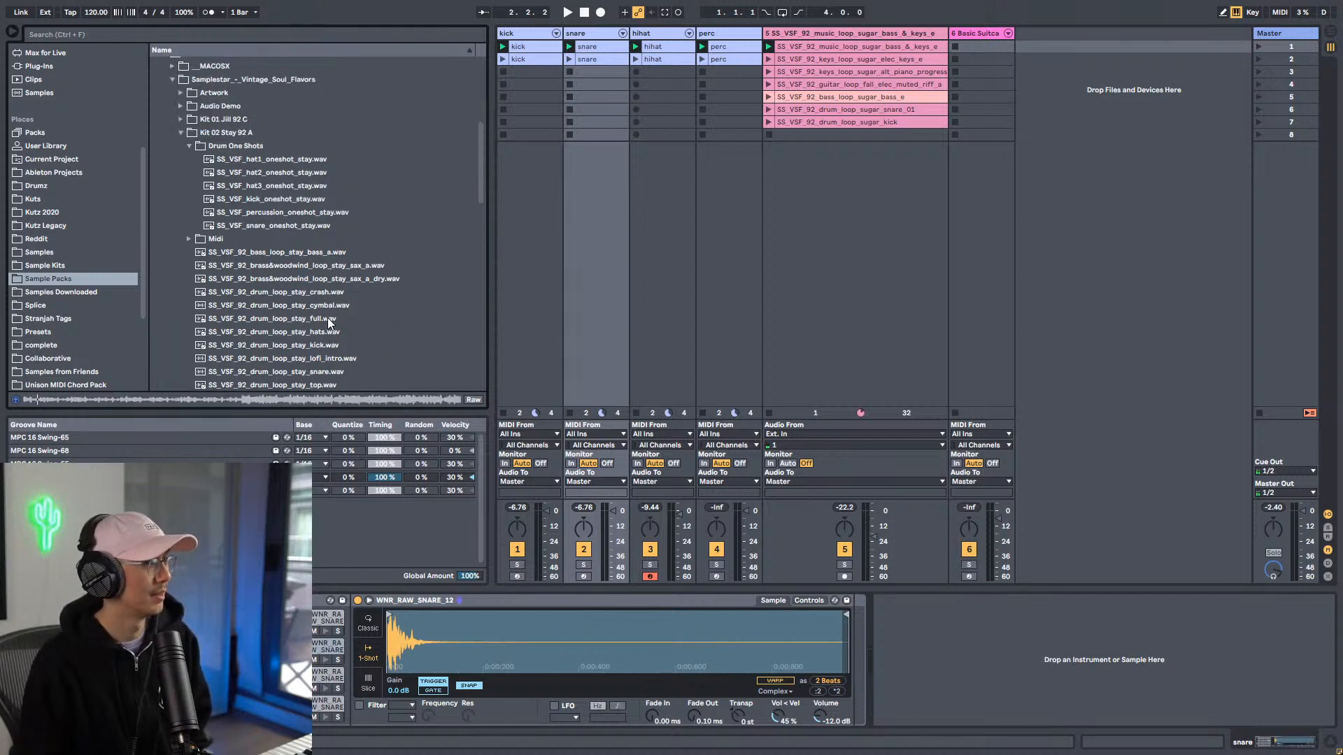
{"action": "scroll", "coordinate": [327, 317], "scroll_direction": "down", "scroll_amount": 5}
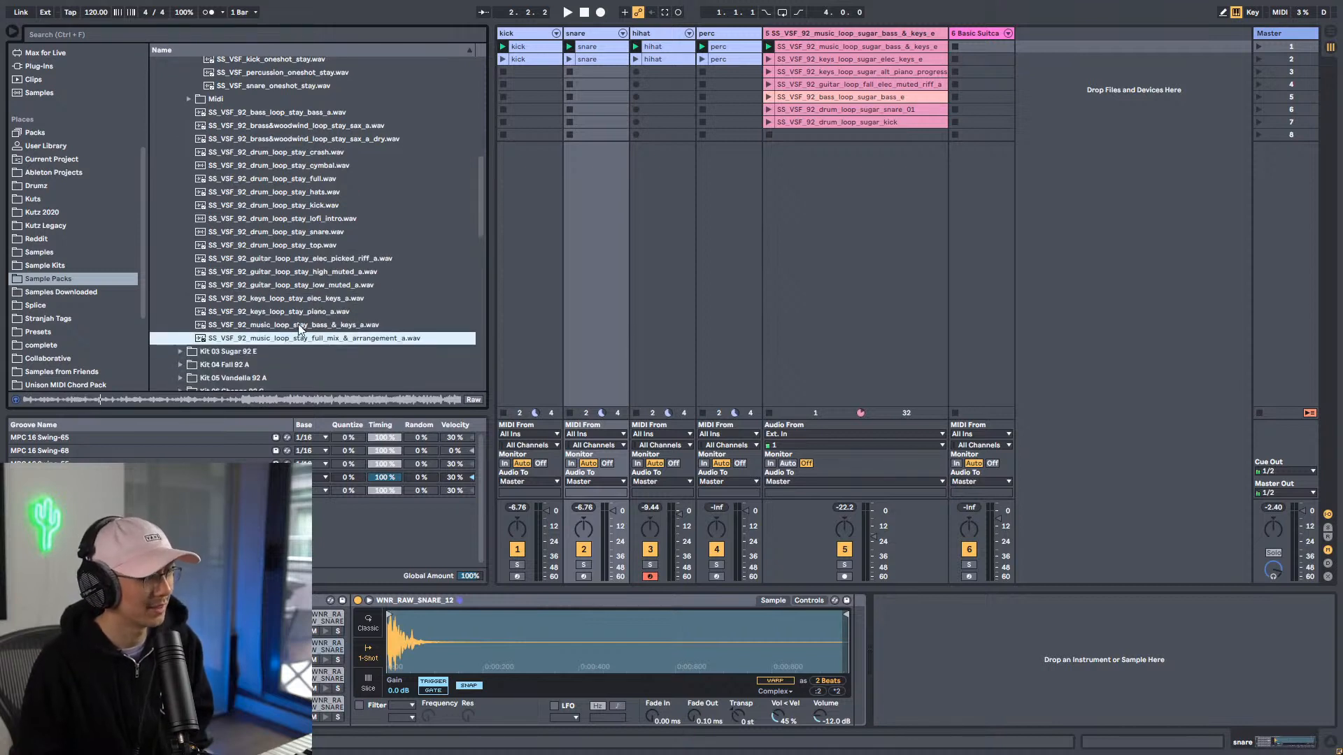
{"action": "left_click", "coordinate": [180, 351]}
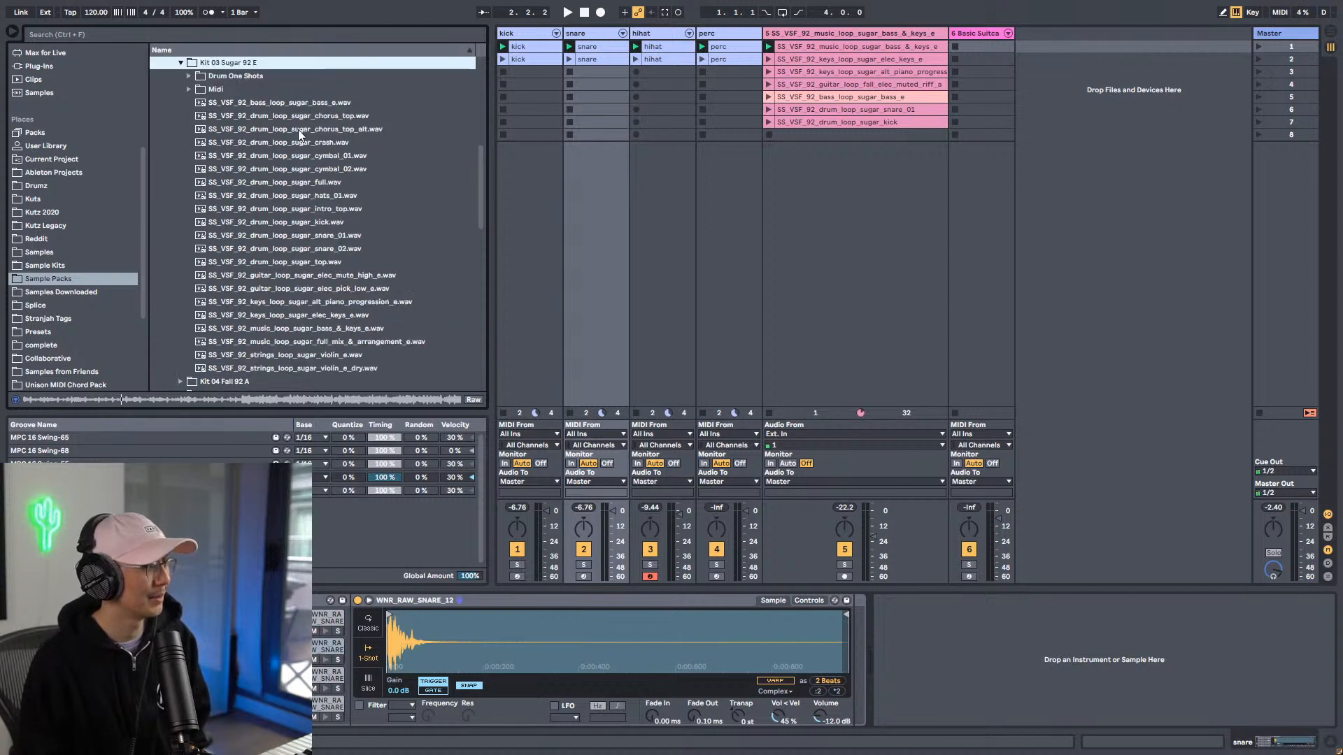
{"action": "left_click", "coordinate": [267, 107]}
{"action": "left_click", "coordinate": [272, 117]}
{"action": "left_click", "coordinate": [289, 126]}
{"action": "left_click", "coordinate": [307, 248]}
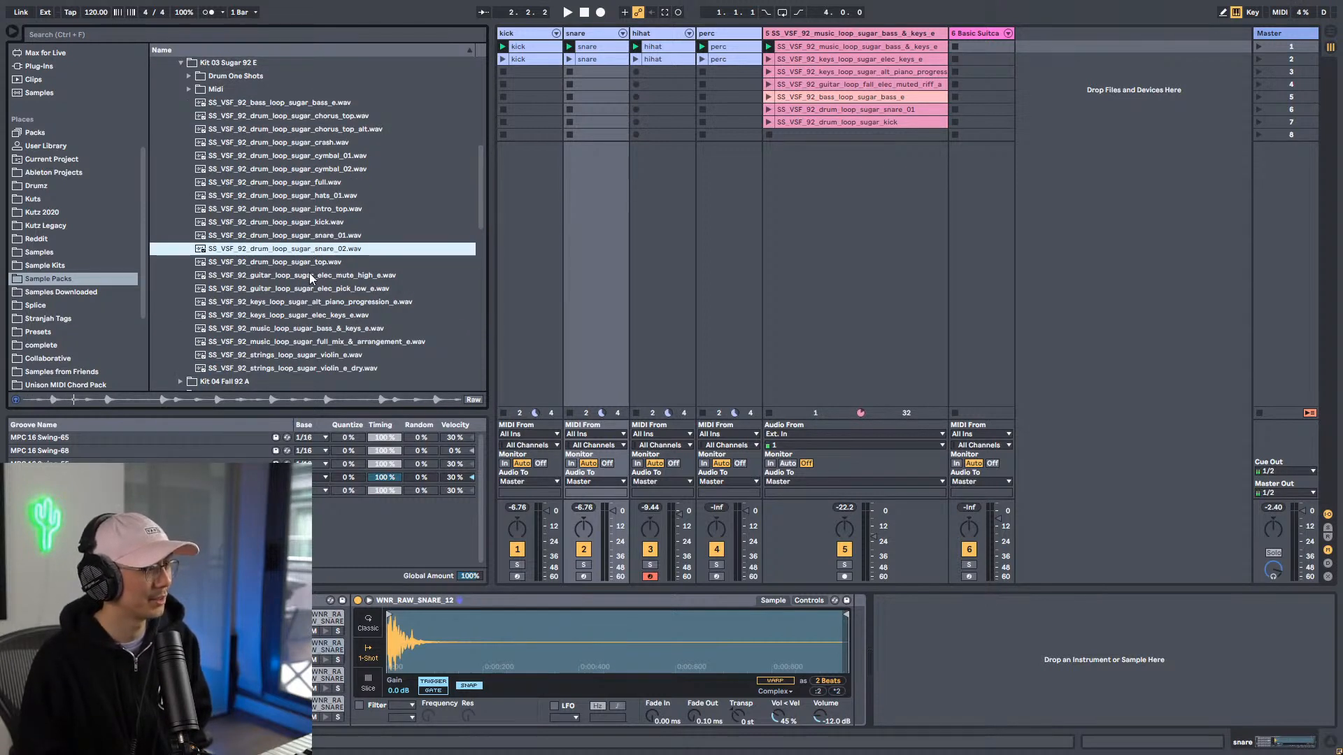
Step: Audition the Sugar kit's two electric guitar loops, alt piano progression, electric keys, bass & keys, and full mix loops
{"action": "left_click", "coordinate": [309, 274]}
{"action": "left_click", "coordinate": [336, 289]}
{"action": "left_click", "coordinate": [340, 302]}
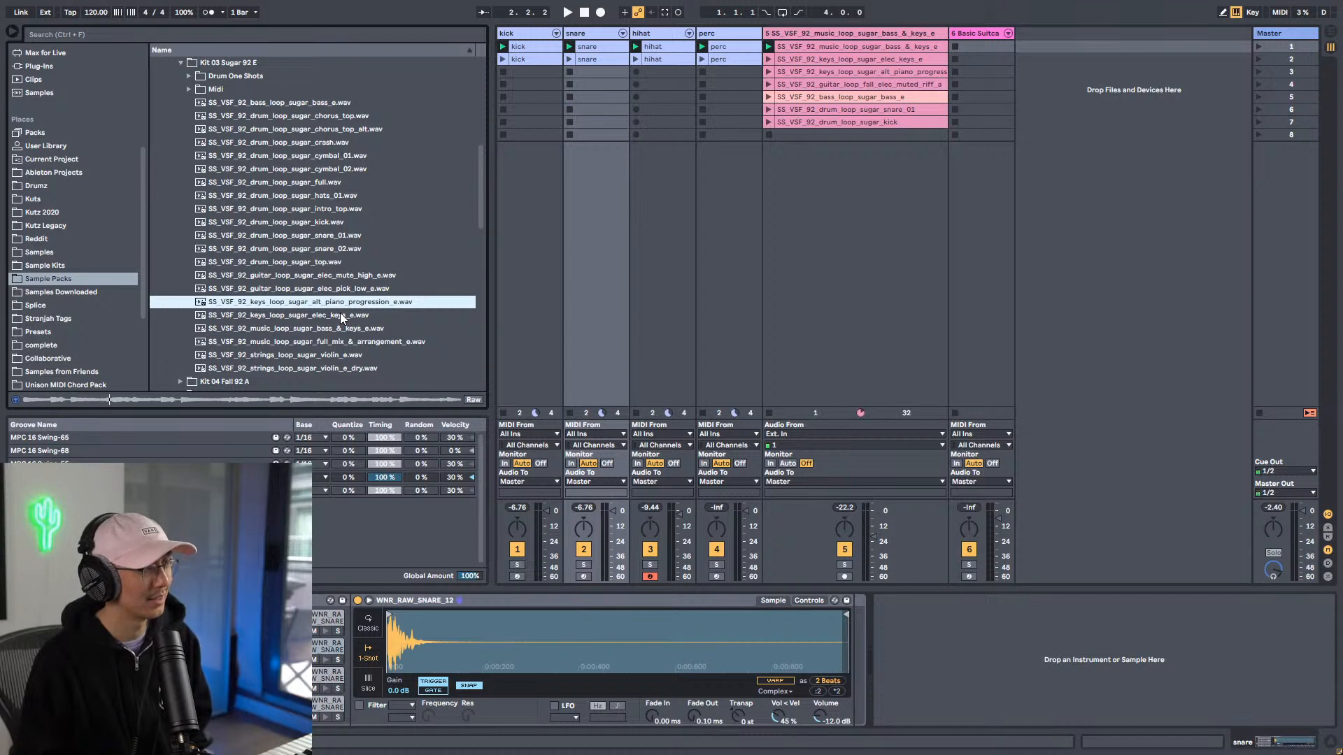
{"action": "left_click", "coordinate": [341, 316]}
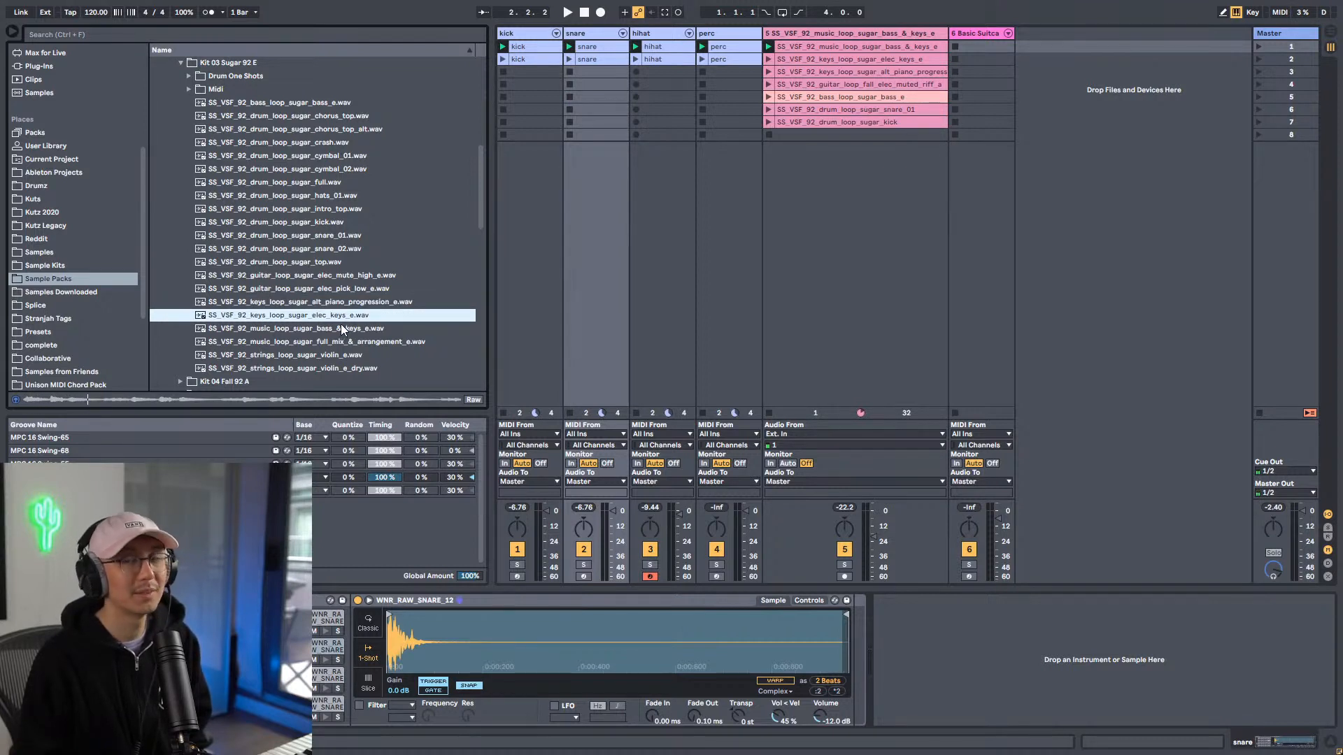
{"action": "left_click", "coordinate": [342, 328]}
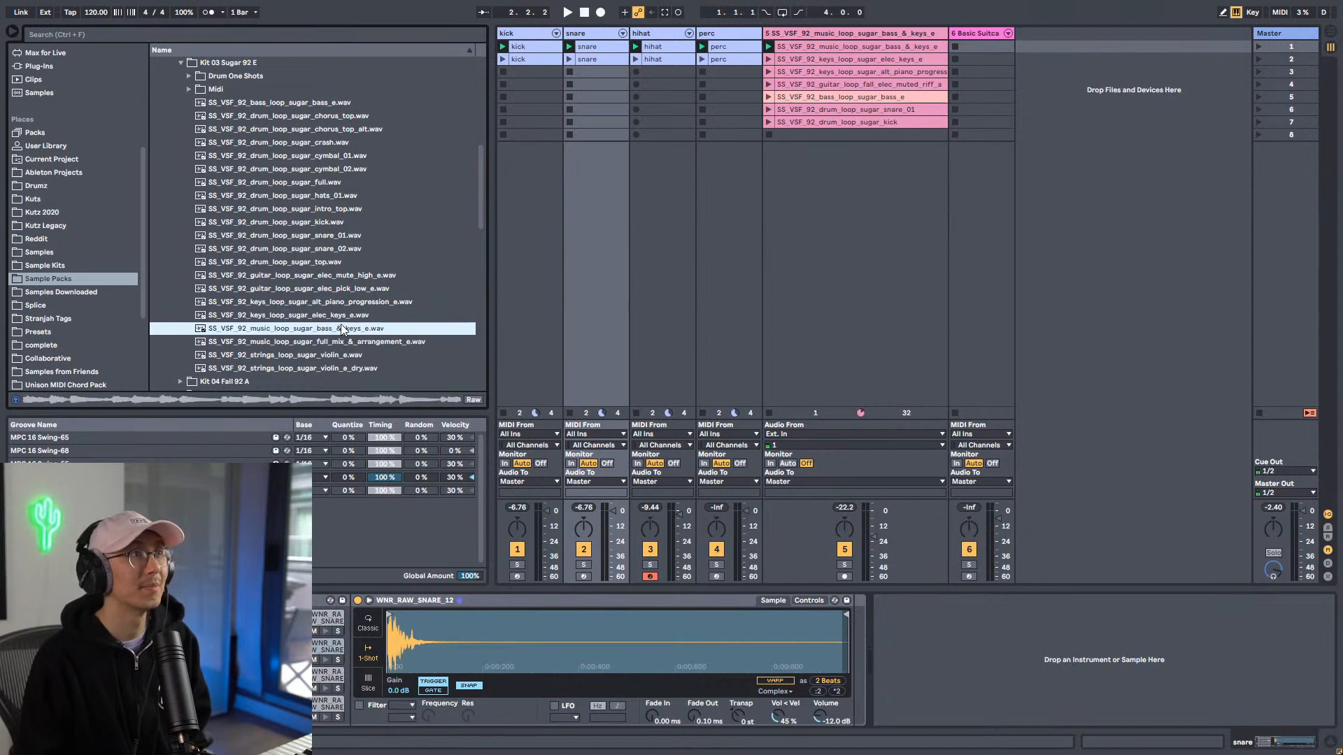
{"action": "left_click", "coordinate": [336, 345]}
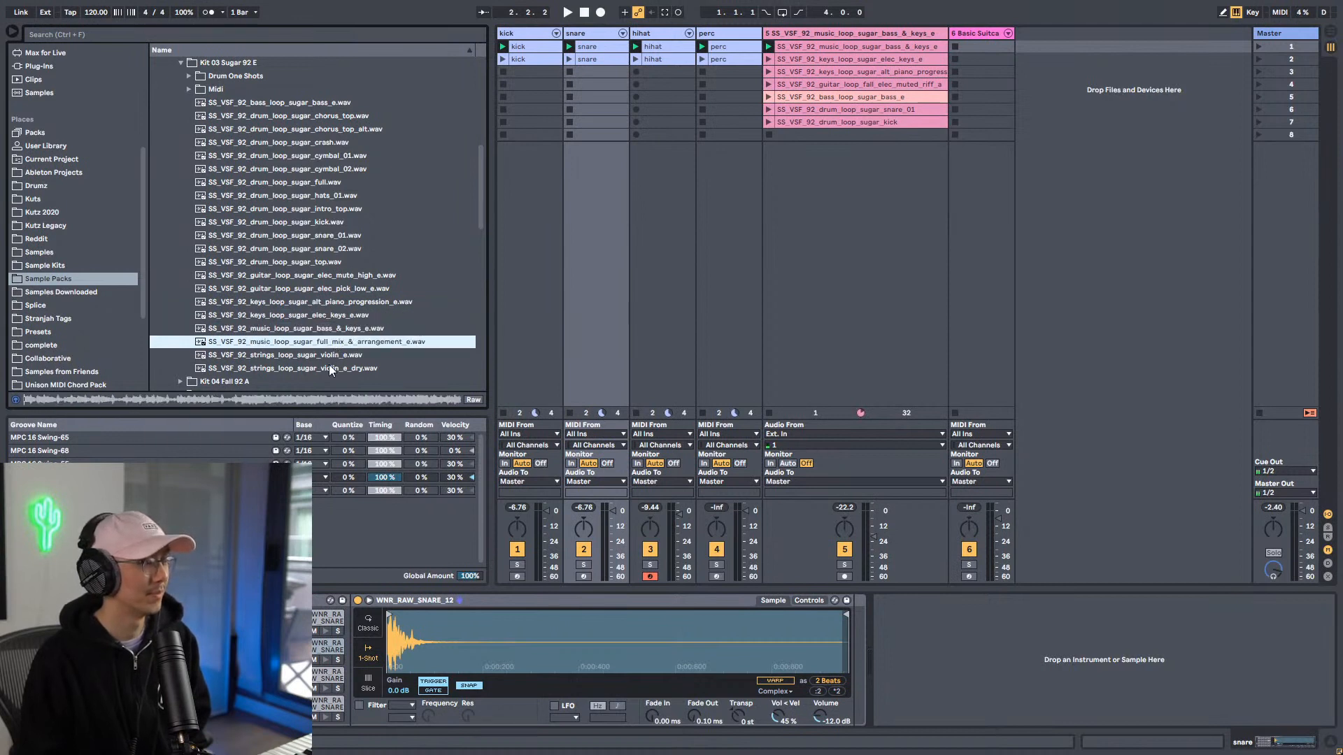
Step: Return to the Vintage Soul Flavors kit list and expand the Kit 02 Stay 92 A folder again
{"action": "scroll", "coordinate": [327, 354], "scroll_direction": "up", "scroll_amount": 3}
{"action": "scroll", "coordinate": [327, 354], "scroll_direction": "down", "scroll_amount": 2}
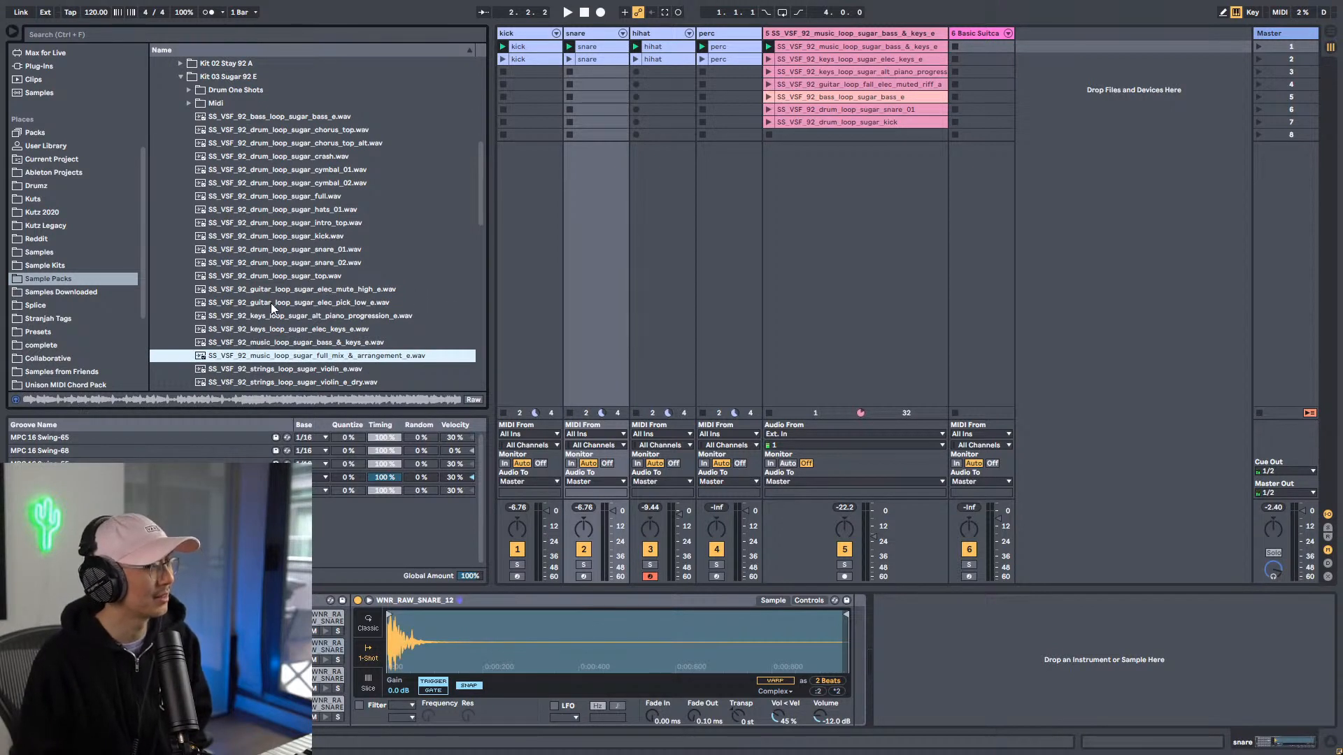
{"action": "scroll", "coordinate": [271, 304], "scroll_direction": "up", "scroll_amount": 5}
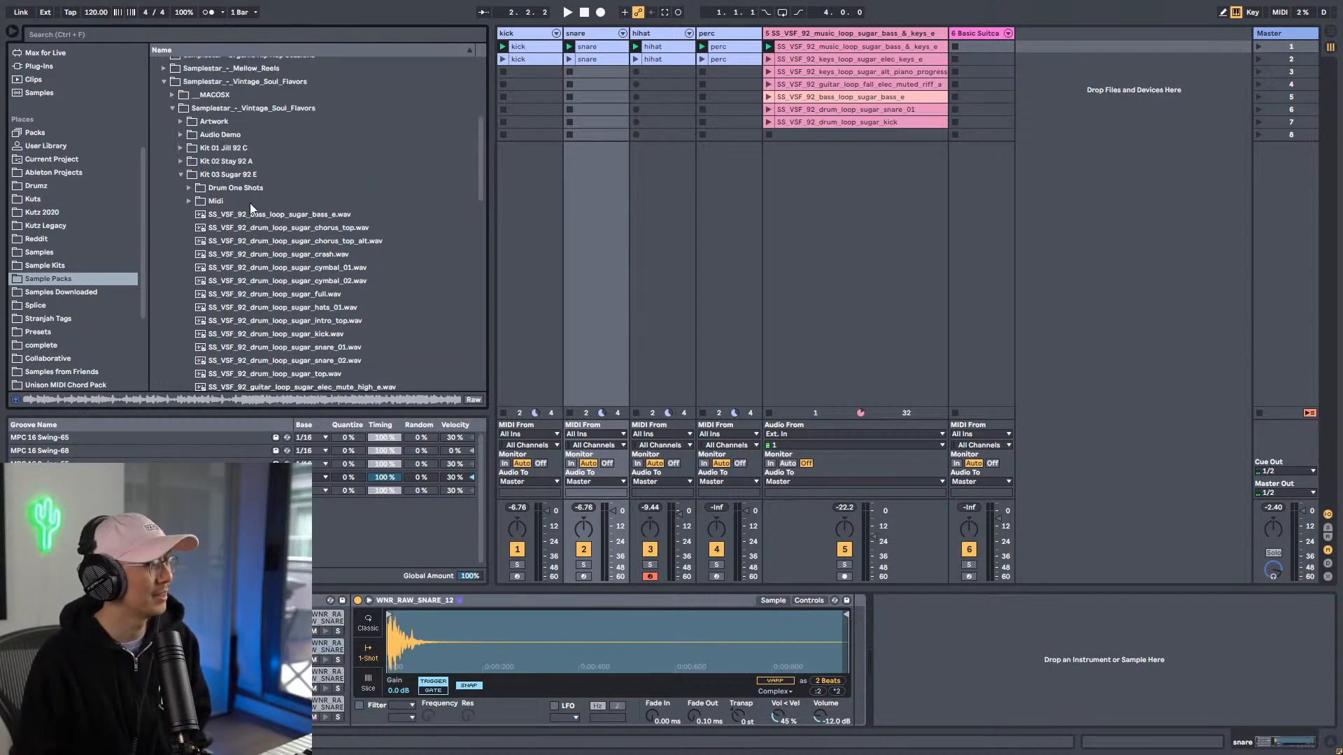
{"action": "left_click", "coordinate": [179, 161]}
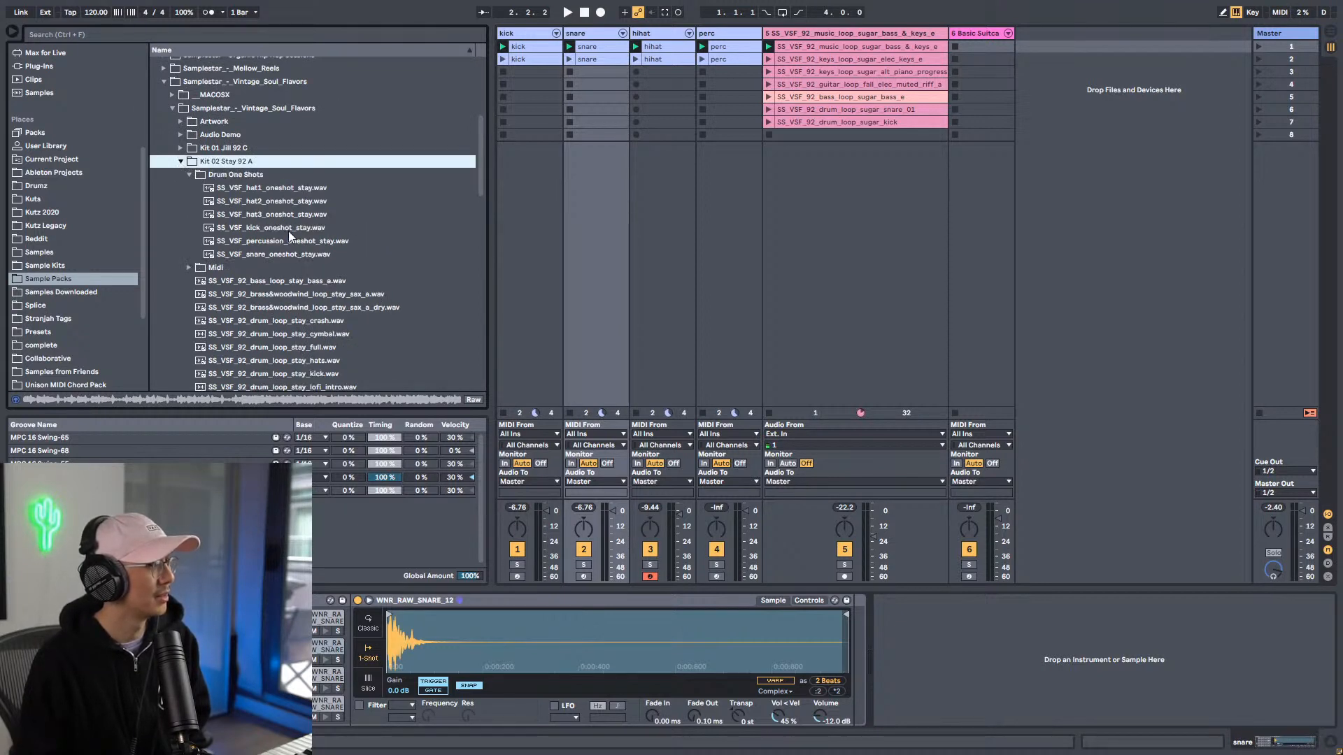
Step: Collapse the Stay kit's Drum One Shots folder and audition the kit's piano loop
{"action": "left_click", "coordinate": [189, 174]}
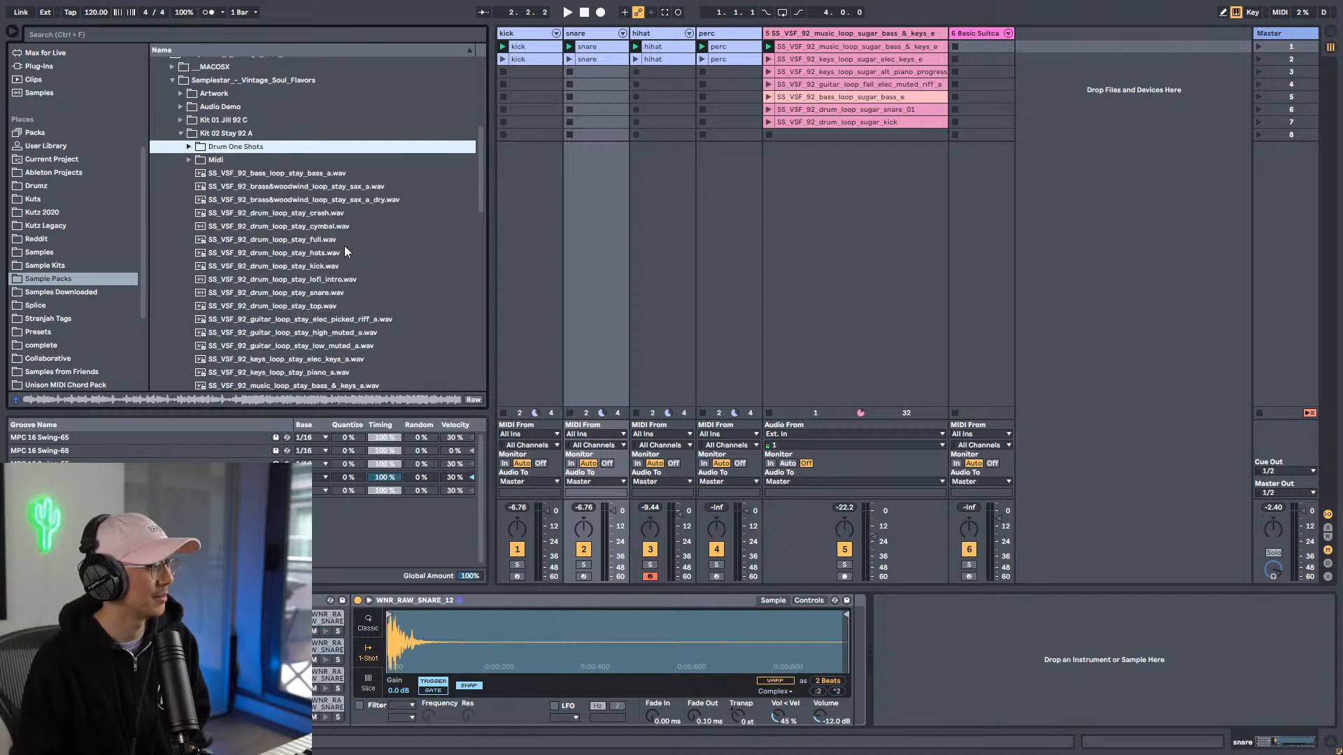
{"action": "scroll", "coordinate": [344, 246], "scroll_direction": "down", "scroll_amount": 4}
{"action": "left_click", "coordinate": [331, 275]}
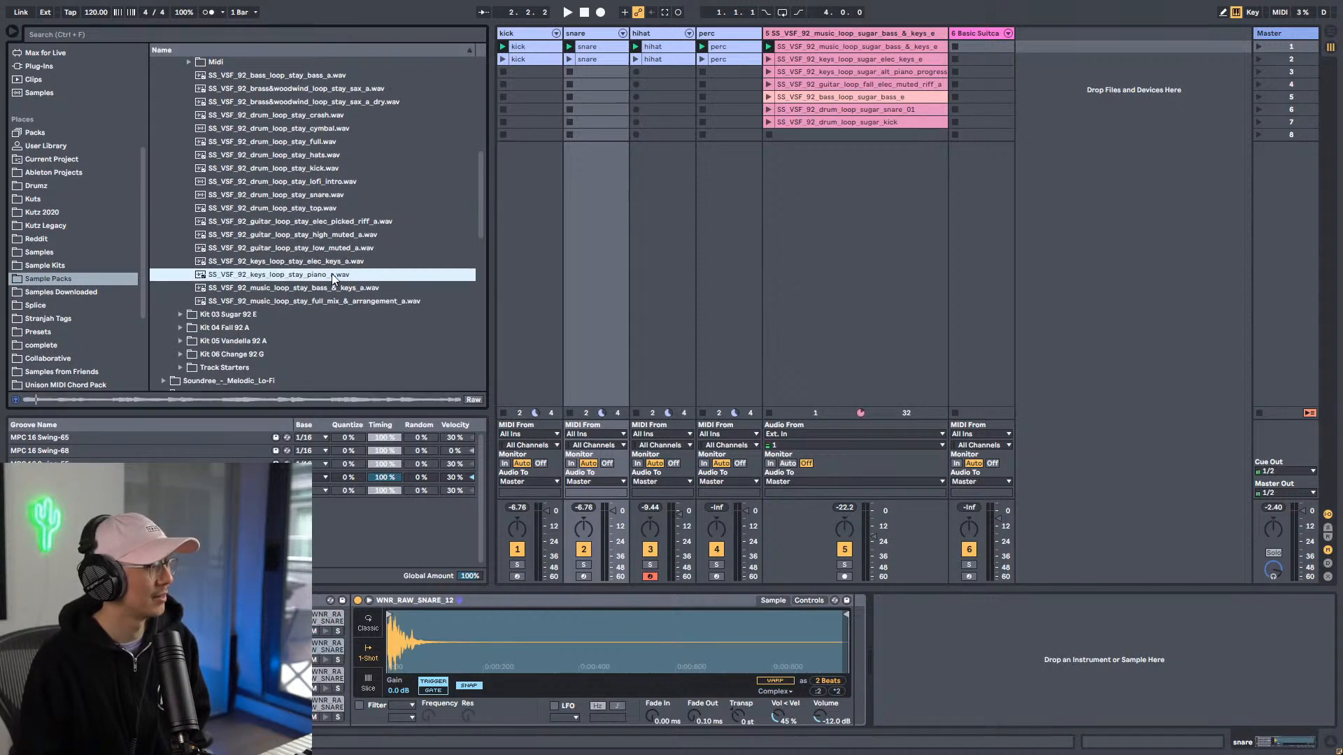
{"action": "scroll", "coordinate": [334, 273], "scroll_direction": "down", "scroll_amount": 3}
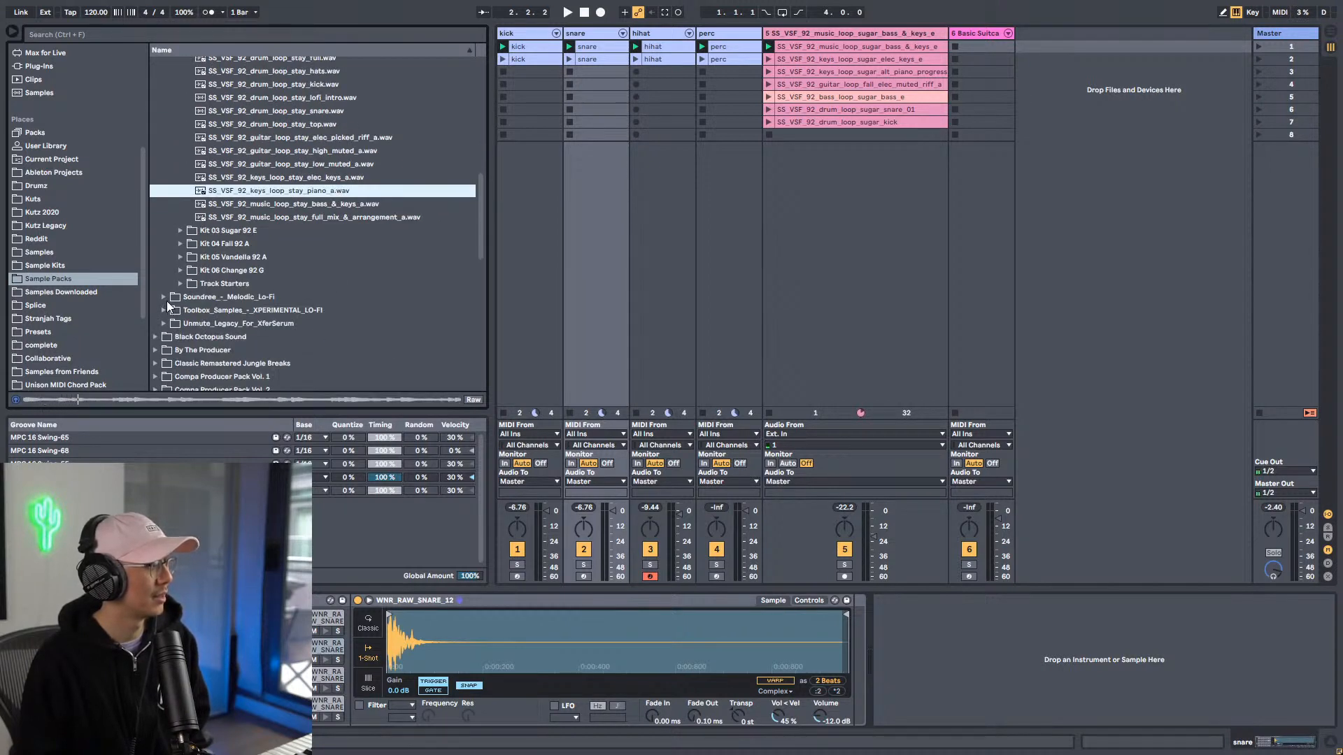
{"action": "scroll", "coordinate": [219, 281], "scroll_direction": "up", "scroll_amount": 3}
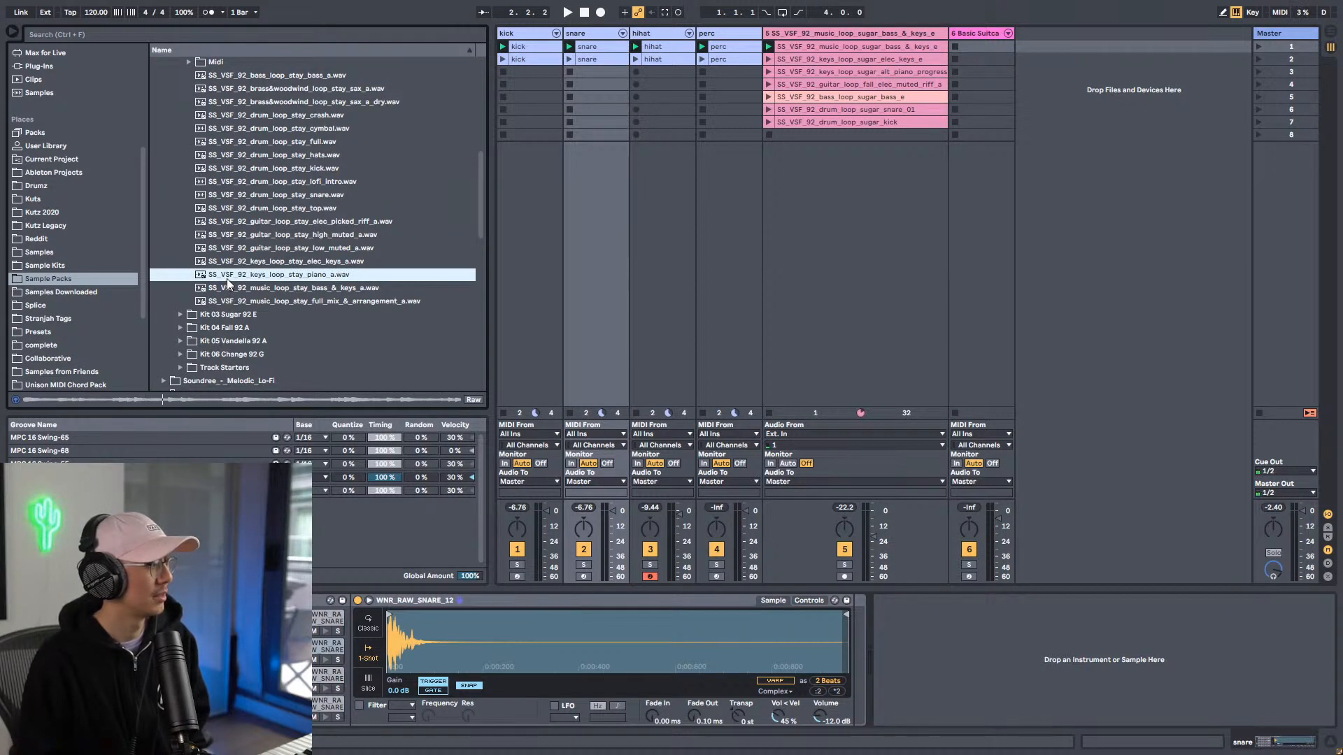
Step: Add the Stay kit's electric keys and piano loops to track 5 below the Sugar clips and color both turquoise green
{"action": "left_click", "coordinate": [286, 261]}
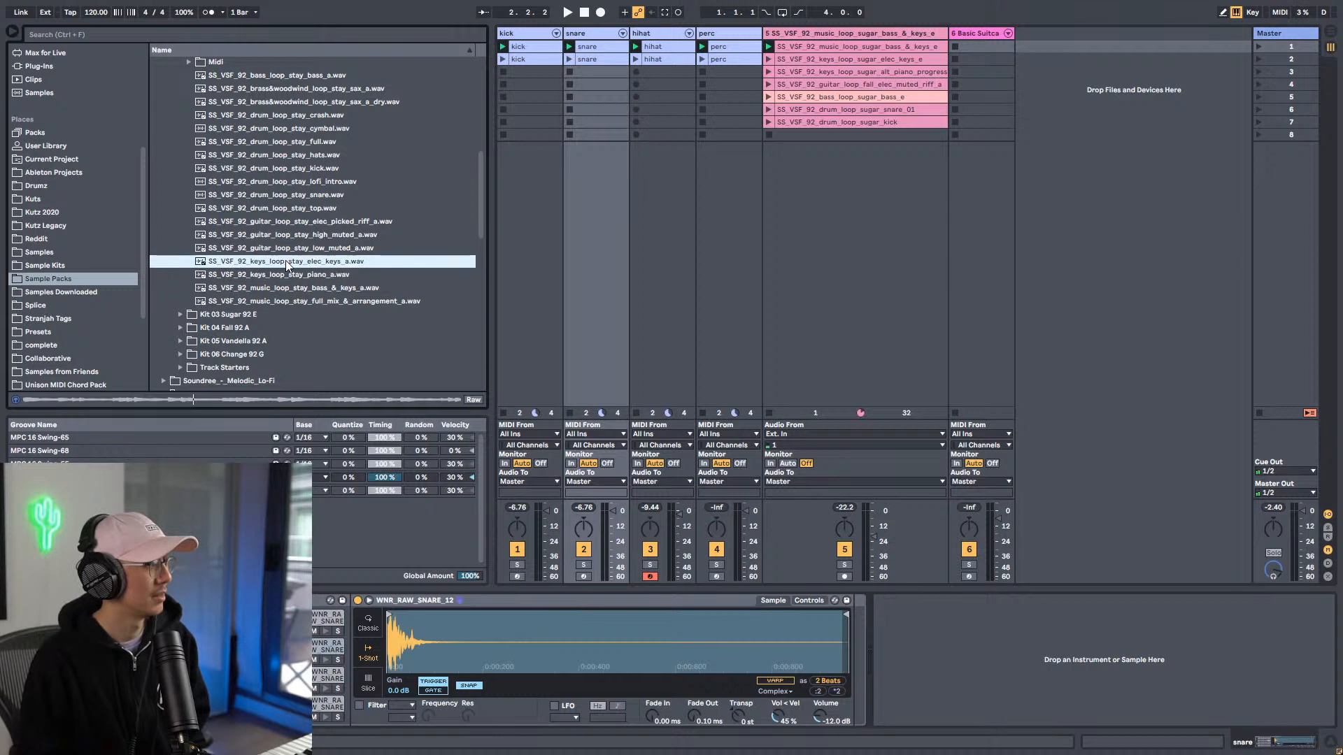
{"action": "left_click", "coordinate": [333, 274], "text": "shift"}
{"action": "left_click_drag", "start_coordinate": [333, 274], "coordinate": [796, 140]}
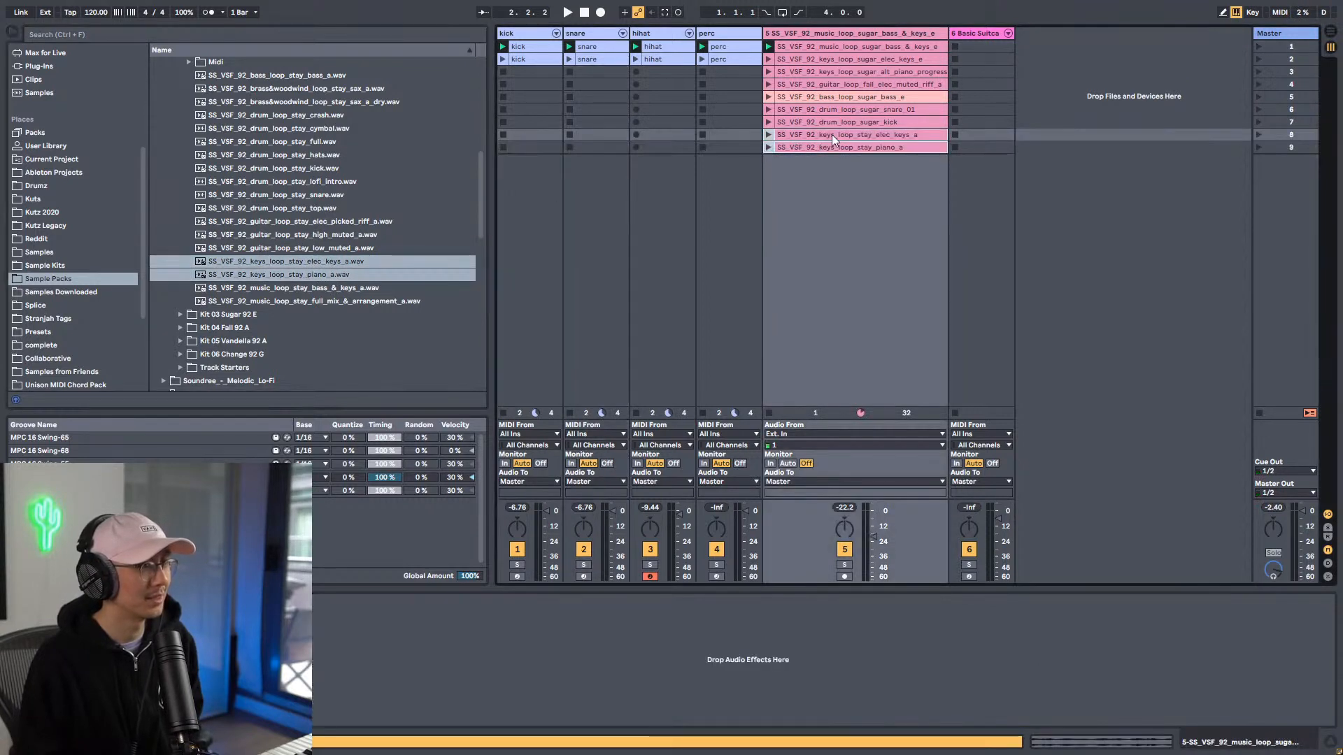
{"action": "right_click", "coordinate": [816, 129]}
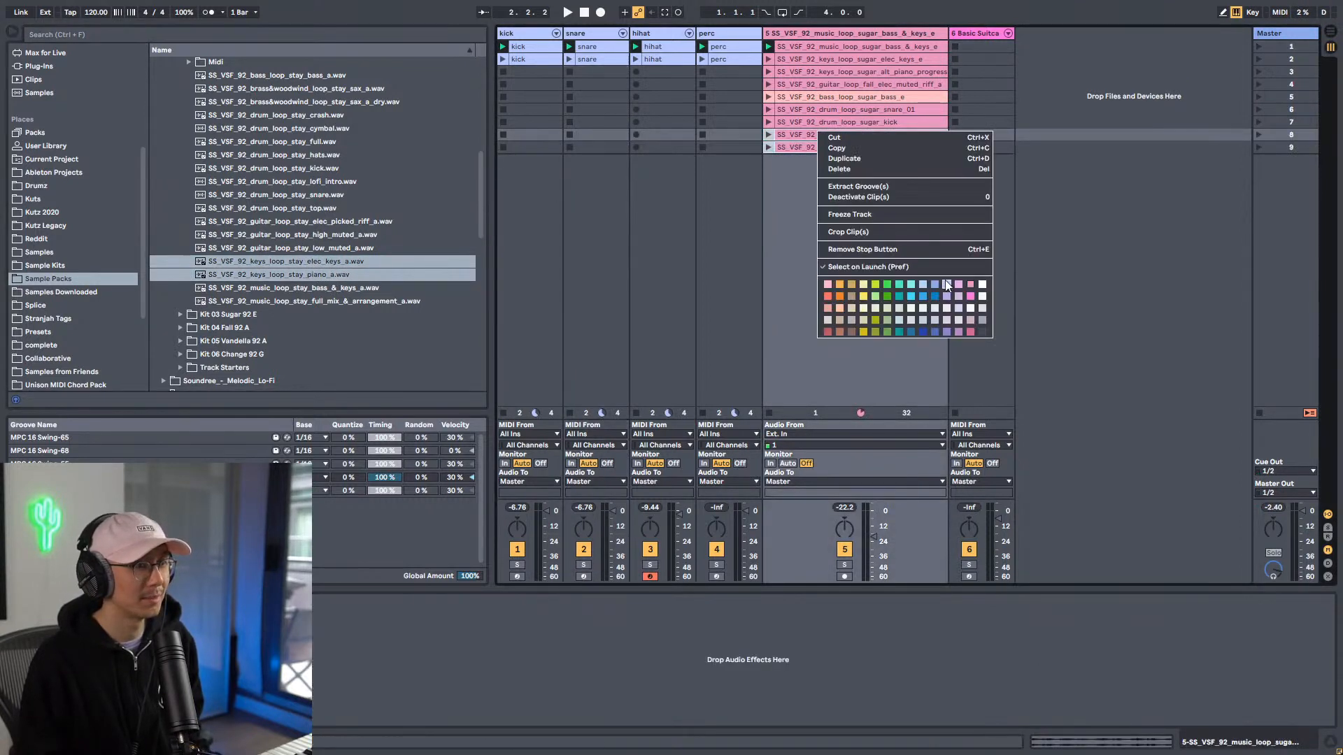
{"action": "left_click", "coordinate": [911, 296]}
Step: Preview the Stay kit's bass & keys and full mix loops, and add its bass loop to track 5 as a turquoise green clip
{"action": "left_click", "coordinate": [260, 292]}
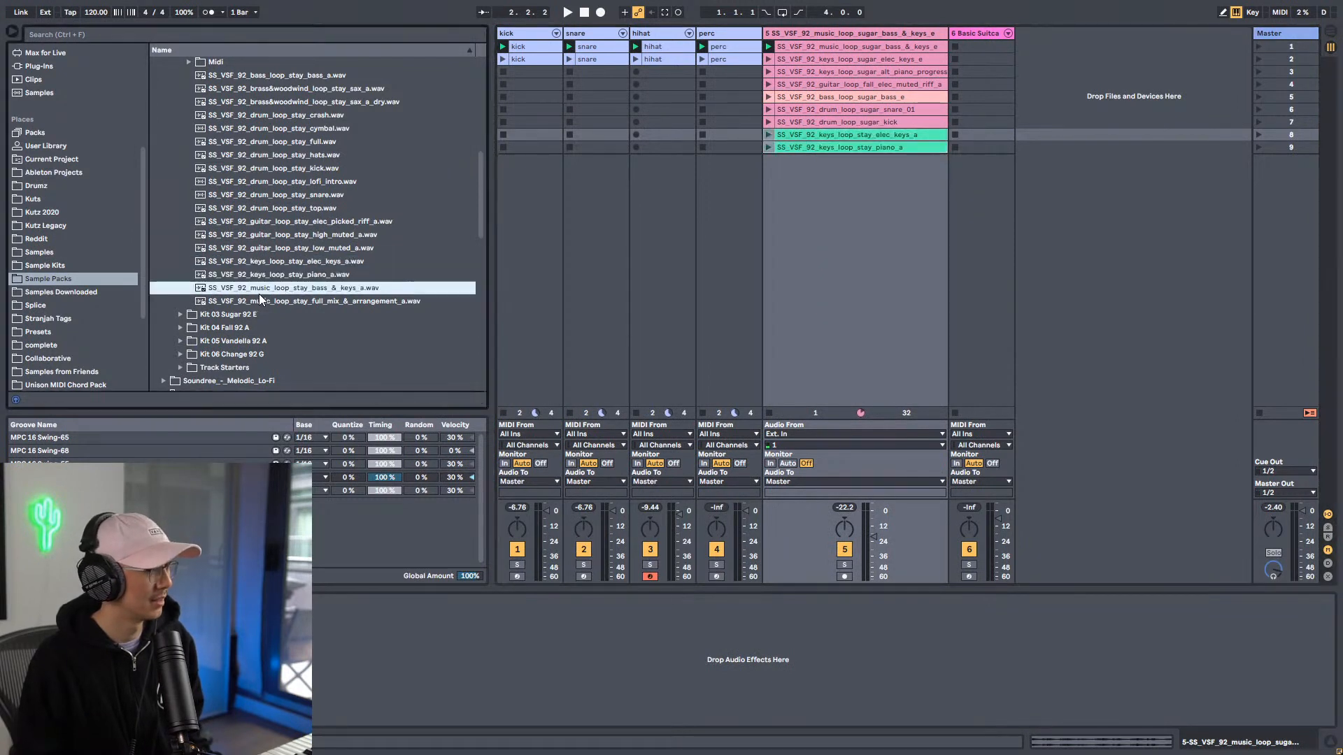
{"action": "left_click", "coordinate": [306, 303]}
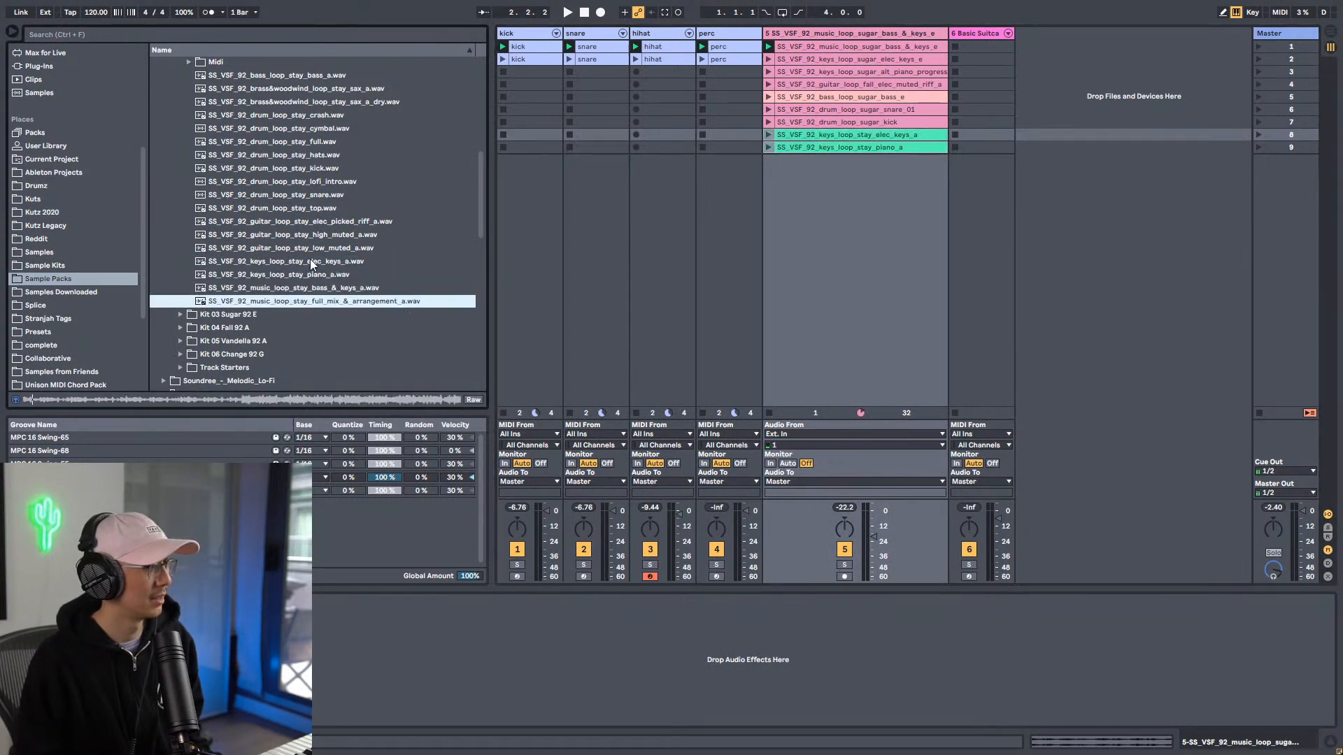
{"action": "left_click_drag", "start_coordinate": [323, 73], "coordinate": [825, 160]}
{"action": "right_click", "coordinate": [874, 163]}
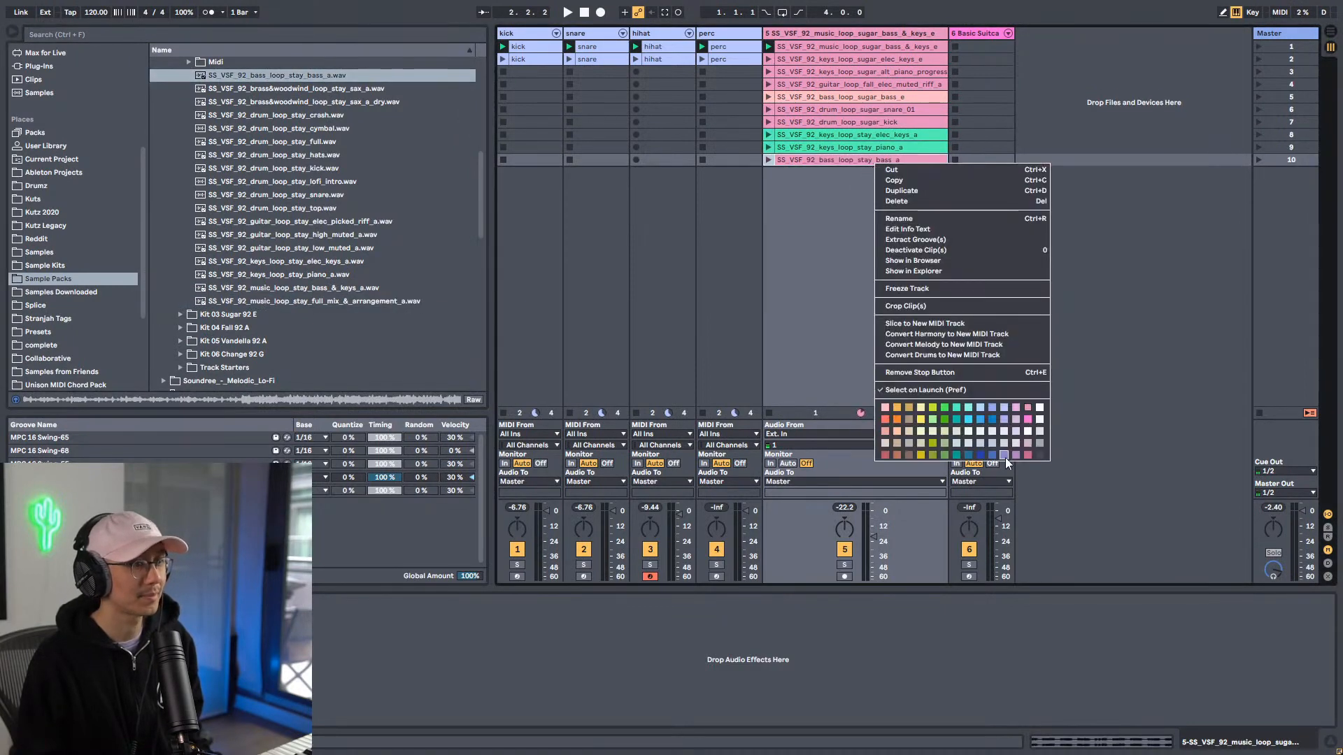
{"action": "left_click", "coordinate": [962, 409]}
Step: Expand the Kit 04 Fall 92 A folder and audition its drum top, electric muted guitar riff, piano, and bass & keys loops
{"action": "left_click", "coordinate": [242, 297]}
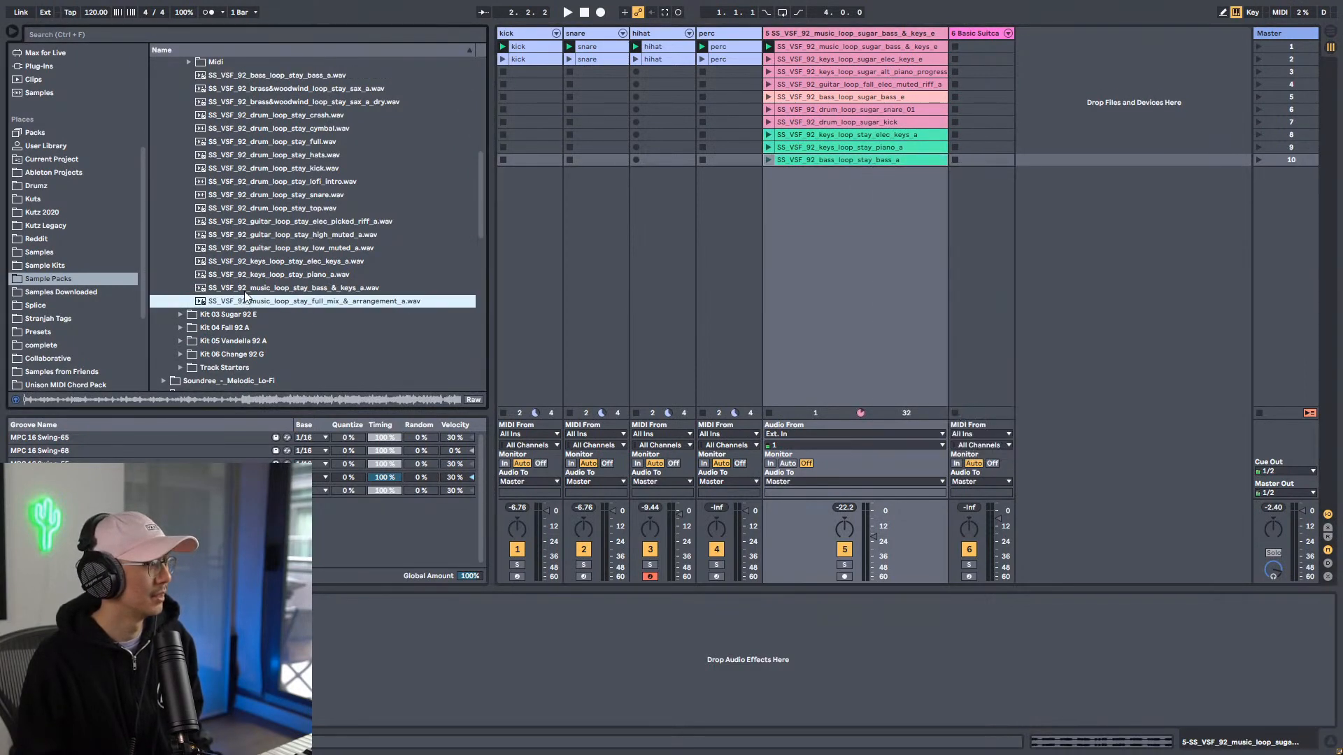
{"action": "scroll", "coordinate": [245, 291], "scroll_direction": "down", "scroll_amount": 5}
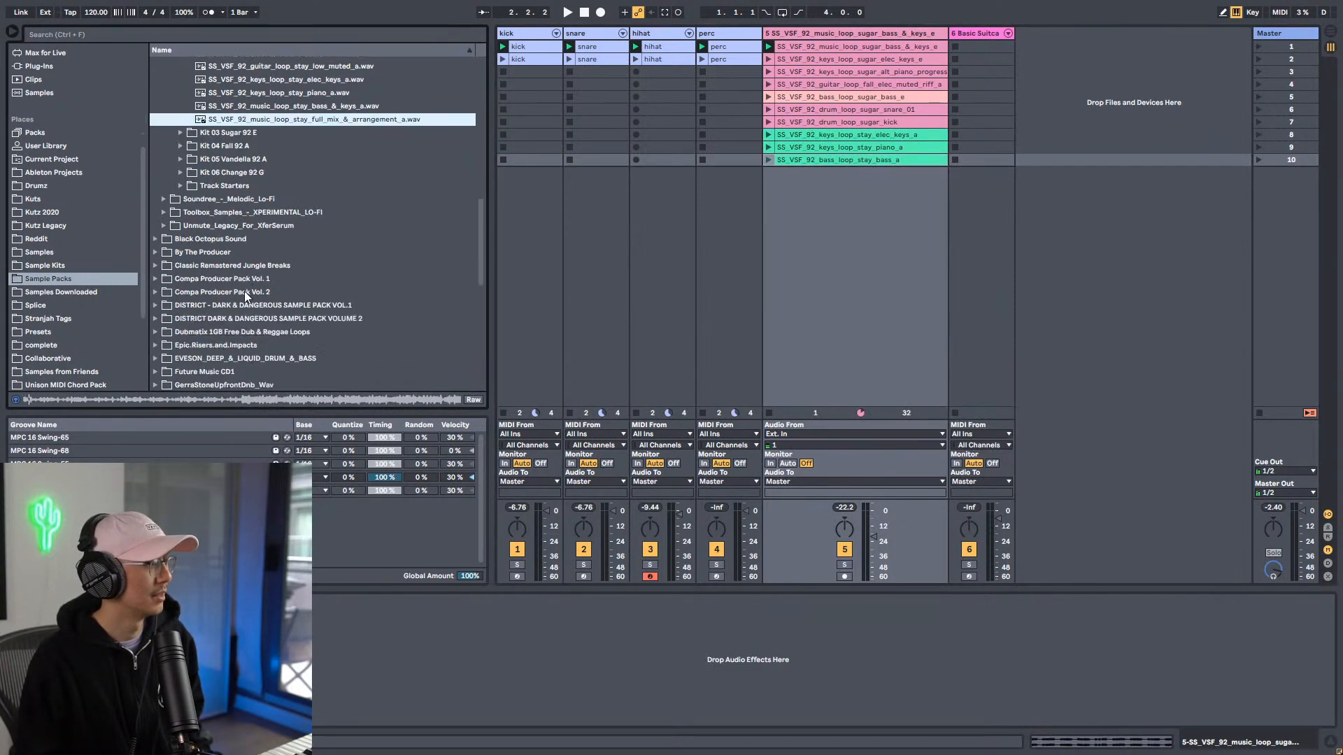
{"action": "left_click", "coordinate": [181, 146]}
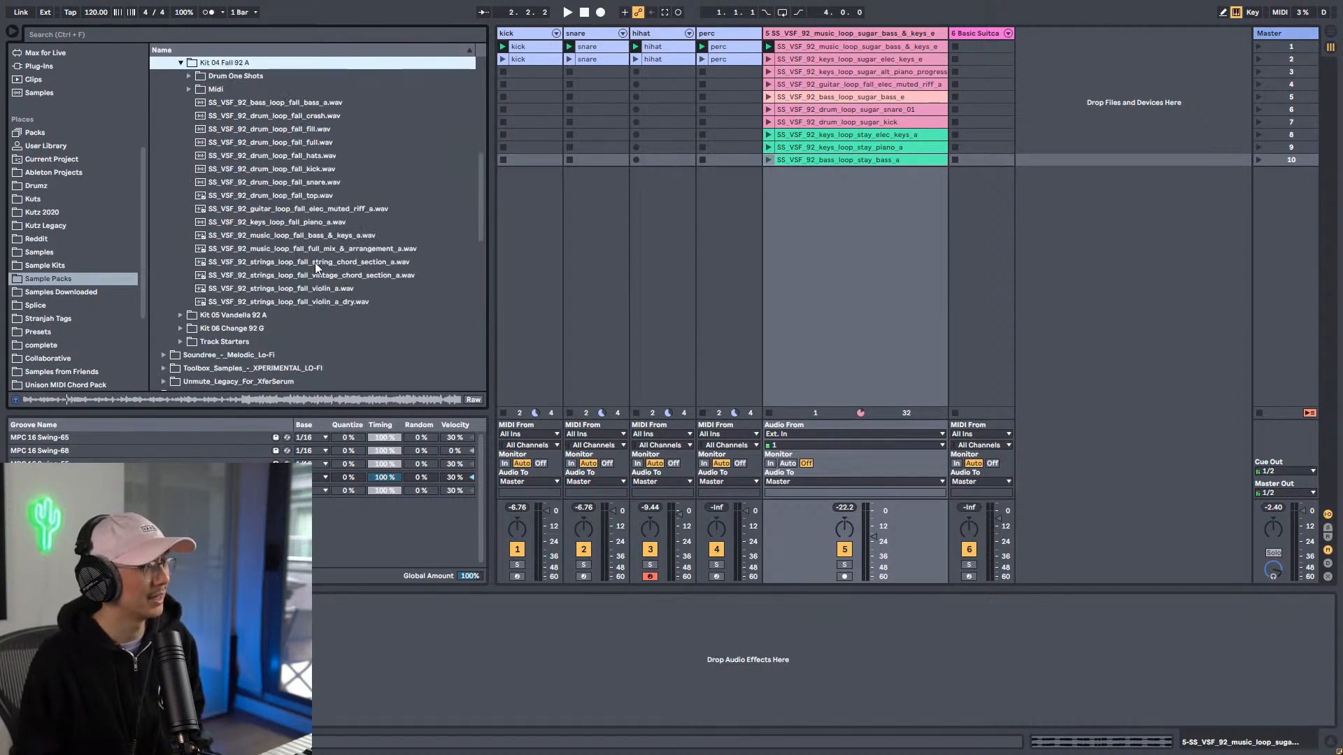
{"action": "left_click", "coordinate": [291, 196]}
{"action": "left_click", "coordinate": [302, 208]}
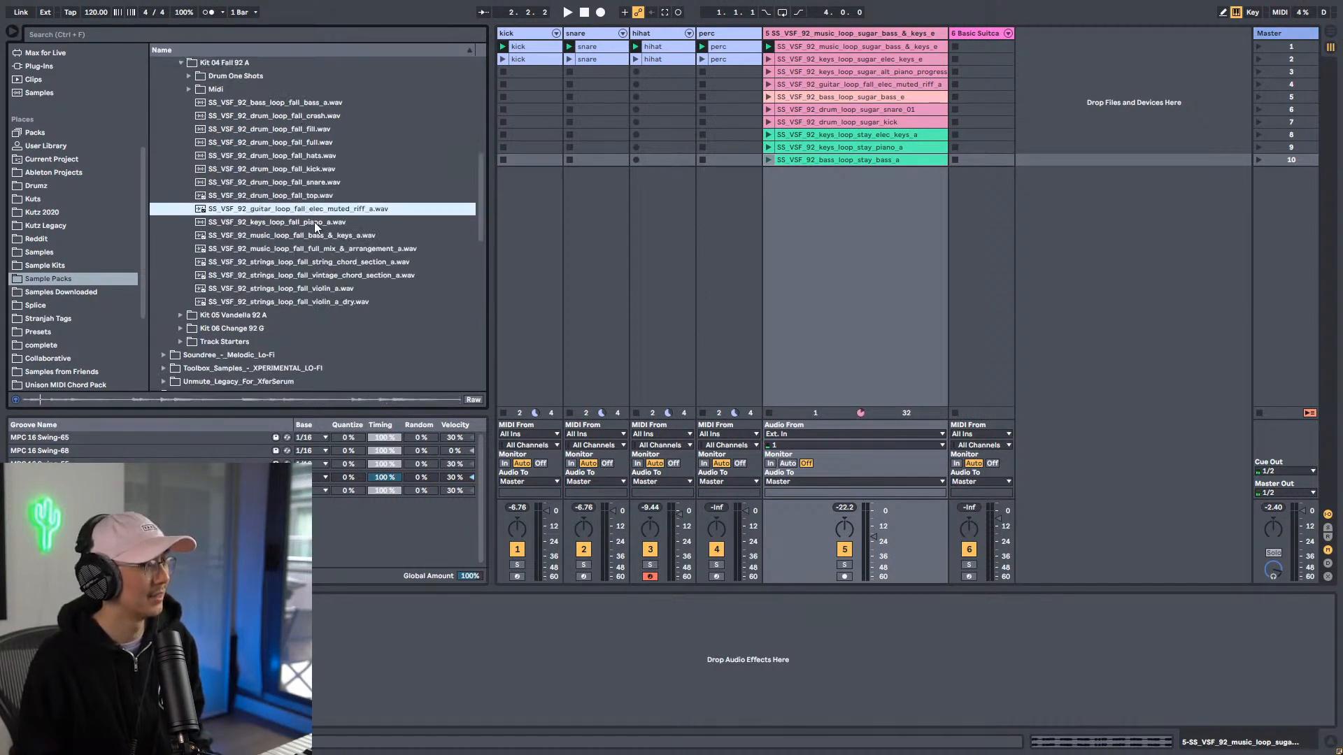
{"action": "left_click", "coordinate": [313, 222]}
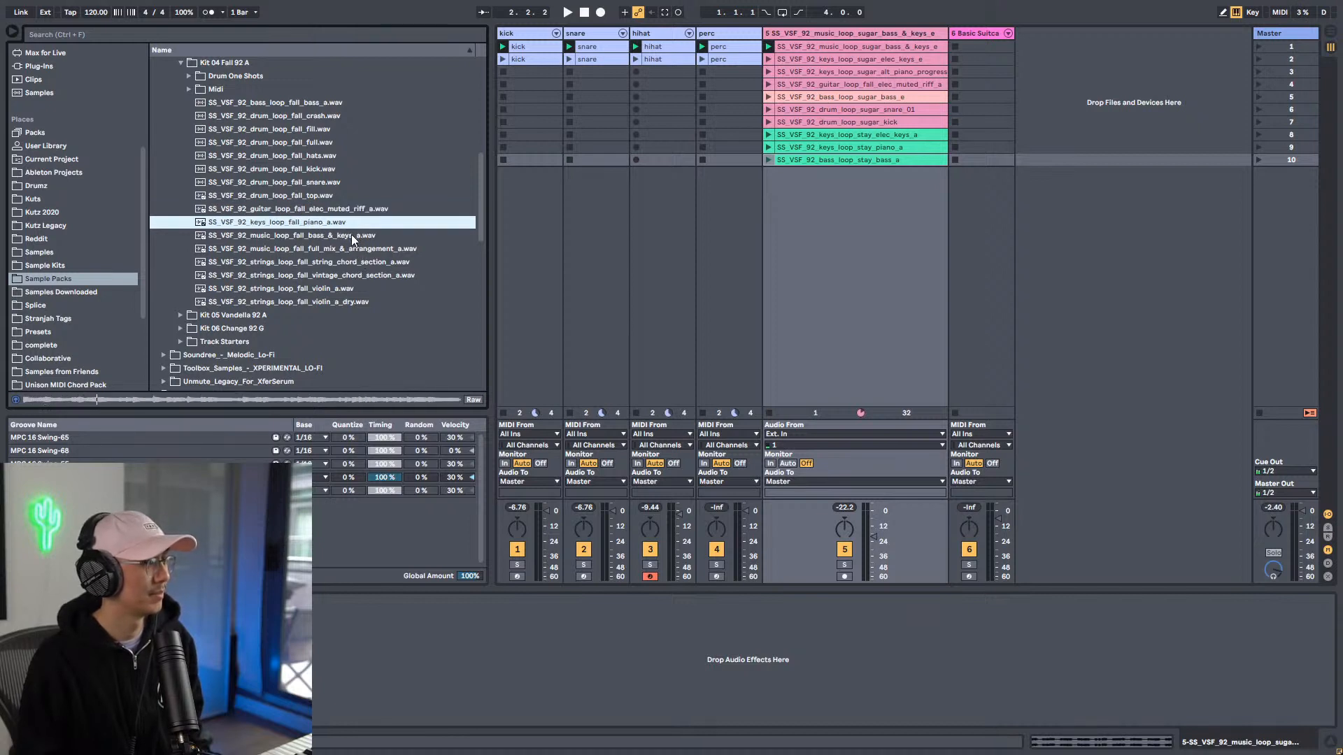
{"action": "left_click", "coordinate": [352, 238]}
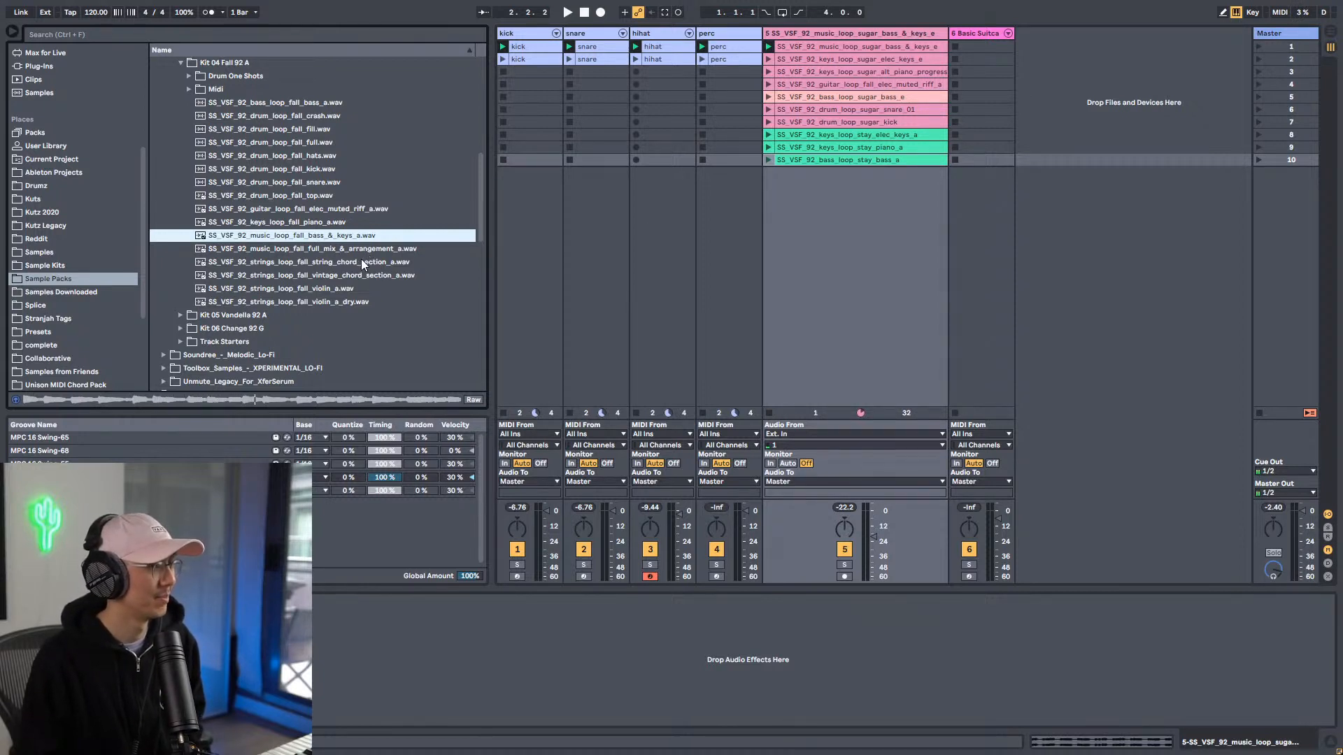
Step: Audition the Fall kit's string chord section, vintage chord section, violin and dry violin loops
{"action": "left_click", "coordinate": [361, 259]}
{"action": "left_click", "coordinate": [355, 277]}
{"action": "left_click", "coordinate": [338, 289]}
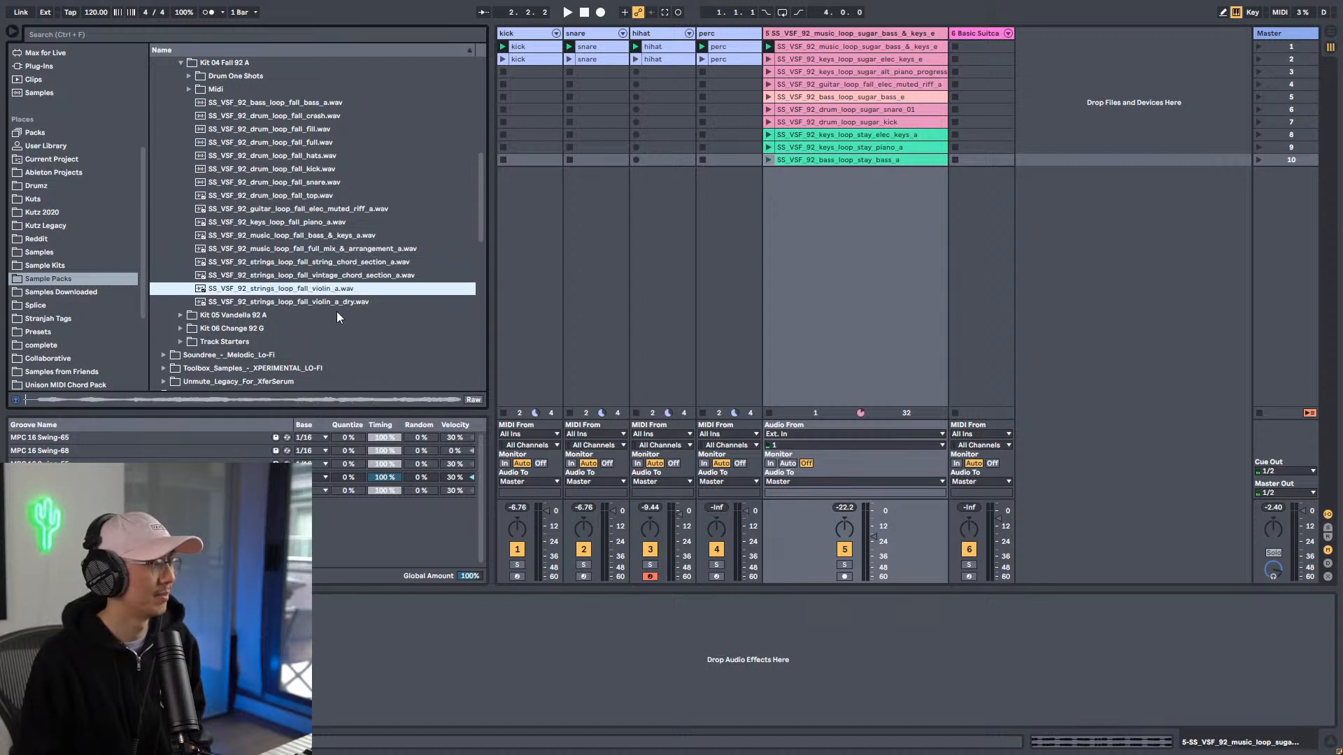
{"action": "left_click", "coordinate": [337, 303]}
{"action": "left_click", "coordinate": [332, 263]}
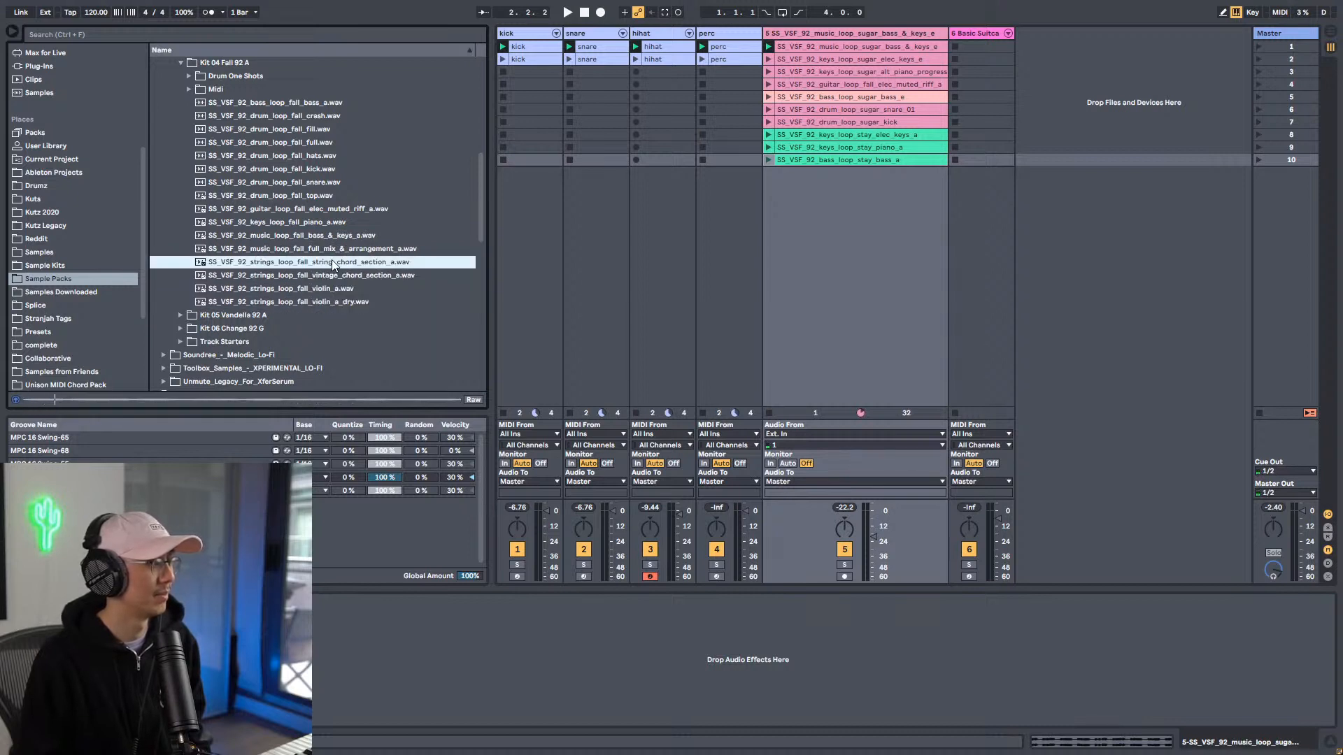
Step: Expand the Kit 05 Vandella 92 A folder and audition its rhodes 1 and 2 loops, their dry versions, and the bass & keys loop
{"action": "left_click", "coordinate": [180, 315]}
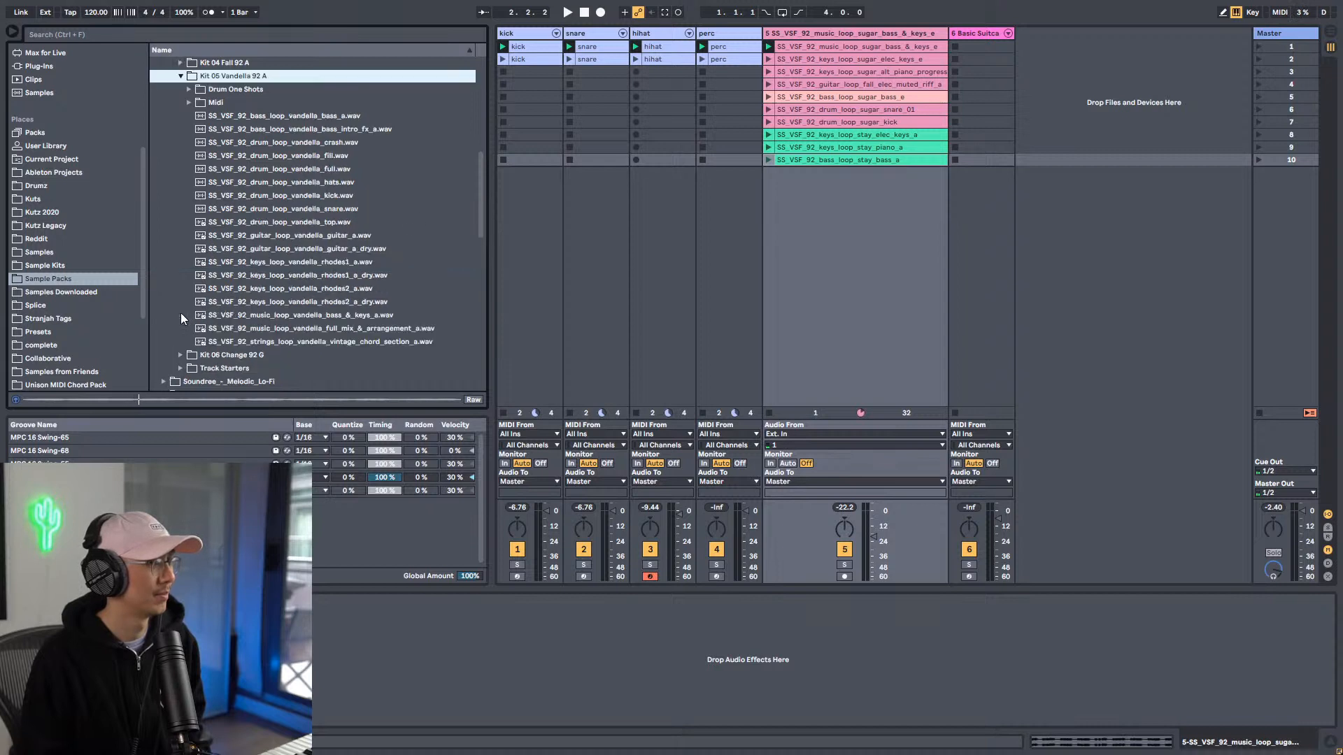
{"action": "scroll", "coordinate": [337, 224], "scroll_direction": "down", "scroll_amount": 3}
{"action": "left_click", "coordinate": [292, 177]}
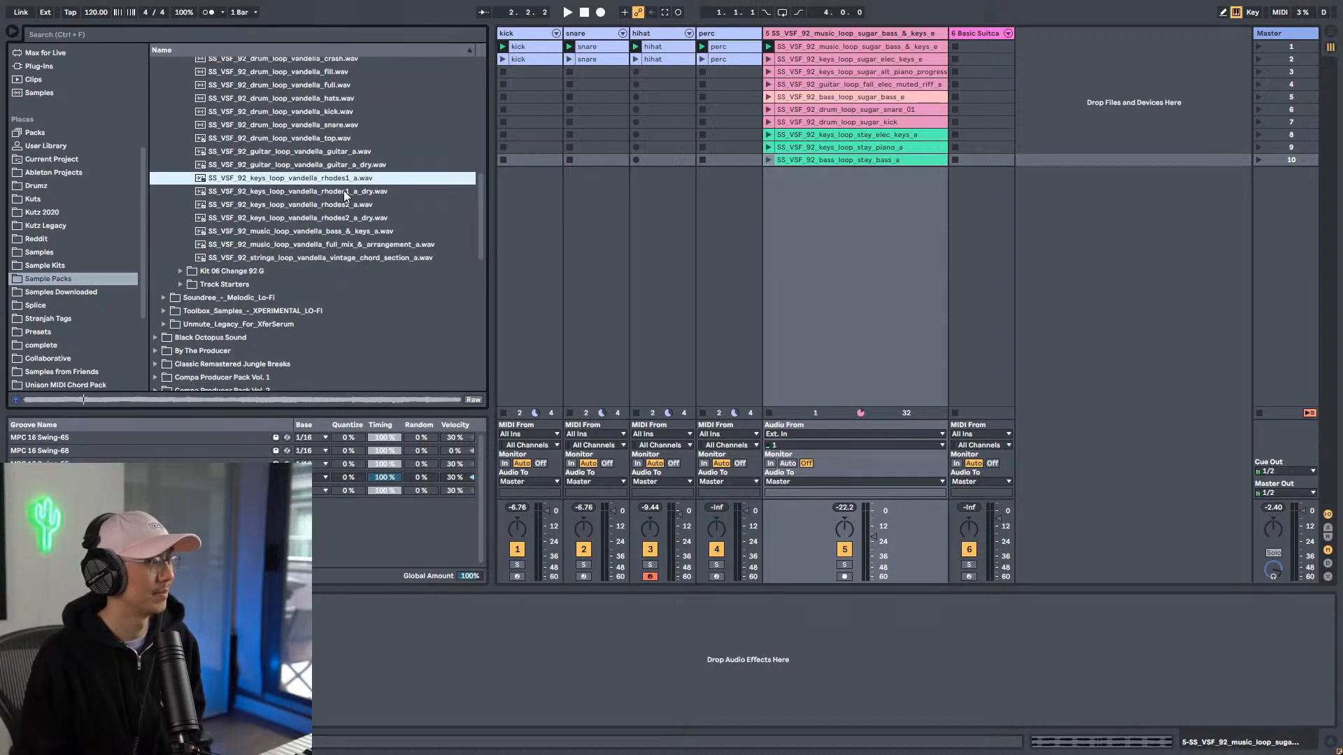
{"action": "left_click", "coordinate": [345, 191]}
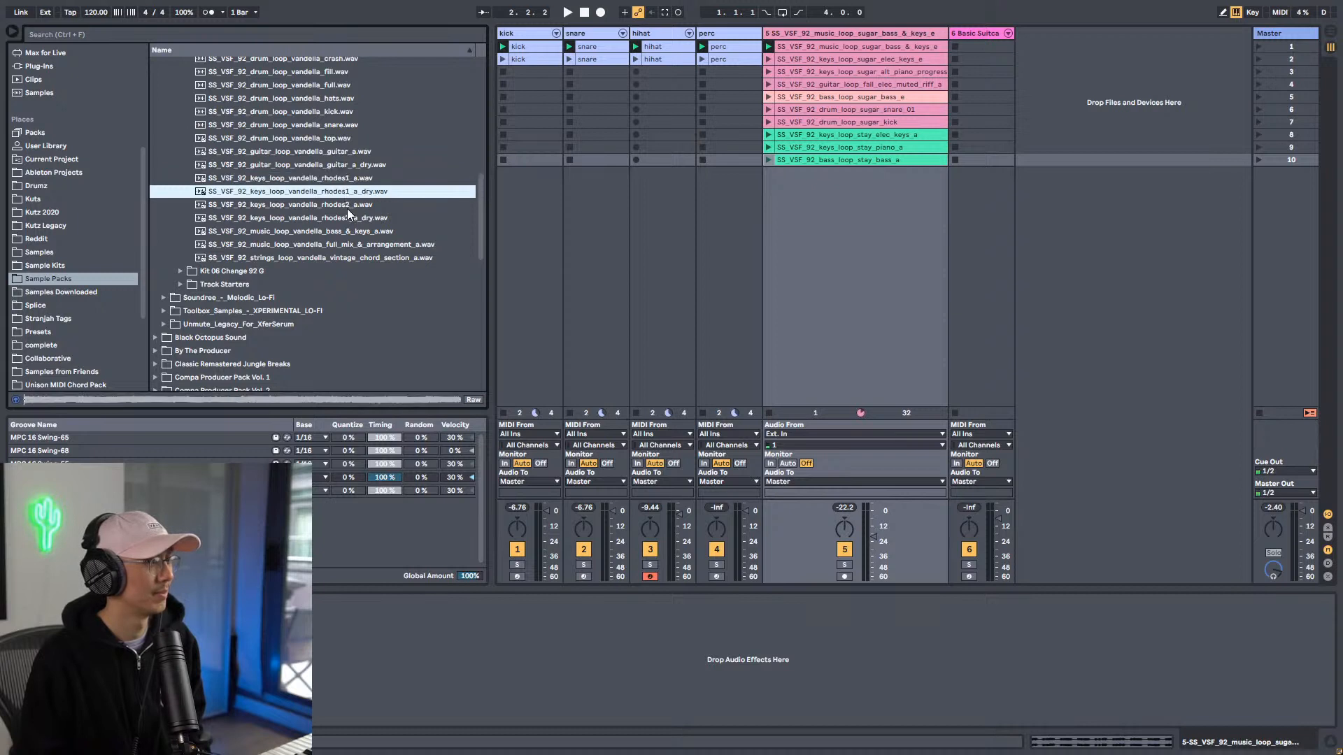
{"action": "left_click", "coordinate": [347, 207]}
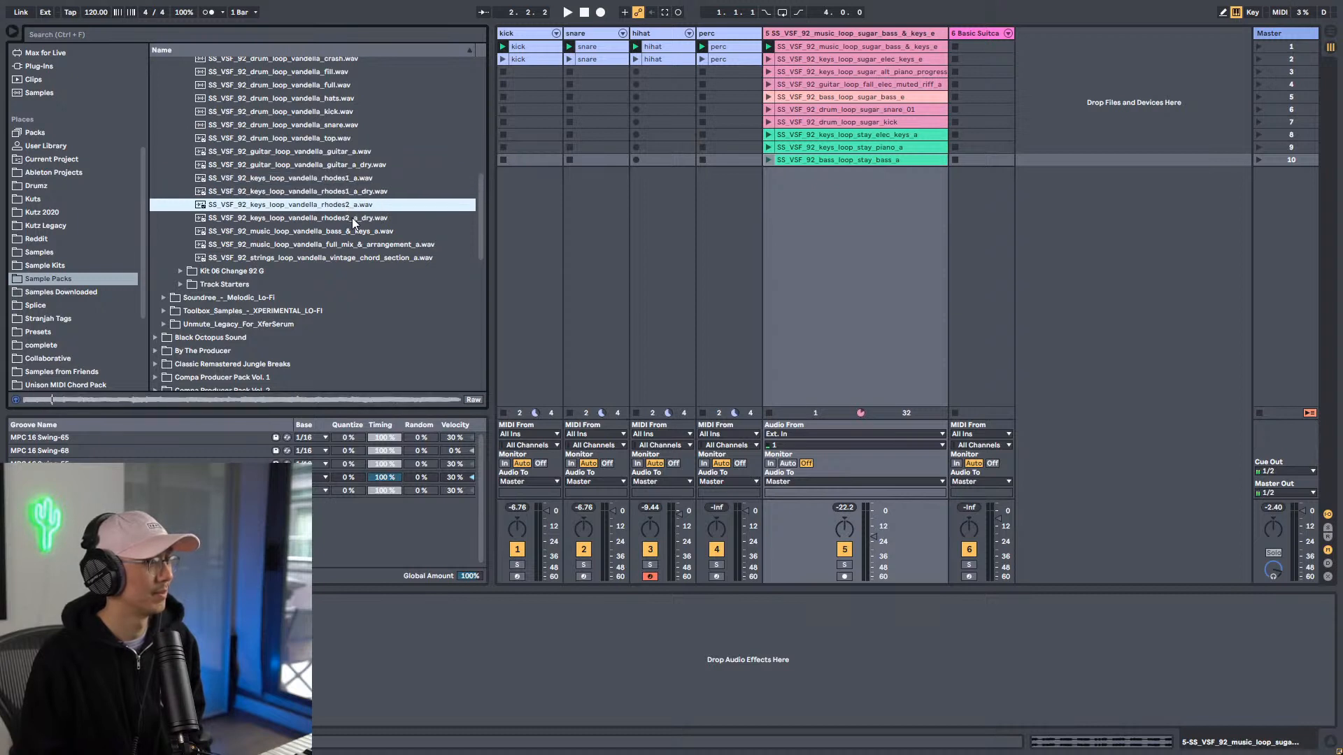
{"action": "left_click", "coordinate": [351, 218]}
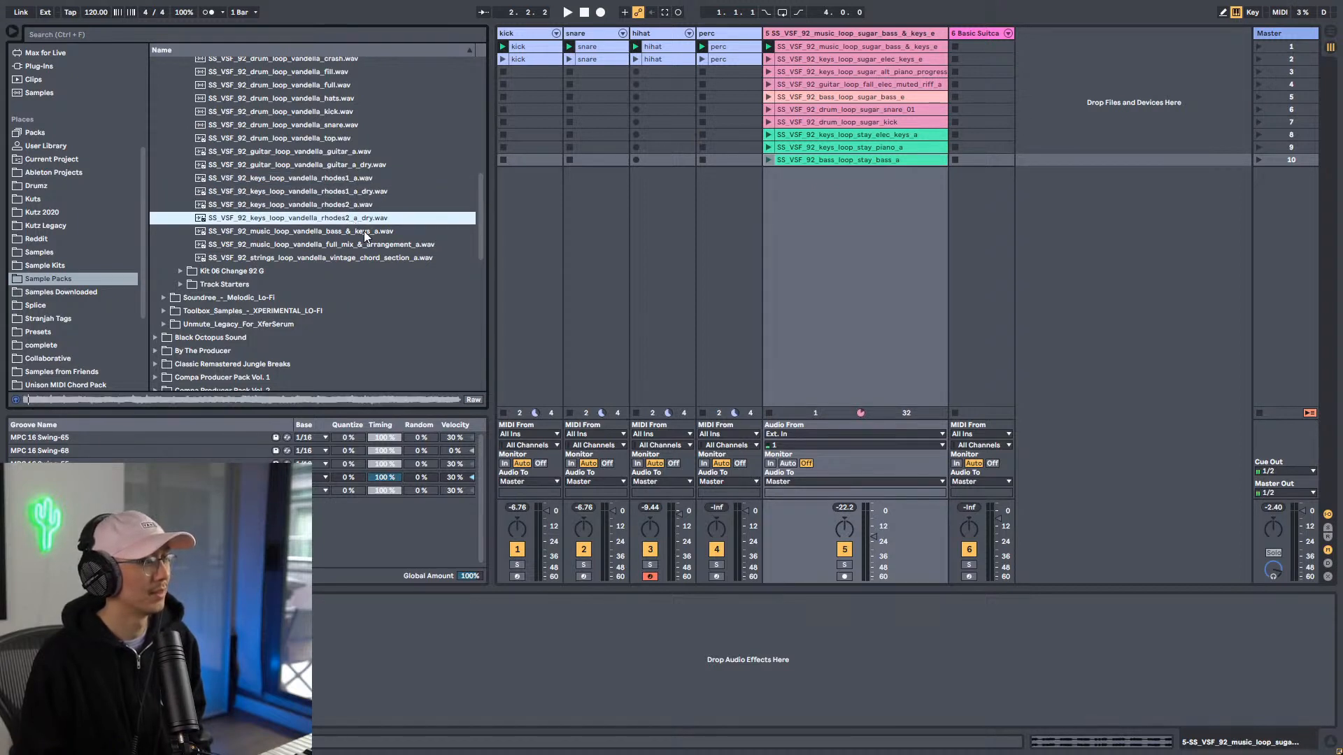
{"action": "left_click", "coordinate": [364, 231]}
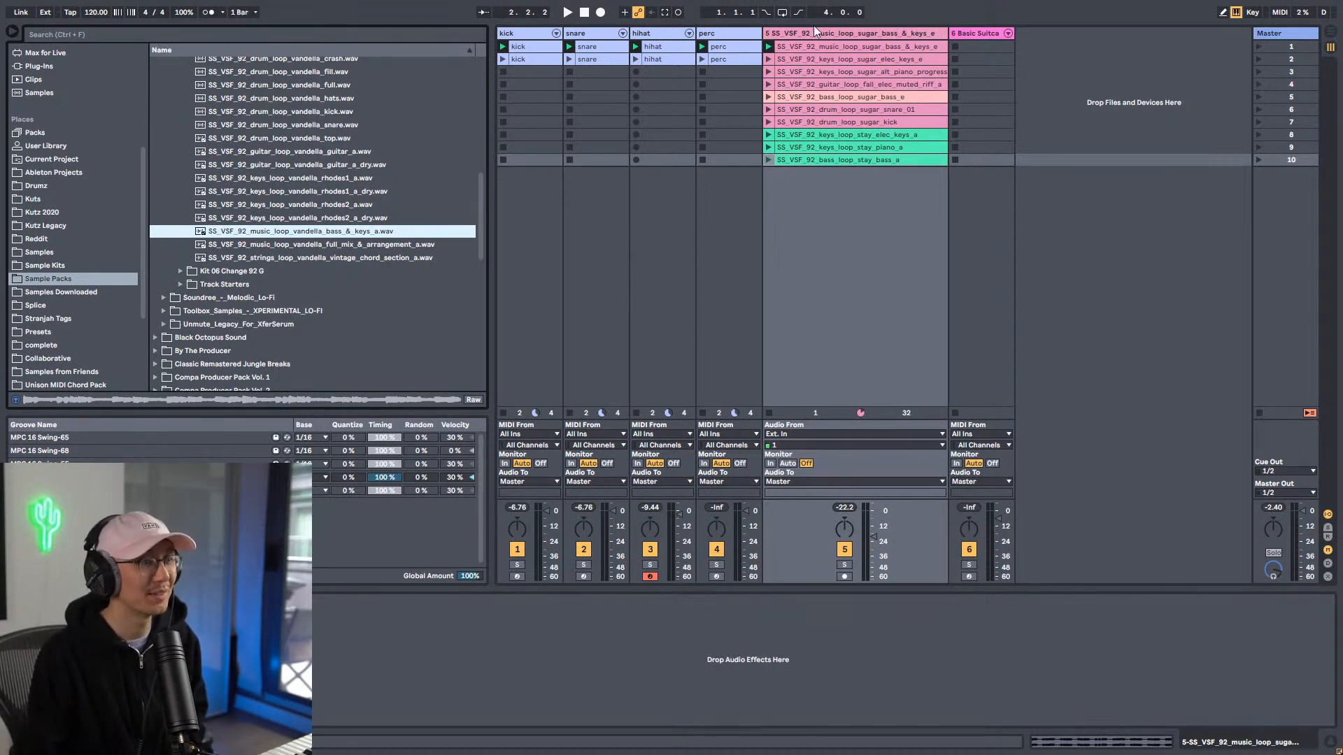
Step: Launch the Sugar electric keys clip, solo track 5, and switch the track to the Sugar bass & keys clip
{"action": "left_click", "coordinate": [1007, 32]}
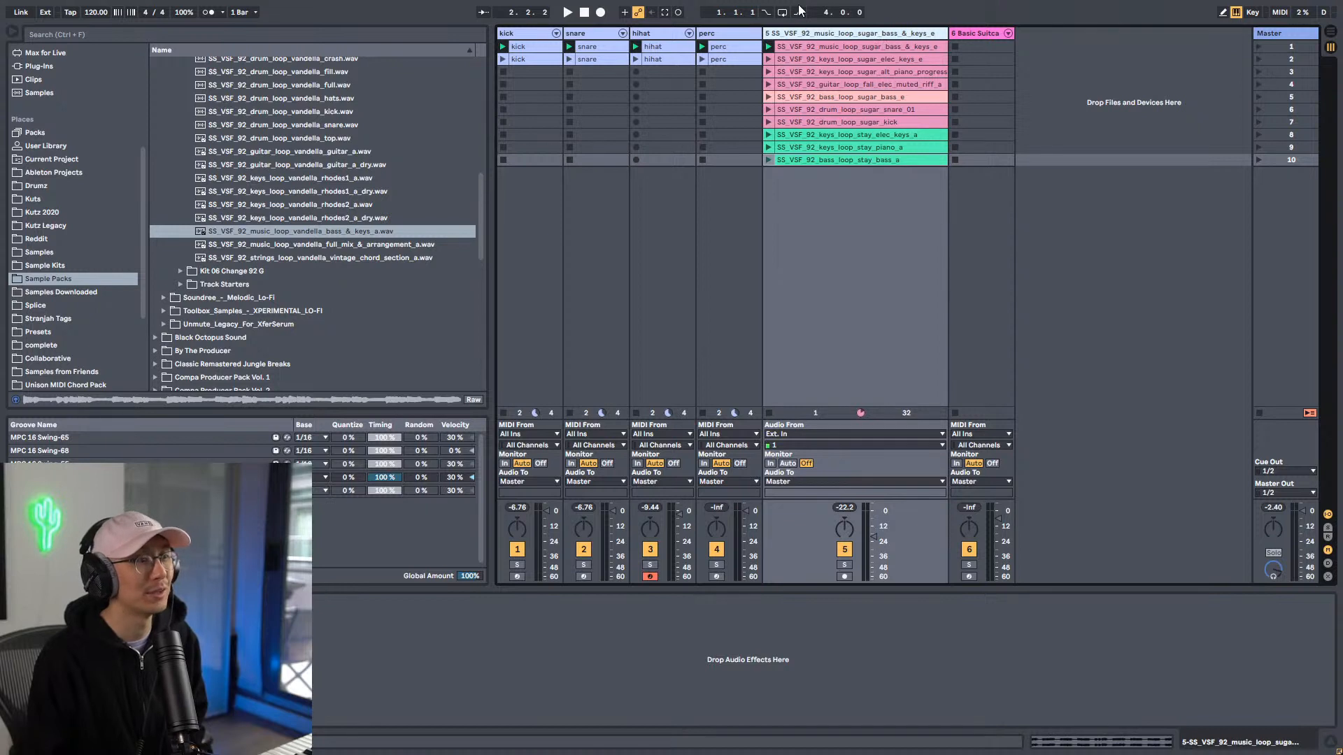
{"action": "left_click", "coordinate": [768, 58]}
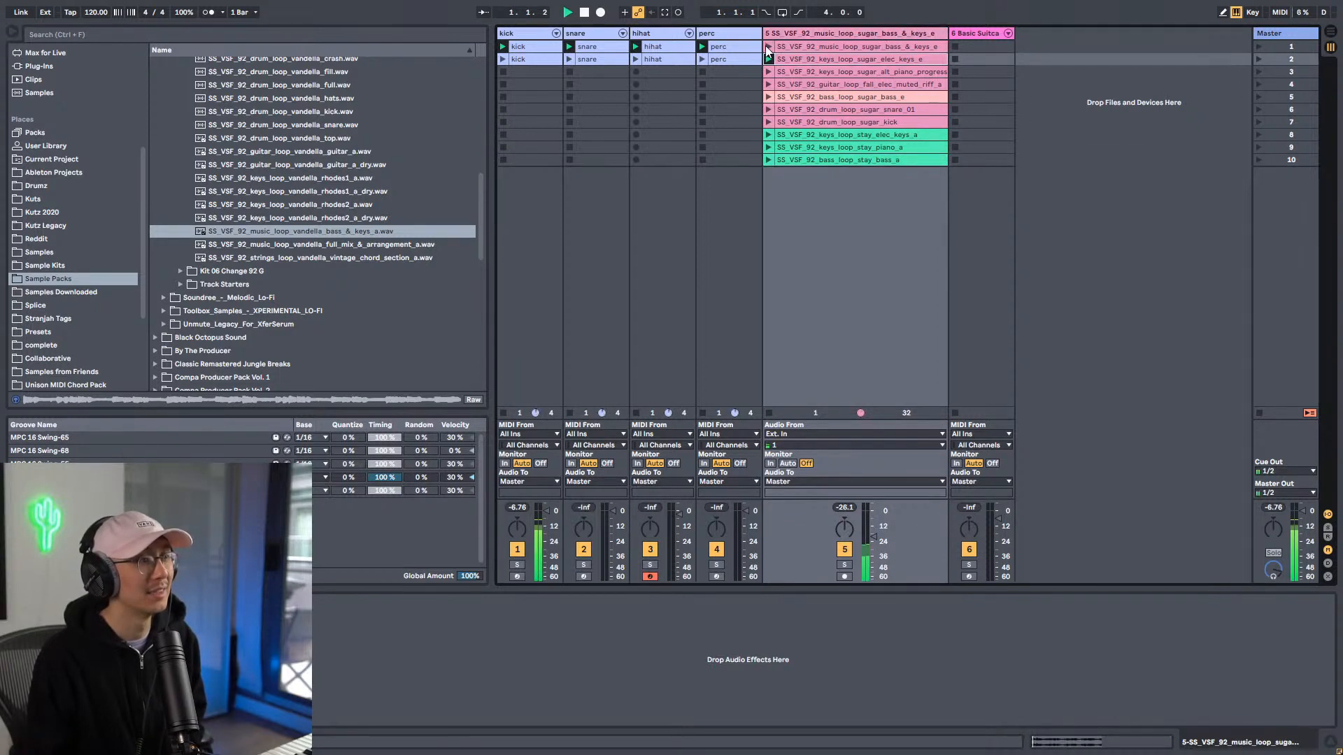
{"action": "left_click", "coordinate": [845, 566]}
{"action": "left_click", "coordinate": [768, 47]}
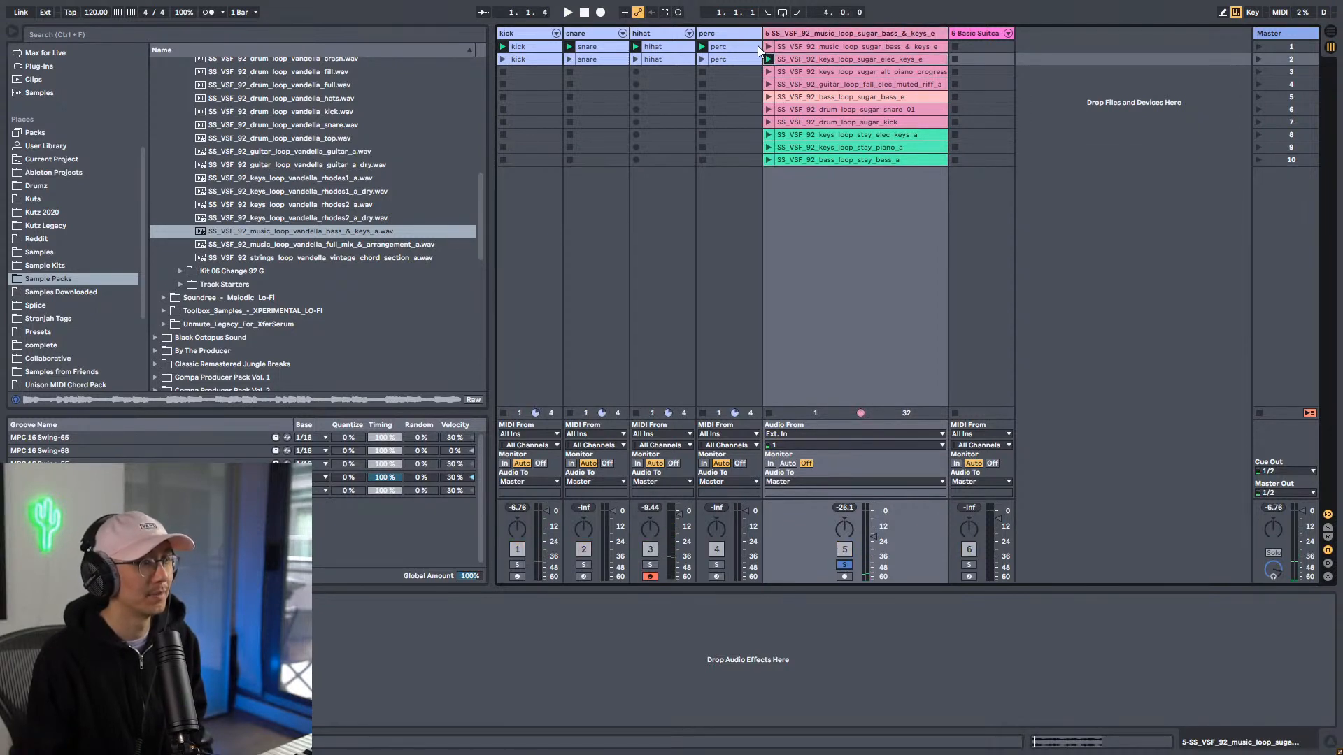
Step: Raise track 5's volume and play the soloed Sugar bass & keys clip
{"action": "left_click_drag", "start_coordinate": [871, 534], "coordinate": [872, 518]}
{"action": "key", "text": "space"}
{"action": "double_click", "coordinate": [823, 34]}
{"action": "left_click", "coordinate": [823, 34]}
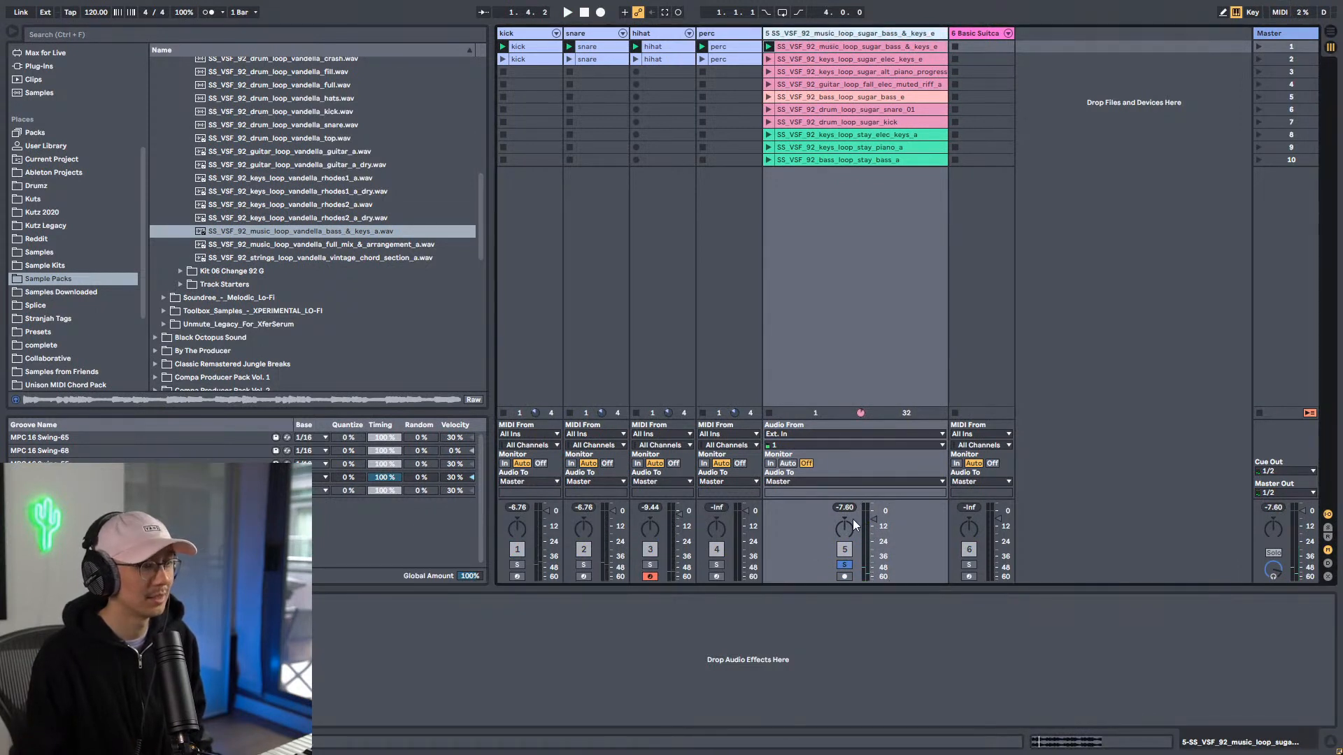
{"action": "key", "text": "space"}
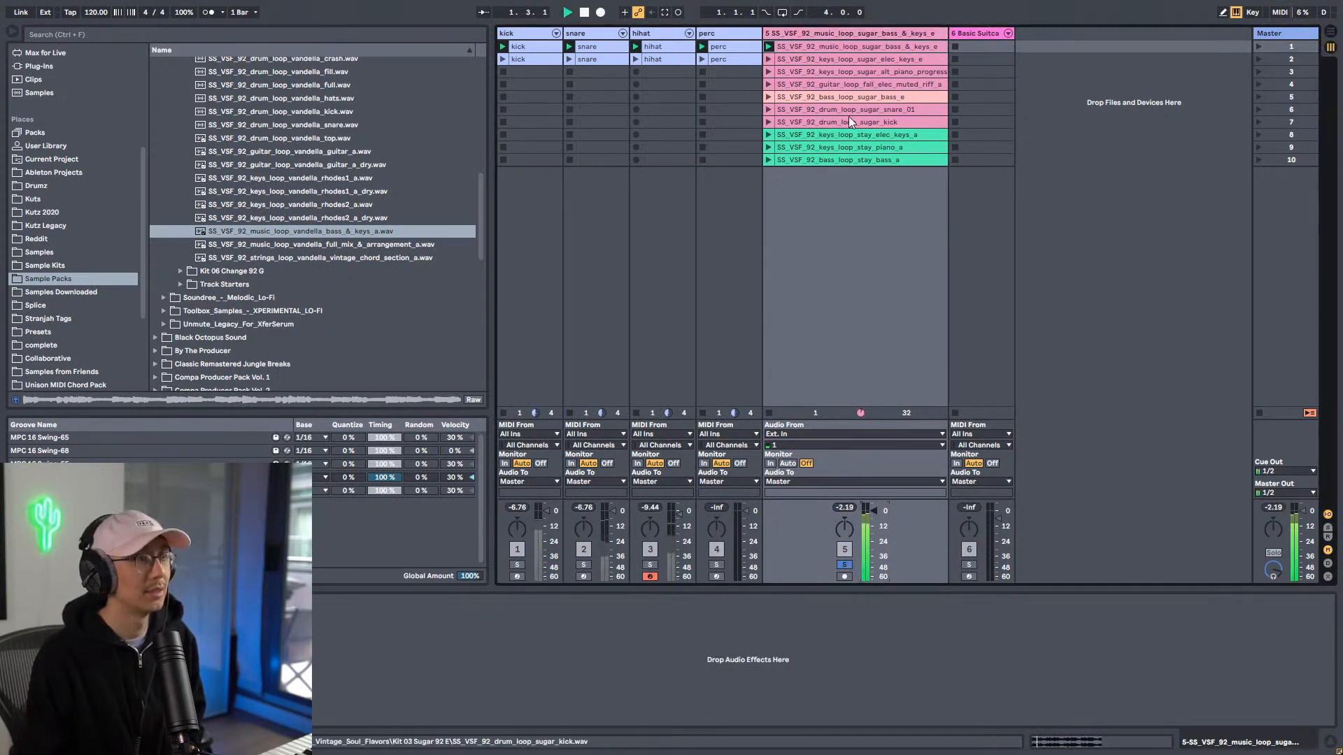
Step: Set the project tempo to 92 BPM, restart playback, and open the Sugar bass & keys clip's waveform
{"action": "left_click", "coordinate": [96, 12]}
{"action": "type", "text": "80"}
{"action": "key", "text": "Return"}
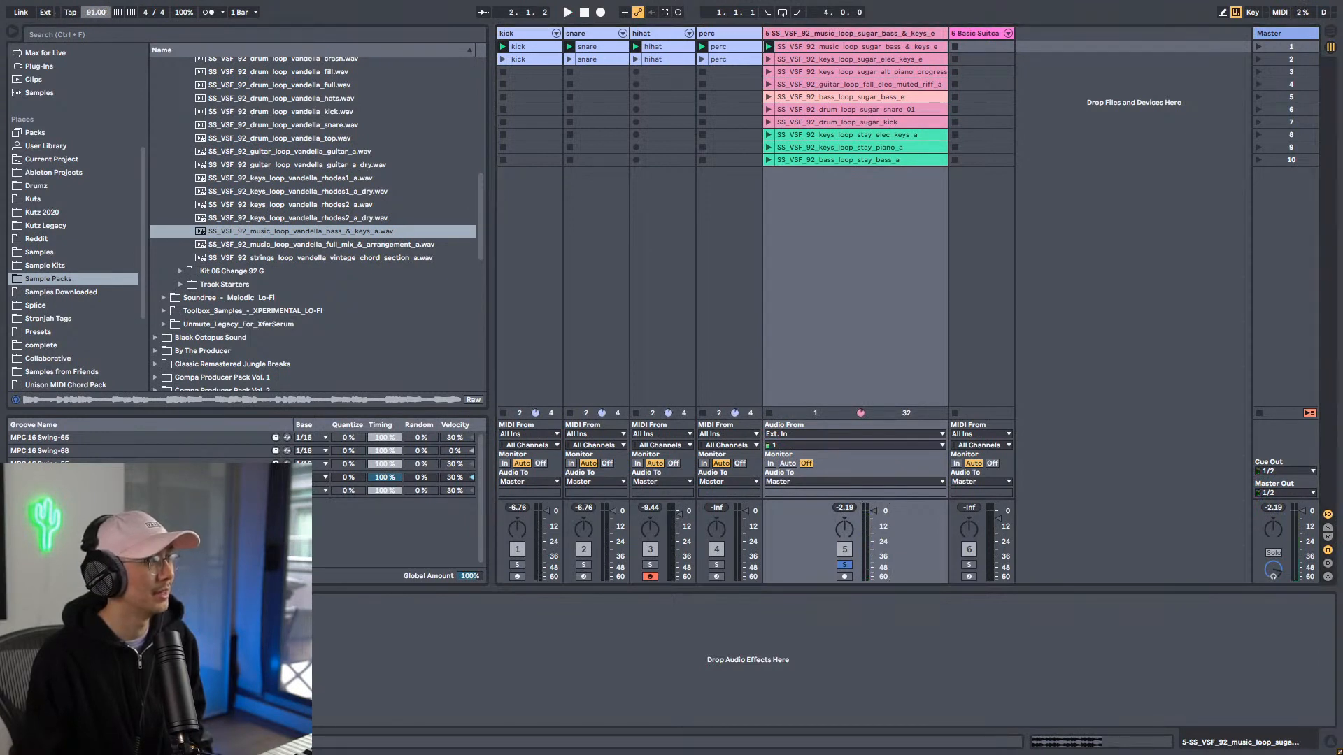
{"action": "key", "text": "space"}
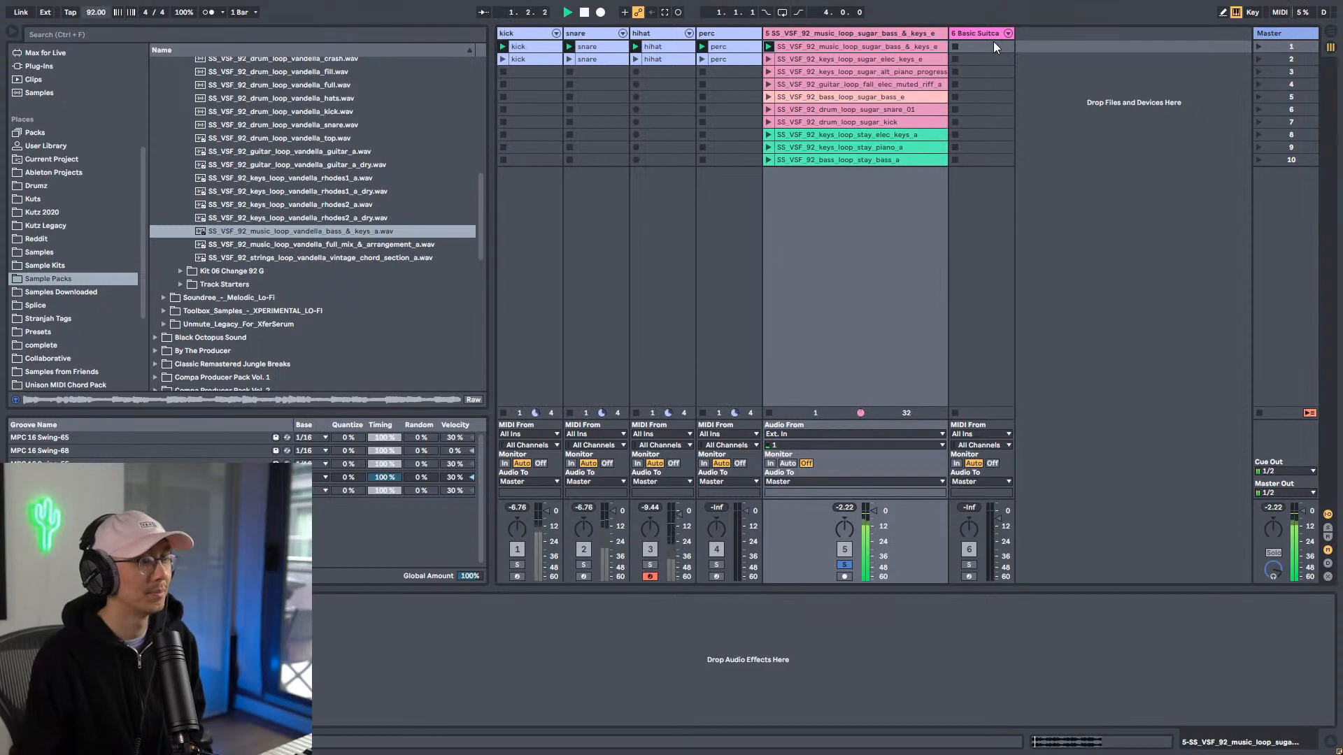
{"action": "double_click", "coordinate": [908, 46]}
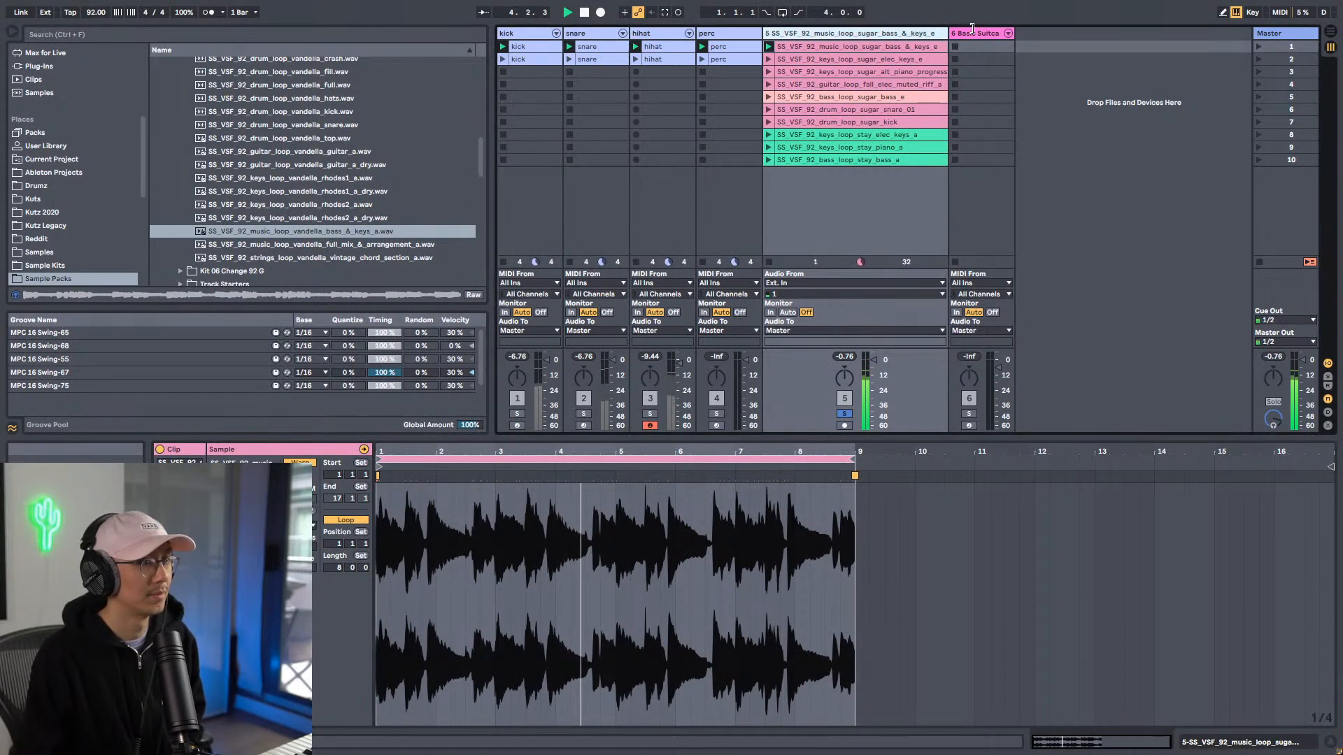
Step: Expand the Kit 02 Stay 92 A folder and add its bass & keys loop to track 5's slot 11, coloured green
{"action": "scroll", "coordinate": [296, 185], "scroll_direction": "up", "scroll_amount": 6}
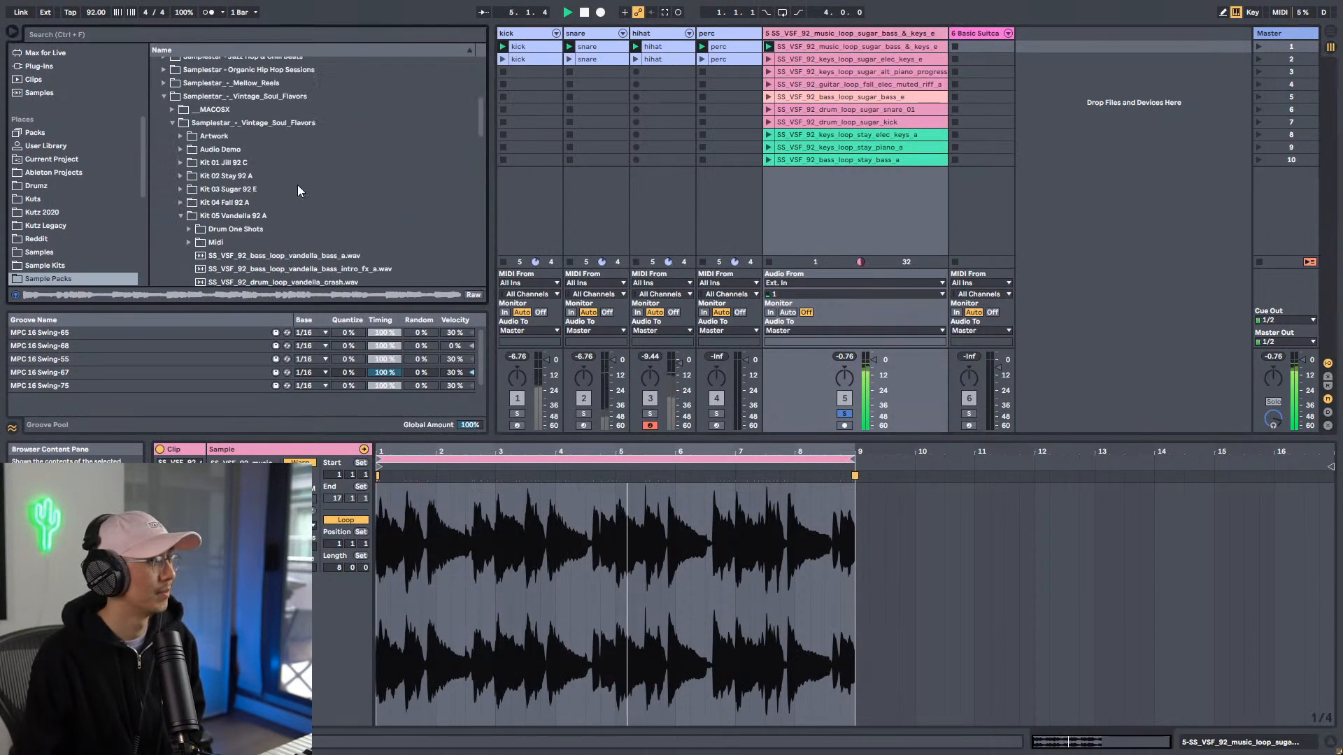
{"action": "left_click", "coordinate": [179, 177]}
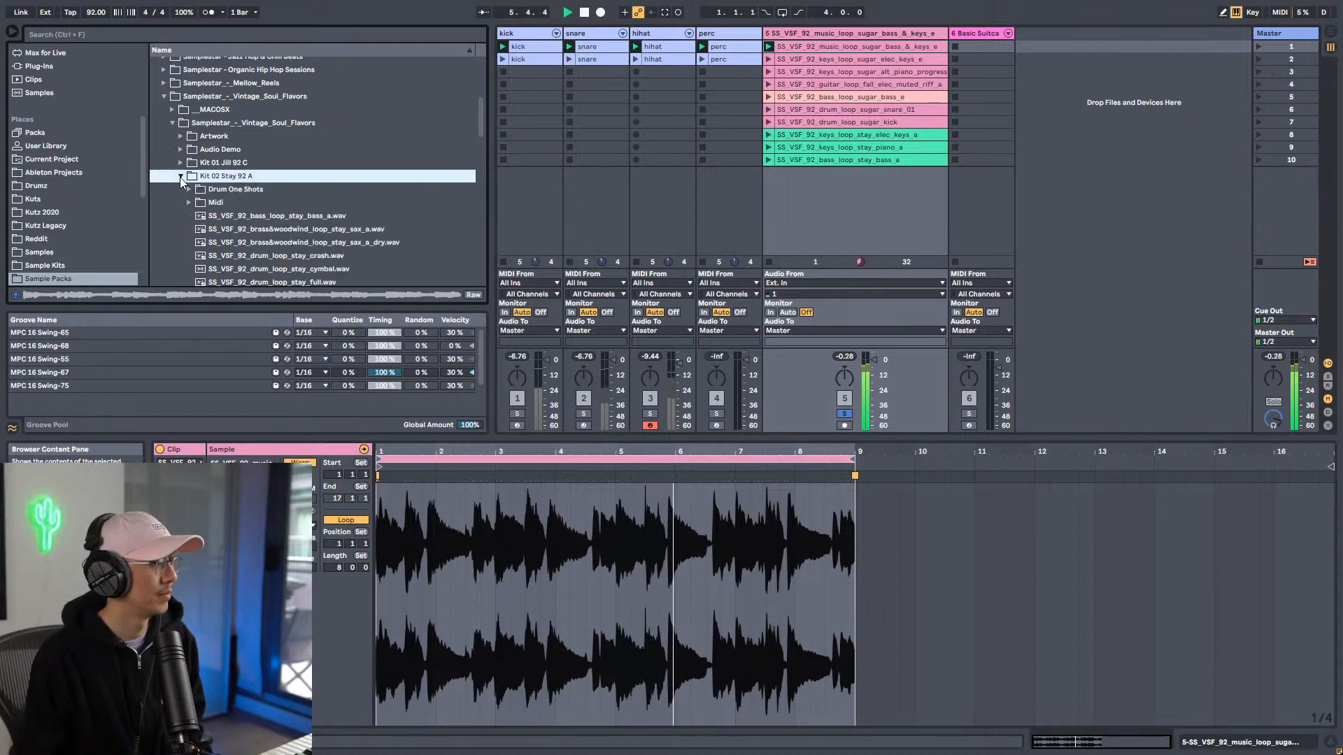
{"action": "scroll", "coordinate": [417, 179], "scroll_direction": "down", "scroll_amount": 2}
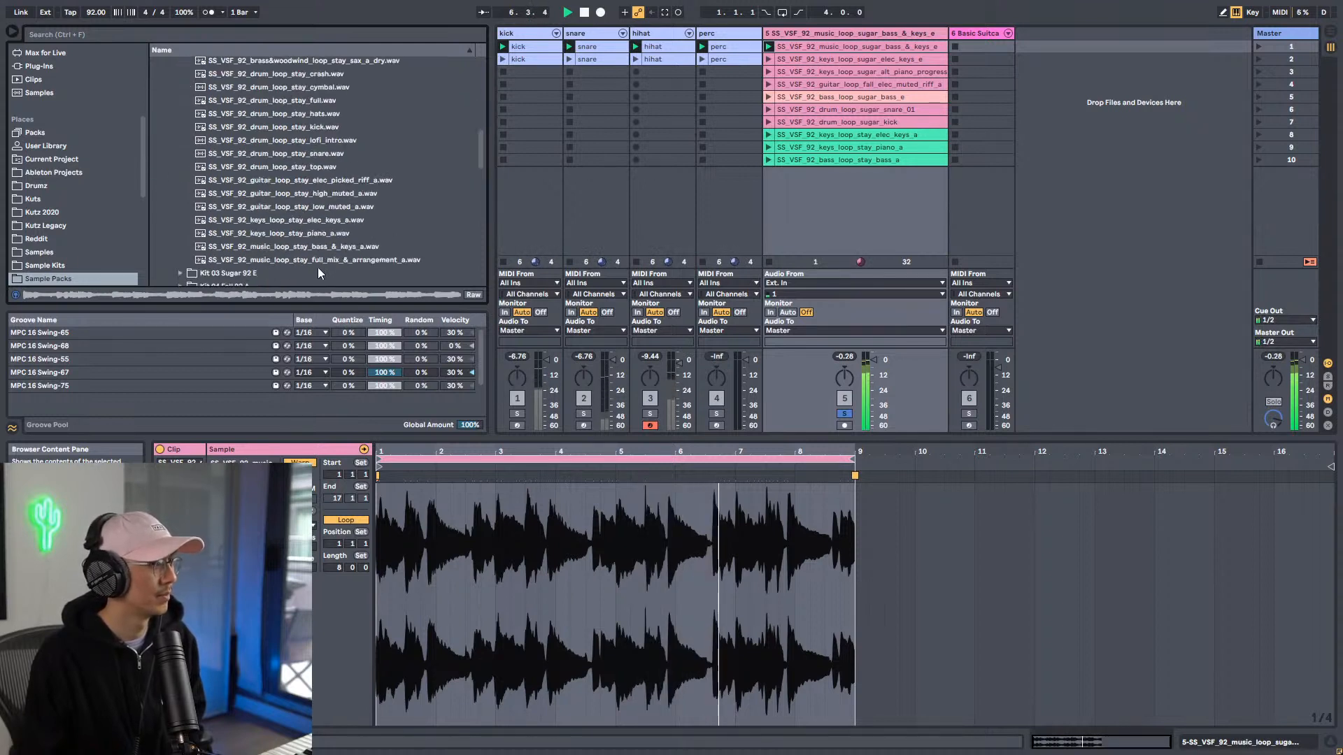
{"action": "left_click_drag", "start_coordinate": [336, 245], "coordinate": [908, 174]}
{"action": "right_click", "coordinate": [908, 173]}
{"action": "left_click", "coordinate": [993, 420]}
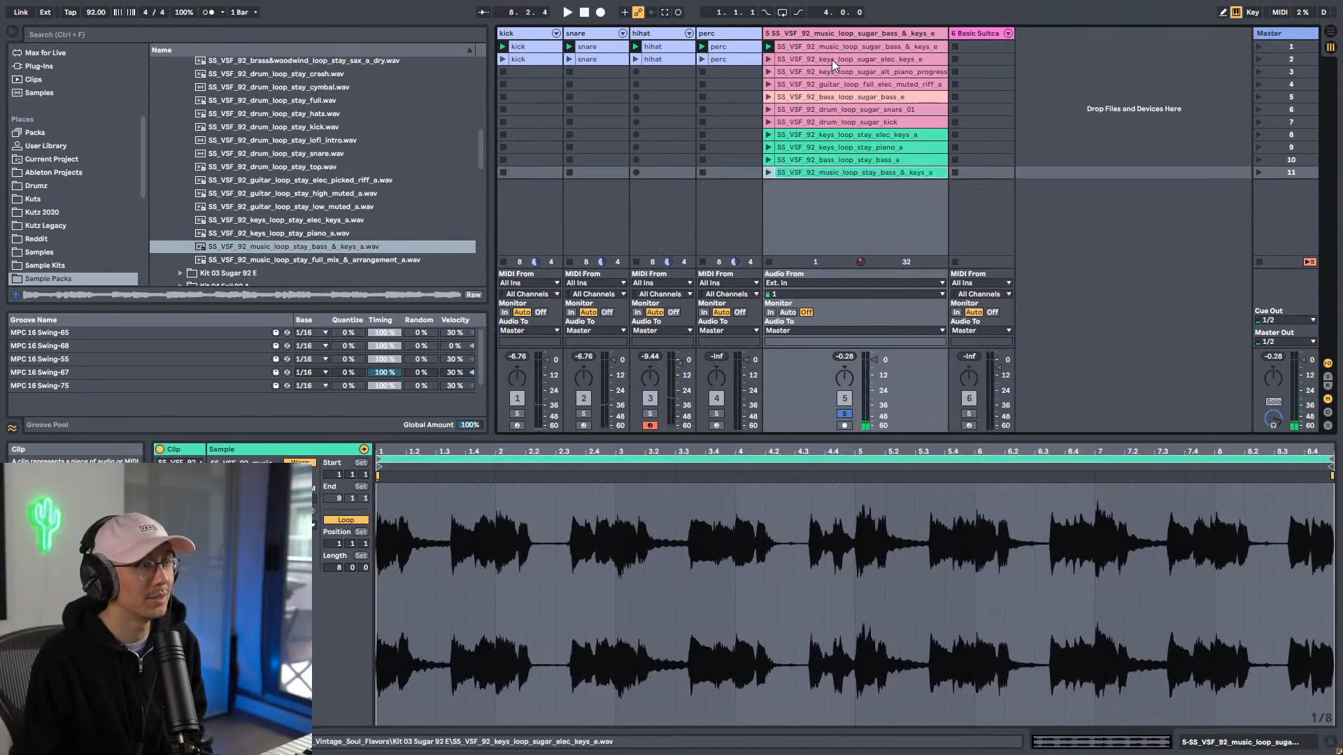
Step: Compare the Stay and Sugar bass & keys clips by launching them alternately on track 5, restarting playback on the Stay clip
{"action": "left_click", "coordinate": [768, 173]}
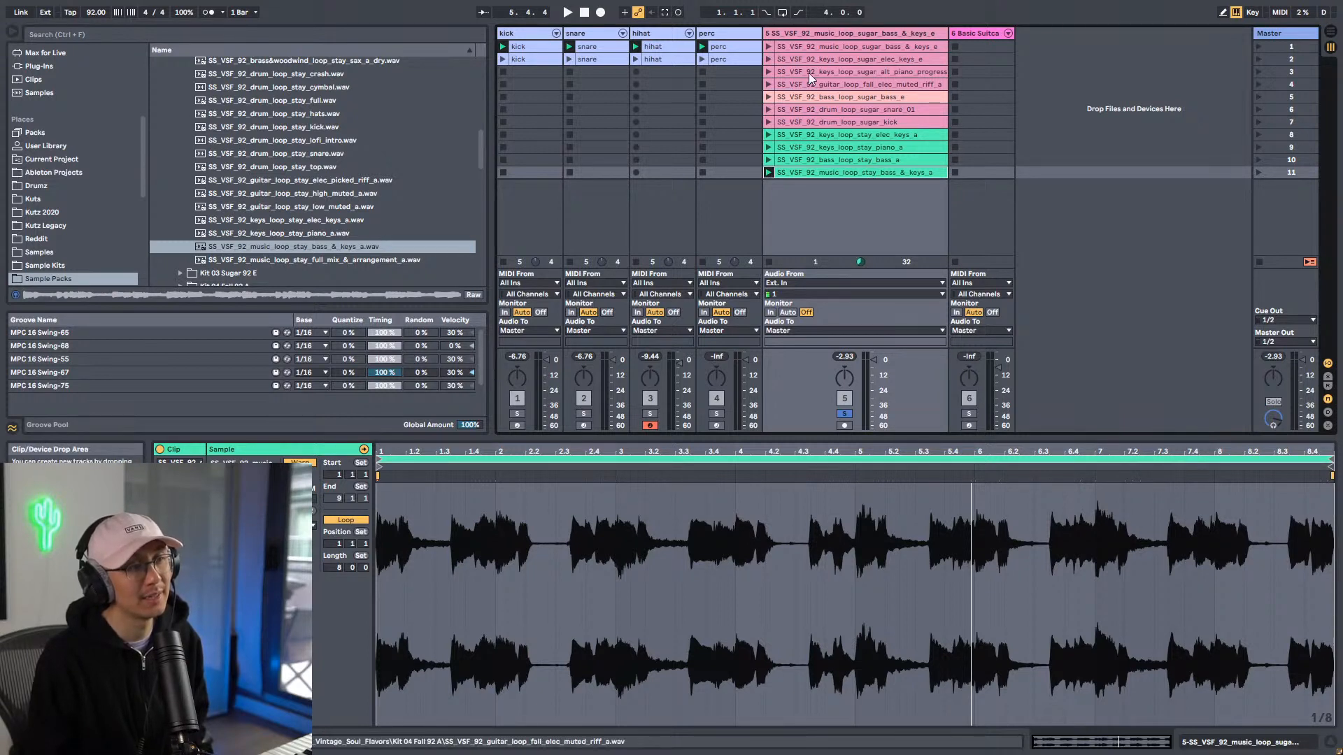
{"action": "left_click", "coordinate": [768, 46]}
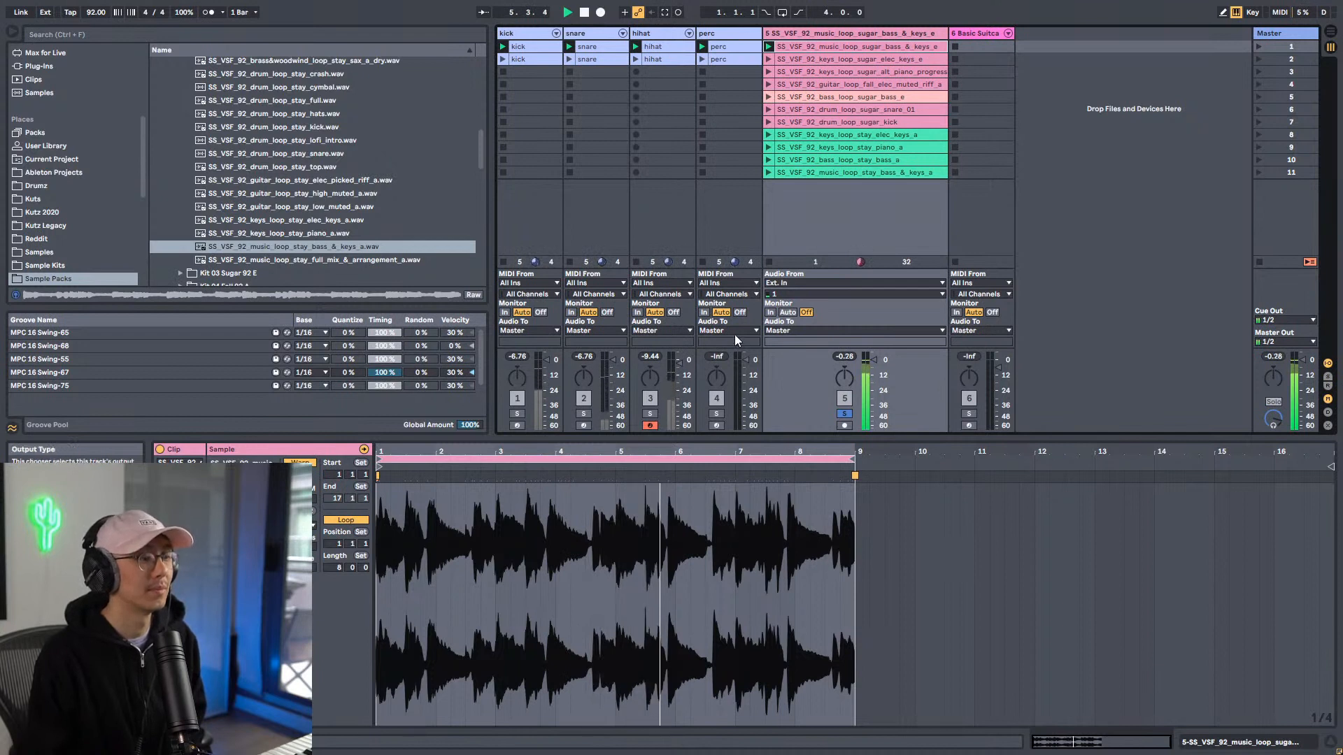
{"action": "left_click", "coordinate": [768, 172]}
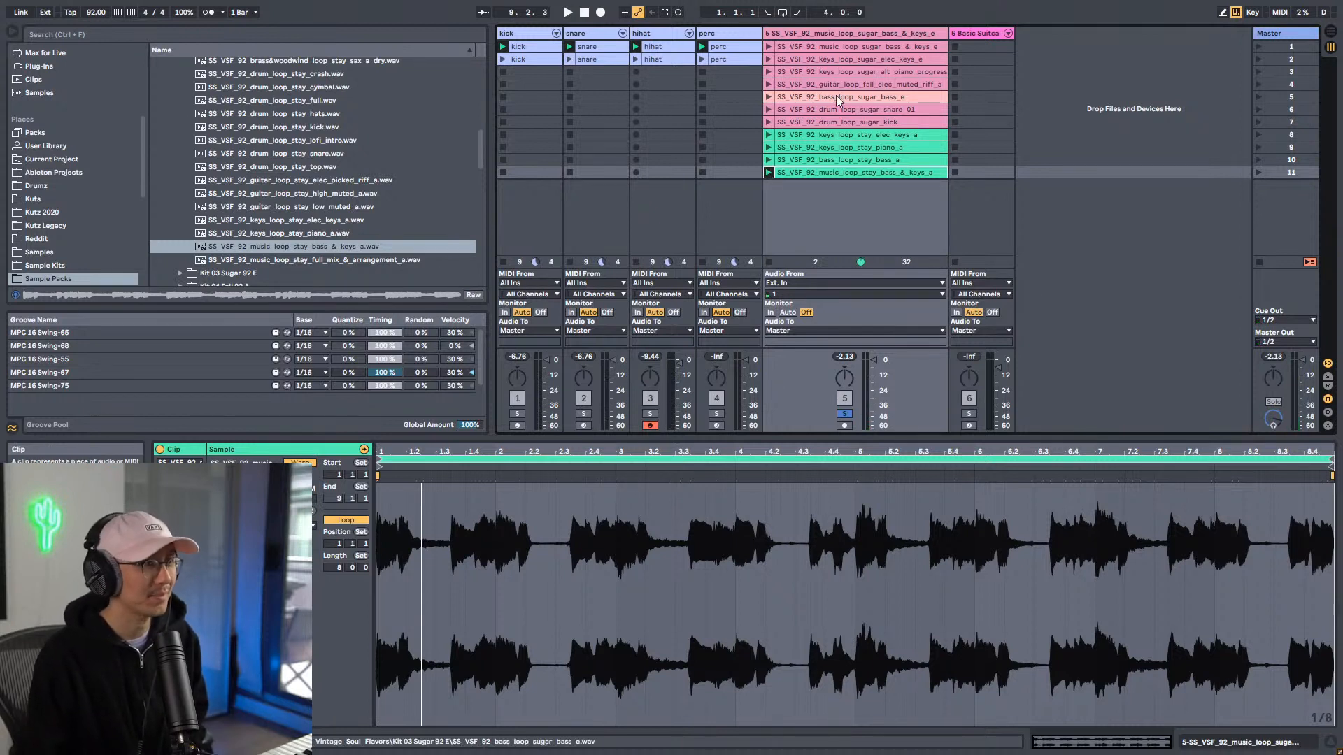
{"action": "key", "text": "space"}
{"action": "key", "text": "space"}
{"action": "key", "text": "space"}
{"action": "key", "text": "space"}
{"action": "key", "text": "space"}
{"action": "key", "text": "space"}
{"action": "key", "text": "space"}
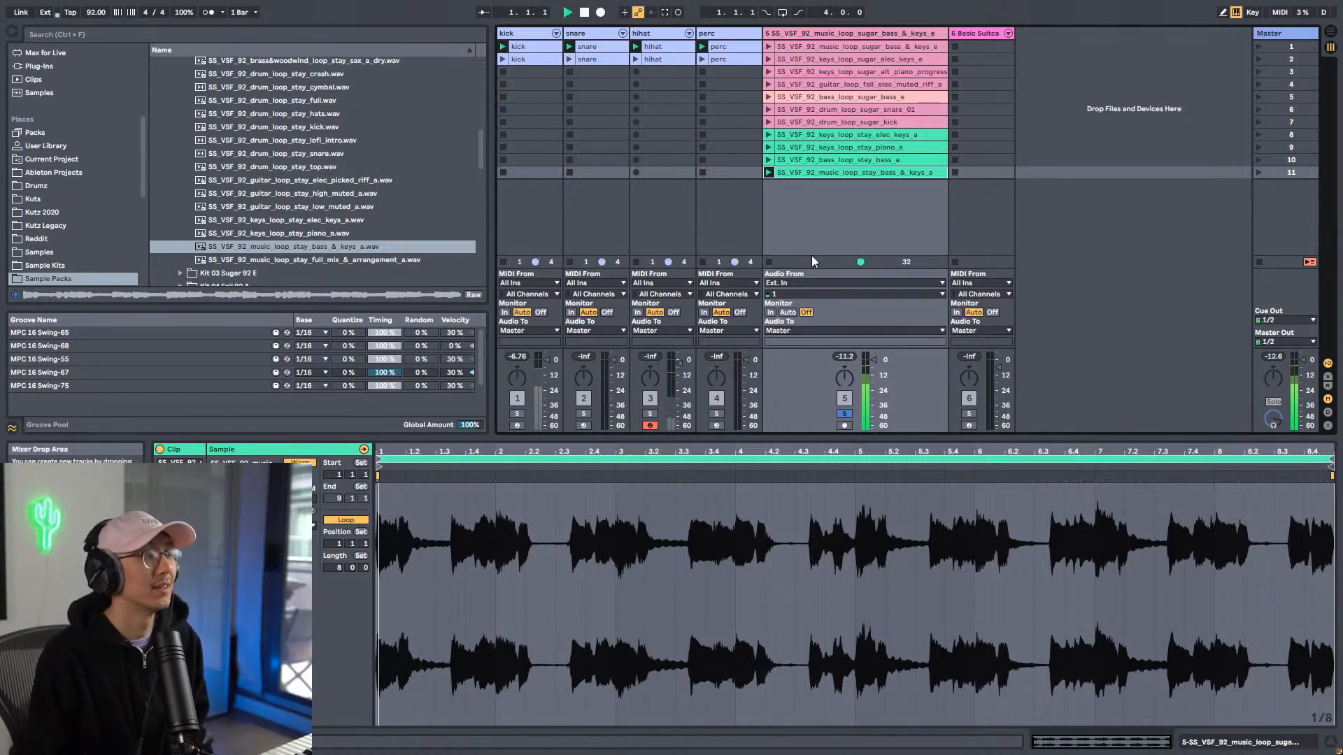
Step: Expand the Drum One Shots folder of Kit 02 Stay 92 A and audition its hats, kick and percussion samples
{"action": "scroll", "coordinate": [287, 204], "scroll_direction": "up", "scroll_amount": 5}
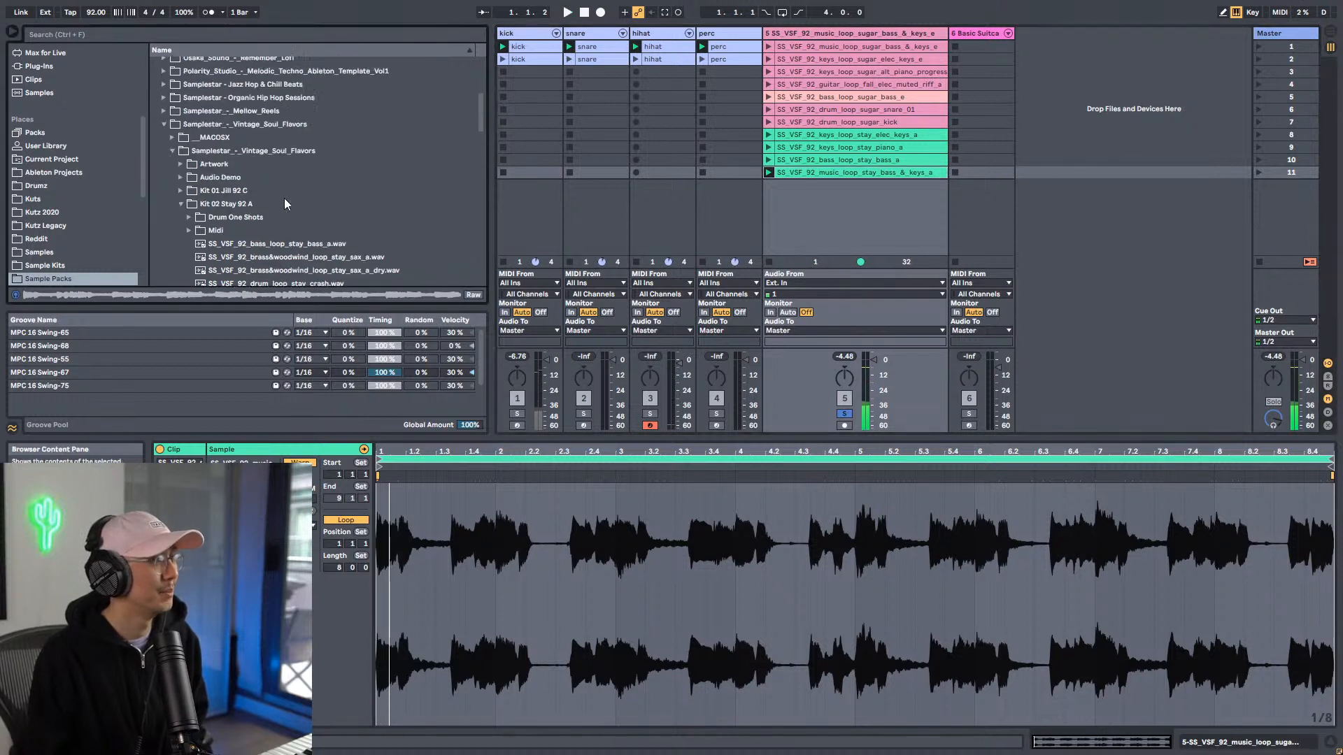
{"action": "left_click", "coordinate": [187, 216]}
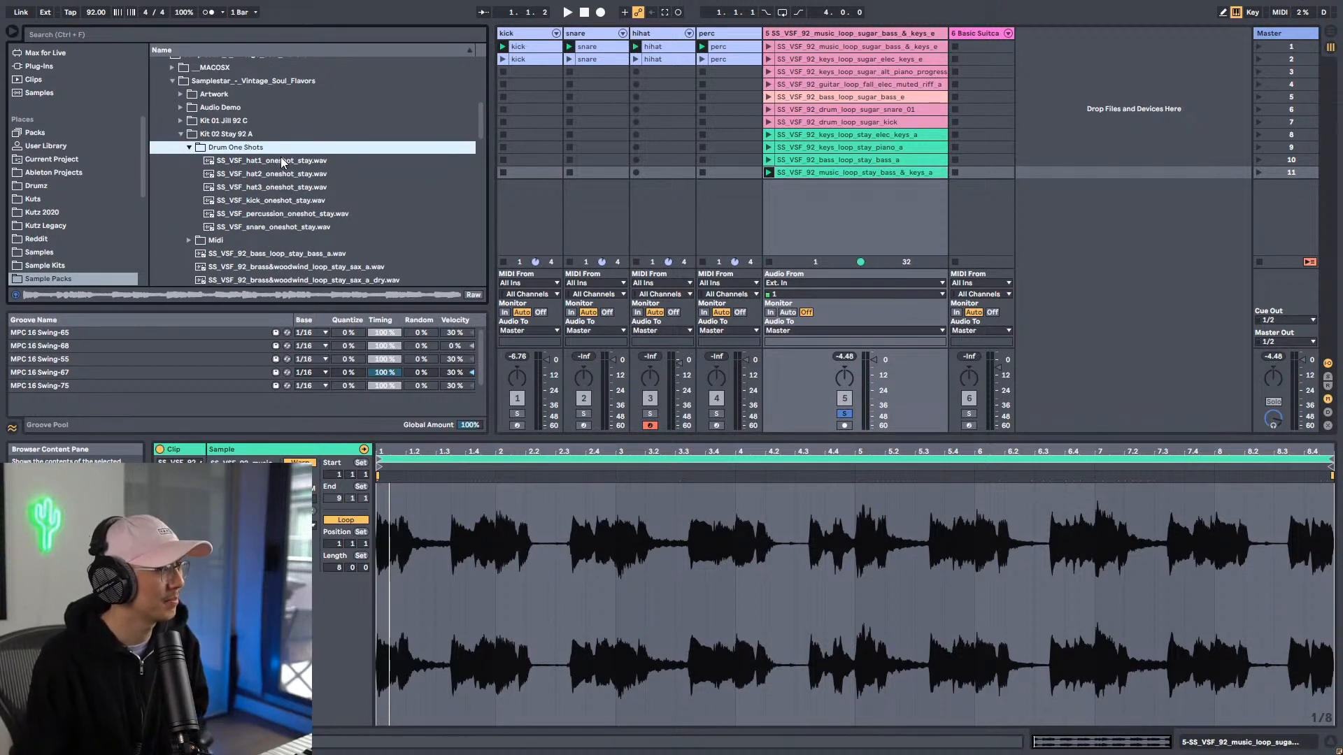
{"action": "key", "text": "Down"}
{"action": "key", "text": "Down"}
{"action": "key", "text": "Down"}
{"action": "key", "text": "Down"}
{"action": "key", "text": "Down"}
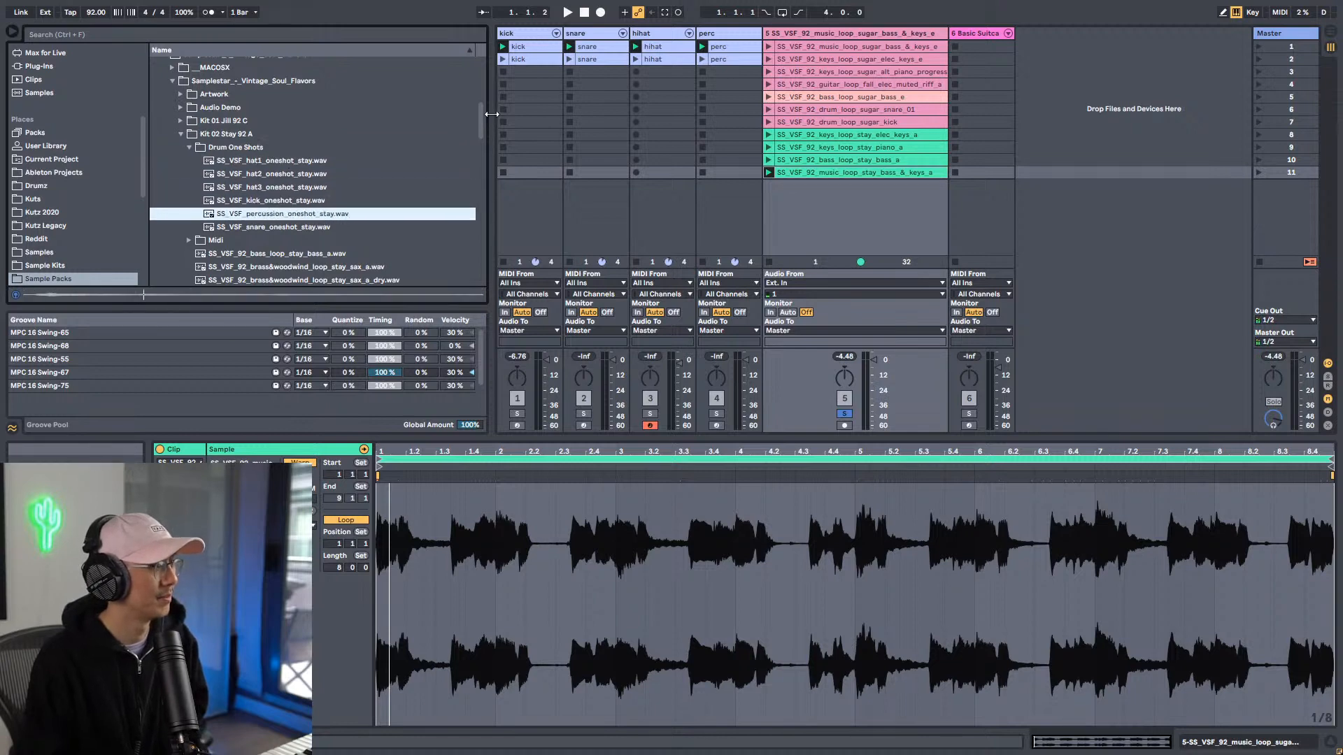
Step: Load SS_VSF_kick_oneshot_stay.wav into the kick track's drum rack
{"action": "key", "text": "Up"}
{"action": "left_click", "coordinate": [501, 33]}
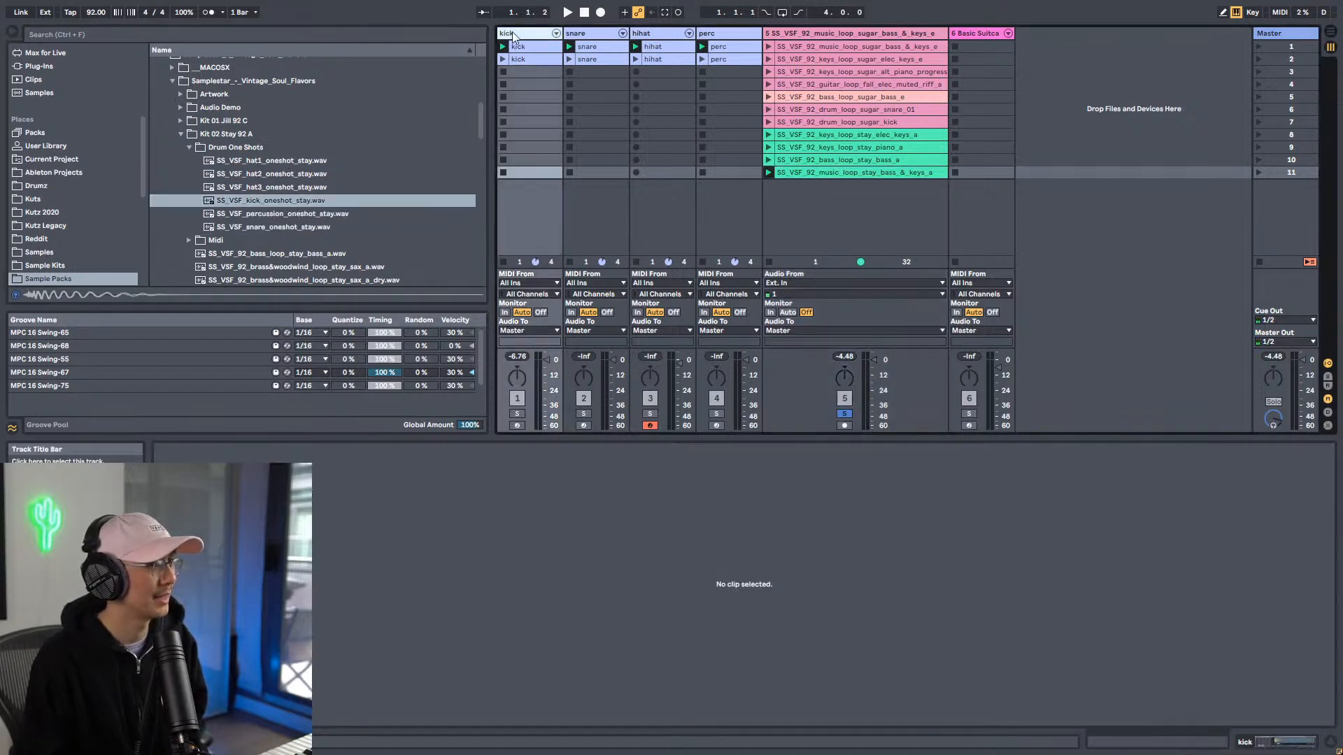
{"action": "double_click", "coordinate": [523, 33]}
{"action": "left_click", "coordinate": [272, 198]}
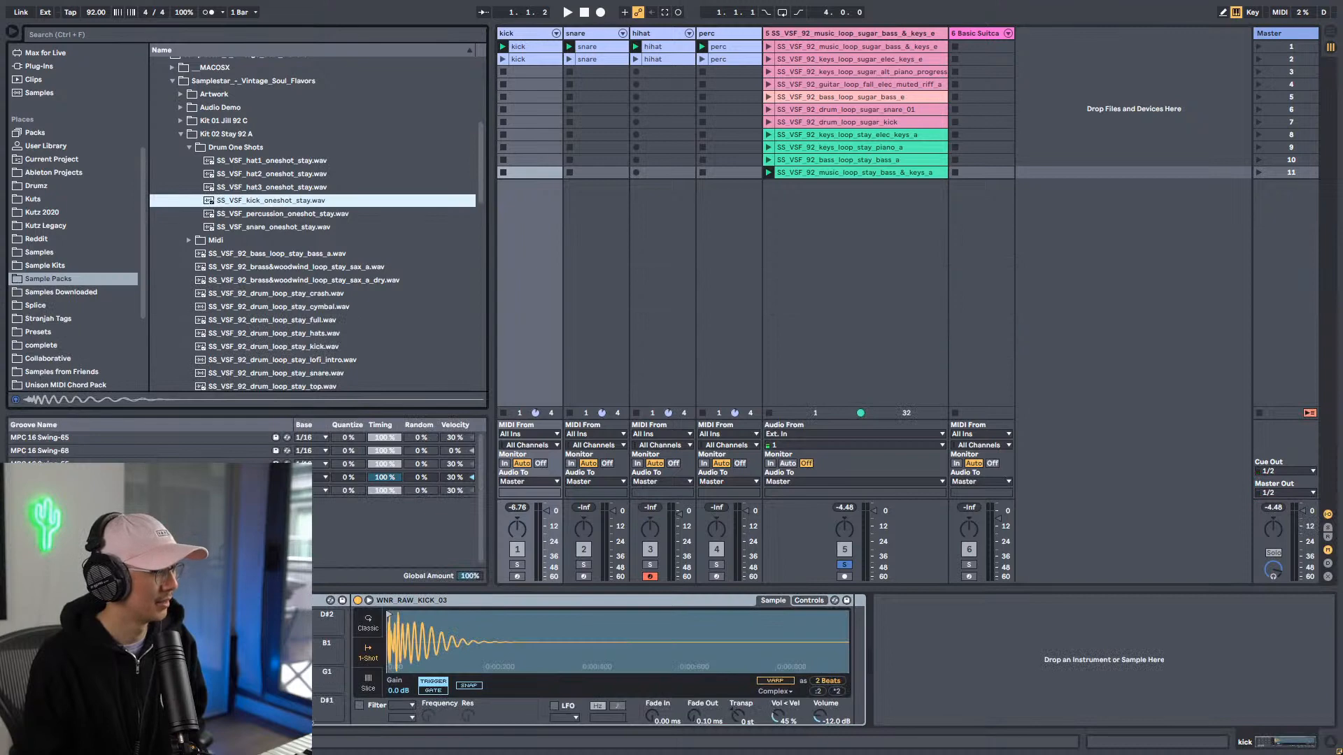
{"action": "double_click", "coordinate": [215, 203]}
Step: Collapse Kit 02, expand Kit 03 Sugar 92 E's Drum One Shots, and audition its samples with the snare track selected
{"action": "left_click", "coordinate": [181, 134]}
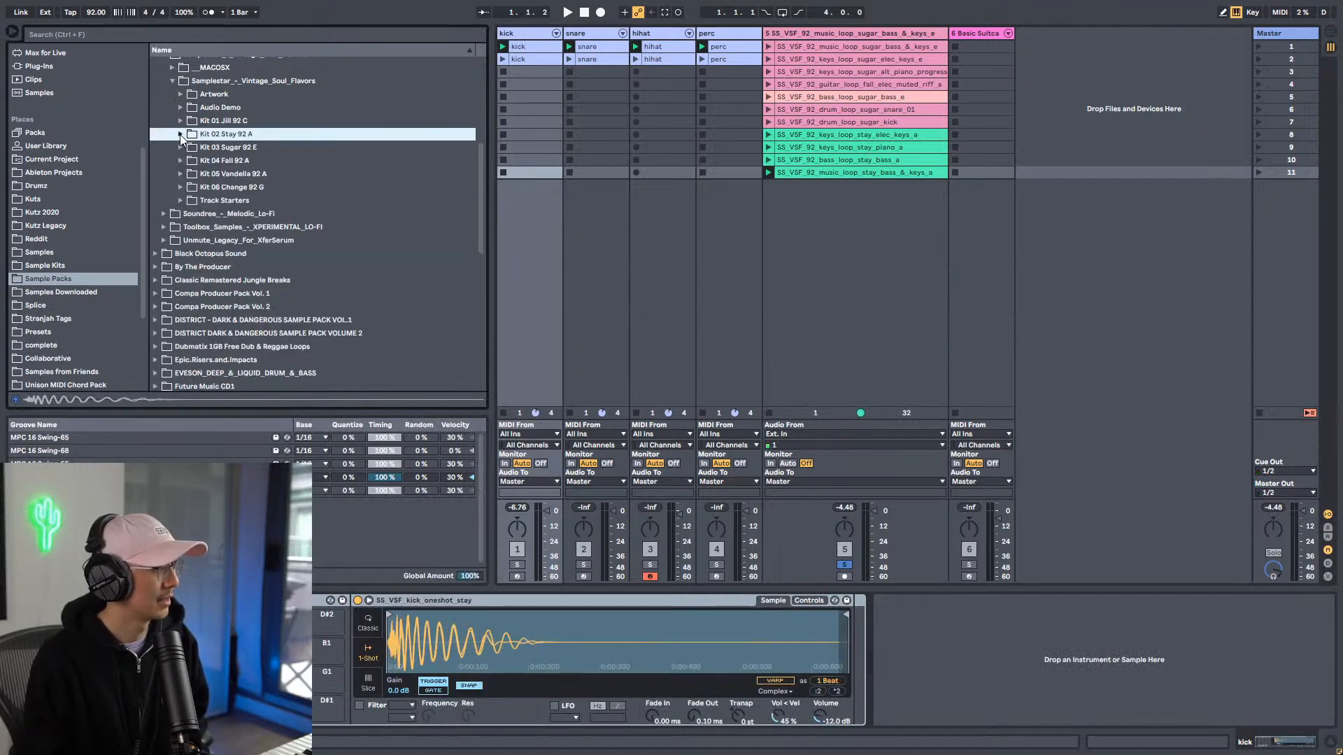
{"action": "left_click", "coordinate": [179, 147]}
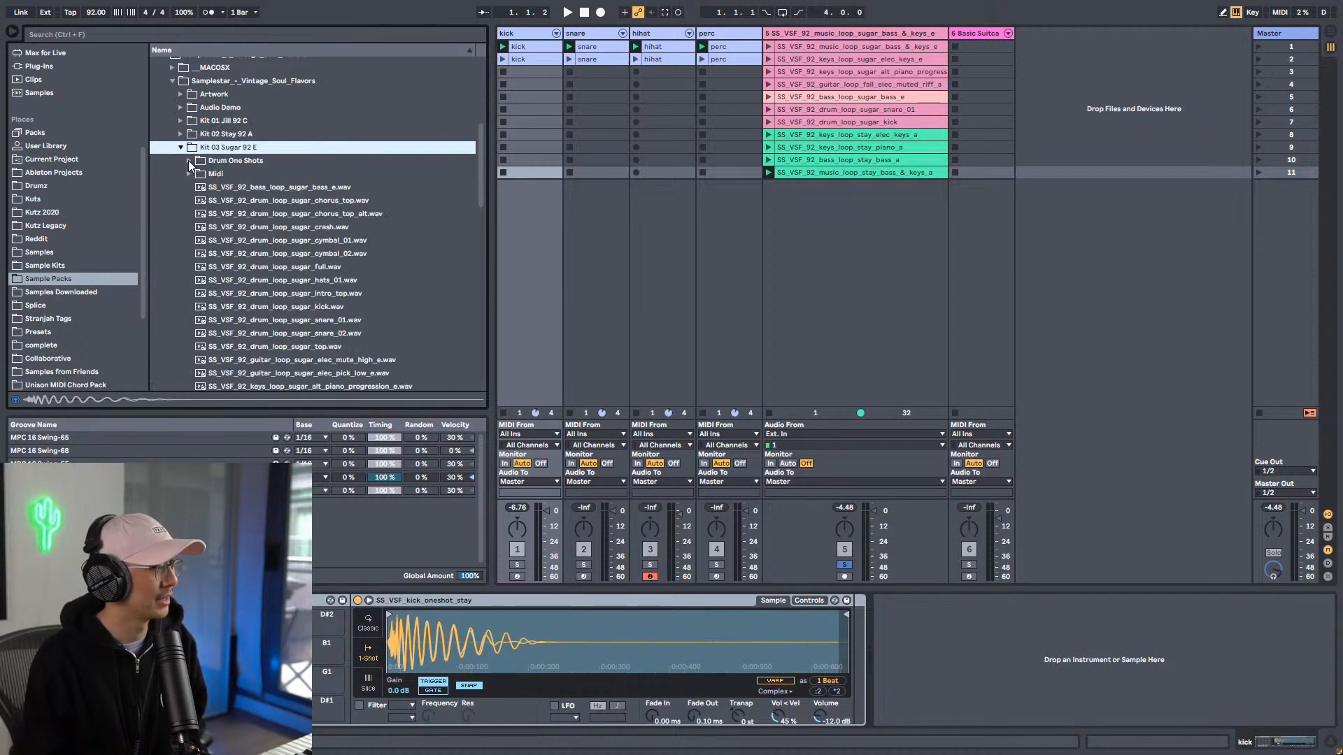
{"action": "left_click", "coordinate": [188, 161]}
{"action": "left_click", "coordinate": [594, 31]}
{"action": "left_click", "coordinate": [289, 176]}
{"action": "key", "text": "Down"}
{"action": "key", "text": "Down"}
{"action": "key", "text": "Down"}
{"action": "key", "text": "Down"}
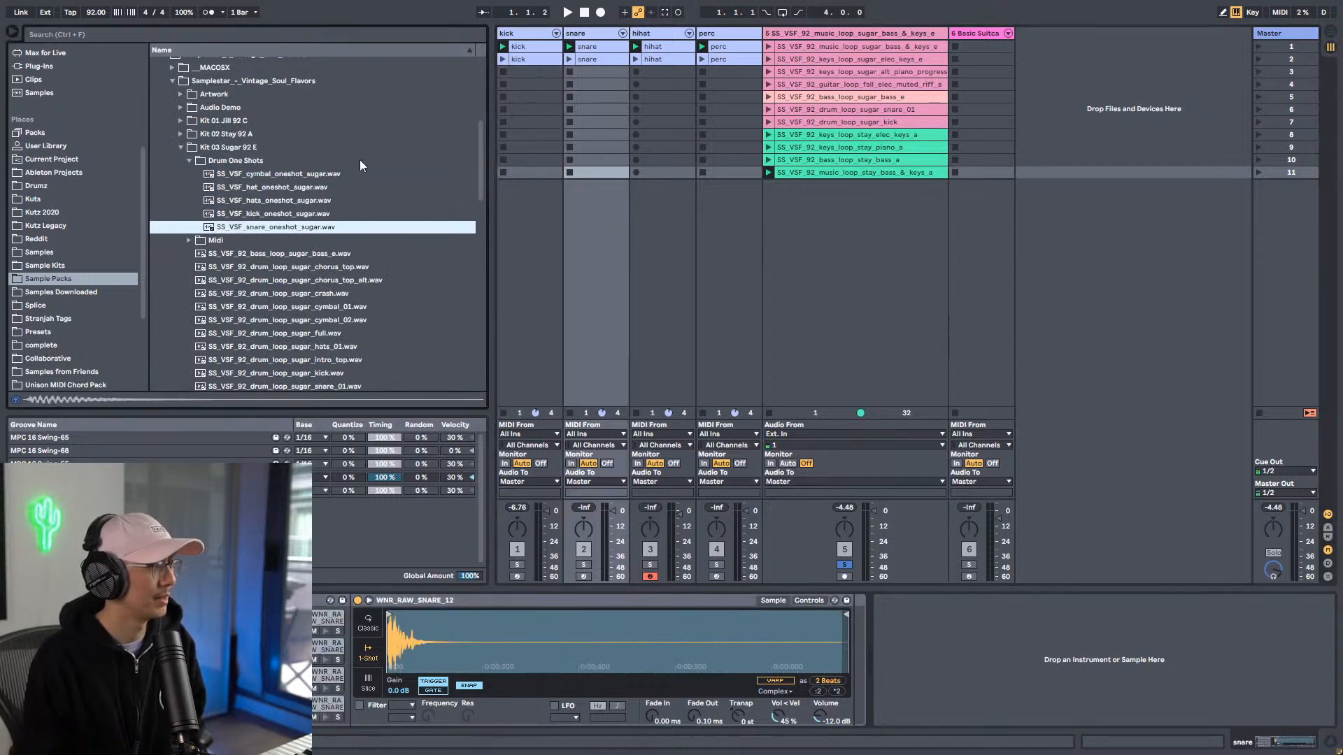
Step: Add SS_VSF_snare_oneshot_sugar.wav to the snare track's drum rack and SS_VSF_kick_oneshot_sugar.wav to the kick track's rack
{"action": "left_click", "coordinate": [190, 668]}
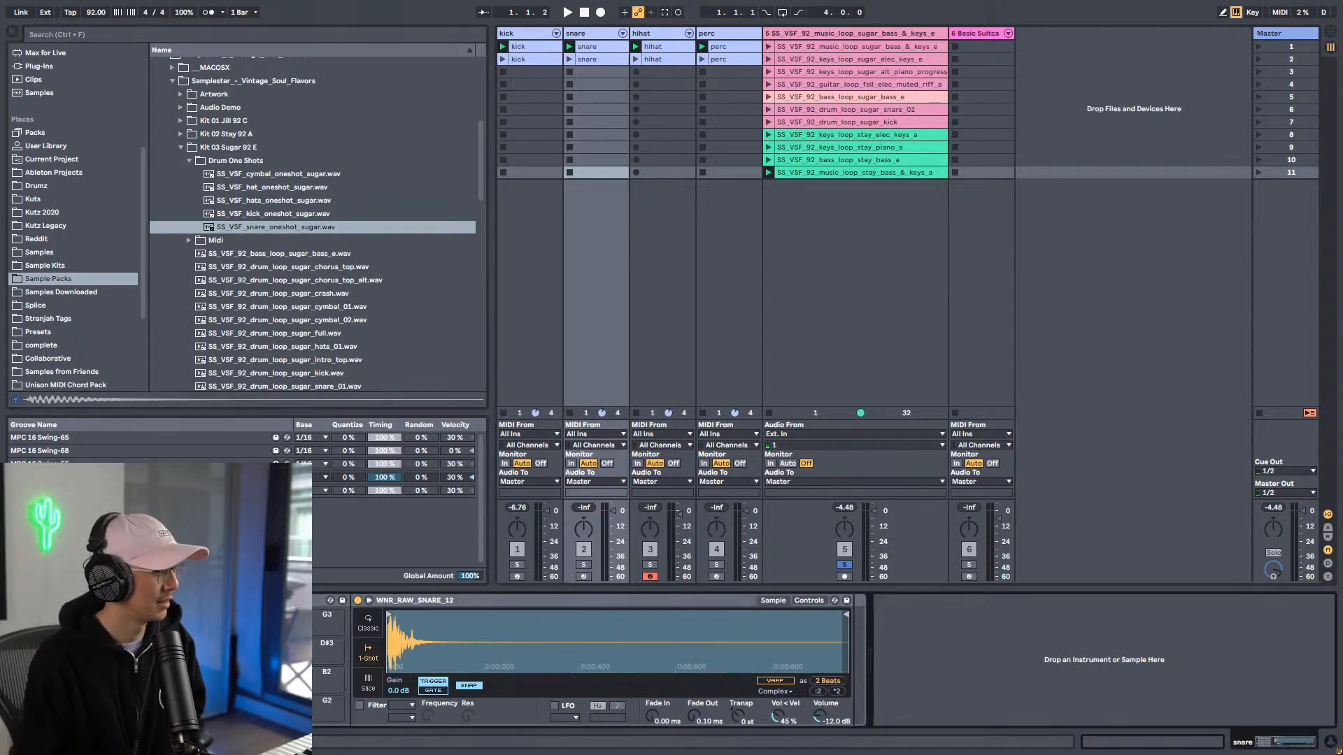
{"action": "left_click_drag", "start_coordinate": [252, 228], "coordinate": [525, 644]}
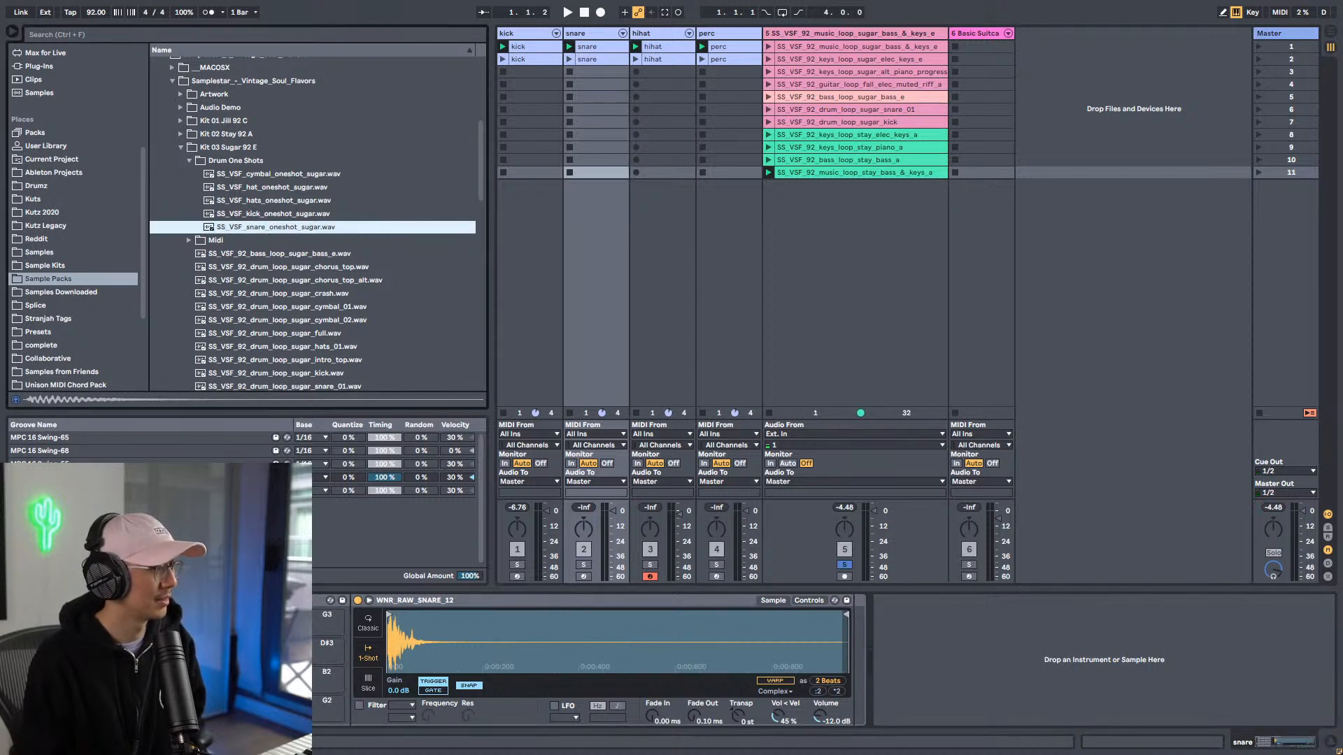
{"action": "left_click", "coordinate": [527, 33]}
{"action": "left_click", "coordinate": [266, 217]}
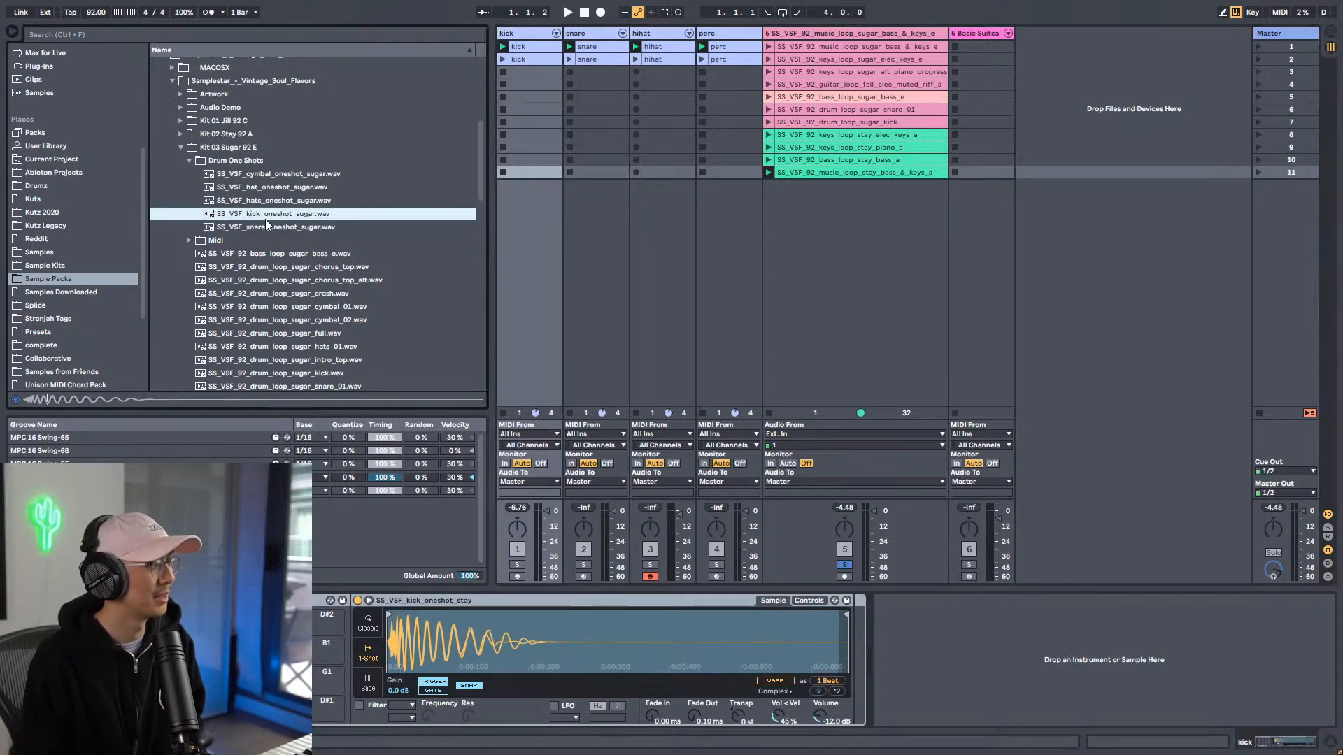
{"action": "left_click_drag", "start_coordinate": [279, 220], "coordinate": [331, 711]}
Step: Audition the Sugar hat and cymbal one-shots and add the cymbal, hat and hats samples together to the hihat track's drum rack
{"action": "left_click", "coordinate": [653, 35]}
{"action": "left_click", "coordinate": [293, 191]}
{"action": "left_click", "coordinate": [295, 198]}
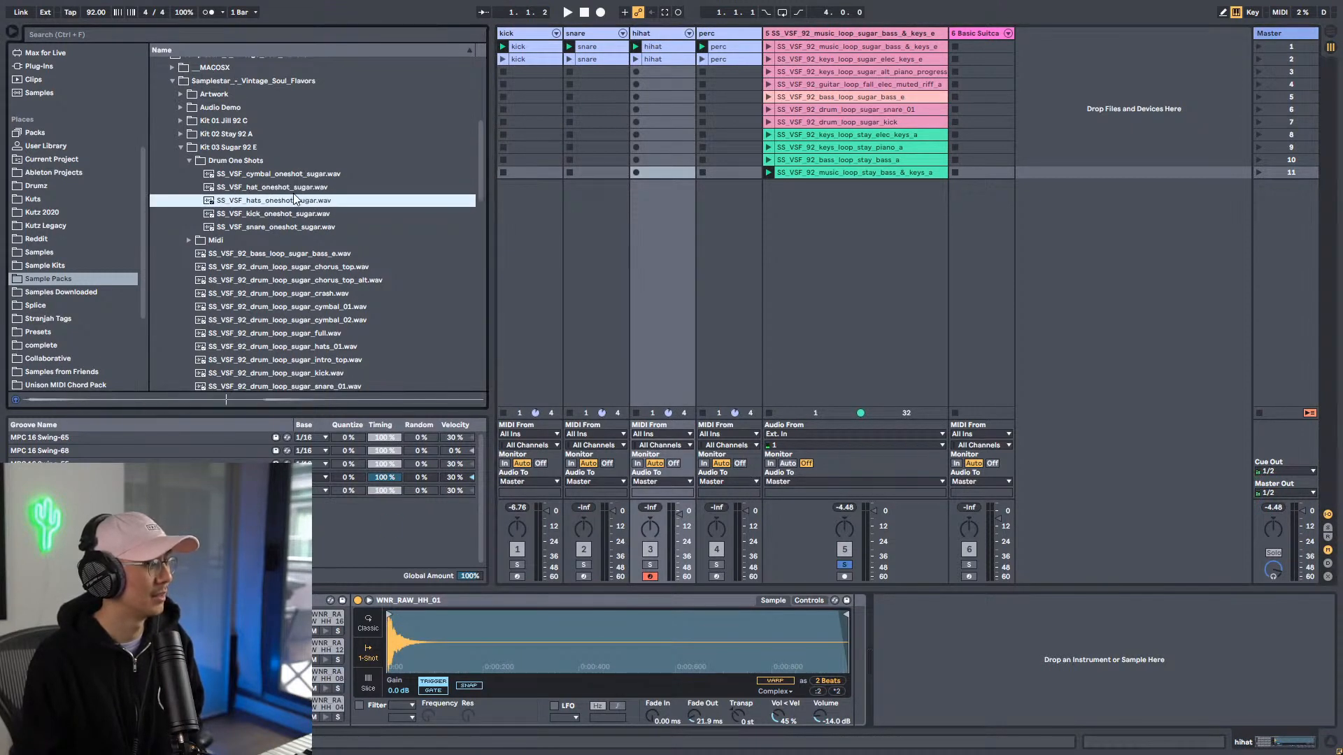
{"action": "left_click", "coordinate": [288, 174]}
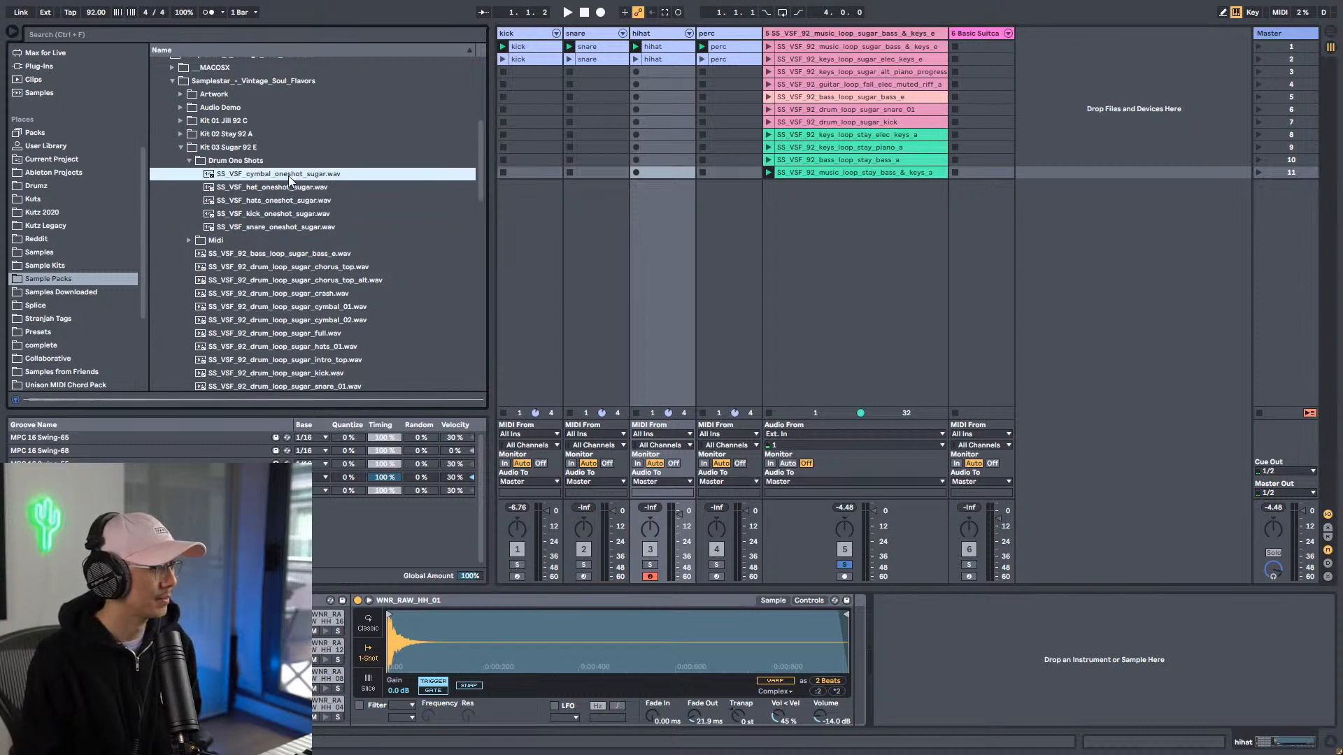
{"action": "left_click", "coordinate": [284, 199], "text": "shift"}
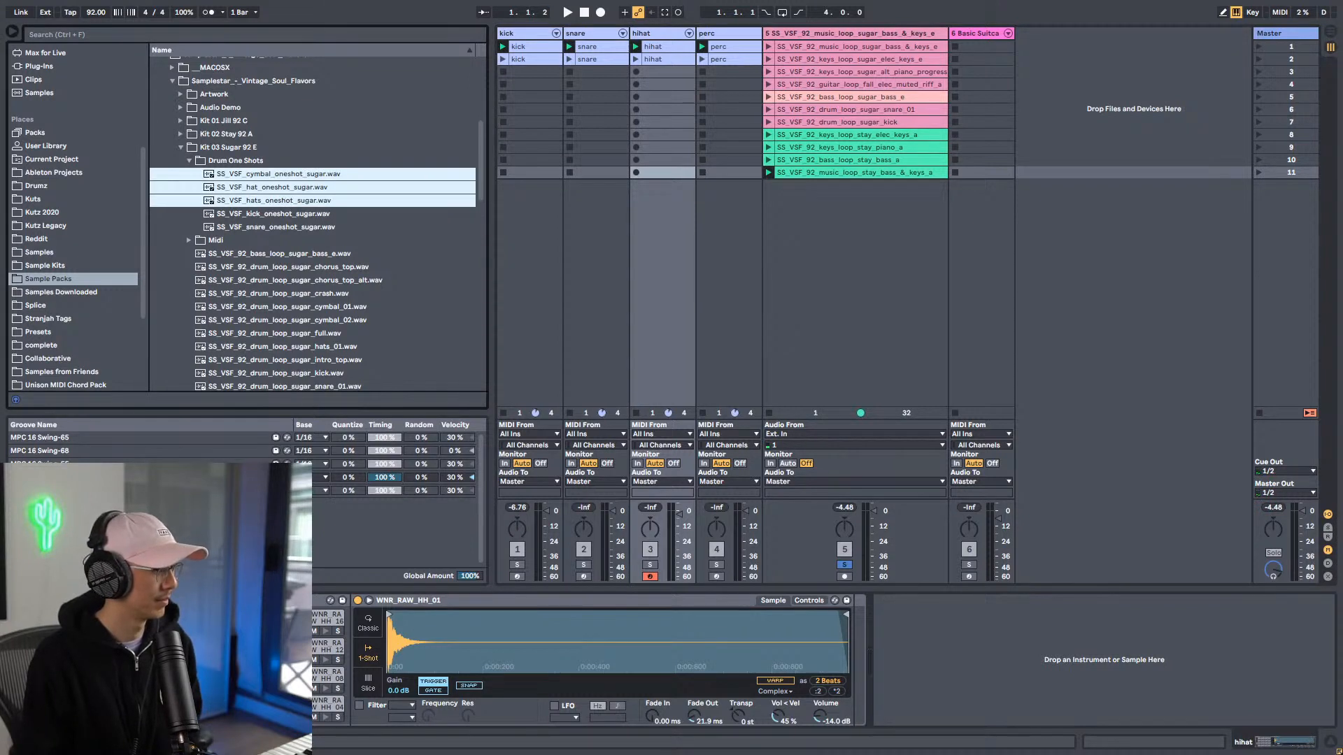
{"action": "left_click", "coordinate": [193, 670]}
{"action": "left_click", "coordinate": [235, 200]}
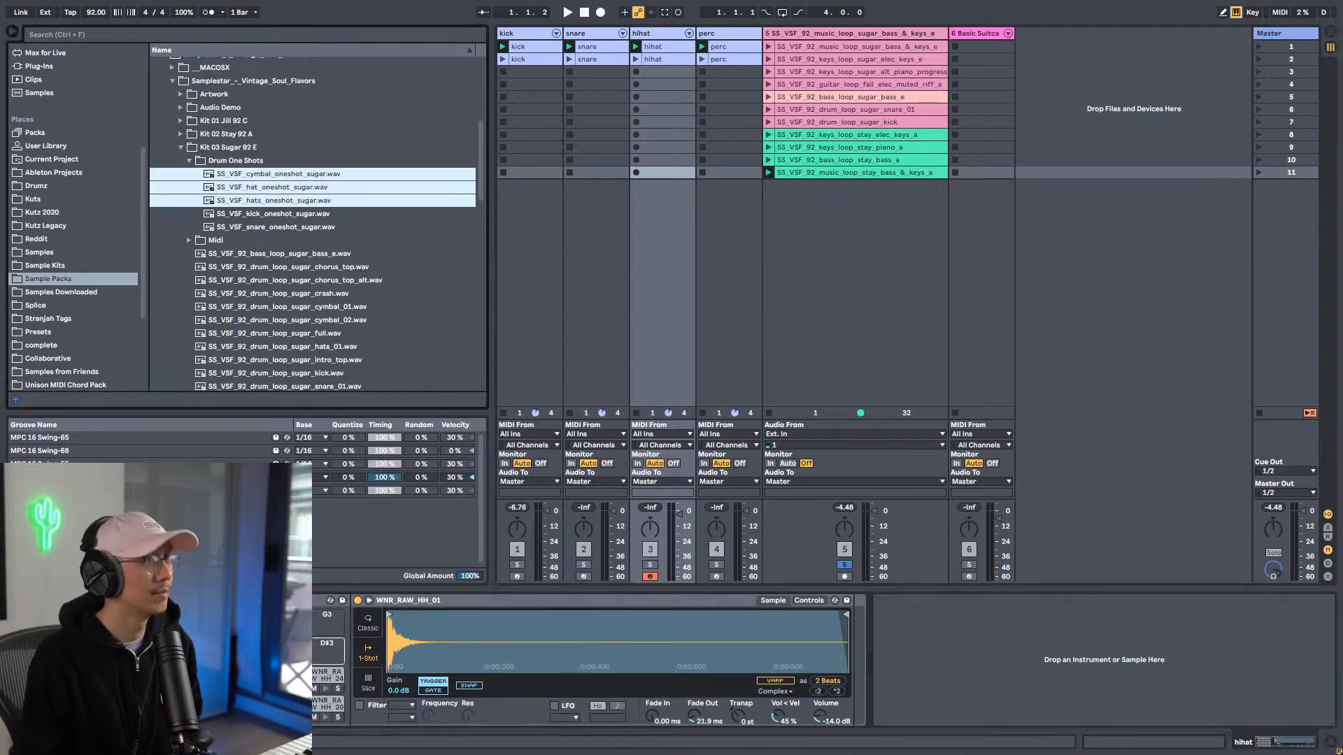
{"action": "left_click_drag", "start_coordinate": [235, 200], "coordinate": [291, 651]}
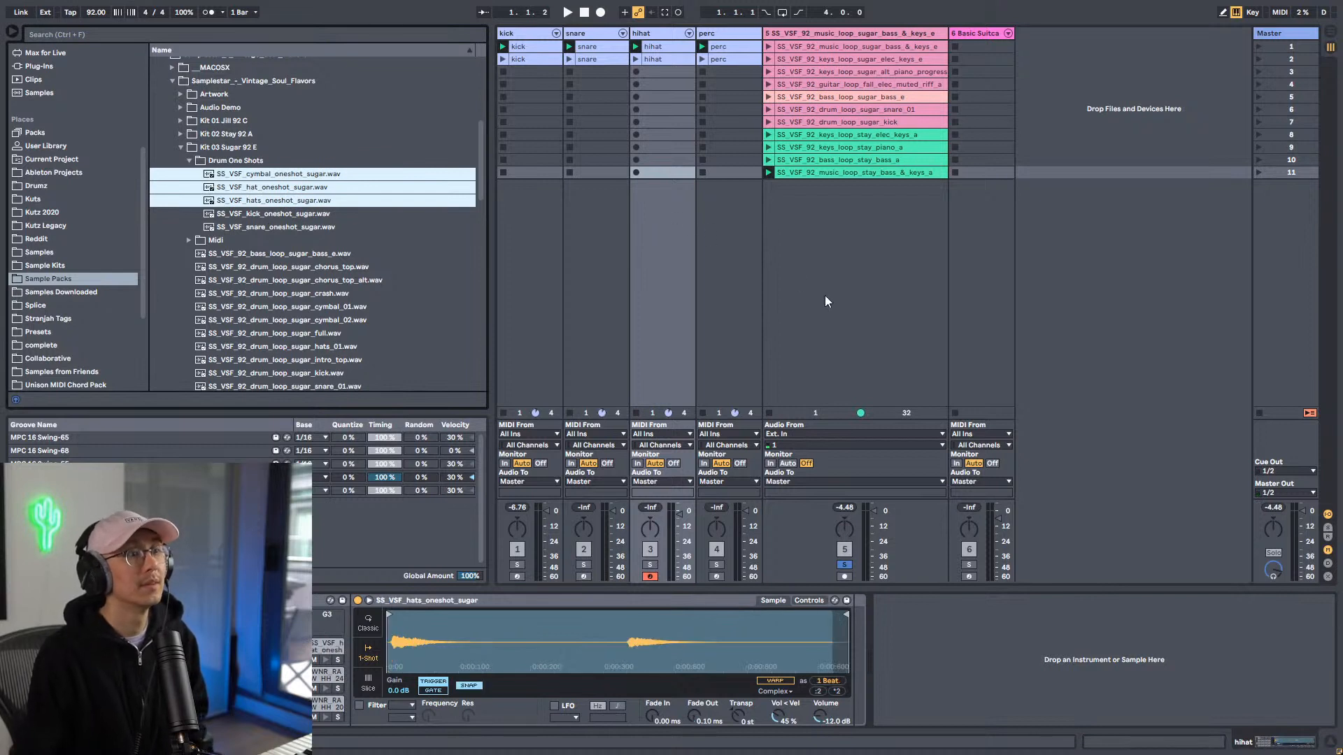
Step: Play the session briefly, stop it, and expand the Midi folder of Kit 03 Sugar 92 E
{"action": "left_click", "coordinate": [1076, 245]}
{"action": "key", "text": "space"}
{"action": "key", "text": "space"}
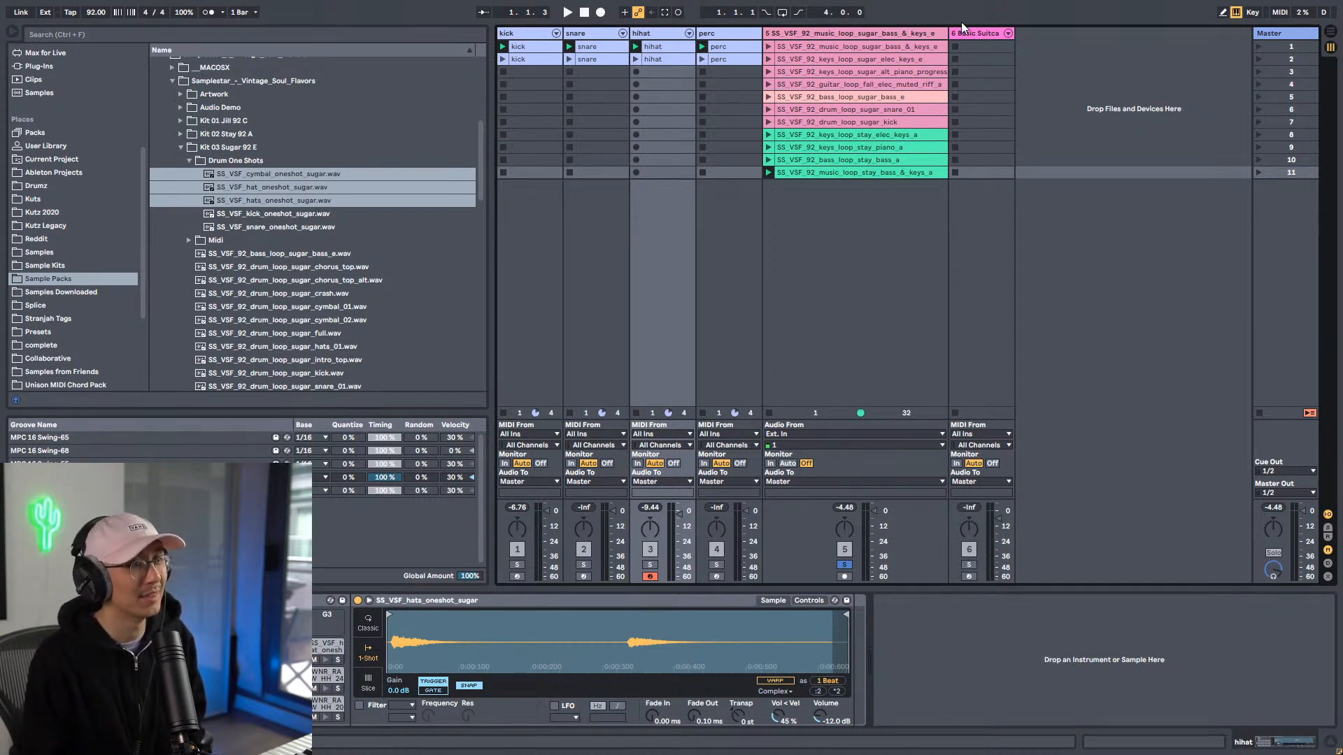
{"action": "left_click", "coordinate": [187, 240]}
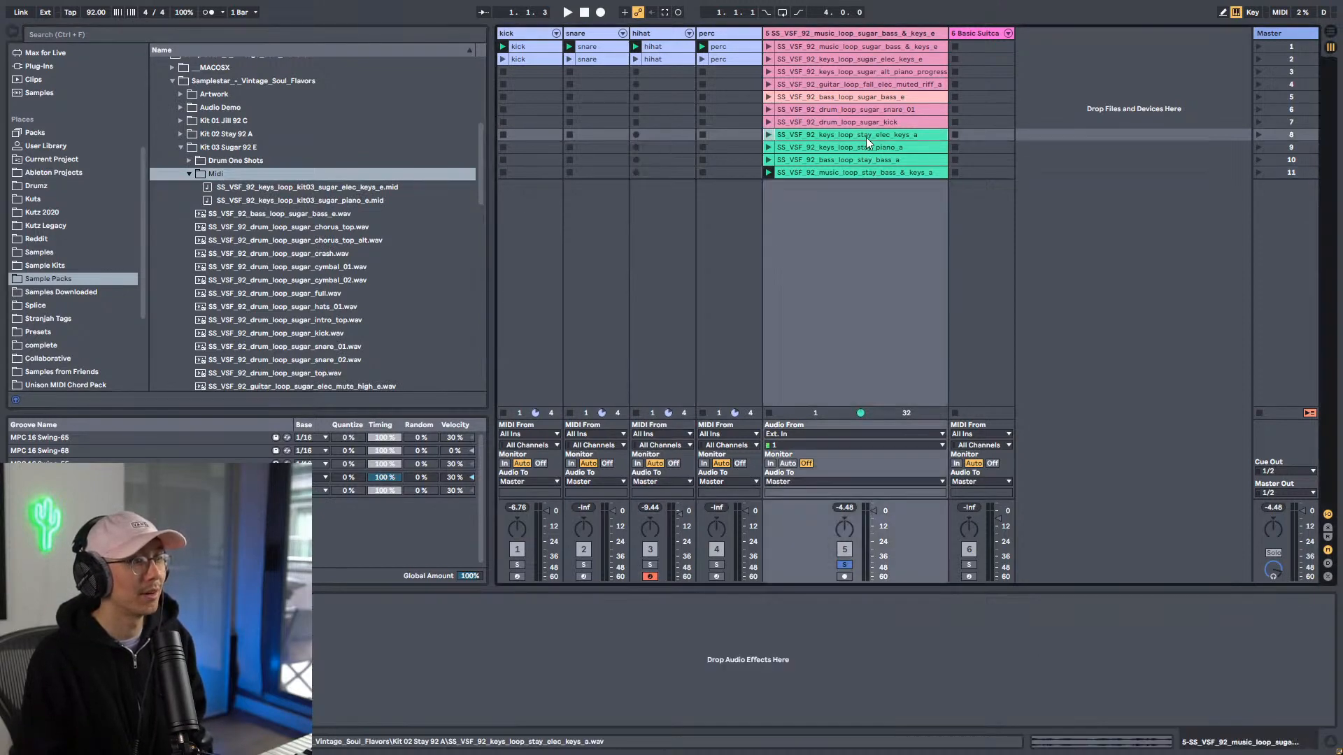
Step: Open and launch the Stay electric keys clip on track 5, and raise the project tempo to 168 BPM
{"action": "double_click", "coordinate": [866, 137]}
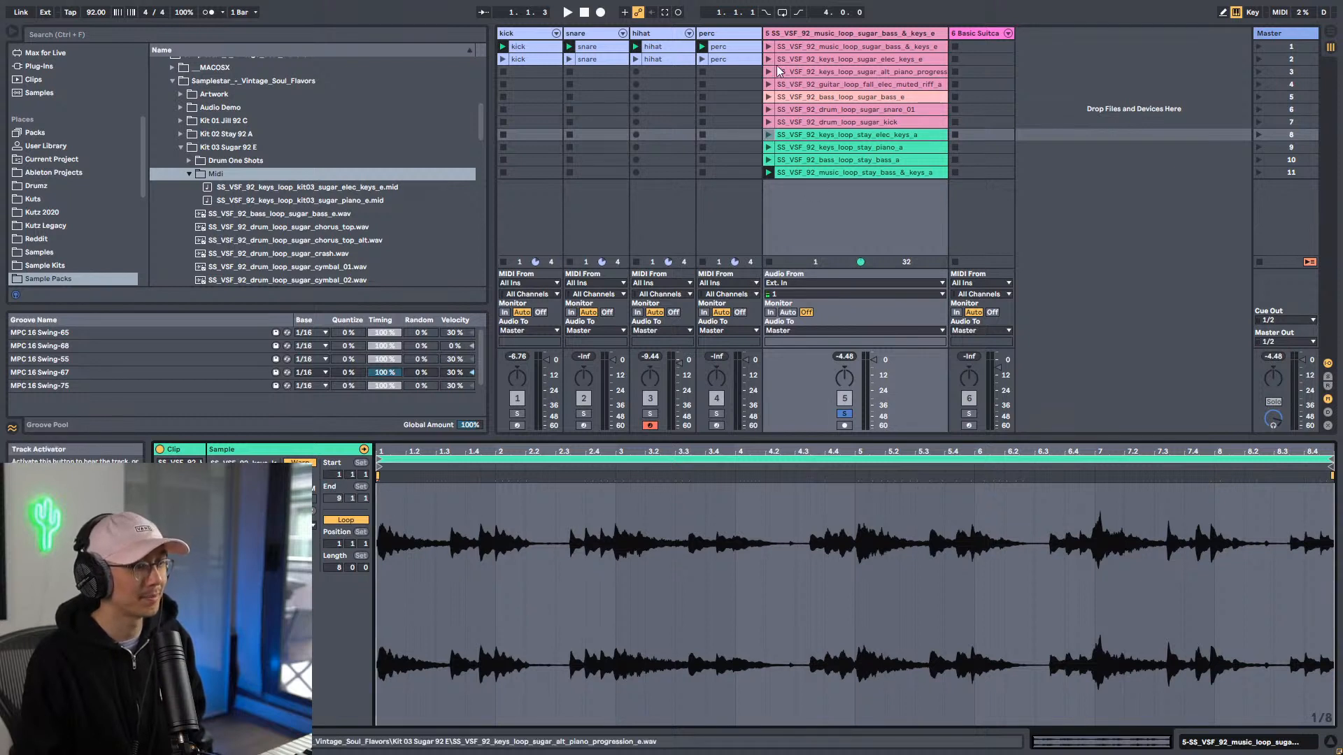
{"action": "left_click", "coordinate": [769, 135]}
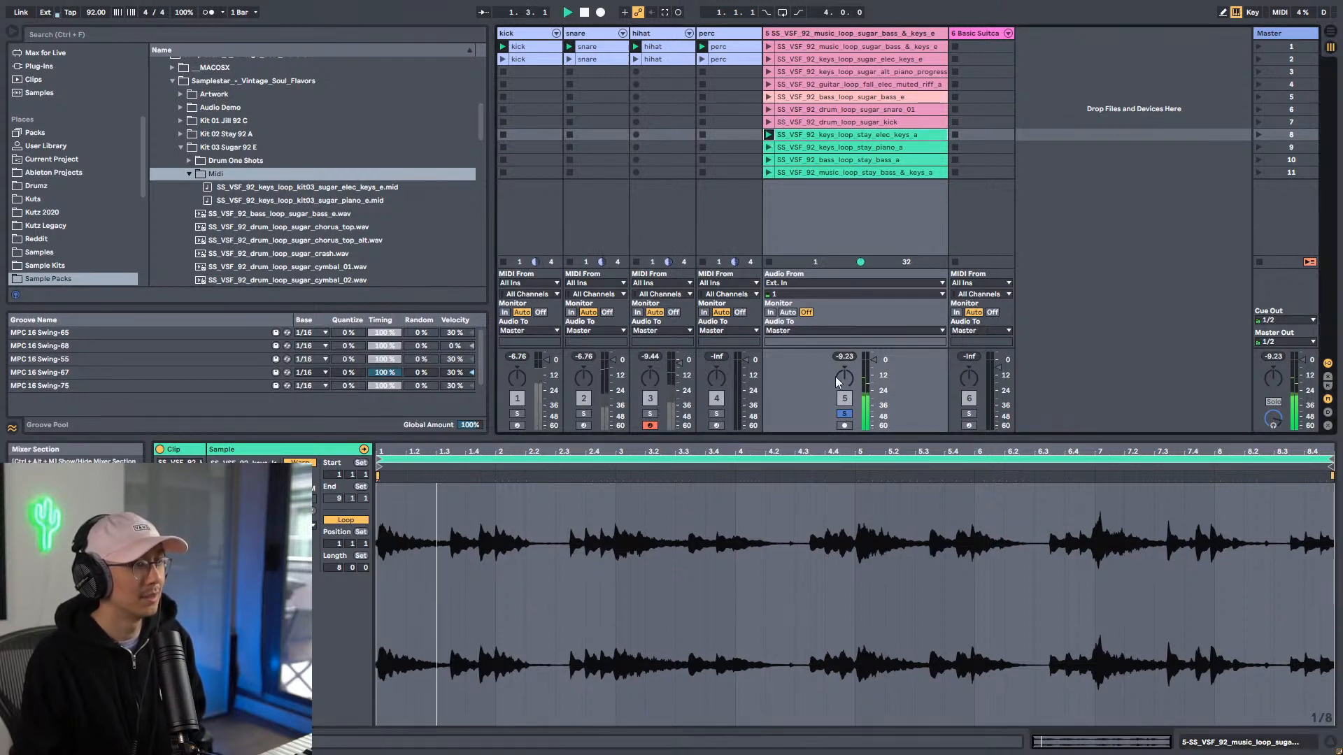
{"action": "left_click_drag", "start_coordinate": [96, 12], "coordinate": [96, 5]}
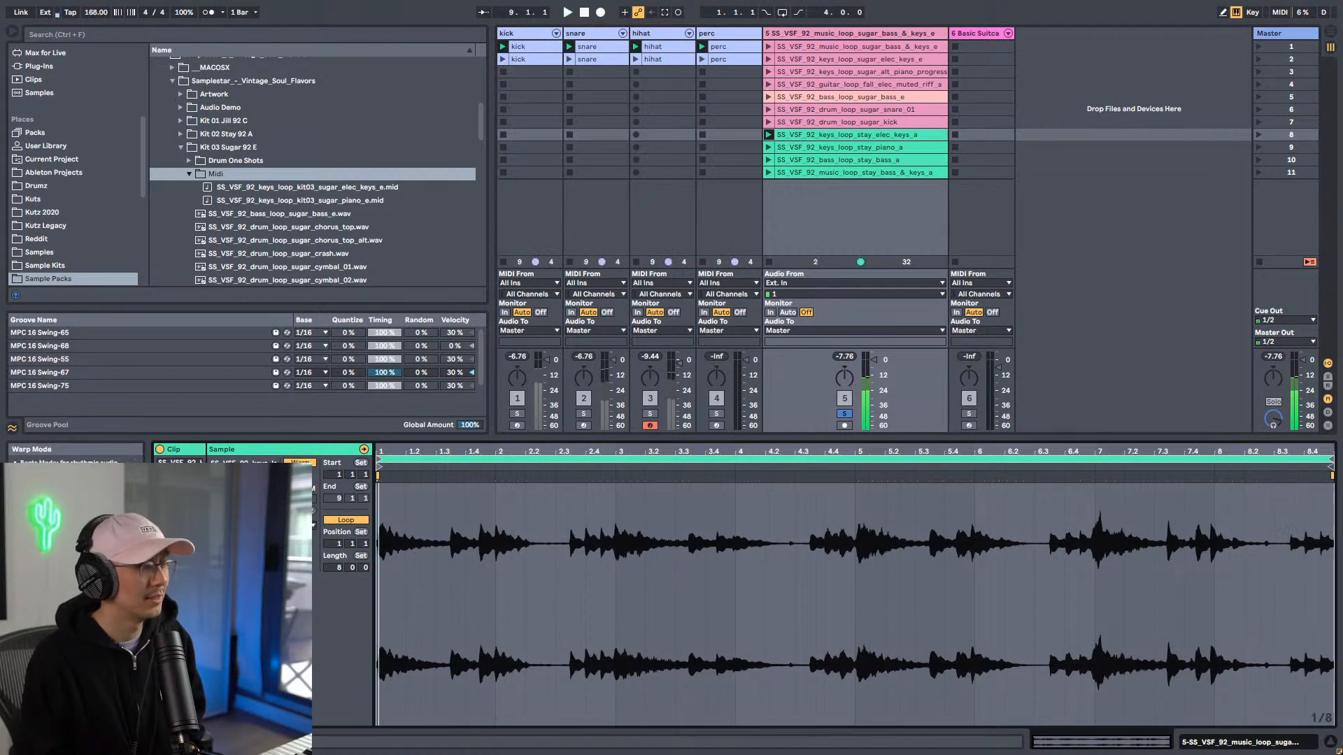
Step: Try the Complex Pro and Tones warp modes on the Stay electric keys clip, playing it back with each
{"action": "left_click", "coordinate": [313, 524]}
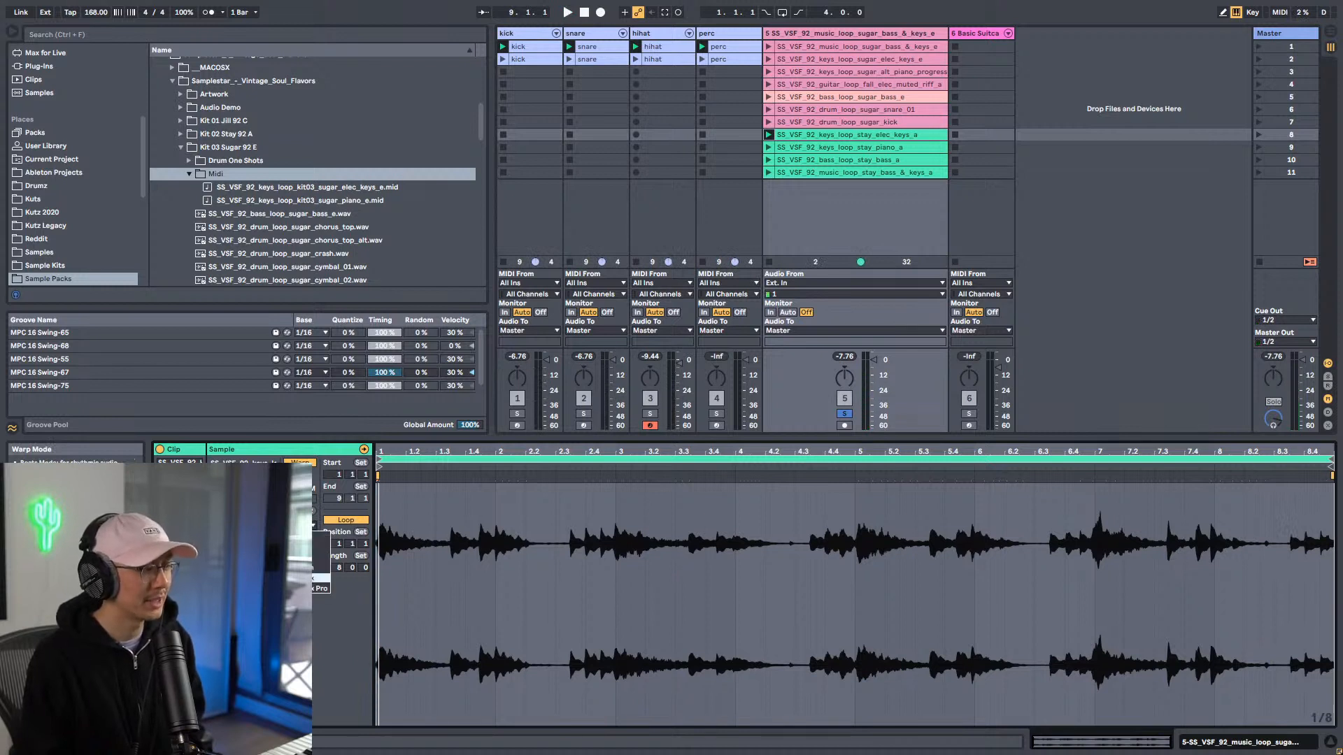
{"action": "left_click", "coordinate": [315, 590]}
{"action": "key", "text": "space"}
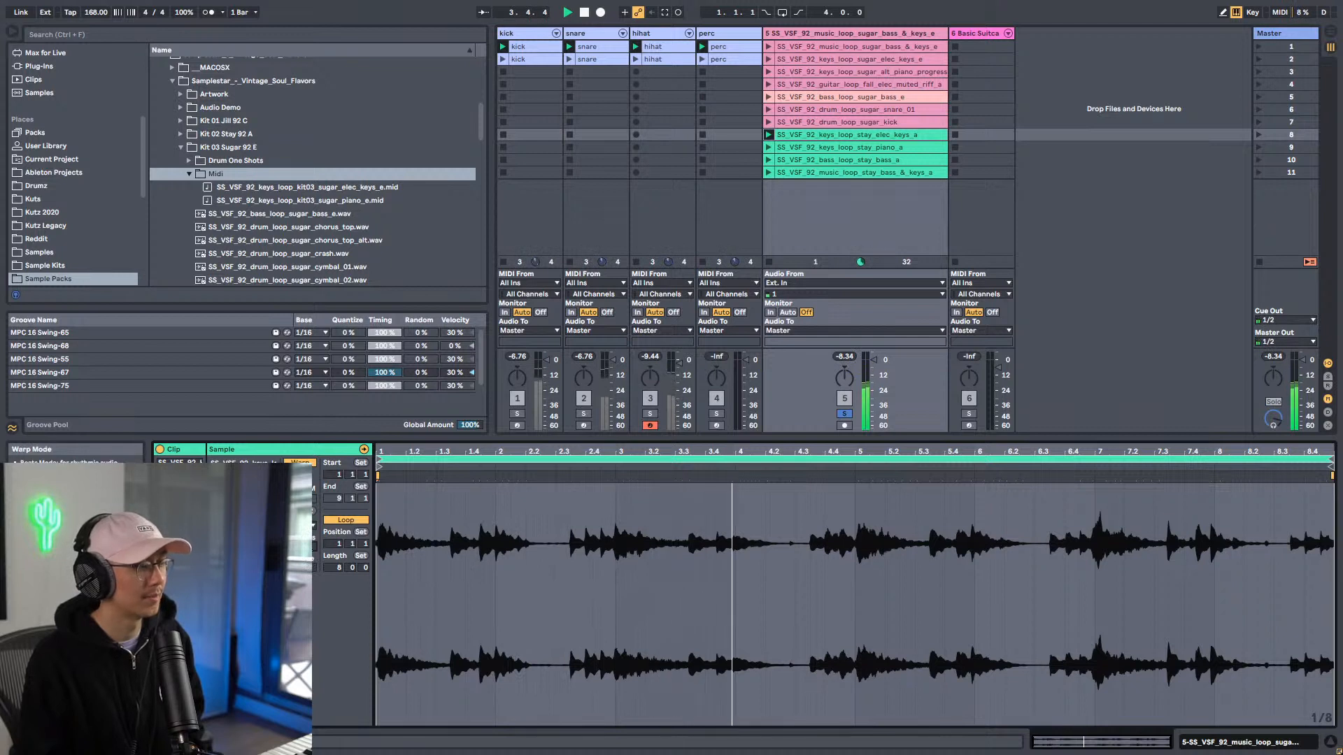
{"action": "key", "text": "space"}
{"action": "left_click", "coordinate": [300, 526]}
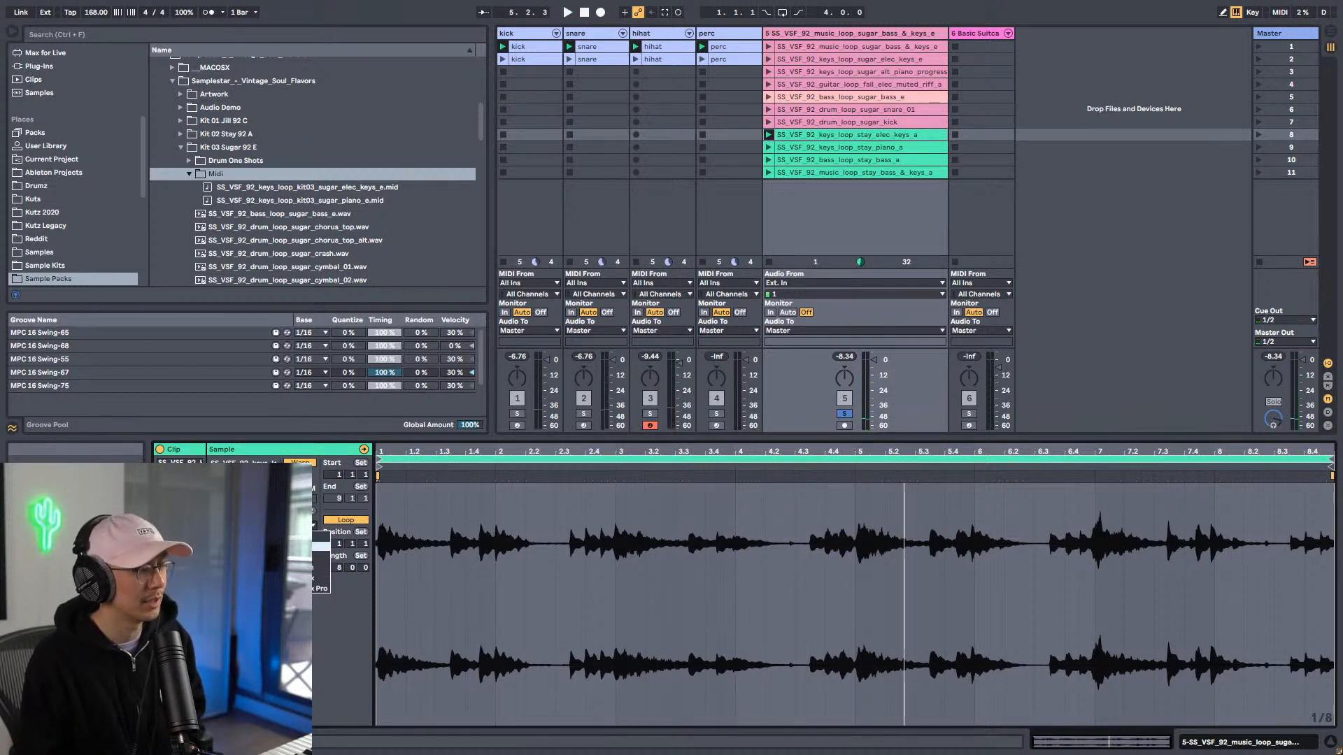
{"action": "left_click", "coordinate": [300, 546]}
{"action": "key", "text": "space"}
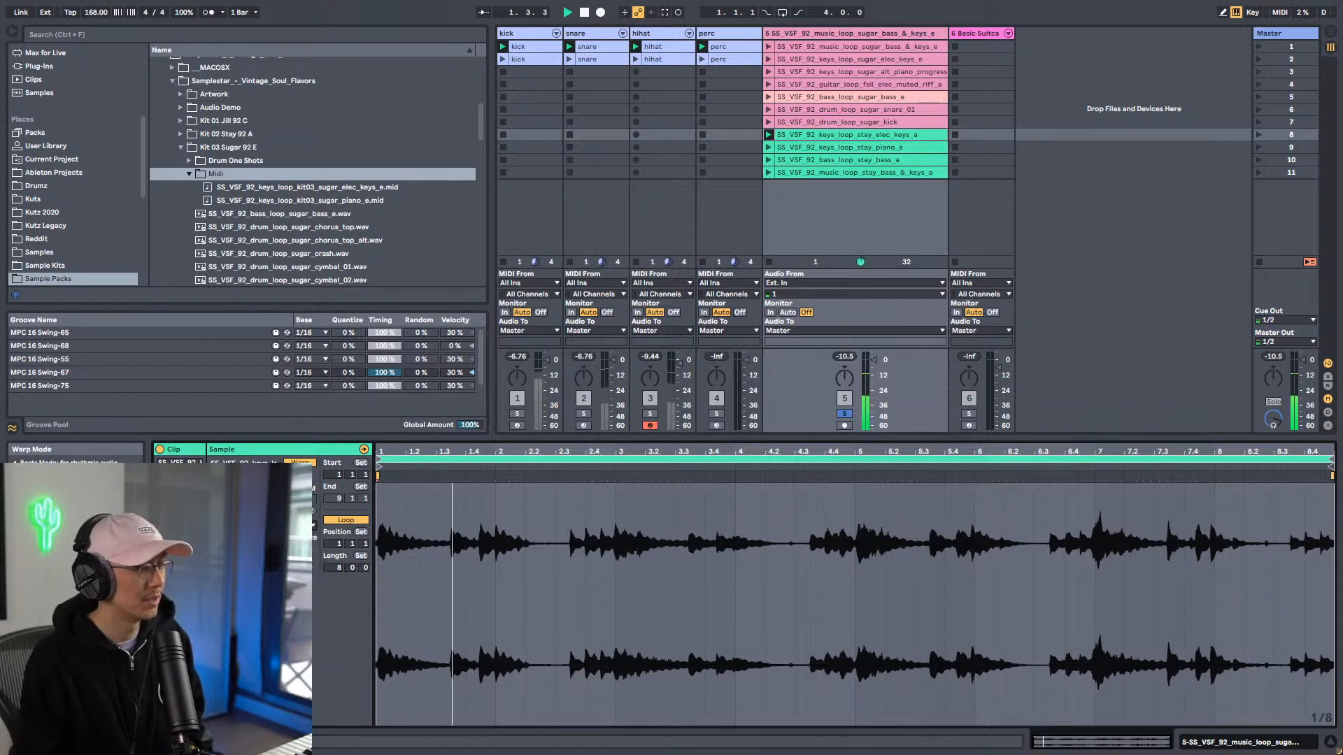
Step: Set the Stay electric keys clip's warp mode to Re-Pitch and listen to it
{"action": "left_click", "coordinate": [311, 525]}
{"action": "left_click", "coordinate": [316, 568]}
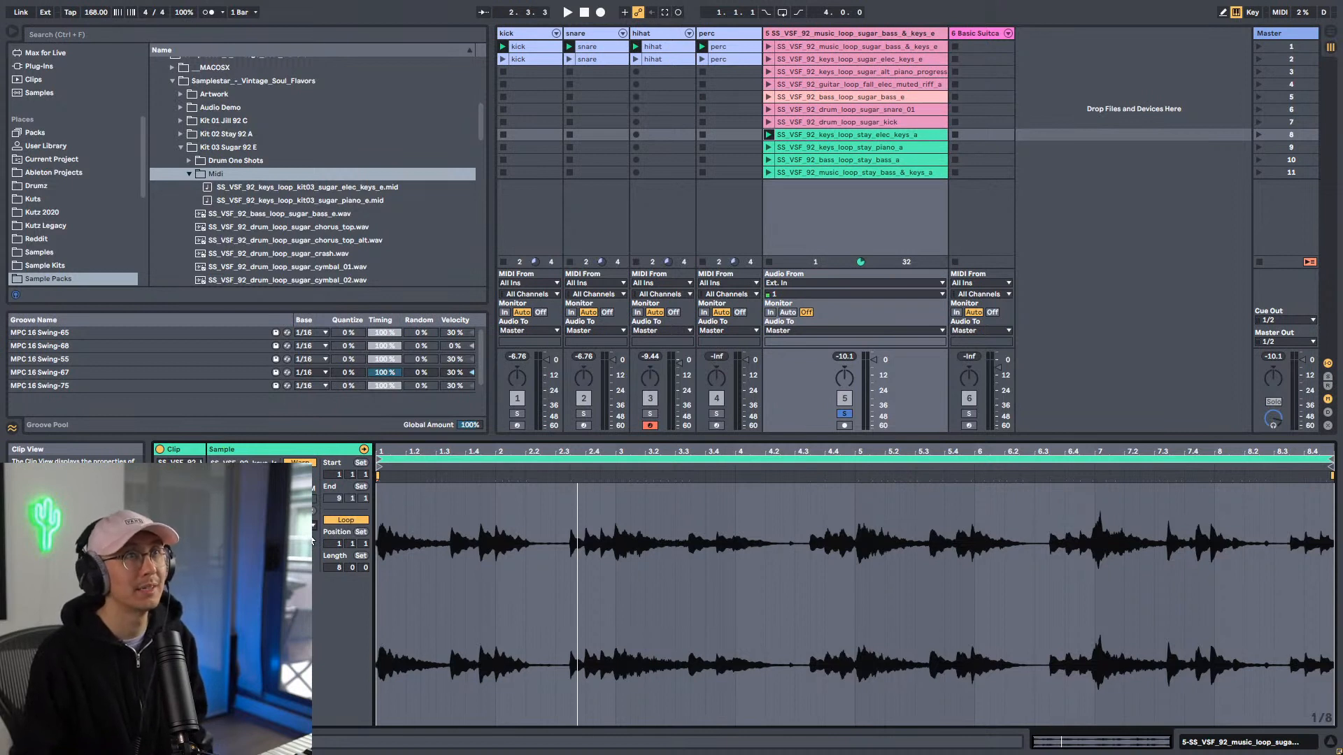
{"action": "key", "text": "space"}
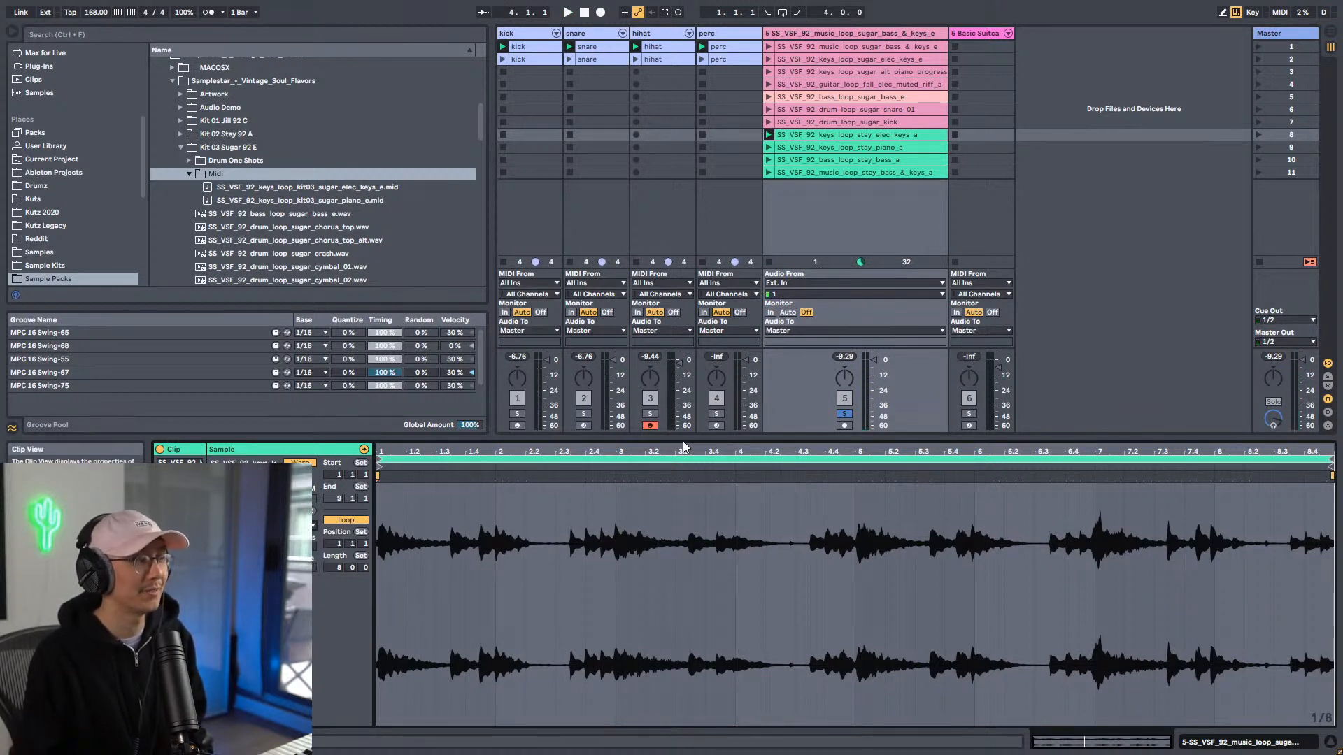
Step: Add SS_VSF_92_keys_loop_kit03_sugar_elec_keys_e.mid to a new MIDI track, and move its clip to the first slot of track 6
{"action": "left_click_drag", "start_coordinate": [682, 438], "coordinate": [686, 536]}
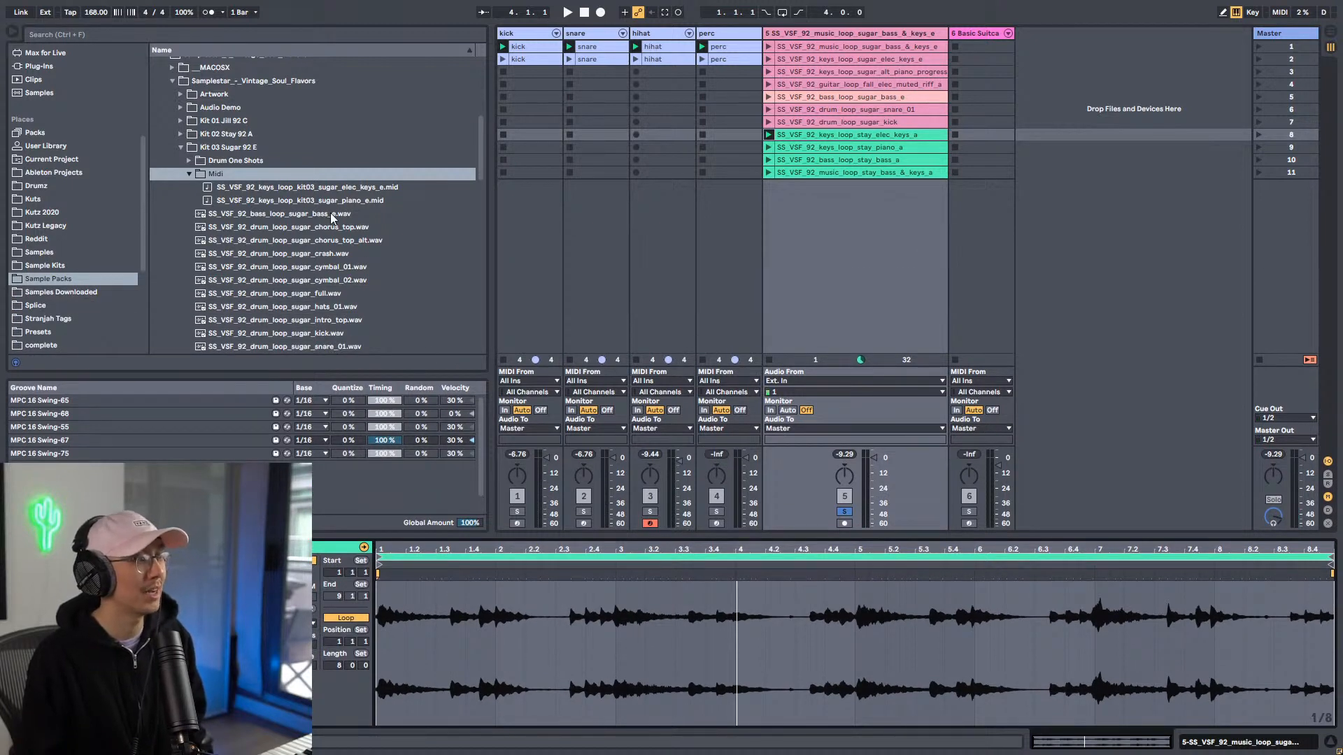
{"action": "left_click", "coordinate": [378, 192]}
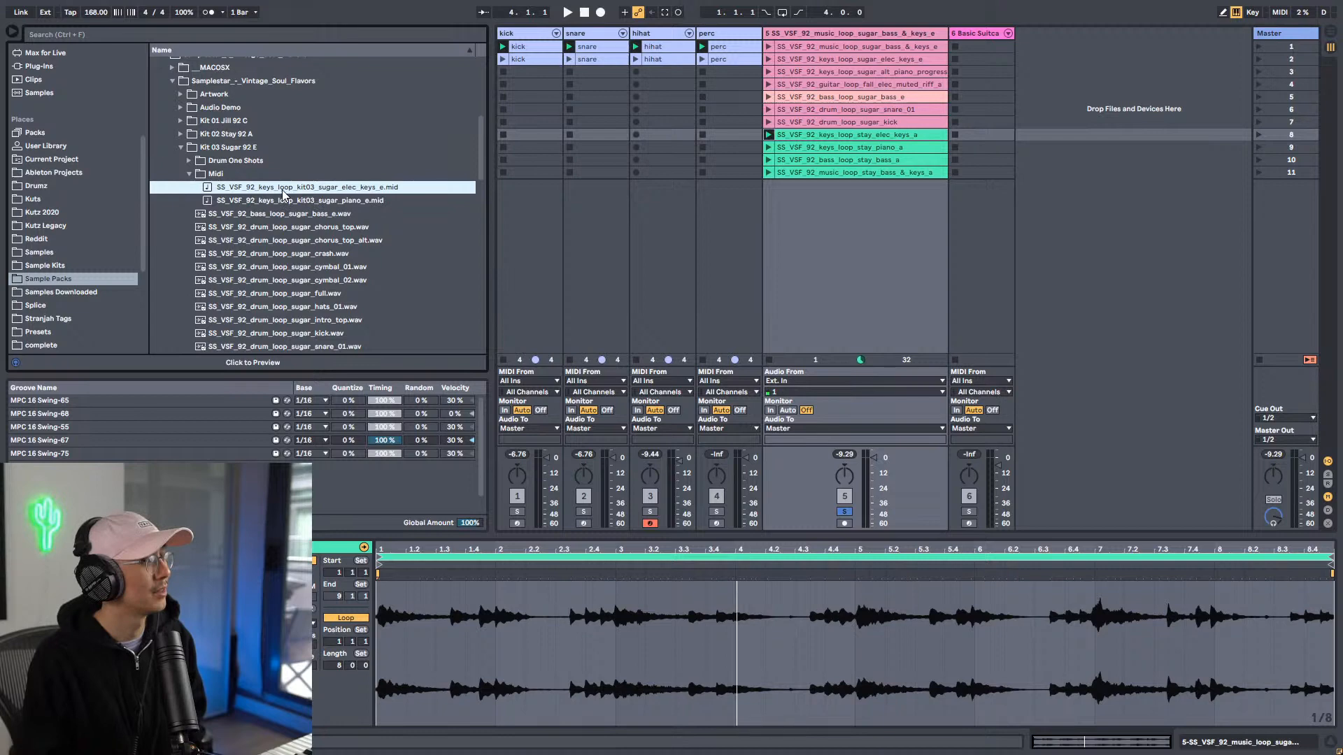
{"action": "left_click_drag", "start_coordinate": [365, 194], "coordinate": [1060, 50]}
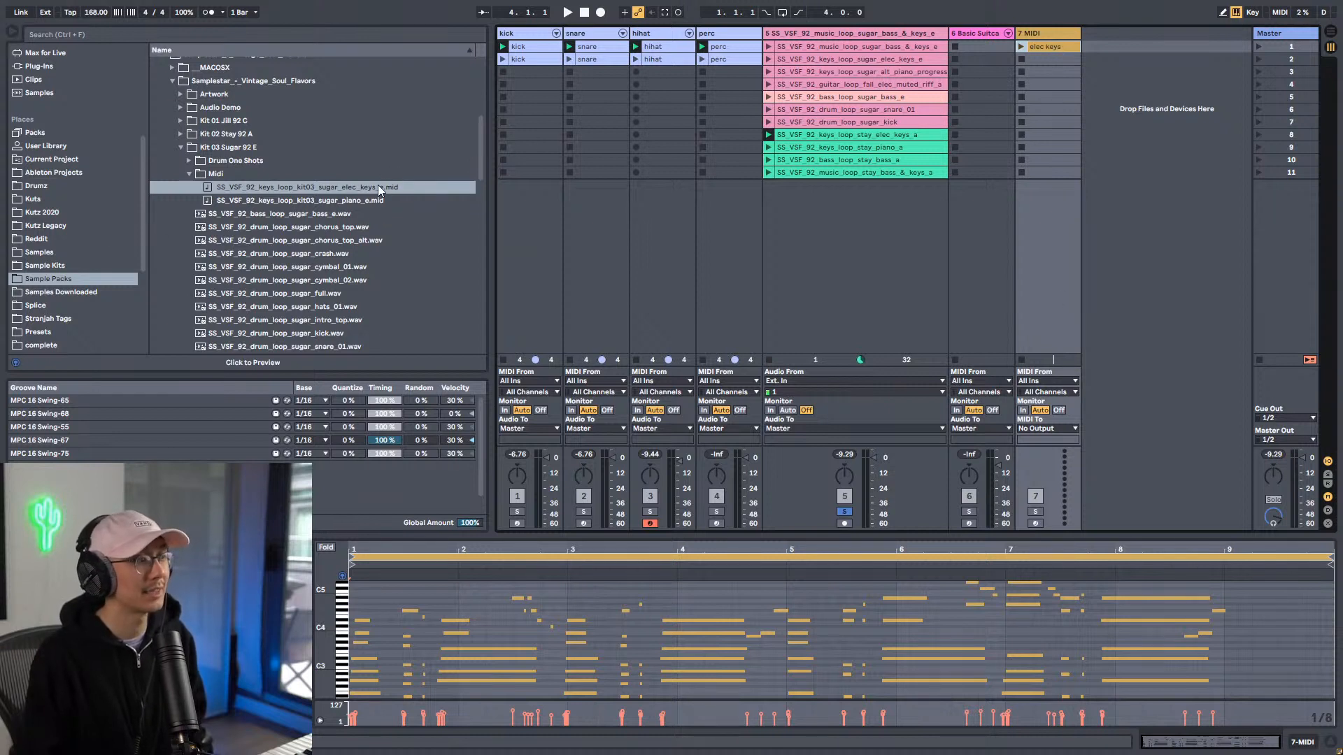
{"action": "left_click", "coordinate": [974, 35]}
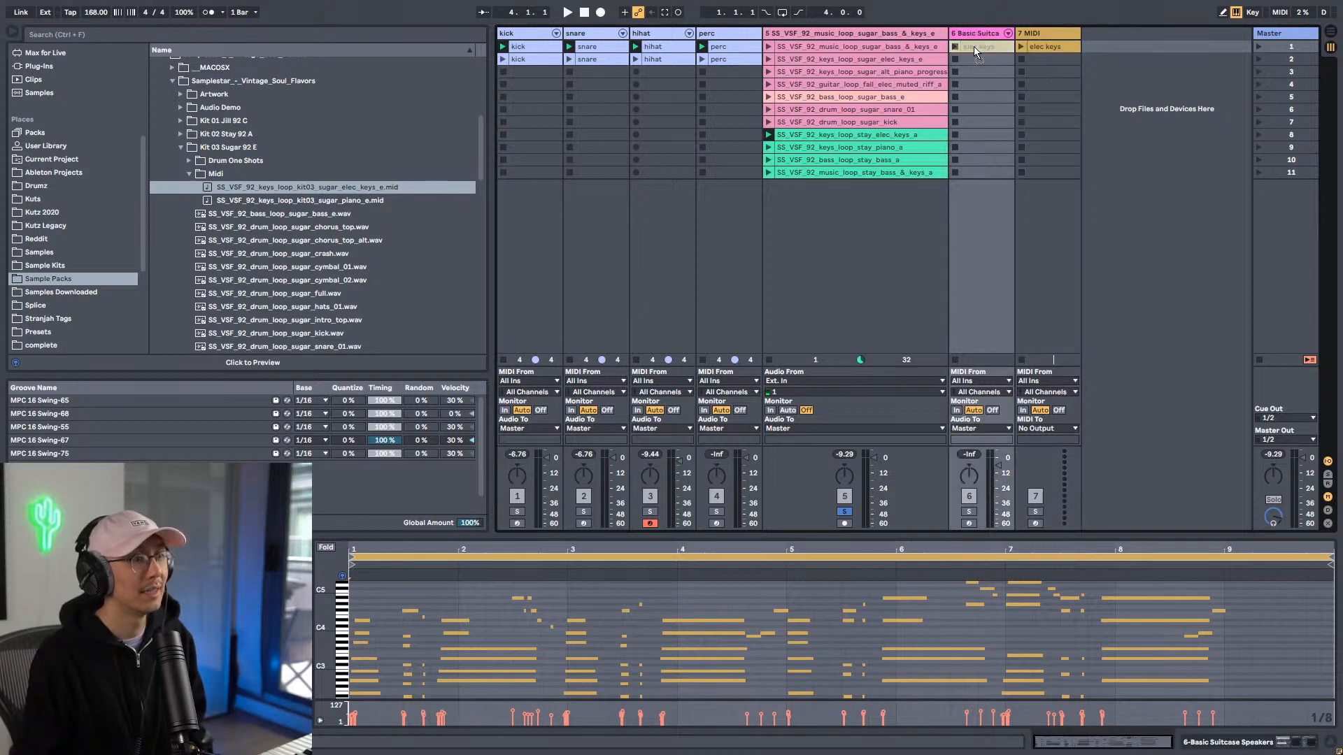
{"action": "left_click_drag", "start_coordinate": [973, 47], "coordinate": [975, 46]}
Step: Show the Basic Suitcase Speakers track's devices, turn off solo on track 5, and arm track 6
{"action": "key", "text": "shift+Tab"}
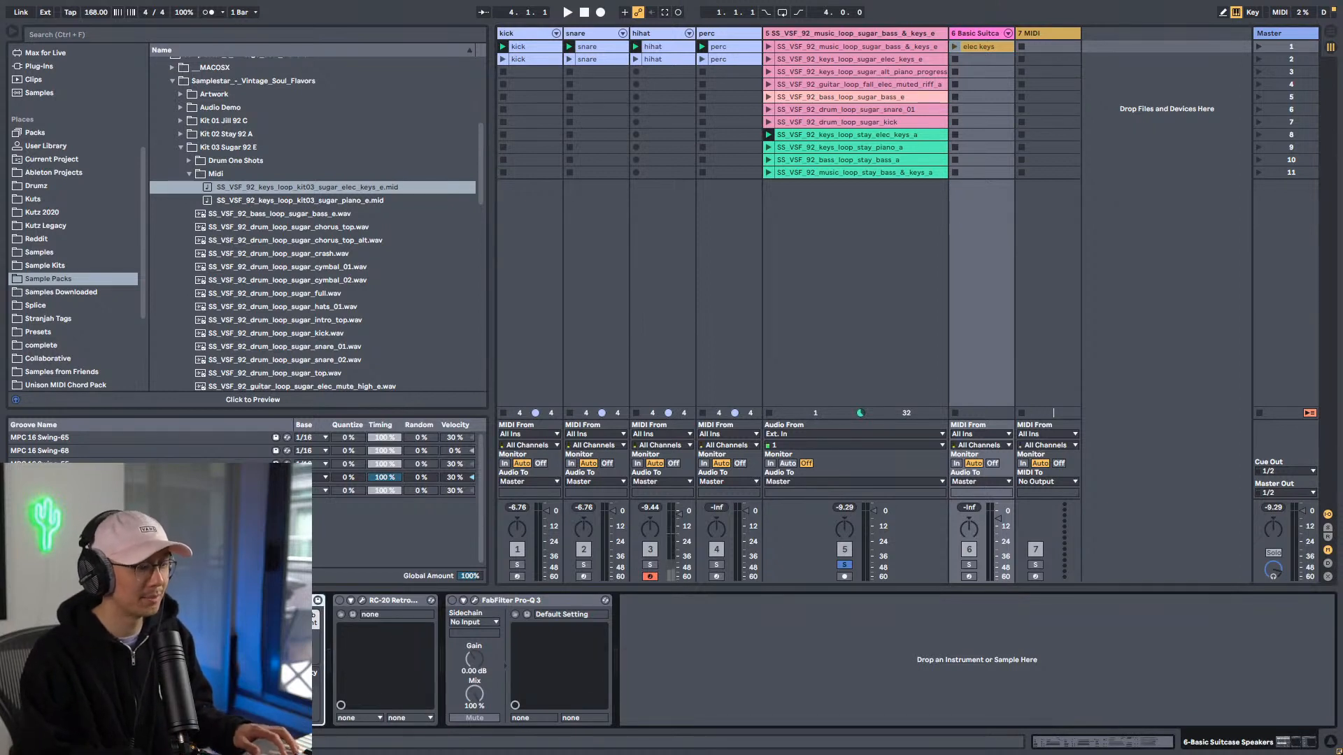
{"action": "left_click", "coordinate": [844, 565]}
{"action": "left_click", "coordinate": [968, 576]}
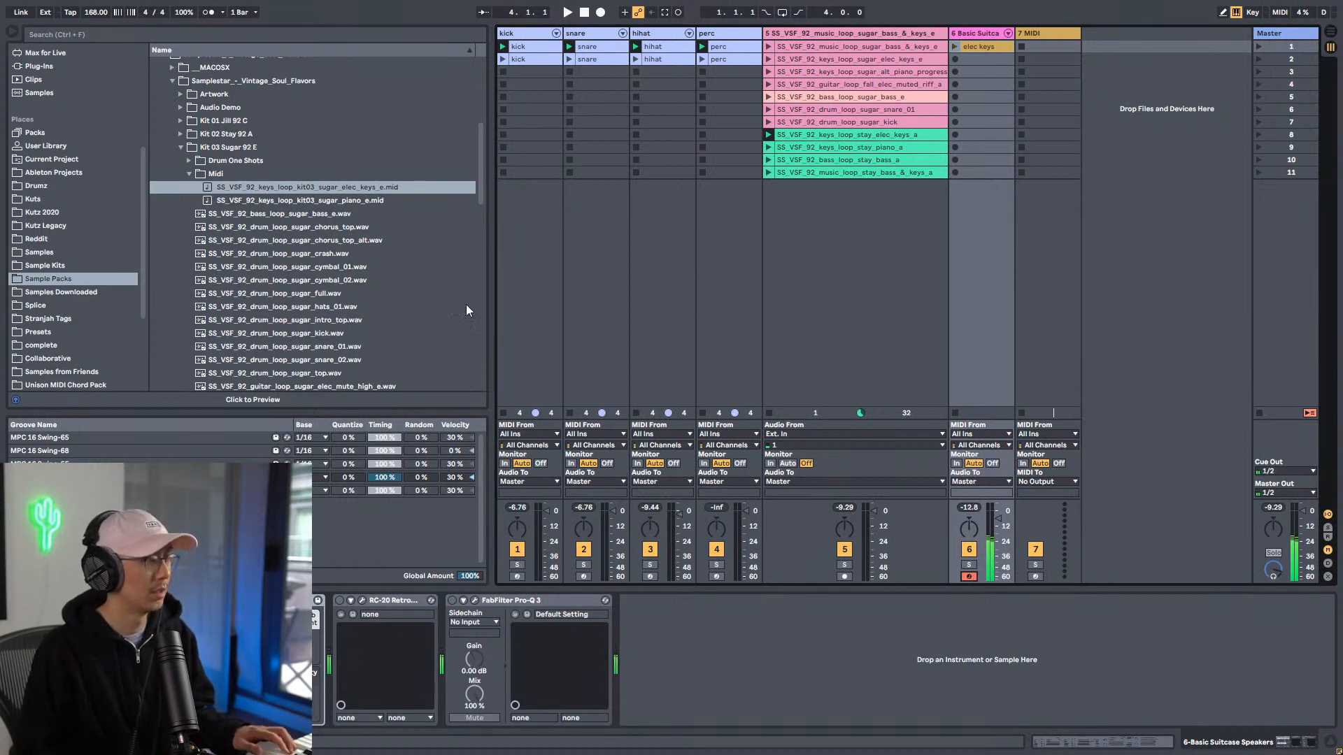
Step: Browse the installed packs to the Suitcase Piano presets within the Sounds folder of Electric Keyboards
{"action": "left_click", "coordinate": [37, 132]}
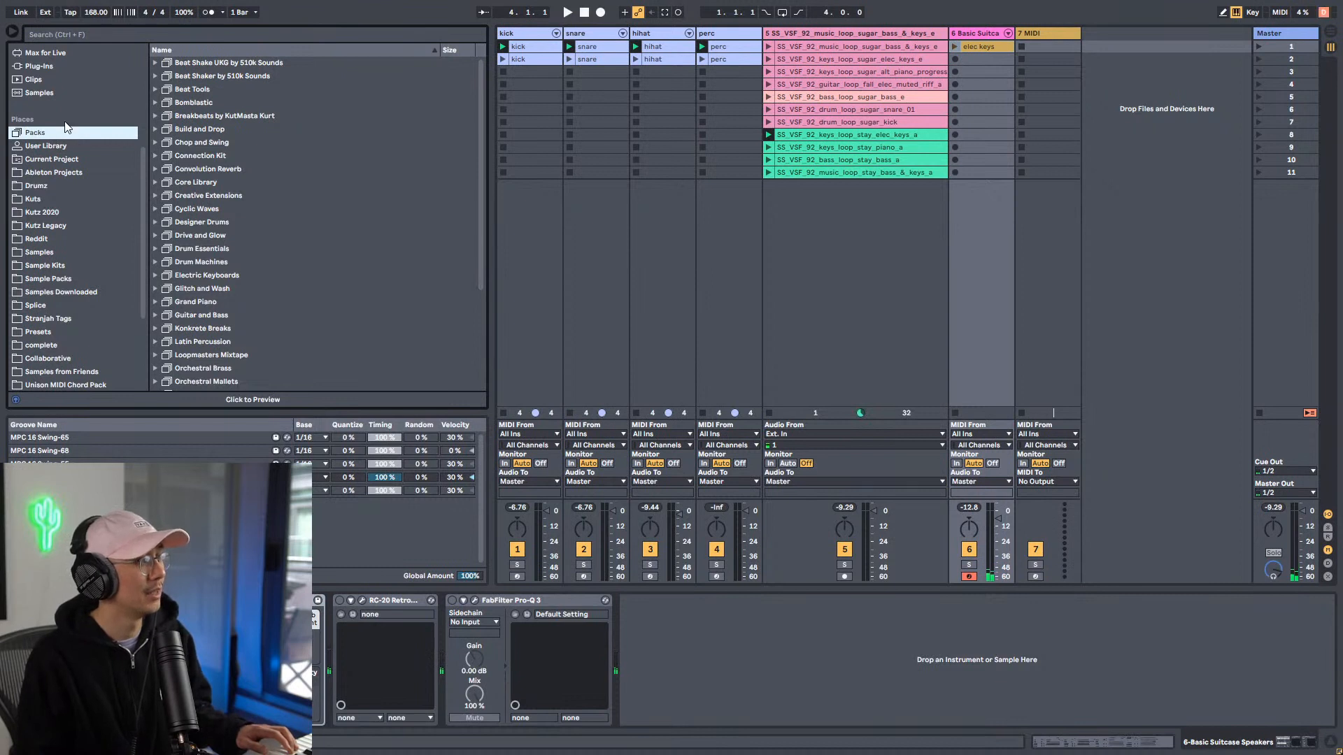
{"action": "scroll", "coordinate": [267, 304], "scroll_direction": "down", "scroll_amount": 5}
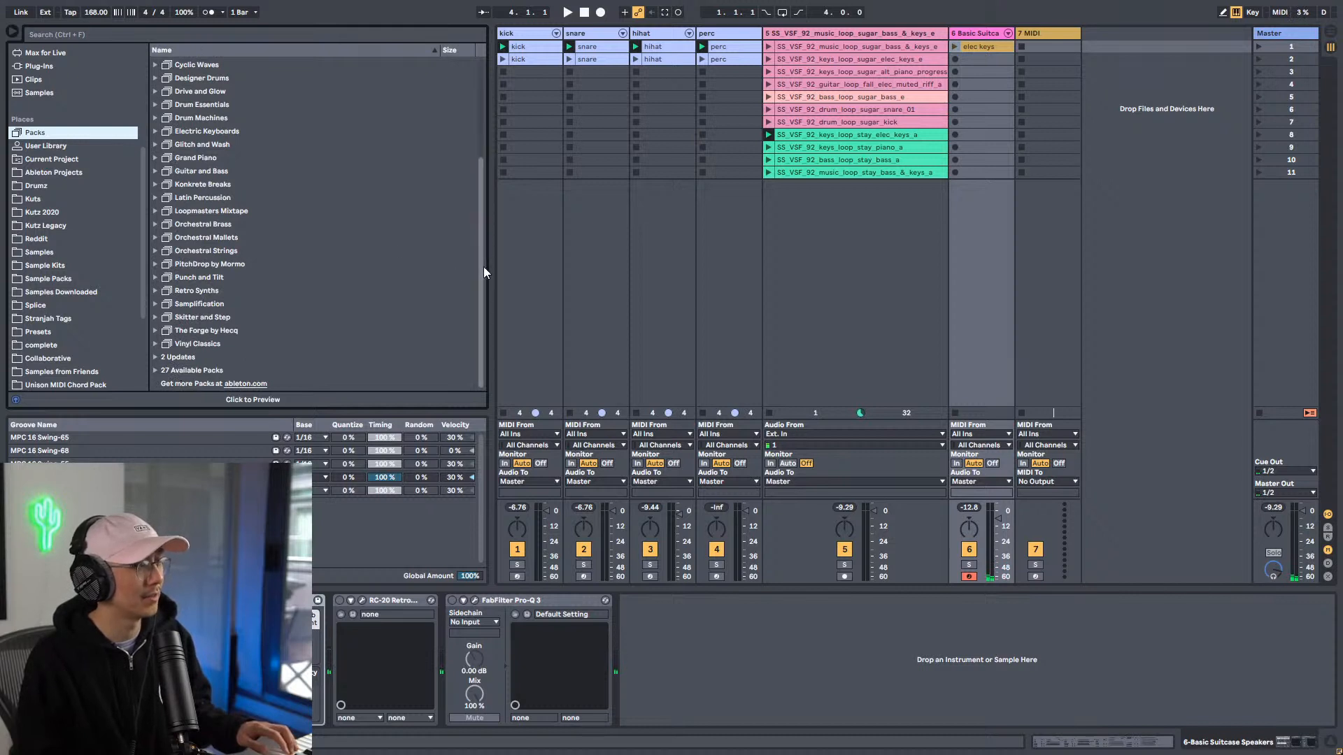
{"action": "left_click_drag", "start_coordinate": [484, 266], "coordinate": [477, 131]}
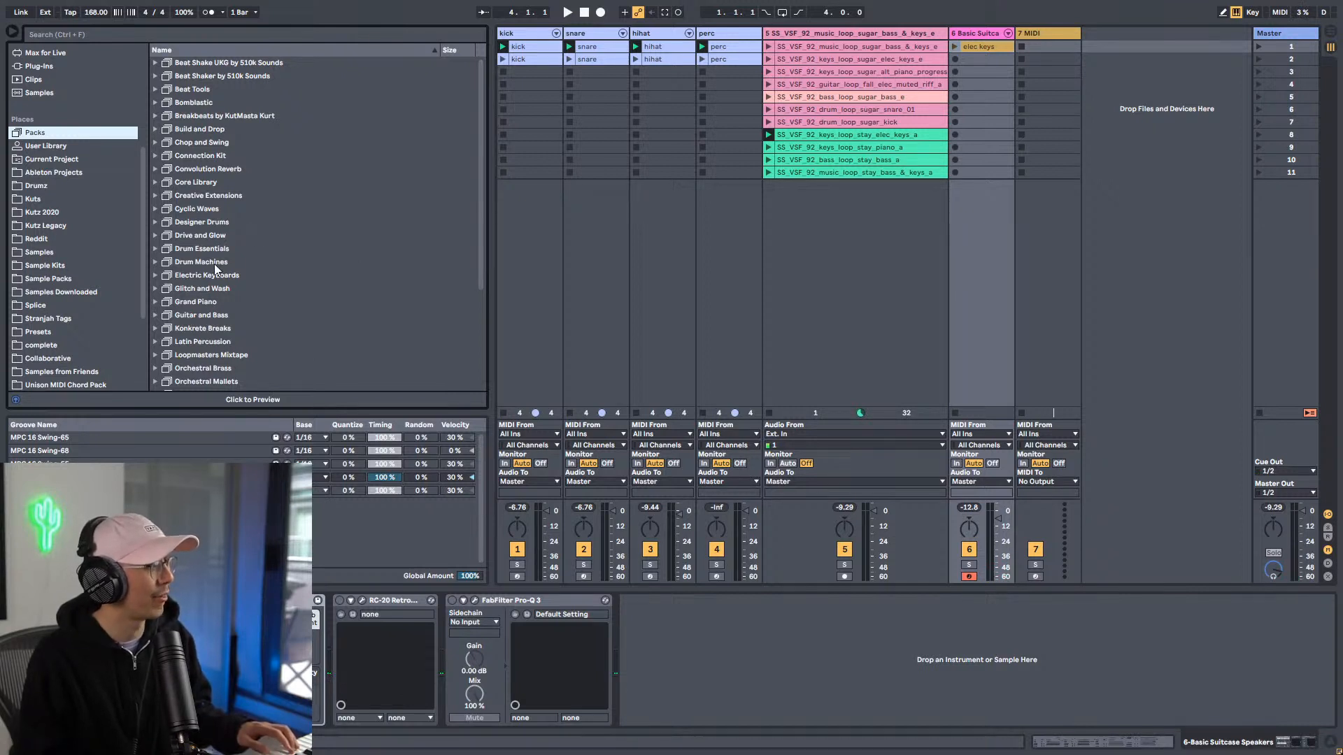
{"action": "left_click", "coordinate": [207, 275]}
{"action": "left_click", "coordinate": [155, 276]}
{"action": "left_click", "coordinate": [165, 302]}
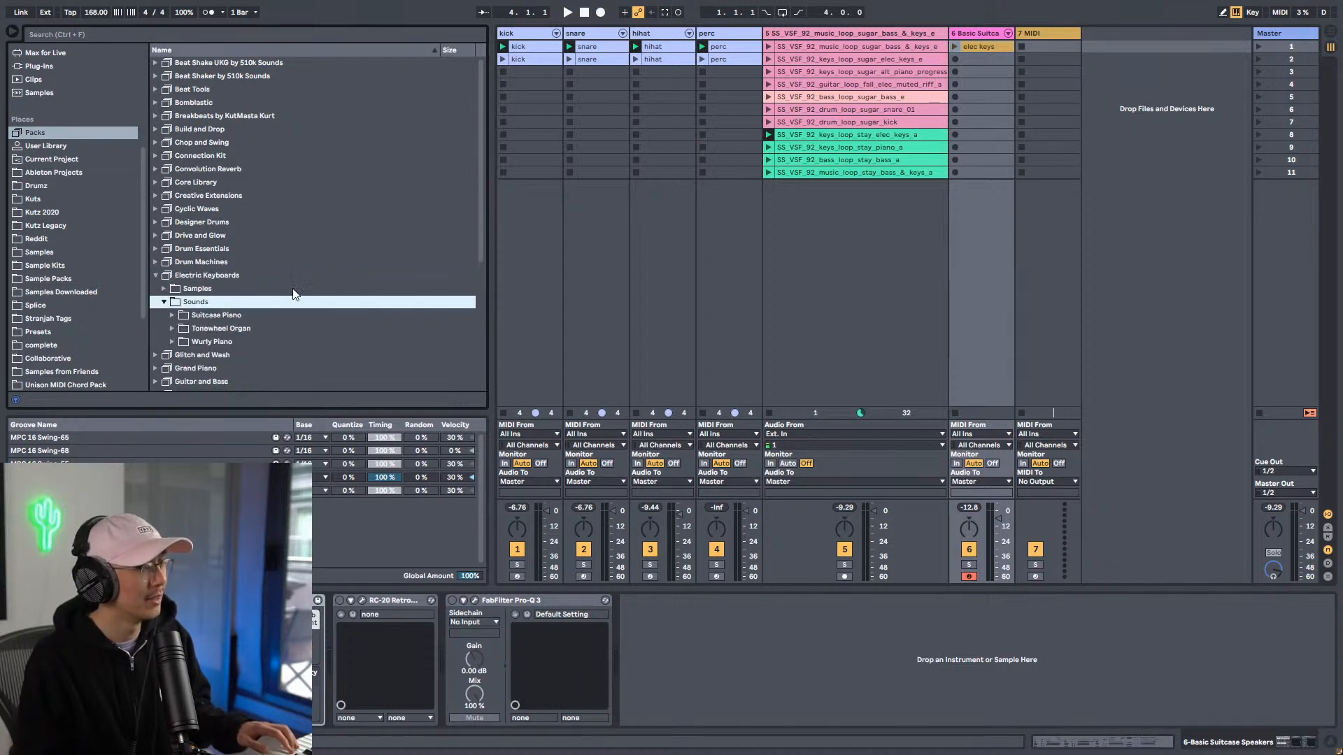
{"action": "scroll", "coordinate": [294, 294], "scroll_direction": "down", "scroll_amount": 1}
{"action": "left_click", "coordinate": [230, 287]}
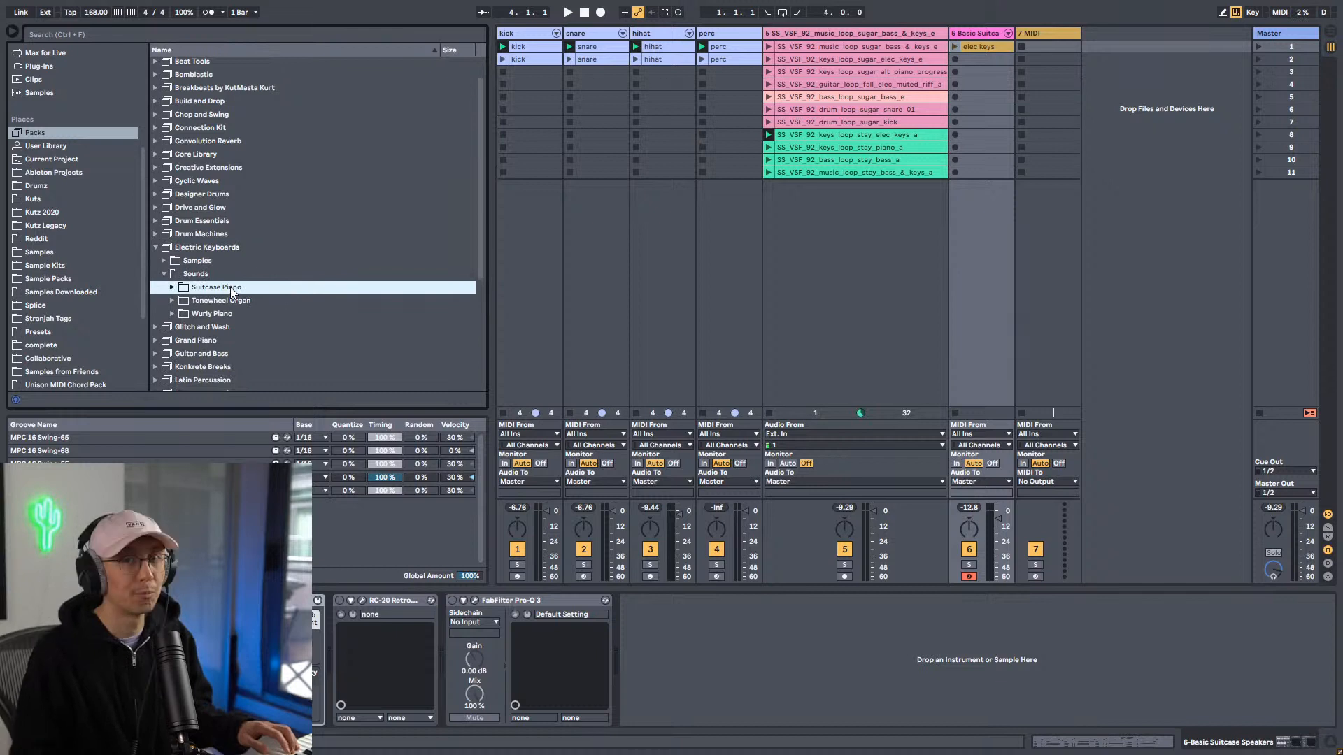
{"action": "left_click", "coordinate": [198, 315]}
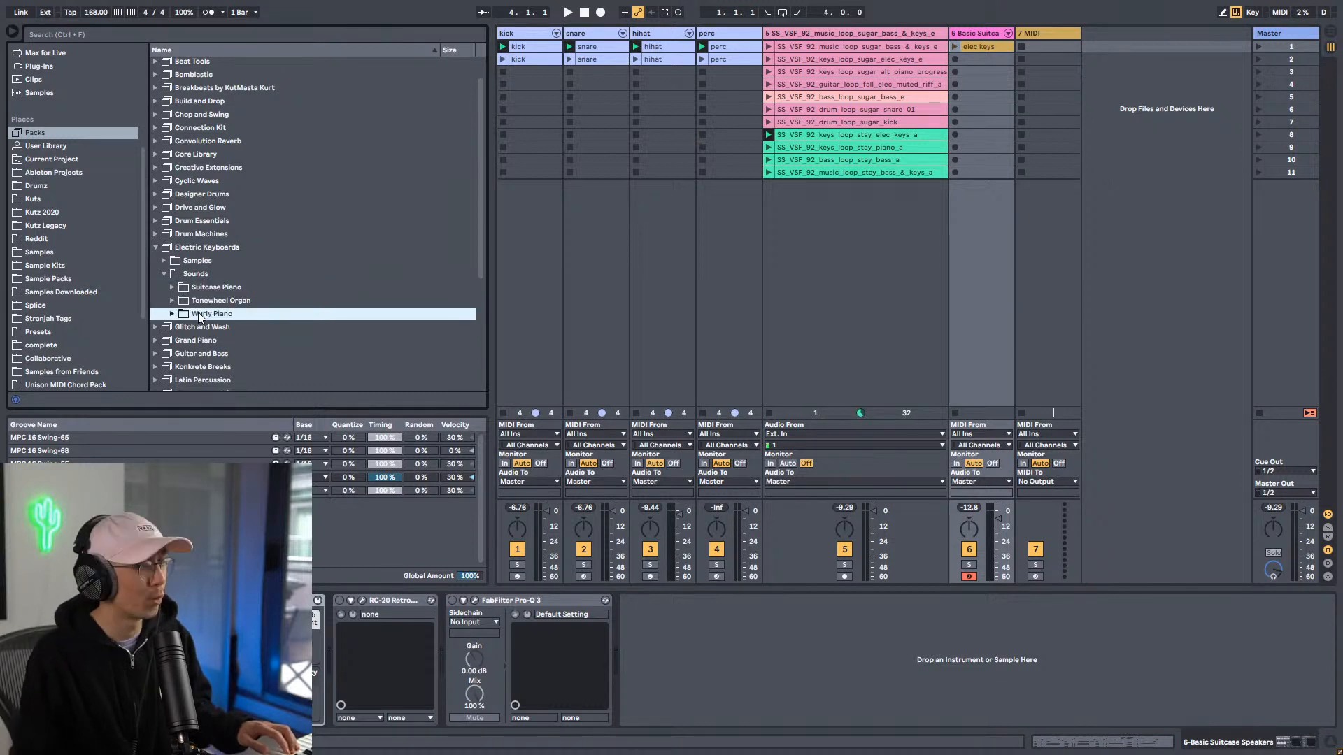
{"action": "left_click", "coordinate": [186, 296]}
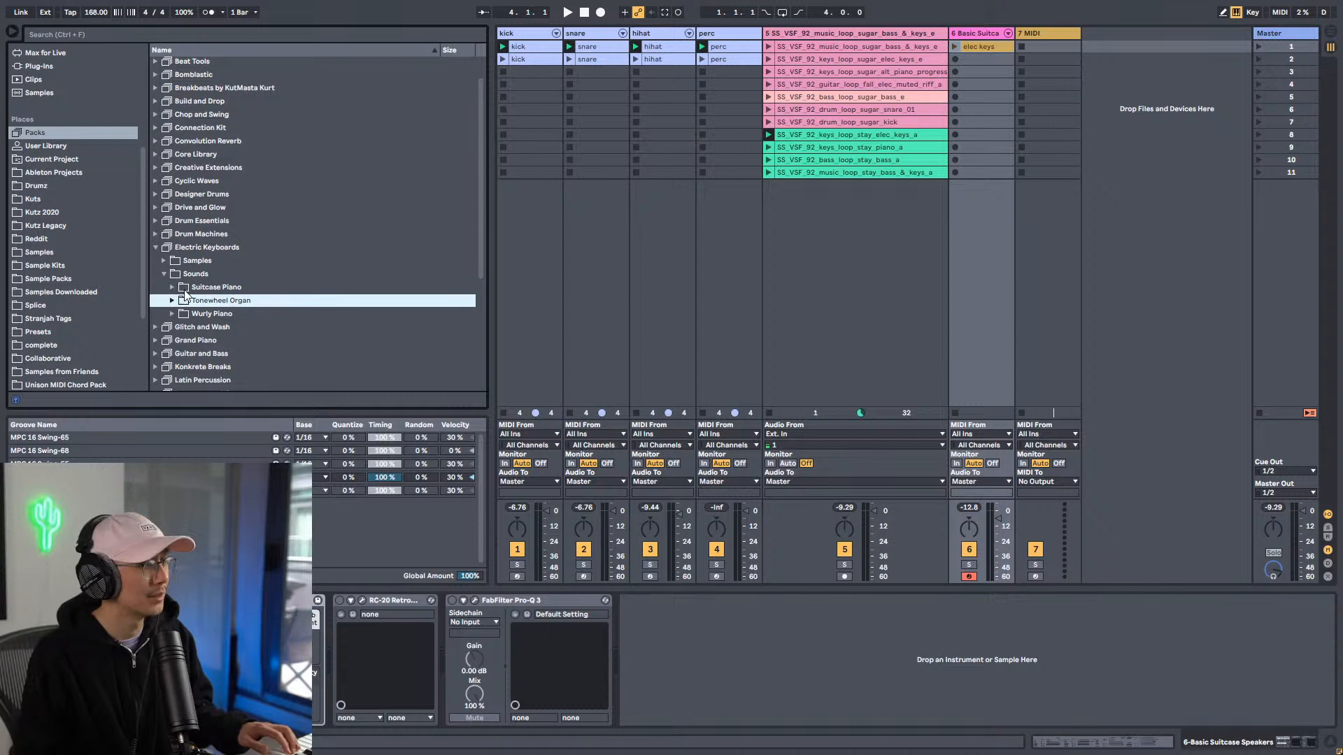
{"action": "double_click", "coordinate": [252, 288]}
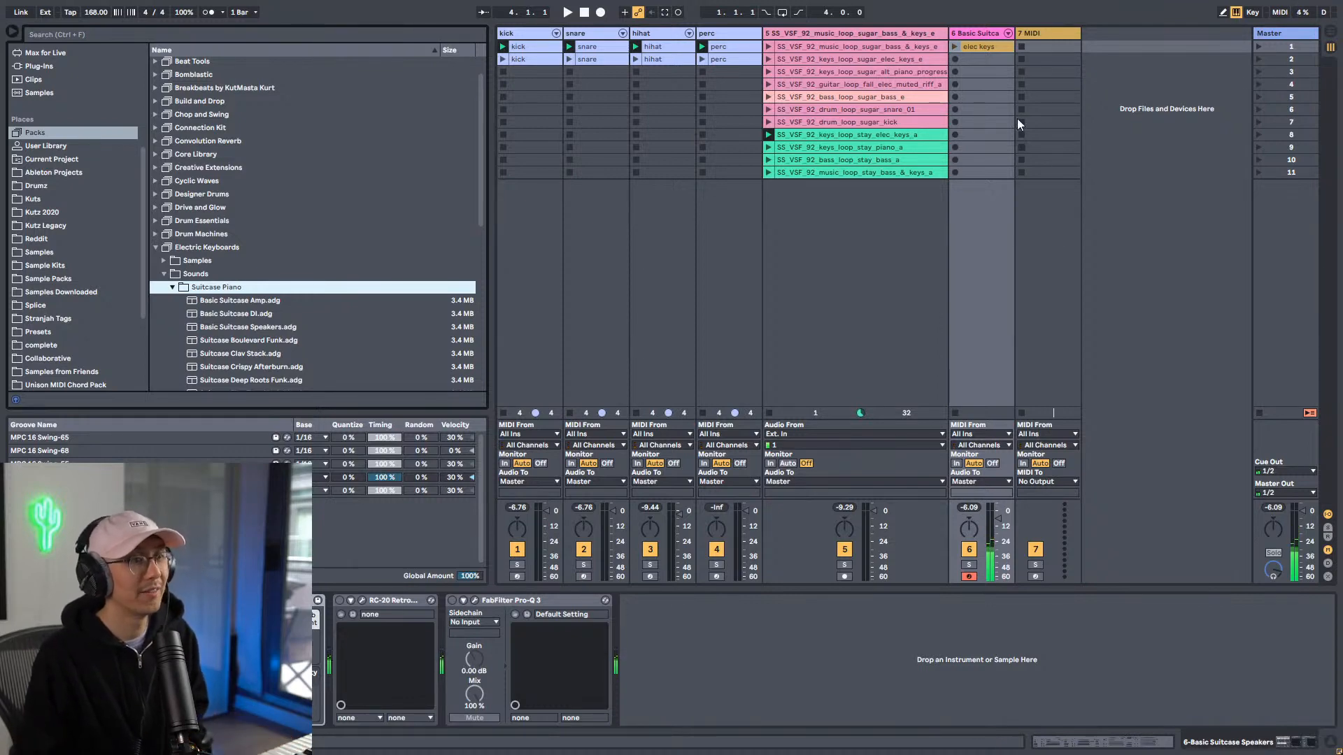
Step: Solo track 6, launch its elec keys clip, and shorten the clip's loop to 8 bars, ending at bar 9
{"action": "double_click", "coordinate": [999, 45]}
{"action": "left_click_drag", "start_coordinate": [878, 534], "coordinate": [885, 334]}
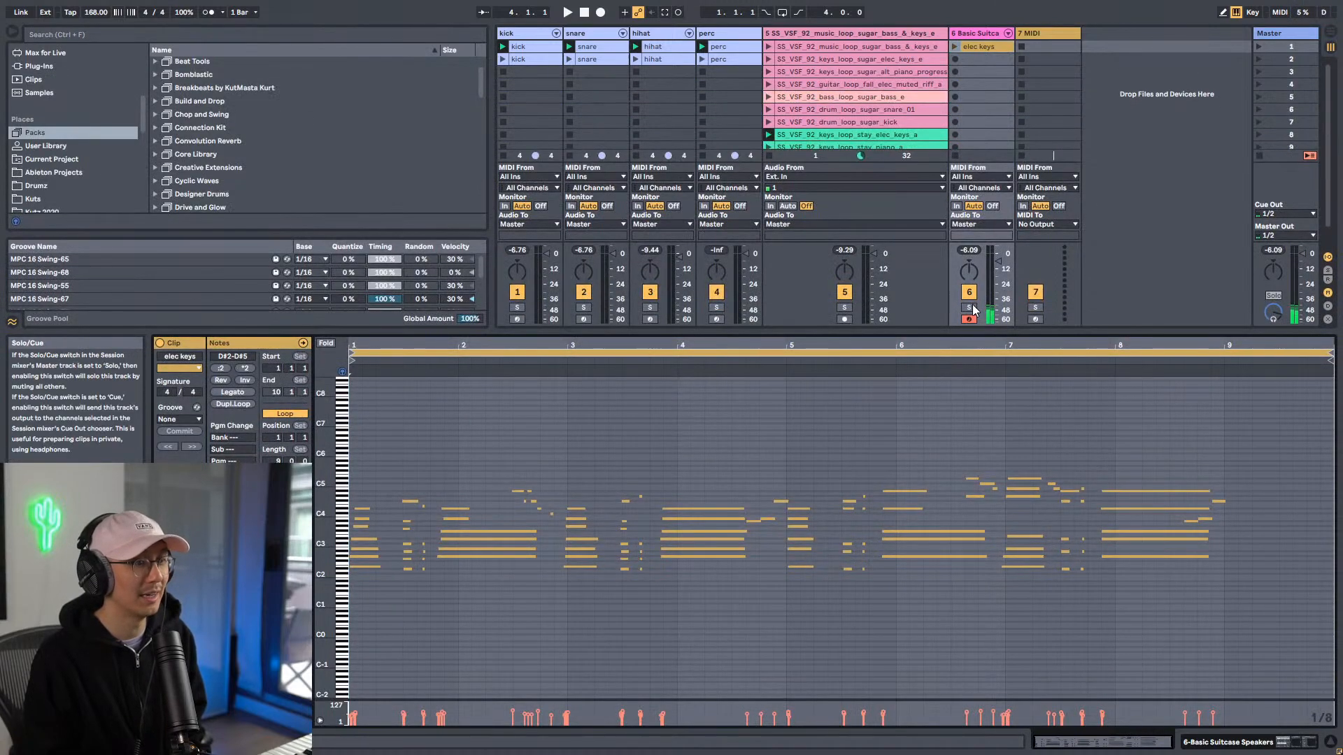
{"action": "left_click", "coordinate": [970, 308]}
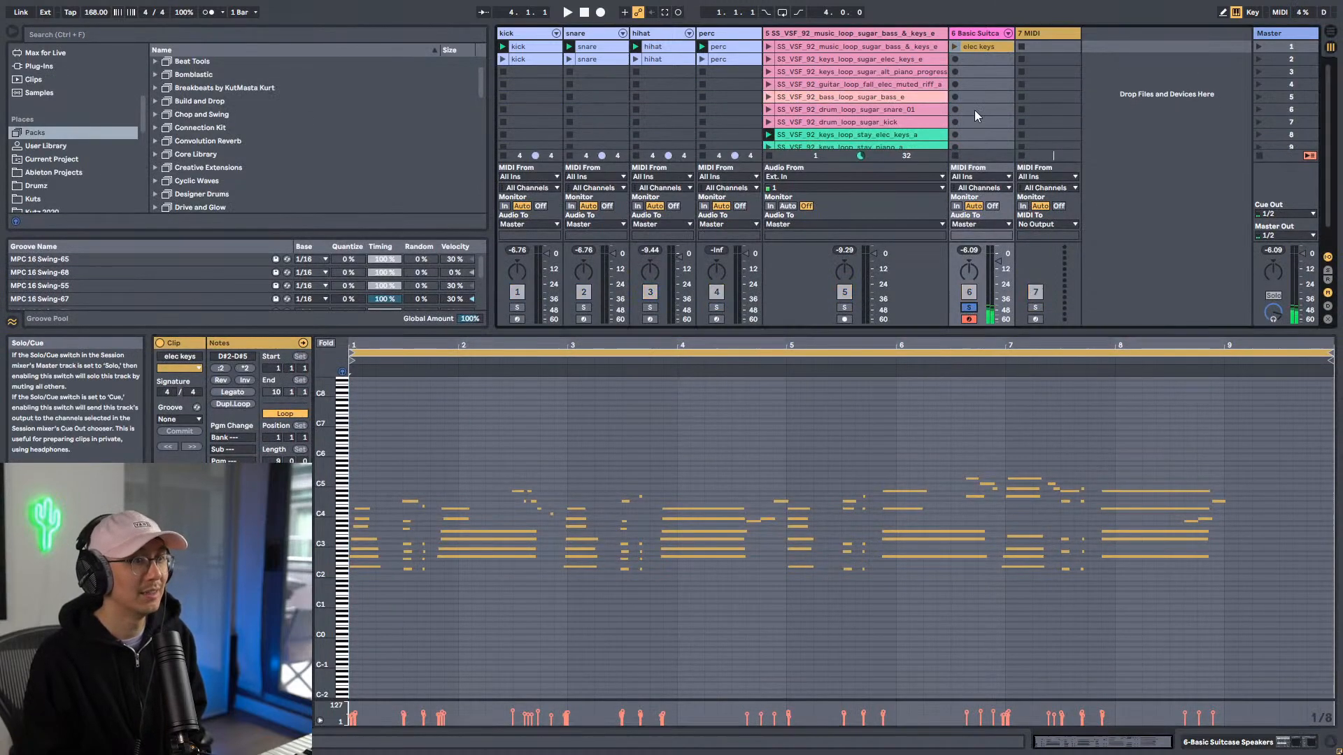
{"action": "left_click", "coordinate": [956, 46]}
{"action": "left_click_drag", "start_coordinate": [1330, 355], "coordinate": [1227, 356]}
{"action": "left_click", "coordinate": [900, 408]}
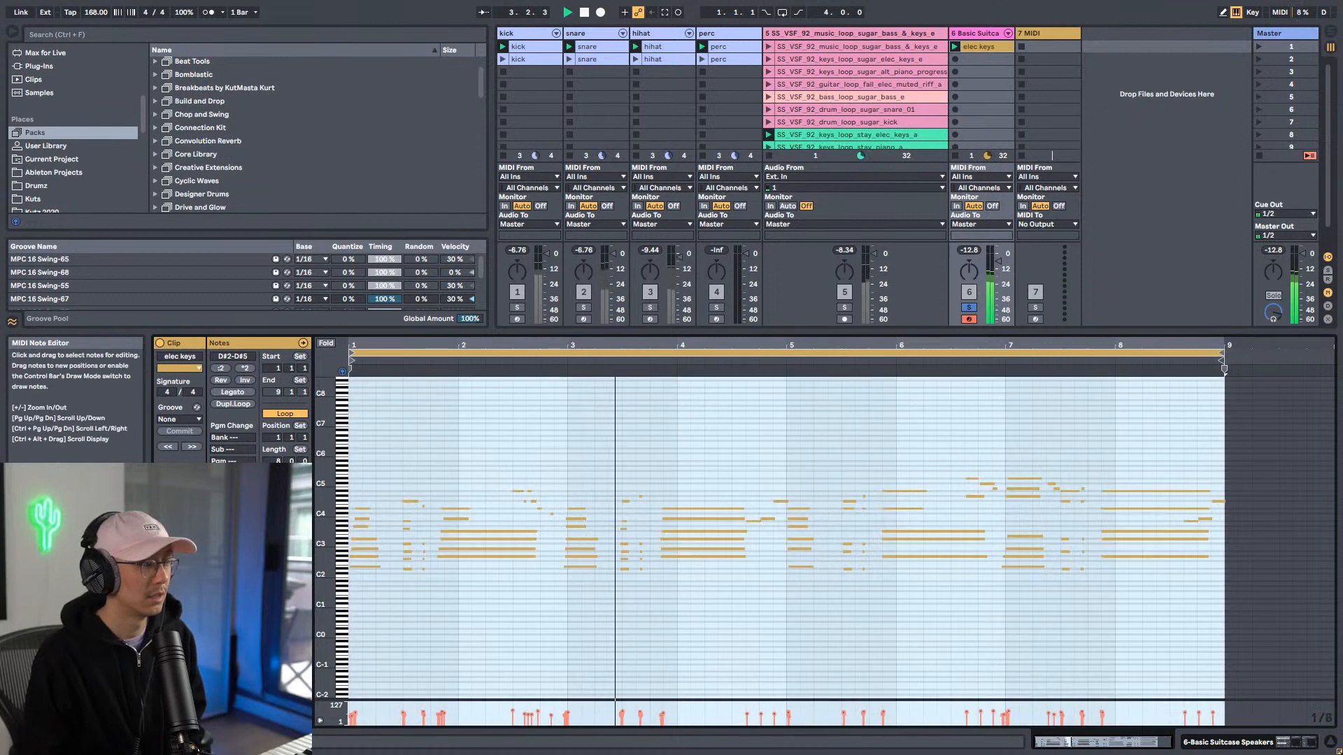
Step: Enlarge the elec keys clip's notes in the editor and lower the project tempo to 120 BPM
{"action": "left_click_drag", "start_coordinate": [323, 535], "coordinate": [349, 535]}
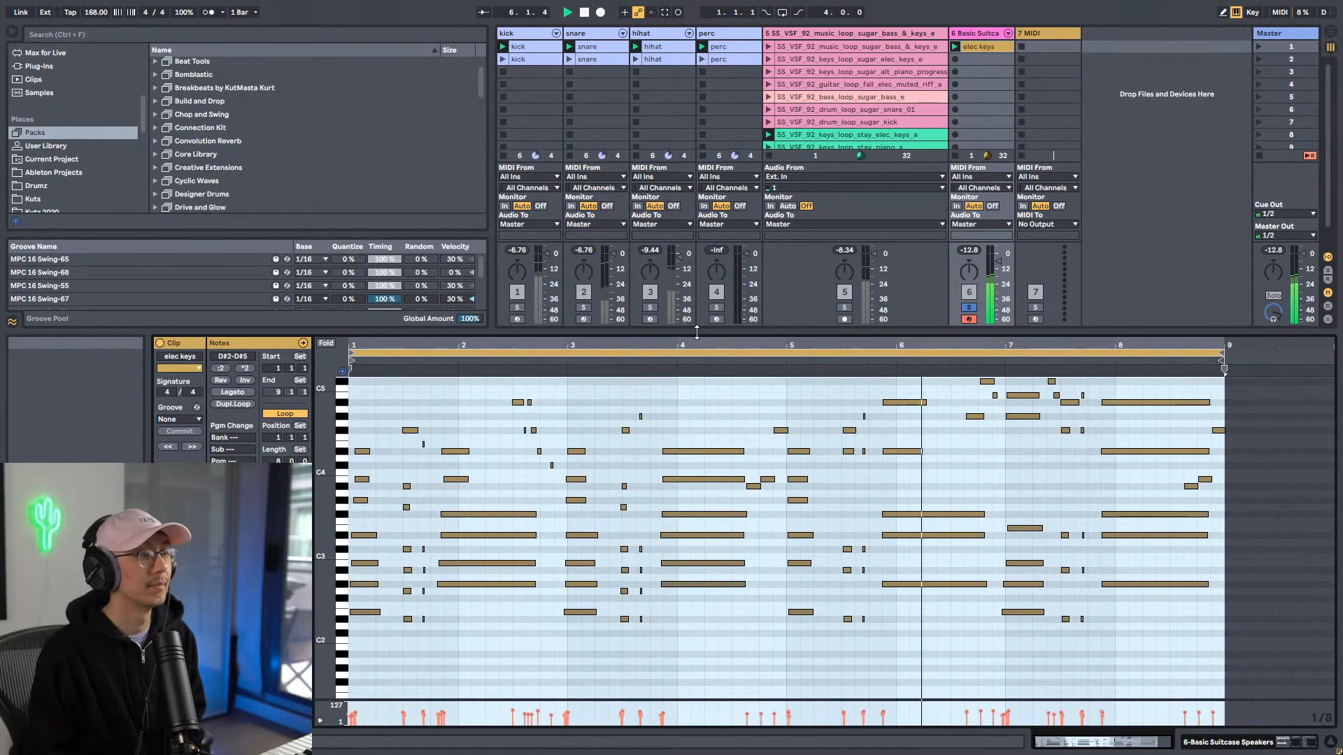
{"action": "left_click_drag", "start_coordinate": [682, 327], "coordinate": [683, 177]}
{"action": "scroll", "coordinate": [456, 497], "scroll_direction": "up", "scroll_amount": 3}
{"action": "left_click_drag", "start_coordinate": [324, 502], "coordinate": [328, 515]}
{"action": "left_click", "coordinate": [705, 259]}
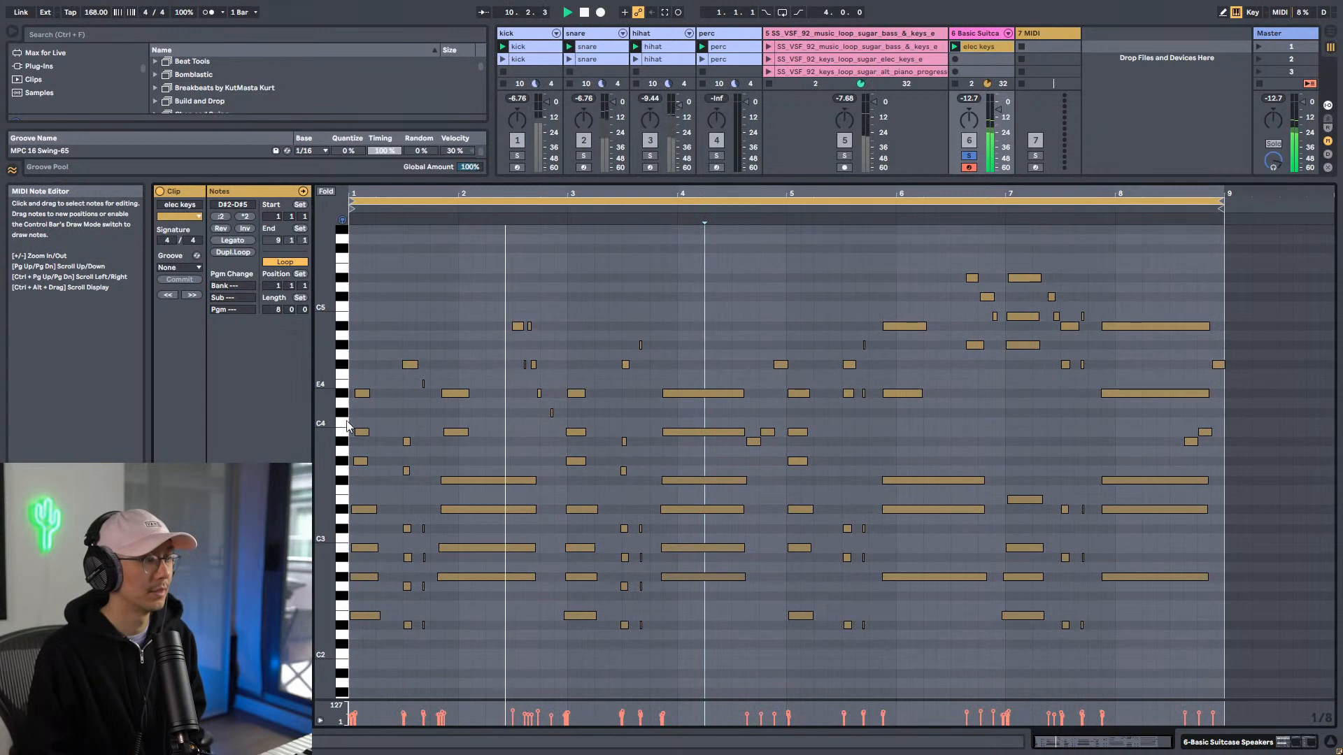
{"action": "left_click_drag", "start_coordinate": [327, 459], "coordinate": [320, 458]}
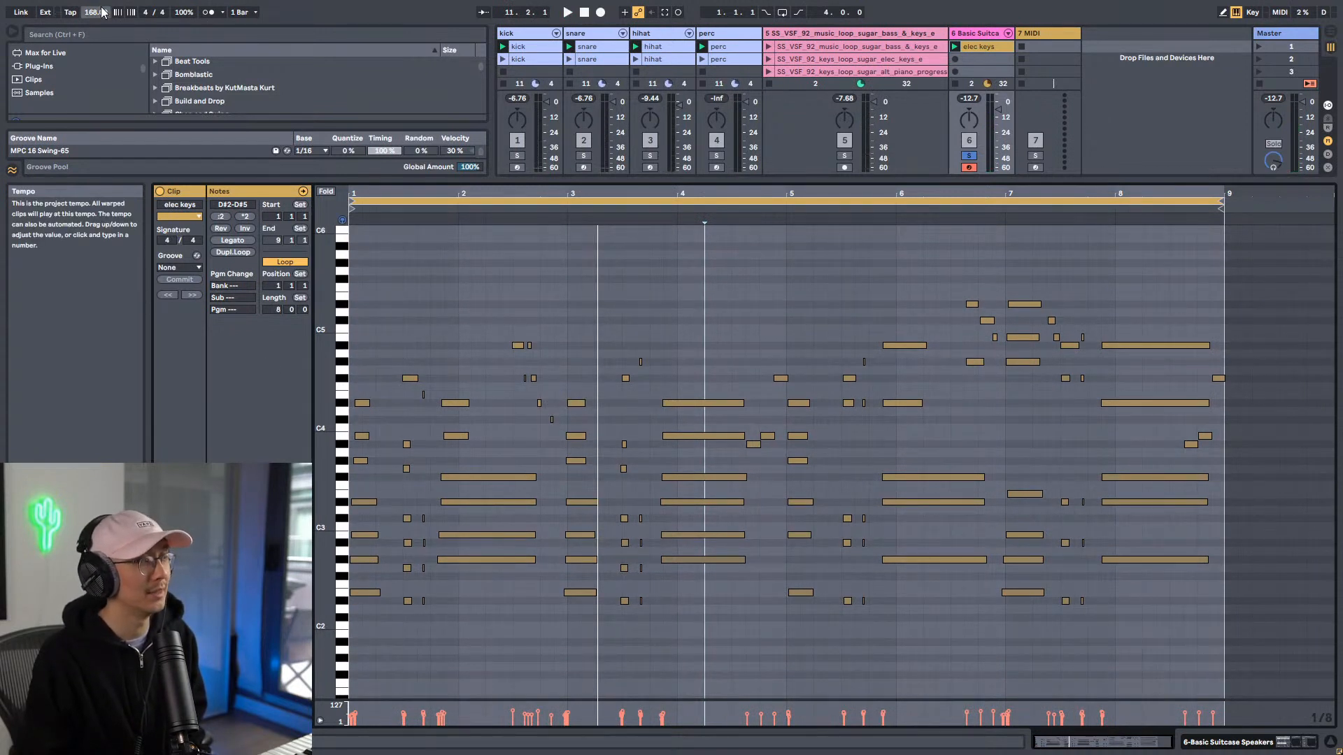
{"action": "key", "text": "space"}
{"action": "left_click_drag", "start_coordinate": [102, 13], "coordinate": [103, 49]}
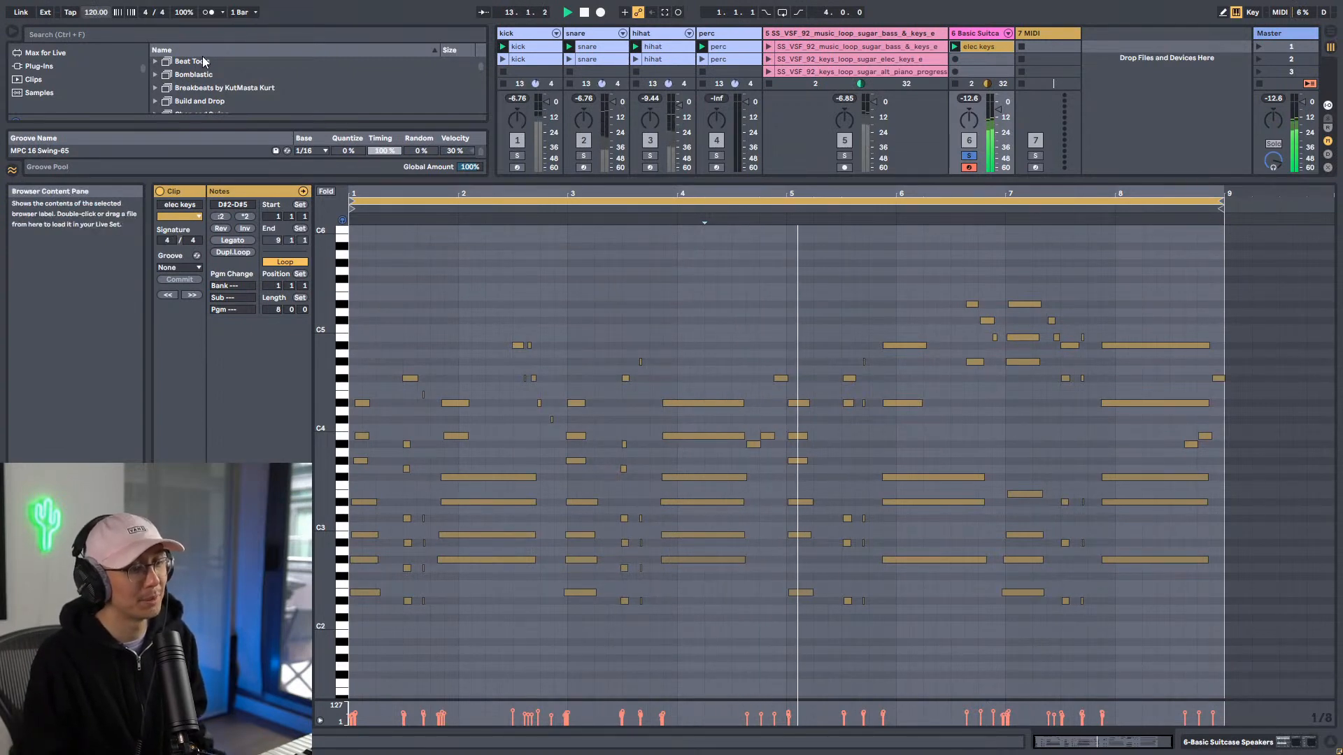
Step: Show track 6's devices, try both extremes of the Basic Suitcase Speakers Tone macro during playback, and set it to -13 %
{"action": "key", "text": "shift+Tab"}
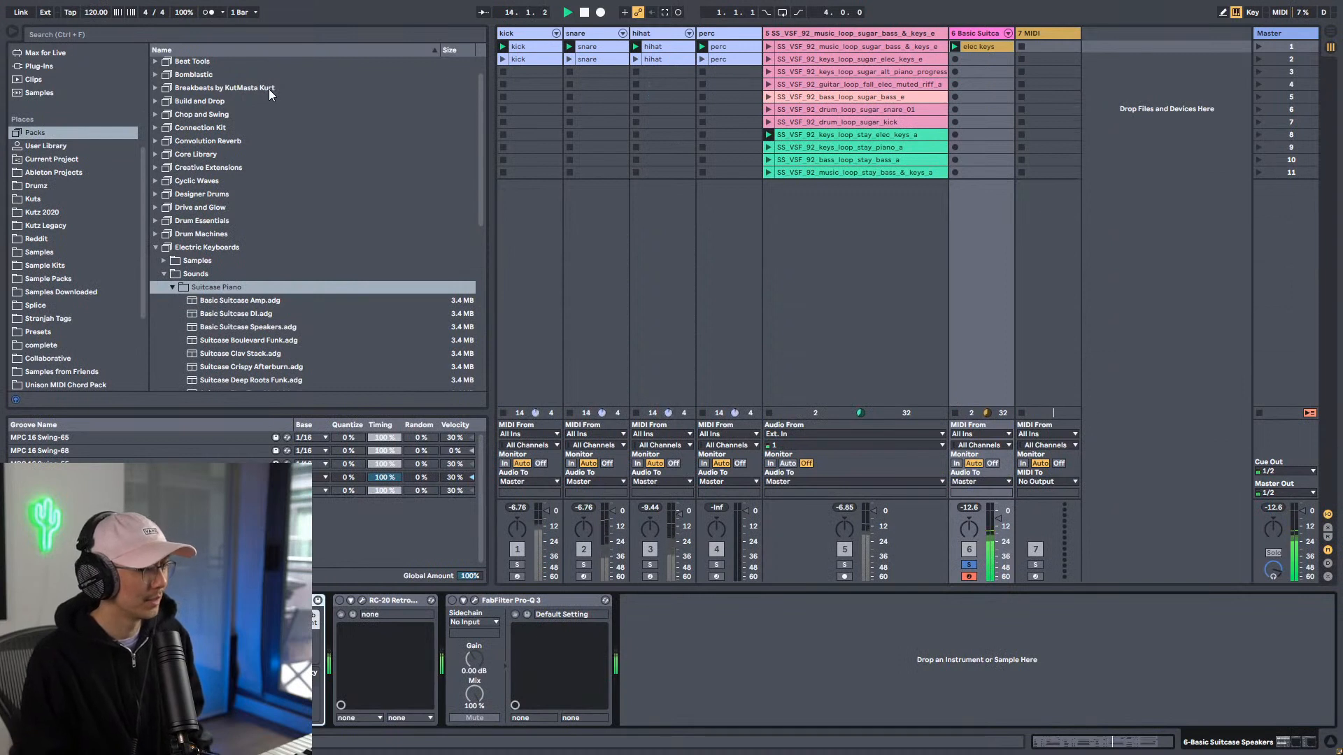
{"action": "key", "text": "space"}
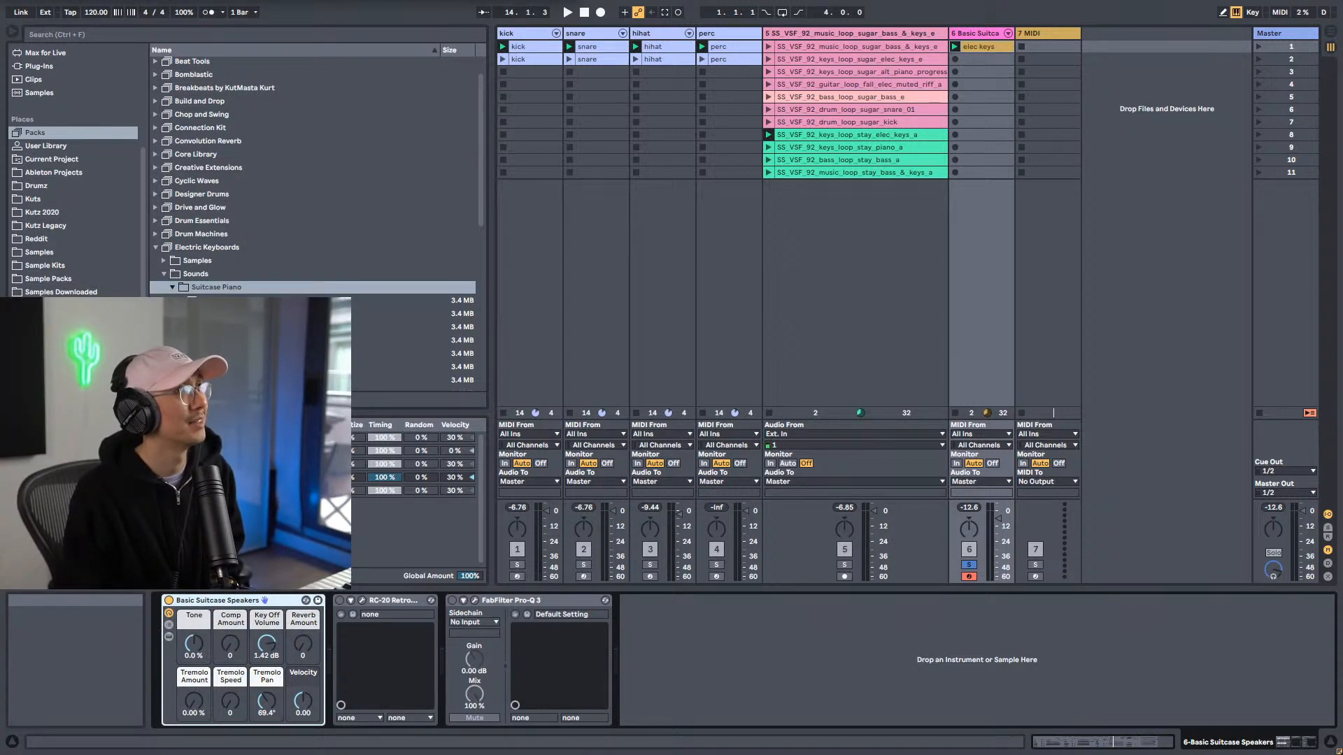
{"action": "left_click_drag", "start_coordinate": [488, 212], "coordinate": [357, 213]}
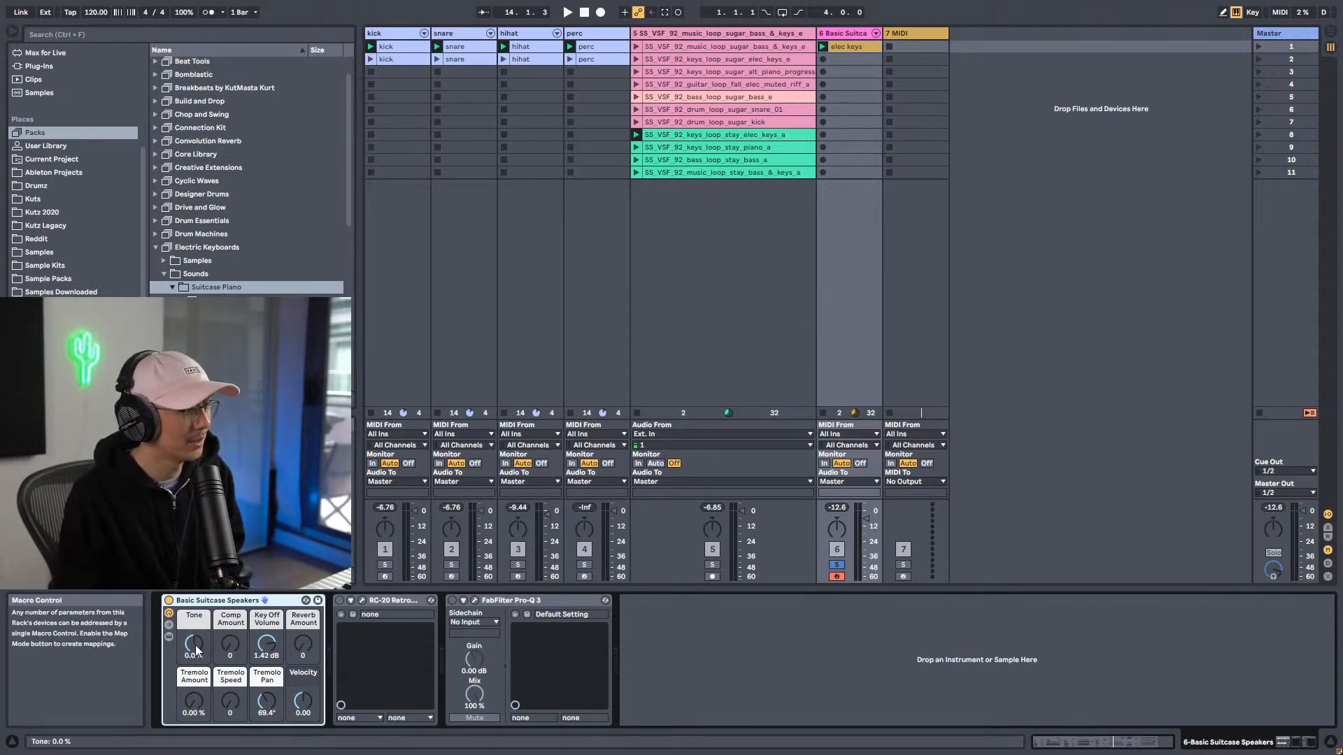
{"action": "key", "text": "space"}
{"action": "left_click_drag", "start_coordinate": [196, 650], "coordinate": [196, 700]}
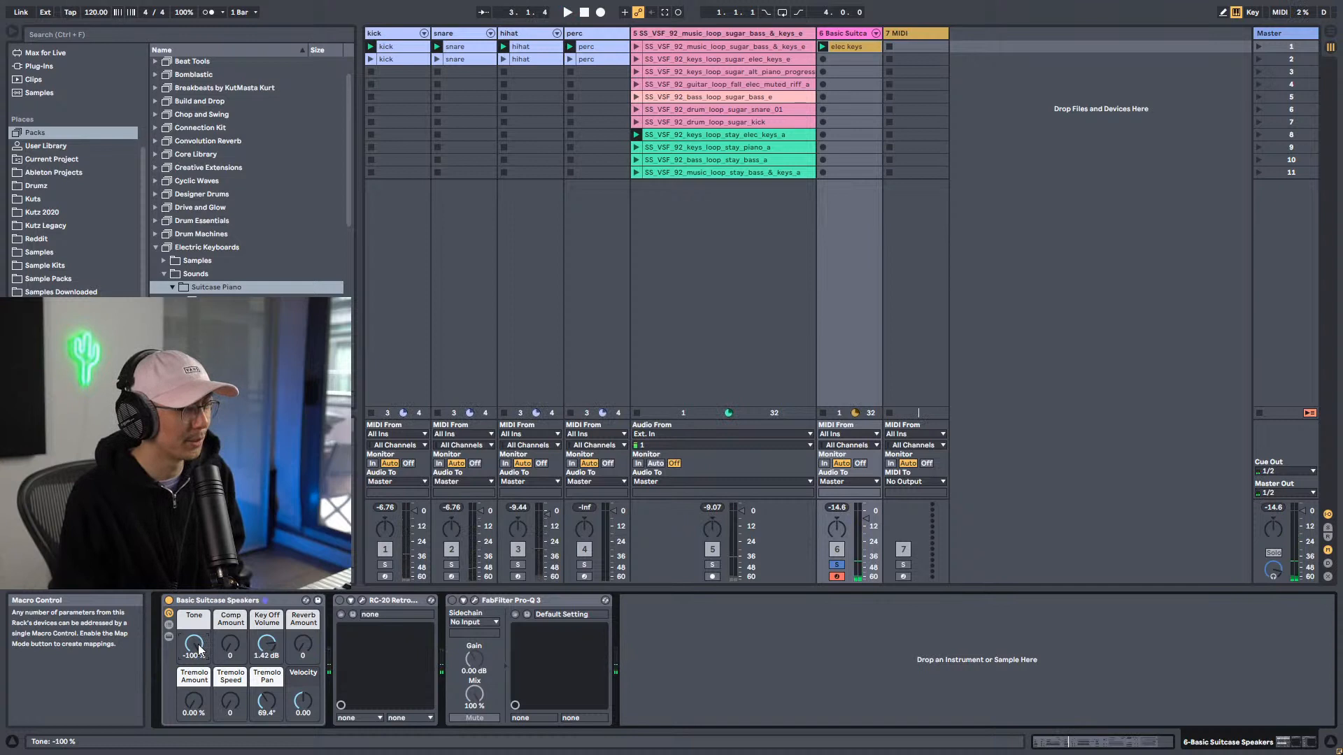
{"action": "left_click_drag", "start_coordinate": [199, 651], "coordinate": [199, 581]}
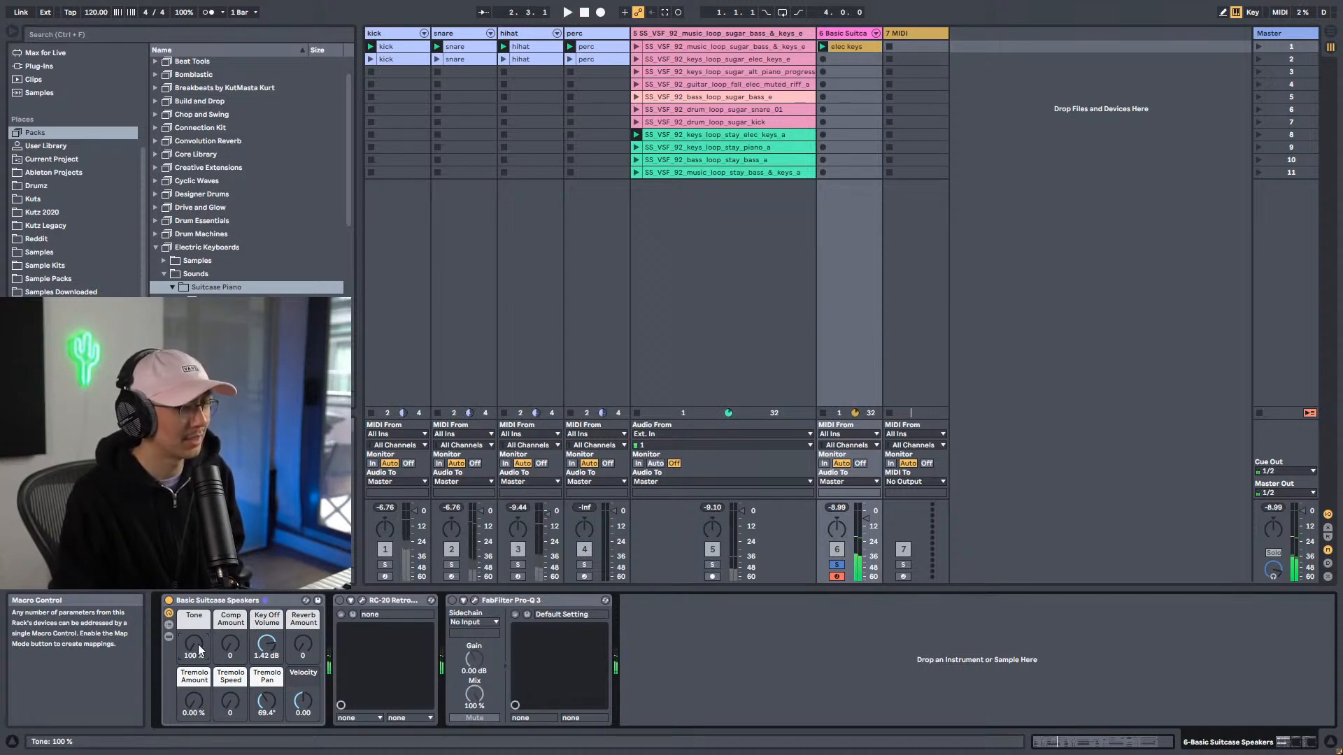
{"action": "key", "text": "space"}
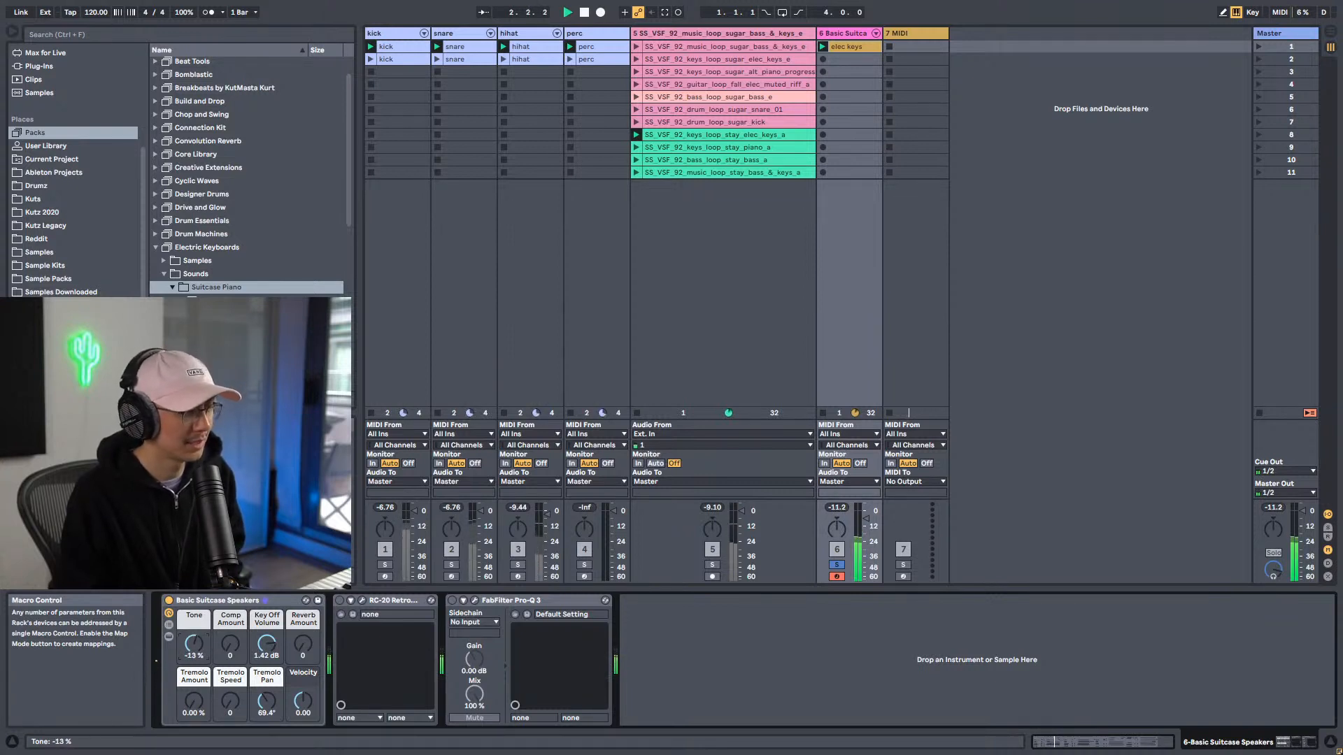
{"action": "key", "text": "space"}
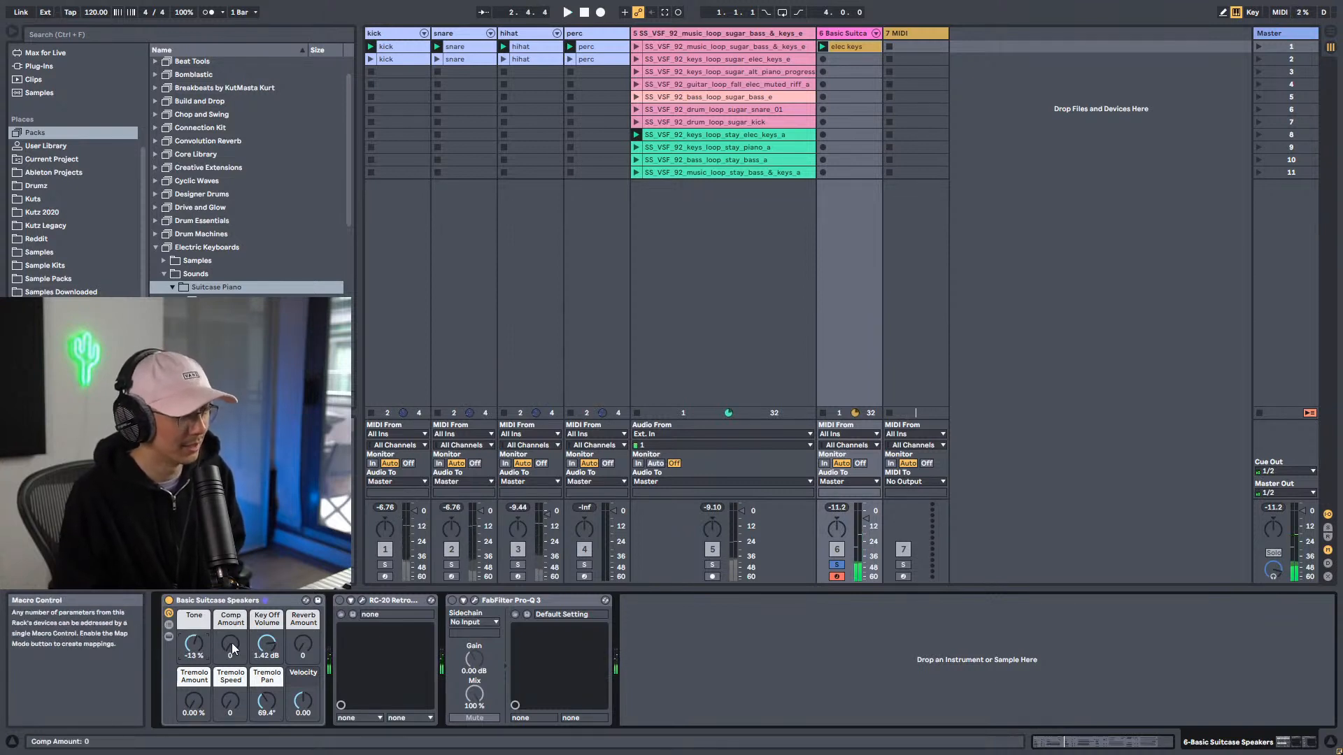
Step: Set the rack's Comp Amount to 52 and Key Off Volume to -1.61 dB while listening to the elec keys clip
{"action": "left_click_drag", "start_coordinate": [233, 640], "coordinate": [233, 581]}
{"action": "key", "text": "space"}
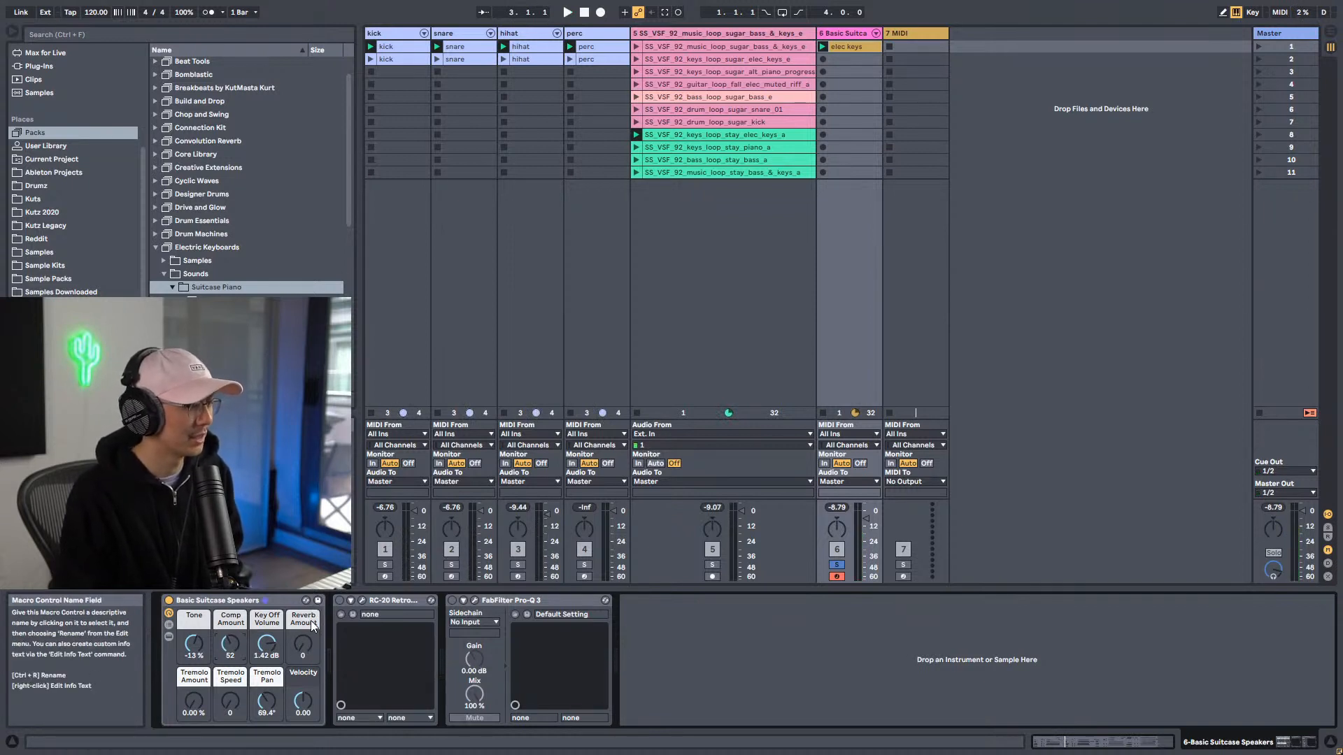
{"action": "key", "text": "space"}
{"action": "mouse_move", "coordinate": [280, 641]}
{"action": "left_mouse_down"}
{"action": "mouse_move", "coordinate": [280, 665]}
{"action": "mouse_move", "coordinate": [280, 633]}
{"action": "left_mouse_up"}
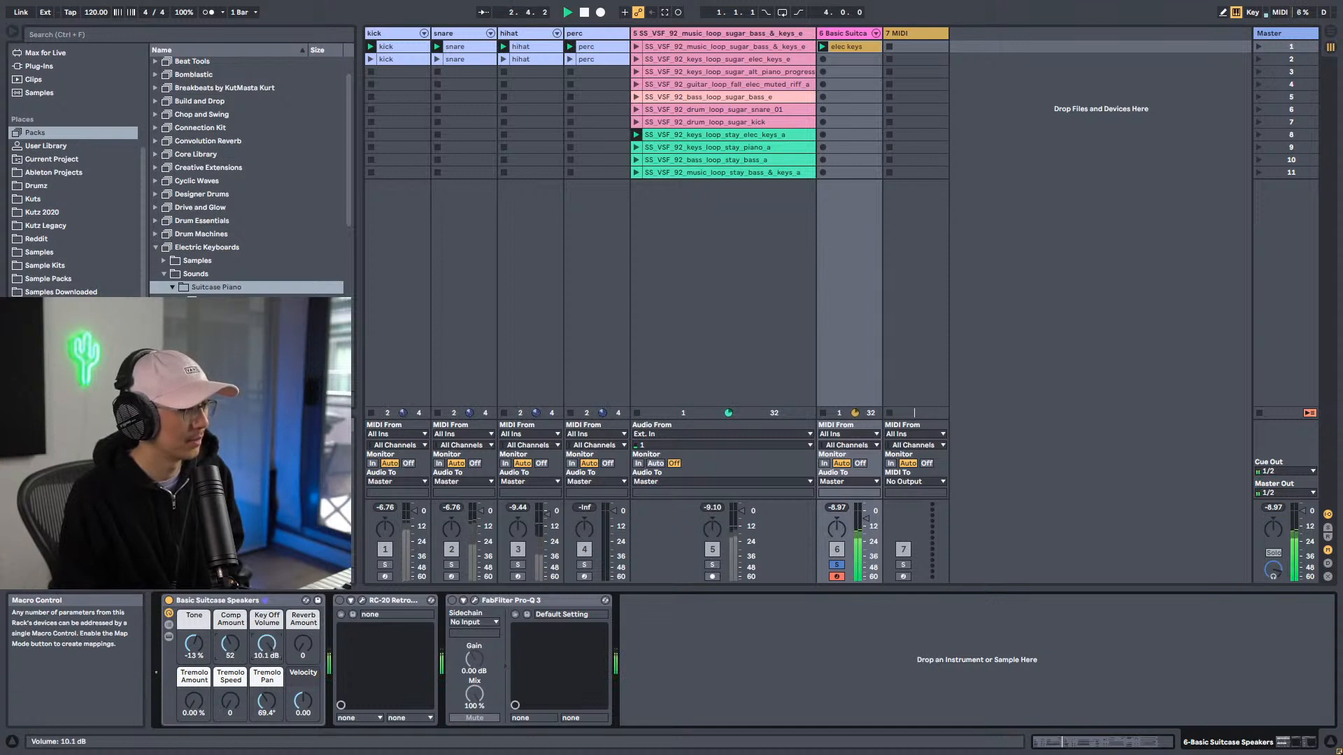
{"action": "left_click_drag", "start_coordinate": [280, 633], "coordinate": [267, 665]}
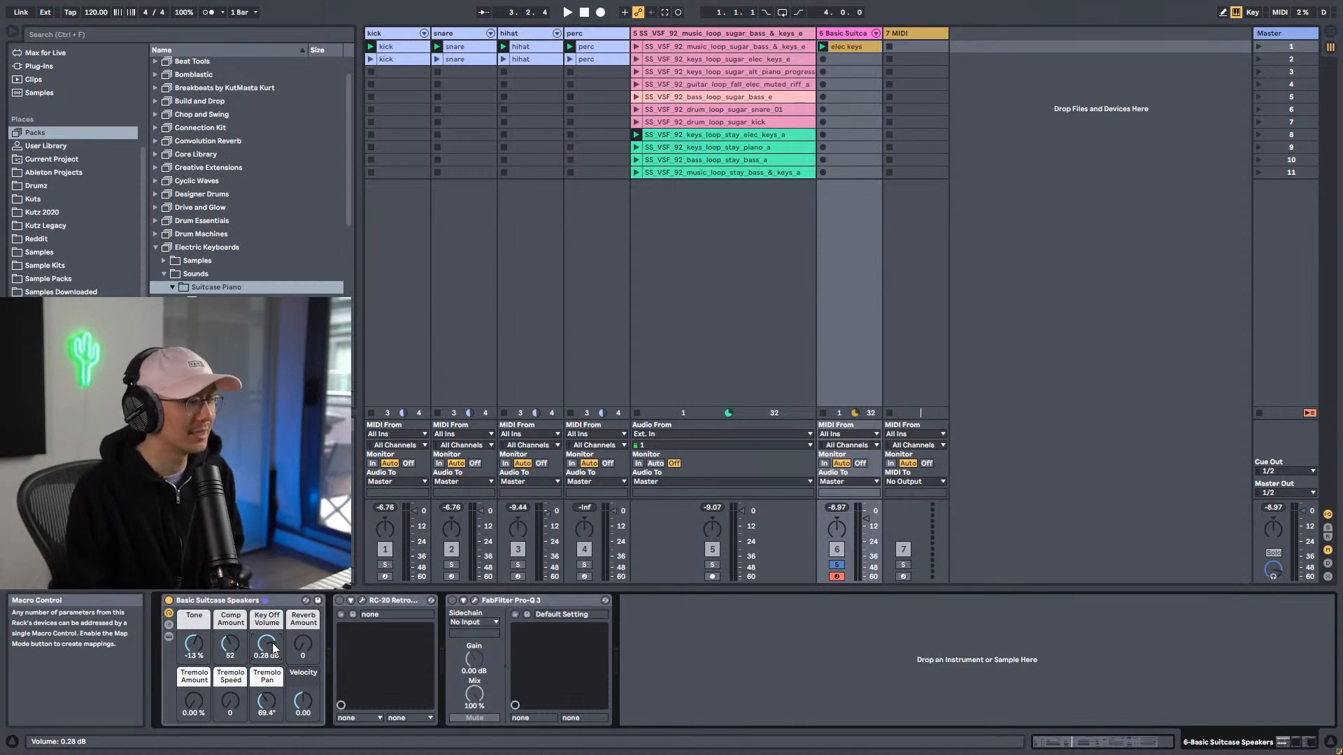
{"action": "key", "text": "space"}
{"action": "left_click_drag", "start_coordinate": [267, 643], "coordinate": [267, 652]}
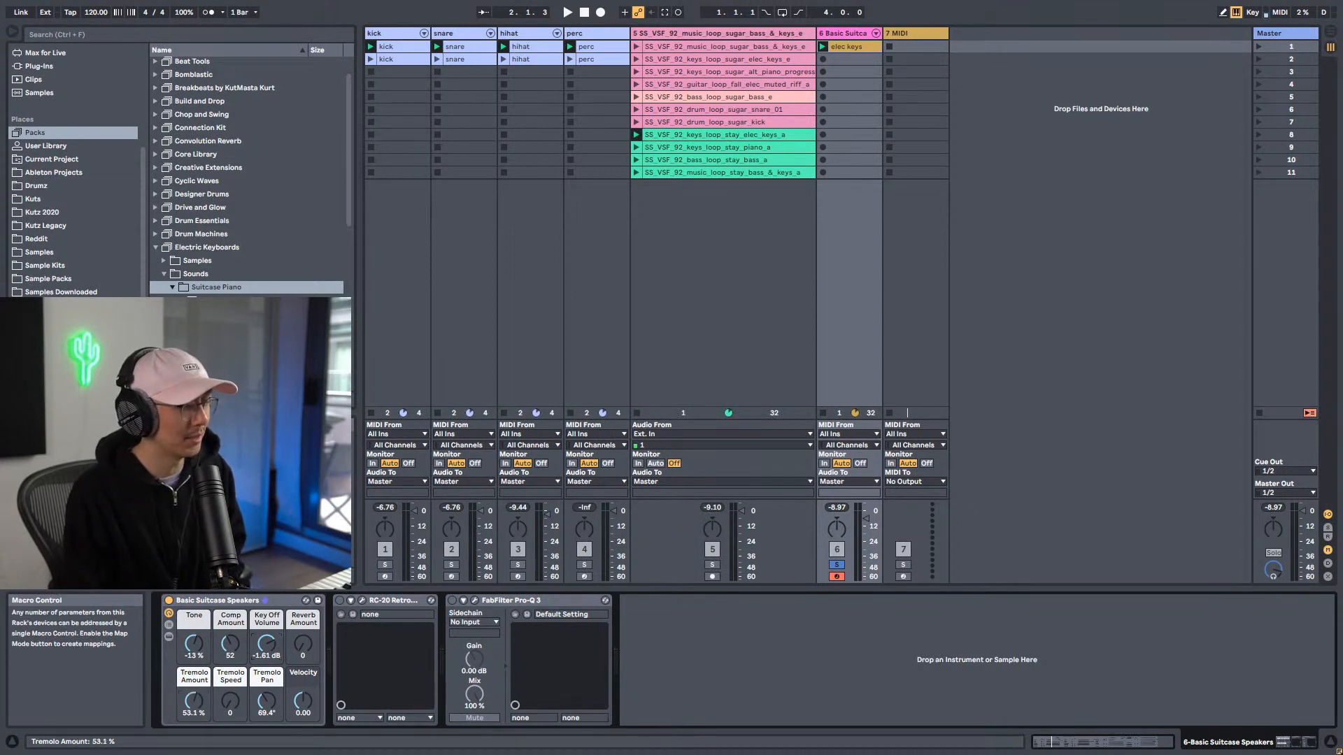
Step: Set Tremolo Amount to 47.9 %, Tremolo Speed to 98, Tremolo Pan to 97.8° and Velocity to 0.07, and play the clip
{"action": "left_click_drag", "start_coordinate": [194, 701], "coordinate": [194, 677]}
{"action": "key", "text": "space"}
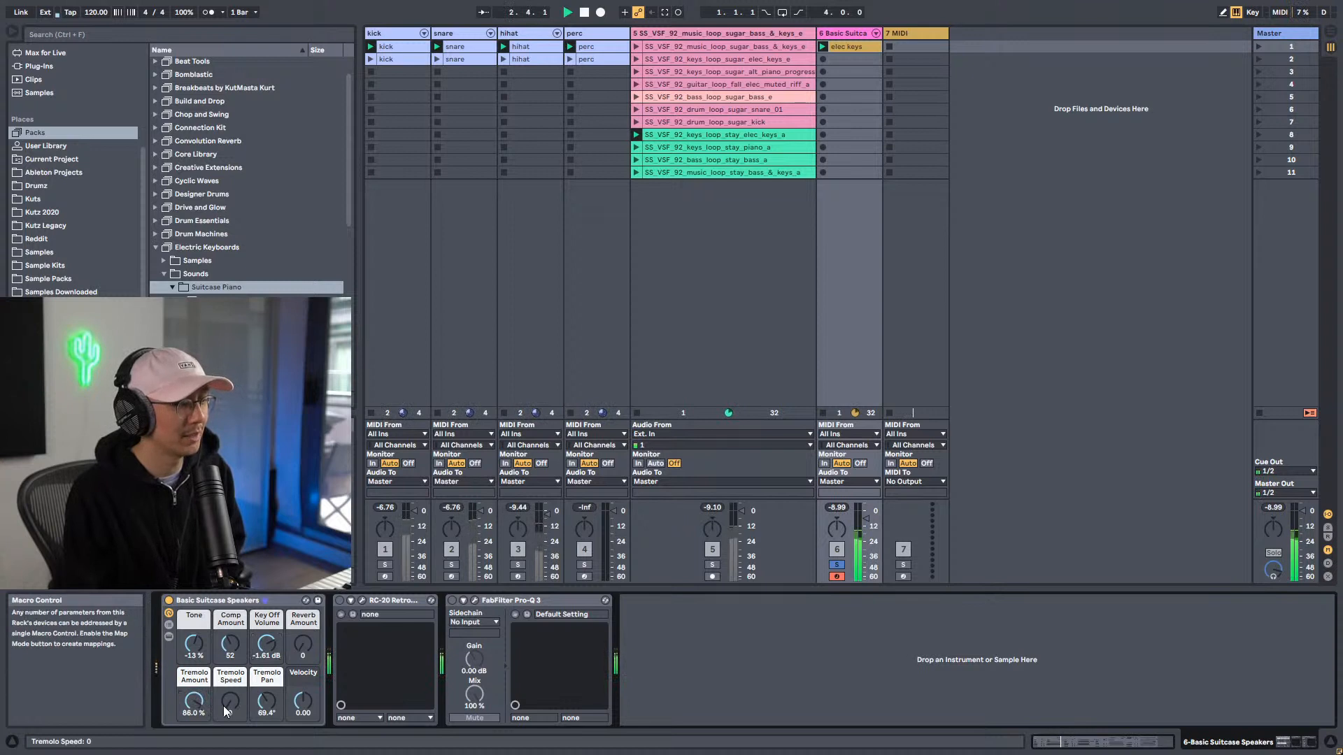
{"action": "left_click_drag", "start_coordinate": [233, 704], "coordinate": [232, 675]}
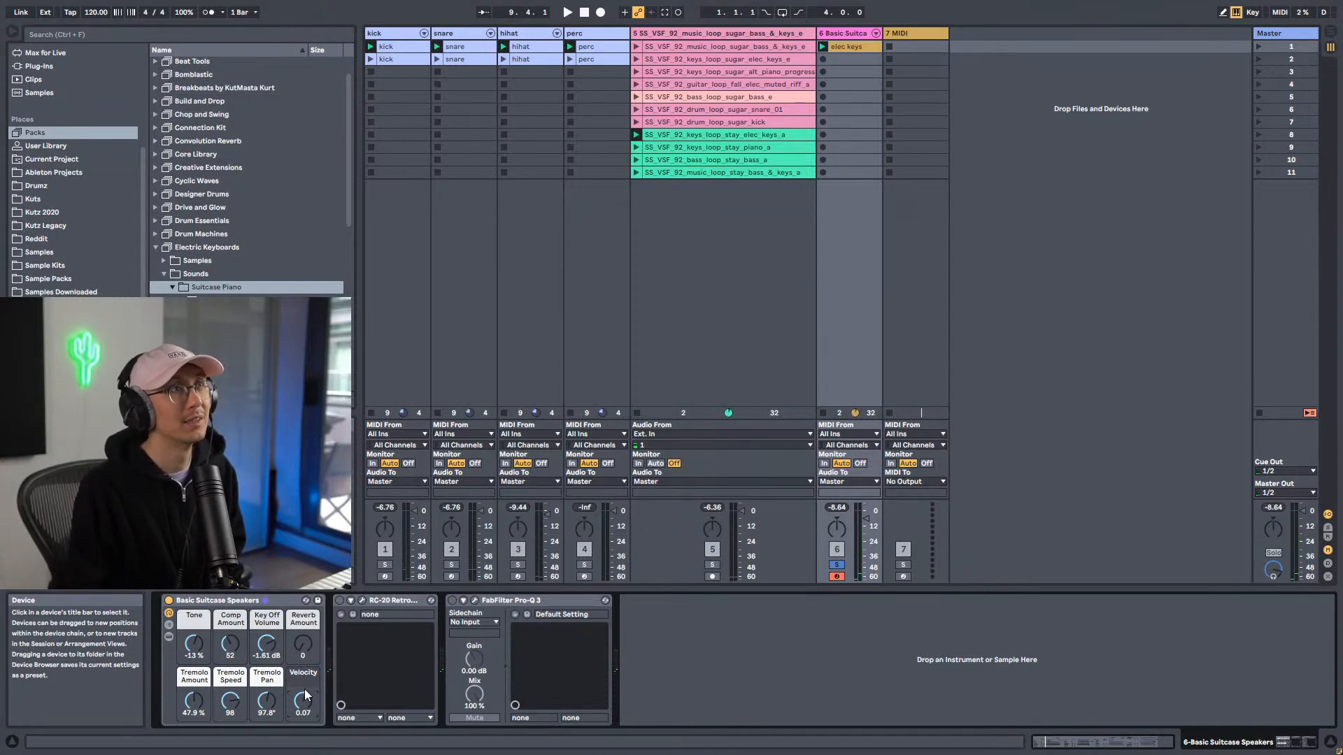
{"action": "key", "text": "space"}
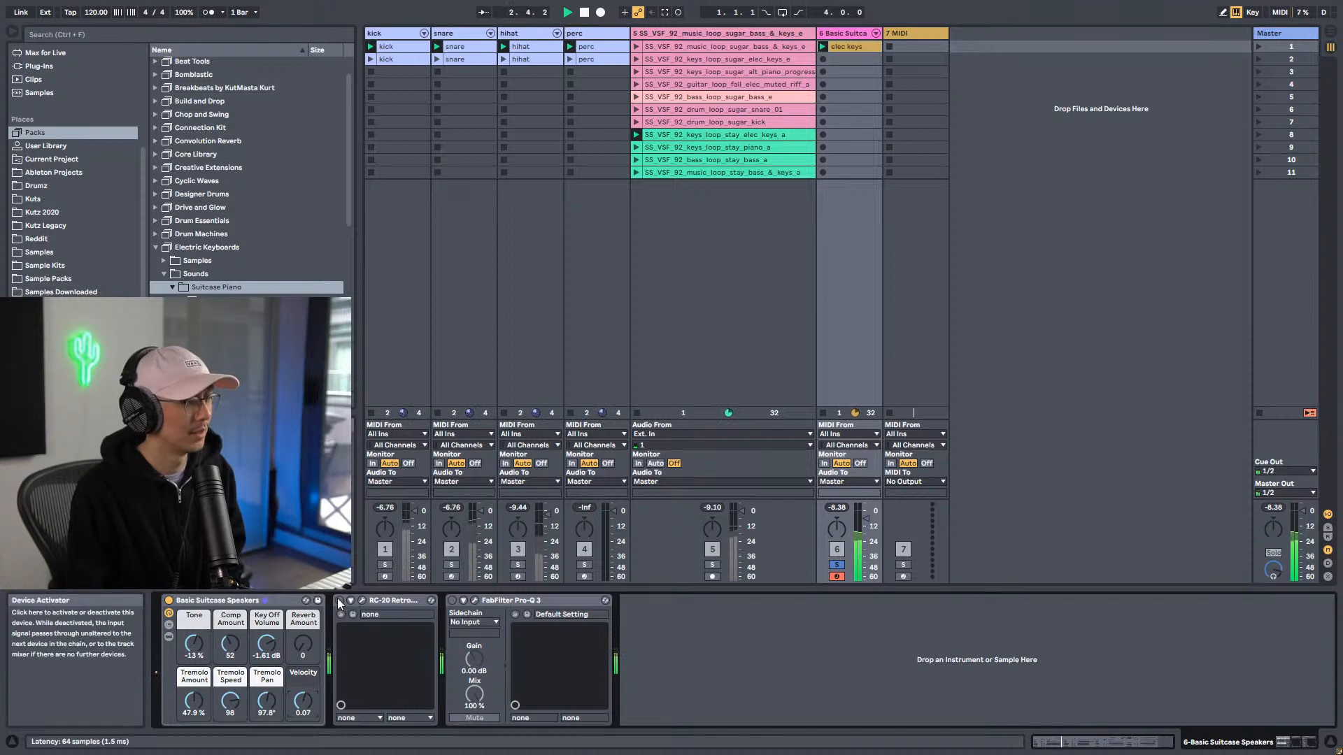
Step: Open RC-20 Retro Color on track 6 and try a 20 % Wobble and small changes to Distort while the keys play
{"action": "left_click", "coordinate": [362, 600]}
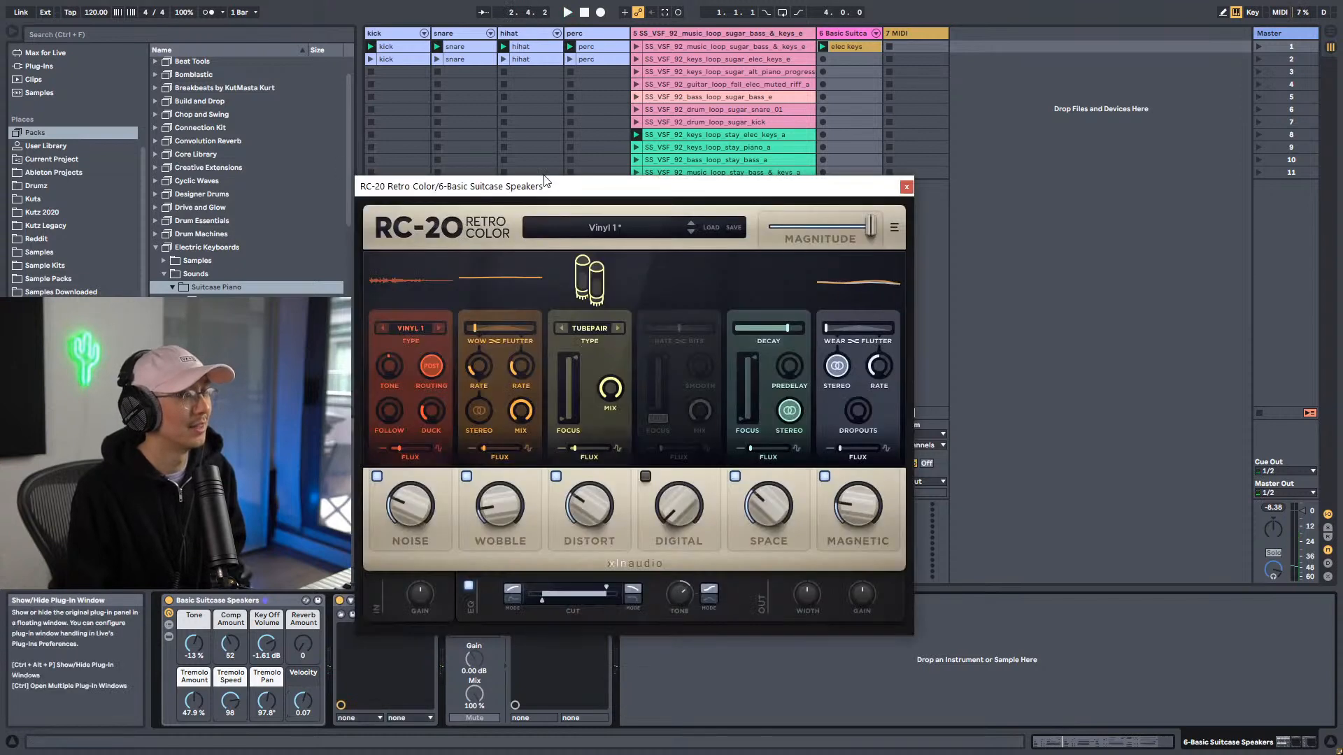
{"action": "left_click_drag", "start_coordinate": [540, 193], "coordinate": [892, 158]}
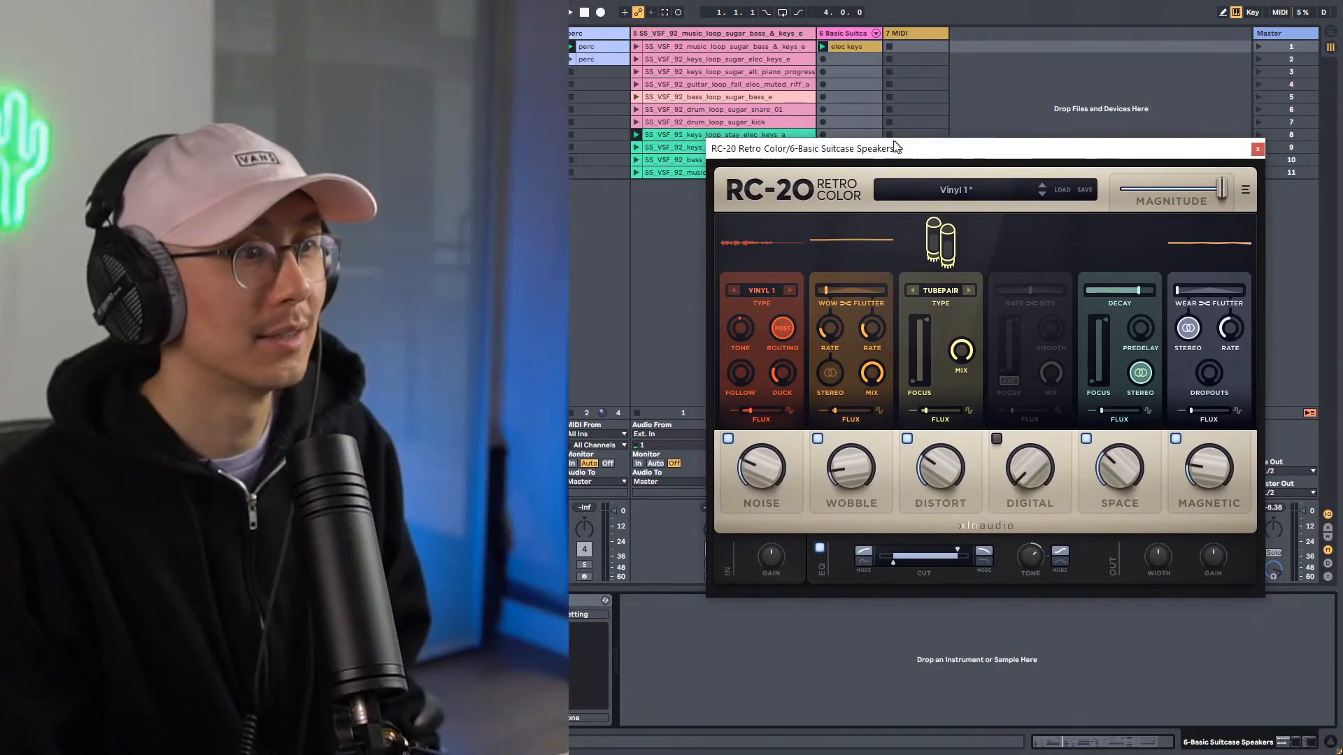
{"action": "left_click_drag", "start_coordinate": [901, 147], "coordinate": [878, 142]}
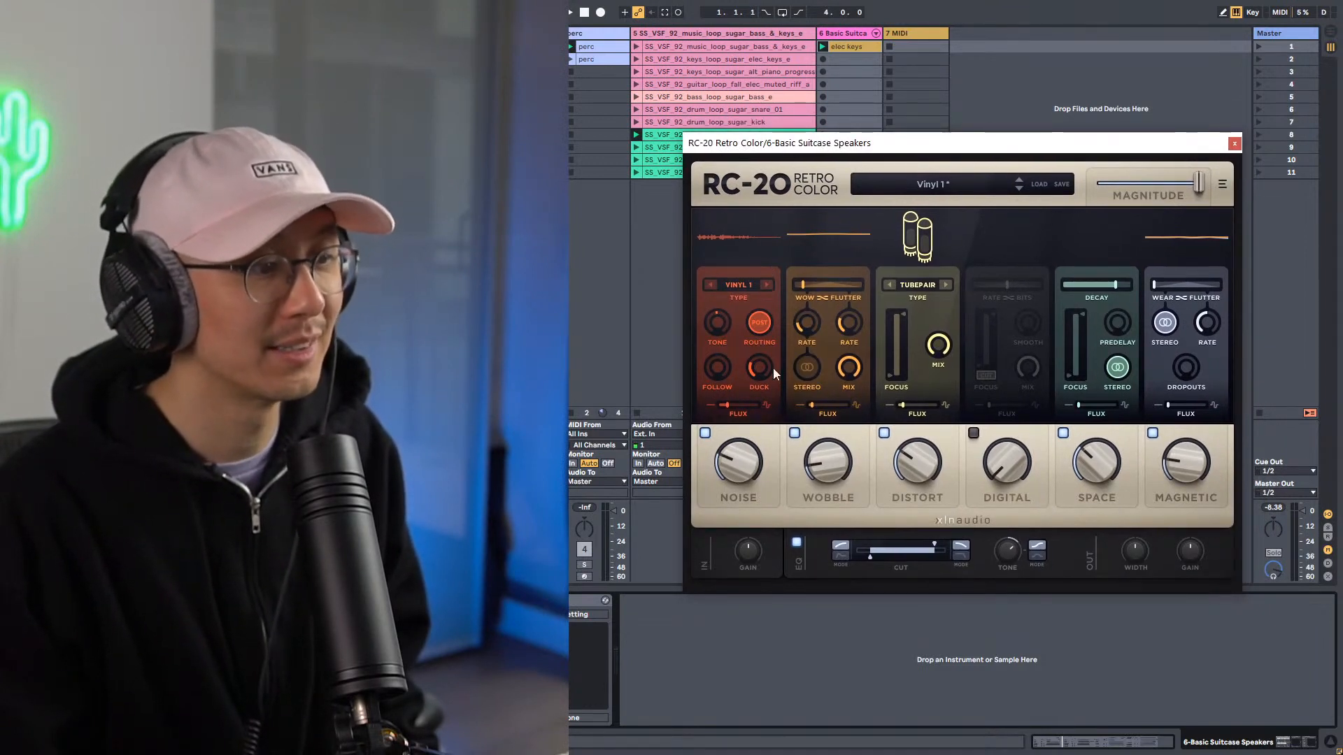
{"action": "mouse_move", "coordinate": [735, 455]}
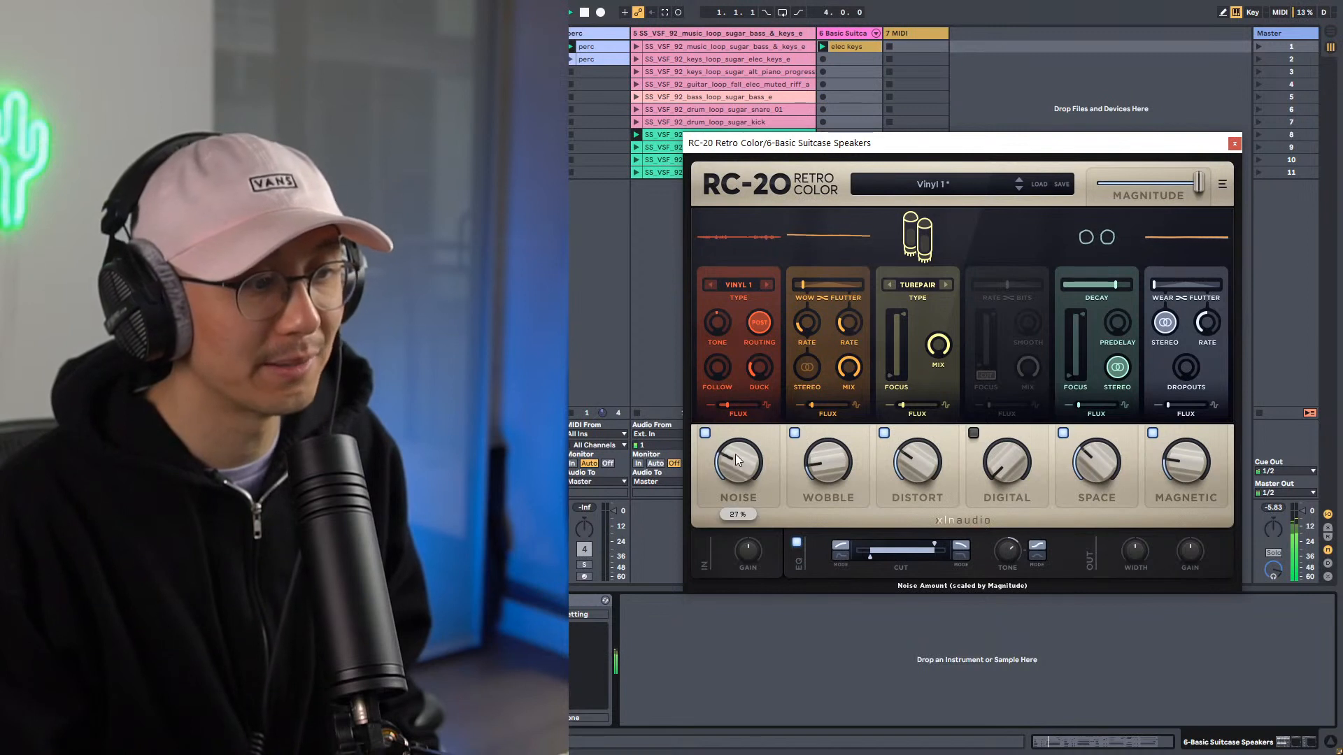
{"action": "mouse_move", "coordinate": [829, 460]}
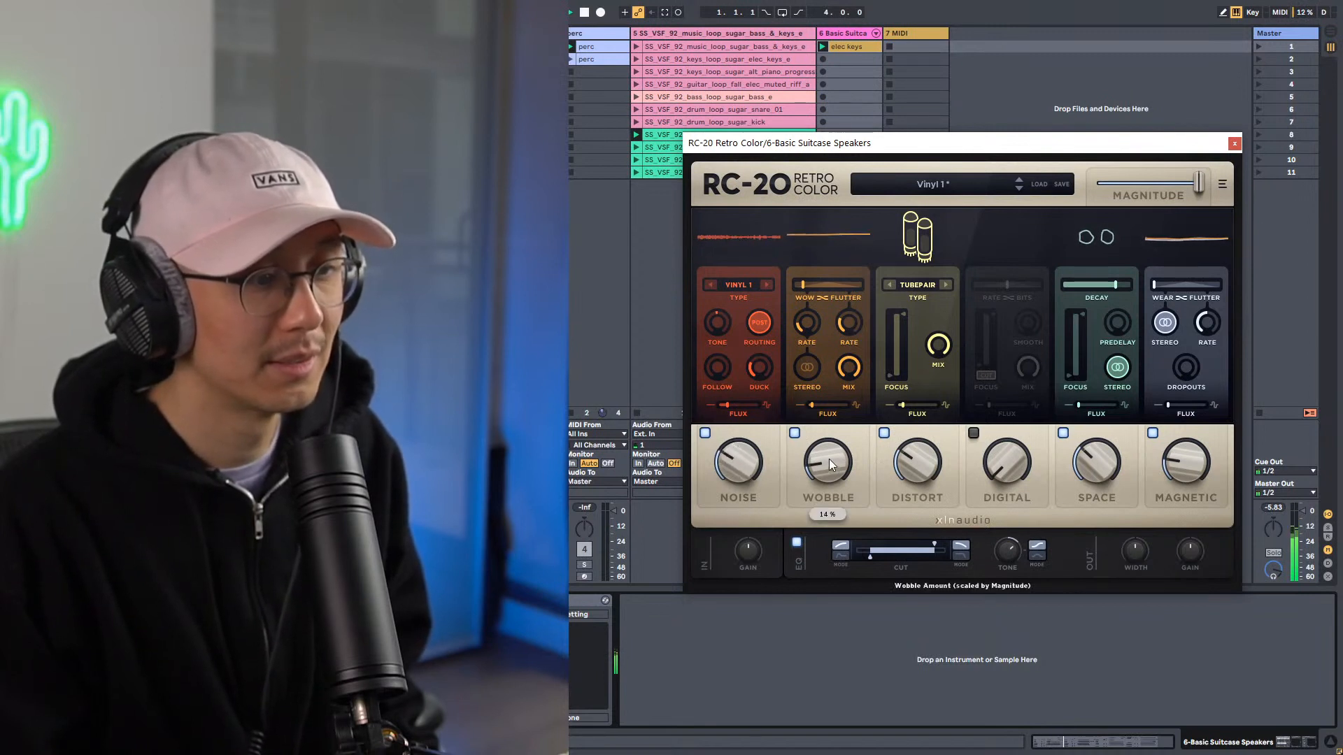
{"action": "left_click_drag", "start_coordinate": [827, 449], "coordinate": [827, 443]}
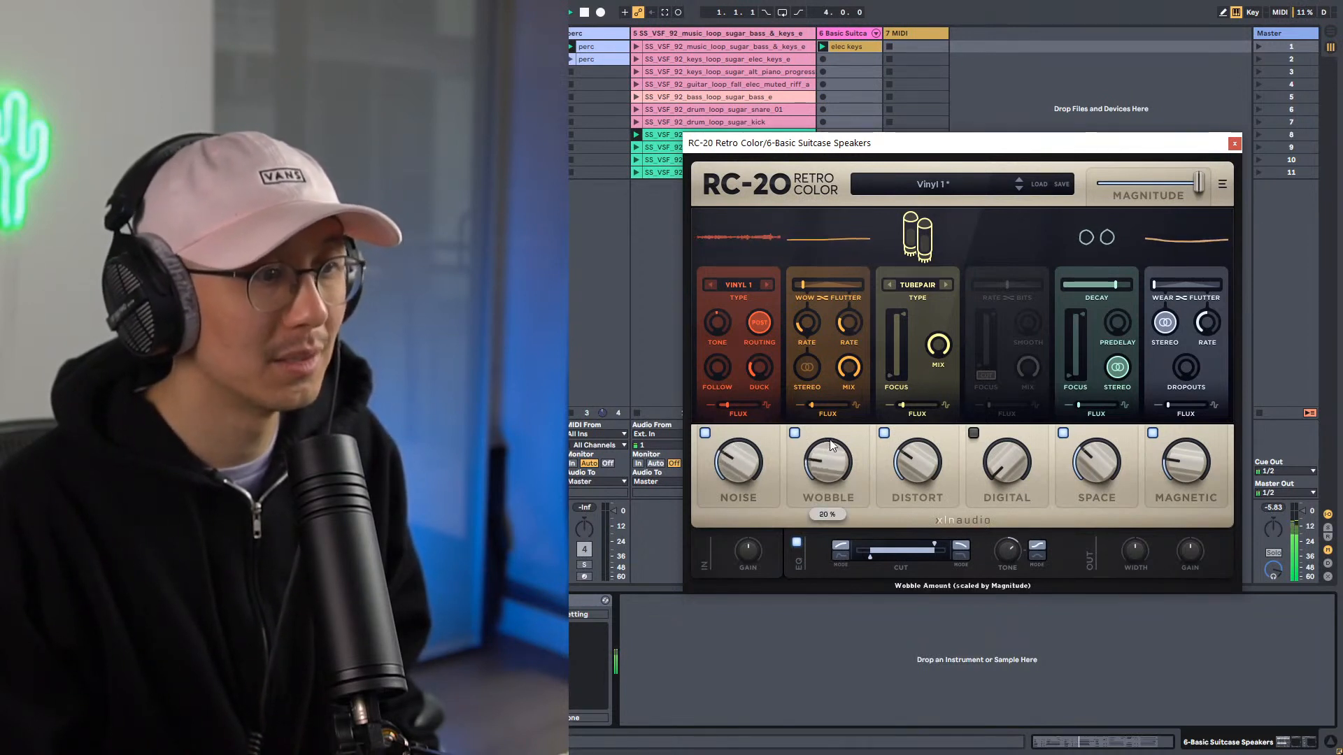
{"action": "mouse_move", "coordinate": [921, 457]}
{"action": "left_mouse_down"}
{"action": "mouse_move", "coordinate": [919, 424]}
{"action": "mouse_move", "coordinate": [908, 460]}
{"action": "left_mouse_up"}
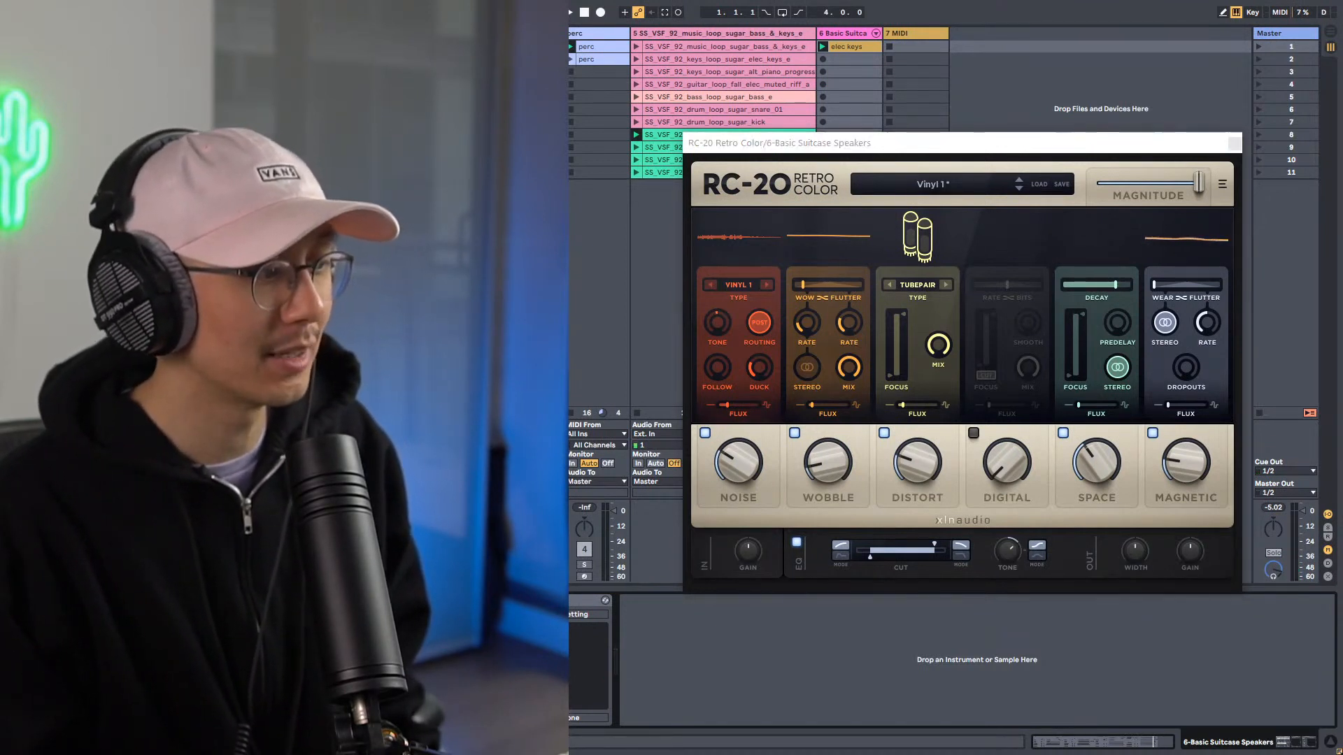
Step: Show track 6's FabFilter Pro-Q 3 and set its 200 Hz low cut to a 12 dB/oct slope during playback
{"action": "left_click_drag", "start_coordinate": [640, 199], "coordinate": [874, 164]}
{"action": "mouse_move", "coordinate": [865, 340]}
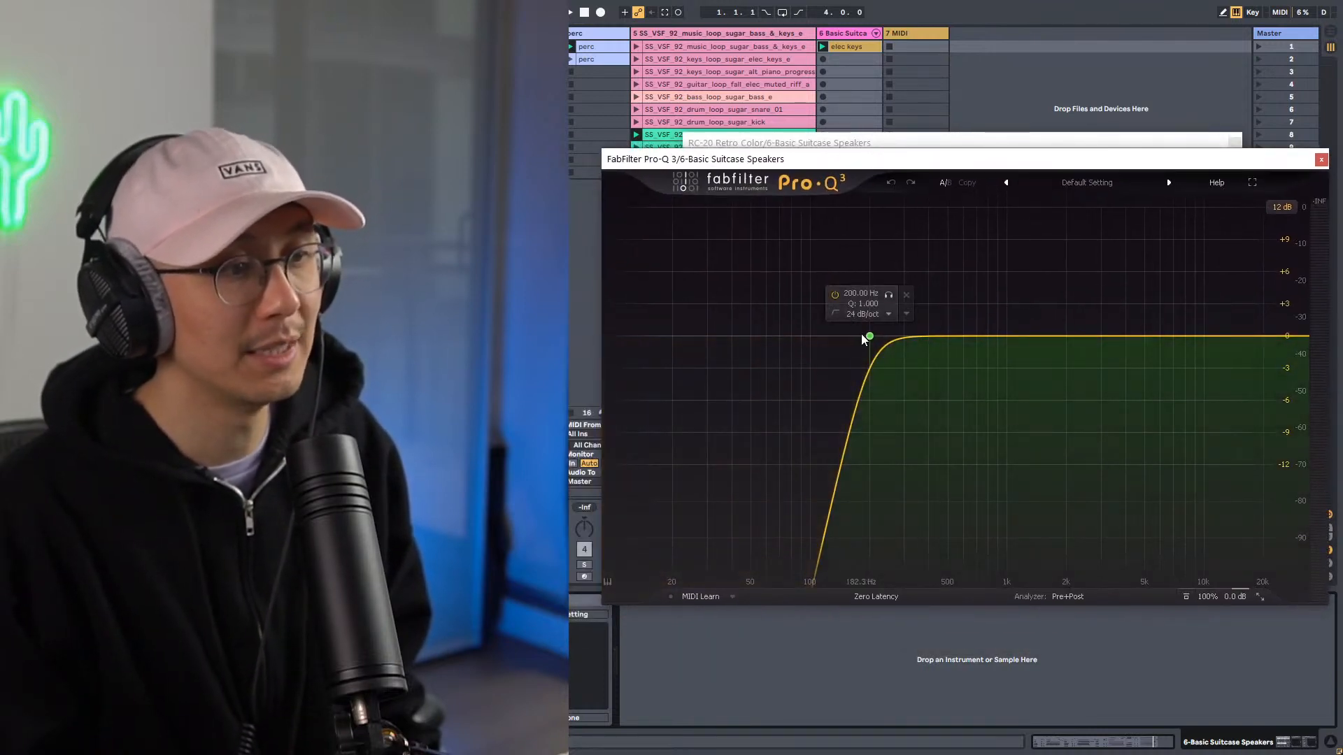
{"action": "key", "text": "space"}
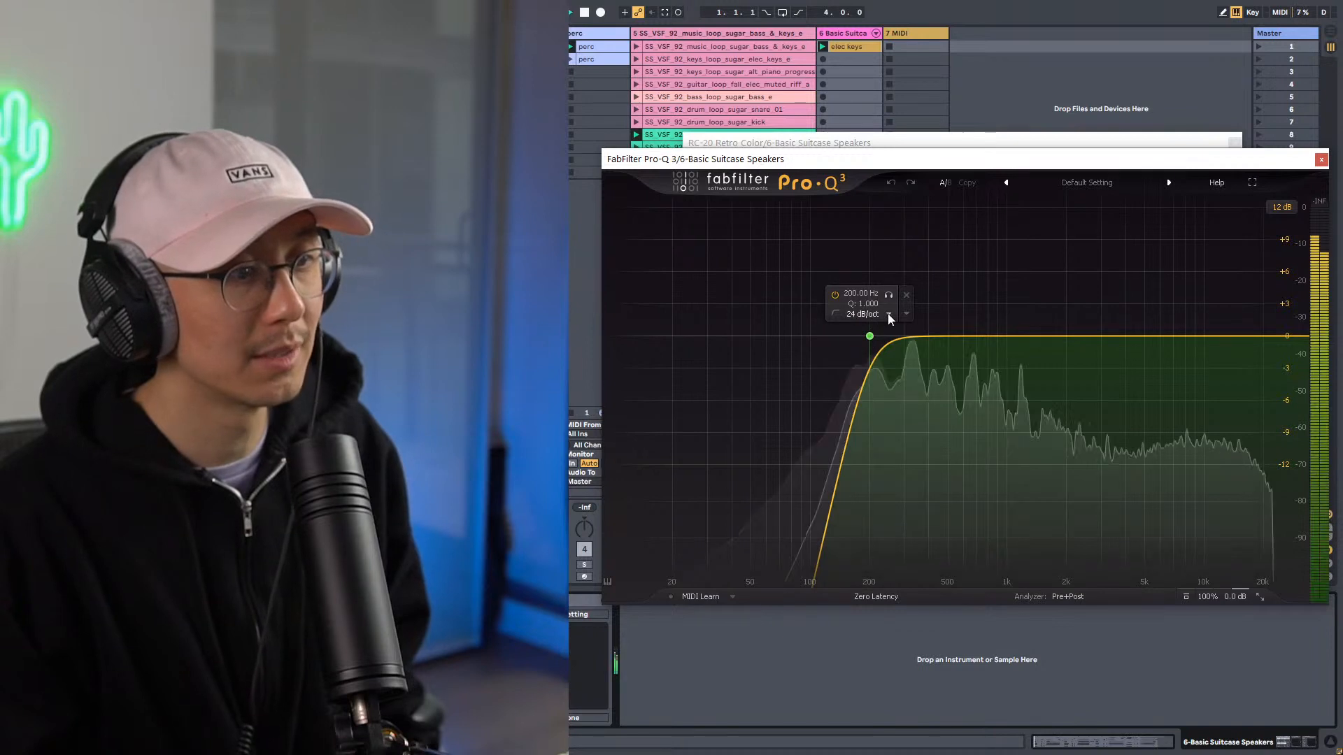
{"action": "left_click", "coordinate": [888, 313]}
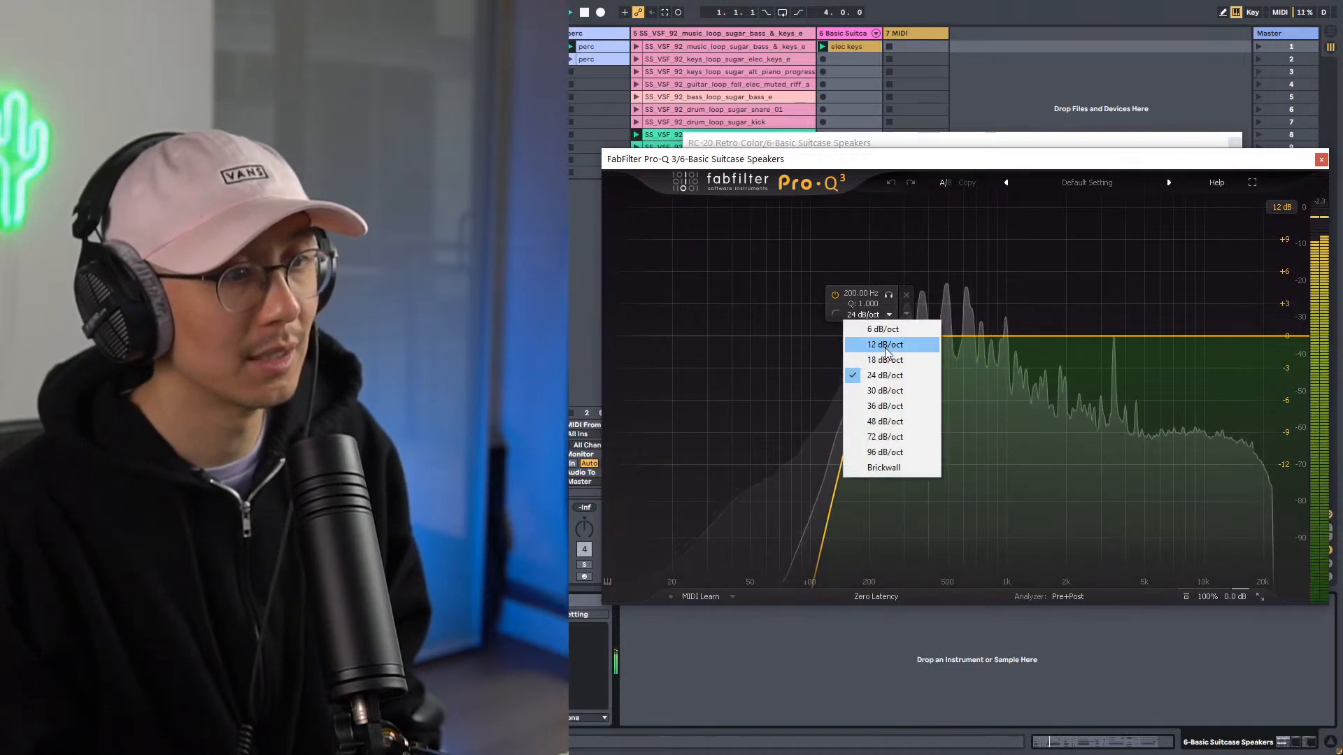
{"action": "left_click", "coordinate": [885, 345]}
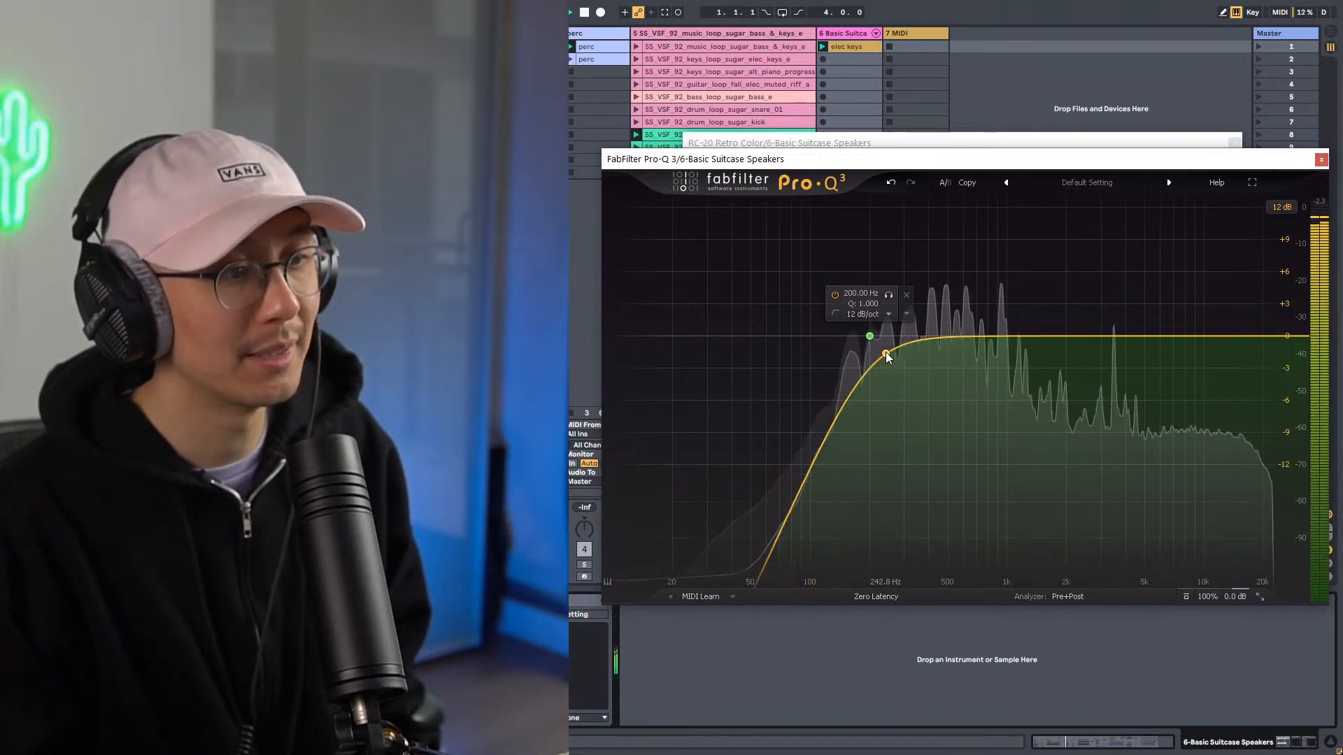
Step: Lower the low-cut frequency to about 158 Hz and close both plug-in windows
{"action": "left_click_drag", "start_coordinate": [886, 353], "coordinate": [791, 350]}
{"action": "mouse_move", "coordinate": [871, 337]}
{"action": "left_mouse_down"}
{"action": "mouse_move", "coordinate": [723, 341]}
{"action": "mouse_move", "coordinate": [1080, 332]}
{"action": "mouse_move", "coordinate": [851, 341]}
{"action": "left_mouse_up"}
{"action": "left_click", "coordinate": [825, 293]}
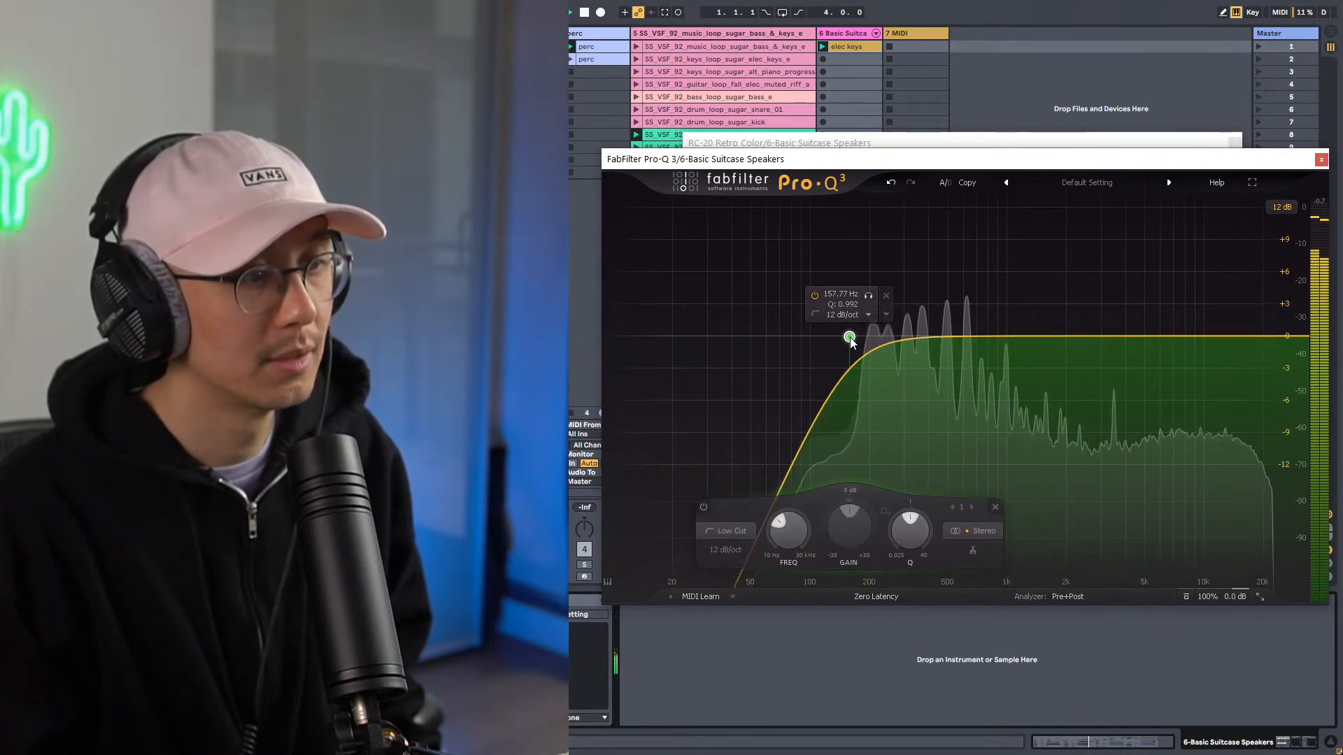
{"action": "left_click", "coordinate": [1323, 160]}
{"action": "left_click", "coordinate": [1236, 143]}
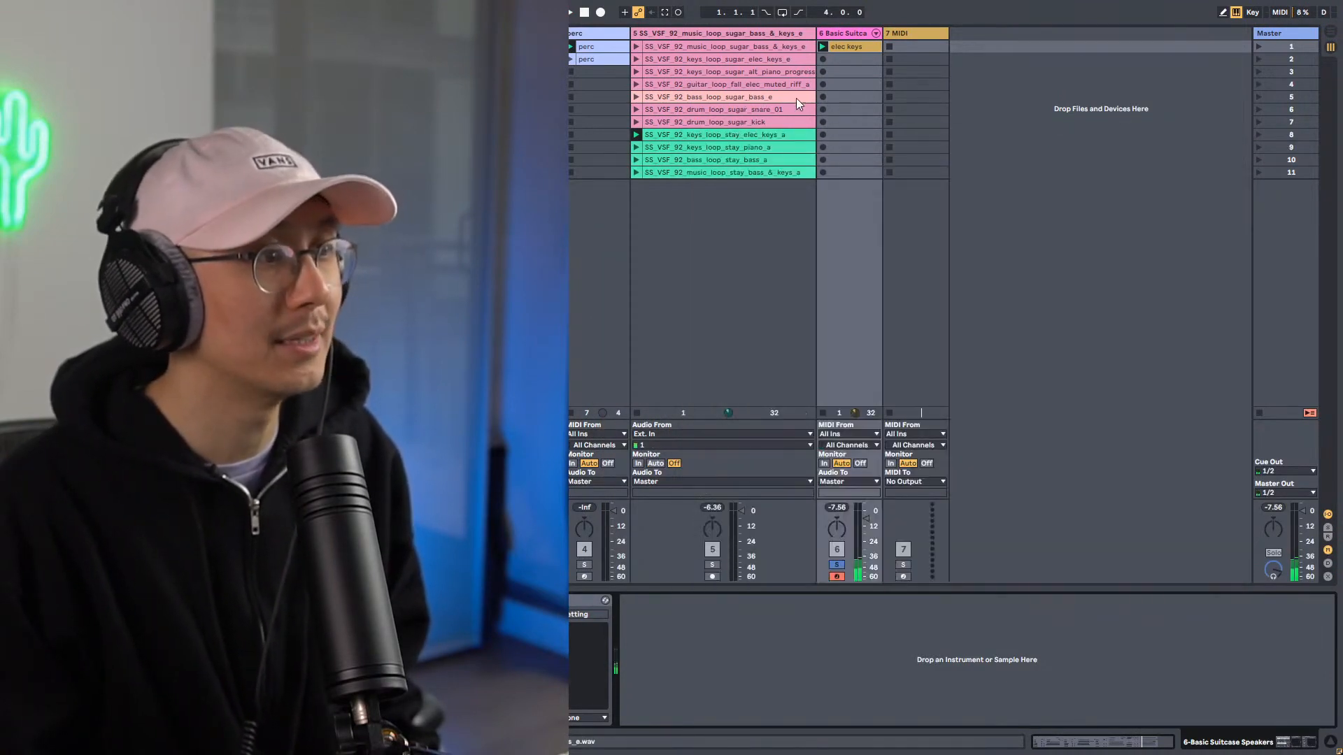
Step: Move the SS_VSF_92_bass_loop_stay_bass_a clip to a new audio track and play it with track 6 unsoloed
{"action": "left_click_drag", "start_coordinate": [694, 158], "coordinate": [1022, 46]}
{"action": "left_click", "coordinate": [837, 565]}
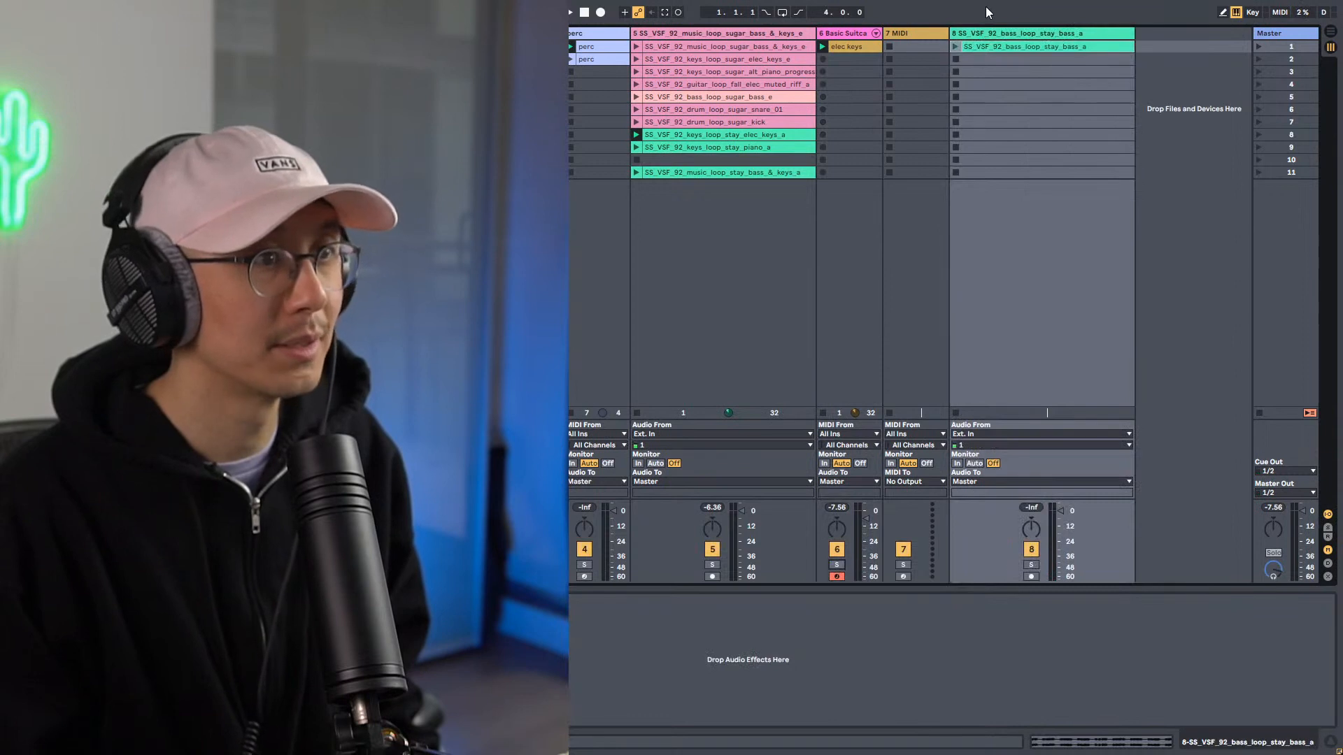
{"action": "double_click", "coordinate": [1035, 45]}
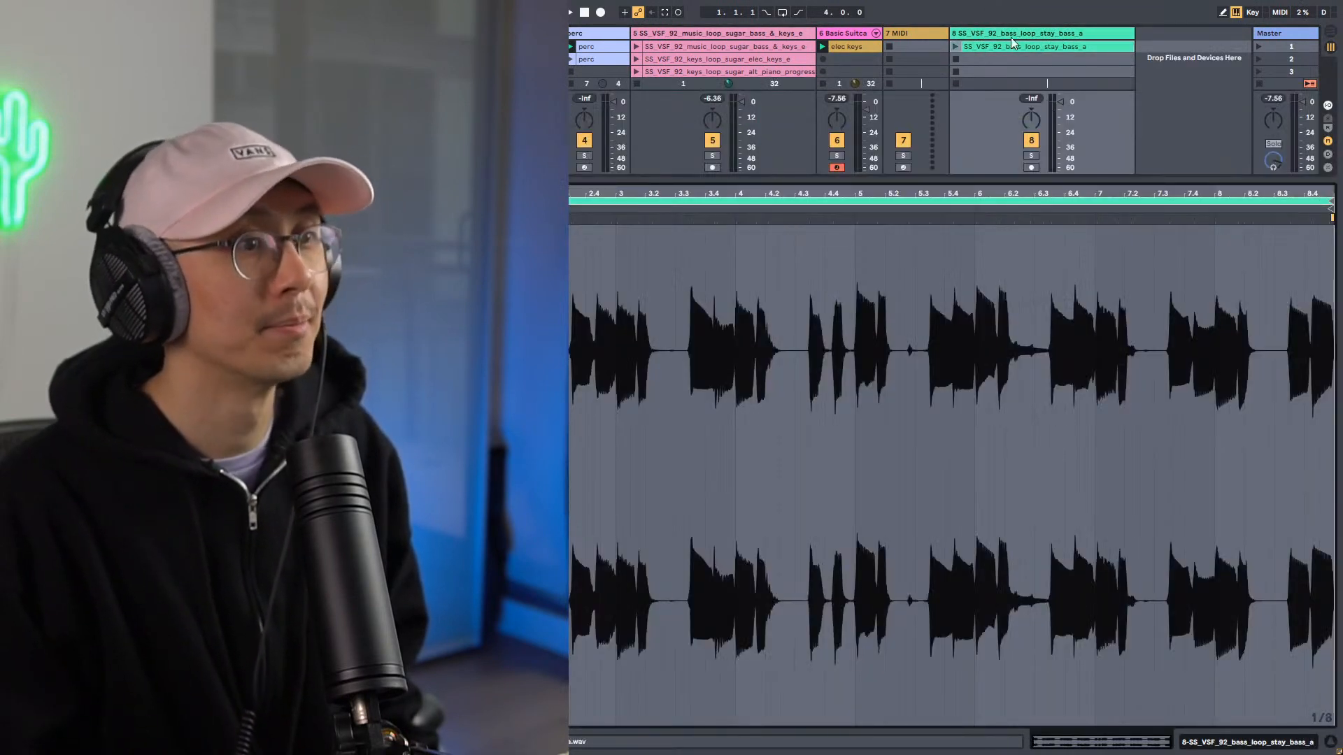
{"action": "left_click", "coordinate": [954, 46]}
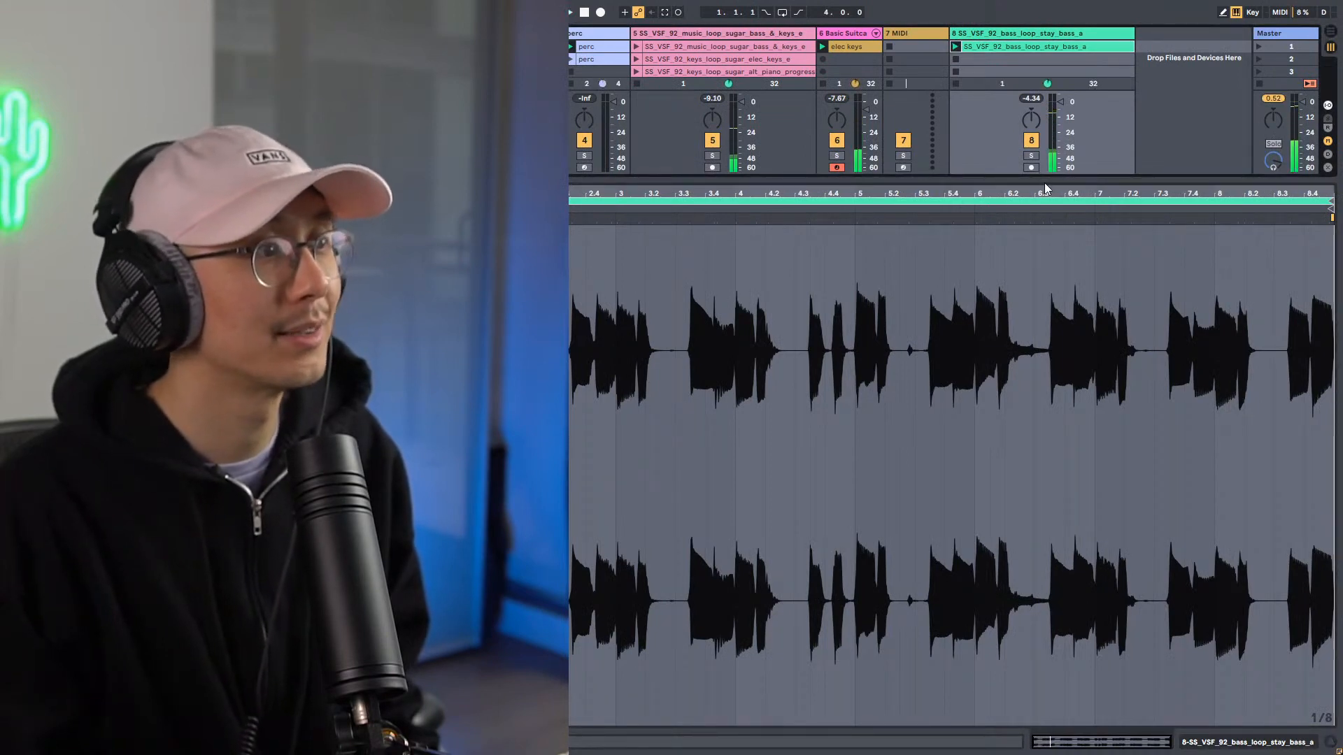
{"action": "left_click_drag", "start_coordinate": [1043, 179], "coordinate": [1042, 463]}
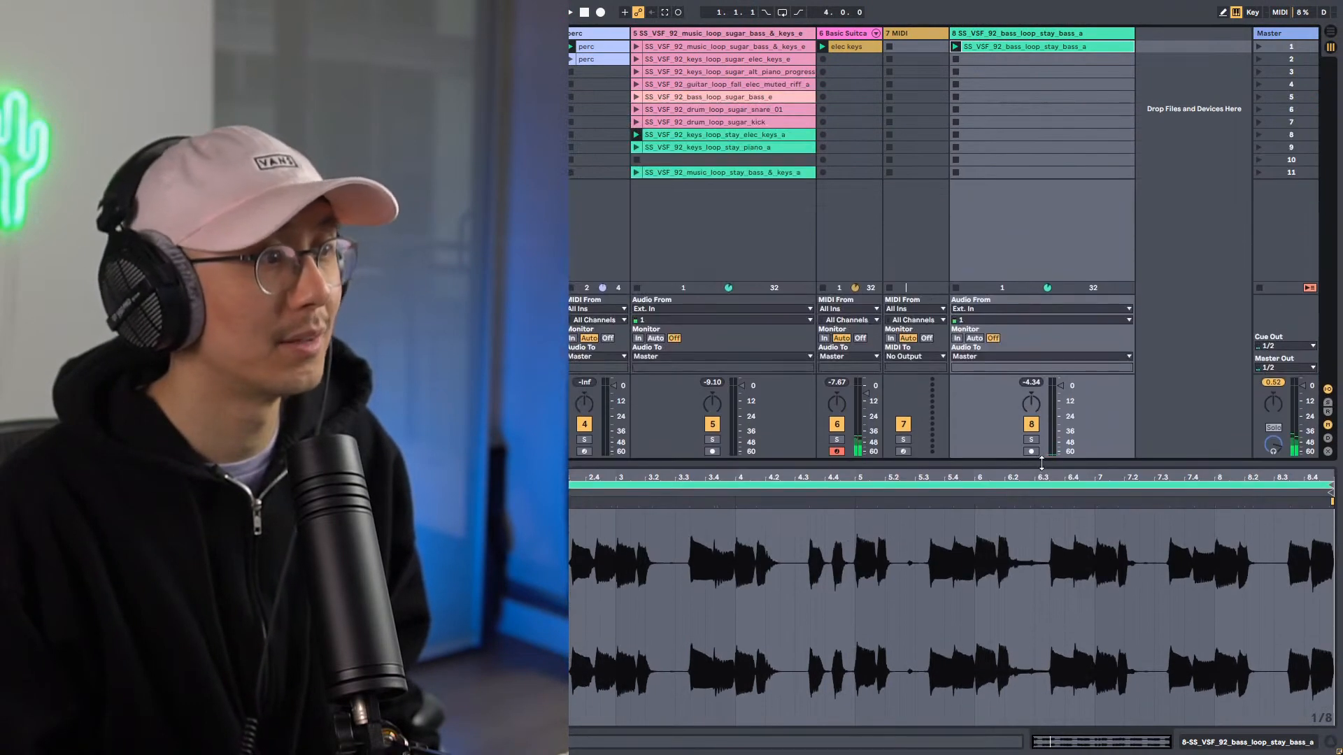
Step: Add the kit02 stay elec keys MIDI file to track 6's second slot and play it with the bass loop
{"action": "mouse_move", "coordinate": [884, 33]}
{"action": "left_mouse_down"}
{"action": "mouse_move", "coordinate": [997, 35]}
{"action": "mouse_move", "coordinate": [895, 33]}
{"action": "left_mouse_up"}
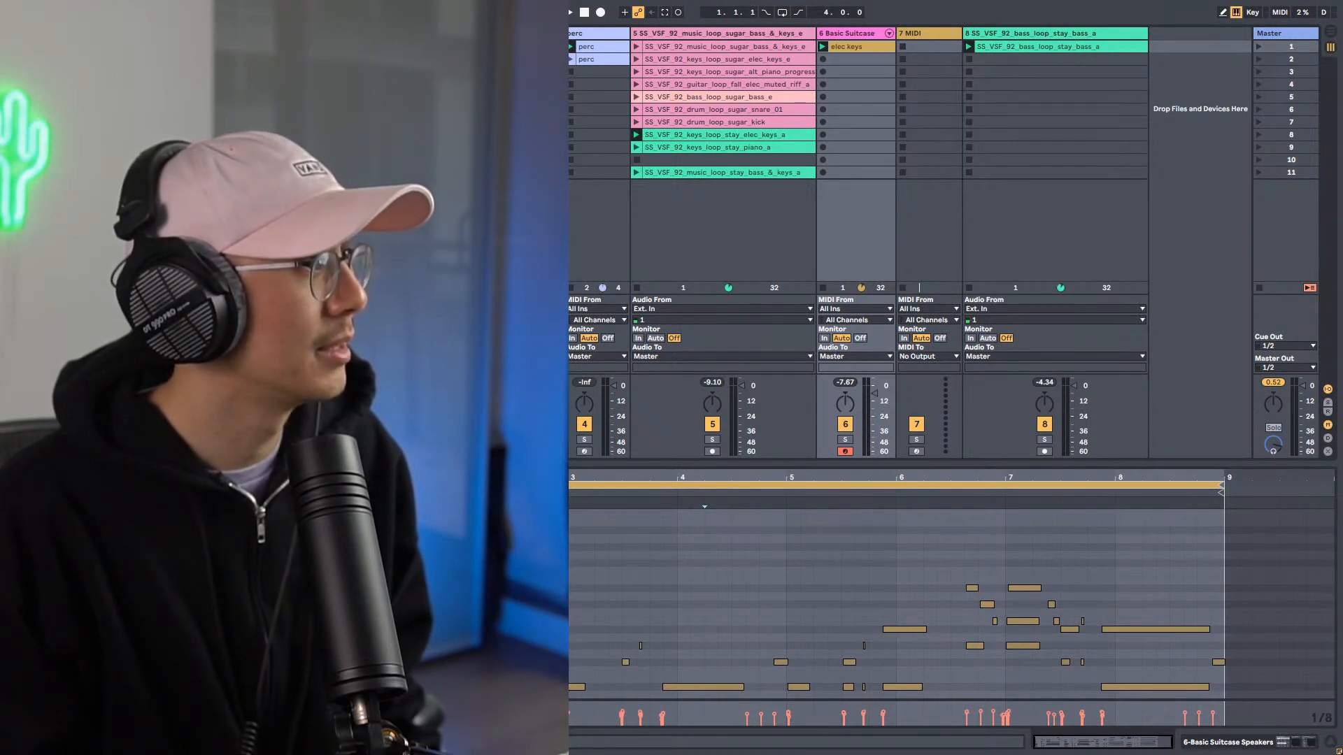
{"action": "left_click_drag", "start_coordinate": [570, 76], "coordinate": [866, 59]}
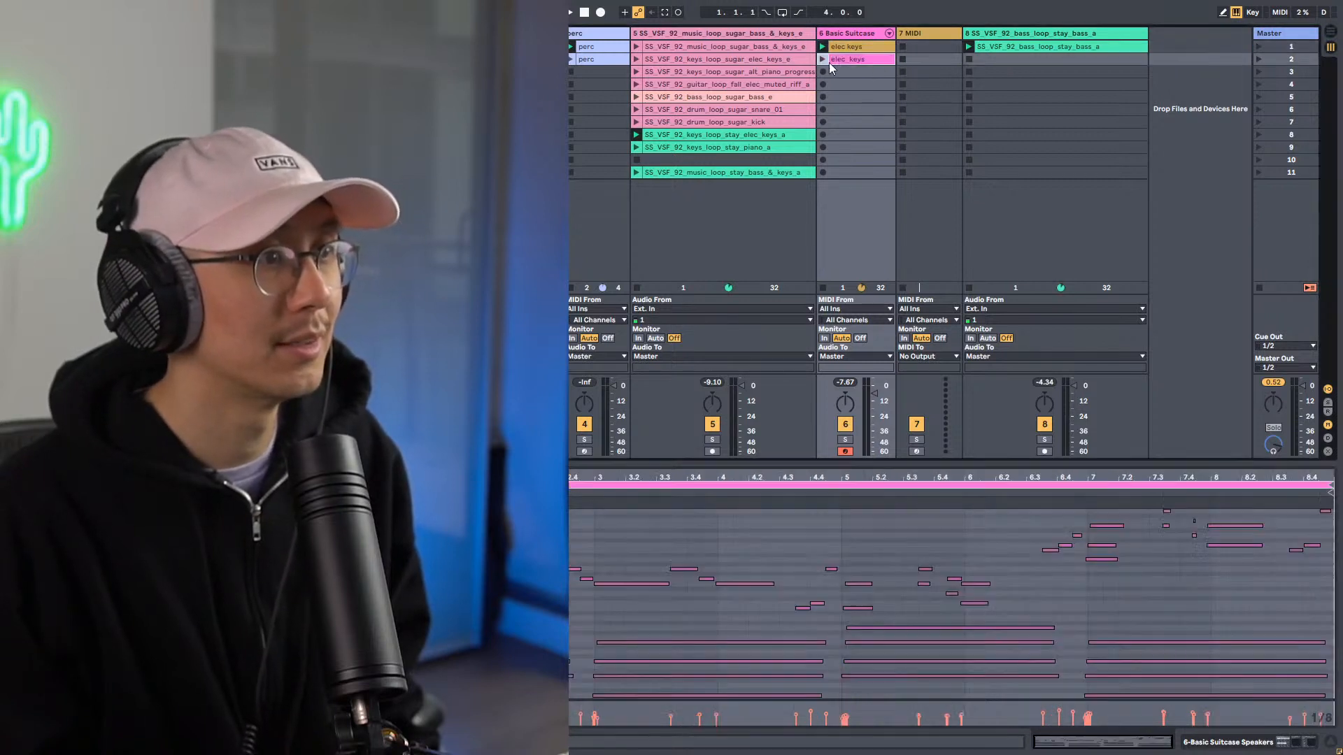
{"action": "left_click", "coordinate": [823, 60]}
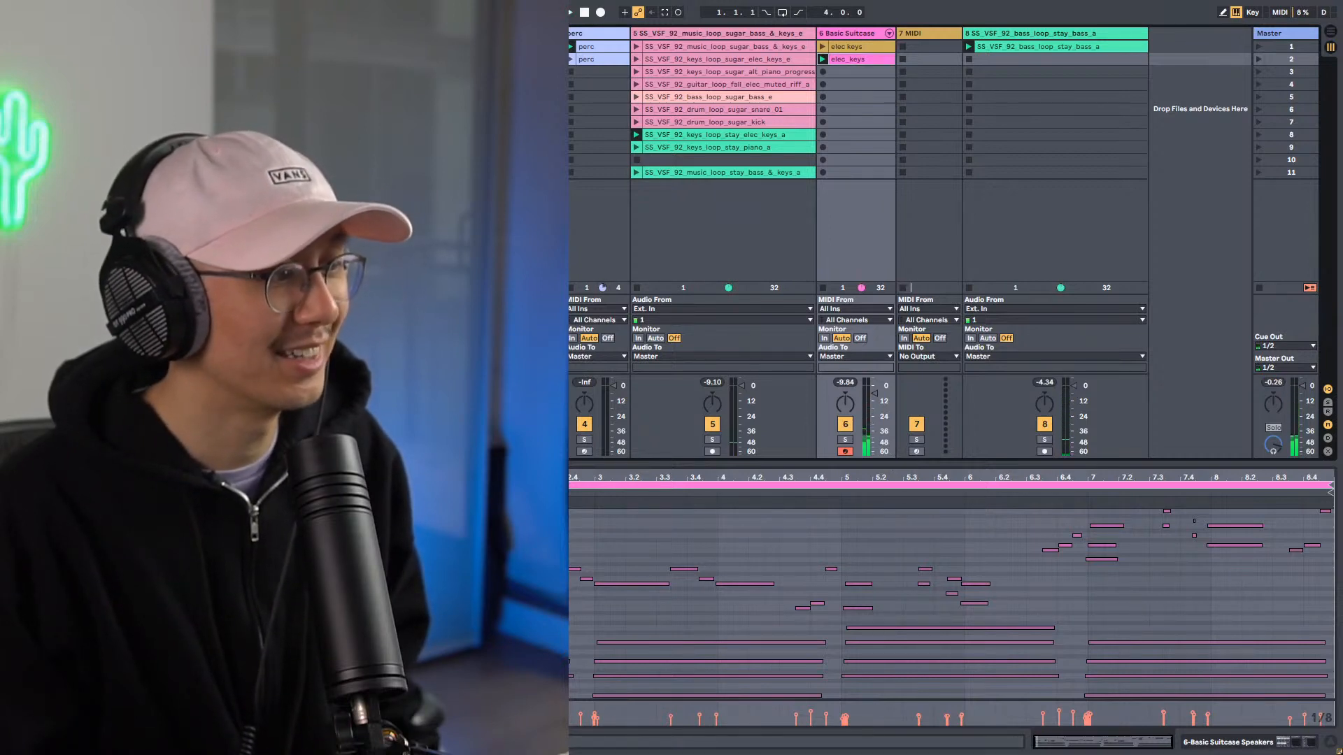
{"action": "left_click_drag", "start_coordinate": [684, 451], "coordinate": [684, 395]}
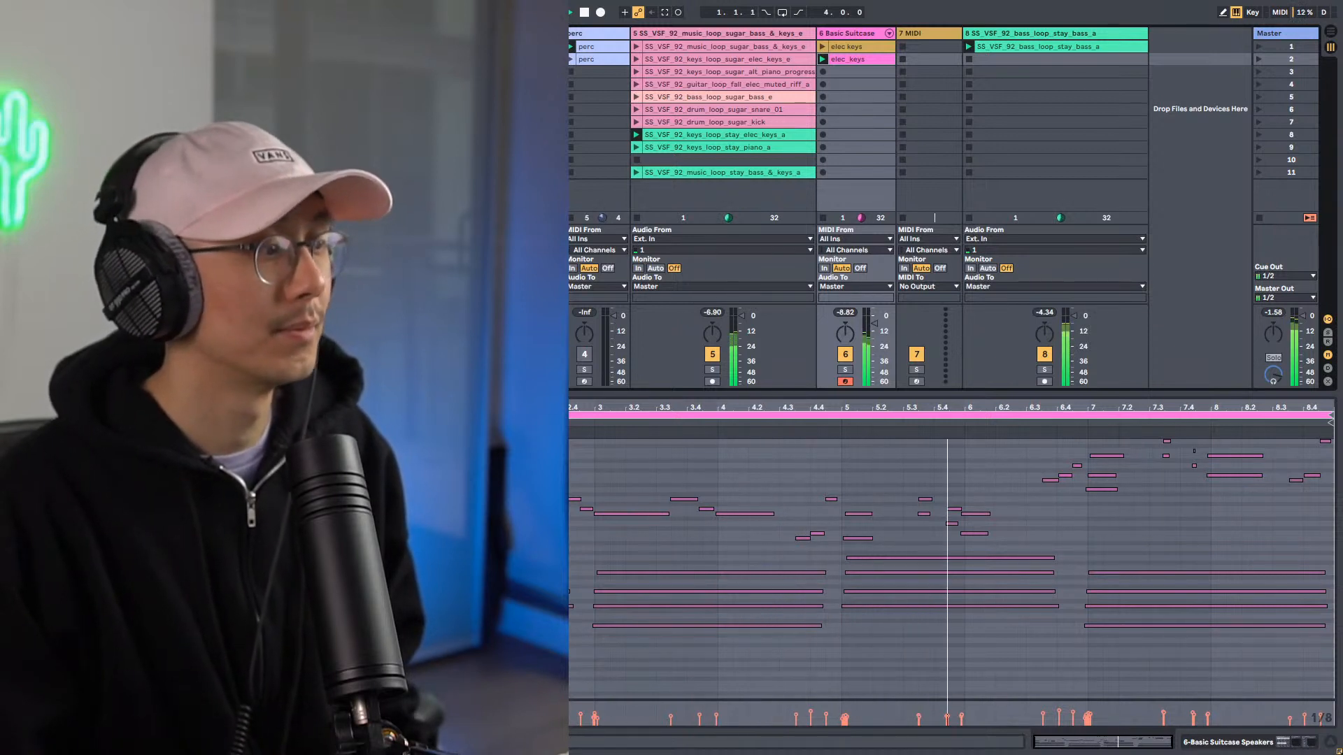
{"action": "scroll", "coordinate": [1138, 351], "scroll_direction": "left", "scroll_amount": 3}
{"action": "scroll", "coordinate": [944, 210], "scroll_direction": "right", "scroll_amount": 3}
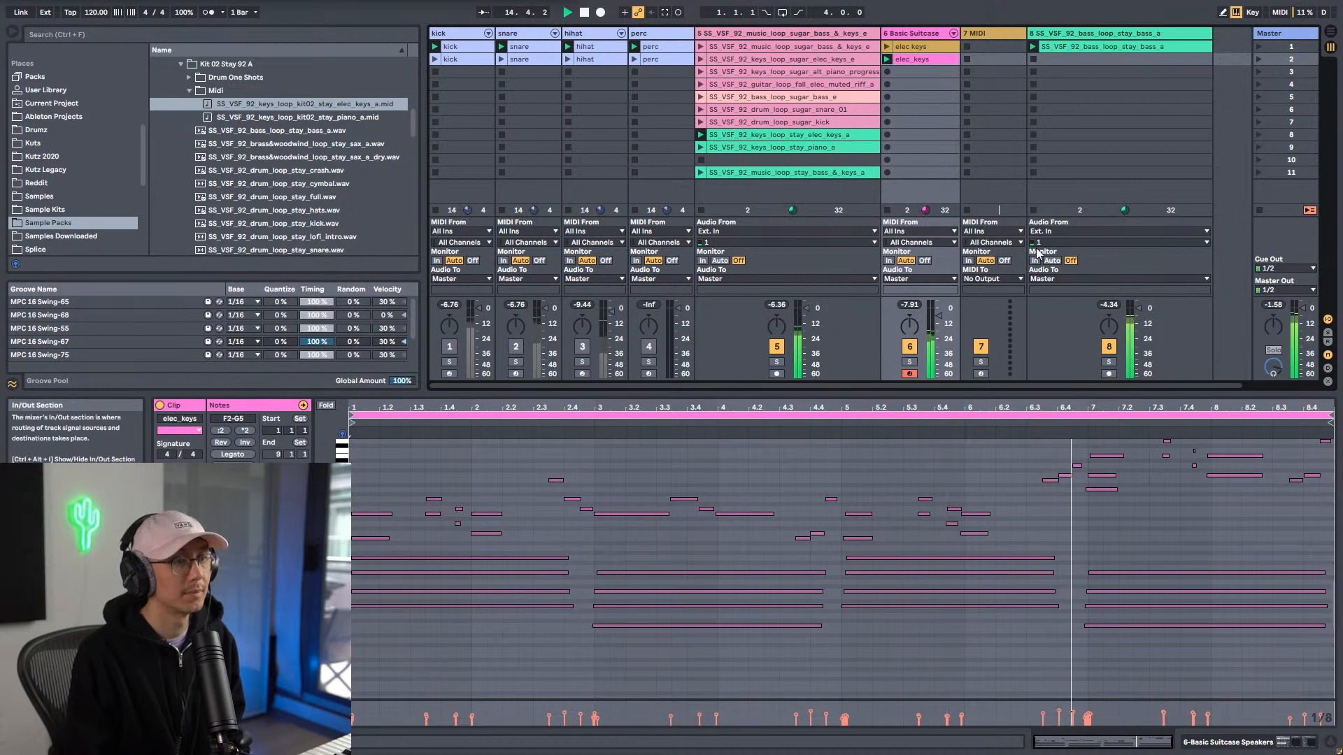
{"action": "key", "text": "space"}
{"action": "left_click", "coordinate": [902, 464]}
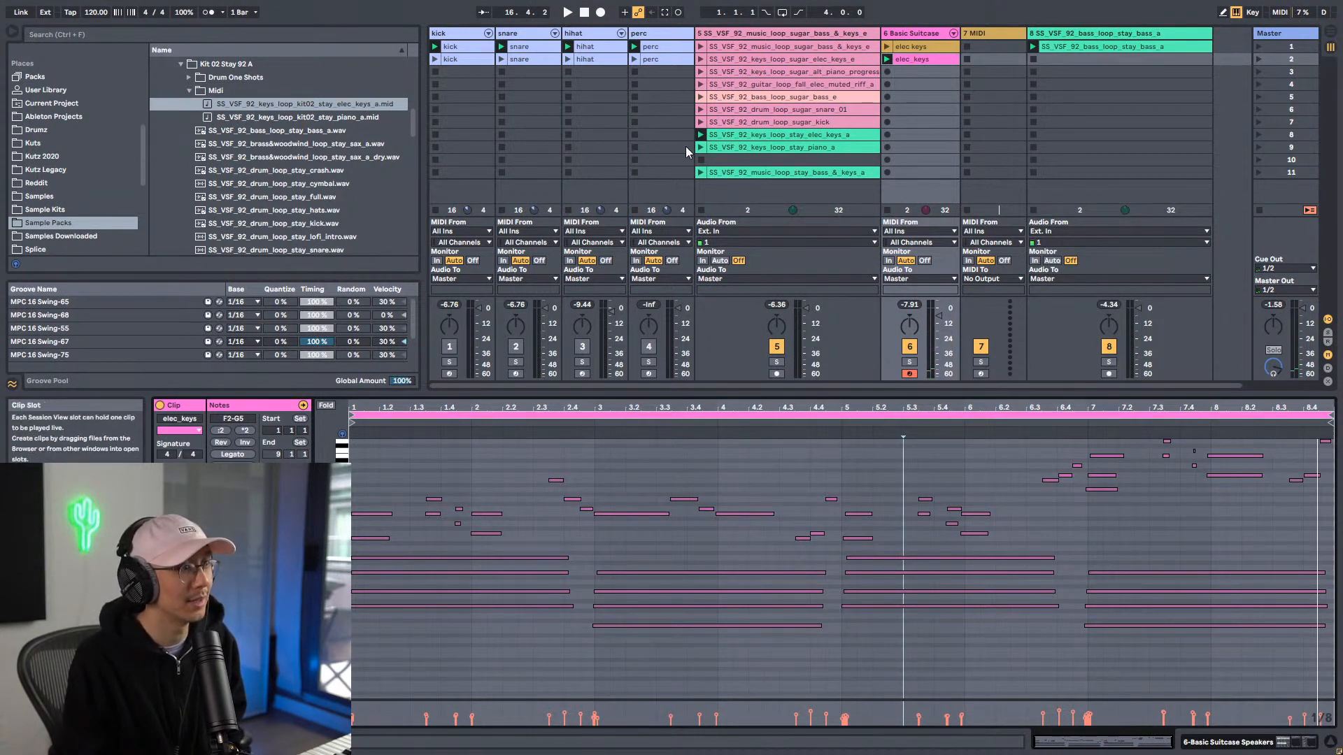
Step: Move the SS_VSF_92_keys_loop_stay_piano_a clip to a new audio track and play it soloed
{"action": "left_click_drag", "start_coordinate": [737, 145], "coordinate": [1238, 52]}
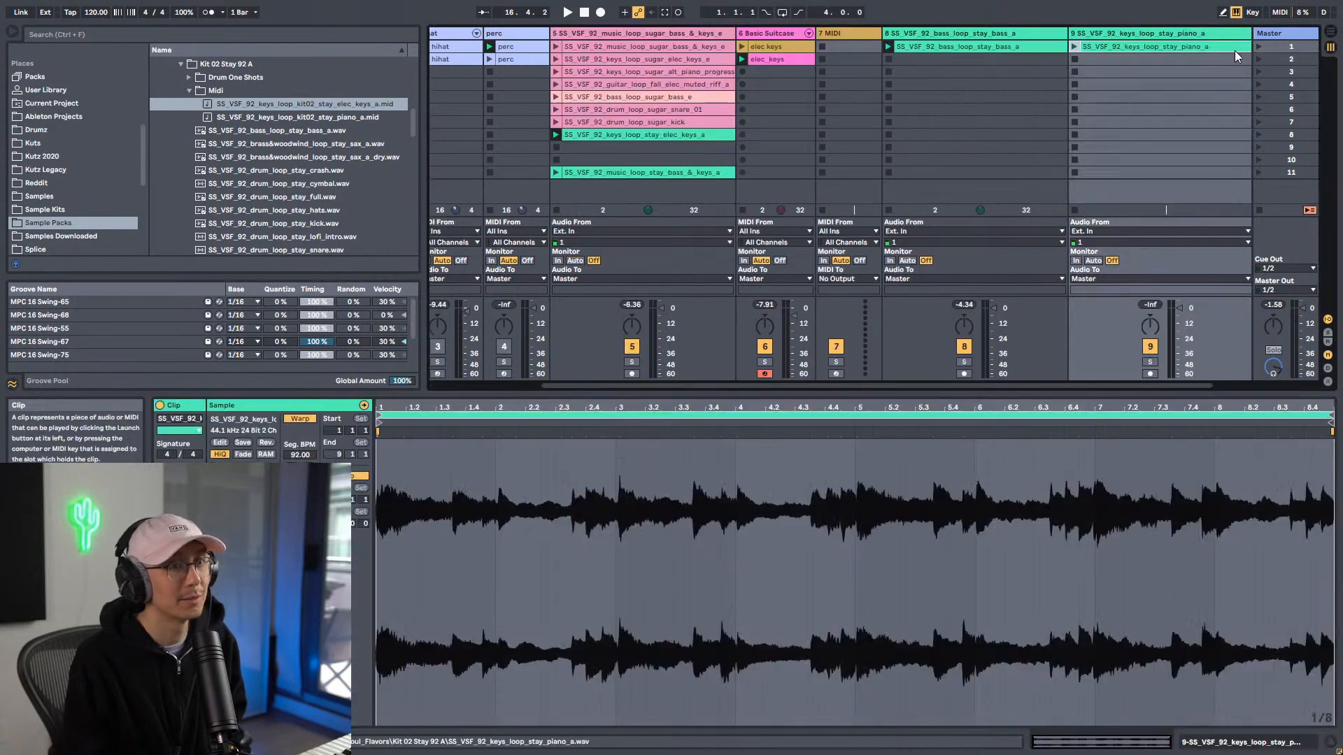
{"action": "left_click", "coordinate": [1150, 361]}
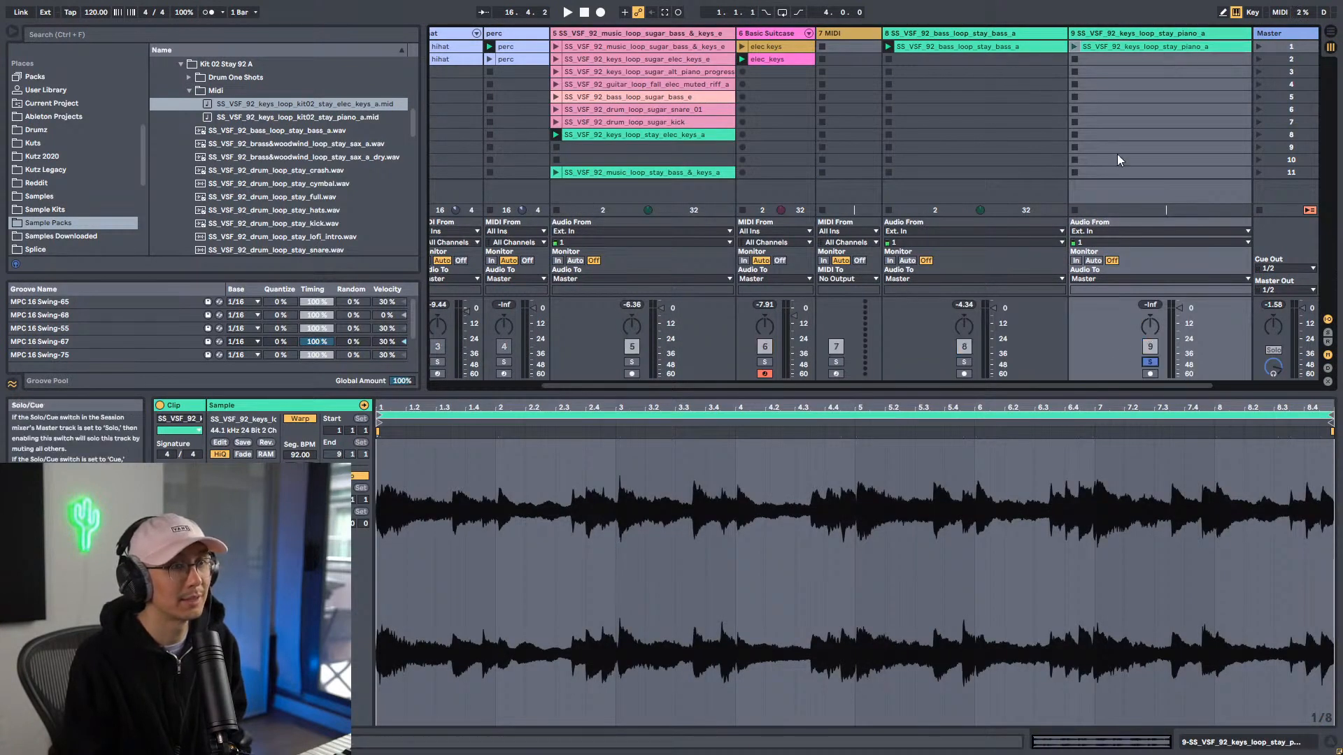
{"action": "left_click", "coordinate": [1075, 46]}
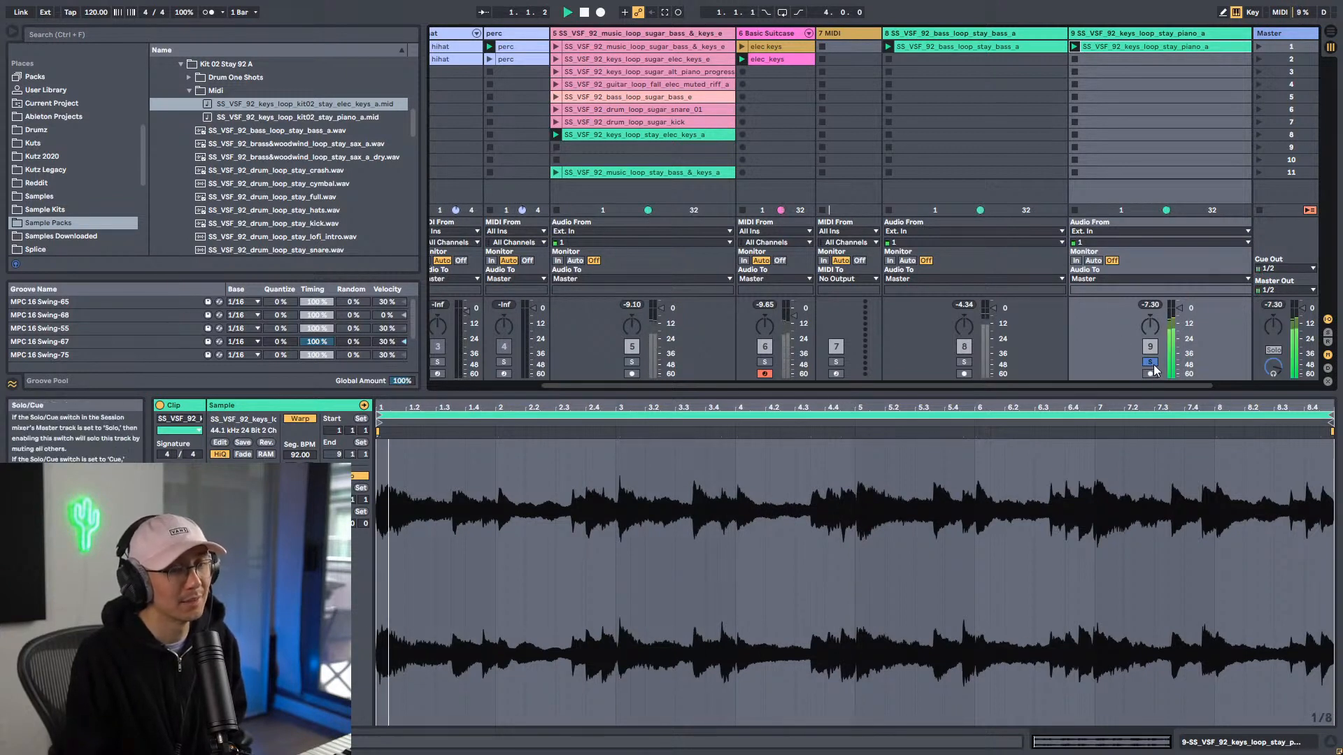
{"action": "left_click_drag", "start_coordinate": [1128, 385], "coordinate": [1222, 379]}
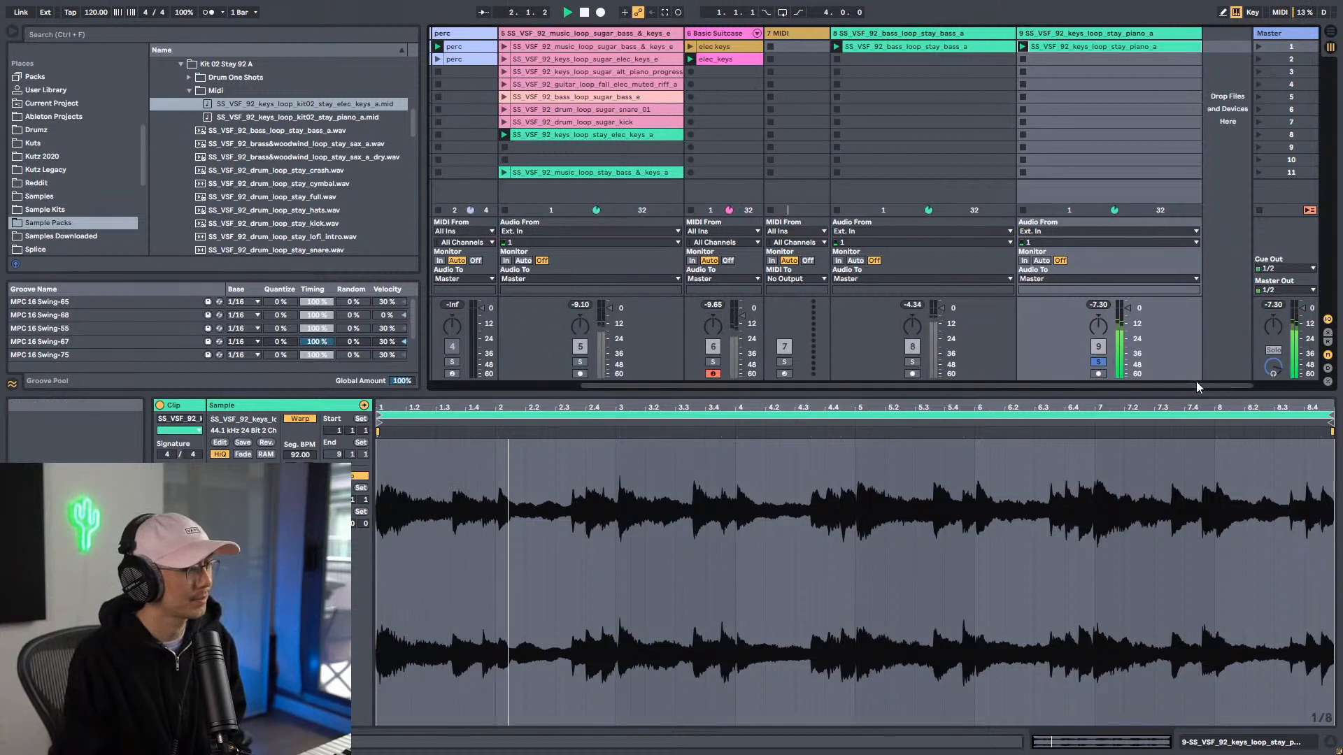
Step: Unsolo the piano track and compare the full mix with the piano muted and unmuted
{"action": "left_click", "coordinate": [1098, 363]}
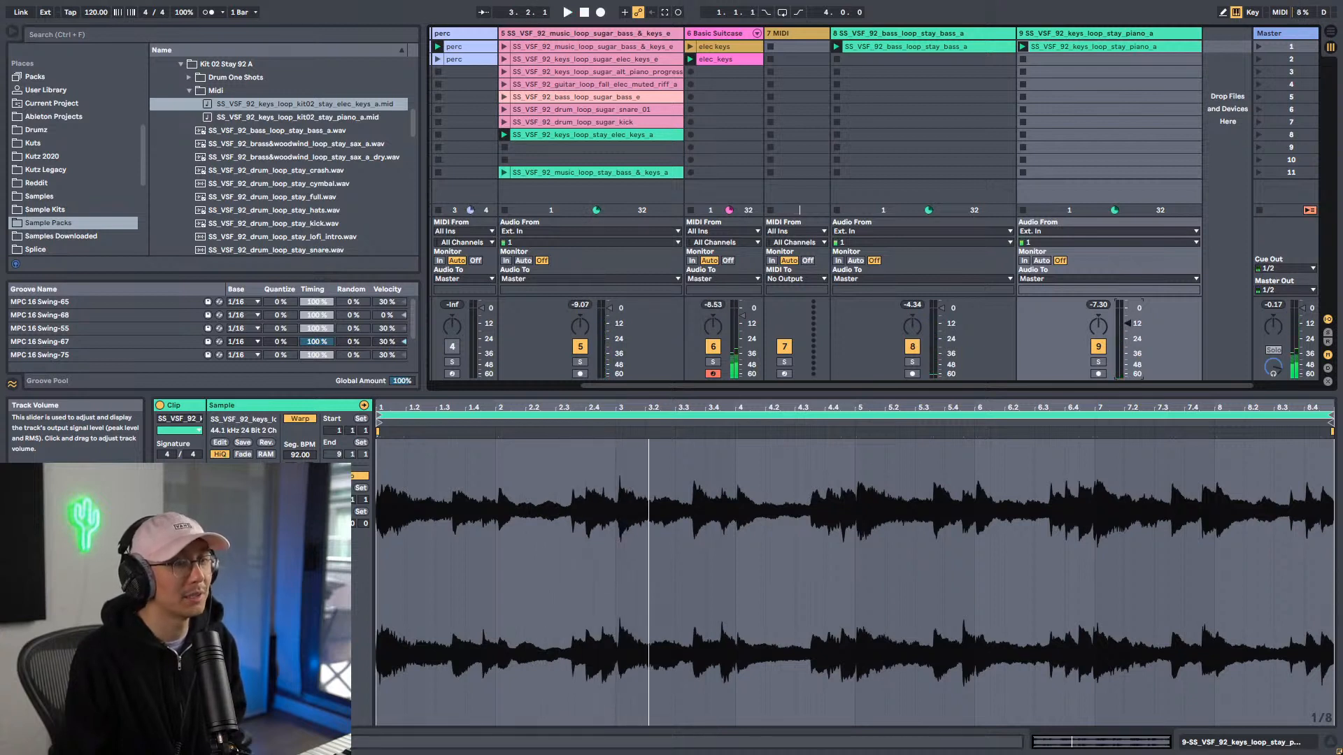
{"action": "key", "text": "space"}
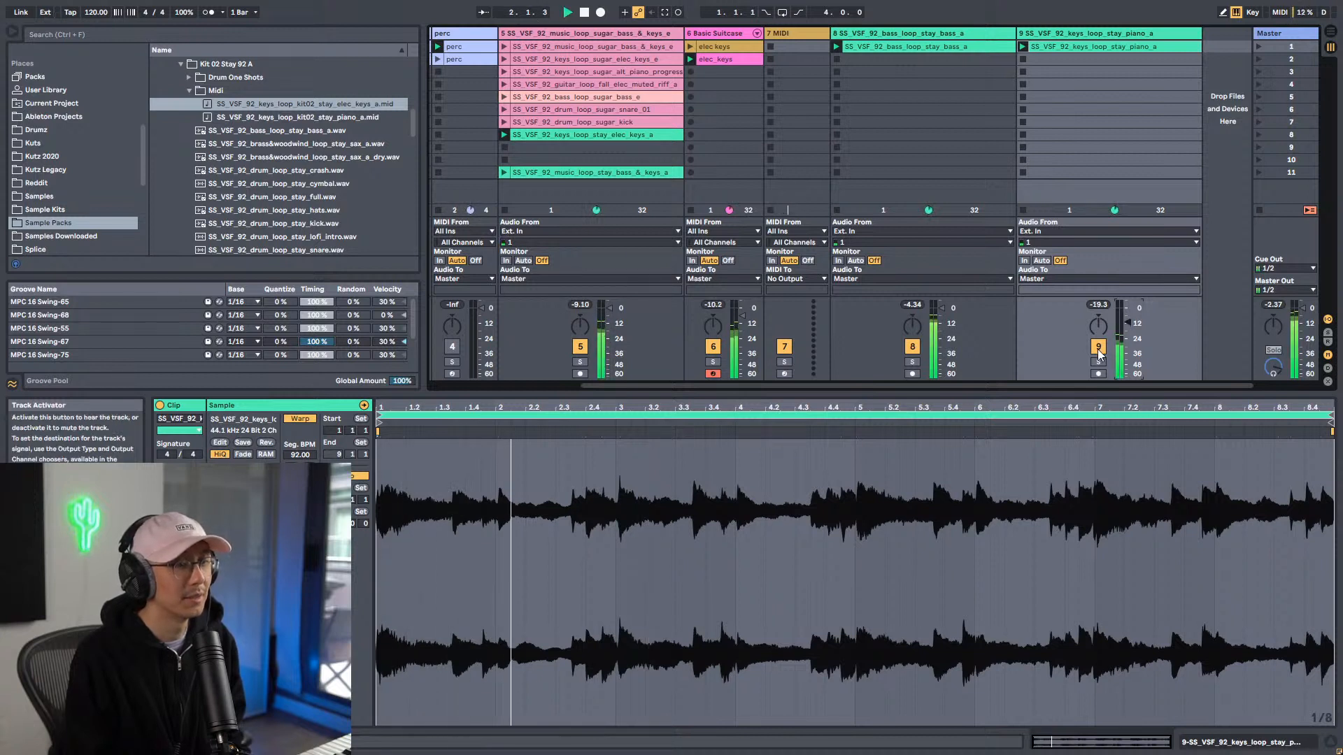
{"action": "key", "text": "space"}
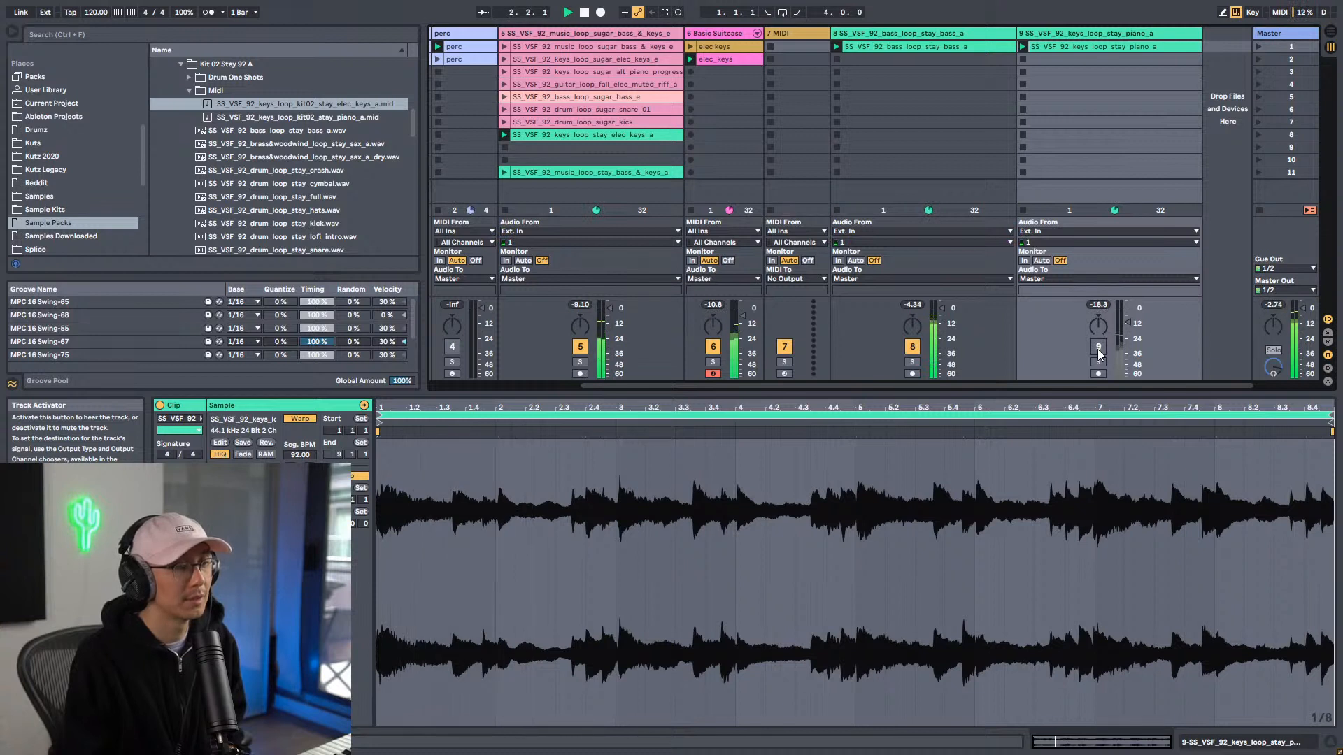
{"action": "left_click", "coordinate": [1099, 348]}
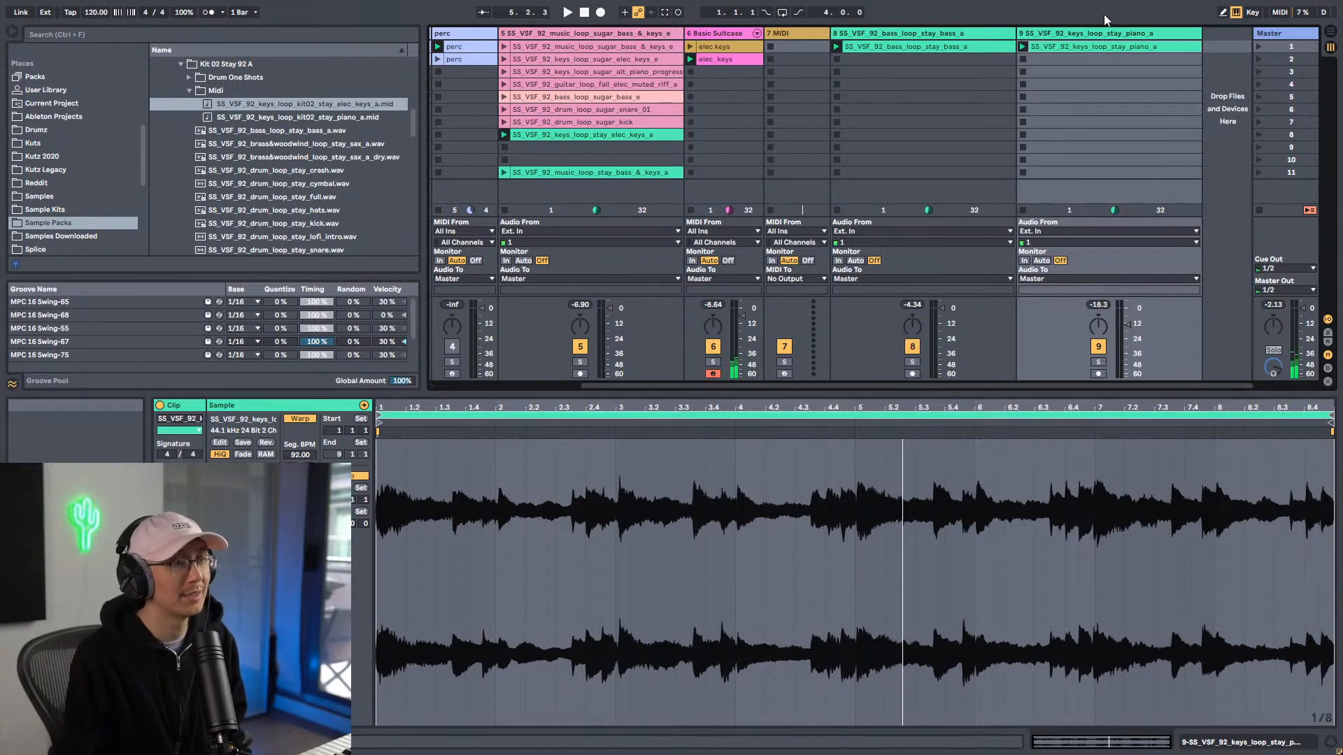
Step: Narrow the stay bass and stay piano tracks and look through the rest of the Stay kit's loops
{"action": "left_click_drag", "start_coordinate": [1014, 30], "coordinate": [906, 28]}
{"action": "left_click_drag", "start_coordinate": [1019, 28], "coordinate": [1097, 26]}
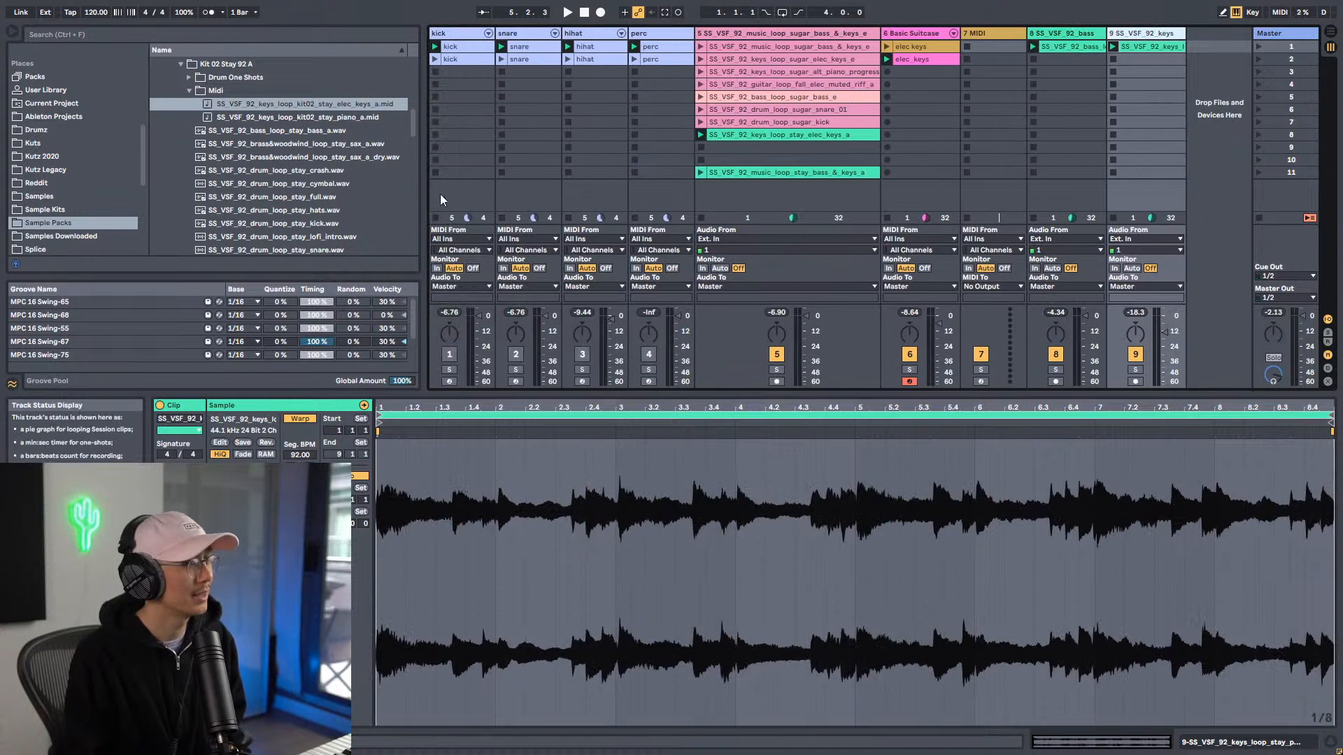
{"action": "scroll", "coordinate": [304, 189], "scroll_direction": "down", "scroll_amount": 5}
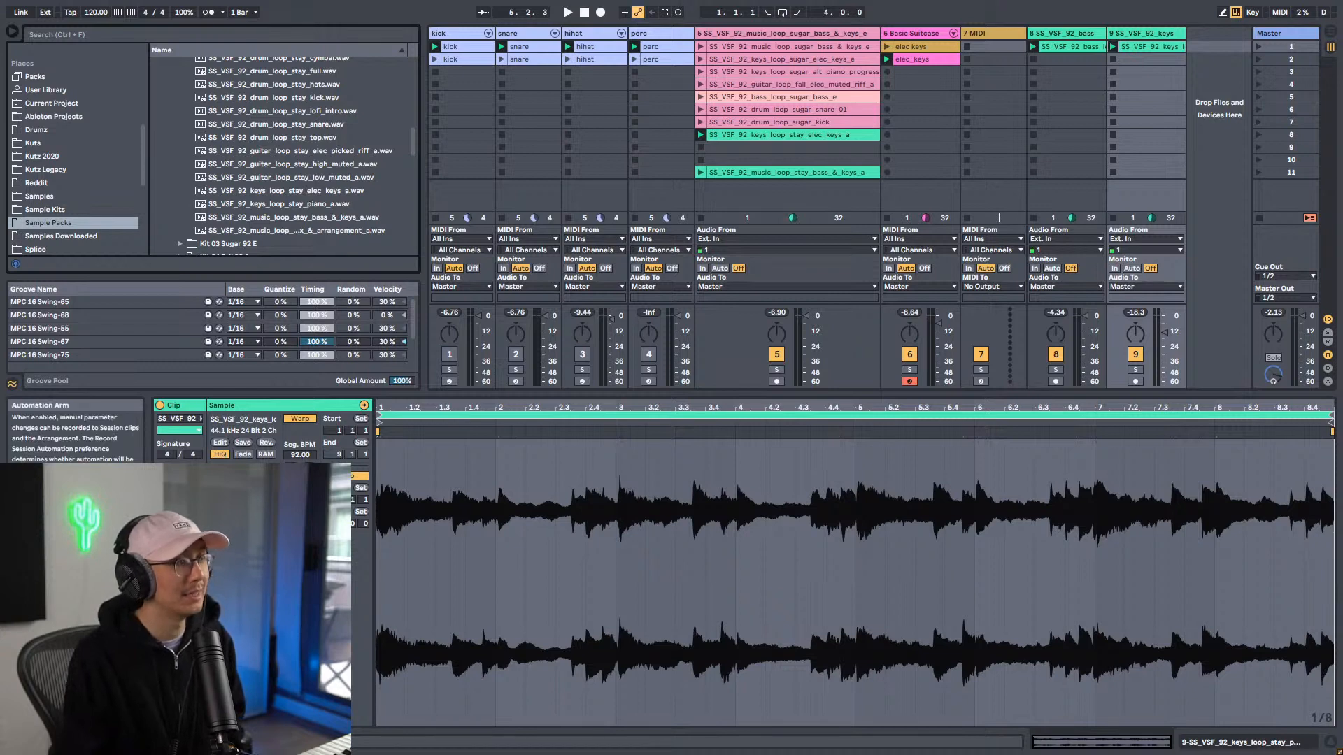
Step: Create an empty MIDI clip in the kick track's third slot and reactivate the kick, snare, hihat and perc tracks
{"action": "double_click", "coordinate": [468, 73]}
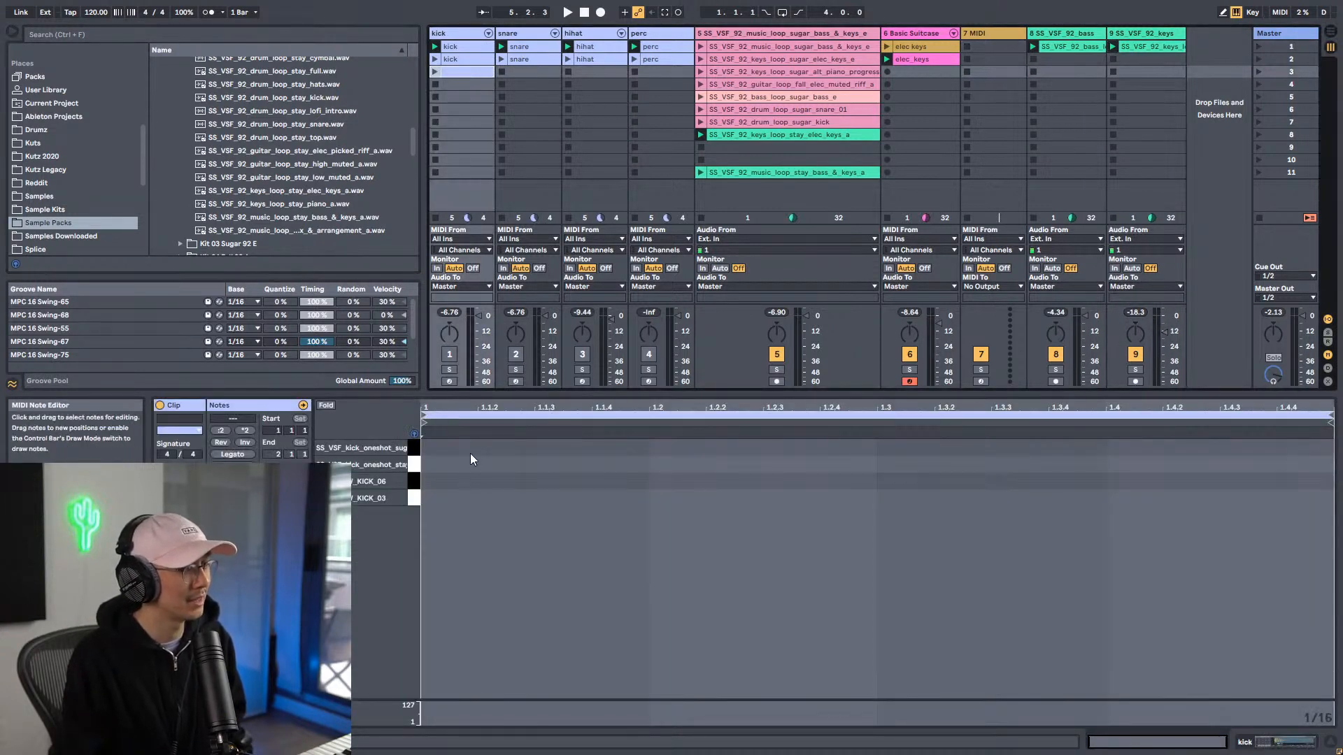
{"action": "left_click", "coordinate": [448, 356]}
{"action": "left_click", "coordinate": [513, 355]}
{"action": "left_click", "coordinate": [582, 355]}
{"action": "left_click", "coordinate": [649, 355]}
Step: Audition the kick samples and place a KICK_03 note on each of the four beats of the kick clip
{"action": "left_click", "coordinate": [410, 498]}
{"action": "left_click", "coordinate": [410, 481]}
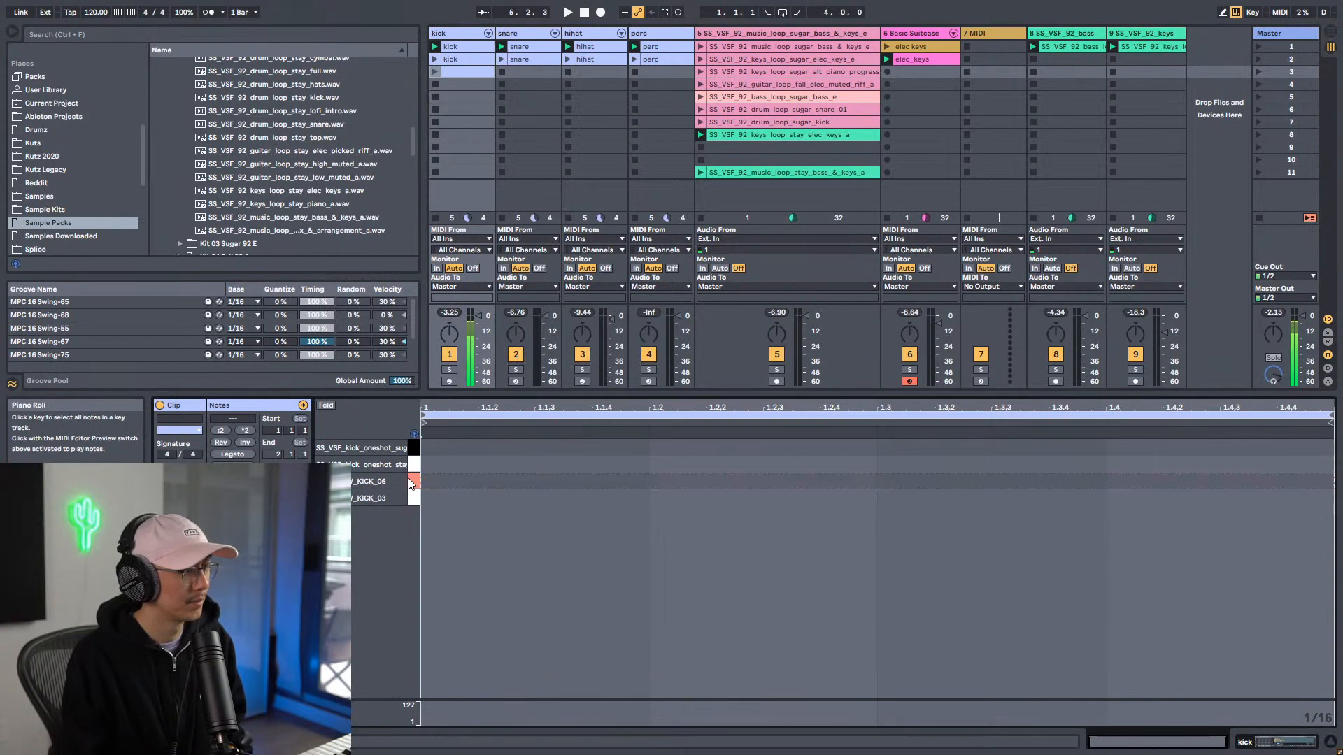
{"action": "left_click", "coordinate": [410, 462]}
{"action": "left_click", "coordinate": [412, 450]}
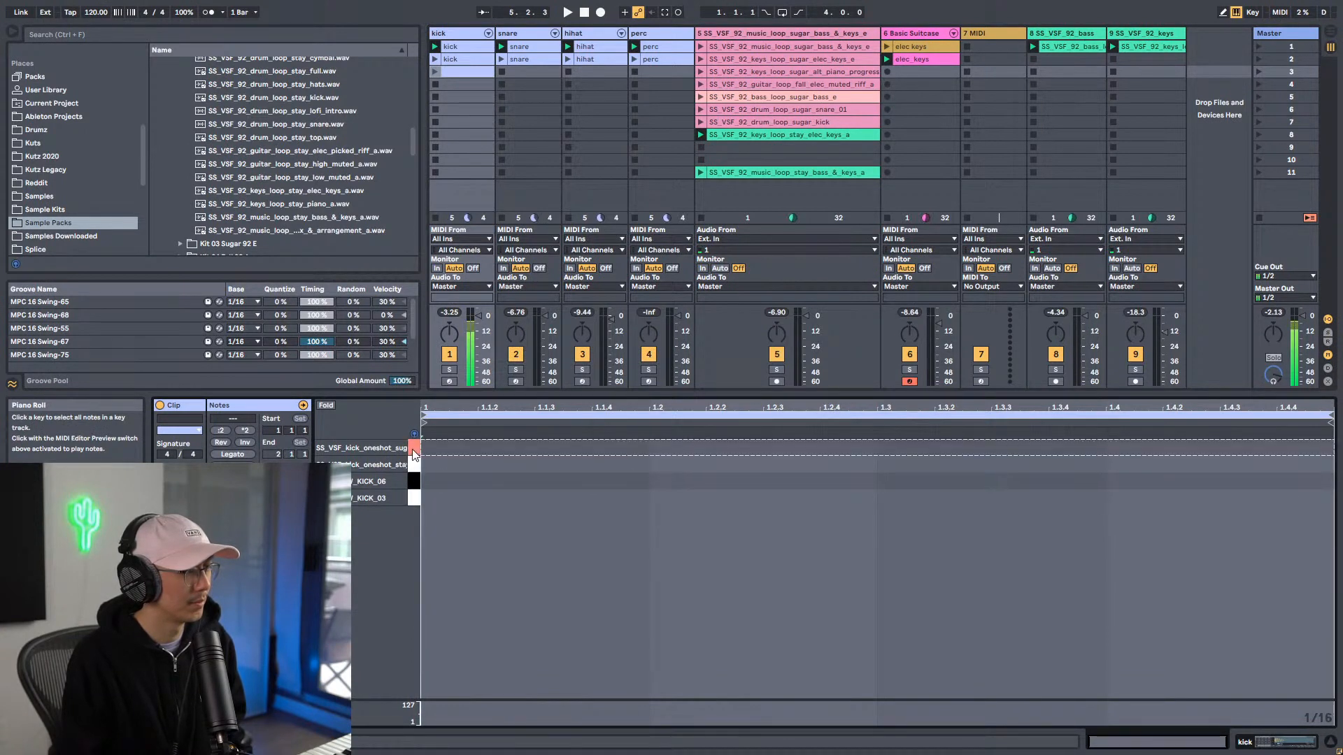
{"action": "left_click", "coordinate": [413, 451]}
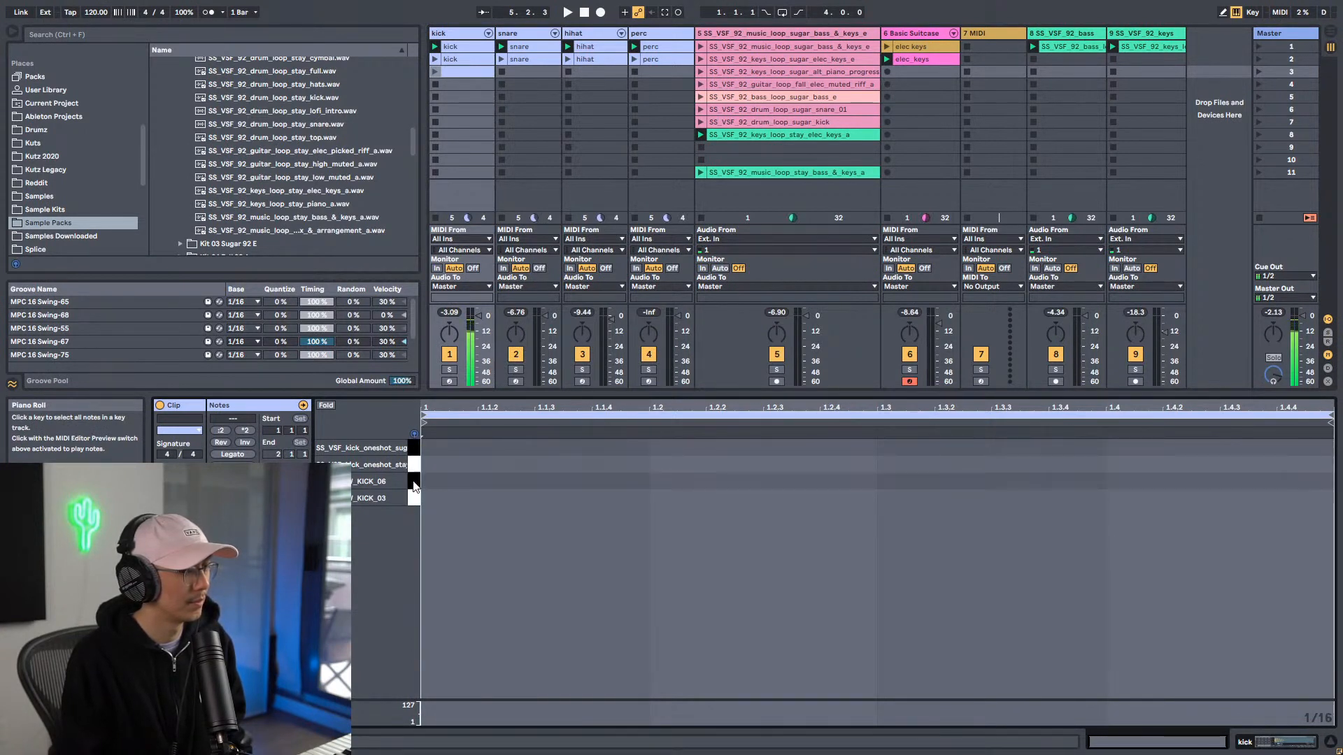
{"action": "double_click", "coordinate": [442, 499]}
{"action": "double_click", "coordinate": [678, 497]}
{"action": "double_click", "coordinate": [906, 497]}
{"action": "double_click", "coordinate": [1135, 497]}
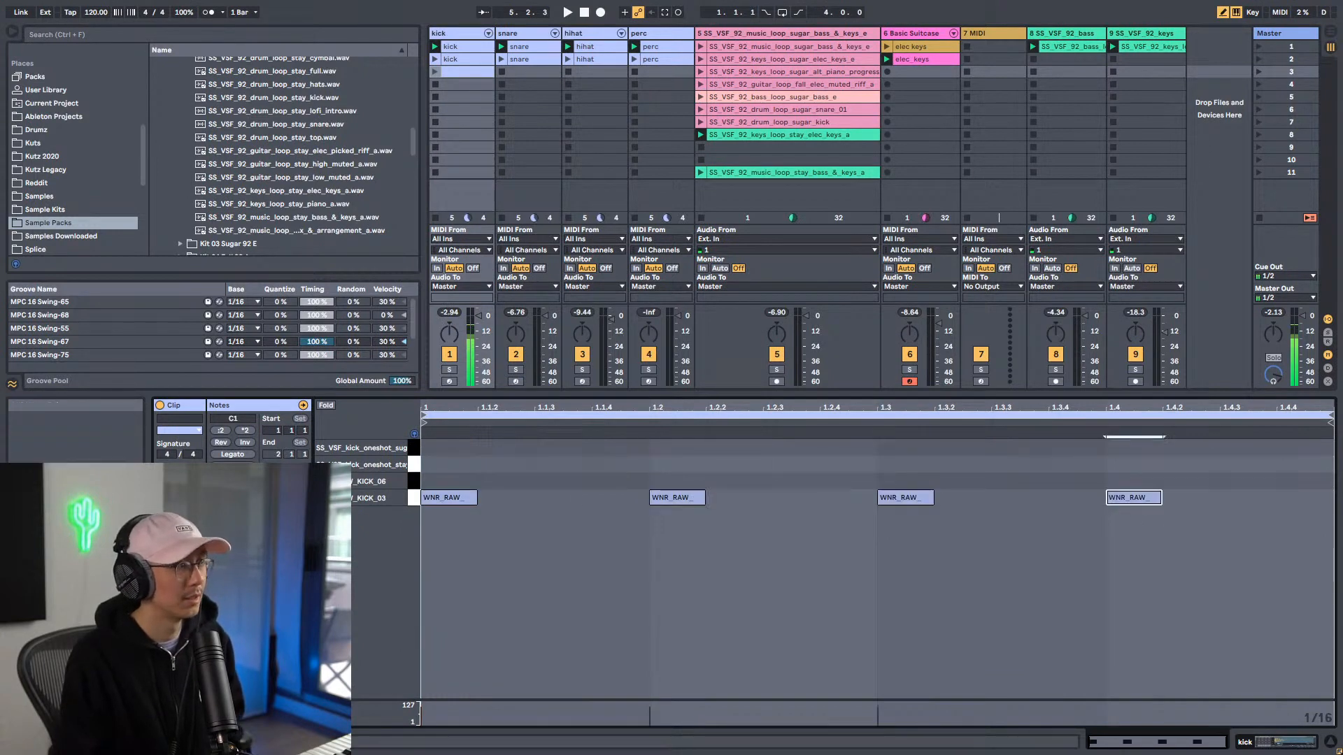
Step: Create an empty snare clip in the third slot and play it with the new kick clip, stopping the hihat and perc clips
{"action": "left_click", "coordinate": [546, 77]}
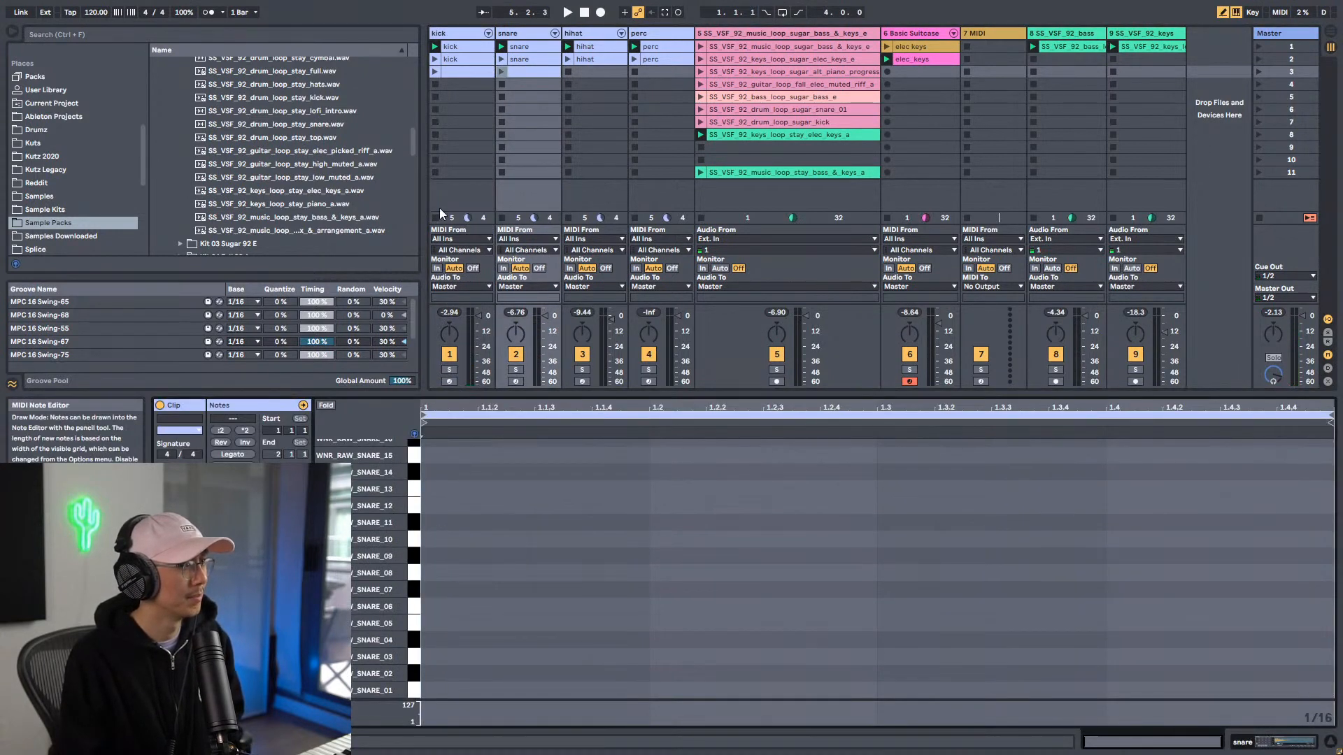
{"action": "left_click", "coordinate": [436, 71]}
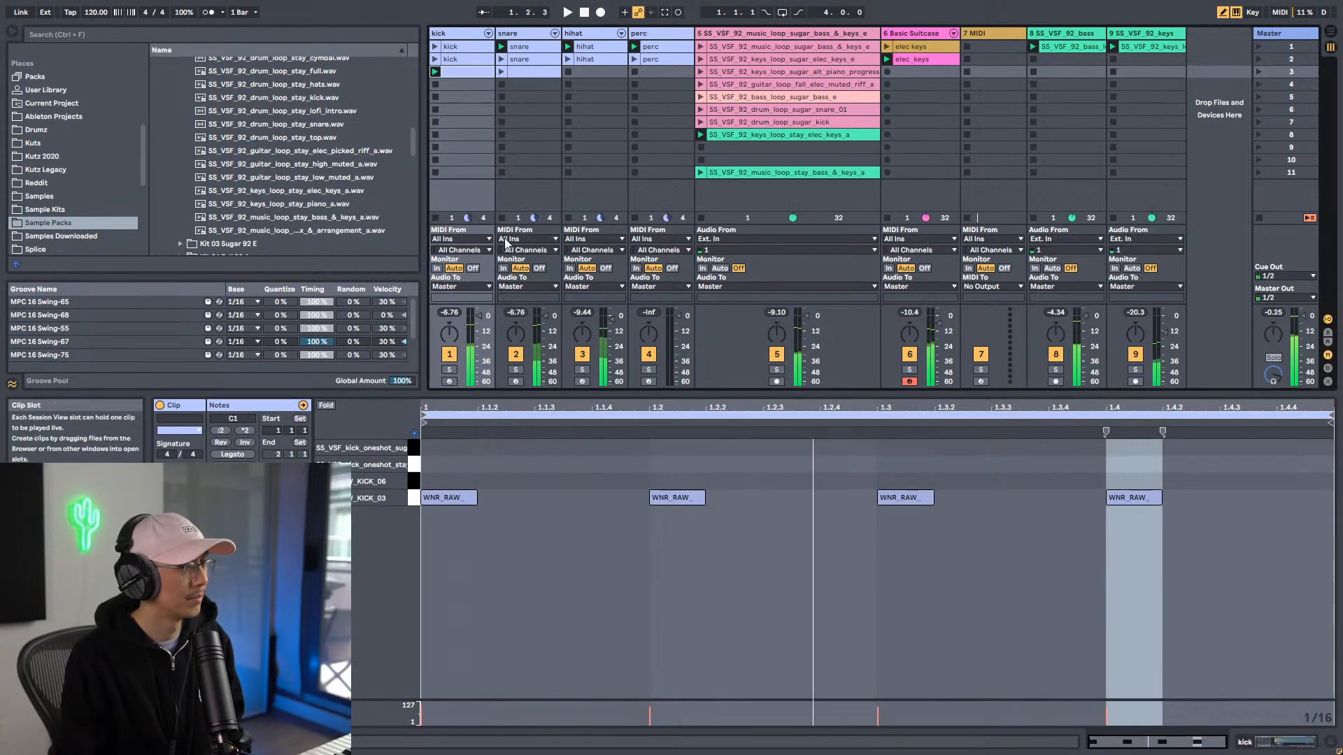
{"action": "left_click", "coordinate": [500, 71]}
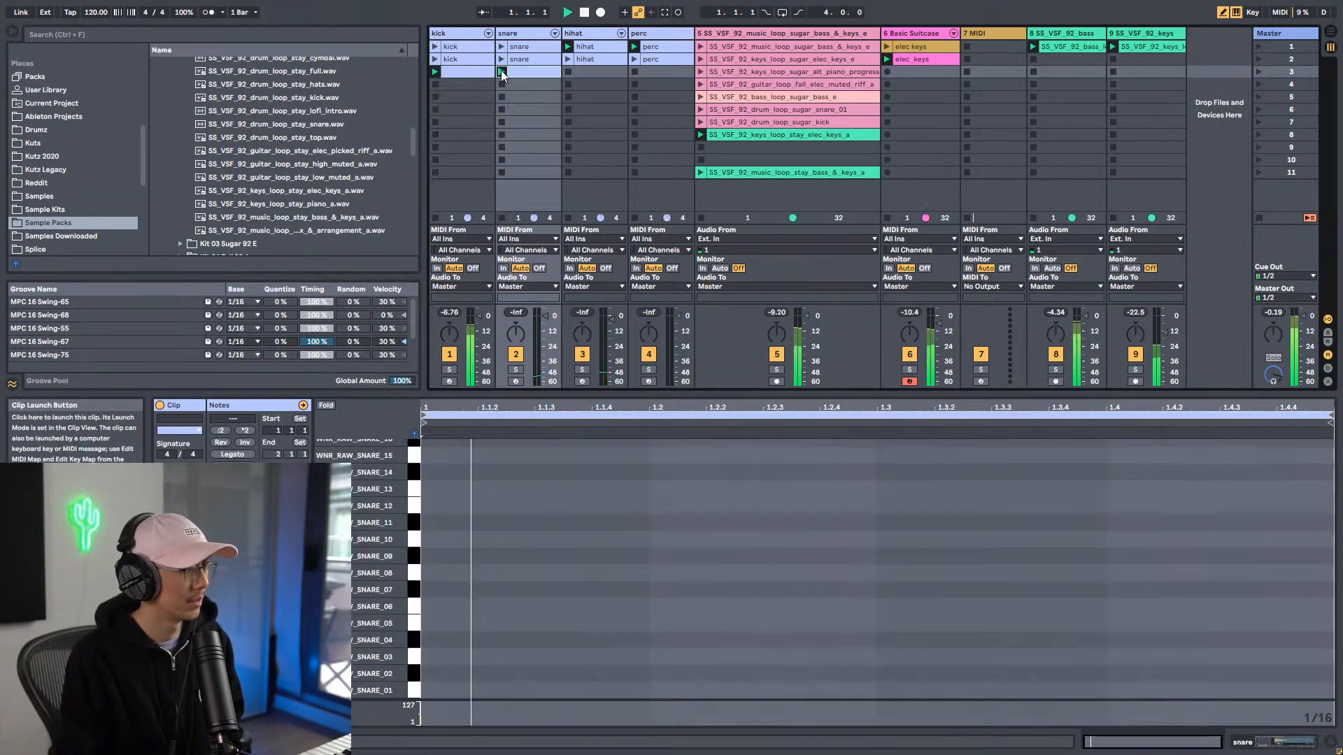
{"action": "left_click", "coordinate": [636, 71]}
{"action": "key", "text": "space"}
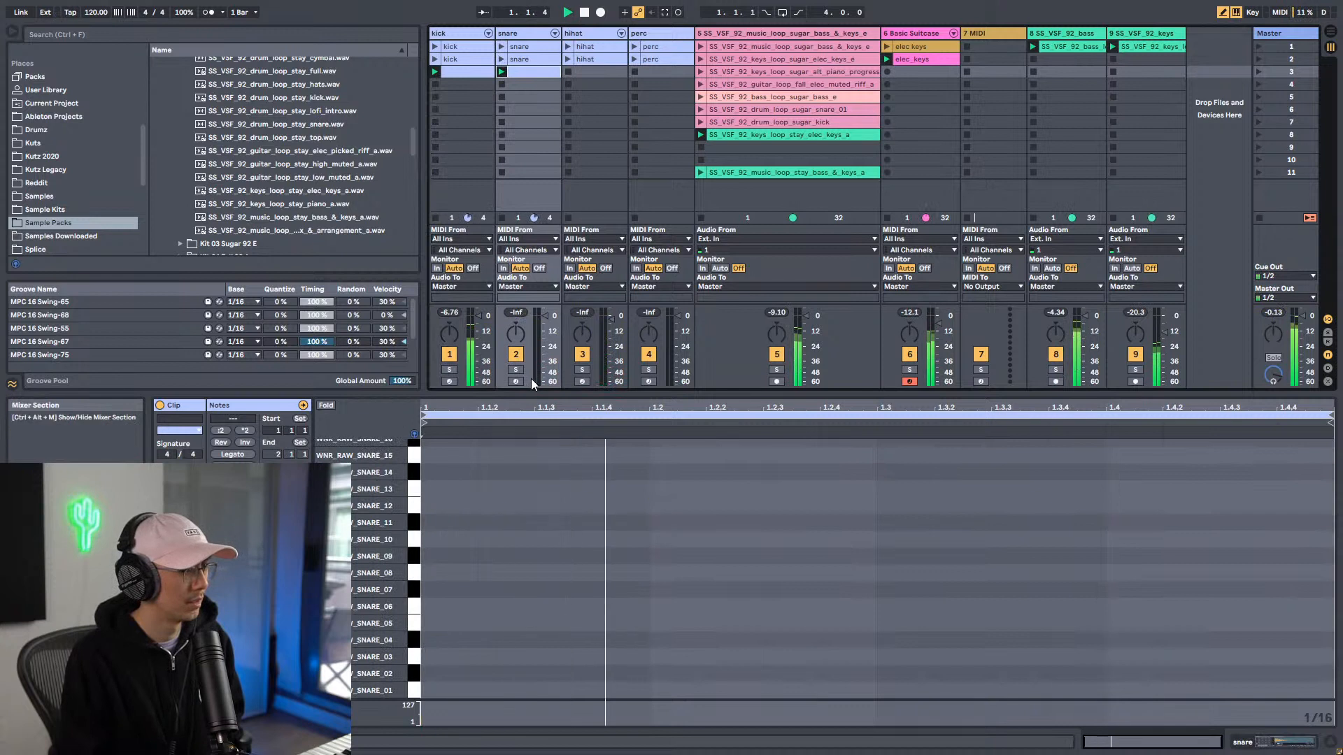
Step: Audition the snare samples and place SNARE_03 notes on beats 2 and 4 of the snare clip
{"action": "left_click_drag", "start_coordinate": [413, 687], "coordinate": [407, 507]}
{"action": "left_click", "coordinate": [664, 656]}
{"action": "left_click", "coordinate": [1130, 656]}
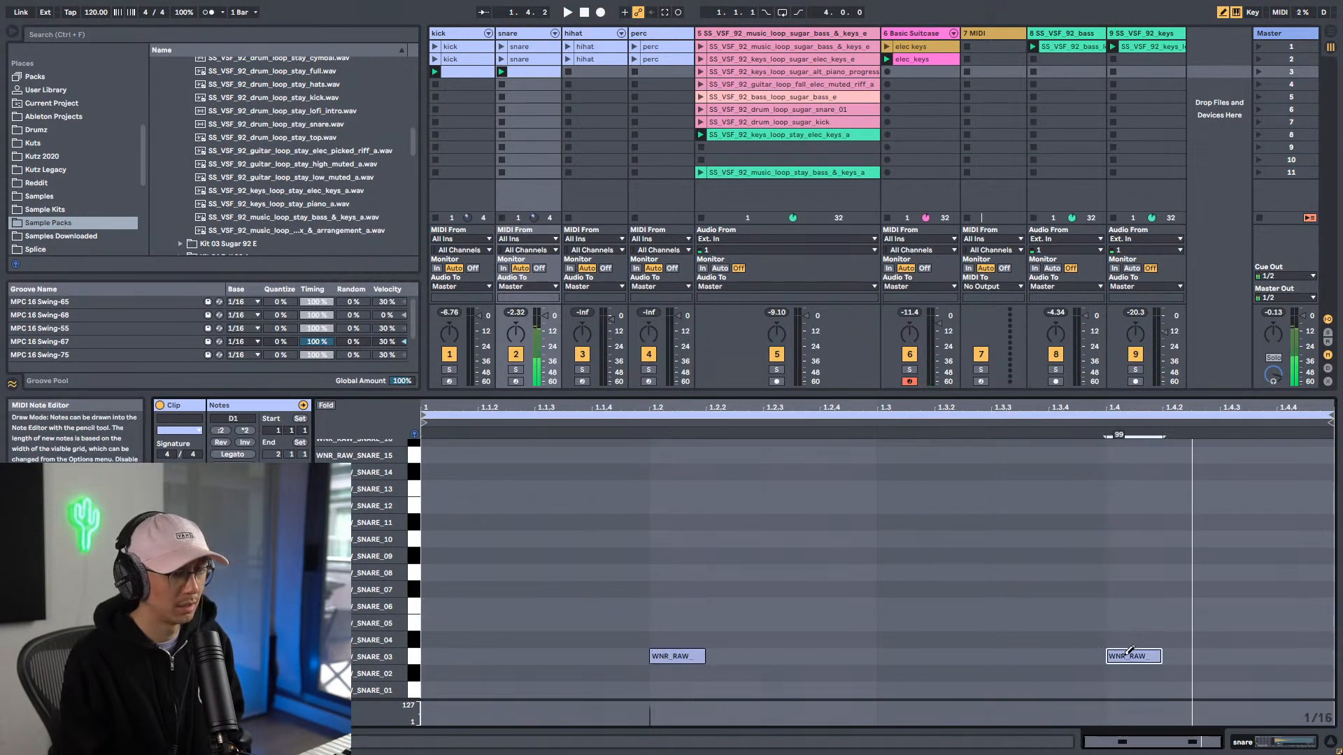
Step: Compare neighbouring snare sounds during playback by shifting both snare notes together, settling on SNARE_05
{"action": "key", "text": "b"}
{"action": "left_click_drag", "start_coordinate": [1197, 605], "coordinate": [418, 693]}
{"action": "key", "text": "Down"}
{"action": "key", "text": "Down"}
{"action": "key", "text": "Up"}
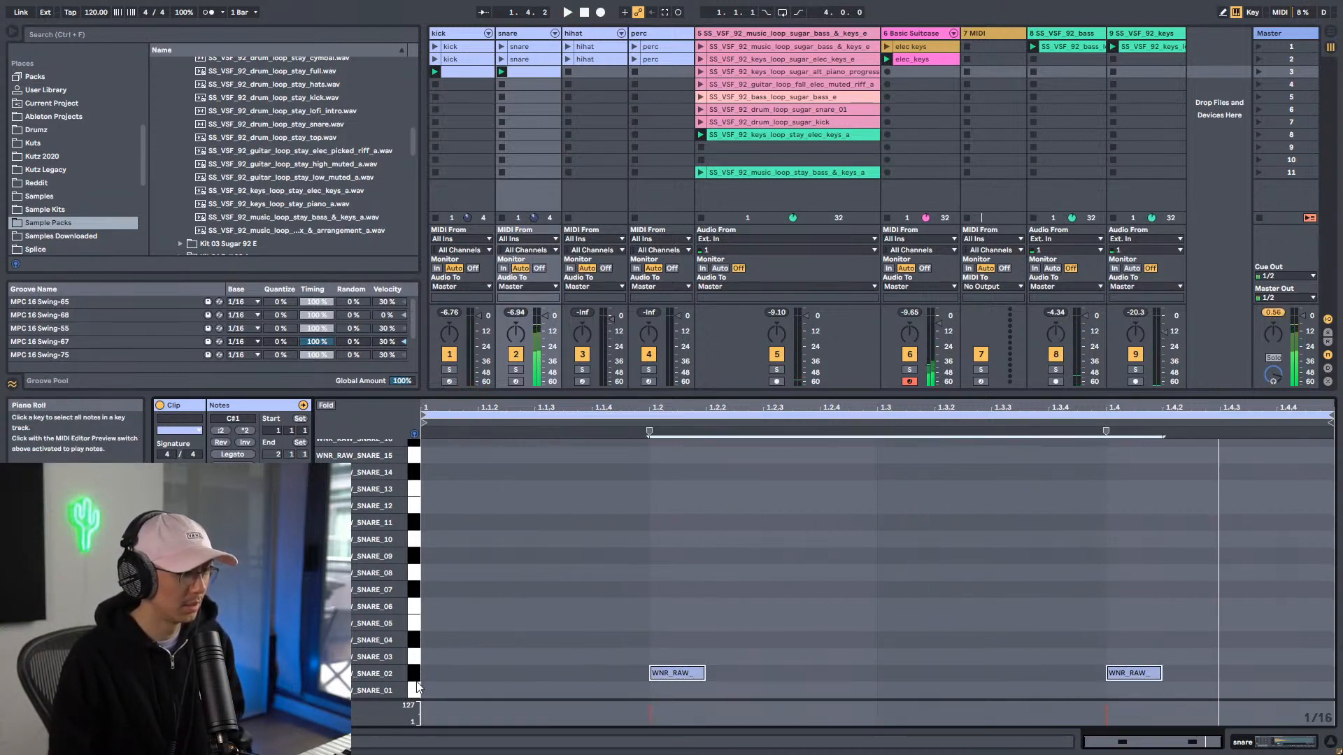
{"action": "key", "text": "Down"}
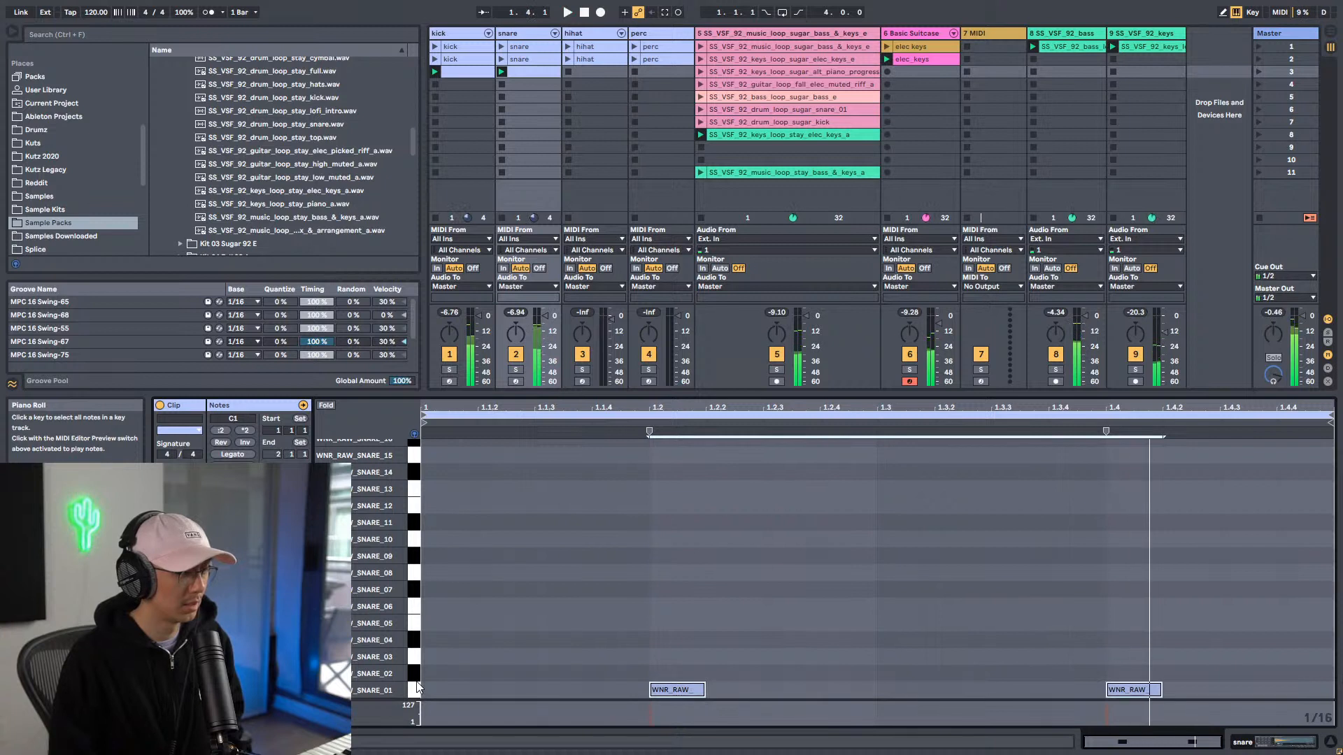
{"action": "key", "text": "Up"}
{"action": "key", "text": "Up"}
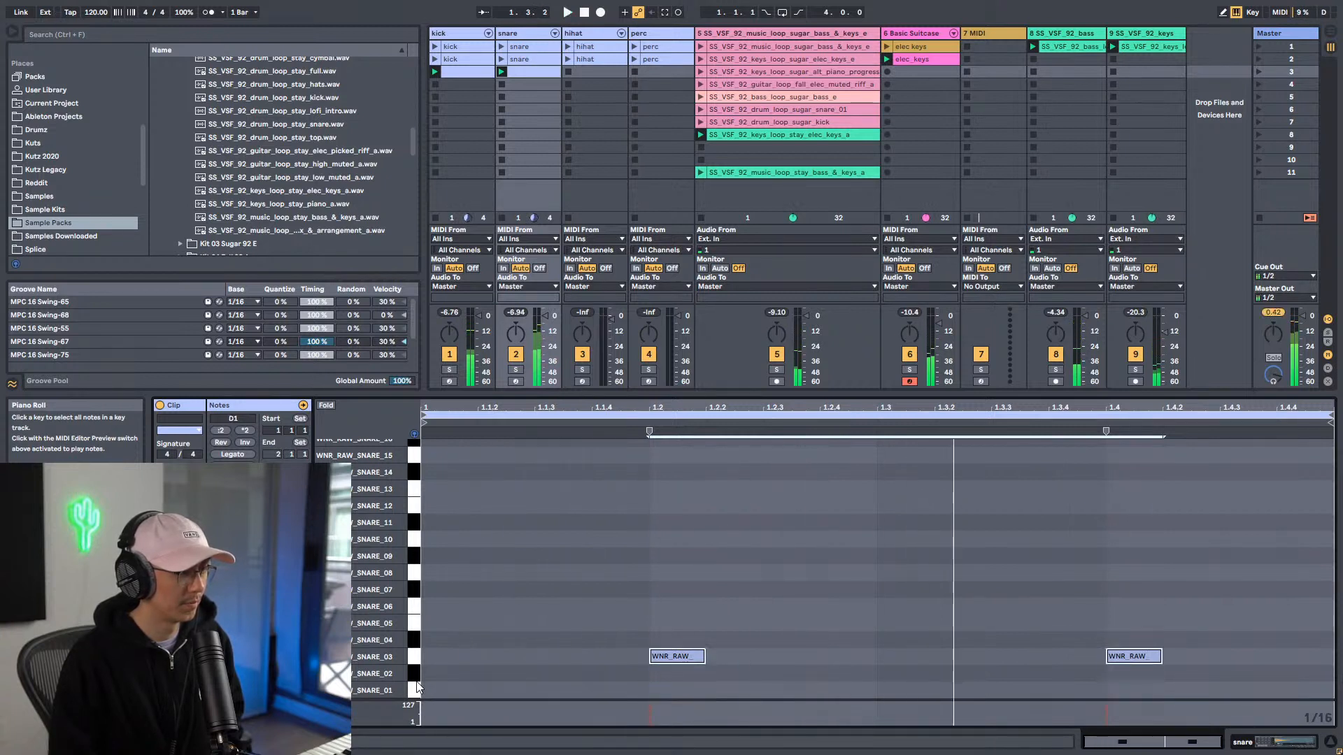
{"action": "key", "text": "Up"}
{"action": "key", "text": "Up"}
{"action": "key", "text": "Up"}
{"action": "key", "text": "Down"}
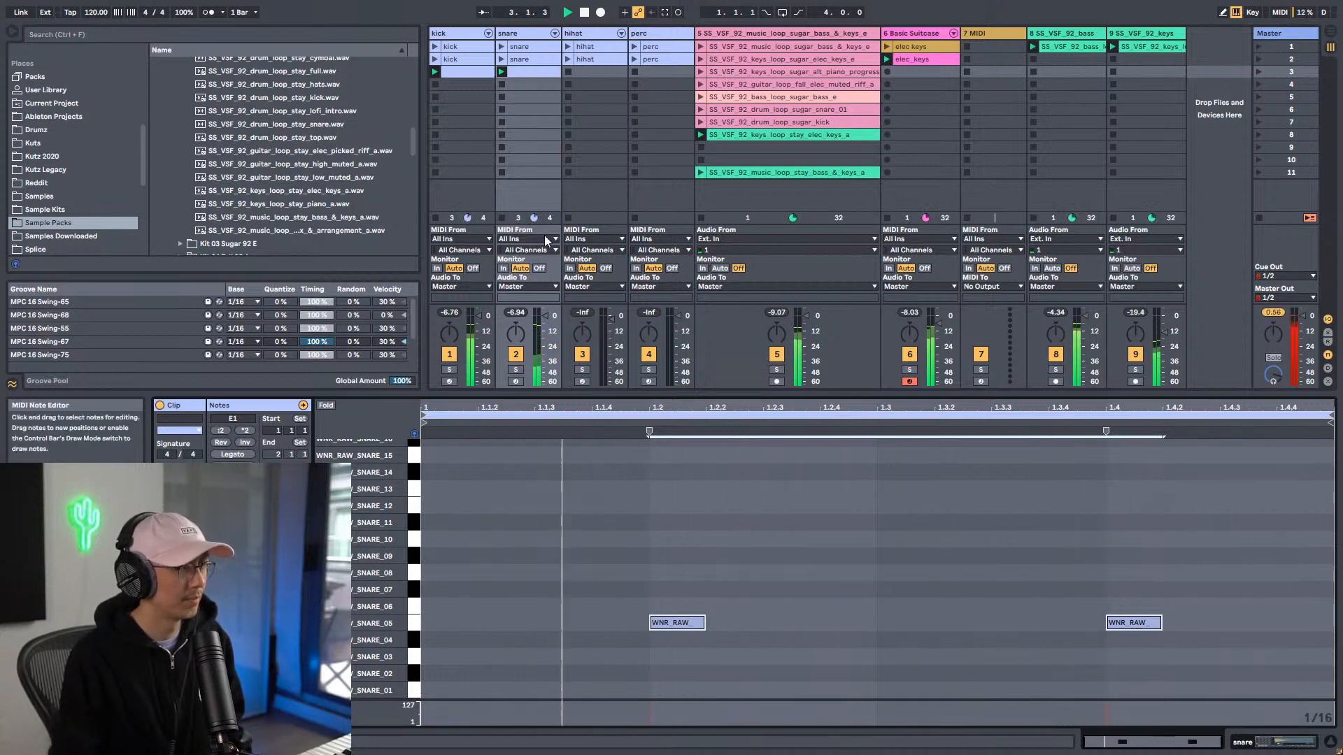
Step: Create an empty clip in the hihat track's third slot and audition the hi-hat and cymbal samples
{"action": "left_click", "coordinate": [577, 72]}
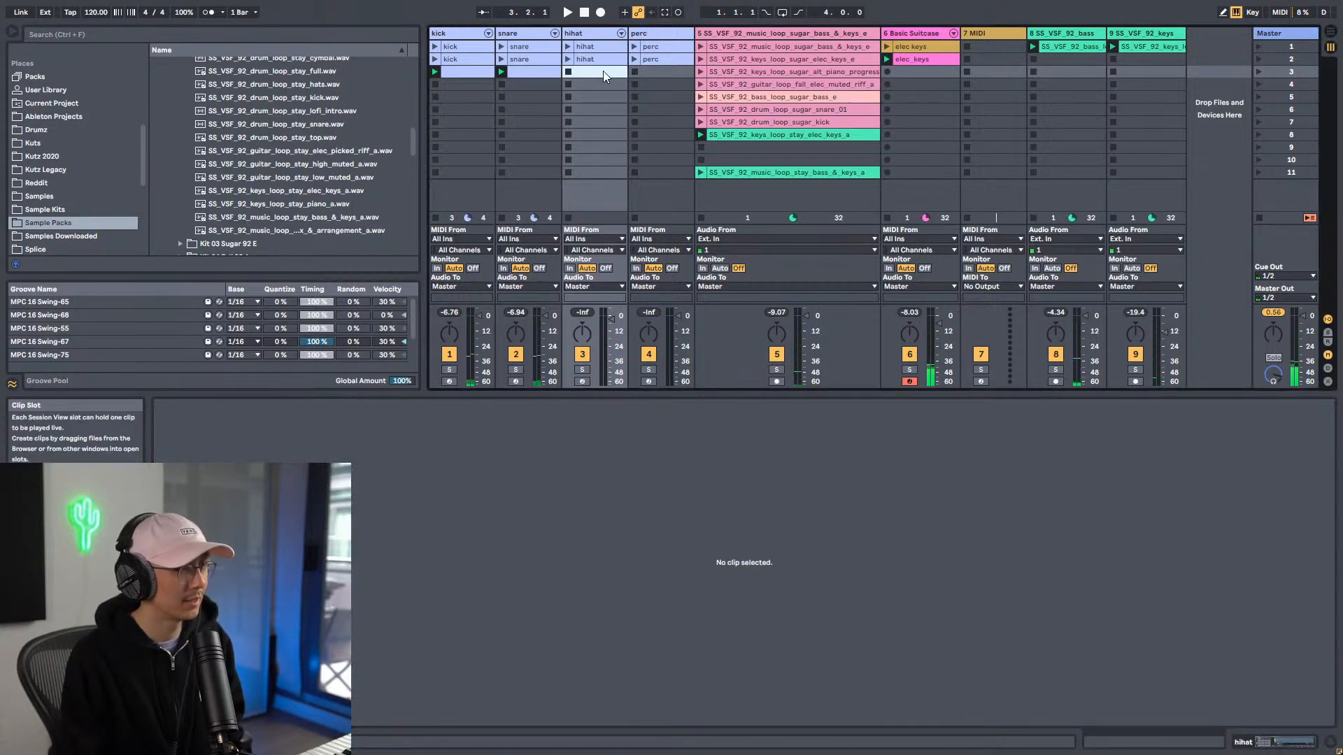
{"action": "double_click", "coordinate": [603, 72]}
{"action": "scroll", "coordinate": [448, 528], "scroll_direction": "up", "scroll_amount": 5}
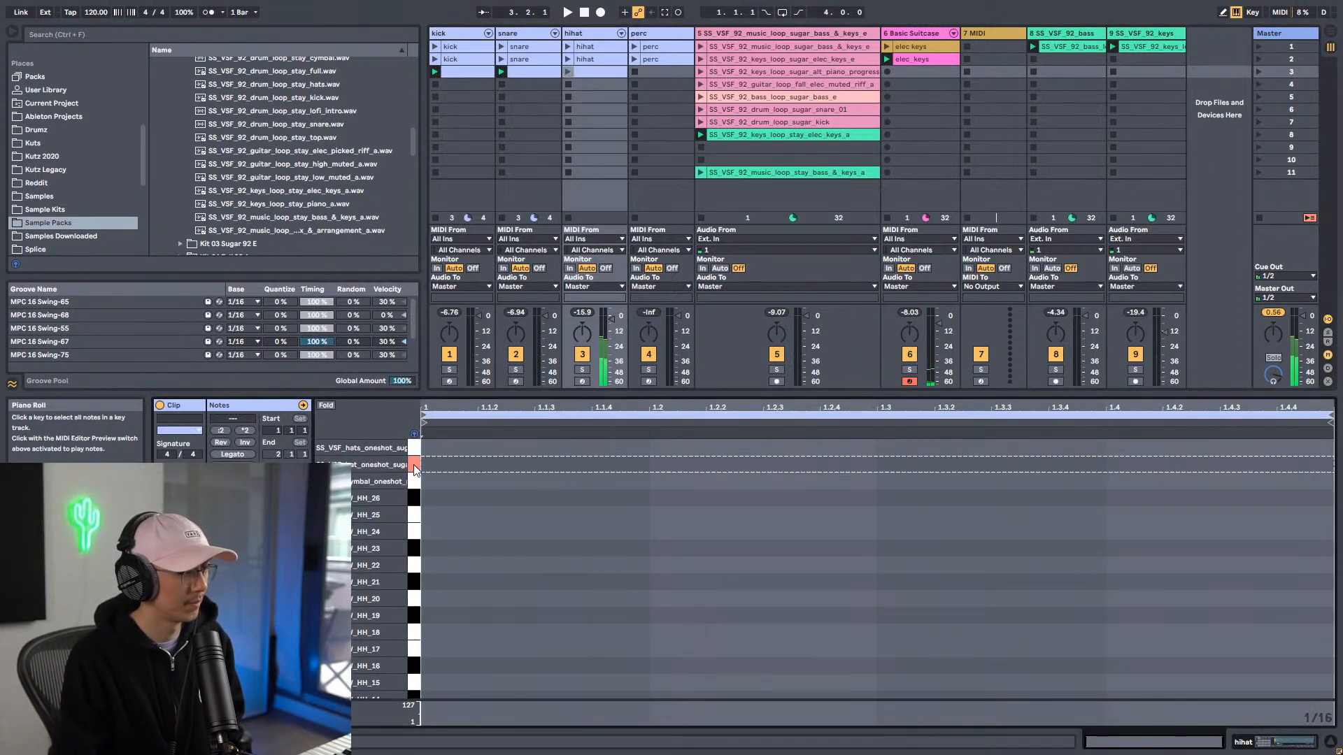
{"action": "left_click_drag", "start_coordinate": [414, 449], "coordinate": [413, 584]}
{"action": "scroll", "coordinate": [413, 585], "scroll_direction": "down", "scroll_amount": 2}
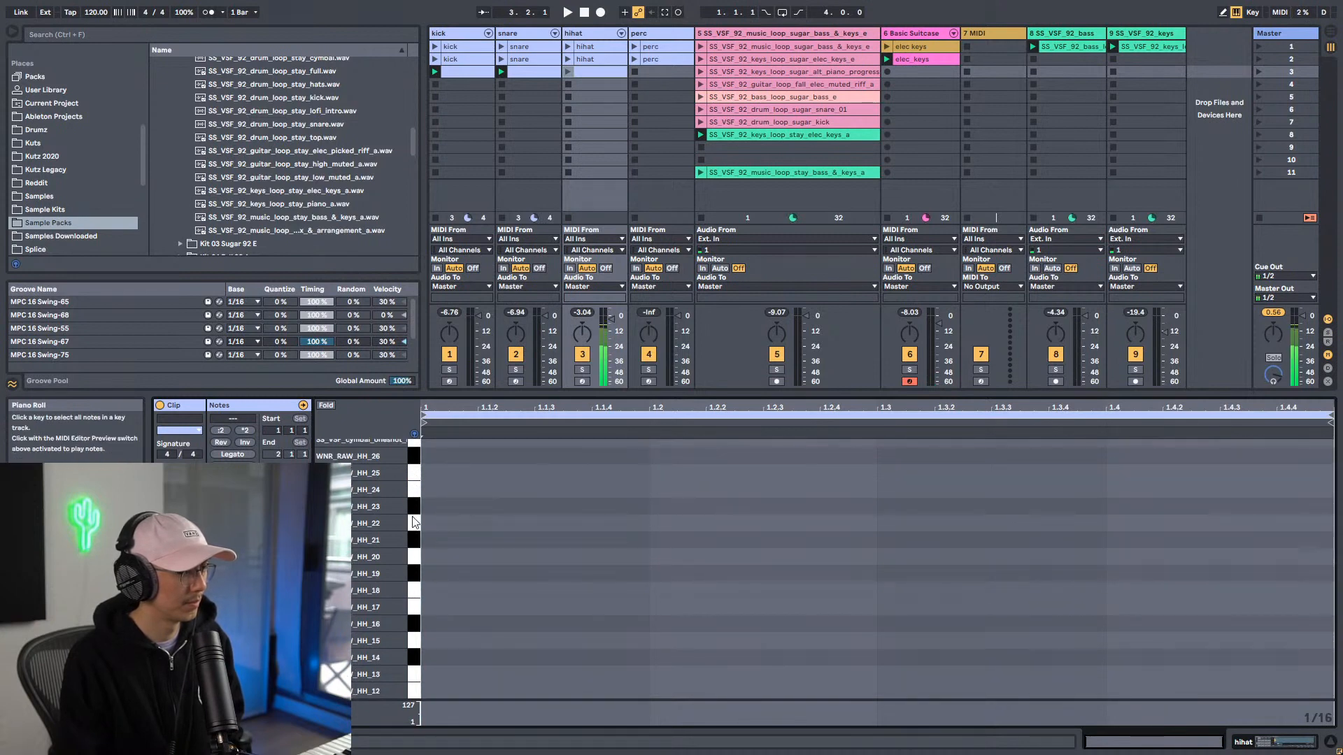
{"action": "left_click", "coordinate": [417, 573]}
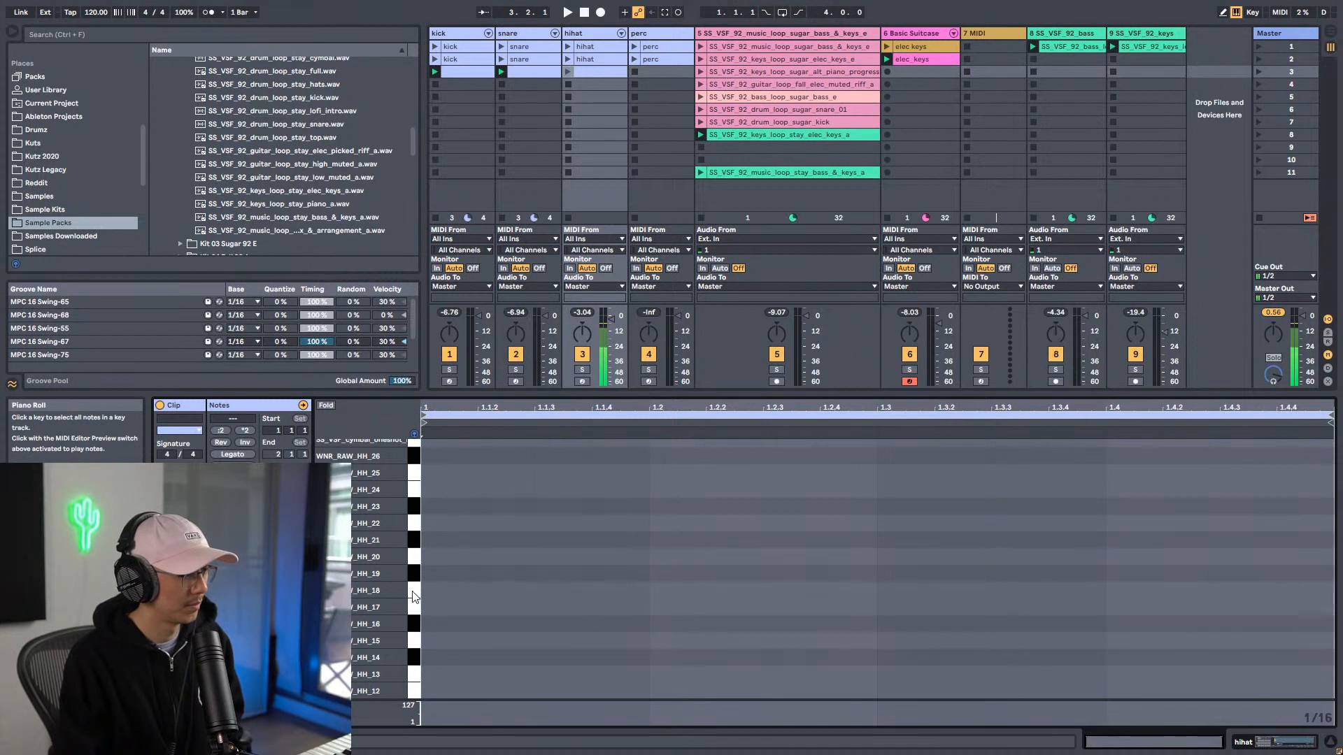
Step: Place an HH_18 note on the first beat of the hihat clip and duplicate it onto the other three beats
{"action": "double_click", "coordinate": [432, 593]}
{"action": "left_click_drag", "start_coordinate": [650, 543], "coordinate": [422, 596]}
{"action": "key", "text": "ctrl+d"}
{"action": "key", "text": "ctrl+d"}
{"action": "key", "text": "ctrl+d"}
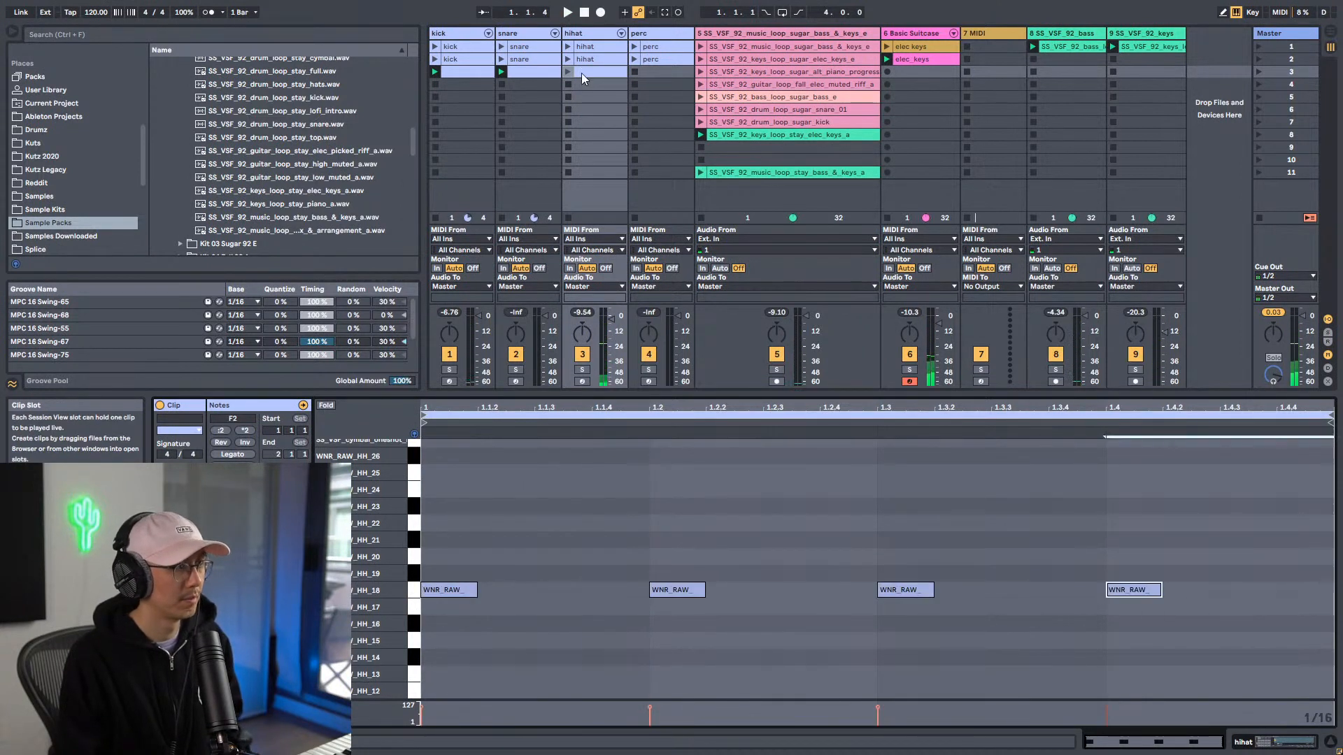
Step: Launch the new hihat clip with the beat and audition the rack's other hi-hat and cymbal samples
{"action": "left_click", "coordinate": [568, 72]}
{"action": "scroll", "coordinate": [422, 685], "scroll_direction": "down", "scroll_amount": 3}
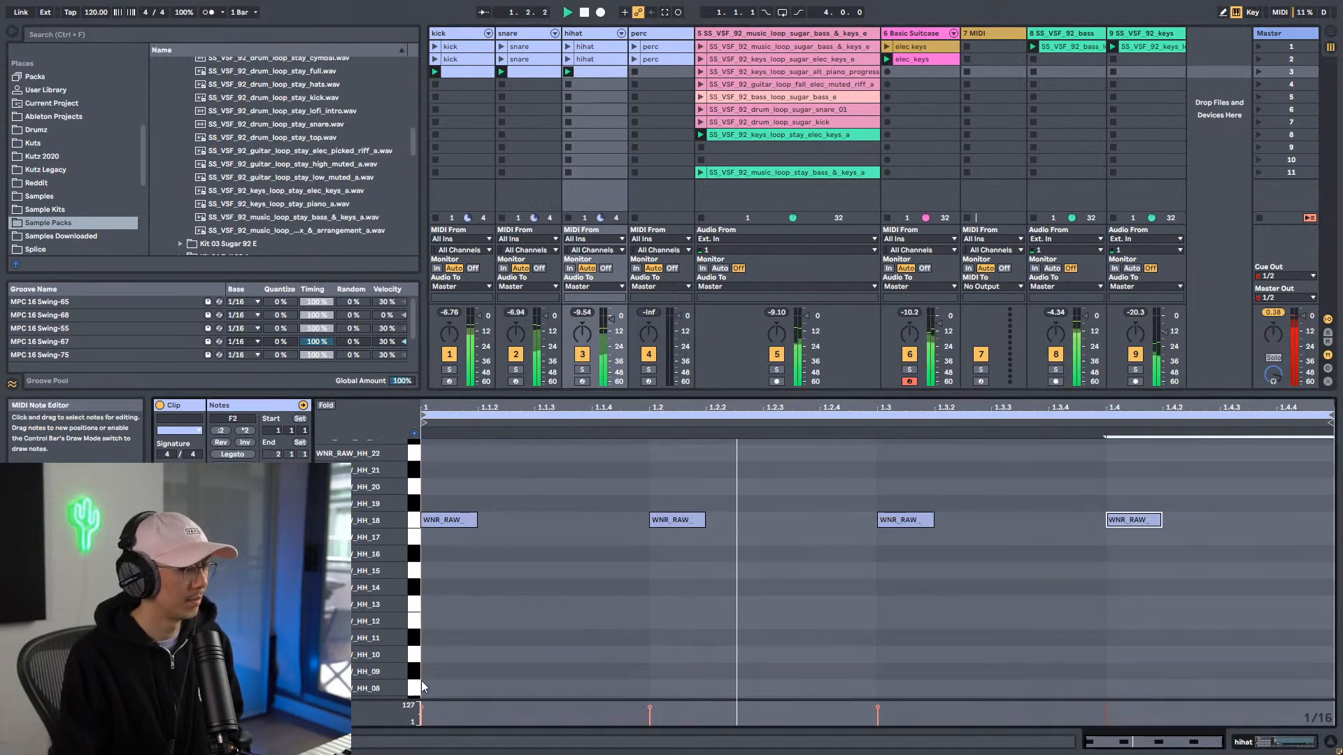
{"action": "left_click_drag", "start_coordinate": [413, 573], "coordinate": [412, 690]}
{"action": "scroll", "coordinate": [392, 531], "scroll_direction": "up", "scroll_amount": 3}
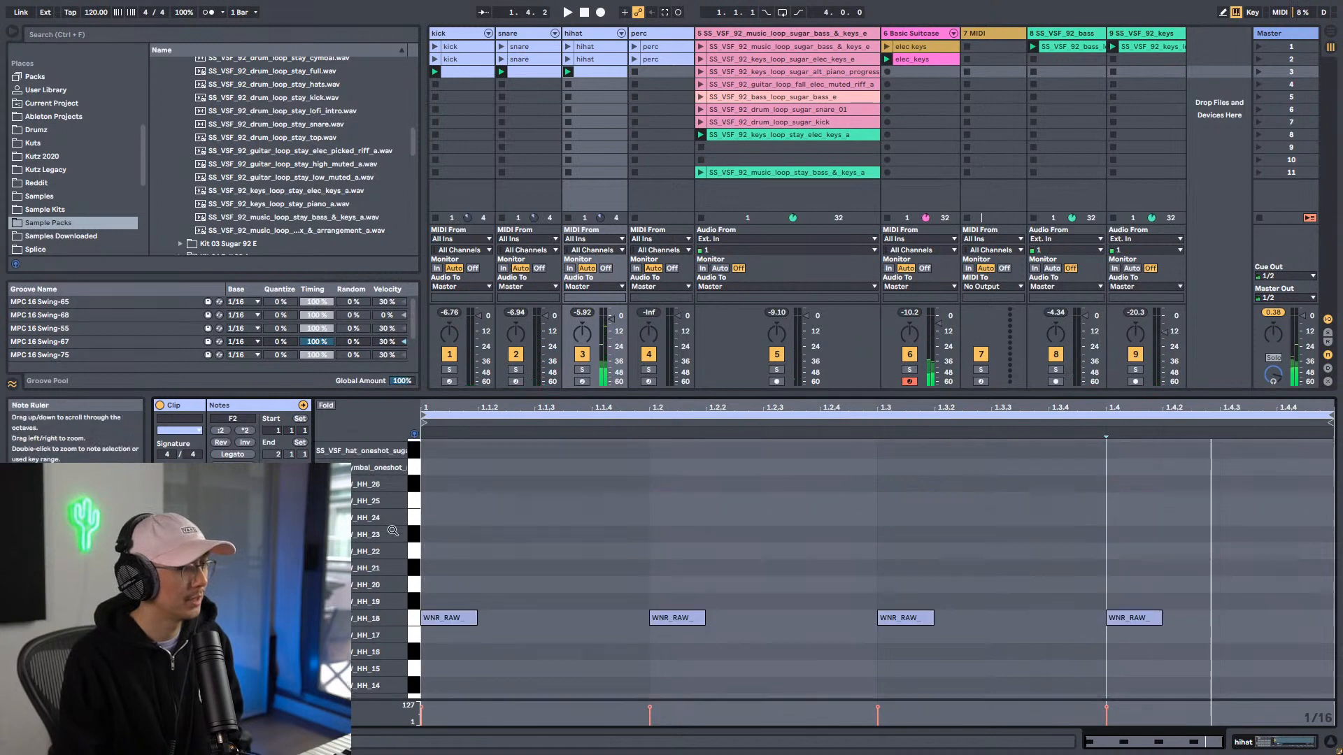
{"action": "scroll", "coordinate": [392, 531], "scroll_direction": "up", "scroll_amount": 1}
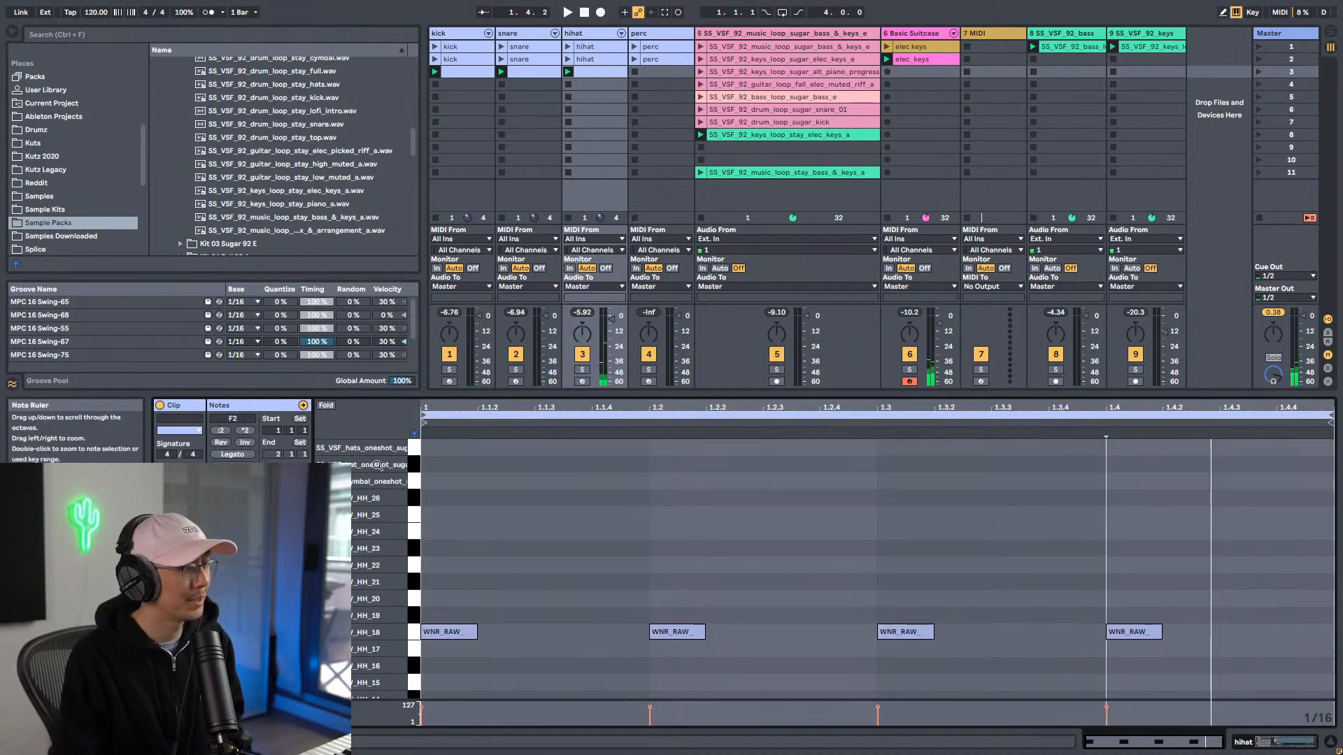
{"action": "left_click", "coordinate": [413, 448]}
{"action": "left_click", "coordinate": [413, 477]}
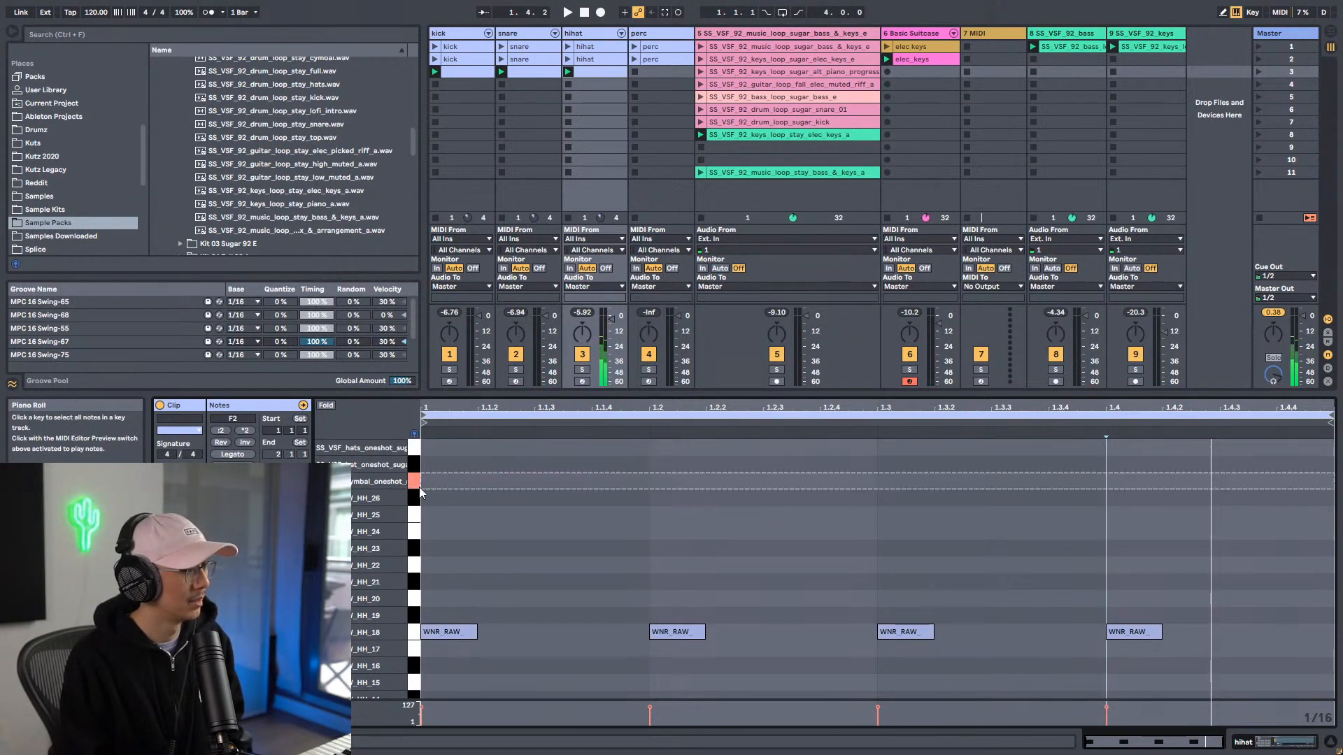
{"action": "left_click", "coordinate": [418, 468]}
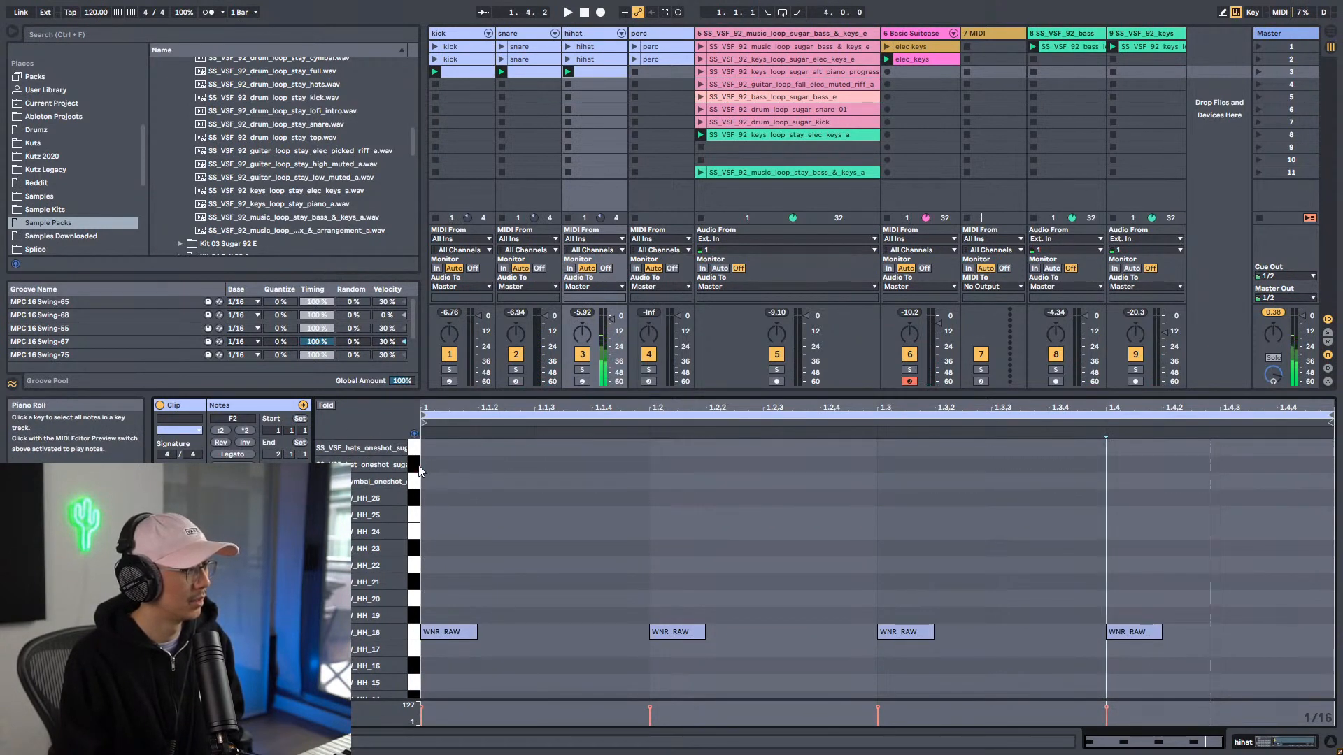
{"action": "scroll", "coordinate": [70, 154], "scroll_direction": "down", "scroll_amount": 1}
Step: Open the Thomas Penton - HIHATS sample folder within Drumz and show the hihat track's instrument
{"action": "left_click", "coordinate": [37, 116]}
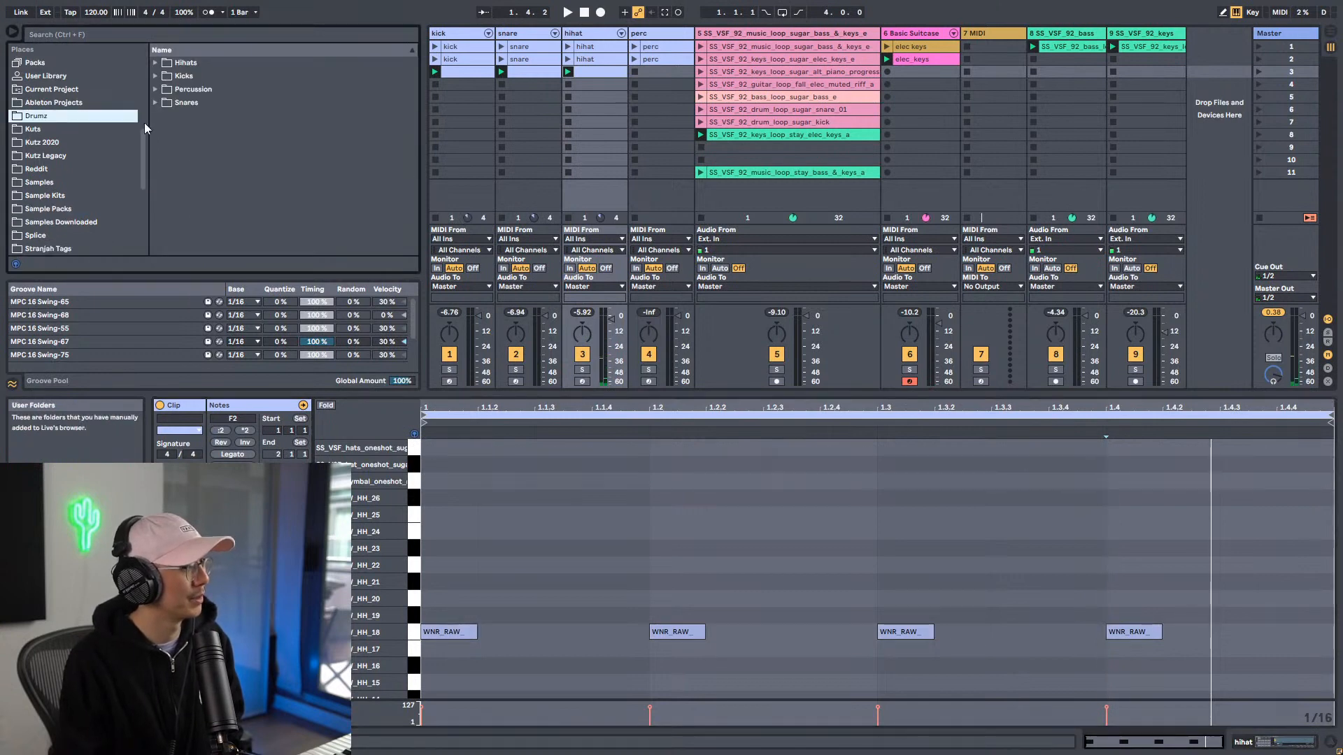
{"action": "left_click", "coordinate": [156, 63]}
{"action": "scroll", "coordinate": [173, 203], "scroll_direction": "down", "scroll_amount": 3}
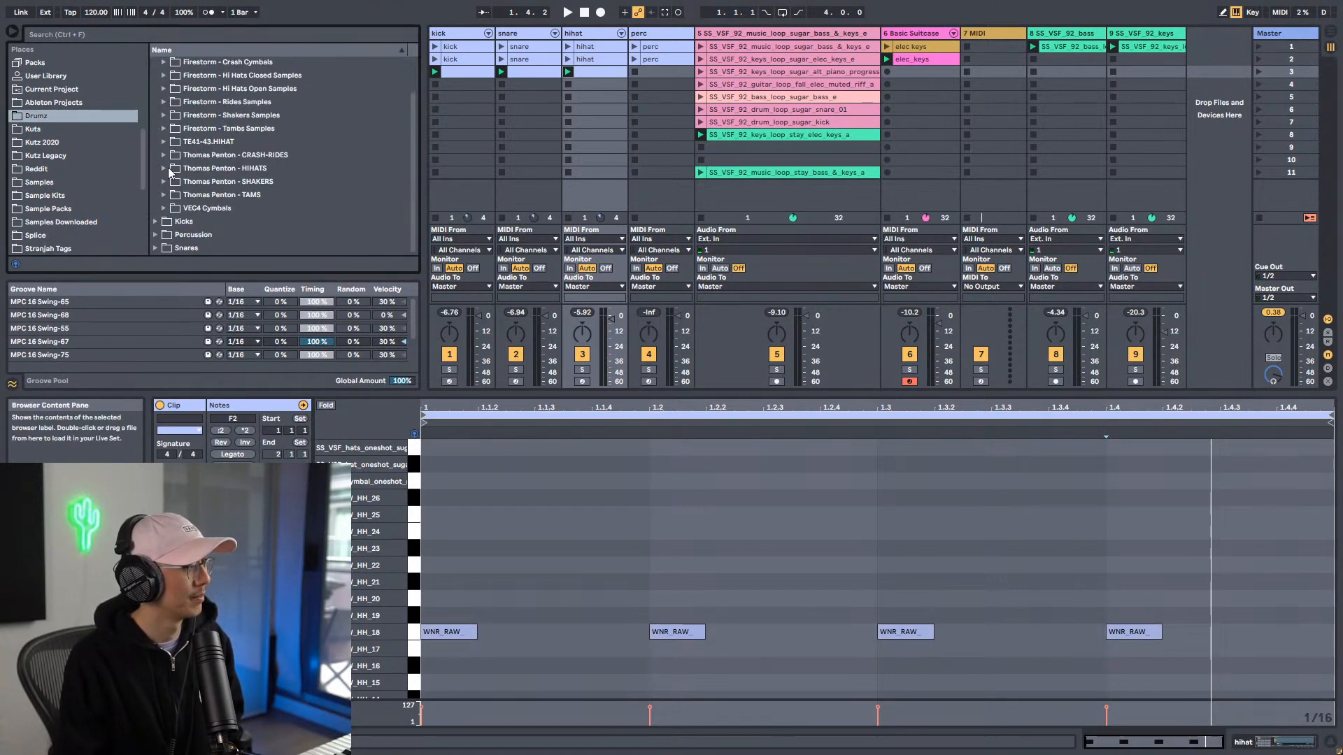
{"action": "left_click", "coordinate": [164, 169]}
{"action": "double_click", "coordinate": [574, 33]}
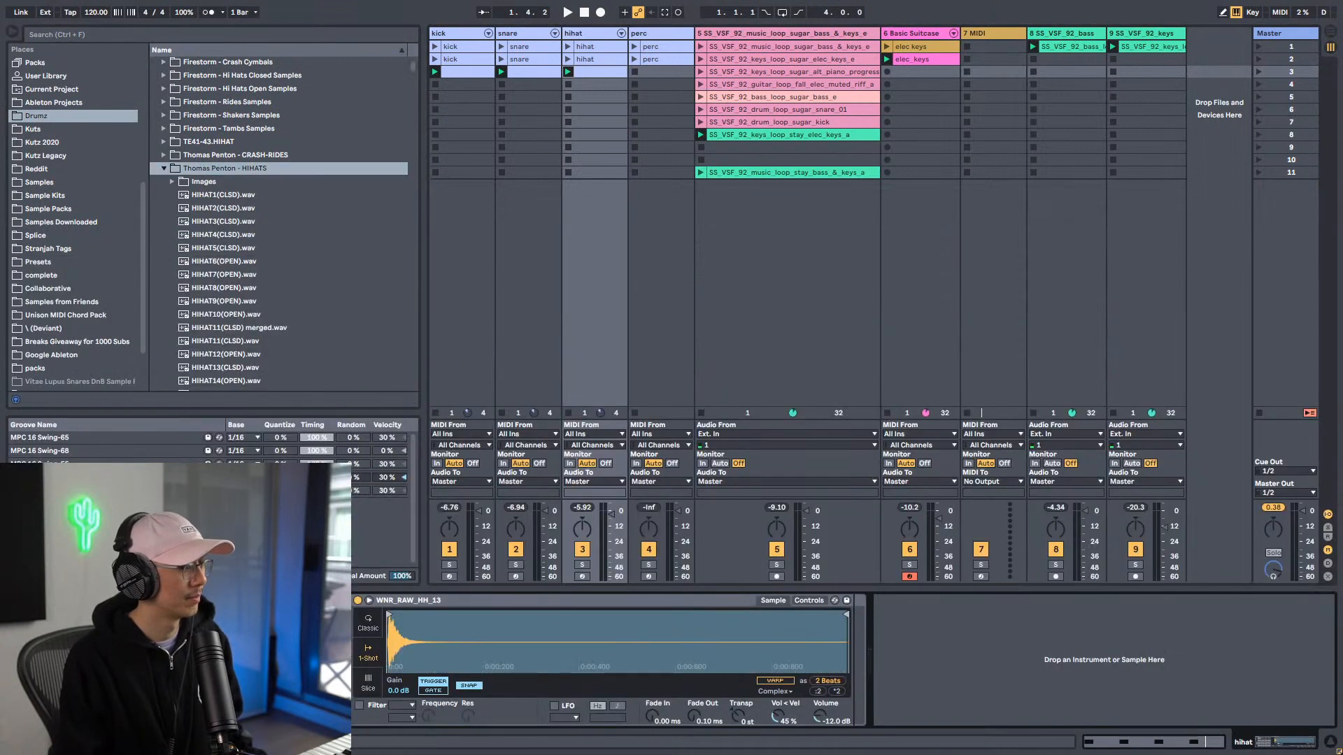
Step: Audition the Thomas Penton hi-hat samples up to HIHAT35, then collapse their folder
{"action": "left_click", "coordinate": [228, 262]}
{"action": "scroll", "coordinate": [244, 266], "scroll_direction": "down", "scroll_amount": 4}
{"action": "left_click", "coordinate": [247, 256]}
{"action": "key", "text": "Down"}
{"action": "key", "text": "Down"}
{"action": "scroll", "coordinate": [244, 278], "scroll_direction": "down", "scroll_amount": 2}
{"action": "key", "text": "Down"}
{"action": "key", "text": "Down"}
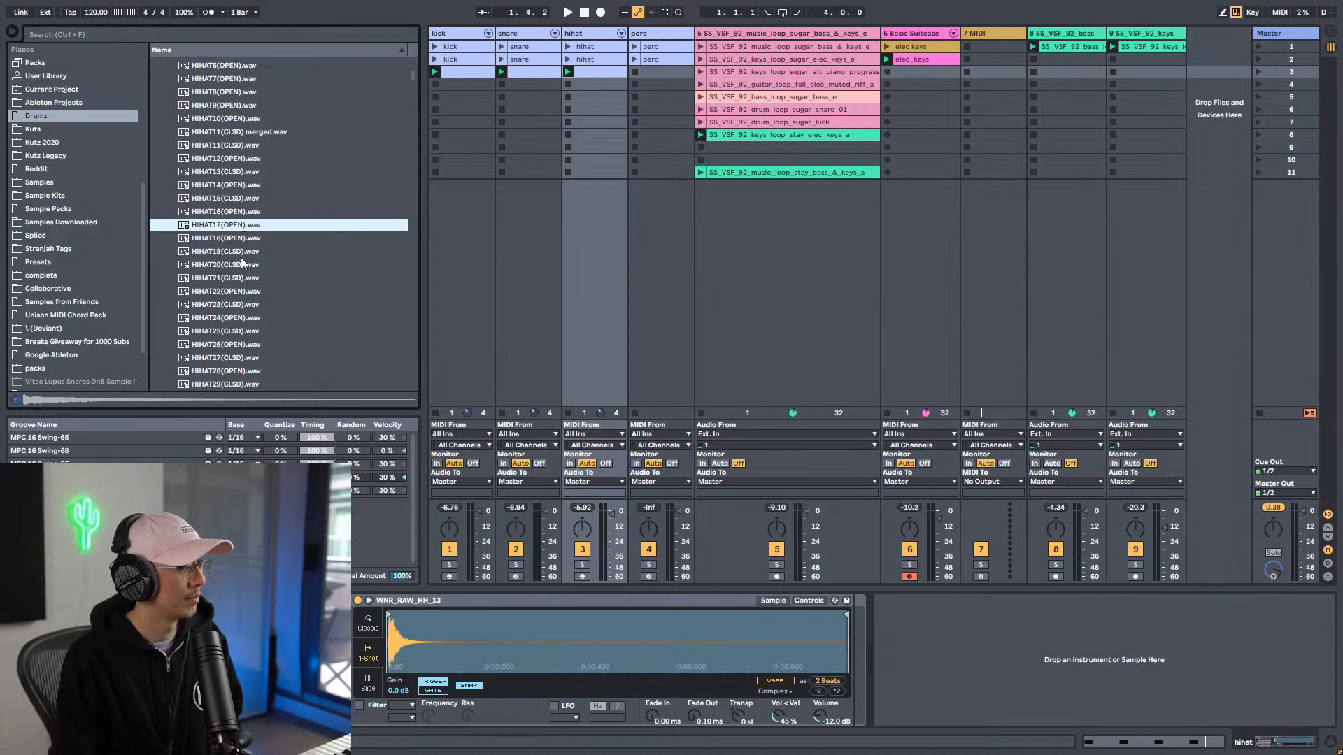
{"action": "scroll", "coordinate": [240, 260], "scroll_direction": "down", "scroll_amount": 1}
{"action": "key", "text": "Down"}
{"action": "key", "text": "Down"}
{"action": "left_click", "coordinate": [241, 233]}
{"action": "scroll", "coordinate": [241, 233], "scroll_direction": "down", "scroll_amount": 1}
{"action": "key", "text": "Down"}
{"action": "key", "text": "Down"}
{"action": "key", "text": "Down"}
{"action": "key", "text": "Down"}
{"action": "key", "text": "Down"}
{"action": "key", "text": "Down"}
{"action": "key", "text": "Down"}
{"action": "key", "text": "Down"}
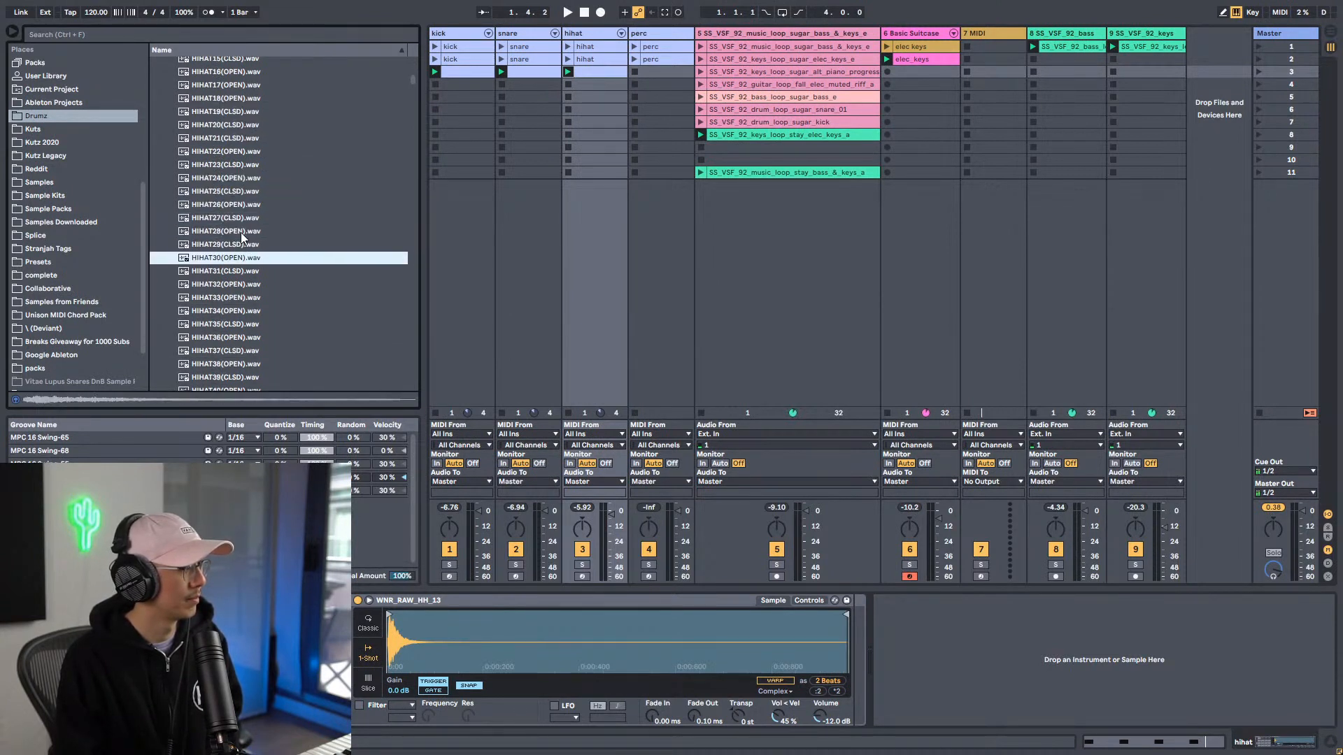
{"action": "key", "text": "Down"}
{"action": "key", "text": "Down"}
{"action": "key", "text": "Down"}
{"action": "key", "text": "Down"}
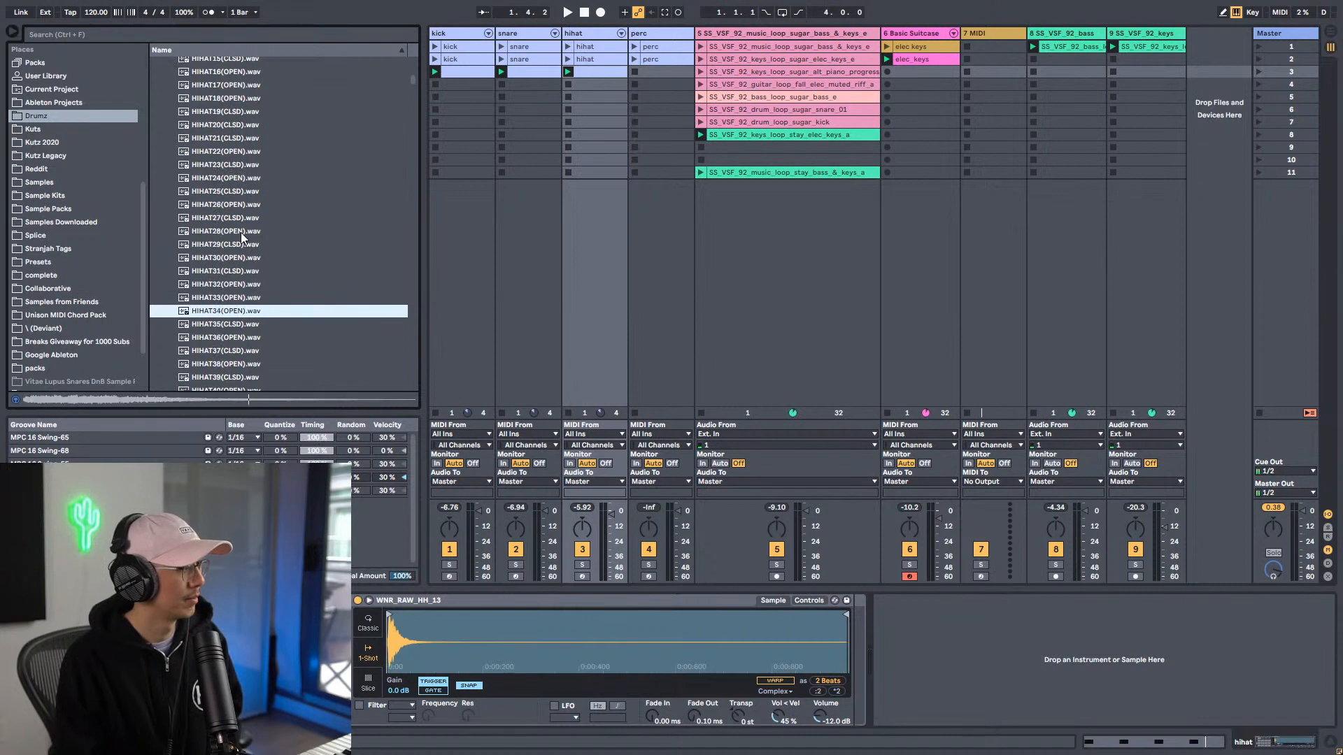
{"action": "scroll", "coordinate": [240, 232], "scroll_direction": "down", "scroll_amount": 1}
{"action": "key", "text": "Down"}
{"action": "key", "text": "Left"}
{"action": "key", "text": "Left"}
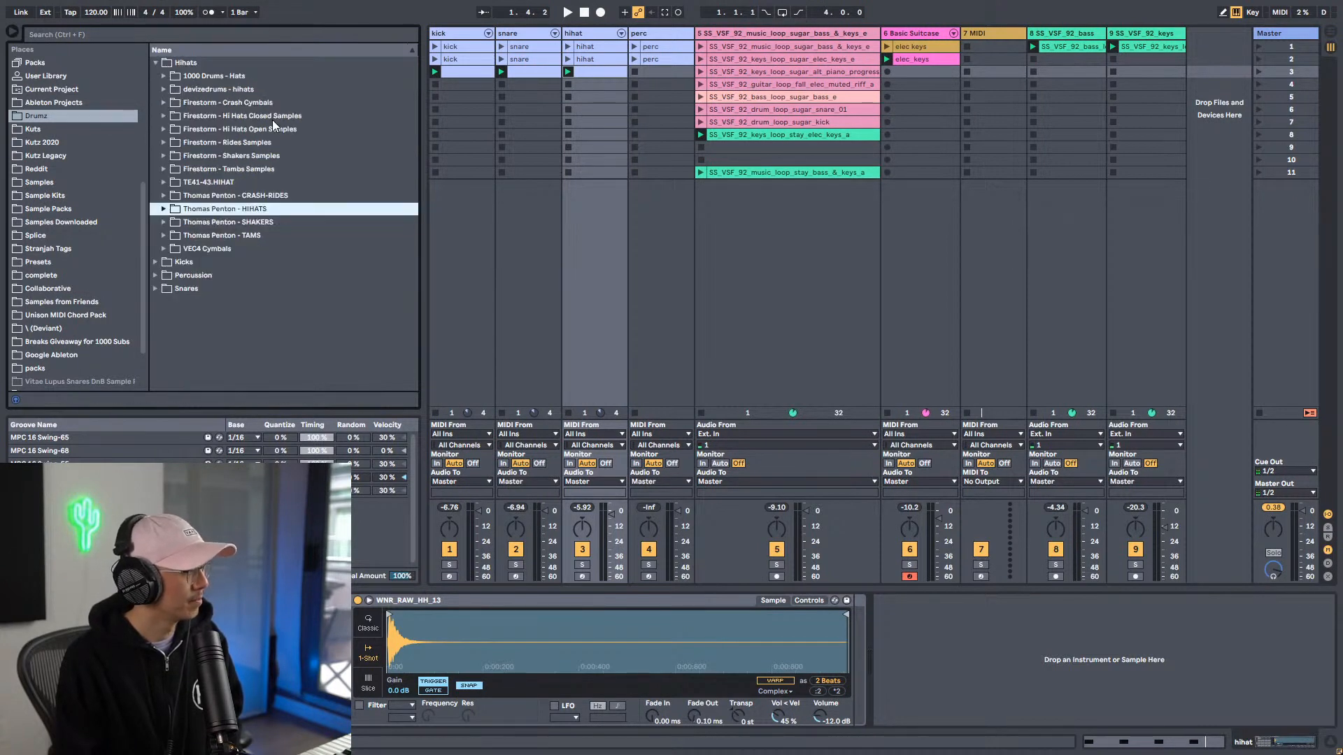
Step: Find the VEH2 Open Hihats folder under VEH2 Cymbals in the Vengeance.Essential.House.Vol.2 samples and expand it
{"action": "left_click", "coordinate": [60, 209]}
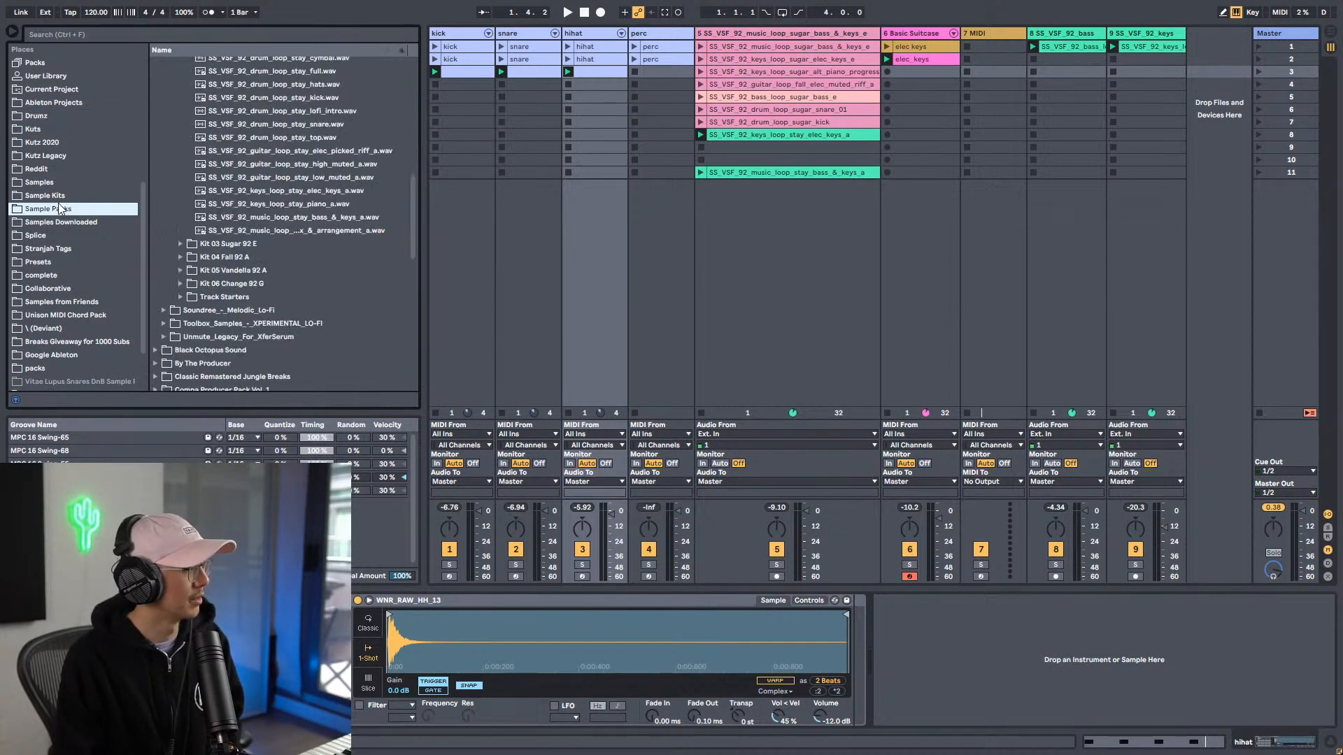
{"action": "left_click_drag", "start_coordinate": [418, 190], "coordinate": [428, 363]}
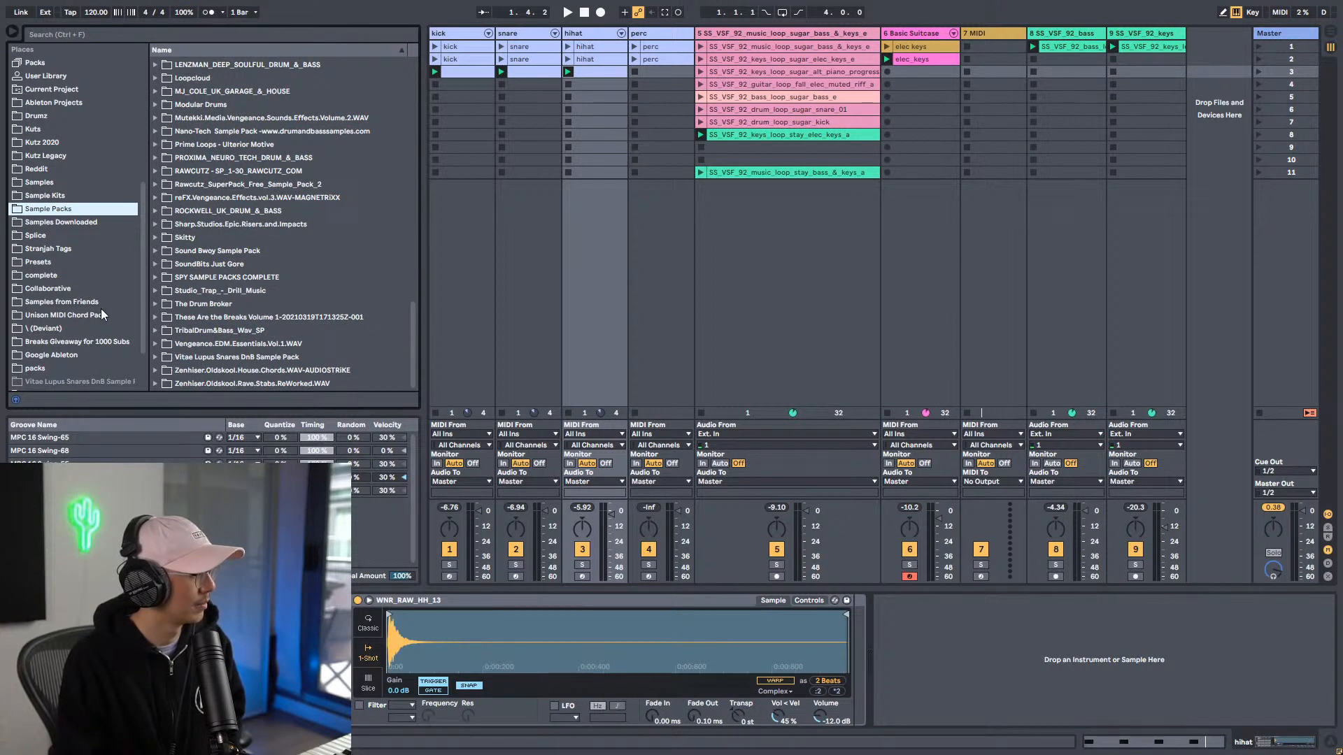
{"action": "left_click", "coordinate": [40, 183]}
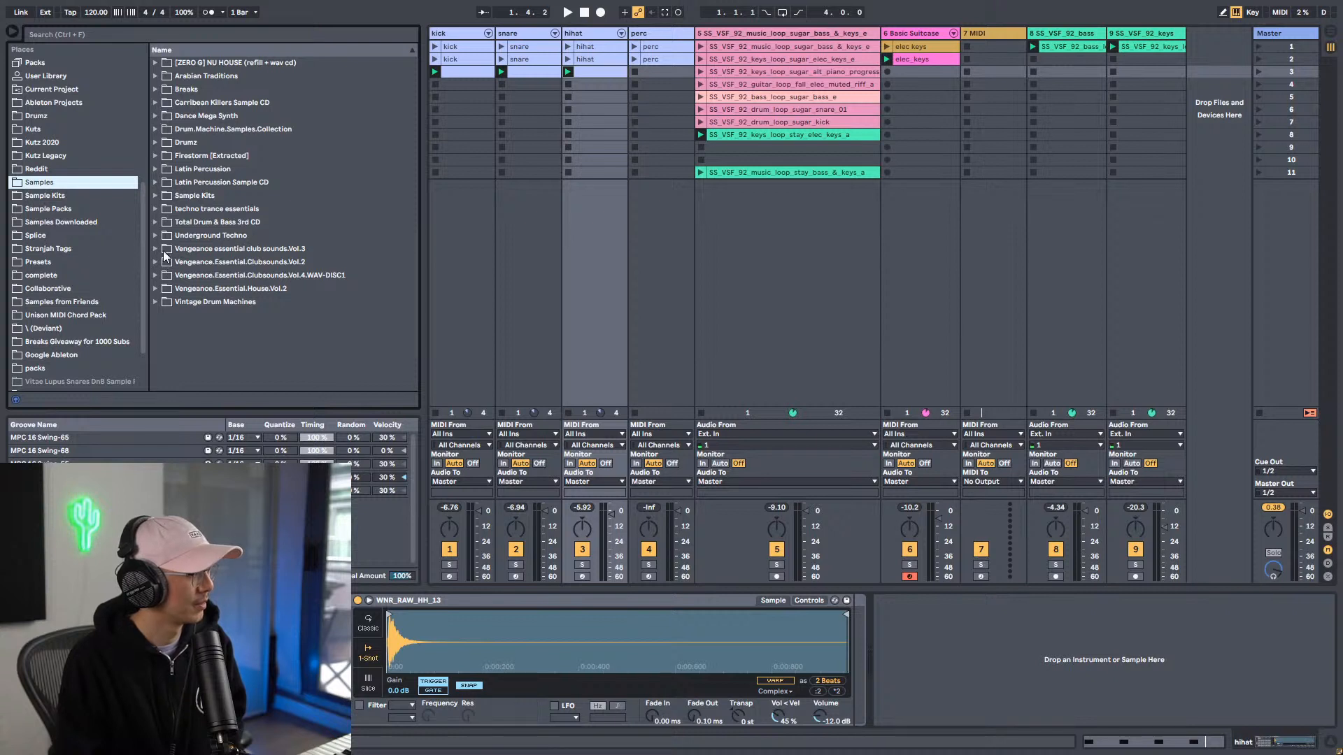
{"action": "left_click", "coordinate": [156, 289]}
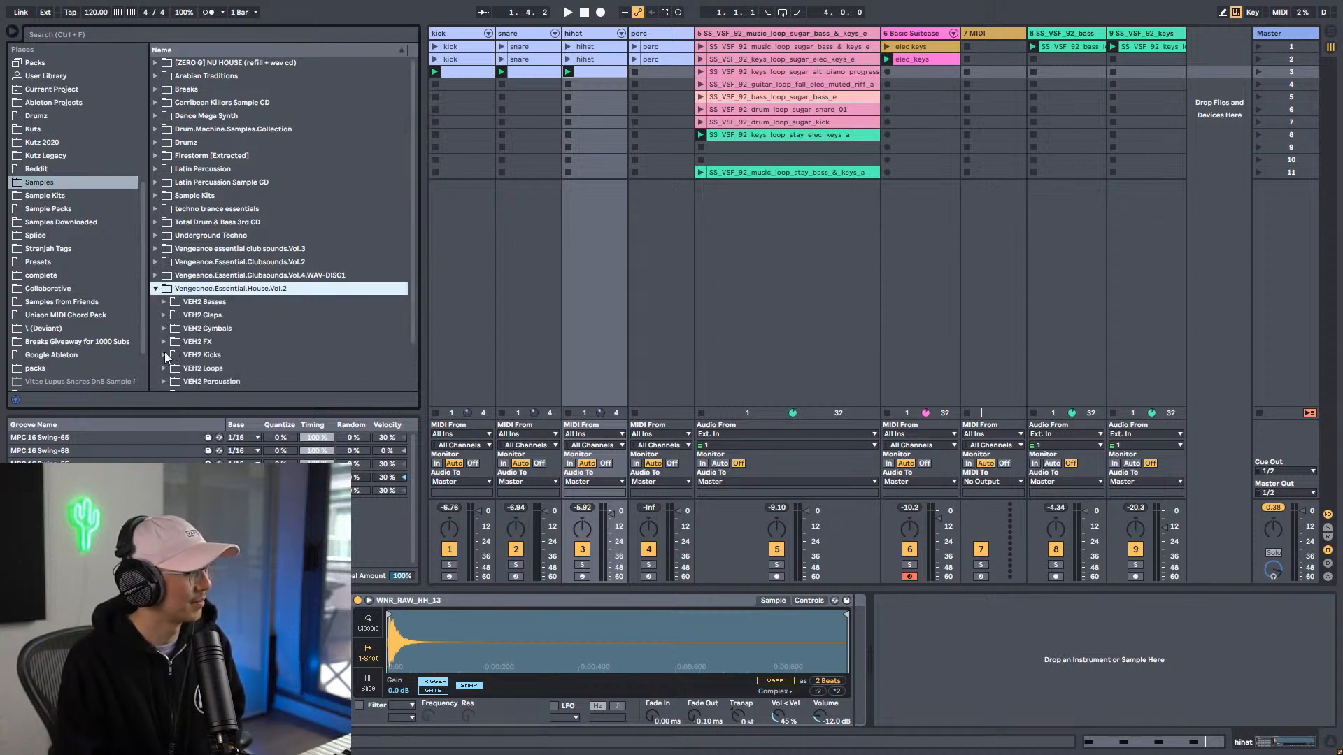
{"action": "left_click", "coordinate": [163, 329]}
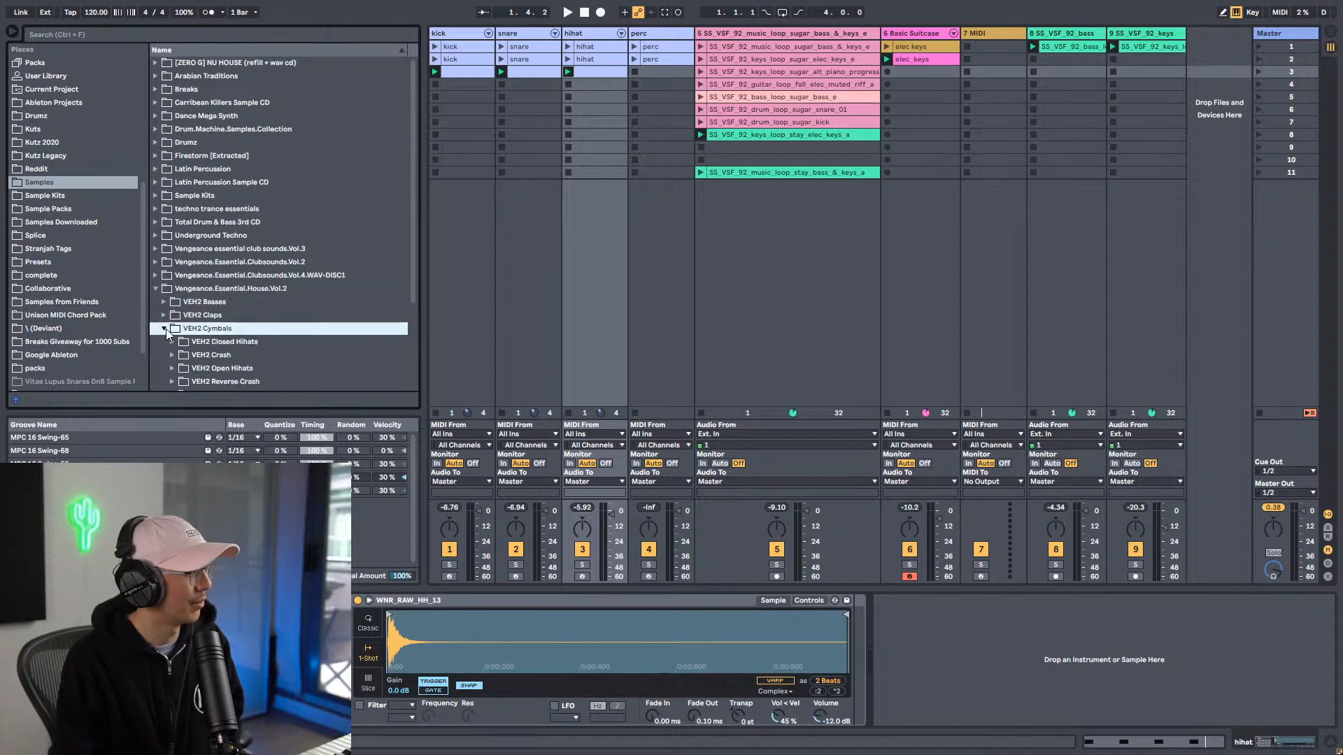
{"action": "left_click", "coordinate": [172, 368]}
Step: Audition the VEH2 Open Hihats samples in order up to VEH2 Open Hihats - 023.wav
{"action": "left_click", "coordinate": [246, 284]}
{"action": "left_click", "coordinate": [248, 294]}
{"action": "key", "text": "Down"}
{"action": "key", "text": "Down"}
{"action": "key", "text": "Down"}
{"action": "key", "text": "Down"}
{"action": "key", "text": "Down"}
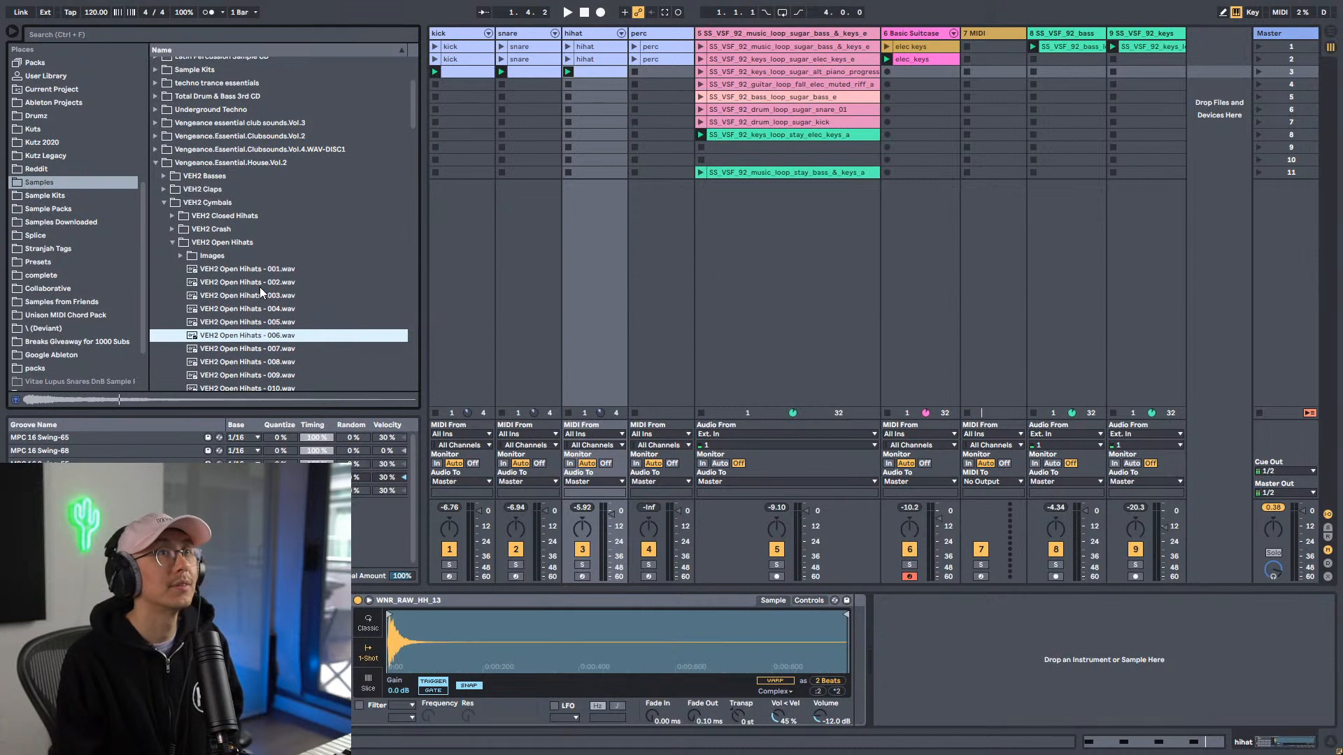
{"action": "key", "text": "Down"}
{"action": "key", "text": "Down"}
{"action": "key", "text": "Down"}
{"action": "key", "text": "Down"}
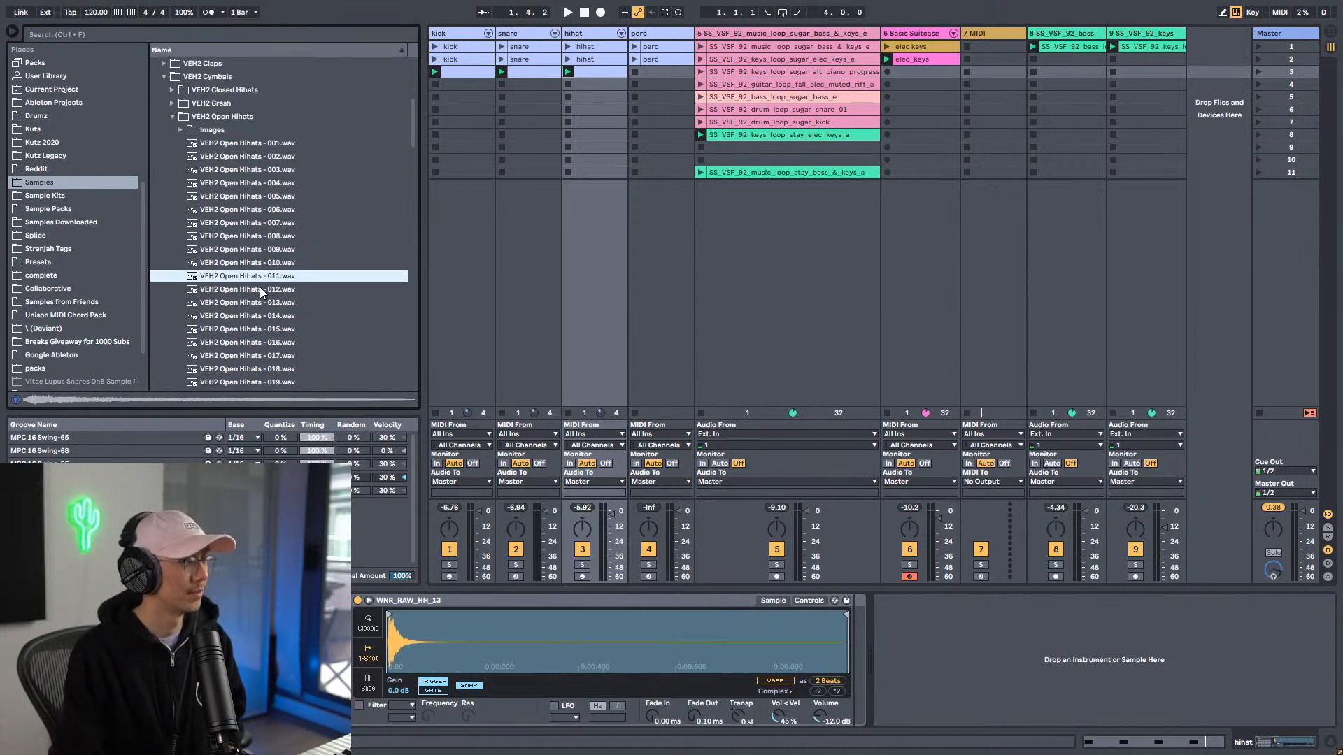
{"action": "key", "text": "Down"}
{"action": "key", "text": "Down"}
{"action": "key", "text": "Down"}
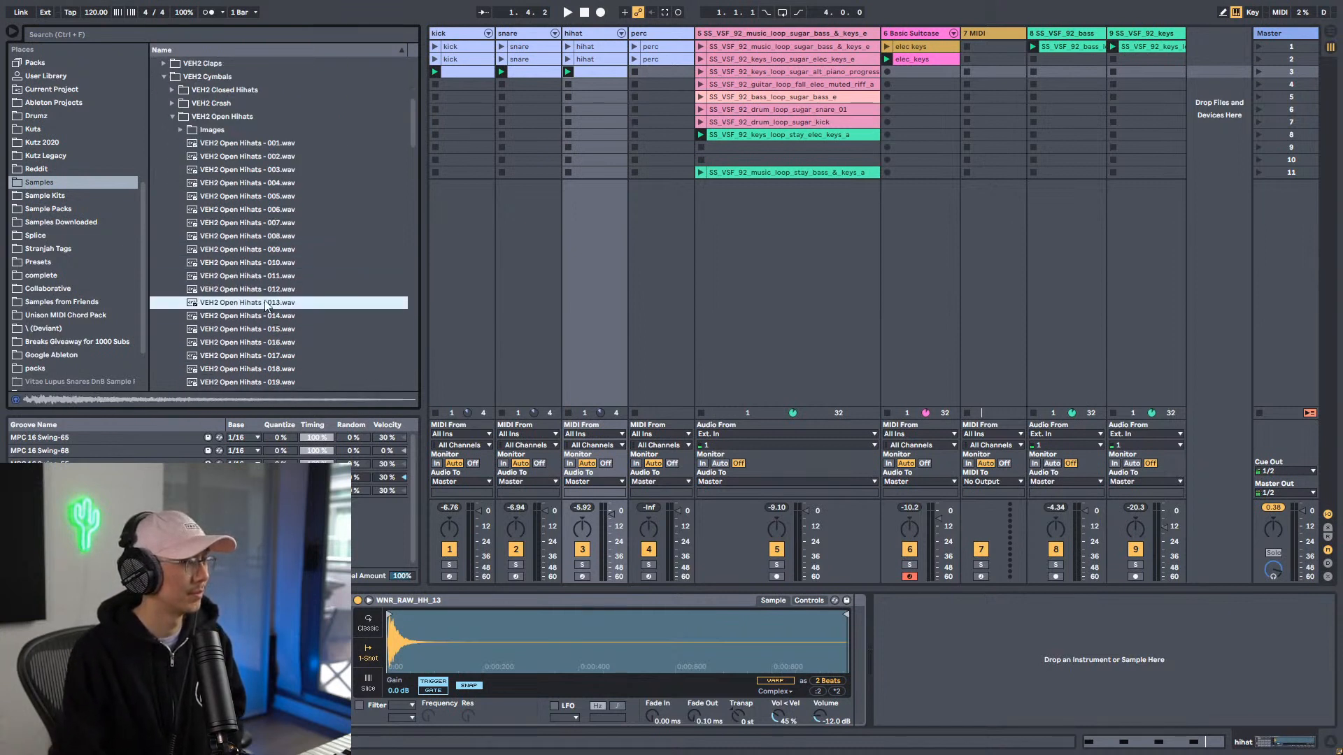
{"action": "key", "text": "Down"}
{"action": "key", "text": "Down"}
{"action": "key", "text": "Down"}
{"action": "key", "text": "Down"}
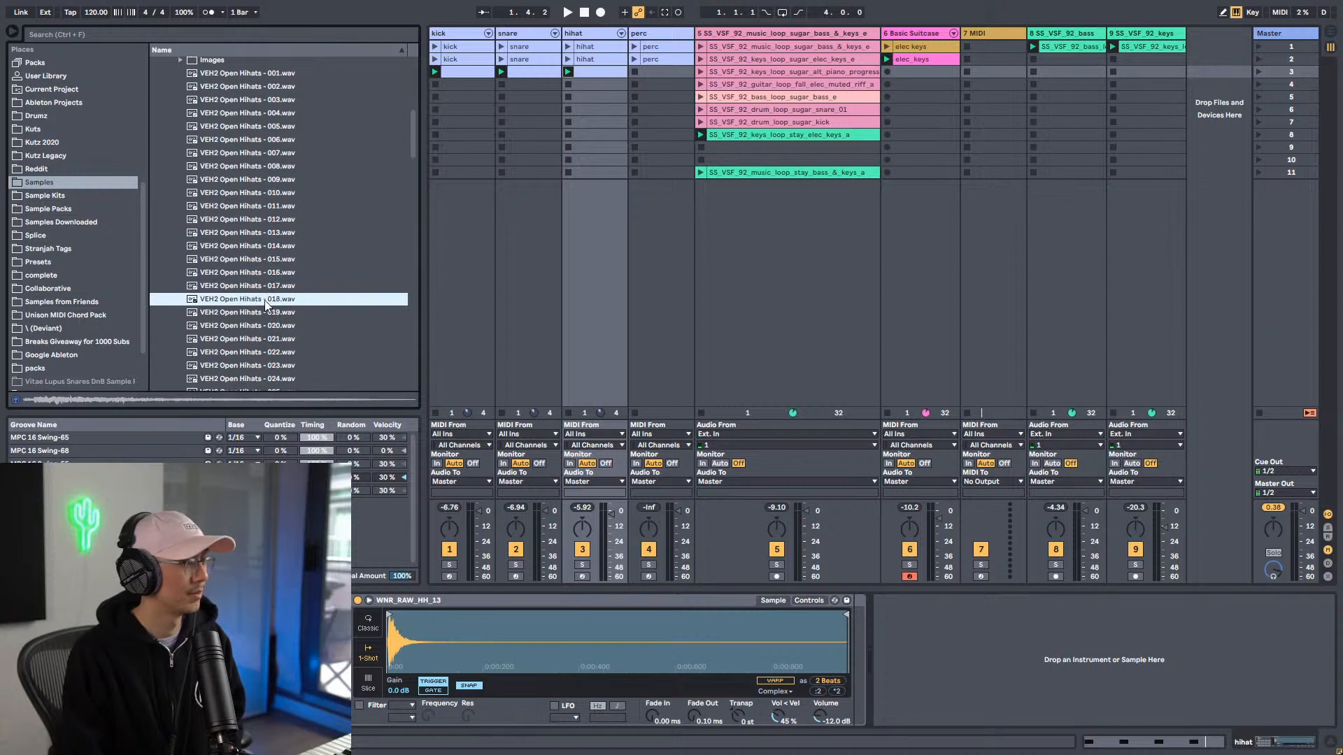
{"action": "key", "text": "Down"}
{"action": "key", "text": "Down"}
{"action": "key", "text": "Down"}
{"action": "key", "text": "Down"}
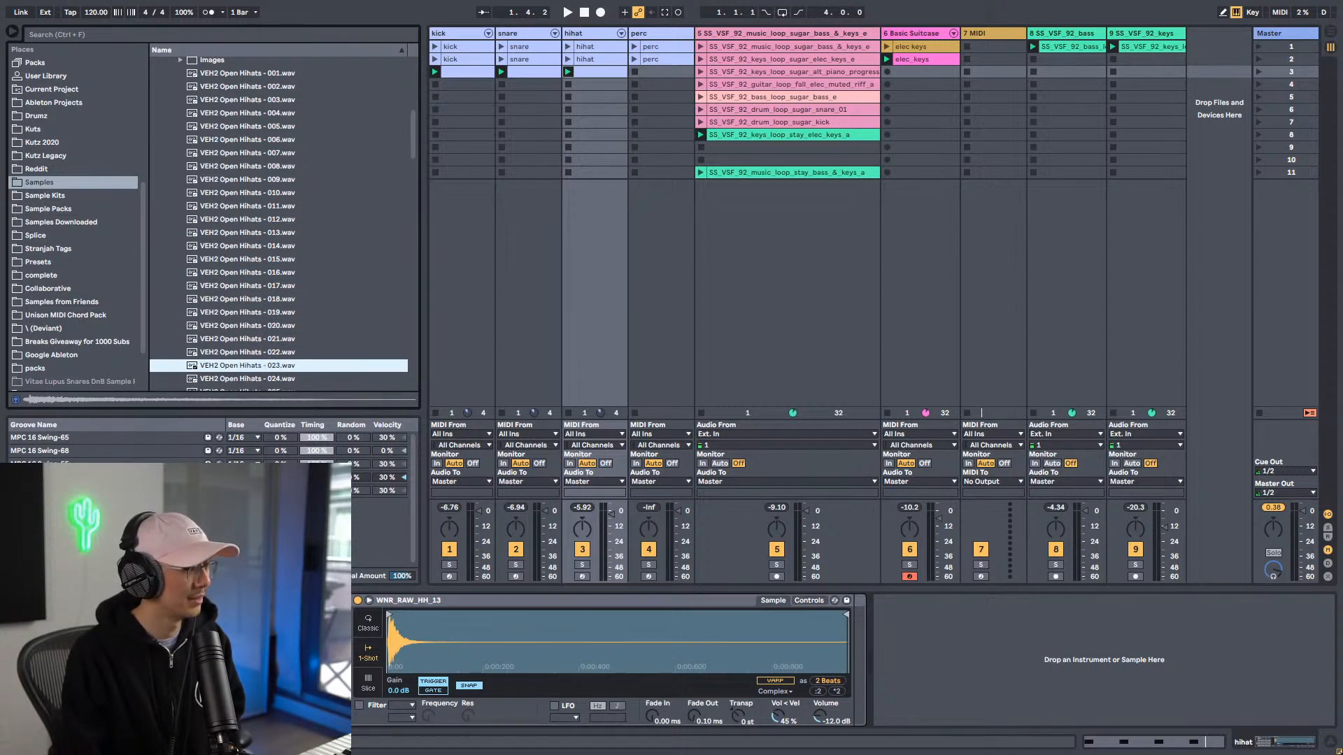
Step: Create an empty clip in the third perc slot, and add VEH2 Open Hihats - 023 notes on all four offbeats of the hihat clip
{"action": "double_click", "coordinate": [657, 73]}
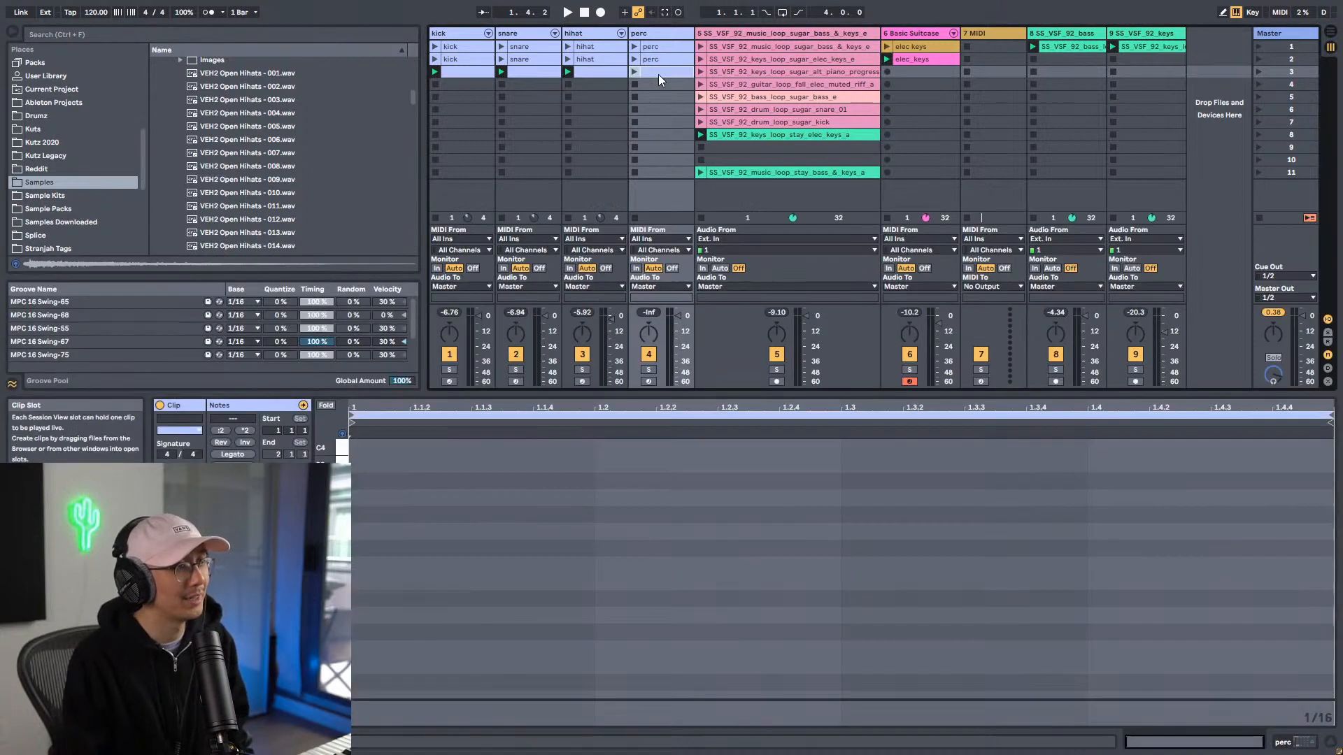
{"action": "left_click", "coordinate": [606, 71]}
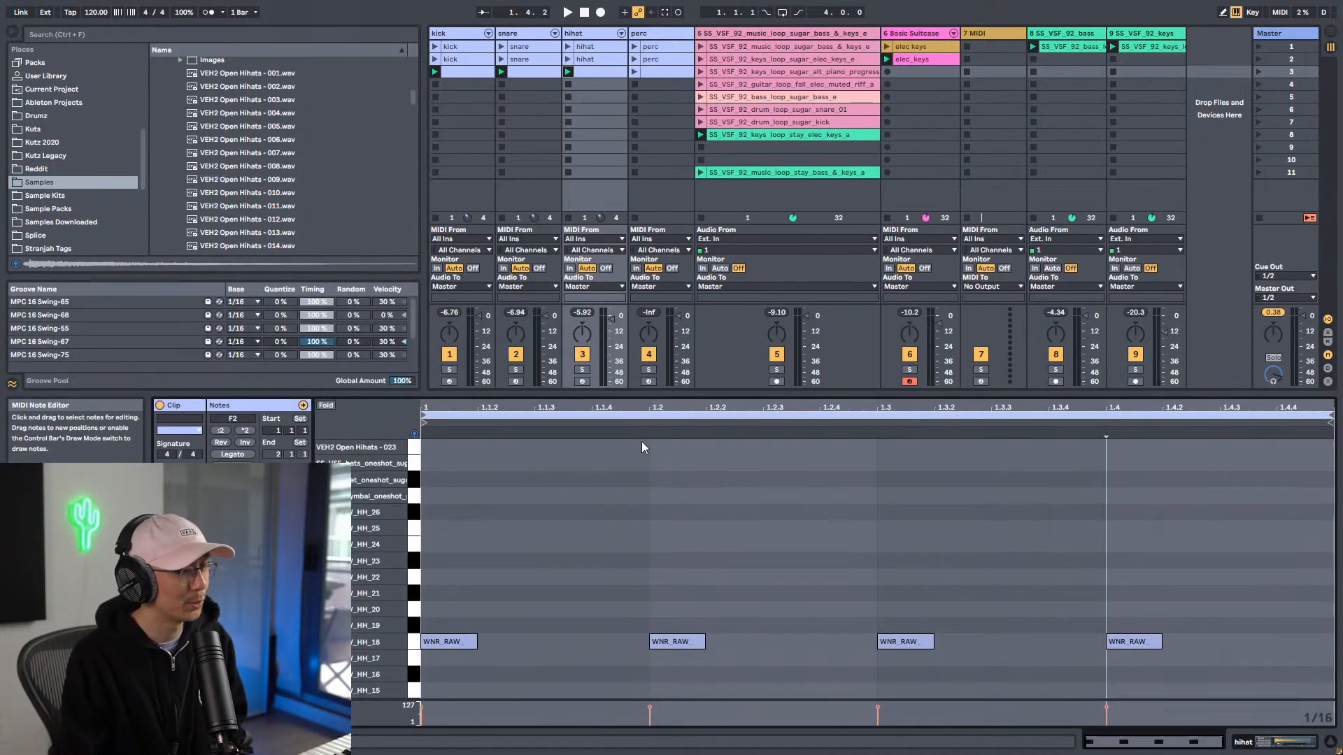
{"action": "double_click", "coordinate": [585, 447]}
{"action": "double_click", "coordinate": [791, 448]}
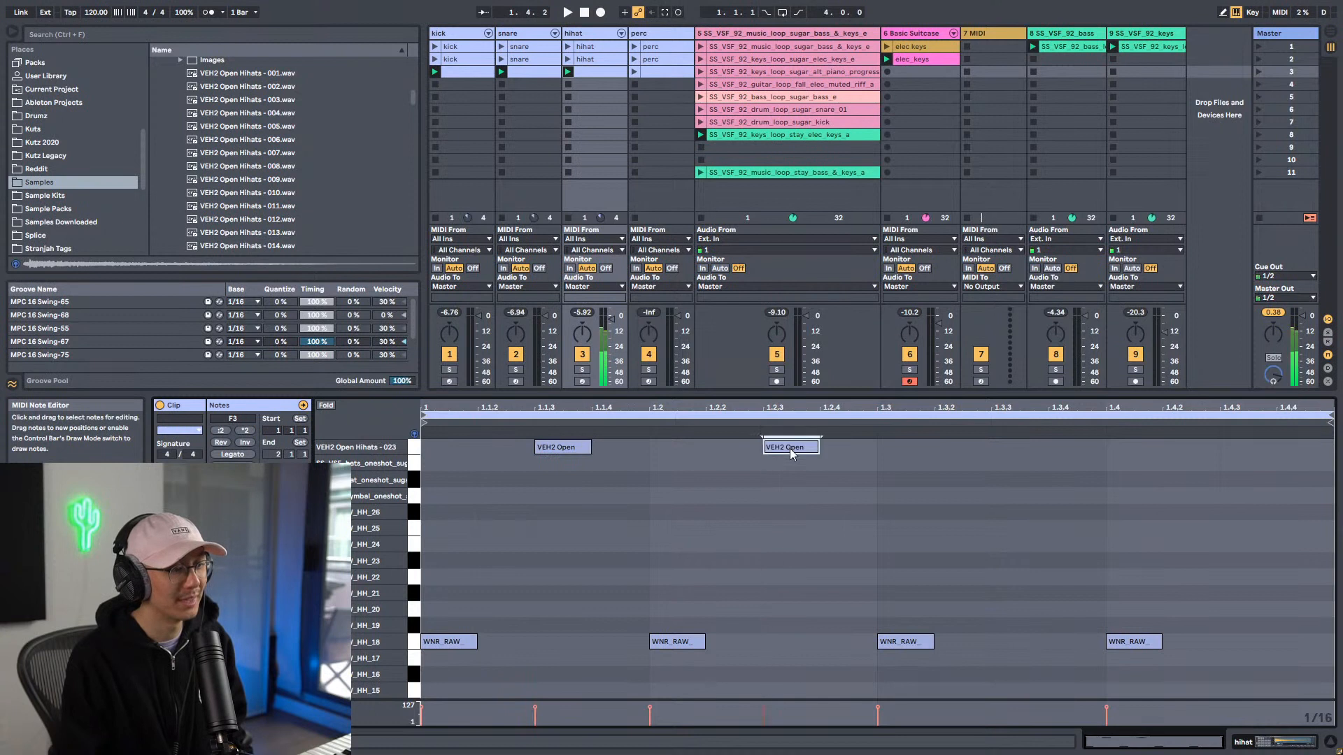
{"action": "left_click_drag", "start_coordinate": [859, 479], "coordinate": [131, 203]}
{"action": "key", "text": "ctrl+d"}
Step: Play the beat with the open hi-hats and lower the hihat track's volume slightly
{"action": "key", "text": "space"}
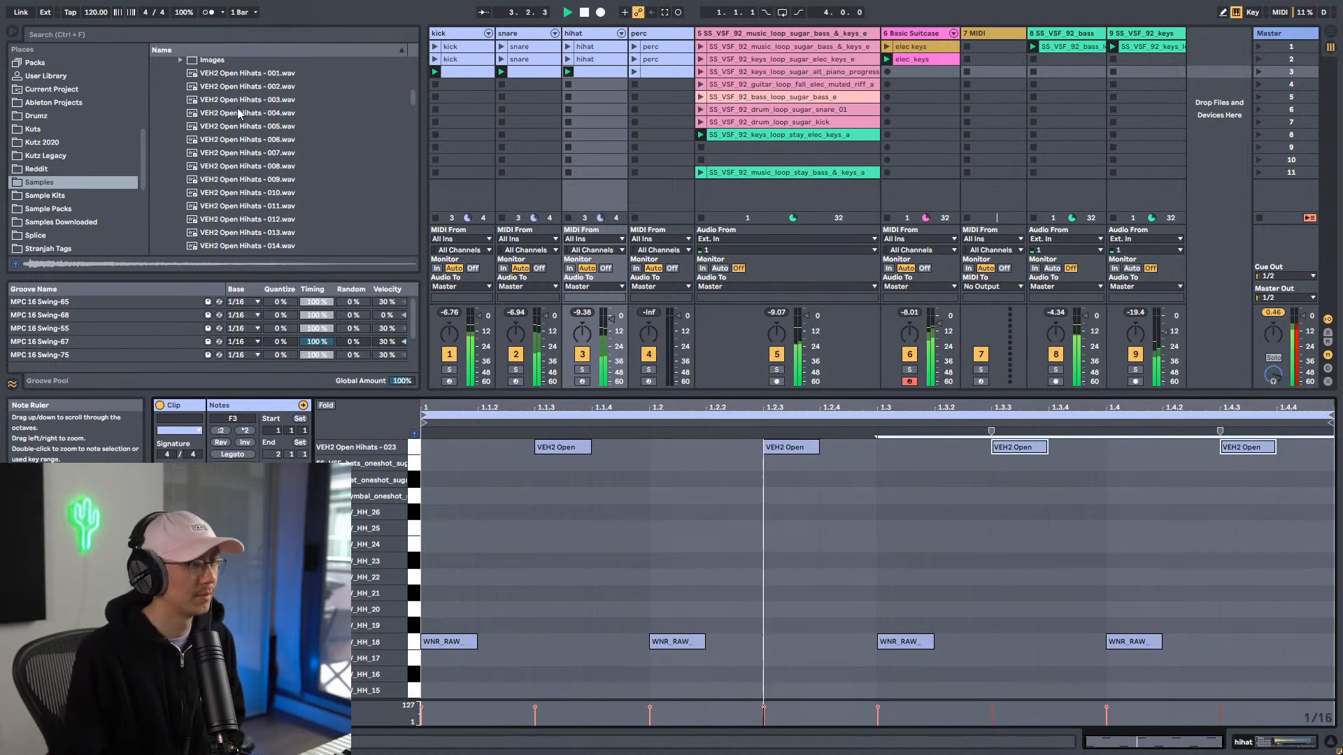
{"action": "left_click_drag", "start_coordinate": [611, 320], "coordinate": [611, 326]}
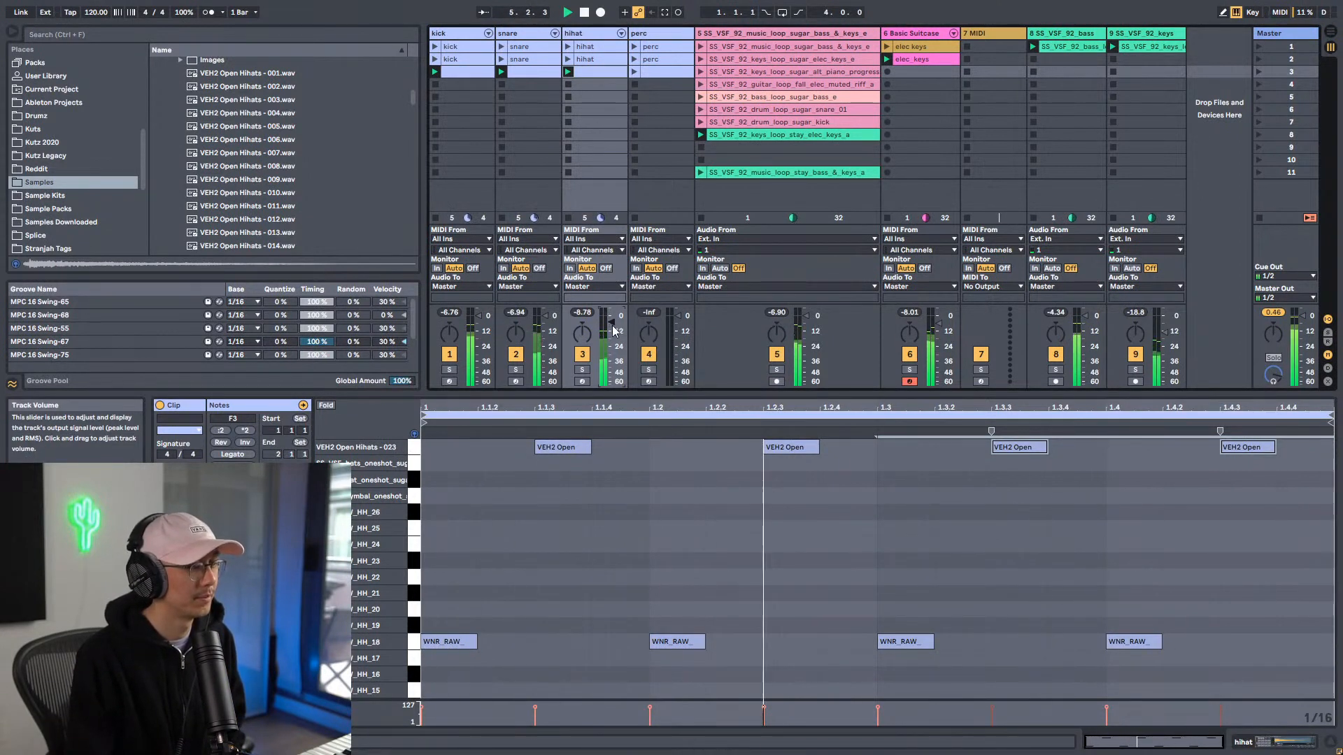
{"action": "left_click", "coordinate": [568, 558]}
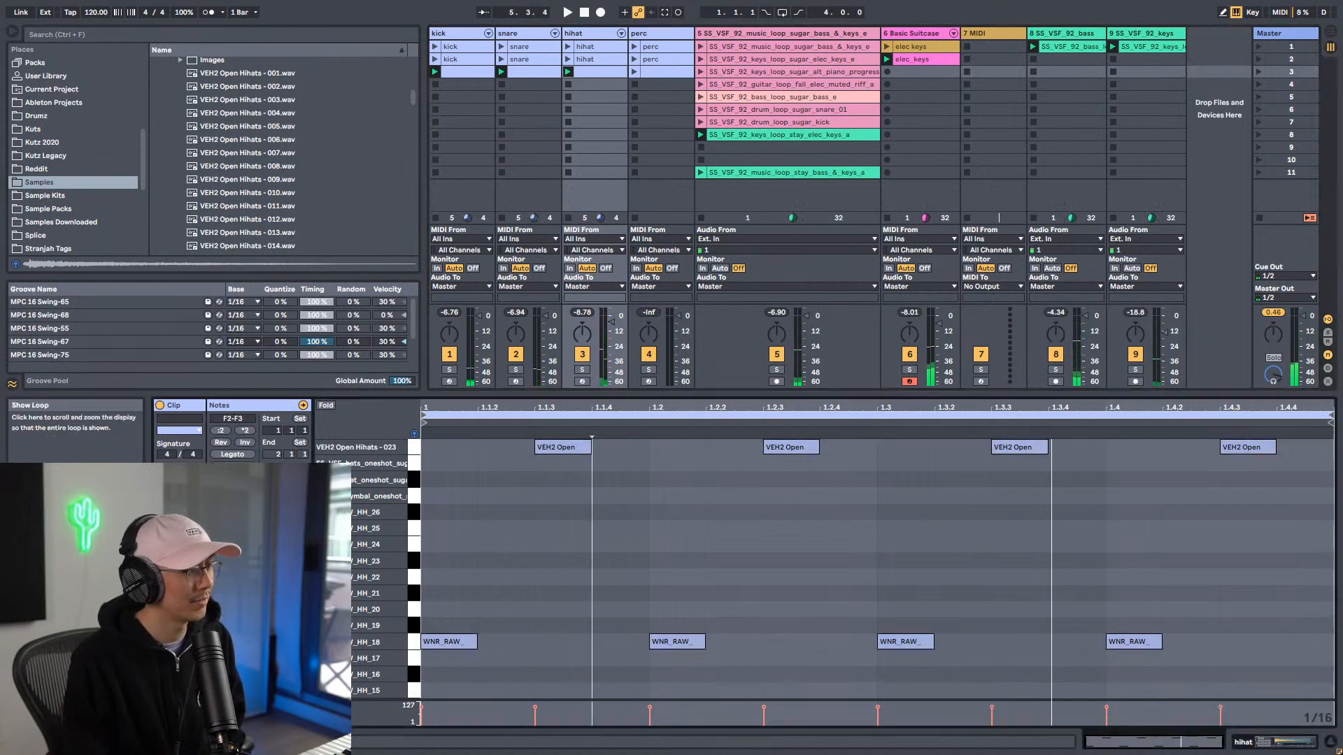
Step: Audition the rack's closed hi-hats, draw HH_22 notes at 1.2.4 and 1.3.2 in the hihat clip, and play the result
{"action": "left_click_drag", "start_coordinate": [417, 527], "coordinate": [413, 580]}
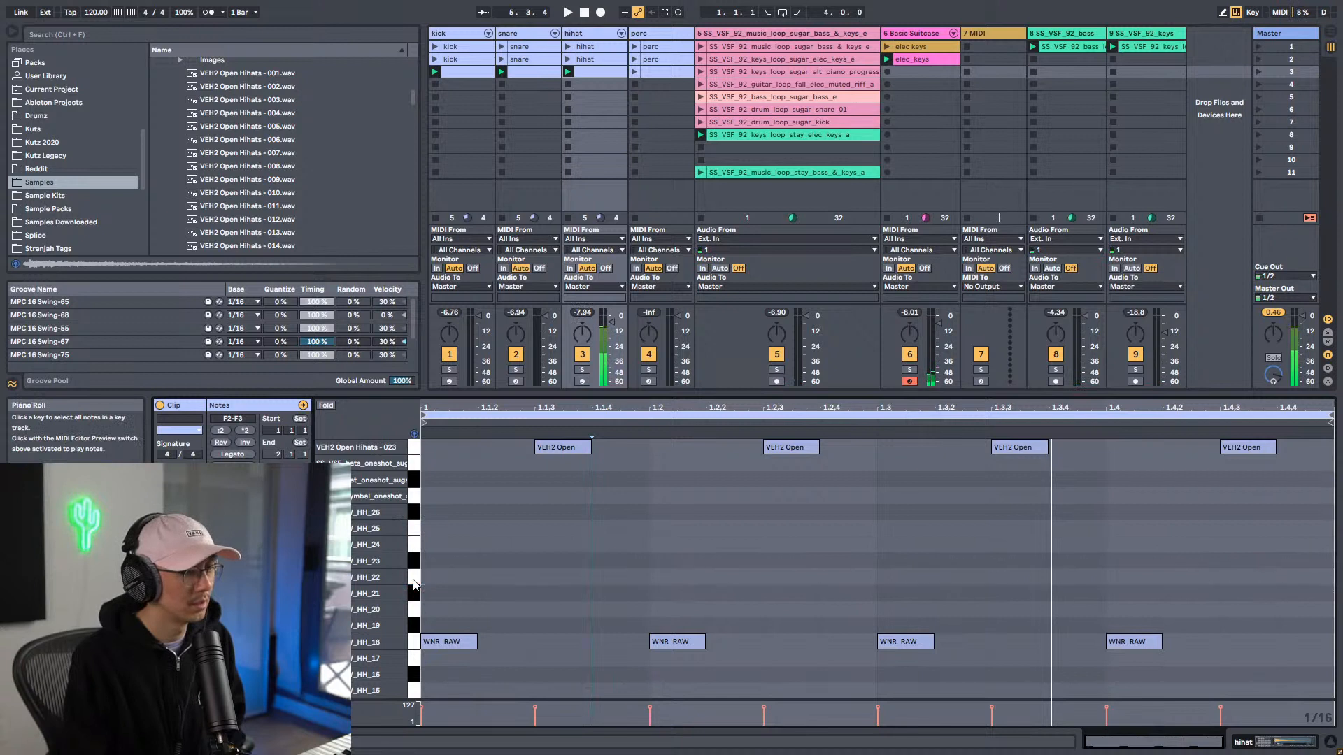
{"action": "key", "text": "b"}
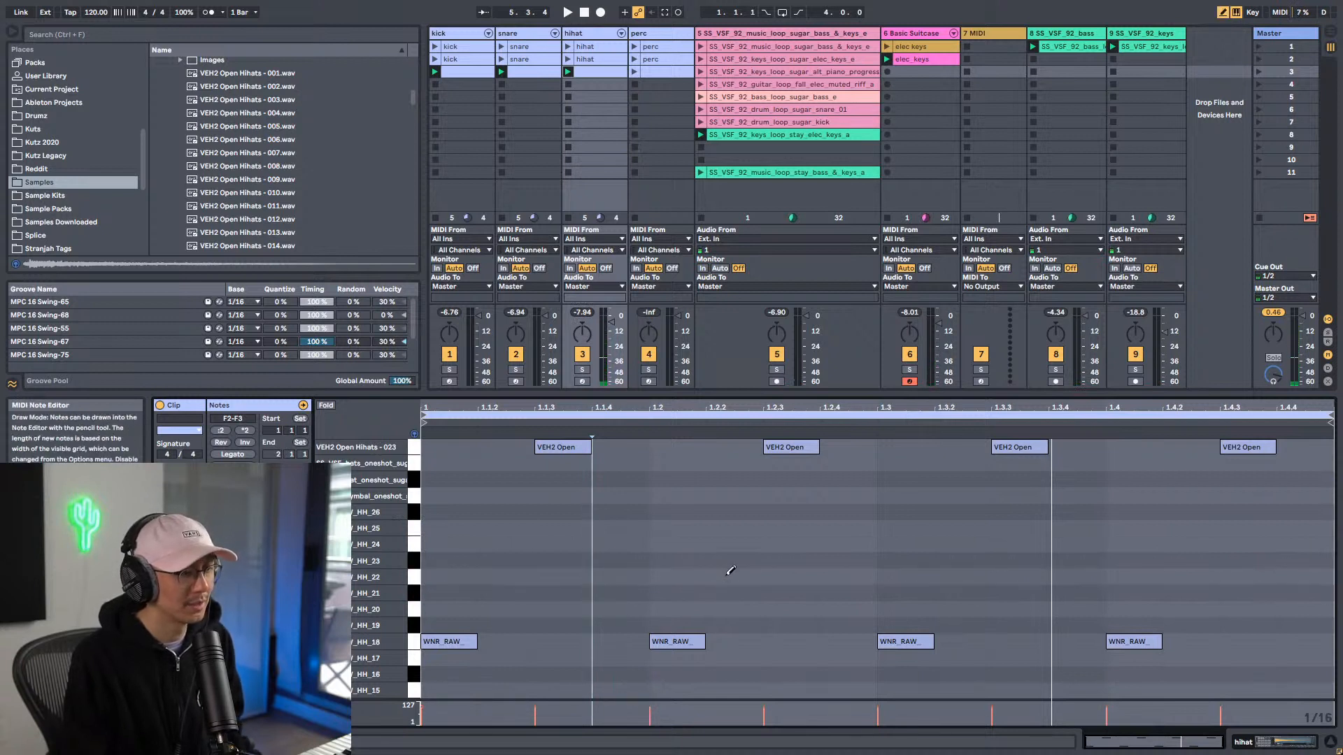
{"action": "left_click", "coordinate": [730, 570]}
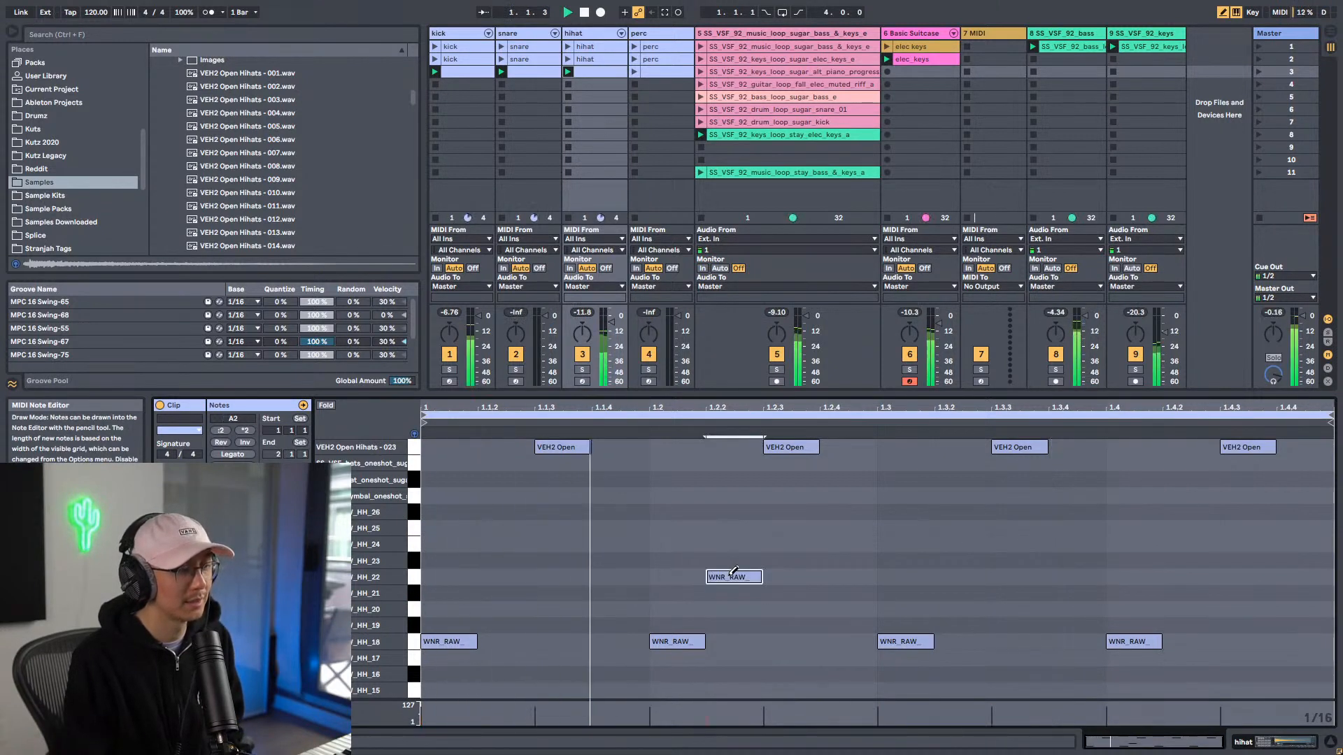
{"action": "left_click", "coordinate": [730, 571]}
{"action": "left_click", "coordinate": [840, 580]}
{"action": "left_click", "coordinate": [958, 579]}
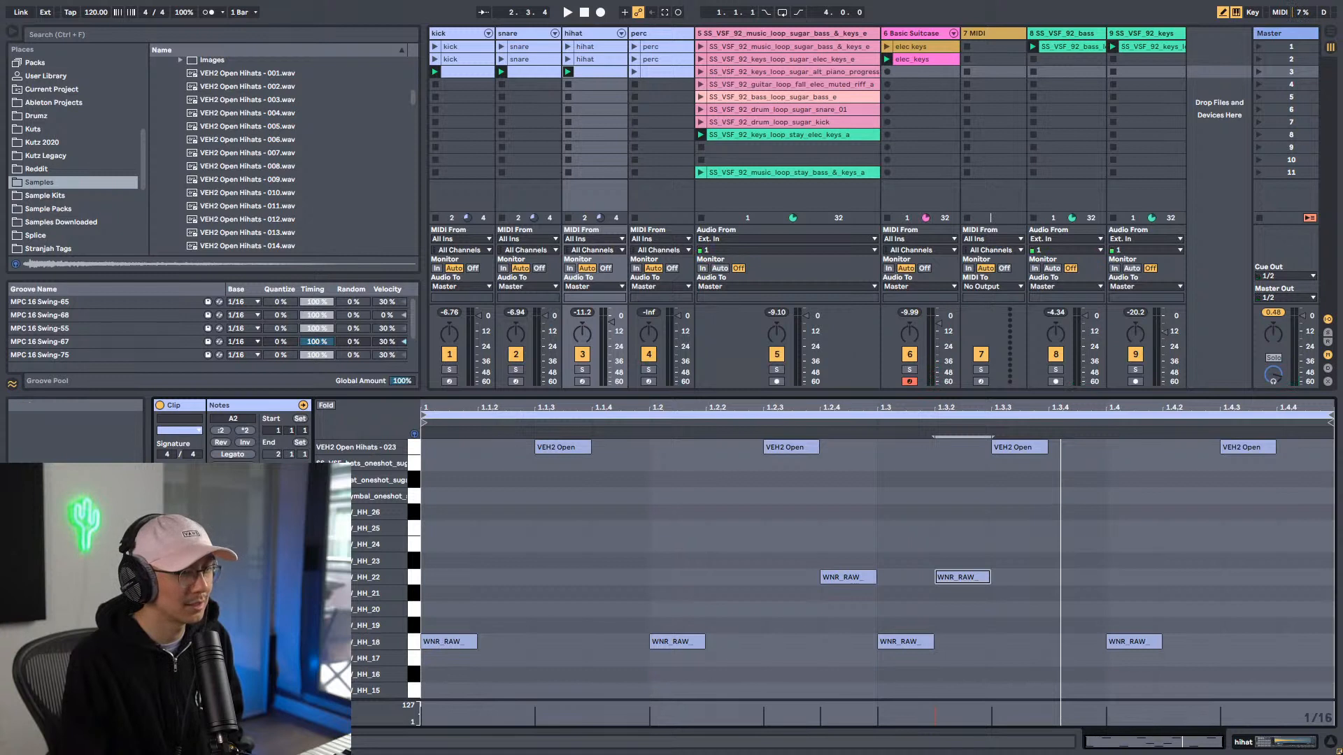
{"action": "key", "text": "space"}
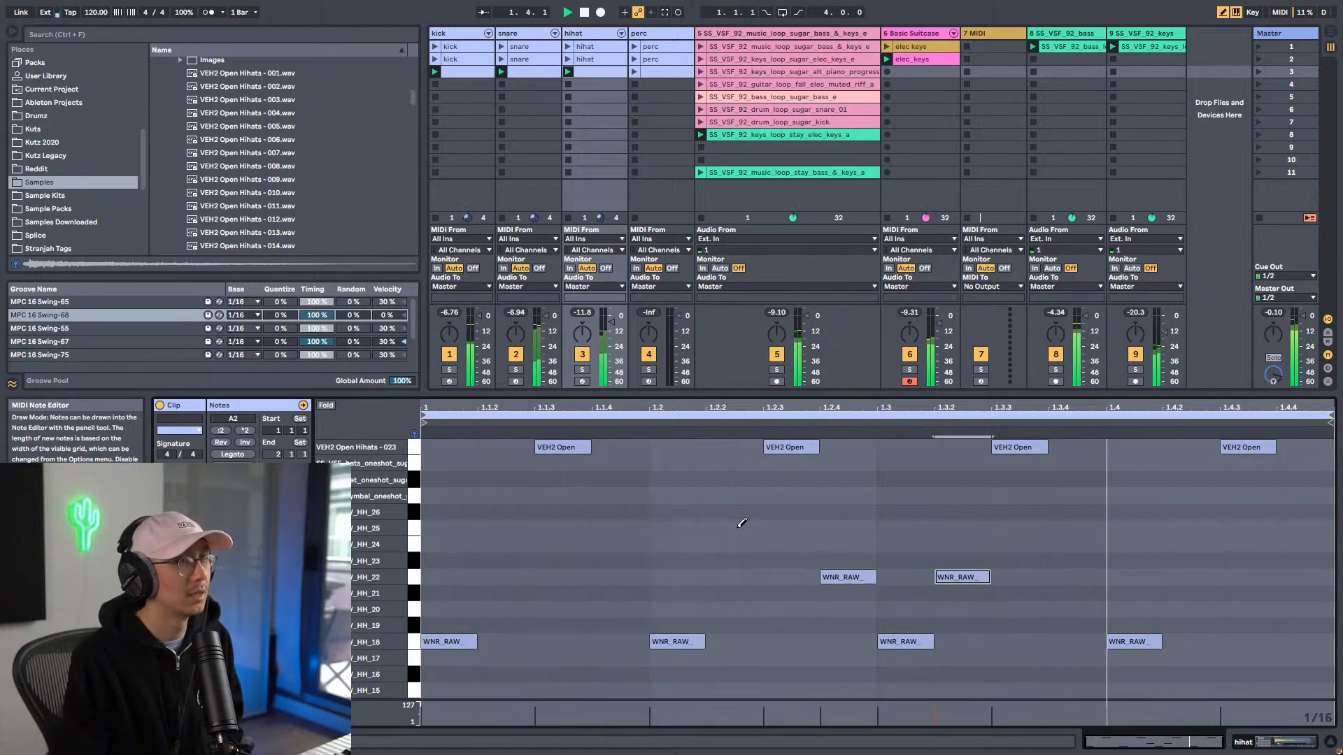
{"action": "key", "text": "b"}
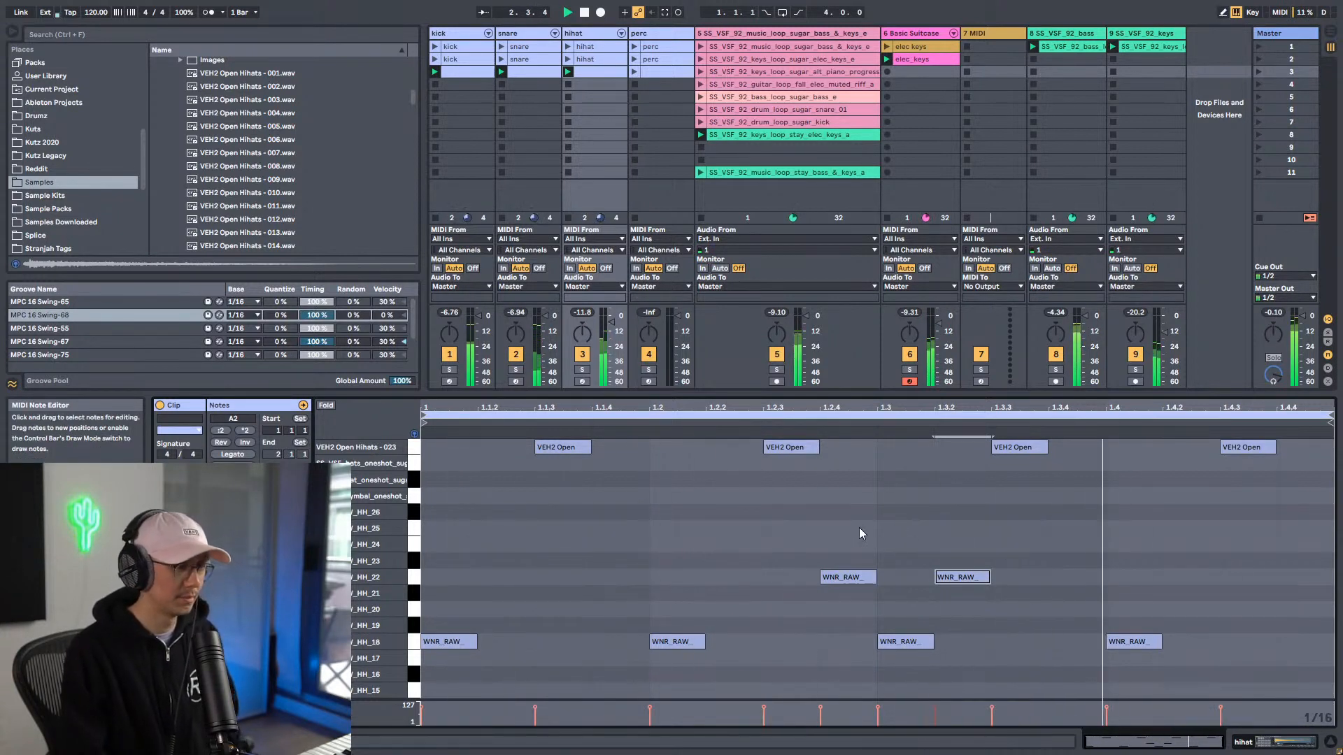
Step: Move the two notes around beat 3 down to HH_10 while listening, and show the hihat track's instrument
{"action": "left_click", "coordinate": [838, 535]}
{"action": "left_click_drag", "start_coordinate": [838, 534], "coordinate": [1007, 583]}
{"action": "key", "text": "Down"}
{"action": "key", "text": "Down"}
{"action": "key", "text": "Down"}
{"action": "key", "text": "Down"}
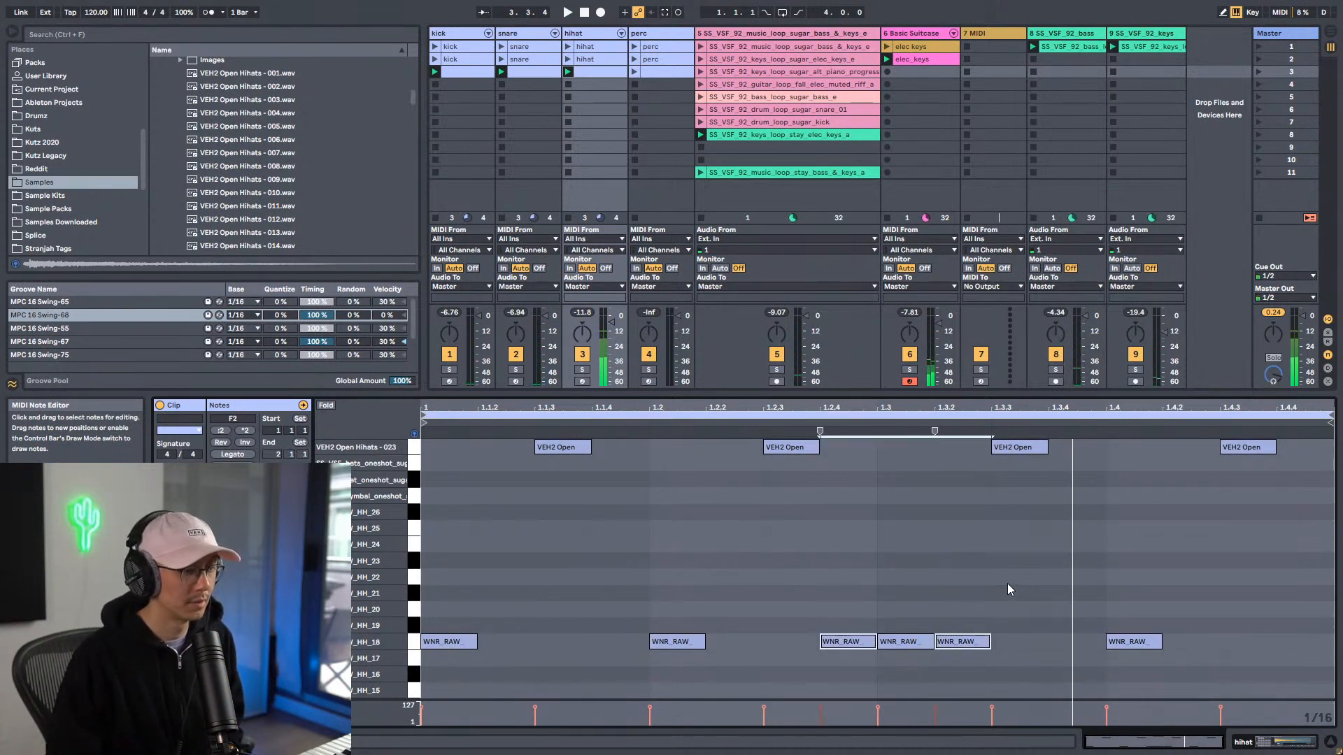
{"action": "key", "text": "Down"}
{"action": "key", "text": "Down"}
{"action": "key", "text": "Down"}
{"action": "key", "text": "Down"}
{"action": "key", "text": "Down"}
{"action": "key", "text": "Down"}
{"action": "key", "text": "Down"}
{"action": "key", "text": "Down"}
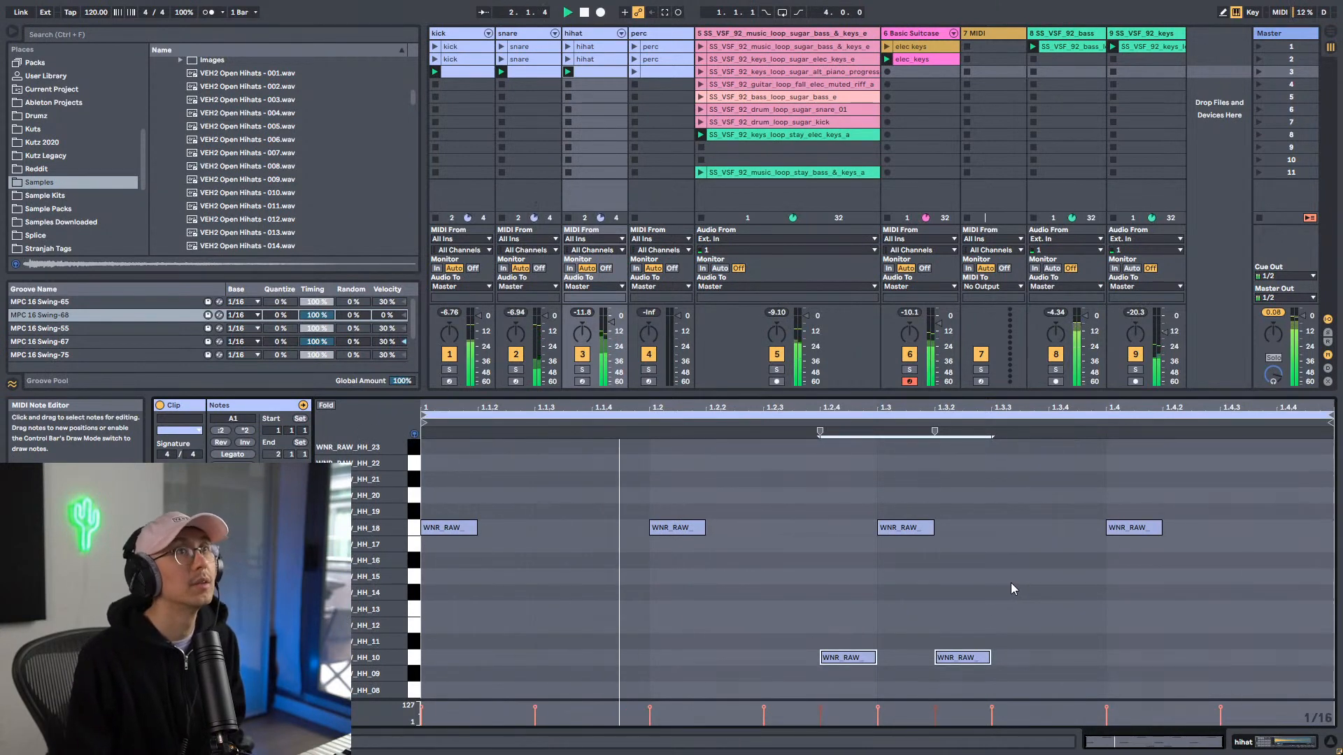
{"action": "key", "text": "shift+Tab"}
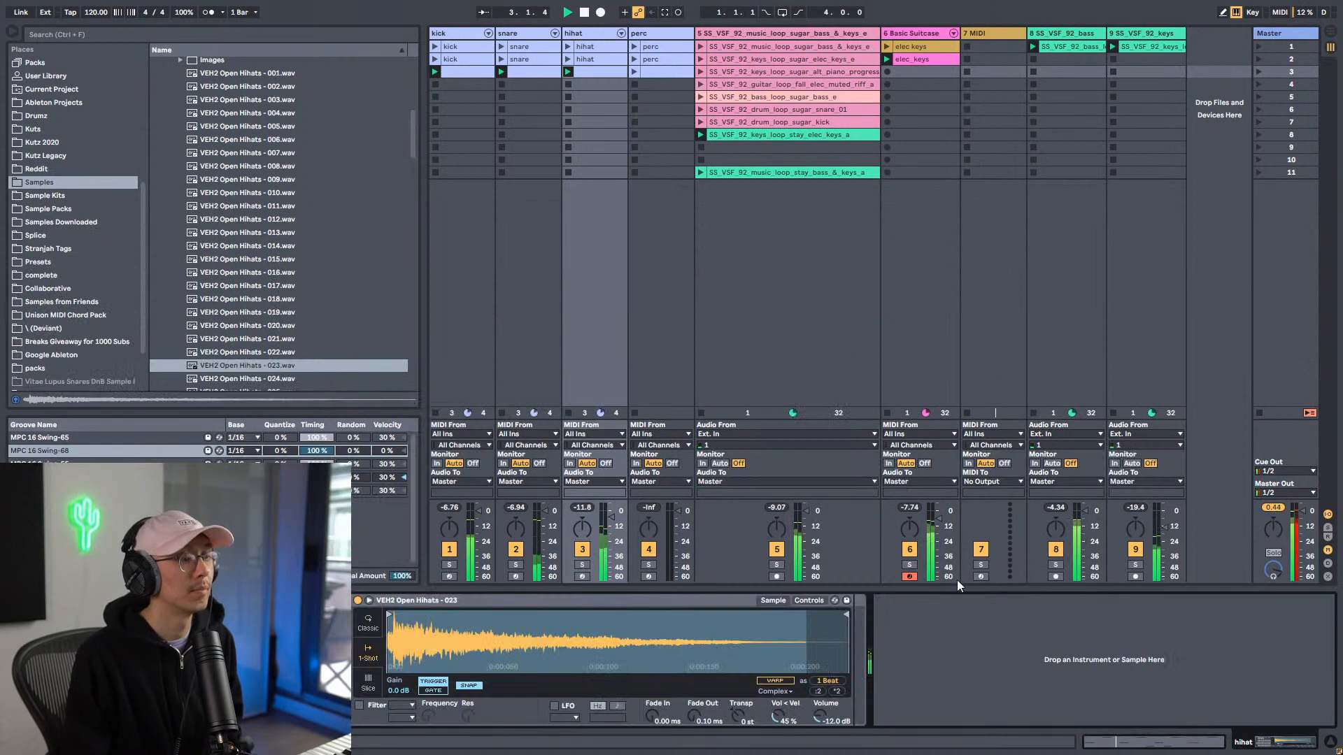
{"action": "key", "text": "space"}
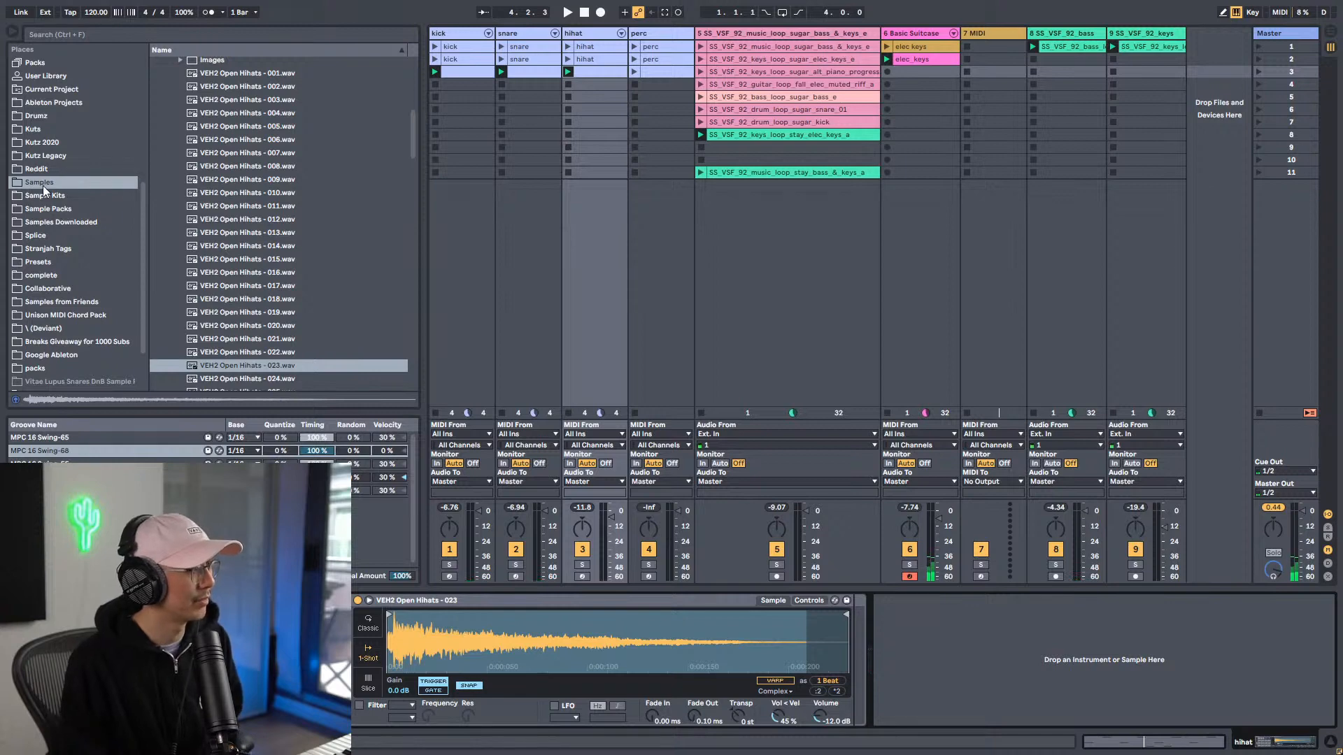
Step: Audition the music, keys and muted guitar loops in the Kit 02 Stay 92 A folder of Sample Packs
{"action": "left_click", "coordinate": [44, 209]}
{"action": "left_click_drag", "start_coordinate": [414, 338], "coordinate": [413, 174]}
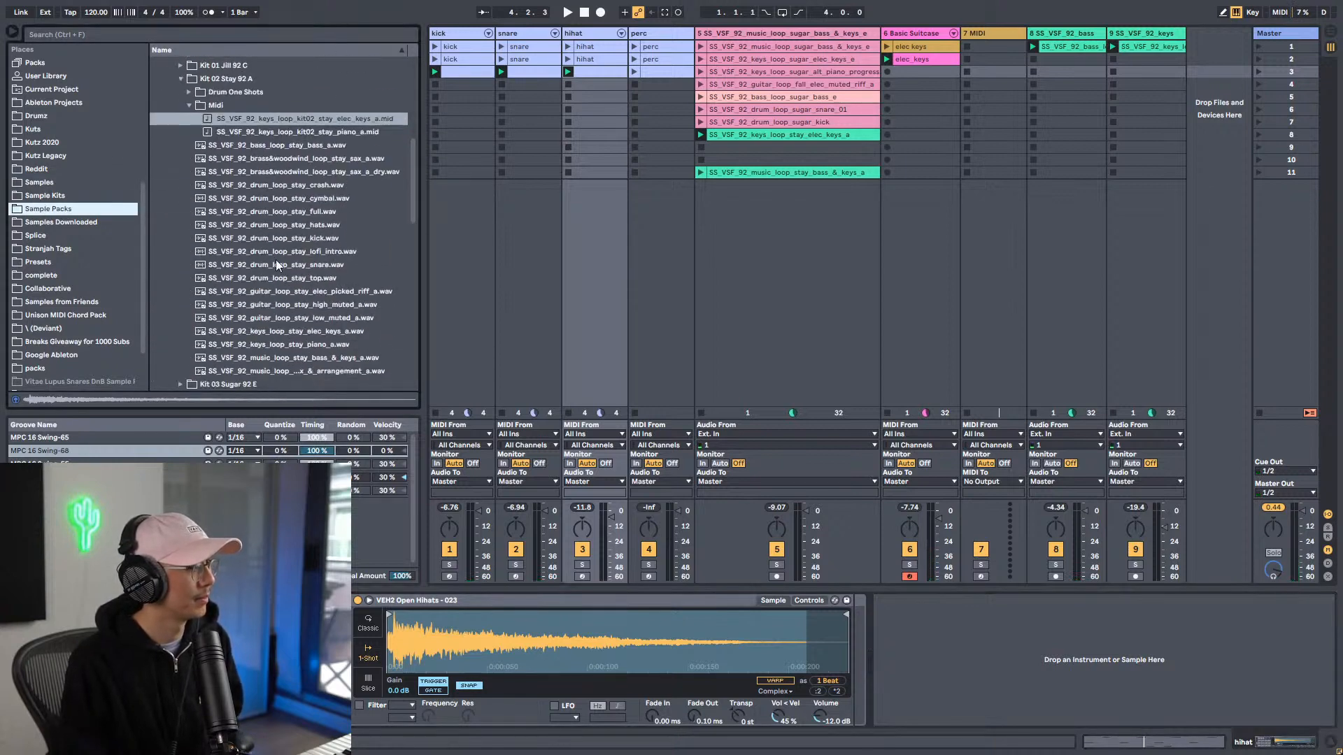
{"action": "left_click", "coordinate": [295, 369]}
{"action": "left_click", "coordinate": [284, 359]}
{"action": "key", "text": "Up"}
{"action": "key", "text": "Up"}
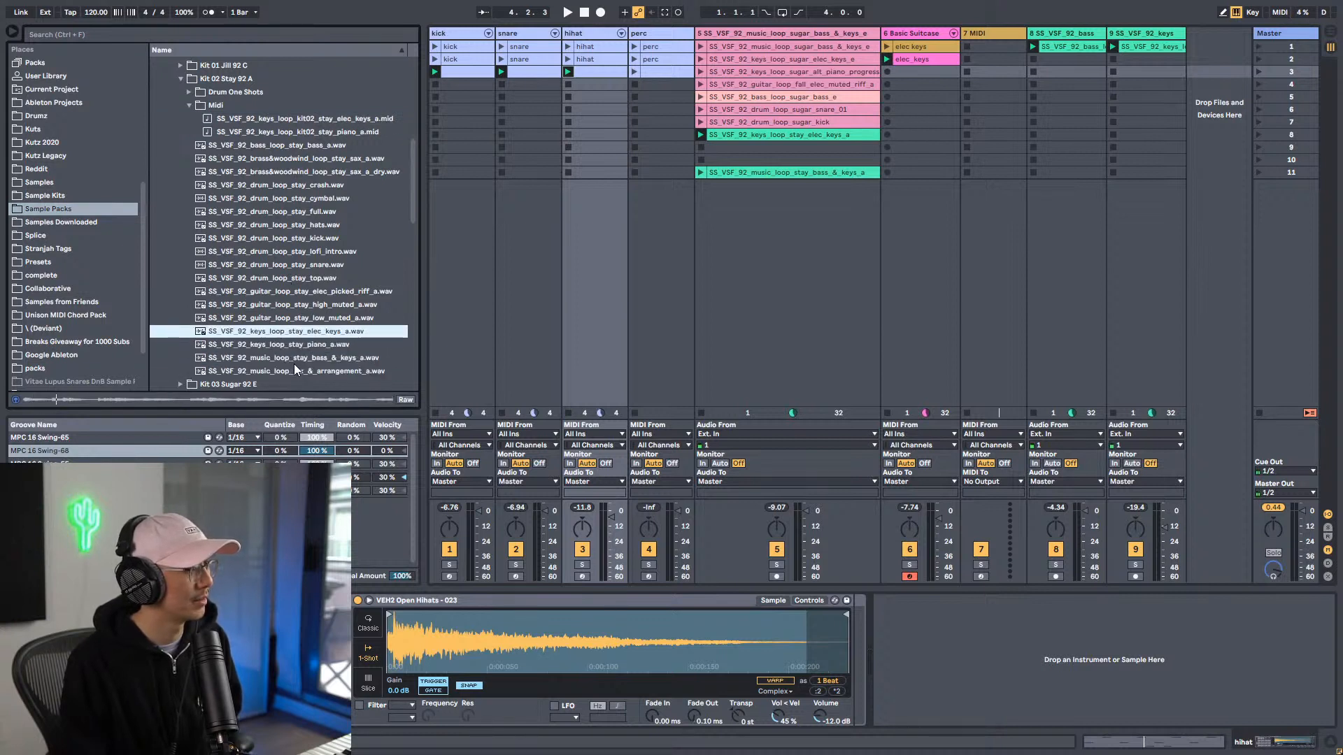
{"action": "key", "text": "Up"}
{"action": "key", "text": "Up"}
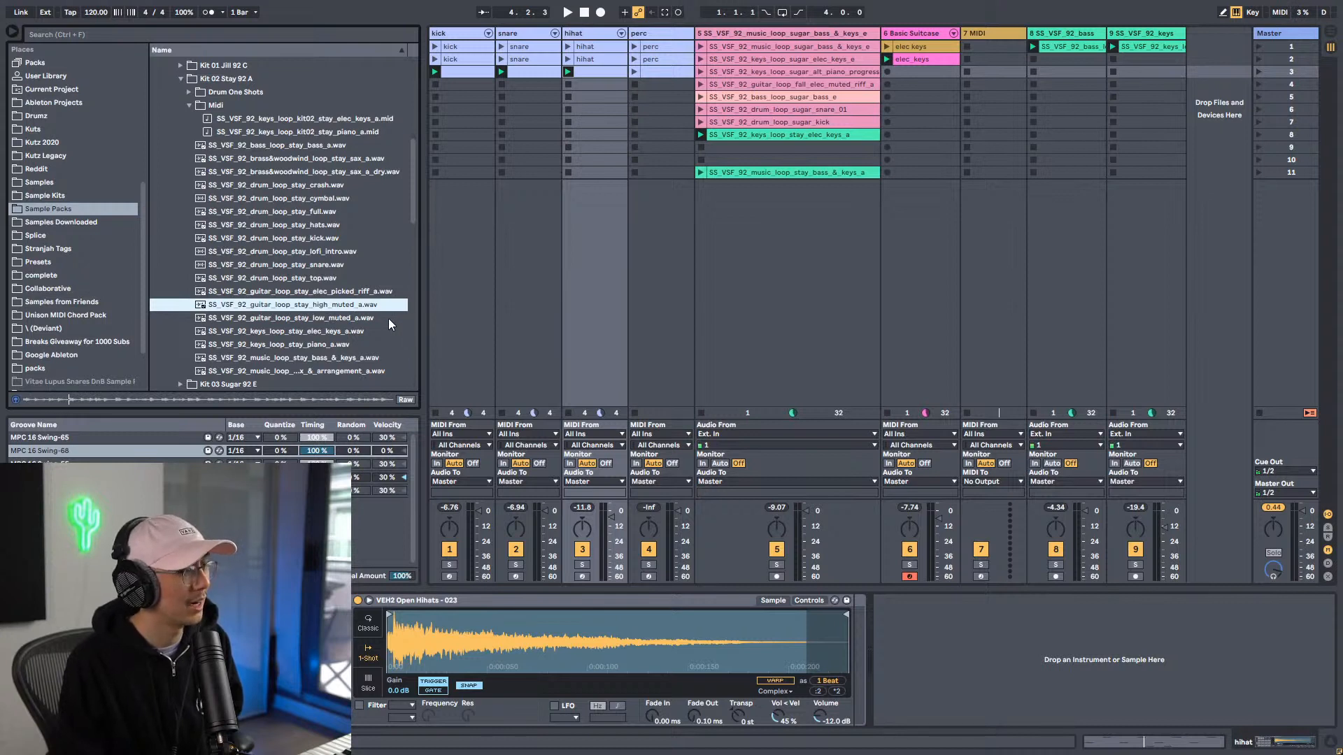
{"action": "left_click", "coordinate": [389, 319]}
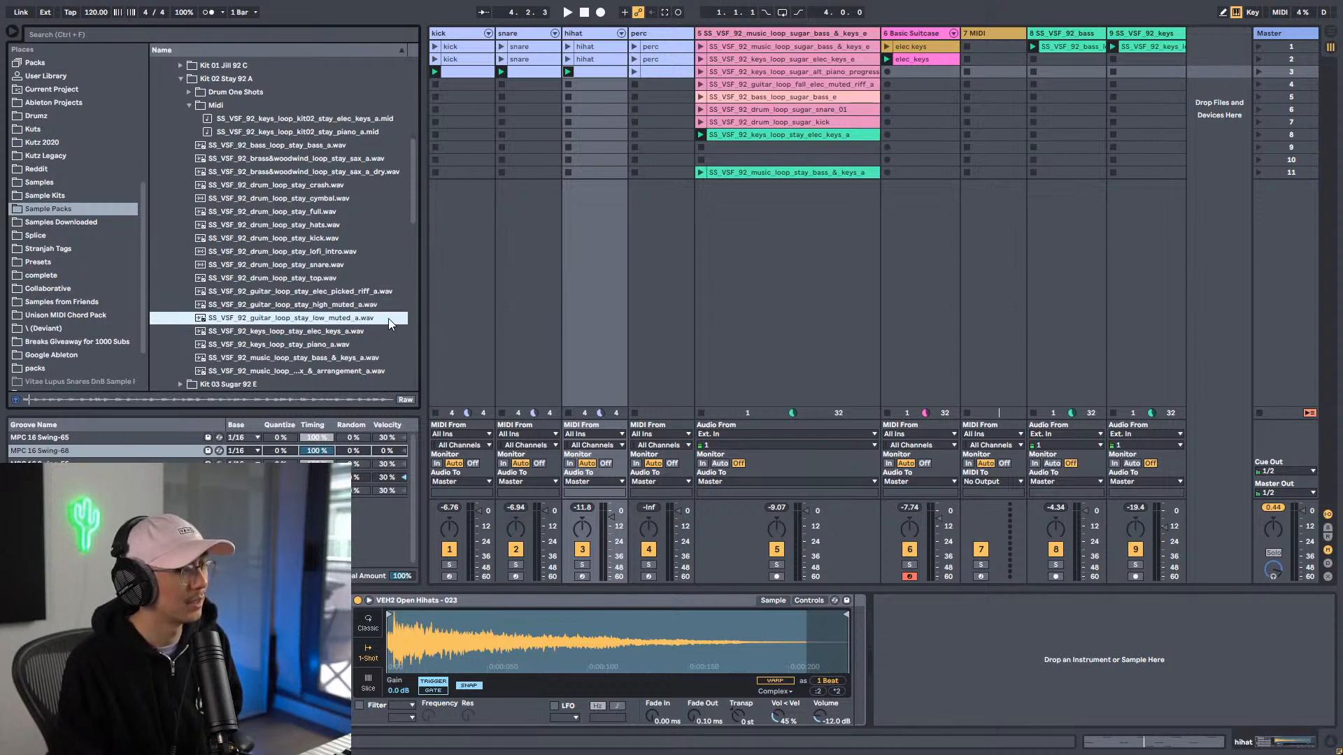
{"action": "left_click", "coordinate": [333, 305]}
Step: Add the high_muted and low_muted guitar loops from Kit 02 Stay to new tracks, launch both with the beat, and check the high_muted clip
{"action": "left_click_drag", "start_coordinate": [337, 304], "coordinate": [1217, 46]}
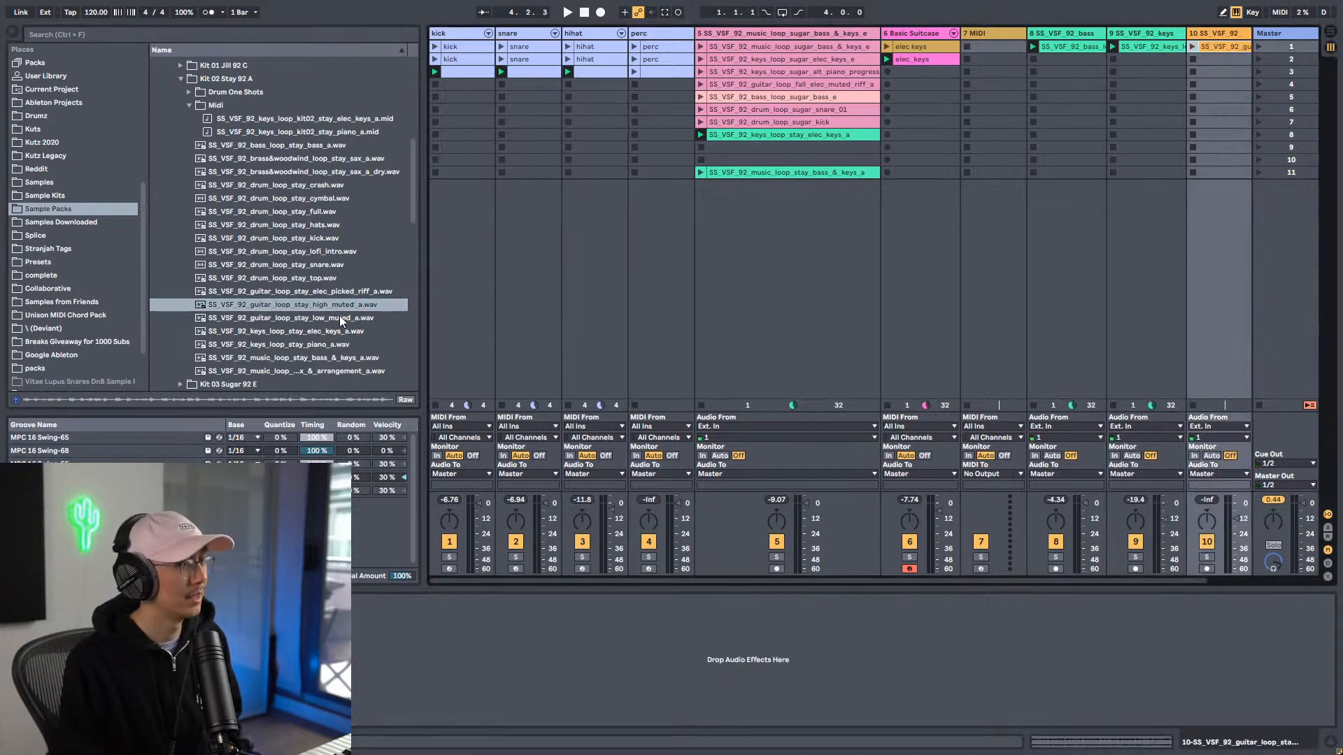
{"action": "scroll", "coordinate": [1085, 581], "scroll_direction": "right", "scroll_amount": 2}
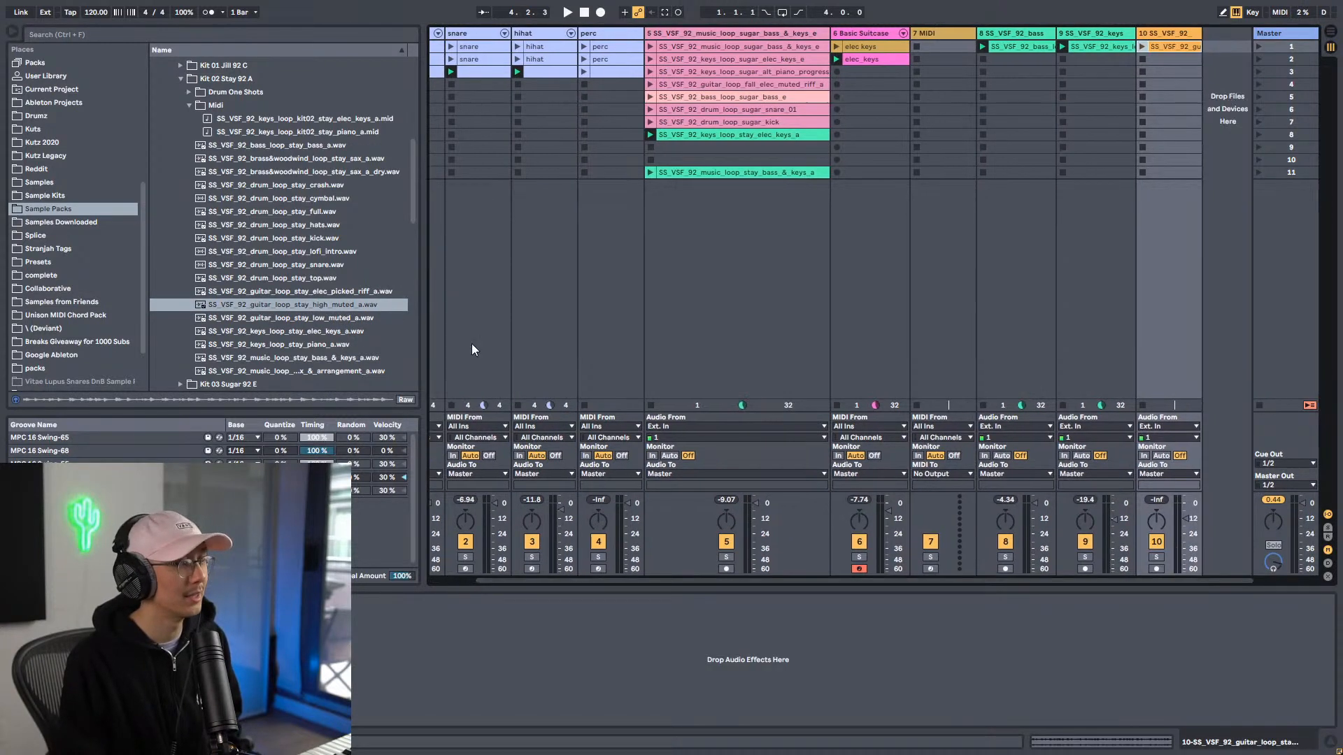
{"action": "left_click_drag", "start_coordinate": [357, 321], "coordinate": [1224, 48]}
{"action": "left_click", "coordinate": [1131, 48]}
{"action": "left_click", "coordinate": [1194, 45]}
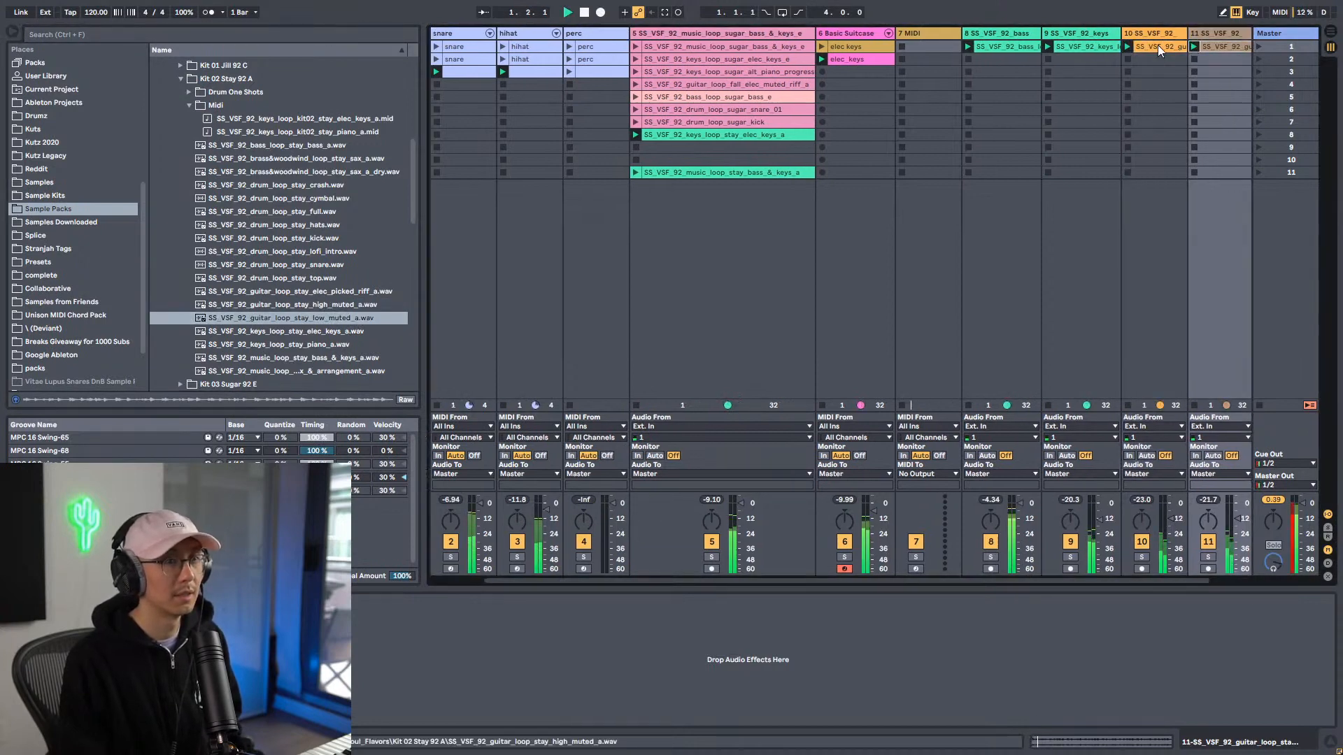
{"action": "left_click", "coordinate": [1157, 45]}
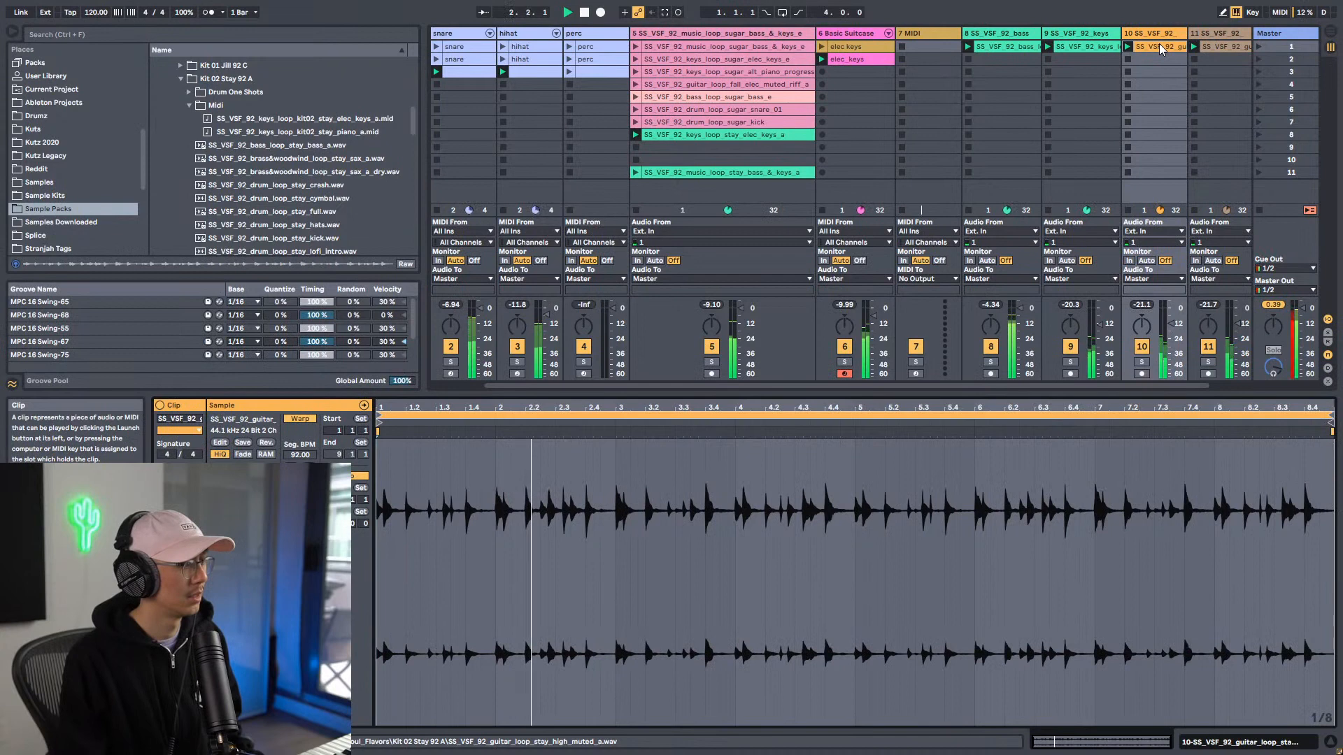
{"action": "key", "text": "shift+Tab"}
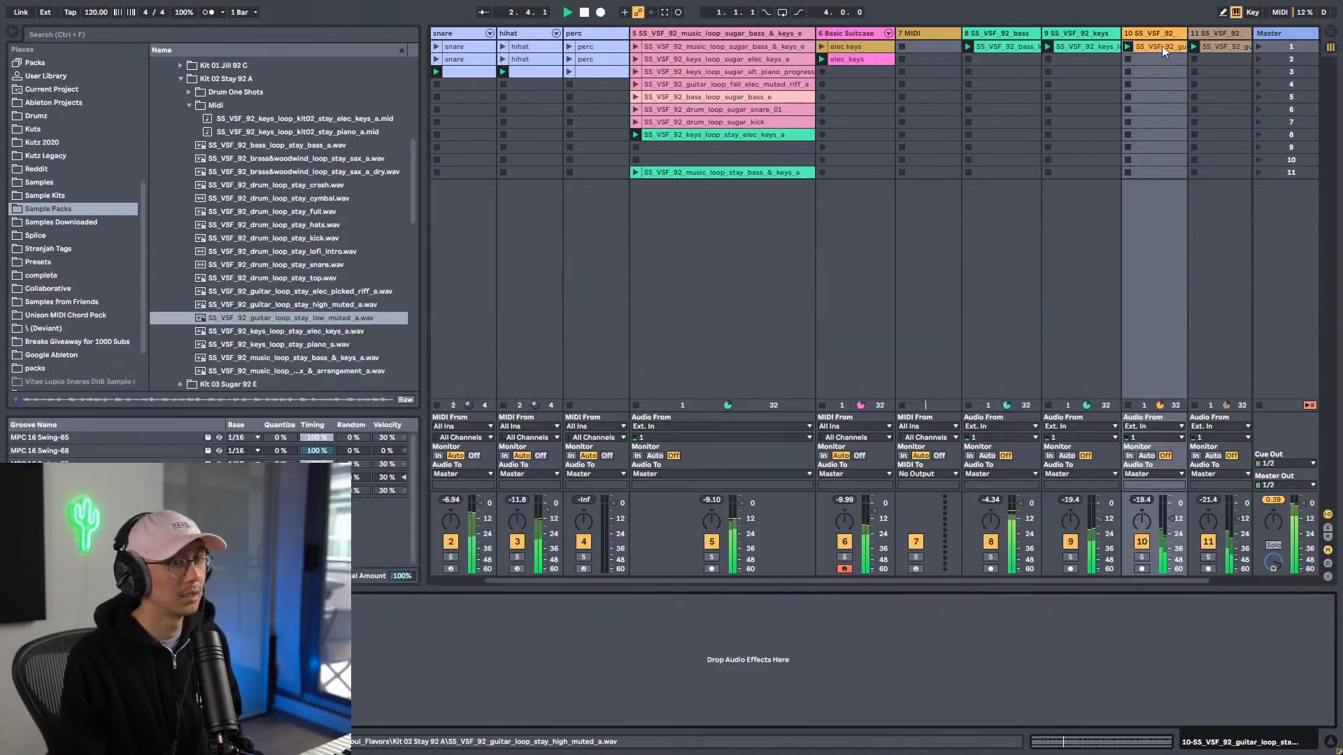
Step: Reset the volumes of the high_muted and low_muted guitar tracks to their default level and listen to them with the full beat
{"action": "double_click", "coordinate": [1171, 520]}
{"action": "double_click", "coordinate": [1238, 520]}
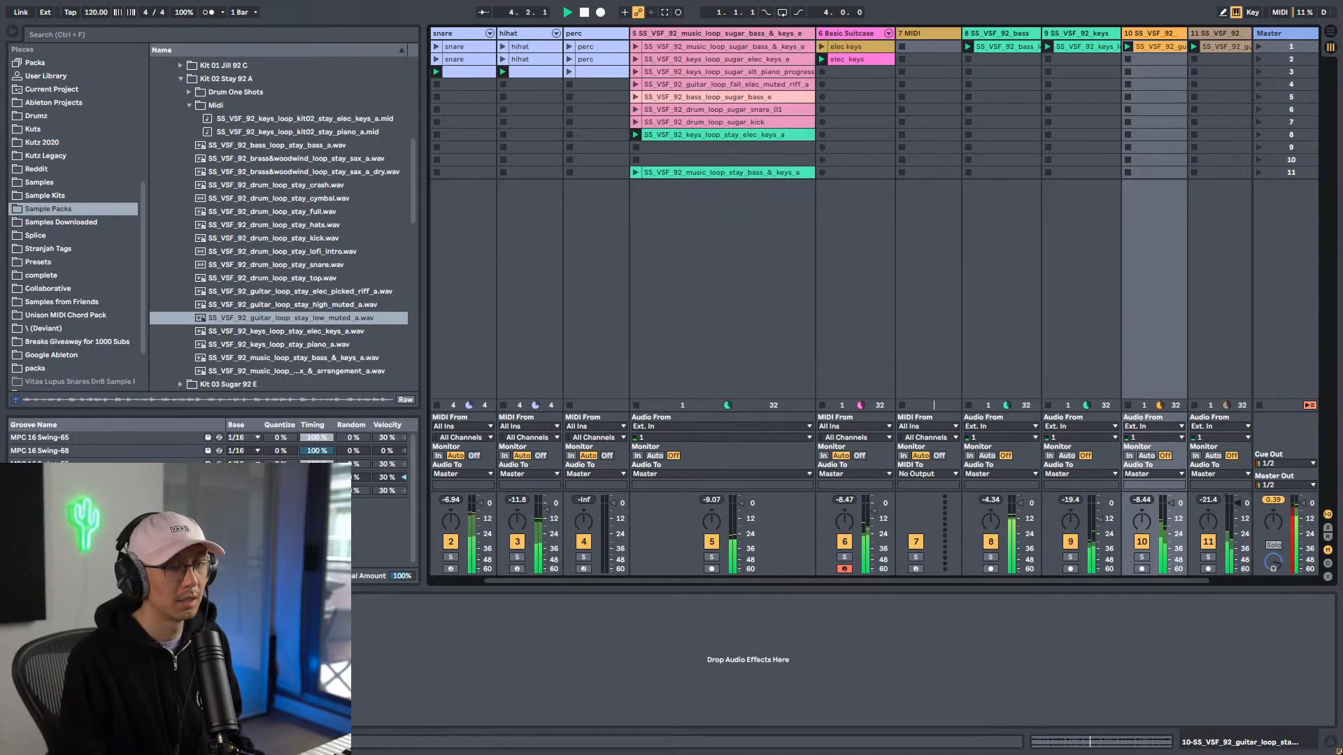
{"action": "left_click_drag", "start_coordinate": [1157, 581], "coordinate": [1265, 585]}
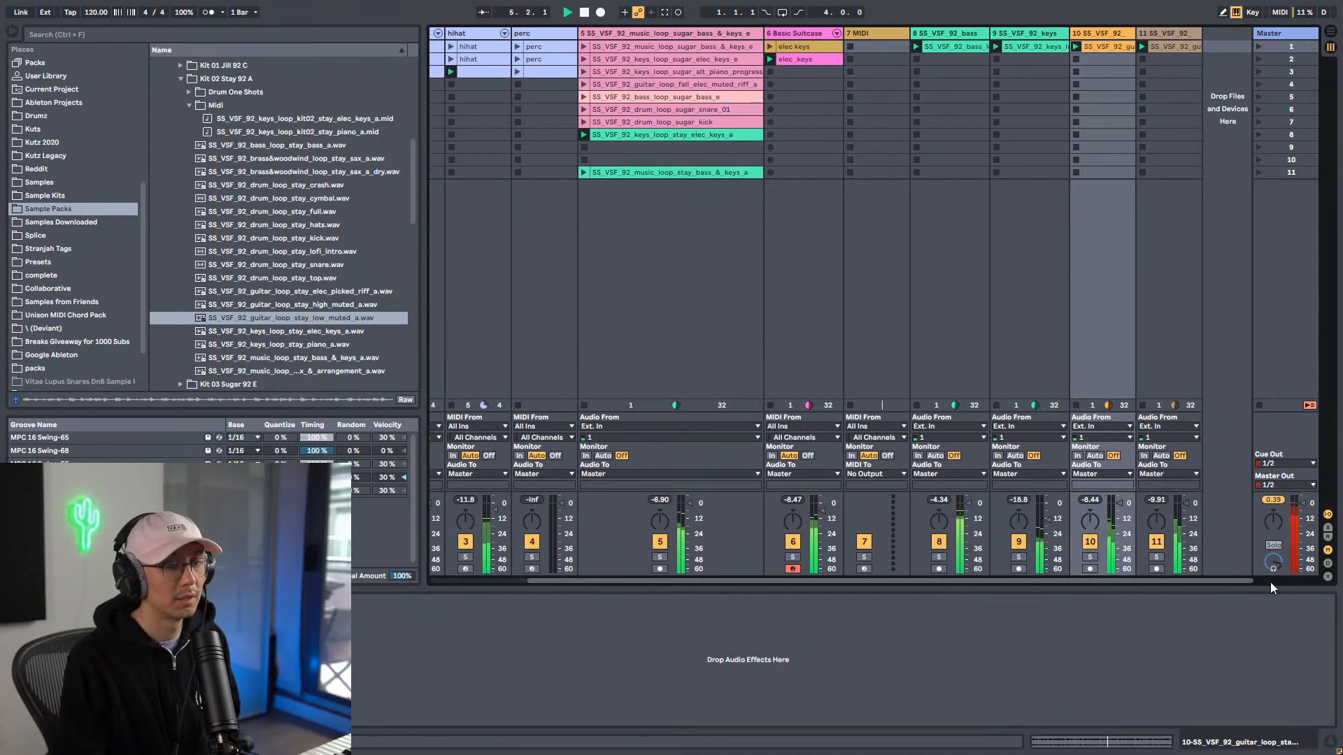
{"action": "key", "text": "space"}
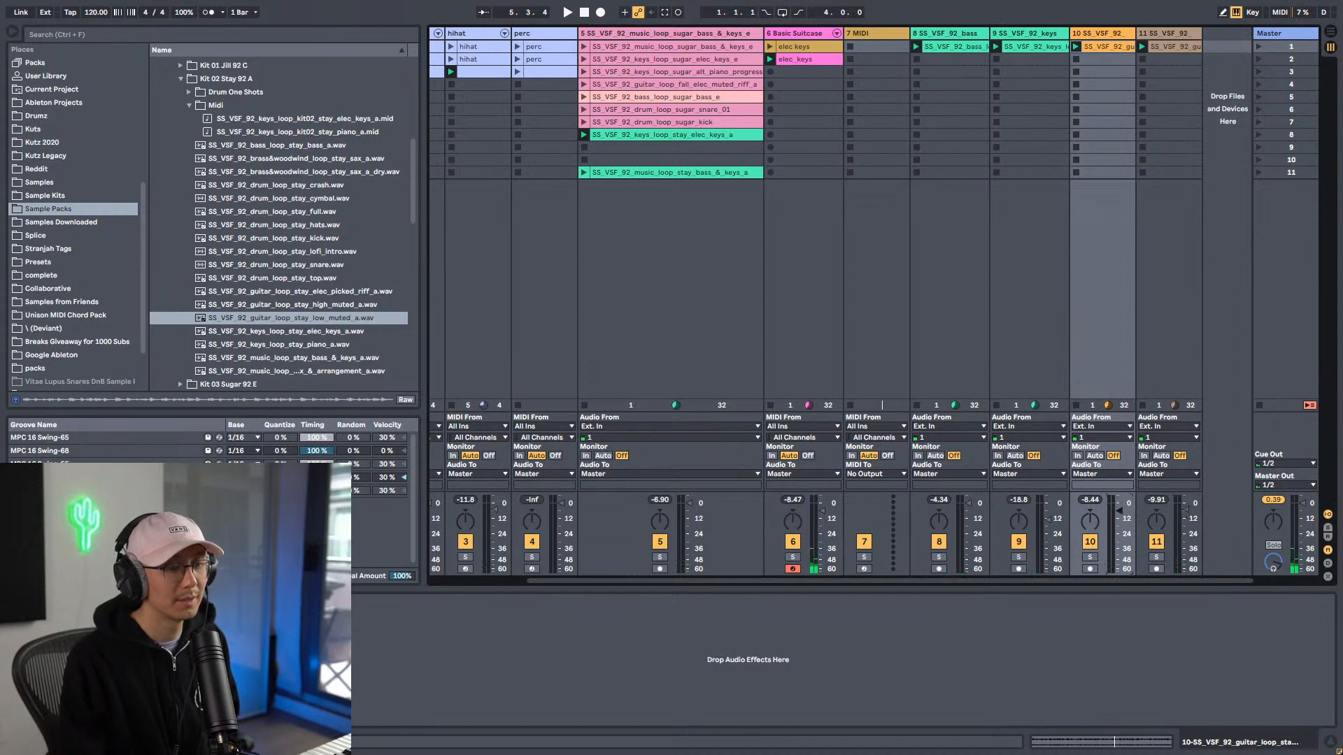
{"action": "key", "text": "space"}
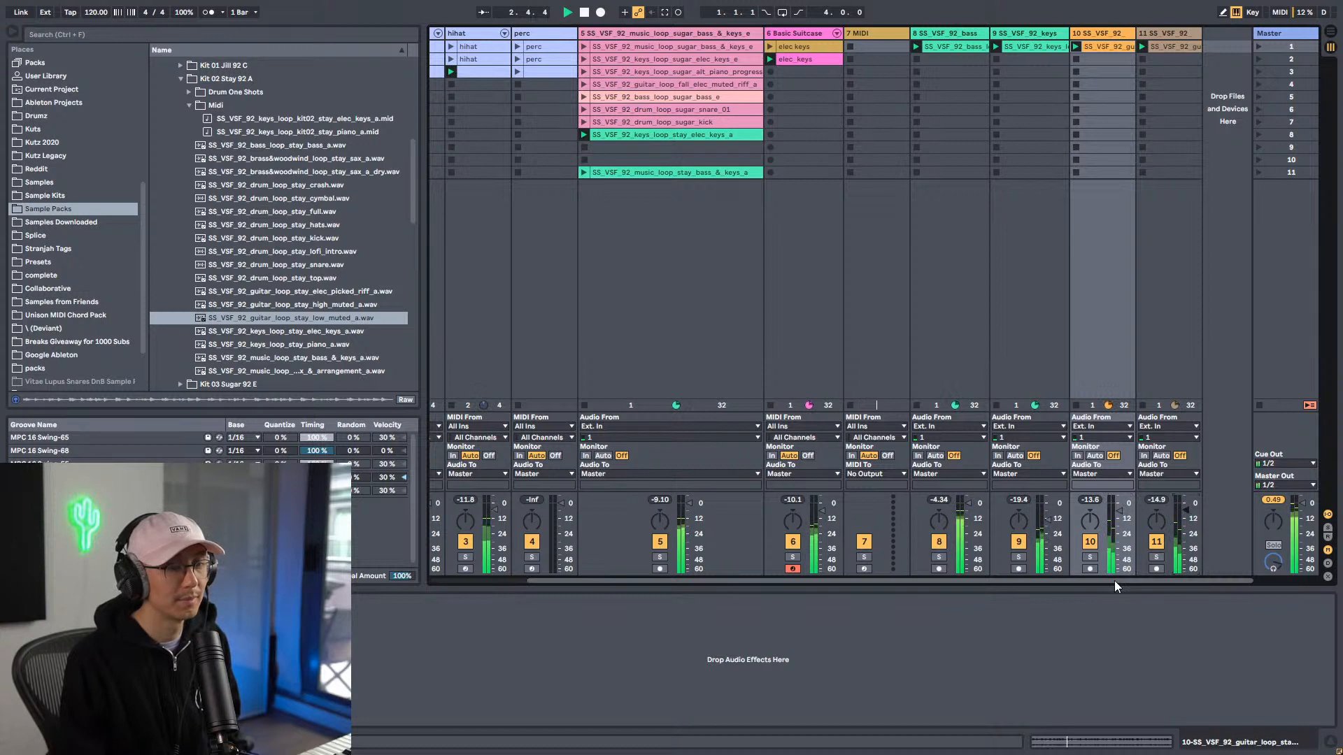
Step: Check the low_muted guitar in solo, pan the two muted guitar tracks to opposite sides, and replay the beat
{"action": "left_click", "coordinate": [1156, 558]}
{"action": "left_click", "coordinate": [1156, 559]}
{"action": "key", "text": "space"}
{"action": "left_click", "coordinate": [1158, 500]}
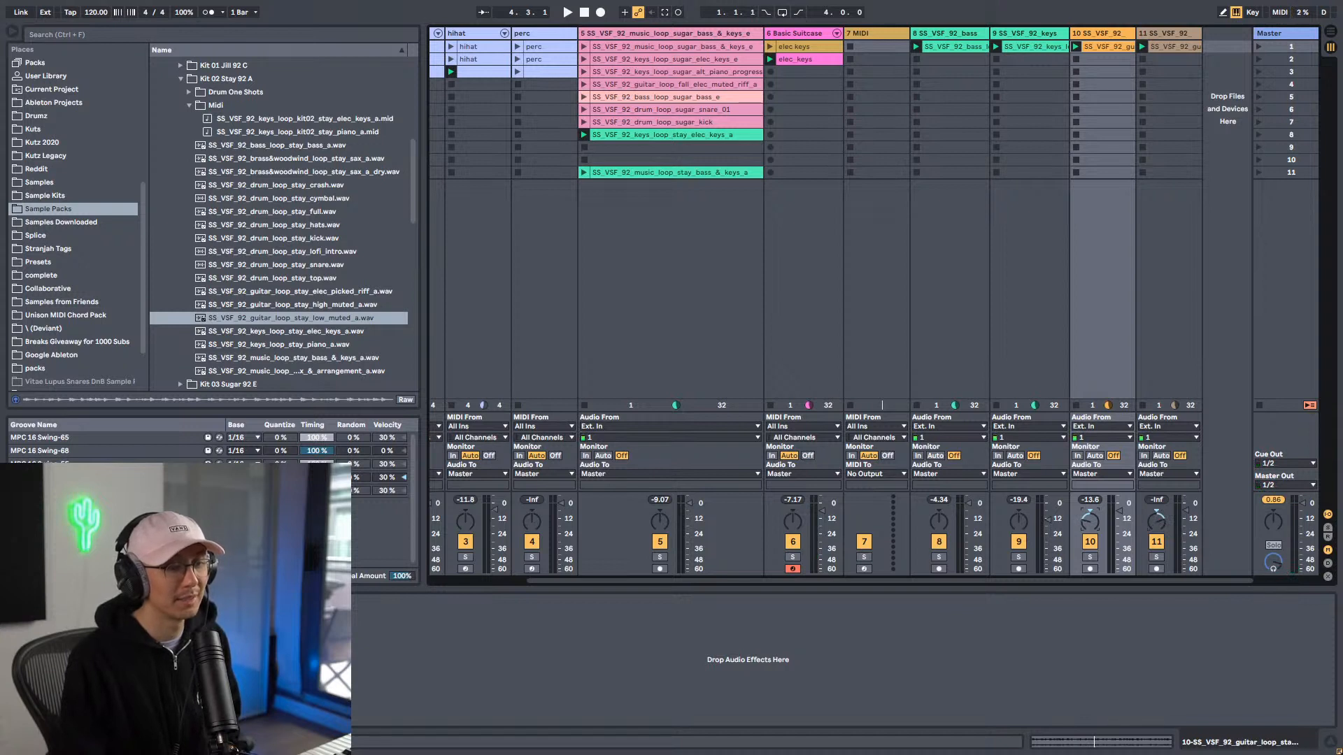
{"action": "key", "text": "space"}
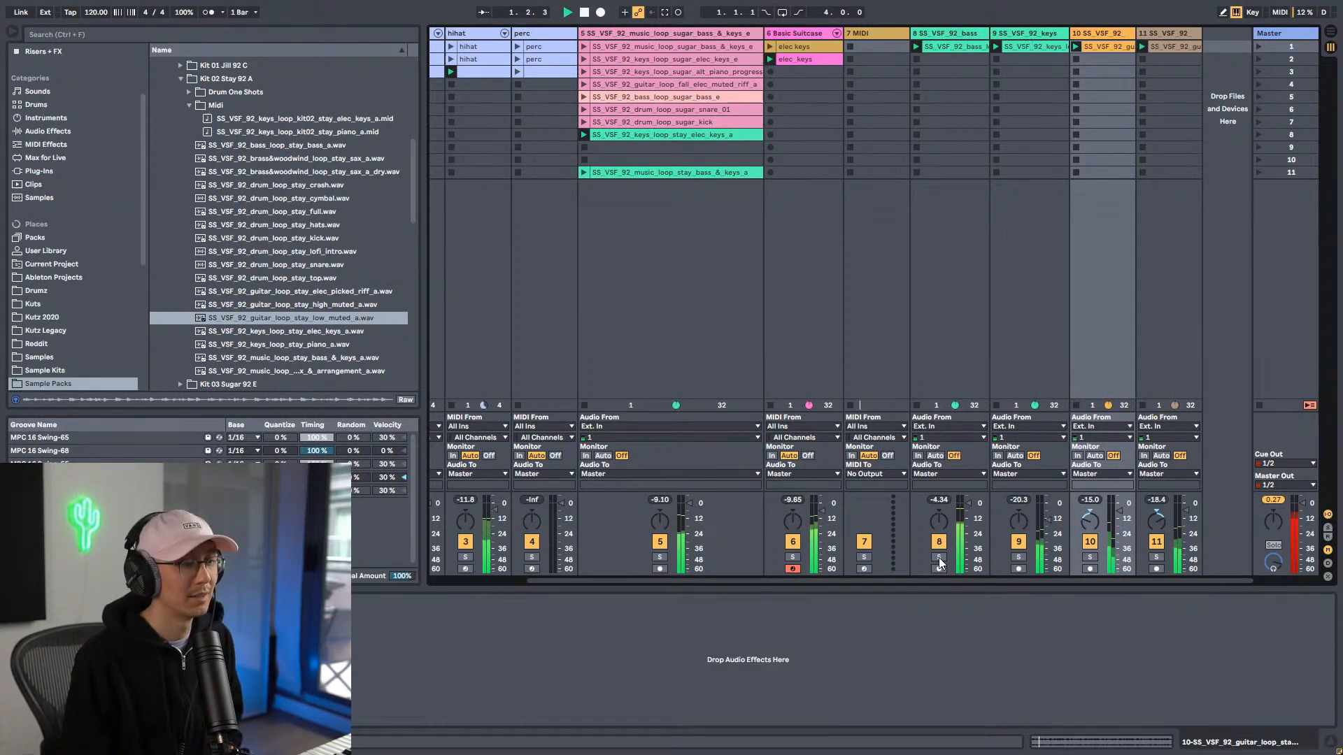
Step: Search the plug-ins for "fire", load FirePresser onto the stay_bass loop track, and reposition its window
{"action": "left_click", "coordinate": [955, 40]}
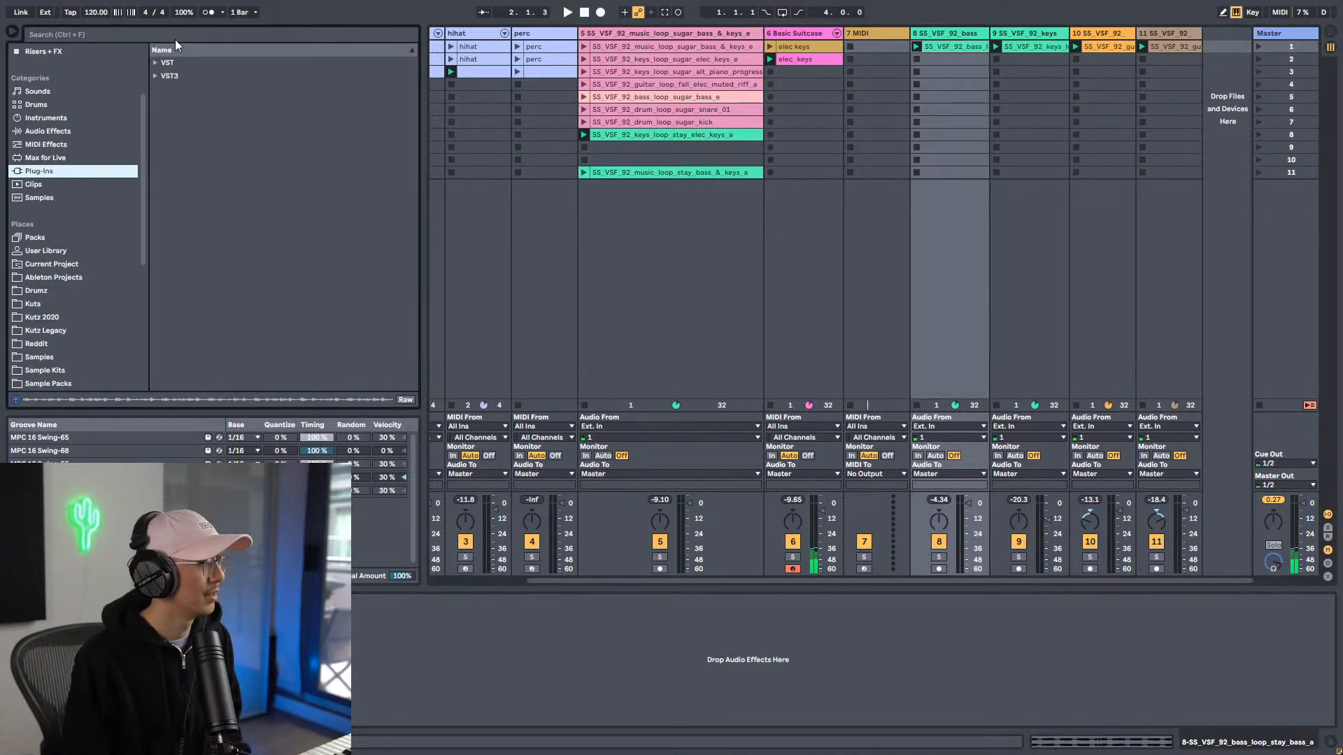
{"action": "left_click", "coordinate": [185, 34]}
{"action": "type", "text": "fire"}
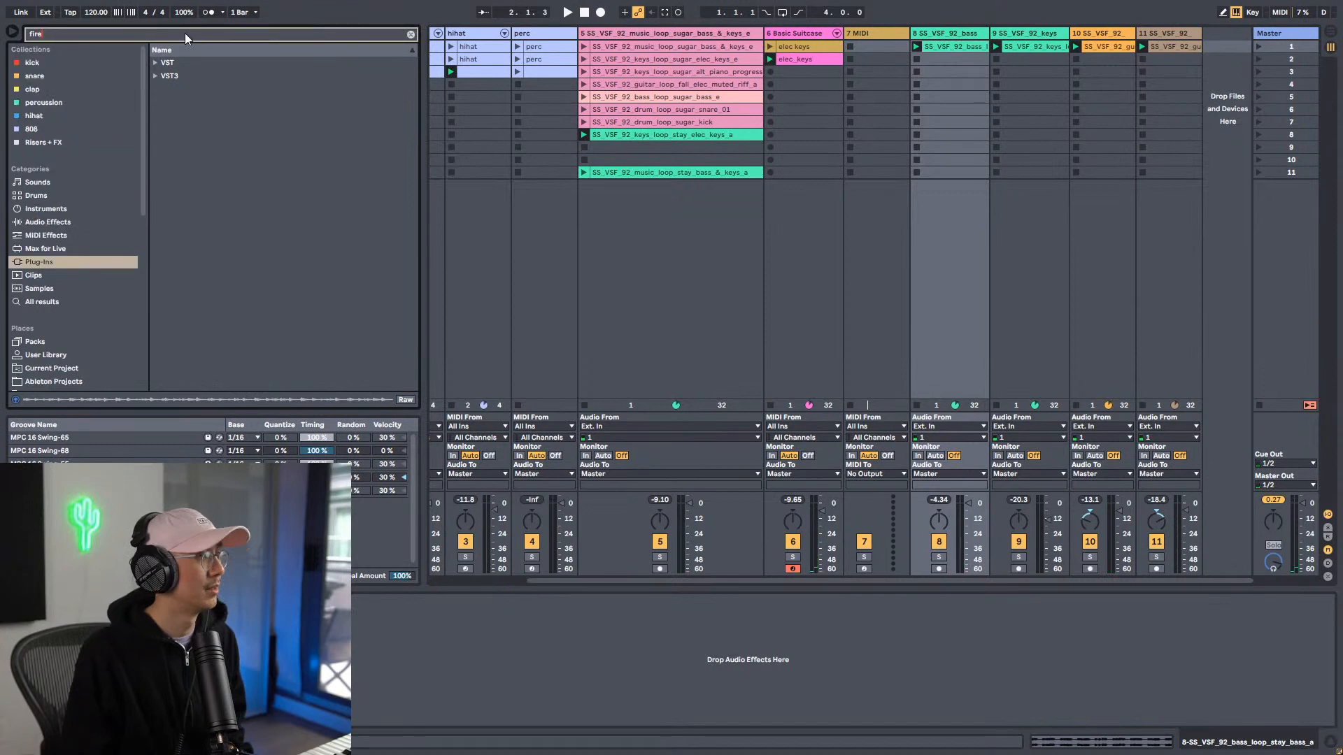
{"action": "left_click_drag", "start_coordinate": [613, 668], "coordinate": [612, 668]}
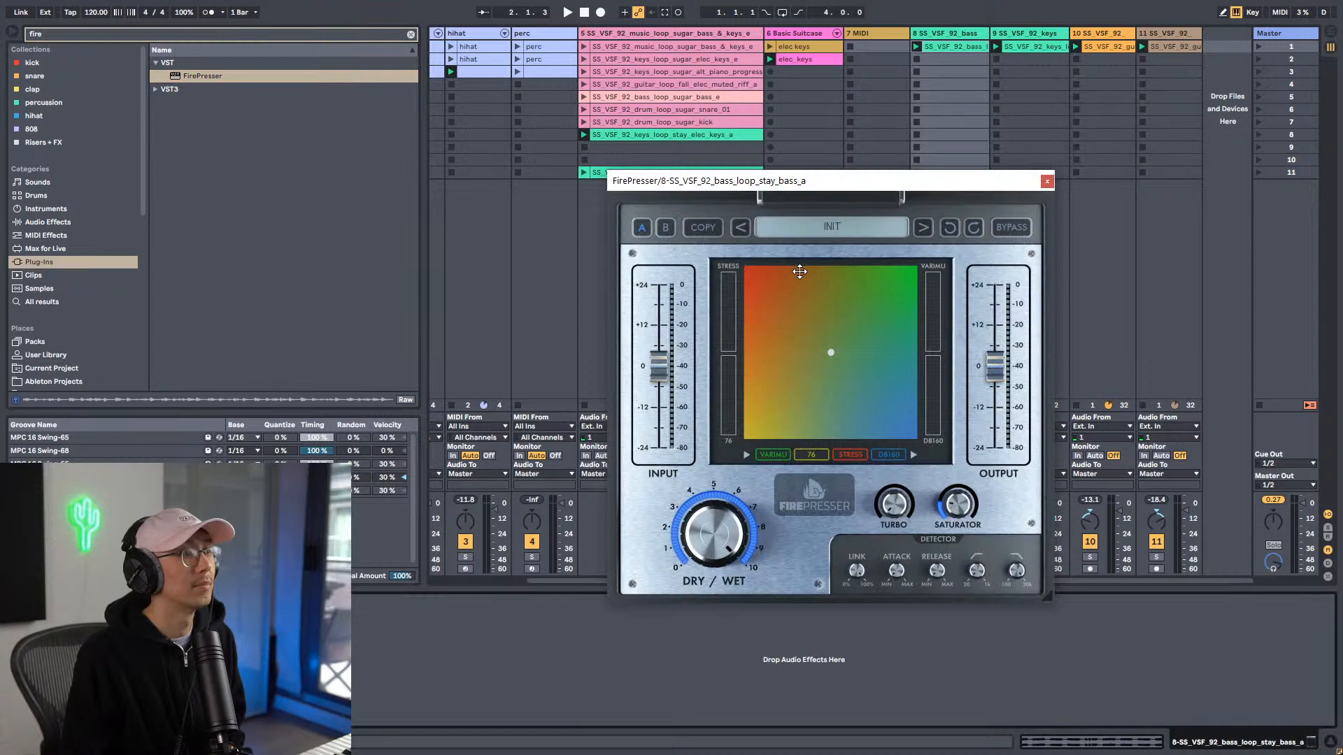
{"action": "left_click_drag", "start_coordinate": [816, 182], "coordinate": [906, 170]}
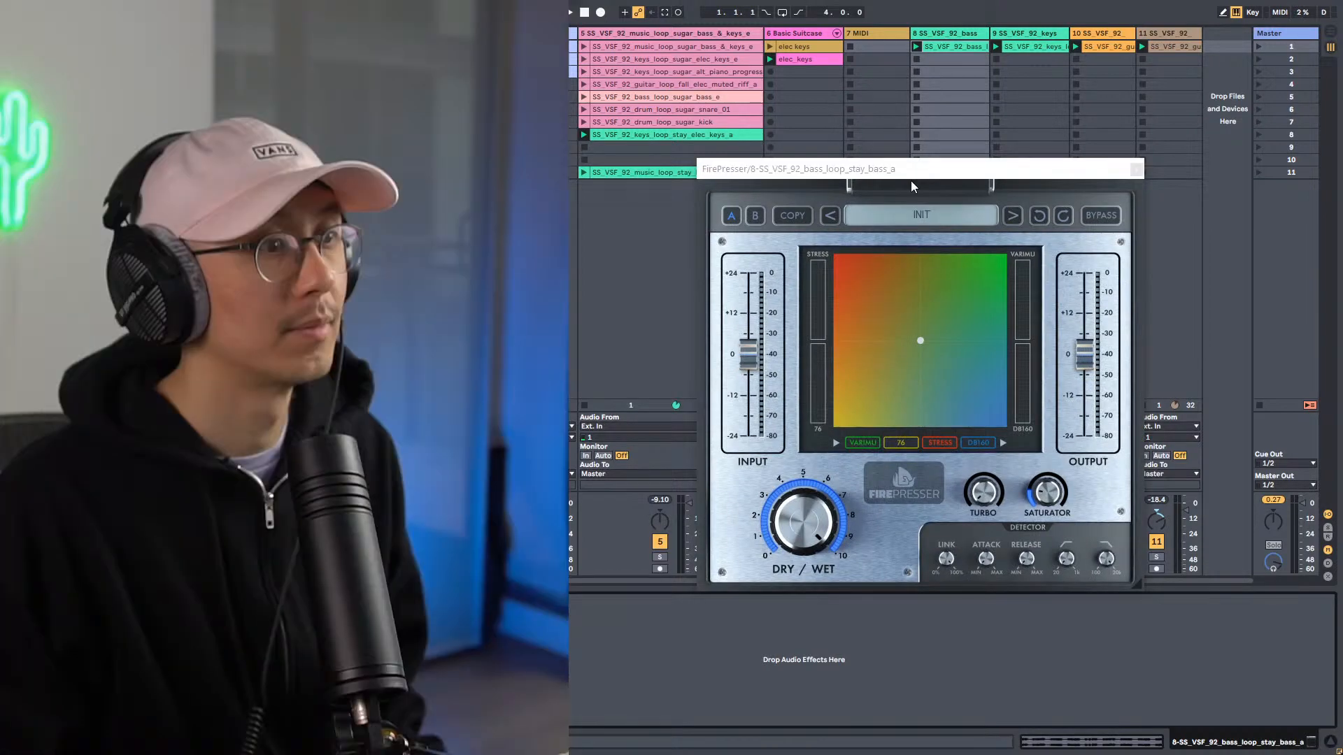
{"action": "left_click_drag", "start_coordinate": [911, 181], "coordinate": [927, 174]}
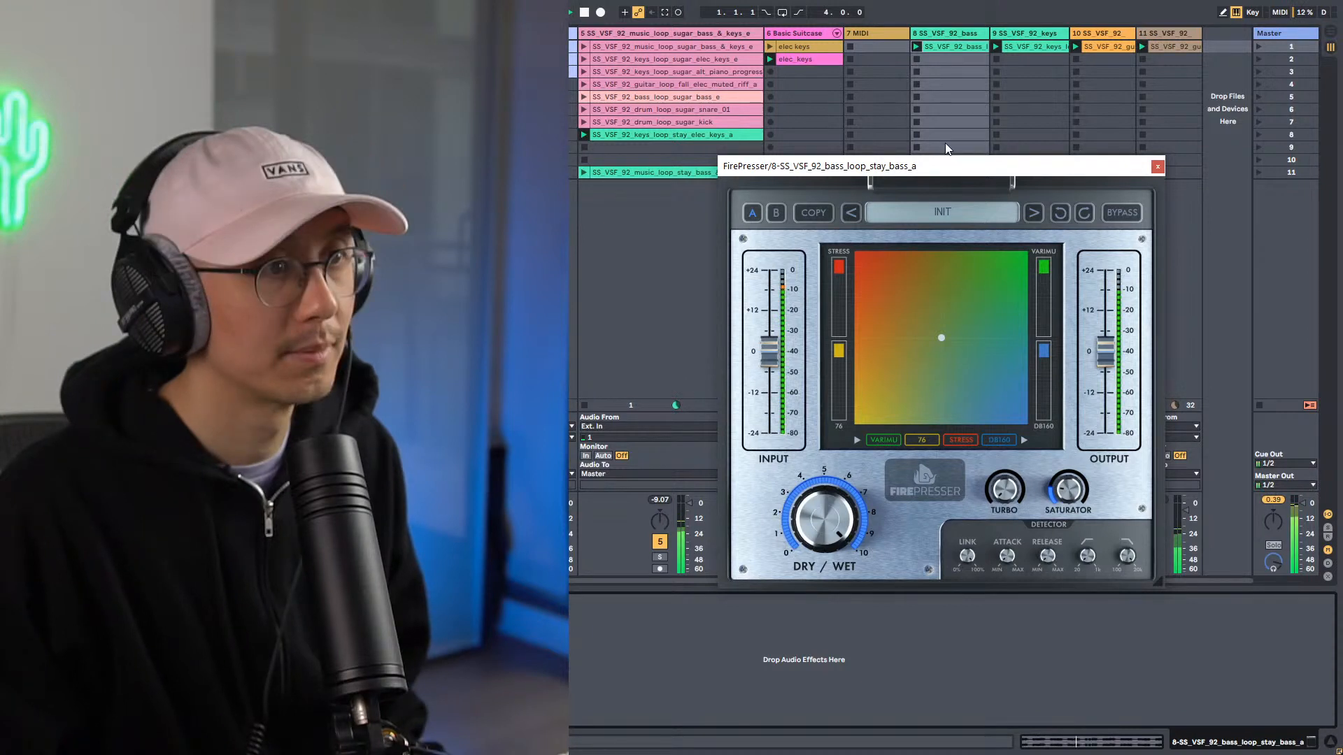
{"action": "left_click_drag", "start_coordinate": [970, 165], "coordinate": [983, 149]}
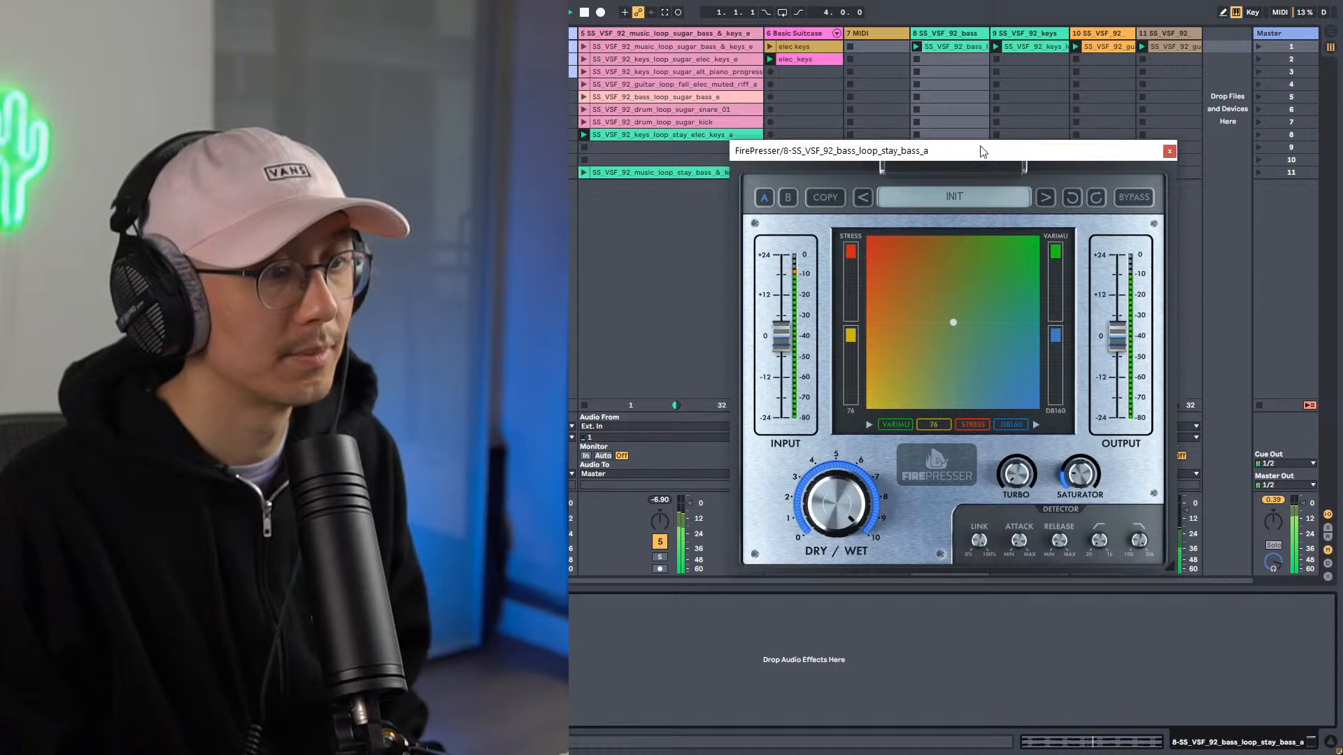
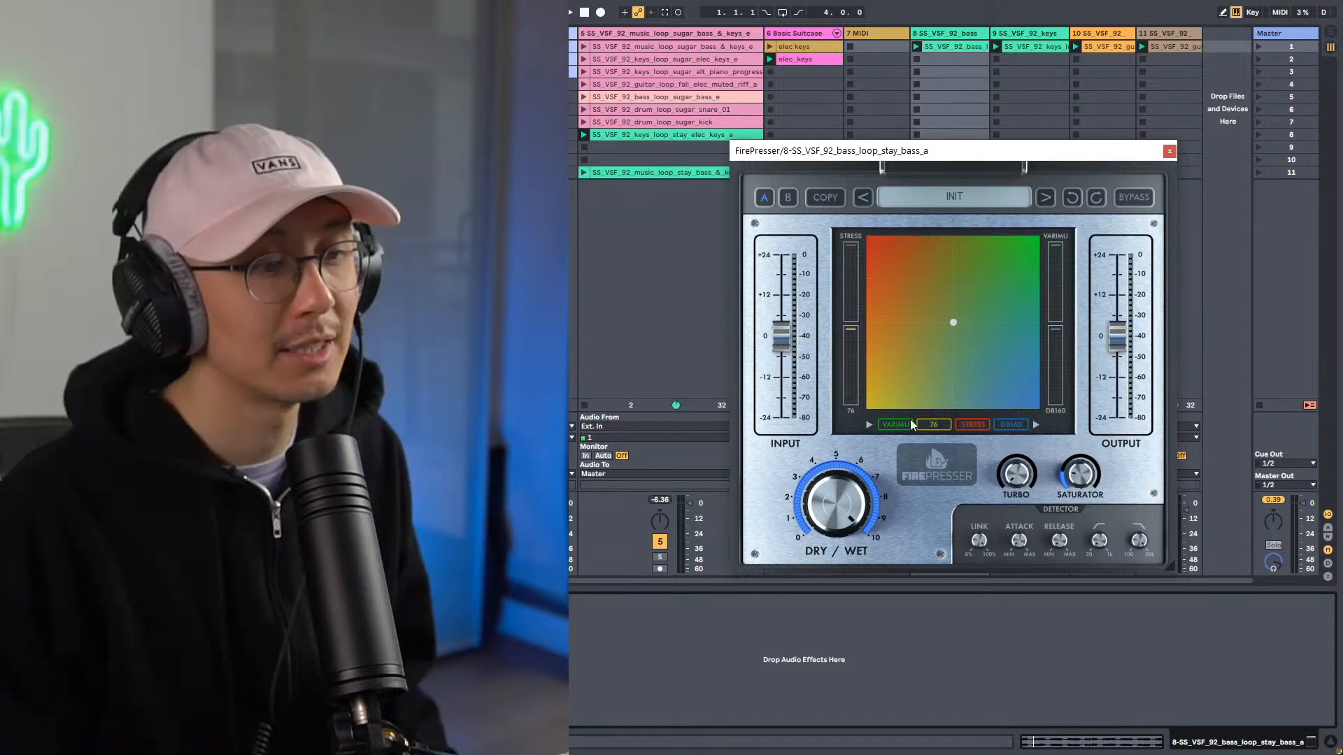
Step: Audition FirePresser's STRESS, VARIMU, DB160 and 76 compressors on the bass by moving the blend point to each corner during playback
{"action": "left_click_drag", "start_coordinate": [910, 424], "coordinate": [936, 430]}
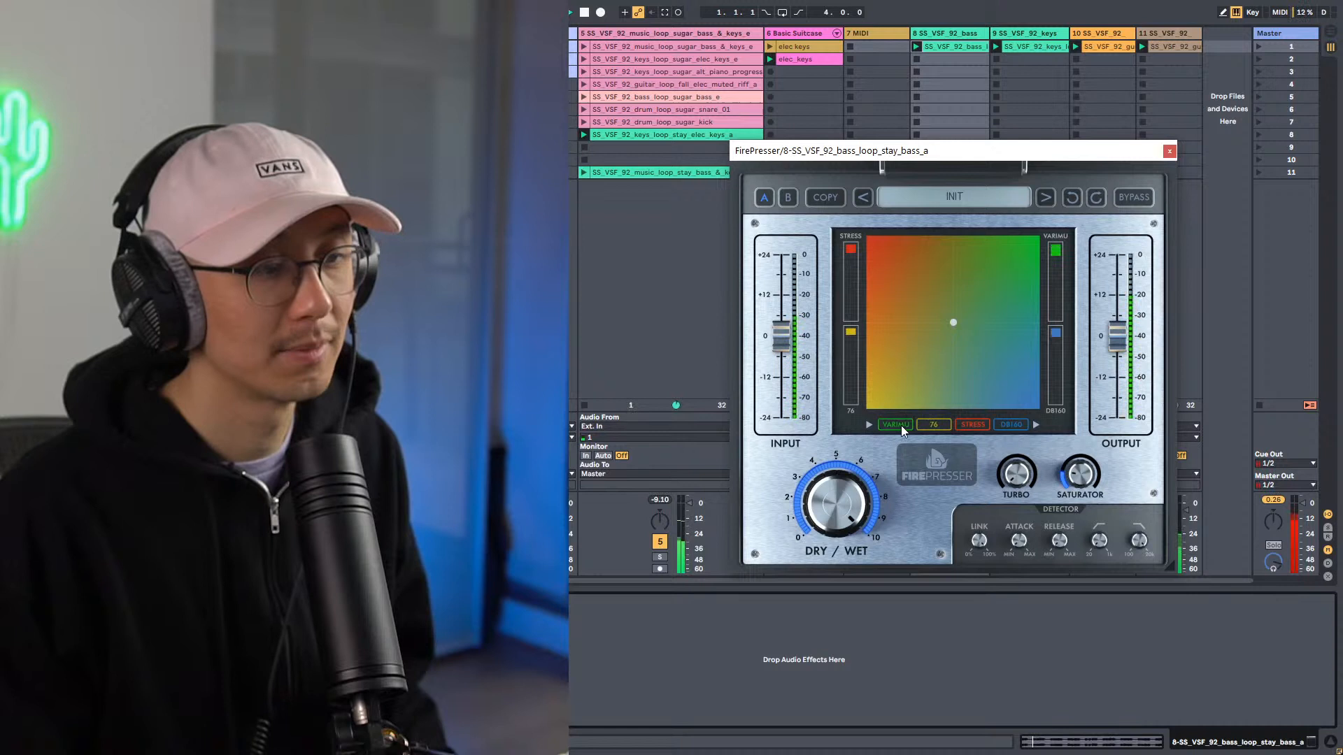
{"action": "left_click_drag", "start_coordinate": [900, 423], "coordinate": [930, 424]}
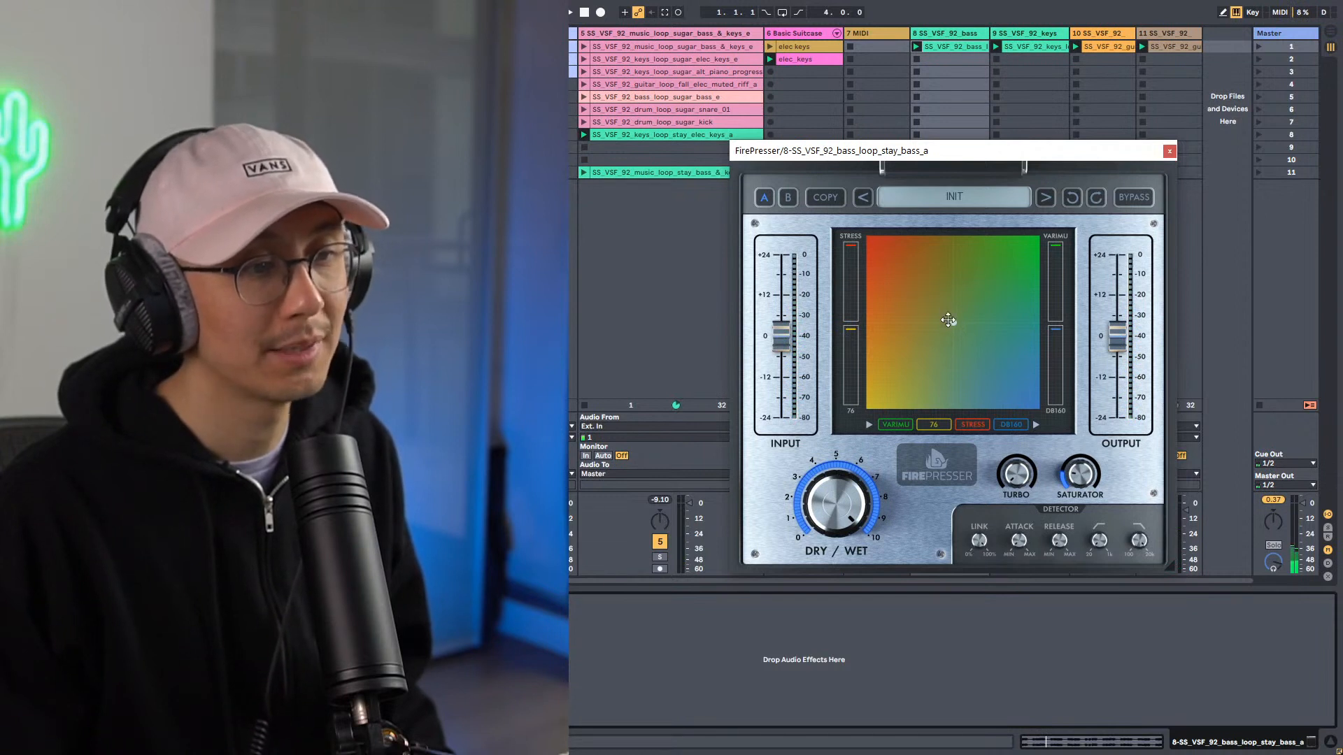
{"action": "left_click_drag", "start_coordinate": [953, 322], "coordinate": [897, 263]}
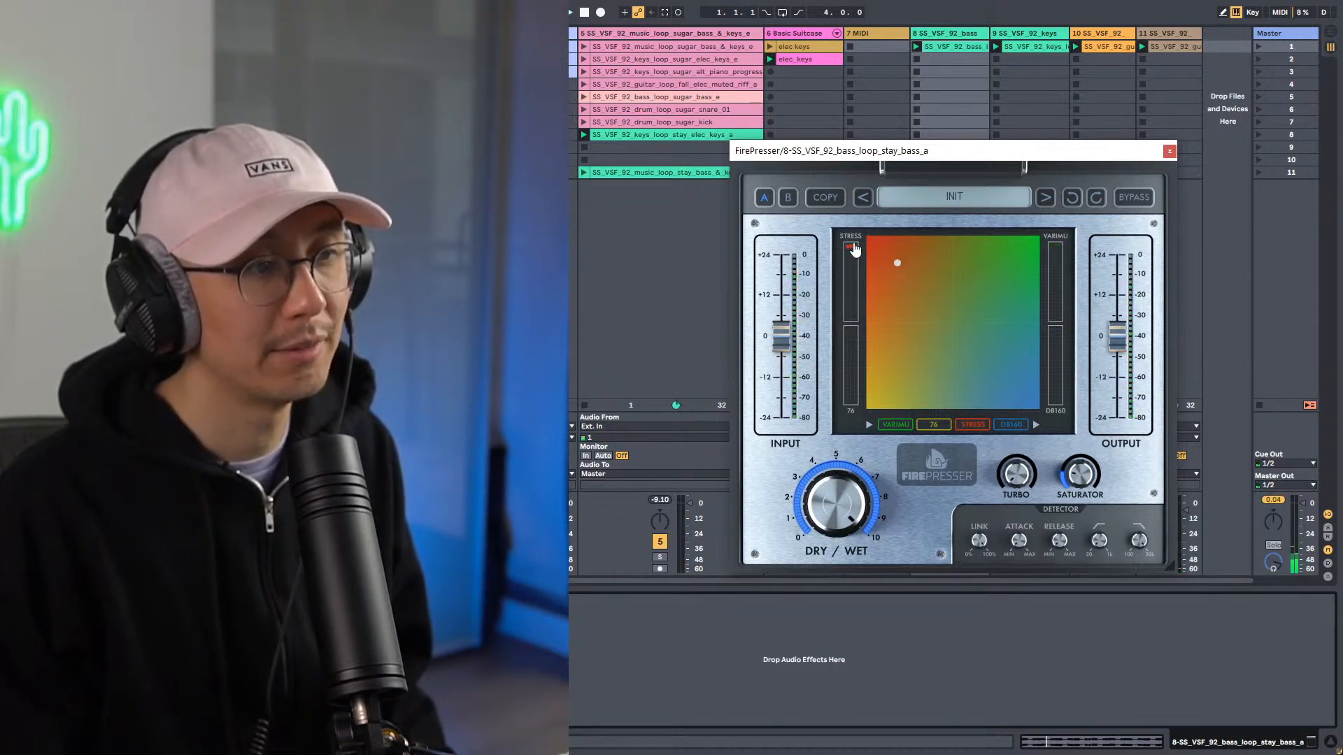
{"action": "mouse_move", "coordinate": [896, 264]}
{"action": "left_mouse_down"}
{"action": "mouse_move", "coordinate": [878, 245]}
{"action": "mouse_move", "coordinate": [886, 255]}
{"action": "left_mouse_up"}
{"action": "key", "text": "space"}
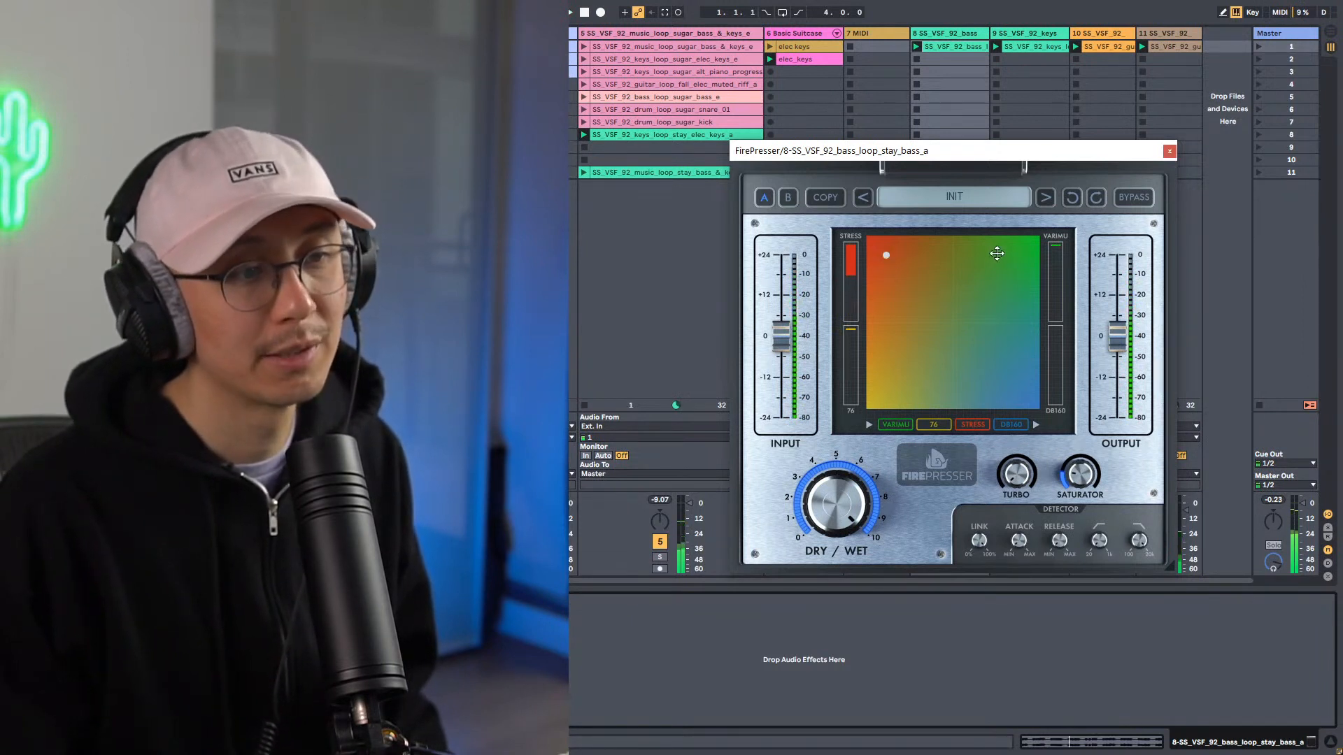
{"action": "left_click_drag", "start_coordinate": [884, 256], "coordinate": [1029, 253]}
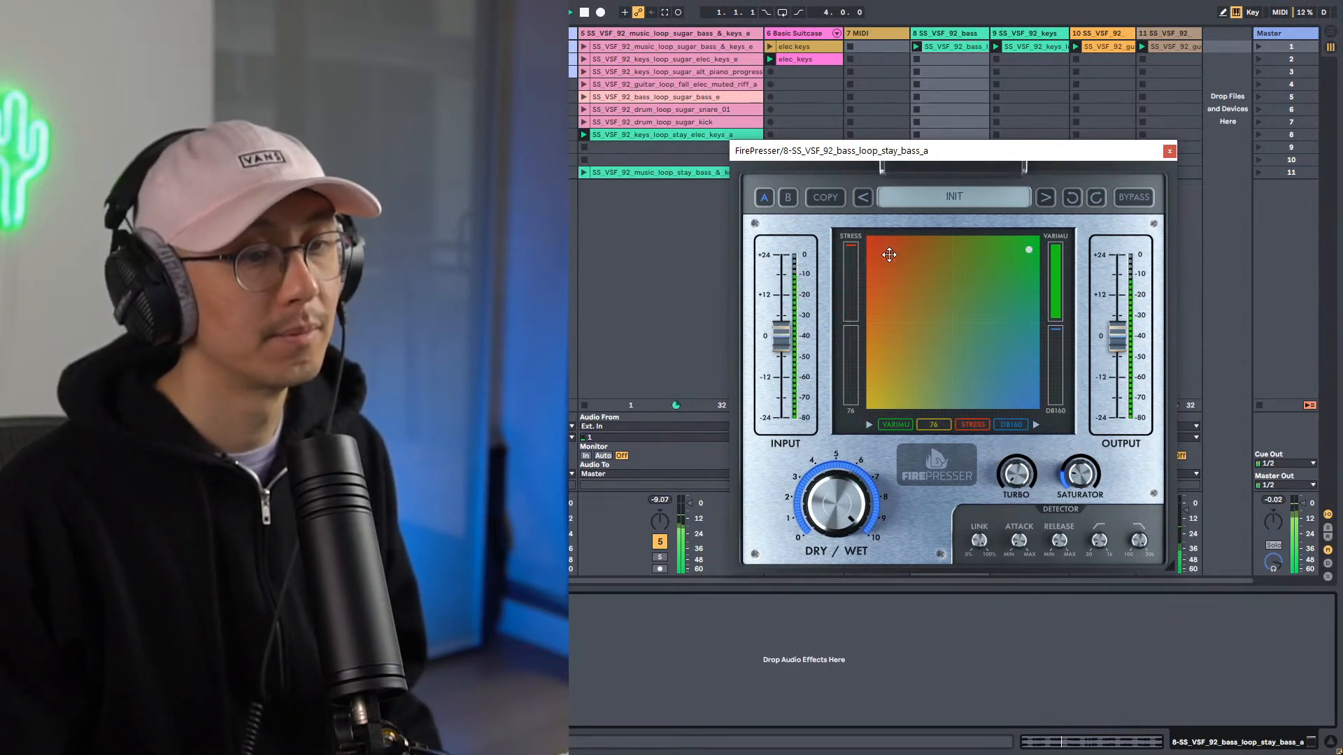
{"action": "left_click_drag", "start_coordinate": [889, 255], "coordinate": [1030, 401]}
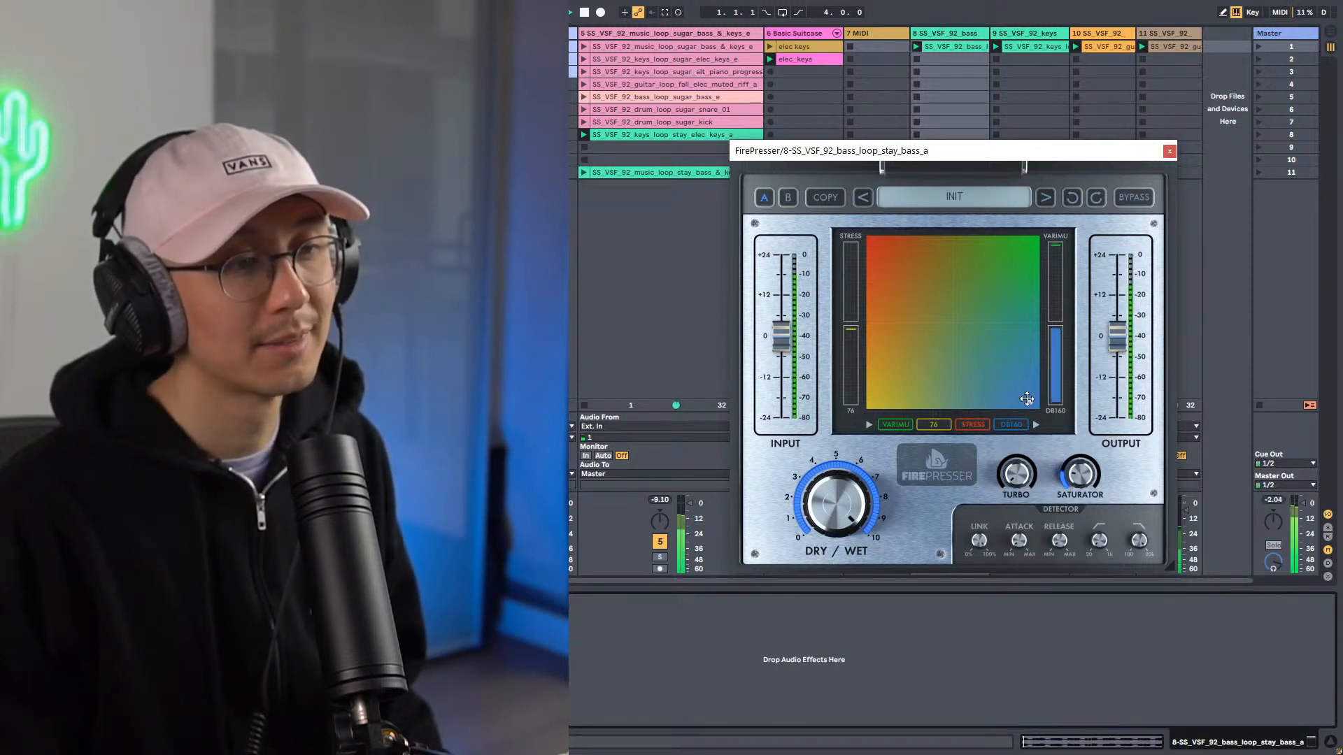
{"action": "left_click_drag", "start_coordinate": [1029, 398], "coordinate": [1024, 246]}
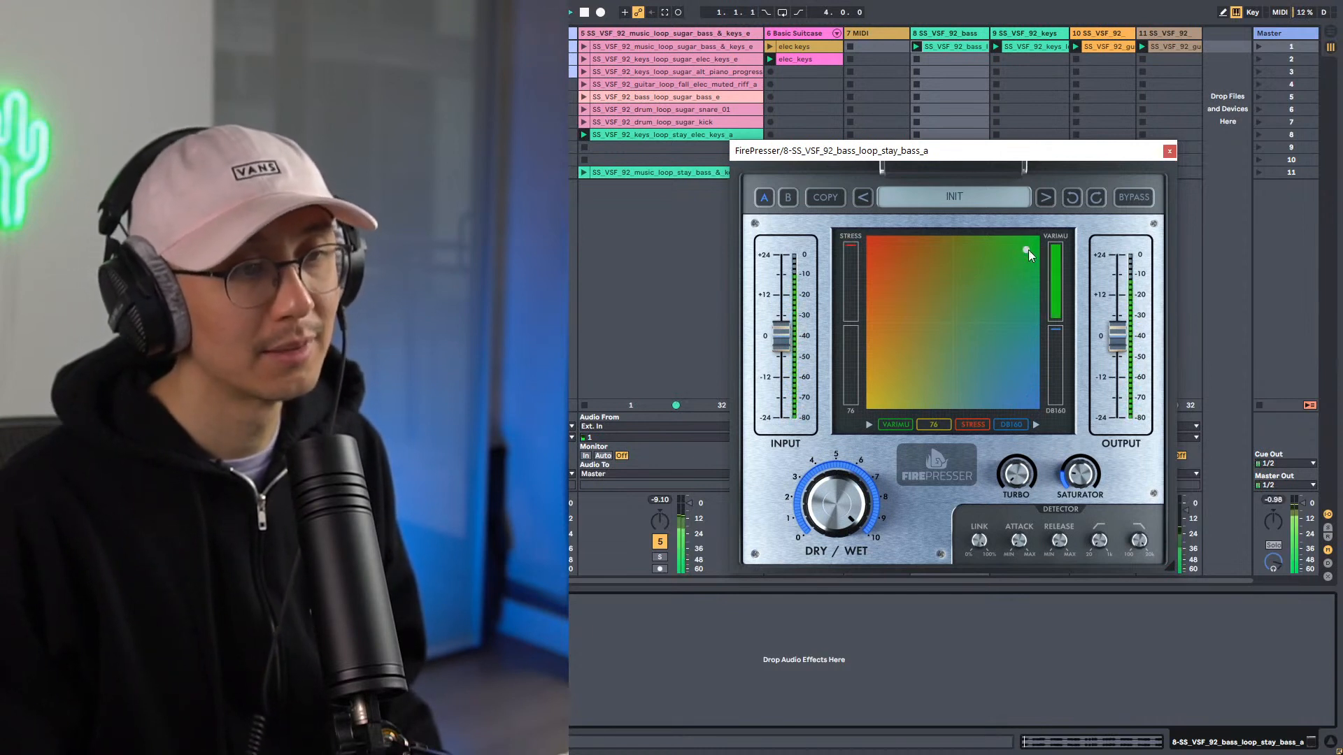
{"action": "left_click_drag", "start_coordinate": [1027, 250], "coordinate": [876, 248]}
{"action": "left_click_drag", "start_coordinate": [1028, 250], "coordinate": [875, 401]}
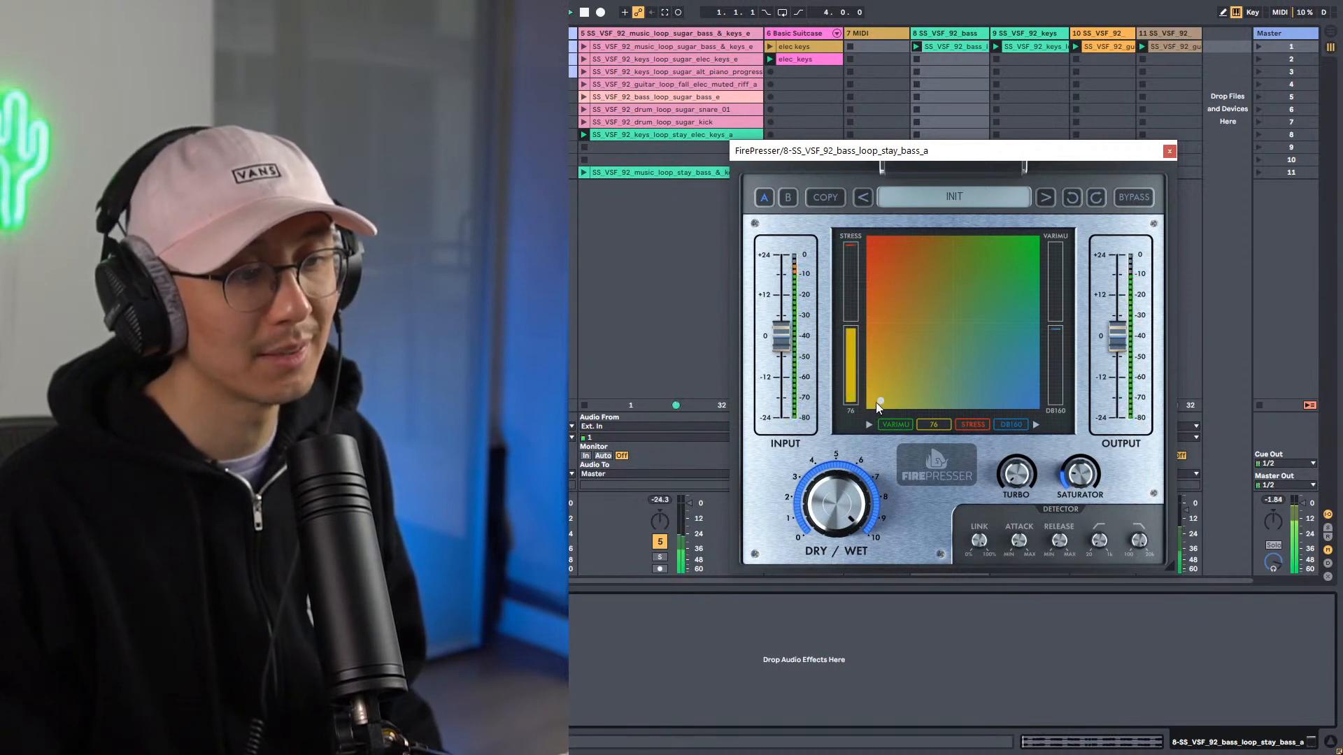
Step: Bring FirePresser's blend point back near the centre, raise the input slightly, and set Dry/Wet to about 8 while listening
{"action": "left_click_drag", "start_coordinate": [876, 401], "coordinate": [942, 310]}
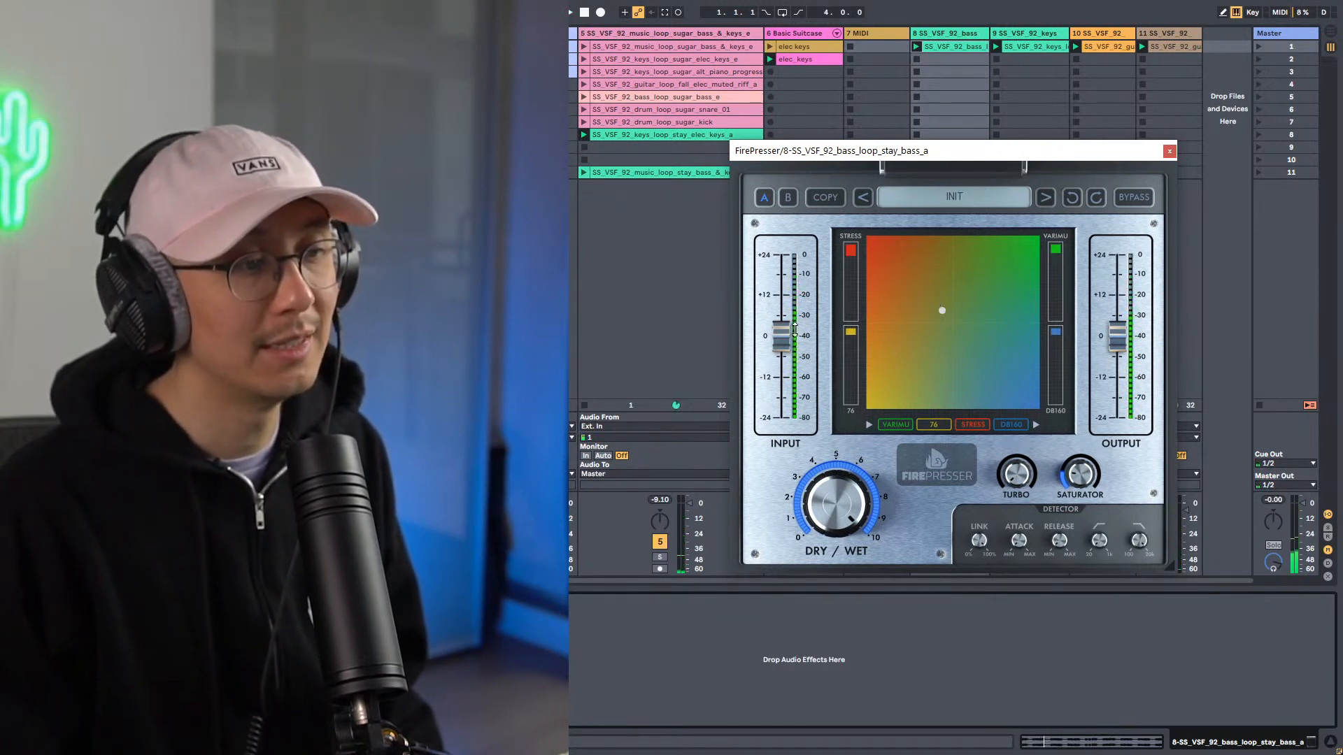
{"action": "mouse_move", "coordinate": [781, 335]}
{"action": "left_mouse_down"}
{"action": "mouse_move", "coordinate": [781, 297]}
{"action": "mouse_move", "coordinate": [782, 358]}
{"action": "mouse_move", "coordinate": [780, 336]}
{"action": "left_mouse_up"}
{"action": "key", "text": "space"}
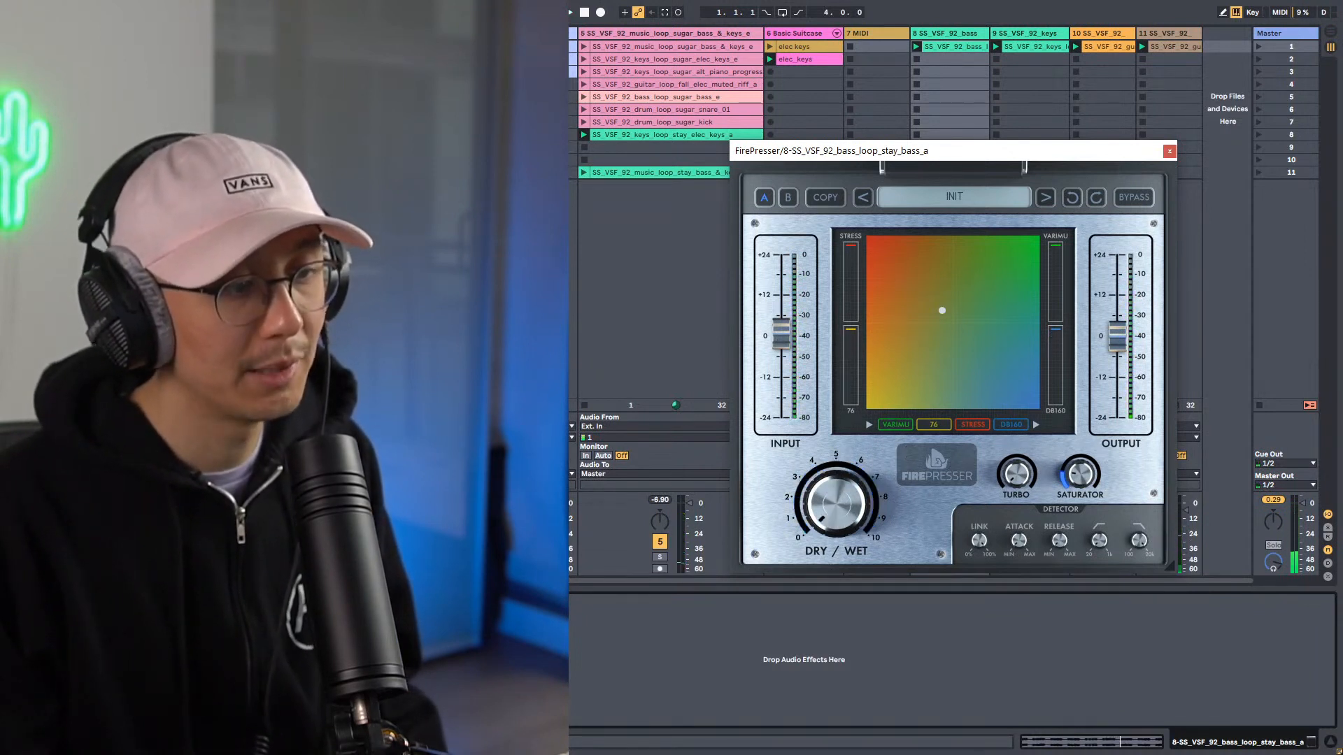
{"action": "mouse_move", "coordinate": [836, 503]}
{"action": "left_mouse_down"}
{"action": "mouse_move", "coordinate": [836, 538]}
{"action": "mouse_move", "coordinate": [848, 483]}
{"action": "left_mouse_up"}
{"action": "key", "text": "space"}
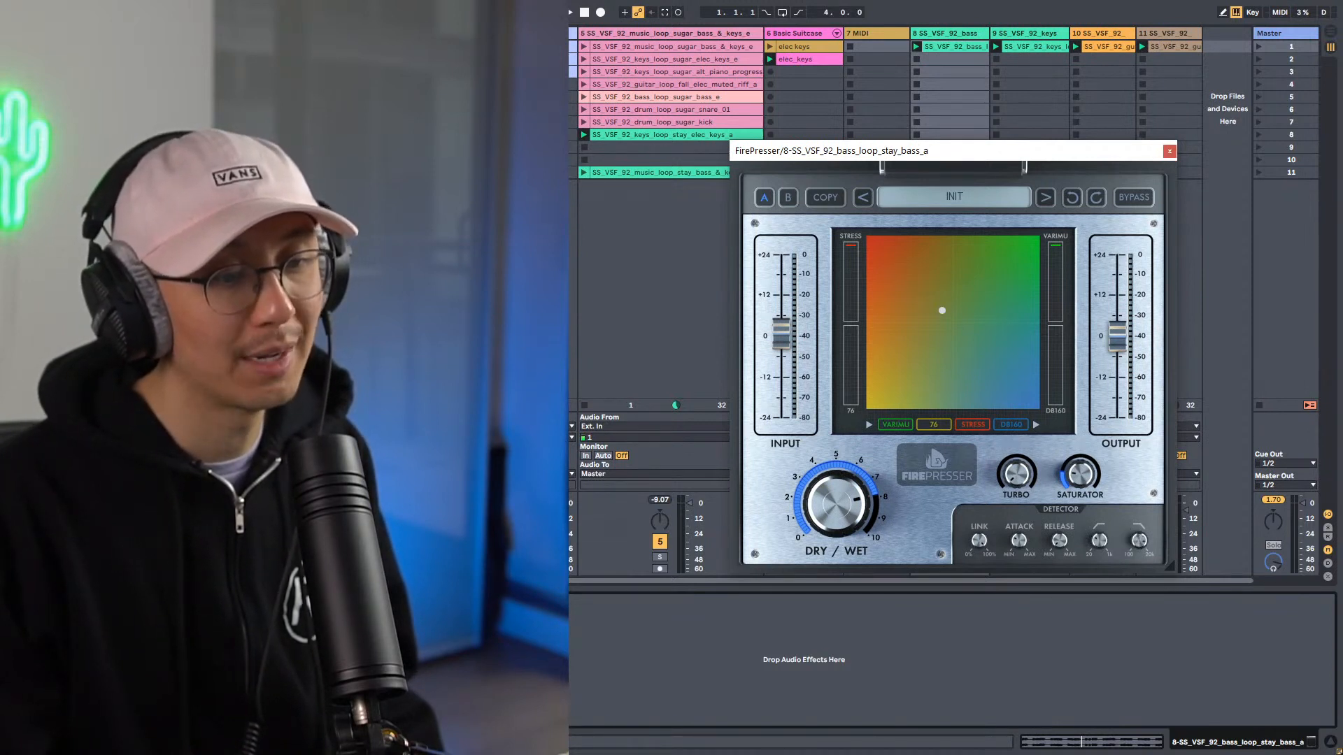
{"action": "key", "text": "space"}
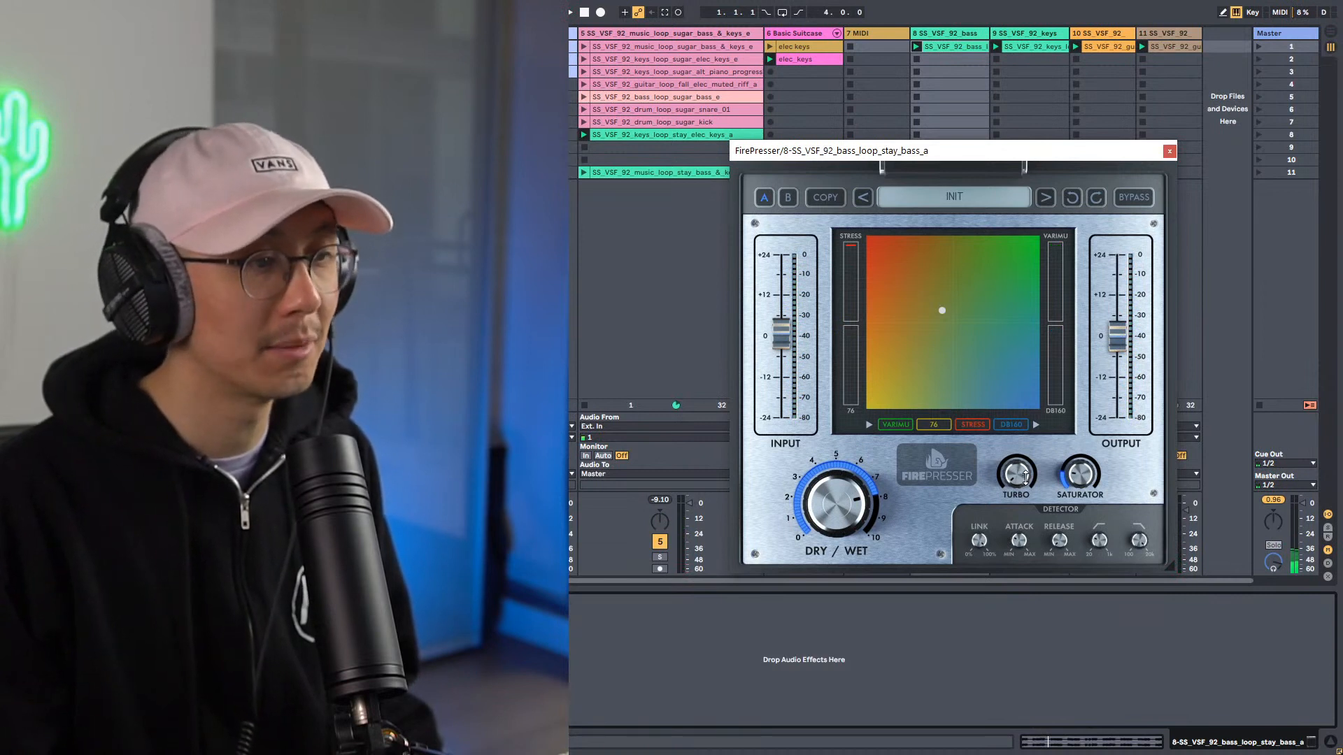
Step: Raise FirePresser's Turbo and Saturator amounts, and move its window off the track mixer controls
{"action": "left_click_drag", "start_coordinate": [1026, 478], "coordinate": [1026, 442]}
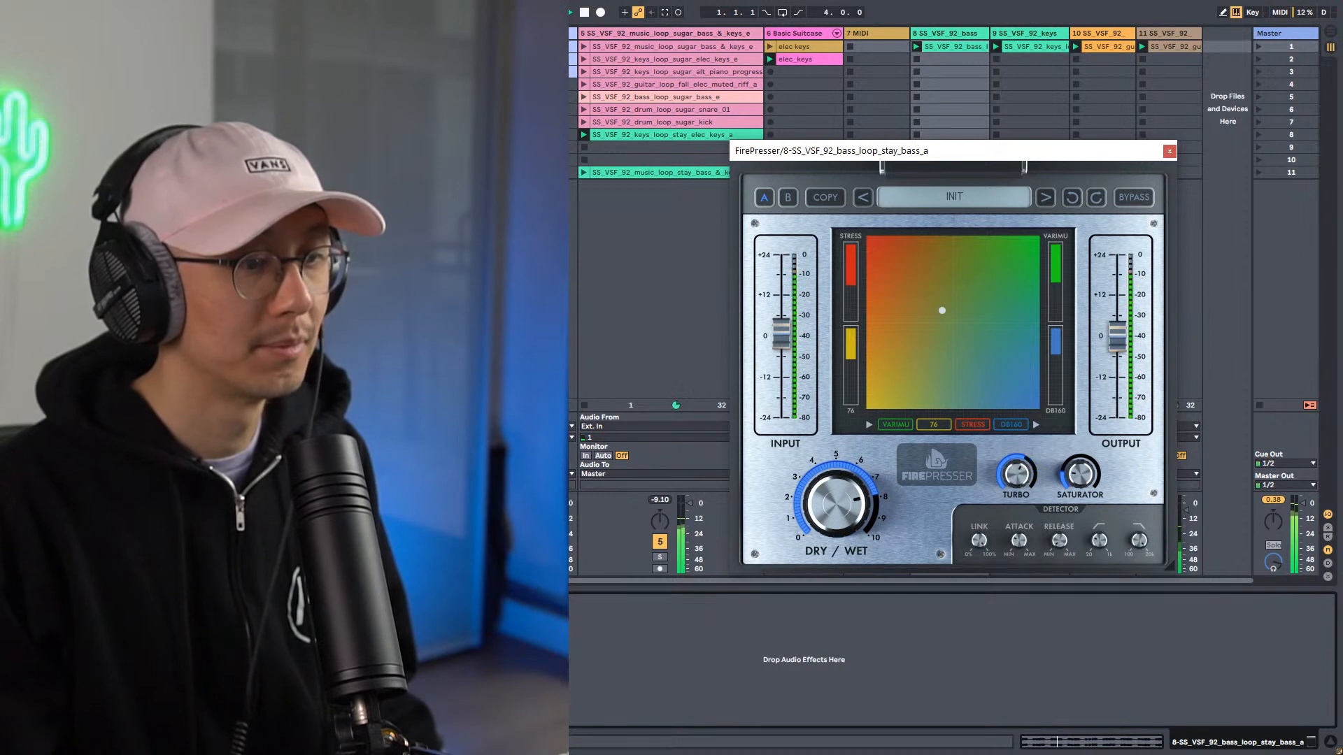
{"action": "left_click_drag", "start_coordinate": [1076, 470], "coordinate": [1076, 447]}
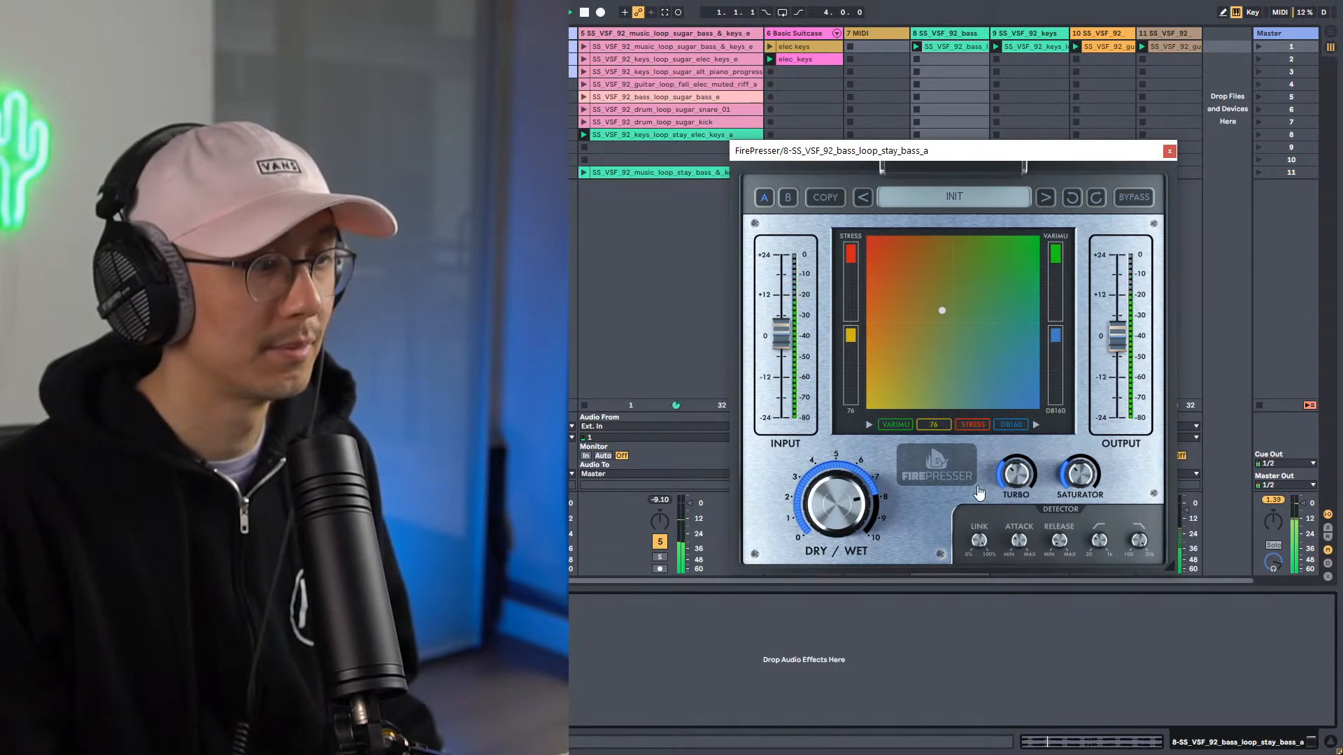
{"action": "left_click_drag", "start_coordinate": [1048, 160], "coordinate": [1106, 93]}
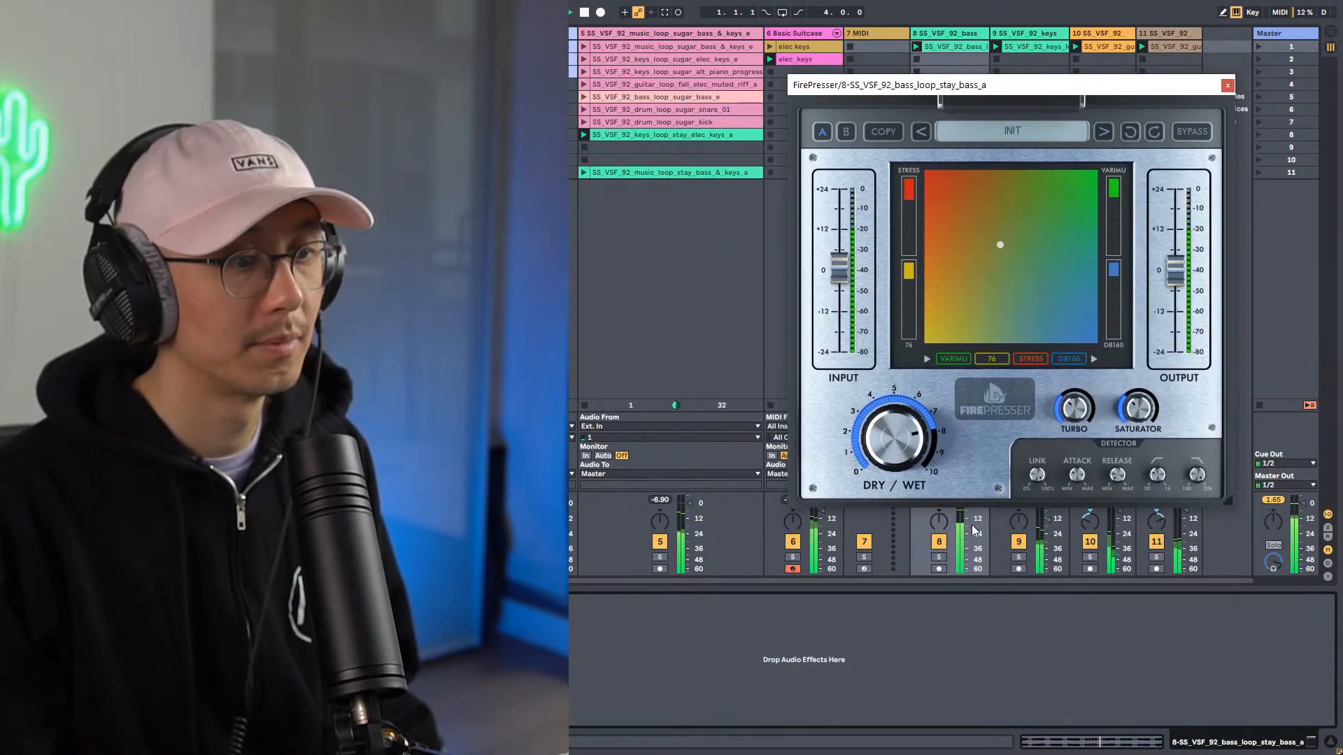
Step: Solo the bass track, compare it with FirePresser bypassed and active, and lower the plug-in's input and Turbo slightly
{"action": "left_click", "coordinate": [939, 558]}
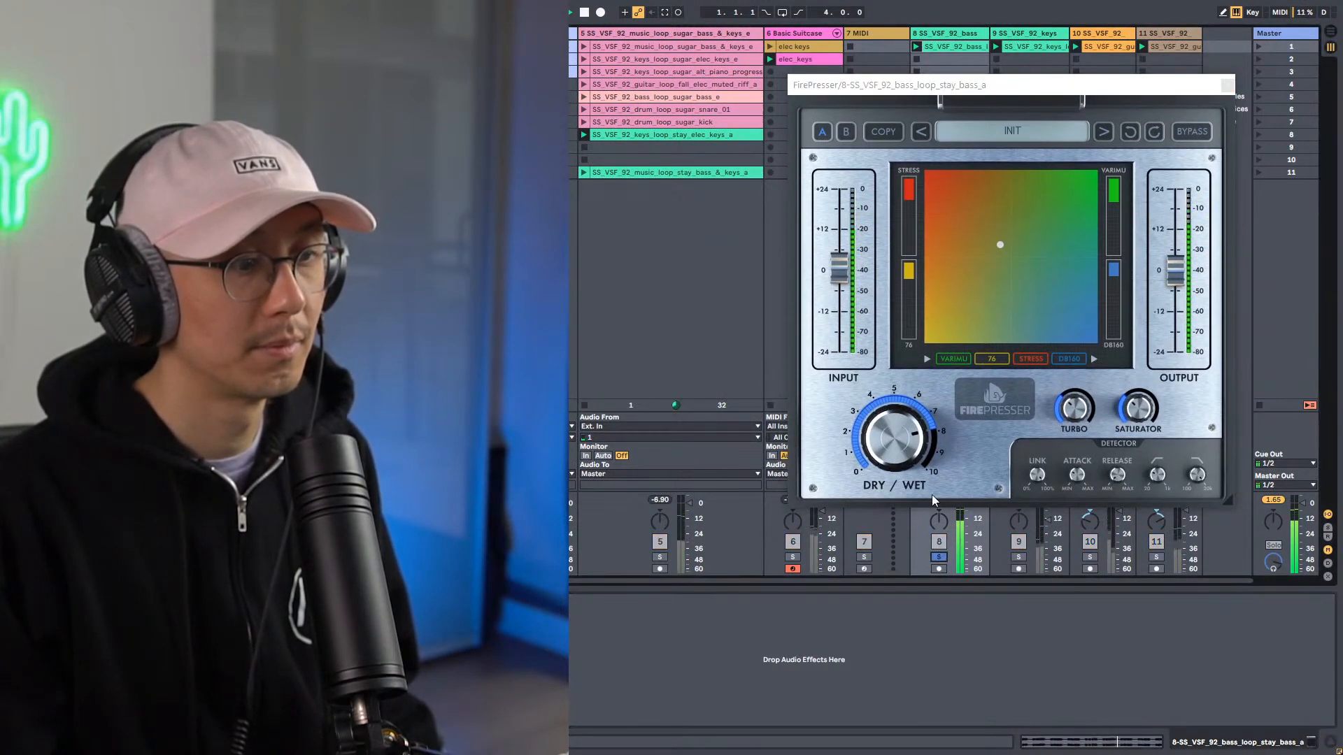
{"action": "left_click", "coordinate": [1192, 132]}
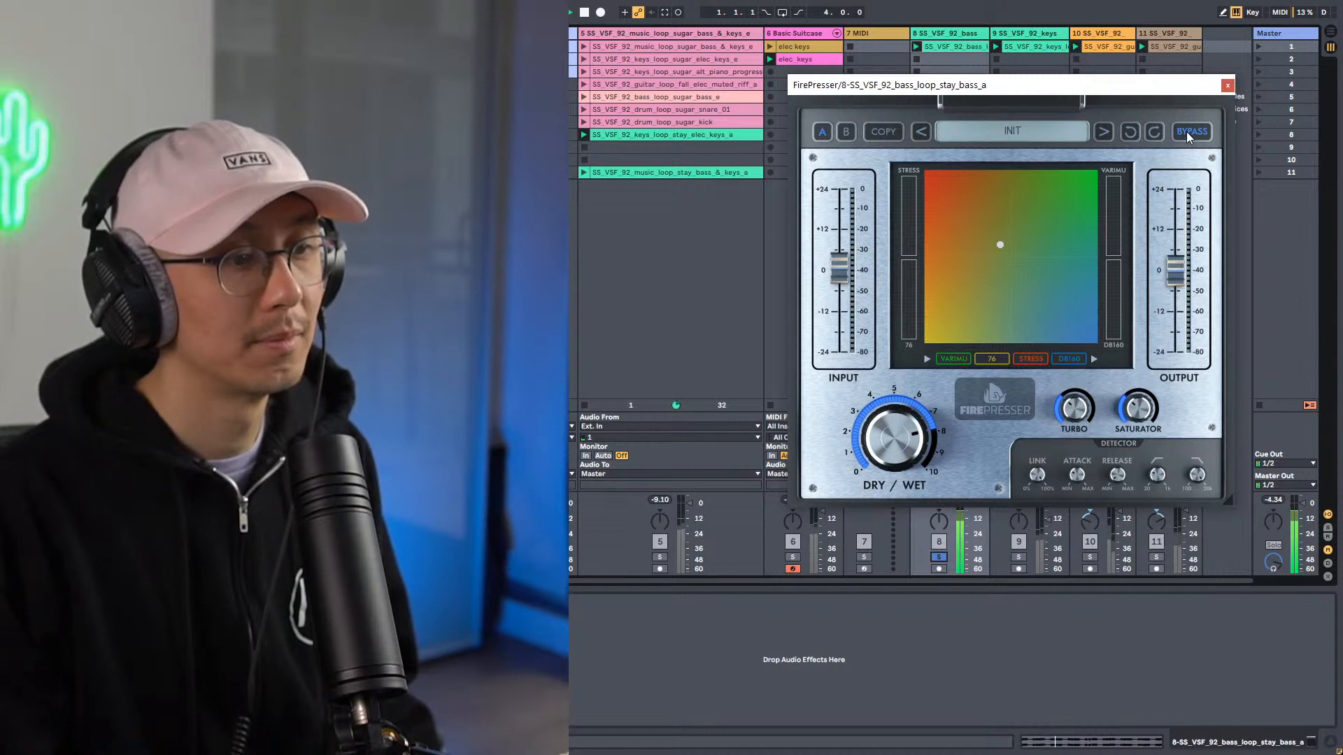
{"action": "left_click", "coordinate": [1186, 131]}
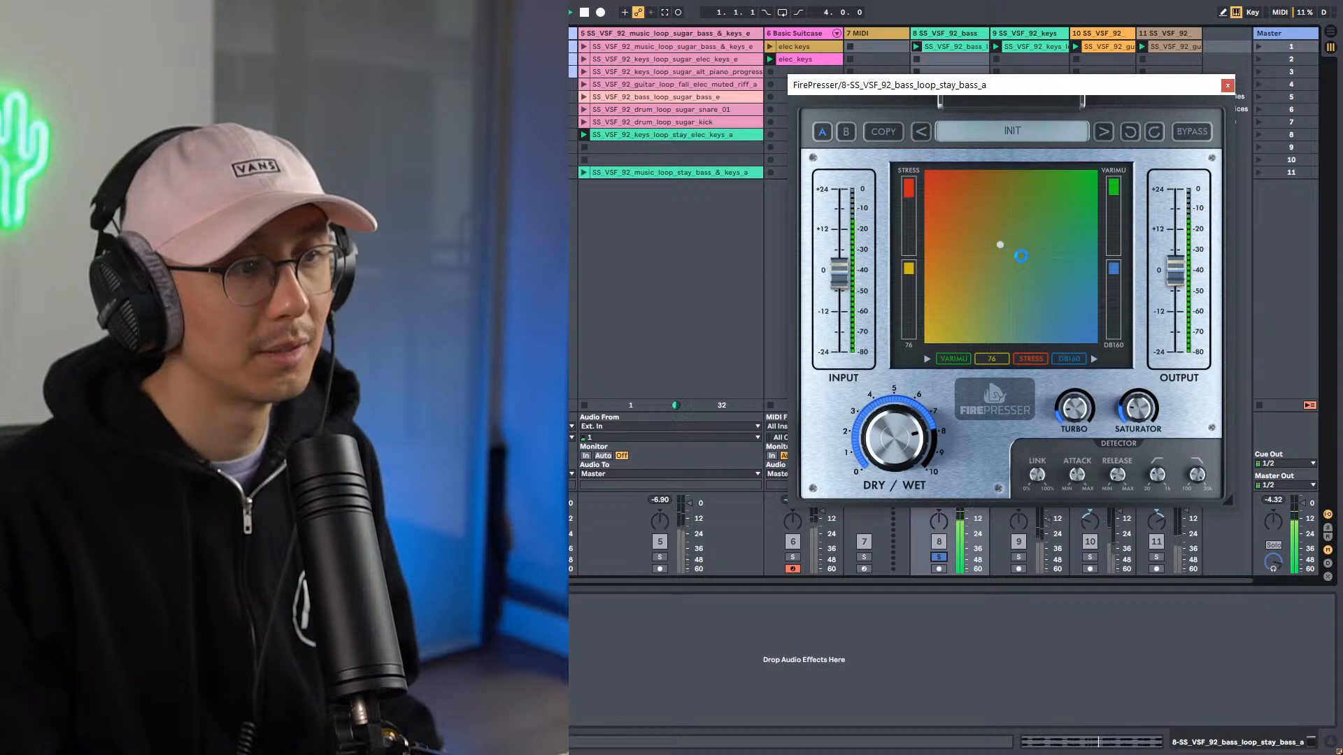
Step: Move the blend point slightly from the centre toward DB160, compare it against bypass, and close FirePresser after playing the unsoloed beat
{"action": "mouse_move", "coordinate": [1038, 269]}
{"action": "left_mouse_down"}
{"action": "mouse_move", "coordinate": [1042, 284]}
{"action": "mouse_move", "coordinate": [1022, 269]}
{"action": "left_mouse_up"}
{"action": "left_click", "coordinate": [1204, 133]}
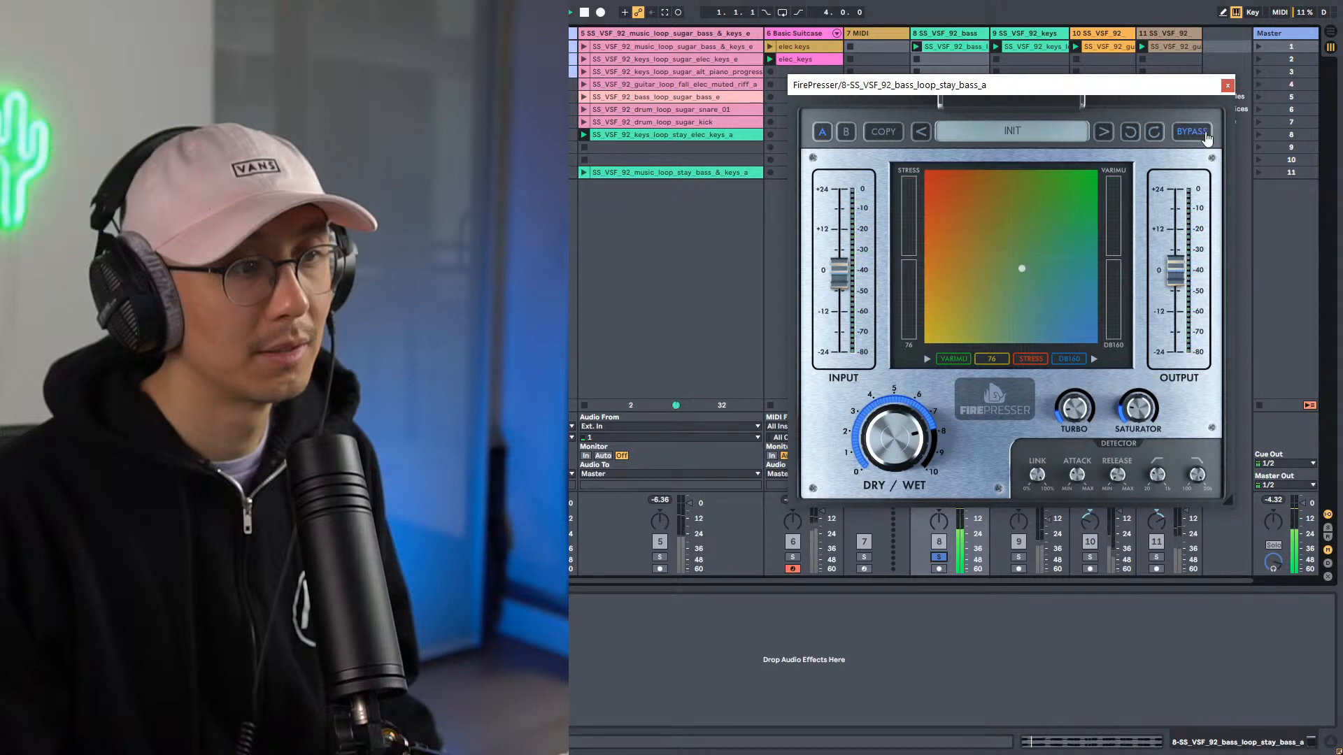
{"action": "left_click", "coordinate": [1205, 133]}
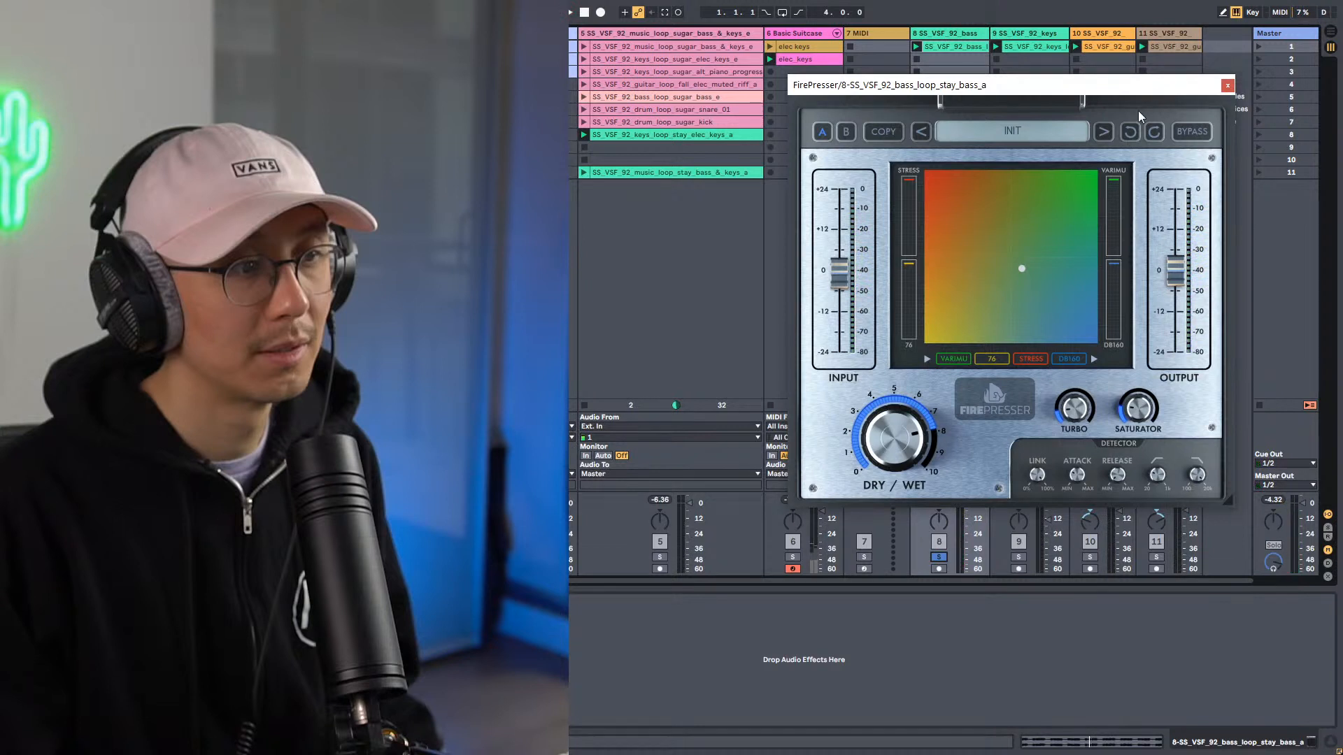
{"action": "key", "text": "space"}
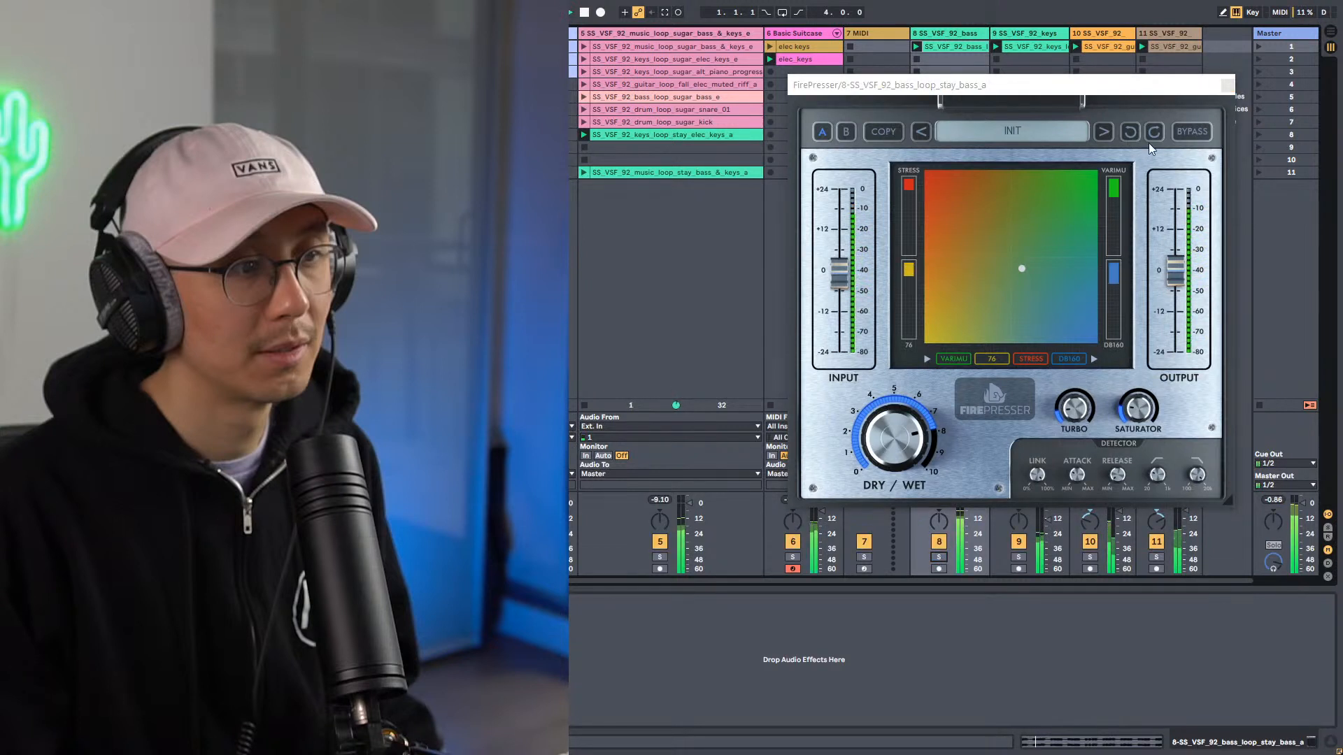
{"action": "left_click", "coordinate": [1227, 85]}
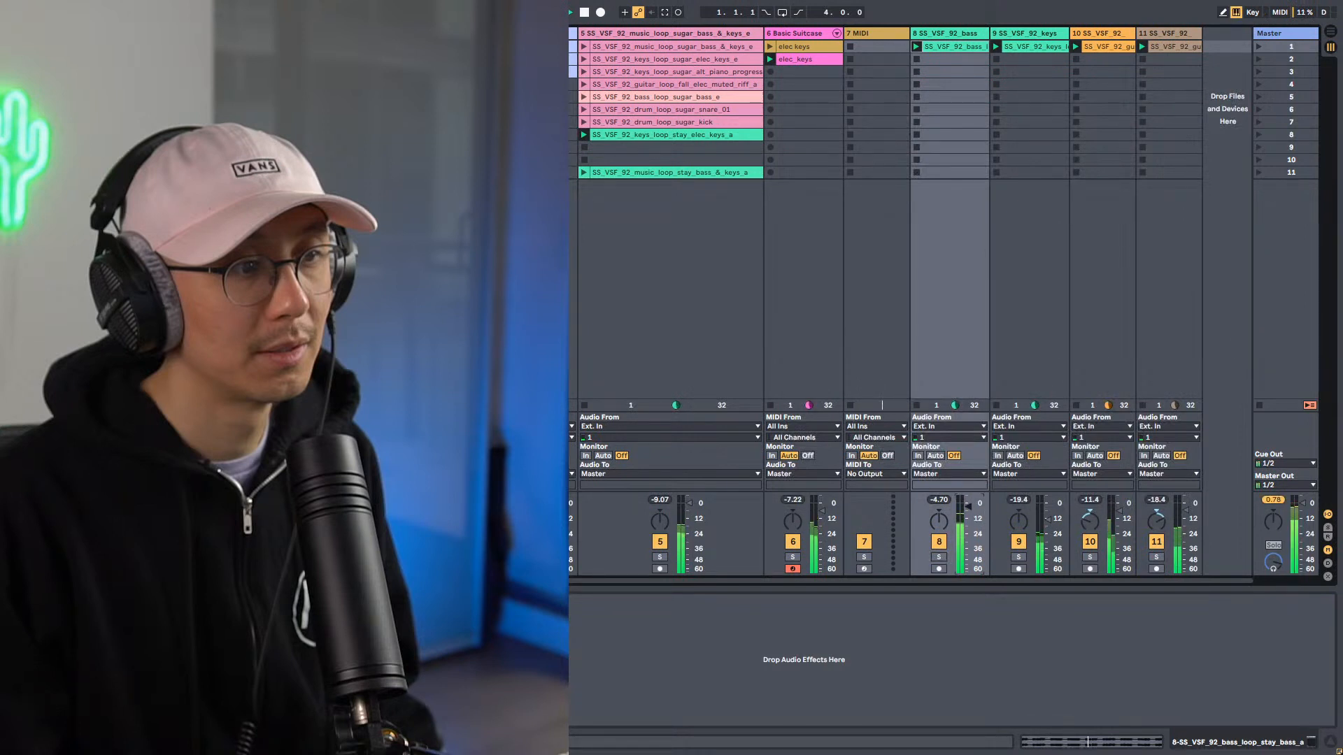
Step: Load FirePresser onto the high muted guitar on track 10 and nudge its blend point slightly off centre toward Stress
{"action": "left_click", "coordinate": [1108, 35]}
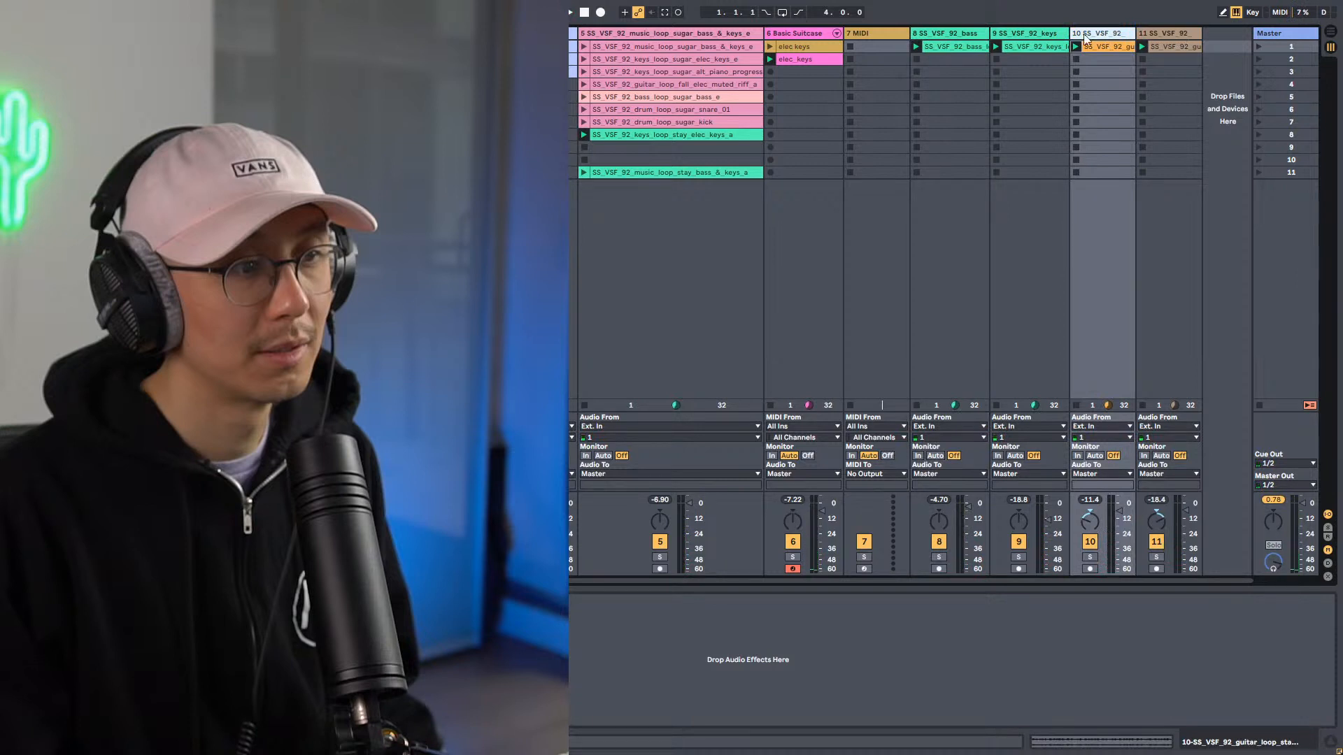
{"action": "left_click_drag", "start_coordinate": [175, 77], "coordinate": [1119, 31]}
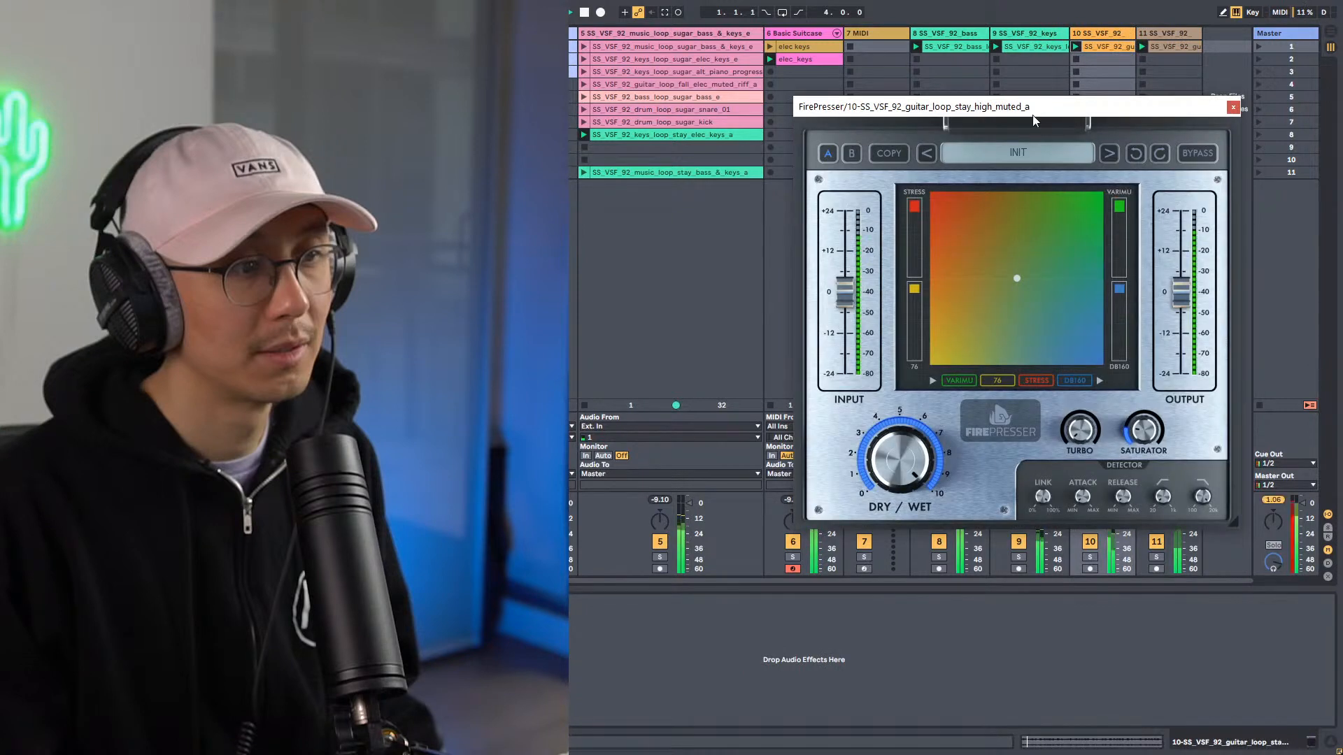
{"action": "left_click_drag", "start_coordinate": [1016, 276], "coordinate": [1012, 273]}
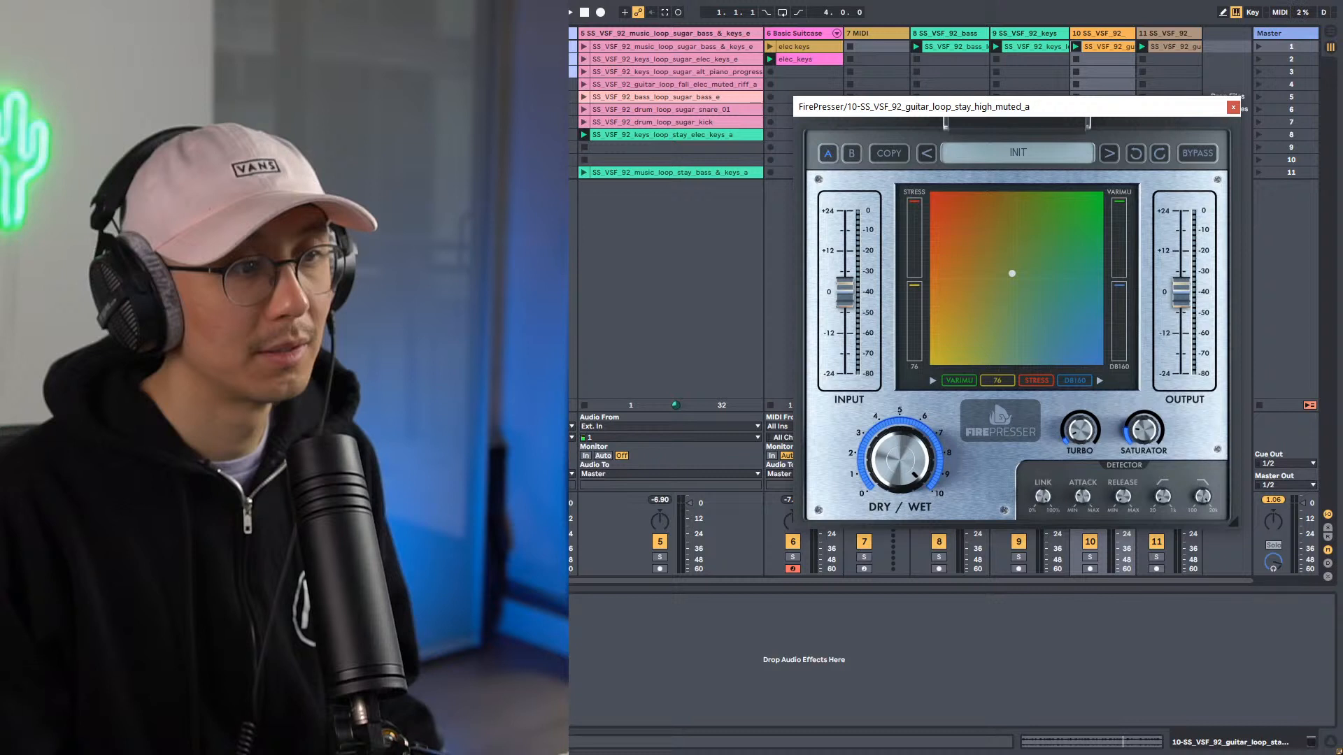
Step: Play the beat while lowering FirePresser's Saturator and moving the blend point far toward the Stress corner
{"action": "key", "text": "space"}
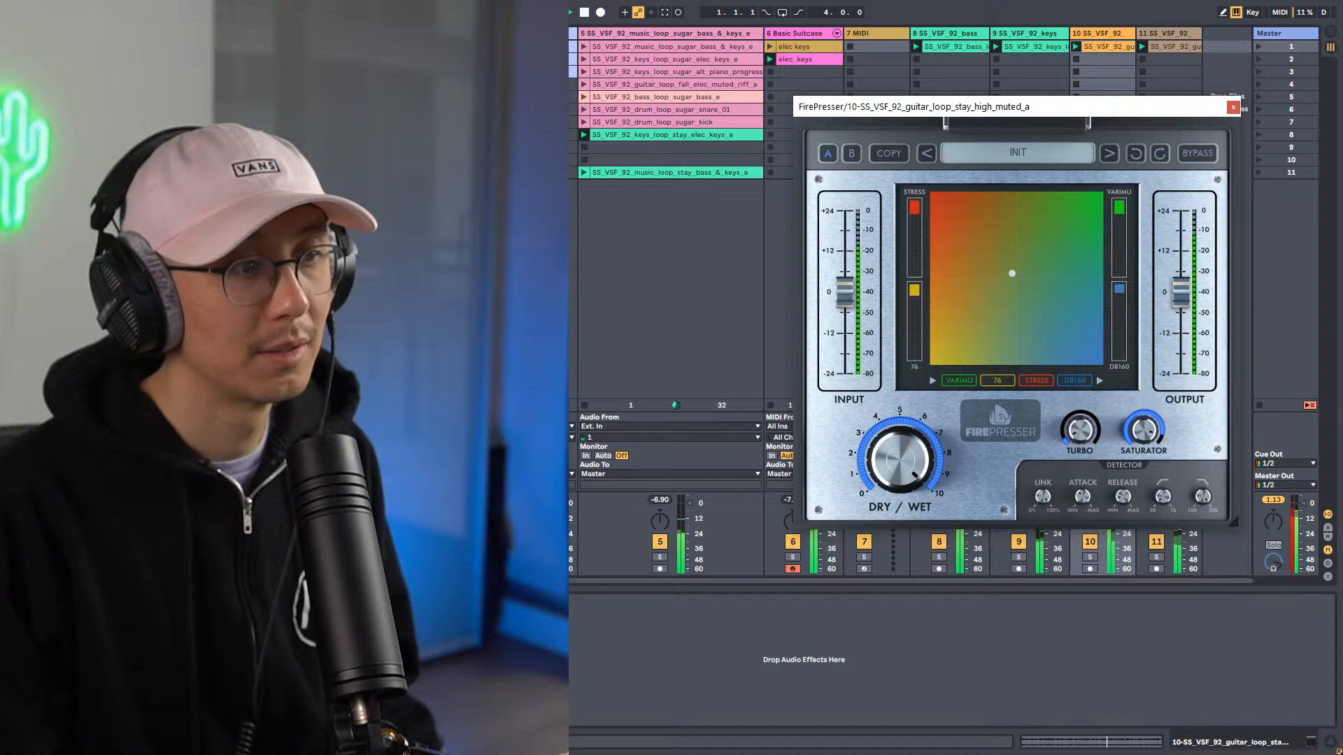
{"action": "left_click_drag", "start_coordinate": [1144, 429], "coordinate": [1144, 500]}
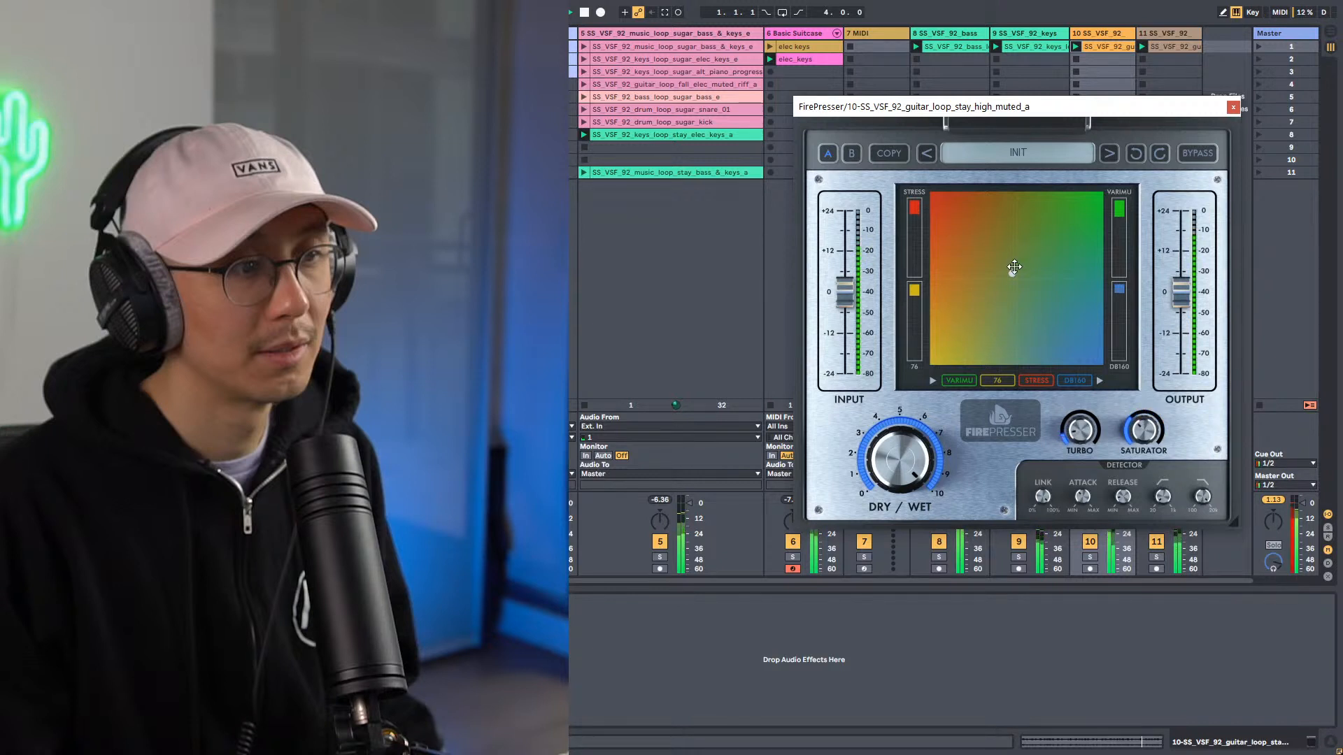
{"action": "left_click_drag", "start_coordinate": [985, 246], "coordinate": [951, 210]}
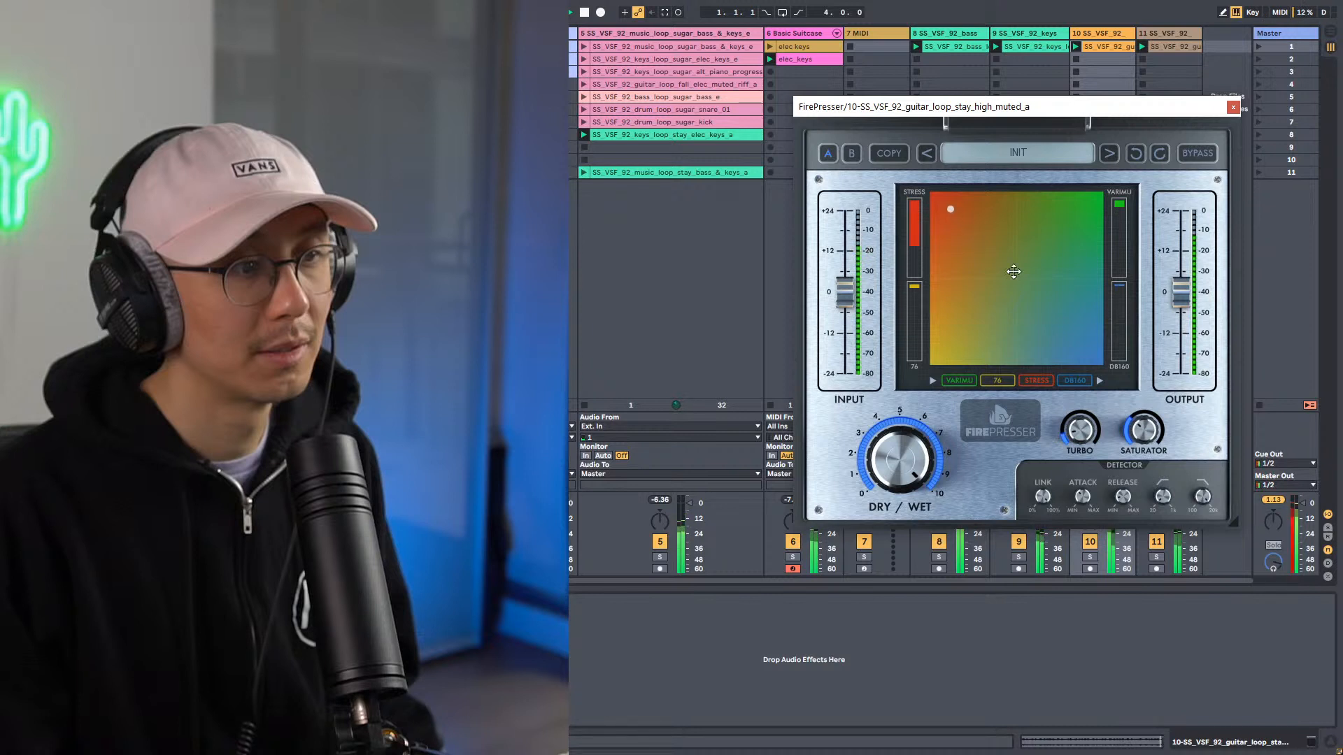
{"action": "mouse_move", "coordinate": [951, 209]}
{"action": "left_mouse_down"}
{"action": "mouse_move", "coordinate": [1092, 203]}
{"action": "mouse_move", "coordinate": [1095, 352]}
{"action": "mouse_move", "coordinate": [952, 340]}
{"action": "mouse_move", "coordinate": [961, 220]}
{"action": "left_mouse_up"}
{"action": "key", "text": "space"}
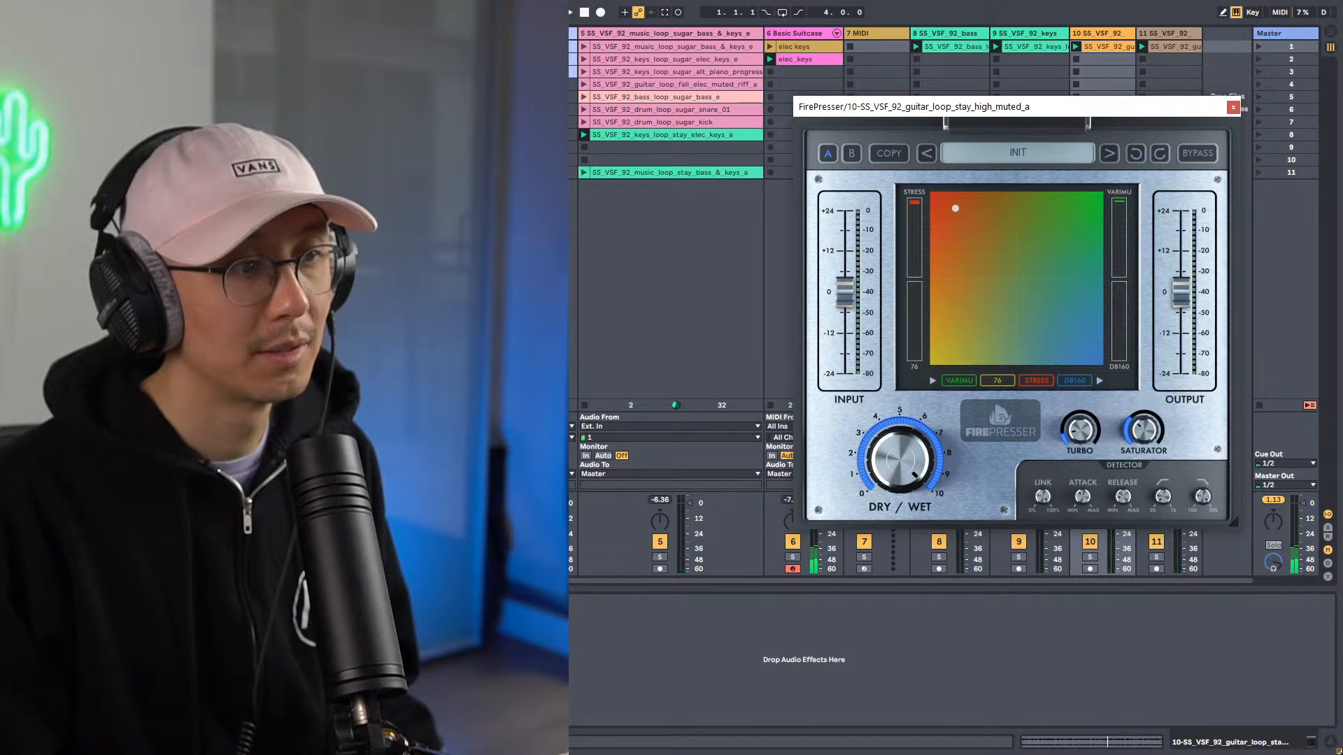
Step: Try the blend point near the DB160 area, settle it close to the Stress corner, and listen to the beat
{"action": "left_click_drag", "start_coordinate": [1095, 331], "coordinate": [1034, 343]}
{"action": "left_click_drag", "start_coordinate": [948, 220], "coordinate": [947, 210]}
{"action": "key", "text": "space"}
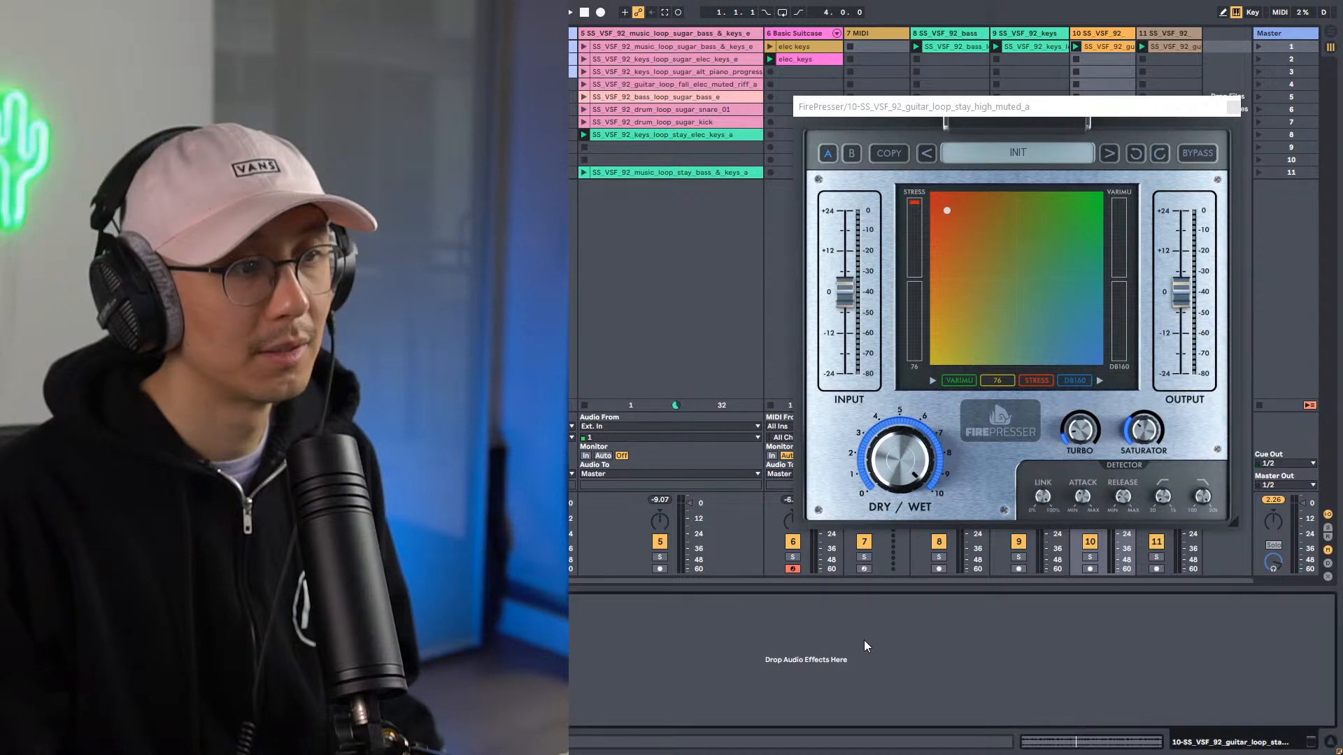
{"action": "key", "text": "space"}
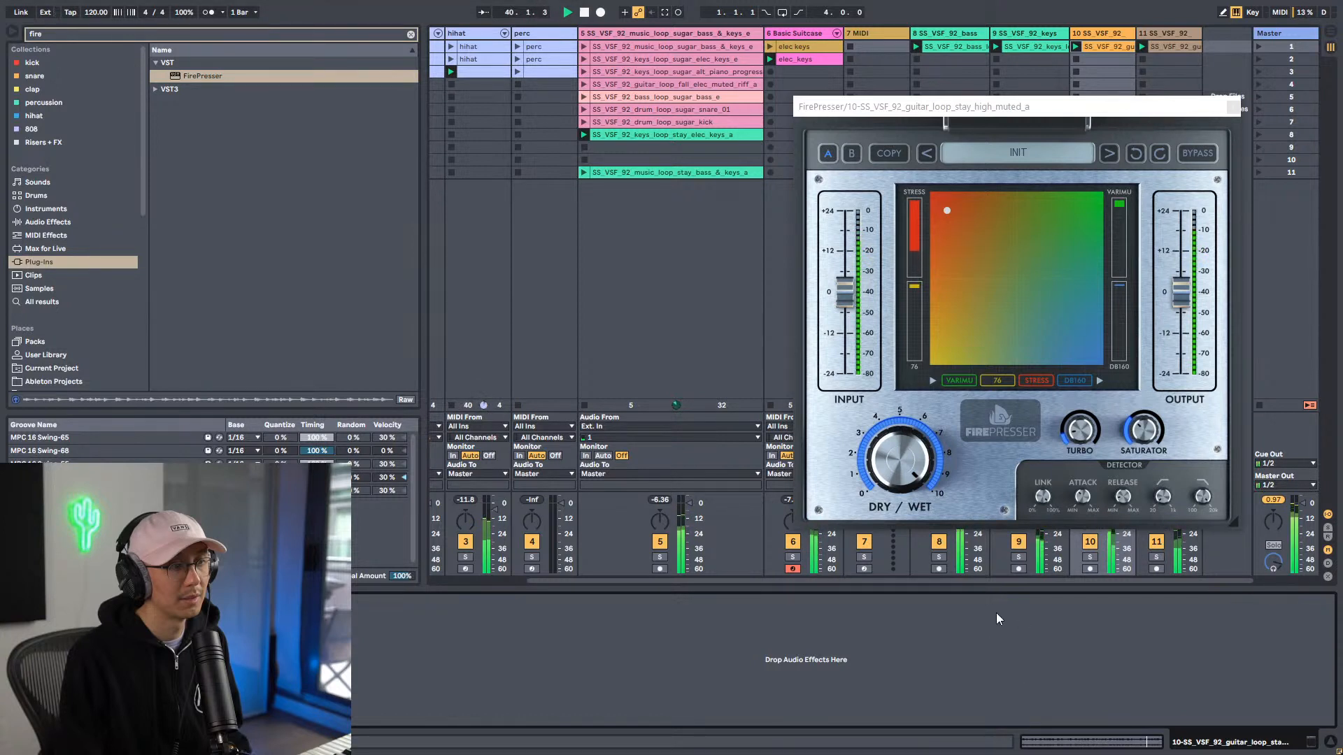
Step: Leave Live's full-screen view and search Windows for "lo" to find the Logitech G HUB app
{"action": "key", "text": "F11"}
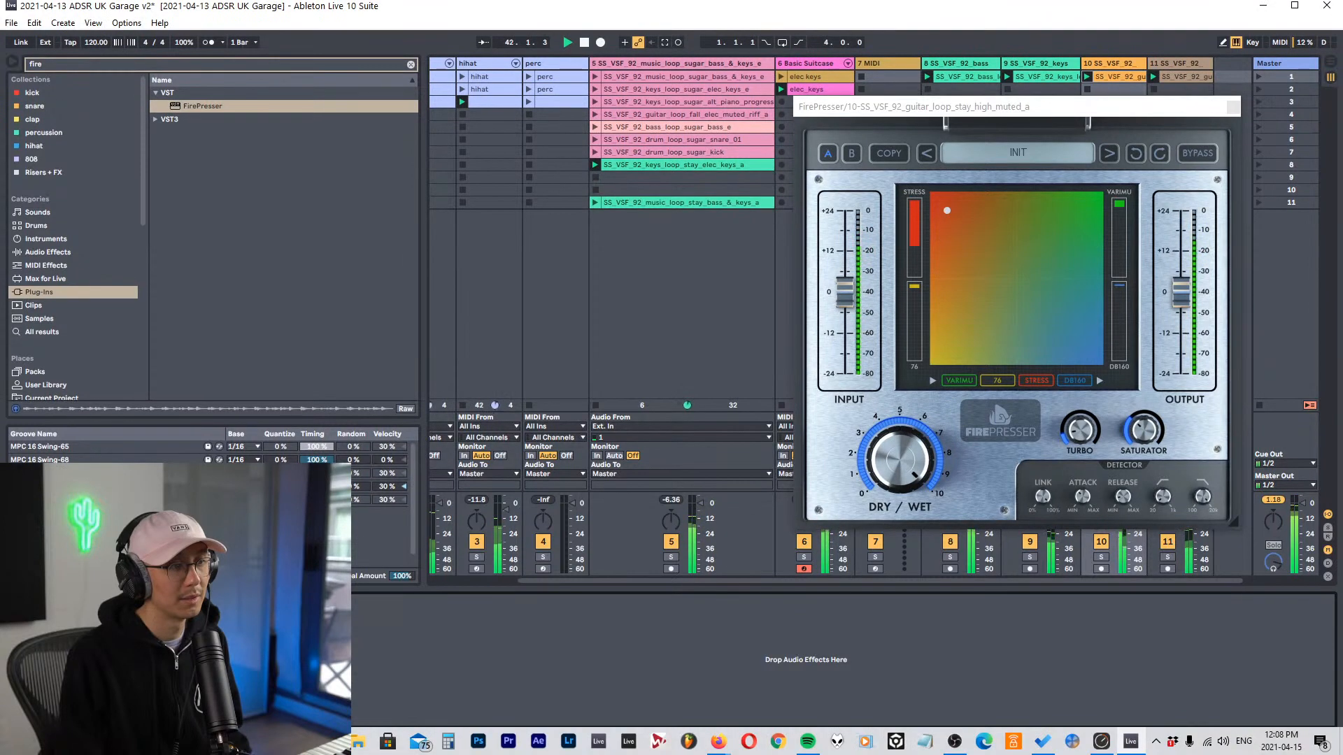
{"action": "key", "text": "super"}
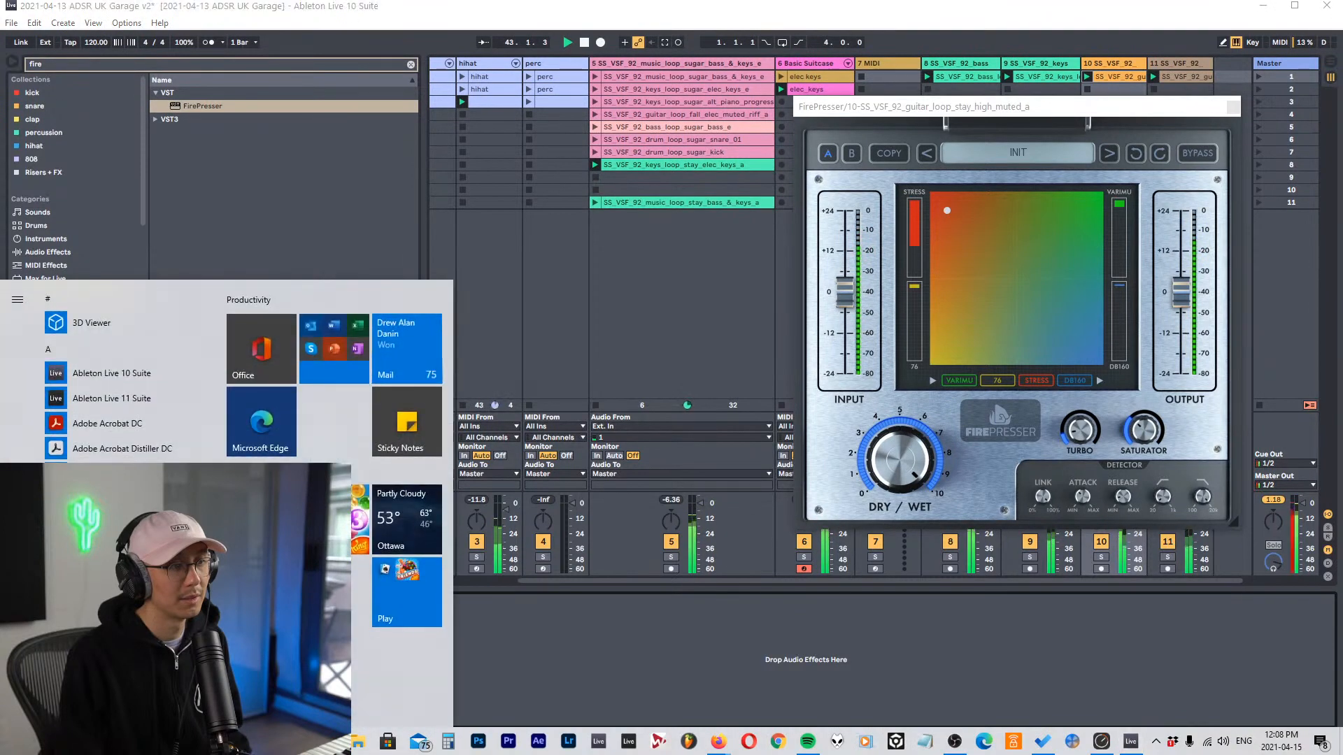
{"action": "type", "text": "lo"}
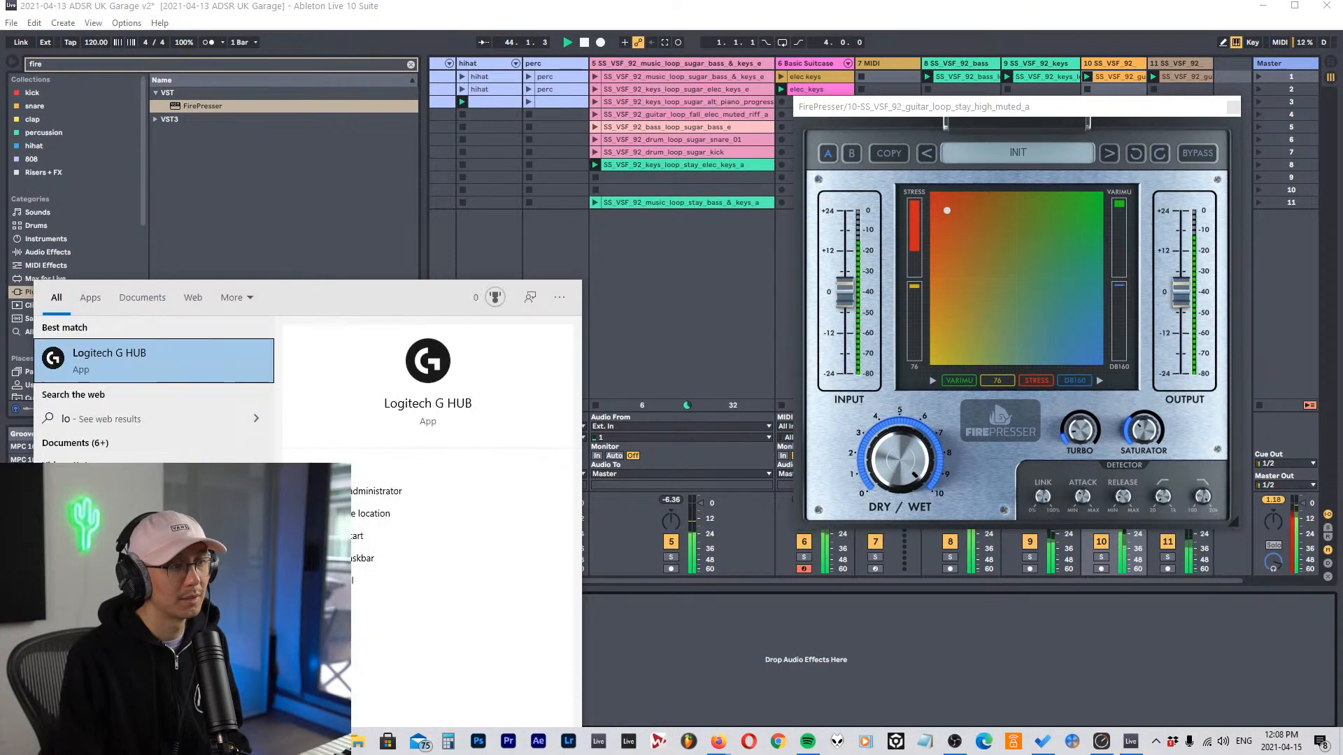
Step: Narrow Live's browser so all the drum tracks show, and close the Logitech G HUB window after launching it
{"action": "key", "text": "Return"}
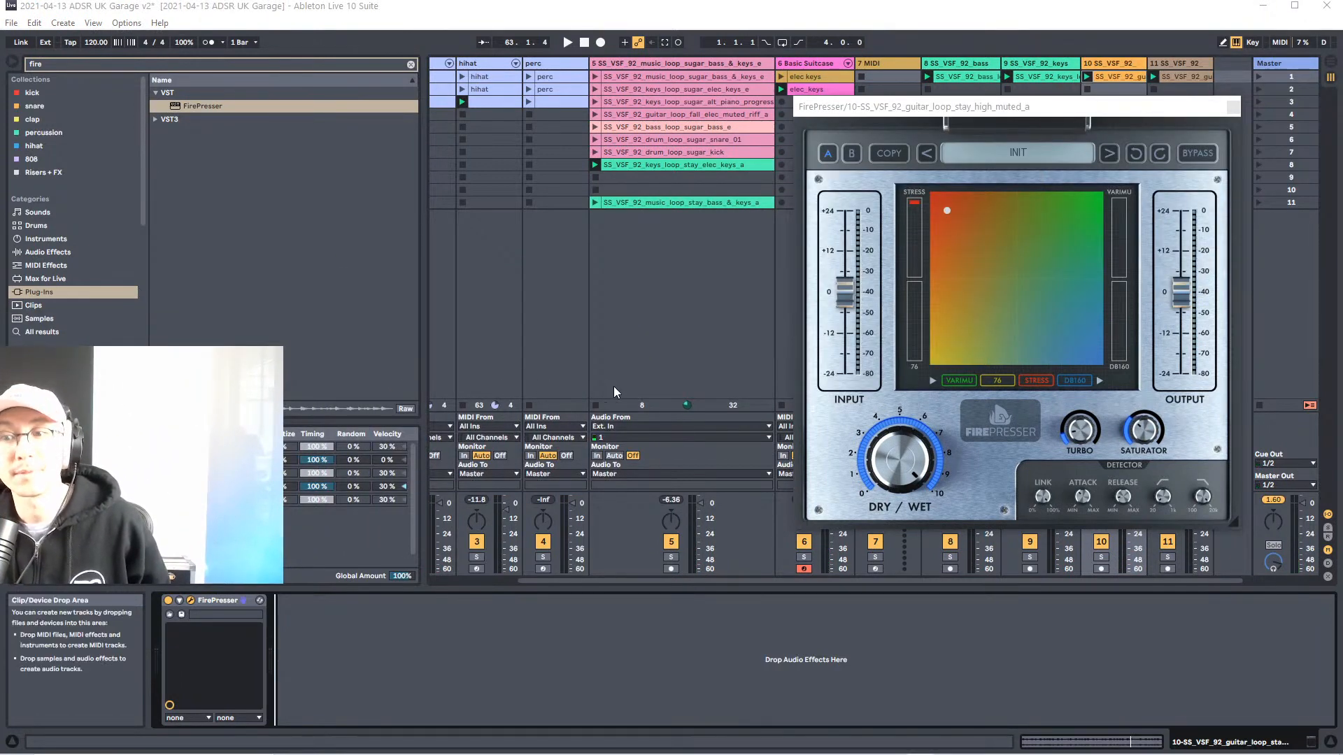
{"action": "left_click_drag", "start_coordinate": [423, 351], "coordinate": [286, 340]}
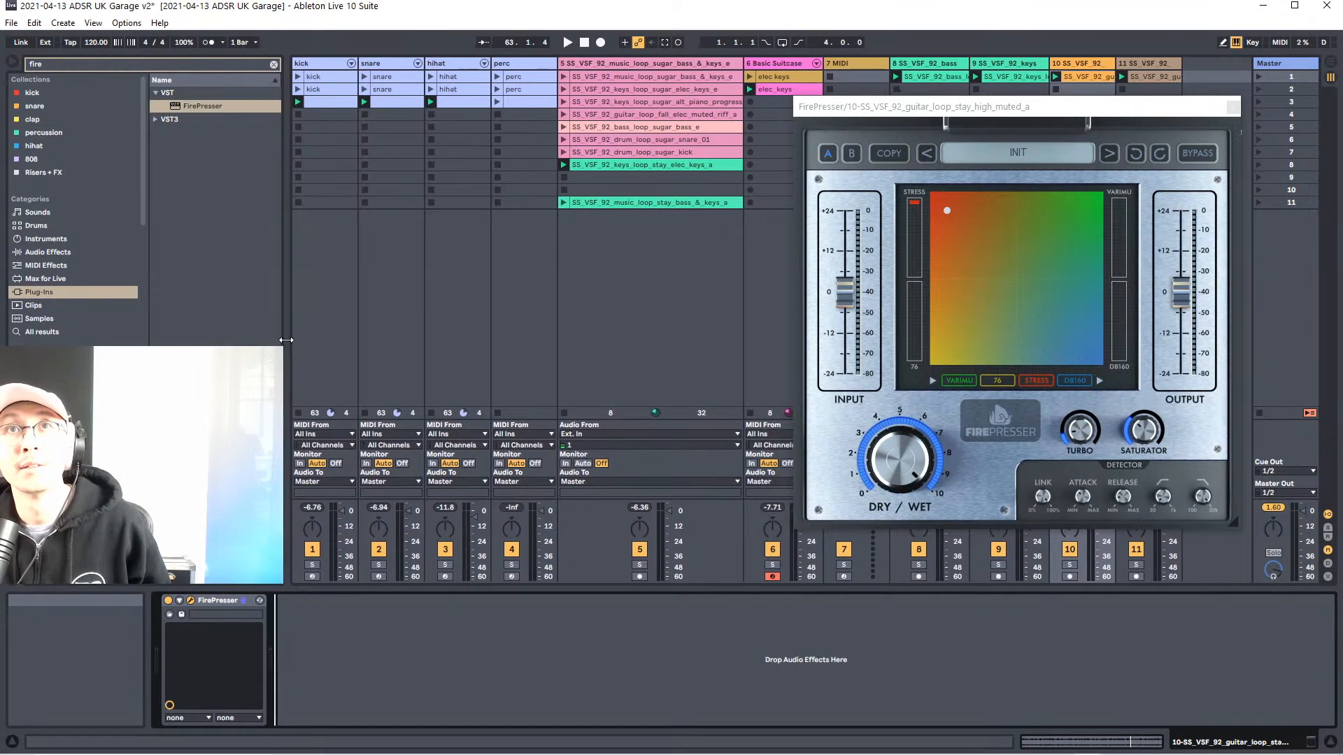
{"action": "key", "text": "alt+Tab"}
{"action": "key", "text": "alt+Tab"}
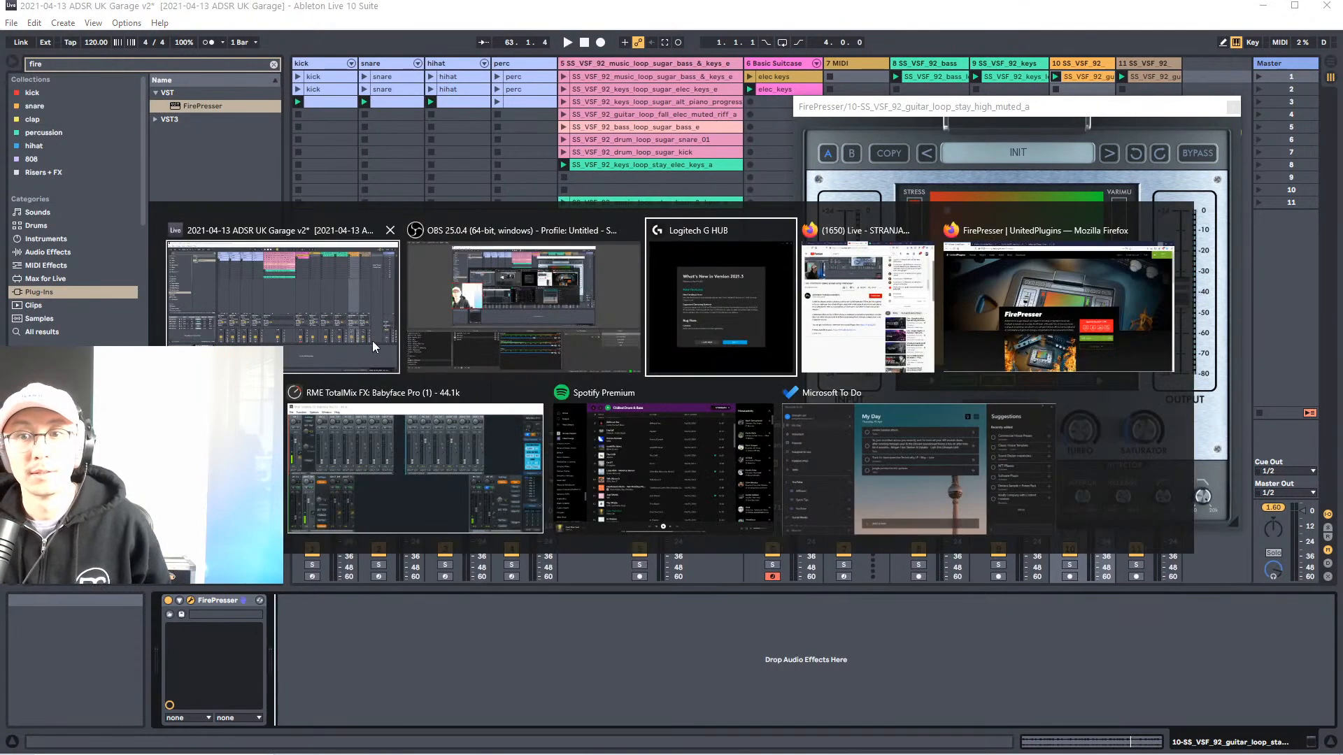
{"action": "left_click", "coordinate": [733, 582]}
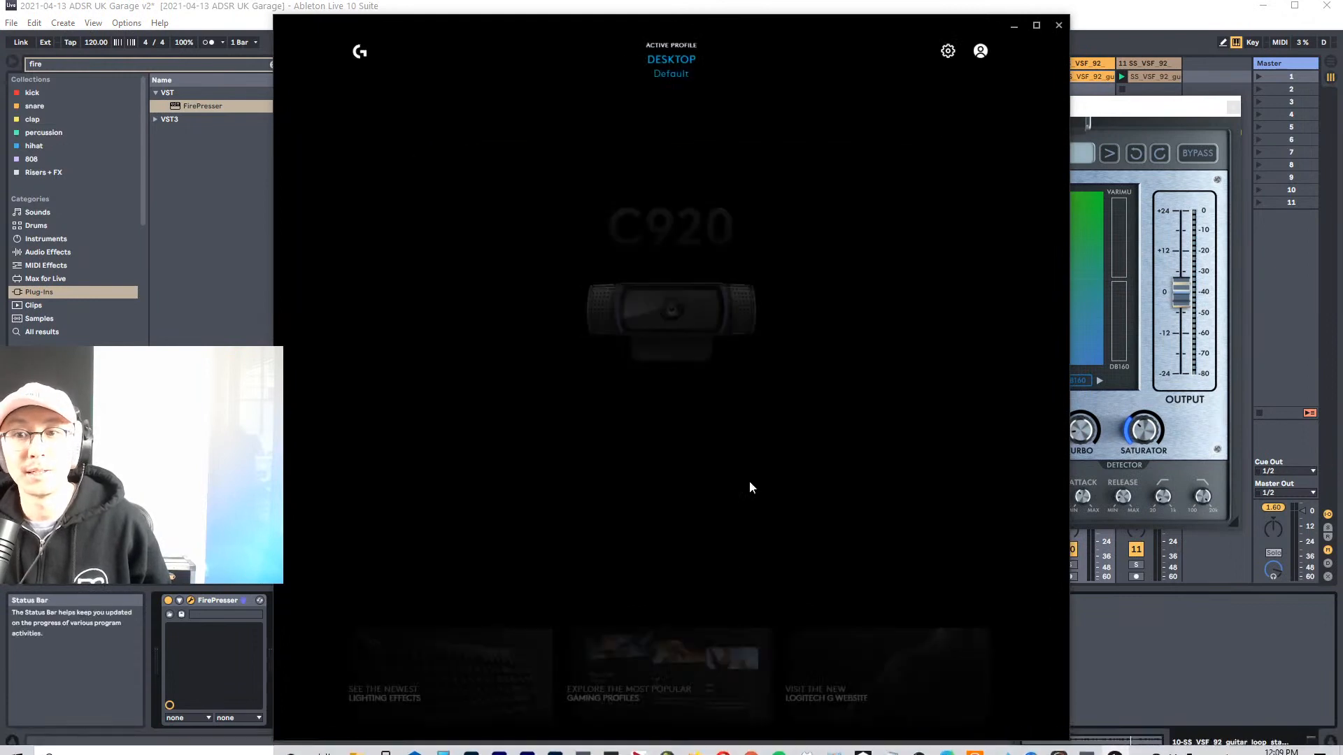
{"action": "left_click", "coordinate": [1059, 25]}
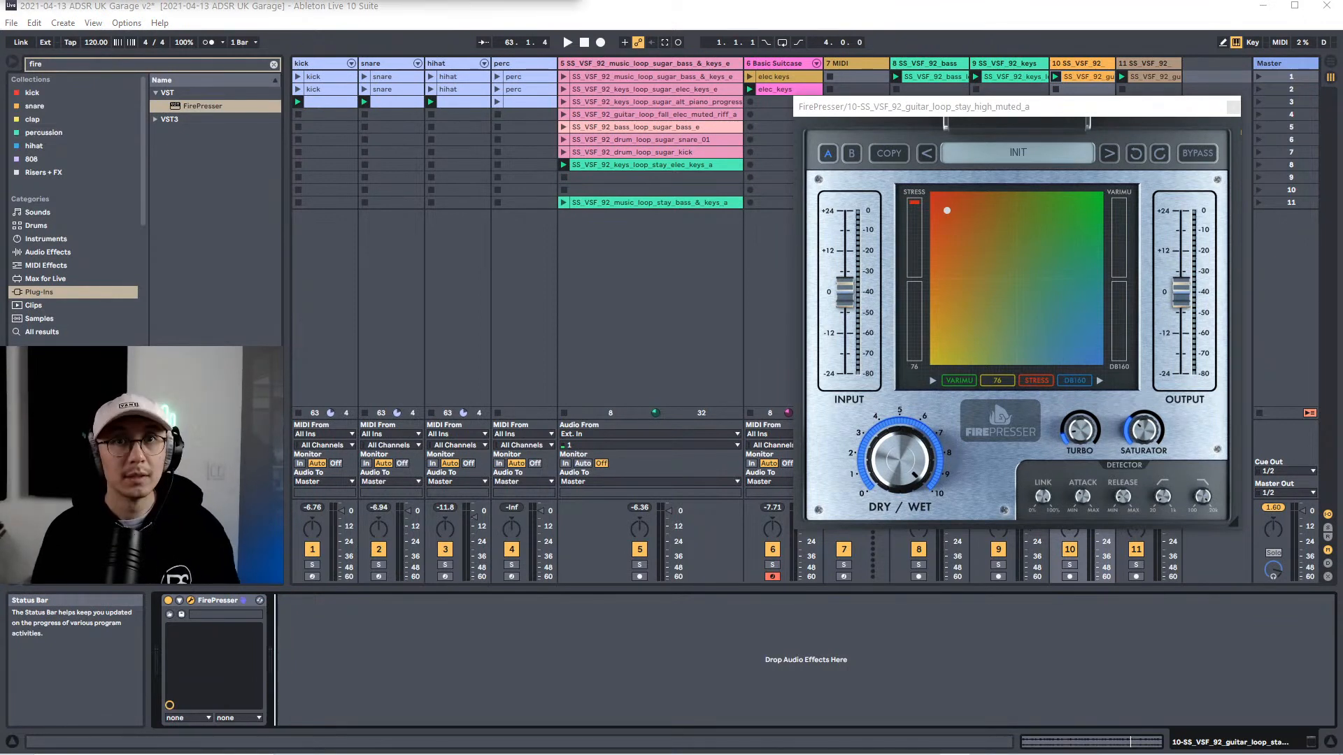
Step: Play the session briefly and check which effects are on the high and low muted guitar tracks
{"action": "left_click", "coordinate": [1119, 23]}
{"action": "key", "text": "space"}
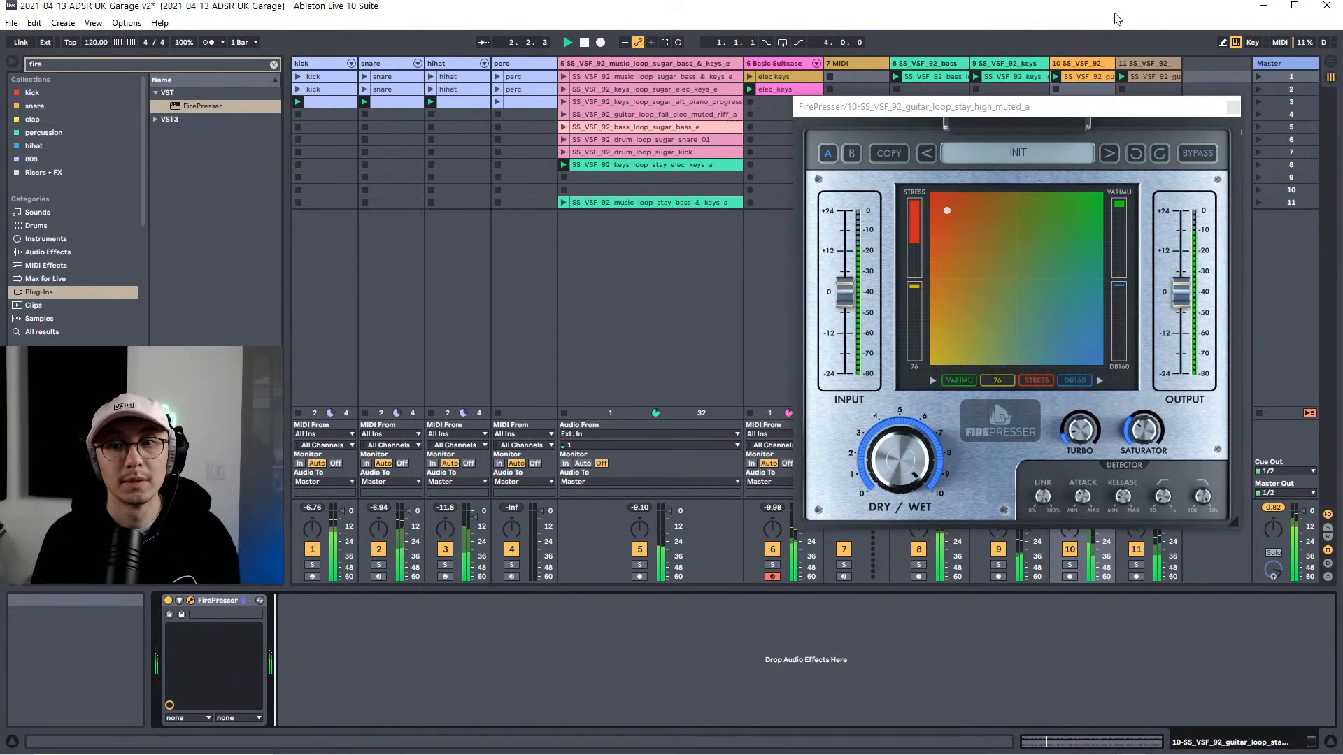
{"action": "left_click", "coordinate": [1084, 64]}
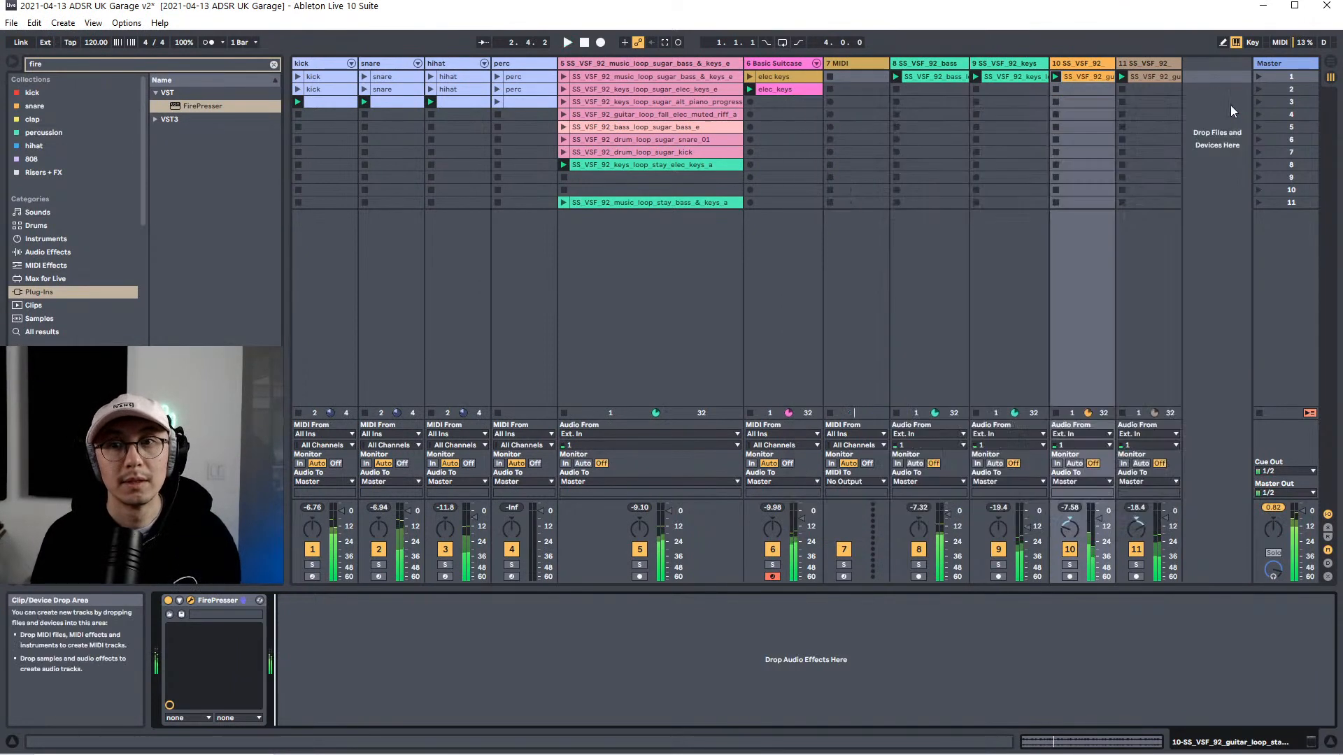
{"action": "left_click", "coordinate": [1149, 64]}
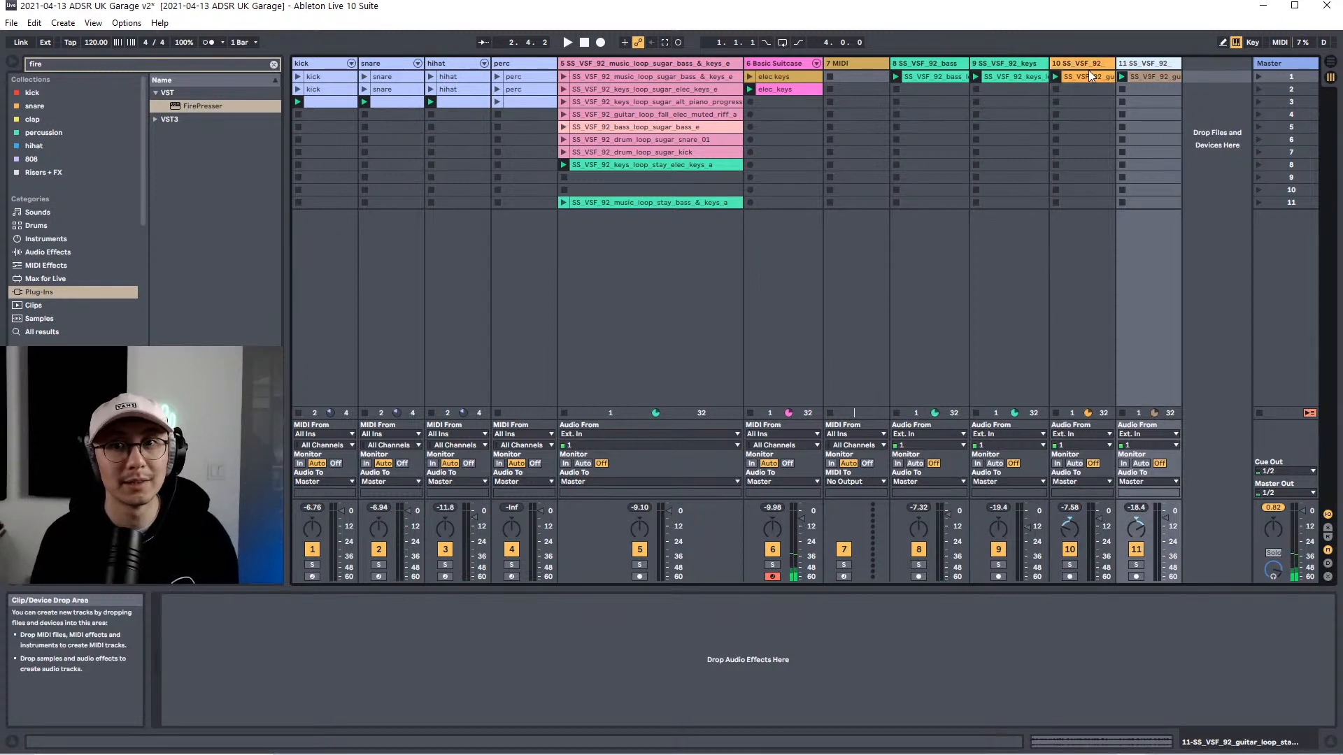
Step: Copy FirePresser from the high muted guitar track to the low muted guitar track
{"action": "left_click", "coordinate": [1072, 63]}
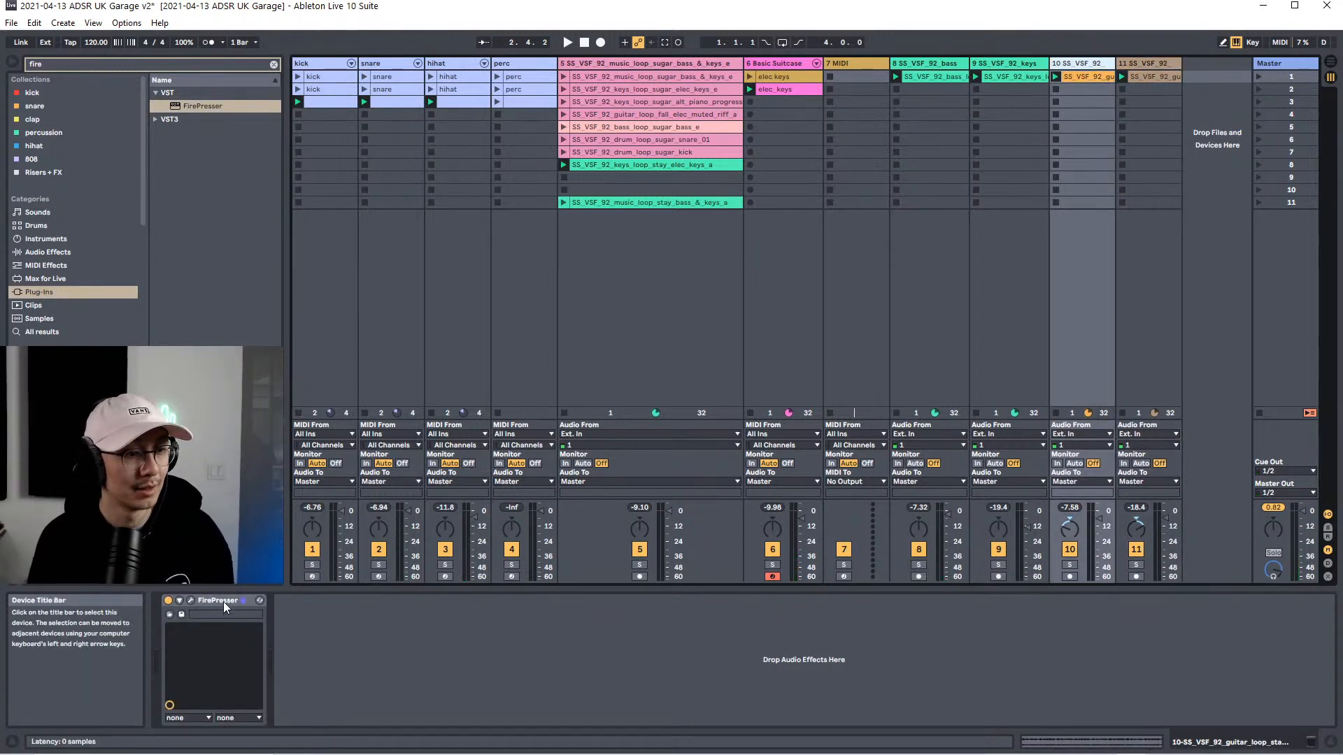
{"action": "left_click", "coordinate": [1139, 62]}
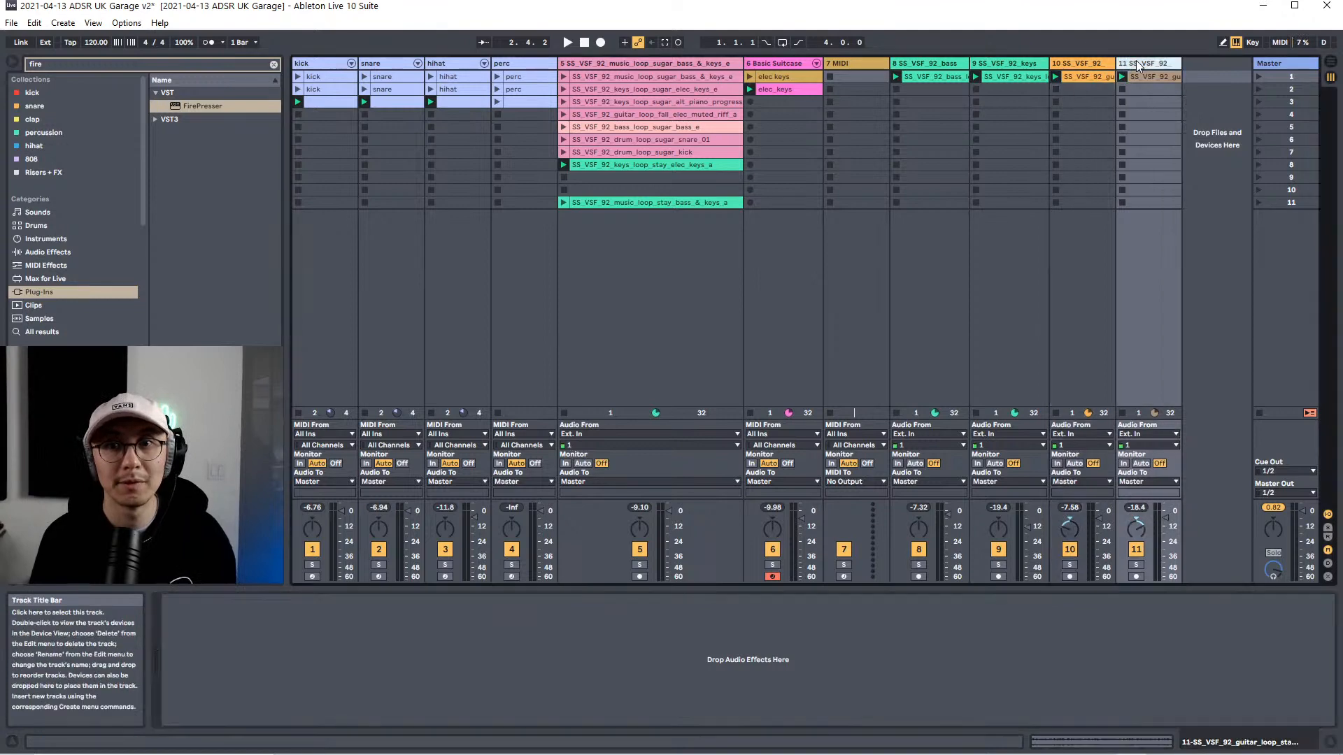
{"action": "left_click", "coordinate": [709, 638]}
{"action": "key", "text": "ctrl+v"}
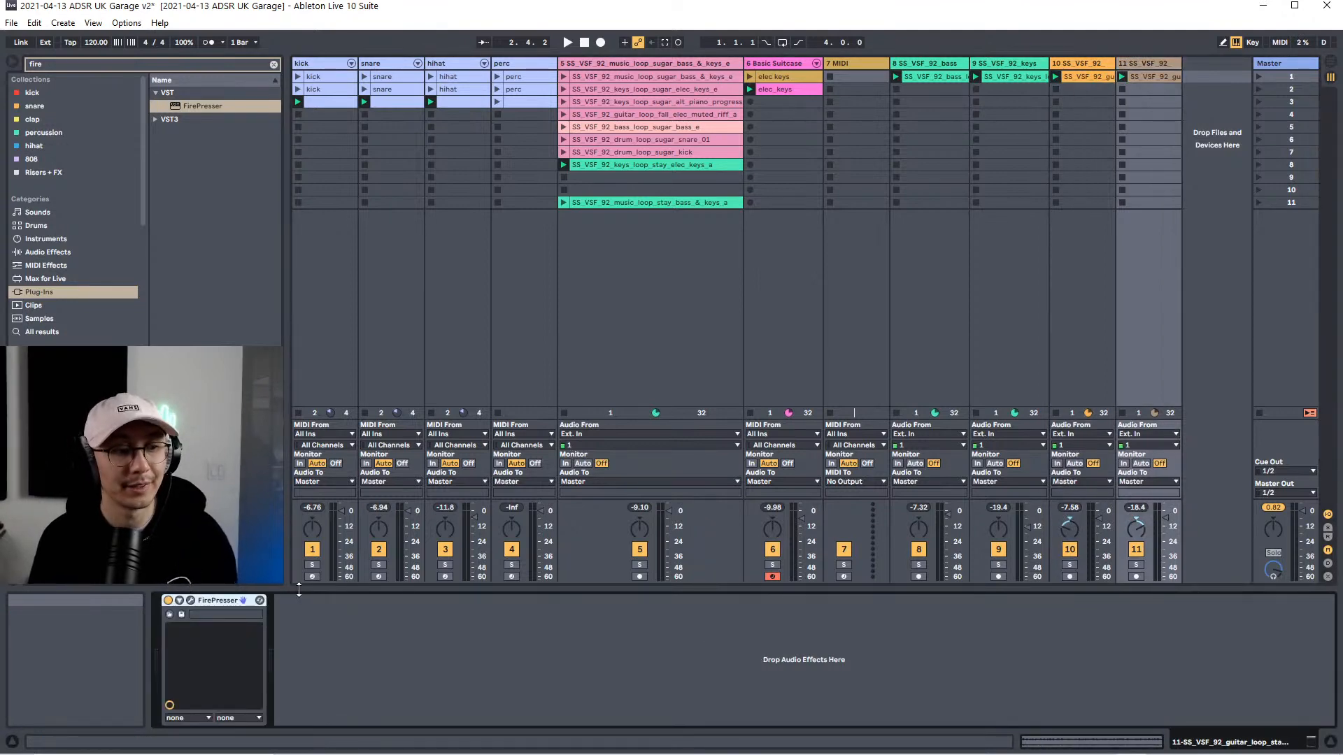
Step: Audition the copied FirePresser on the low muted guitar during playback, with Live switched to full screen
{"action": "left_click", "coordinate": [191, 601]}
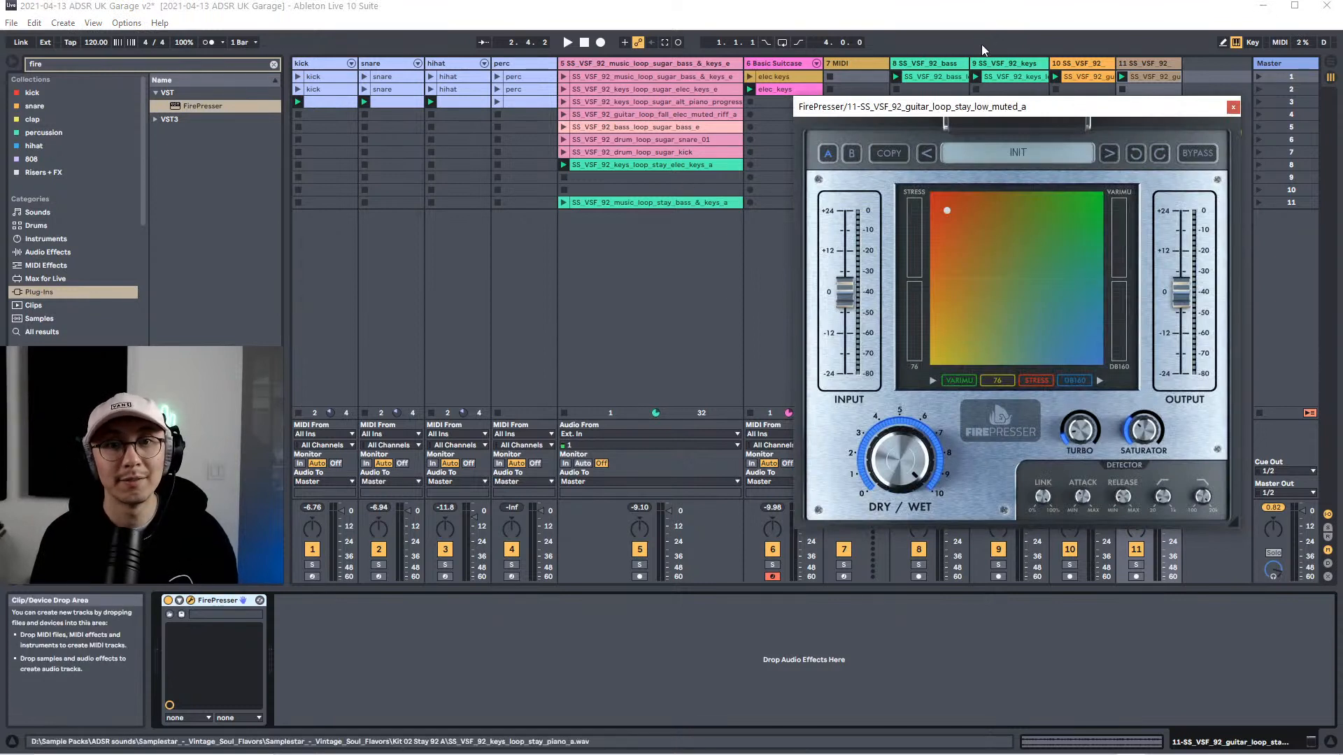
{"action": "left_click_drag", "start_coordinate": [986, 111], "coordinate": [926, 116]}
{"action": "key", "text": "space"}
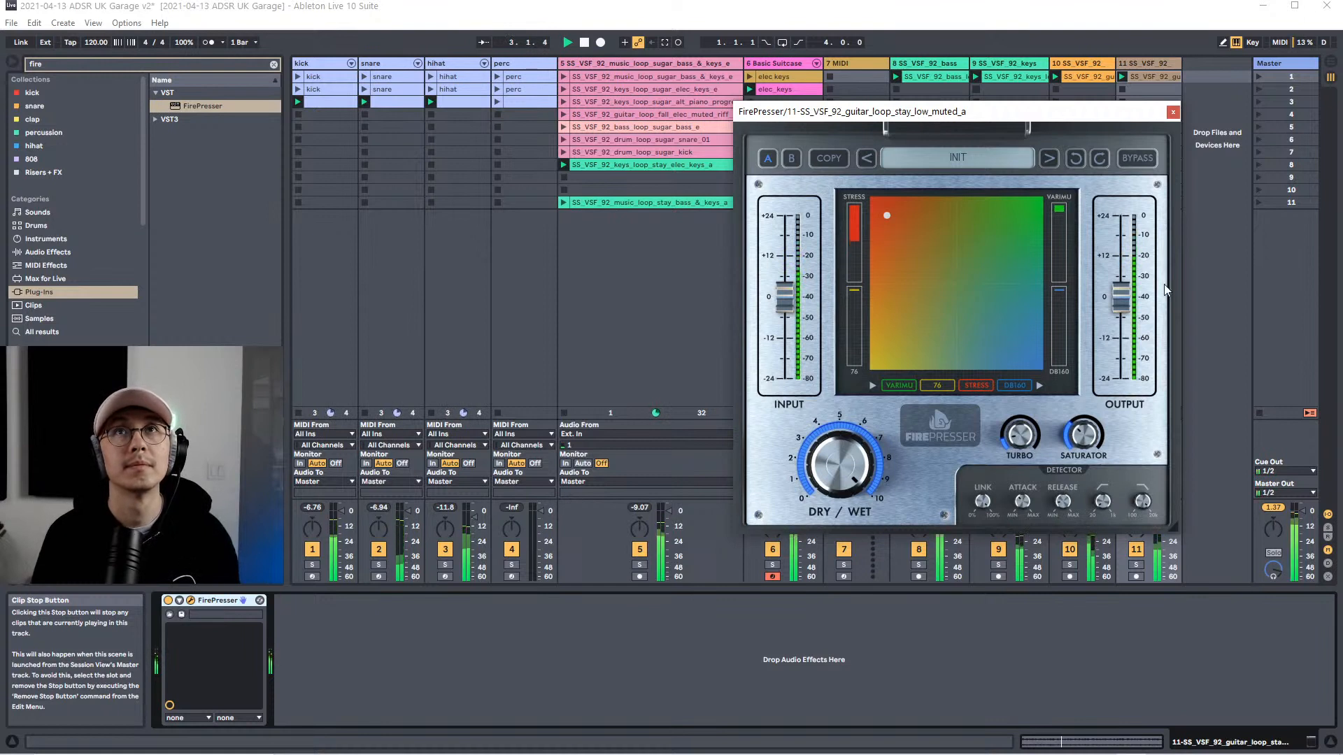
{"action": "key", "text": "F11"}
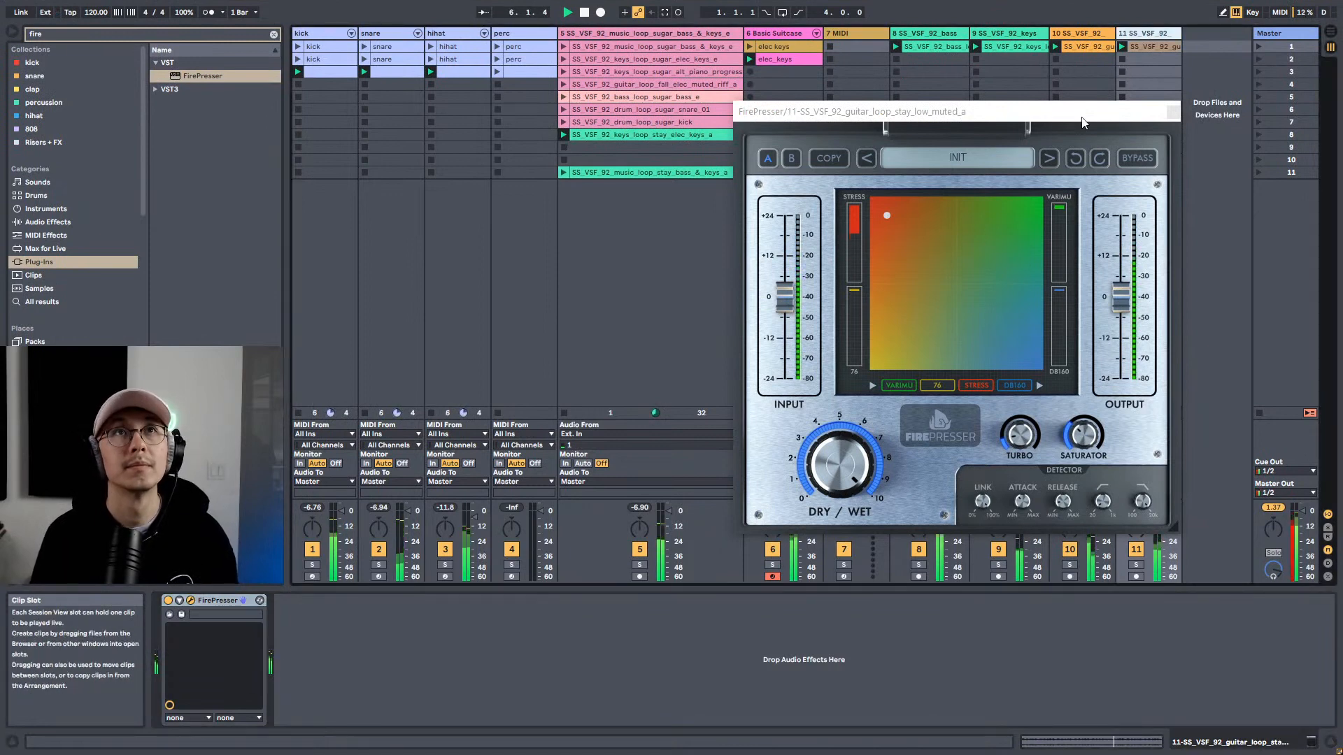
{"action": "mouse_move", "coordinate": [1045, 118]}
{"action": "left_mouse_down"}
{"action": "mouse_move", "coordinate": [1084, 150]}
{"action": "mouse_move", "coordinate": [1198, 422]}
{"action": "mouse_move", "coordinate": [1119, 597]}
{"action": "mouse_move", "coordinate": [976, 87]}
{"action": "mouse_move", "coordinate": [1034, 70]}
{"action": "mouse_move", "coordinate": [1056, 110]}
{"action": "left_mouse_up"}
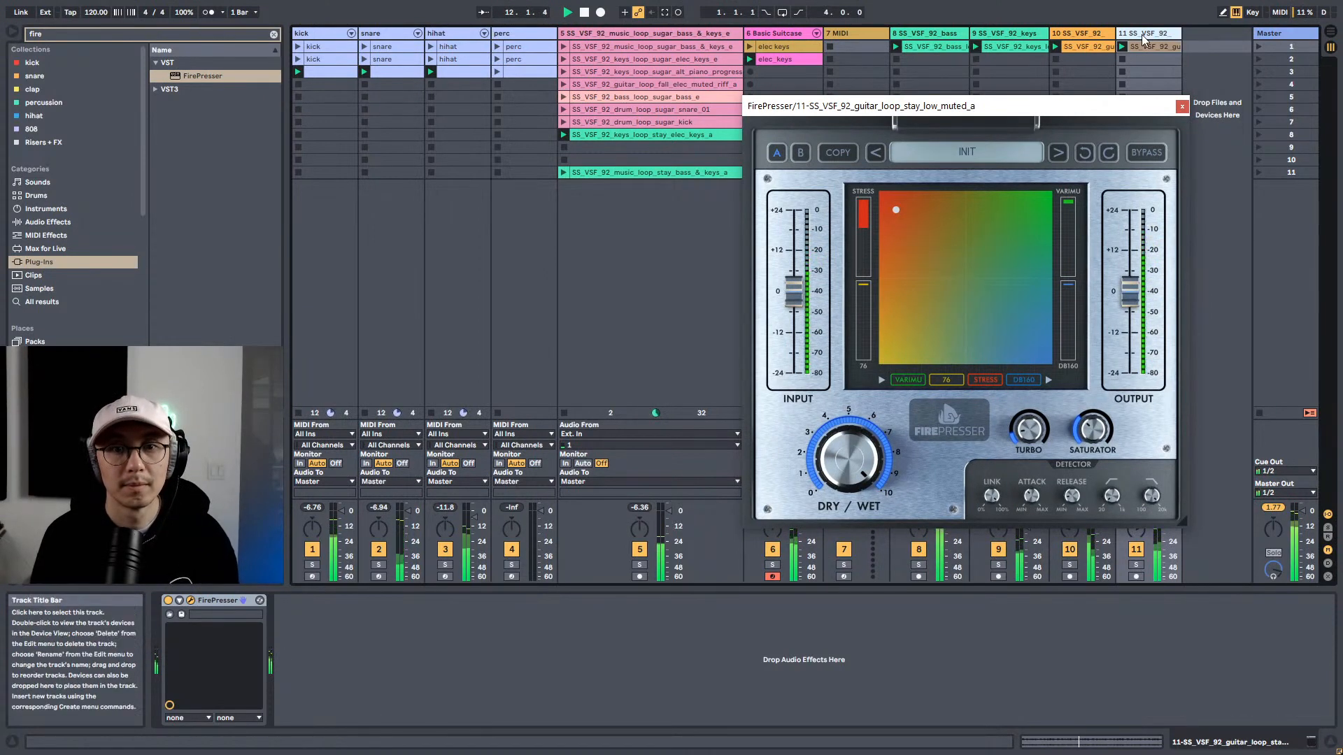
{"action": "left_click_drag", "start_coordinate": [1012, 438], "coordinate": [1012, 424]}
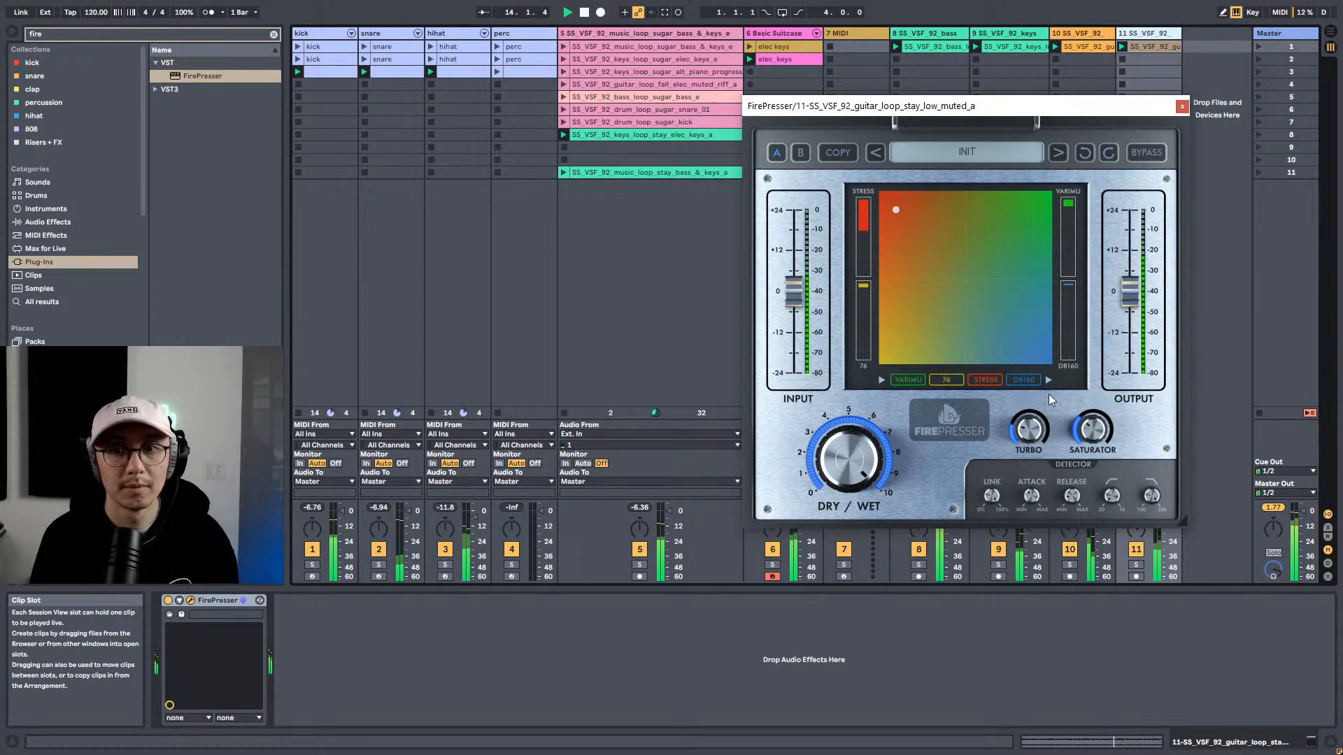
{"action": "left_click", "coordinate": [1182, 106]}
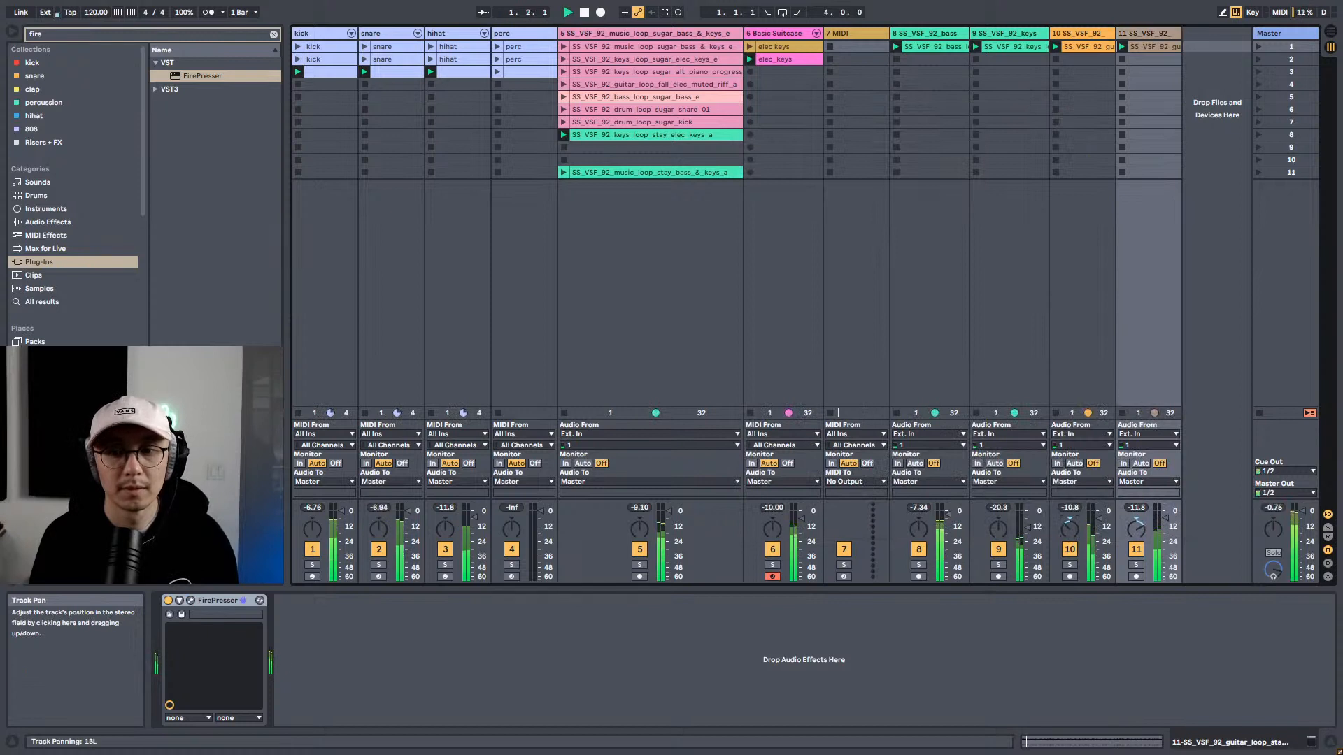
Step: Pan the two guitar tracks to 13L and 15R, and group them into one group track
{"action": "left_click_drag", "start_coordinate": [1069, 528], "coordinate": [1070, 514]}
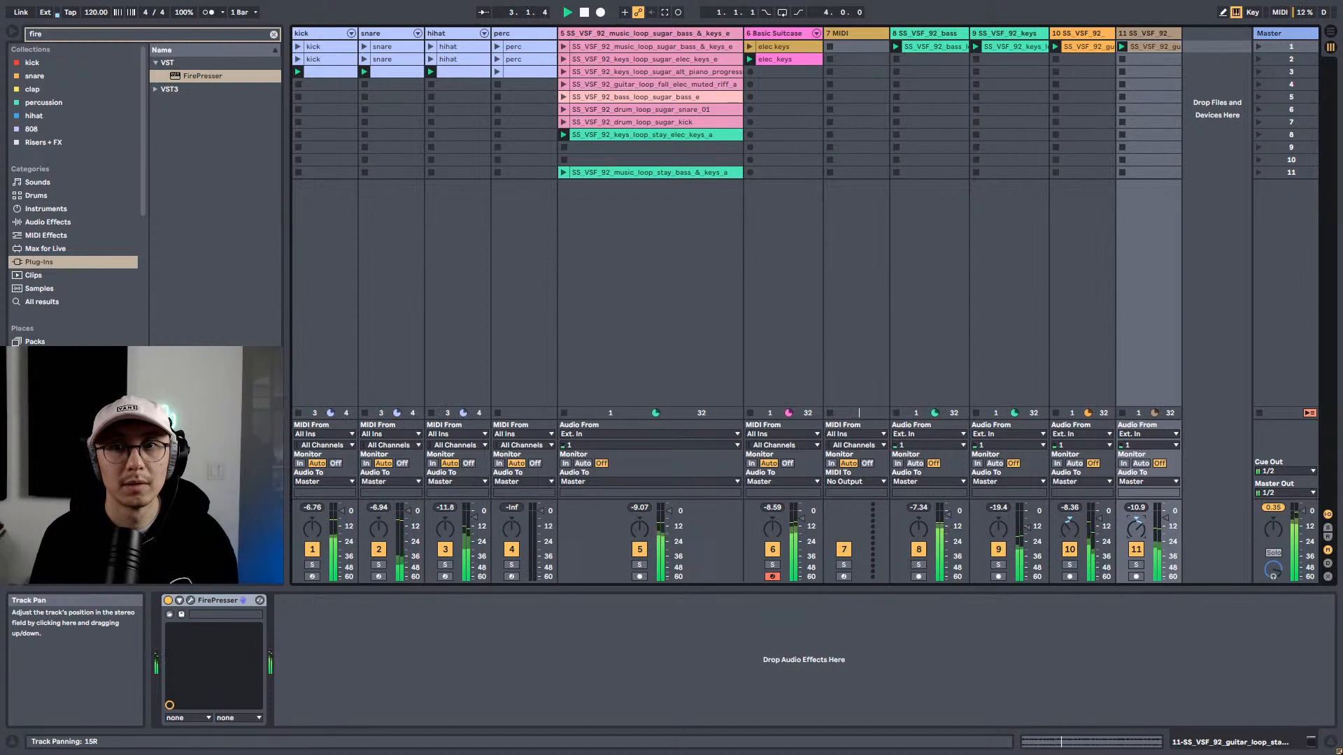
{"action": "left_click", "coordinate": [1068, 81]}
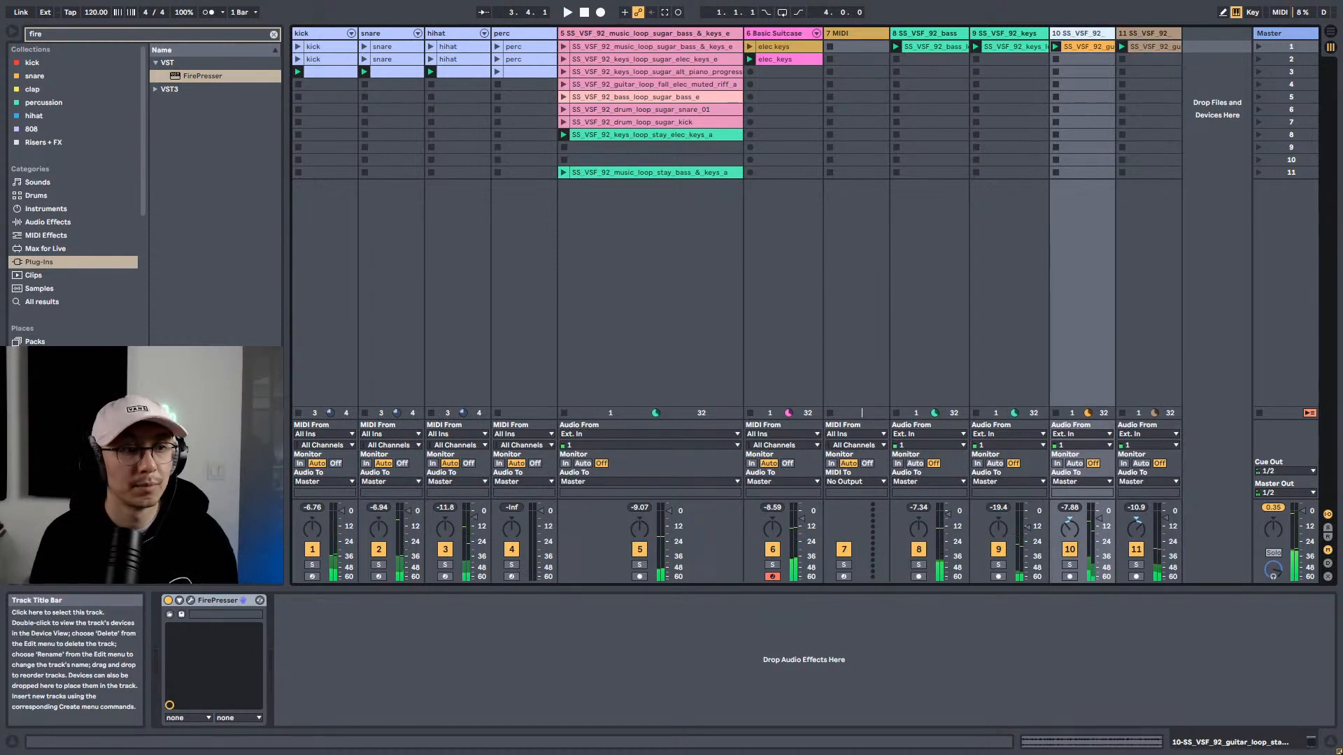
{"action": "left_click", "coordinate": [1139, 34], "text": "shift"}
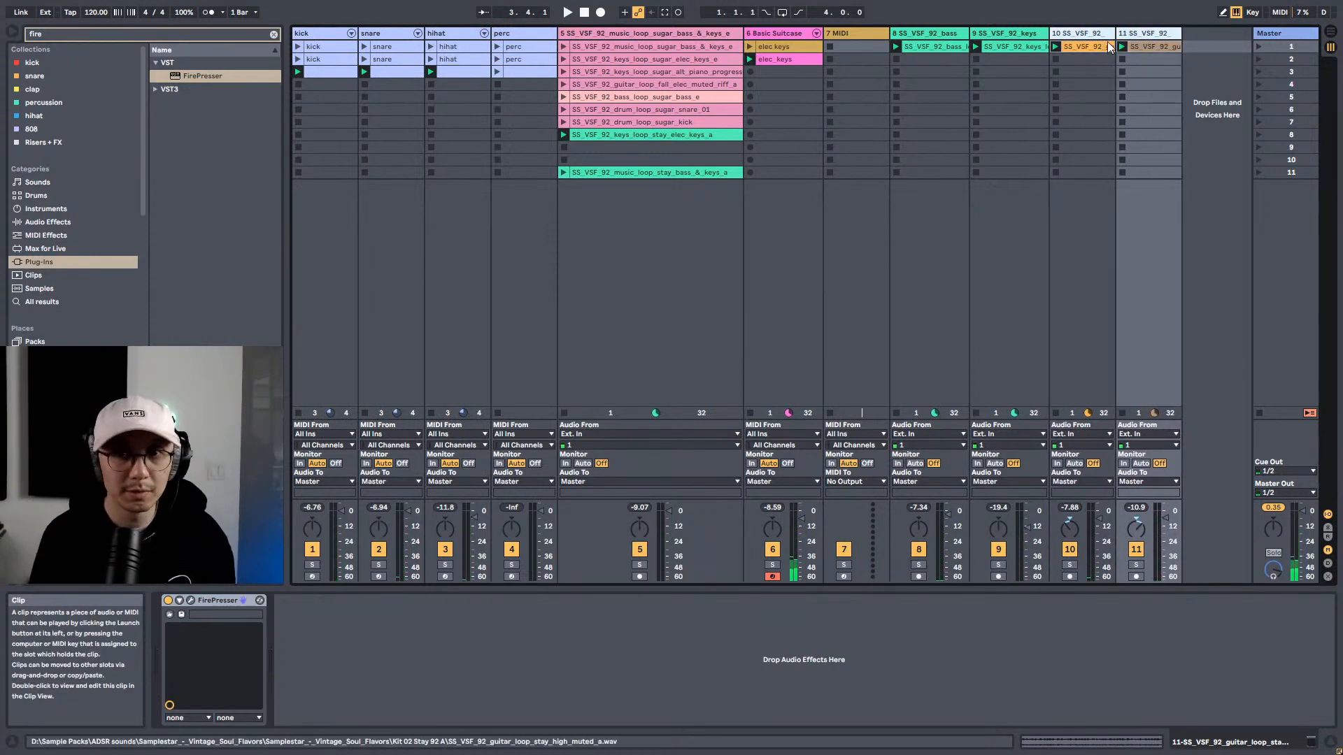
{"action": "key", "text": "ctrl+g"}
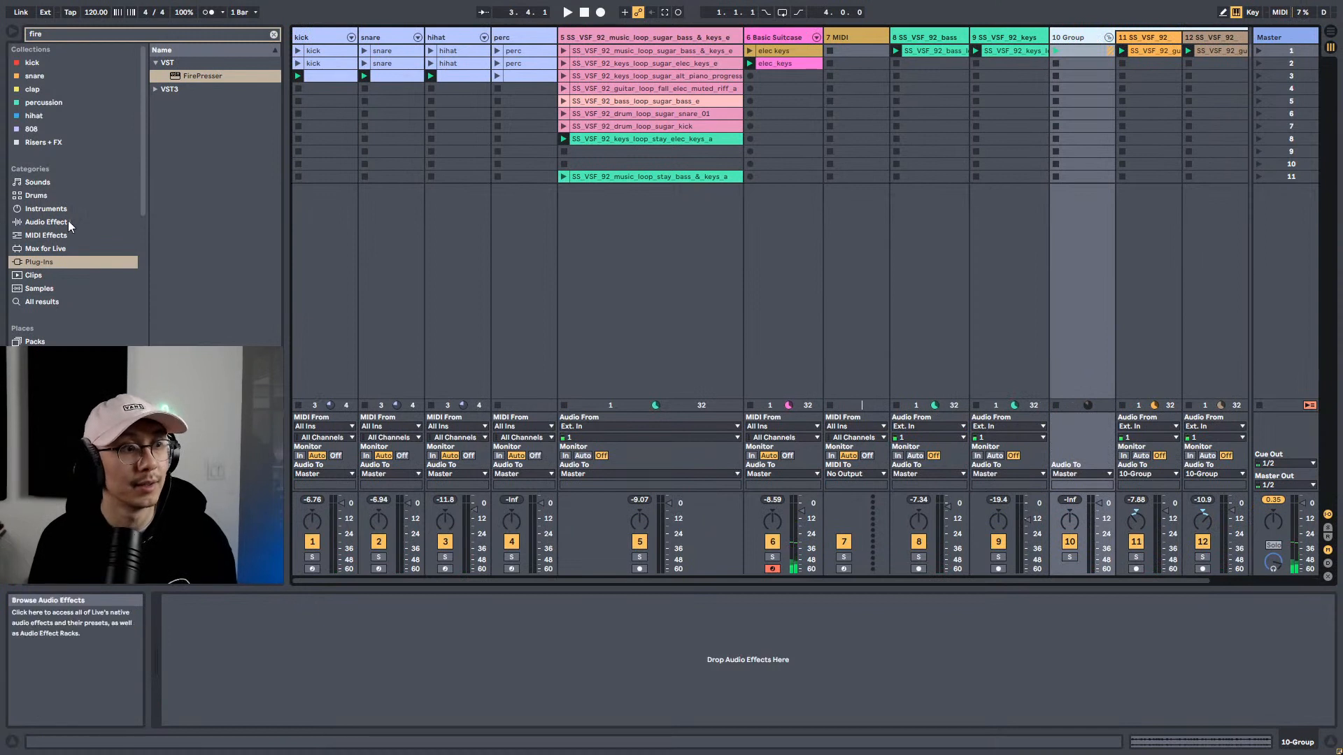
Step: Add EQ Eight to the guitar group and set its low-cut frequency to 95.8 Hz
{"action": "left_click", "coordinate": [47, 222]}
{"action": "left_click", "coordinate": [274, 33]}
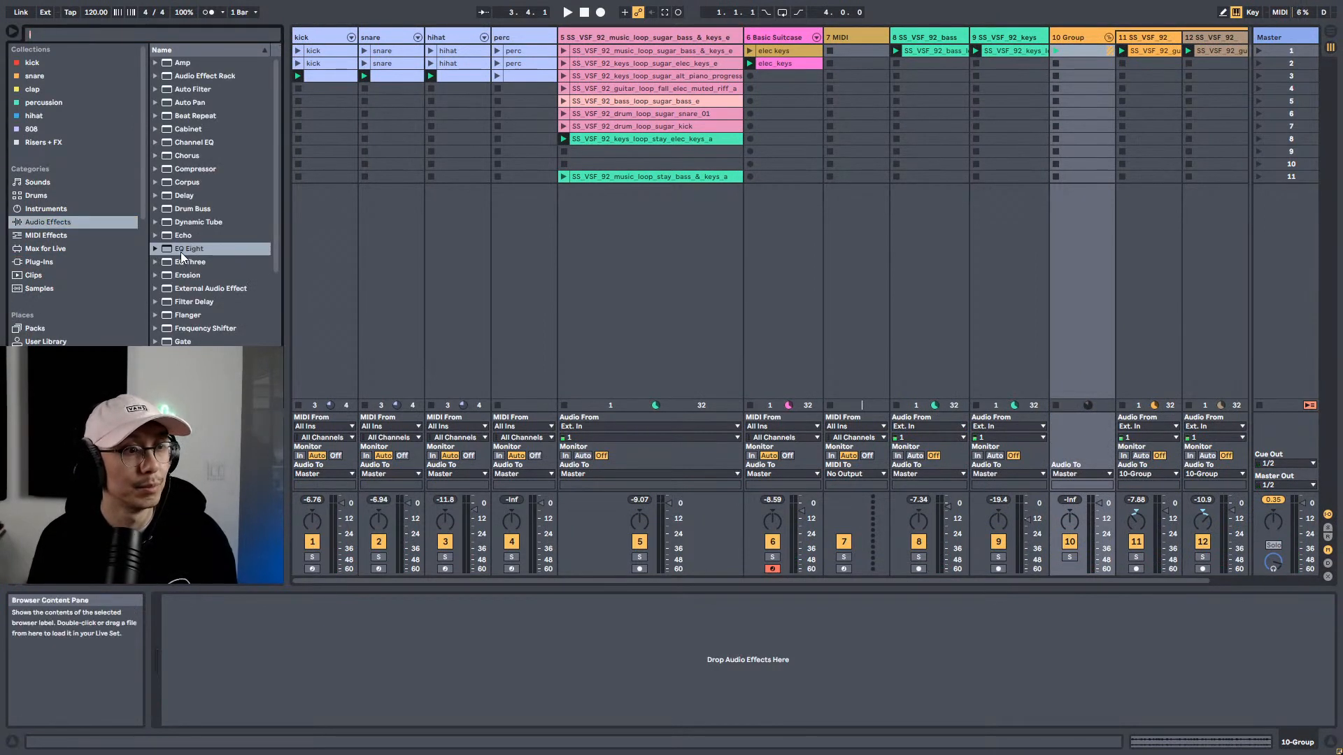
{"action": "left_click_drag", "start_coordinate": [504, 659], "coordinate": [489, 642]}
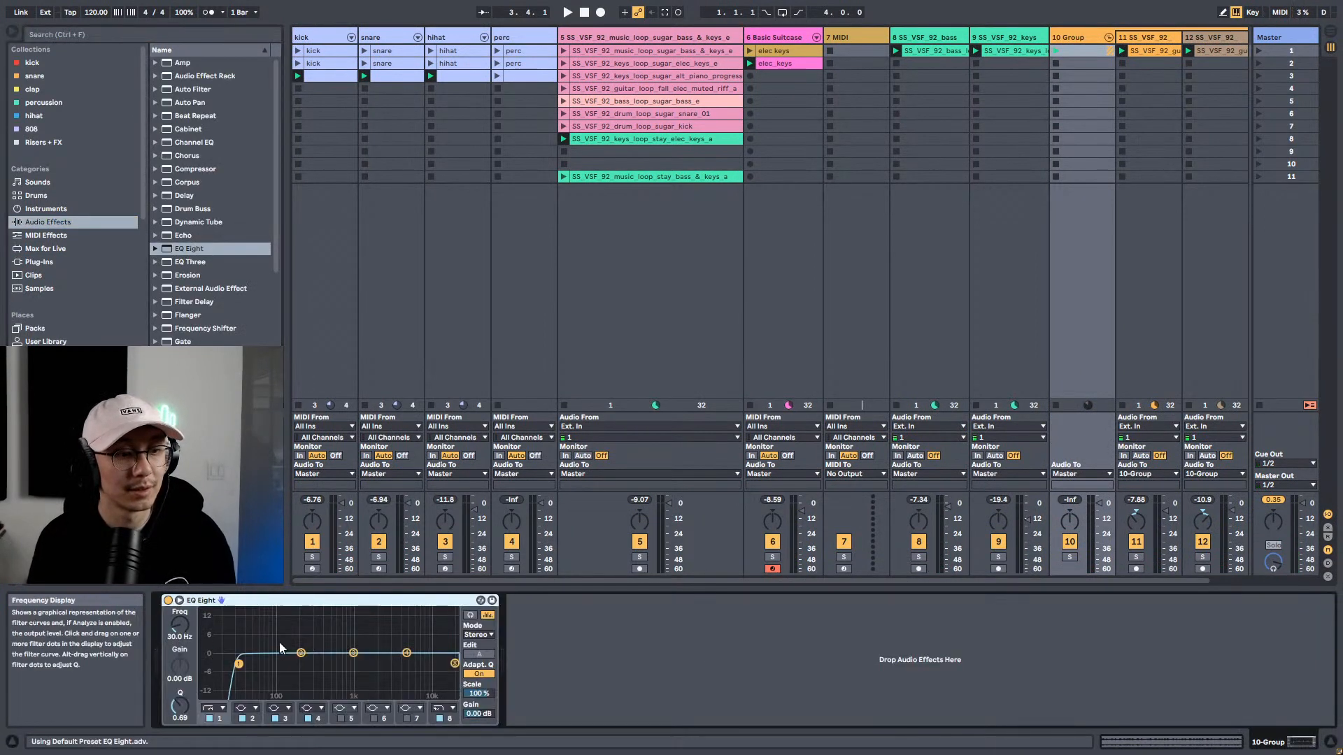
{"action": "key", "text": "space"}
{"action": "left_click_drag", "start_coordinate": [189, 625], "coordinate": [188, 599]}
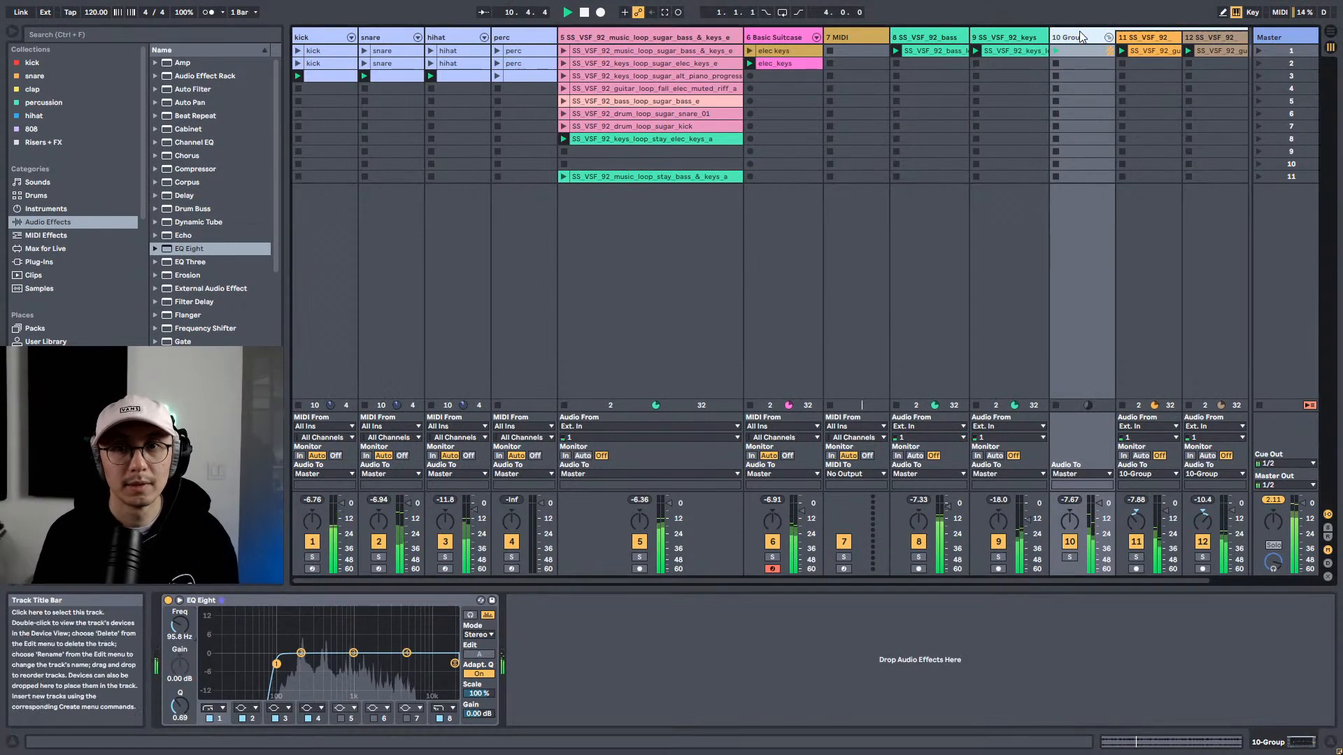
Step: Stop playback and rename the guitar group GUITARS and the adjacent piano loop track PIANOS
{"action": "key", "text": "space"}
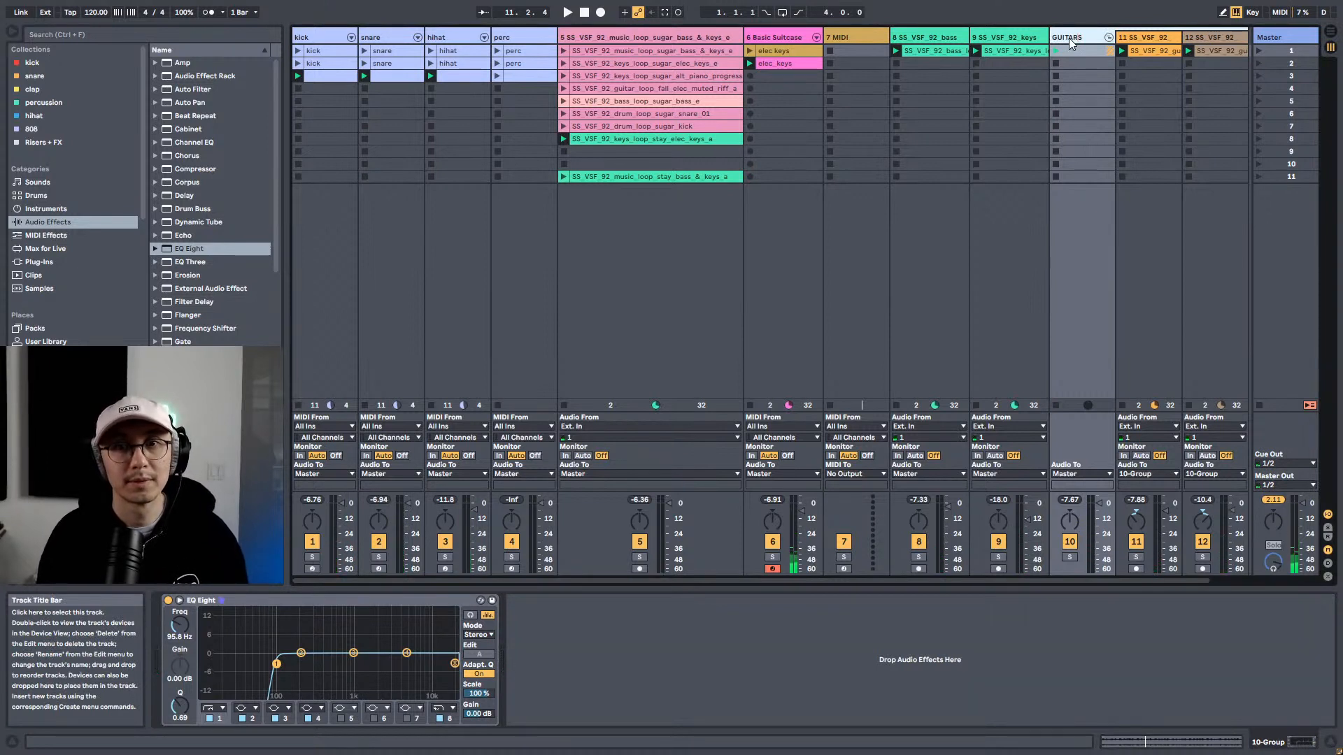
{"action": "key", "text": "shift+Tab"}
{"action": "type", "text": "BA"}
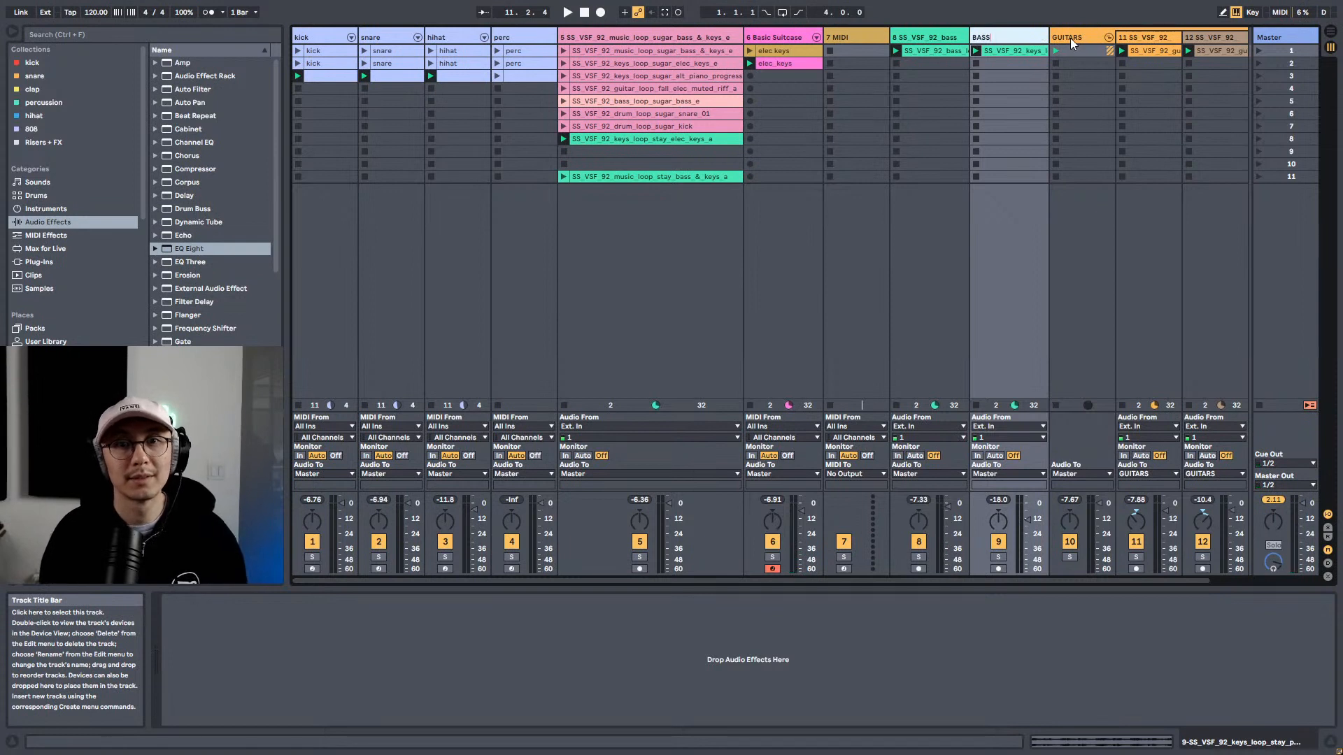
{"action": "key", "text": "BackSpace"}
{"action": "key", "text": "BackSpace"}
{"action": "key", "text": "BackSpace"}
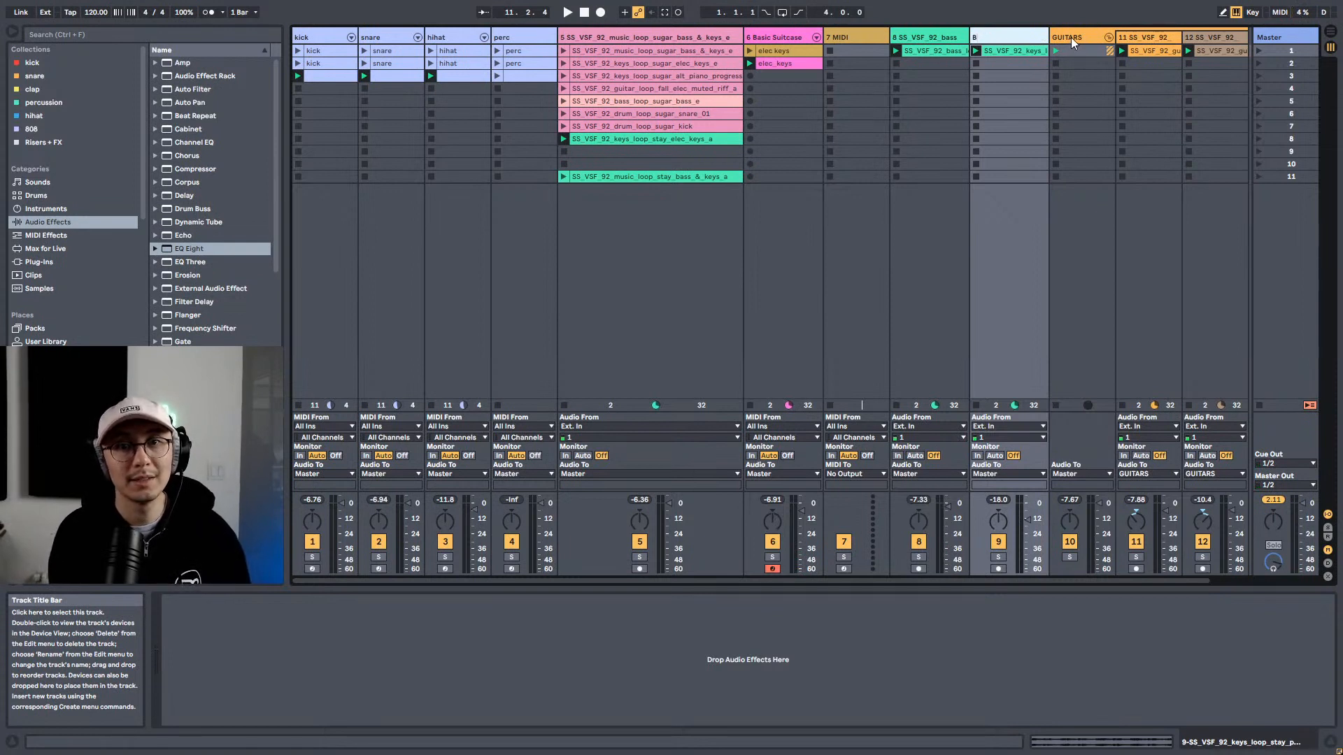
{"action": "key", "text": "BackSpace"}
{"action": "type", "text": "PIANOS"}
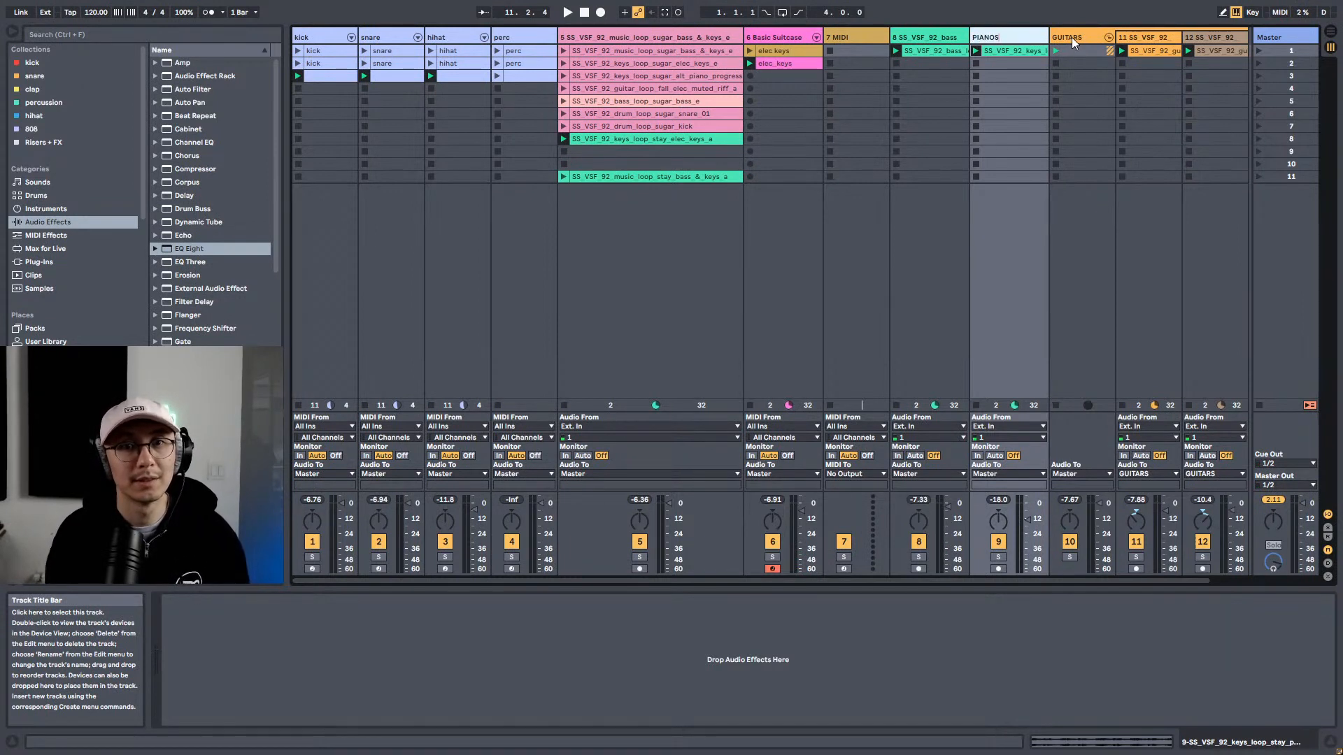
Step: Rename the bass loop track BASS and the Basic Suitcase track RHODES
{"action": "key", "text": "shift+Tab"}
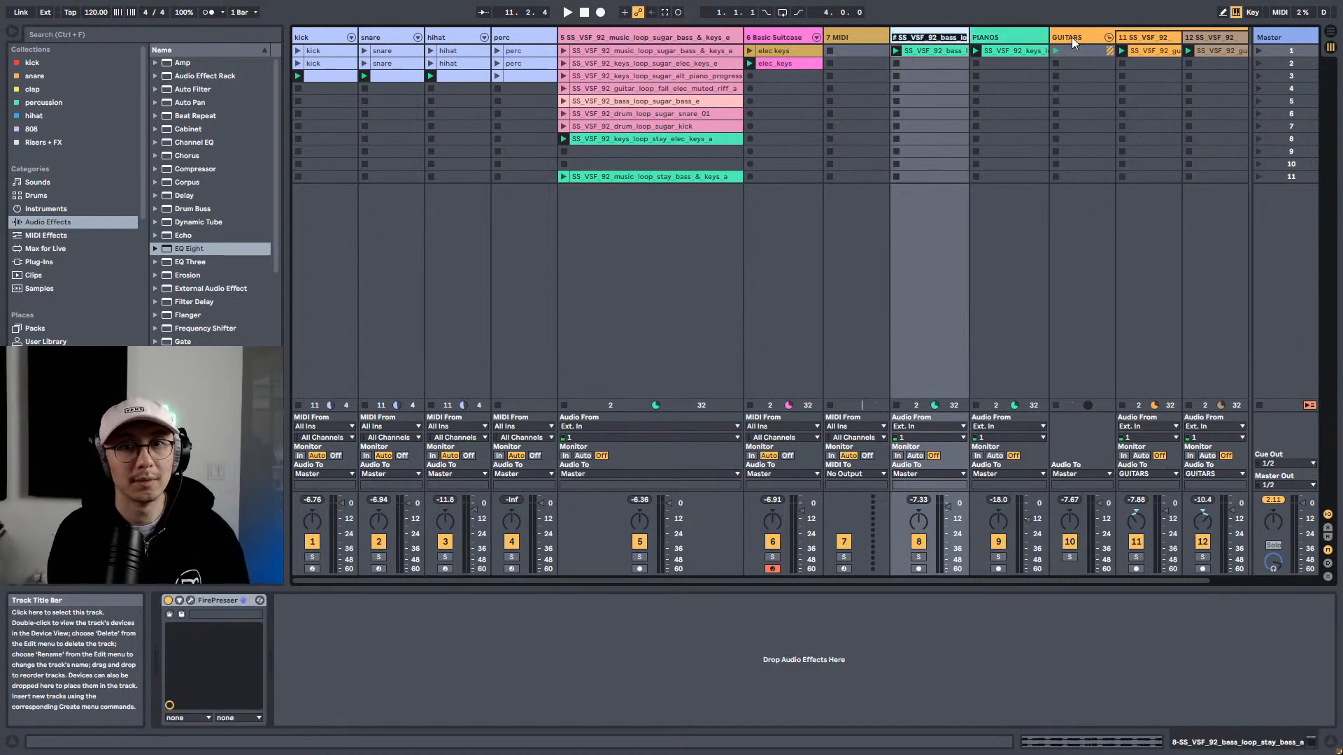
{"action": "type", "text": "BASS"}
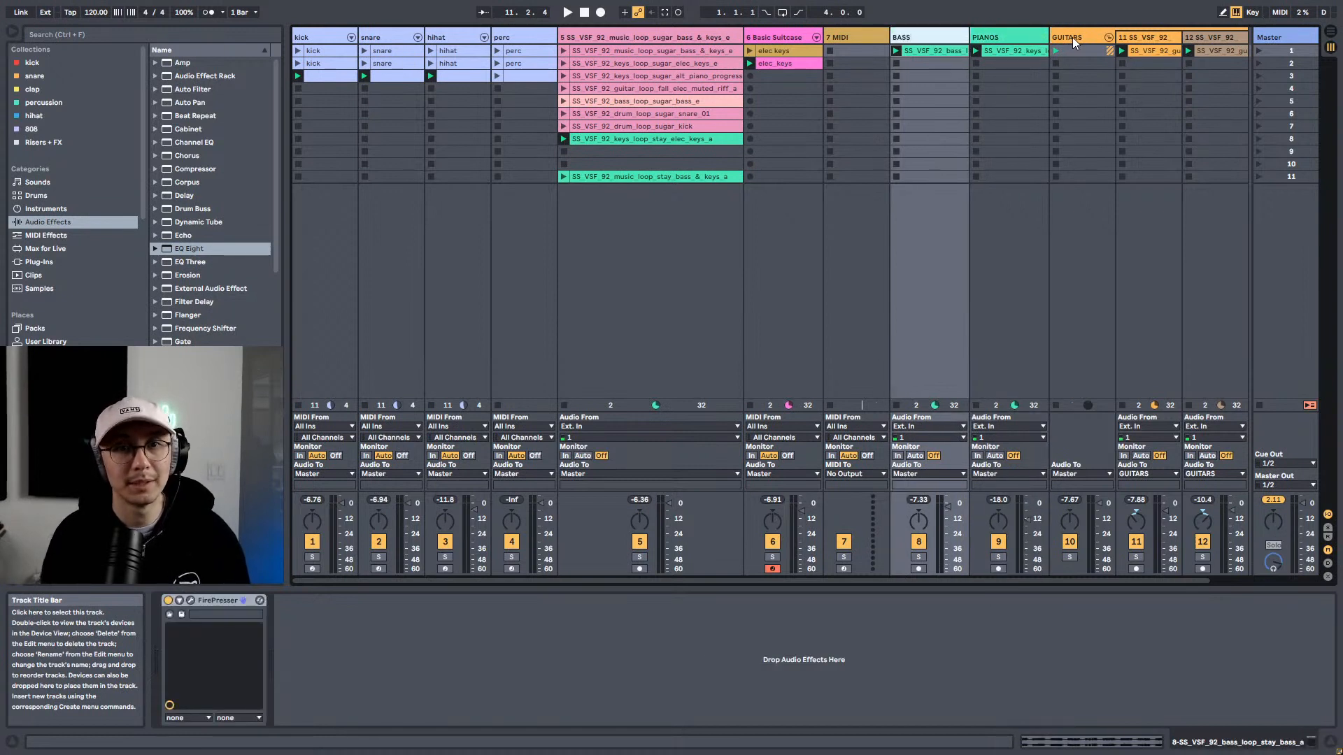
{"action": "key", "text": "shift+Tab"}
{"action": "key", "text": "shift+Tab"}
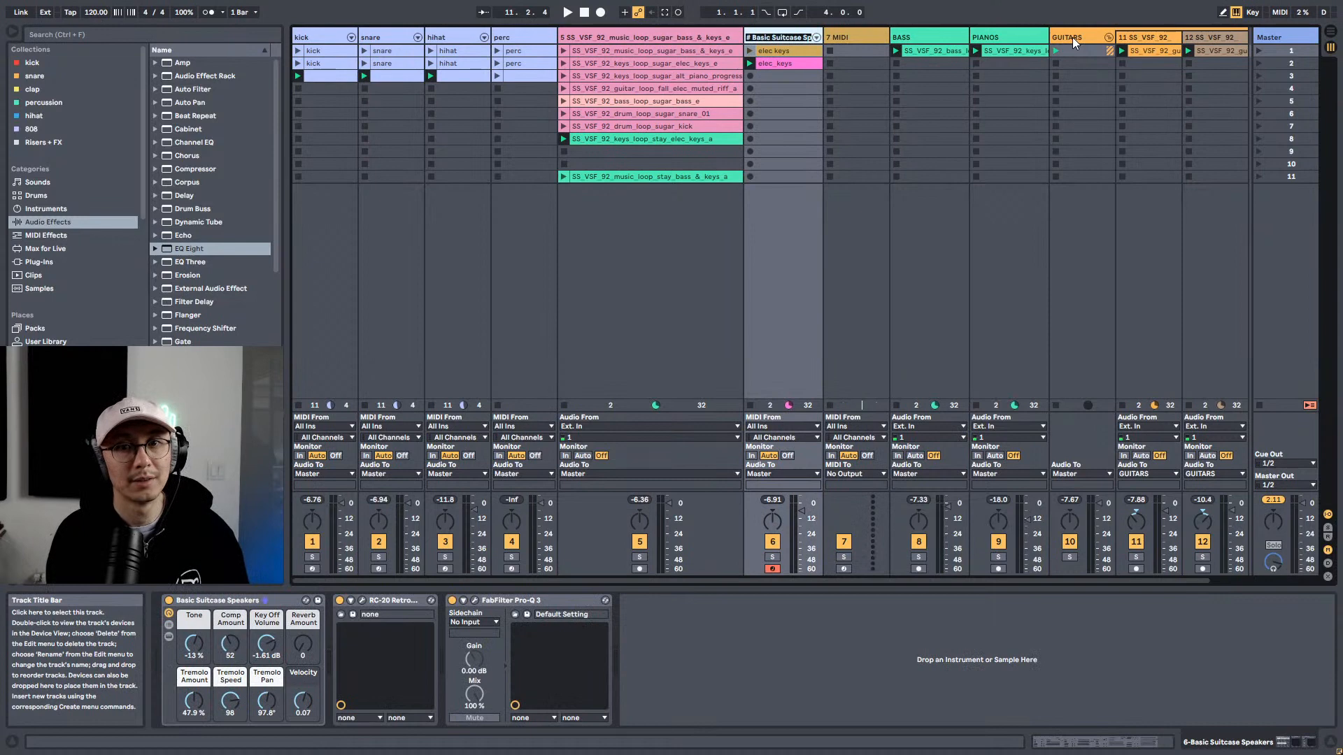
{"action": "type", "text": "RHODES"}
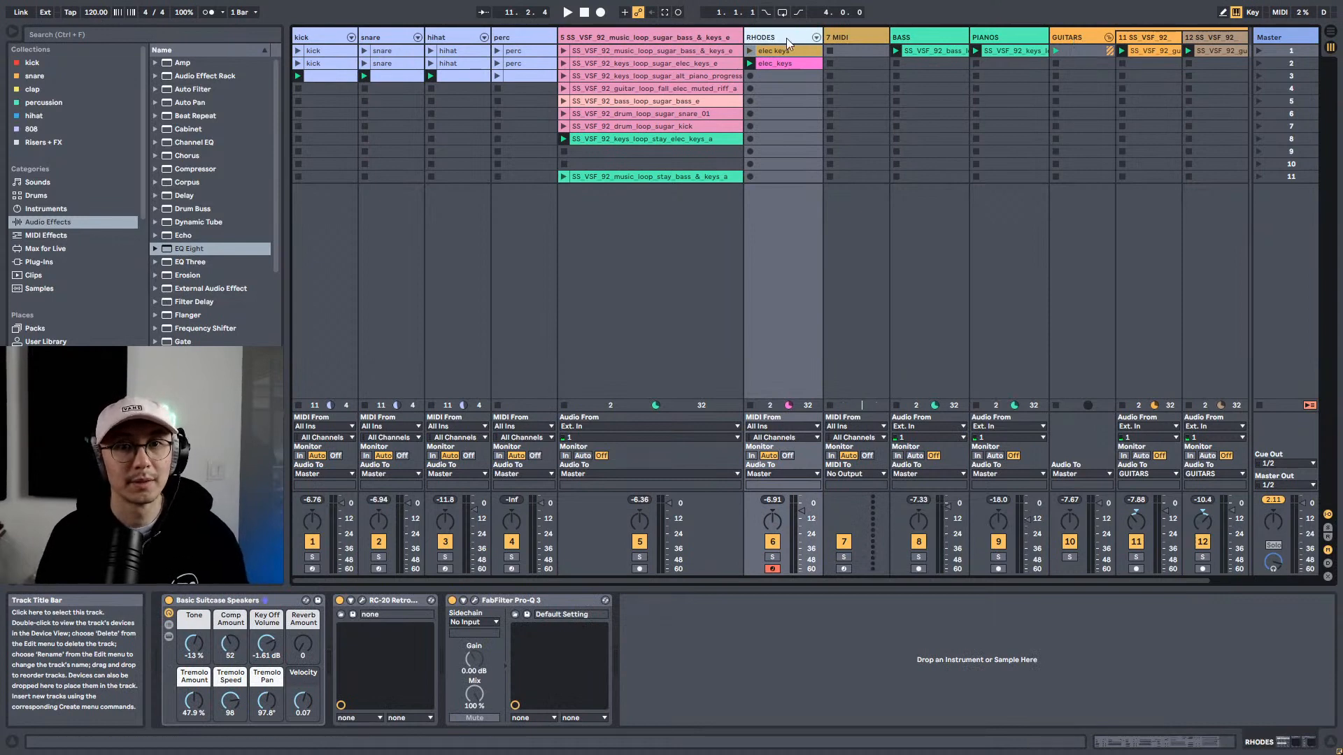
Step: Delete the empty MIDI track between RHODES and BASS
{"action": "left_click", "coordinate": [849, 37]}
{"action": "key", "text": "Delete"}
Step: Try to give the tracks from RHODES through GUITARS one shared colour
{"action": "left_click", "coordinate": [795, 34]}
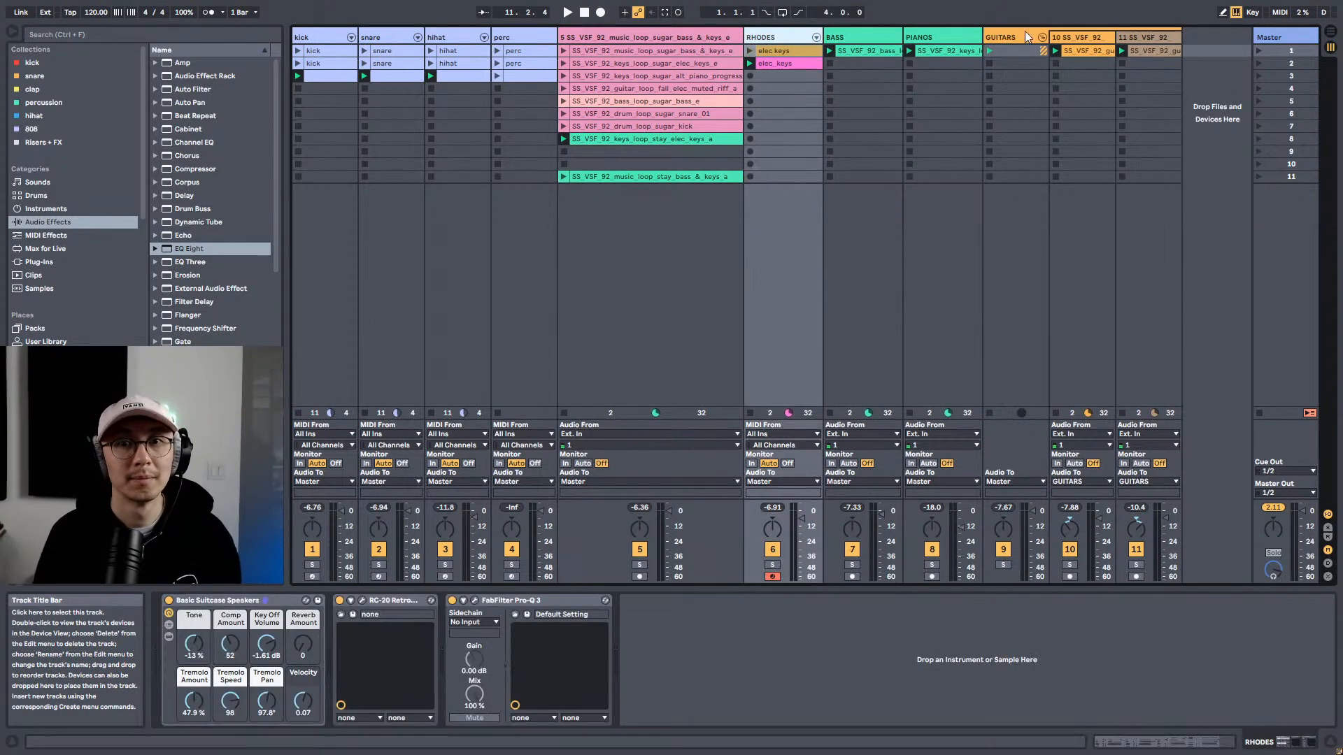
{"action": "left_click", "coordinate": [1009, 32], "text": "shift"}
{"action": "right_click", "coordinate": [1009, 32]}
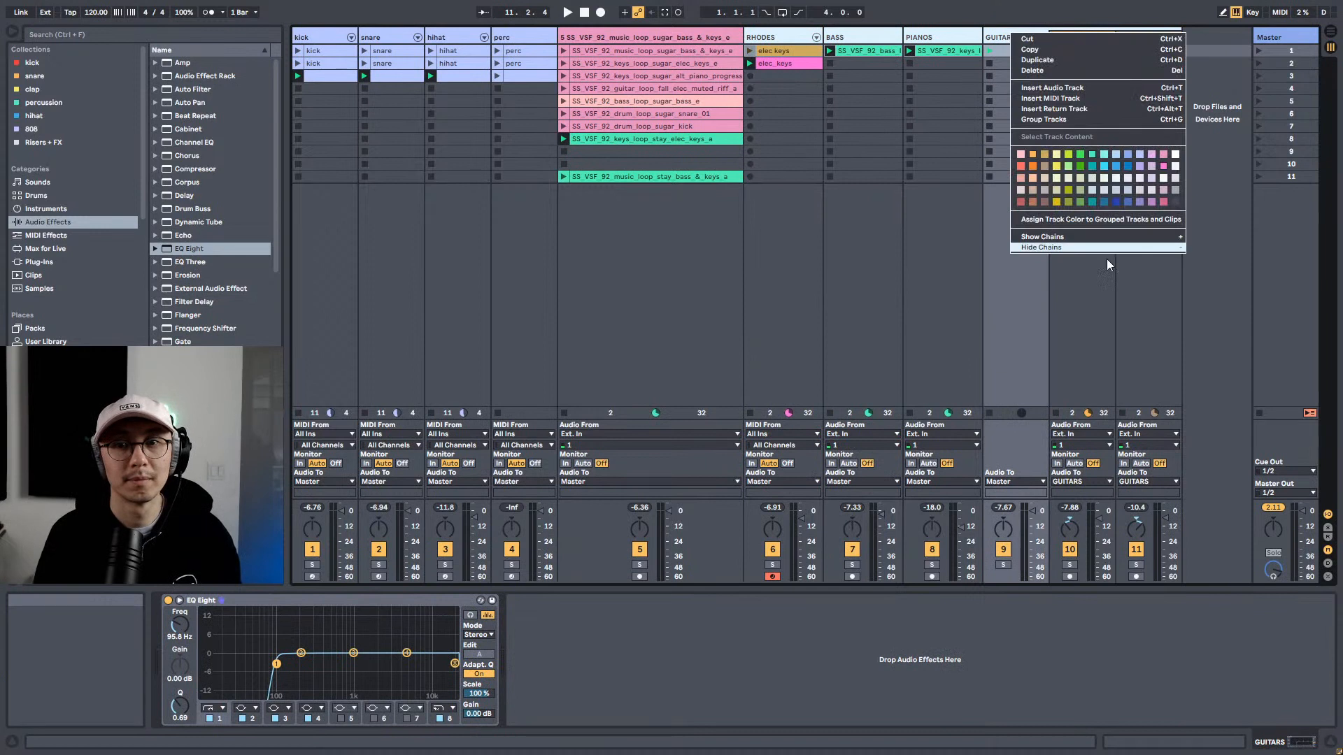
{"action": "left_click", "coordinate": [1083, 158]}
Step: Colour both guitar tracks inside the GUITARS group teal green to match BASS and PIANOS
{"action": "left_click", "coordinate": [1093, 50]}
{"action": "left_click", "coordinate": [1142, 37], "text": "shift"}
{"action": "right_click", "coordinate": [1141, 37]}
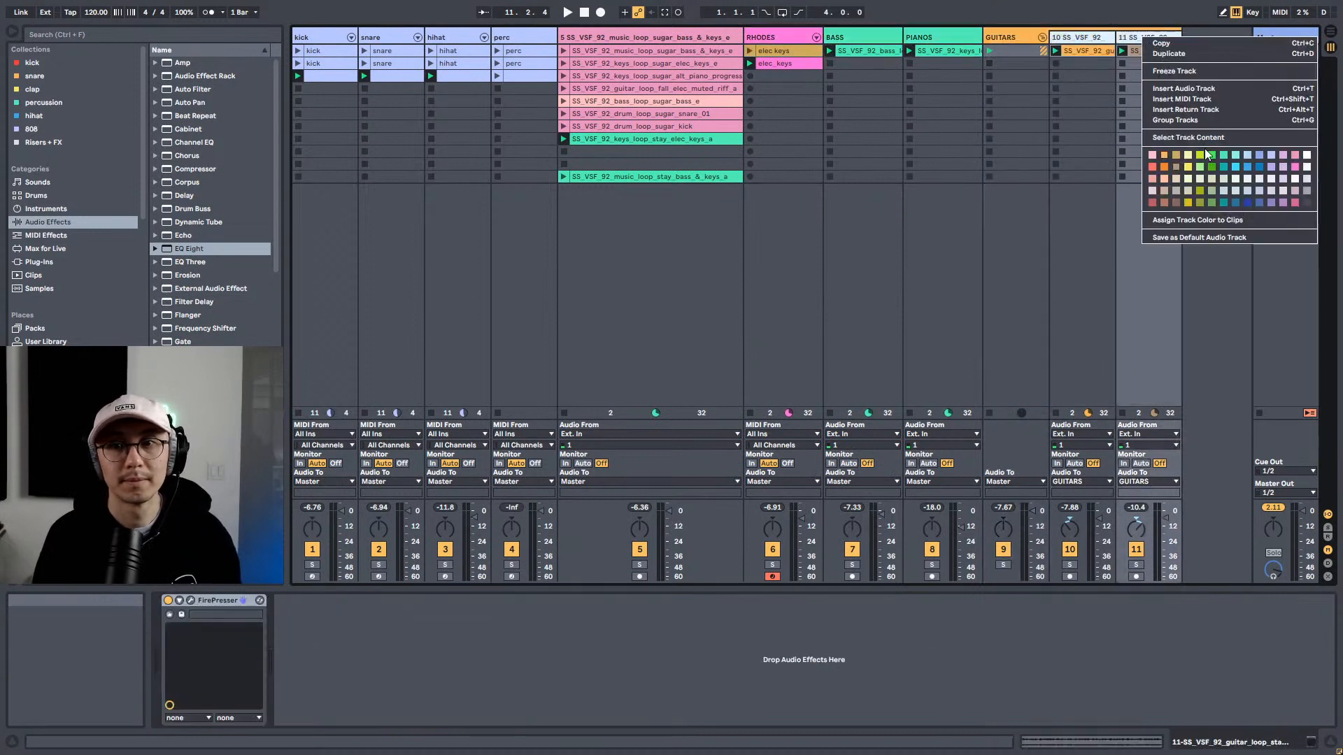
{"action": "left_click", "coordinate": [1222, 157]}
Step: Rename the two tracks inside the GUITARS group HIGH and LOW
{"action": "left_click", "coordinate": [1096, 41]}
{"action": "type", "text": "HIGH"}
{"action": "key", "text": "Tab"}
{"action": "type", "text": "LOW"}
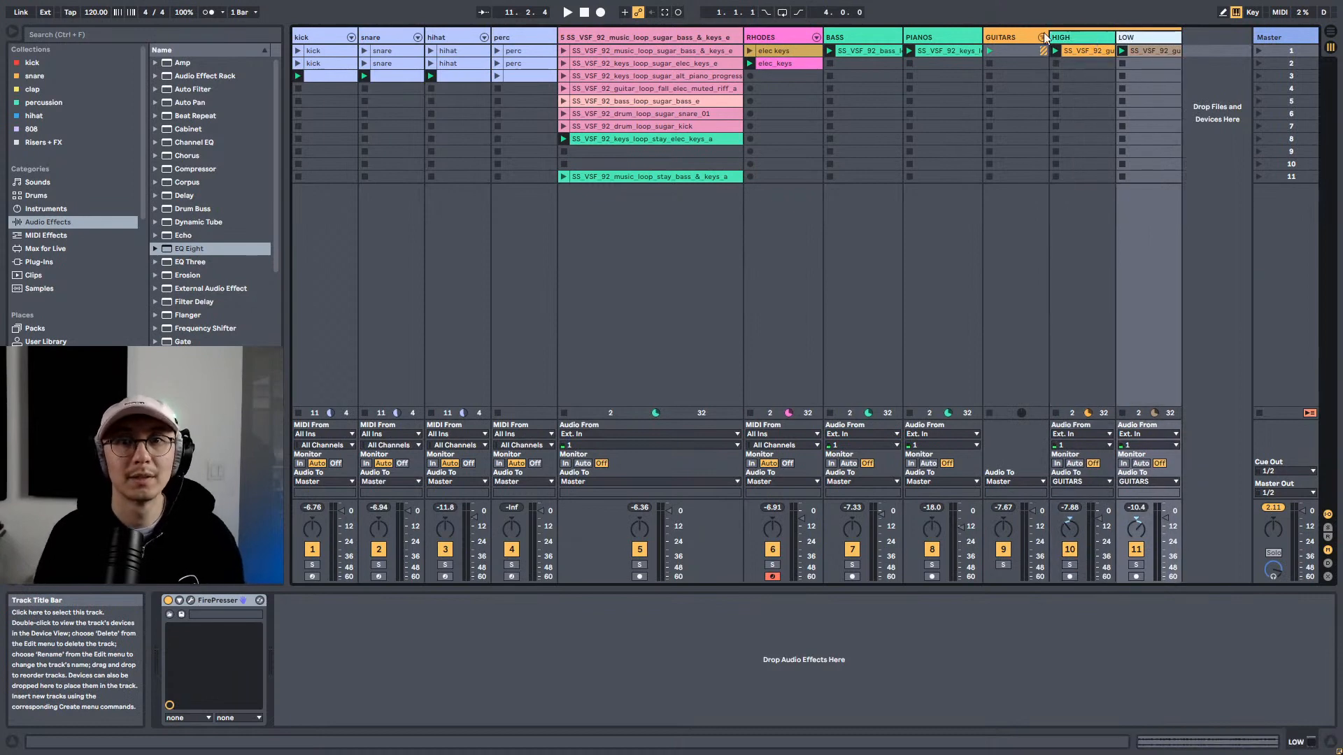
Step: Colour the GUITARS group teal green and assign its colour to the grouped tracks and clips
{"action": "right_click", "coordinate": [1022, 37]}
{"action": "left_click", "coordinate": [1104, 198]}
{"action": "right_click", "coordinate": [1017, 34]}
{"action": "left_click", "coordinate": [1117, 259]}
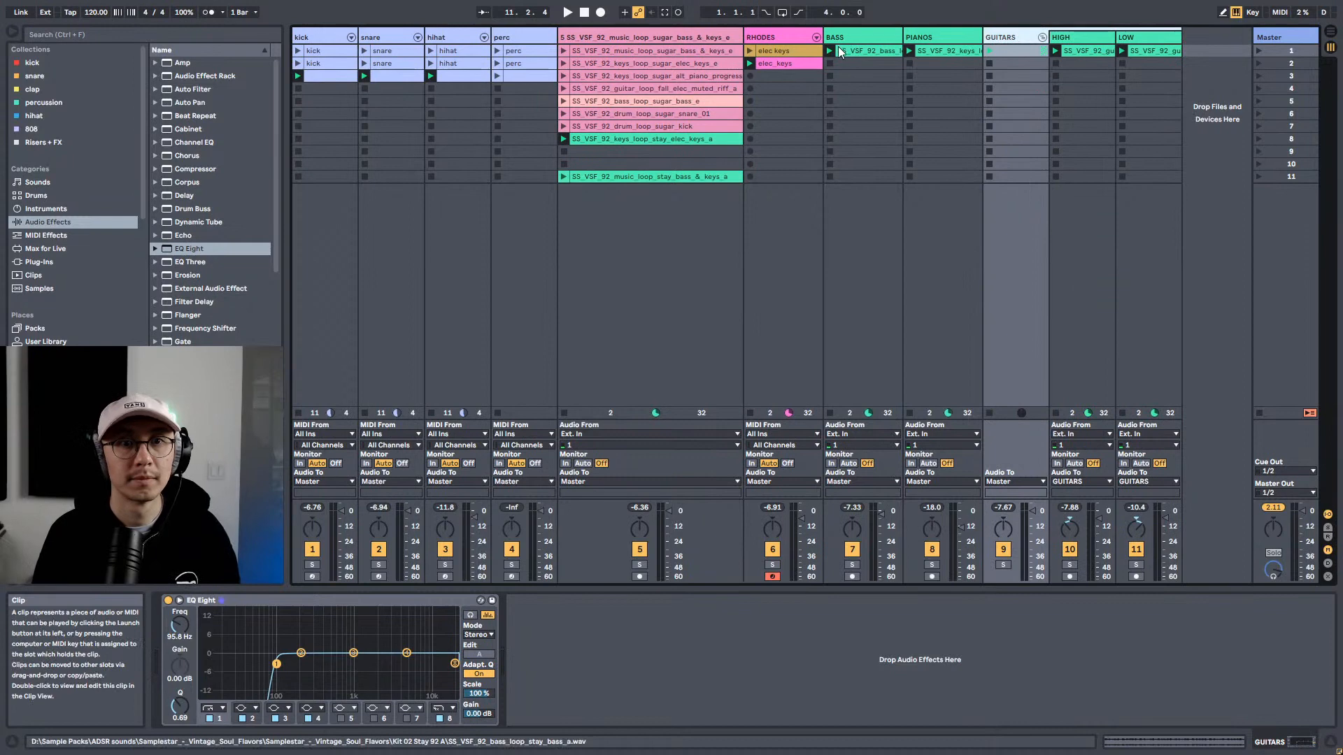
Step: Colour the RHODES track teal green and assign the track colour to its clips
{"action": "right_click", "coordinate": [792, 37]}
{"action": "left_click", "coordinate": [880, 206]}
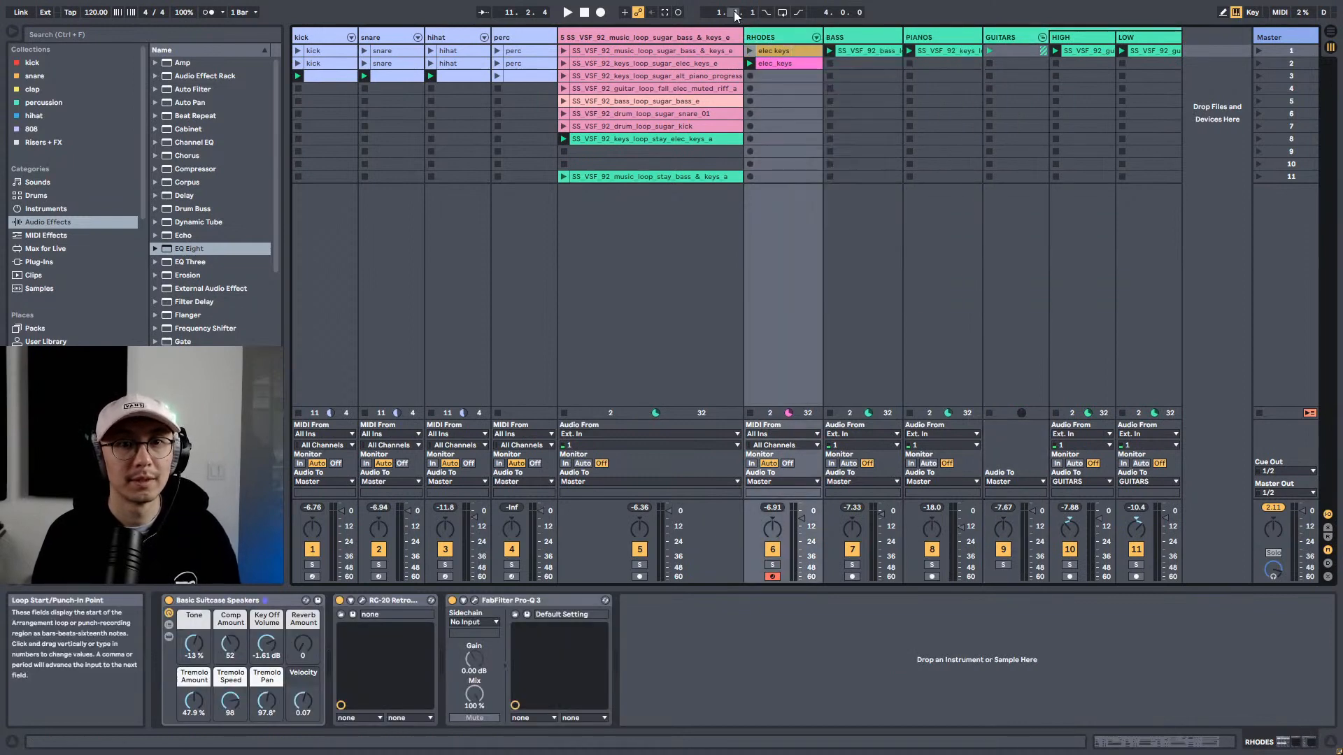
{"action": "right_click", "coordinate": [766, 36]}
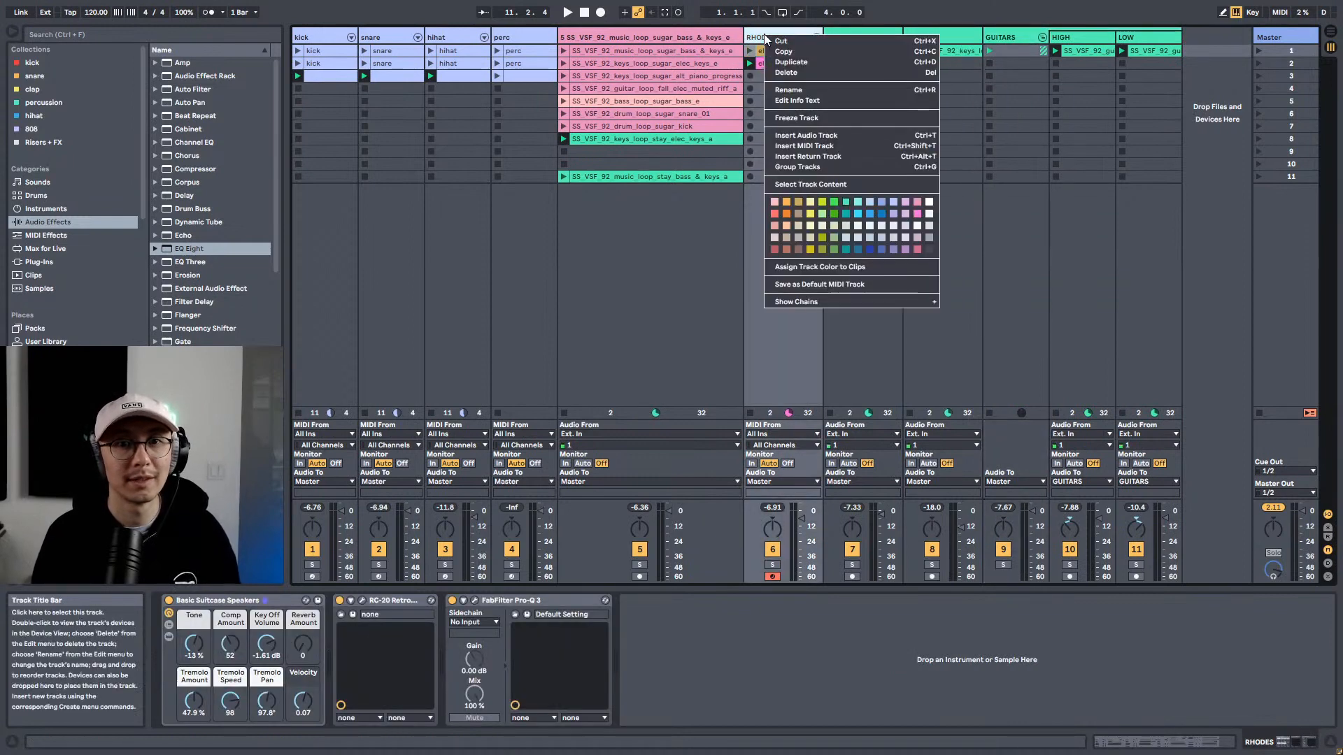
{"action": "left_click", "coordinate": [835, 268]}
Step: Play back the set briefly and save the project
{"action": "key", "text": "space"}
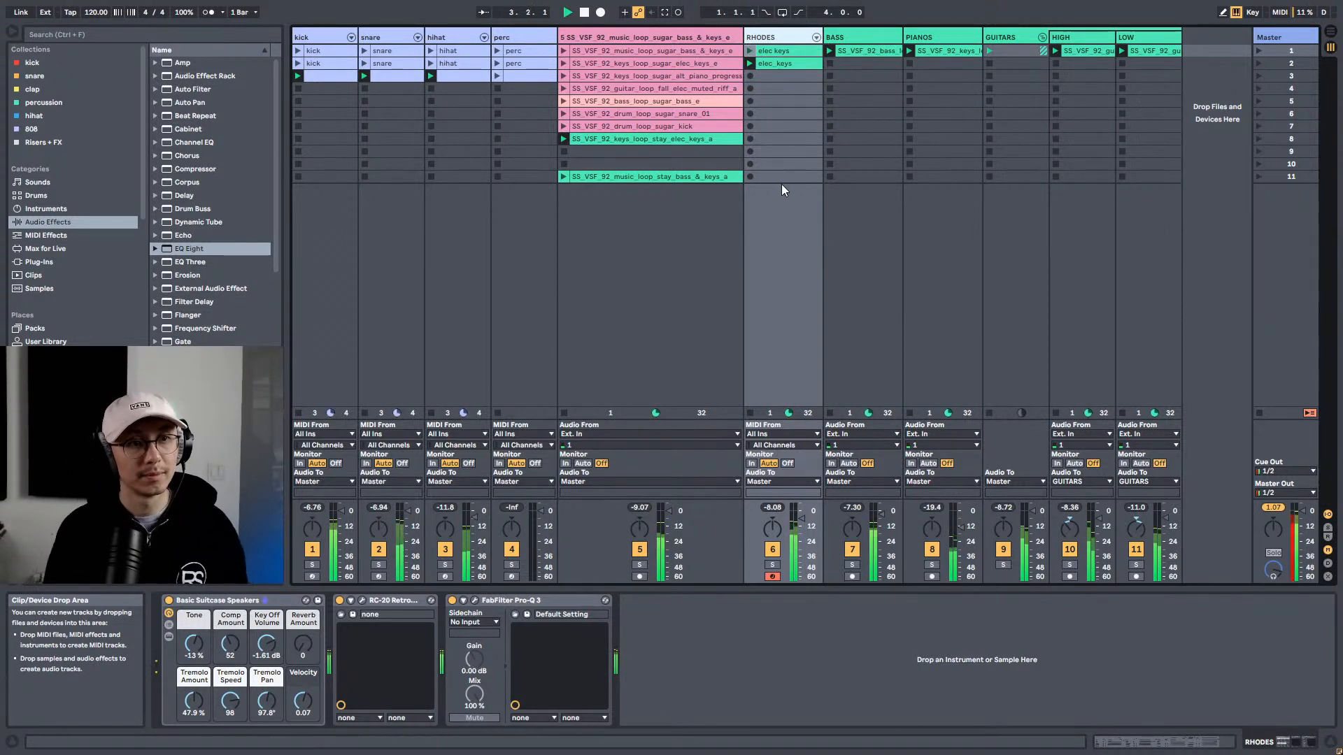
{"action": "key", "text": "space"}
{"action": "key", "text": "ctrl+s"}
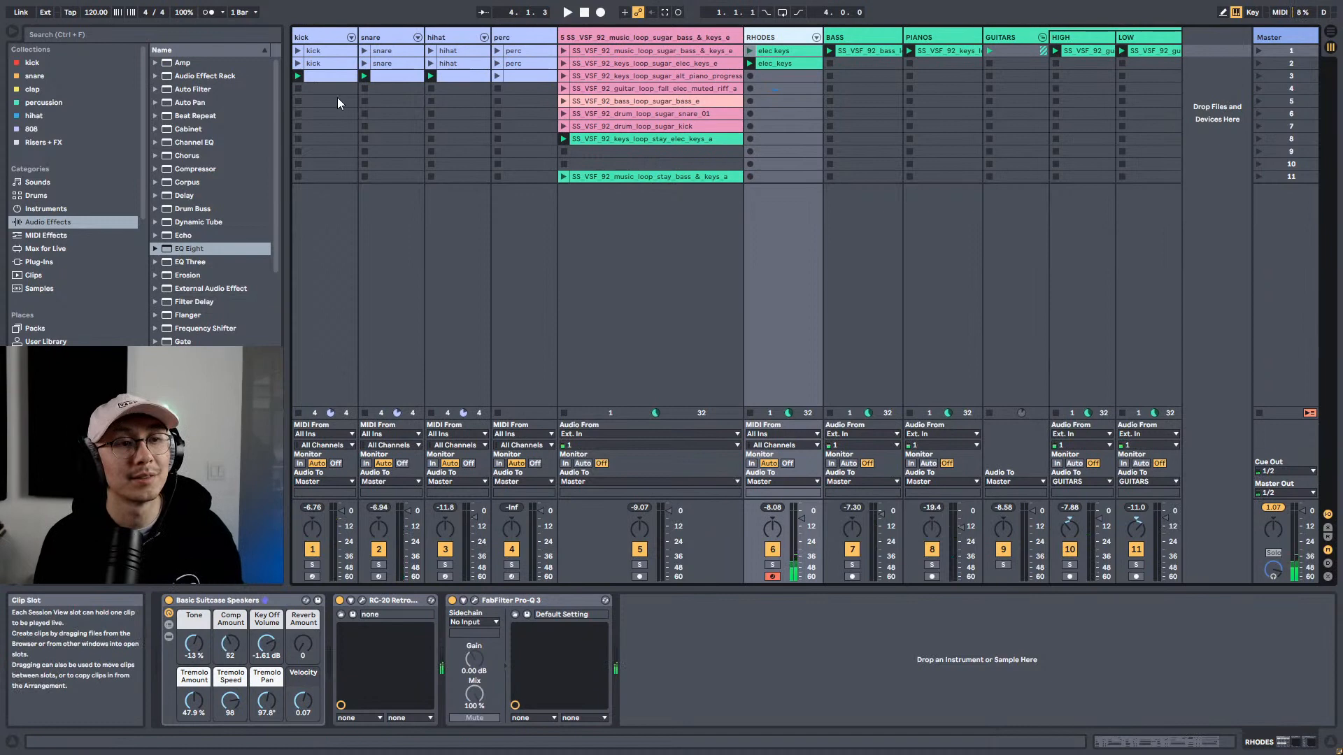
Step: Create and launch a kick clip in the fourth slot, with WNR_RAW_KICK_06 notes at 1, 1.2.4 and 1.3.3
{"action": "double_click", "coordinate": [331, 87]}
{"action": "left_click", "coordinate": [302, 89]}
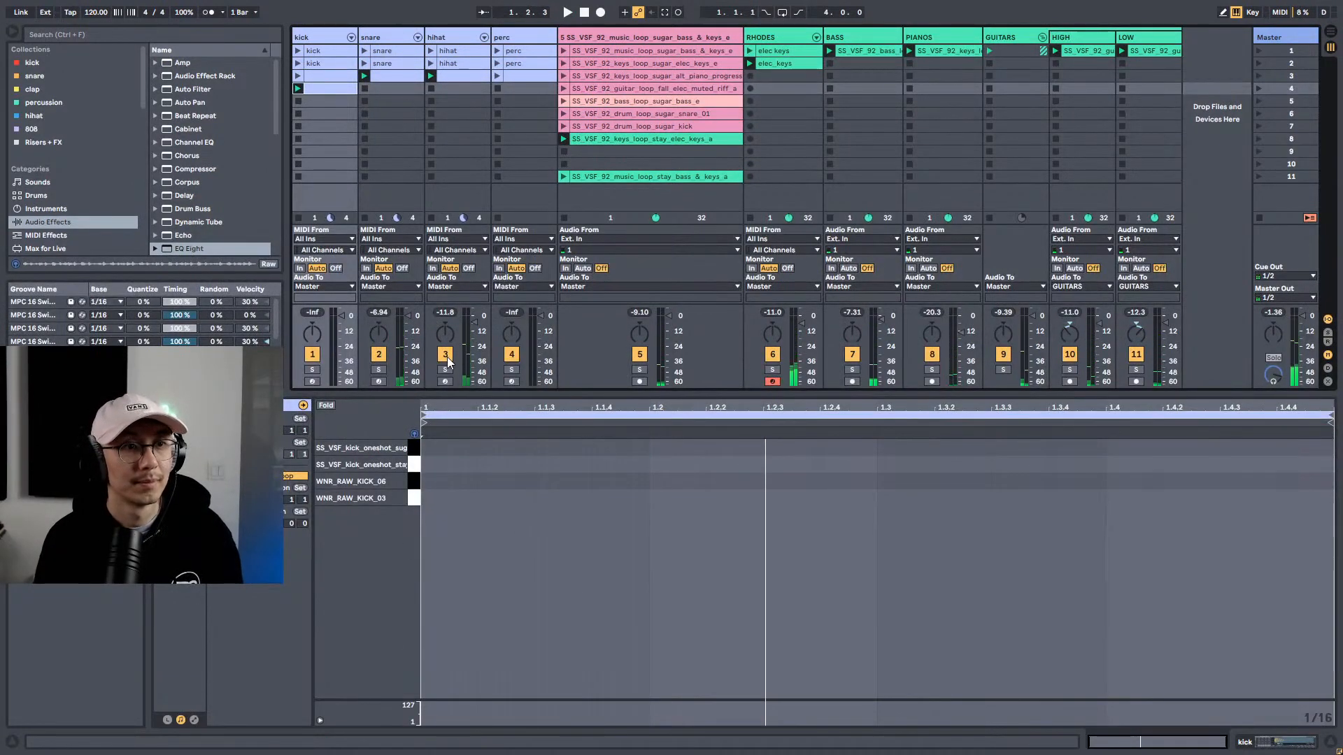
{"action": "double_click", "coordinate": [438, 499]}
{"action": "left_click_drag", "start_coordinate": [438, 500], "coordinate": [988, 491]}
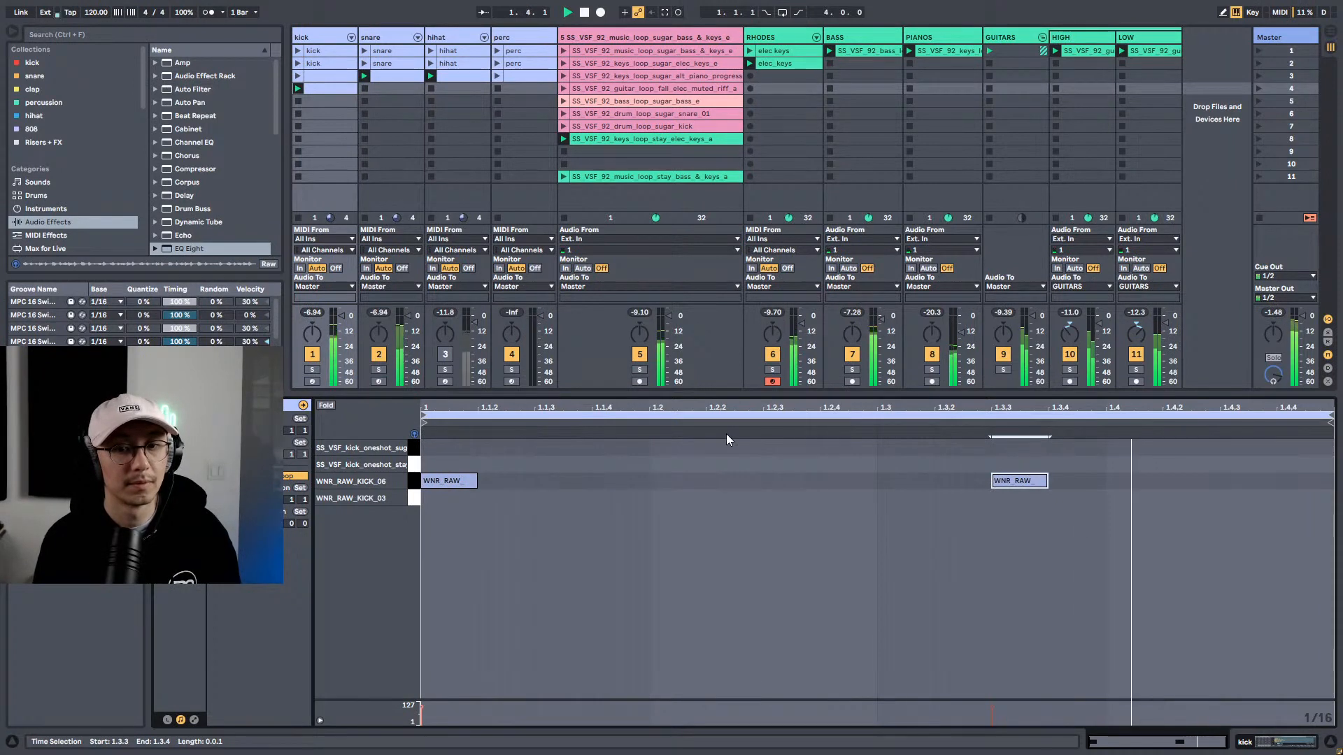
{"action": "double_click", "coordinate": [852, 484]}
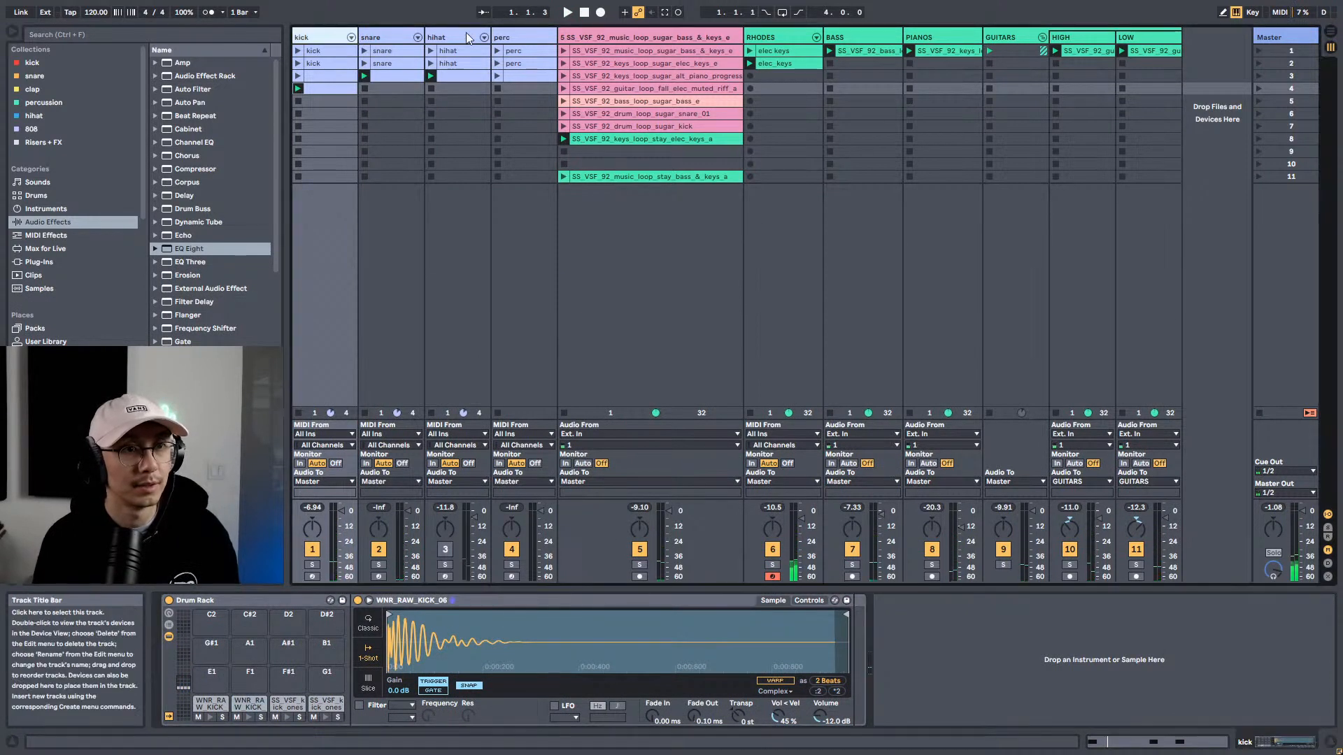
Step: Group the kick, snare, hihat and perc tracks and name the group DRUMS
{"action": "left_click", "coordinate": [526, 36]}
{"action": "left_click", "coordinate": [336, 37], "text": "shift"}
{"action": "key", "text": "ctrl+g"}
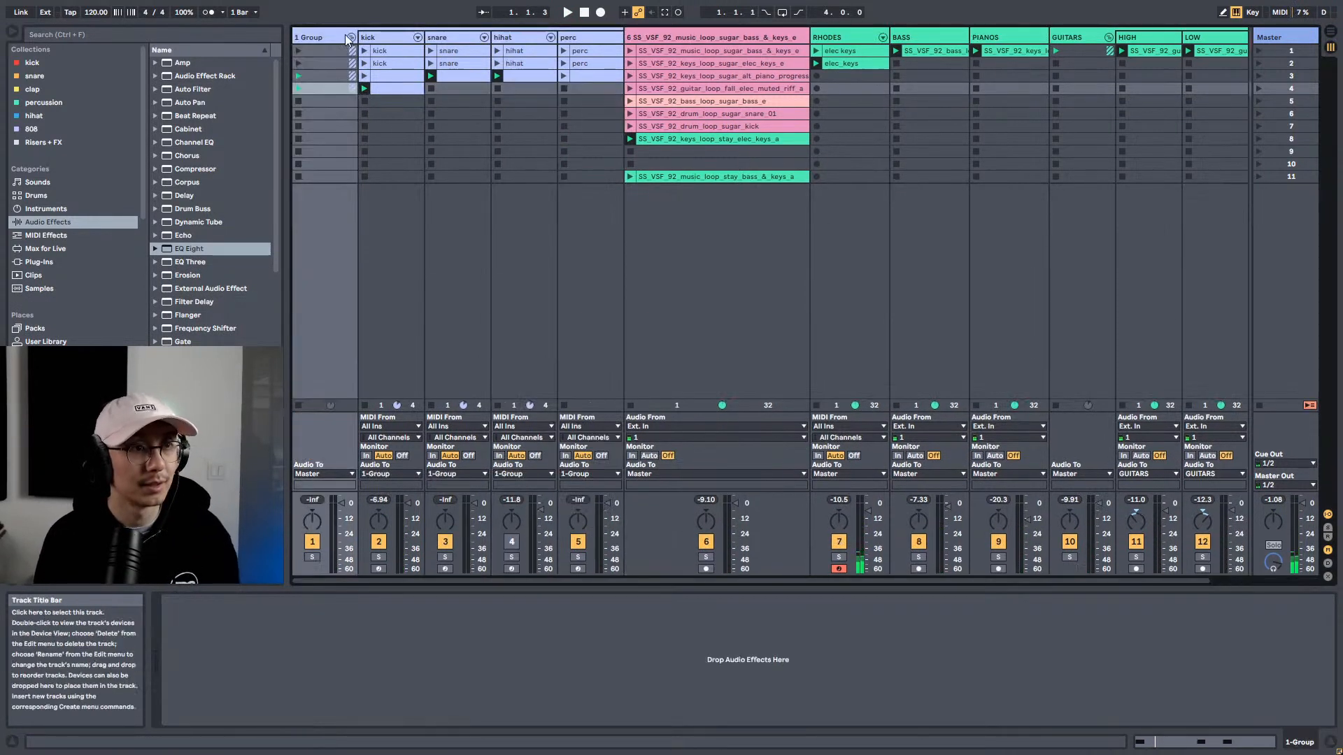
{"action": "key", "text": "ctrl+r"}
{"action": "type", "text": "dr"}
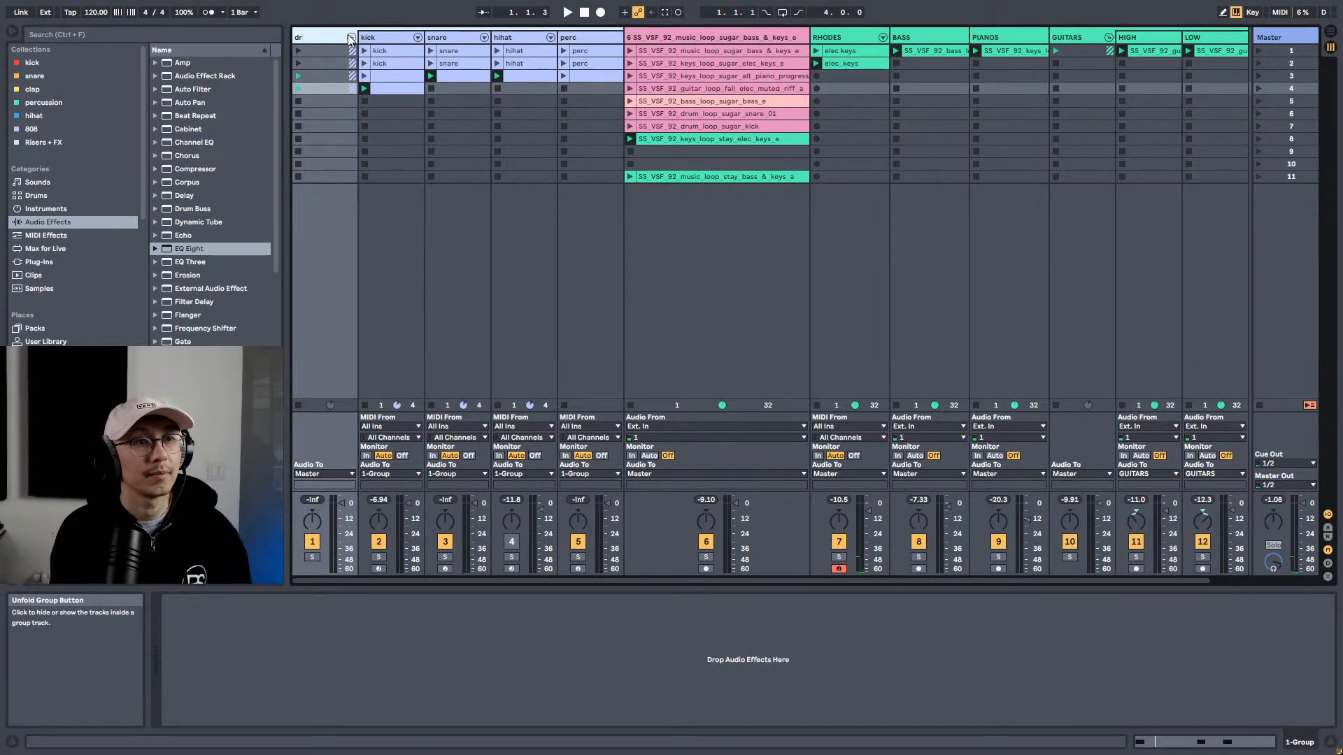
{"action": "type", "text": "UMS"}
{"action": "key", "text": "Return"}
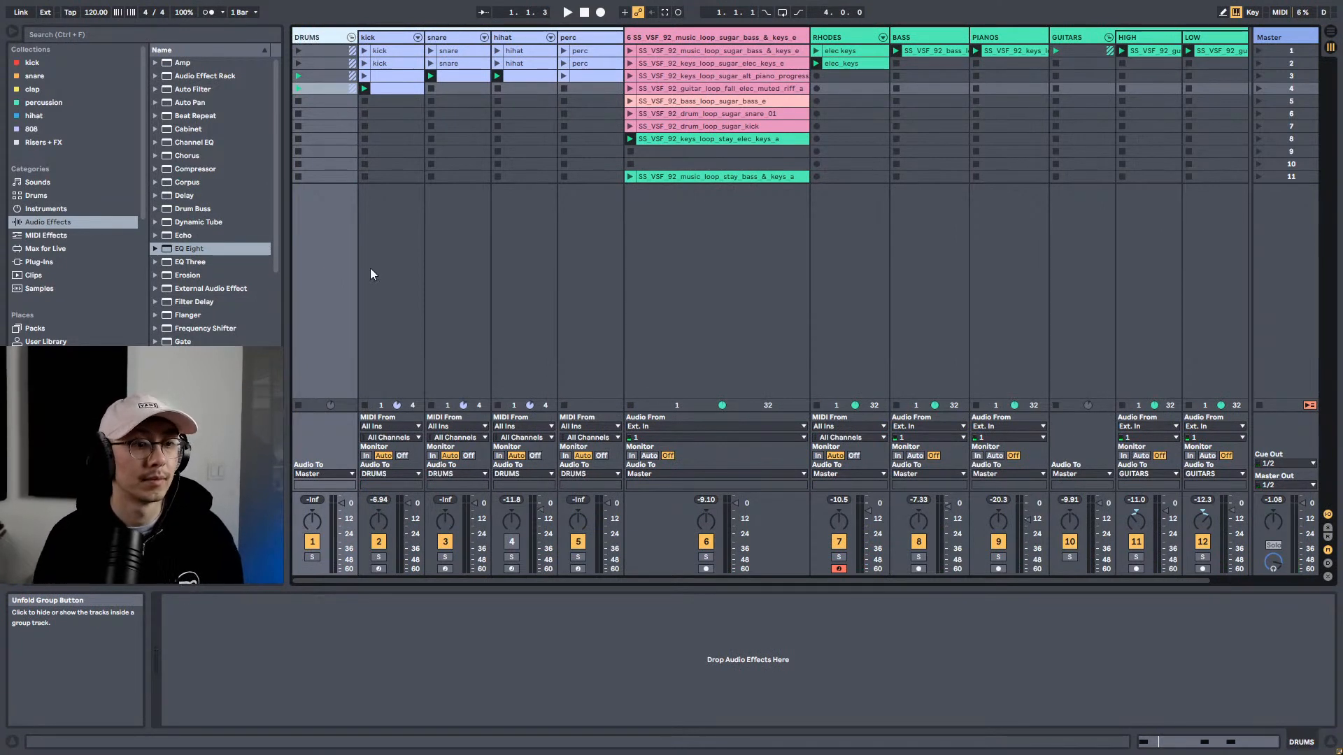
Step: Solo the DRUMS group and set the tempo to 131 BPM during playback
{"action": "left_click", "coordinate": [313, 557]}
{"action": "key", "text": "space"}
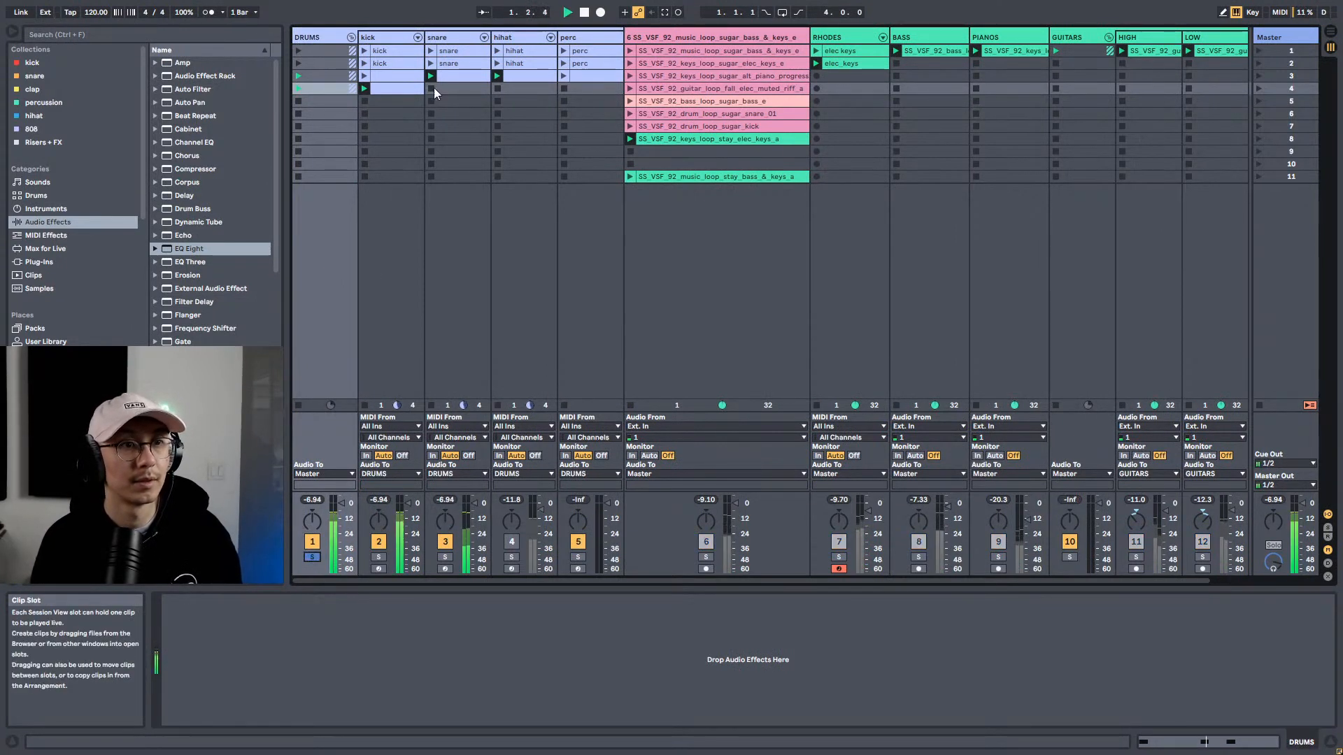
{"action": "left_click_drag", "start_coordinate": [96, 12], "coordinate": [96, 0]}
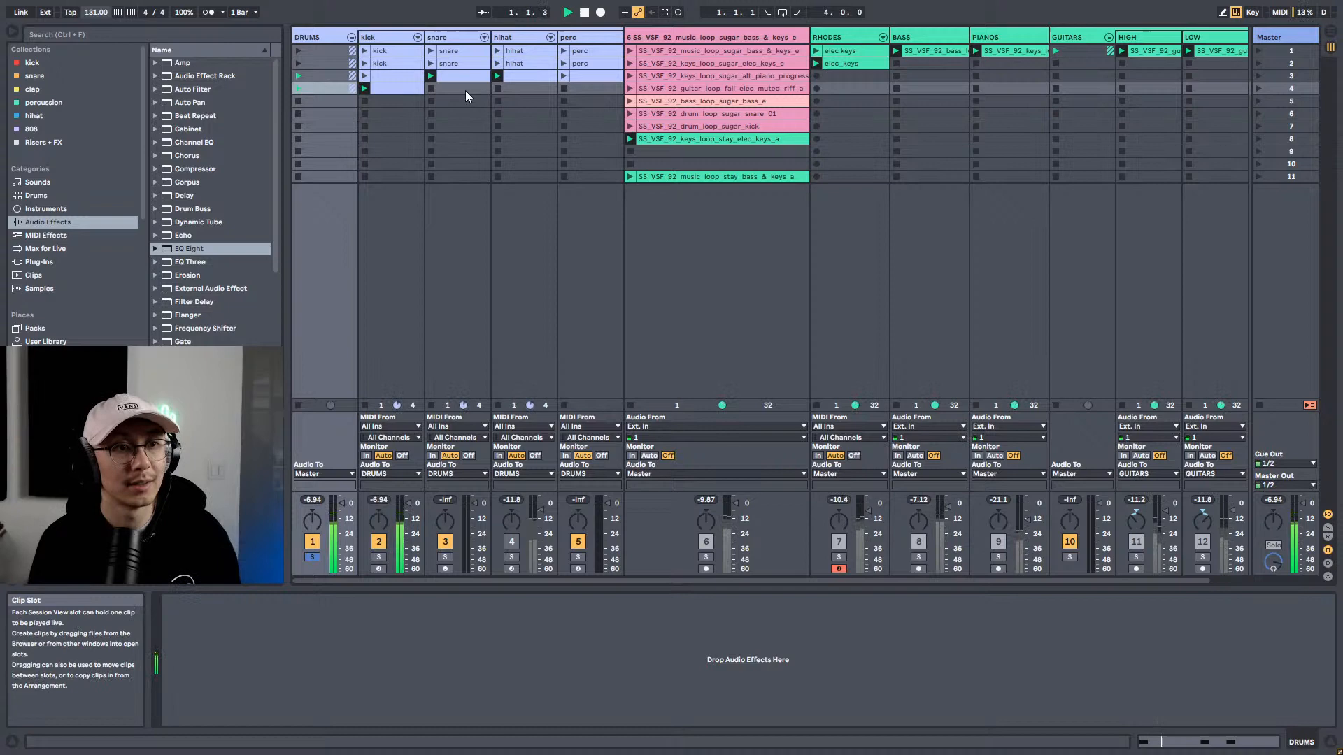
Step: Move both notes of the third snare clip to WNR_RAW_SNARE_07 and check the sound in playback
{"action": "double_click", "coordinate": [459, 80]}
{"action": "left_click_drag", "start_coordinate": [594, 587], "coordinate": [1227, 633]}
{"action": "key", "text": "Up"}
{"action": "key", "text": "Up"}
{"action": "key", "text": "Up"}
{"action": "key", "text": "Down"}
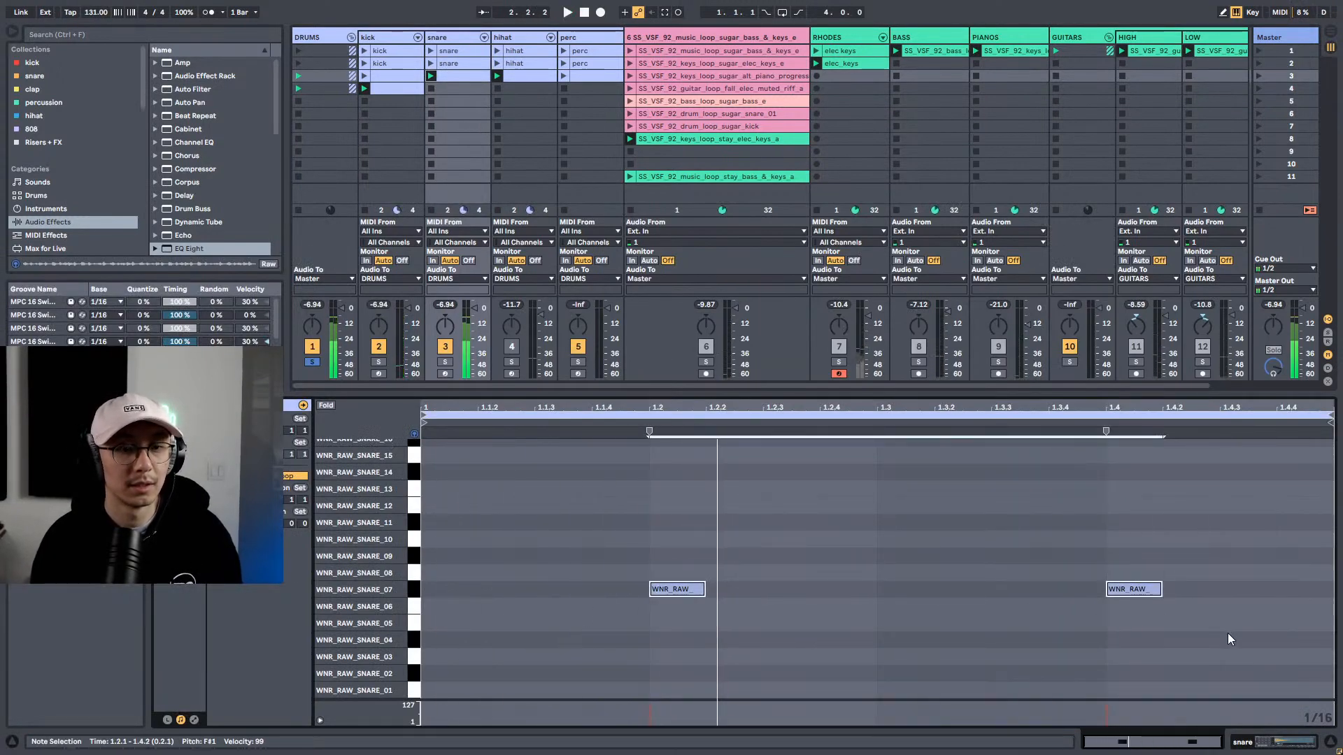
{"action": "key", "text": "space"}
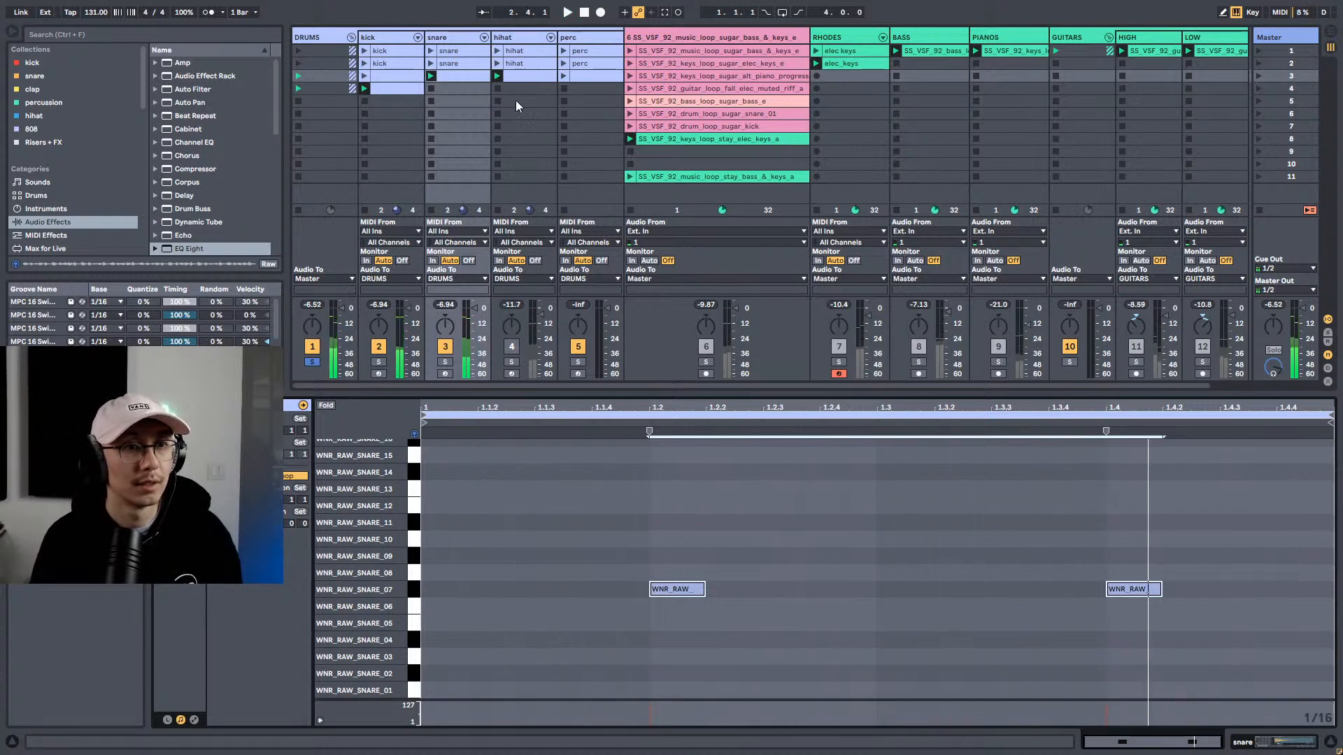
Step: Reactivate the hihat track and check the two WNR_RAW_HH_10 notes in its third clip
{"action": "left_click", "coordinate": [512, 346]}
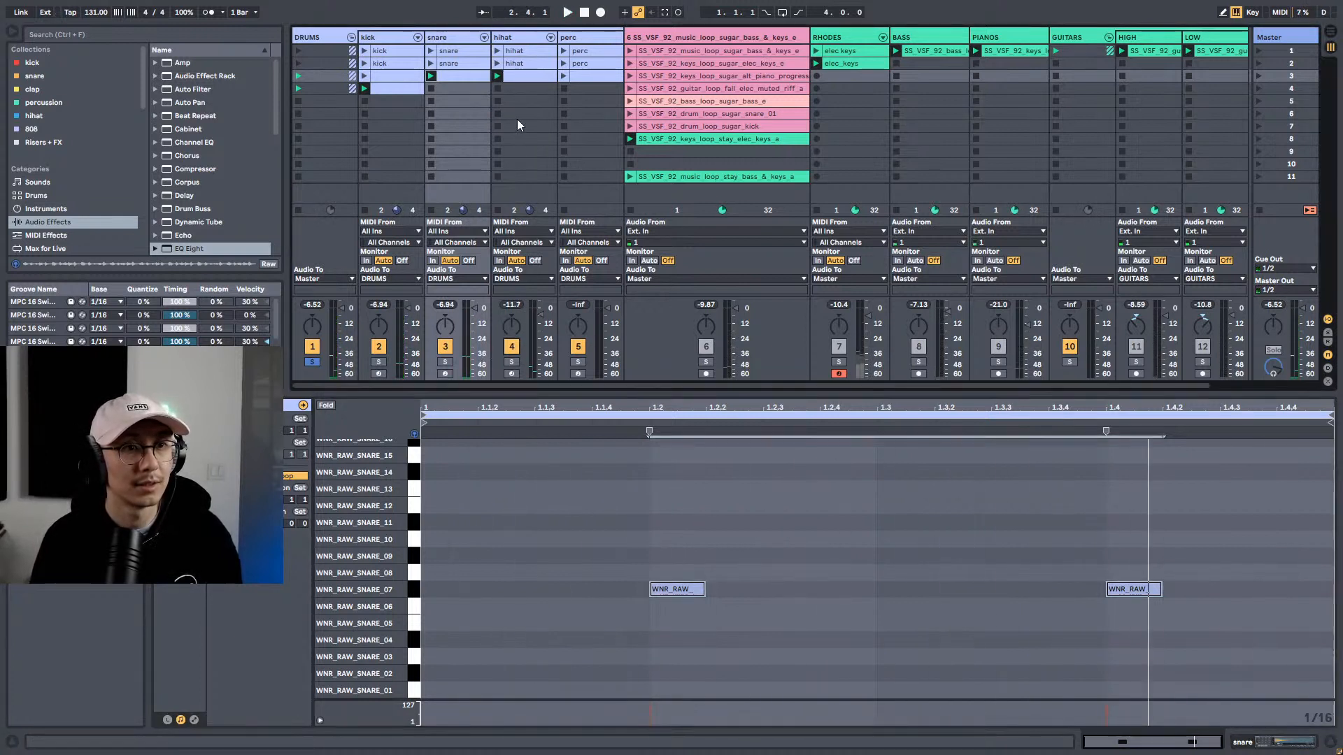
{"action": "left_click", "coordinate": [522, 78]}
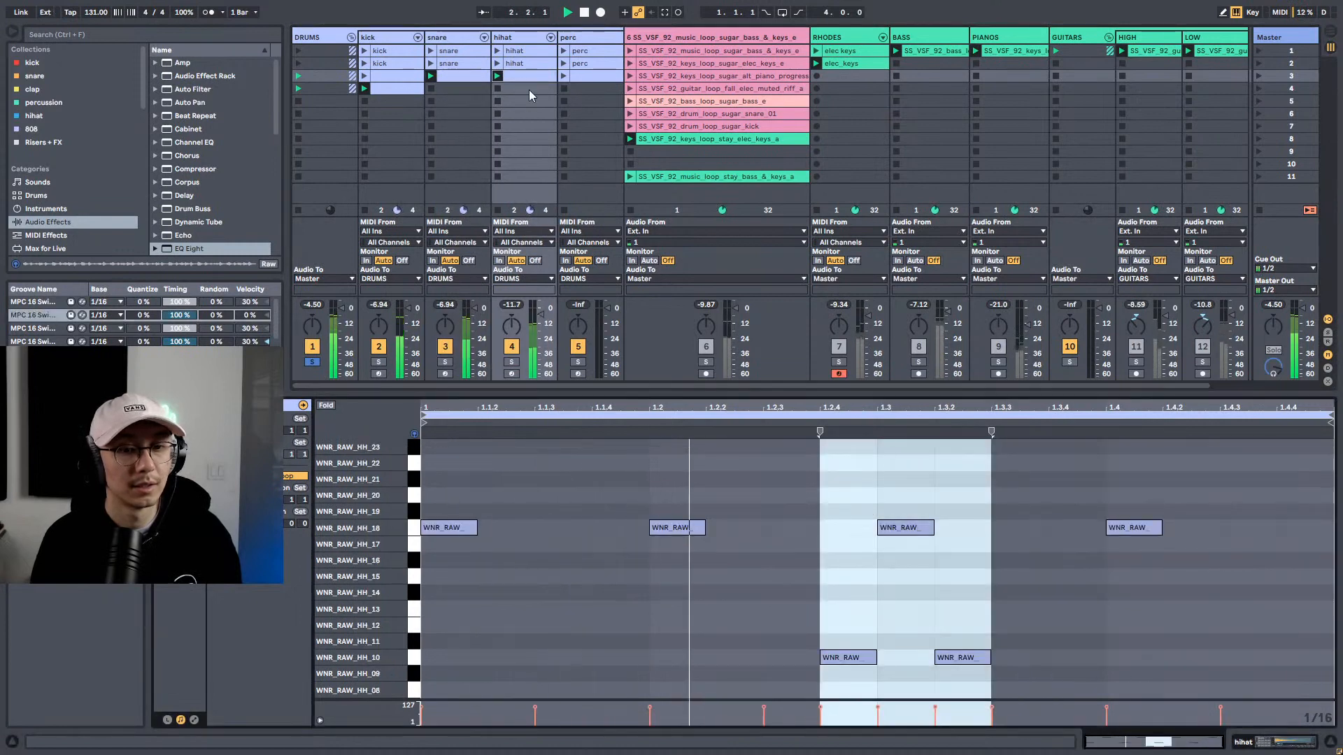
{"action": "left_click", "coordinate": [843, 662]}
{"action": "left_click", "coordinate": [954, 663]}
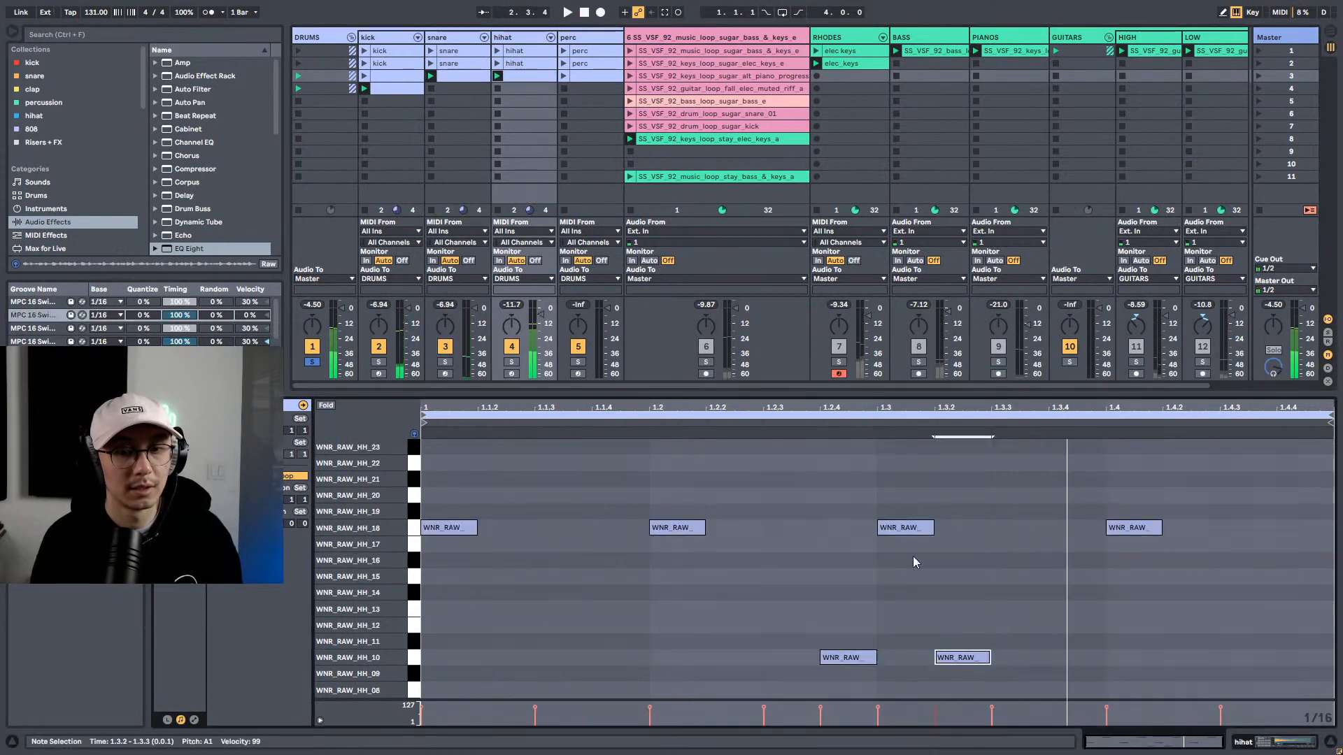
Step: Examine which hi-hat samples the first and second hihat clips use
{"action": "key", "text": "shift+Tab"}
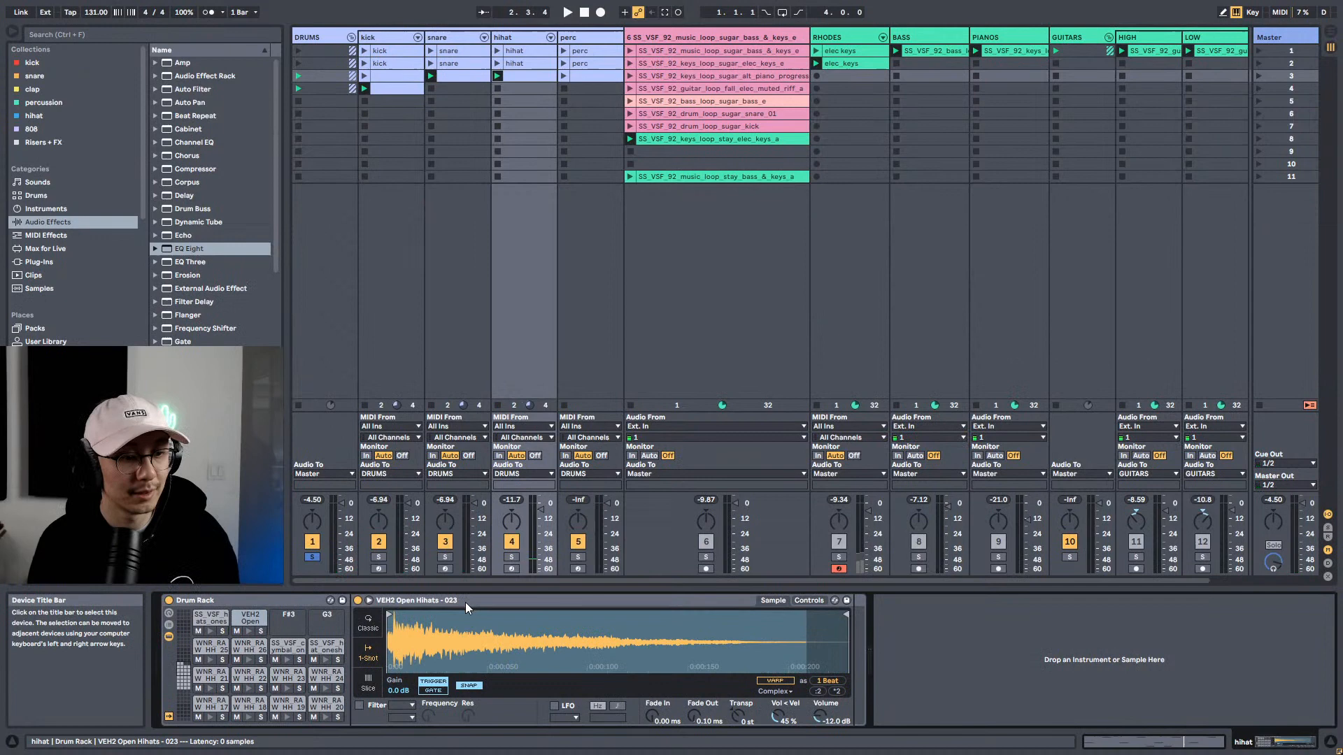
{"action": "double_click", "coordinate": [511, 50]}
{"action": "scroll", "coordinate": [775, 549], "scroll_direction": "down", "scroll_amount": 4}
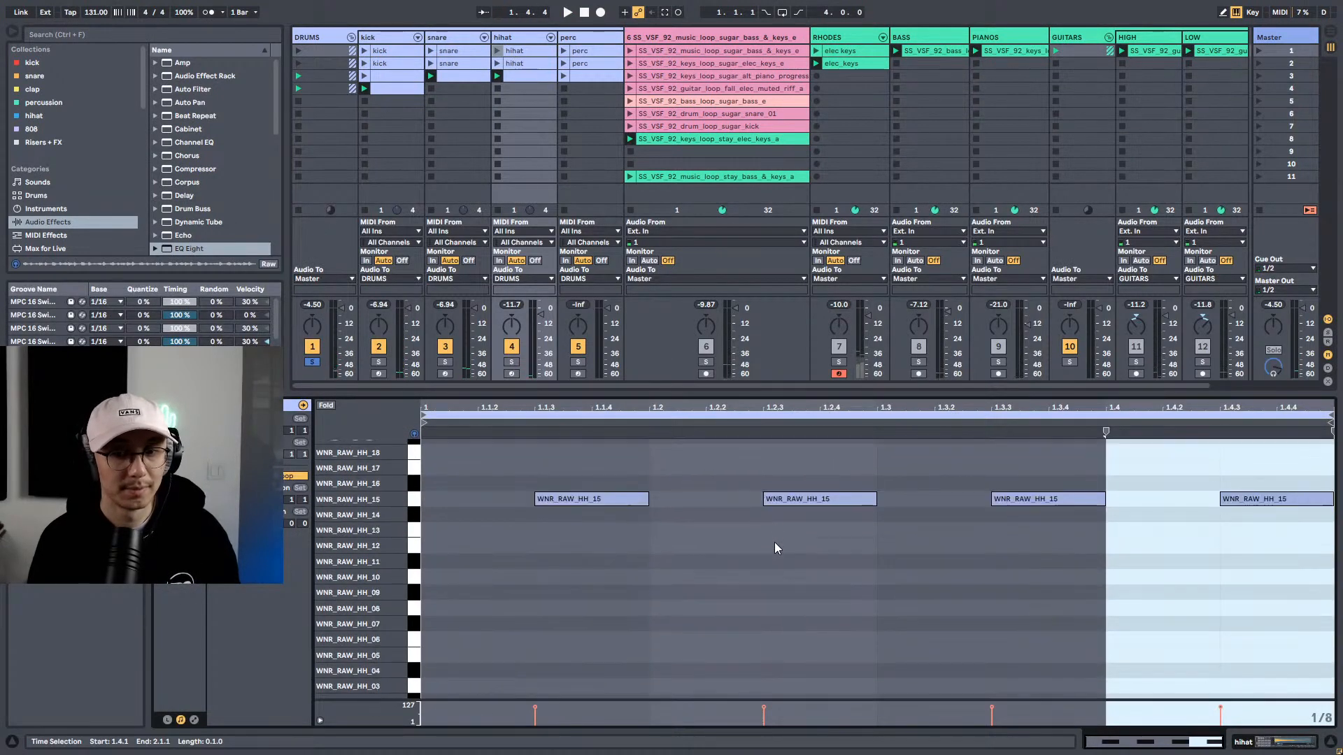
{"action": "left_click", "coordinate": [528, 64]}
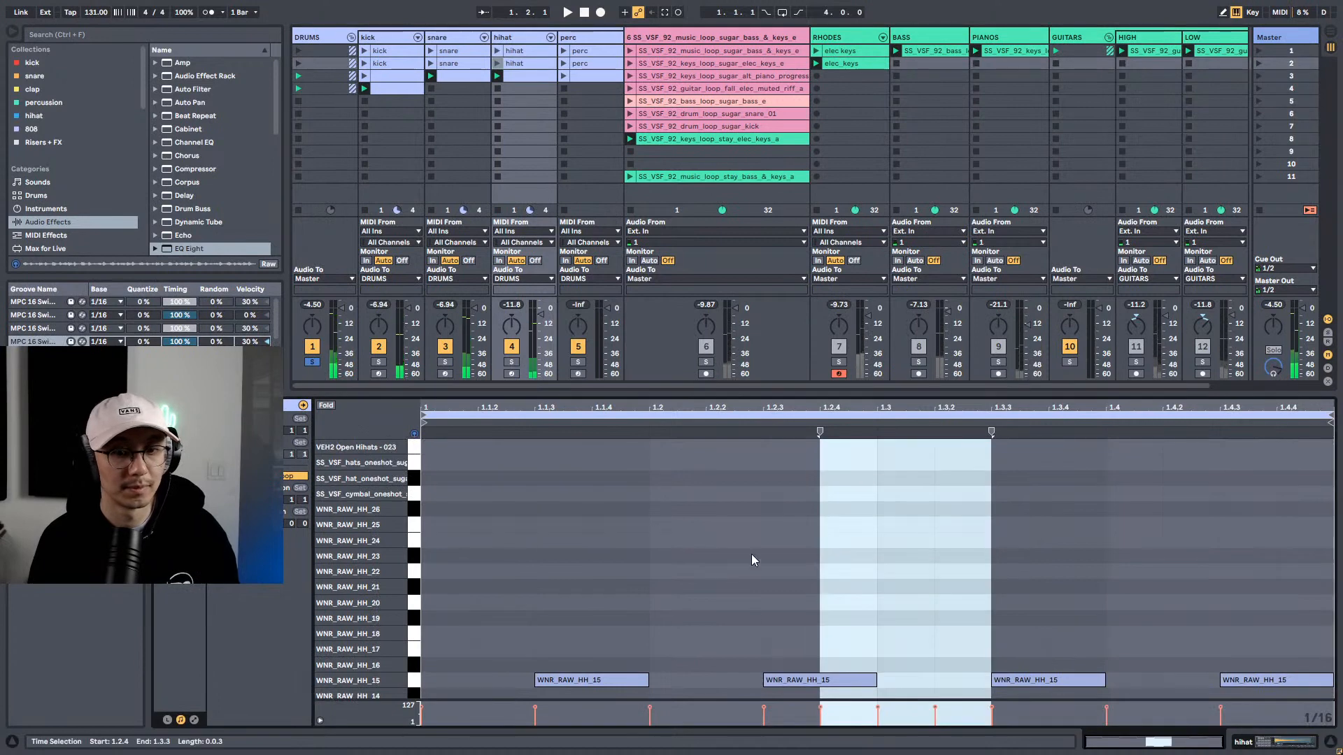
{"action": "scroll", "coordinate": [754, 579], "scroll_direction": "down", "scroll_amount": 4}
{"action": "scroll", "coordinate": [754, 578], "scroll_direction": "down", "scroll_amount": 1}
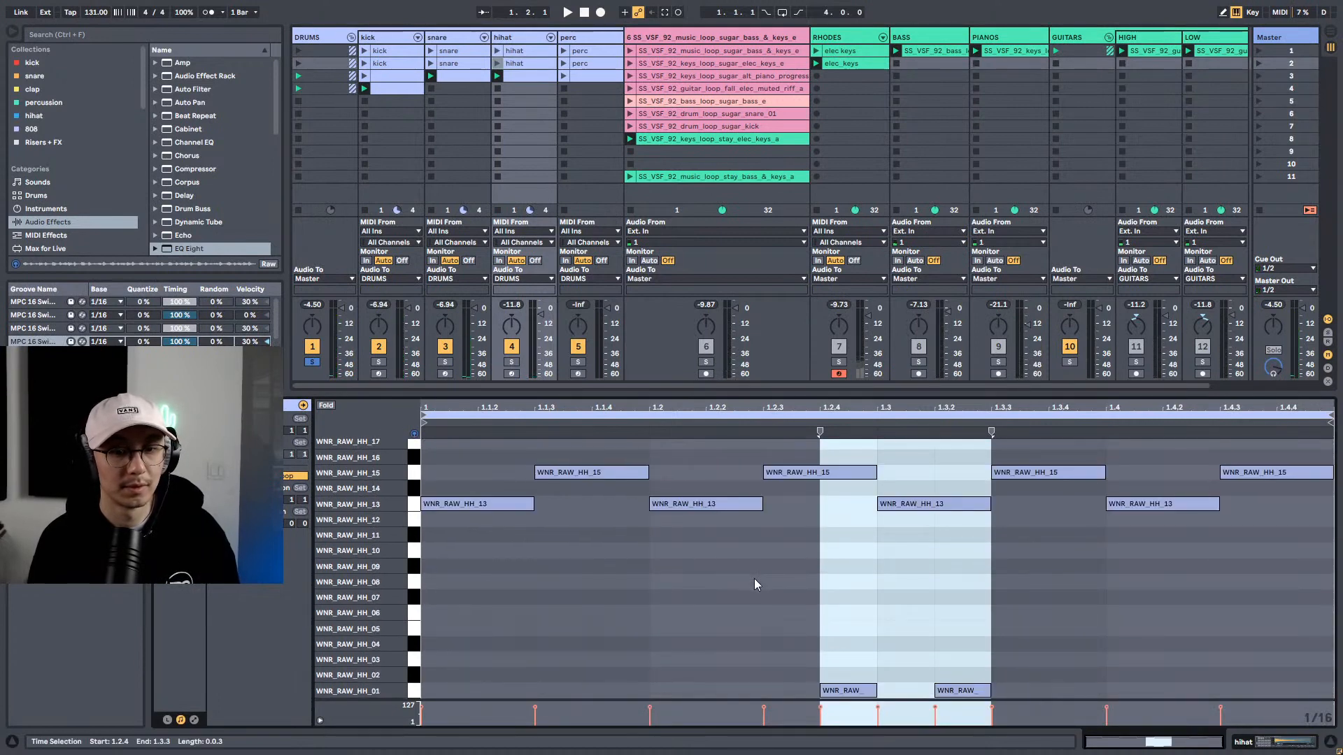
{"action": "left_click", "coordinate": [601, 119]}
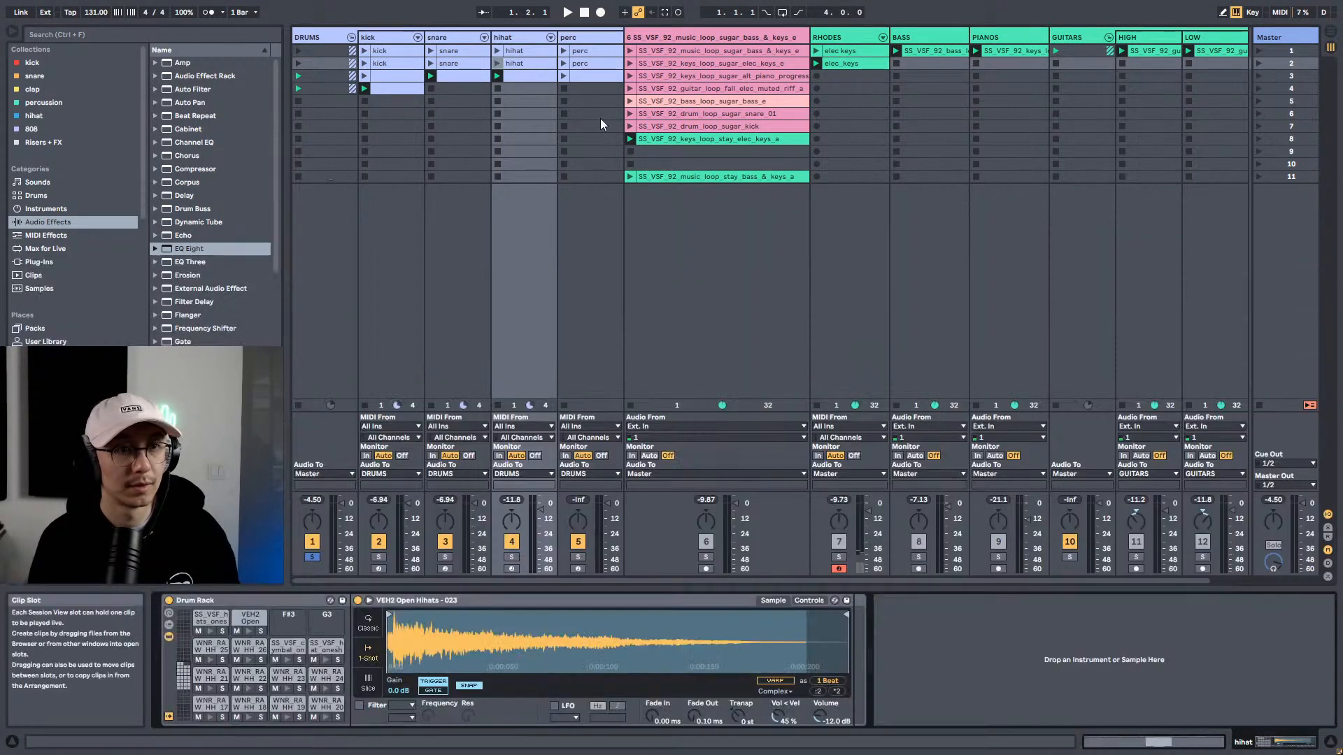
Step: Move the two WNR_RAW_HH_10 notes of the third hihat clip to WNR_RAW_HH_01 and play the result
{"action": "left_click", "coordinate": [520, 74]}
{"action": "left_click_drag", "start_coordinate": [798, 502], "coordinate": [1084, 607]}
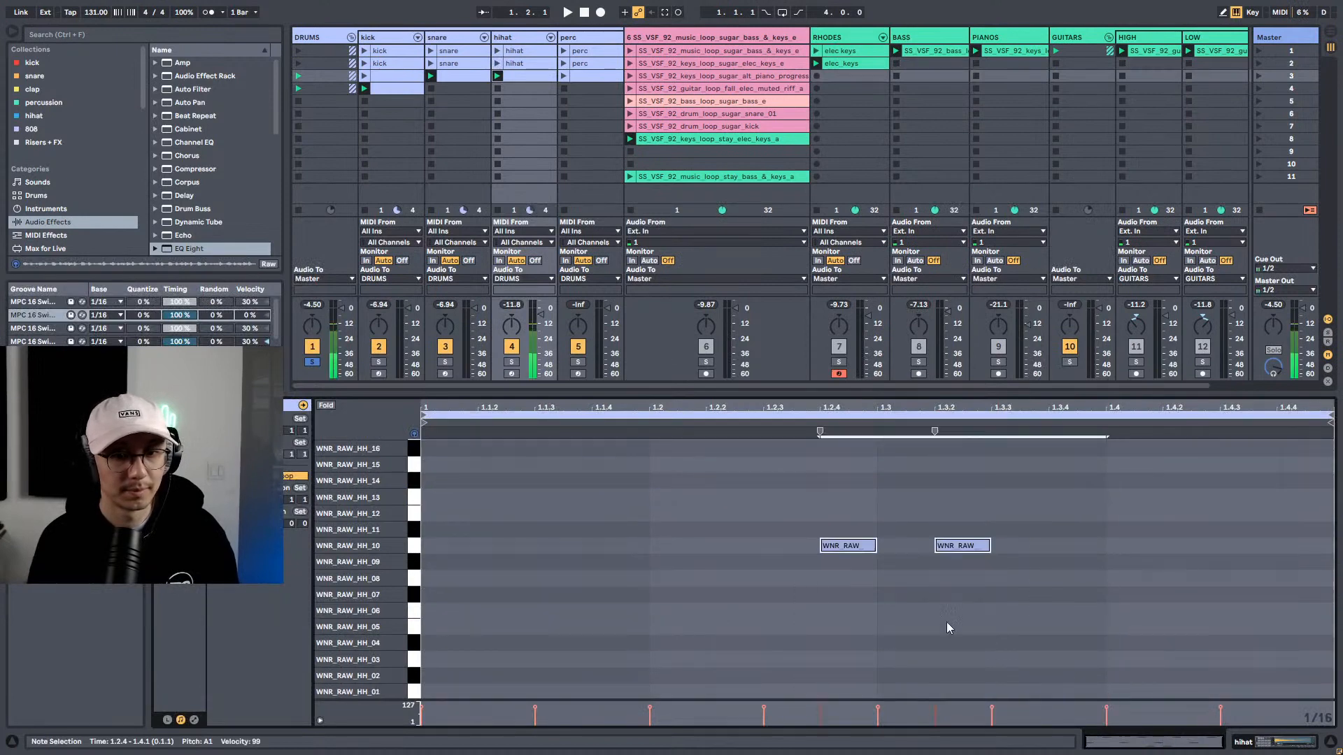
{"action": "key", "text": "shift+Down"}
{"action": "key", "text": "Up"}
{"action": "key", "text": "Down"}
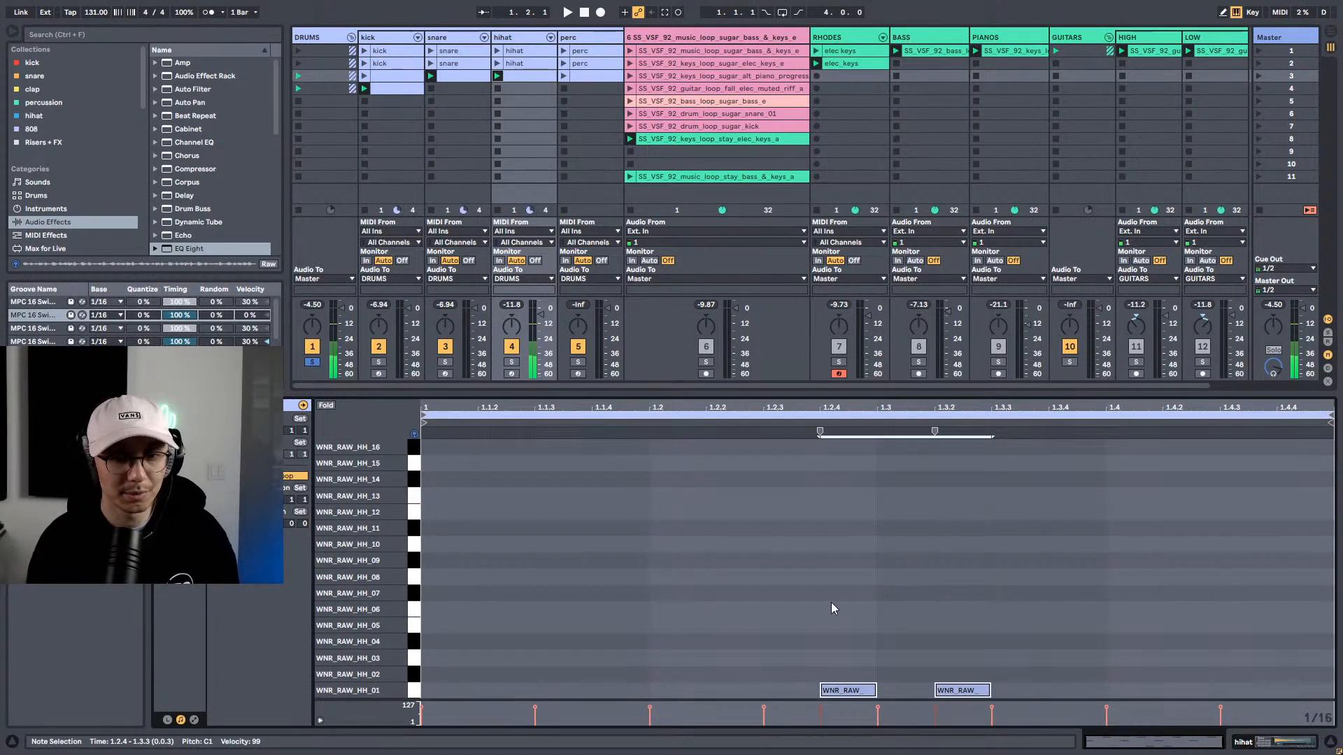
{"action": "key", "text": "space"}
Step: Trim the end of the WNR_RAW_HH_01 sample to its initial hit and set its fade out to 15.6 ms
{"action": "key", "text": "shift+Tab"}
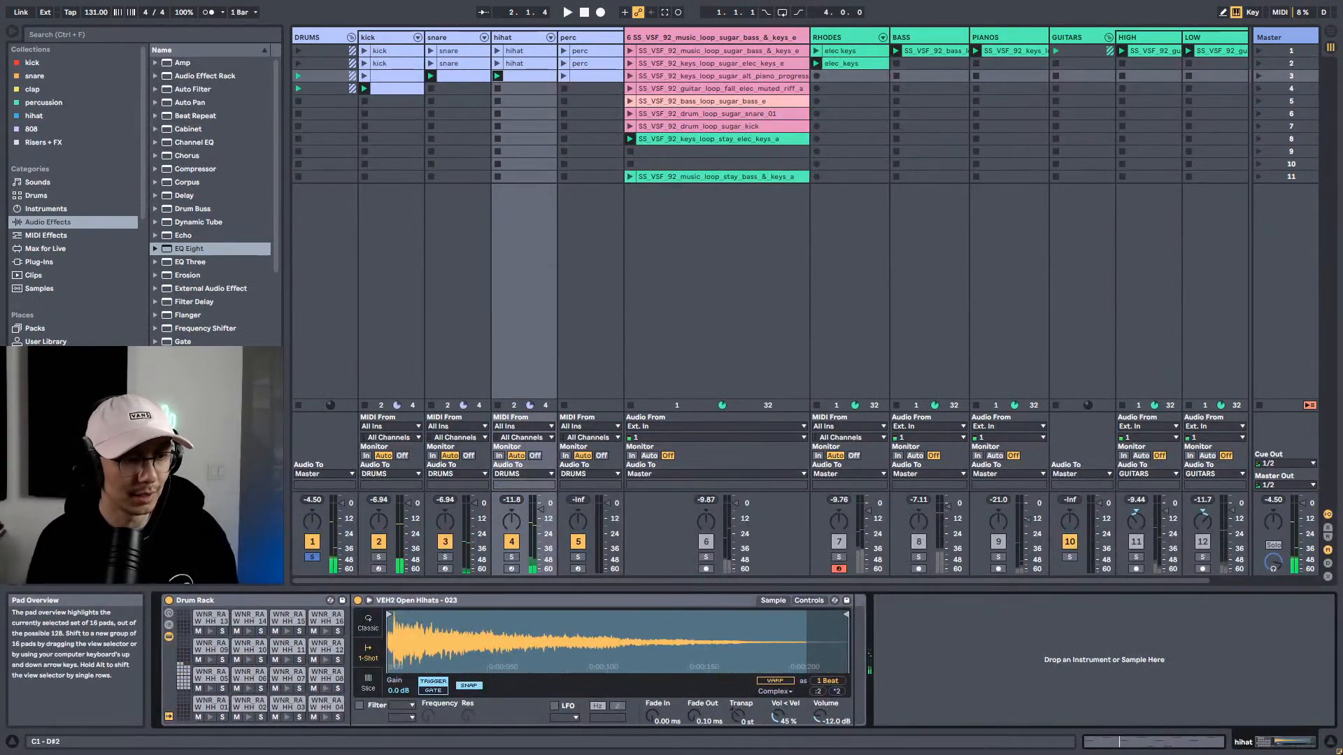
{"action": "left_click", "coordinate": [210, 702]}
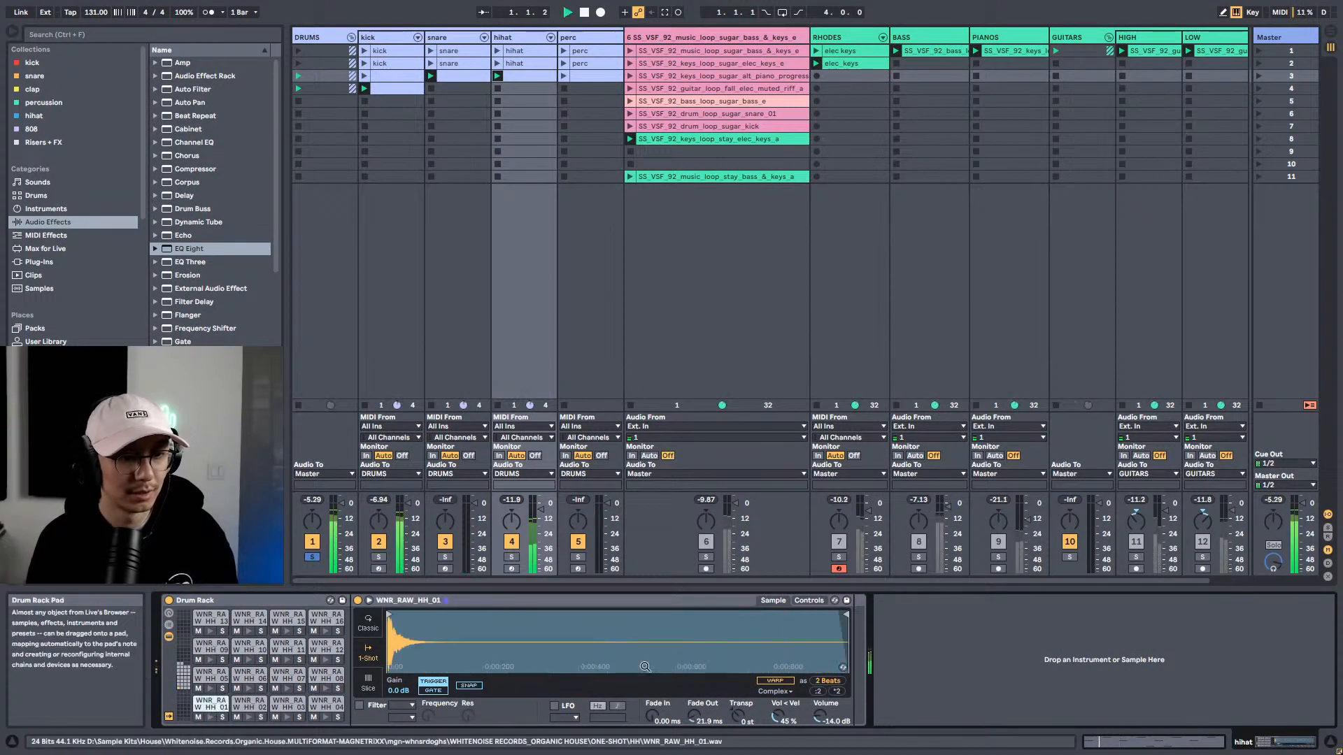
{"action": "mouse_move", "coordinate": [844, 613]}
{"action": "left_mouse_down"}
{"action": "mouse_move", "coordinate": [420, 613]}
{"action": "mouse_move", "coordinate": [603, 609]}
{"action": "mouse_move", "coordinate": [482, 619]}
{"action": "left_mouse_up"}
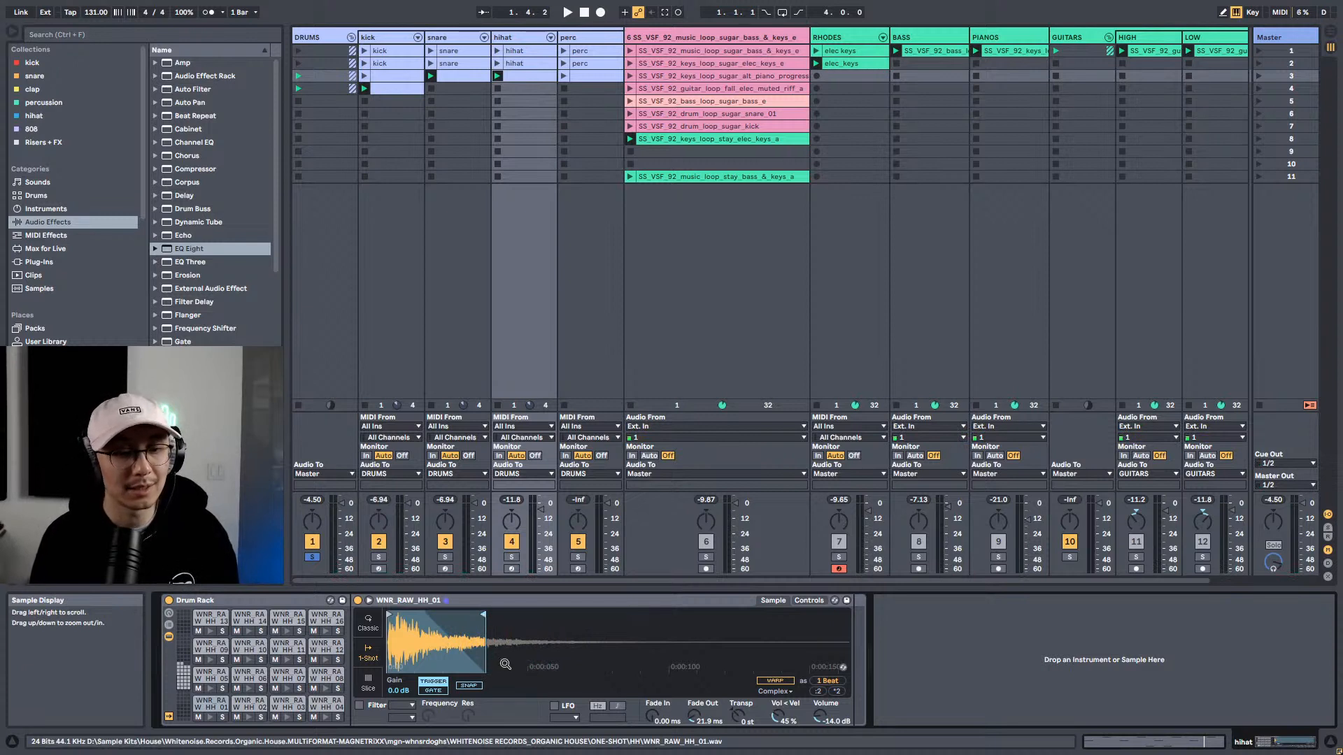
{"action": "left_click_drag", "start_coordinate": [694, 718], "coordinate": [694, 710]}
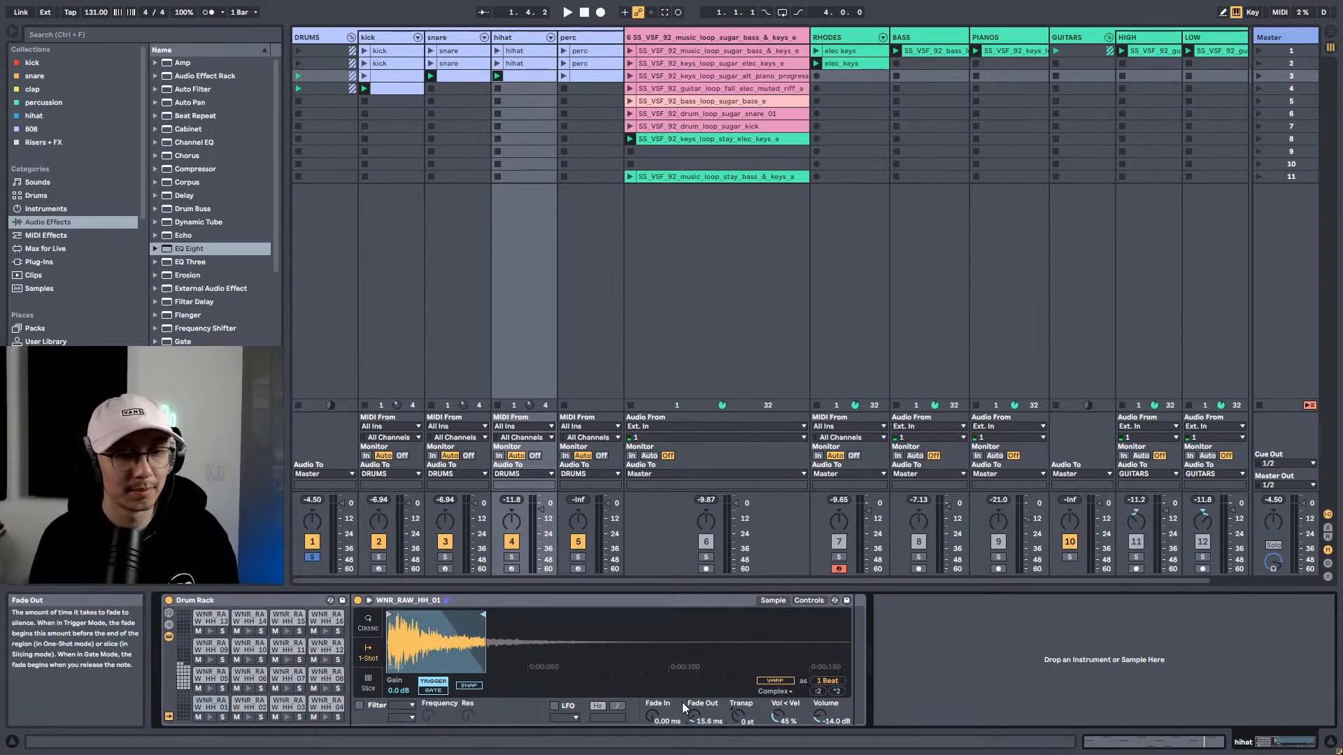
{"action": "key", "text": "space"}
{"action": "mouse_move", "coordinate": [483, 616]}
{"action": "left_mouse_down"}
{"action": "mouse_move", "coordinate": [459, 616]}
{"action": "mouse_move", "coordinate": [475, 616]}
{"action": "left_mouse_up"}
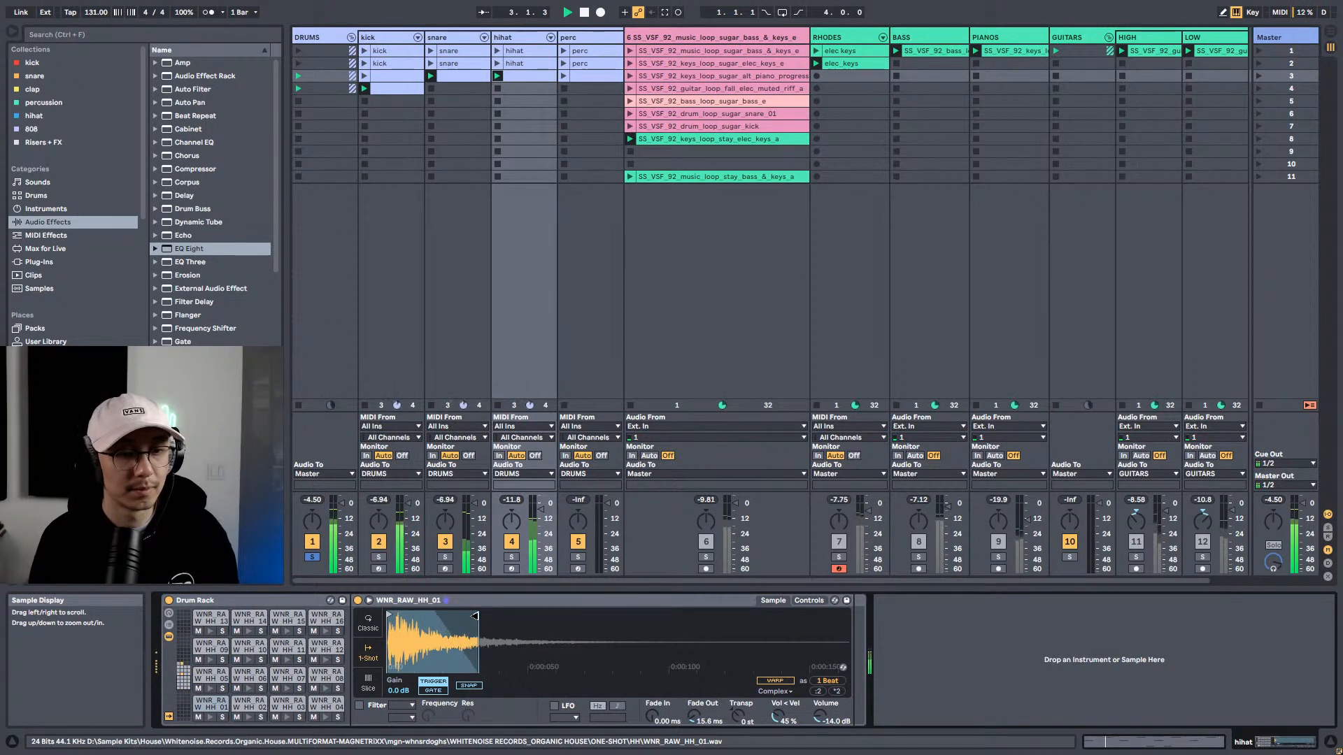
Step: Try lower hi-hat samples for the four on-beat notes of the third hihat clip, settling on WNR_RAW_HH_05
{"action": "double_click", "coordinate": [522, 77]}
{"action": "scroll", "coordinate": [980, 589], "scroll_direction": "up", "scroll_amount": 3}
{"action": "left_click_drag", "start_coordinate": [1216, 509], "coordinate": [245, 624]}
{"action": "key", "text": "Down"}
{"action": "key", "text": "Down"}
{"action": "key", "text": "Down"}
{"action": "key", "text": "Down"}
{"action": "key", "text": "Down"}
{"action": "key", "text": "Down"}
{"action": "key", "text": "Down"}
{"action": "key", "text": "Down"}
{"action": "key", "text": "Down"}
{"action": "key", "text": "Down"}
{"action": "key", "text": "Down"}
{"action": "key", "text": "Down"}
{"action": "key", "text": "Down"}
{"action": "key", "text": "Down"}
{"action": "key", "text": "Down"}
{"action": "key", "text": "Down"}
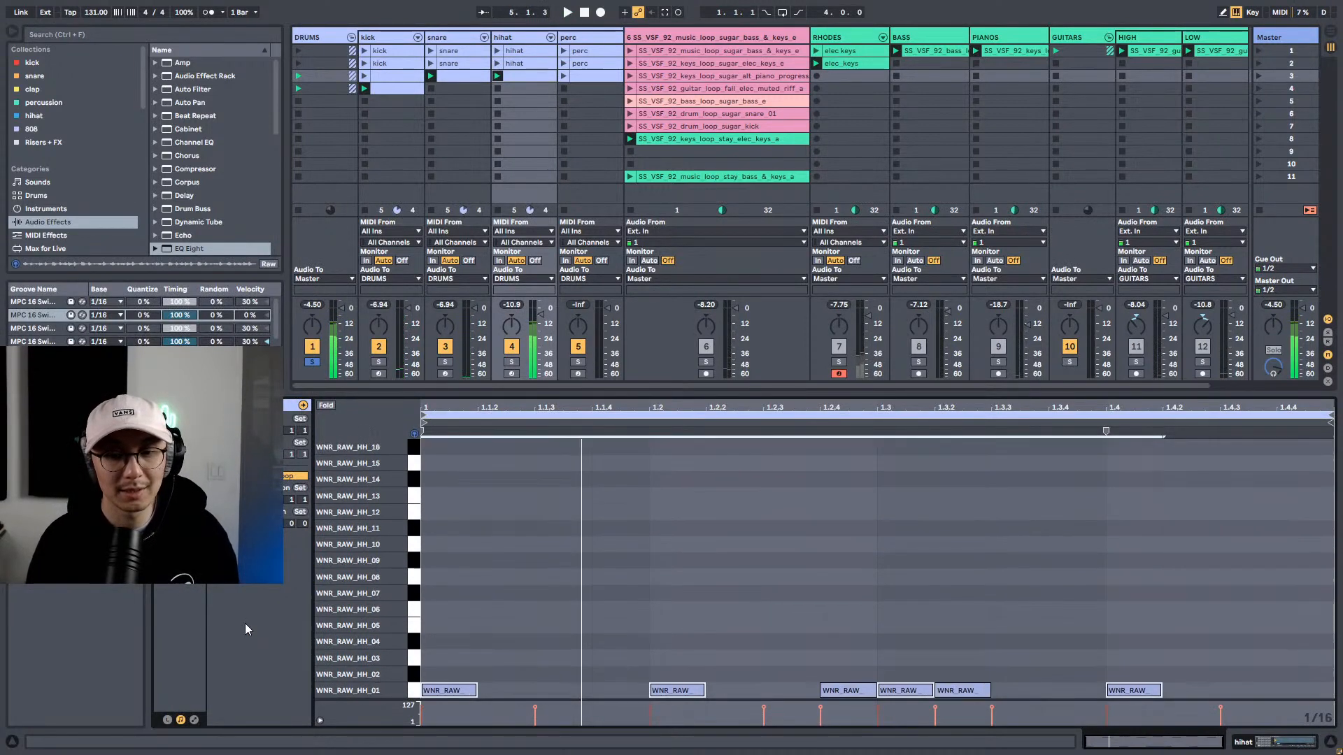
{"action": "key", "text": "space"}
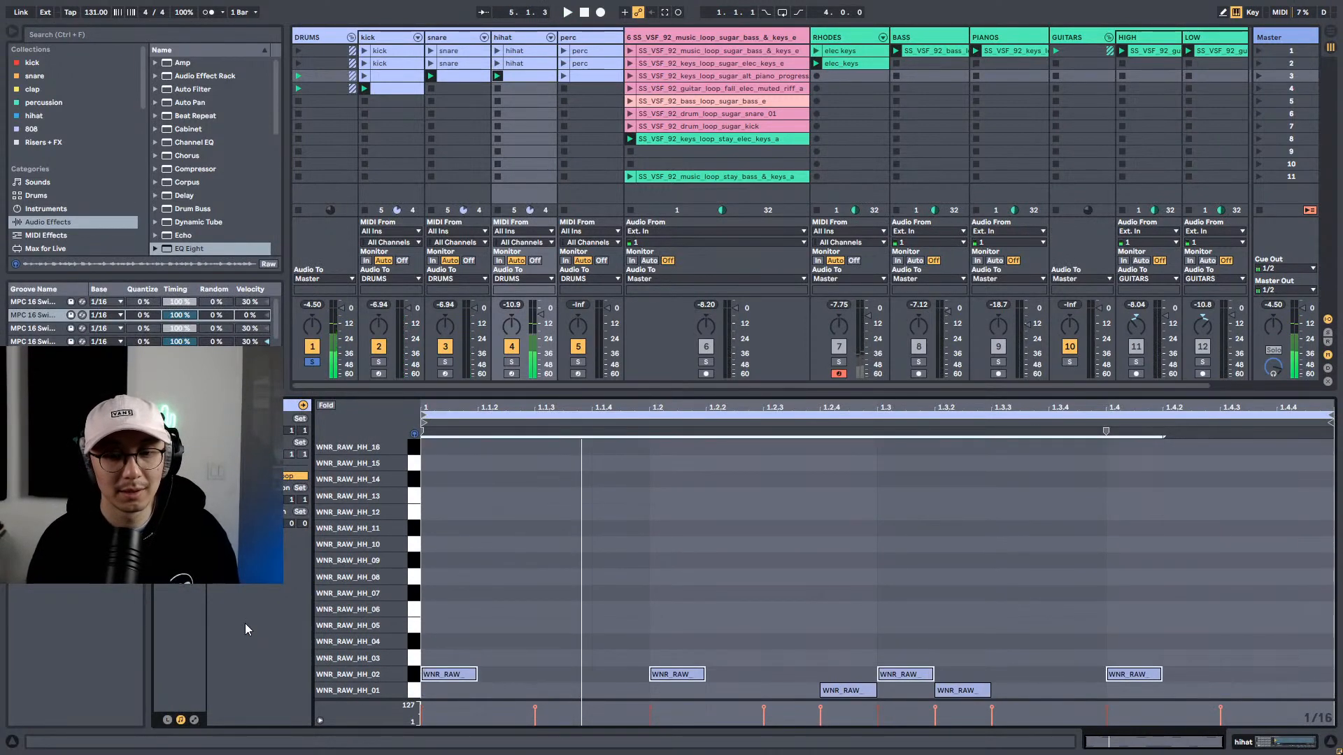
{"action": "key", "text": "Up"}
{"action": "key", "text": "Up"}
{"action": "key", "text": "Up"}
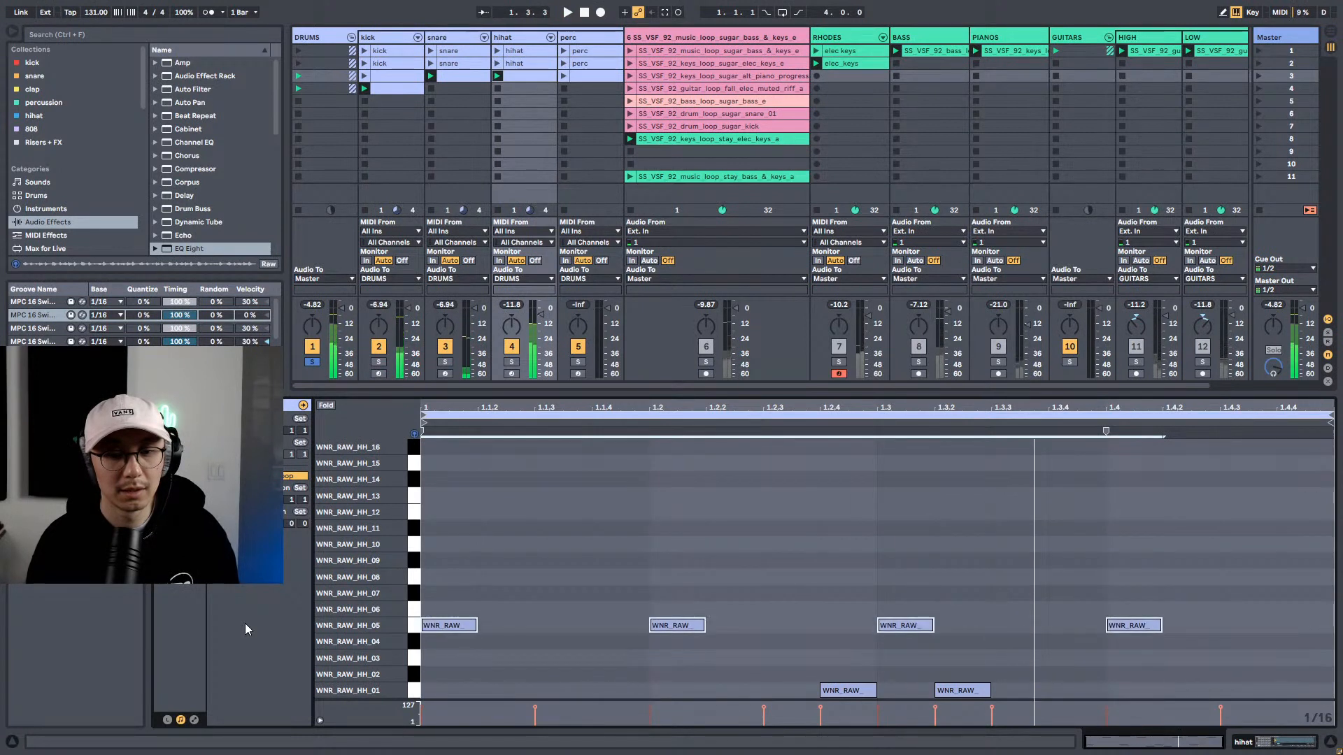
Step: Lower the four on-beat notes of the third hihat clip to WNR_RAW_HH_04 and compare its sound with the second hihat clip
{"action": "key", "text": "Down"}
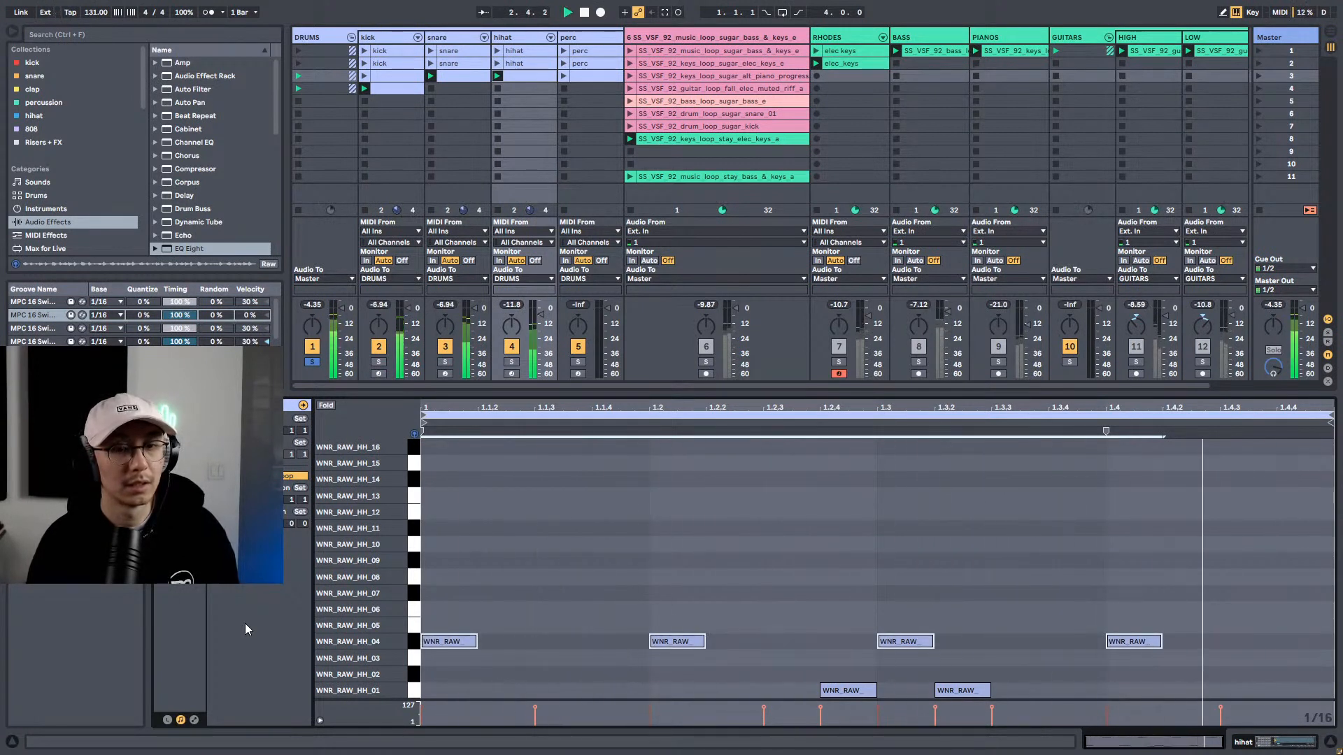
{"action": "left_click", "coordinate": [505, 56]}
{"action": "left_click", "coordinate": [497, 76]}
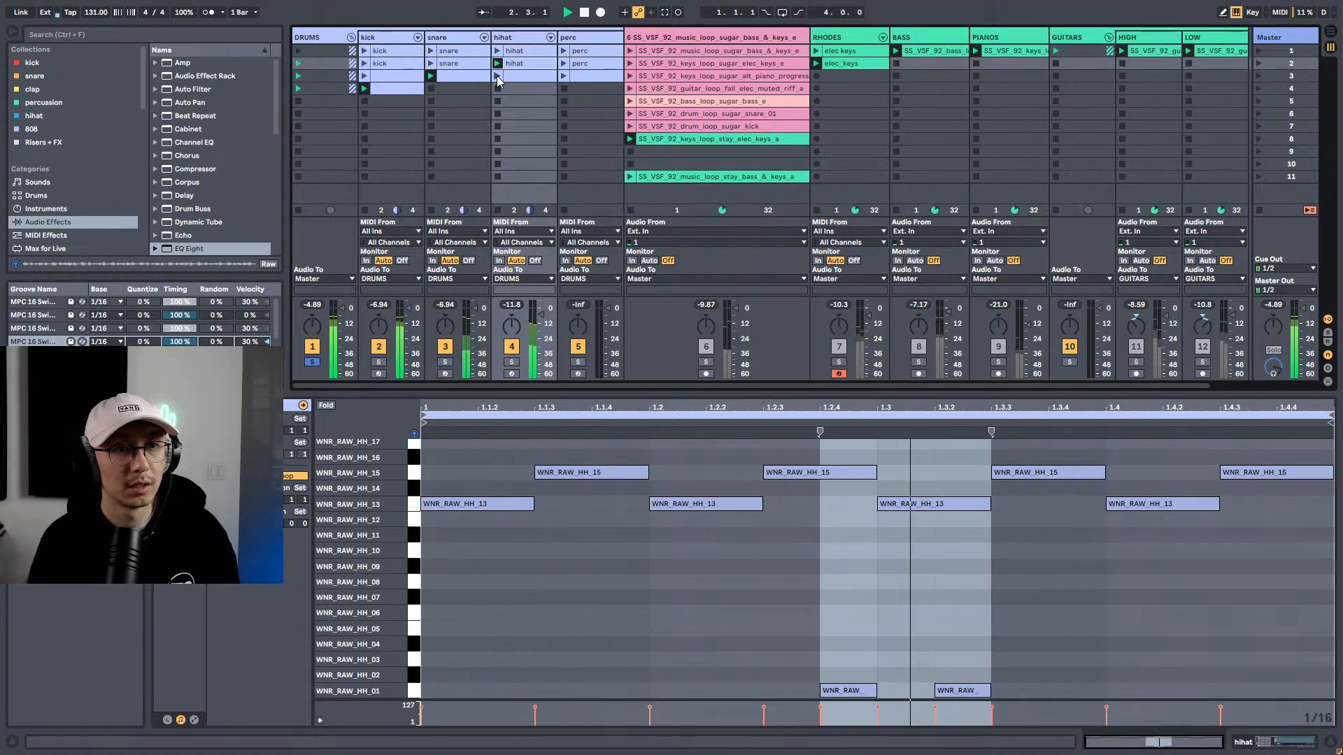
{"action": "key", "text": "space"}
{"action": "left_click", "coordinate": [497, 76]}
Step: Delete the four off-beat VEH2 Open Hihats - 023 notes from the third hihat clip
{"action": "scroll", "coordinate": [665, 508], "scroll_direction": "up", "scroll_amount": 5}
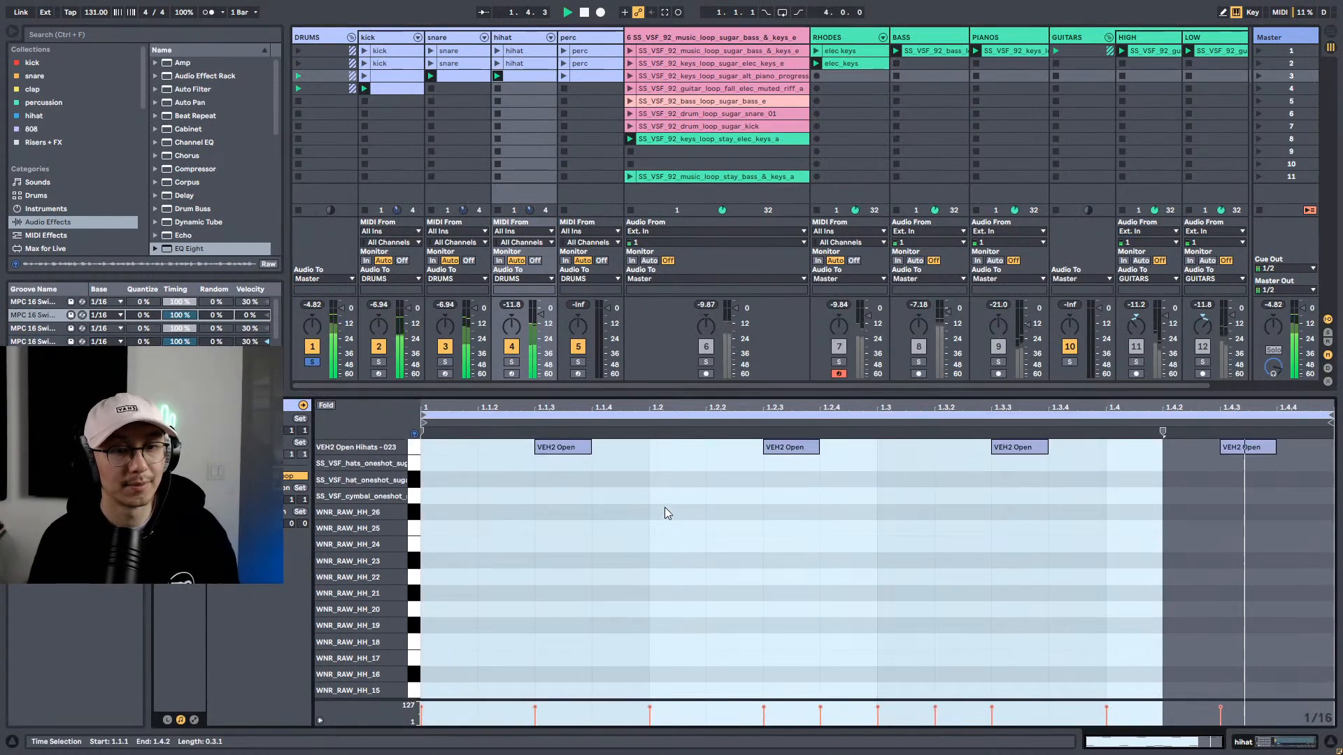
{"action": "key", "text": "space"}
{"action": "left_click_drag", "start_coordinate": [518, 511], "coordinate": [1336, 257]}
{"action": "key", "text": "Delete"}
{"action": "key", "text": "space"}
{"action": "scroll", "coordinate": [876, 608], "scroll_direction": "down", "scroll_amount": 3}
{"action": "scroll", "coordinate": [876, 606], "scroll_direction": "down", "scroll_amount": 4}
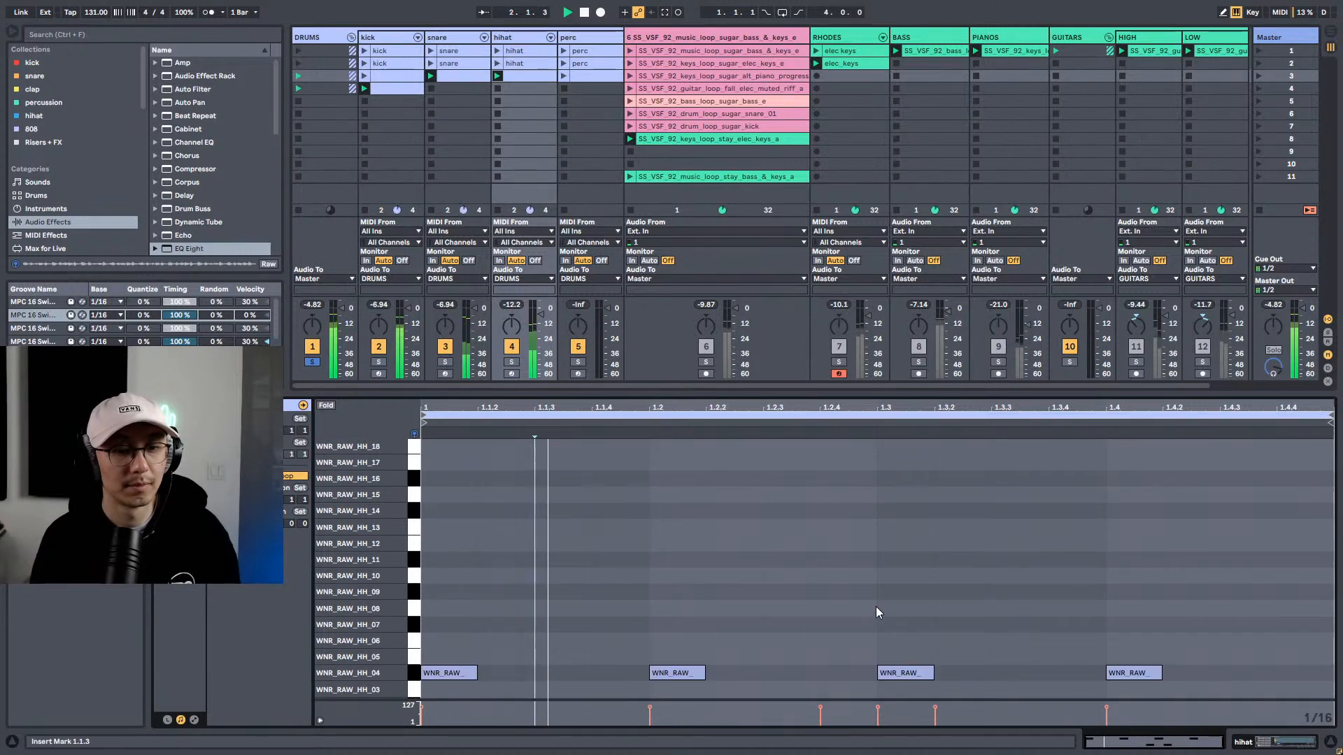
Step: Add WNR_RAW_HH_12 notes on the off-beats 1.1.3, 1.2.3, 1.3.3 and 1.4.3, duplicating the first pair for the second half
{"action": "double_click", "coordinate": [567, 575]}
{"action": "left_click_drag", "start_coordinate": [567, 575], "coordinate": [421, 550]}
{"action": "key", "text": "ctrl+d"}
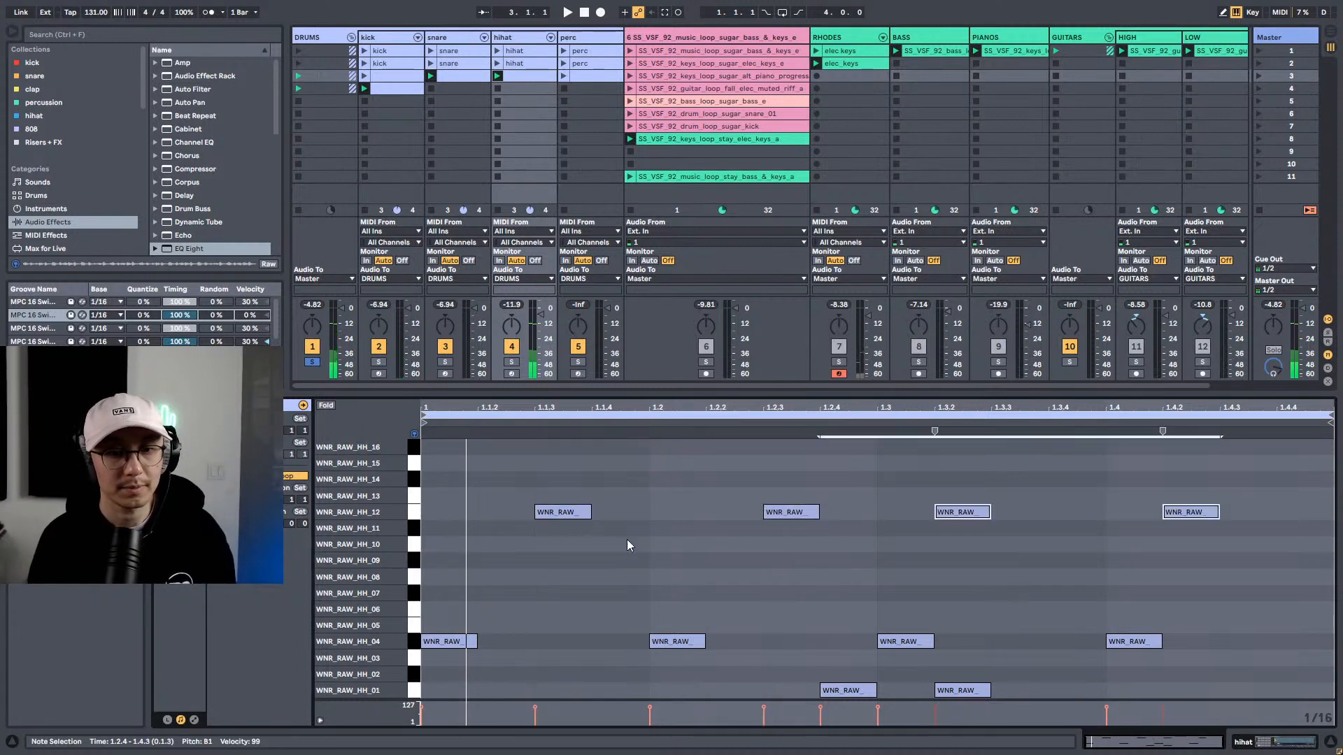
{"action": "key", "text": "Right"}
{"action": "key", "text": "space"}
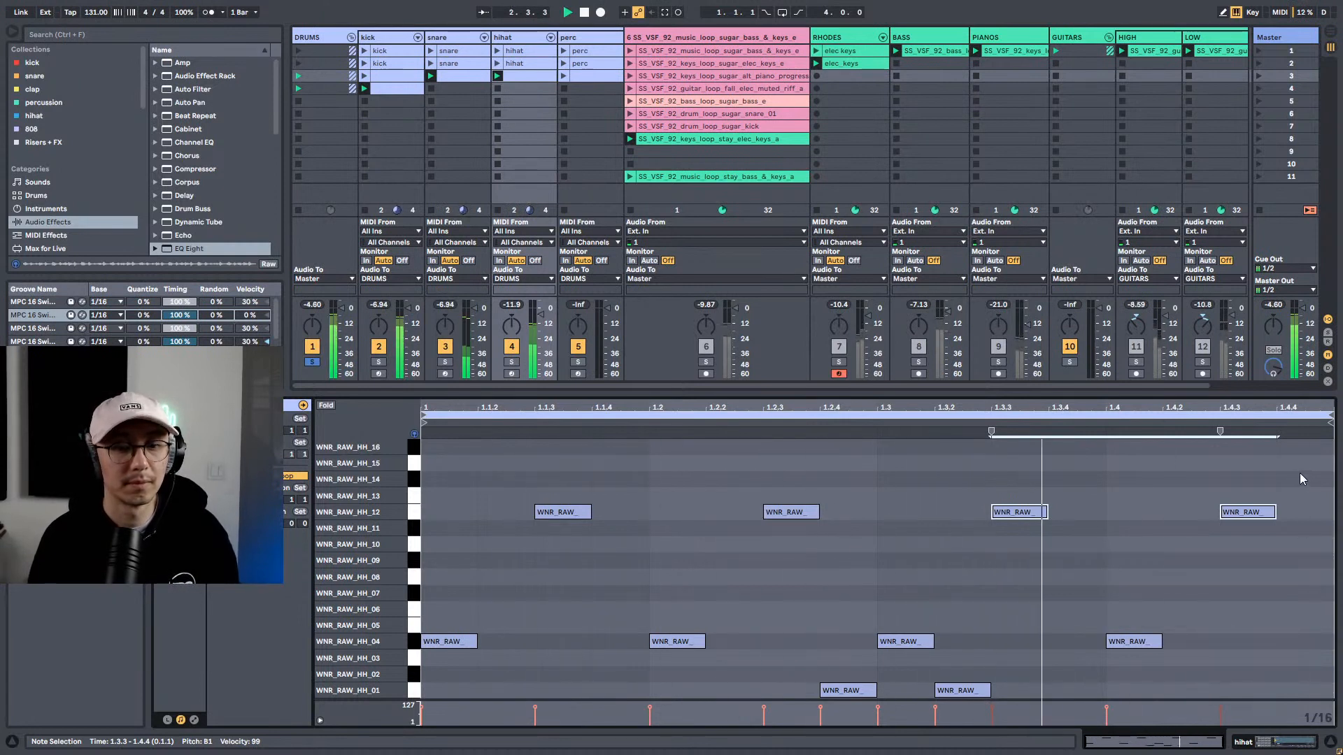
Step: Try lower hi-hat samples for the four off-beat notes during playback, settling on WNR_RAW_HH_08
{"action": "left_click_drag", "start_coordinate": [1300, 473], "coordinate": [511, 567]}
{"action": "key", "text": "space"}
{"action": "key", "text": "Down"}
{"action": "key", "text": "Down"}
{"action": "key", "text": "Down"}
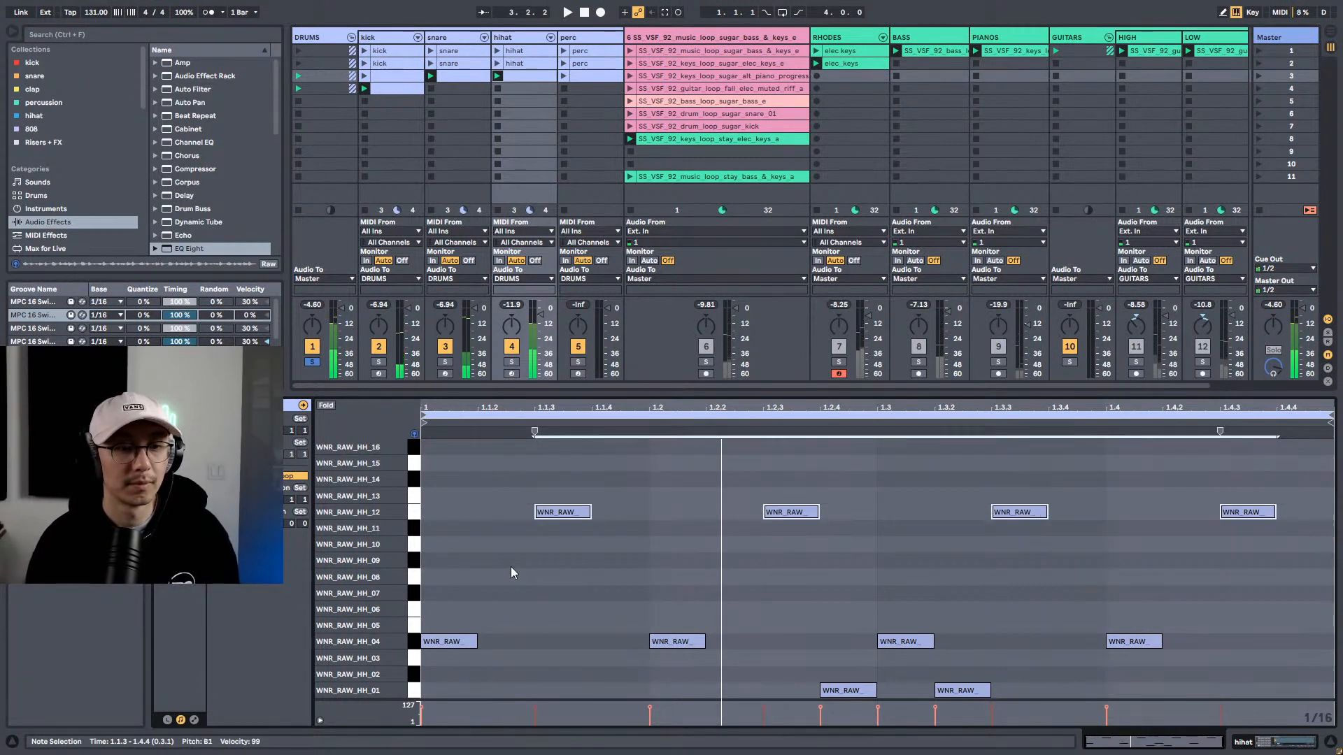
{"action": "key", "text": "space"}
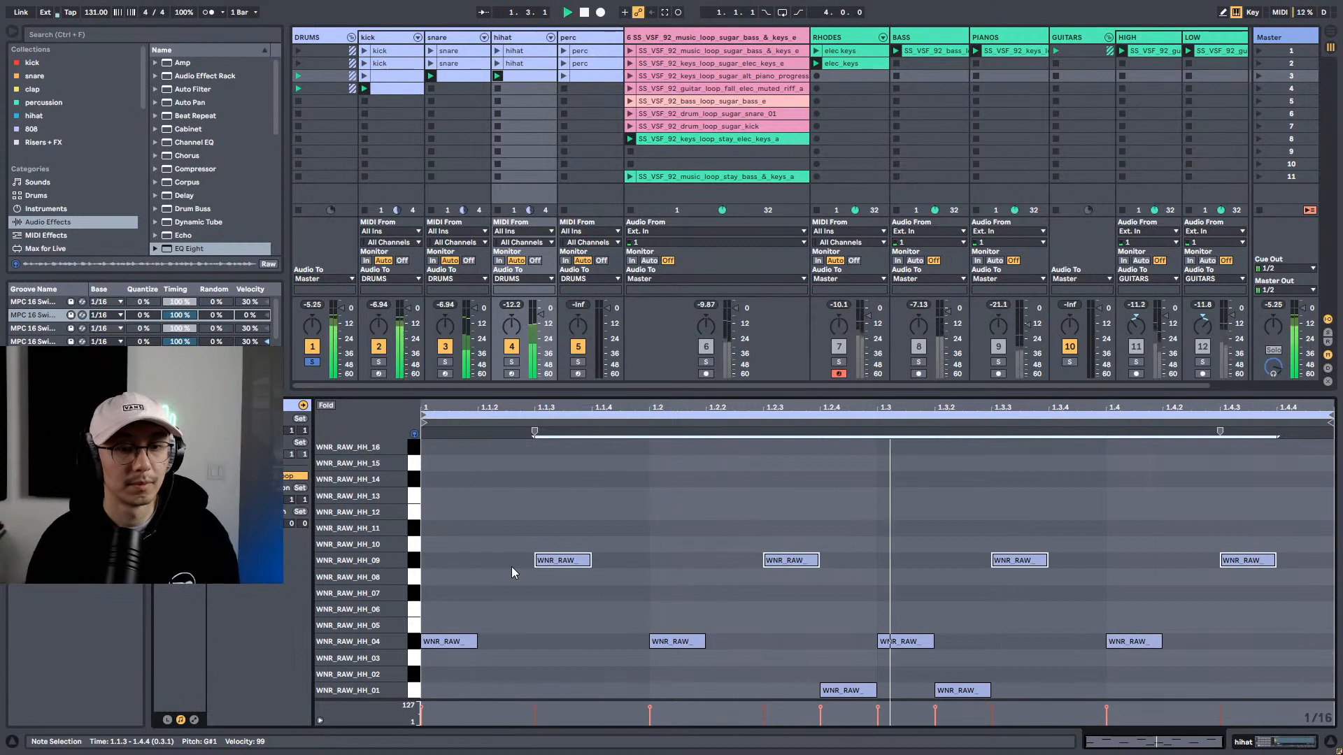
{"action": "key", "text": "Down"}
{"action": "key", "text": "space"}
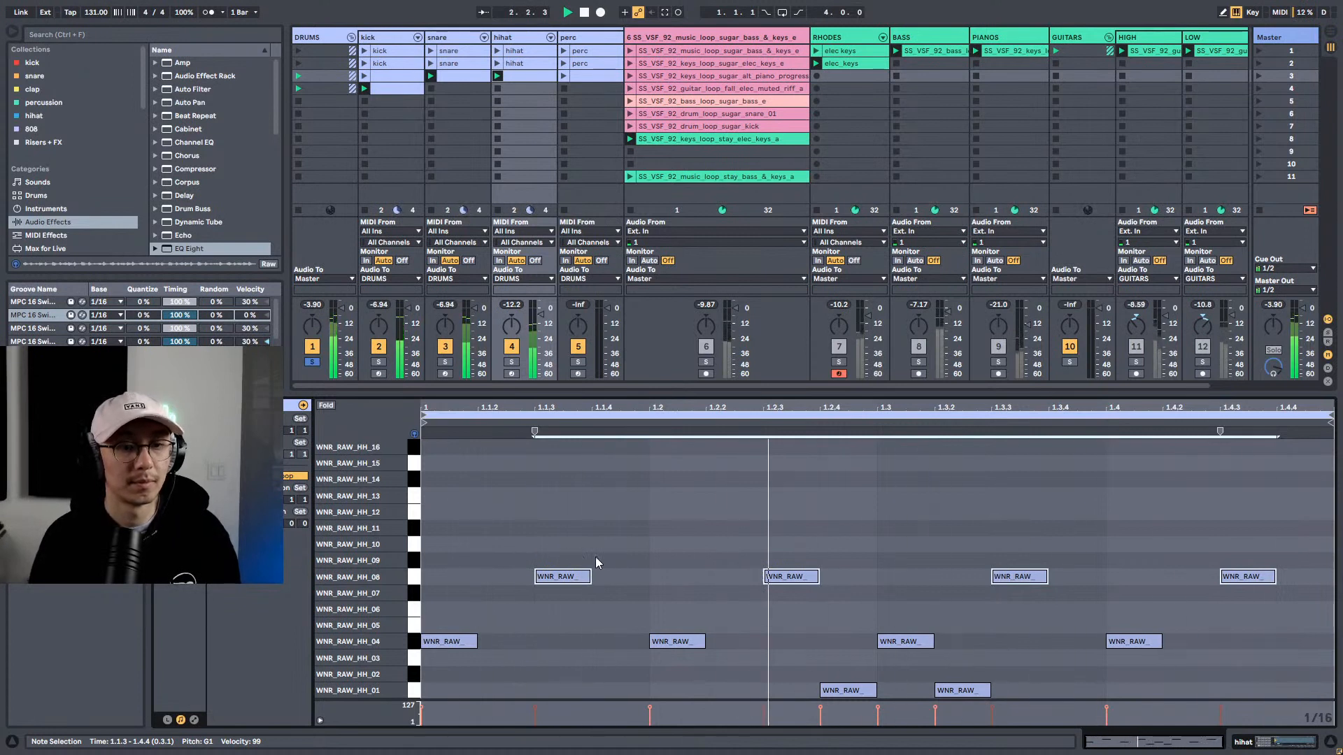
Step: Take the DRUMS group out of solo and listen to the new hi-hat pattern with the full session
{"action": "left_click", "coordinate": [1136, 531]}
{"action": "left_click", "coordinate": [312, 362]}
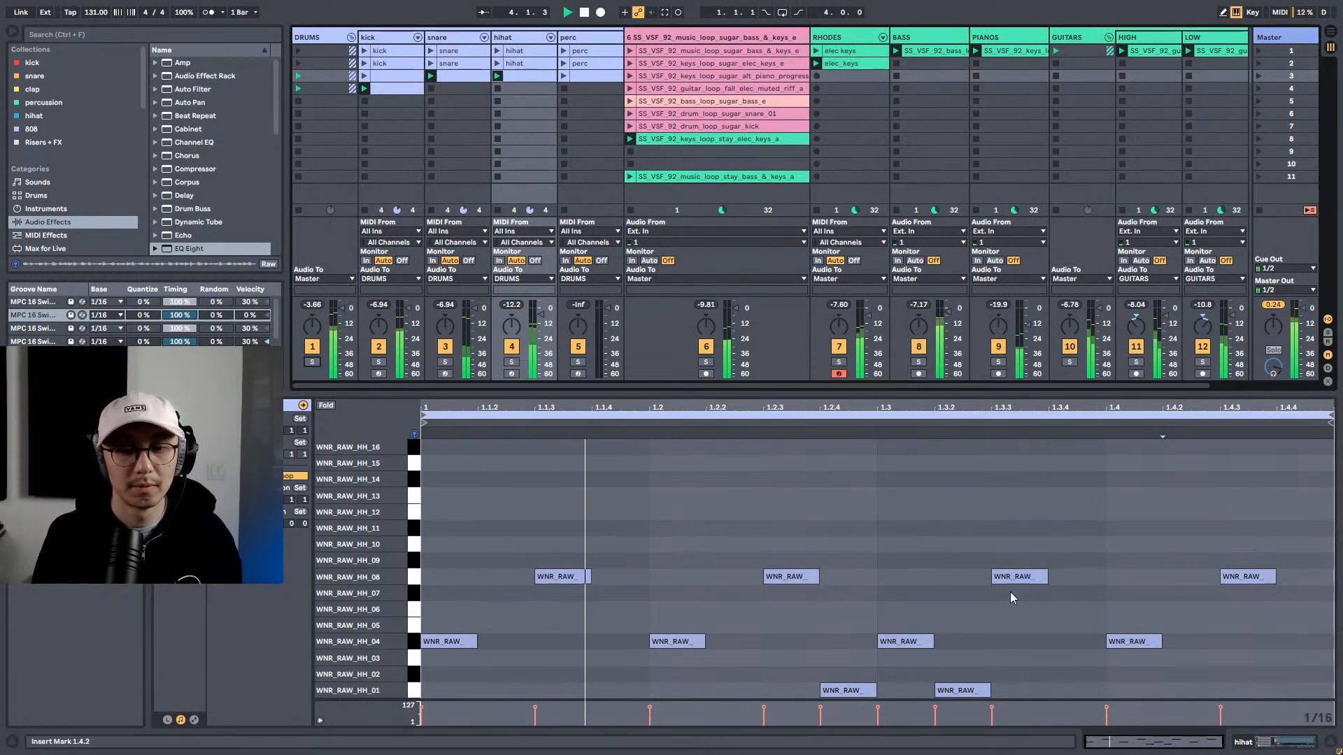
{"action": "left_click", "coordinate": [943, 691]}
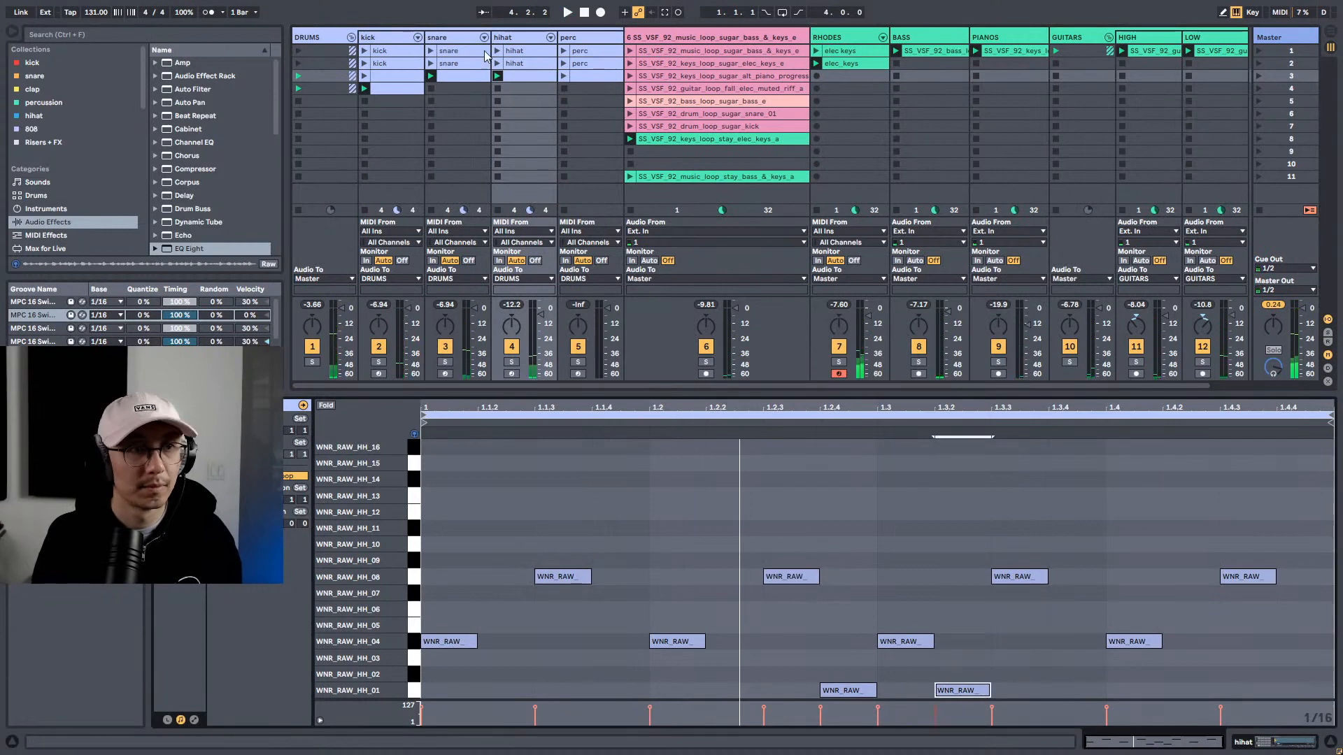
Step: Place a kick note at 1.4.2 in the fourth kick clip and show the kick track's devices
{"action": "left_click", "coordinate": [397, 91]}
{"action": "left_click_drag", "start_coordinate": [867, 481], "coordinate": [1210, 483]}
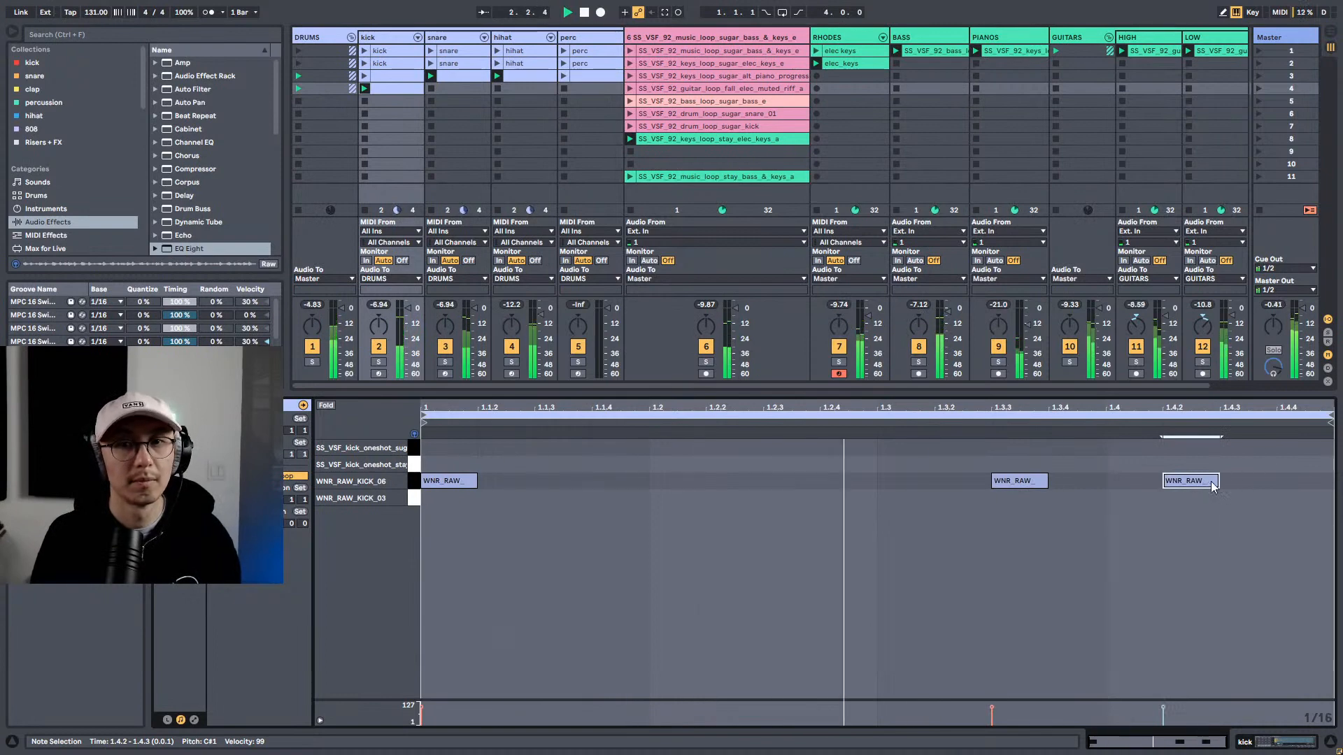
{"action": "key", "text": "shift+Tab"}
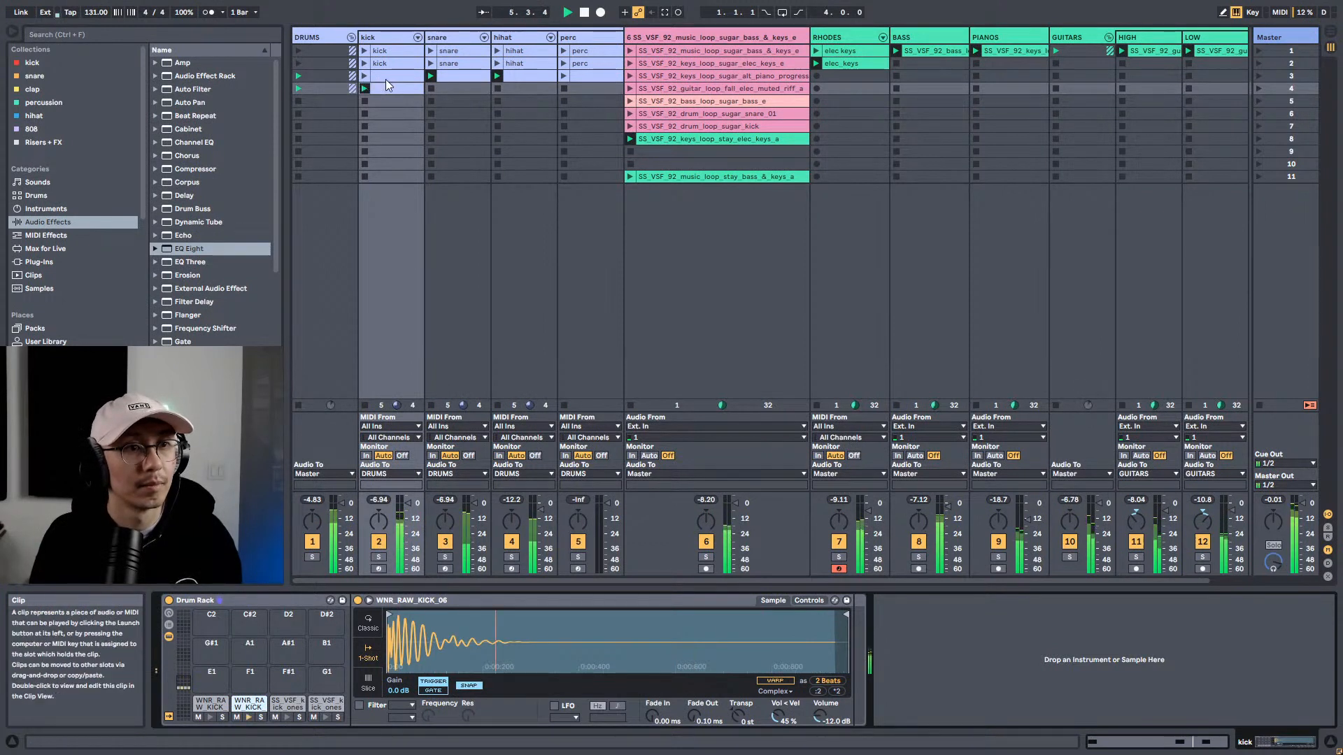
Step: Rename the third-row drum clips HOUSE, SNARE, HIHAT and PERC across the kick, snare, hihat and perc tracks
{"action": "key", "text": "ctrl+r"}
{"action": "type", "text": "HOUSE"}
{"action": "key", "text": "Tab"}
{"action": "type", "text": "SNARE"}
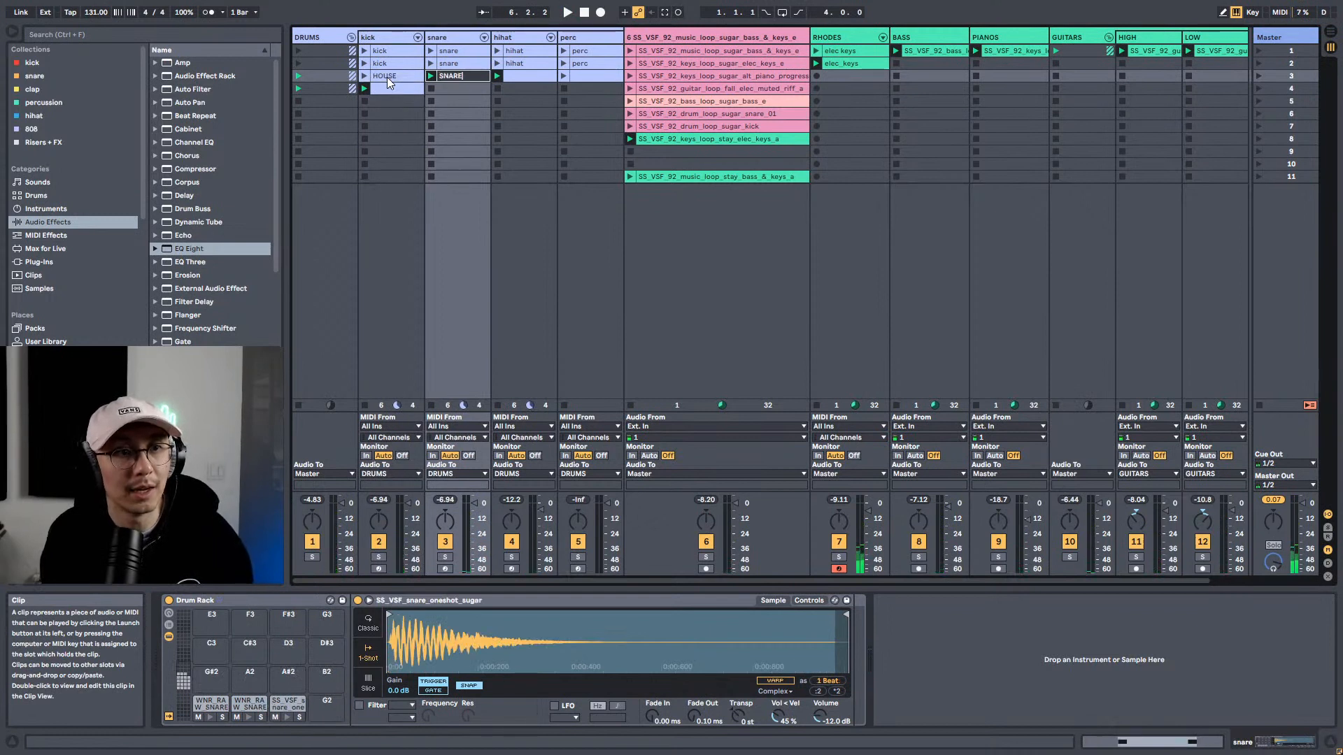
{"action": "key", "text": "Tab"}
{"action": "type", "text": "HIHAT"}
{"action": "key", "text": "Tab"}
{"action": "type", "text": "PERC"}
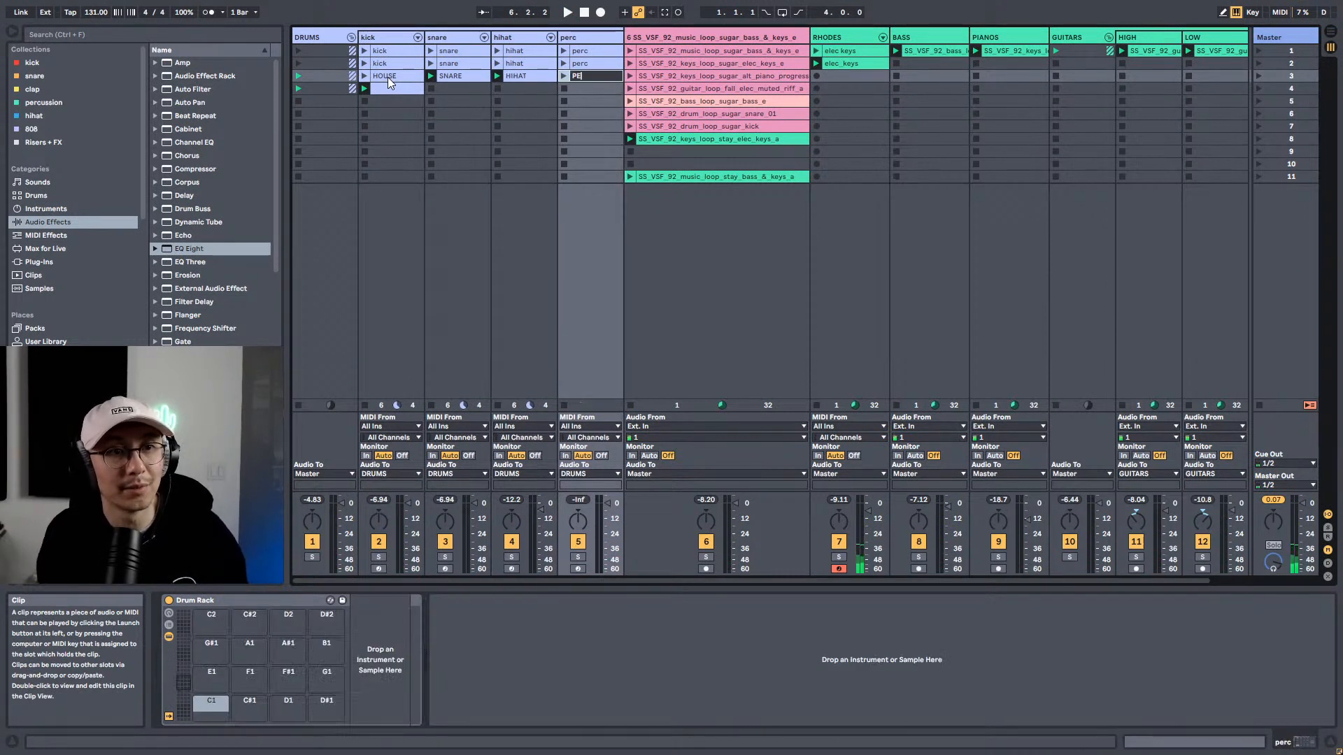
{"action": "key", "text": "Return"}
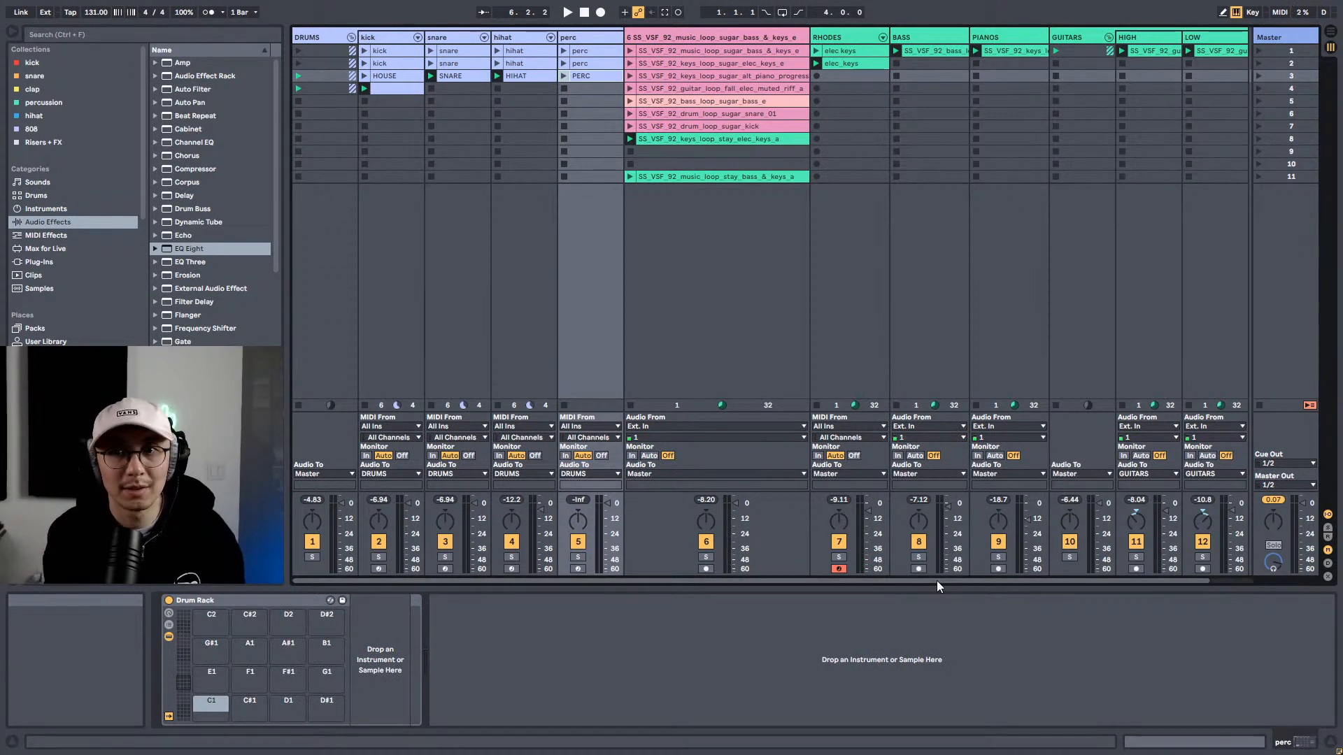
Step: Capture the playing clips into a new scene, name the scene HOUSE and launch it
{"action": "key", "text": "ctrl+shift+i"}
{"action": "left_click", "coordinate": [1292, 88]}
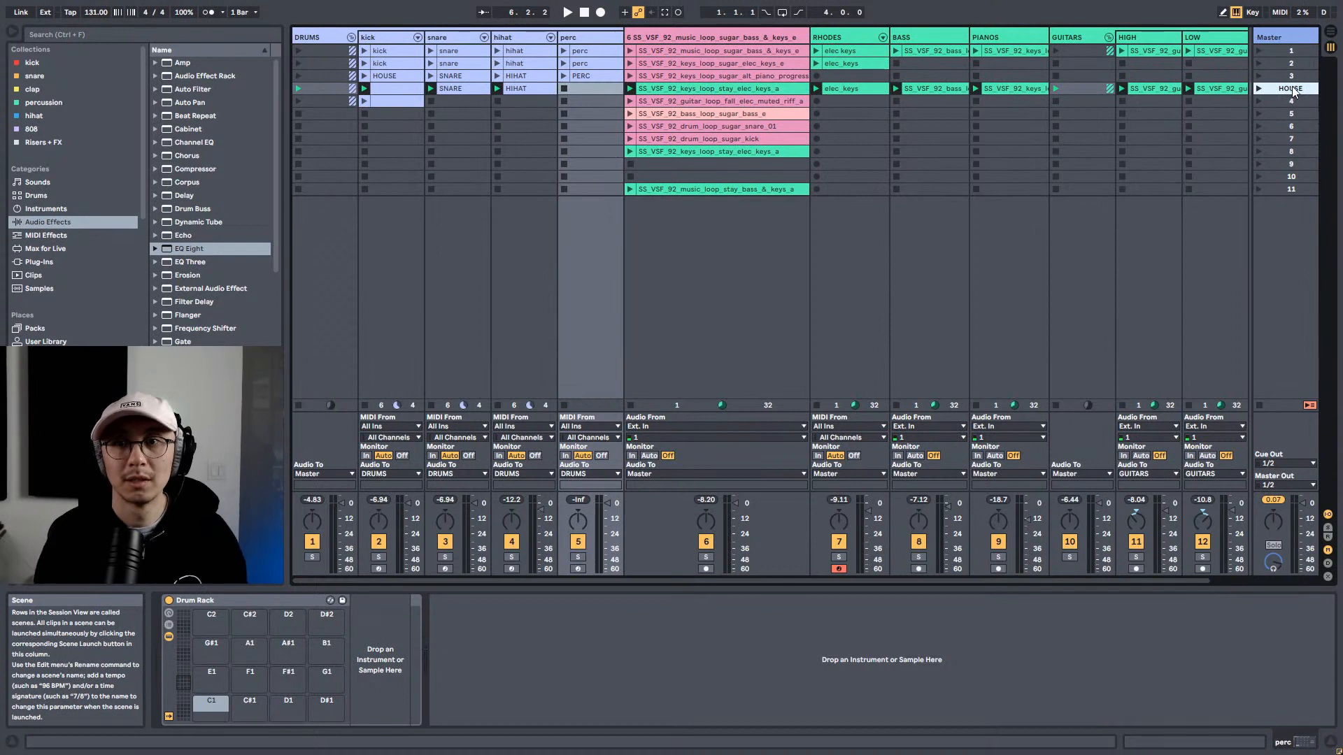
{"action": "left_click", "coordinate": [1259, 89]}
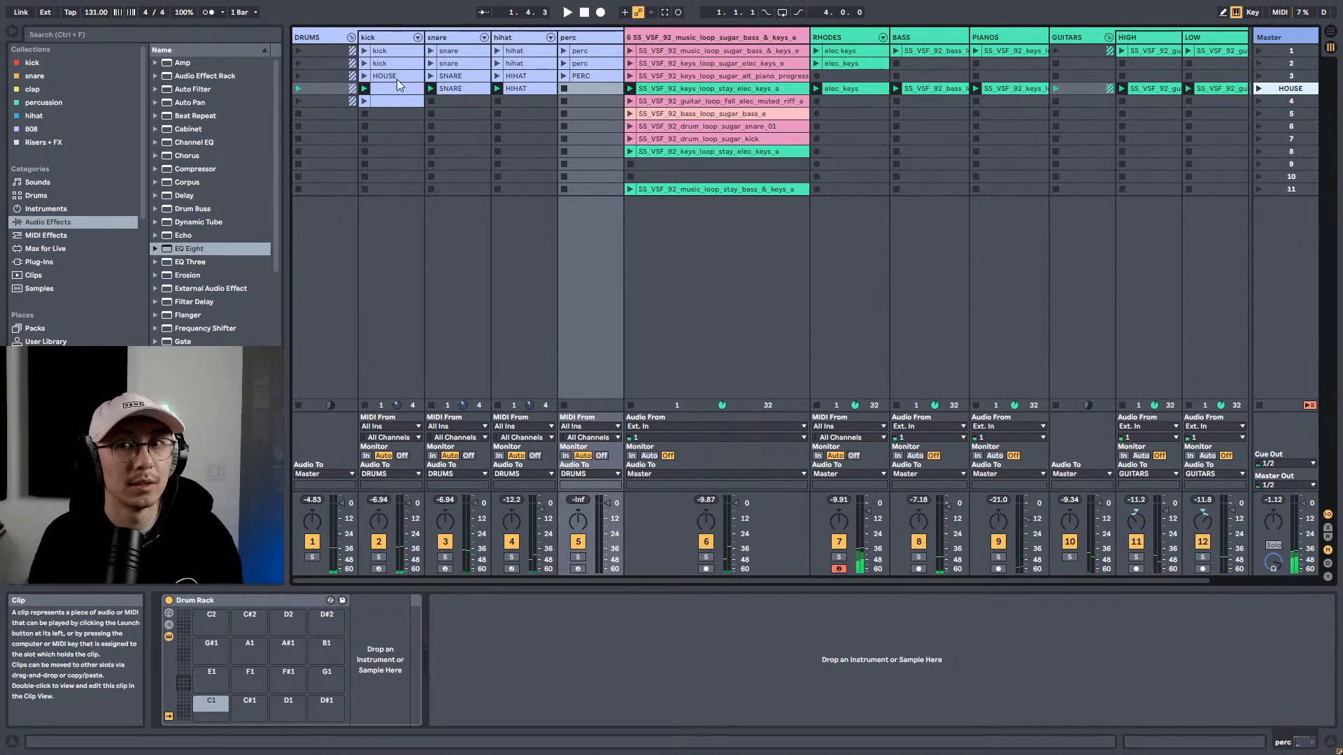
Step: Move the HOUSE scene's unnamed kick clip down to scene 6 and put the HOUSE kick clip in its place
{"action": "left_click_drag", "start_coordinate": [392, 87], "coordinate": [392, 124]}
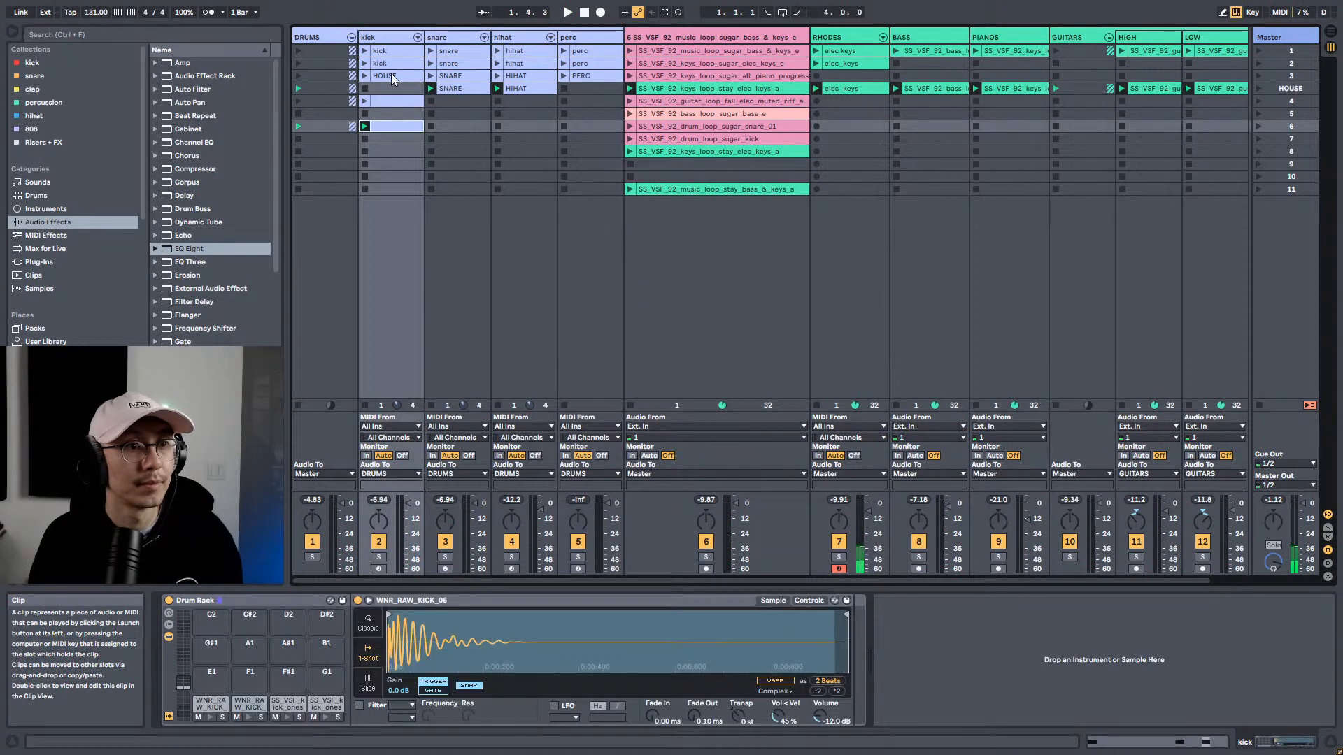
{"action": "left_click", "coordinate": [365, 75]}
{"action": "left_click_drag", "start_coordinate": [388, 74], "coordinate": [363, 89]}
Step: Move the HIHAT clips out of the HOUSE scene to lower slots, replace them with the second-row hihat clip and play it
{"action": "mouse_move", "coordinate": [517, 88]}
{"action": "left_mouse_down"}
{"action": "mouse_move", "coordinate": [525, 126]}
{"action": "mouse_move", "coordinate": [515, 90]}
{"action": "left_mouse_up"}
{"action": "left_click", "coordinate": [496, 88]}
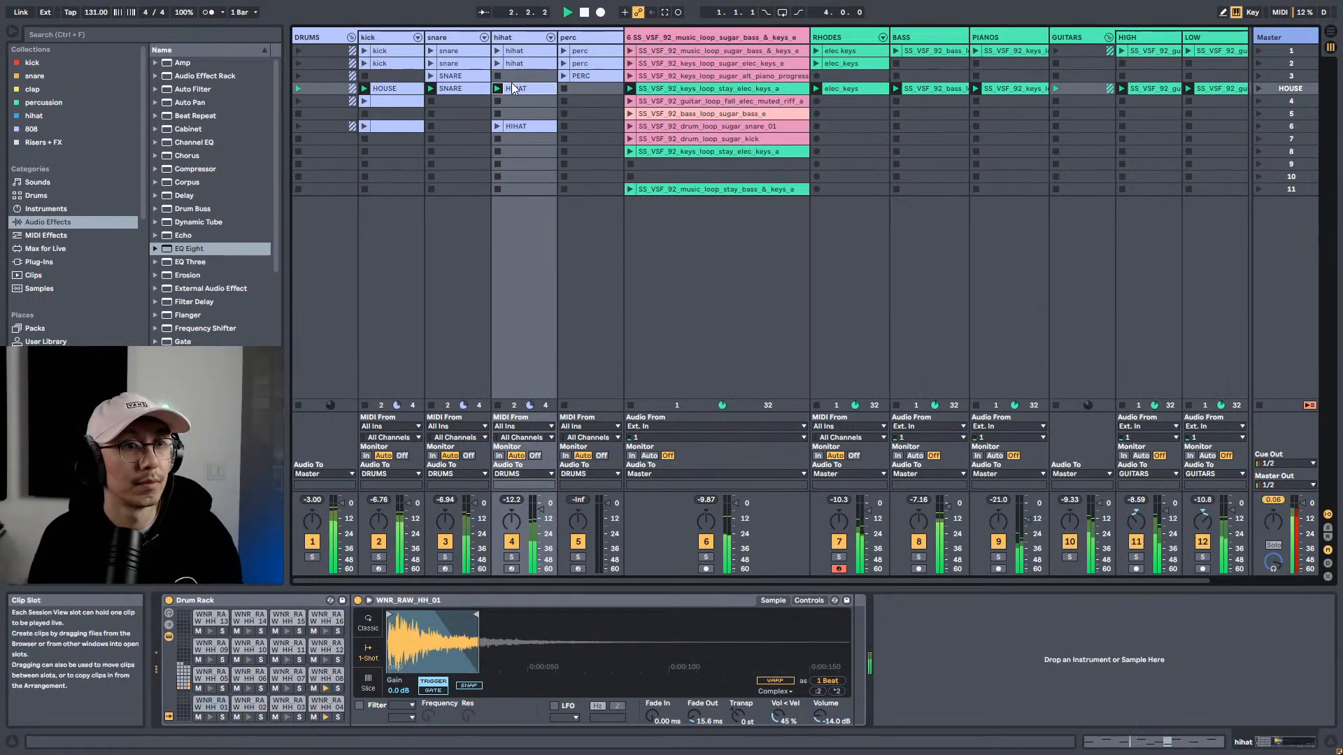
{"action": "mouse_move", "coordinate": [513, 89]}
{"action": "left_mouse_down"}
{"action": "mouse_move", "coordinate": [514, 101]}
{"action": "mouse_move", "coordinate": [517, 89]}
{"action": "left_mouse_up"}
{"action": "left_click", "coordinate": [497, 89]}
{"action": "key", "text": "space"}
{"action": "key", "text": "space"}
Step: Raise the four off-beat WNR_RAW_HH_15 notes of the HOUSE scene's hihat clip to VEH2 Open Hihats - 023
{"action": "double_click", "coordinate": [512, 89]}
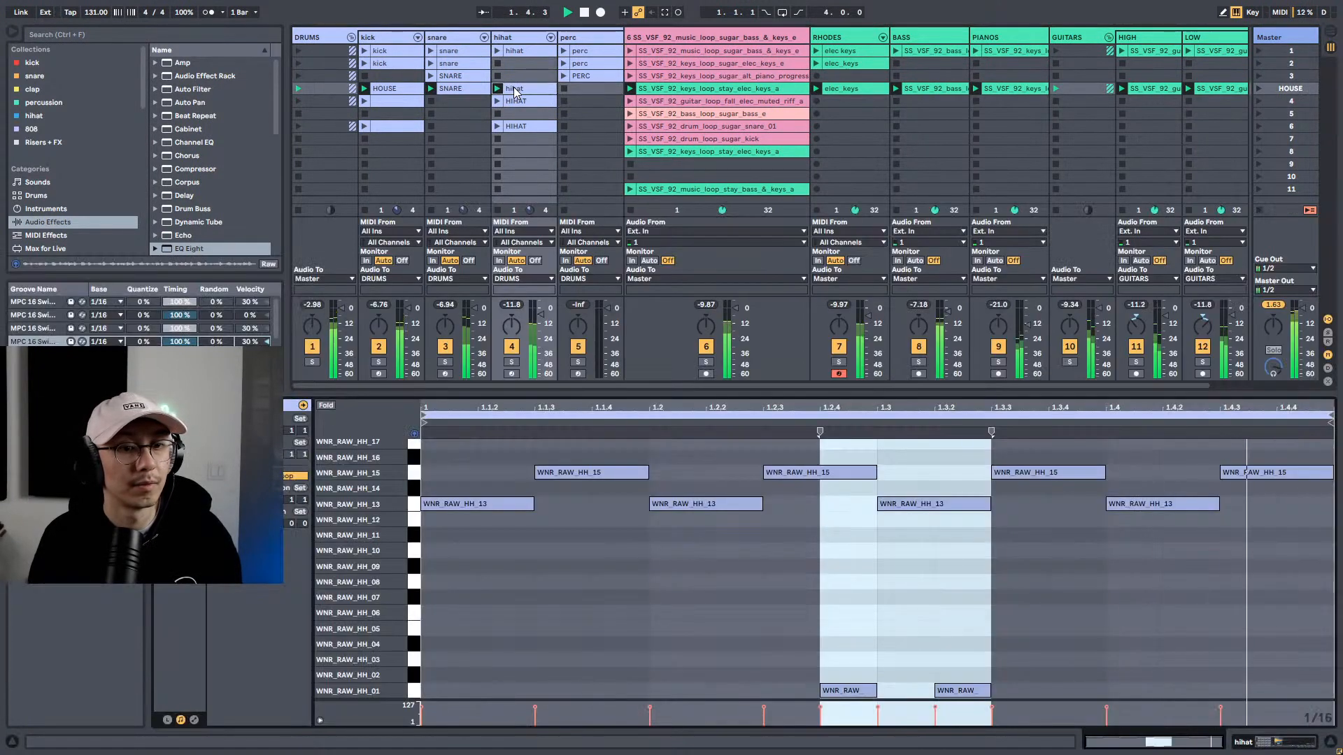
{"action": "left_click_drag", "start_coordinate": [703, 445], "coordinate": [1334, 474]}
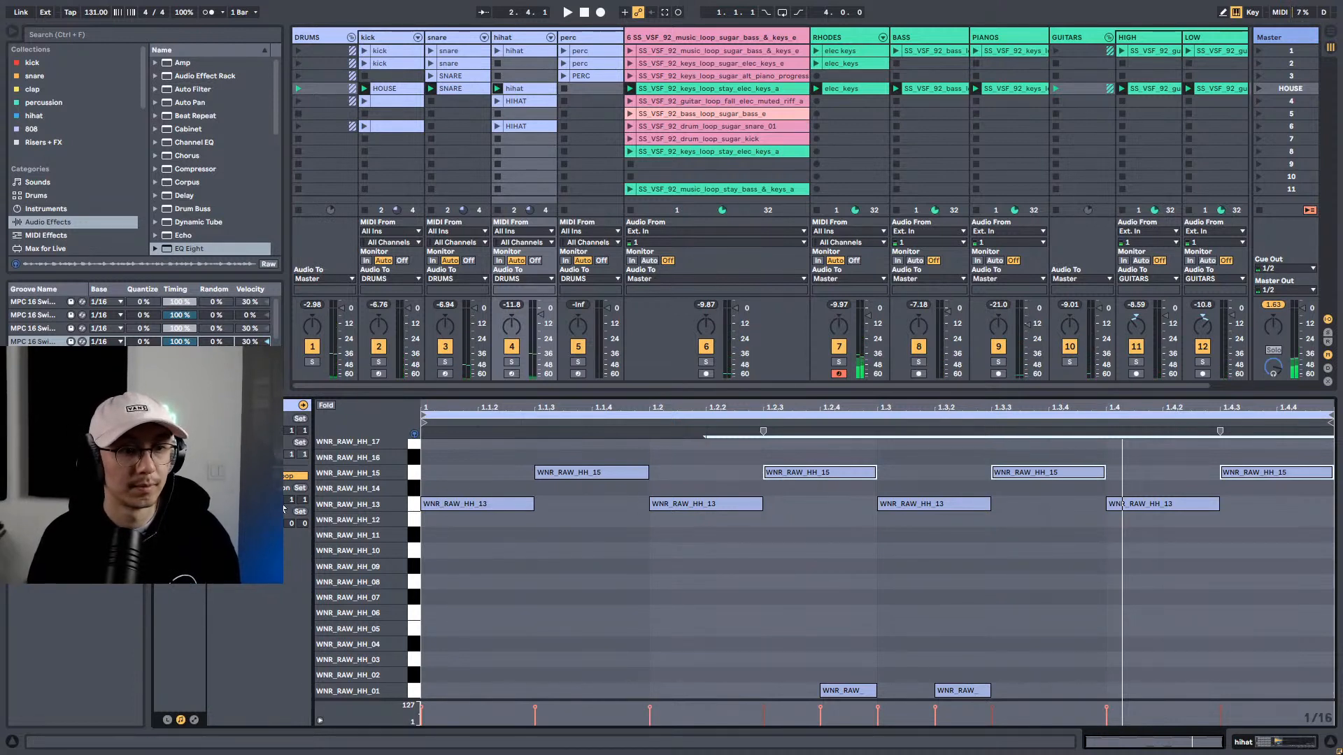
{"action": "left_click", "coordinate": [411, 480]}
{"action": "key", "text": "Up"}
{"action": "key", "text": "Up"}
{"action": "key", "text": "Up"}
{"action": "key", "text": "Up"}
{"action": "key", "text": "Up"}
{"action": "key", "text": "Up"}
{"action": "key", "text": "Up"}
{"action": "key", "text": "Up"}
{"action": "key", "text": "Up"}
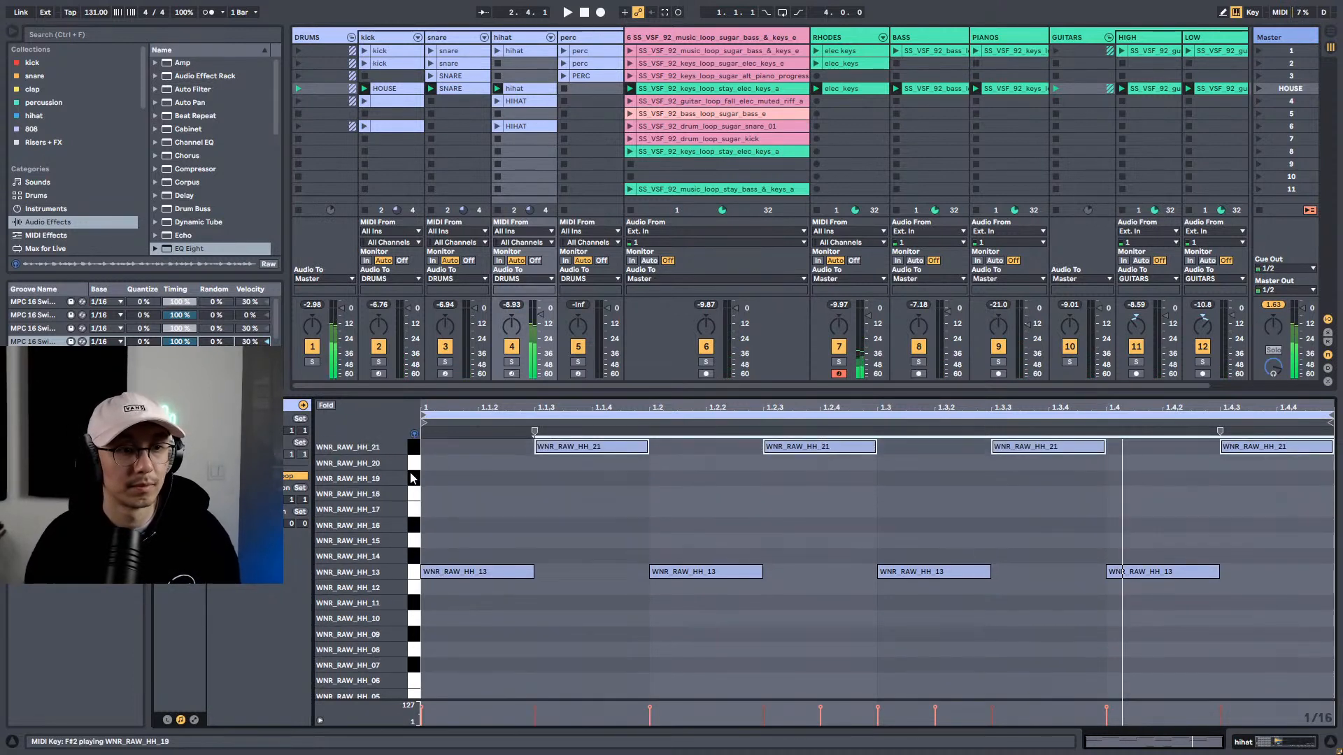
{"action": "key", "text": "Up"}
{"action": "key", "text": "Up"}
{"action": "key", "text": "Up"}
{"action": "key", "text": "Down"}
{"action": "key", "text": "Down"}
{"action": "key", "text": "Down"}
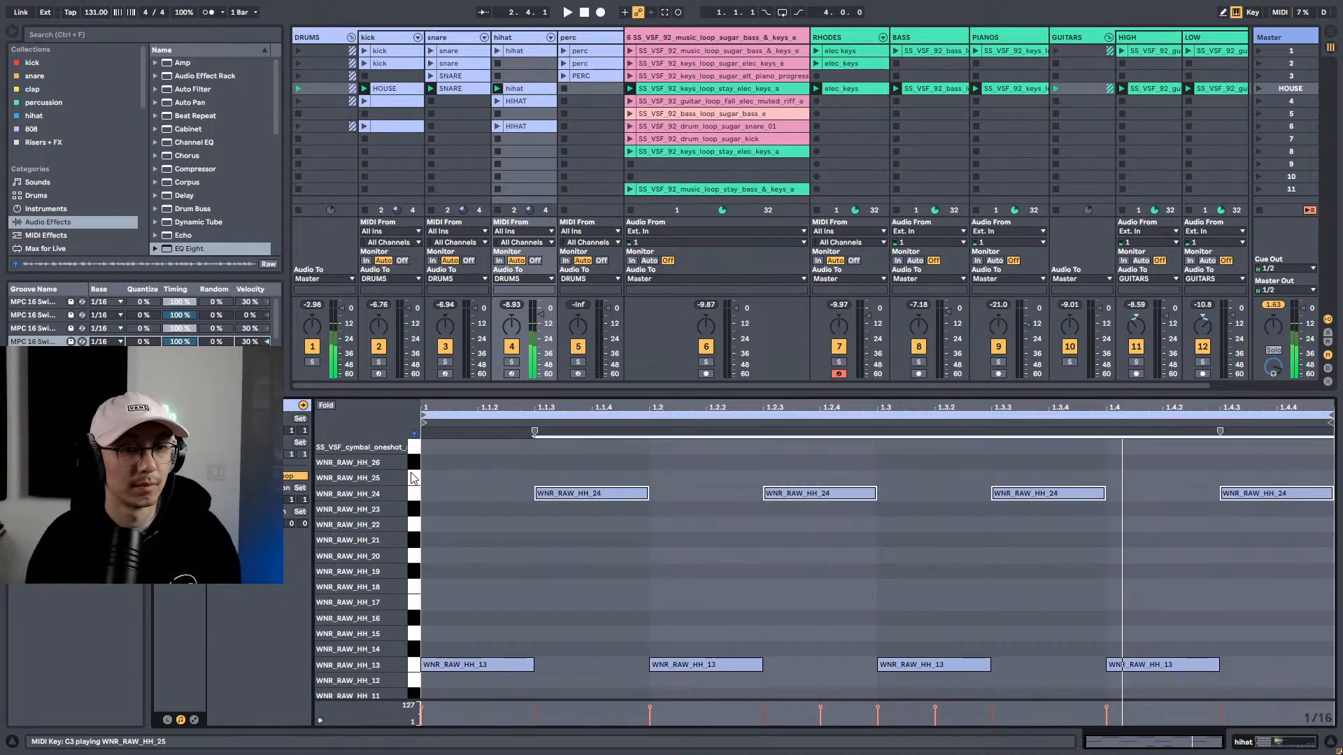
{"action": "key", "text": "space"}
{"action": "key", "text": "Up"}
{"action": "key", "text": "Up"}
{"action": "key", "text": "Up"}
{"action": "key", "text": "Up"}
{"action": "key", "text": "Up"}
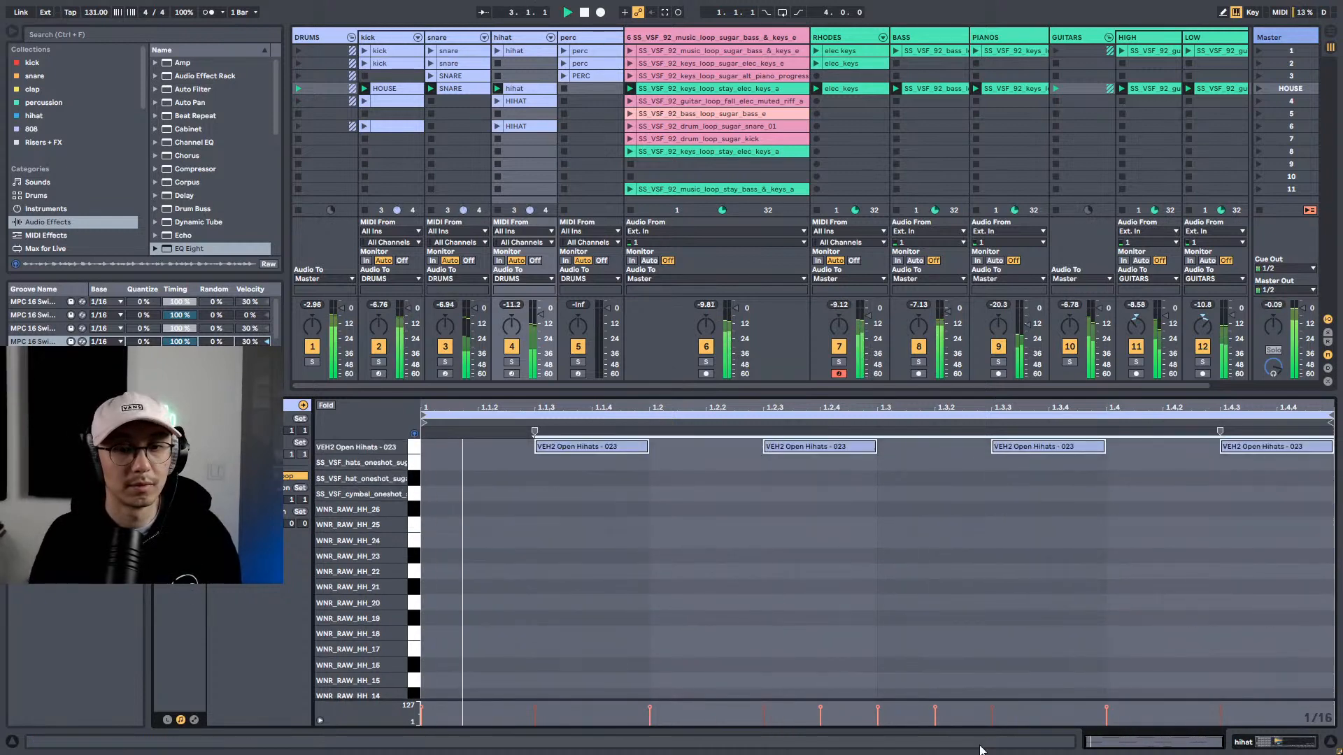
Step: Delete the two WNR_RAW_HH_01 notes from the HOUSE scene's hihat clip
{"action": "scroll", "coordinate": [937, 543], "scroll_direction": "down", "scroll_amount": 3}
{"action": "scroll", "coordinate": [938, 542], "scroll_direction": "down", "scroll_amount": 2}
{"action": "left_click_drag", "start_coordinate": [810, 636], "coordinate": [1113, 698]}
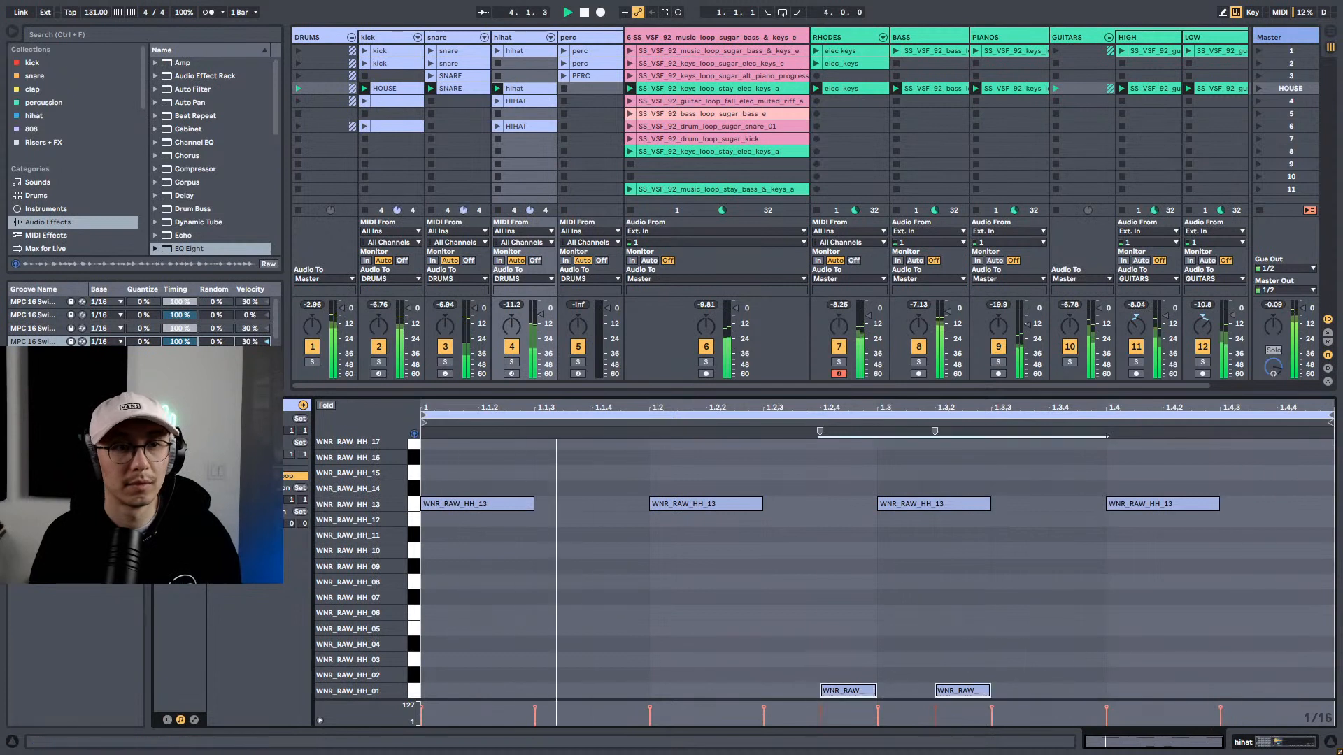
{"action": "key", "text": "Delete"}
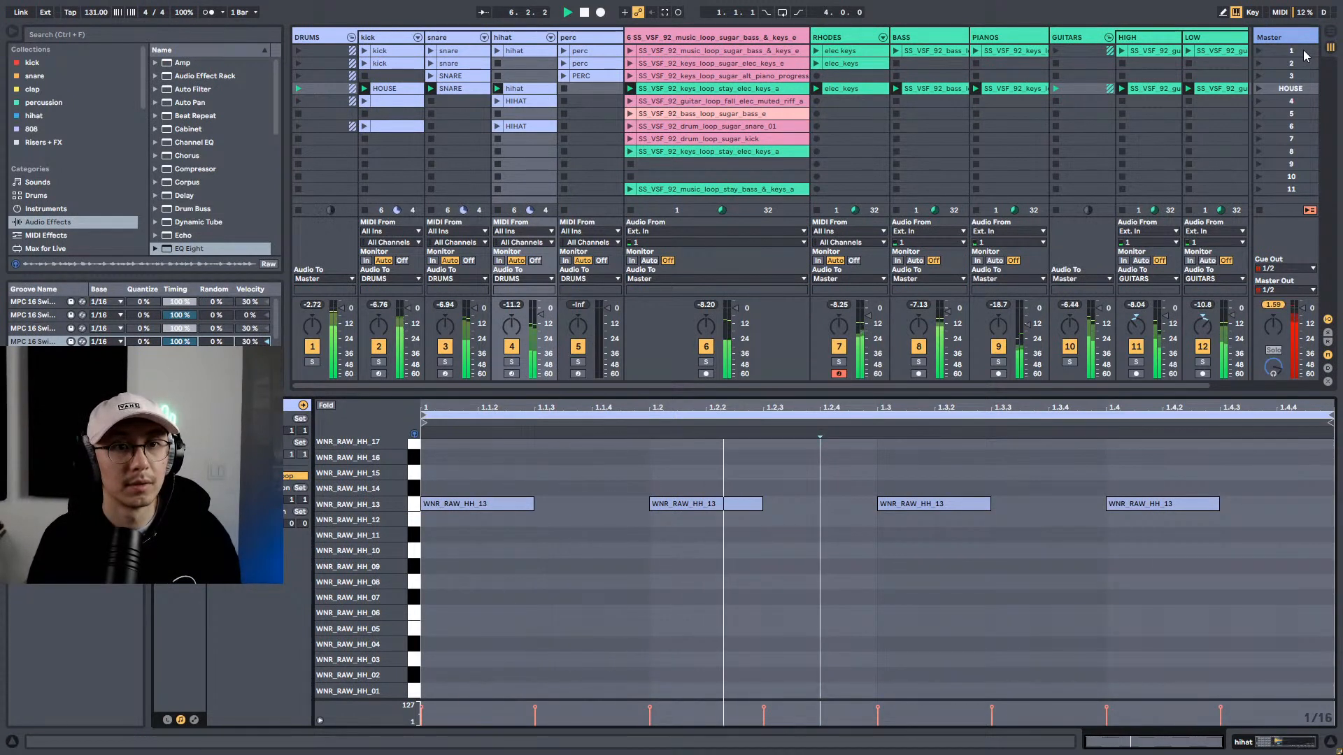
Step: Rename the HOUSE scene to 120 BPM HOUSE, widen the Master track and launch the scene at the new tempo
{"action": "left_click", "coordinate": [1294, 88]}
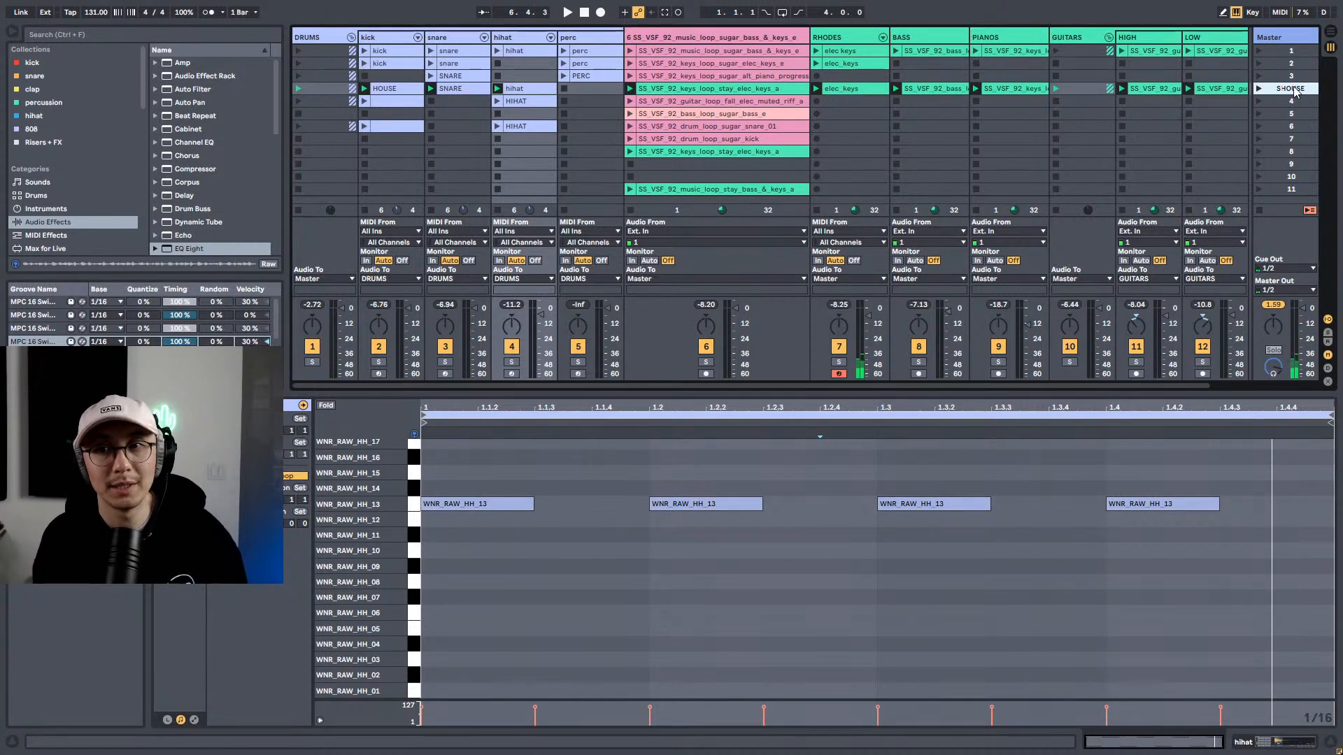
{"action": "type", "text": "120 BPM"}
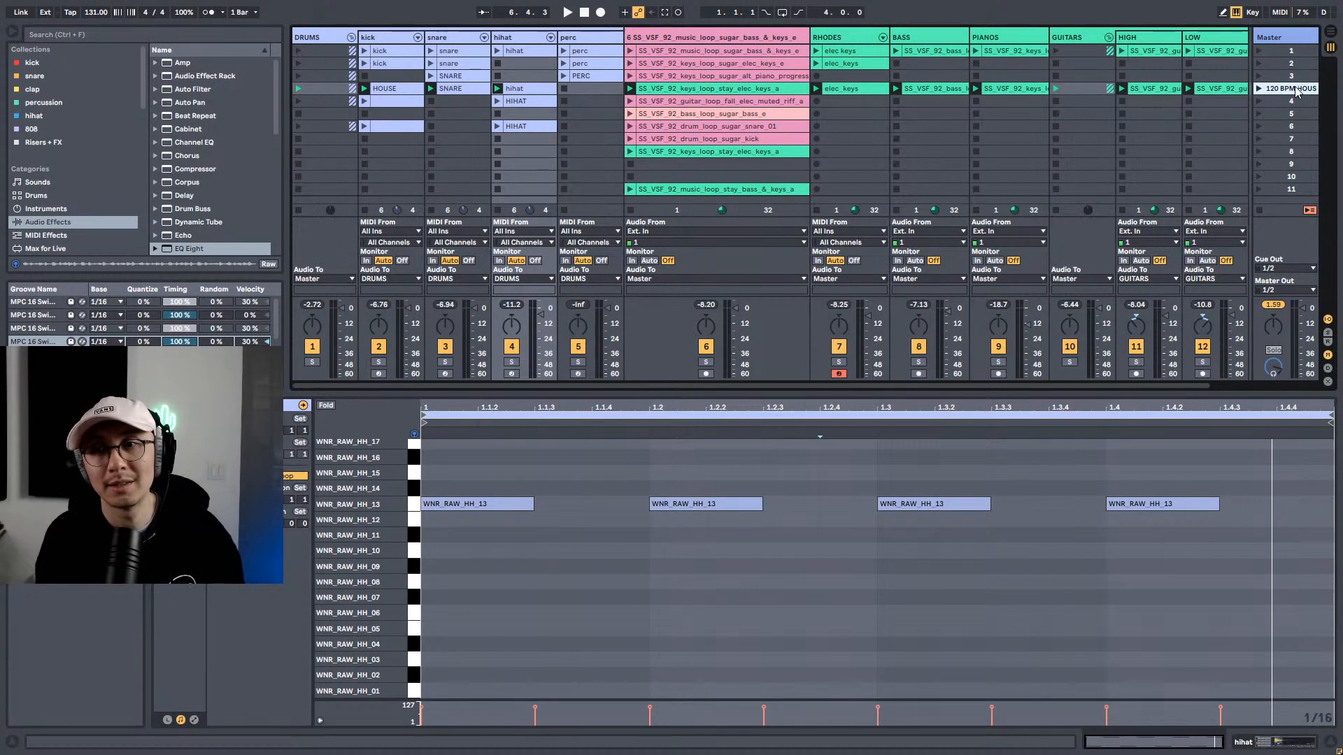
{"action": "left_click_drag", "start_coordinate": [1259, 40], "coordinate": [1199, 37]}
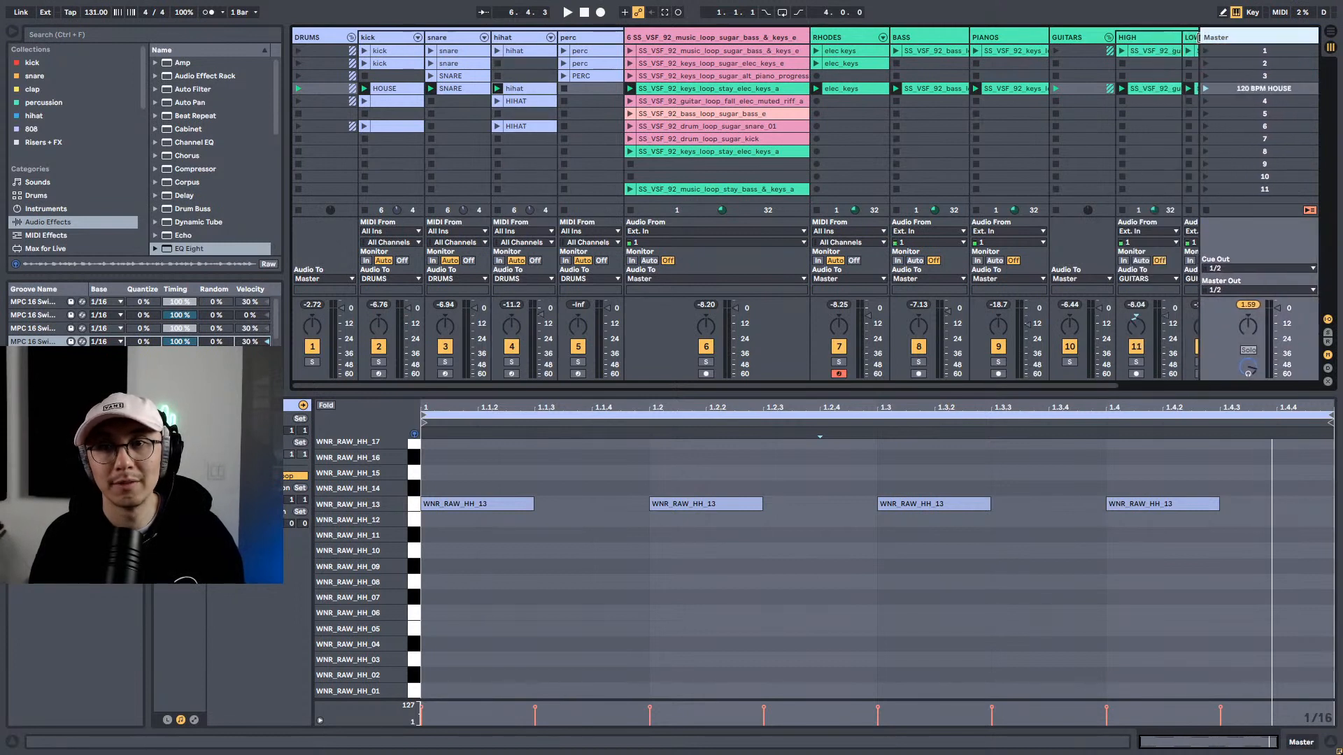
{"action": "left_click", "coordinate": [1206, 88]}
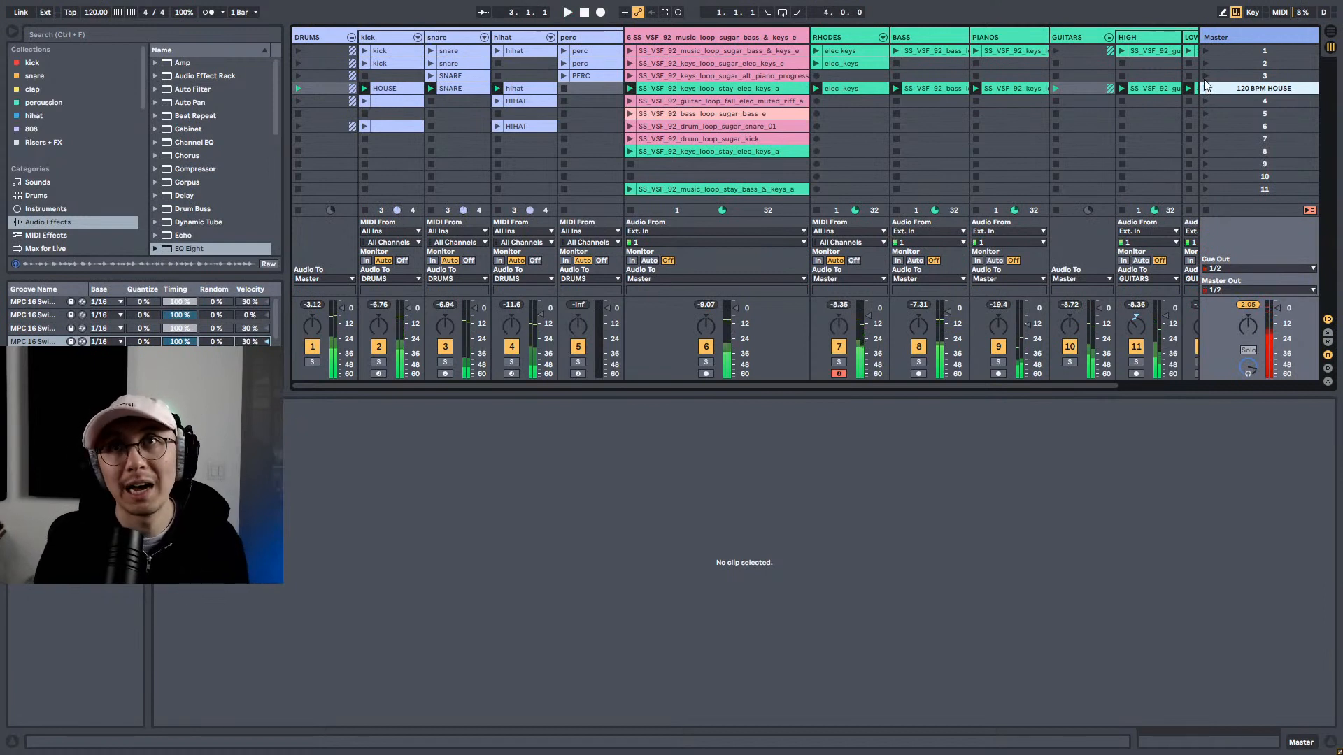
Step: Play back the 120 BPM HOUSE scene to hear the house version of the session
{"action": "key", "text": "space"}
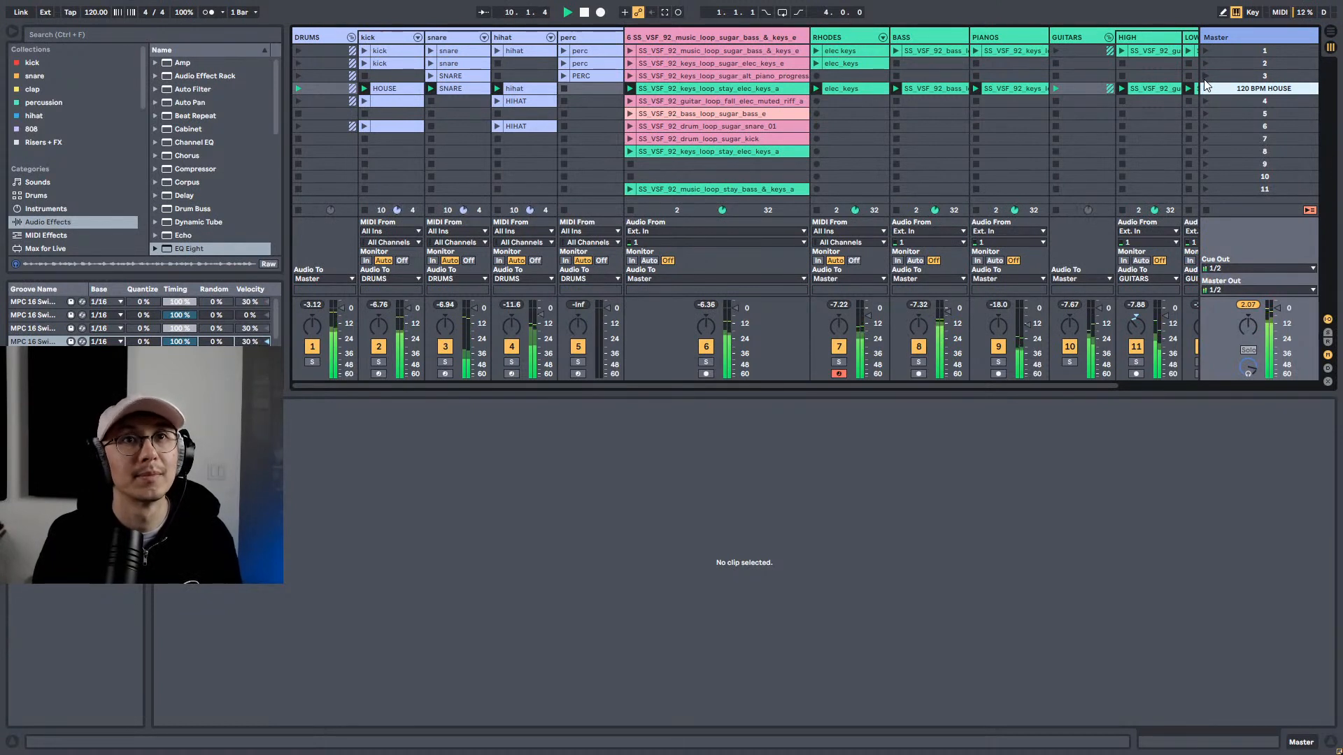
{"action": "key", "text": "space"}
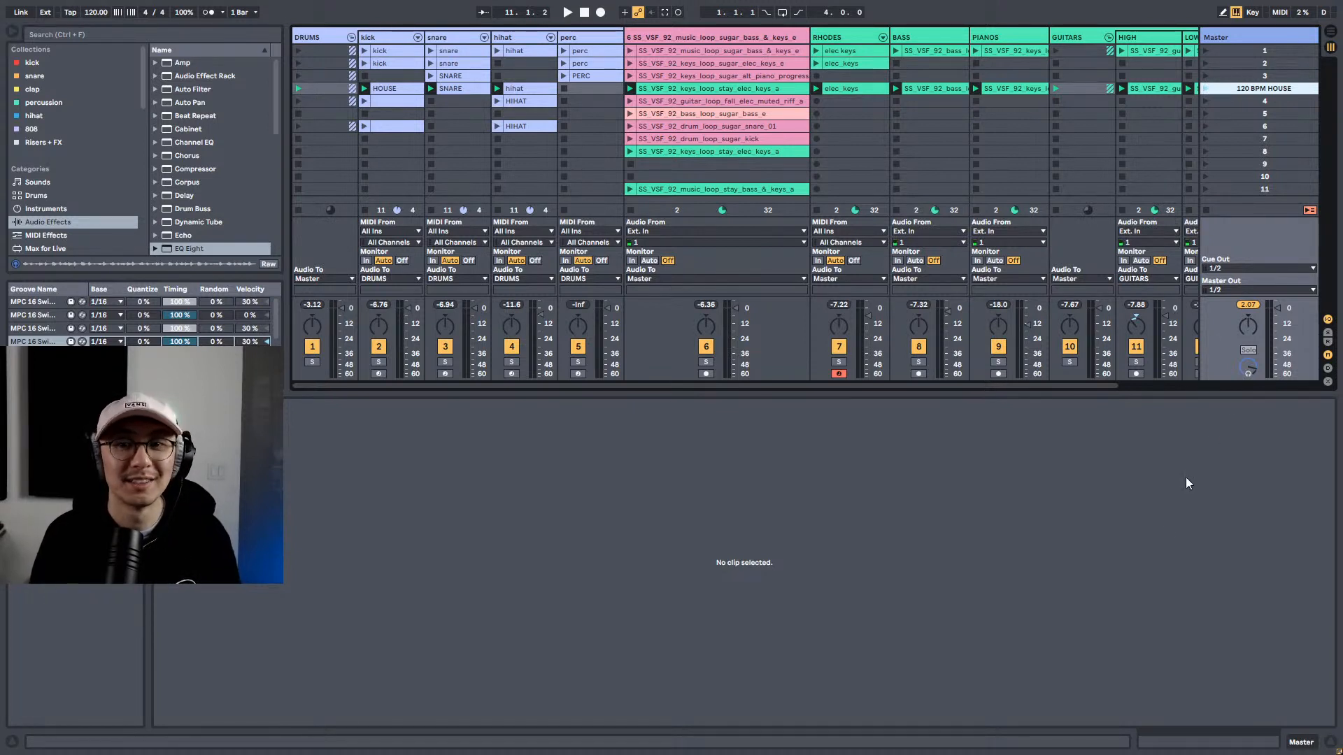
{"action": "left_click", "coordinate": [1167, 533]}
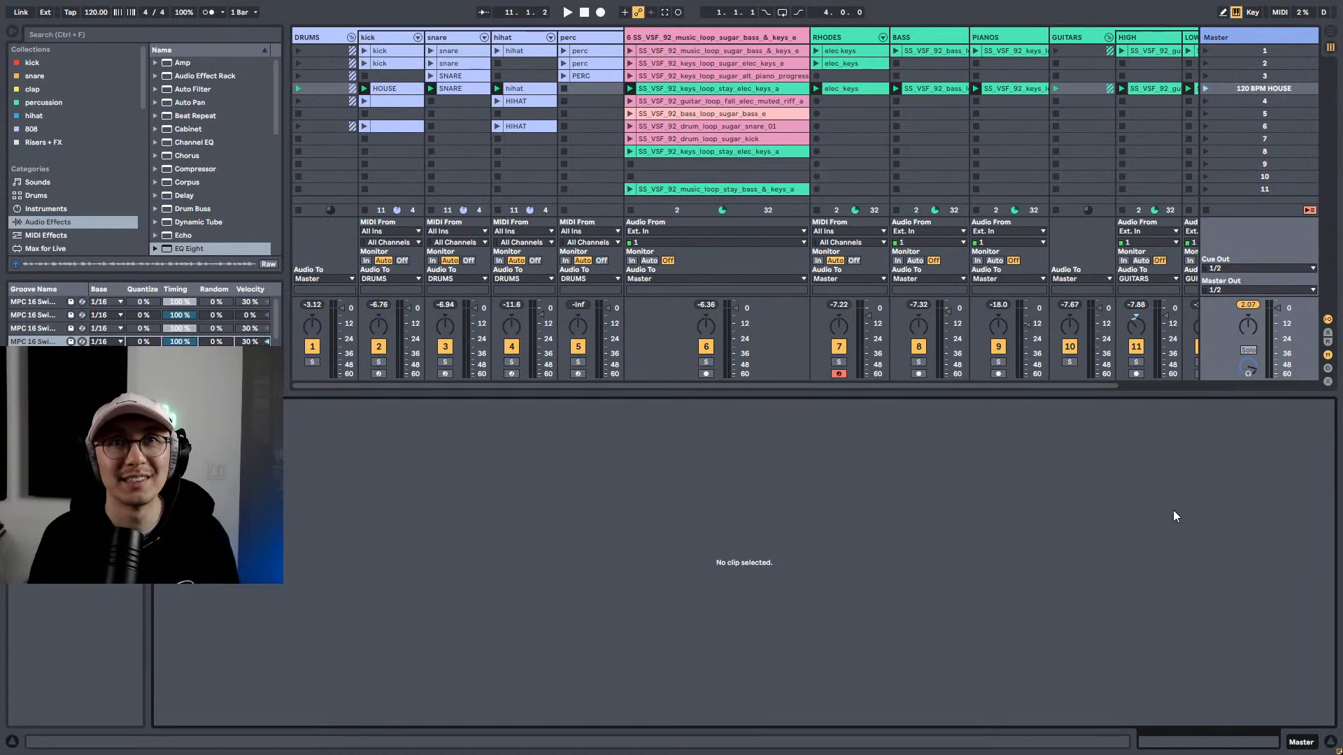
{"action": "key", "text": "space"}
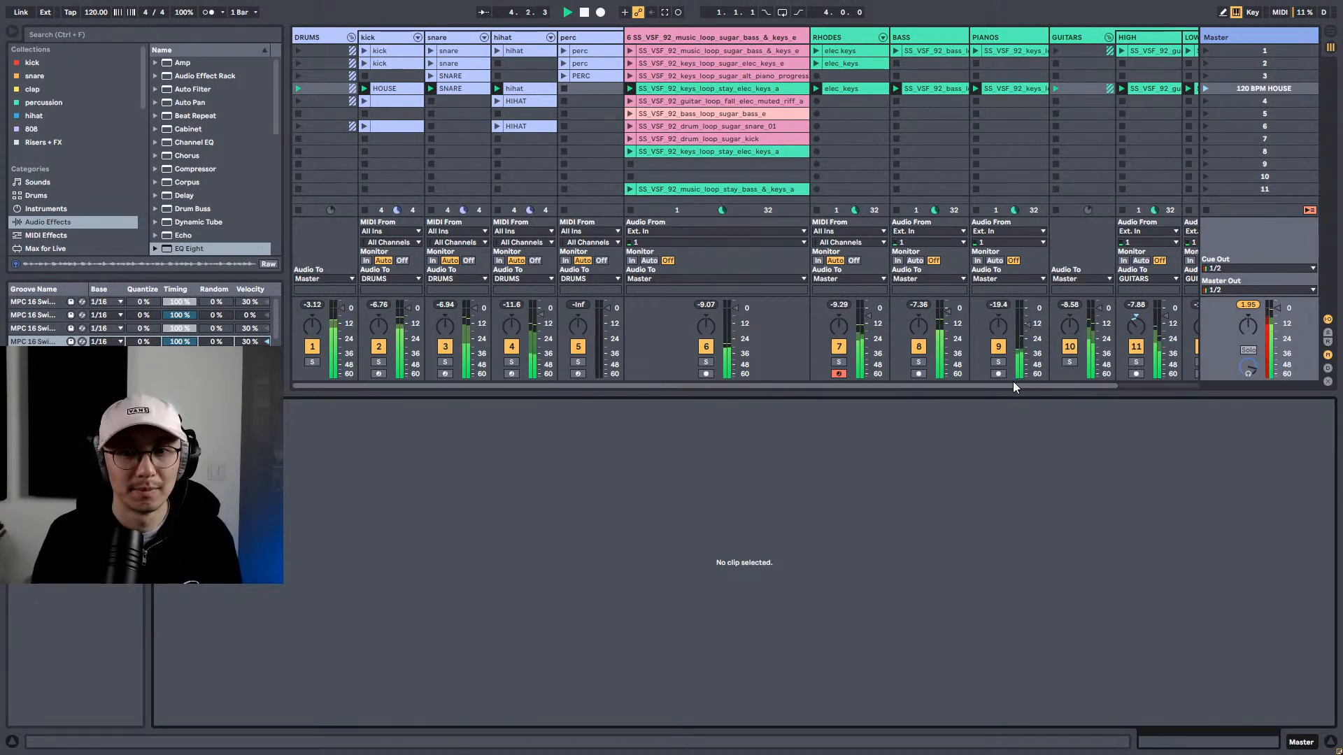
Step: Stop the house scene, briefly play scene 1 and rename it 130 BPM UK GARAGE
{"action": "left_click_drag", "start_coordinate": [1013, 384], "coordinate": [1114, 383]}
{"action": "key", "text": "space"}
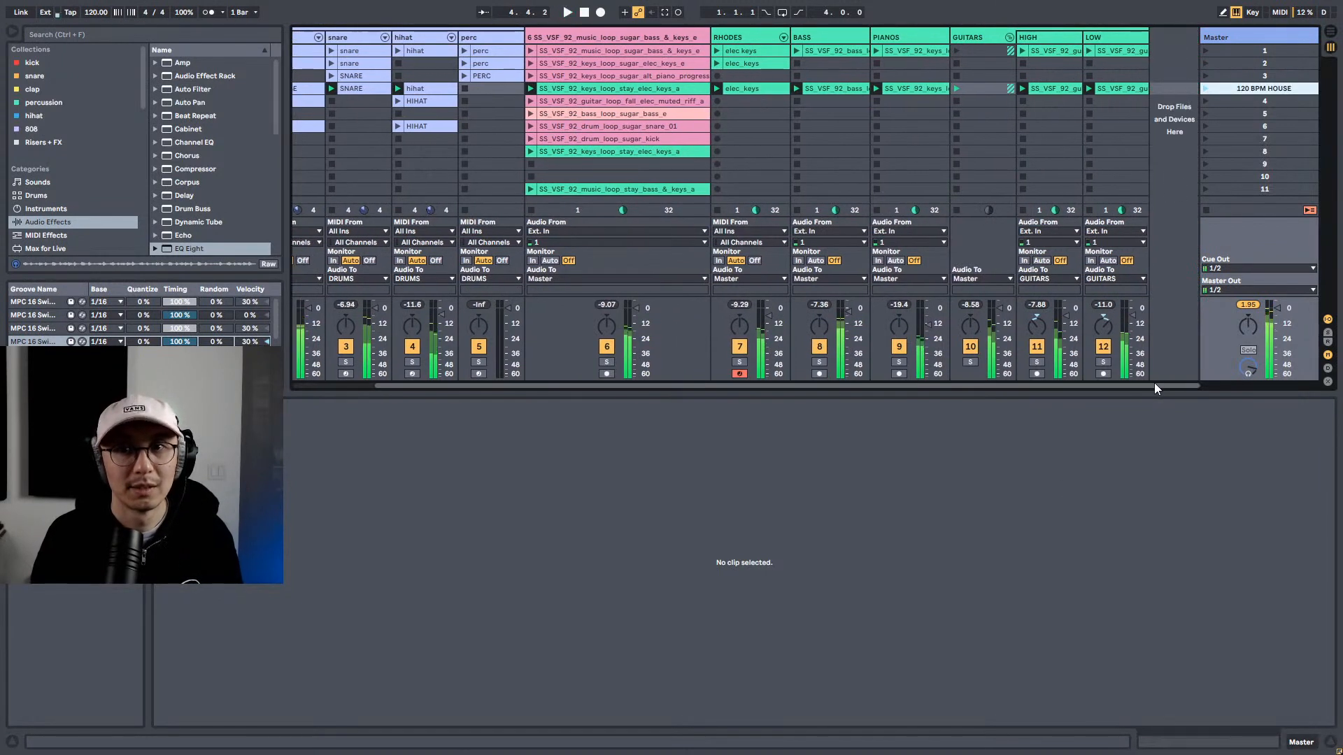
{"action": "left_click", "coordinate": [1205, 49]}
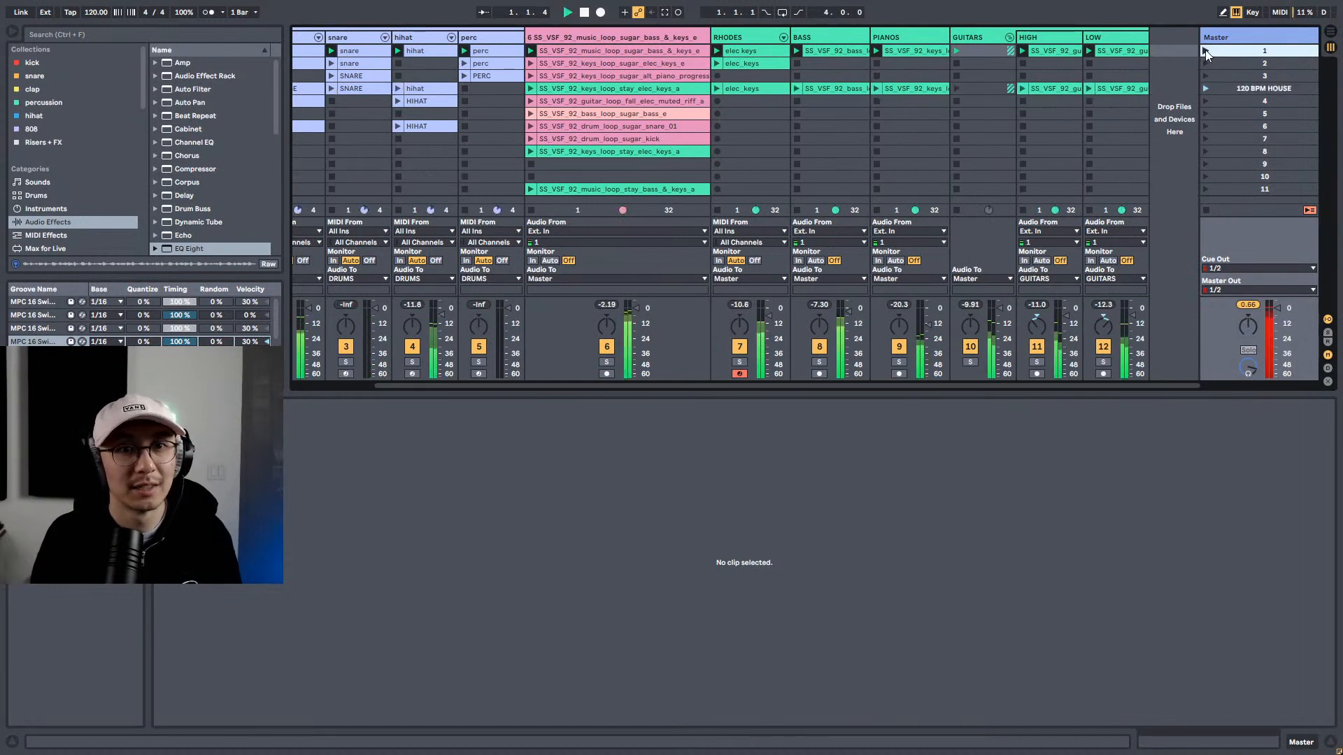
{"action": "key", "text": "space"}
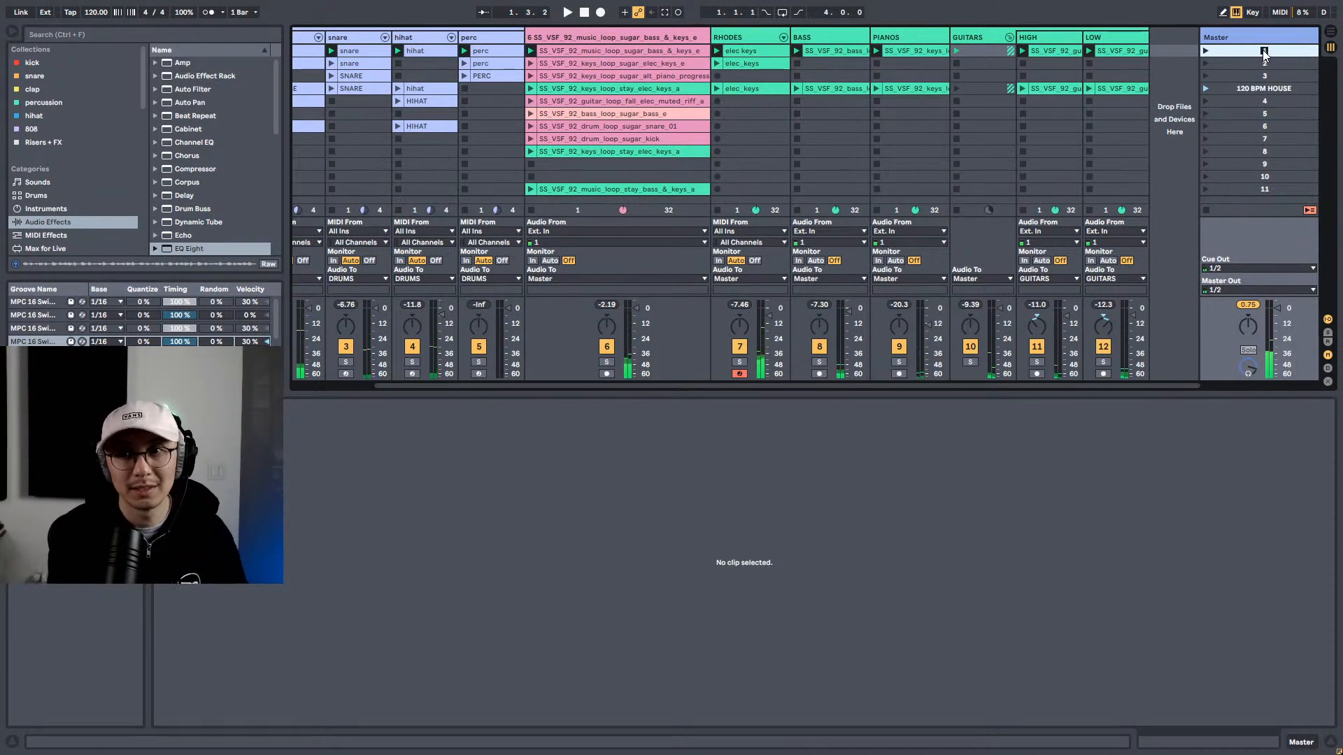
{"action": "type", "text": "M UK GARAGE"}
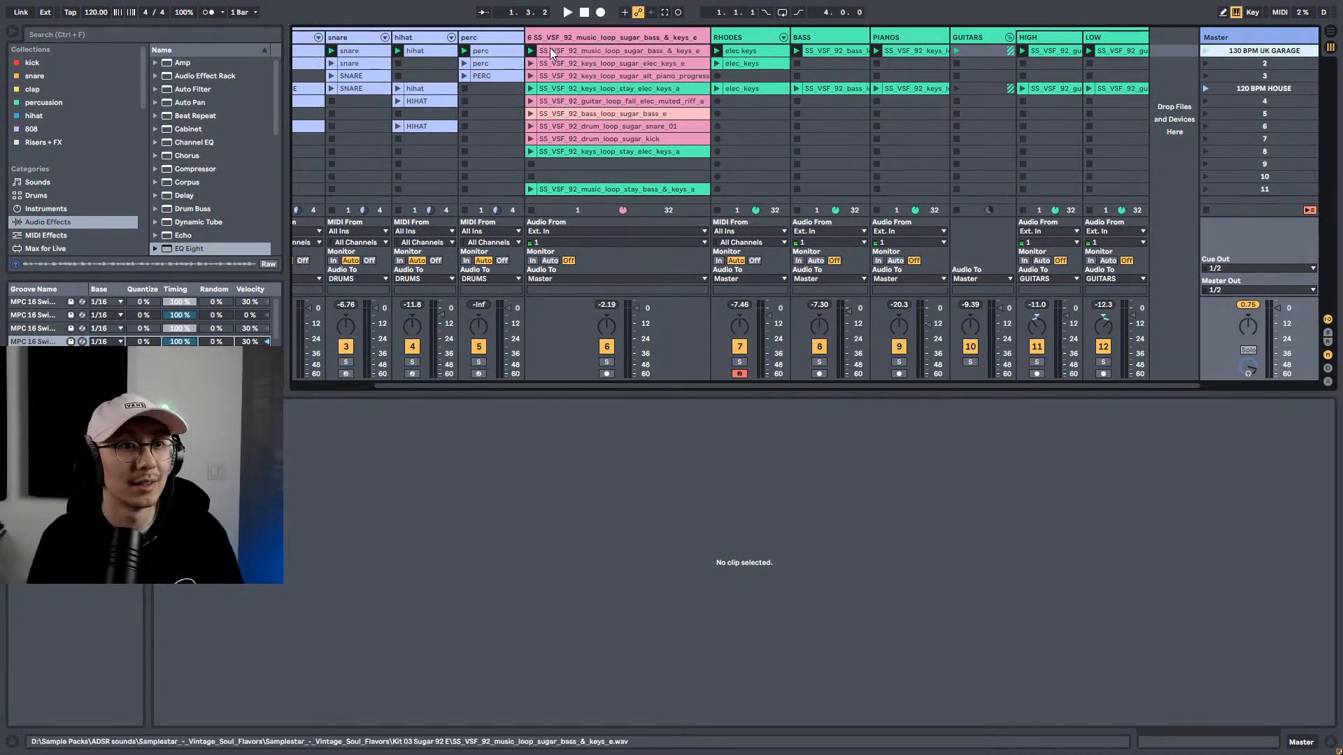
Step: Move SS_VSF_92_music_loop_sugar_bass_&_keys_e out of the garage scene to scene 10, and launch the garage scene with scene 2's kick and snare
{"action": "left_click_drag", "start_coordinate": [557, 49], "coordinate": [564, 176]}
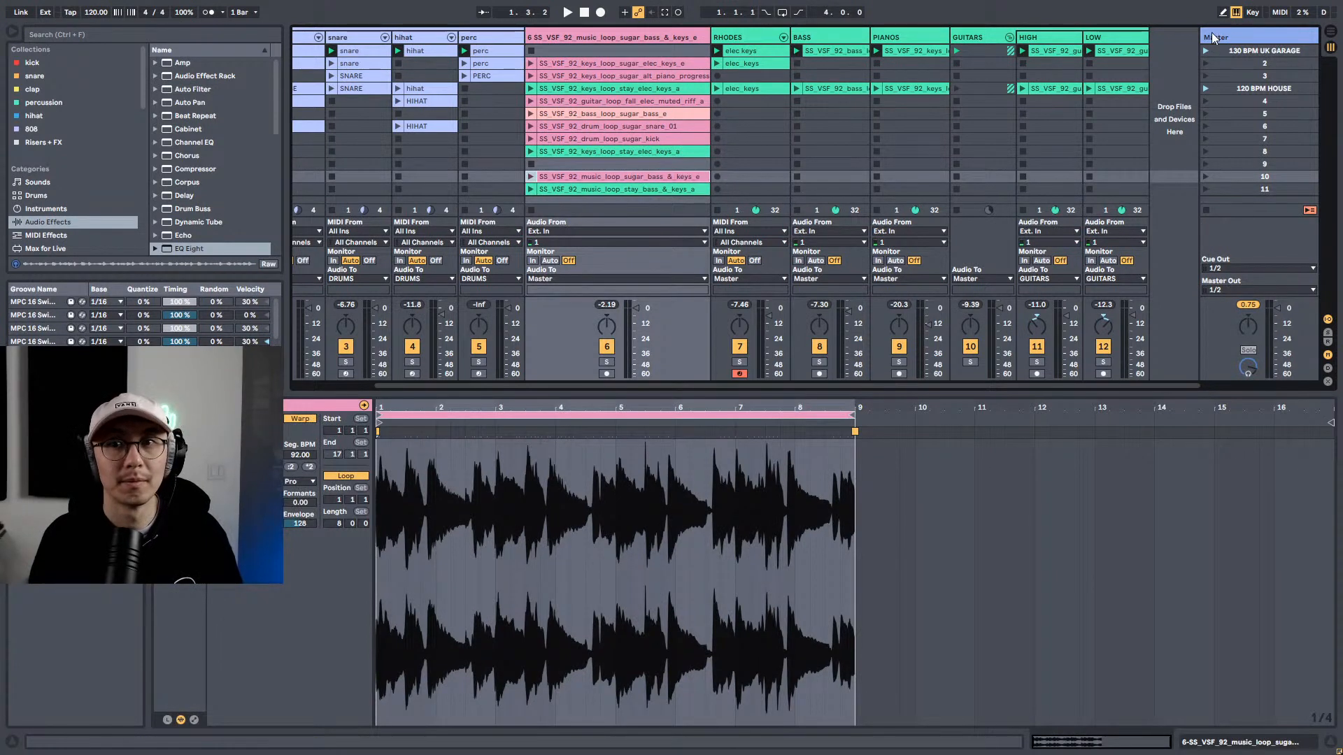
{"action": "left_click", "coordinate": [1204, 52]}
{"action": "key", "text": "space"}
{"action": "left_click_drag", "start_coordinate": [752, 386], "coordinate": [394, 368]}
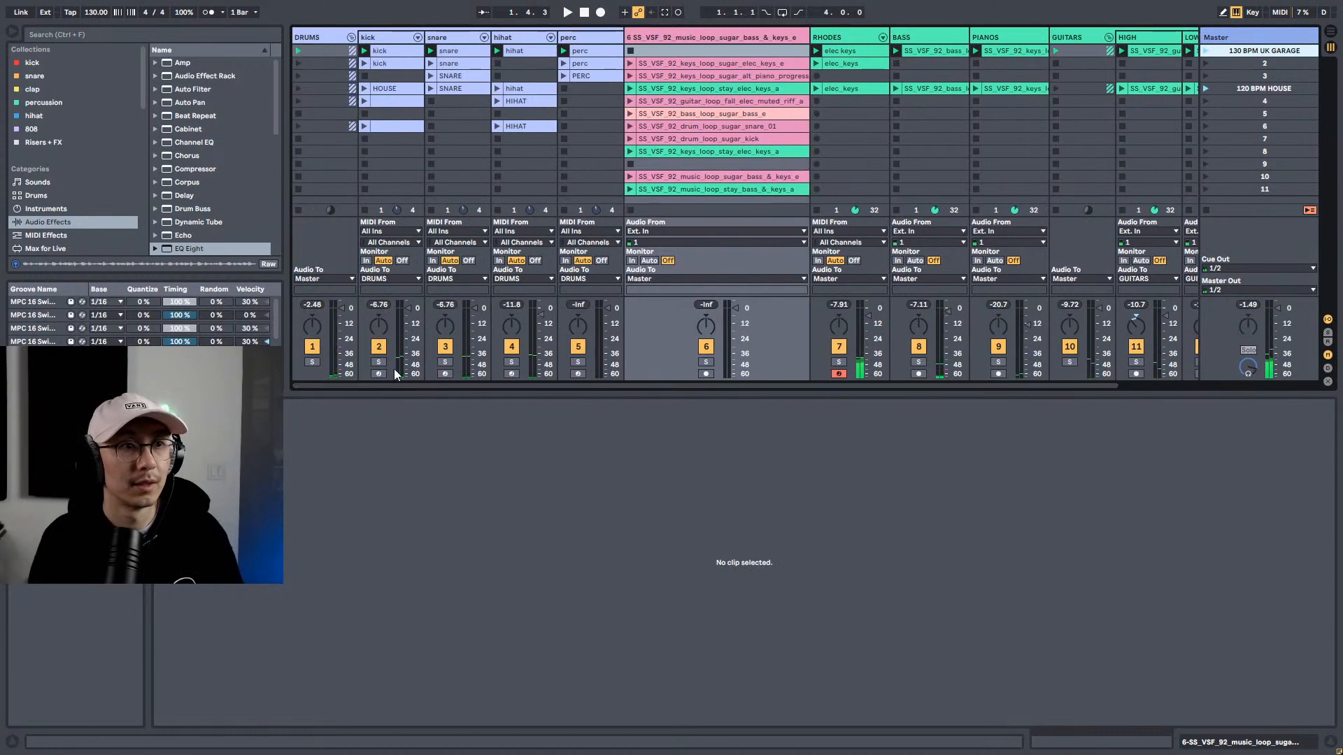
{"action": "left_click", "coordinate": [363, 63]}
{"action": "left_click", "coordinate": [431, 63]}
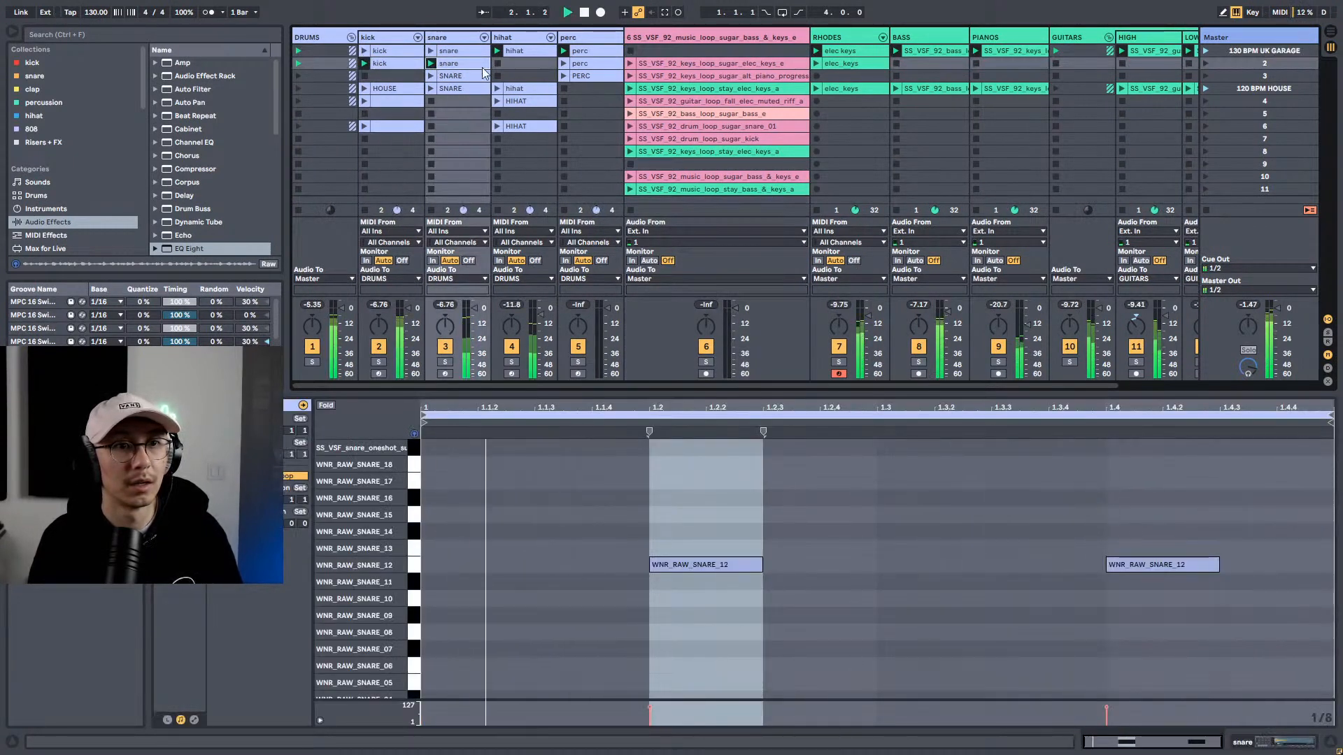
Step: Move the 130 BPM UK GARAGE scene directly above the 120 BPM HOUSE scene
{"action": "left_click_drag", "start_coordinate": [999, 384], "coordinate": [1117, 388]}
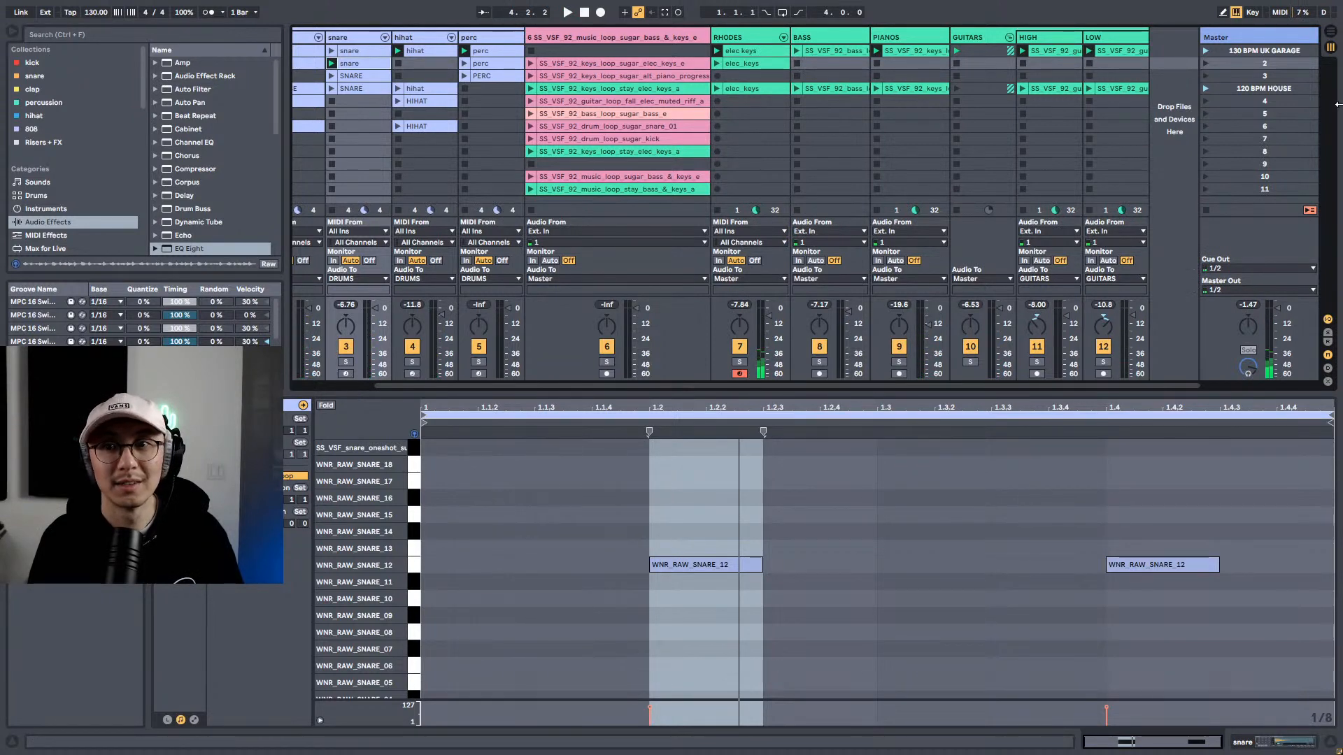
{"action": "left_click", "coordinate": [1276, 91]}
{"action": "left_click_drag", "start_coordinate": [1274, 50], "coordinate": [1270, 81]}
Step: Solo the RHODES track and audition its elec_keys clips in the garage and house scenes
{"action": "left_click", "coordinate": [770, 77]}
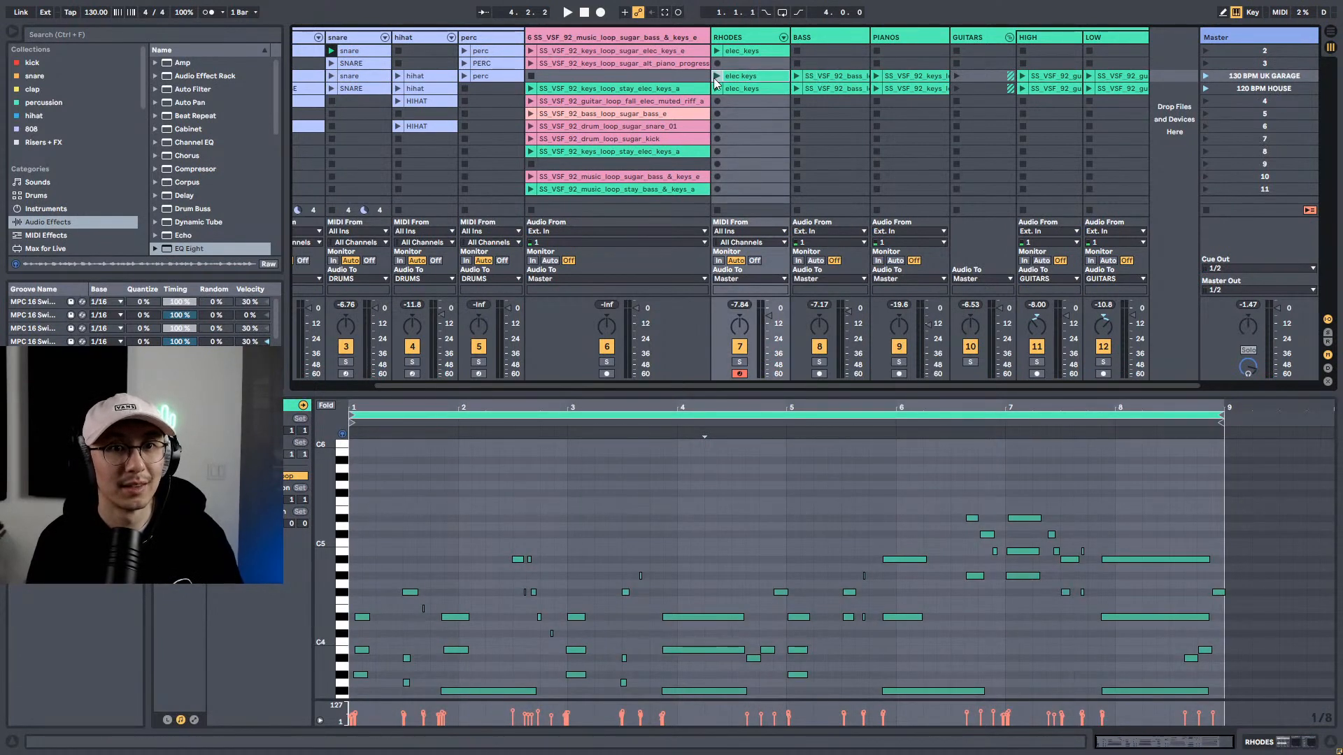
{"action": "left_click", "coordinate": [740, 362]}
{"action": "left_click", "coordinate": [716, 76]}
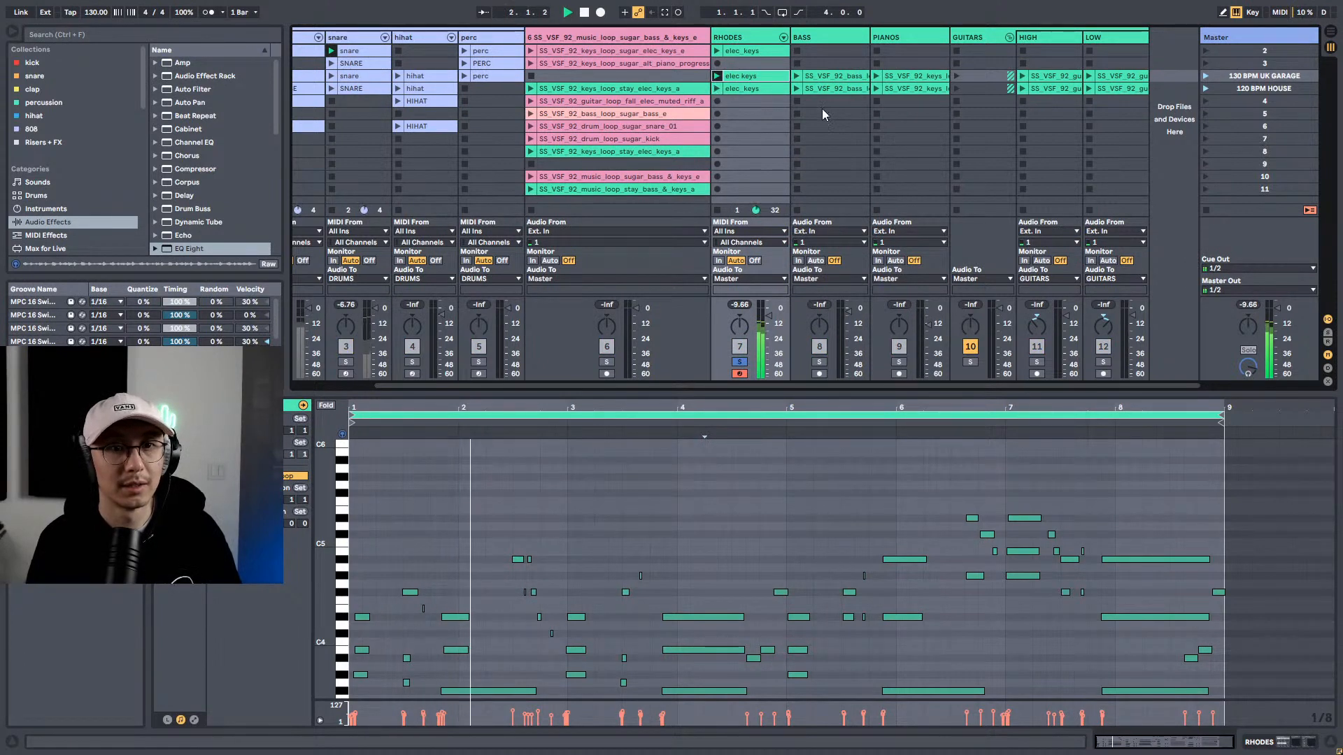
{"action": "left_click", "coordinate": [705, 88]}
{"action": "left_click", "coordinate": [718, 88]}
{"action": "key", "text": "space"}
{"action": "left_click", "coordinate": [718, 76]}
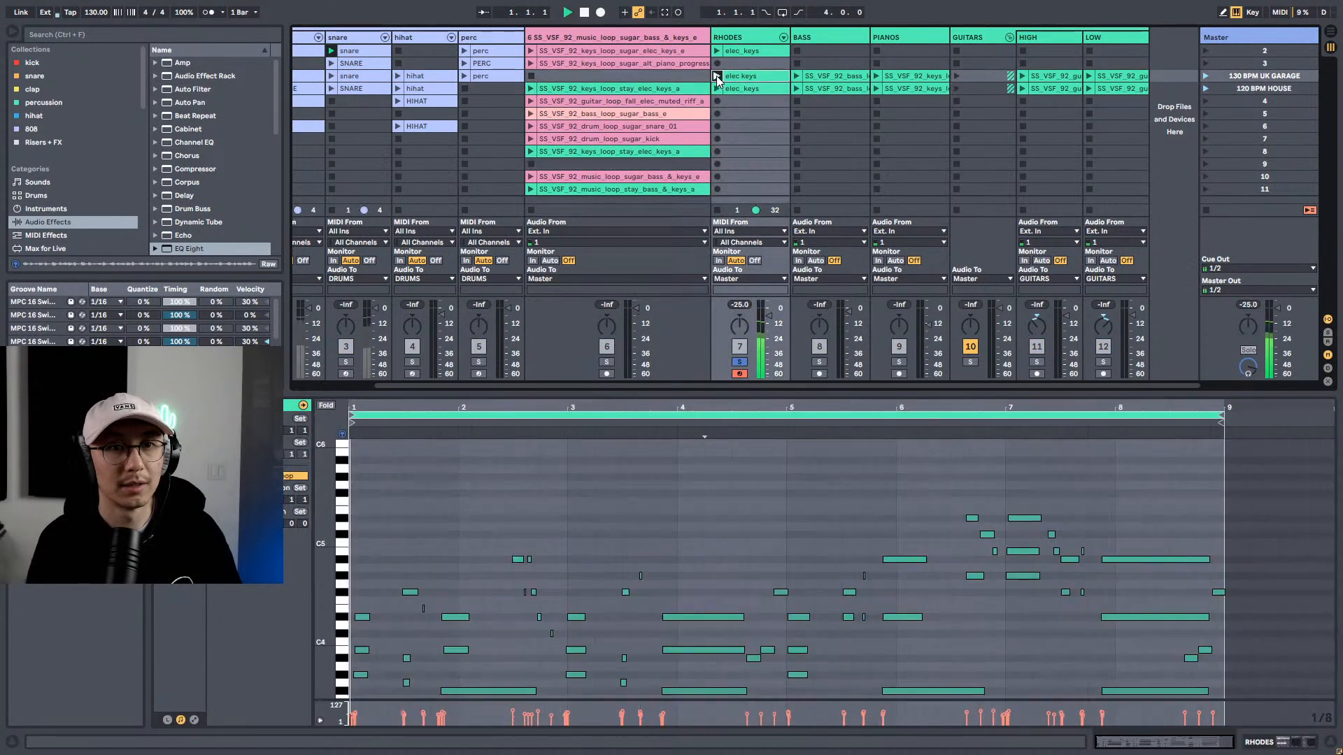
Step: Replace the garage scene's BASS clip with SS_VSF_92_bass_loop_sugar_bass_e, moving the old clip to scene 2, and unsolo RHODES
{"action": "left_click_drag", "start_coordinate": [824, 79], "coordinate": [821, 56]}
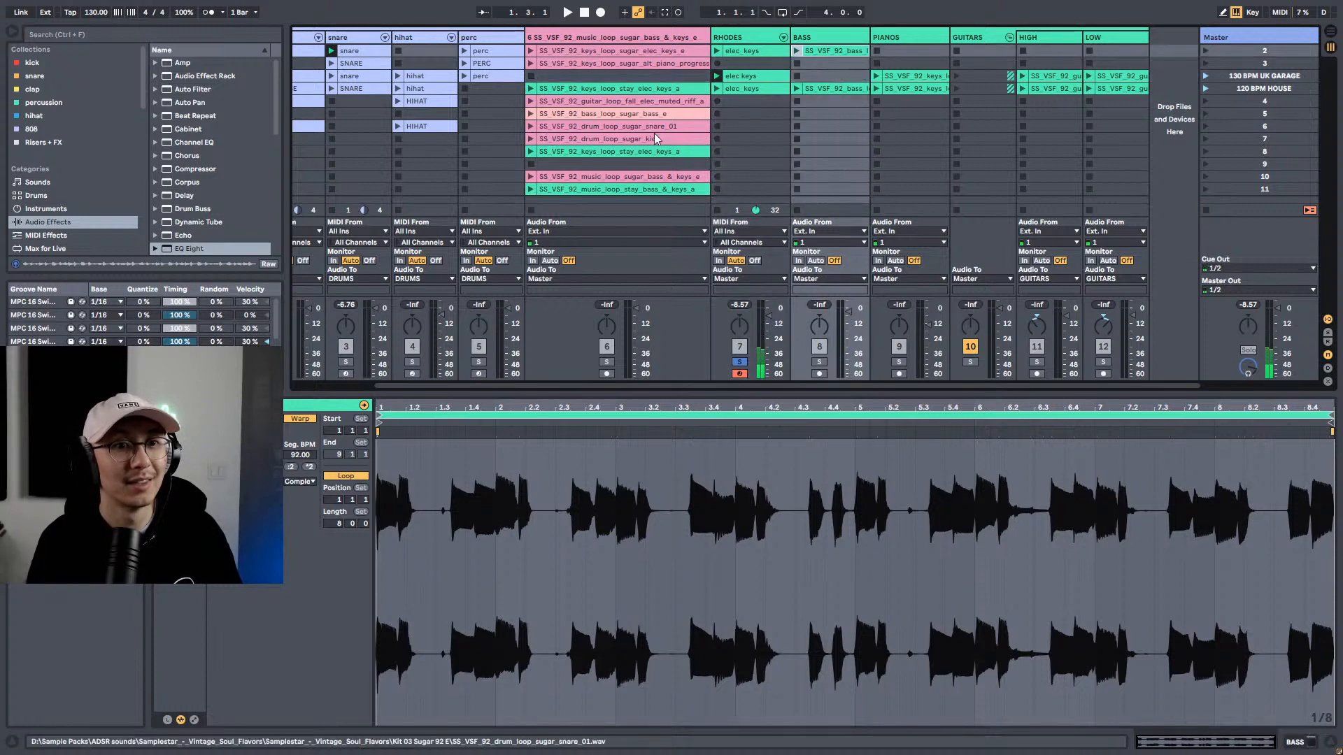
{"action": "left_click_drag", "start_coordinate": [641, 114], "coordinate": [833, 77]}
{"action": "left_click", "coordinate": [797, 76]}
{"action": "left_click", "coordinate": [739, 362]}
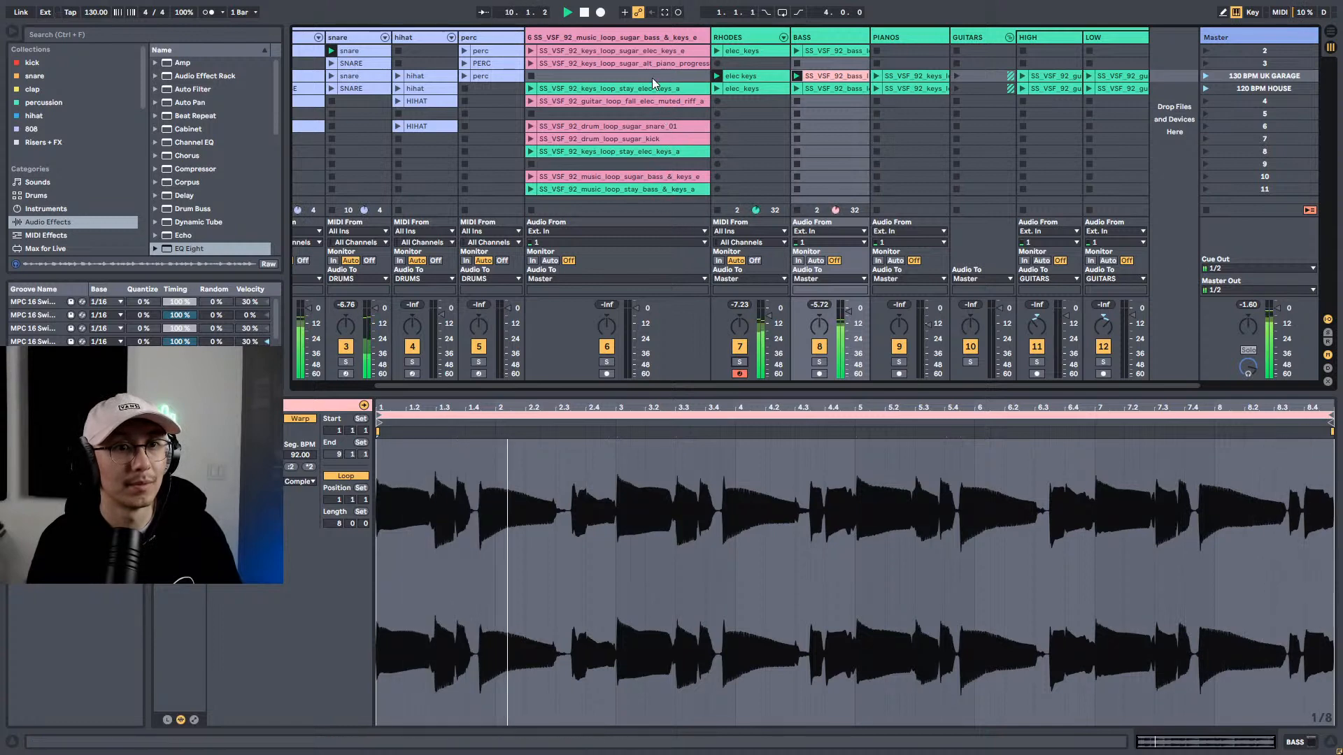
Step: Put the sugar_alt_piano_progression loop in the garage scene's PIANOS slot and launch it
{"action": "left_click_drag", "start_coordinate": [561, 62], "coordinate": [909, 74]}
{"action": "left_click", "coordinate": [877, 76]}
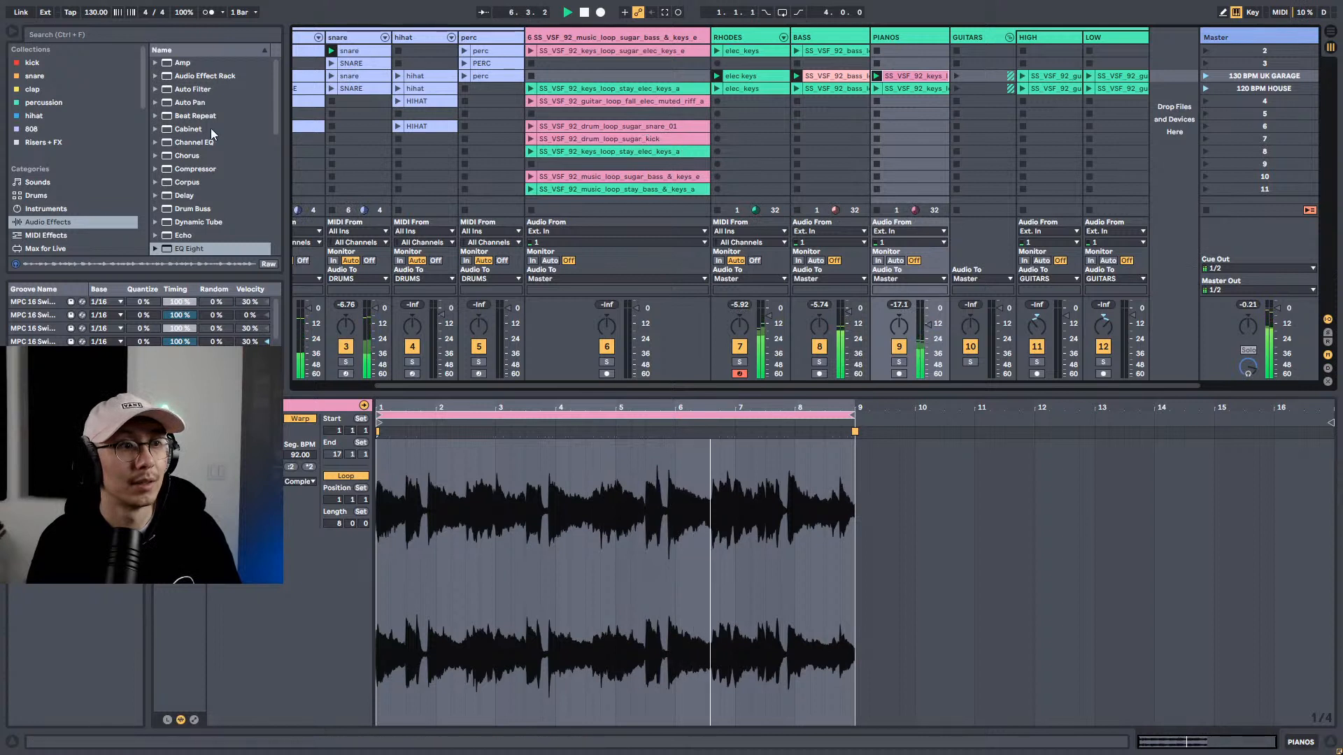
Step: Open the Sample Packs place, widen the browser, collapse Kit 02 Stay 92 A and expand Kit 03 Sugar 92 E
{"action": "scroll", "coordinate": [95, 197], "scroll_direction": "down", "scroll_amount": 4}
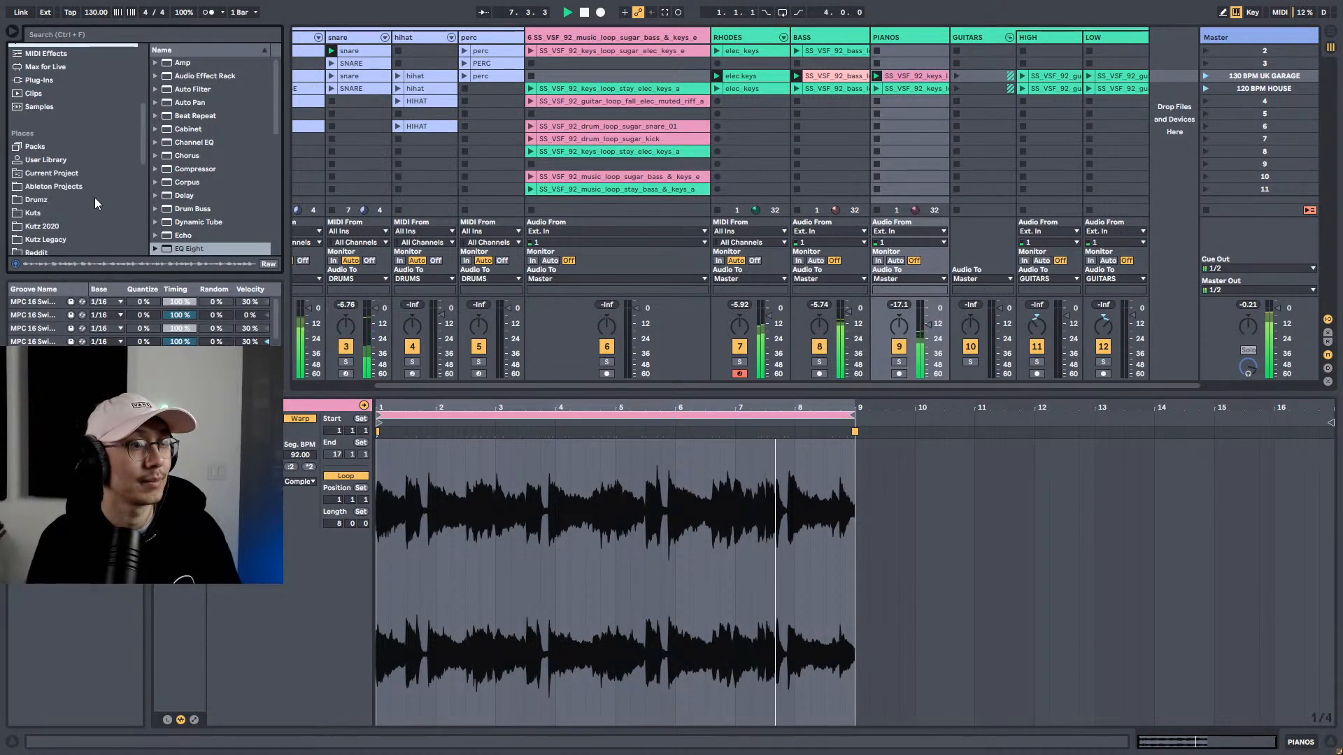
{"action": "scroll", "coordinate": [95, 197], "scroll_direction": "down", "scroll_amount": 2}
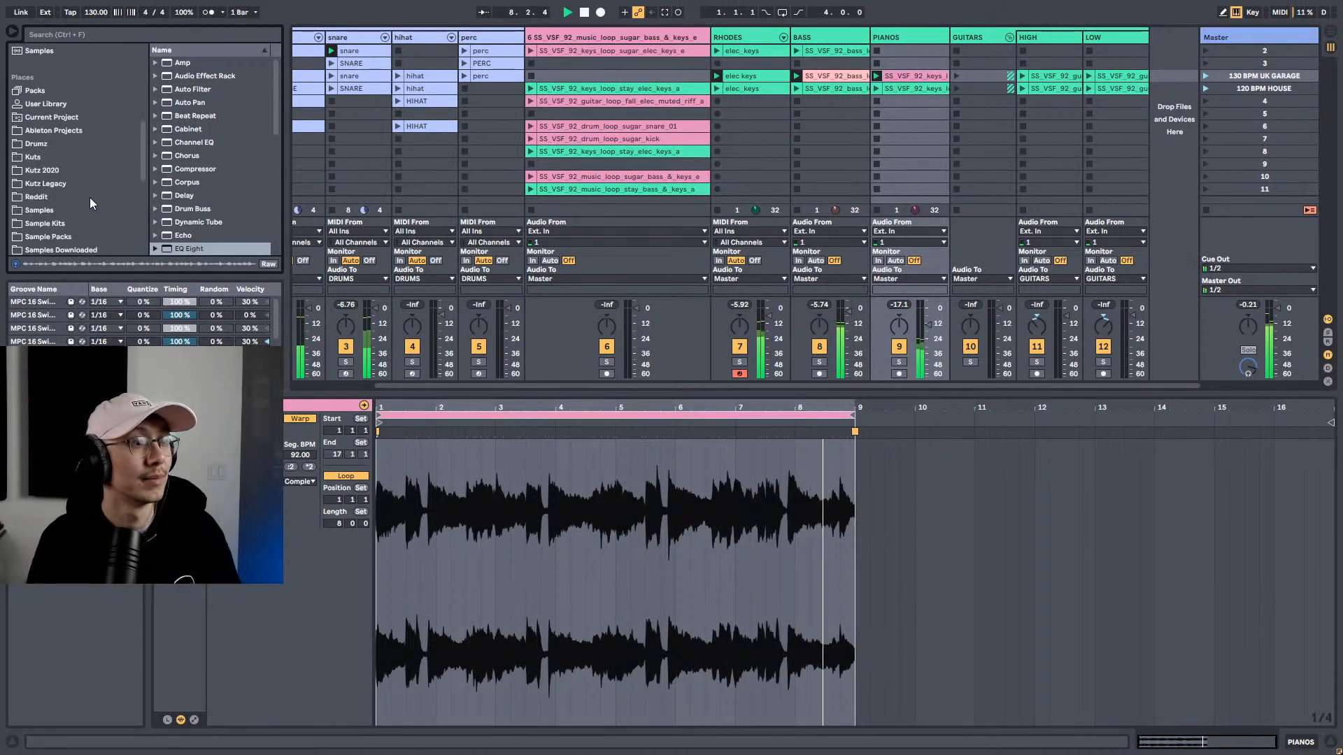
{"action": "left_click", "coordinate": [46, 238]}
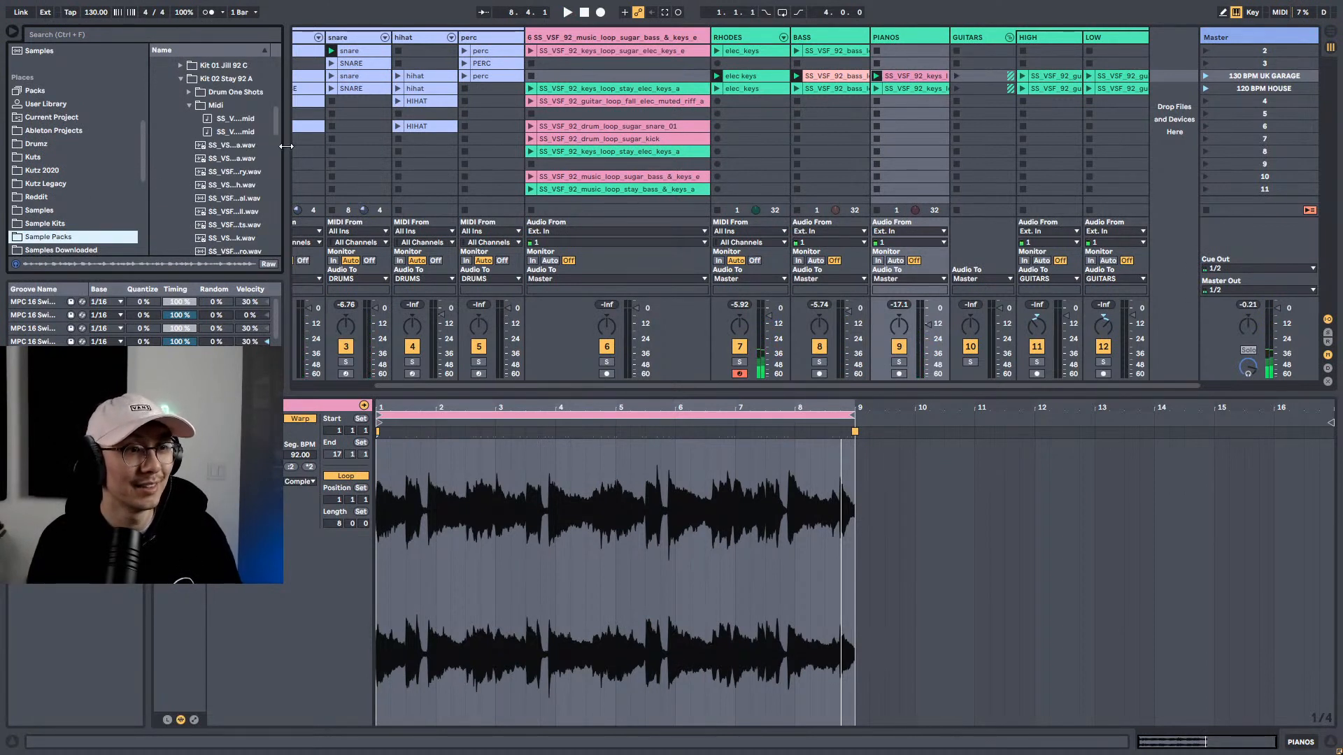
{"action": "left_click_drag", "start_coordinate": [284, 144], "coordinate": [434, 147]}
{"action": "scroll", "coordinate": [239, 149], "scroll_direction": "down", "scroll_amount": 2}
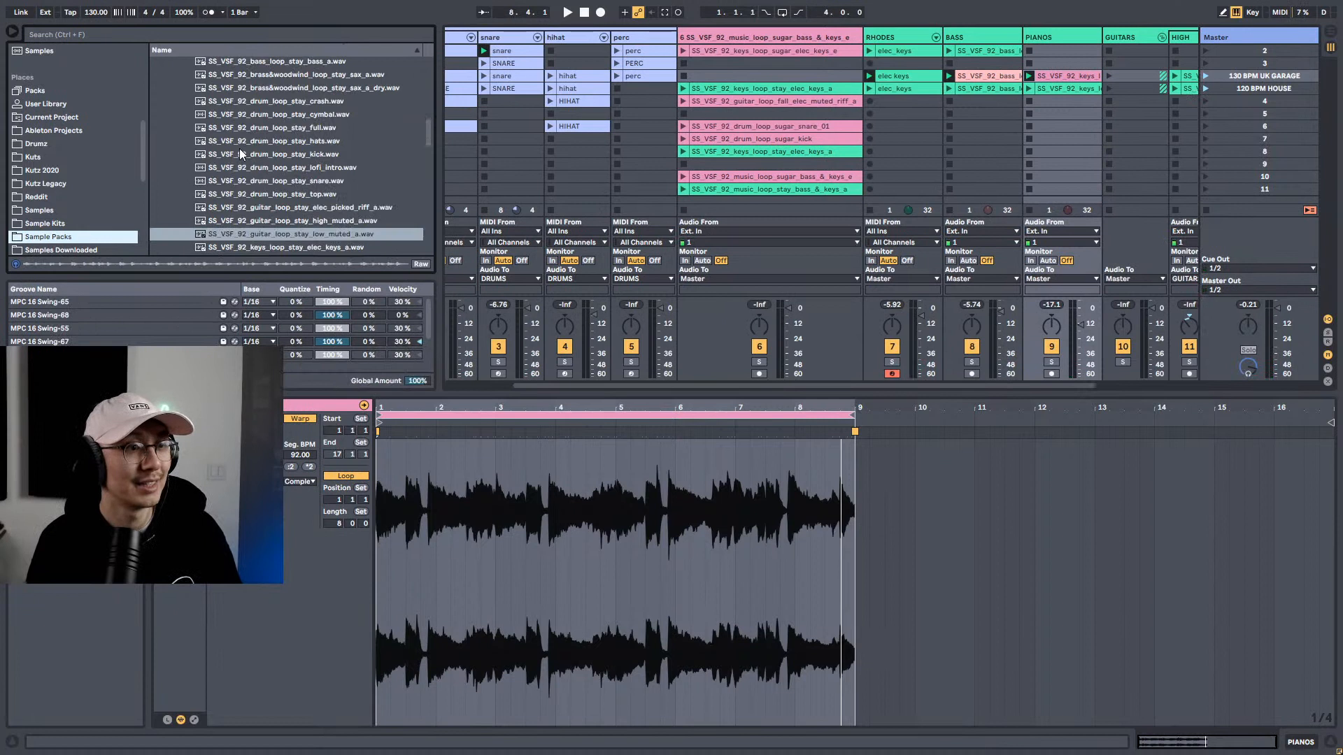
{"action": "scroll", "coordinate": [239, 148], "scroll_direction": "up", "scroll_amount": 3}
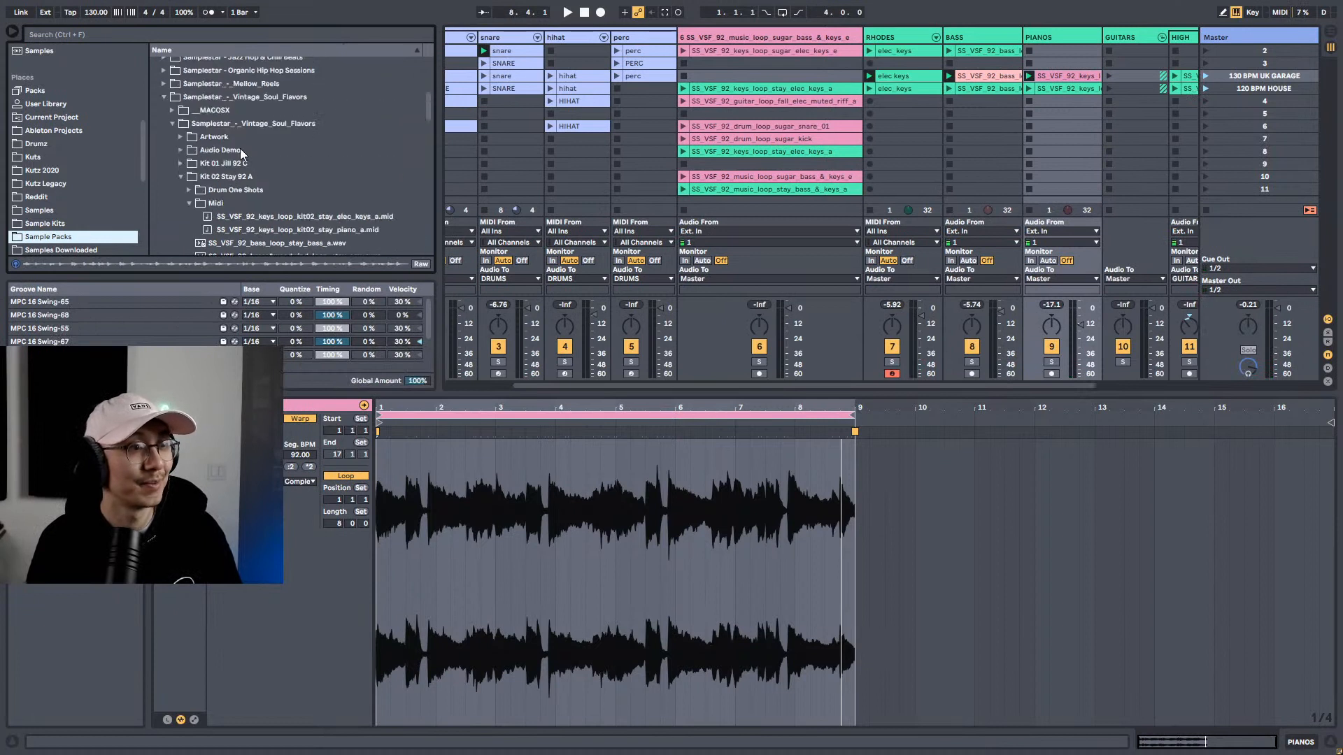
{"action": "left_click", "coordinate": [180, 176]}
{"action": "left_click", "coordinate": [180, 190]}
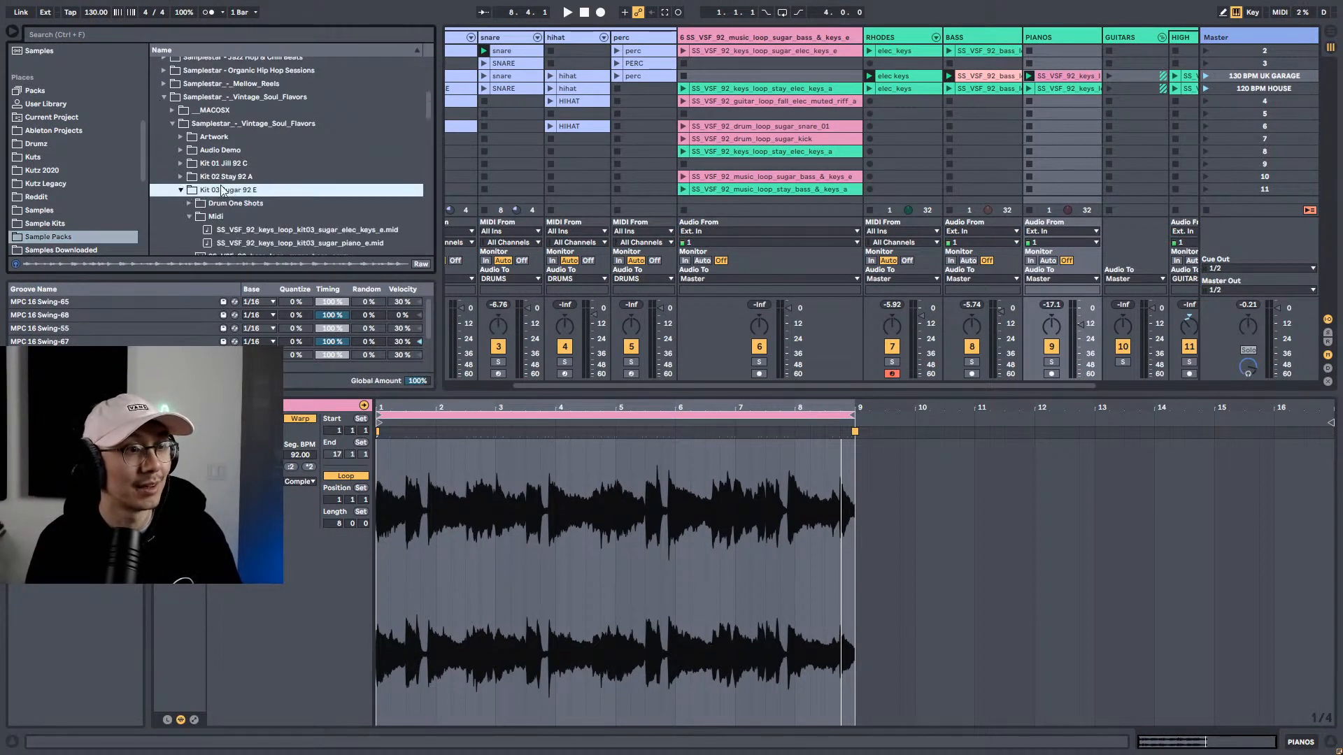
Step: Preview the Sugar kit's loops, including the elec_mute_high and elec_pick_low guitar loops
{"action": "scroll", "coordinate": [331, 184], "scroll_direction": "down", "scroll_amount": 3}
{"action": "scroll", "coordinate": [331, 184], "scroll_direction": "down", "scroll_amount": 4}
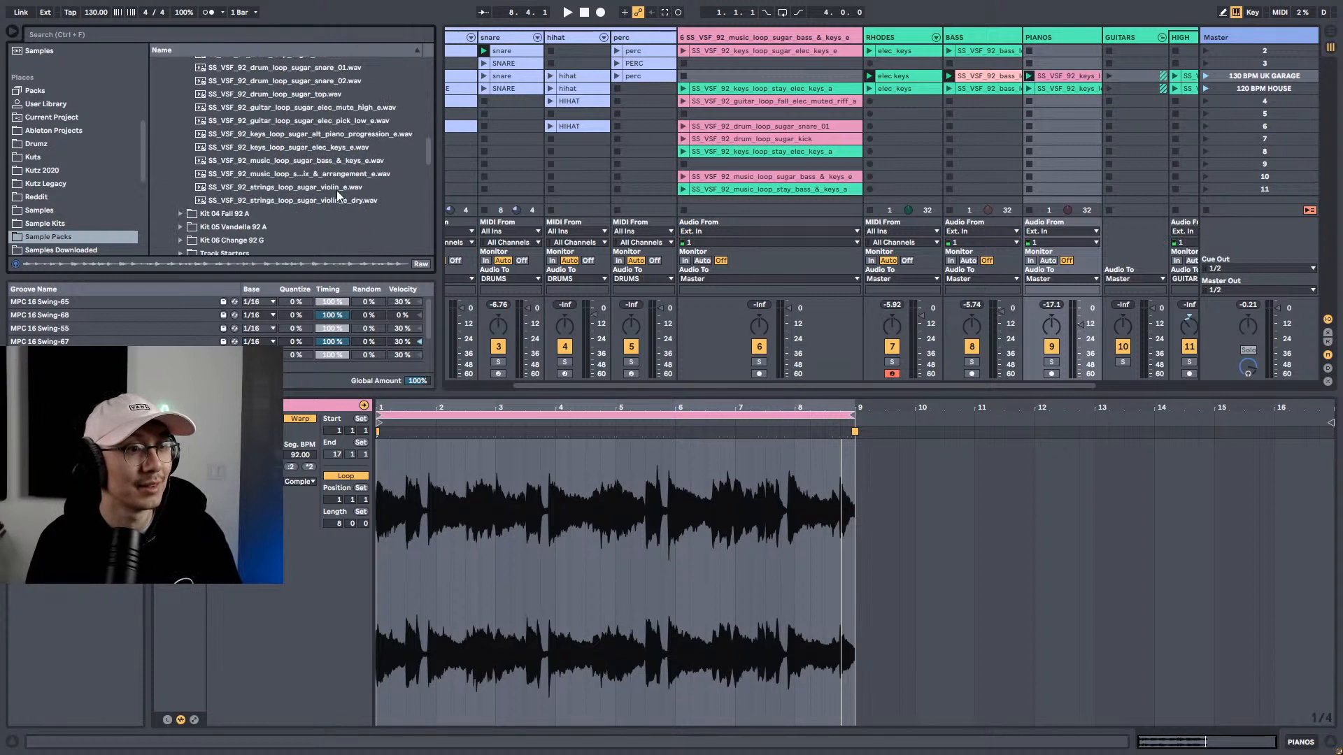
{"action": "scroll", "coordinate": [337, 190], "scroll_direction": "down", "scroll_amount": 2}
{"action": "left_click", "coordinate": [306, 154]}
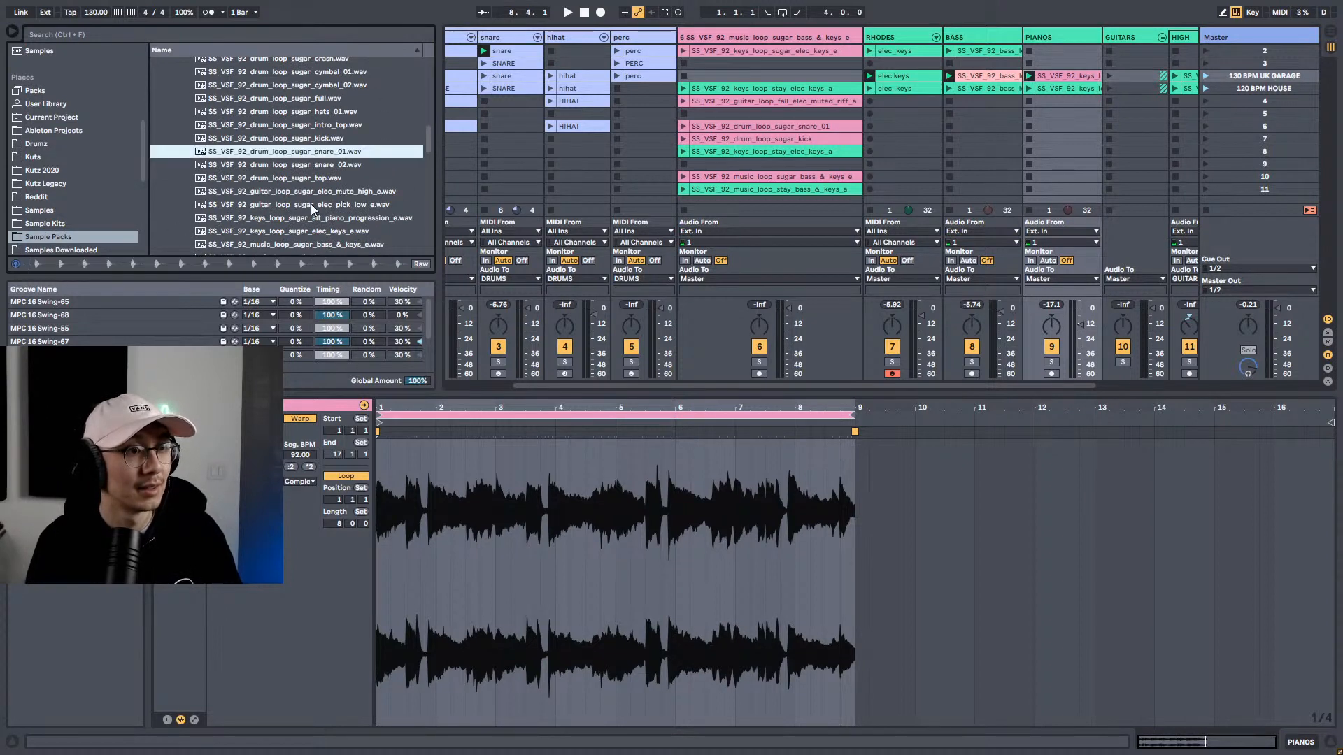
{"action": "left_click", "coordinate": [310, 205]}
{"action": "left_click", "coordinate": [312, 221]}
{"action": "left_click", "coordinate": [322, 192]}
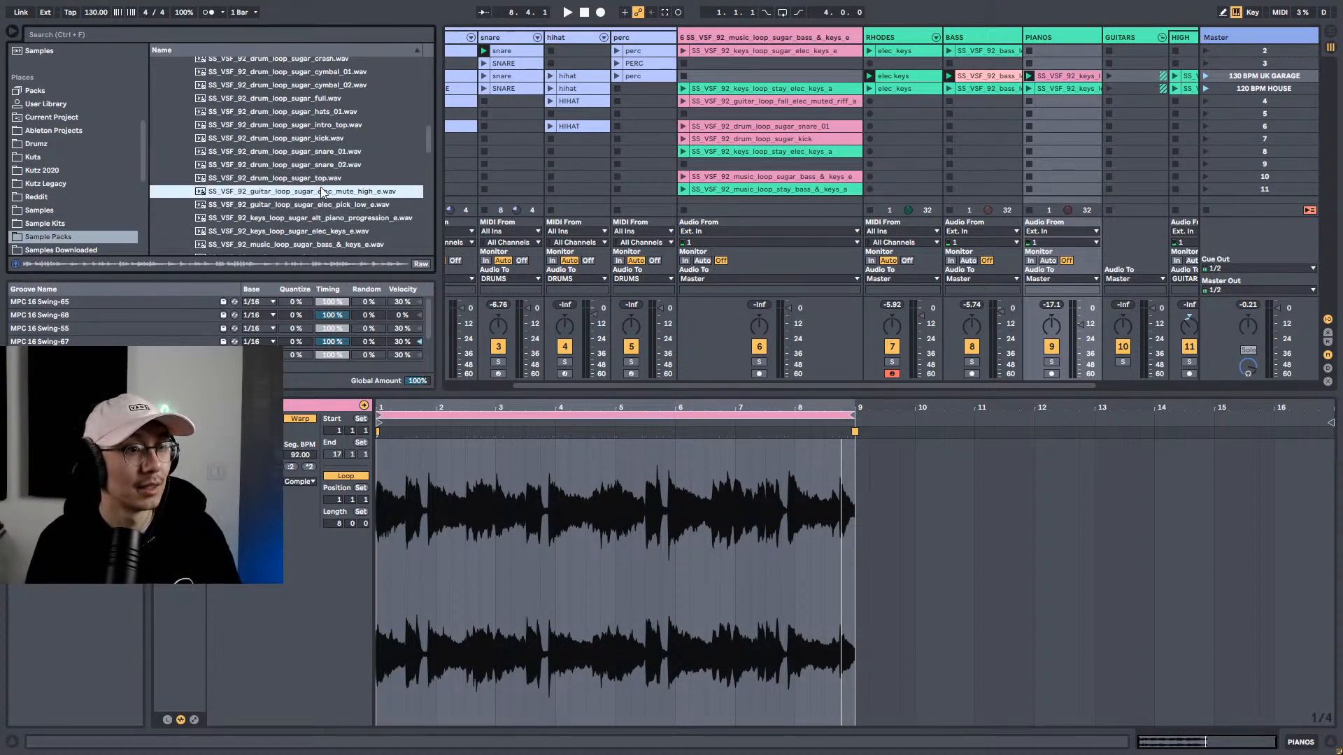
{"action": "left_click", "coordinate": [333, 205]}
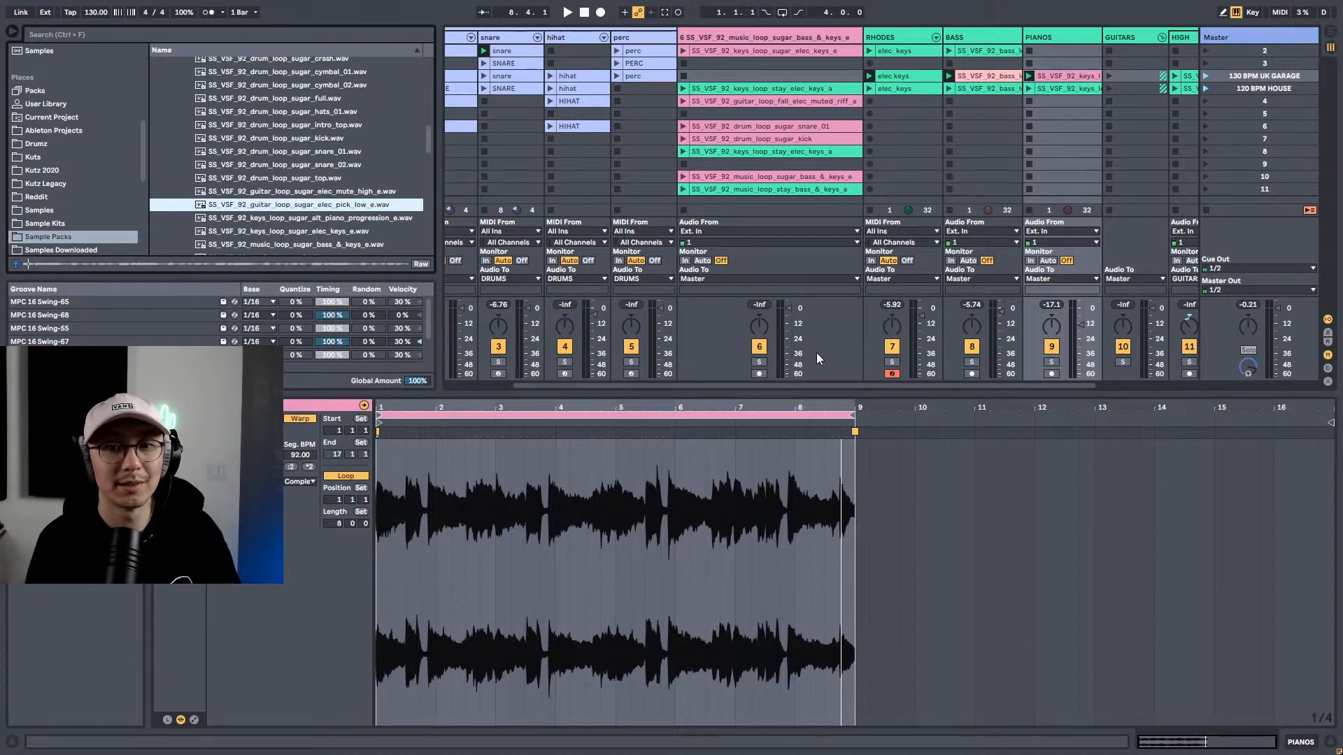
Step: Load the sugar_elec_mute_high and sugar_elec_pick_low guitar loops into the garage scene's HIGH and LOW slots as separate tracks
{"action": "left_click_drag", "start_coordinate": [819, 385], "coordinate": [960, 386]}
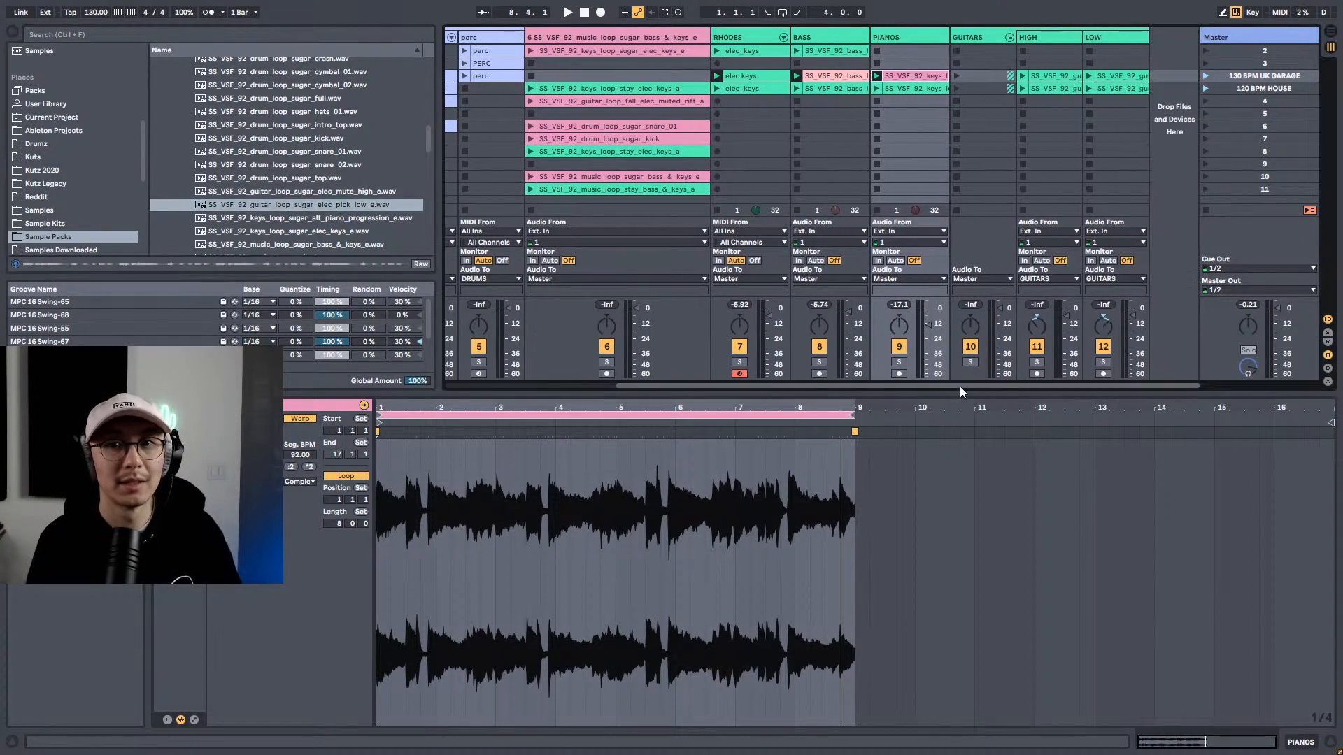
{"action": "left_click", "coordinate": [377, 192]}
{"action": "left_click", "coordinate": [363, 205], "text": "shift"}
{"action": "left_click_drag", "start_coordinate": [363, 205], "coordinate": [1058, 78]}
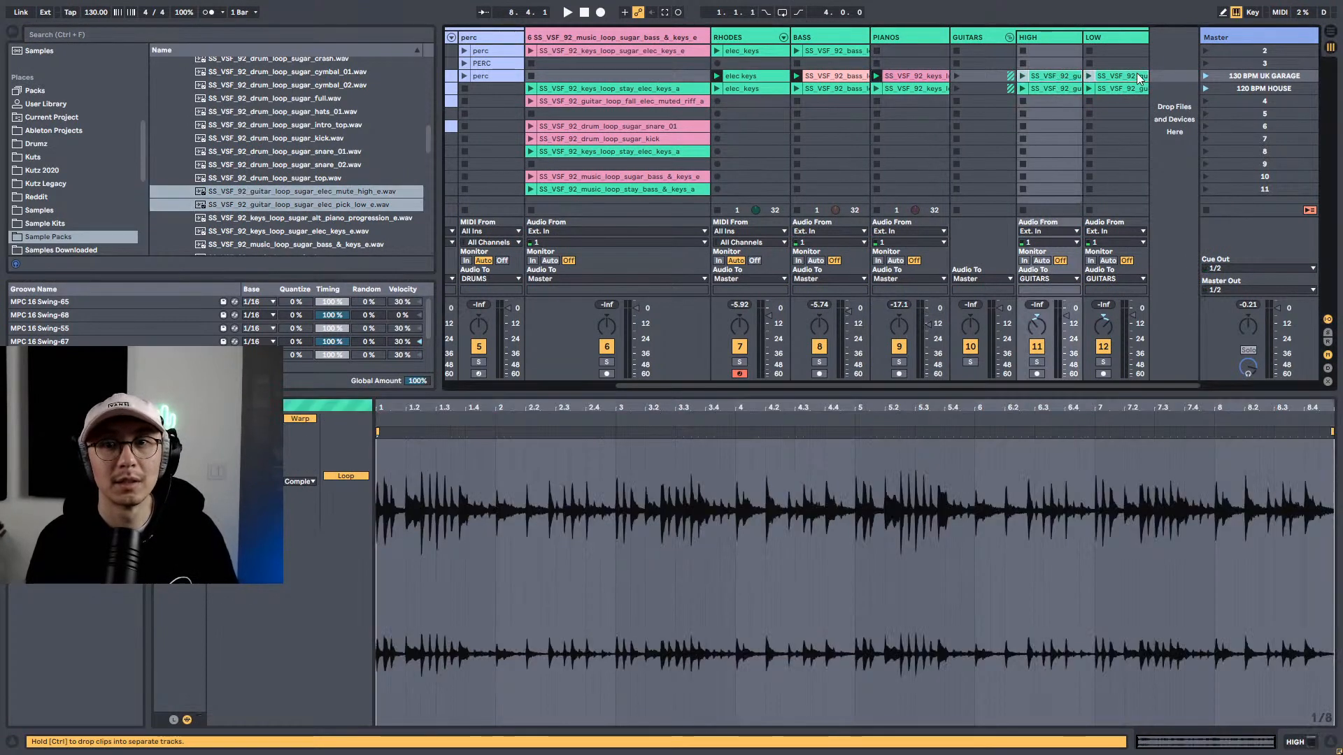
Step: Launch the 130 BPM UK GARAGE scene and lower the GUITARS group's volume to about -11.3 dB
{"action": "left_click", "coordinate": [1206, 75]}
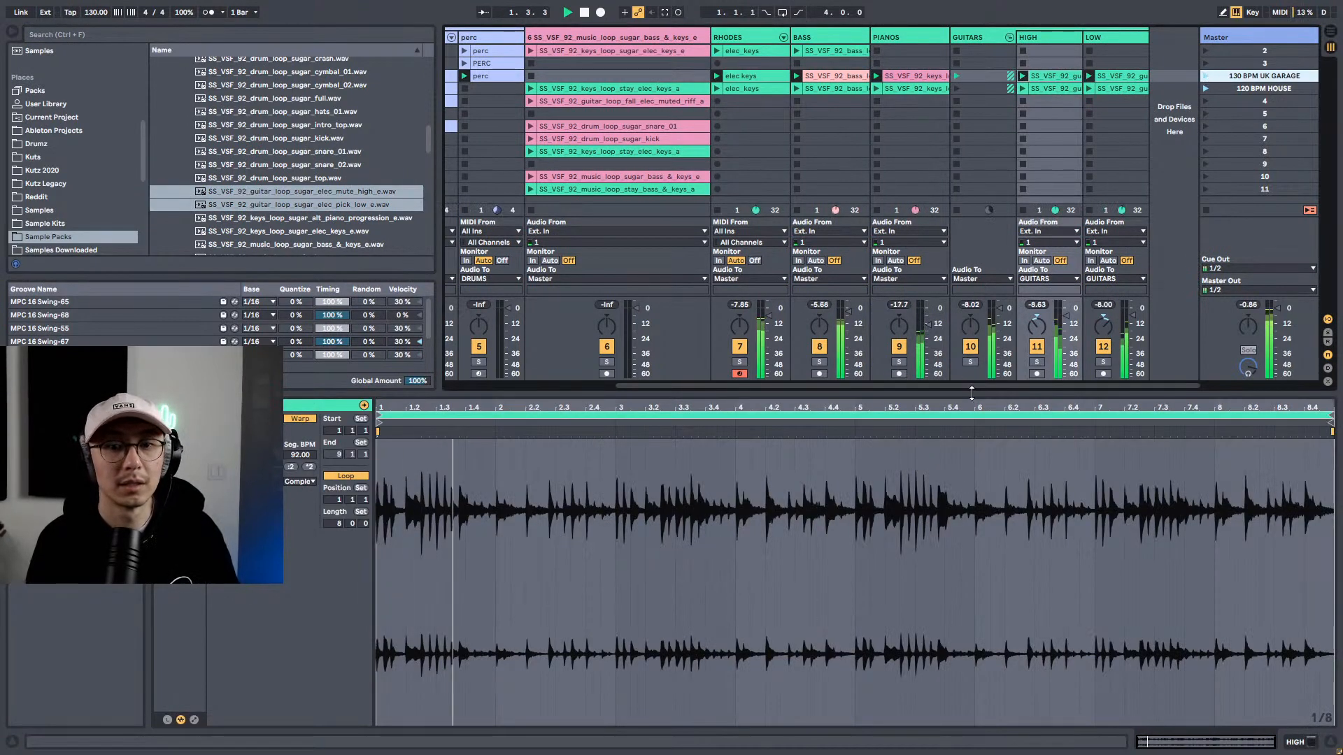
{"action": "left_click_drag", "start_coordinate": [972, 385], "coordinate": [1109, 408]}
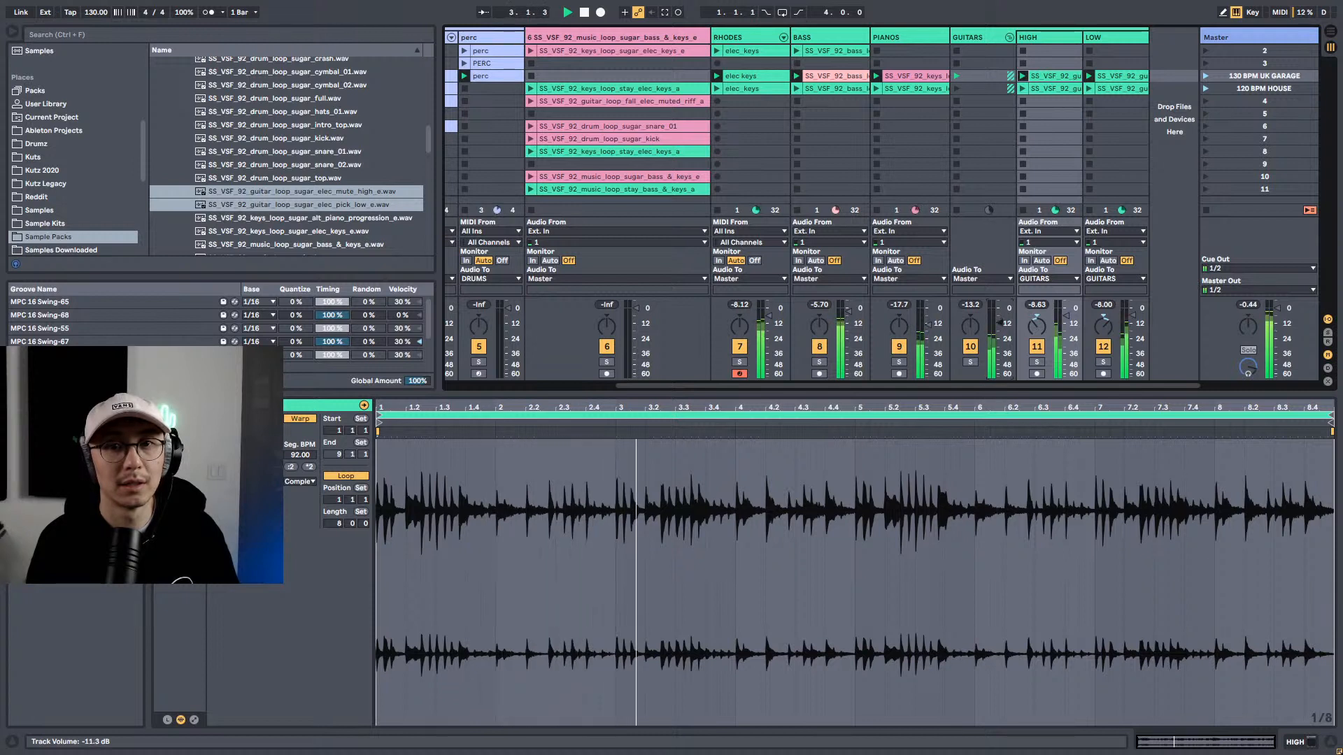
Step: Solo the GUITARS group, check the devices on HIGH, LOW and GUITARS, and unsolo the group
{"action": "left_click", "coordinate": [971, 362]}
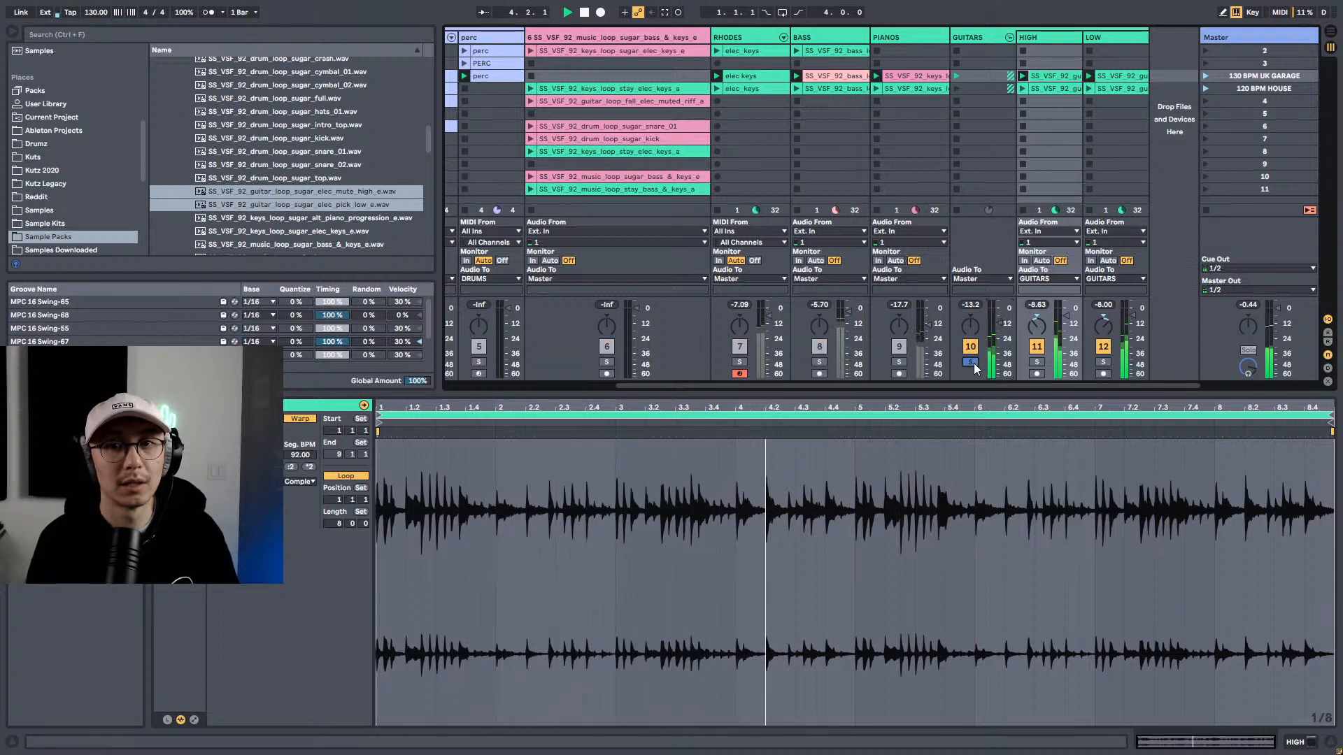
{"action": "left_click", "coordinate": [1038, 38]}
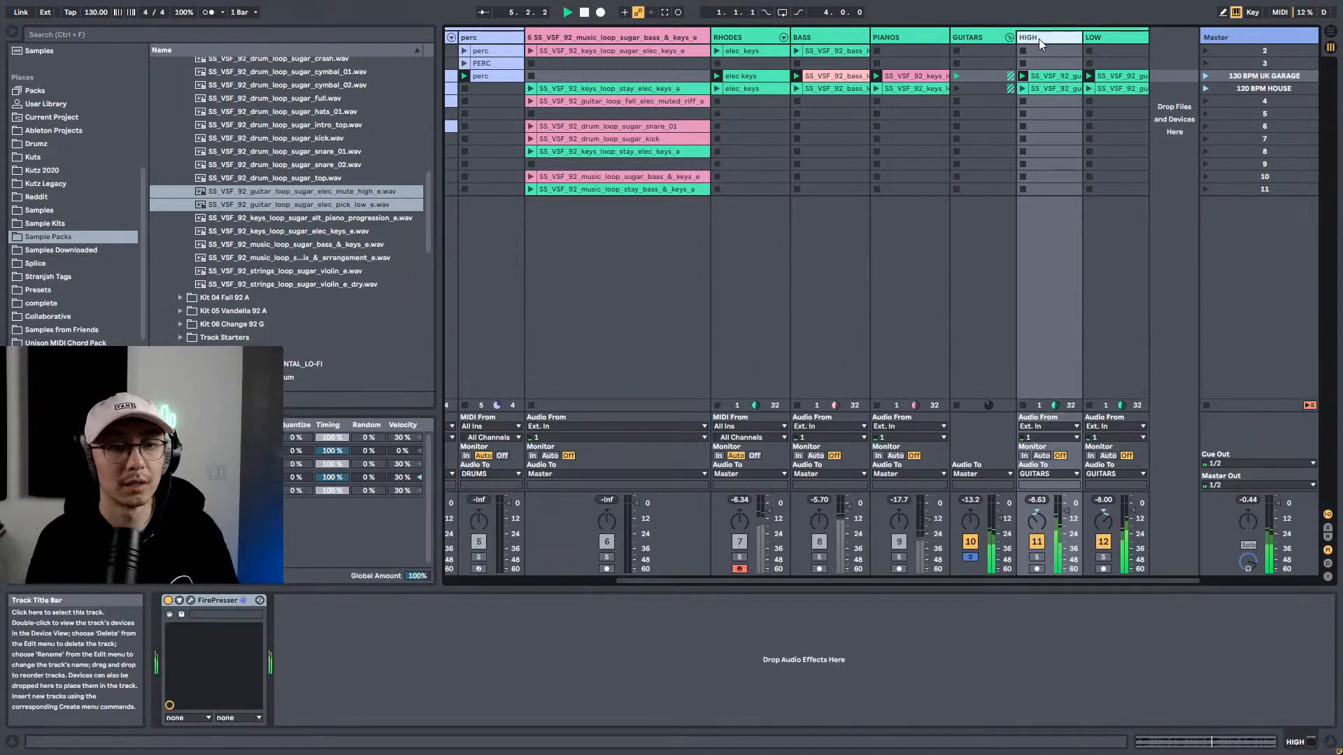
{"action": "left_click", "coordinate": [1105, 40]}
{"action": "left_click", "coordinate": [989, 37]}
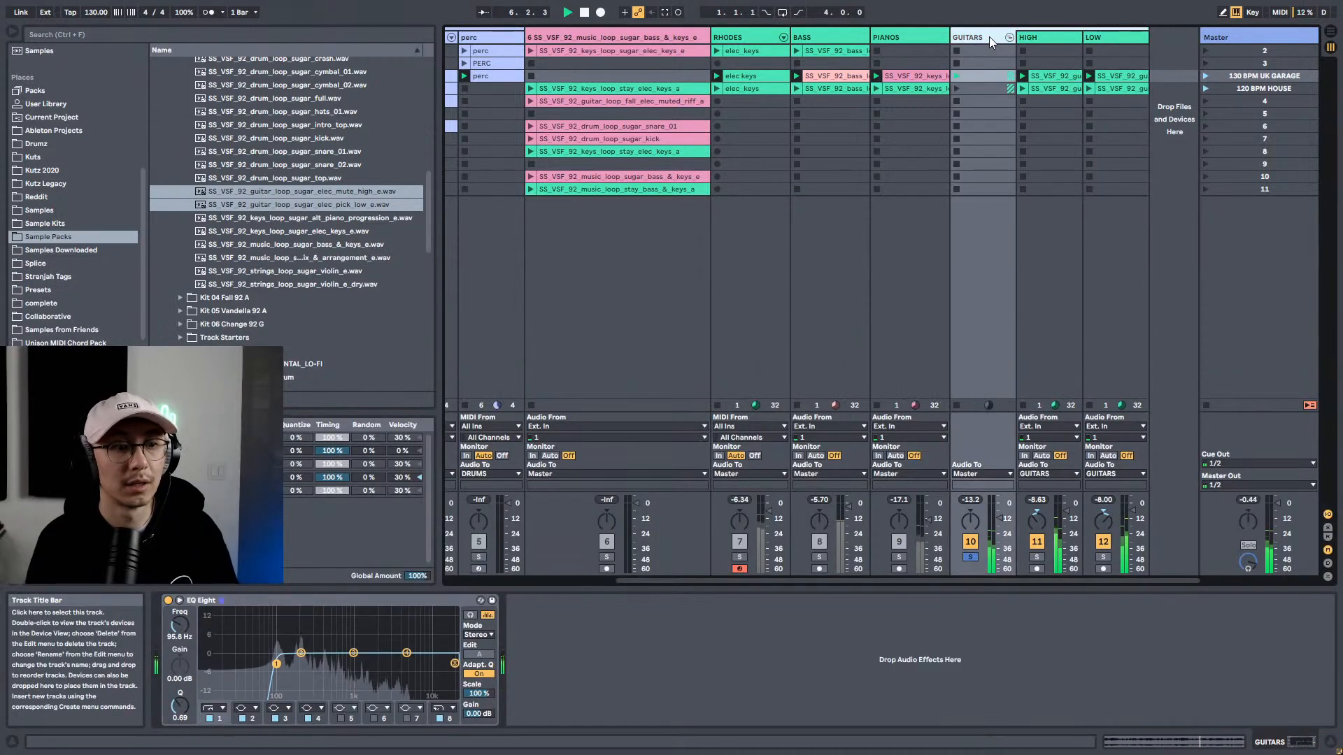
{"action": "left_click", "coordinate": [971, 557]}
{"action": "left_click_drag", "start_coordinate": [970, 583], "coordinate": [968, 583]}
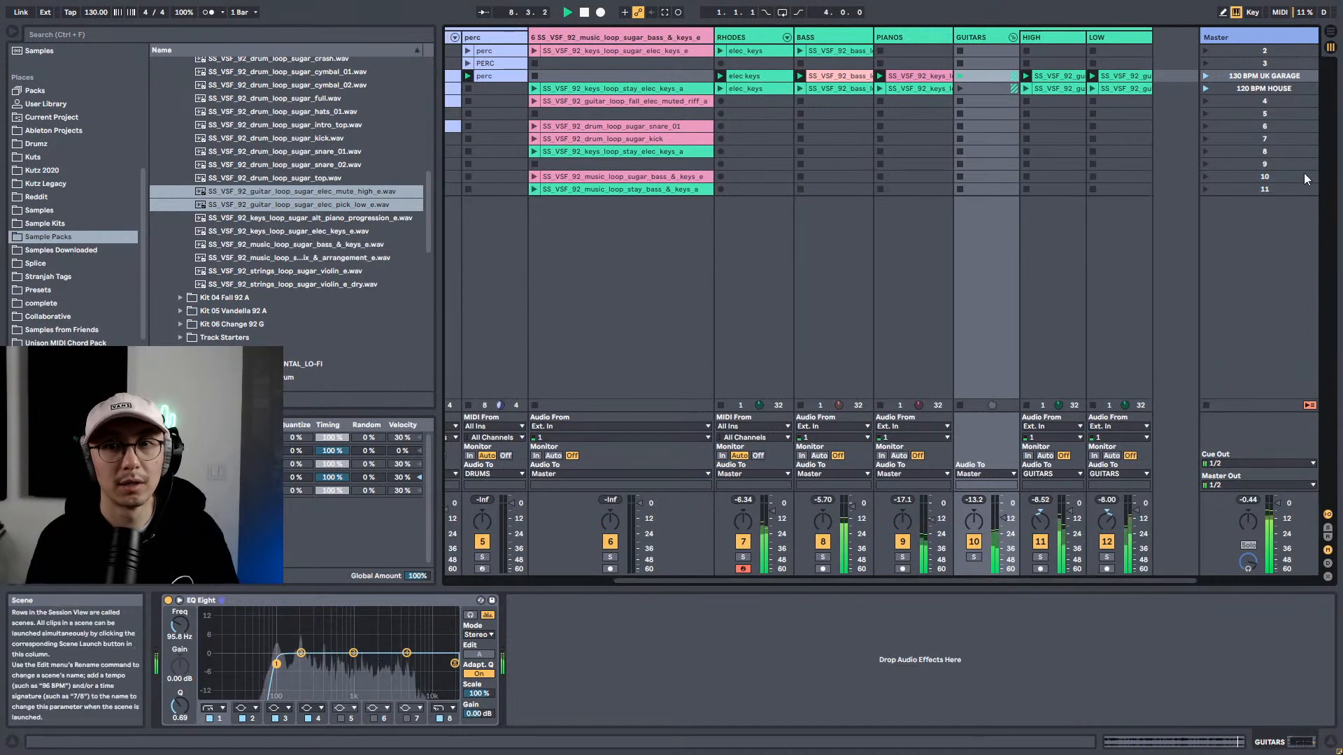
Step: Recolour all the clips in the 130 BPM UK GARAGE scene yellow, from the kick through to the LOW guitar clip
{"action": "left_click", "coordinate": [1142, 76]}
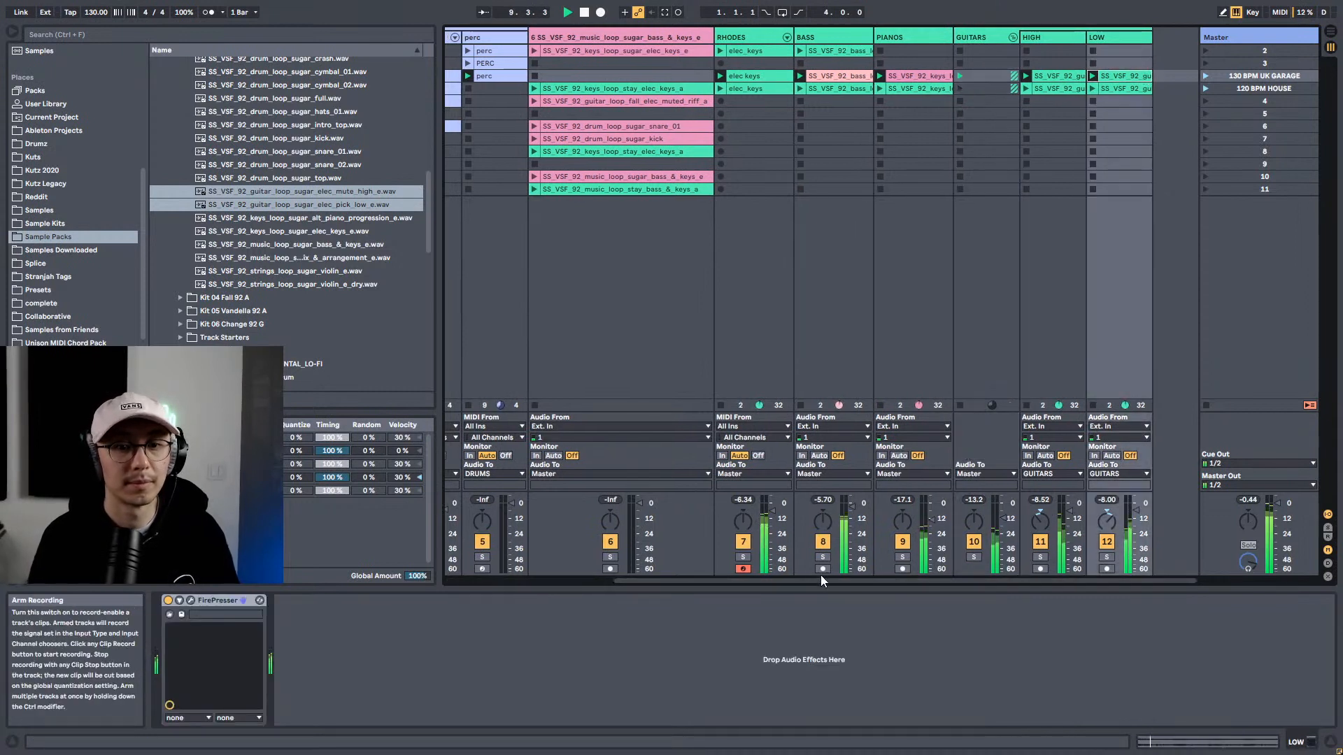
{"action": "left_click_drag", "start_coordinate": [820, 578], "coordinate": [637, 578]}
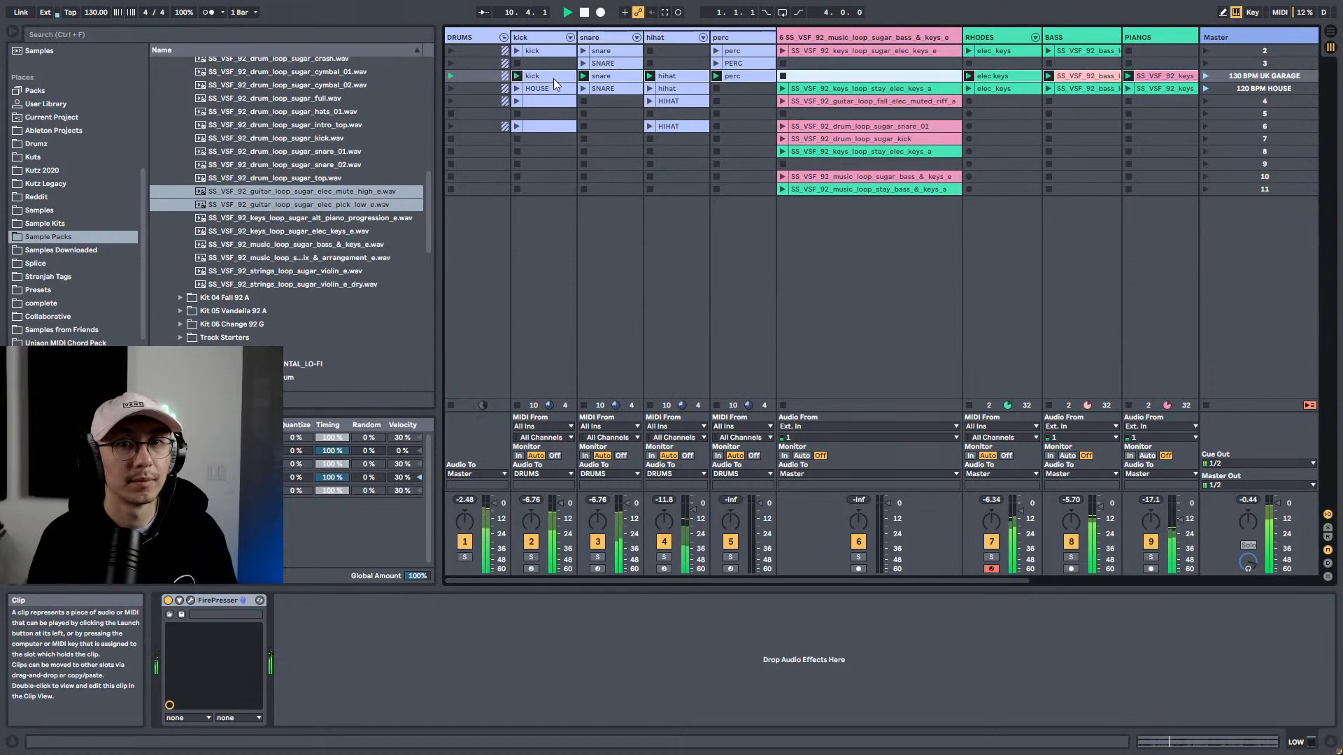
{"action": "left_click", "coordinate": [553, 79]}
{"action": "right_click", "coordinate": [553, 78]}
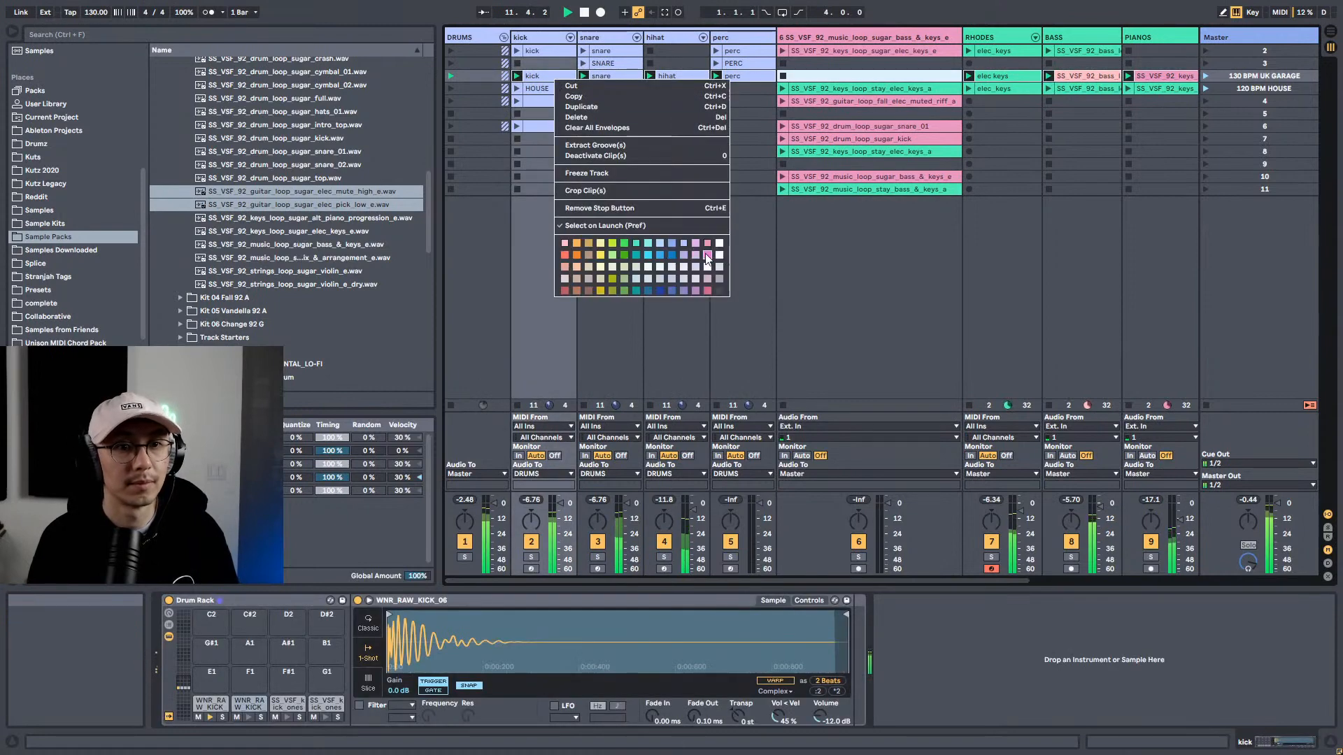
{"action": "left_click", "coordinate": [601, 252]}
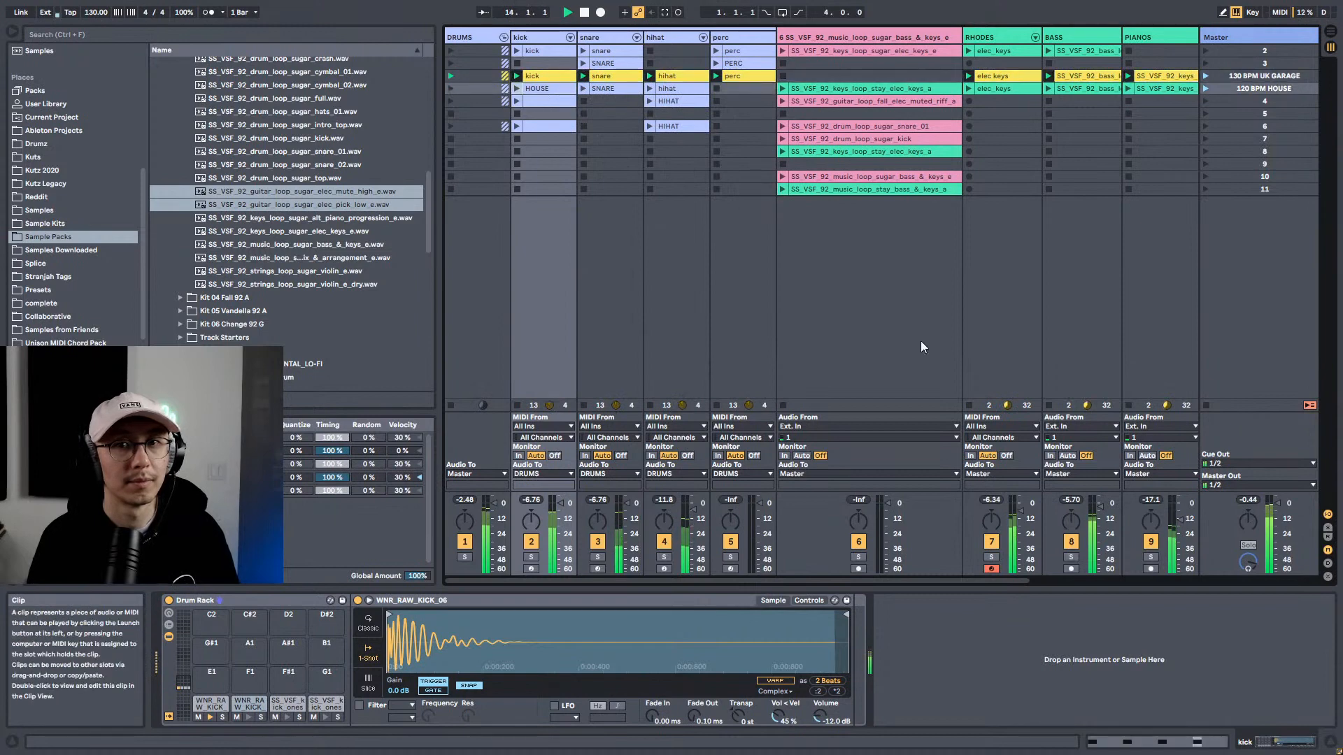
Step: Recolour all the clips in the 120 BPM HOUSE scene green, and launch the house and garage scenes in turn to compare them
{"action": "left_click_drag", "start_coordinate": [968, 580], "coordinate": [1136, 580]}
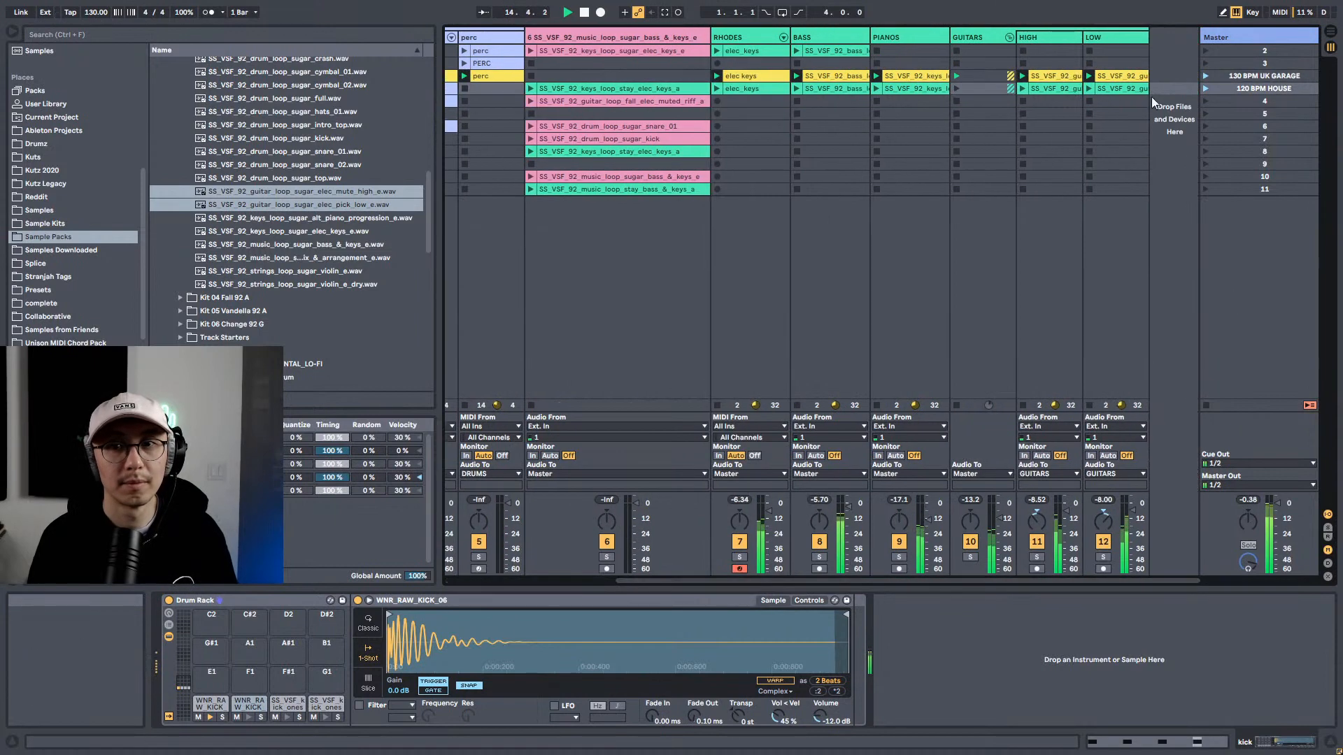
{"action": "left_click", "coordinate": [1114, 87]}
{"action": "right_click", "coordinate": [1117, 89]}
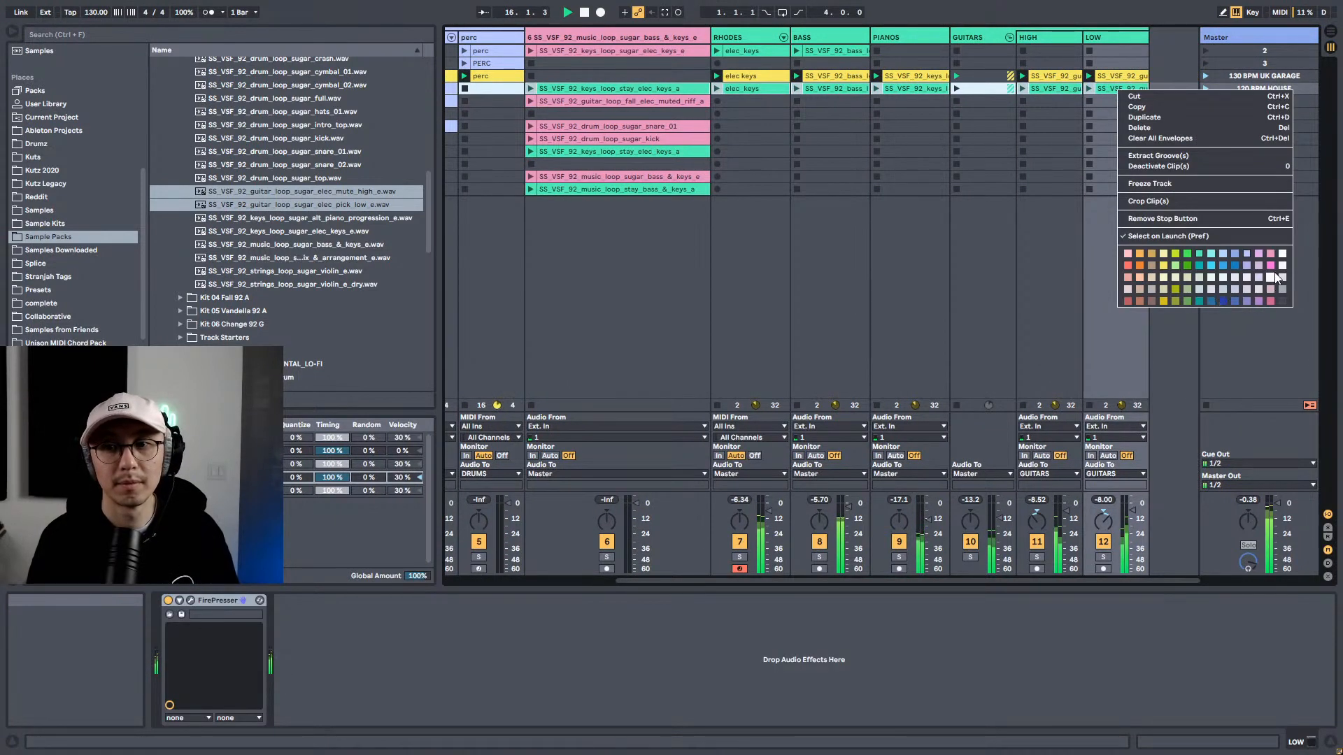
{"action": "left_click", "coordinate": [1188, 256]}
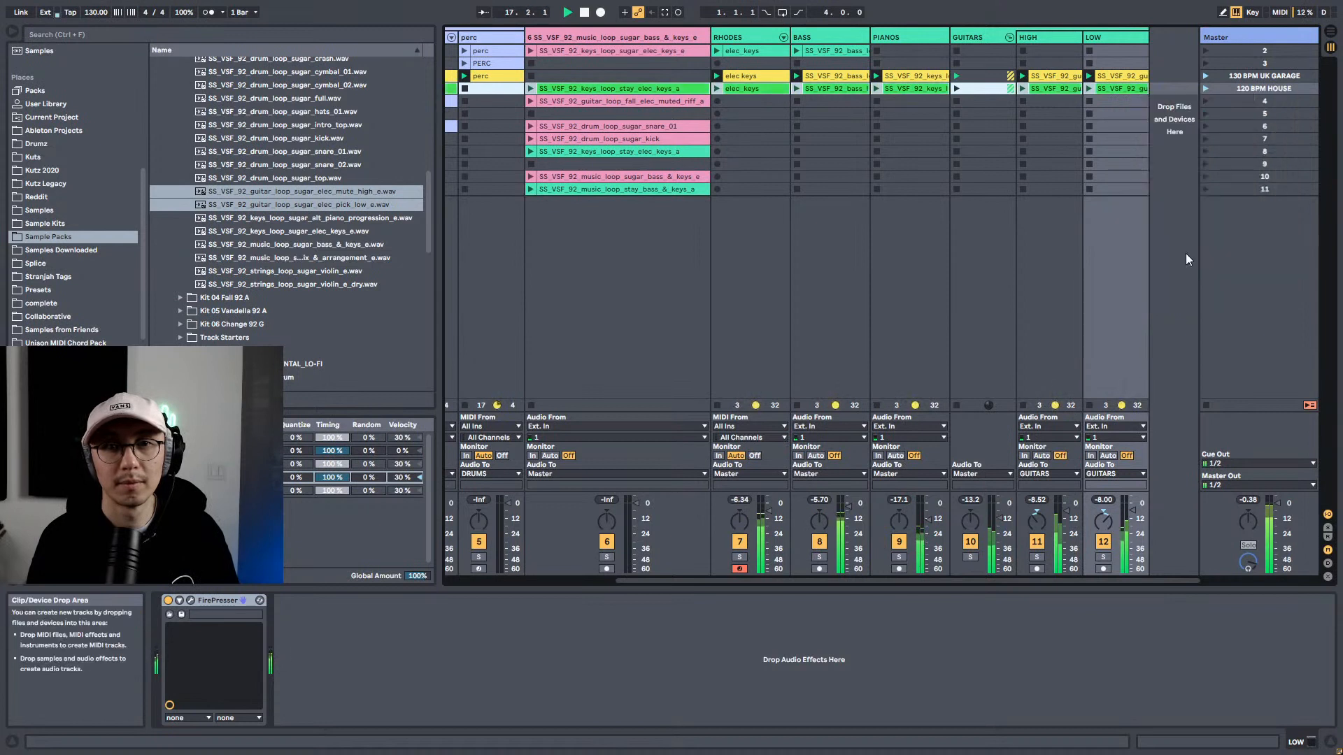
{"action": "left_click", "coordinate": [1205, 88]}
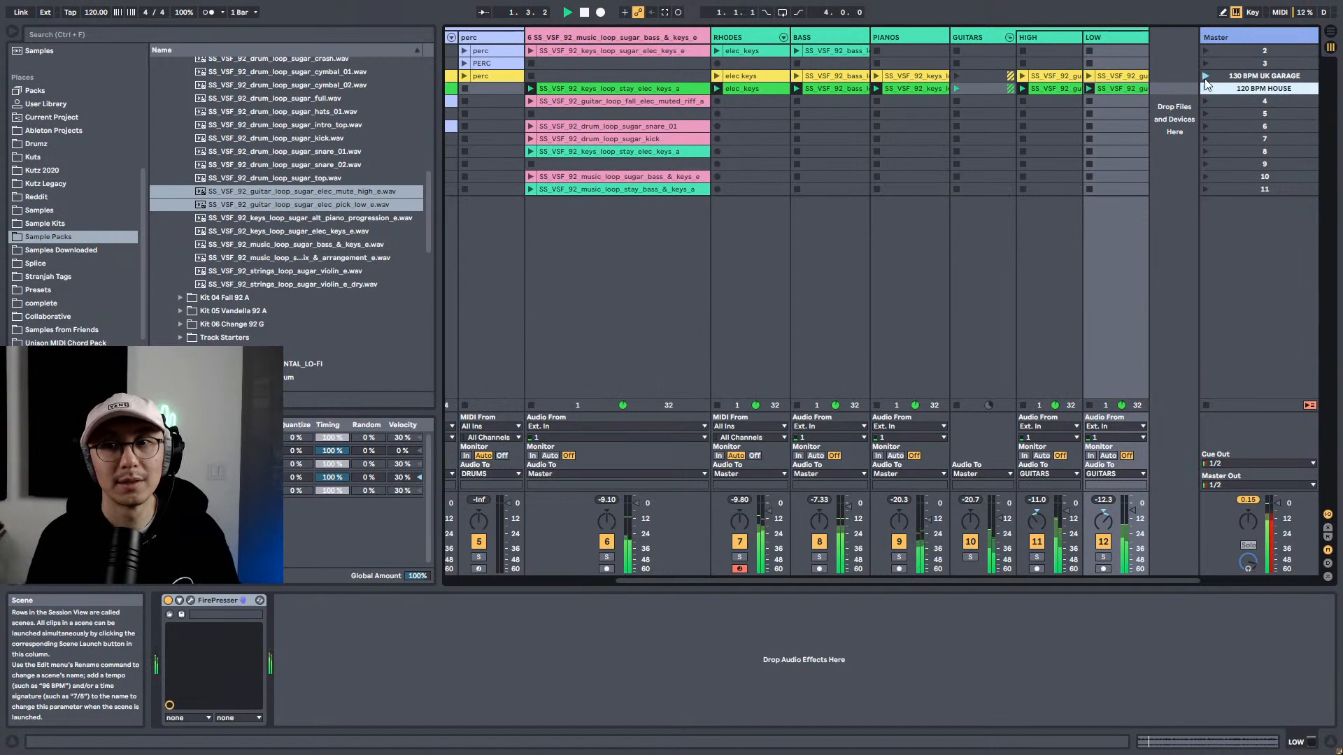
{"action": "left_click", "coordinate": [1205, 77]}
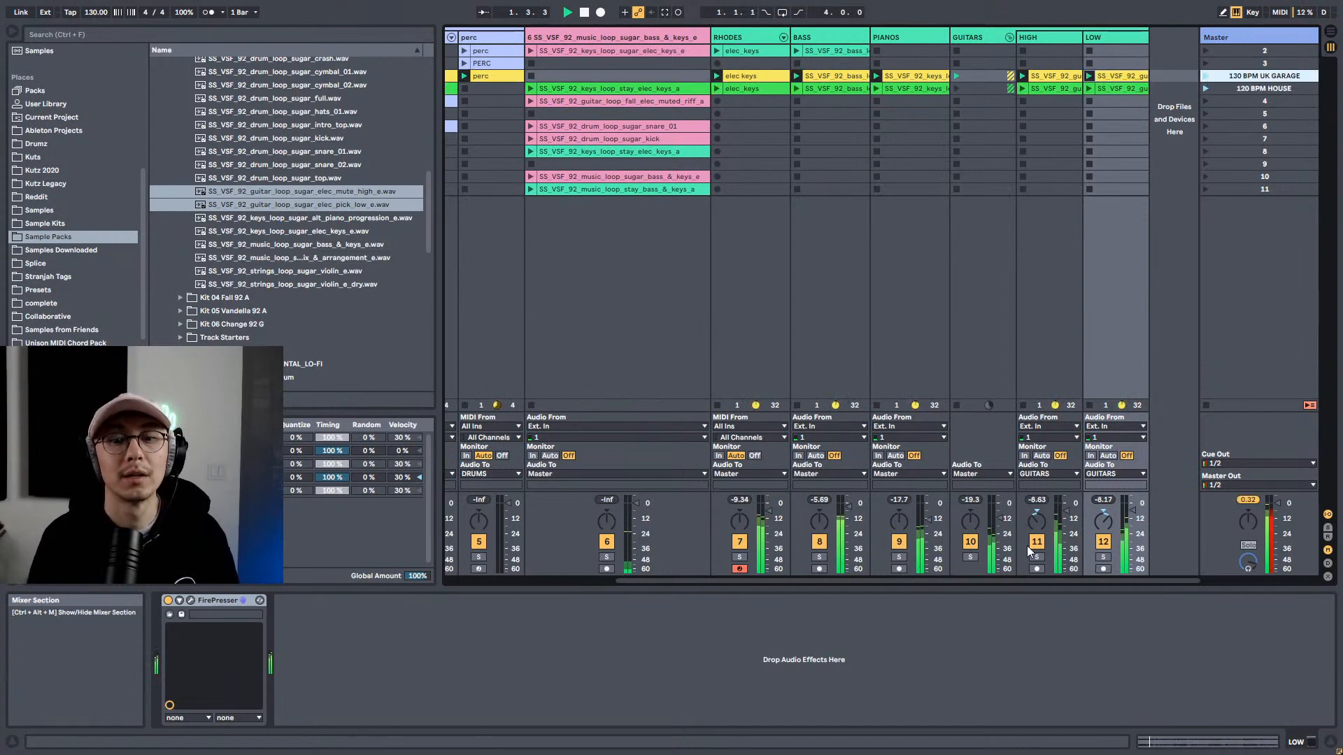
Step: In the garage scene's kick clip, delete the hits on 1.2 and 1.4, copy the 1.3 hit to 1.4.2 and play it
{"action": "scroll", "coordinate": [773, 566], "scroll_direction": "left", "scroll_amount": 5}
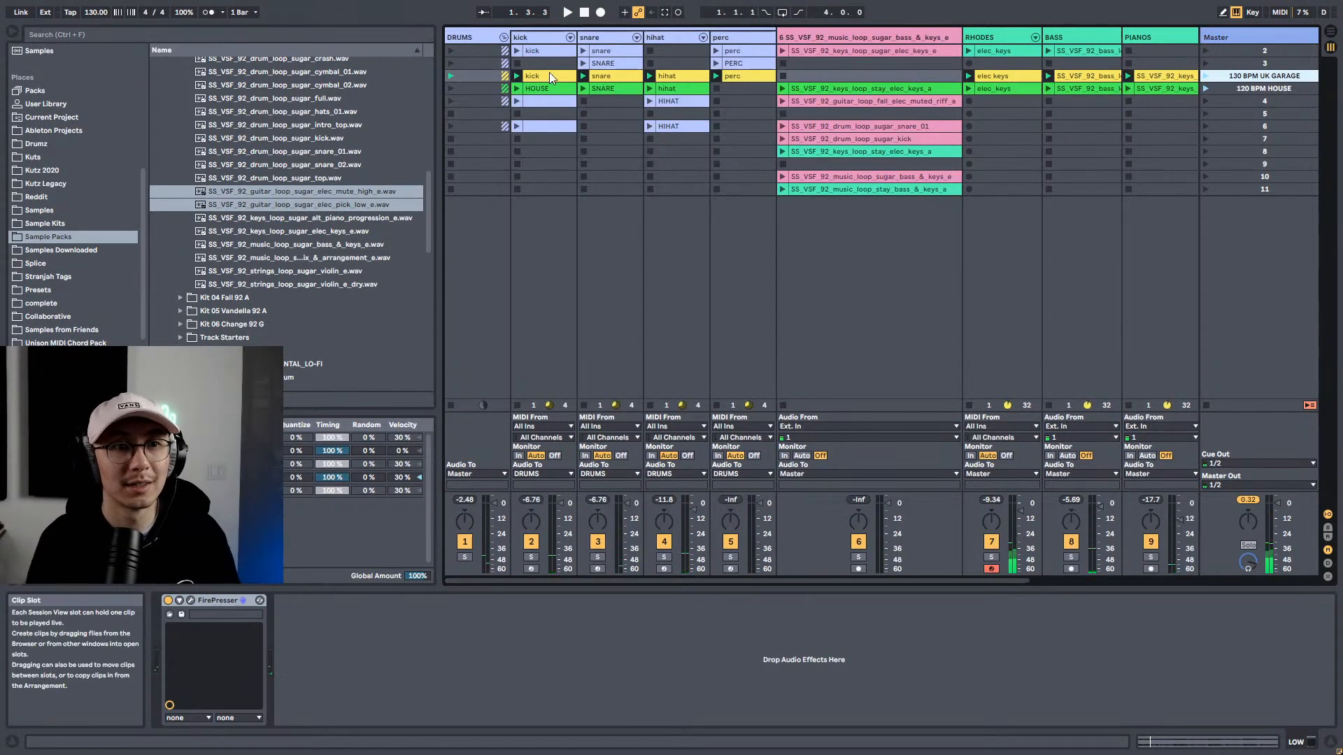
{"action": "double_click", "coordinate": [549, 74]}
{"action": "double_click", "coordinate": [705, 497]}
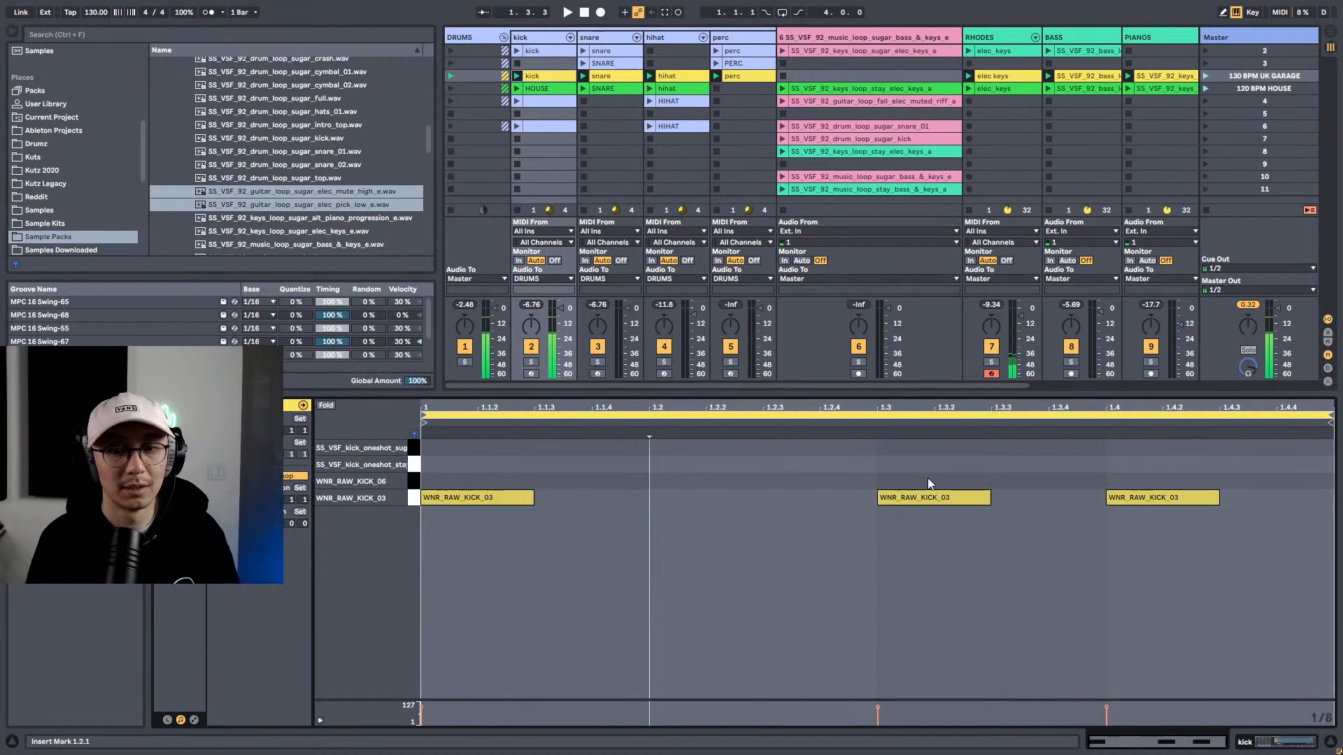
{"action": "double_click", "coordinate": [1151, 503]}
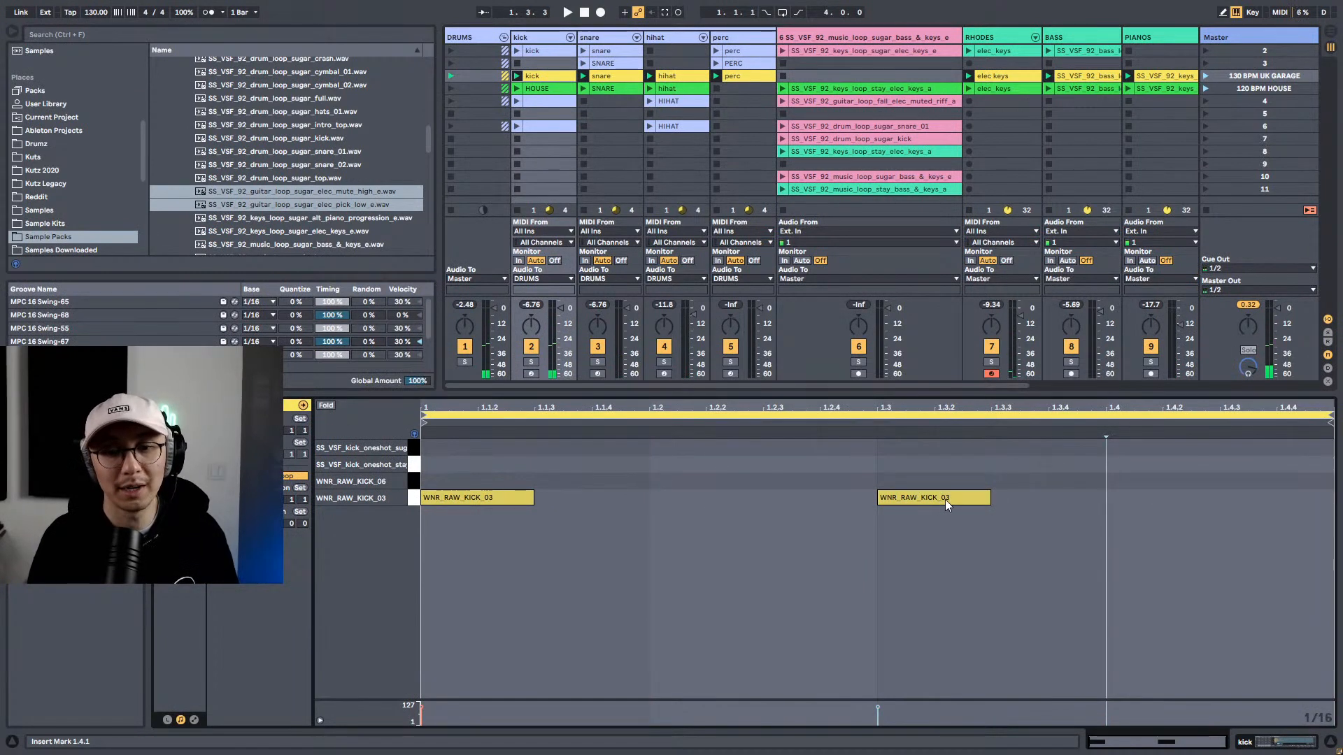
{"action": "left_click_drag", "start_coordinate": [901, 488], "coordinate": [1190, 490]}
{"action": "left_click_drag", "start_coordinate": [891, 500], "coordinate": [1164, 498]}
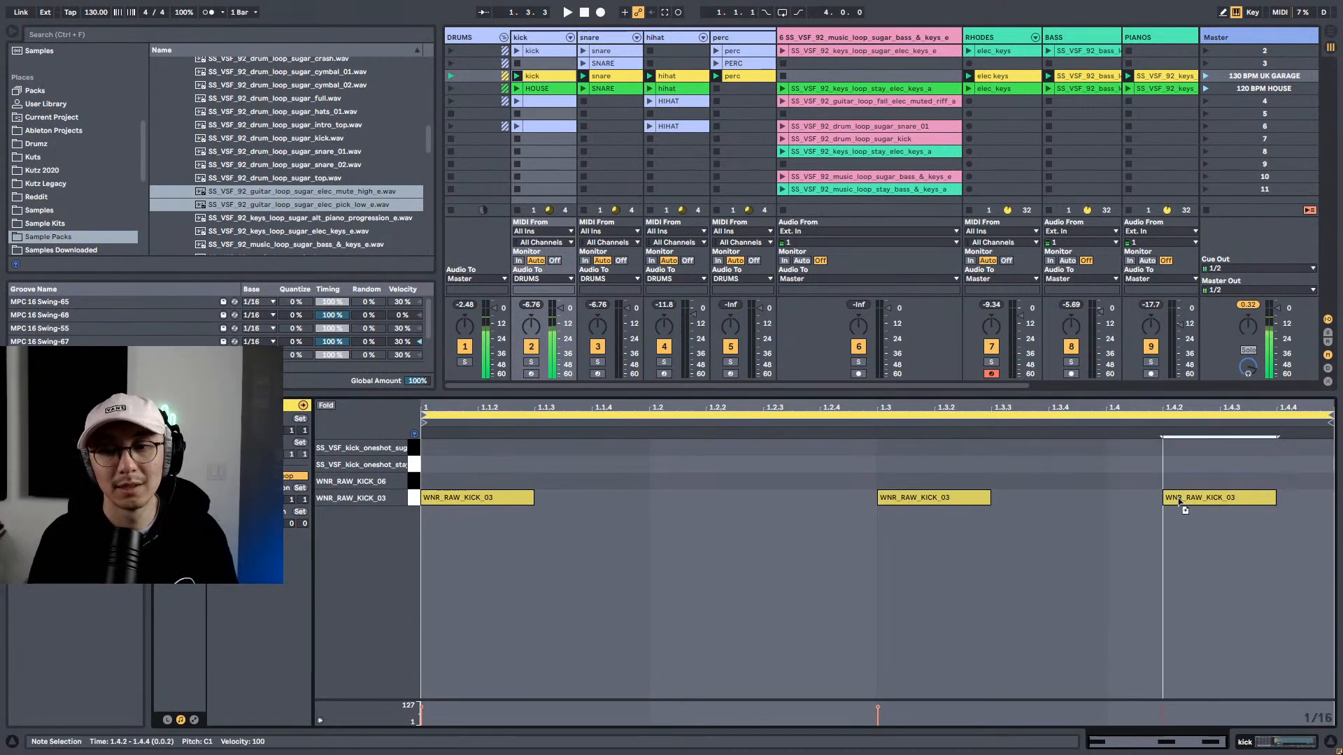
{"action": "key", "text": "space"}
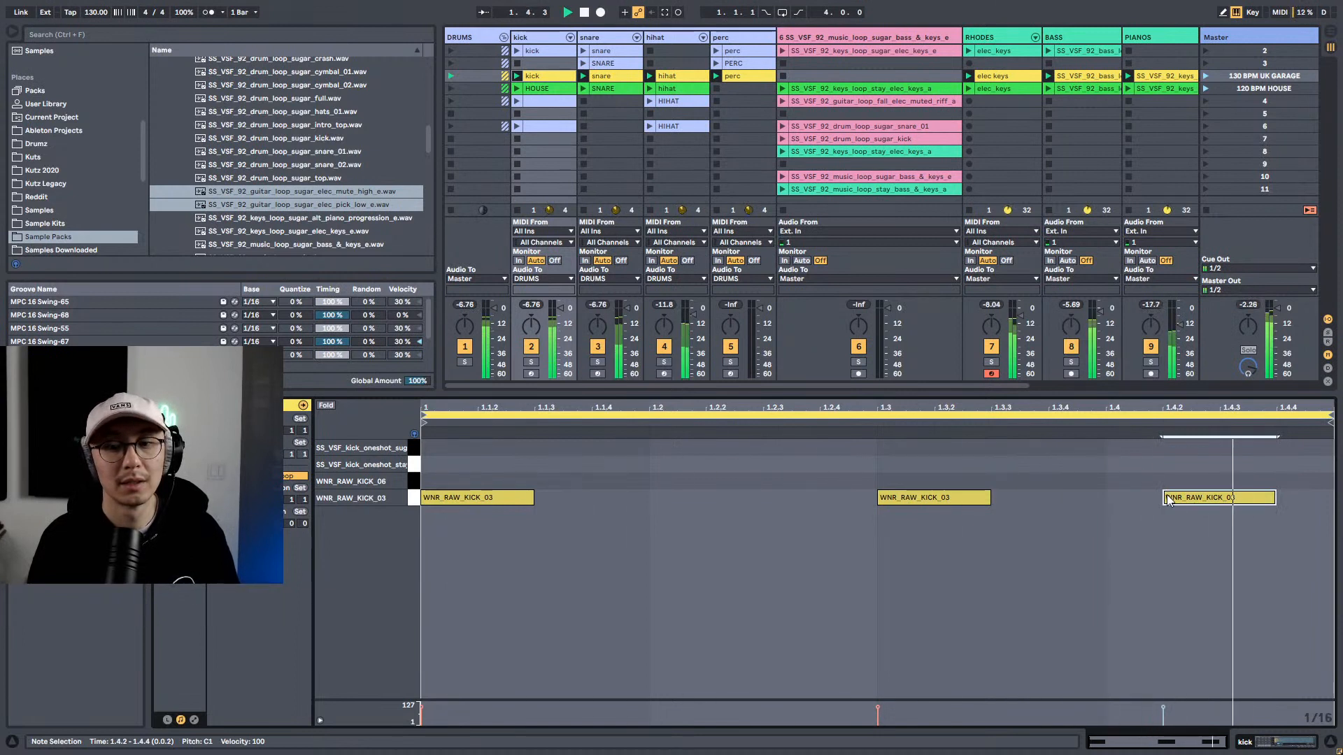
Step: Rearrange the garage kick pattern with hits at 1.2.4 and 1.3.3, delete the hit at 1.4.2 and play it back
{"action": "left_click_drag", "start_coordinate": [925, 496], "coordinate": [1056, 510]}
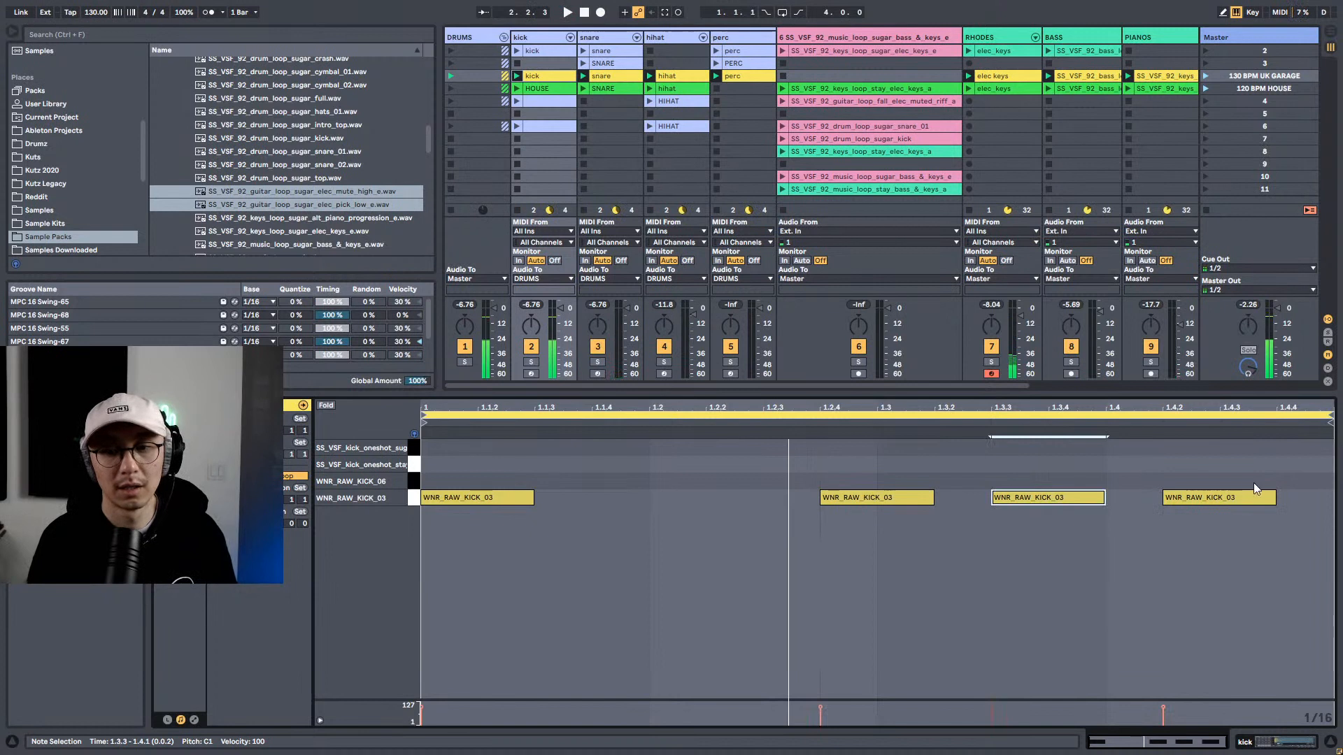
{"action": "double_click", "coordinate": [1232, 498]}
{"action": "key", "text": "space"}
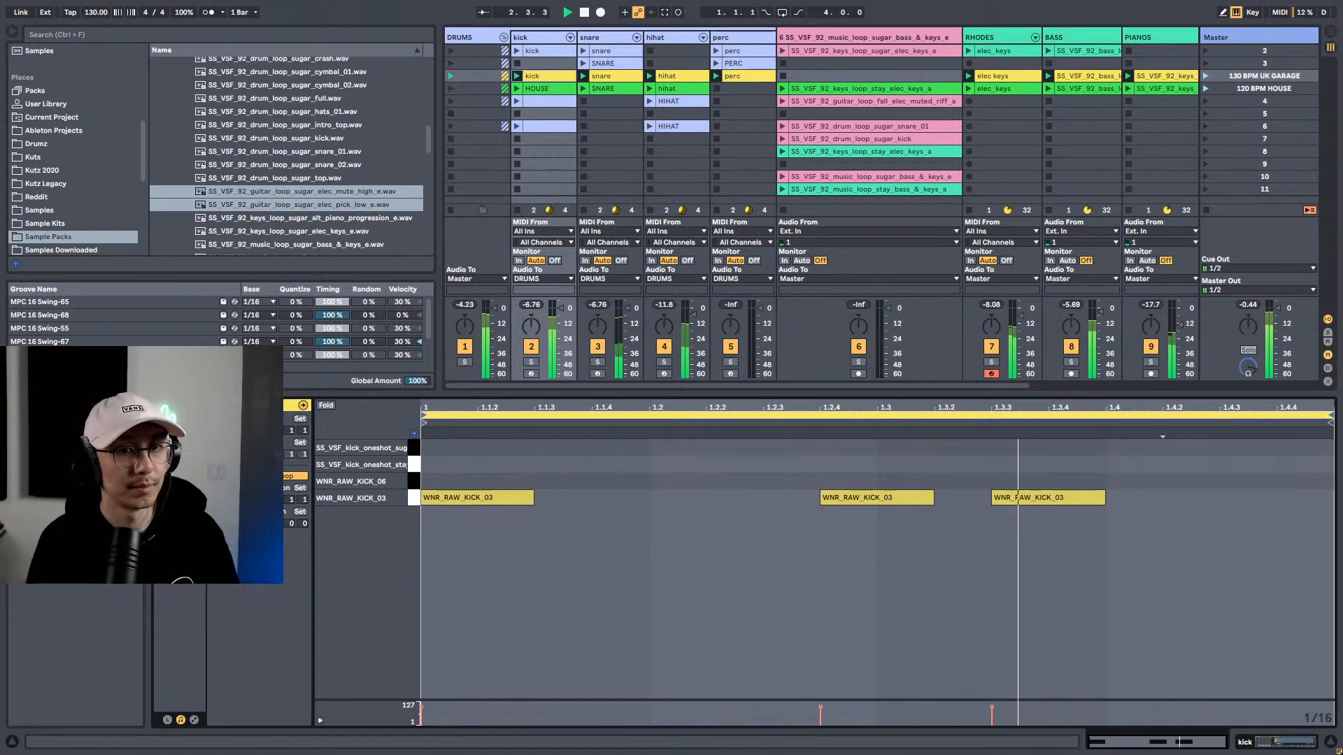
{"action": "left_click", "coordinate": [140, 316]}
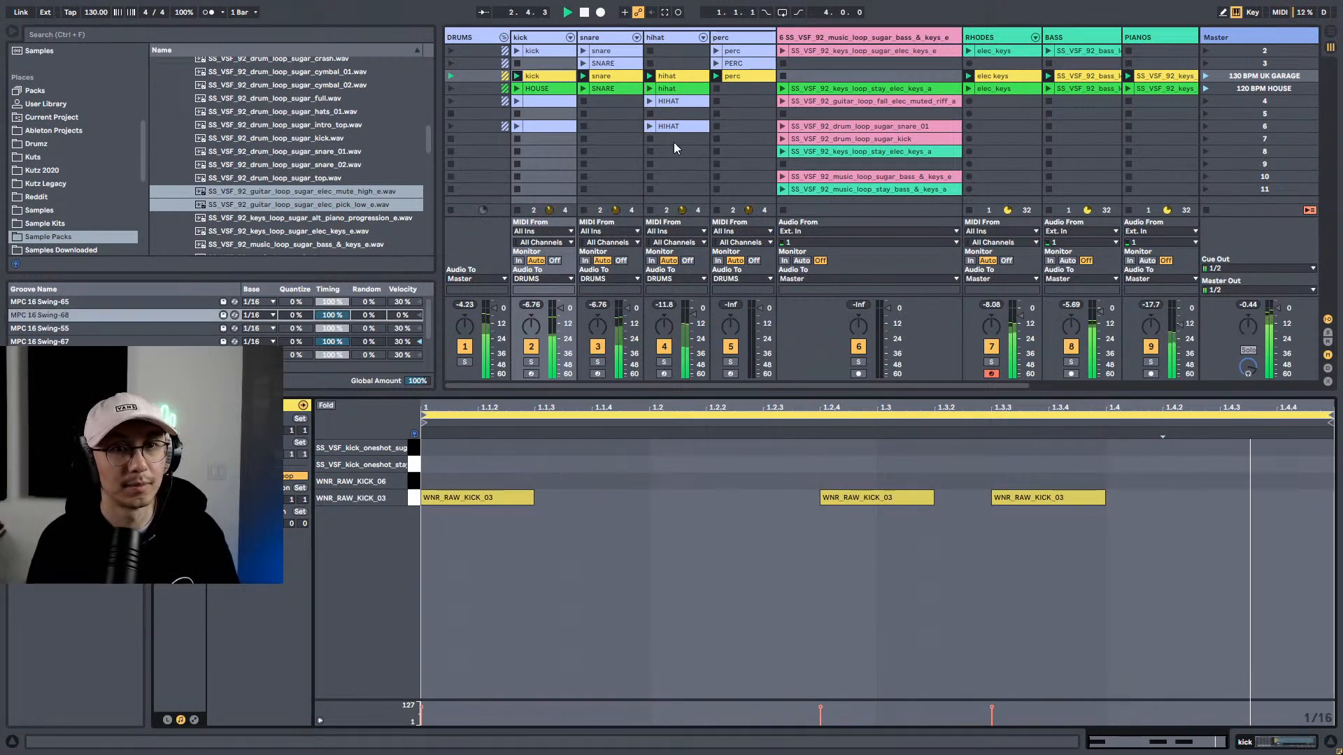
Step: Move the garage scene's hihat clip up to scene 3, replace it with the HIHAT clip from scene 6, and colour that yellow
{"action": "left_click", "coordinate": [682, 77]}
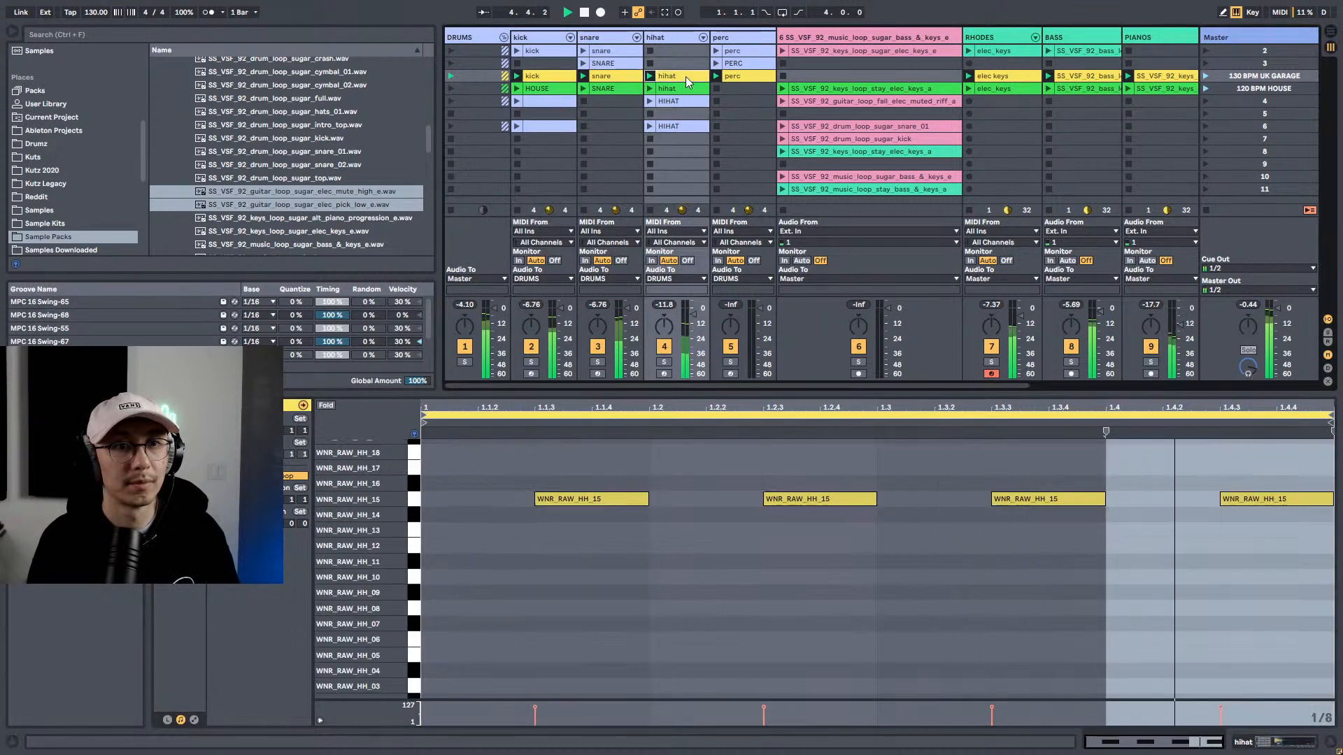
{"action": "left_click_drag", "start_coordinate": [685, 77], "coordinate": [684, 64]}
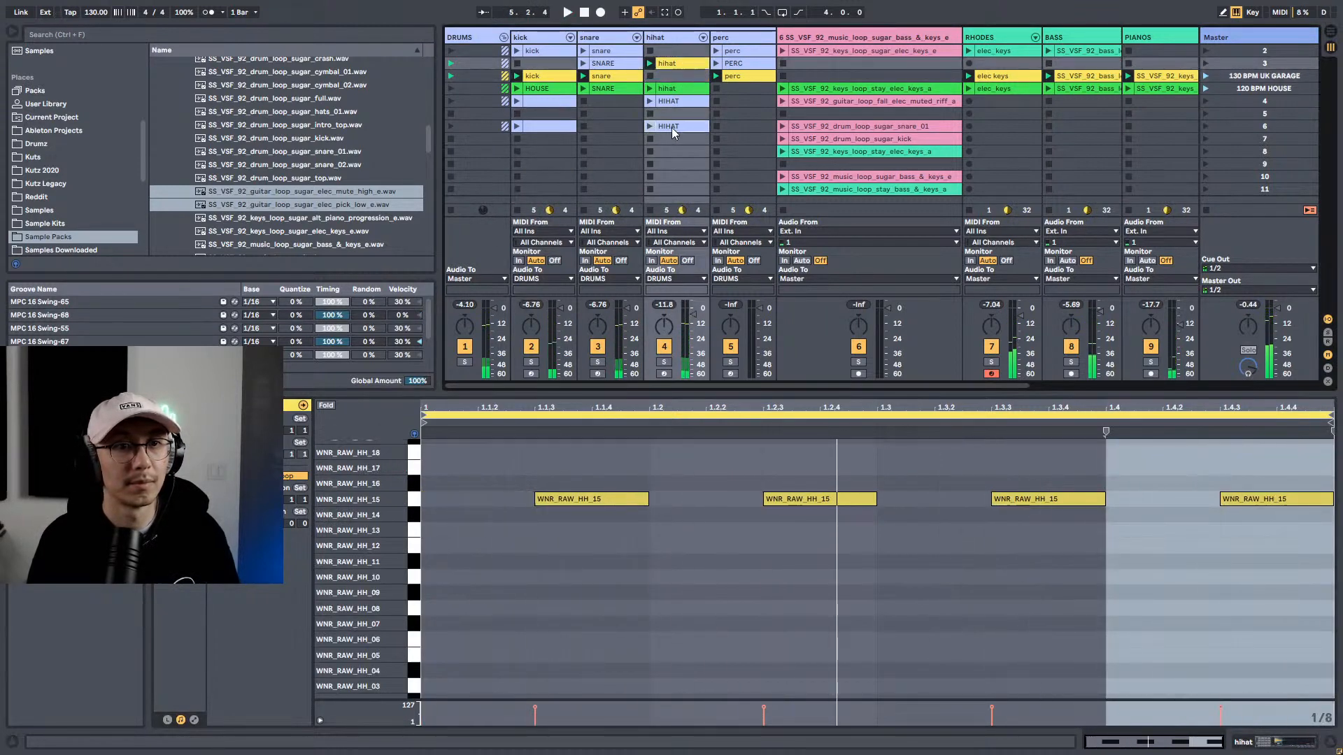
{"action": "left_click_drag", "start_coordinate": [671, 128], "coordinate": [669, 77]}
{"action": "left_click", "coordinate": [649, 76]}
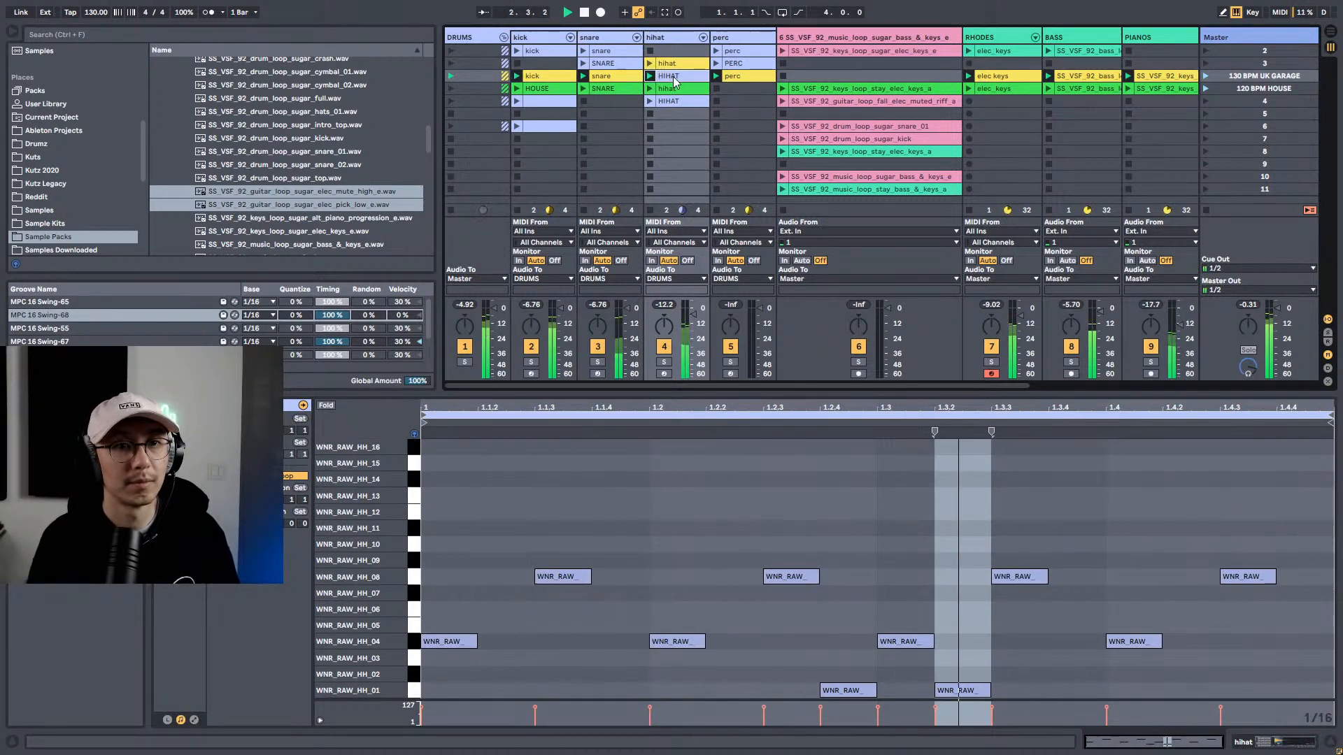
{"action": "right_click", "coordinate": [674, 81]}
{"action": "left_click", "coordinate": [721, 278]}
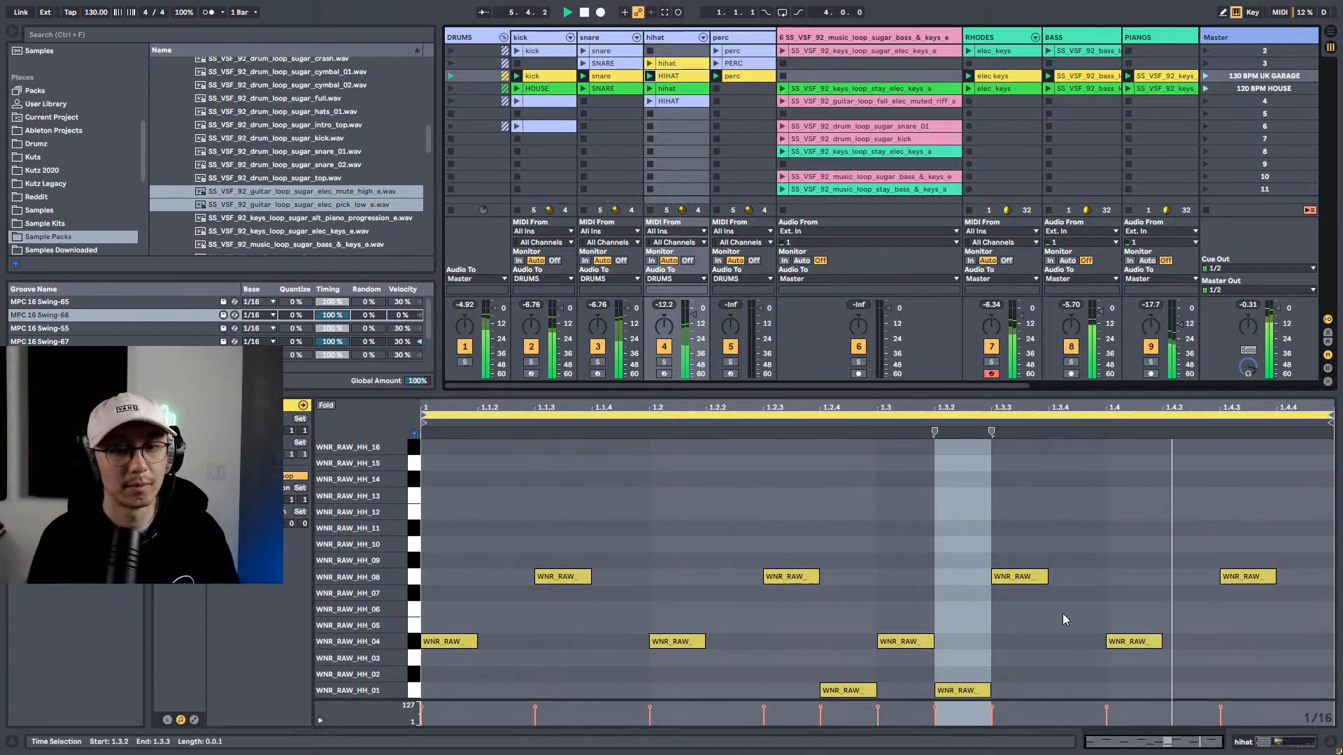
Step: Compare the 120 BPM HOUSE scene with the garage scene, and lower the tempo to 120 BPM with the garage scene playing
{"action": "left_click", "coordinate": [1206, 88]}
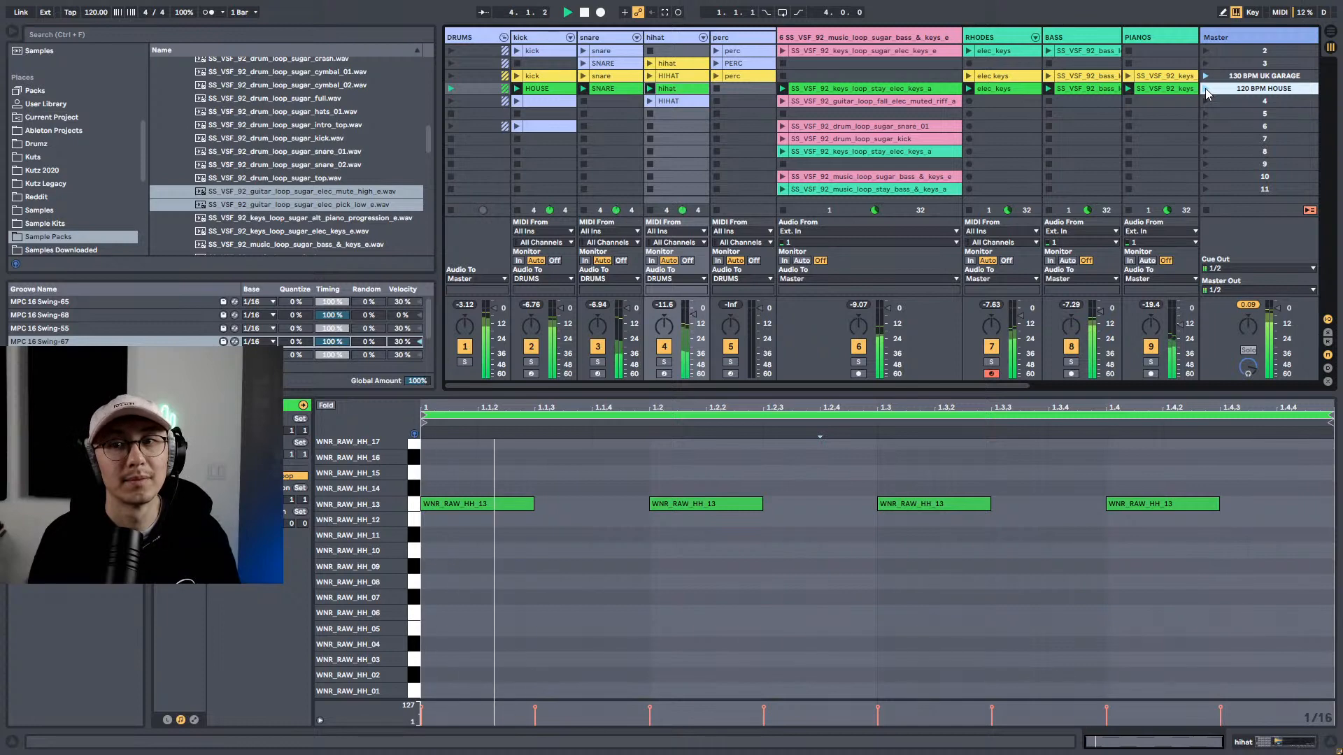
{"action": "left_click", "coordinate": [1205, 77]}
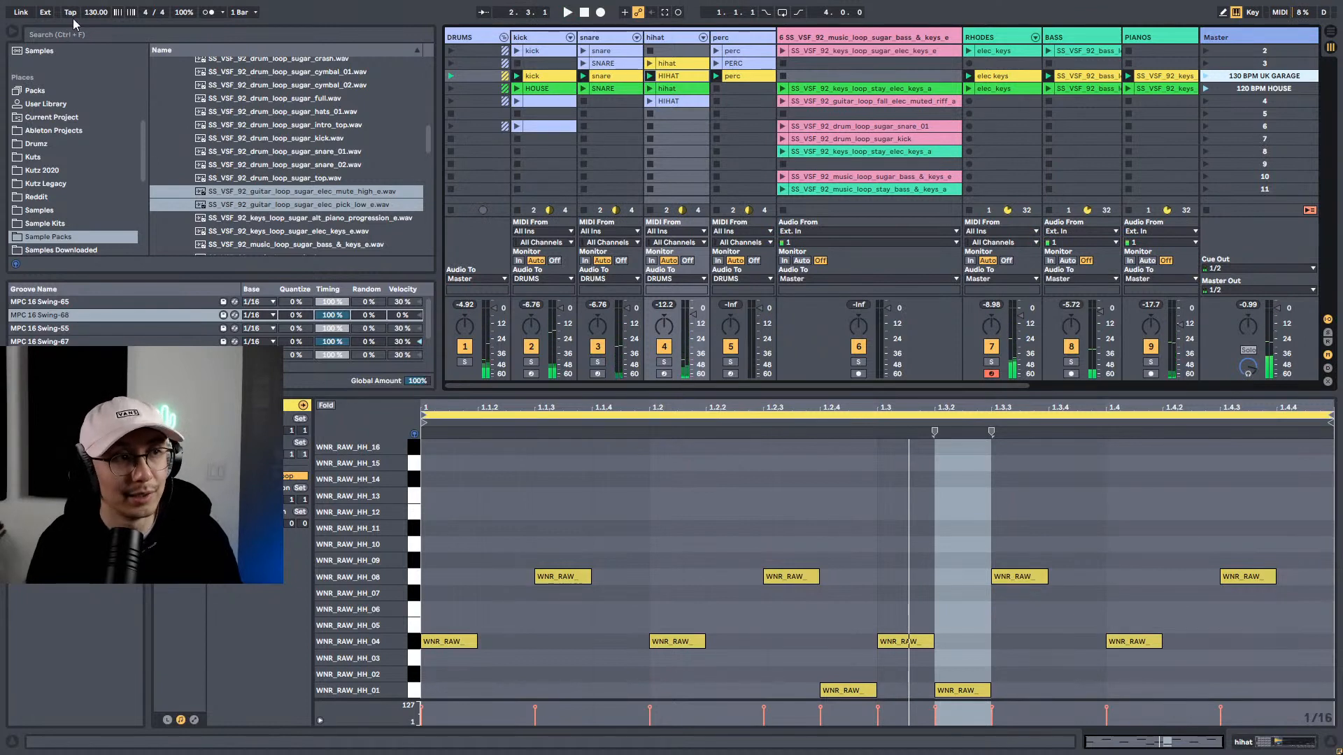
{"action": "left_click_drag", "start_coordinate": [93, 15], "coordinate": [93, 23]}
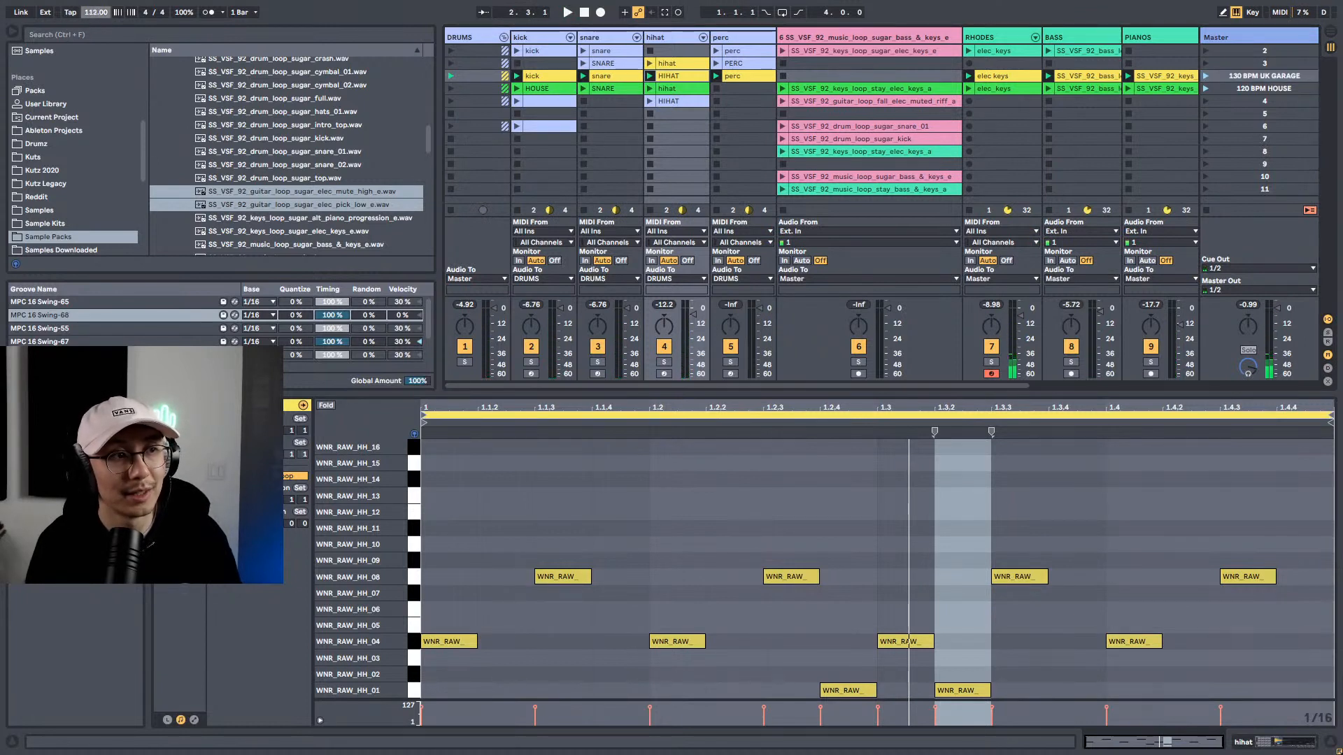
{"action": "key", "text": "space"}
{"action": "left_click_drag", "start_coordinate": [93, 15], "coordinate": [93, 10]}
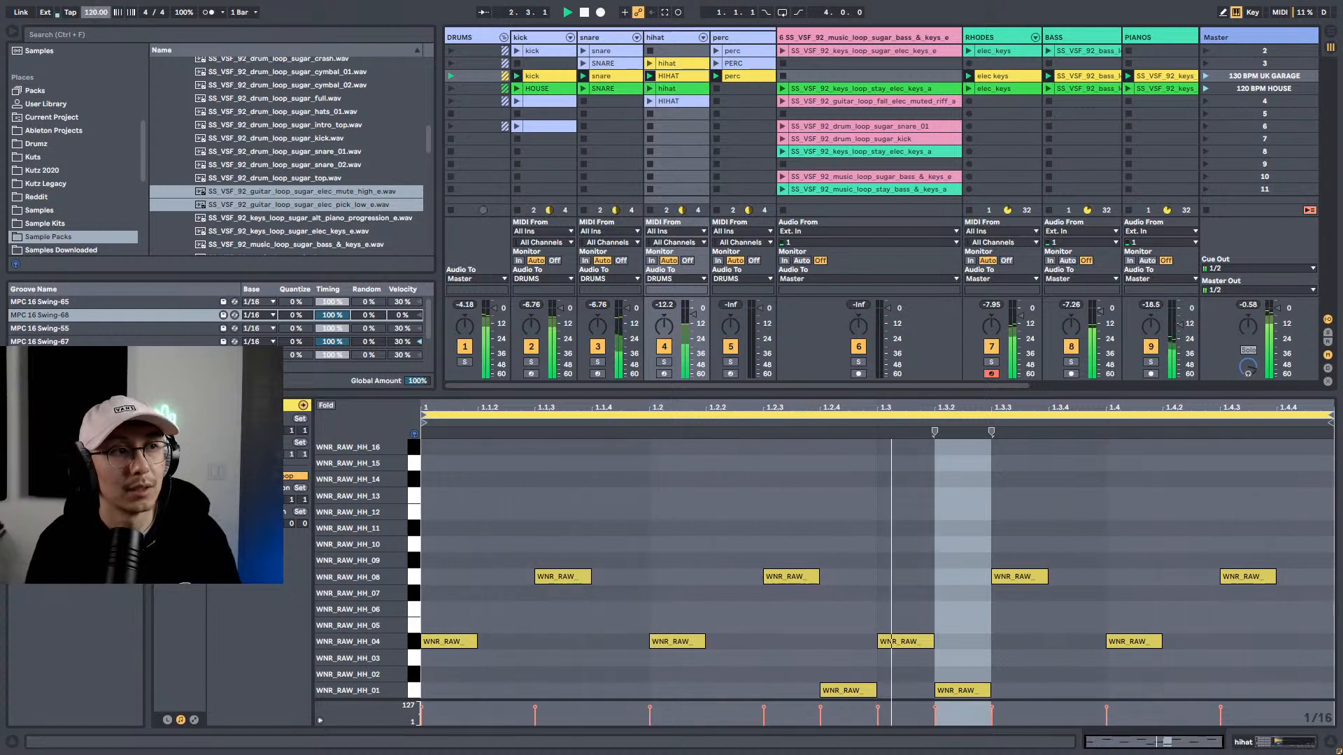
Step: Rename the garage scene to "120 BPM UK GARAGE" and save the Live Set
{"action": "left_click", "coordinate": [1234, 77]}
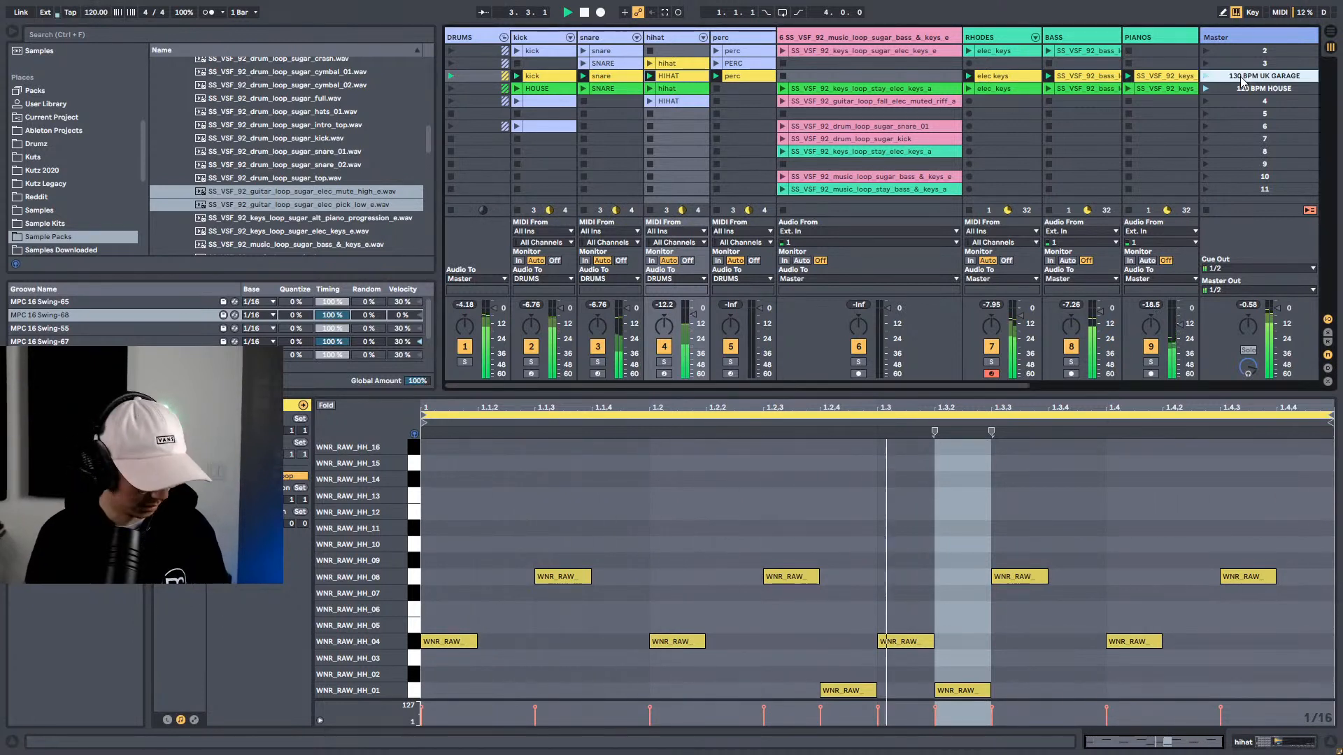
{"action": "left_click", "coordinate": [1237, 76]}
{"action": "key", "text": "BackSpace"}
{"action": "type", "text": "2"}
{"action": "key", "text": "Return"}
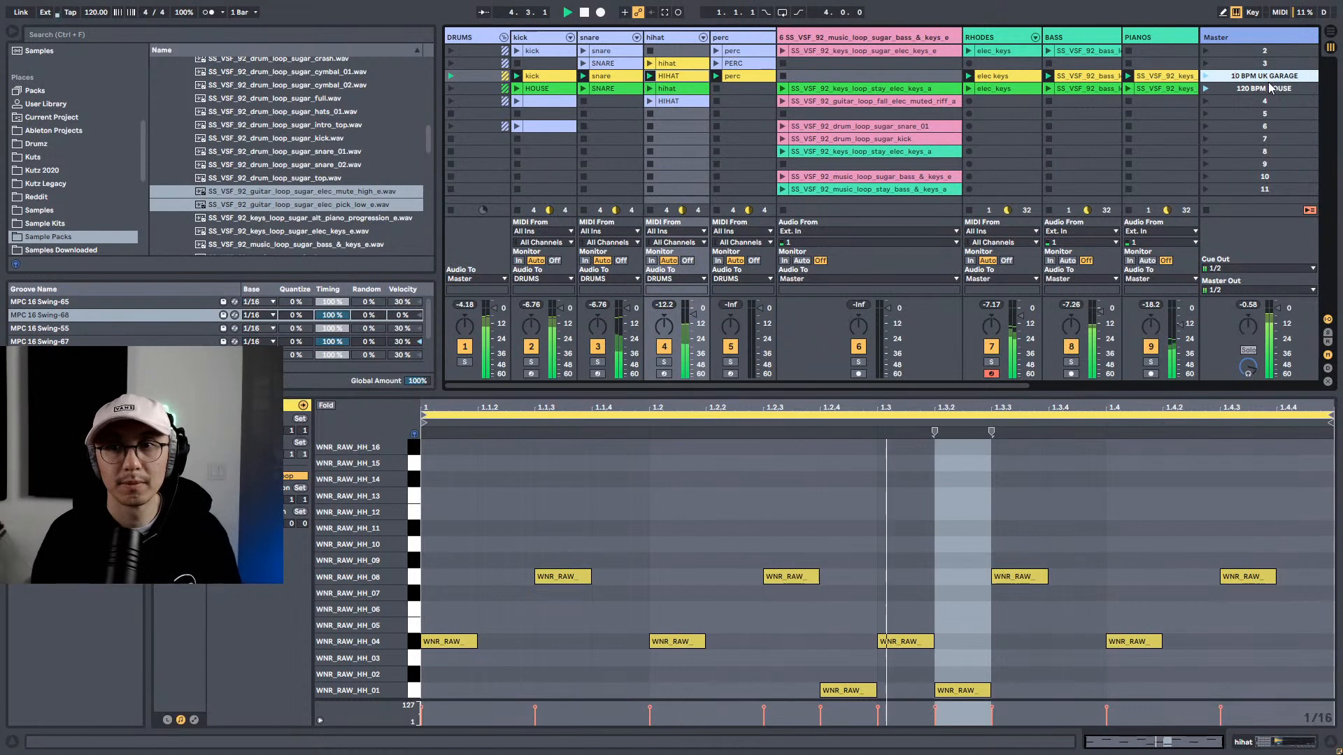
{"action": "key", "text": "ctrl+s"}
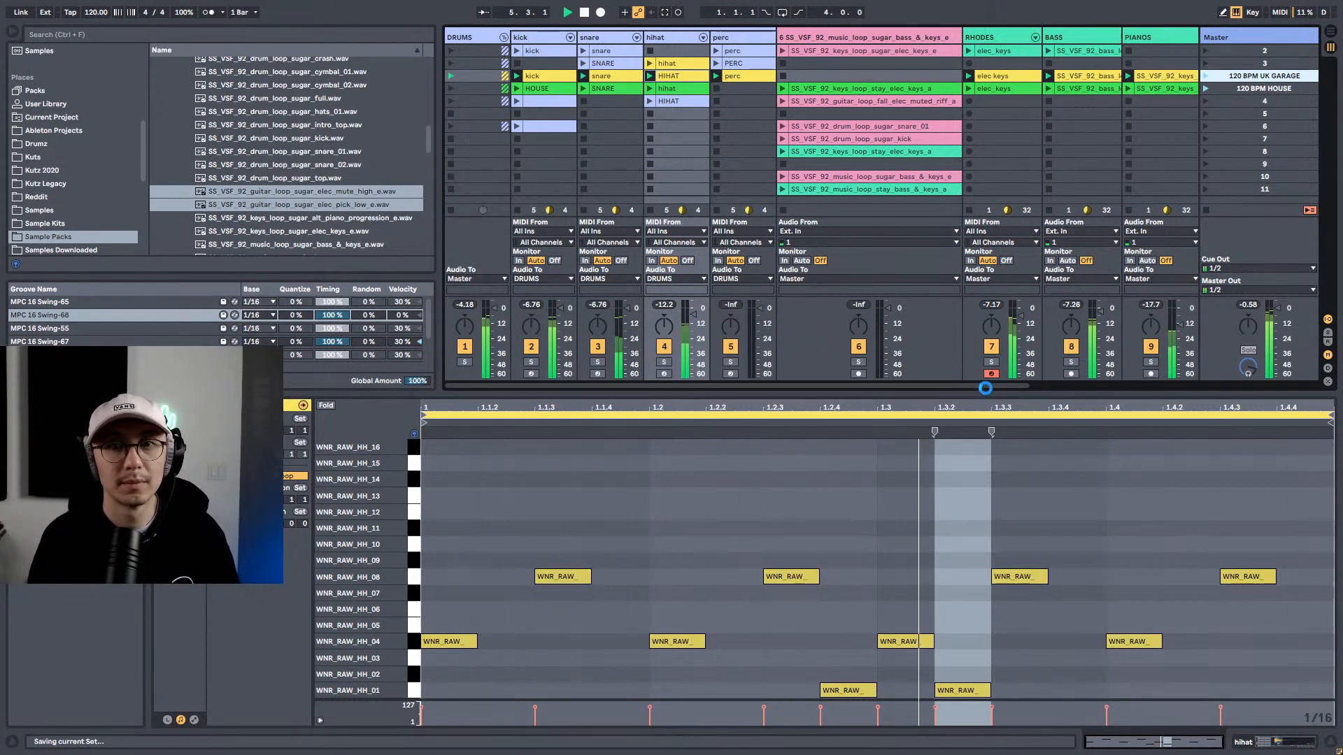
Step: Check RHODES and GUITARS in solo against the full mix, and mute the PIANOS track
{"action": "left_click", "coordinate": [991, 363]}
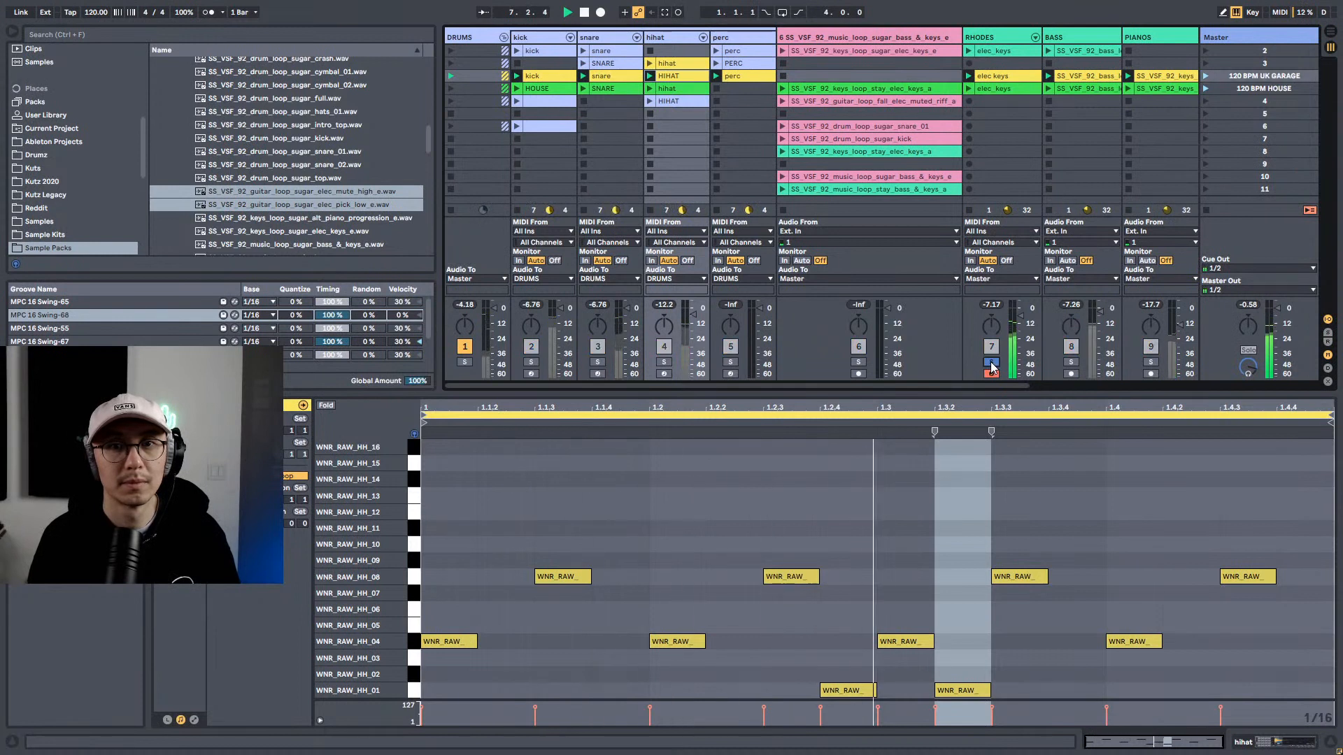
{"action": "left_click", "coordinate": [991, 363]}
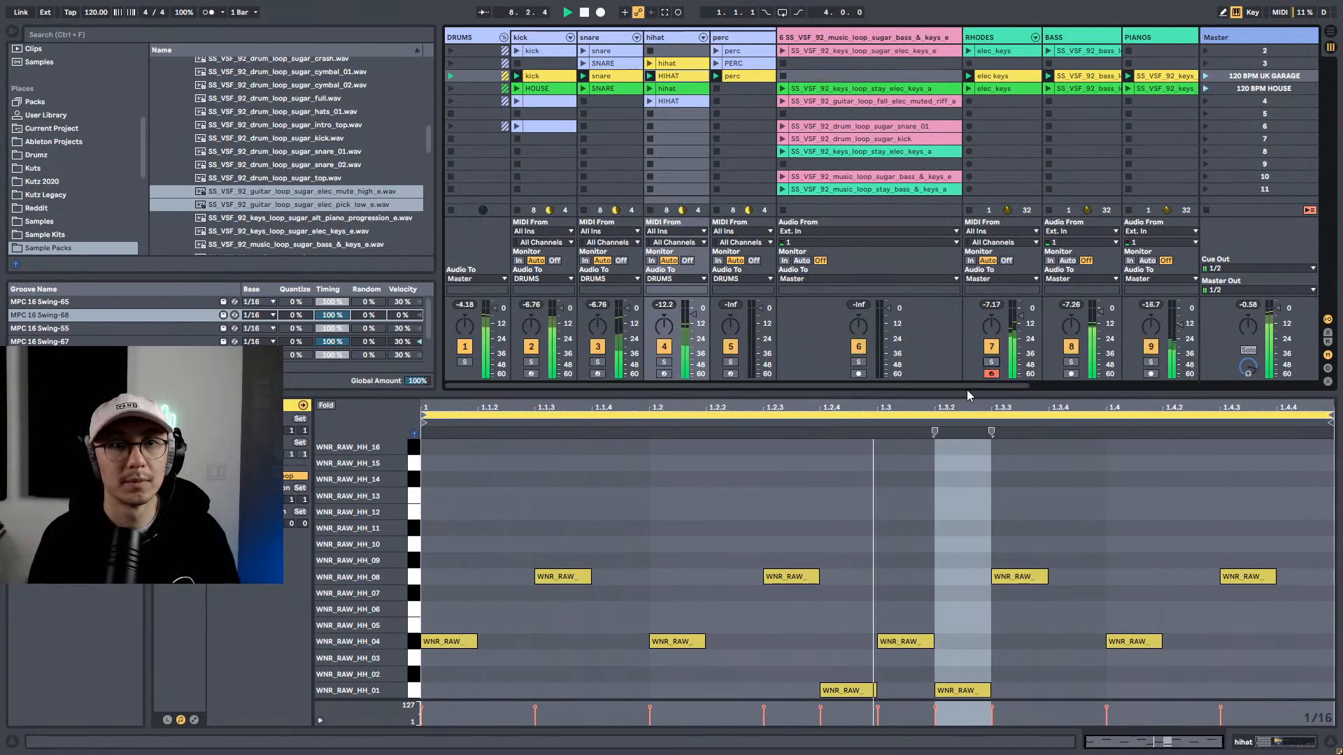
{"action": "left_click_drag", "start_coordinate": [960, 388], "coordinate": [1097, 385]}
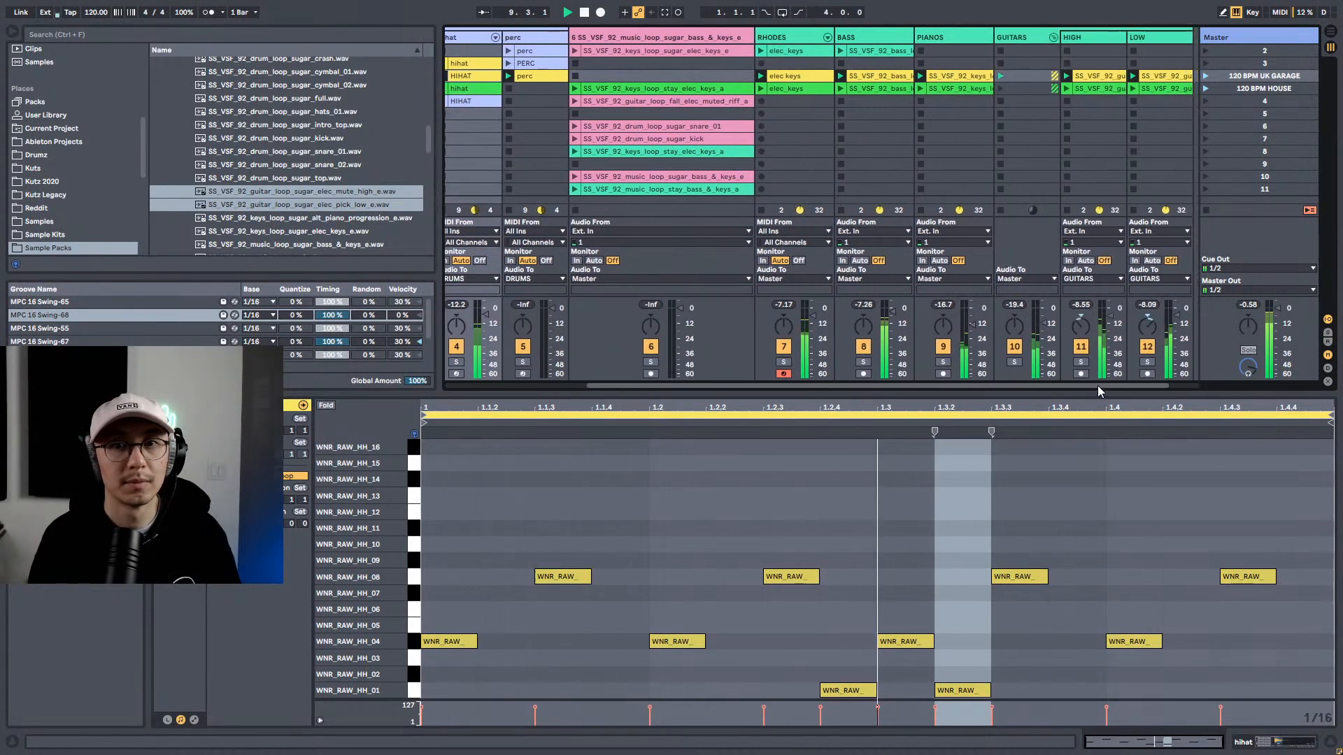
{"action": "left_click", "coordinate": [943, 347]}
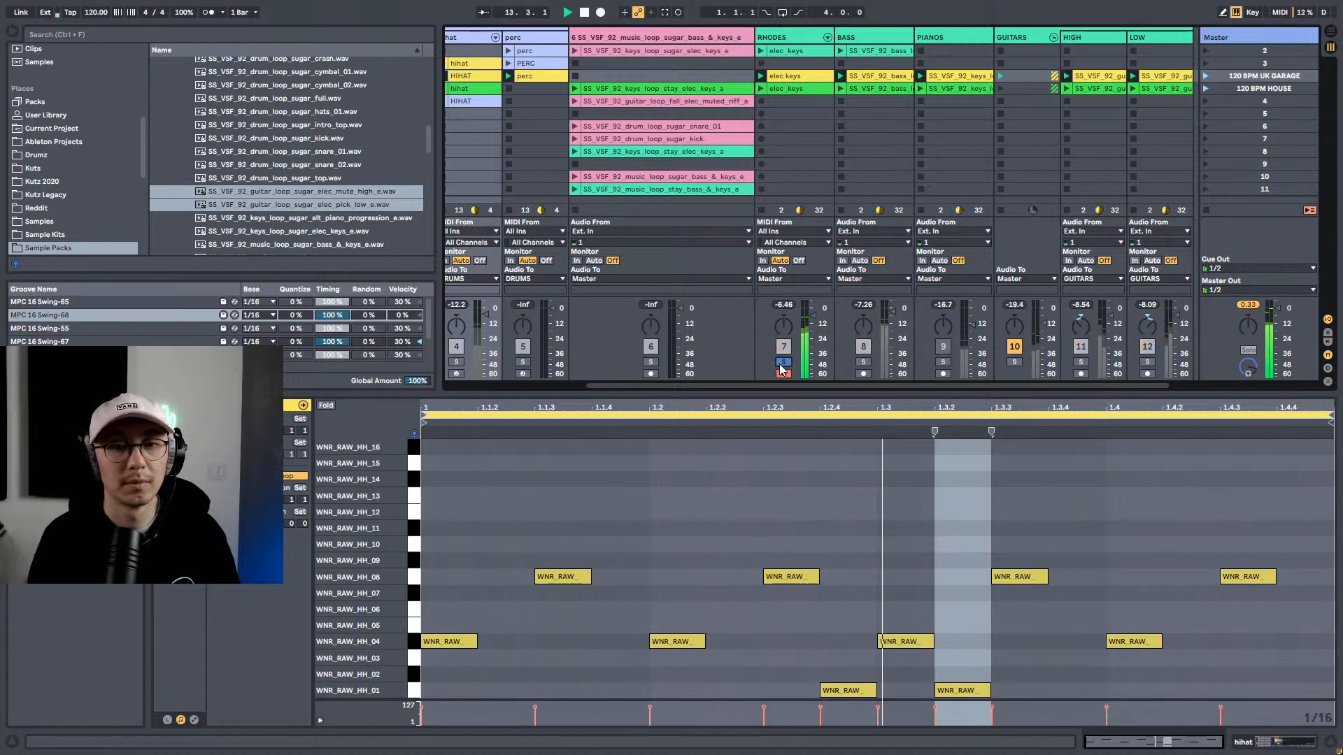
{"action": "left_click", "coordinate": [1014, 362]}
{"action": "left_click", "coordinate": [1014, 361]}
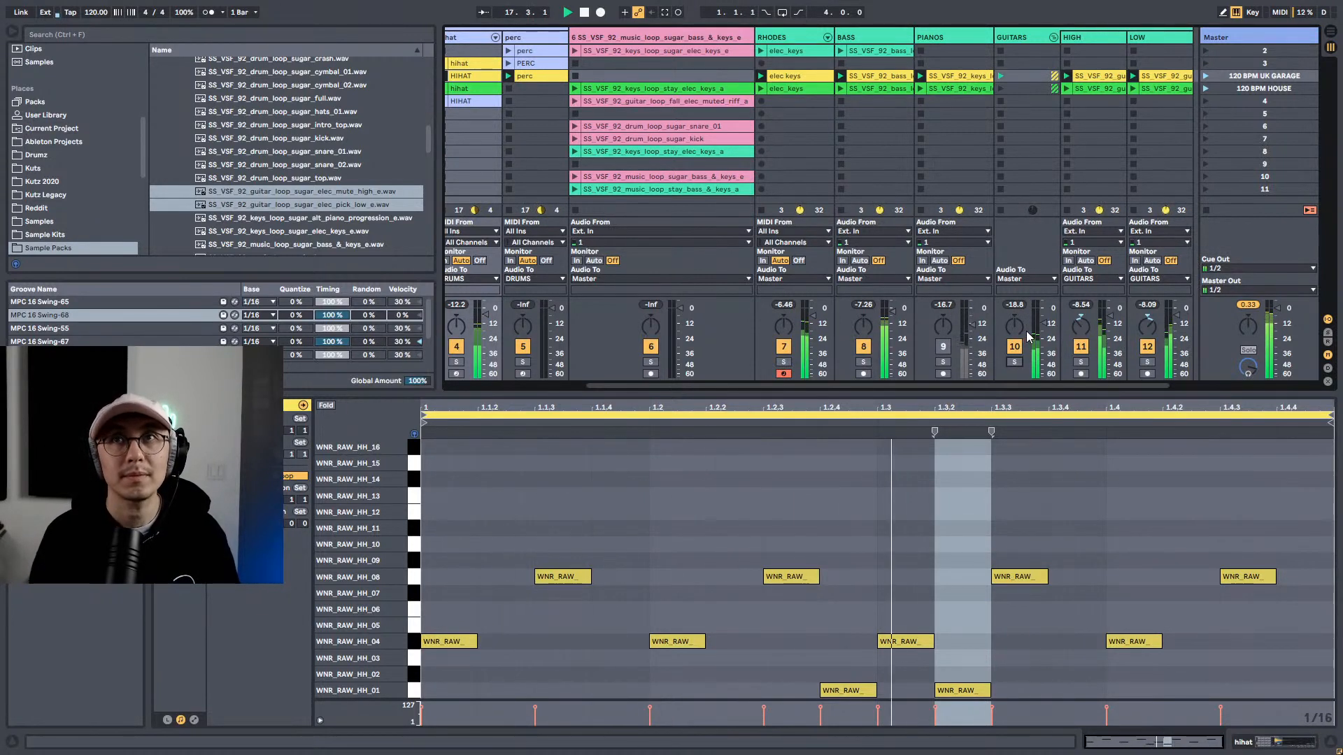
Step: Search the plug-ins for "Fire" and load FirePresser onto the DRUMS group
{"action": "left_click_drag", "start_coordinate": [1022, 393], "coordinate": [821, 476]}
{"action": "left_click", "coordinate": [469, 36]}
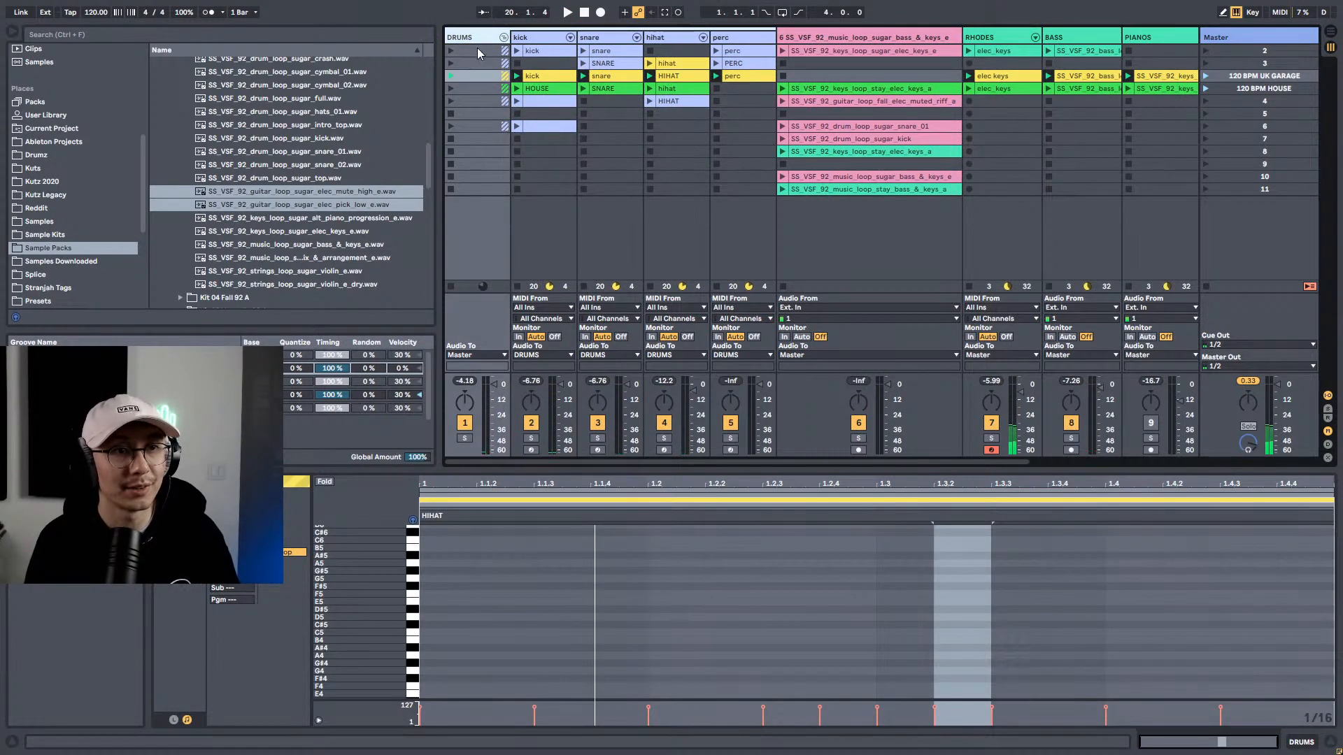
{"action": "double_click", "coordinate": [462, 40]}
{"action": "scroll", "coordinate": [74, 203], "scroll_direction": "up", "scroll_amount": 5}
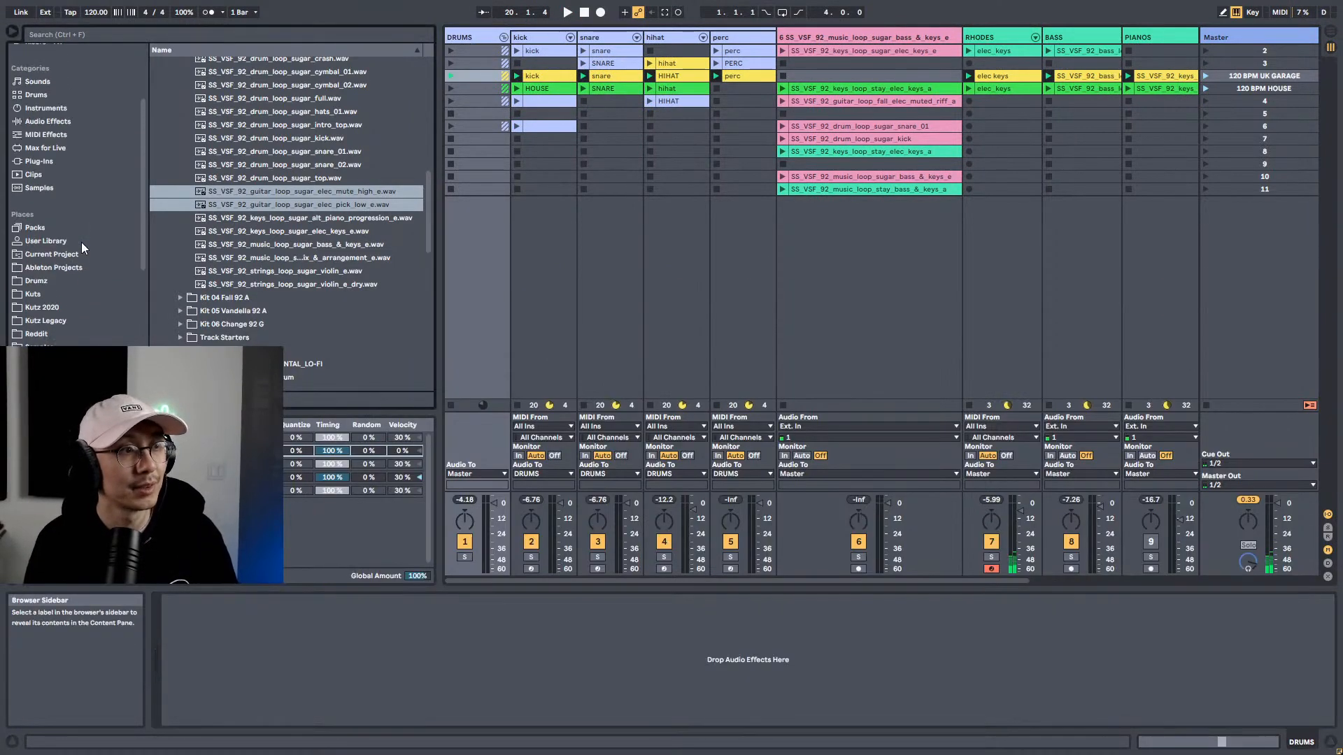
{"action": "left_click", "coordinate": [44, 225]}
{"action": "left_click", "coordinate": [120, 29]}
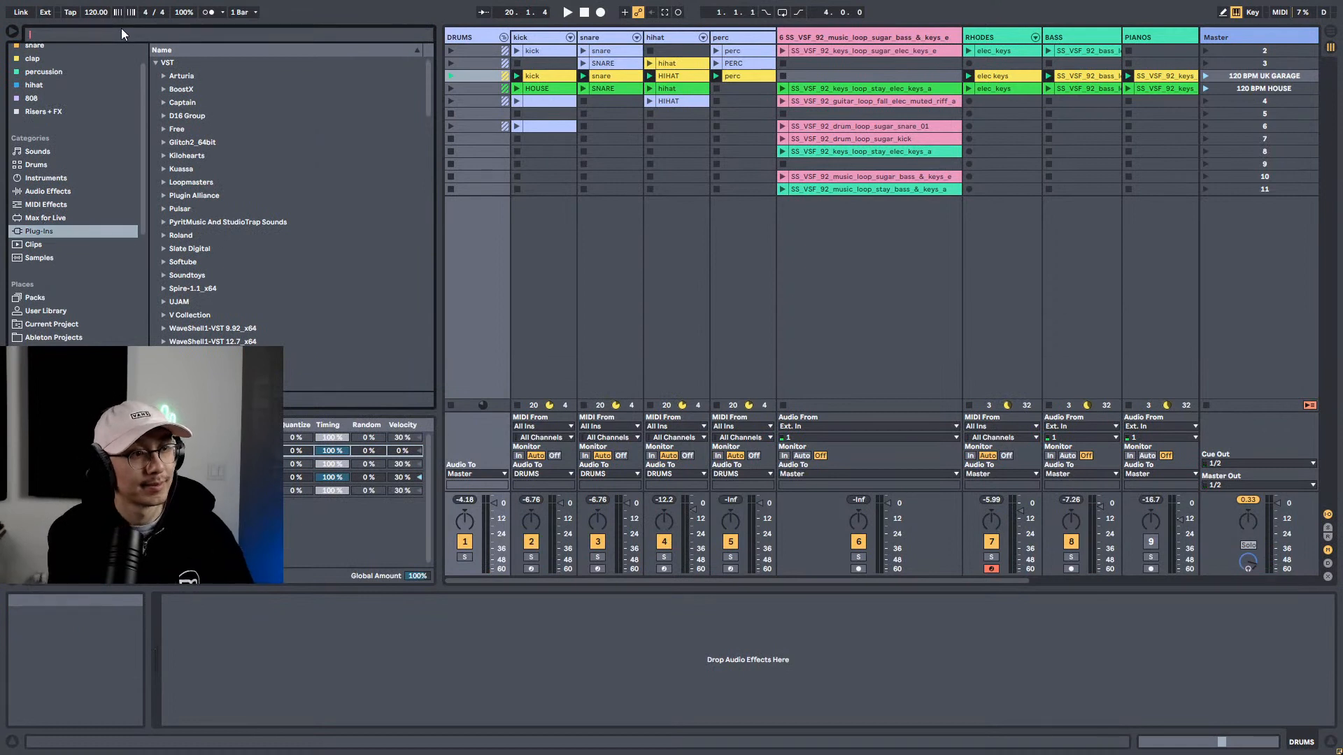
{"action": "type", "text": "Fire"}
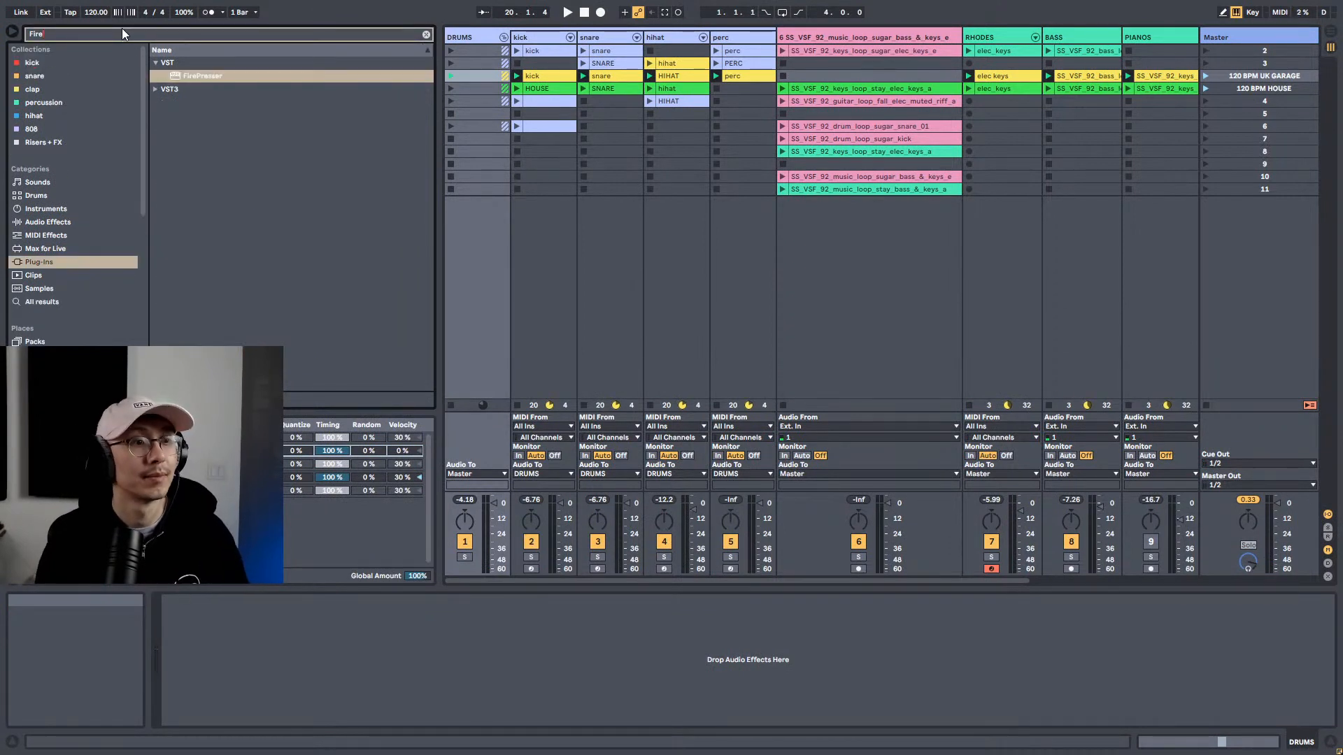
{"action": "left_click_drag", "start_coordinate": [199, 74], "coordinate": [678, 633]}
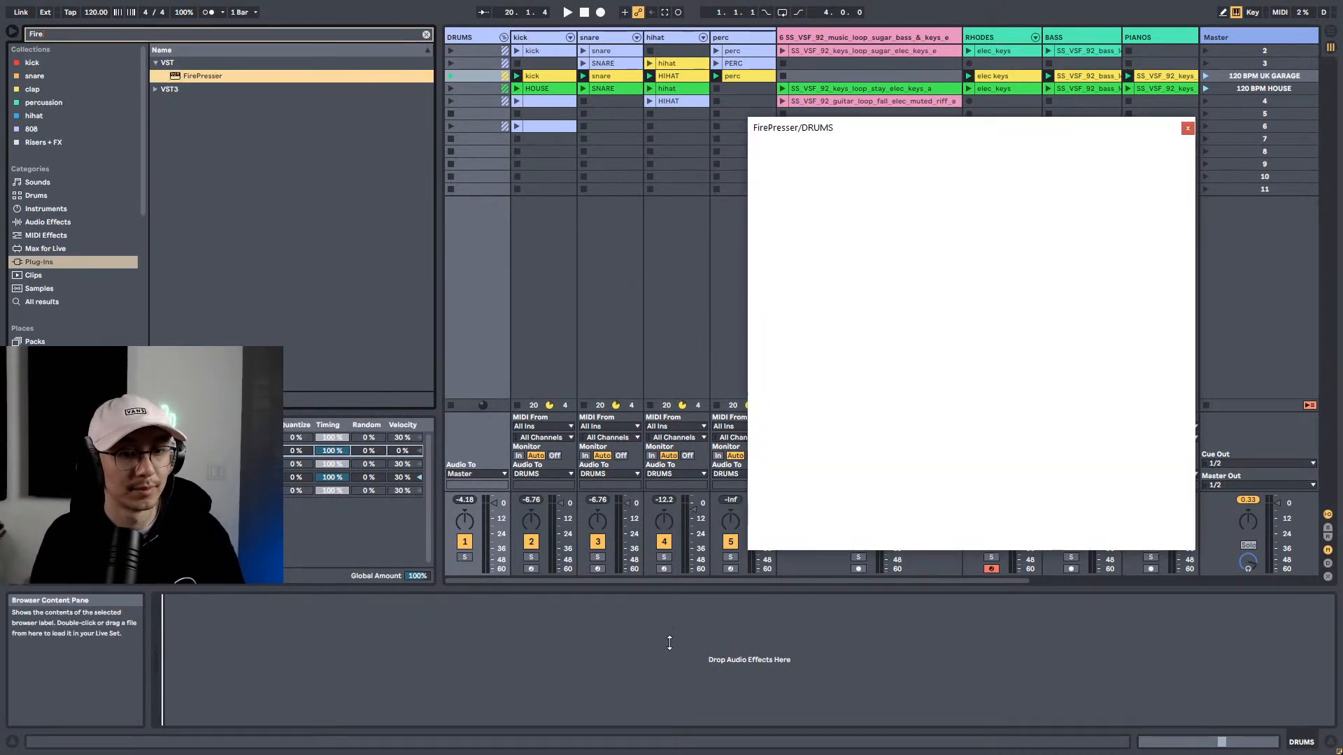
Step: Play the garage scene, shift FirePresser's blend point slightly from the centre toward the red STRESS corner, and close the plug-in window
{"action": "key", "text": "space"}
{"action": "left_click_drag", "start_coordinate": [897, 128], "coordinate": [791, 128]}
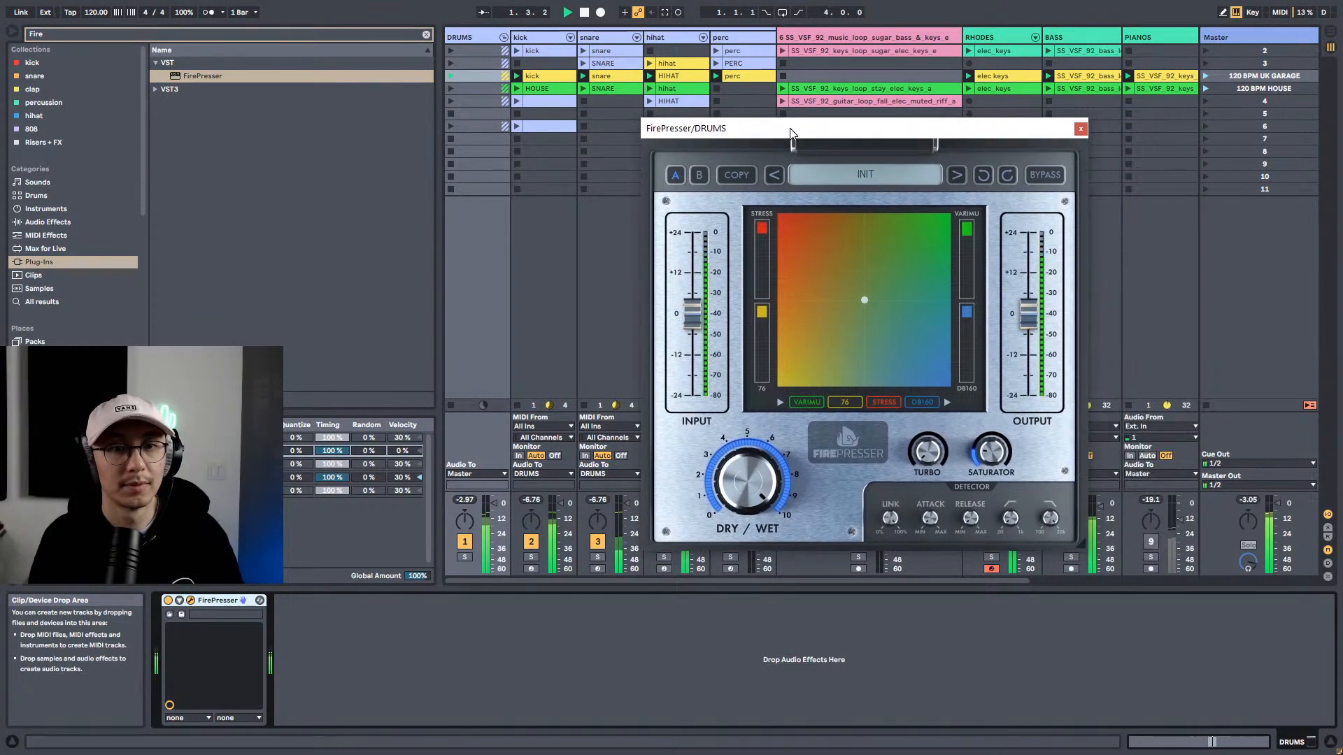
{"action": "left_click_drag", "start_coordinate": [862, 299], "coordinate": [840, 282]}
{"action": "left_click", "coordinate": [1081, 128]}
Step: Shorten the WNR_RAW_KICK_03 sample in the kick track's Drum Rack to end just after its main body, with an 85.2 ms fade out
{"action": "left_click", "coordinate": [529, 37]}
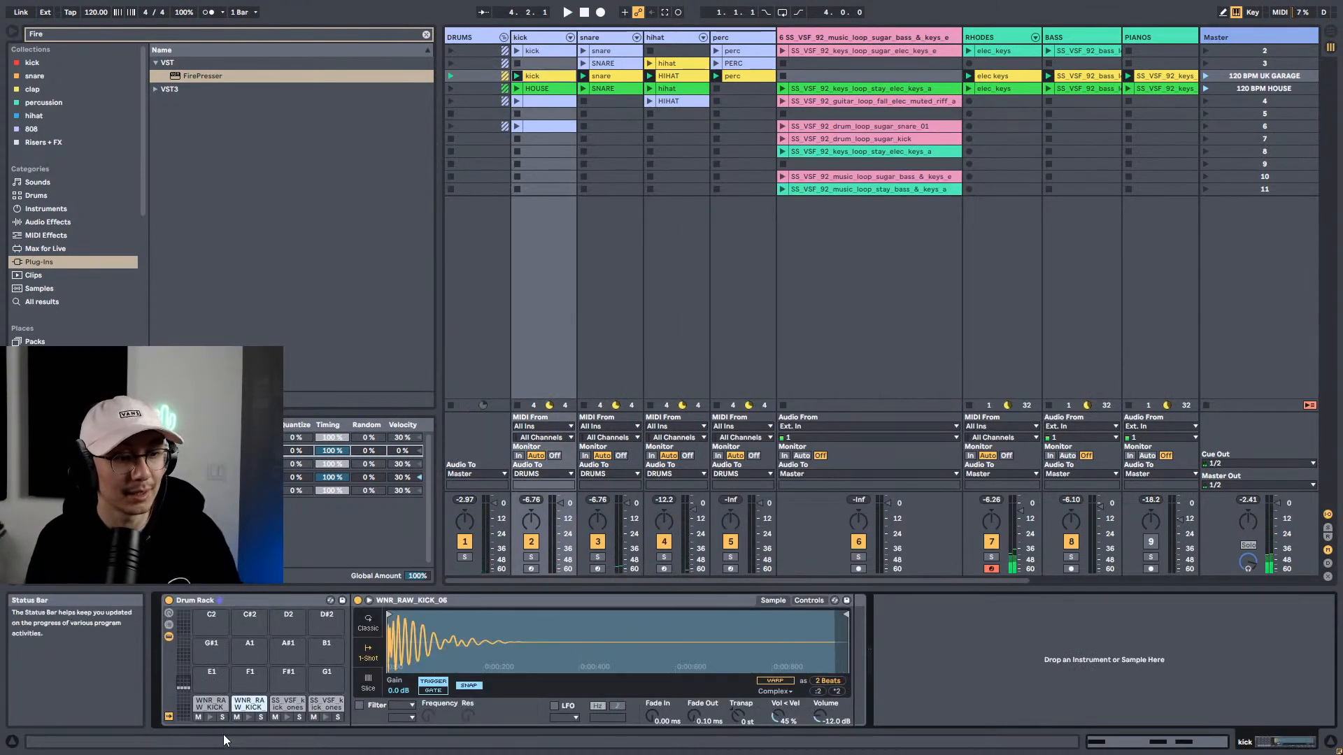
{"action": "left_click", "coordinate": [208, 707]}
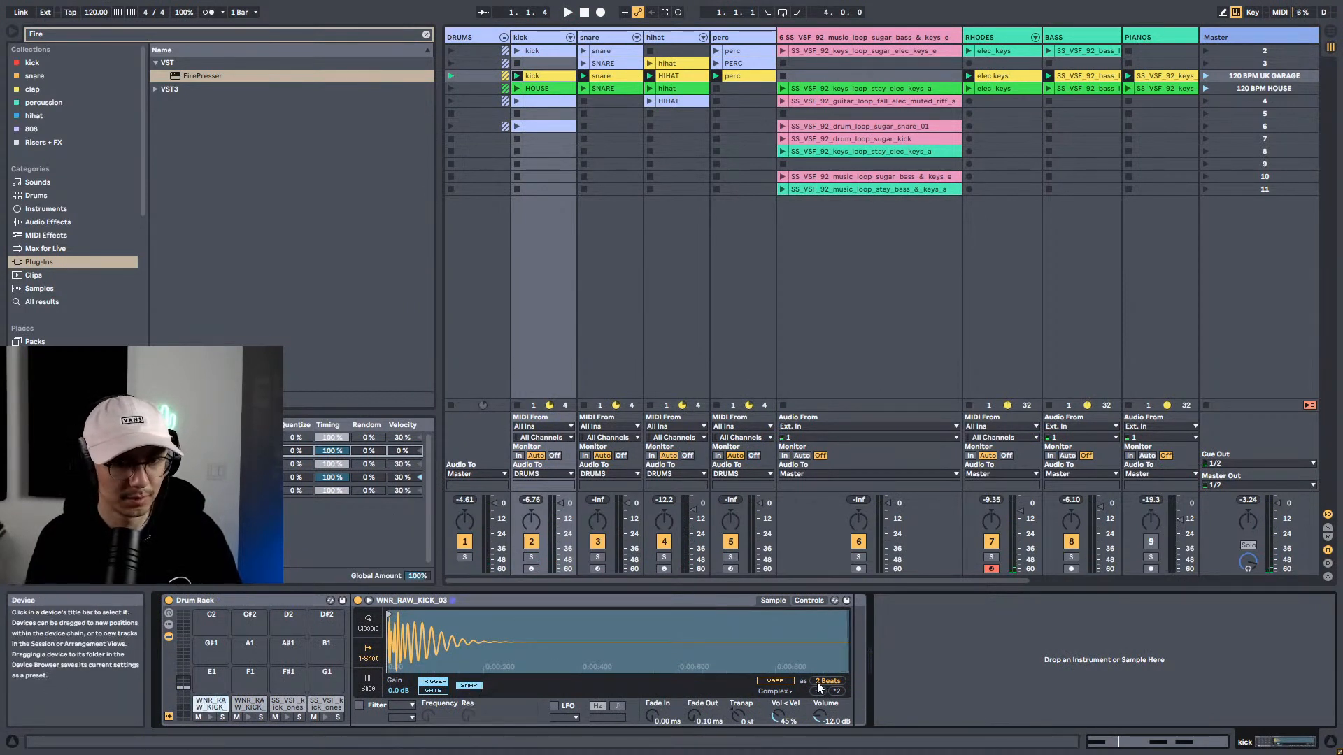
{"action": "key", "text": "space"}
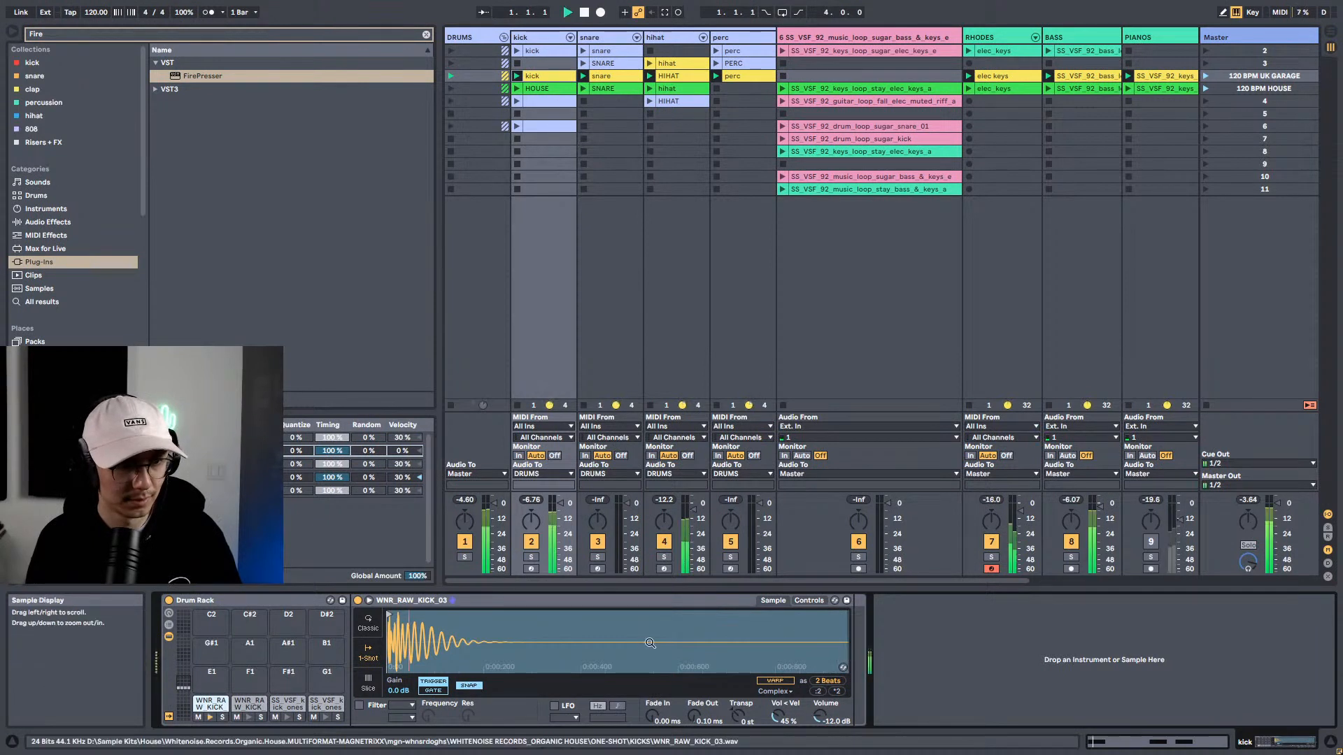
{"action": "key", "text": "ctrl+z"}
{"action": "mouse_move", "coordinate": [393, 615]}
{"action": "left_mouse_down"}
{"action": "mouse_move", "coordinate": [803, 627]}
{"action": "mouse_move", "coordinate": [455, 613]}
{"action": "left_mouse_up"}
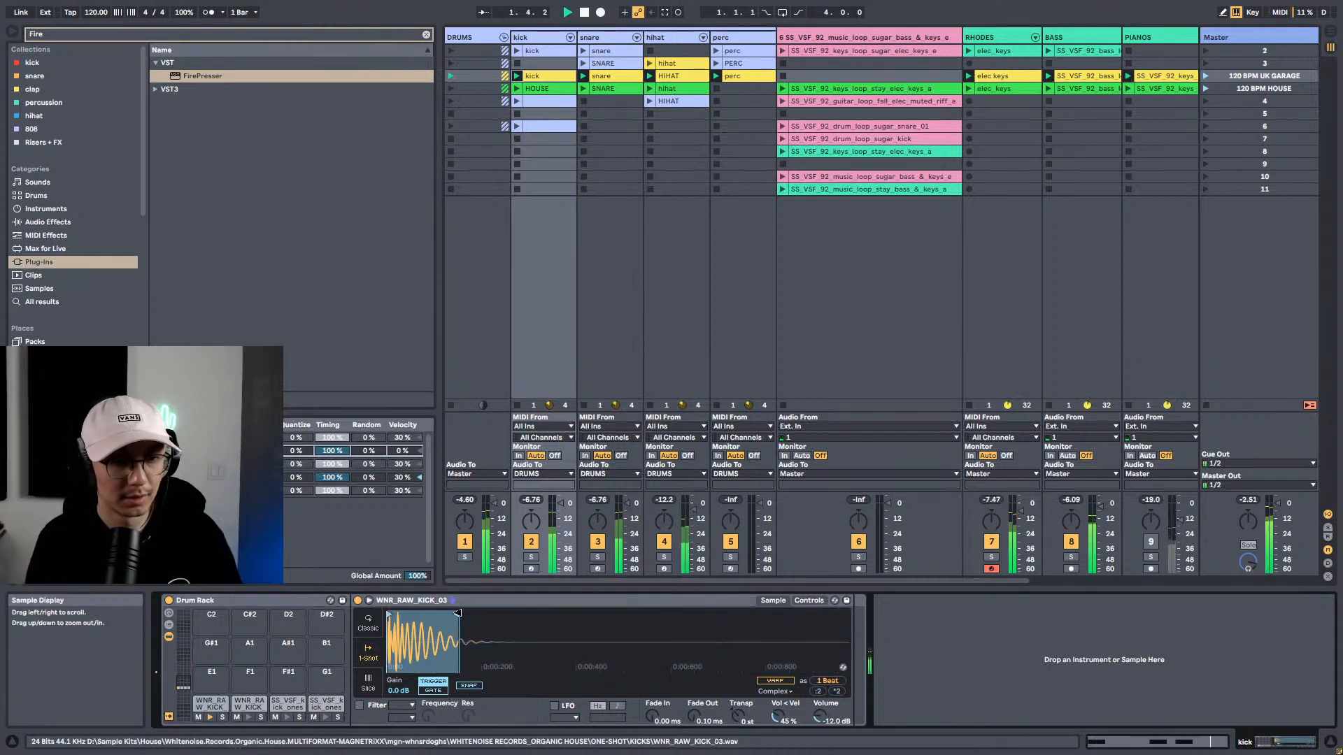
{"action": "left_click_drag", "start_coordinate": [694, 717], "coordinate": [694, 692]}
{"action": "left_click_drag", "start_coordinate": [460, 615], "coordinate": [443, 612]}
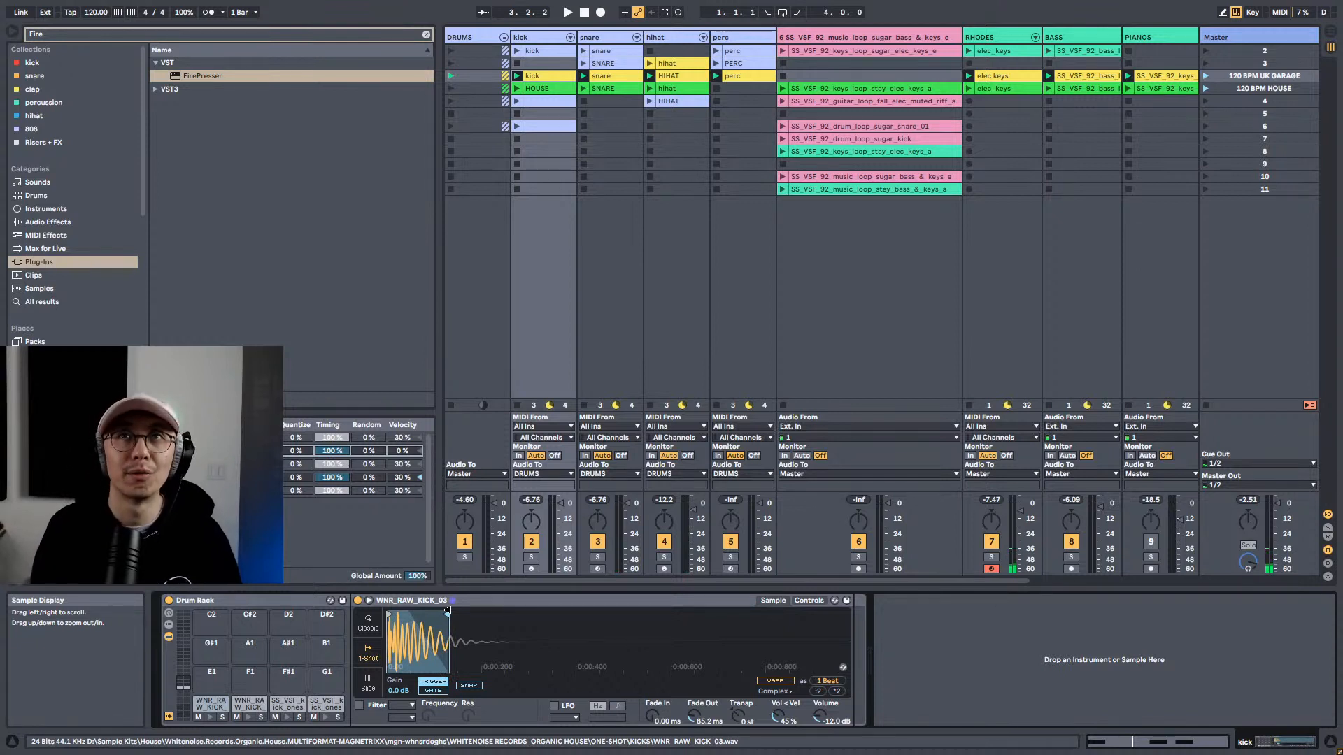
{"action": "key", "text": "space"}
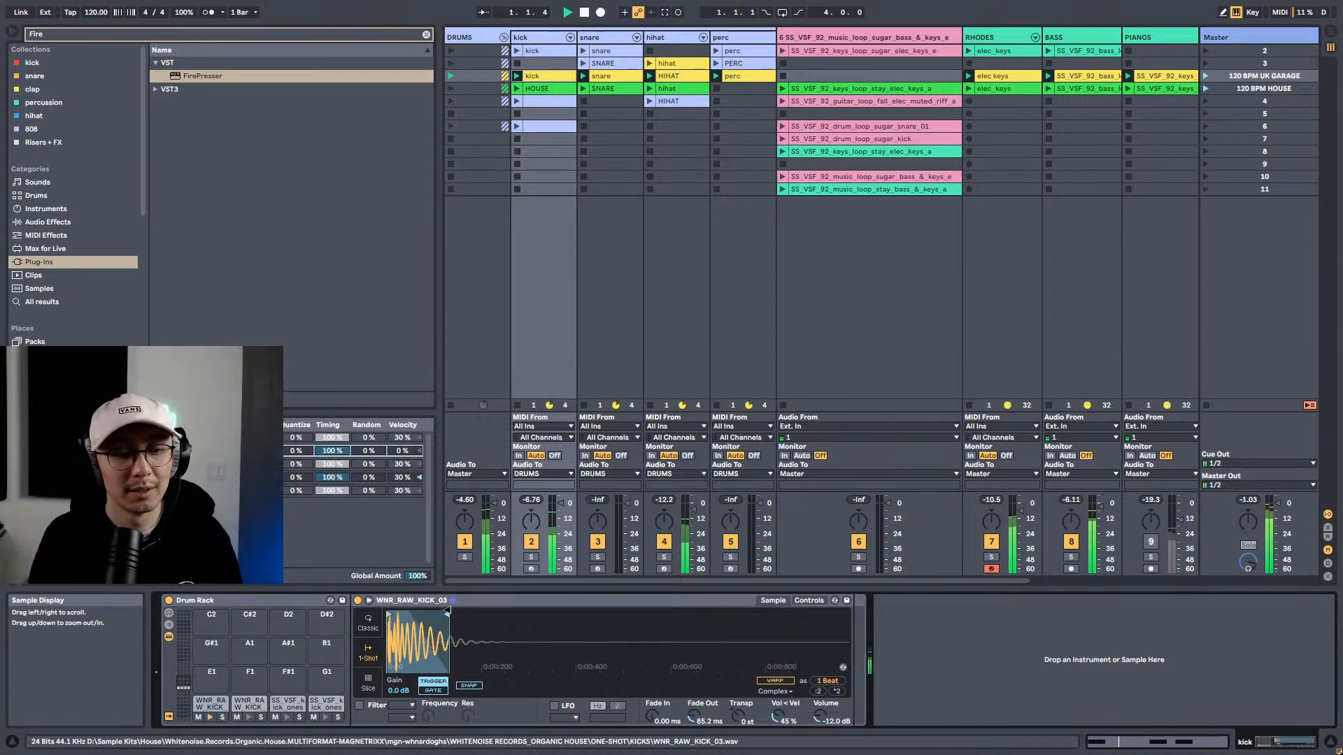
{"action": "left_click_drag", "start_coordinate": [447, 611], "coordinate": [451, 611]}
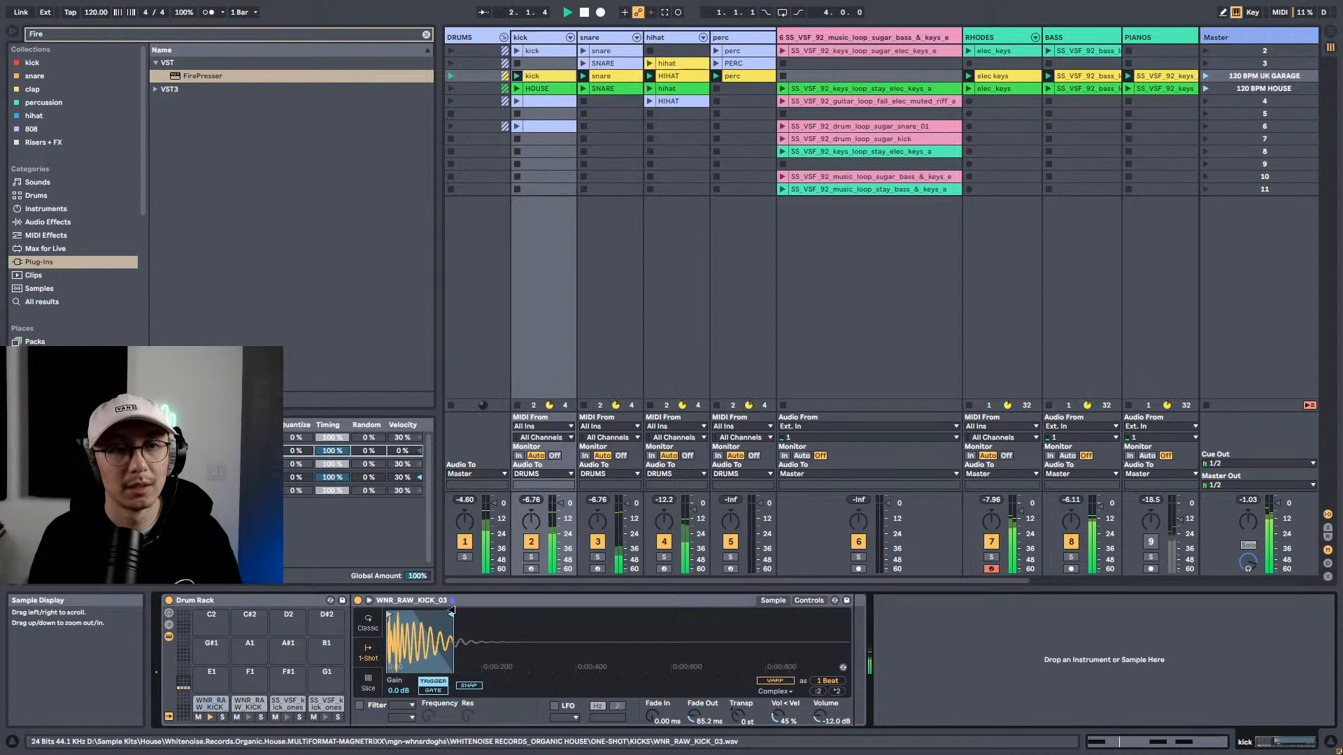
Step: Replace the garage scene's snare clip with the SNARE clip from scene 3
{"action": "double_click", "coordinate": [606, 75]}
{"action": "left_click_drag", "start_coordinate": [585, 576], "coordinate": [1337, 652]}
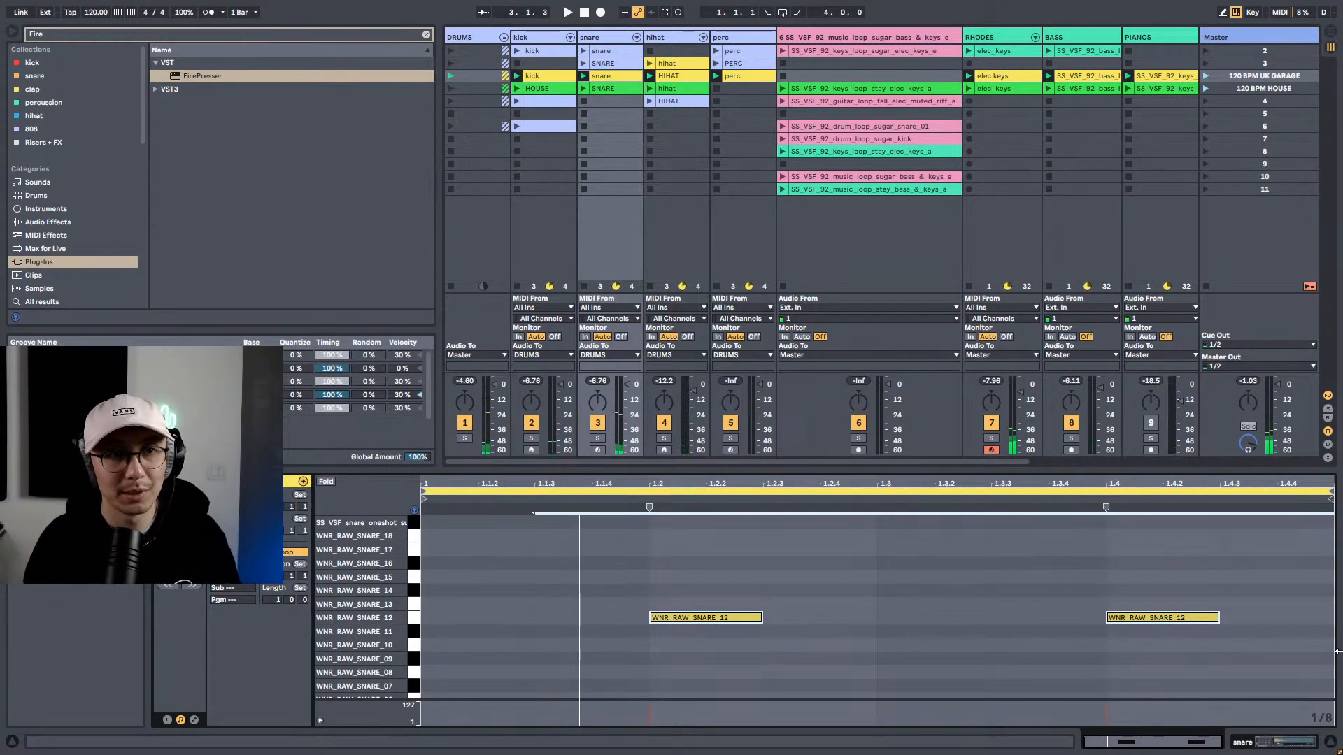
{"action": "left_click", "coordinate": [583, 64]}
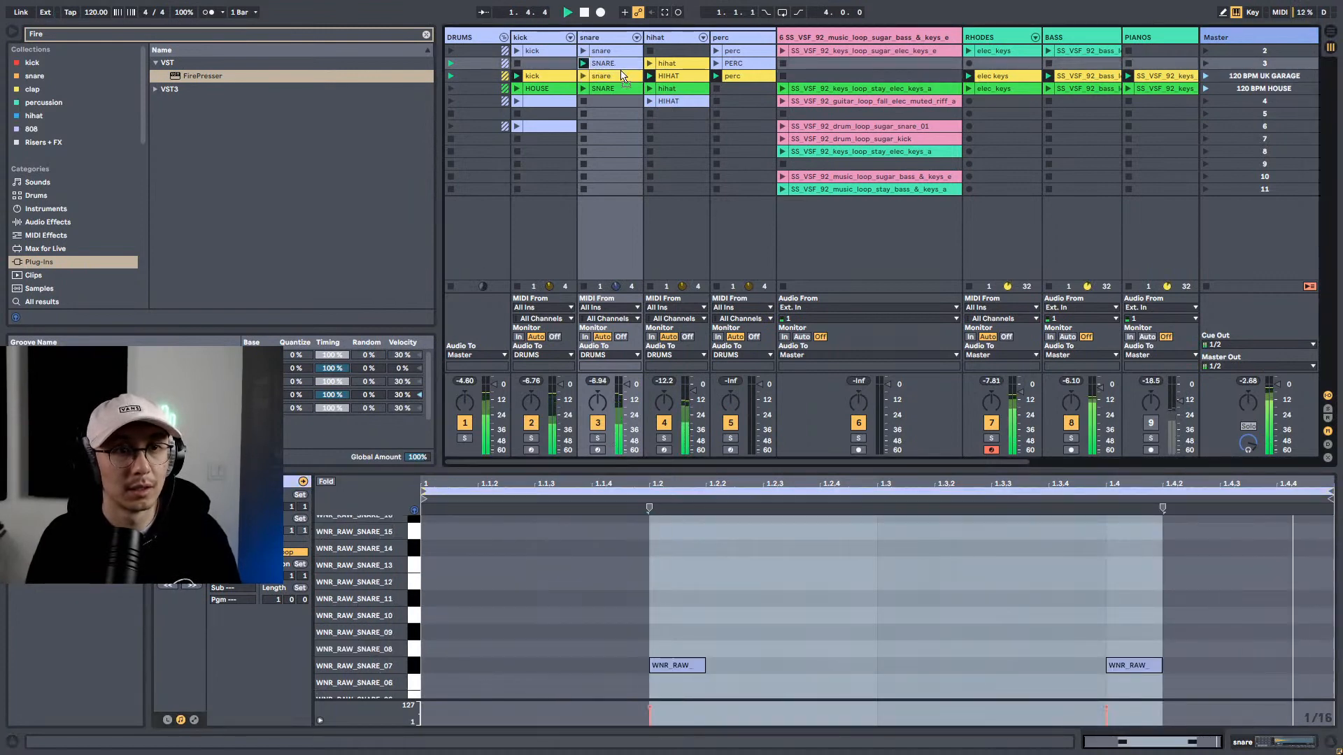
{"action": "left_click_drag", "start_coordinate": [620, 67], "coordinate": [623, 77]}
{"action": "left_click", "coordinate": [833, 555]}
{"action": "key", "text": "shift+Tab"}
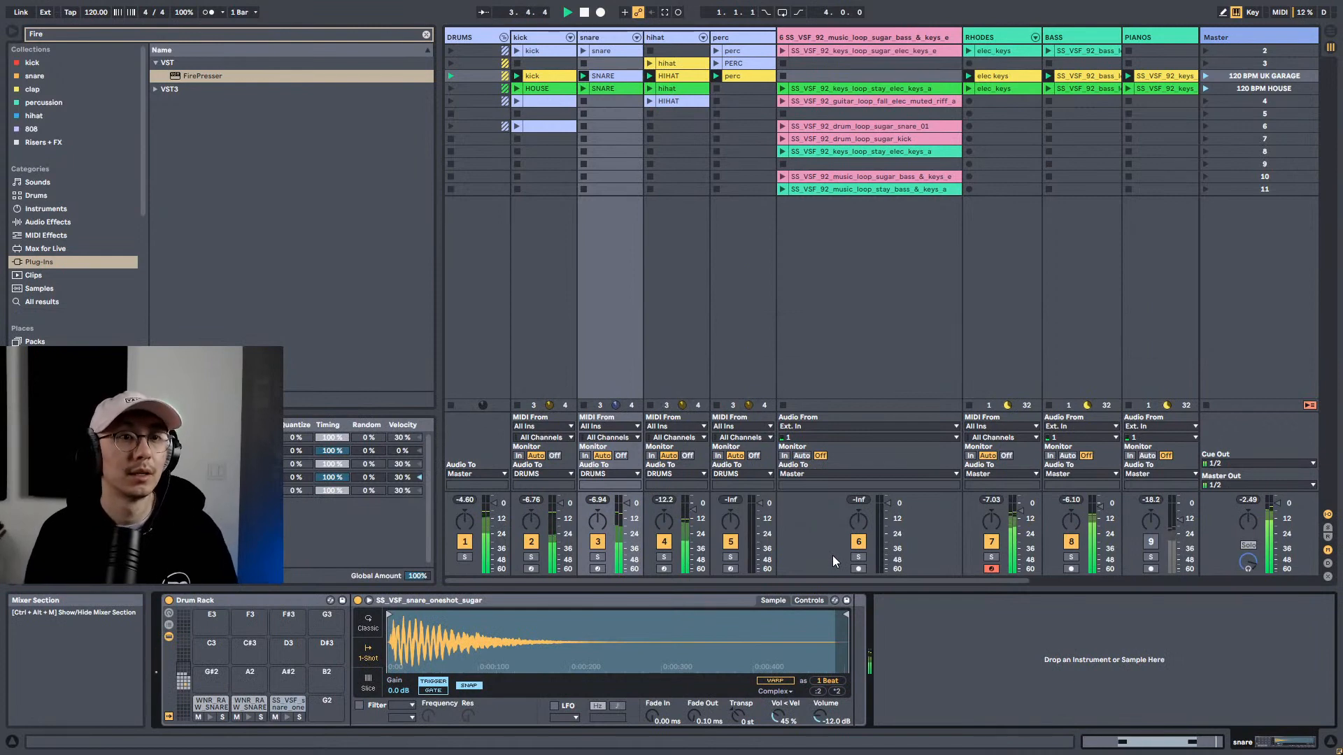
Step: Audition higher snare samples in the garage scene's SNARE clip and move both notes up to WNR_RAW_SNARE_12
{"action": "left_click", "coordinate": [606, 76]}
{"action": "left_click", "coordinate": [721, 596]}
{"action": "key", "text": "ctrl+a"}
{"action": "key", "text": "Up"}
{"action": "key", "text": "Up"}
{"action": "key", "text": "space"}
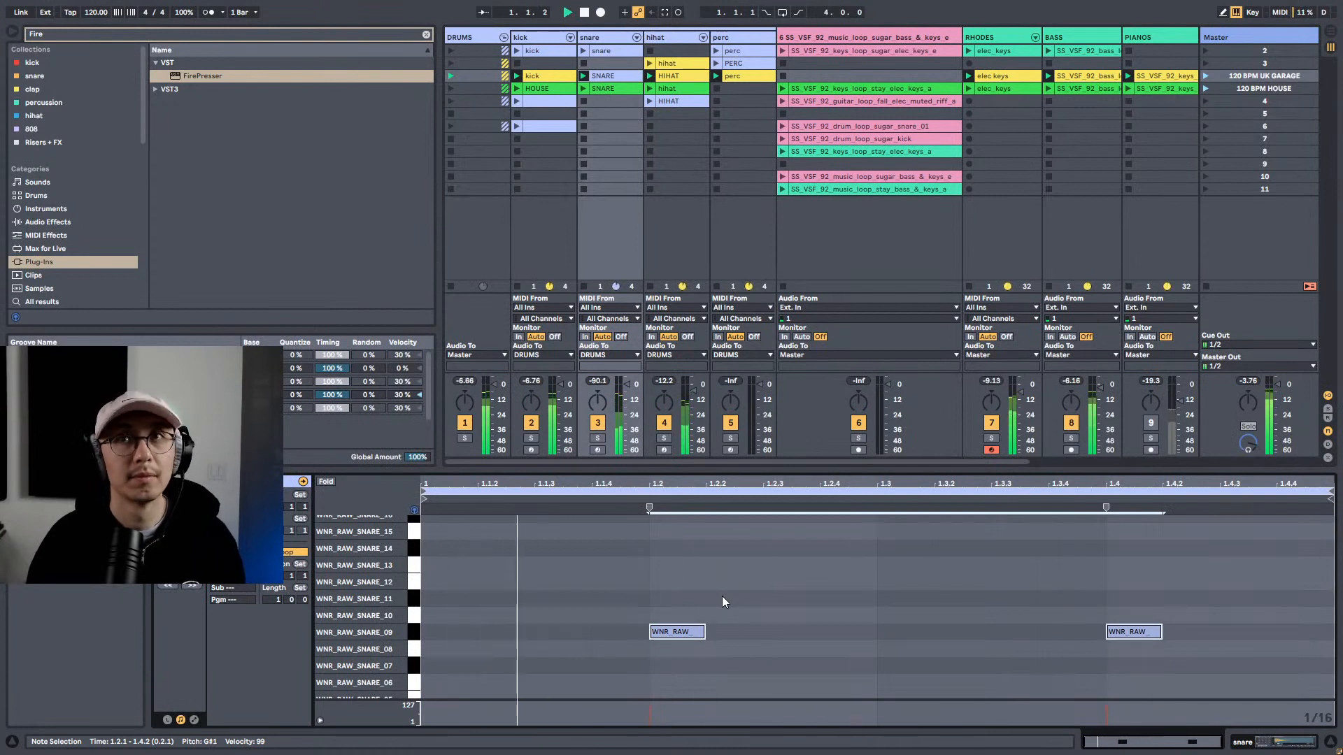
{"action": "key", "text": "Up"}
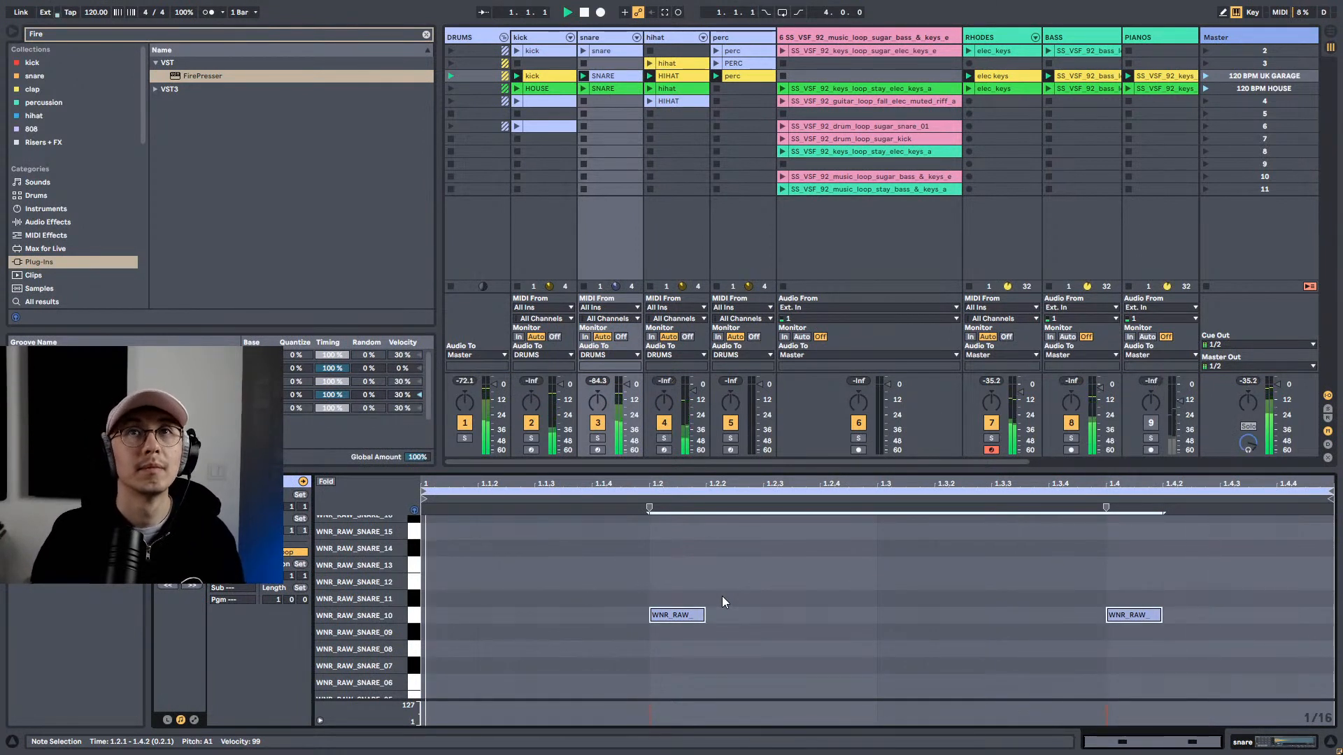
{"action": "key", "text": "Up"}
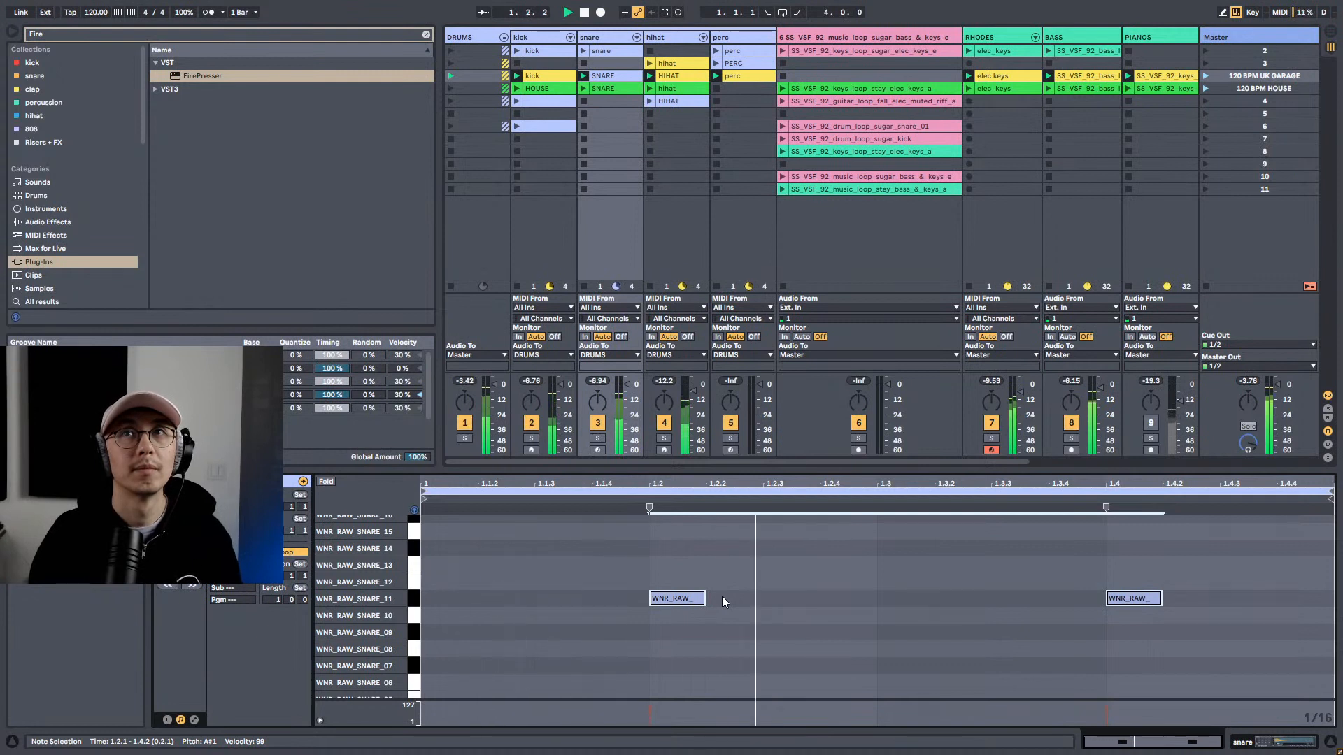
{"action": "key", "text": "Up"}
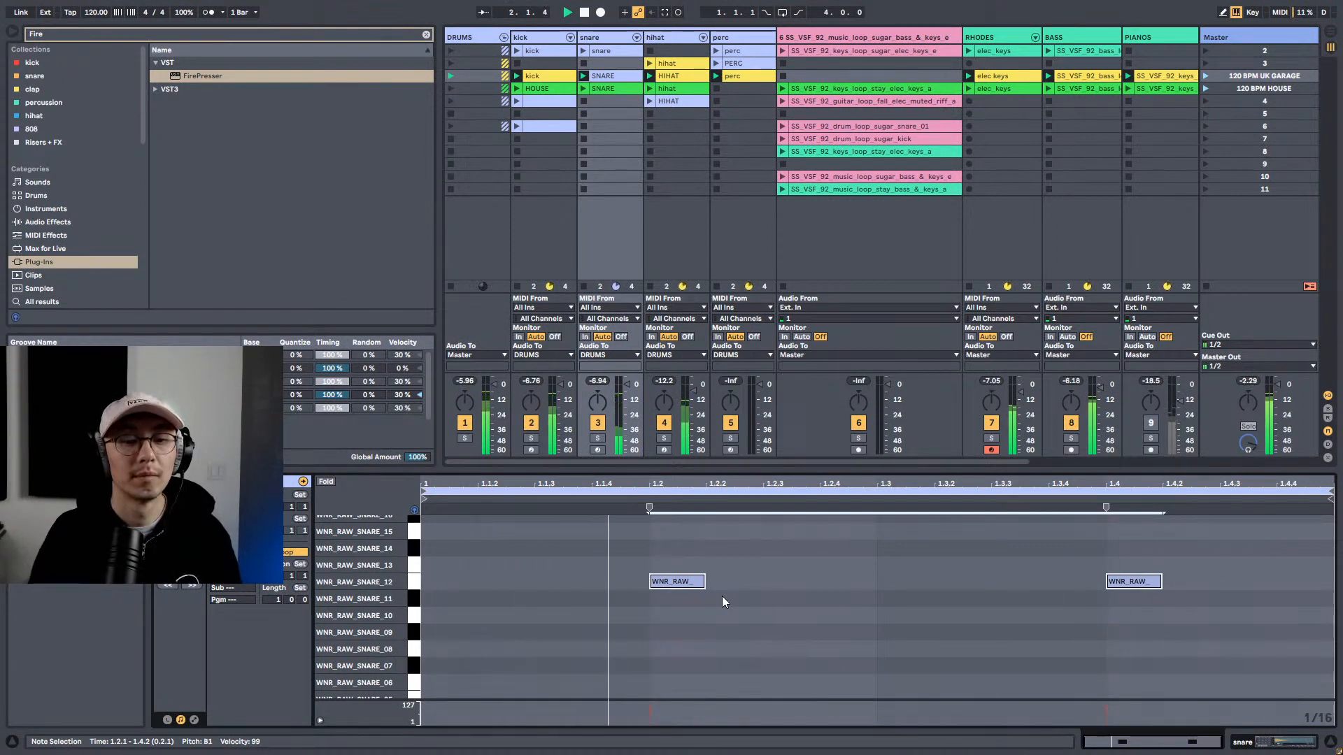
{"action": "key", "text": "space"}
Step: Try small timing offsets on both snare notes, leaving the first slightly behind beat 1.2 and the second on beat 1.4
{"action": "left_click_drag", "start_coordinate": [674, 540], "coordinate": [1301, 674]}
{"action": "left_click_drag", "start_coordinate": [690, 586], "coordinate": [685, 587]}
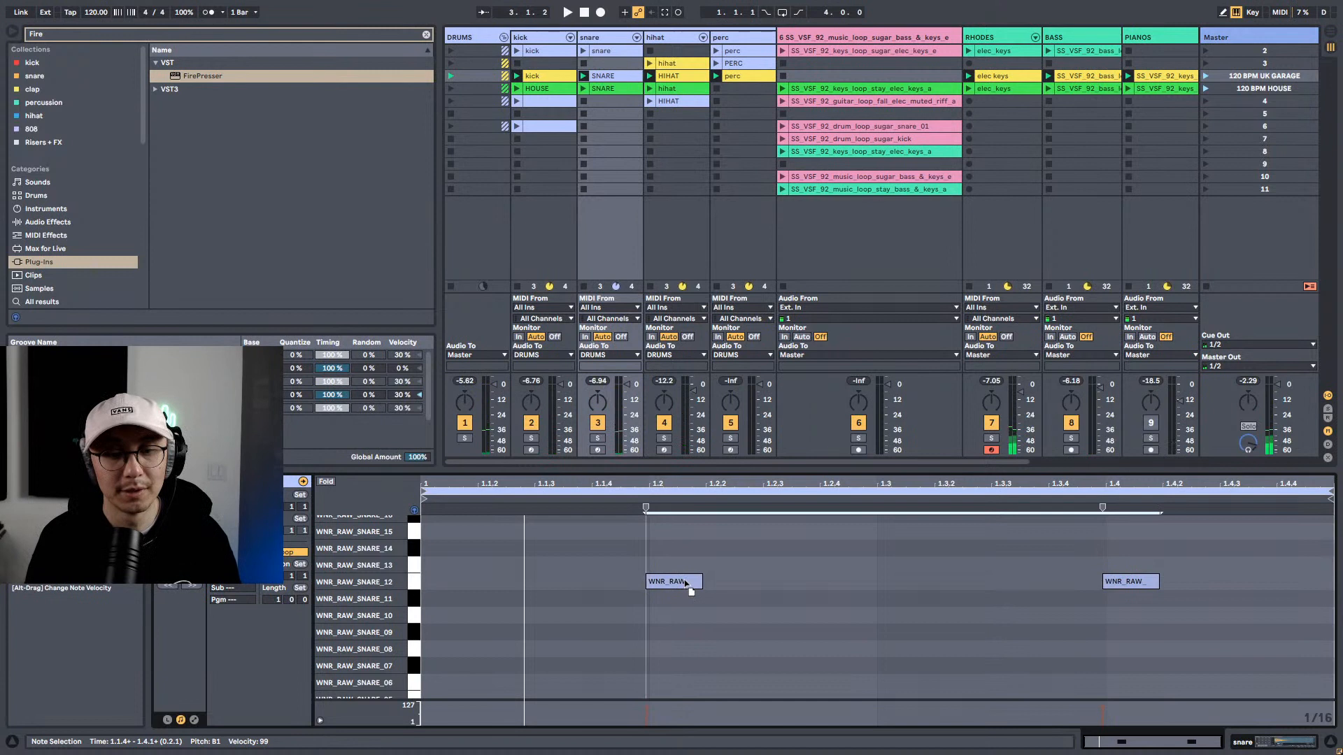
{"action": "key", "text": "space"}
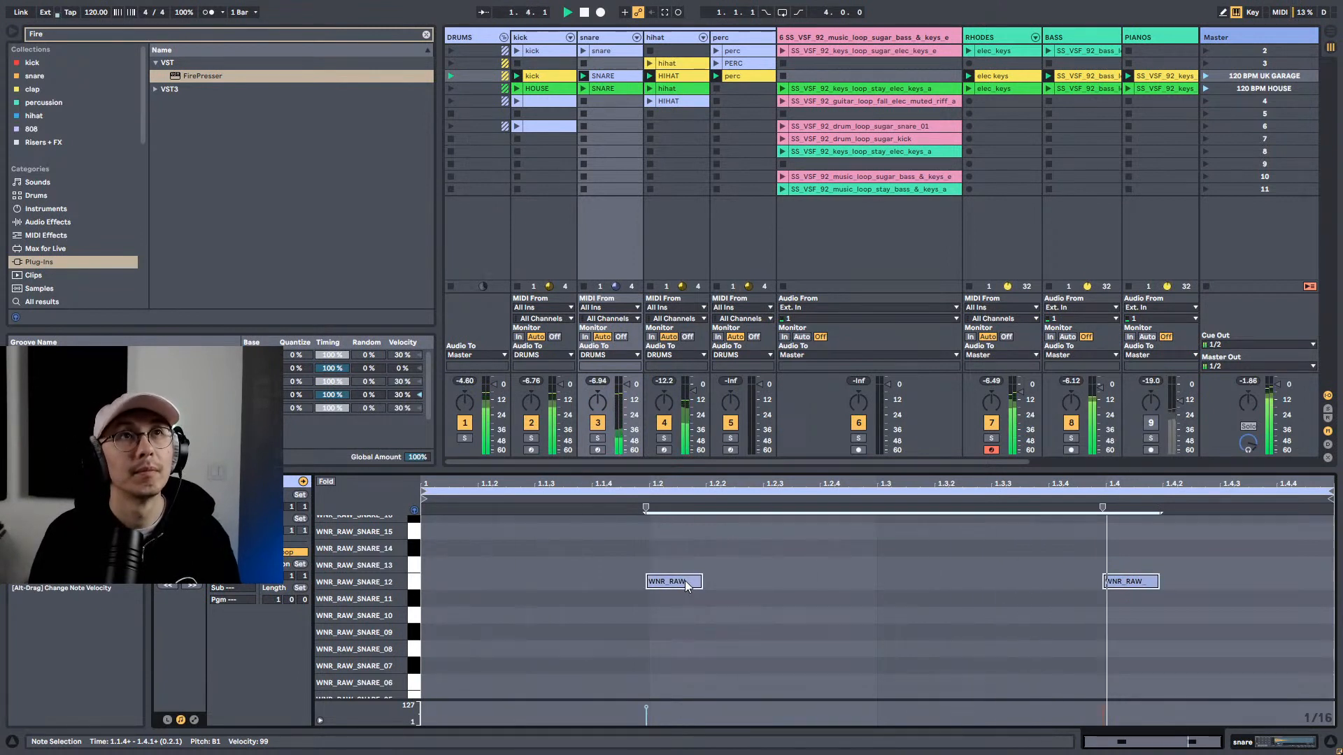
{"action": "key", "text": "space"}
{"action": "mouse_move", "coordinate": [686, 586]}
{"action": "left_mouse_down"}
{"action": "mouse_move", "coordinate": [703, 589]}
{"action": "mouse_move", "coordinate": [688, 591]}
{"action": "left_mouse_up"}
{"action": "key", "text": "space"}
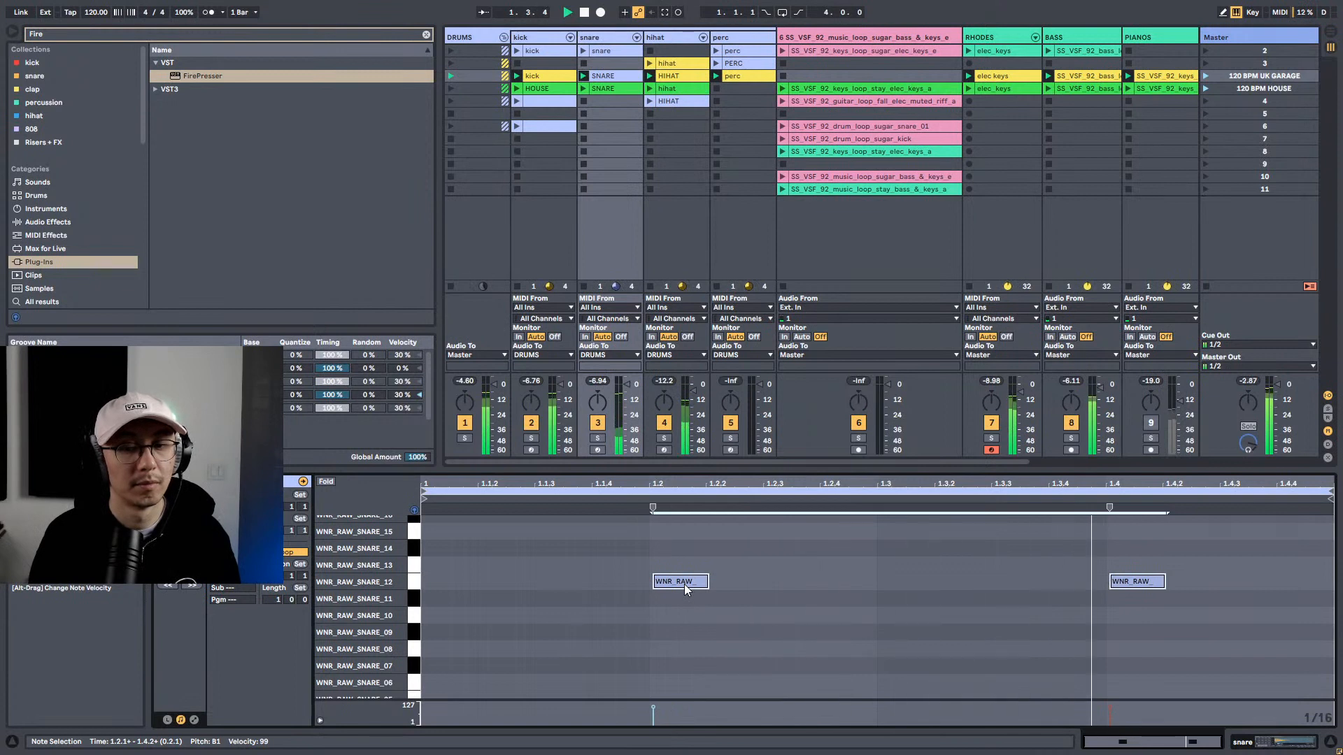
{"action": "left_click_drag", "start_coordinate": [686, 589], "coordinate": [682, 585]}
{"action": "key", "text": "space"}
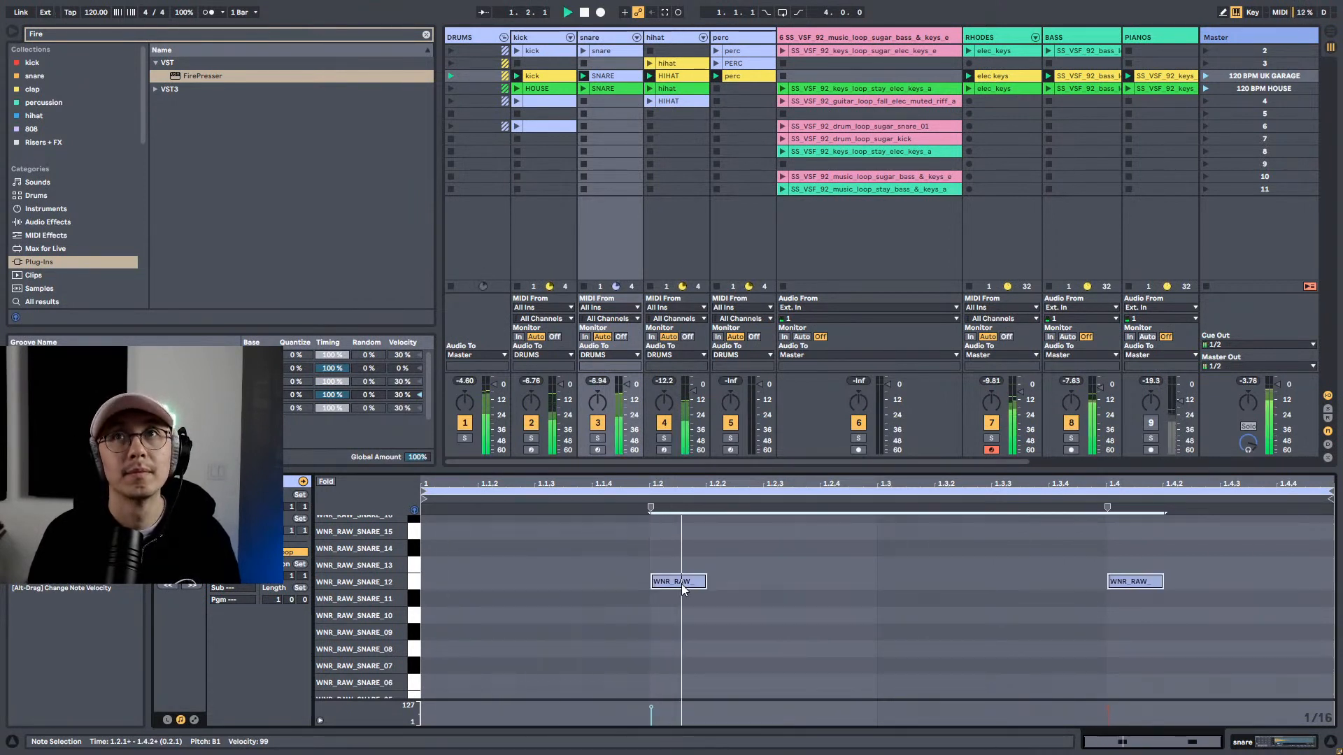
{"action": "left_click", "coordinate": [805, 605]}
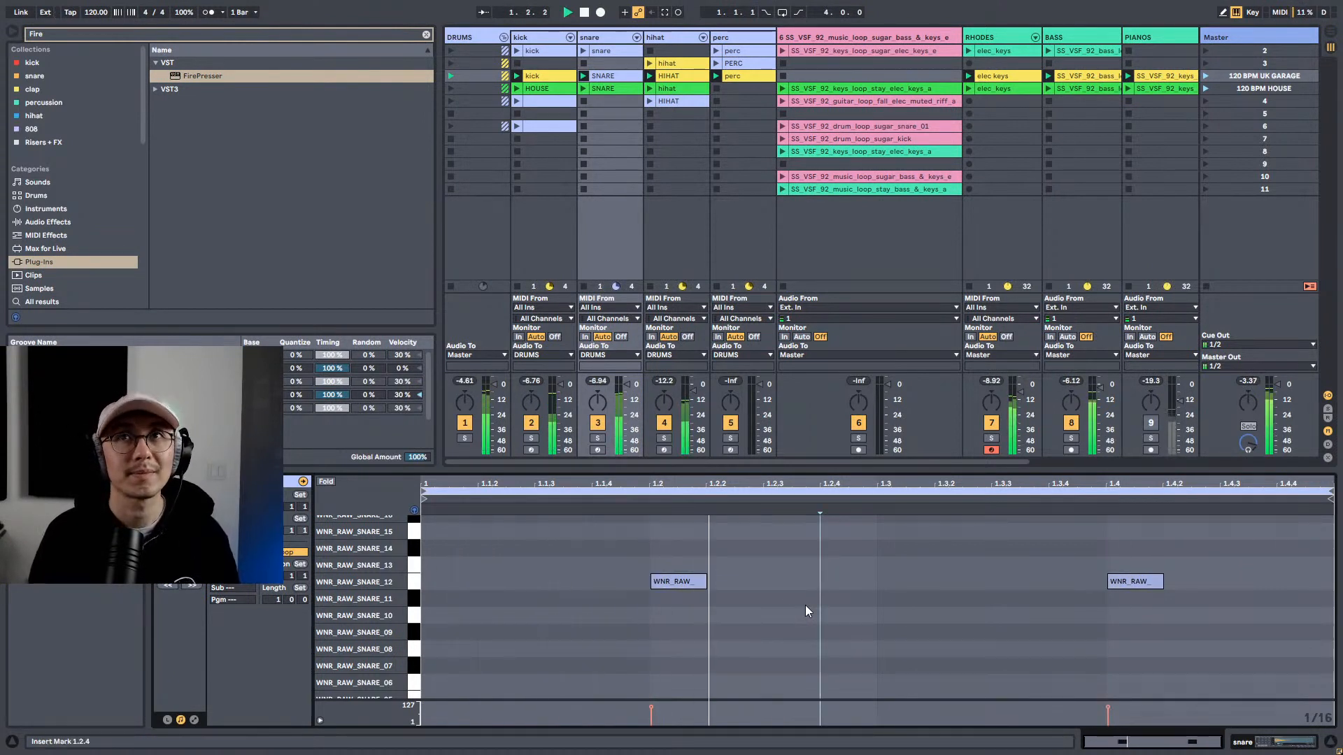
{"action": "left_click", "coordinate": [1127, 583]}
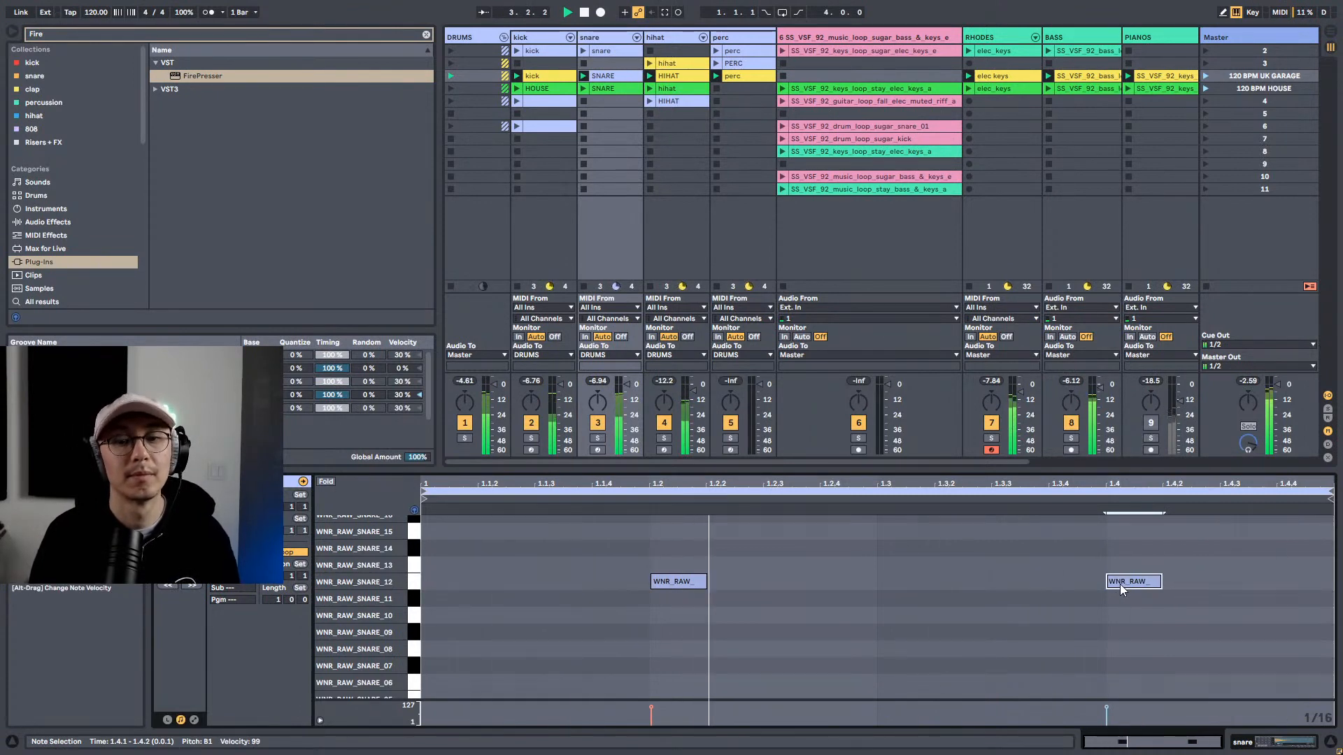
Step: Save the Live Set and clear the browser's plug-in search
{"action": "key", "text": "shift+Tab"}
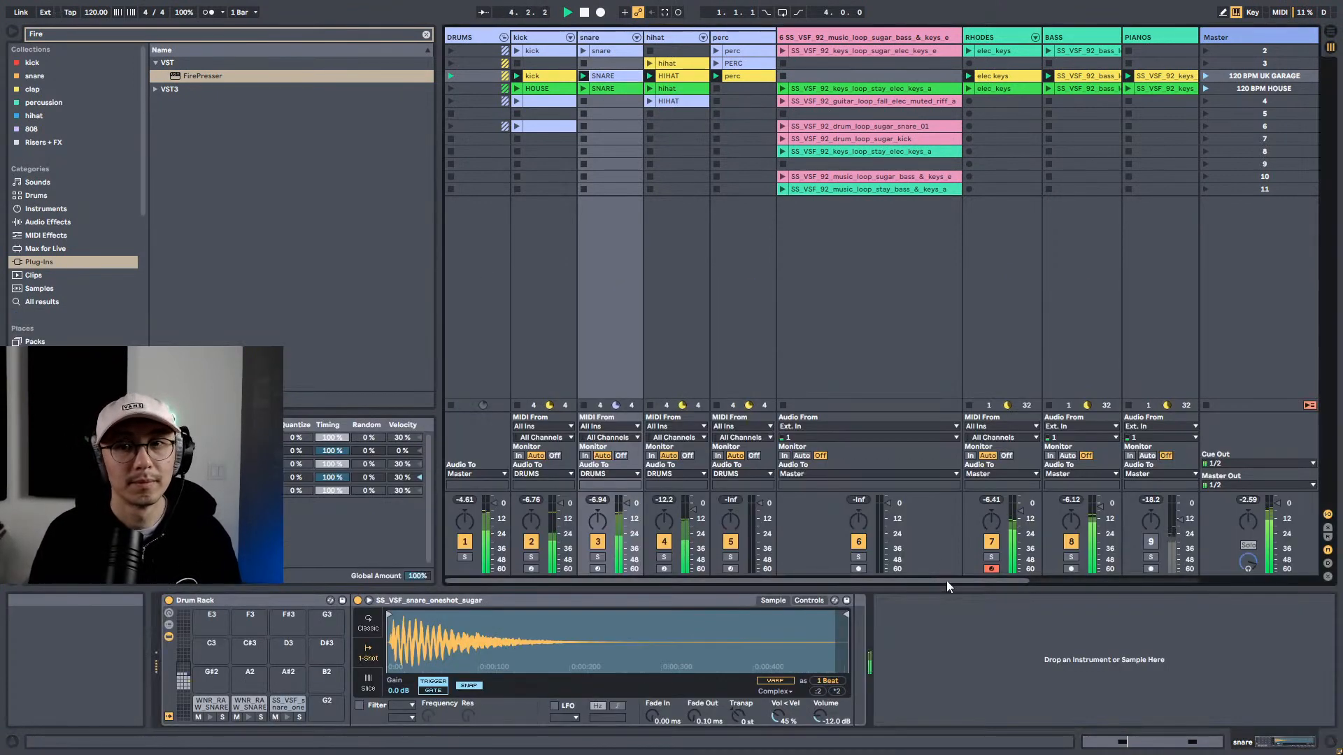
{"action": "left_click_drag", "start_coordinate": [934, 581], "coordinate": [1170, 582]}
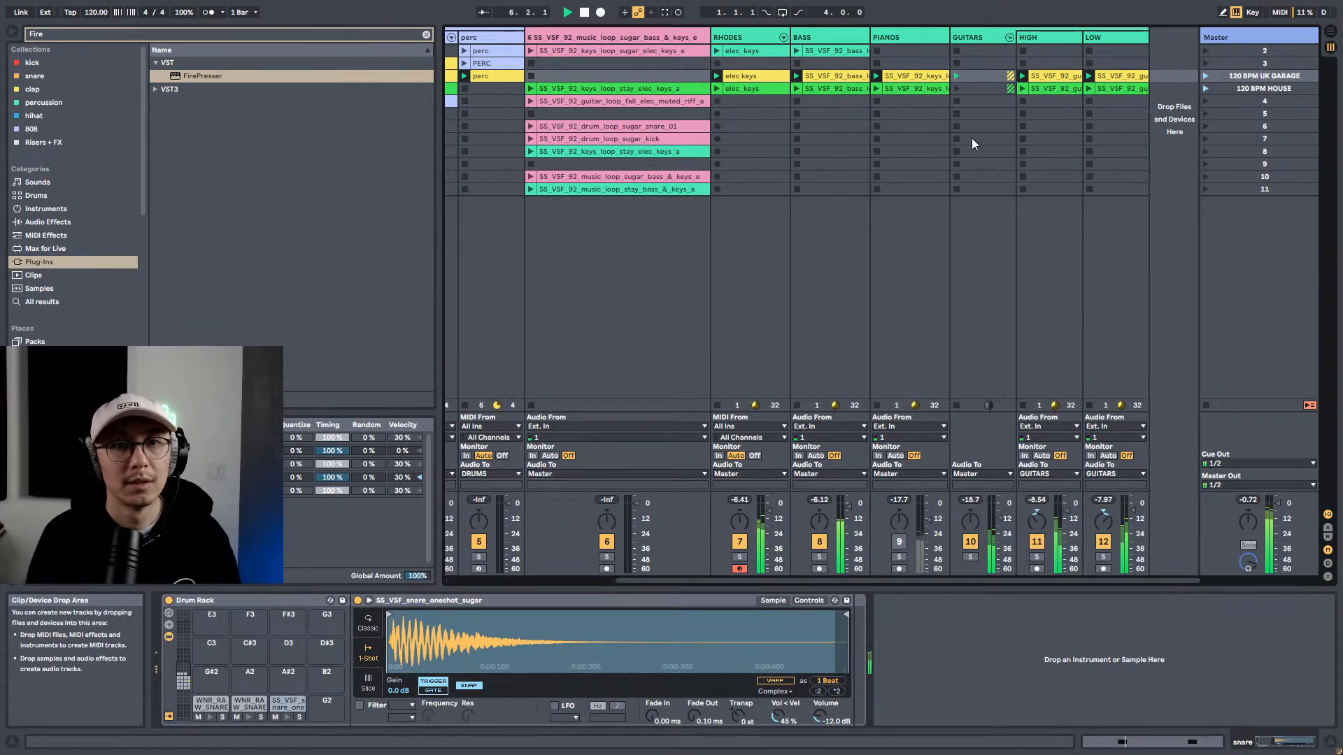
{"action": "key", "text": "ctrl+s"}
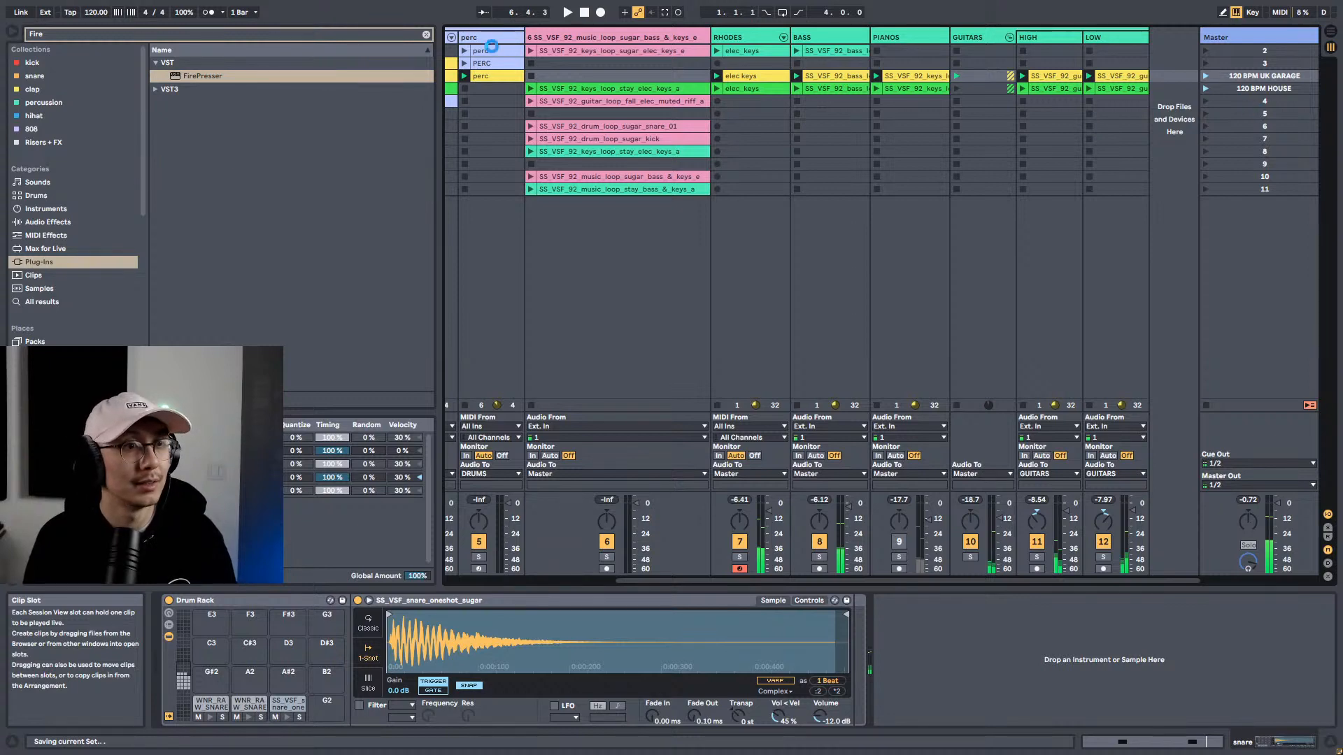
{"action": "left_click", "coordinate": [426, 35]}
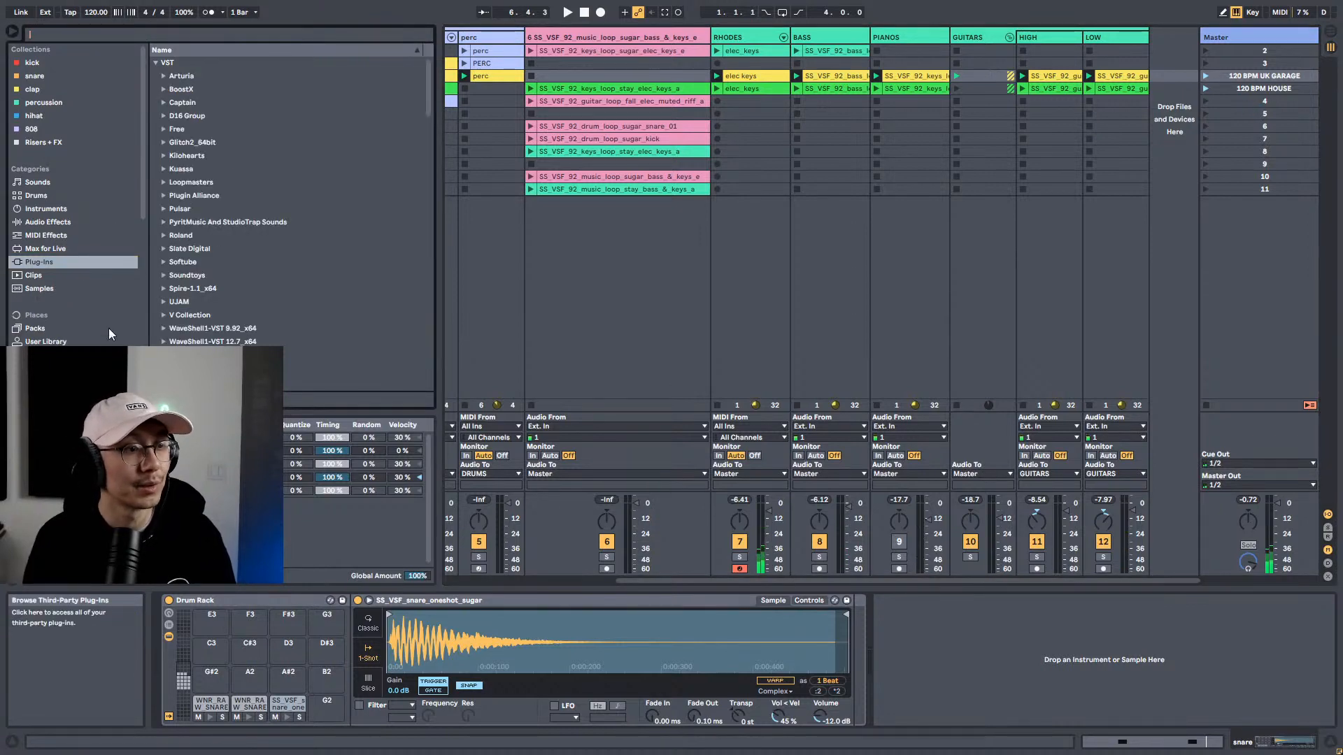
{"action": "left_click_drag", "start_coordinate": [714, 580], "coordinate": [812, 588]}
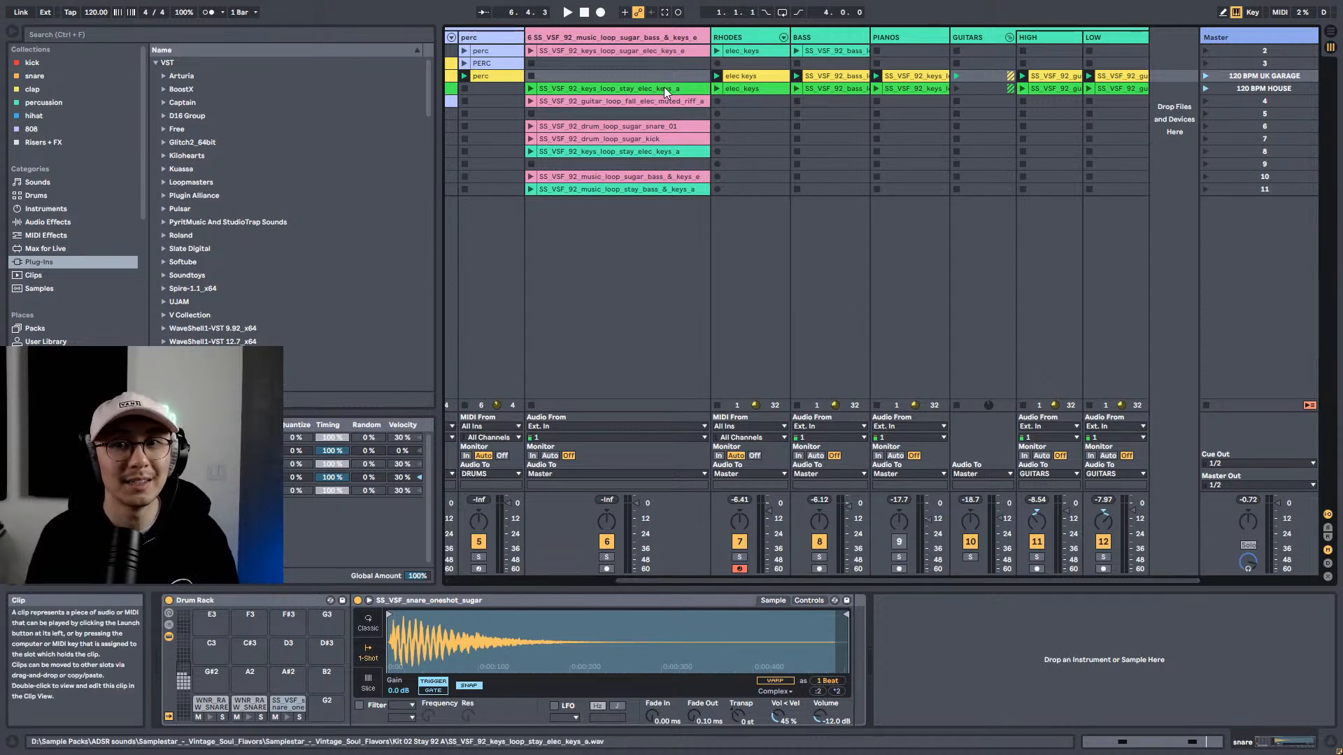
Step: Rename the two named scenes "120 BPM HOUSE A" and "120 BPM UK GARAGE E"
{"action": "left_click", "coordinate": [1245, 88]}
{"action": "key", "text": "ctrl+r"}
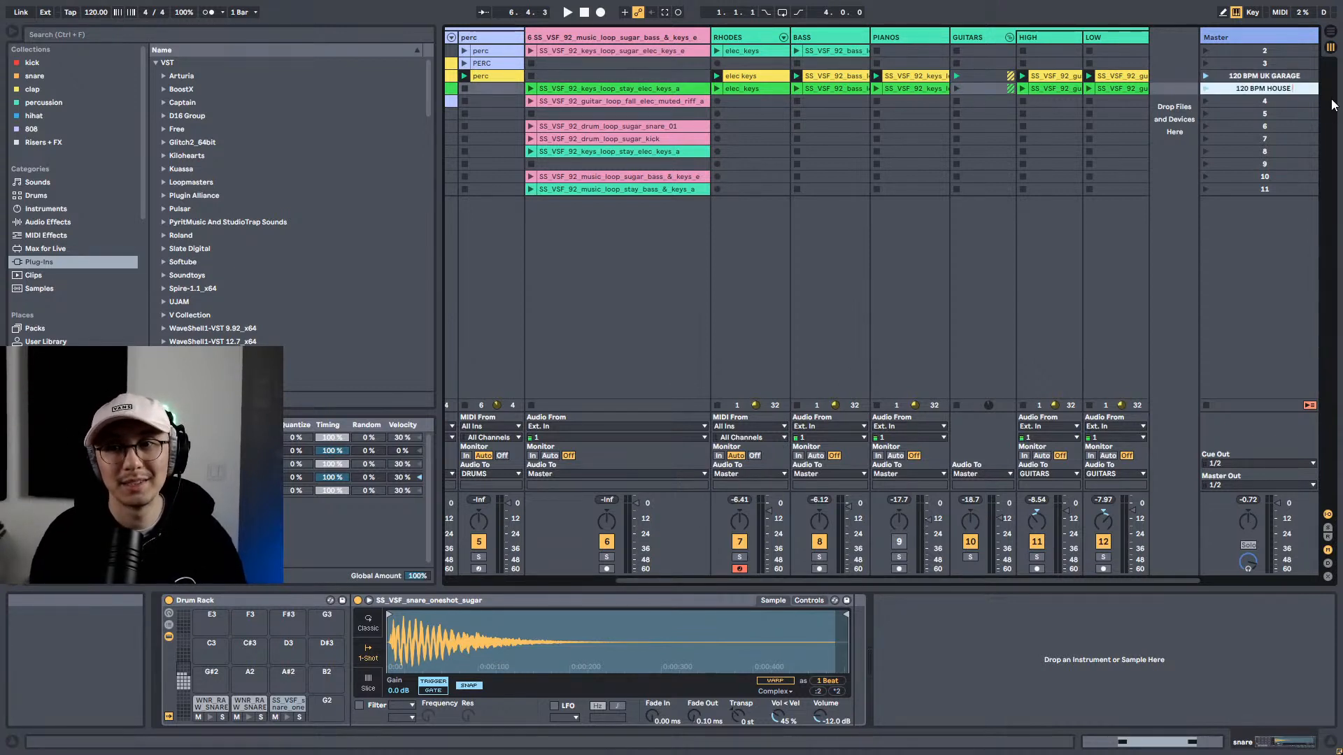
{"action": "type", "text": "A"}
{"action": "key", "text": "shift+Tab"}
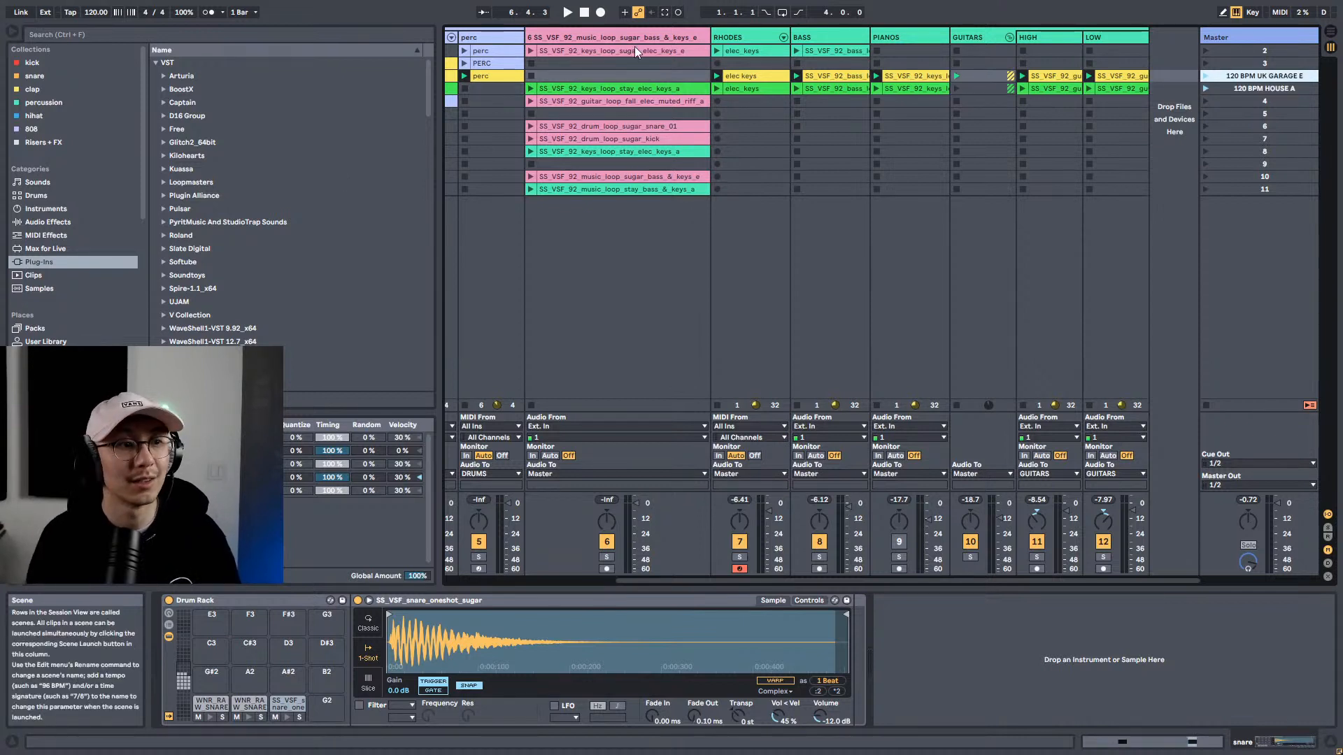
Step: Open the Sample Packs folder in the browser and collapse its Kit 03 Sugar 92 E folder
{"action": "scroll", "coordinate": [69, 336], "scroll_direction": "down", "scroll_amount": 5}
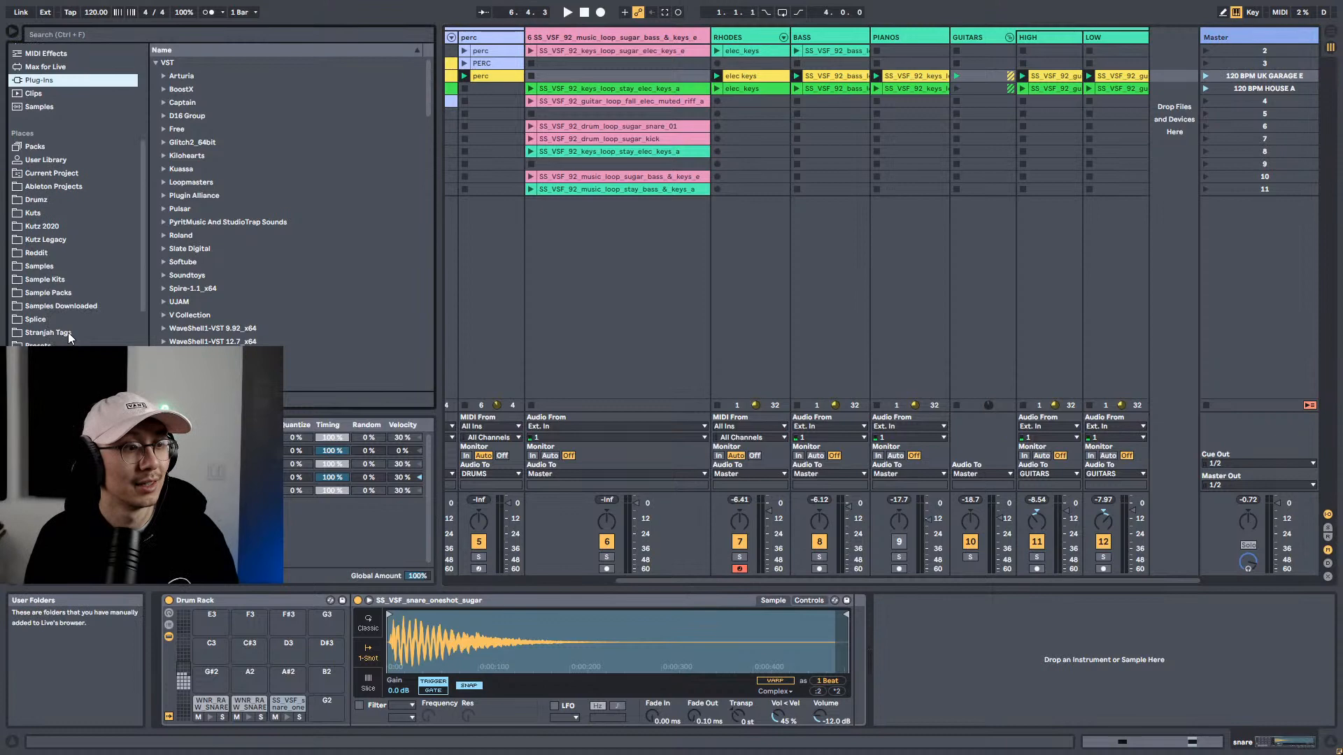
{"action": "left_click", "coordinate": [69, 294]}
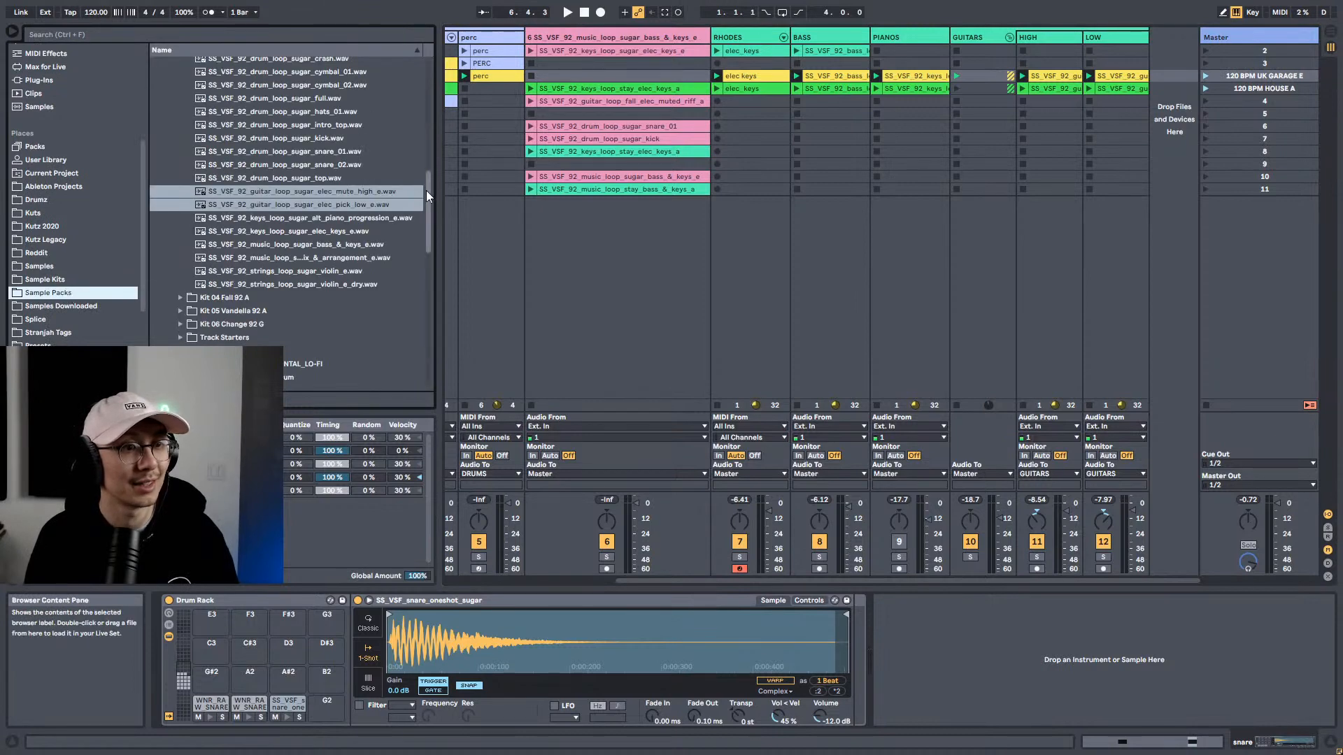
{"action": "scroll", "coordinate": [421, 127], "scroll_direction": "up", "scroll_amount": 5}
{"action": "left_click", "coordinate": [183, 210]}
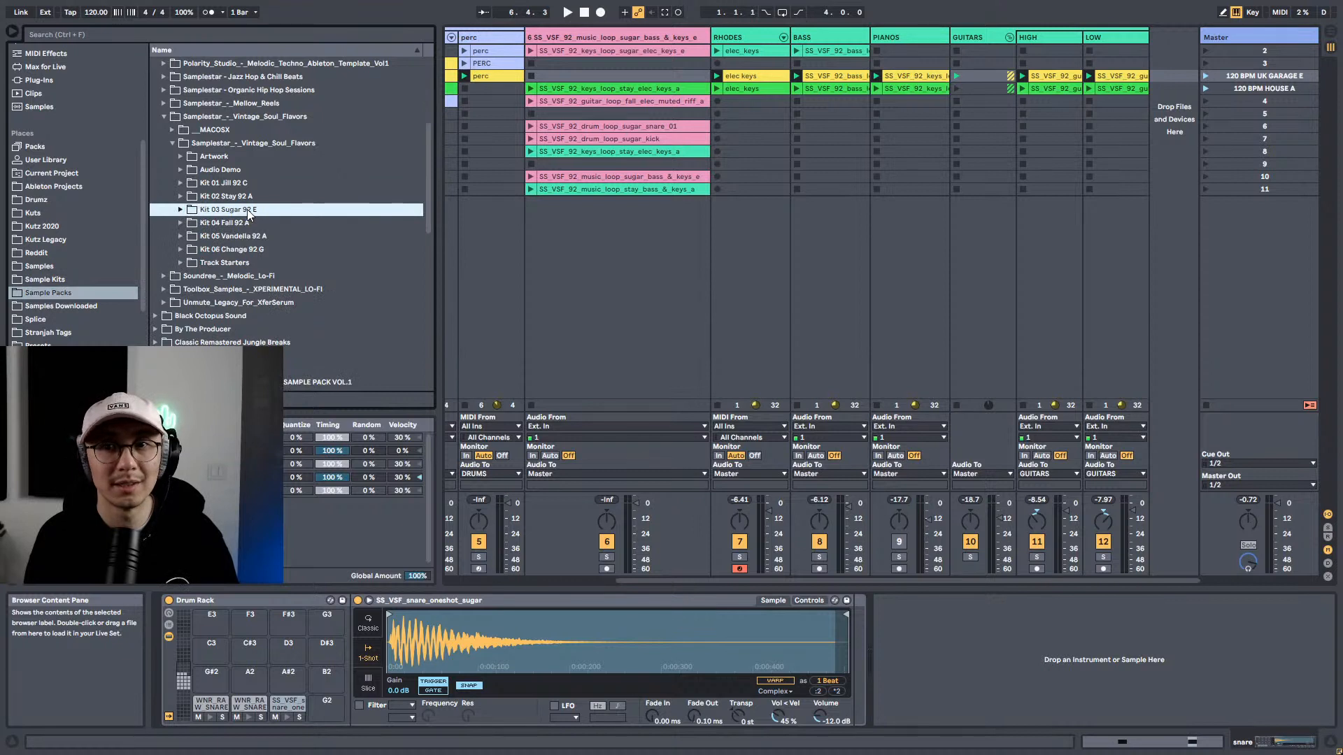
{"action": "left_click", "coordinate": [1185, 167]}
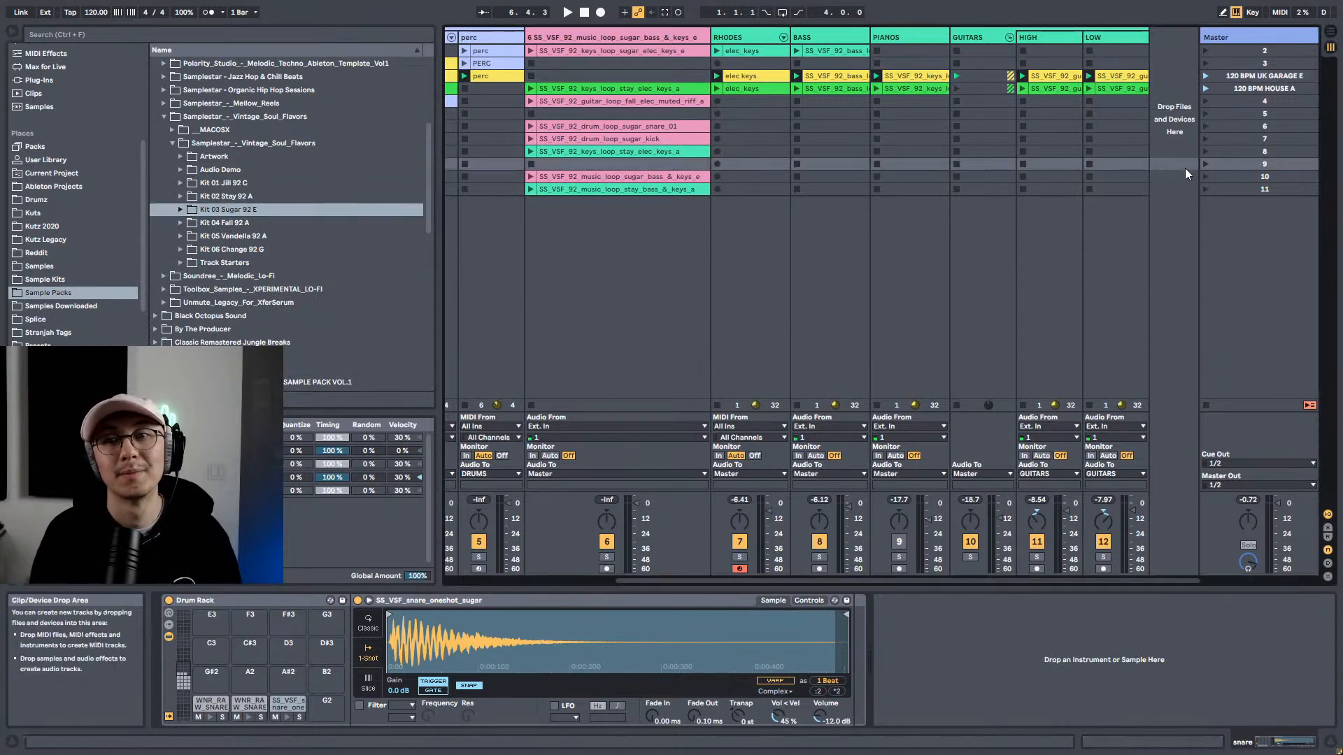
Step: Play the garage scene briefly and expand the Audentity_Records_-_Pop_Vocals_&_FX 2 pack in the browser
{"action": "key", "text": "space"}
{"action": "scroll", "coordinate": [172, 160], "scroll_direction": "up", "scroll_amount": 1}
{"action": "left_click", "coordinate": [171, 159]}
{"action": "scroll", "coordinate": [174, 161], "scroll_direction": "up", "scroll_amount": 3}
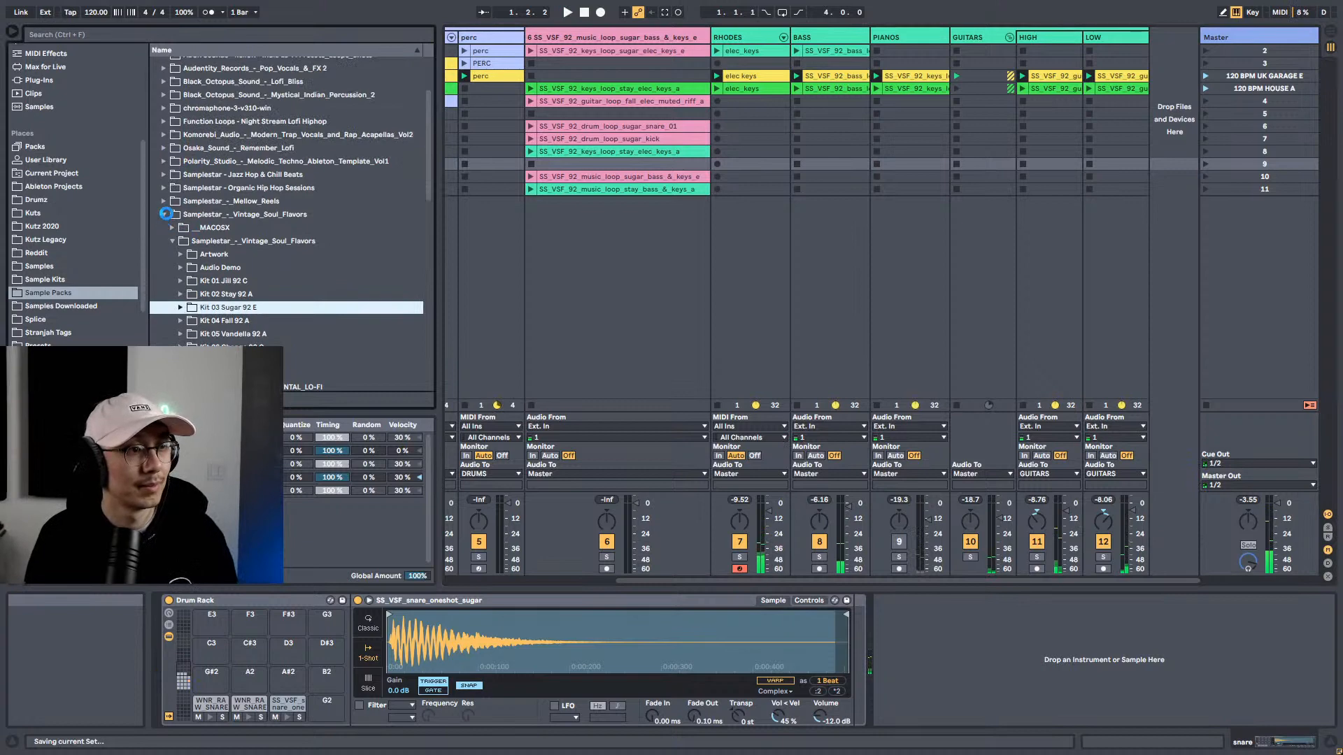
{"action": "left_click", "coordinate": [163, 69]}
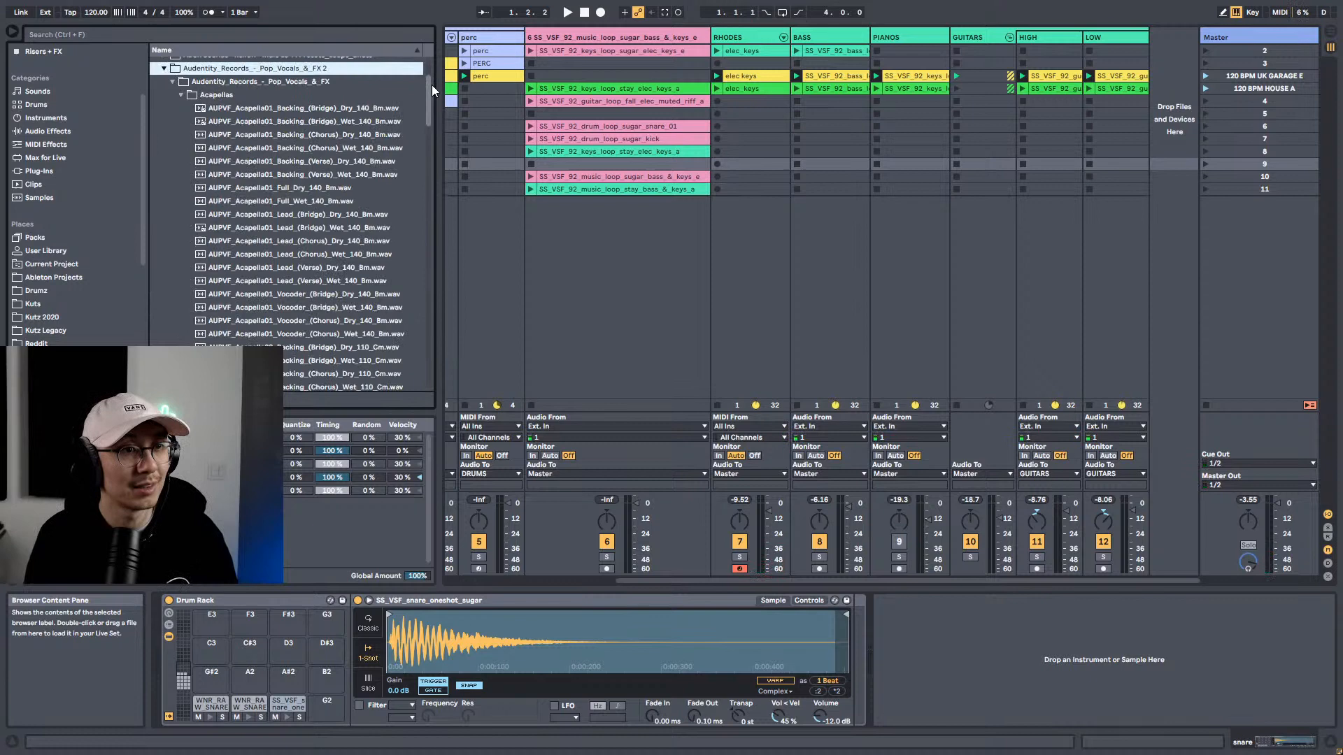
Step: Preview the Acapella01 Backing (Bridge) Dry 140 Bm vocal and several Acapella05 95 F#m Vocoder and Lead vocals
{"action": "scroll", "coordinate": [429, 79], "scroll_direction": "up", "scroll_amount": 3}
{"action": "scroll", "coordinate": [363, 230], "scroll_direction": "down", "scroll_amount": 5}
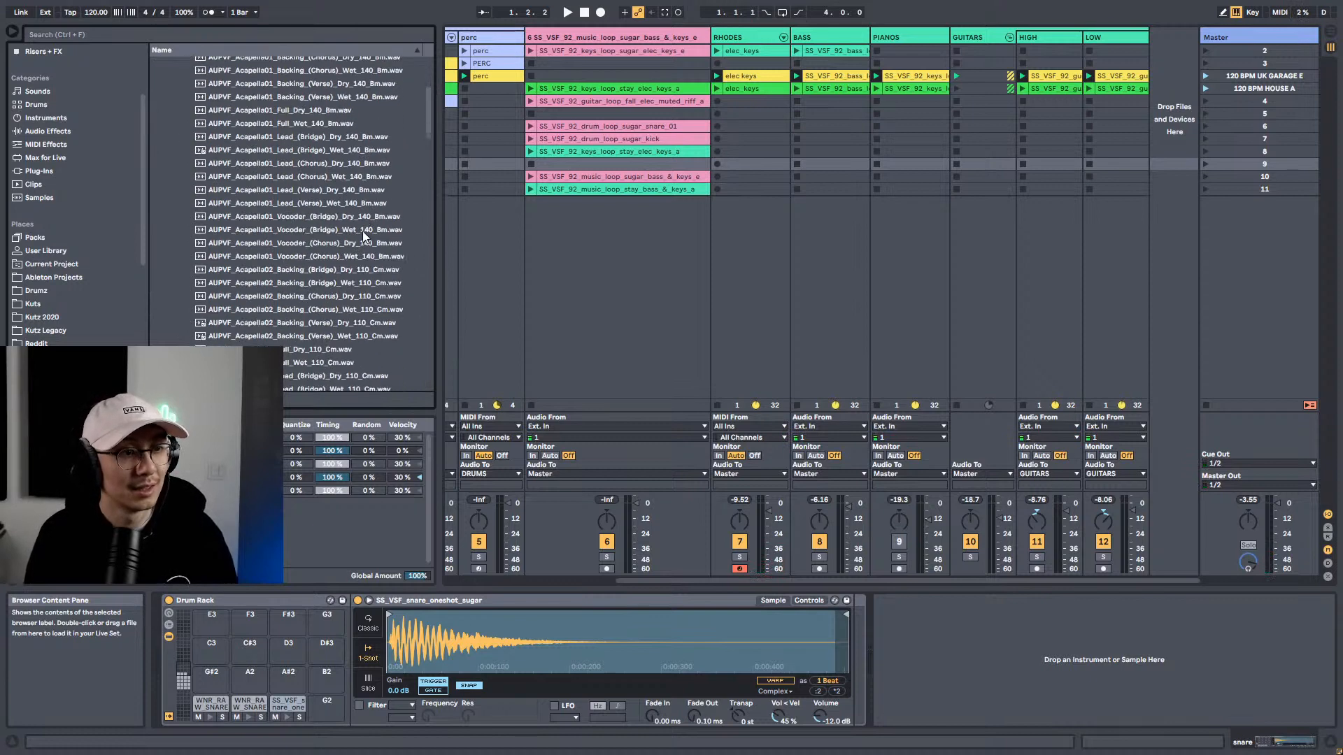
{"action": "scroll", "coordinate": [360, 225], "scroll_direction": "up", "scroll_amount": 6}
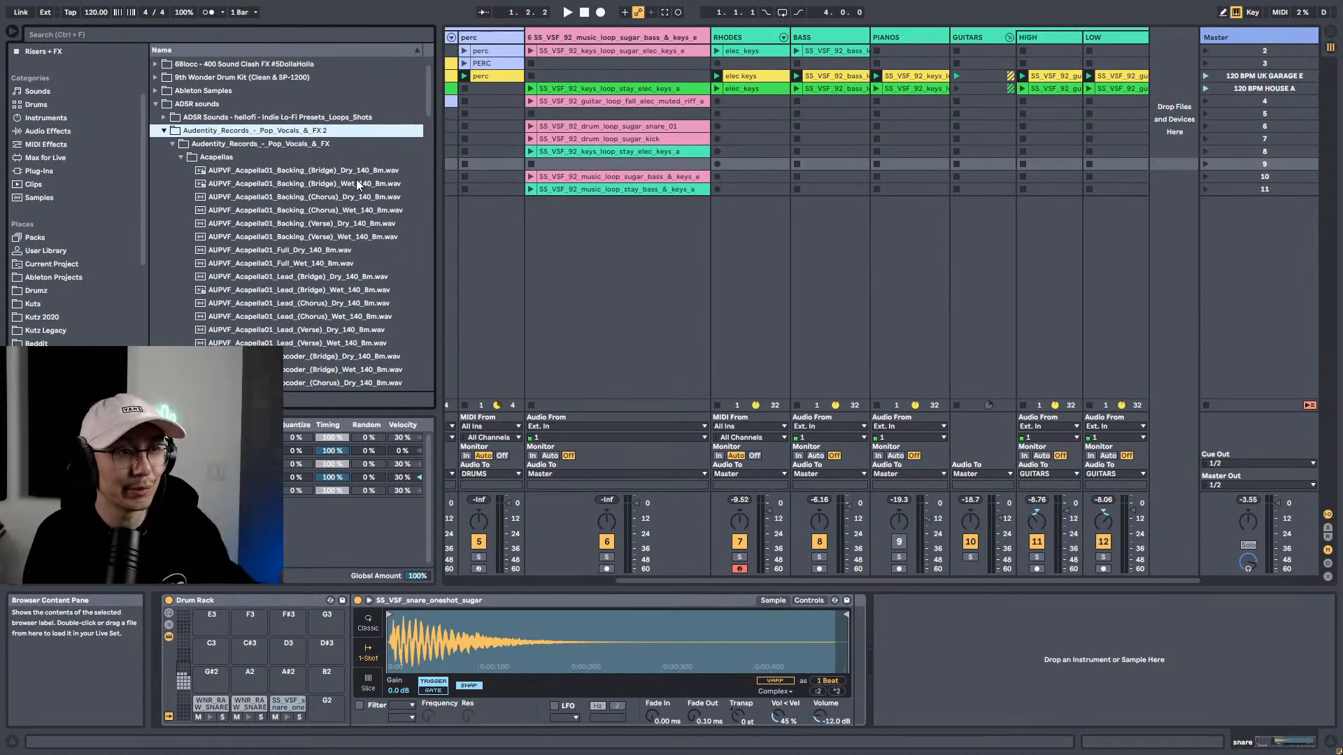
{"action": "left_click", "coordinate": [389, 168]}
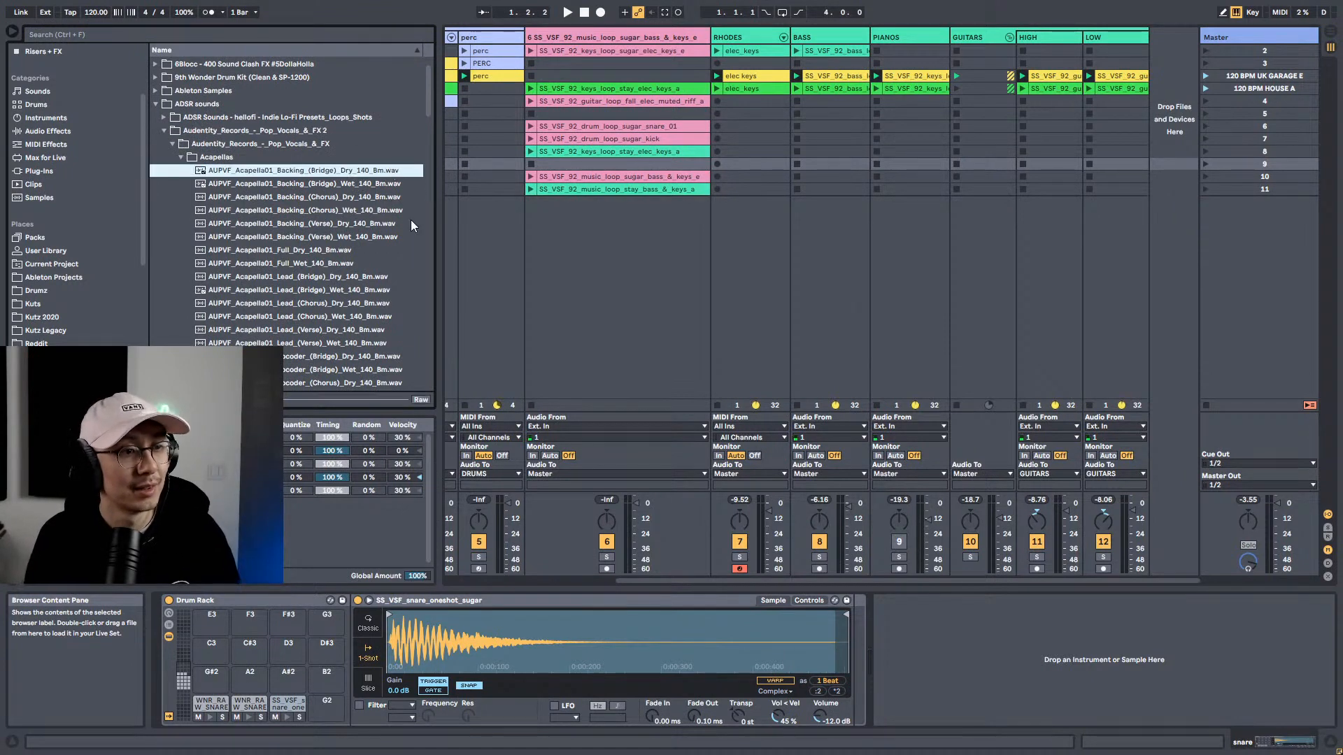
{"action": "left_click_drag", "start_coordinate": [428, 99], "coordinate": [434, 272]}
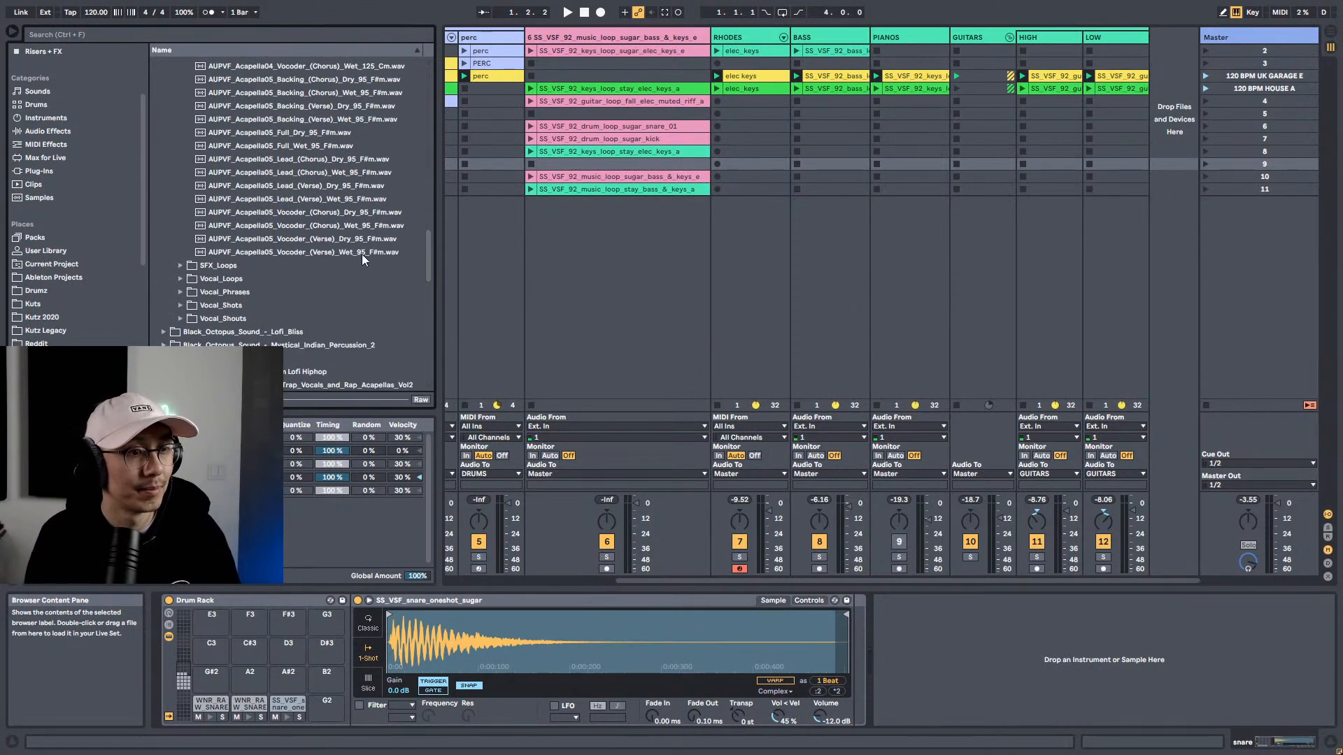
{"action": "left_click", "coordinate": [358, 252]}
{"action": "left_click", "coordinate": [357, 239]}
{"action": "left_click", "coordinate": [355, 161]}
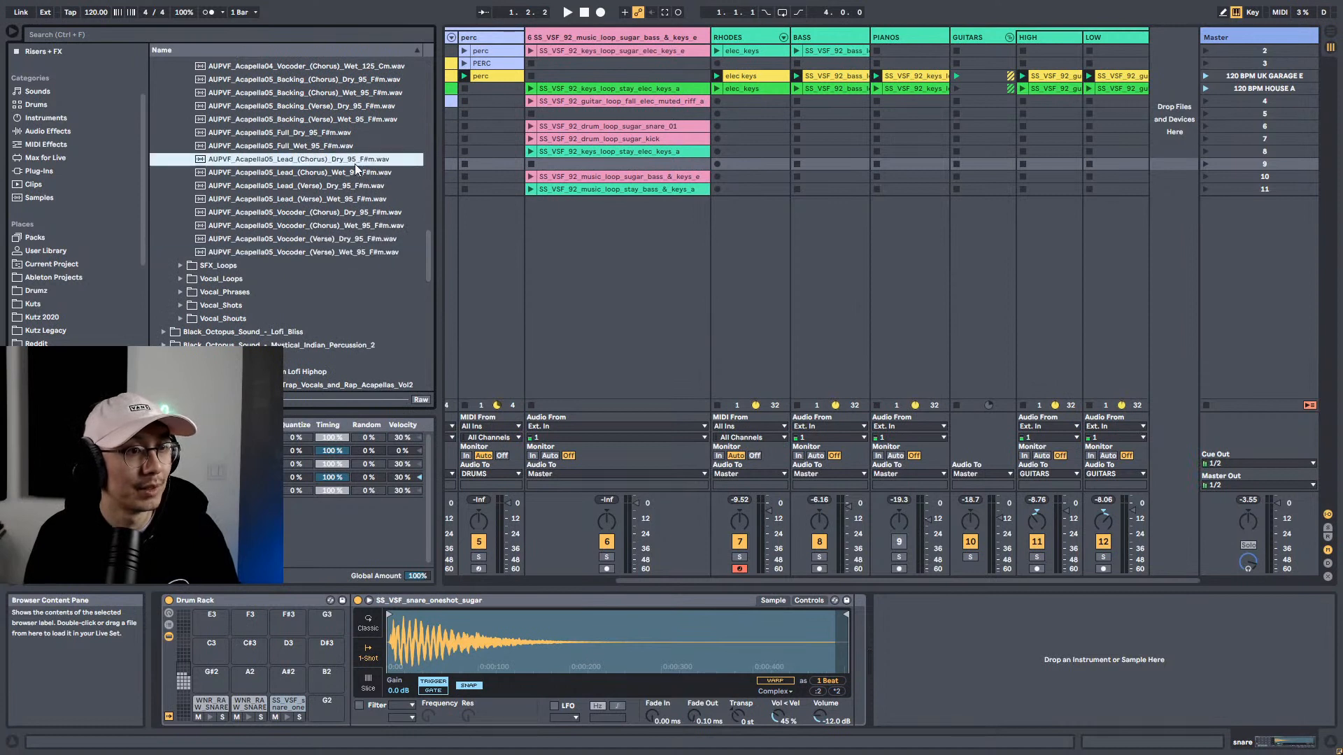
{"action": "scroll", "coordinate": [391, 214], "scroll_direction": "up", "scroll_amount": 3}
{"action": "scroll", "coordinate": [390, 217], "scroll_direction": "up", "scroll_amount": 3}
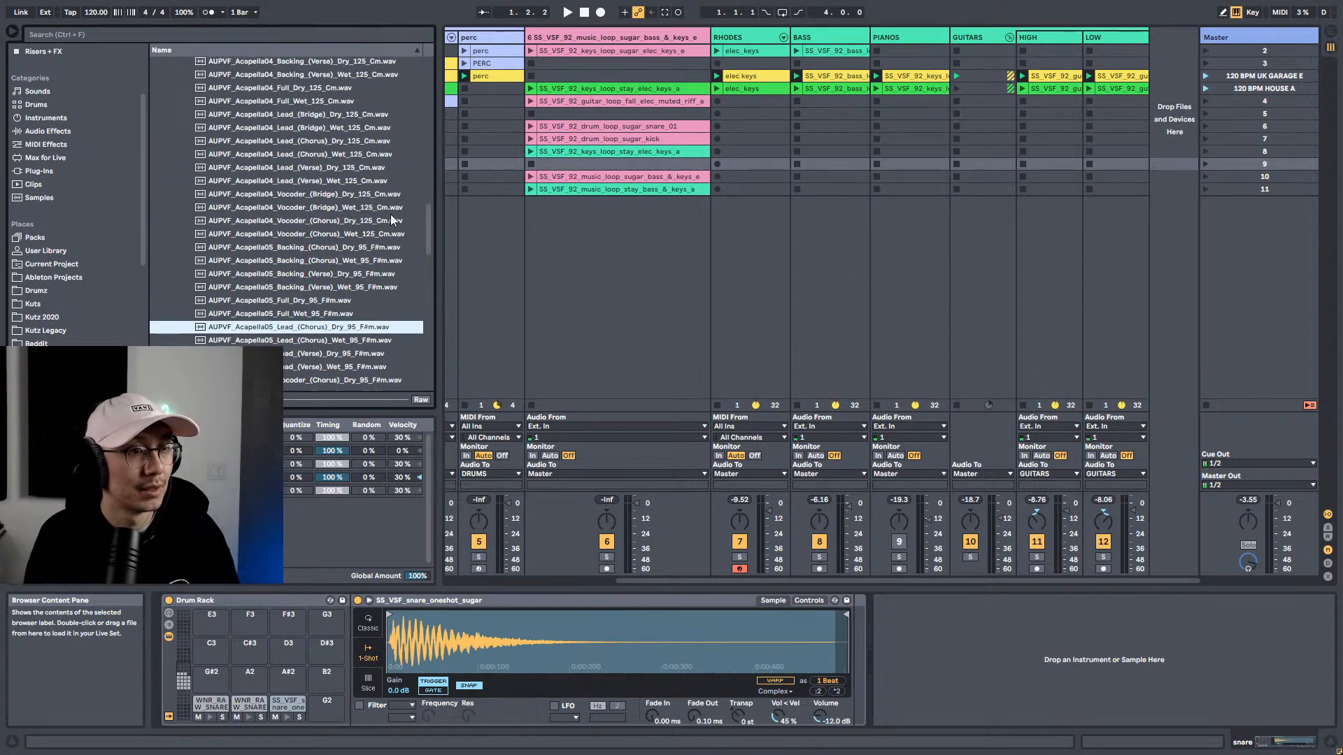
Step: Preview the dry Lead (Bridge) vocals of Acapella04 125 Cm and Acapella01 140 Bm
{"action": "left_click", "coordinate": [374, 119]}
{"action": "scroll", "coordinate": [383, 187], "scroll_direction": "up", "scroll_amount": 6}
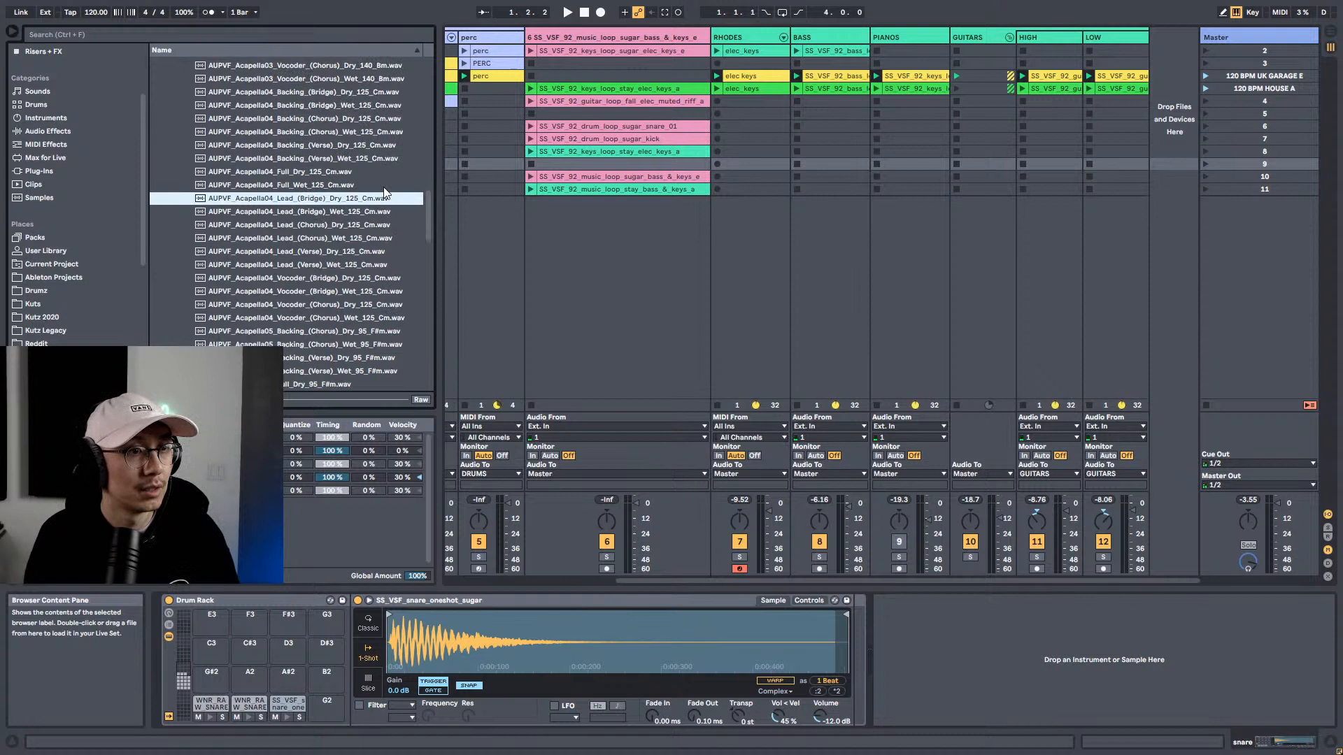
{"action": "scroll", "coordinate": [384, 186], "scroll_direction": "up", "scroll_amount": 5}
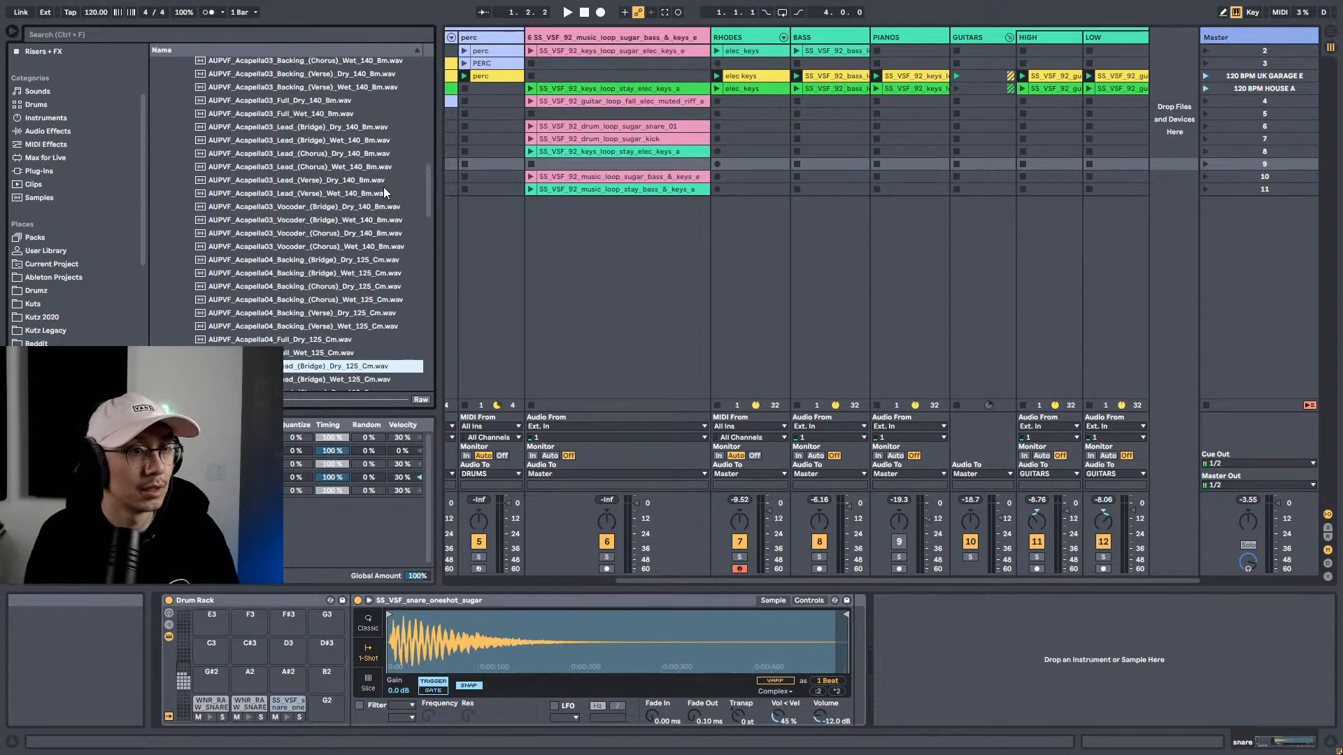
{"action": "scroll", "coordinate": [383, 187], "scroll_direction": "up", "scroll_amount": 8}
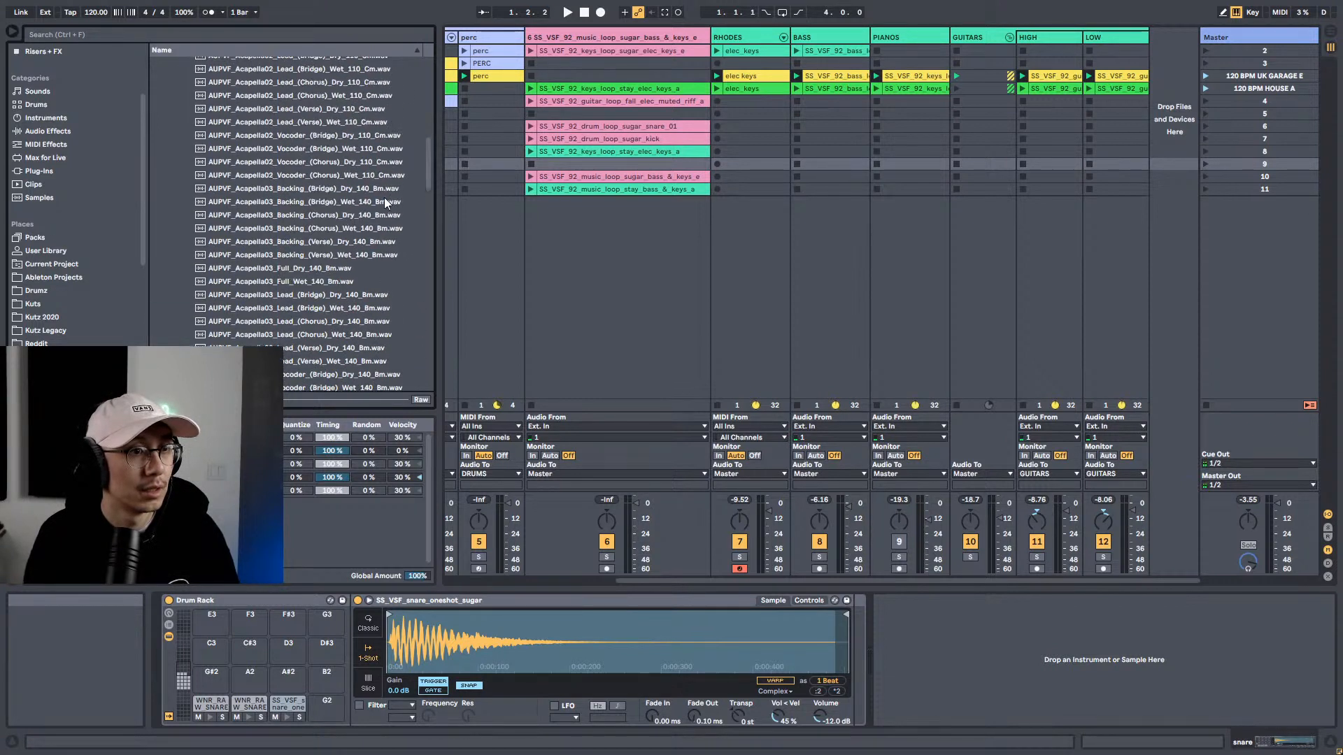
{"action": "scroll", "coordinate": [381, 183], "scroll_direction": "up", "scroll_amount": 10}
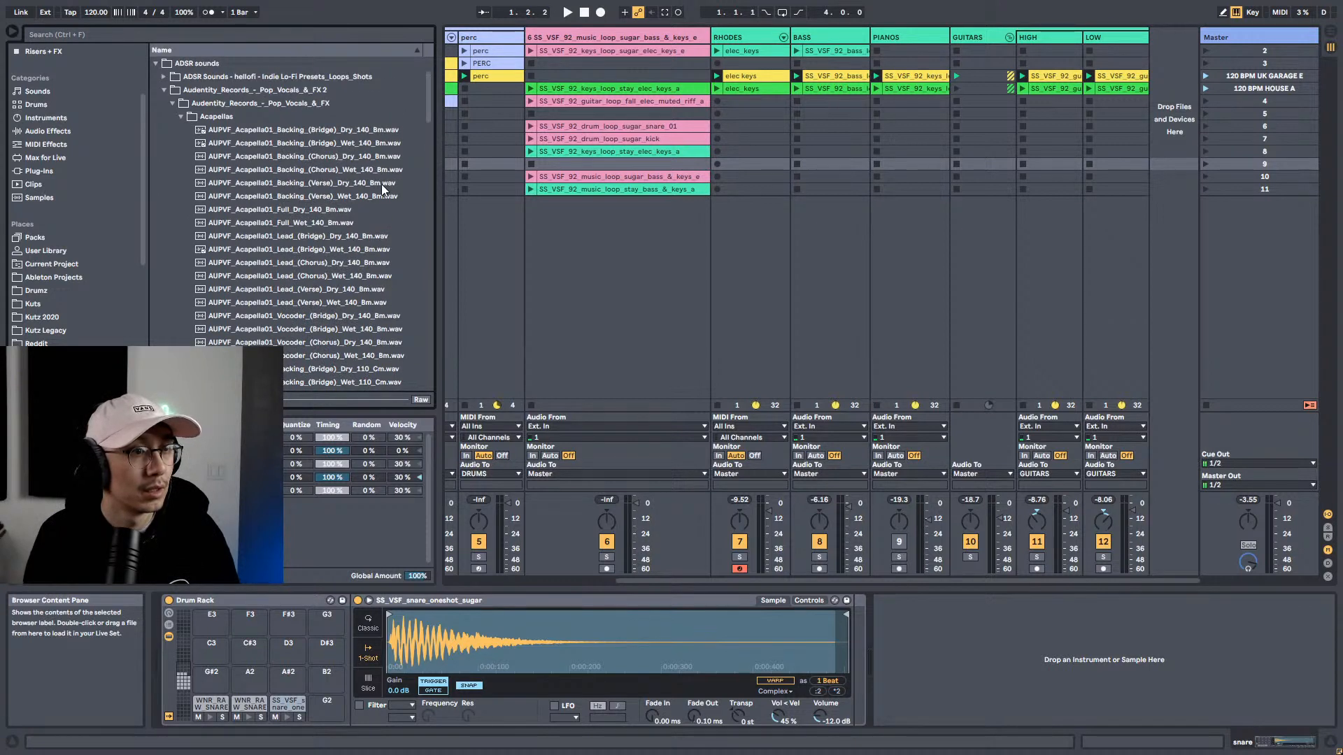
{"action": "scroll", "coordinate": [380, 183], "scroll_direction": "down", "scroll_amount": 3}
{"action": "left_click", "coordinate": [358, 195]}
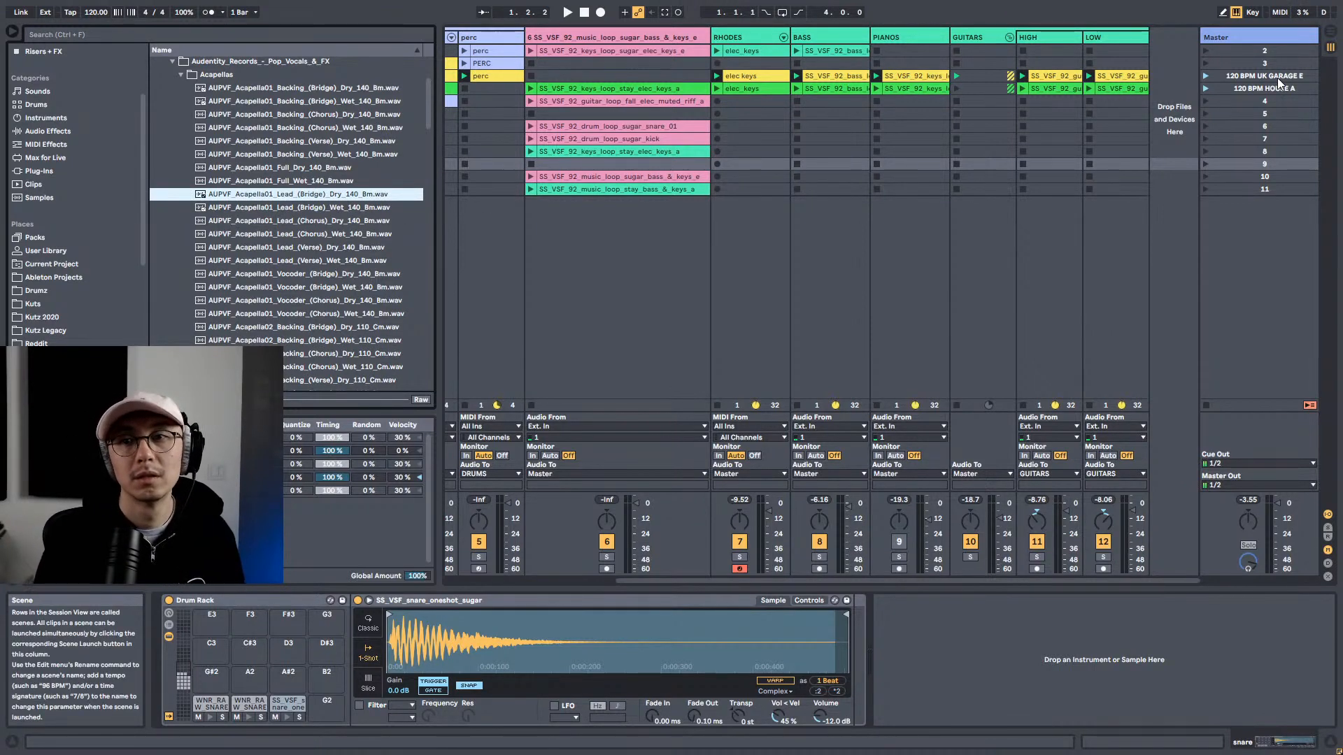
Step: Place the 120 BPM UK GARAGE E scene's clips in the Arrangement, starting at bar 17
{"action": "key", "text": "Tab"}
{"action": "left_click", "coordinate": [724, 140]}
{"action": "left_click_drag", "start_coordinate": [715, 107], "coordinate": [619, 99]}
Step: Extend all the garage clips in the Arrangement to bar 33 and play the section
{"action": "left_click_drag", "start_coordinate": [708, 151], "coordinate": [784, 151]}
{"action": "key", "text": "ctrl+a"}
{"action": "scroll", "coordinate": [798, 114], "scroll_direction": "down", "scroll_amount": 1}
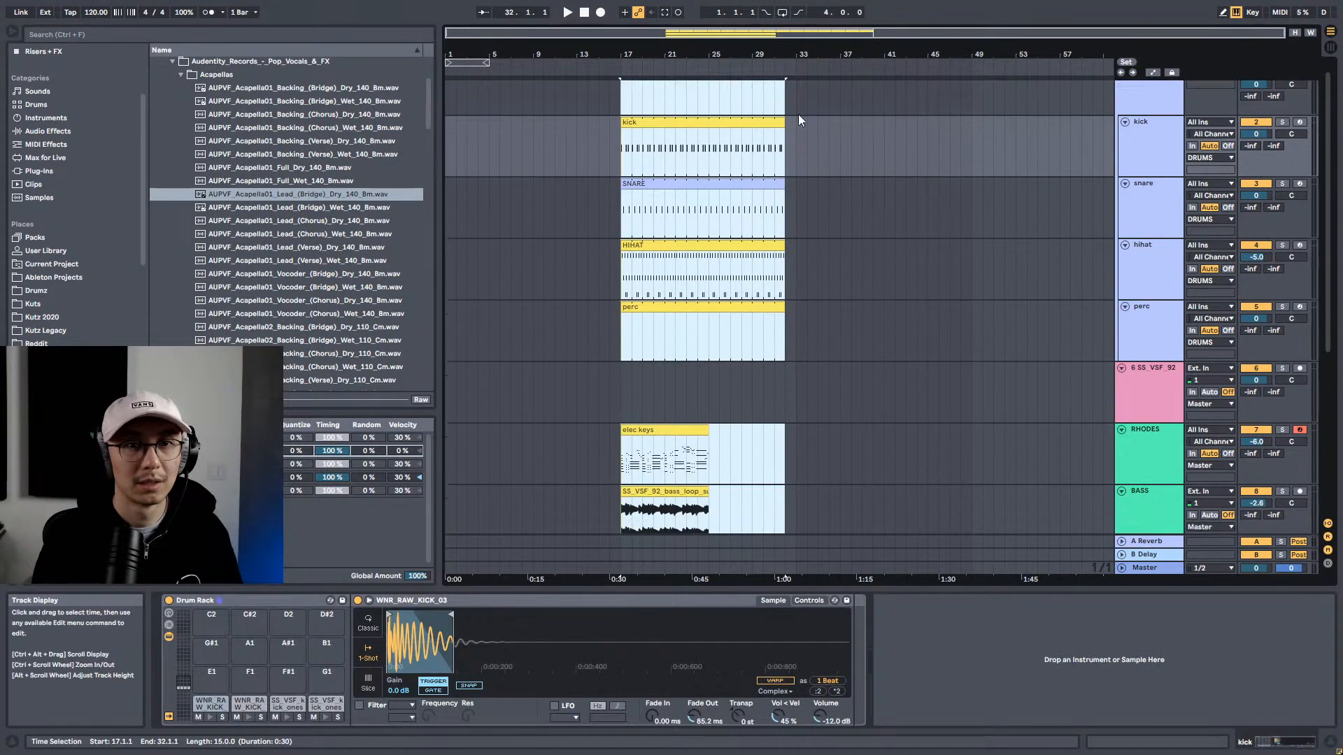
{"action": "left_click_drag", "start_coordinate": [784, 123], "coordinate": [795, 123]}
{"action": "scroll", "coordinate": [789, 345], "scroll_direction": "down", "scroll_amount": 5}
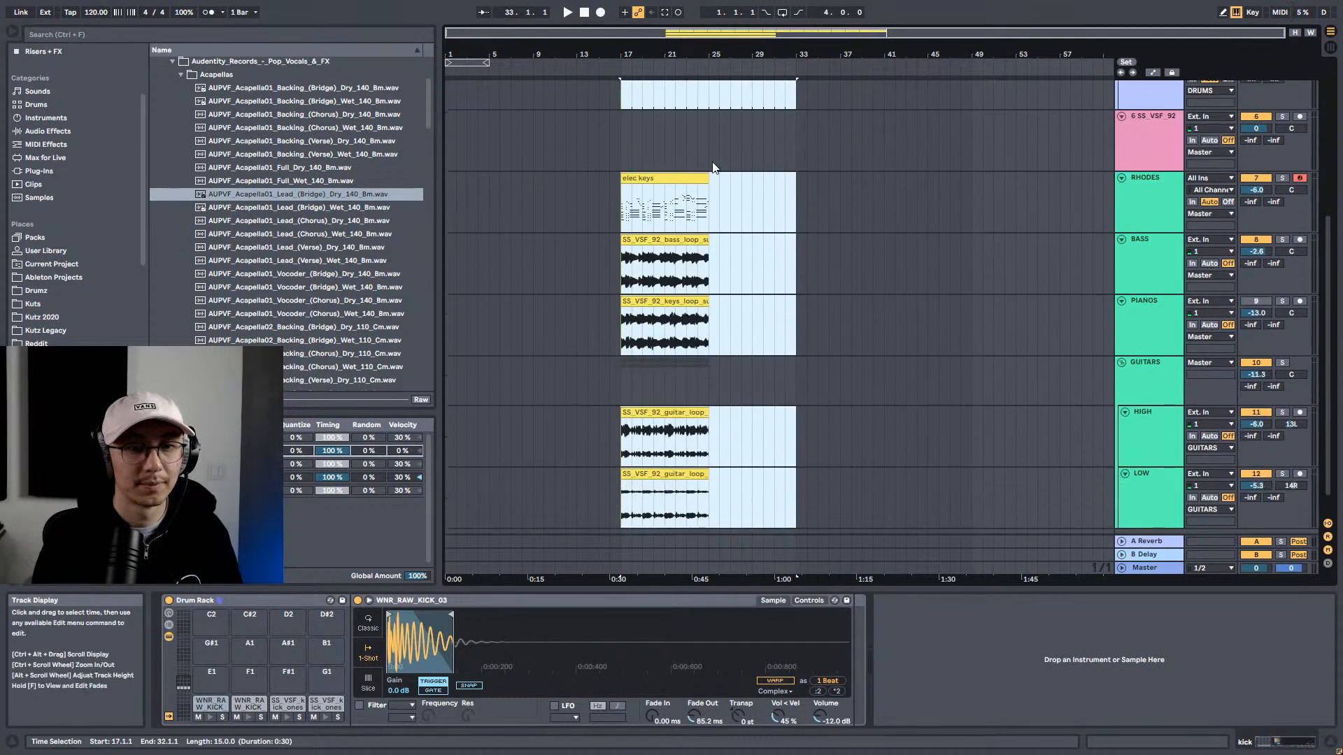
{"action": "left_click", "coordinate": [795, 187]}
{"action": "key", "text": "space"}
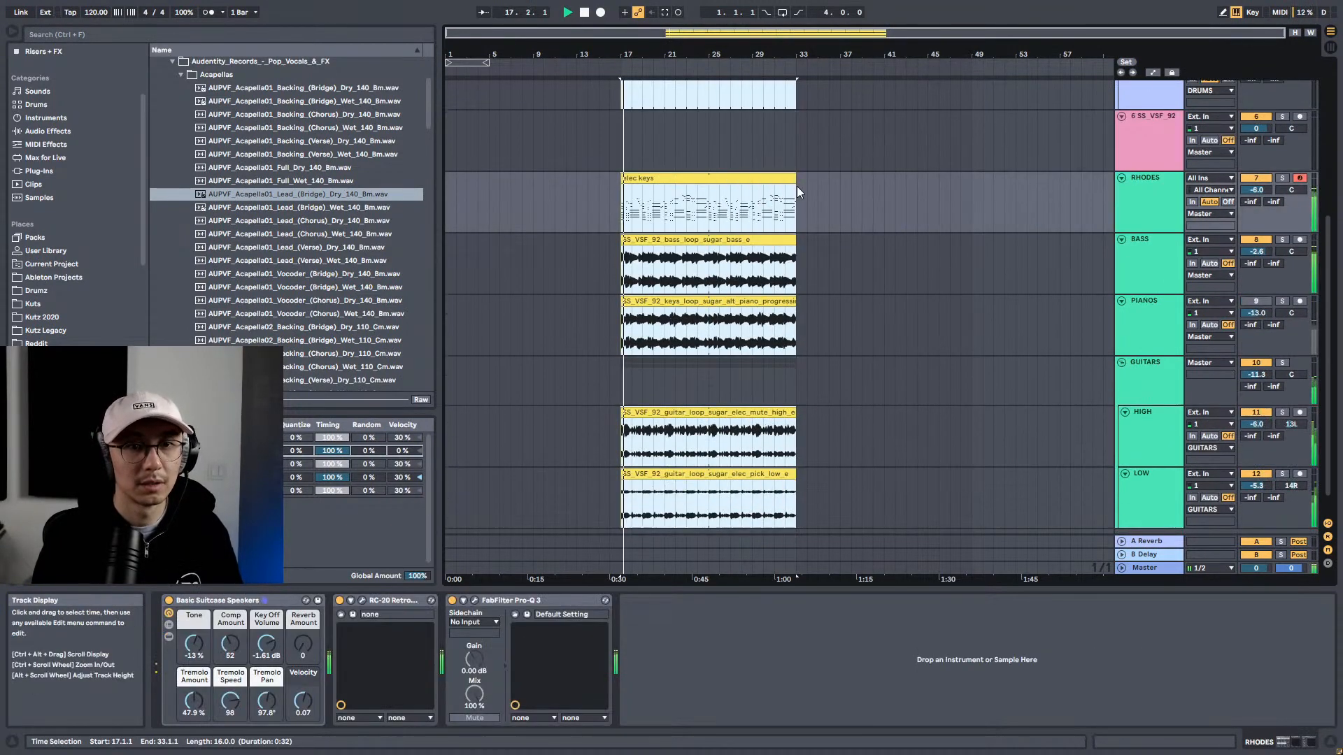
Step: Fold all Arrangement tracks and paste a copy of the 120 BPM HOUSE A scene at bar 49
{"action": "left_click", "coordinate": [1122, 178], "text": "alt"}
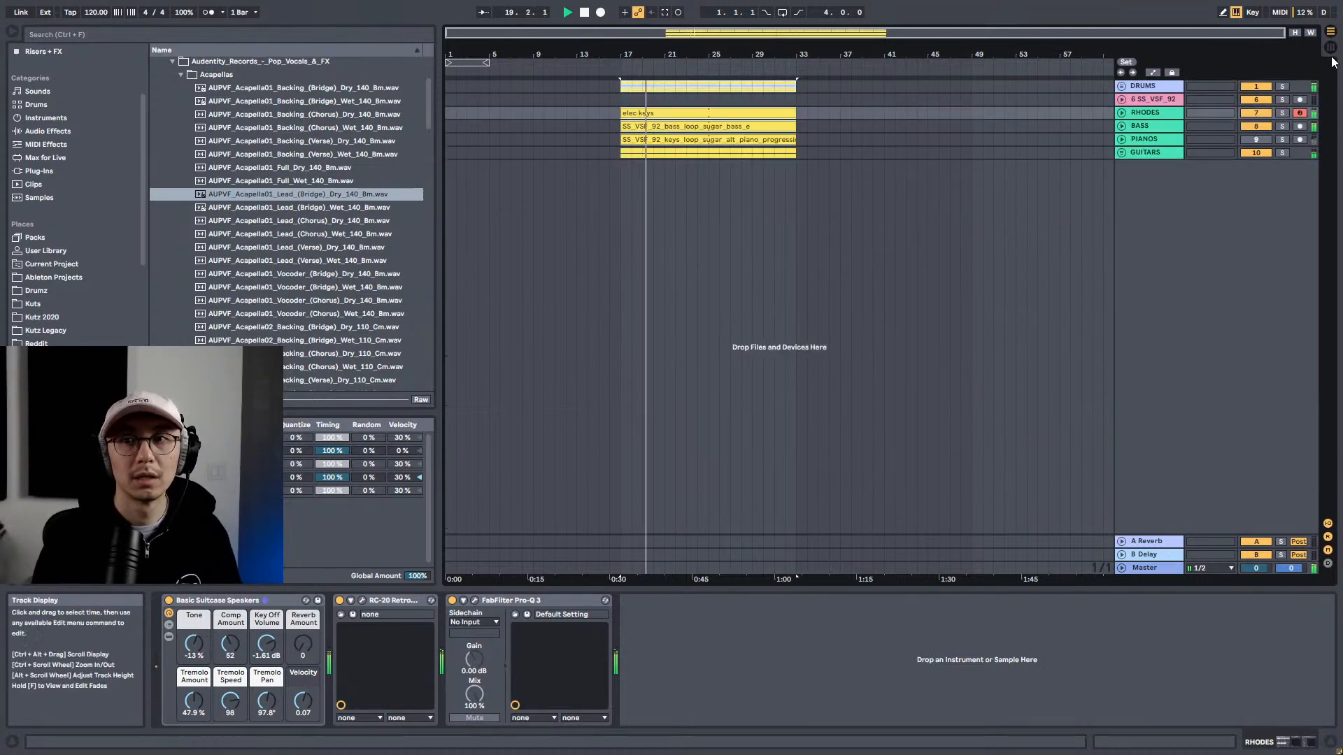
{"action": "key", "text": "Tab"}
{"action": "left_click", "coordinate": [1282, 86]}
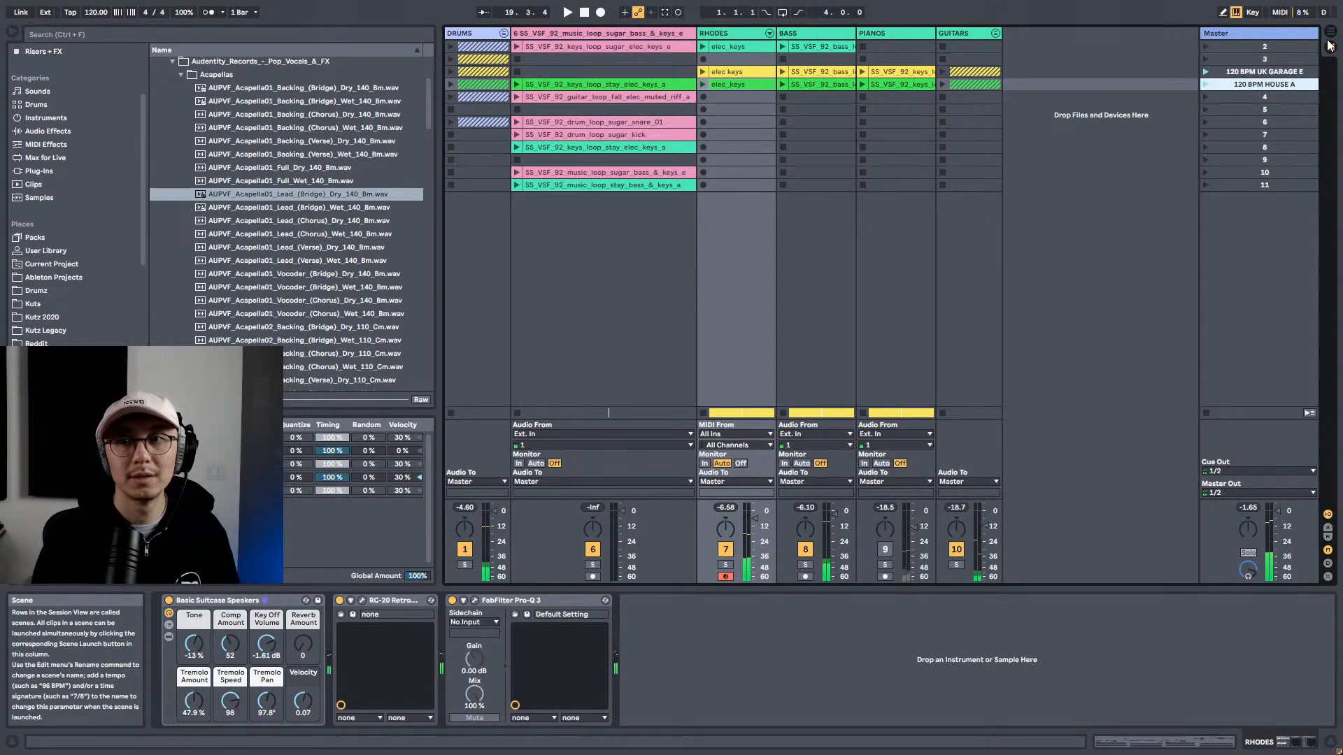
{"action": "key", "text": "Tab"}
{"action": "left_click", "coordinate": [973, 84]}
{"action": "key", "text": "ctrl+v"}
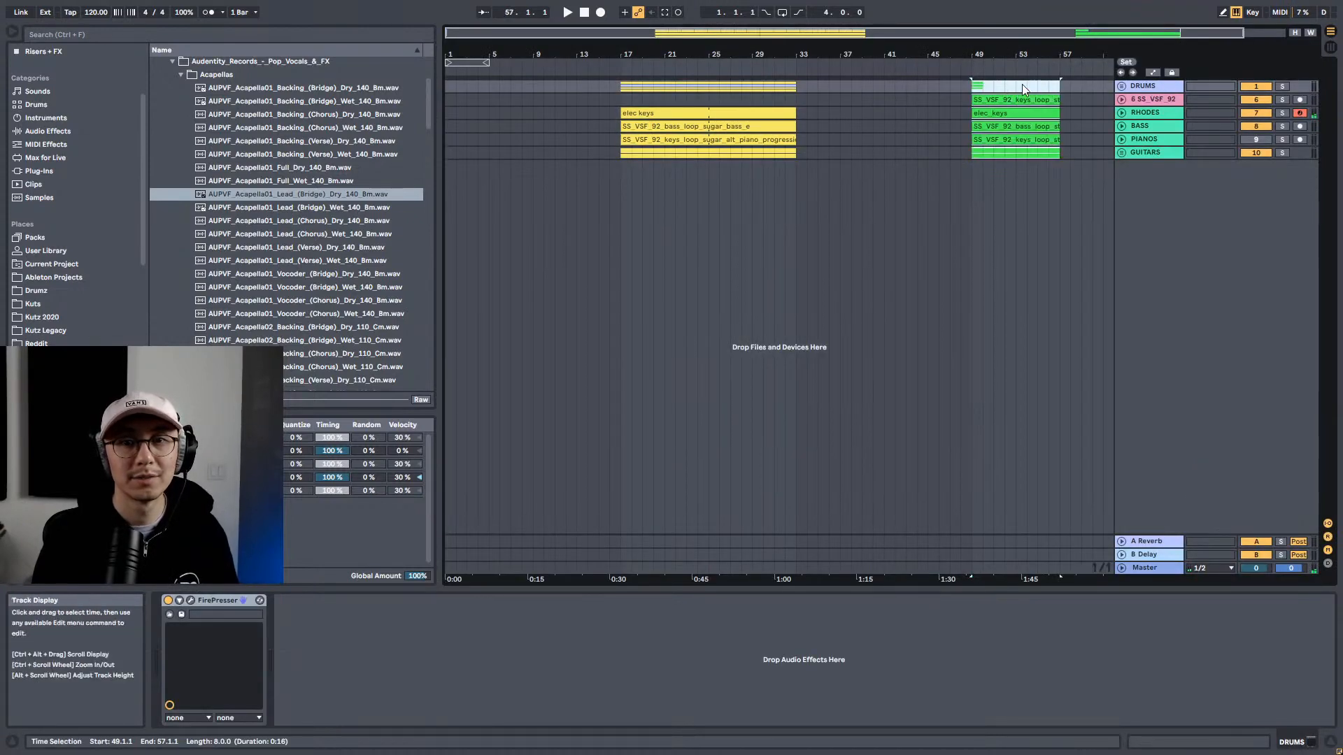
Step: Unfold the DRUMS group, extend the house clips to bar 65 and play from bar 49
{"action": "left_click", "coordinate": [1121, 85]}
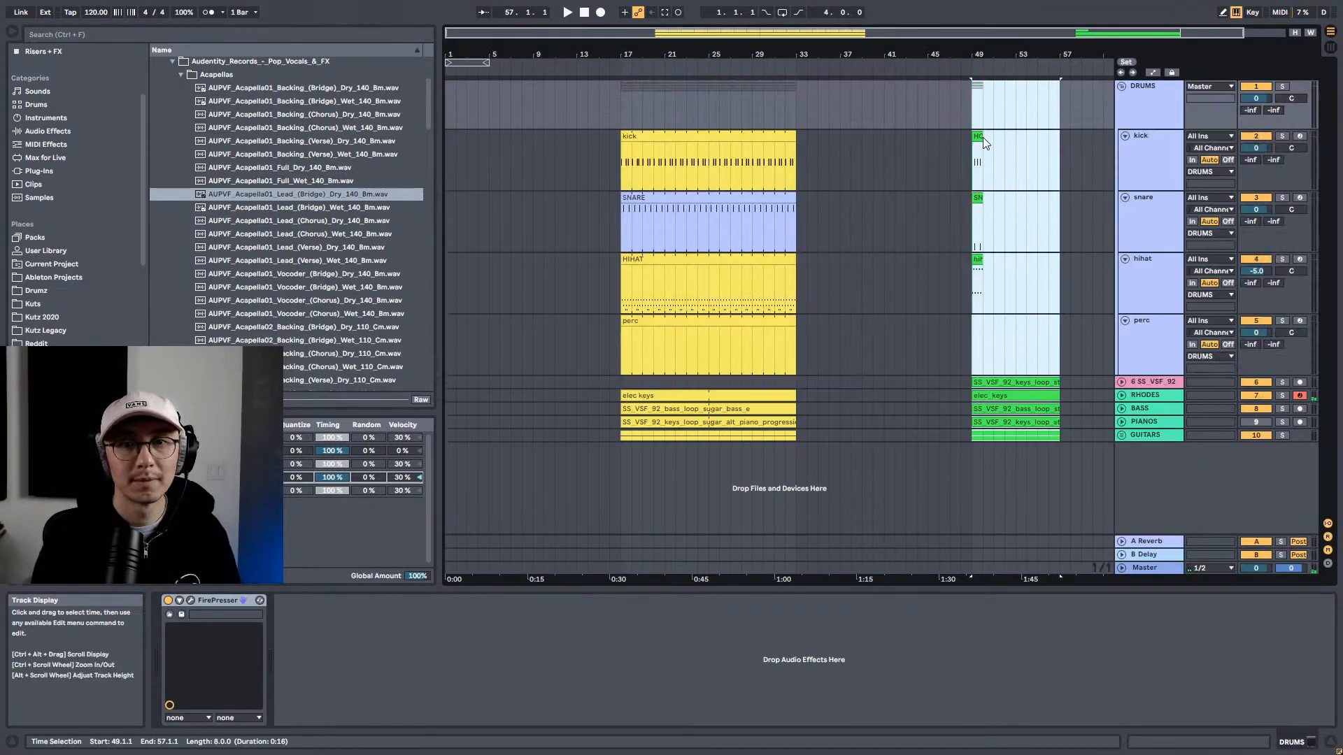
{"action": "left_click", "coordinate": [999, 143]}
{"action": "left_click_drag", "start_coordinate": [1052, 54], "coordinate": [1022, 46]}
{"action": "left_click_drag", "start_coordinate": [1028, 137], "coordinate": [1112, 137]}
{"action": "key", "text": "space"}
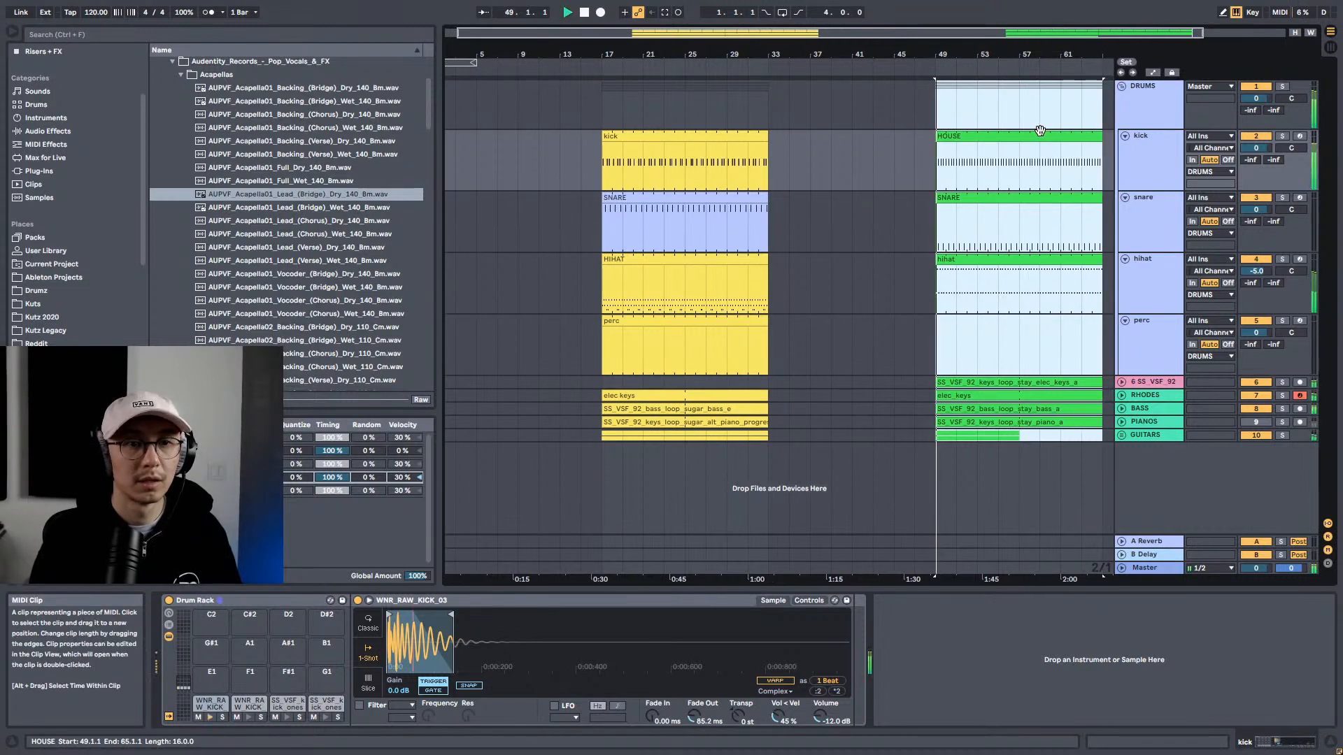
Step: Extend the house guitar clips in the GUITARS group to bar 65, fold its tracks and save the Live Set
{"action": "left_click", "coordinate": [1122, 435]}
{"action": "left_click", "coordinate": [1078, 489]}
{"action": "left_click_drag", "start_coordinate": [1079, 489], "coordinate": [1101, 489]}
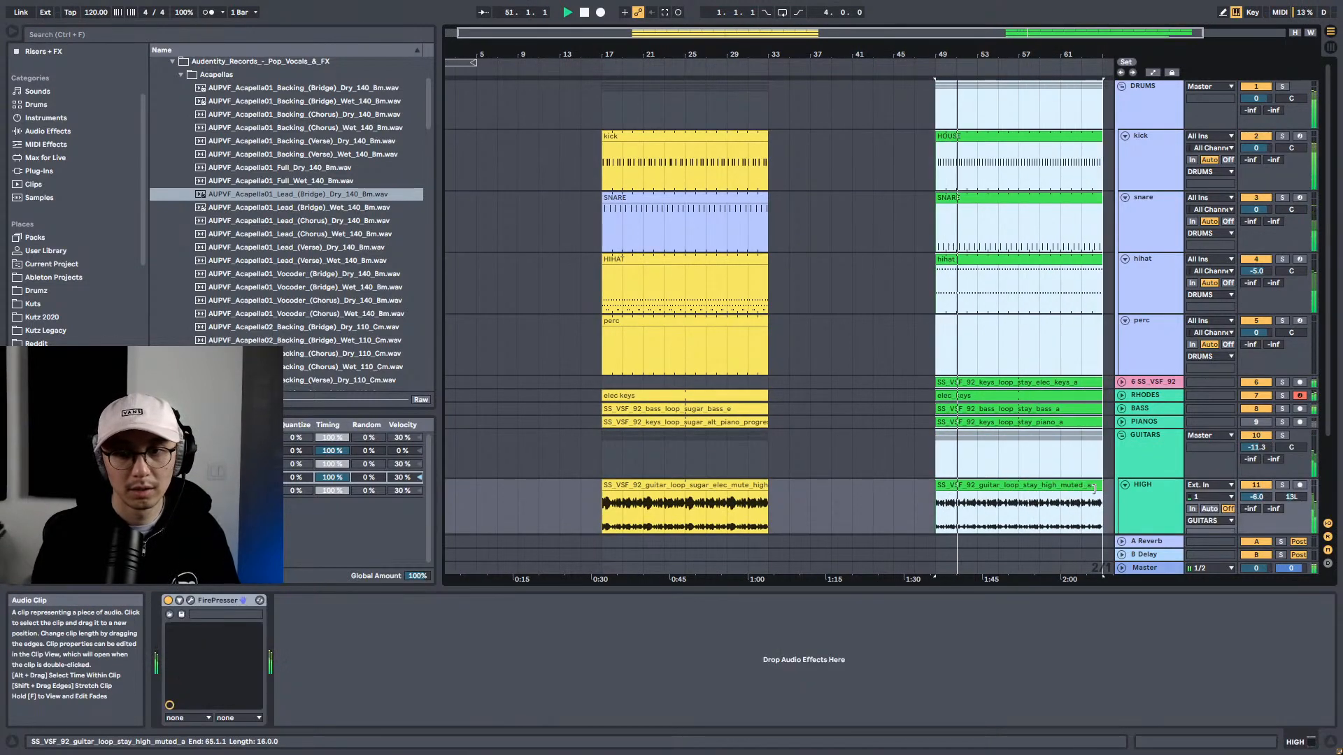
{"action": "scroll", "coordinate": [1016, 461], "scroll_direction": "down", "scroll_amount": 3}
{"action": "left_click", "coordinate": [1128, 448], "text": "alt"}
{"action": "key", "text": "ctrl+s"}
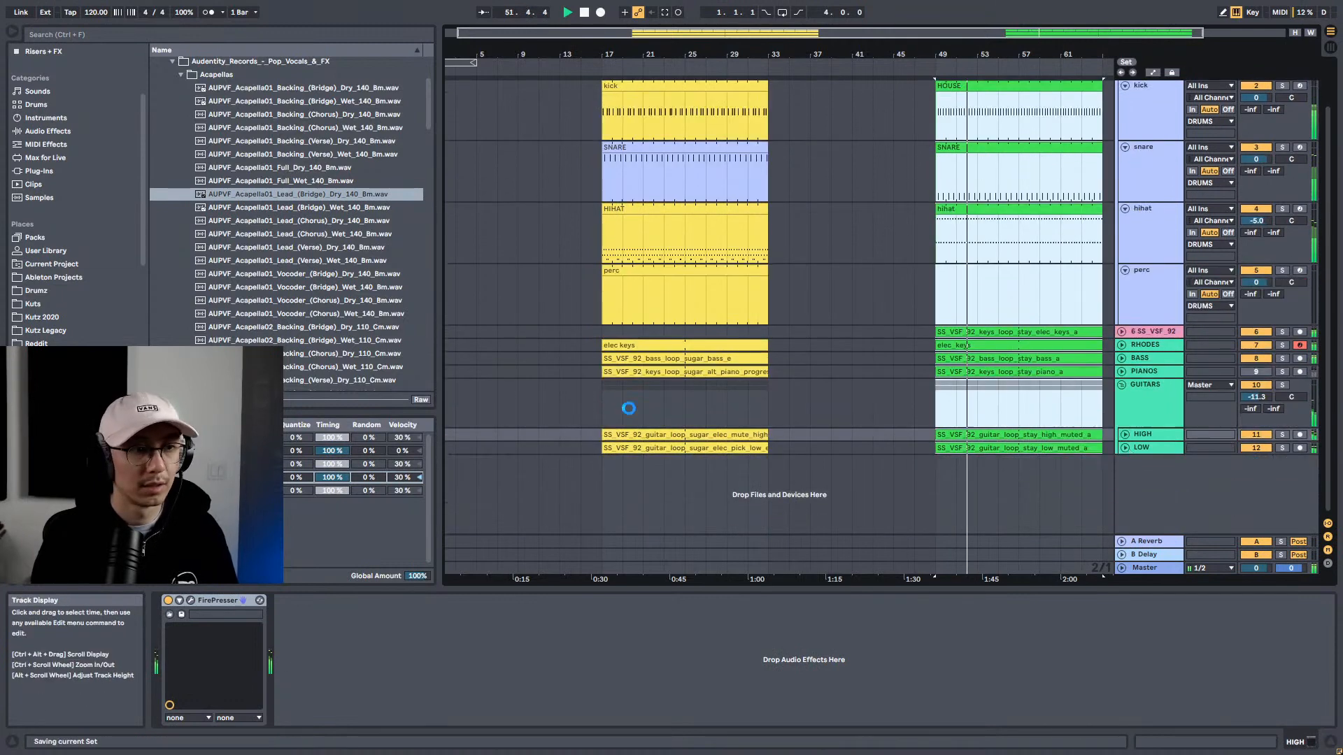
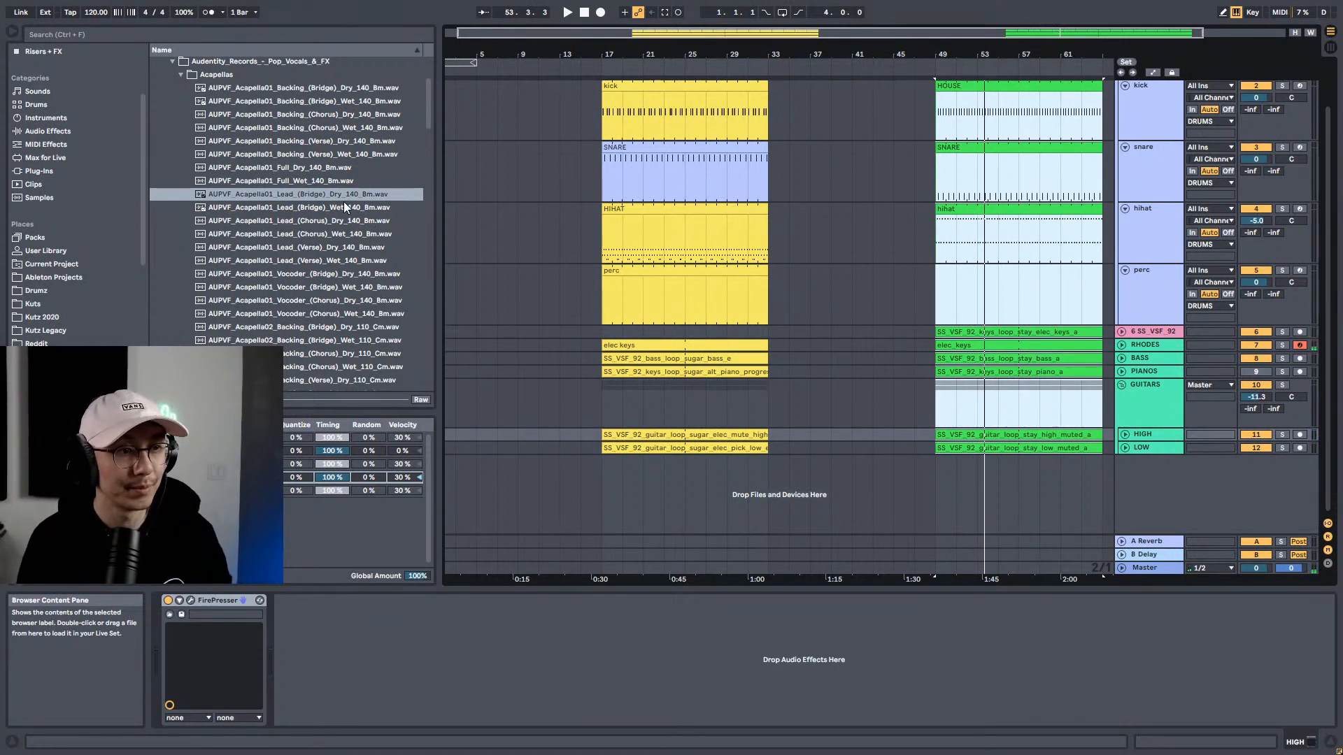
Step: Preview the Acapella01 lead verse and vocoder samples and the Acapella02 backing and full wet samples
{"action": "left_click", "coordinate": [342, 252]}
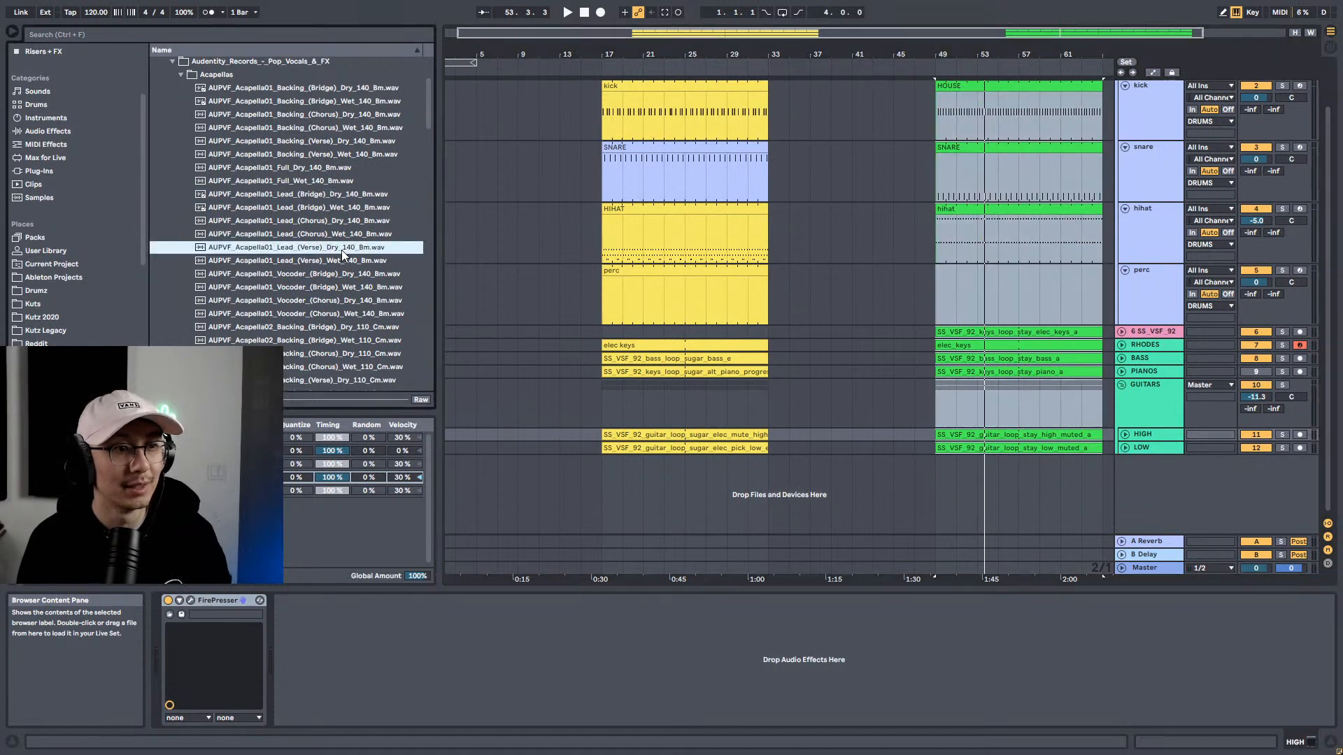
{"action": "scroll", "coordinate": [381, 249], "scroll_direction": "down", "scroll_amount": 3}
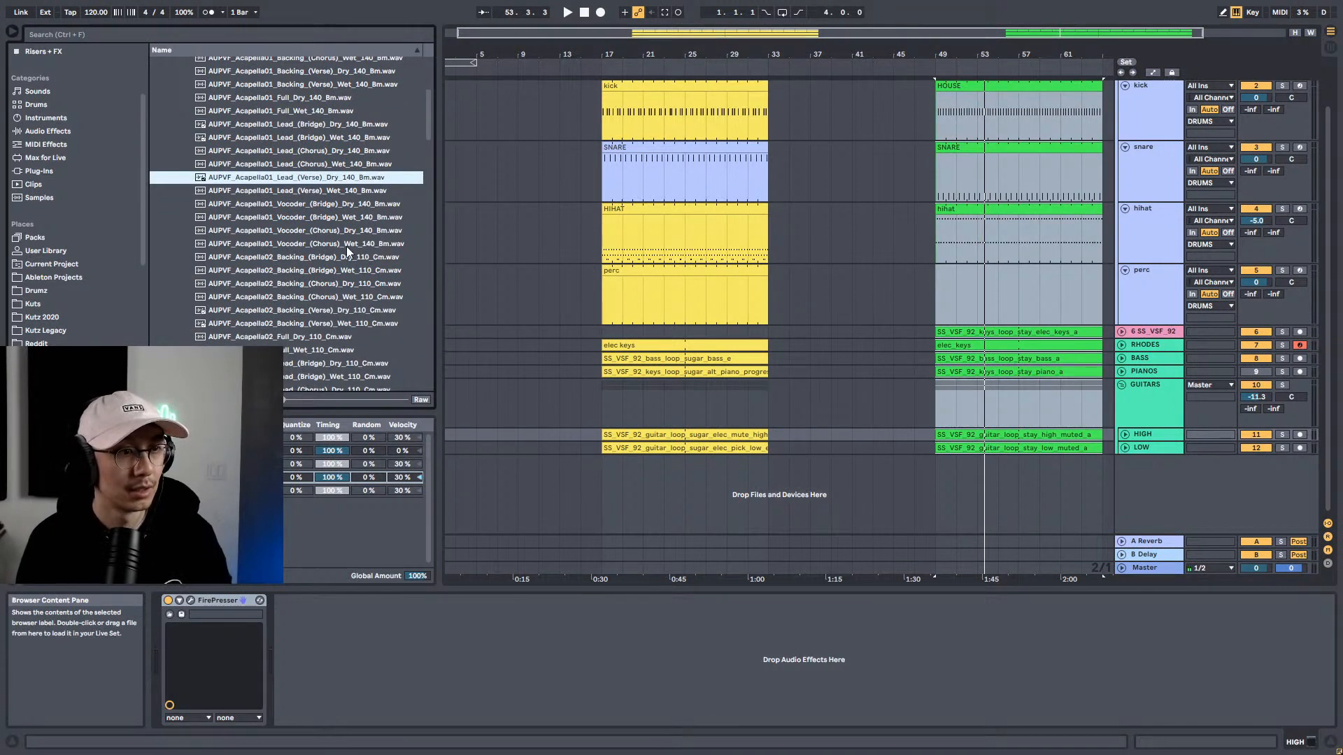
{"action": "left_click", "coordinate": [349, 231]}
{"action": "left_click", "coordinate": [359, 269]}
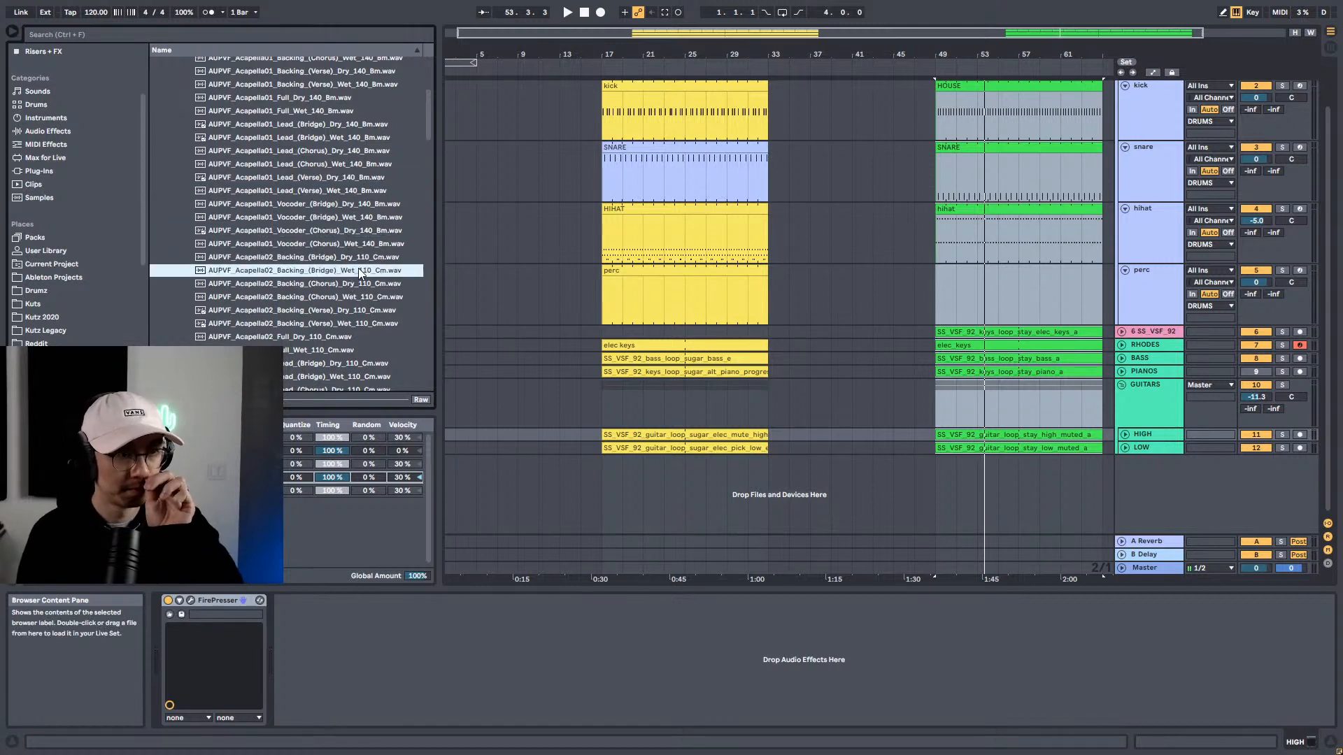
{"action": "left_click", "coordinate": [359, 300]}
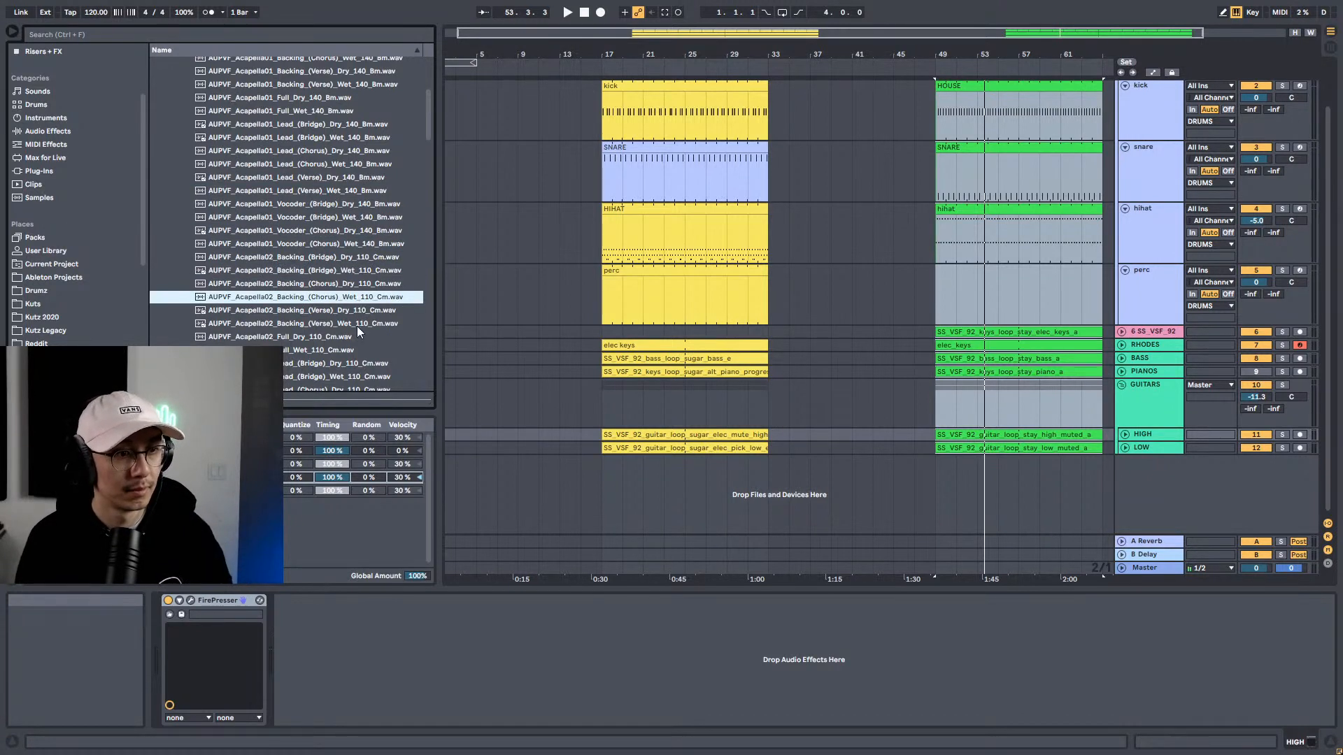
{"action": "left_click", "coordinate": [360, 322]}
{"action": "left_click", "coordinate": [334, 352]}
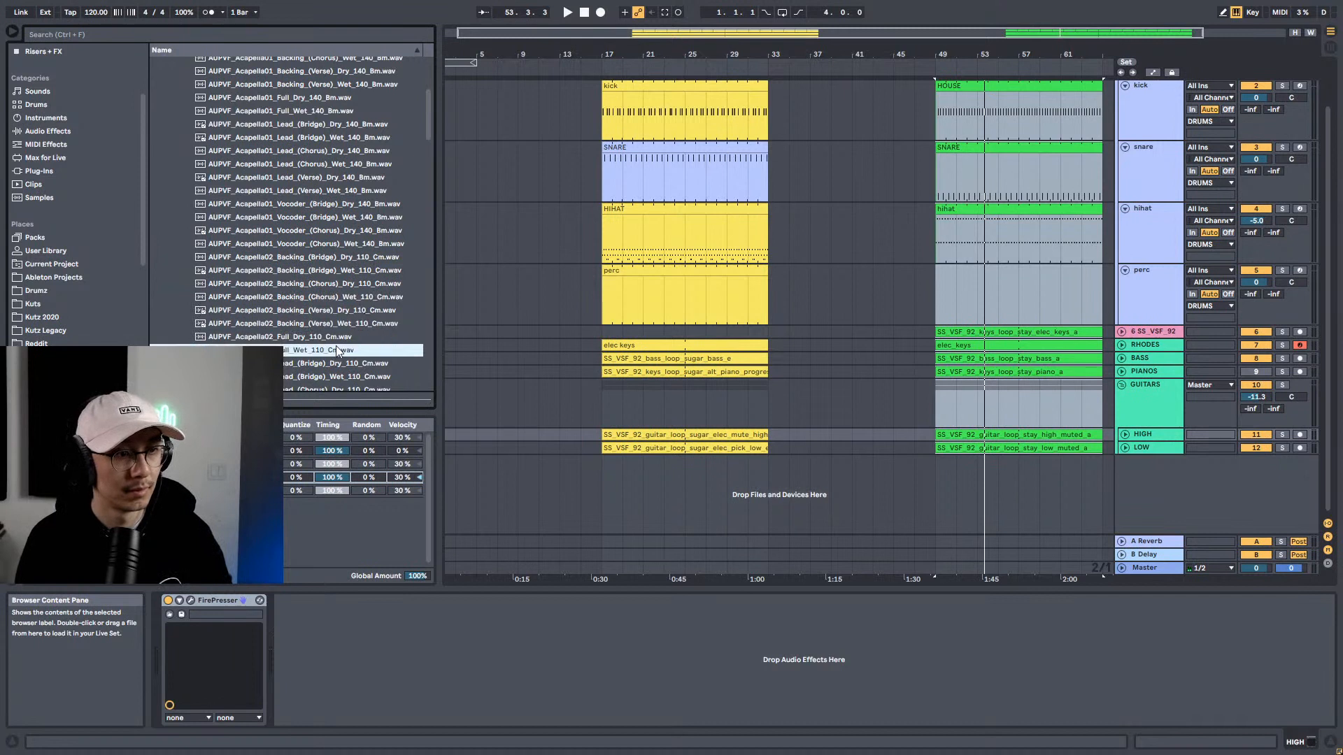
Step: Preview the Acapella02 lead bridge, lead chorus and vocoder chorus dry samples
{"action": "scroll", "coordinate": [336, 352], "scroll_direction": "down", "scroll_amount": 2}
{"action": "left_click", "coordinate": [336, 310]}
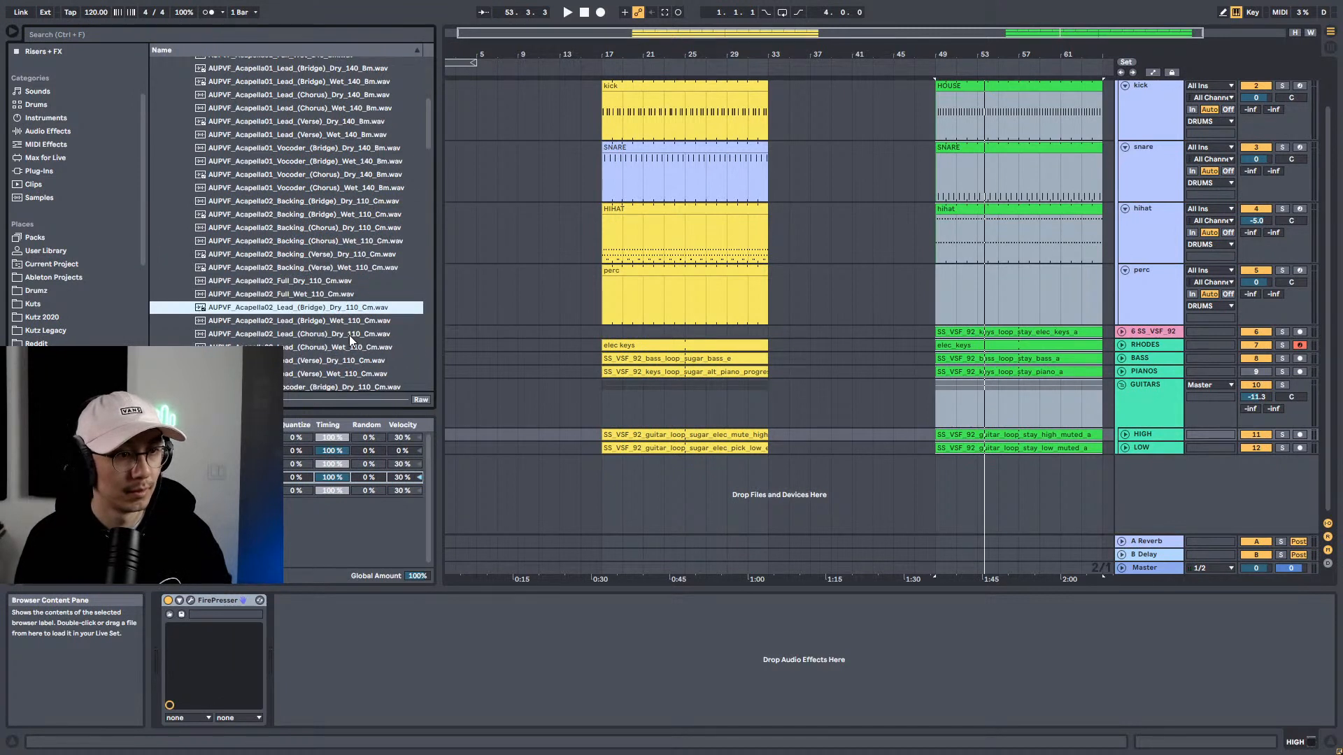
{"action": "left_click", "coordinate": [349, 334]}
{"action": "scroll", "coordinate": [349, 334], "scroll_direction": "down", "scroll_amount": 3}
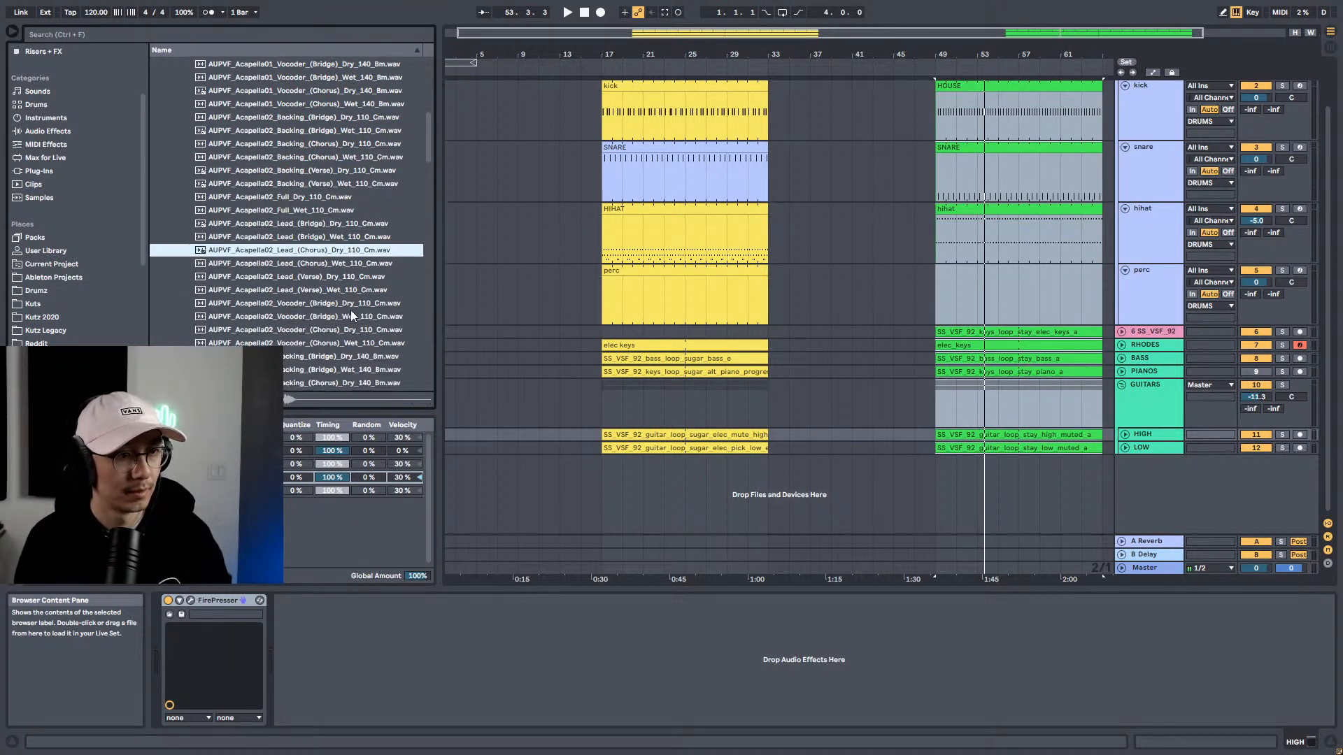
{"action": "left_click", "coordinate": [350, 331]}
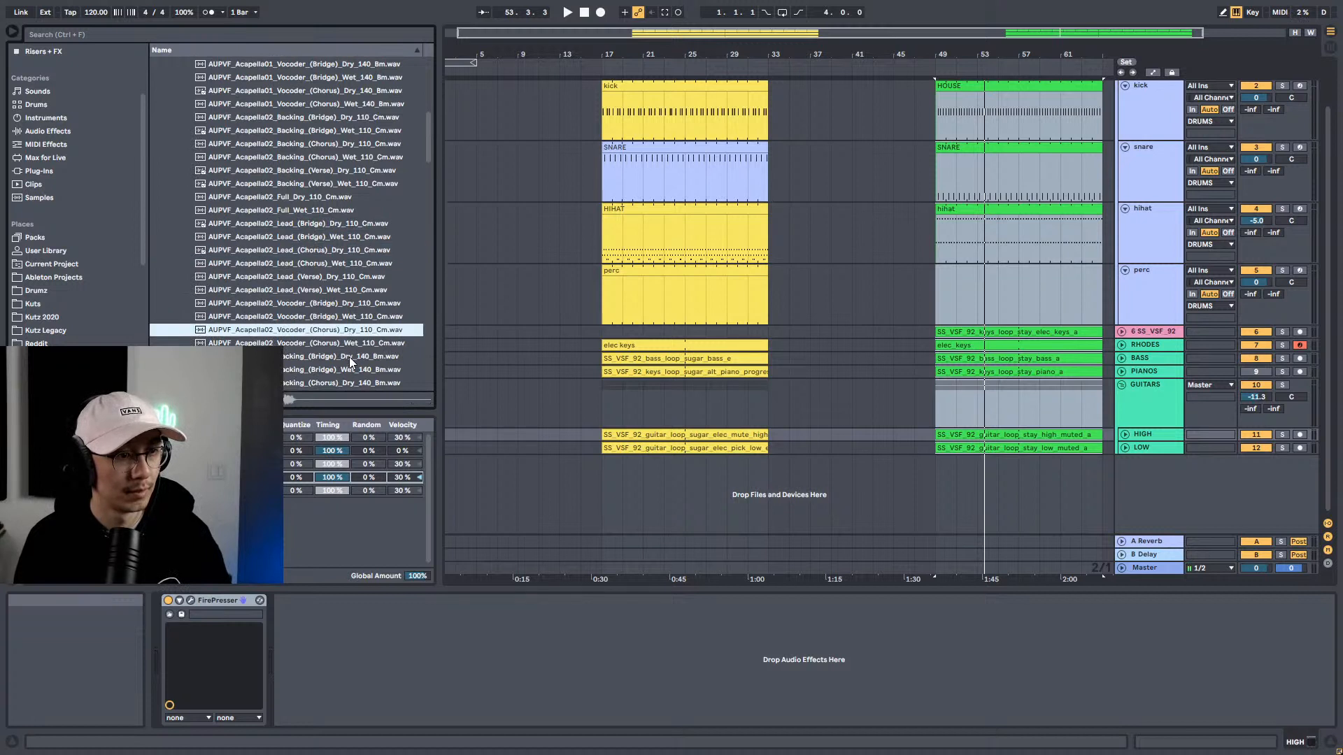
Step: Preview the Acapella03 backing chorus and verse samples and its full dry and wet versions
{"action": "scroll", "coordinate": [348, 346], "scroll_direction": "down", "scroll_amount": 3}
{"action": "left_click", "coordinate": [351, 324]}
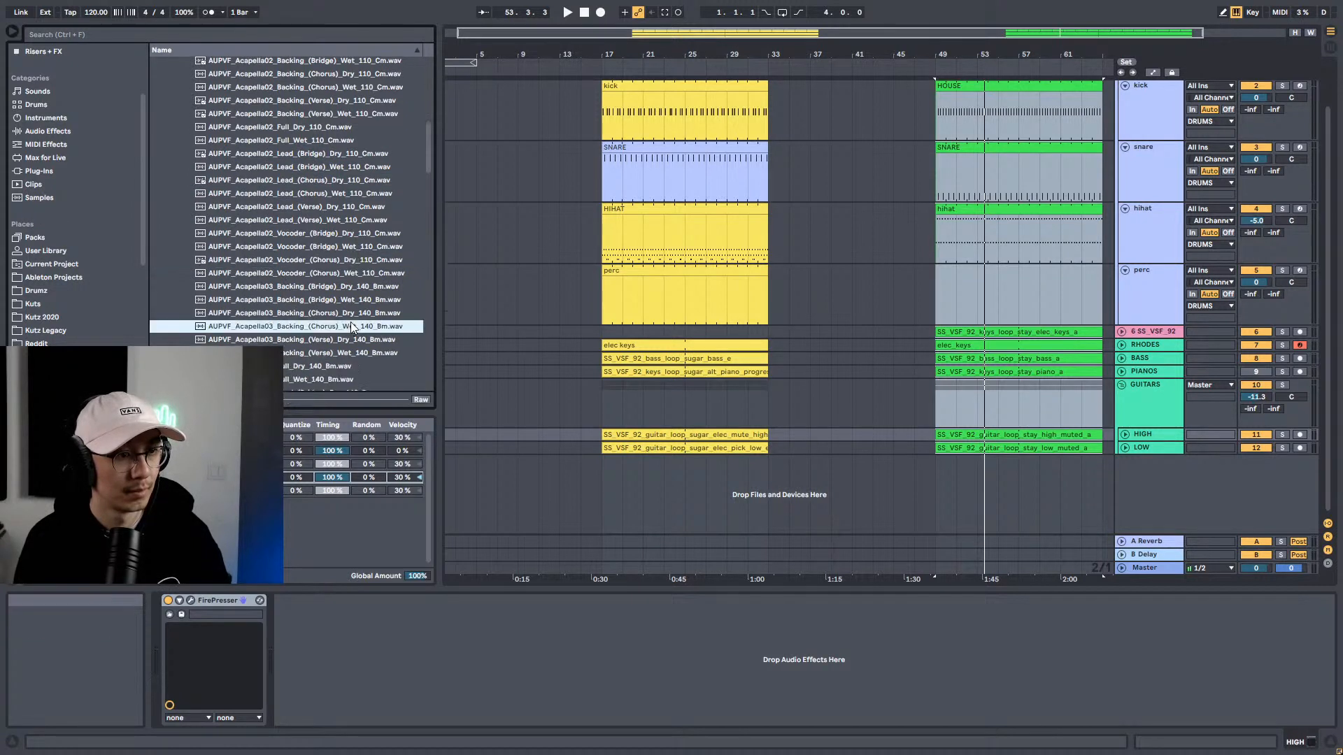
{"action": "scroll", "coordinate": [351, 325], "scroll_direction": "down", "scroll_amount": 2}
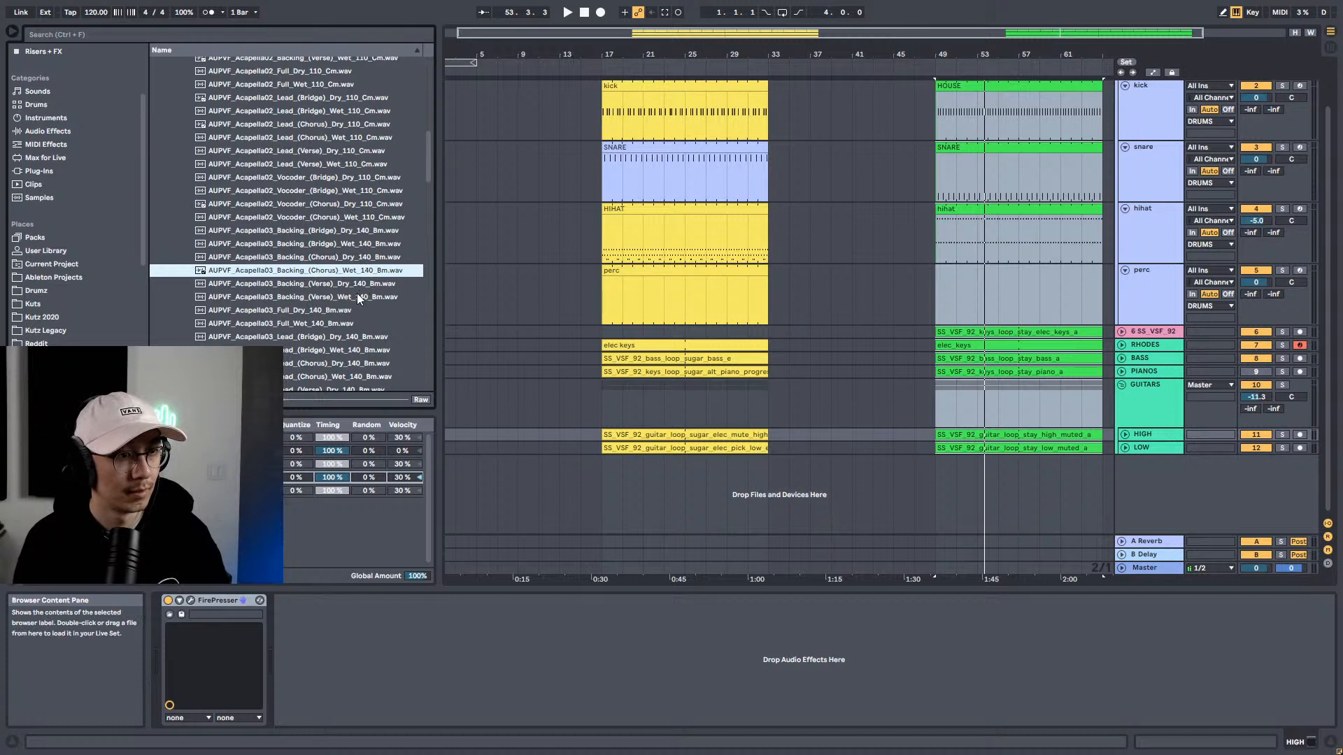
{"action": "left_click", "coordinate": [326, 295]}
{"action": "left_click", "coordinate": [327, 282]}
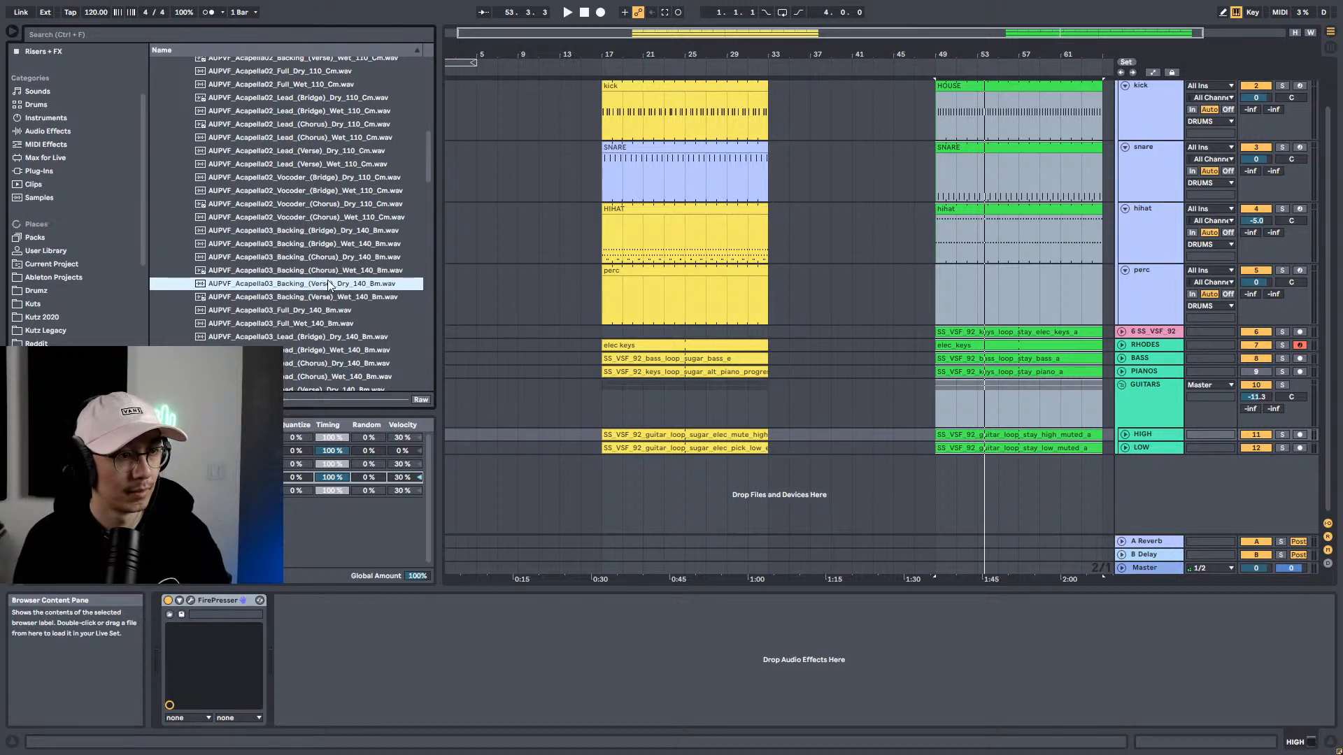
{"action": "left_click", "coordinate": [326, 310]}
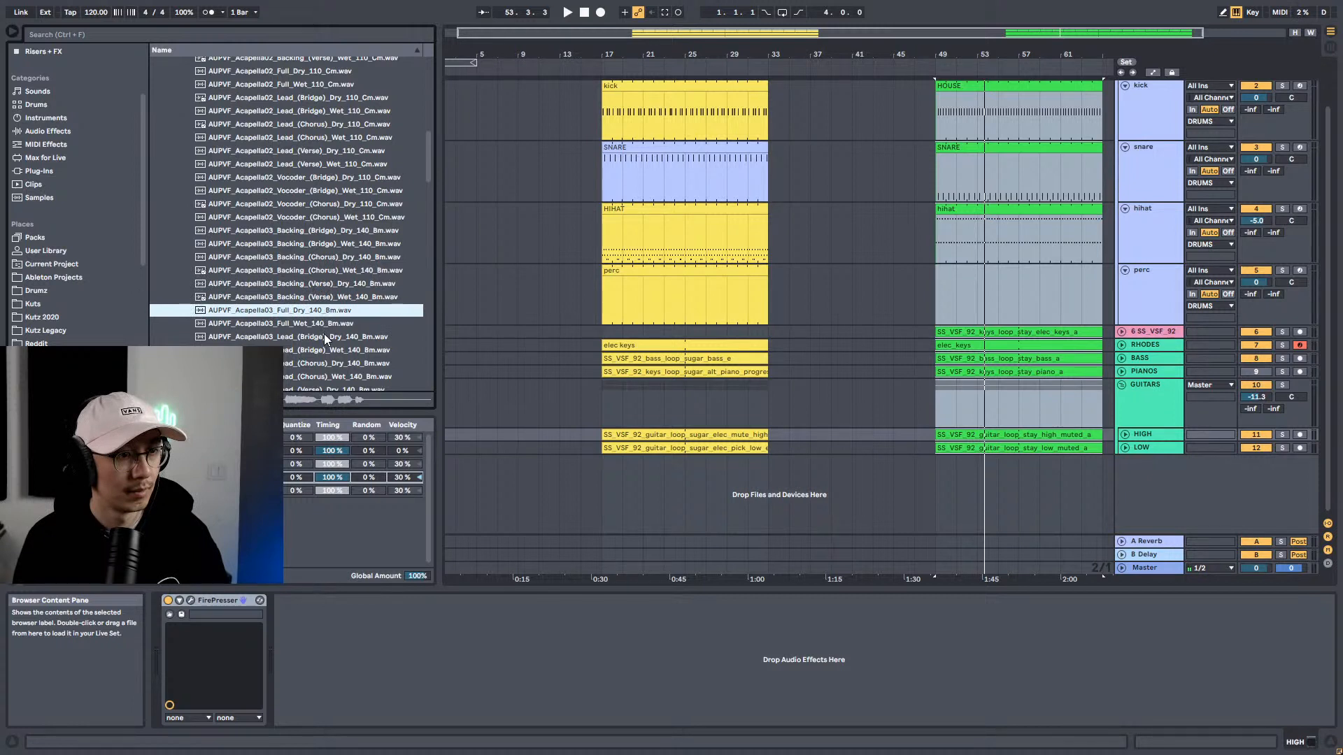
{"action": "key", "text": "Down"}
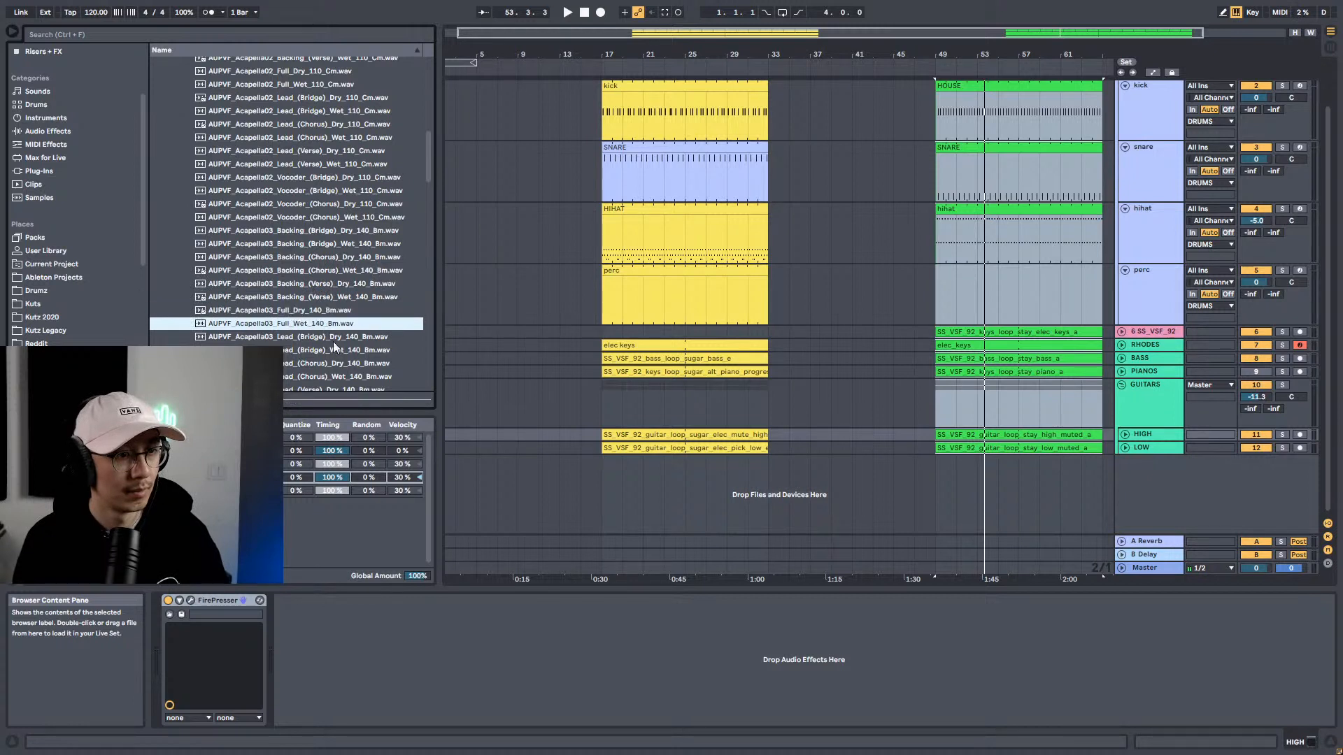
Step: Place AUPVF_Acapella03_Full_Wet_140_Bm.wav on a new audio track at bar 49 in the Arrangement
{"action": "scroll", "coordinate": [333, 342], "scroll_direction": "down", "scroll_amount": 3}
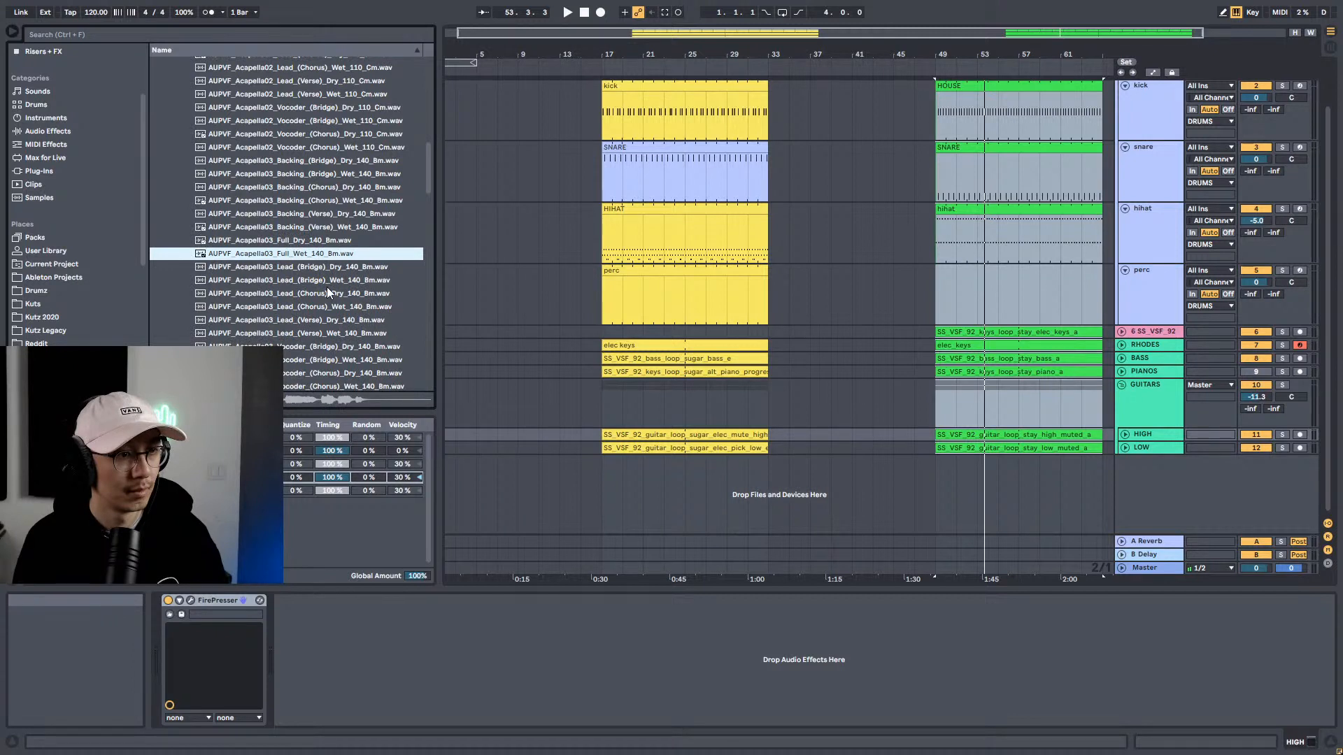
{"action": "left_click_drag", "start_coordinate": [336, 256], "coordinate": [939, 505]}
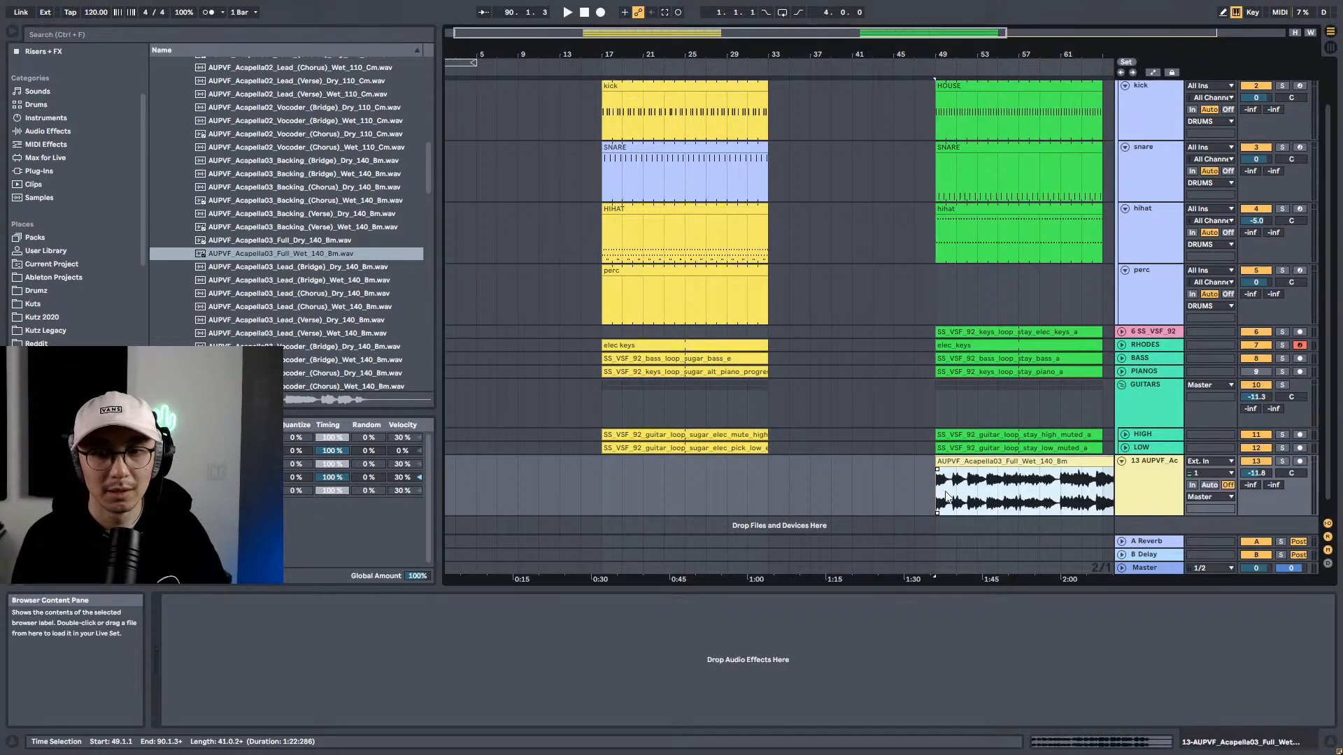
{"action": "left_click_drag", "start_coordinate": [985, 55], "coordinate": [776, 55]}
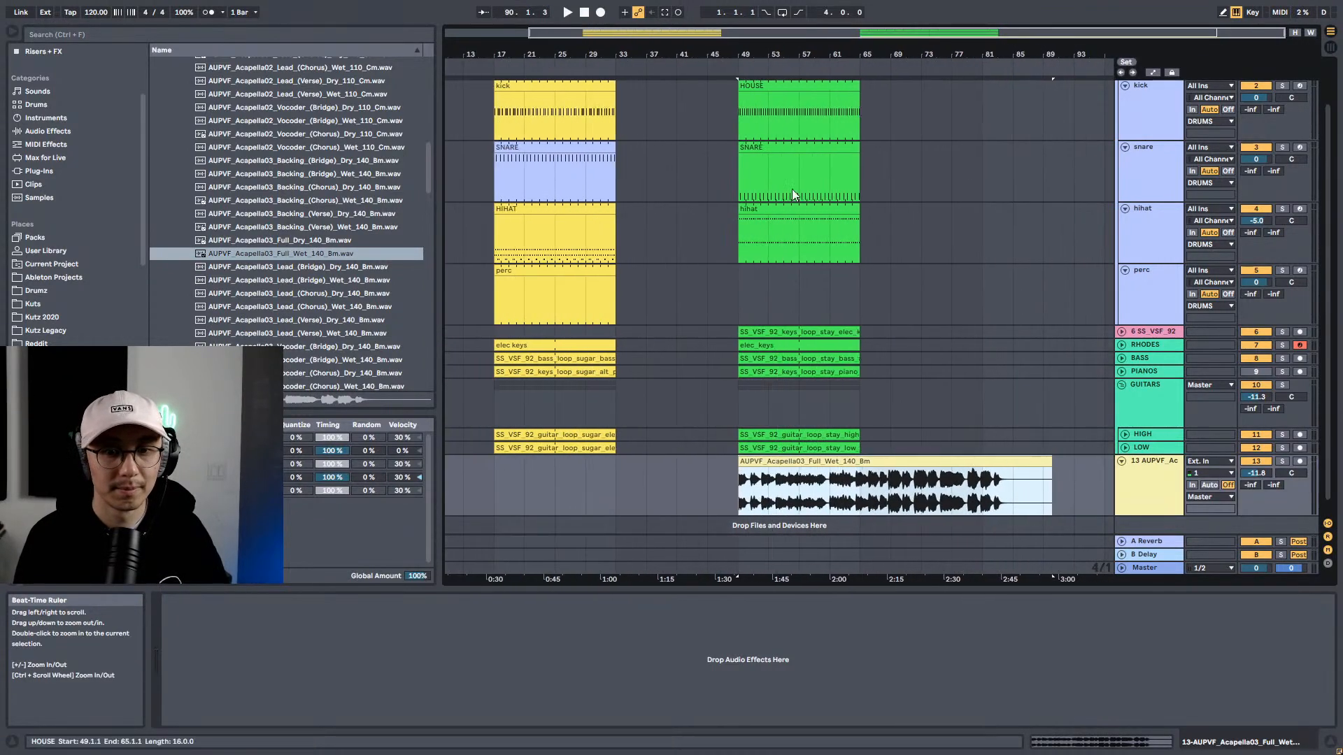
Step: Warp the full wet acapella clip with a segment tempo of 140 BPM
{"action": "double_click", "coordinate": [814, 462]}
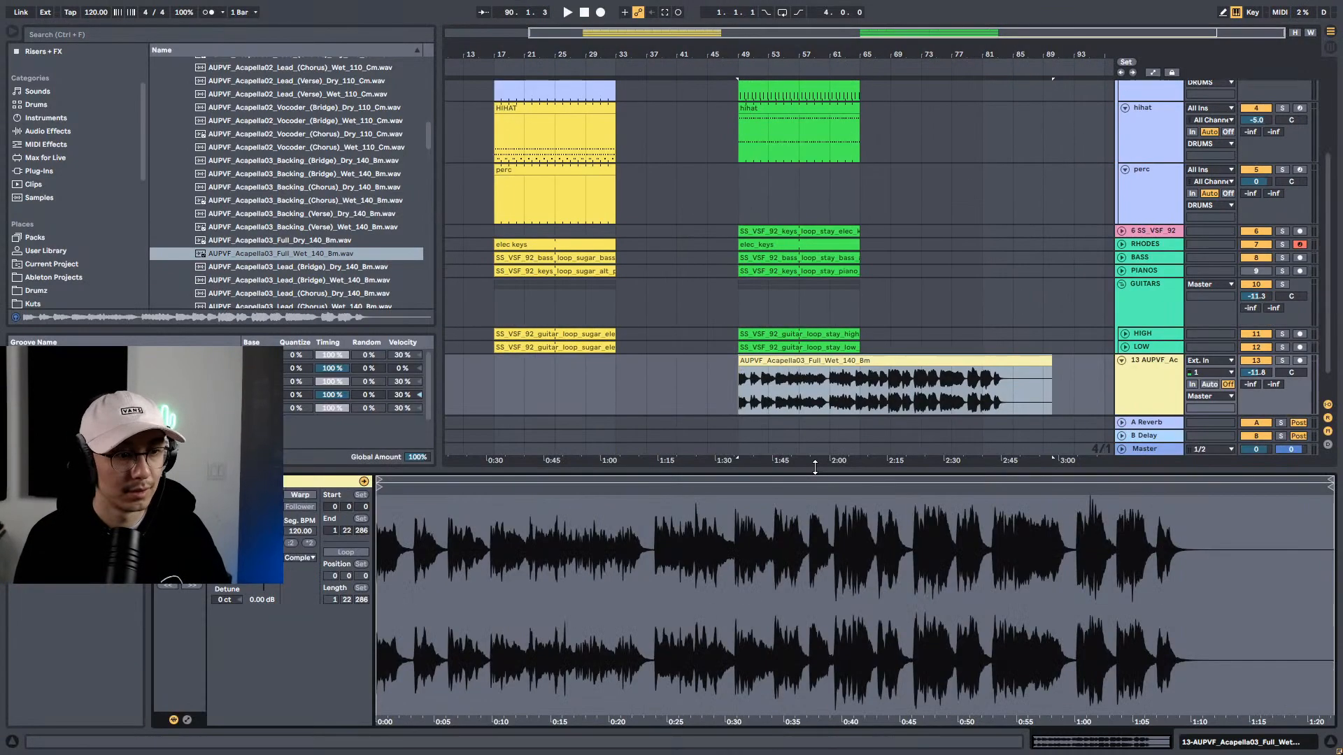
{"action": "left_click", "coordinate": [308, 495]}
{"action": "left_click", "coordinate": [296, 535]}
{"action": "type", "text": "14"}
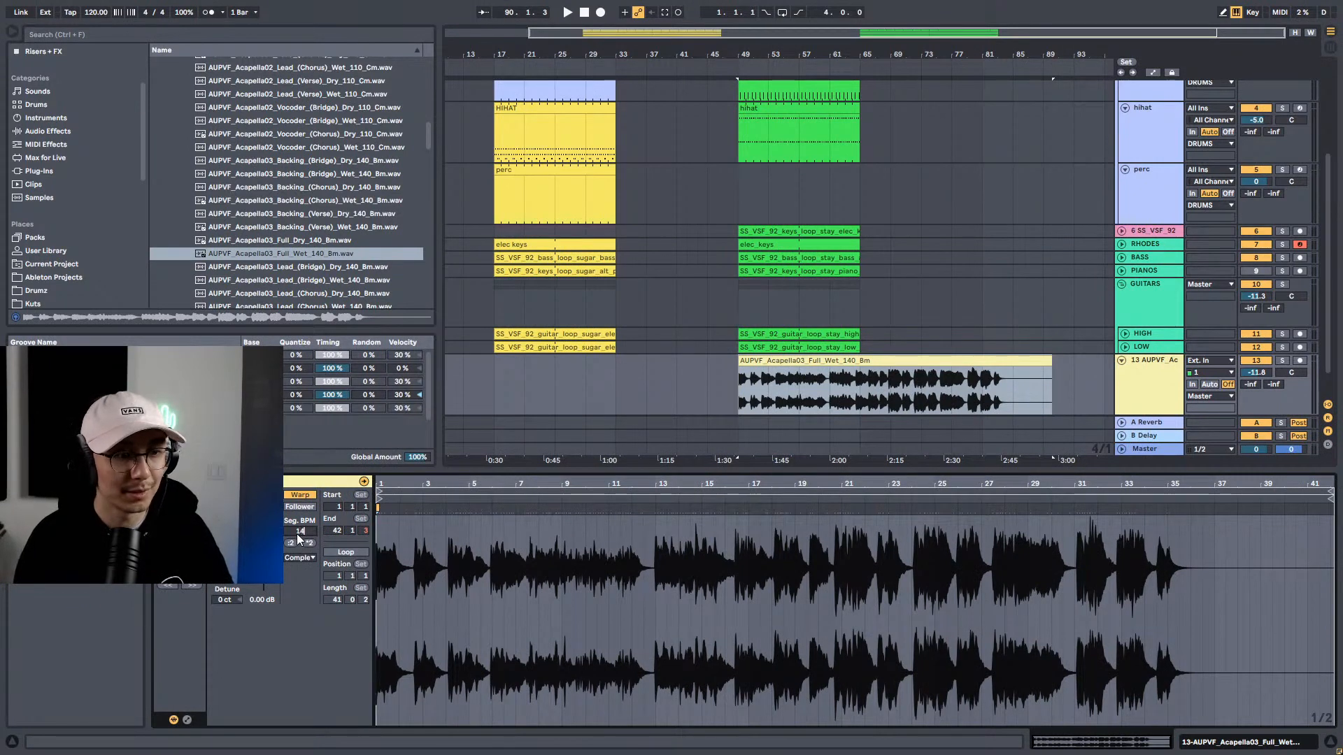
{"action": "type", "text": "0"}
{"action": "key", "text": "Return"}
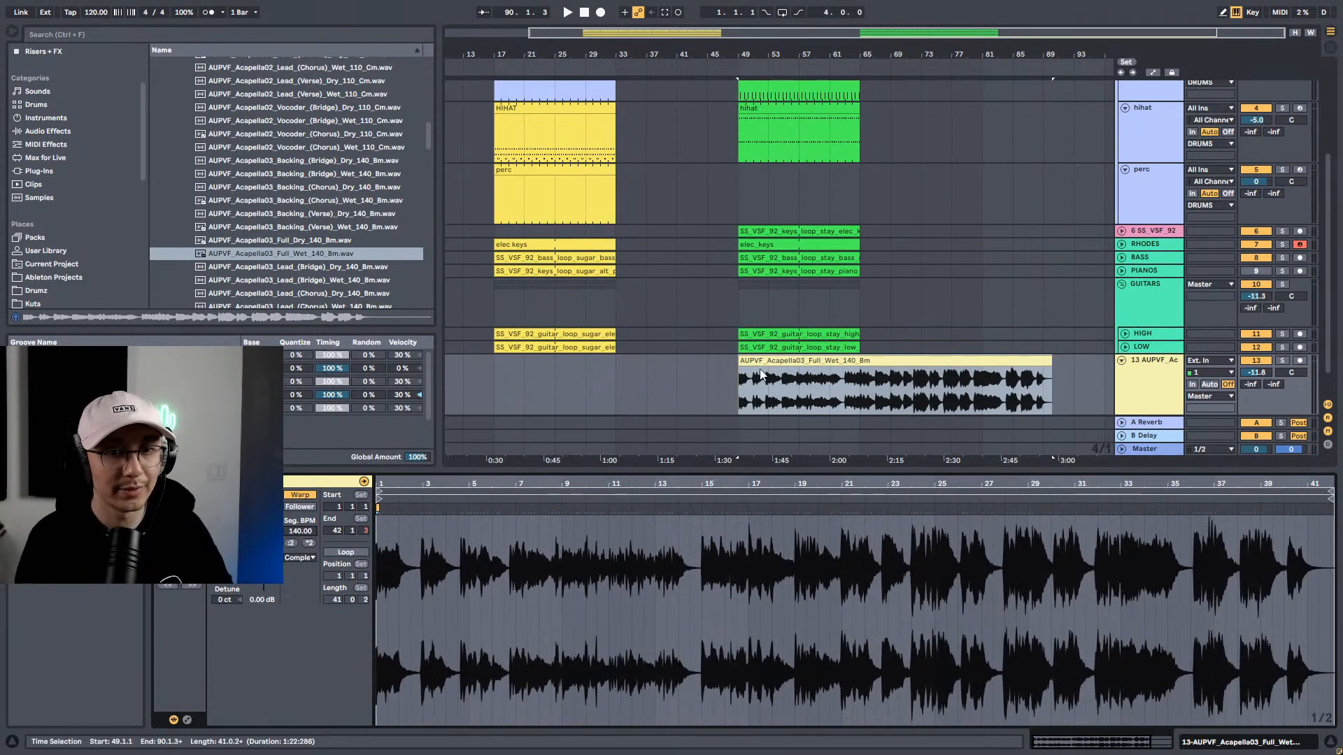
Step: Play the house section with the acapella from bar 49 and set the acapella track's volume to -6.0 dB
{"action": "mouse_move", "coordinate": [845, 52]}
{"action": "left_mouse_down"}
{"action": "mouse_move", "coordinate": [850, 98]}
{"action": "mouse_move", "coordinate": [864, 50]}
{"action": "left_mouse_up"}
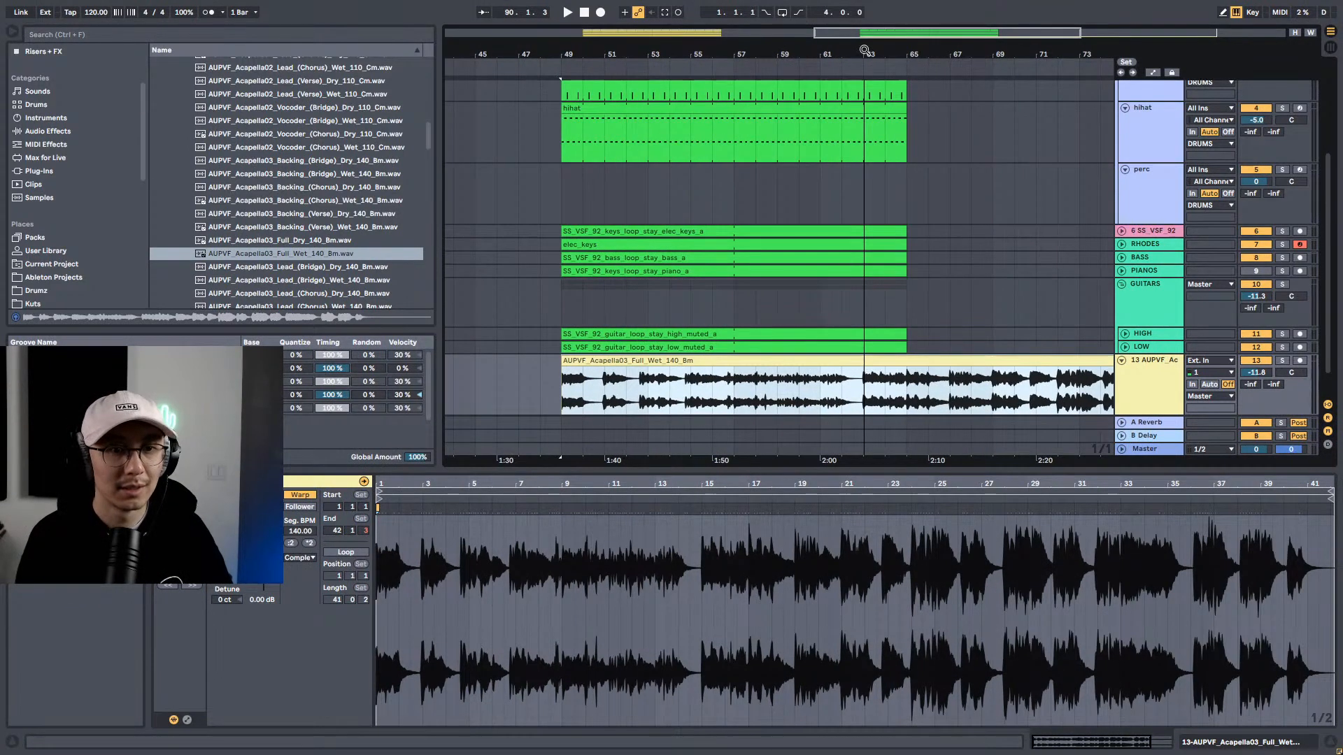
{"action": "left_click", "coordinate": [573, 388]}
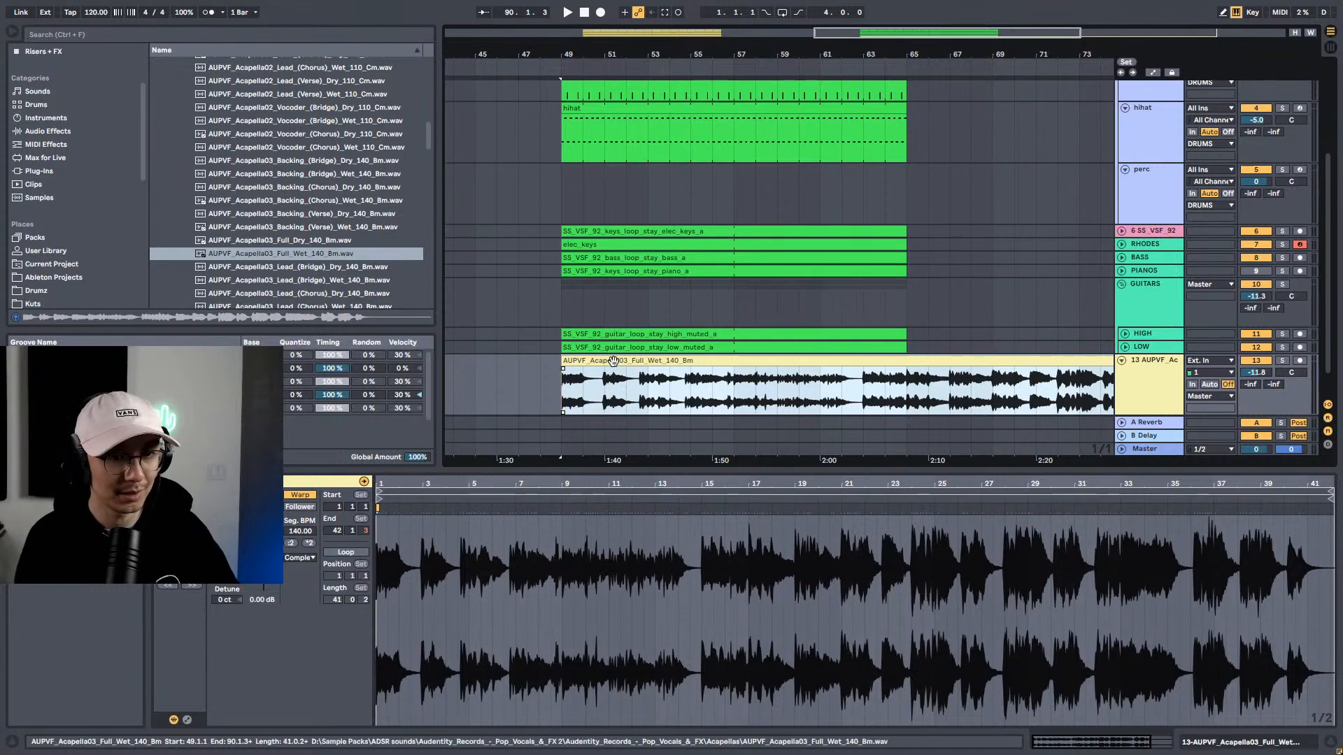
{"action": "left_click", "coordinate": [226, 563]}
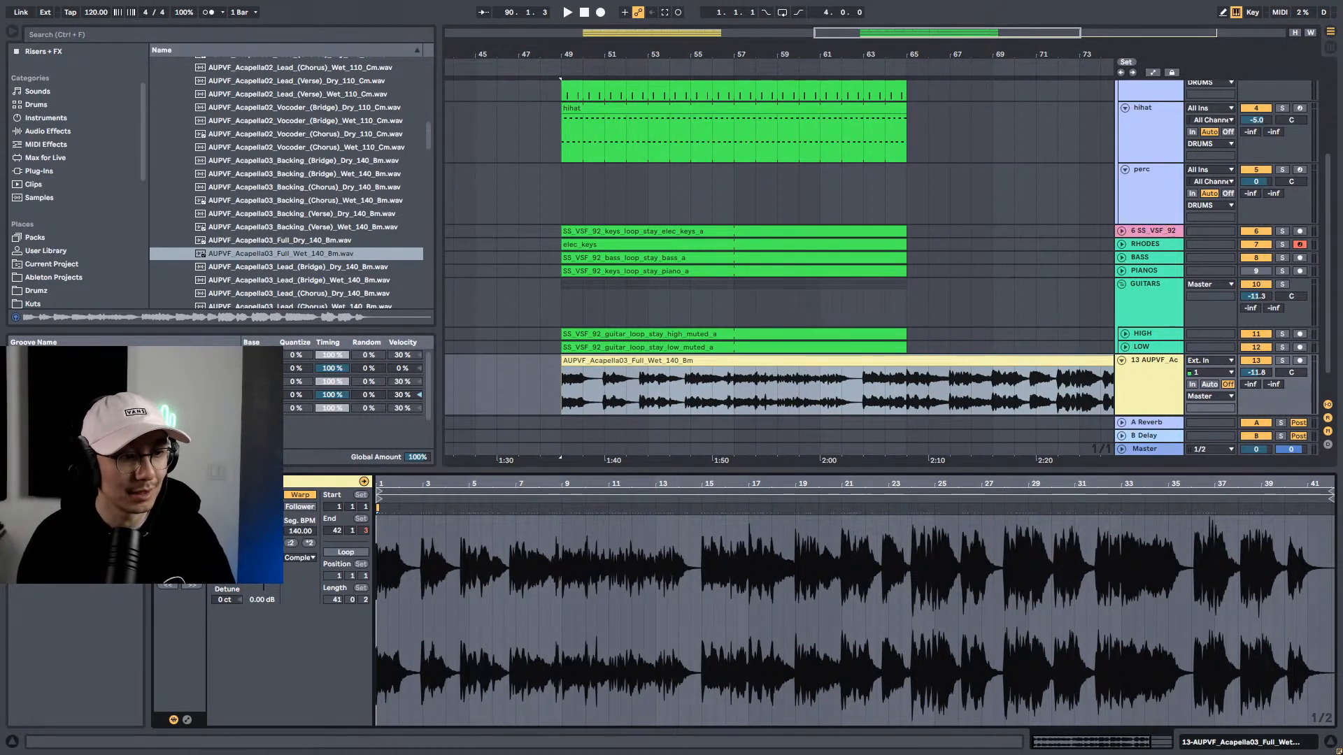
{"action": "left_click", "coordinate": [587, 358]}
{"action": "key", "text": "space"}
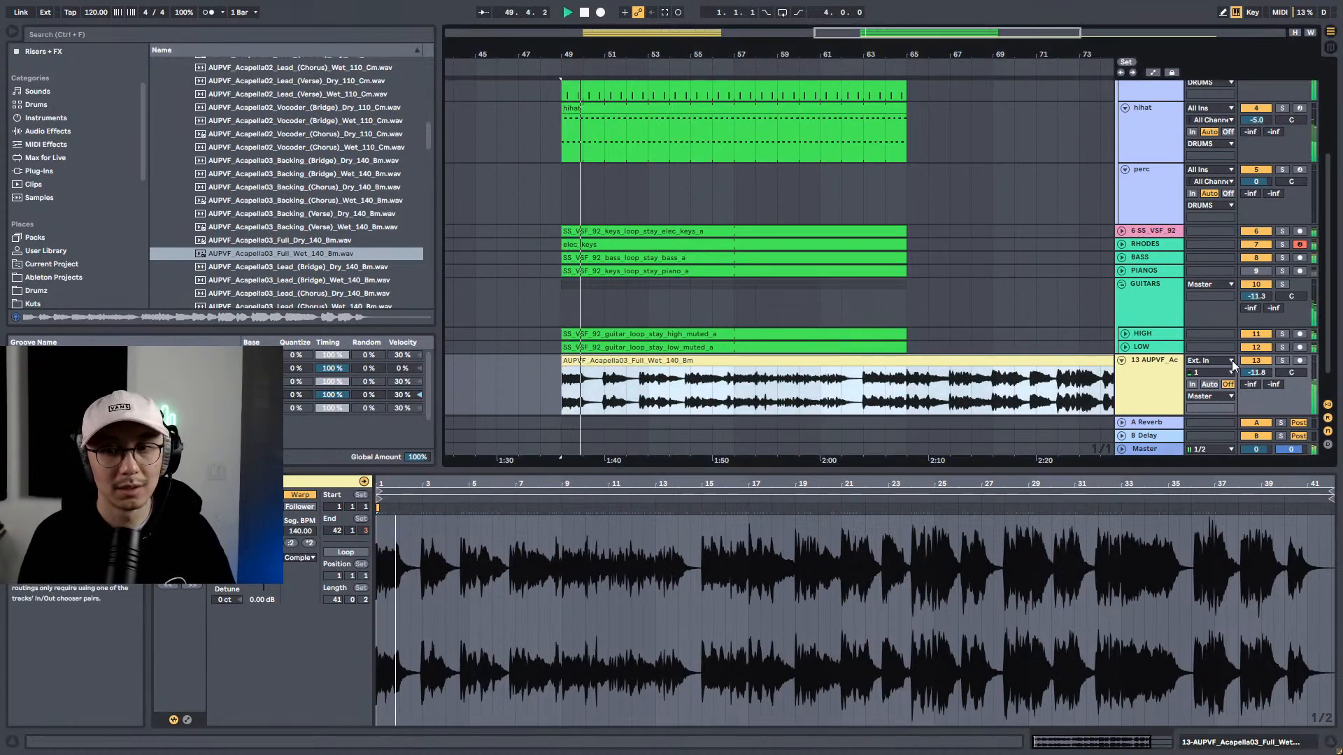
{"action": "left_click", "coordinate": [1256, 372]}
{"action": "left_click_drag", "start_coordinate": [1257, 373], "coordinate": [1256, 357]}
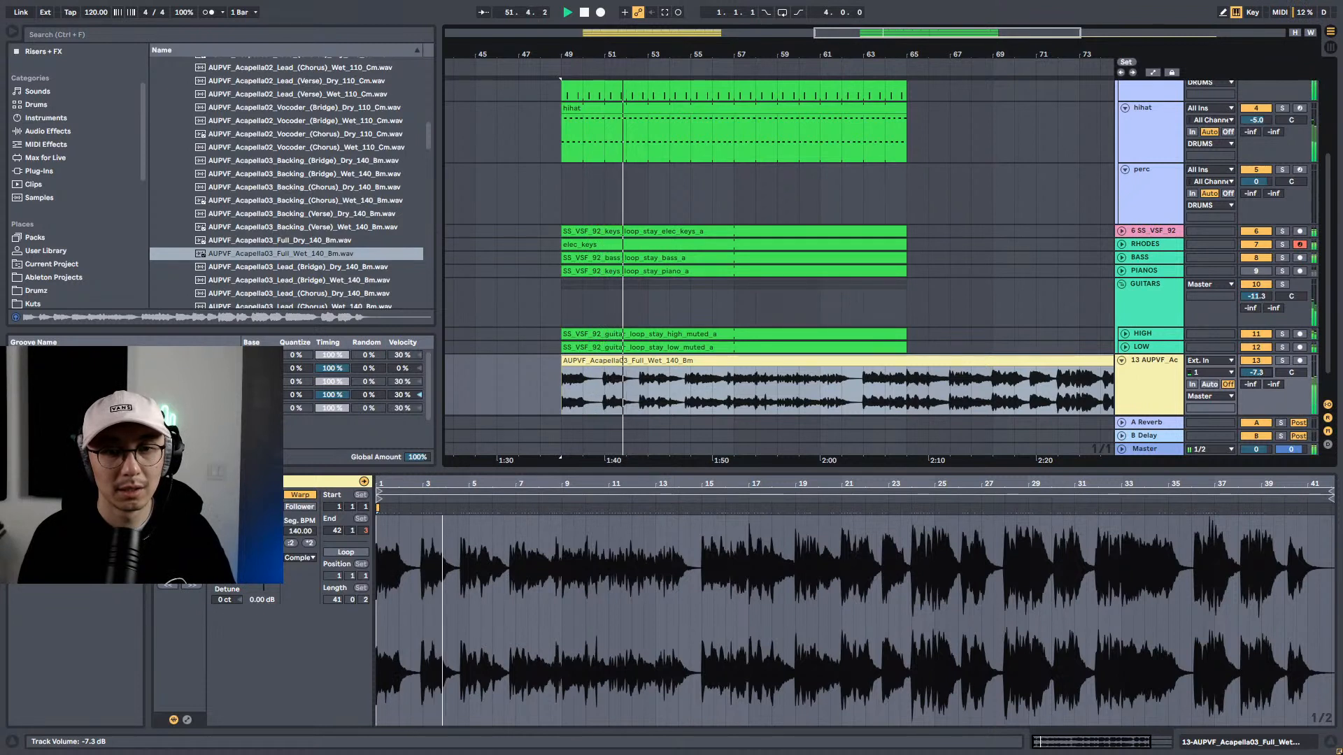
{"action": "left_click_drag", "start_coordinate": [1257, 372], "coordinate": [1256, 372]}
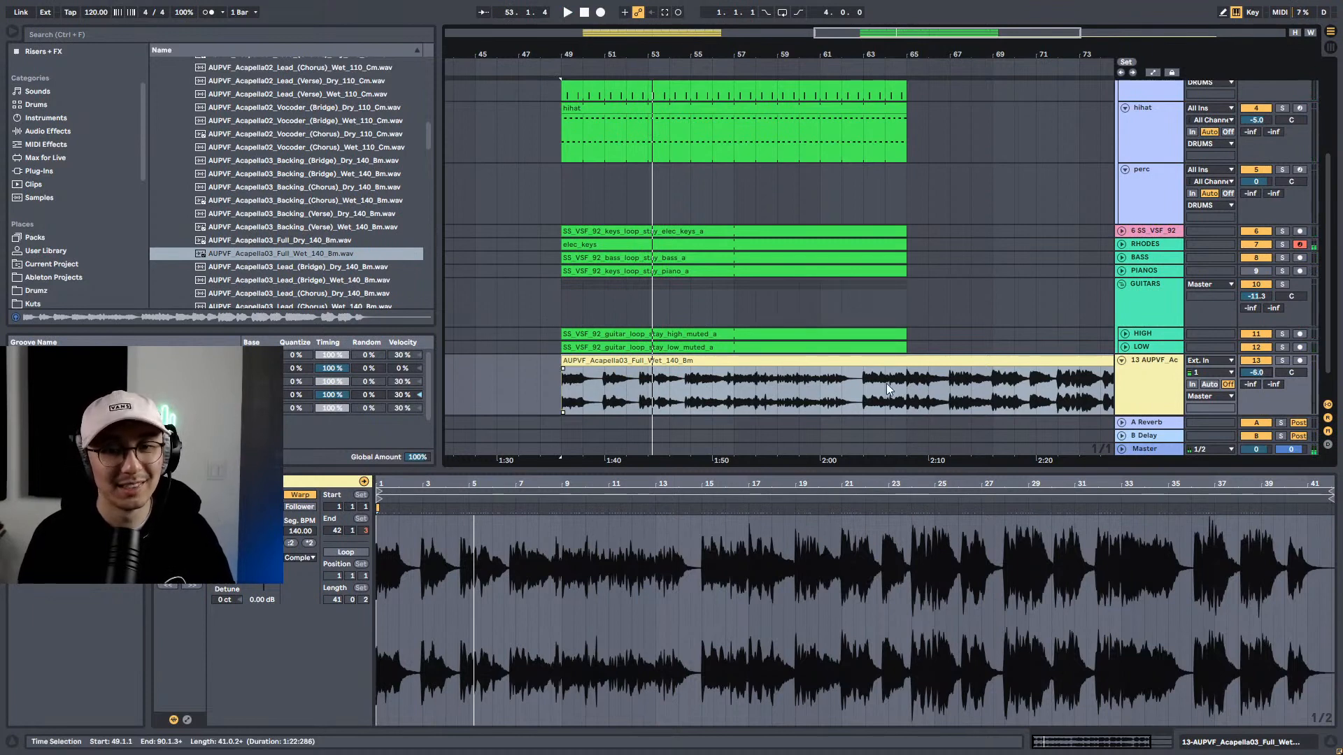
Step: Fold all Arrangement tracks and duplicate the house section from bars 49 to 65 twice, filling up to bar 97
{"action": "left_click", "coordinate": [1123, 285], "text": "alt"}
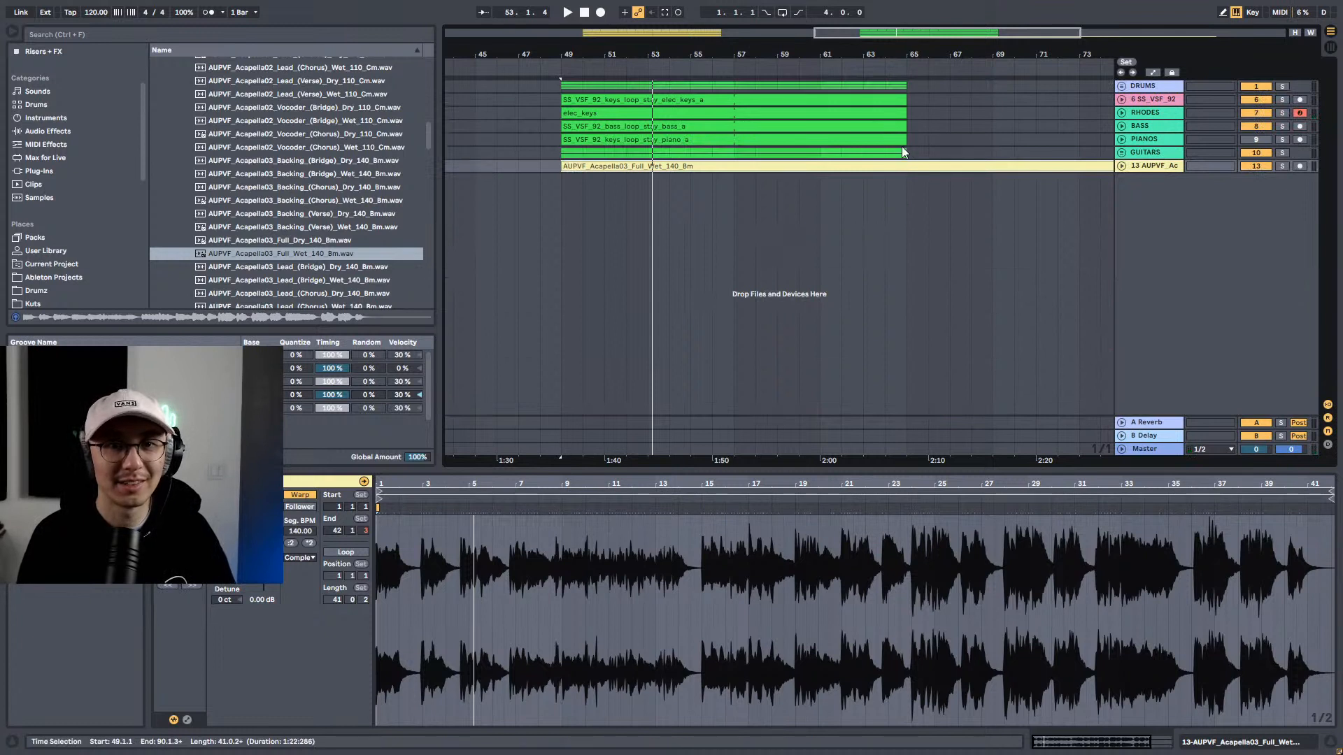
{"action": "left_click_drag", "start_coordinate": [909, 149], "coordinate": [560, 84]}
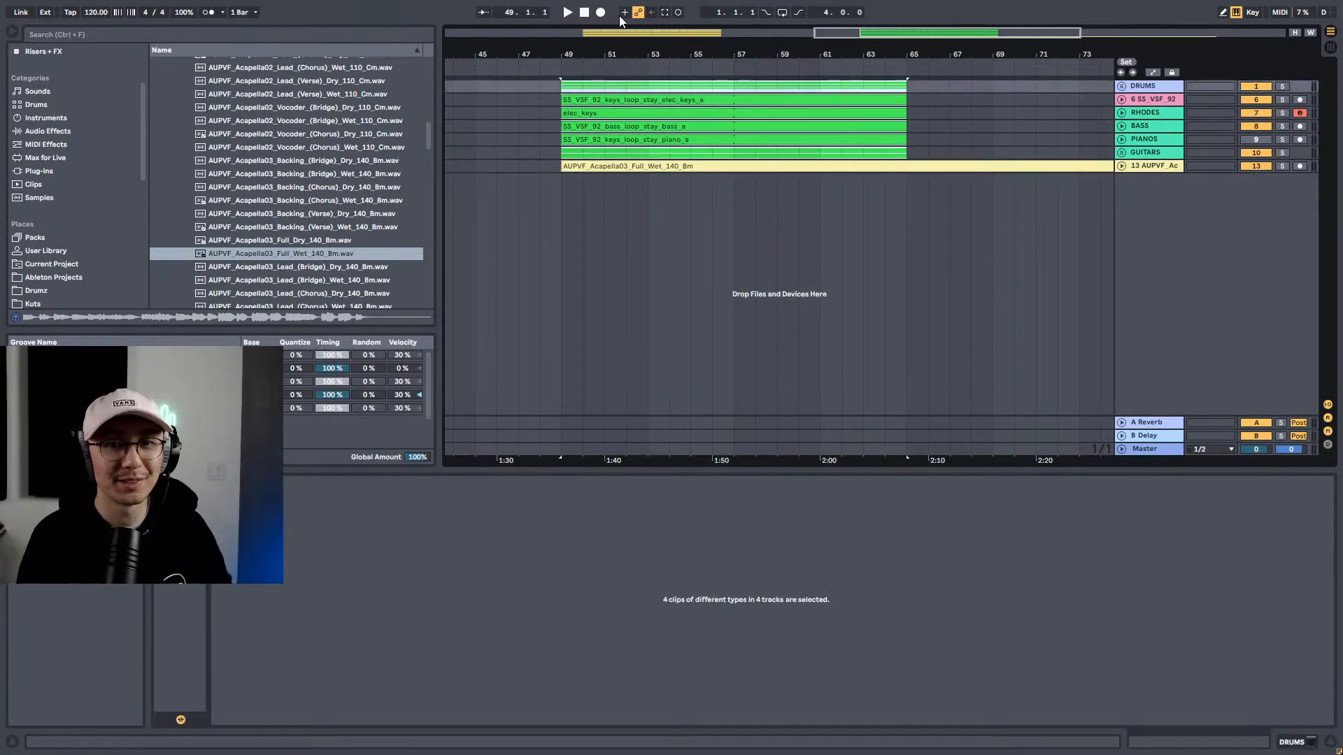
{"action": "key", "text": "ctrl+d"}
{"action": "key", "text": "ctrl+d"}
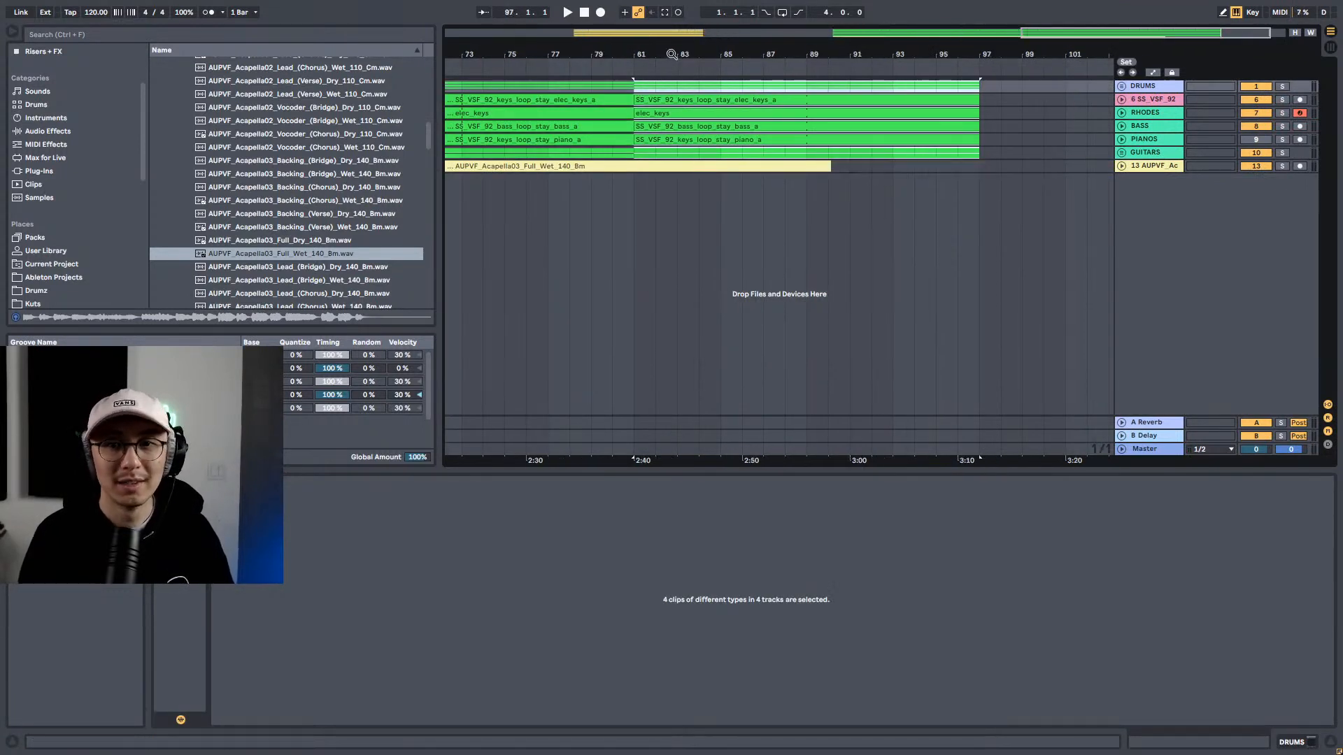
{"action": "left_click_drag", "start_coordinate": [671, 54], "coordinate": [971, 60]}
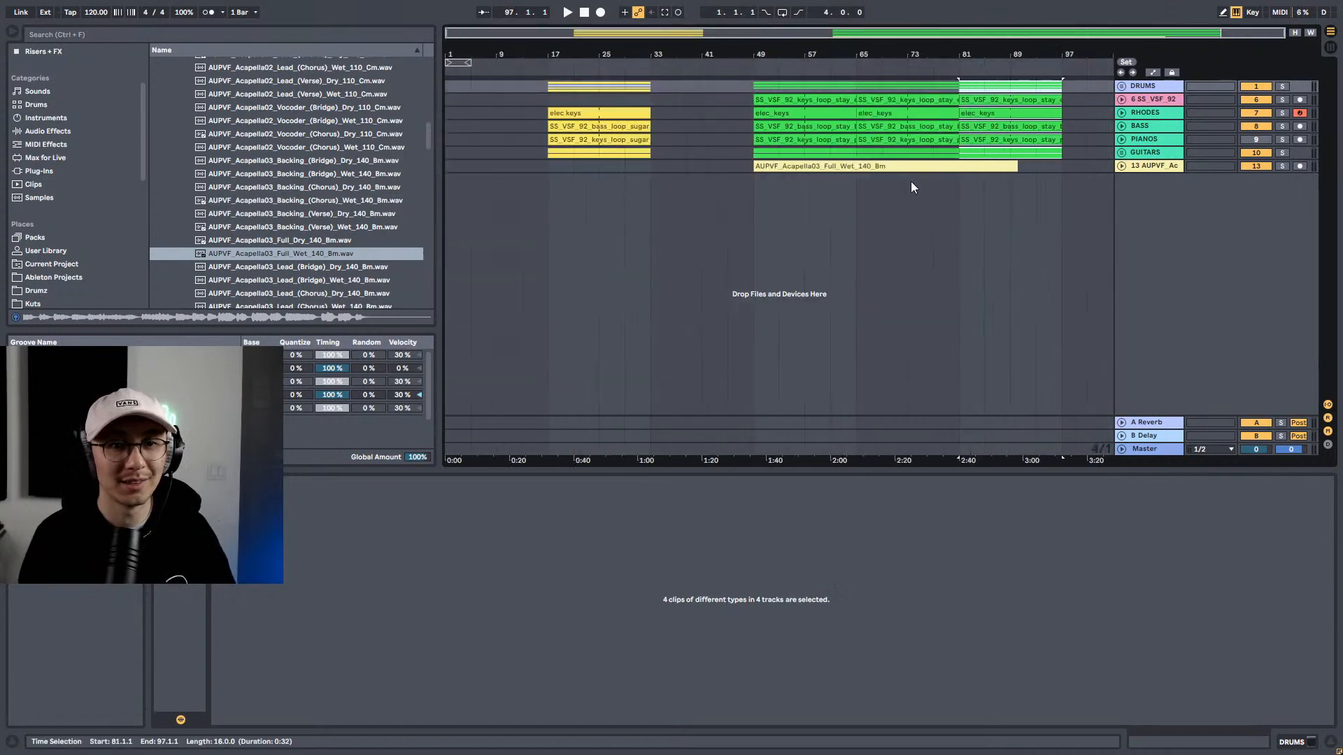
Step: Unfold the acapella track and play the Arrangement from bar 49
{"action": "left_click", "coordinate": [755, 168]}
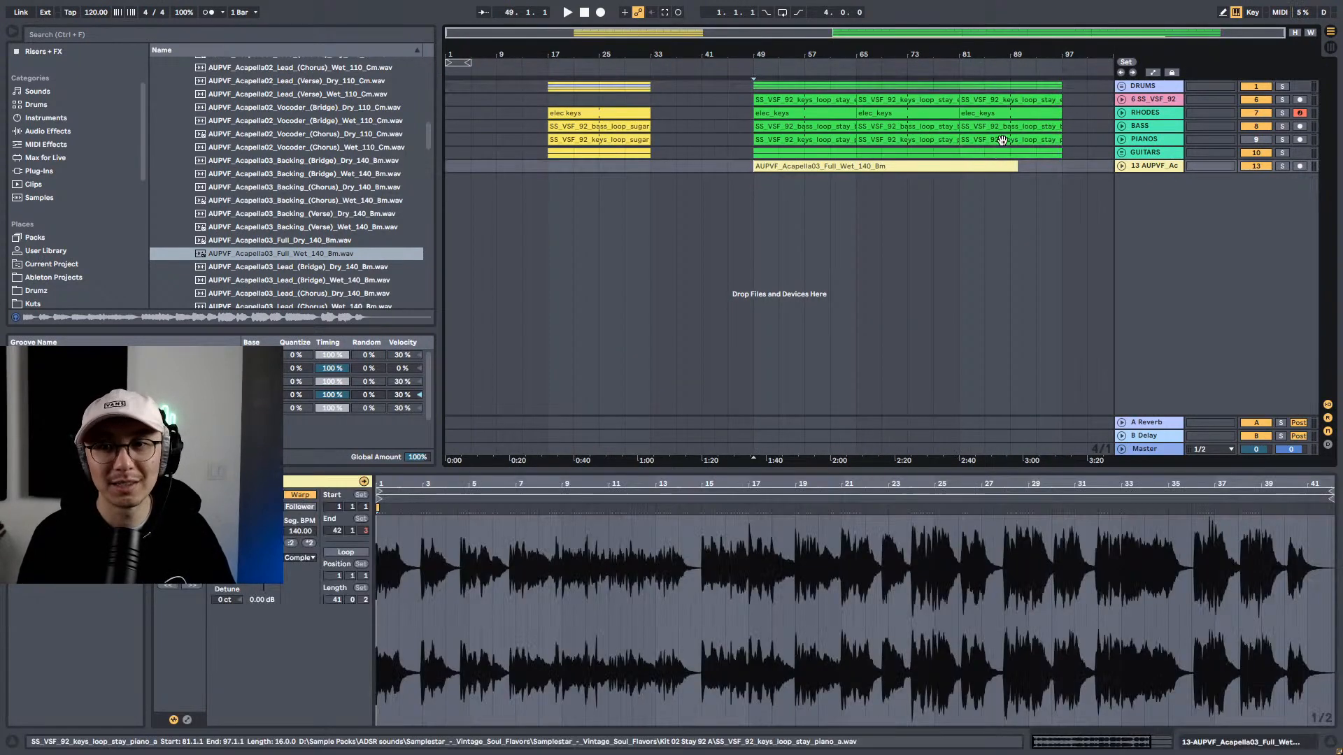
{"action": "left_click", "coordinate": [1122, 166]}
{"action": "key", "text": "space"}
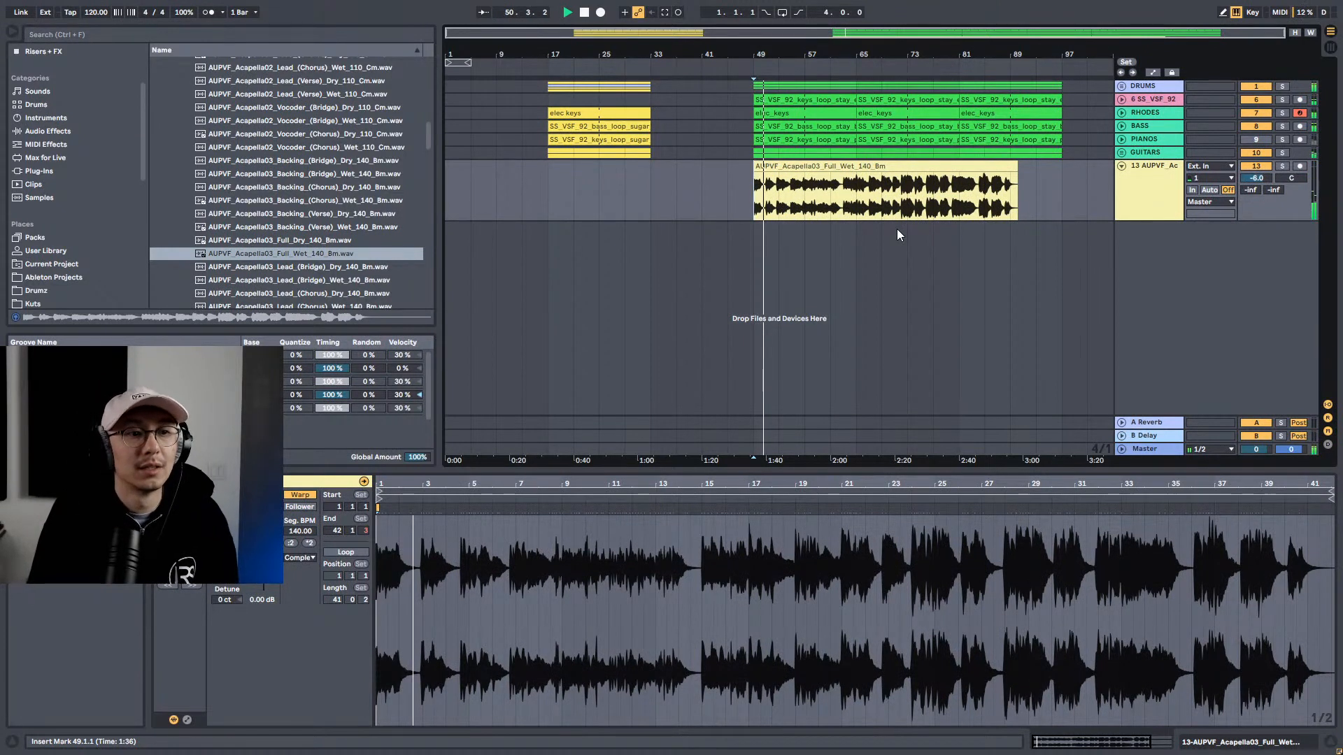
{"action": "key", "text": "space"}
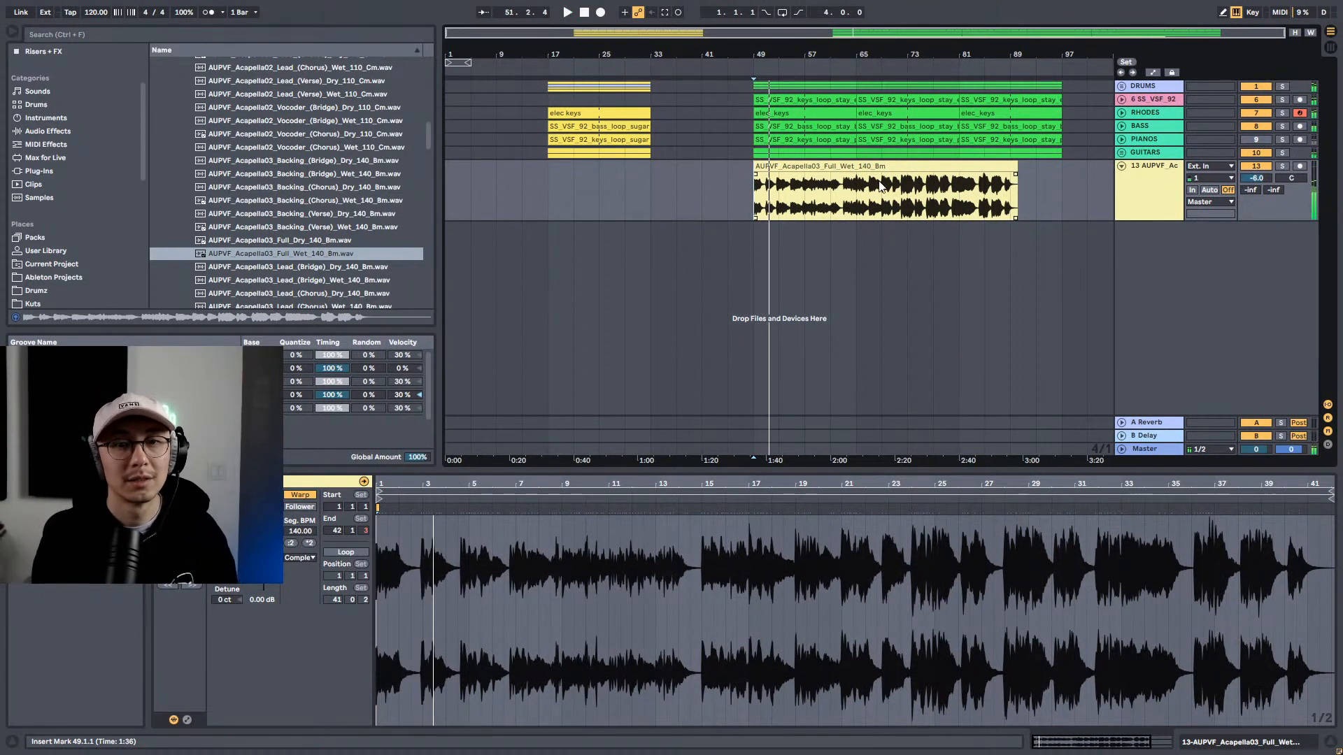
Step: Replace the wet acapella clip with AUPVF_Acapella03_Full_Dry_140_Bm.wav at bar 49 on the same track
{"action": "key", "text": "Delete"}
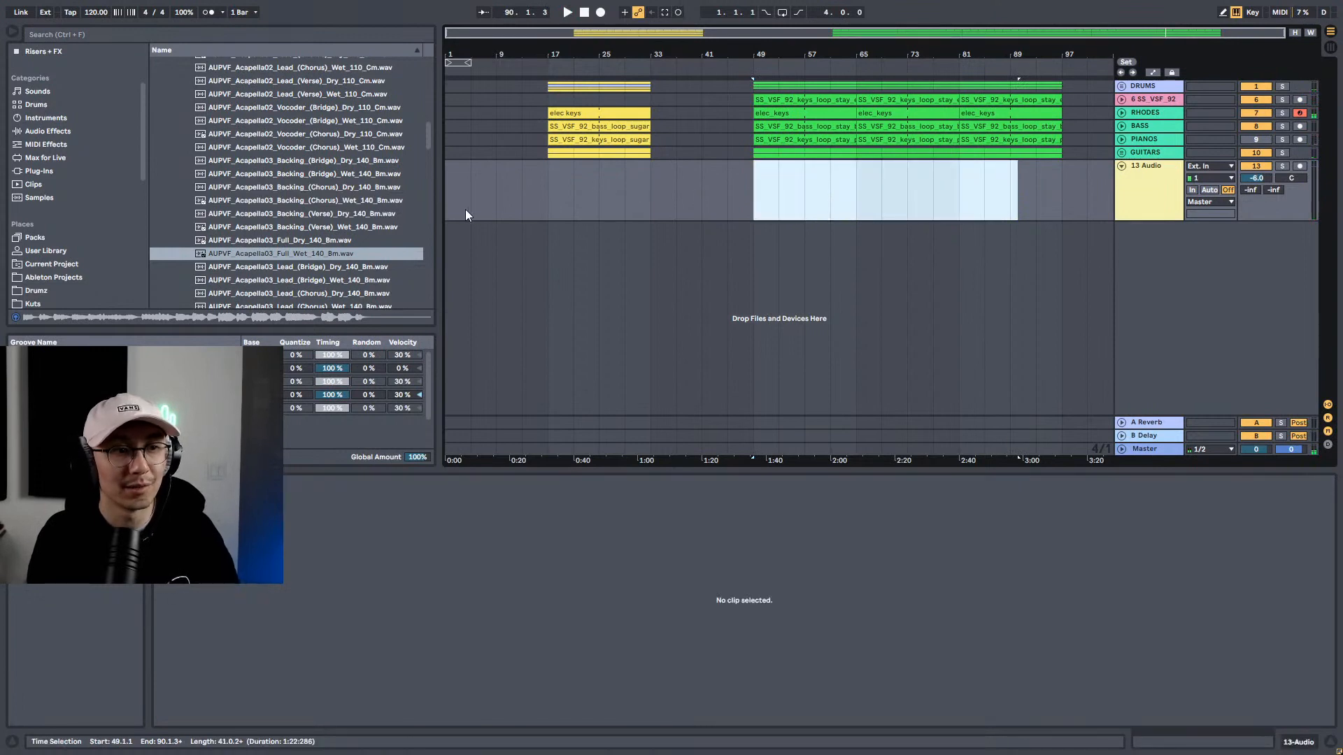
{"action": "left_click_drag", "start_coordinate": [325, 239], "coordinate": [760, 189]}
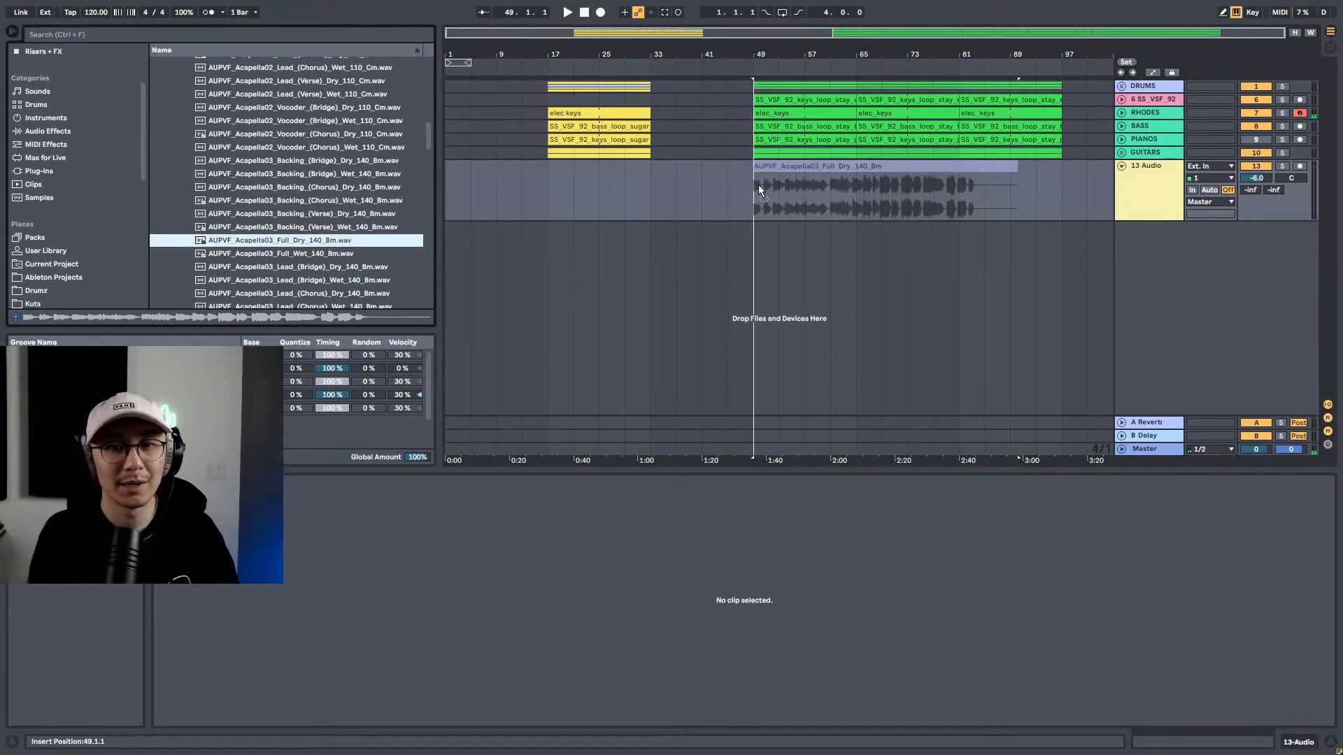
{"action": "left_click", "coordinate": [759, 189]}
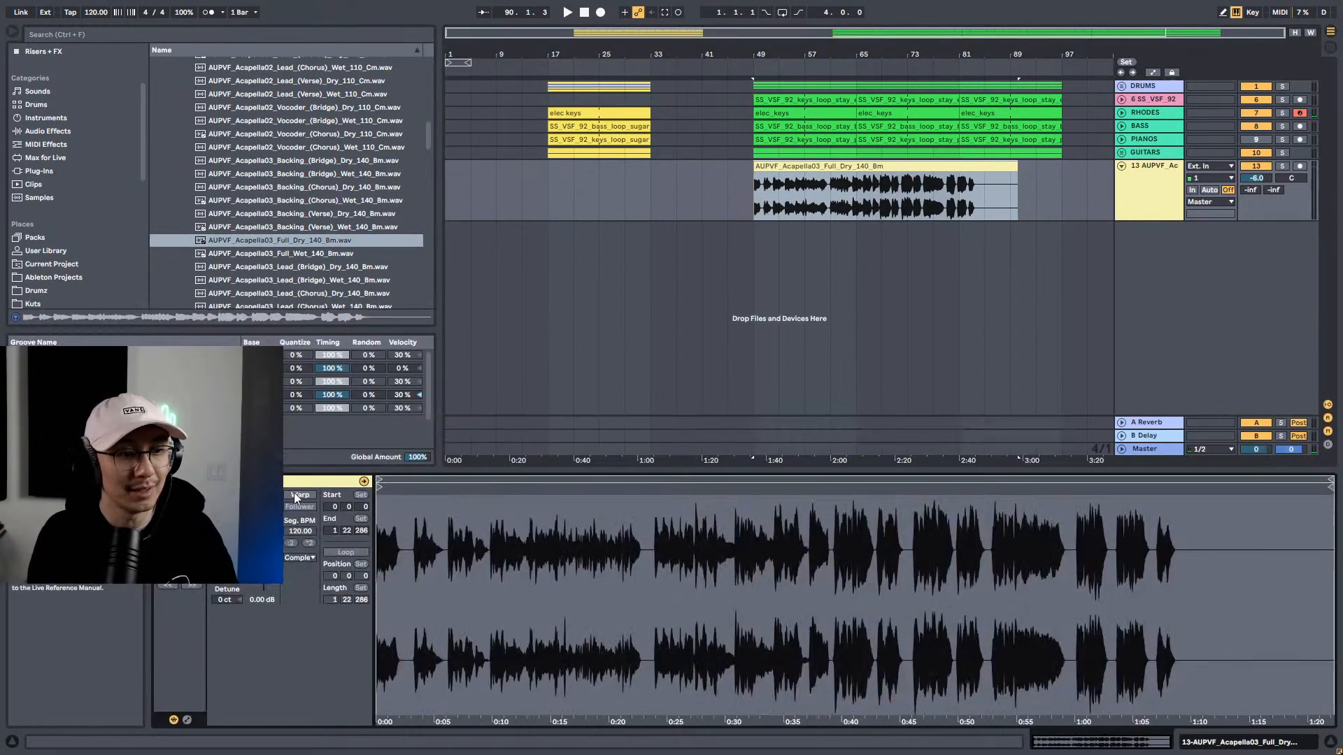
Step: Enable warping on the dry acapella clip and set its segment tempo to 140 BPM
{"action": "left_click", "coordinate": [295, 494]}
{"action": "left_click", "coordinate": [302, 533]}
{"action": "type", "text": "140"}
{"action": "key", "text": "Return"}
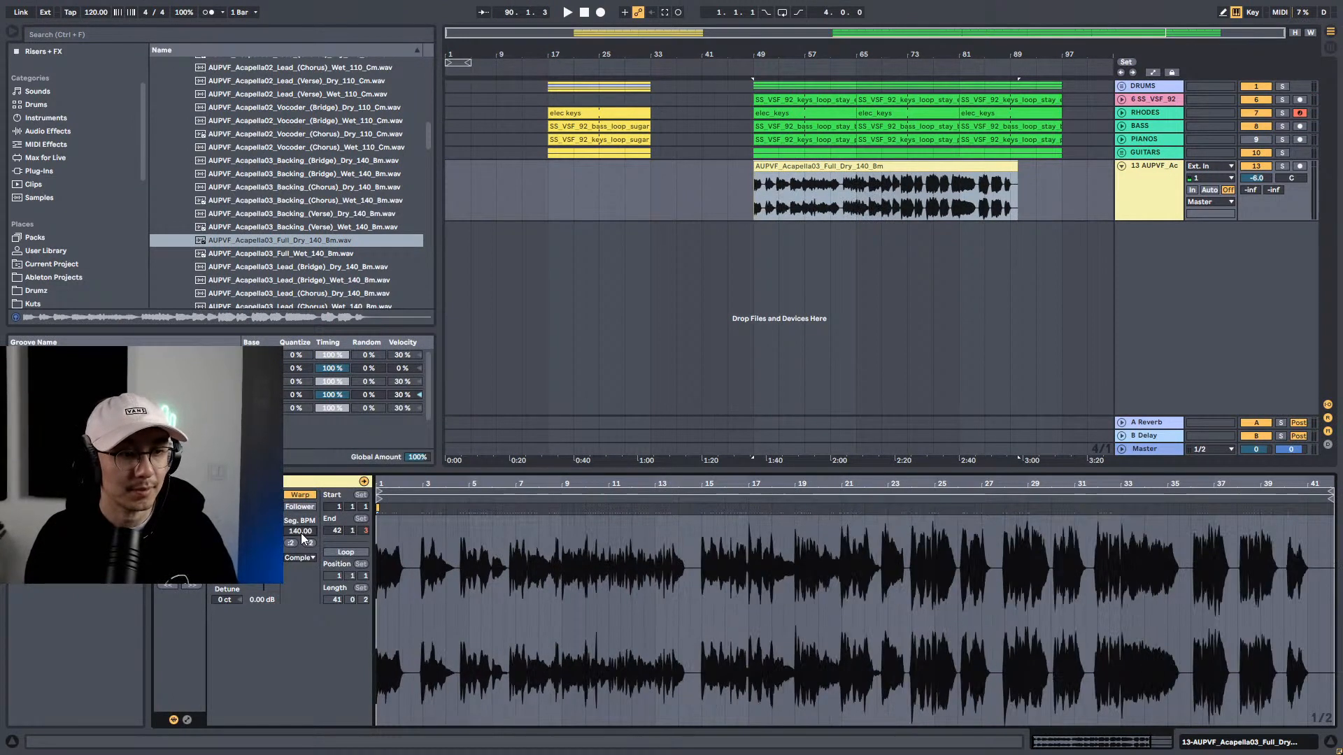
Step: Loop the Arrangement over the acapella from bar 49 to 89, audition its start and save the Live Set
{"action": "key", "text": "space"}
{"action": "left_click", "coordinate": [902, 196]}
{"action": "left_click_drag", "start_coordinate": [746, 209], "coordinate": [1010, 203]}
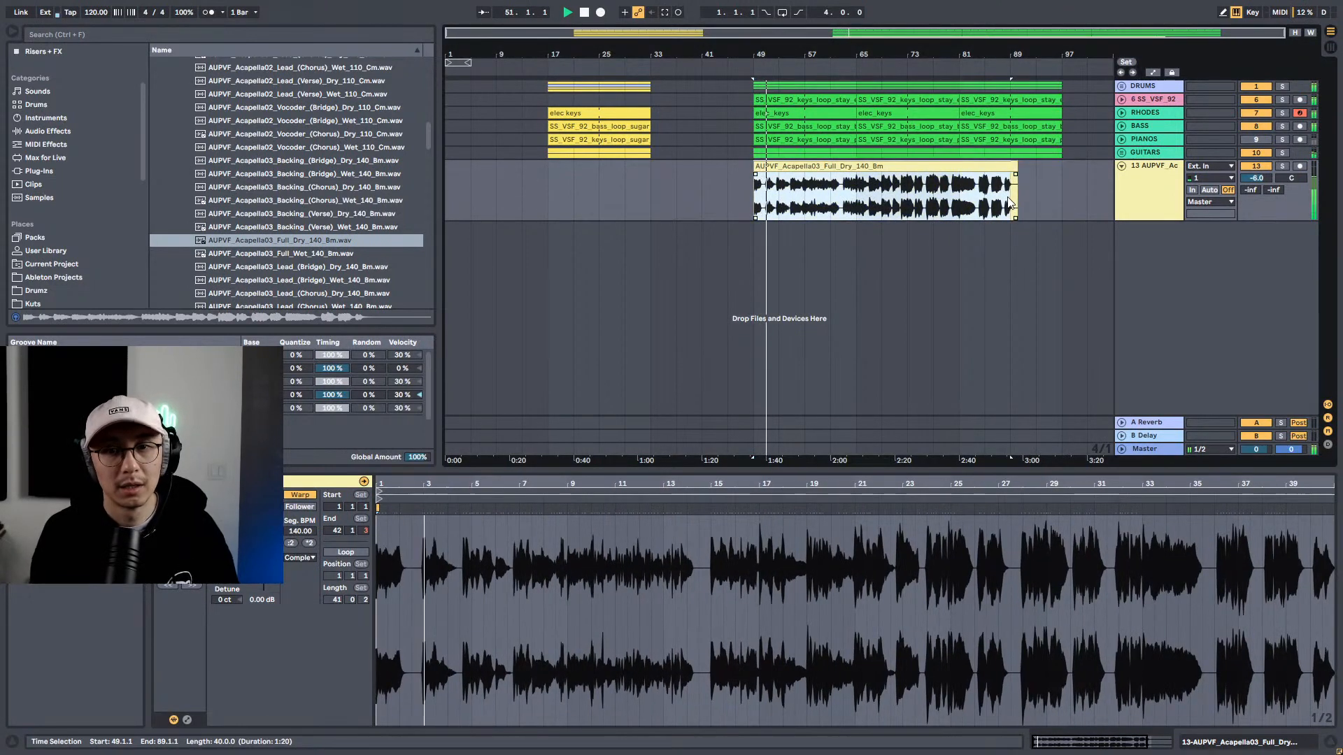
{"action": "key", "text": "ctrl+l"}
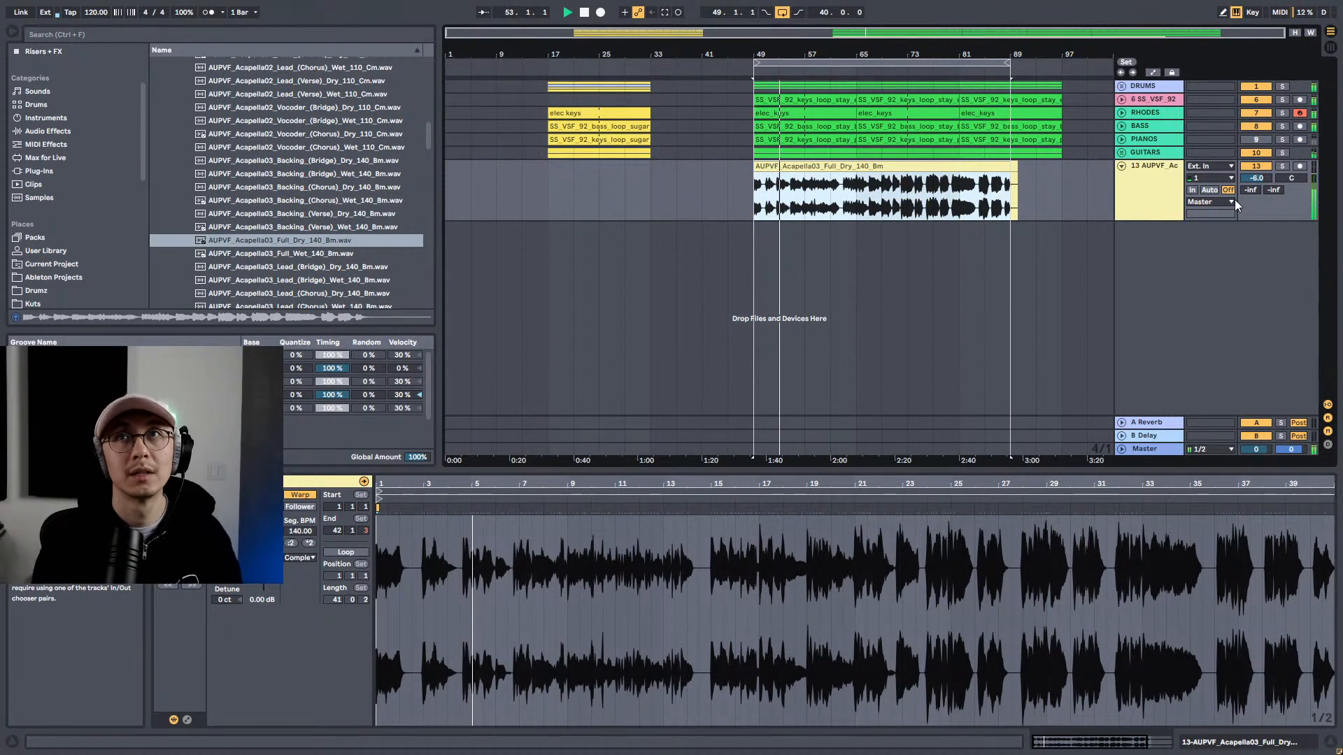
{"action": "key", "text": "space"}
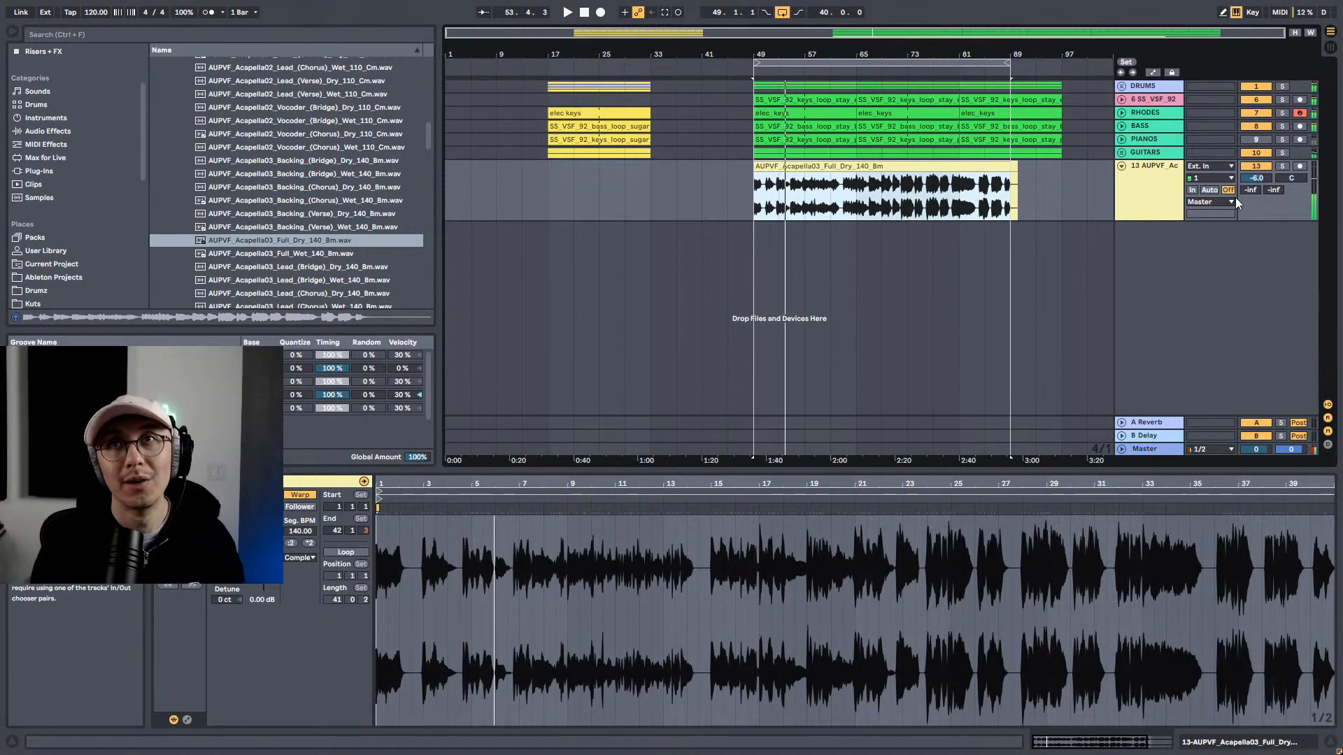
{"action": "key", "text": "ctrl+s"}
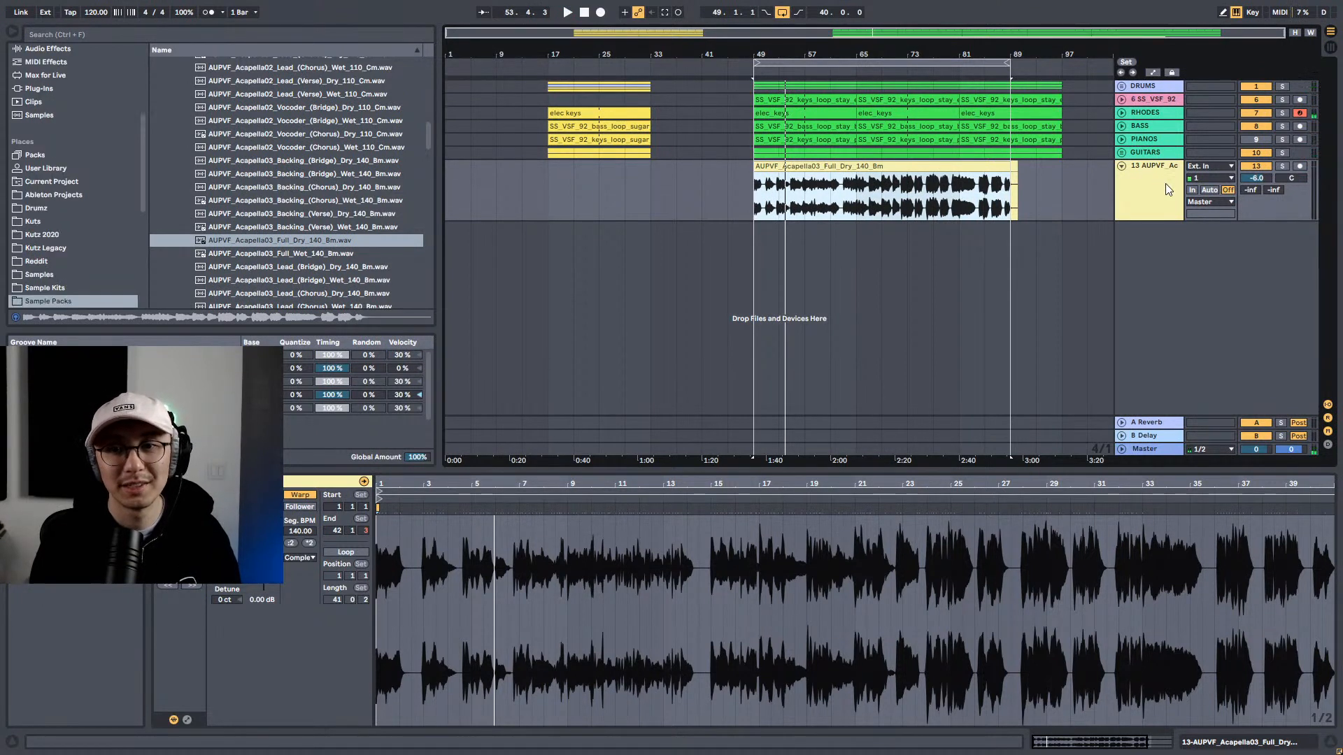
Step: Find the FirePresser VST among the plug-ins and add it to the acapella track while the loop plays, then clear the search
{"action": "key", "text": "space"}
{"action": "scroll", "coordinate": [70, 112], "scroll_direction": "up", "scroll_amount": 3}
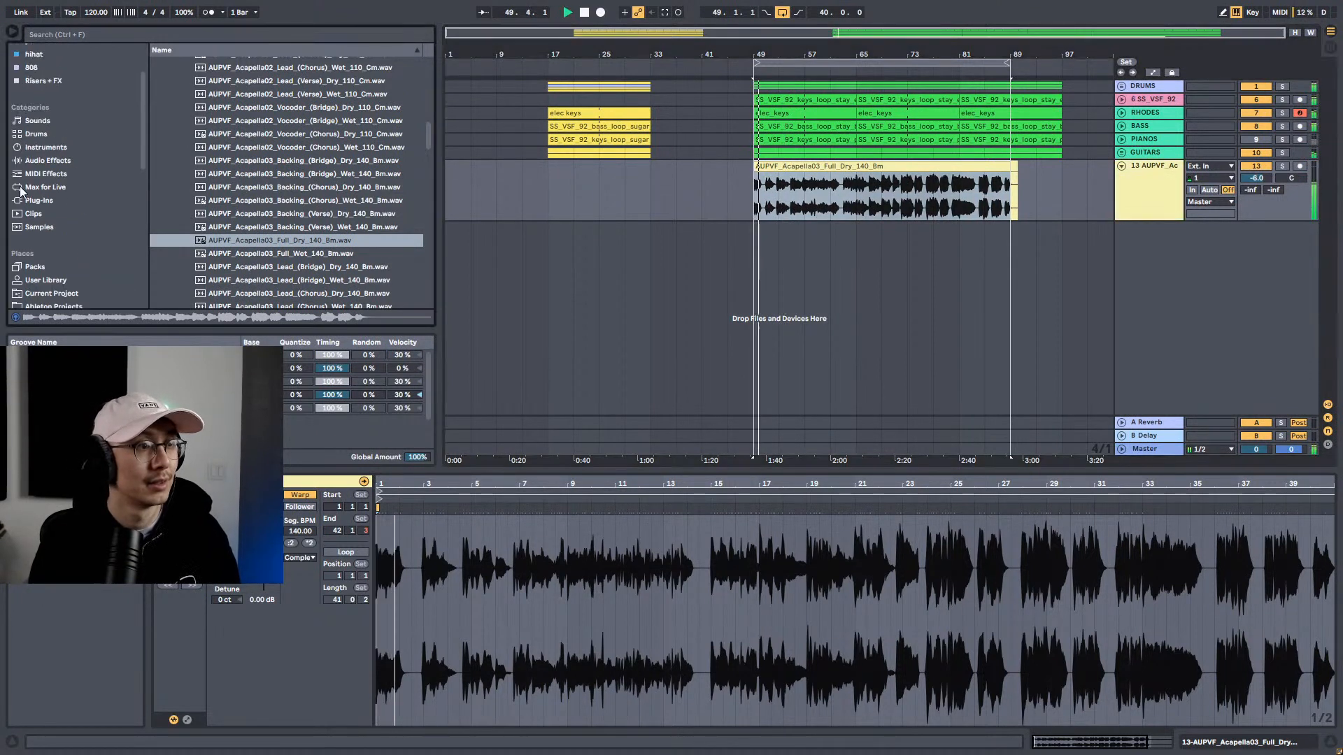
{"action": "left_click", "coordinate": [47, 160]}
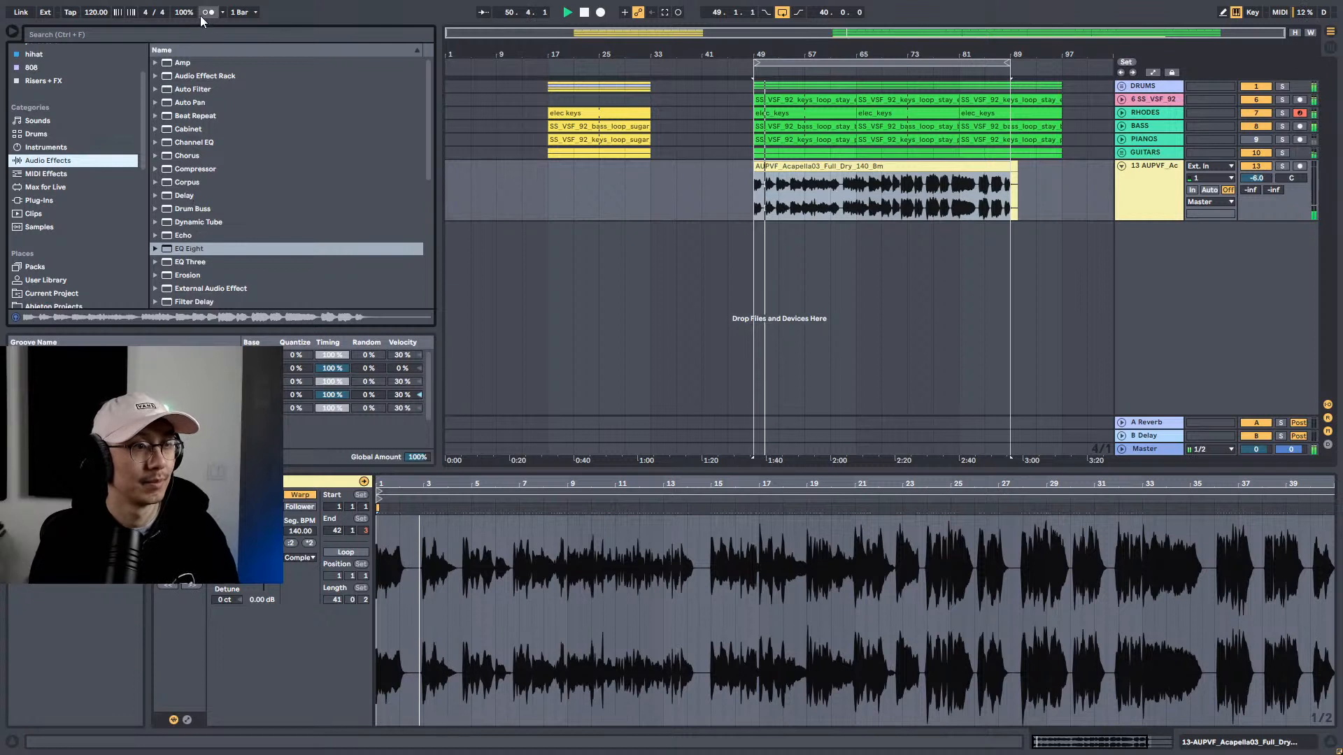
{"action": "left_click", "coordinate": [44, 199]}
{"action": "left_click", "coordinate": [131, 31]}
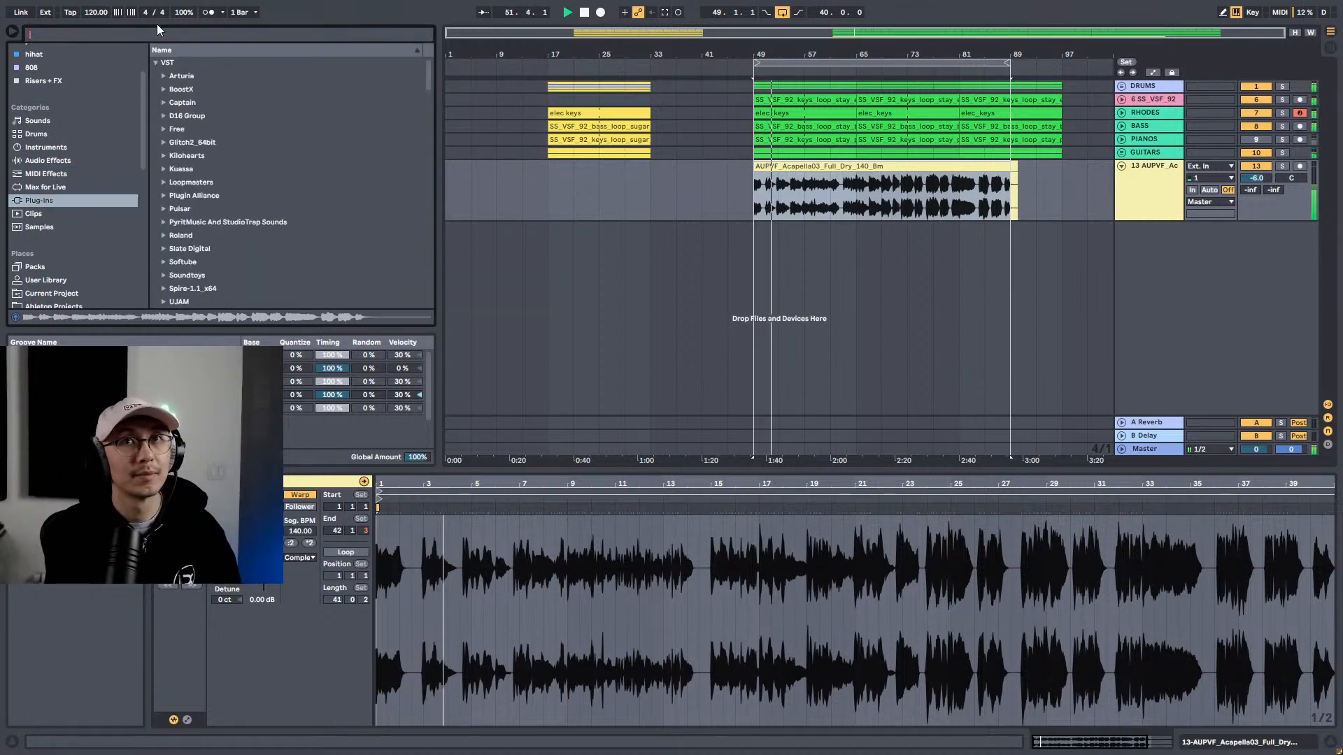
{"action": "type", "text": "FIREPR"}
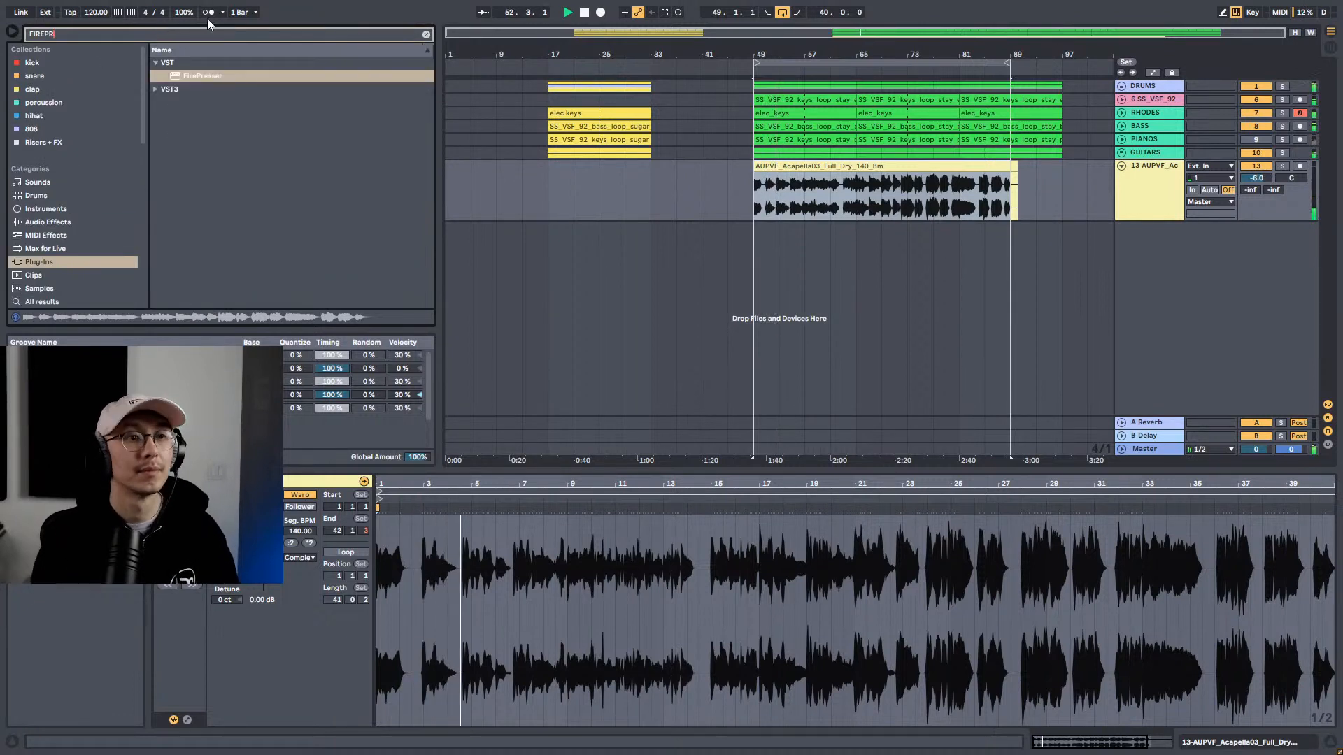
{"action": "left_click", "coordinate": [183, 77]}
{"action": "key", "text": "Return"}
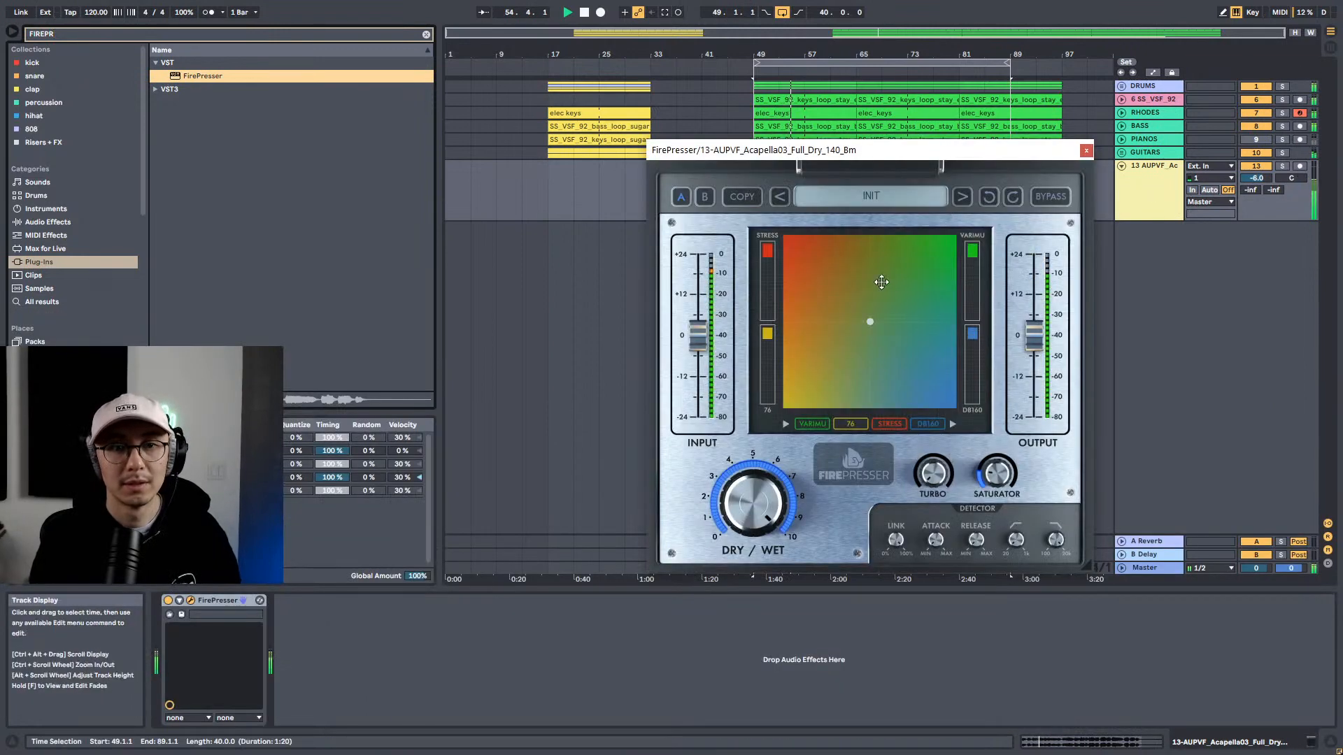
{"action": "left_click_drag", "start_coordinate": [888, 150], "coordinate": [912, 193]}
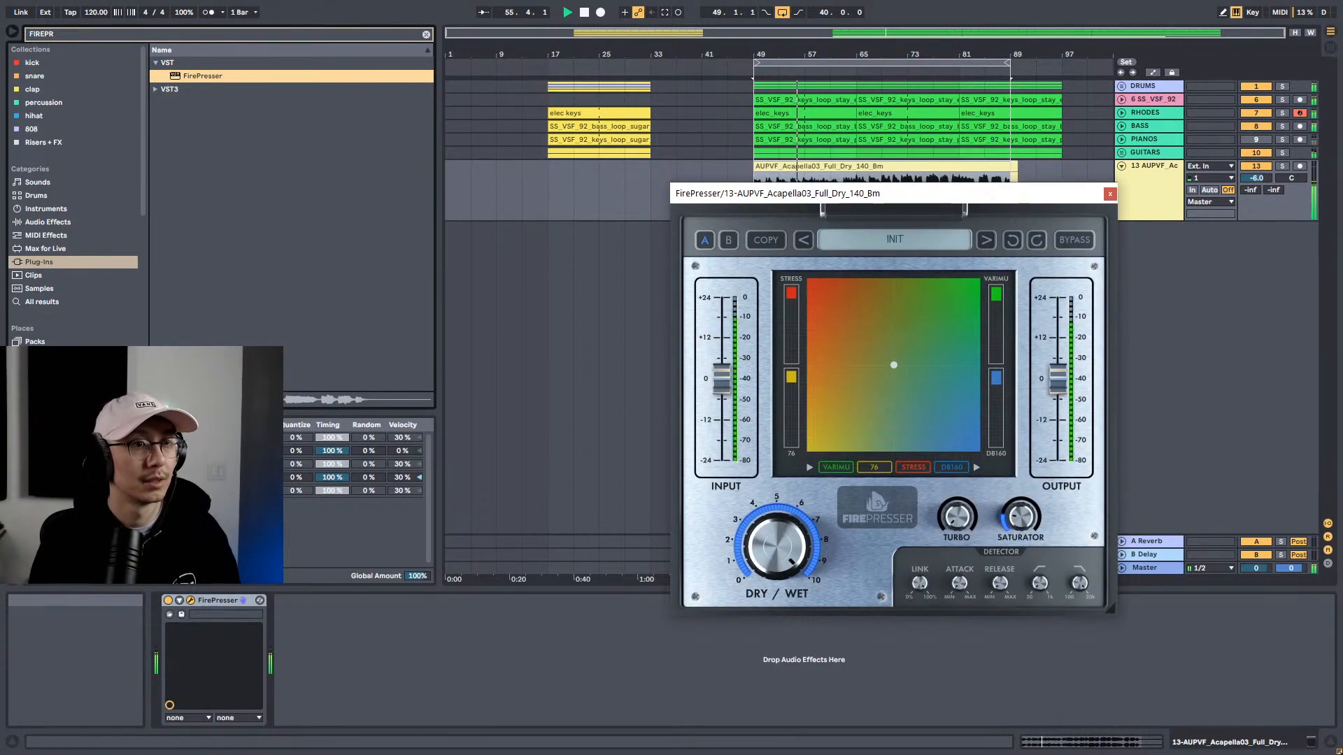
{"action": "left_click", "coordinate": [426, 34]}
Step: Shift FirePresser's blend point towards the Stress corner and replay the loop from bar 49
{"action": "left_click_drag", "start_coordinate": [893, 372], "coordinate": [859, 328]}
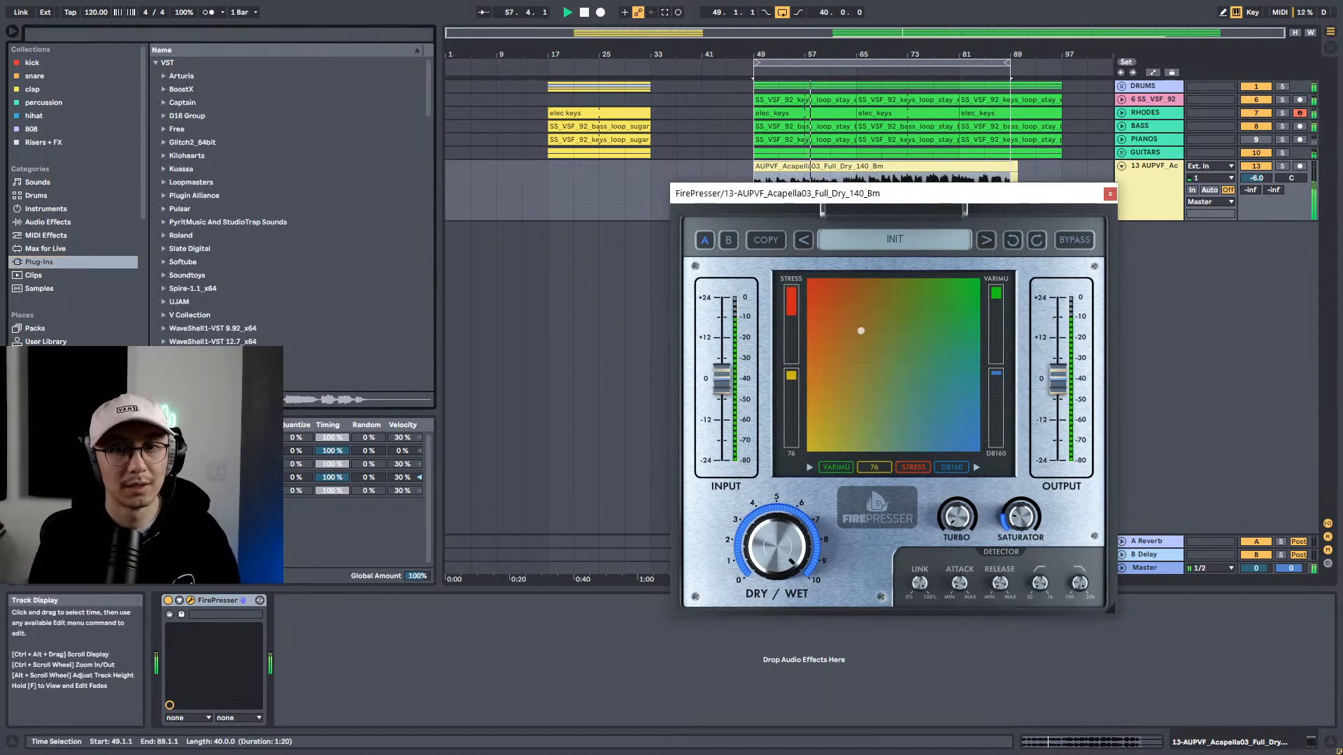
{"action": "left_click_drag", "start_coordinate": [924, 194], "coordinate": [958, 288]}
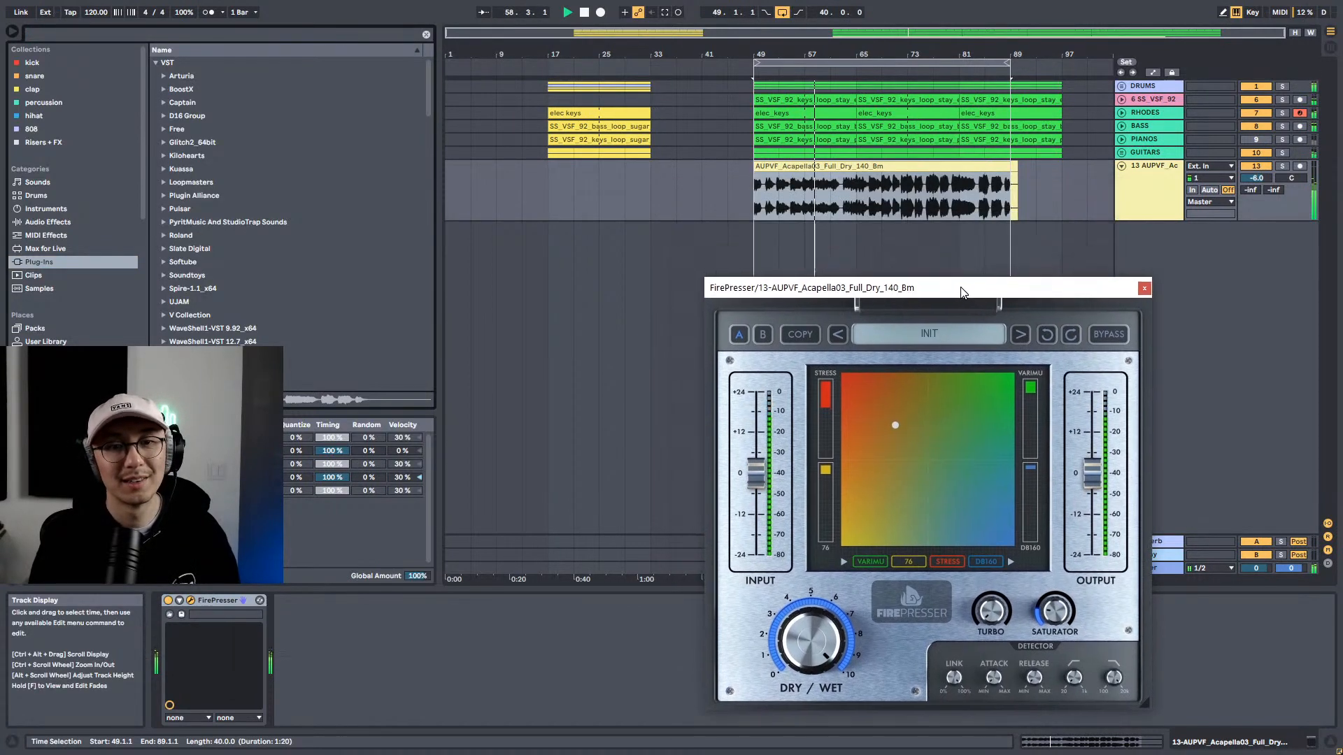
{"action": "left_click", "coordinate": [753, 242]}
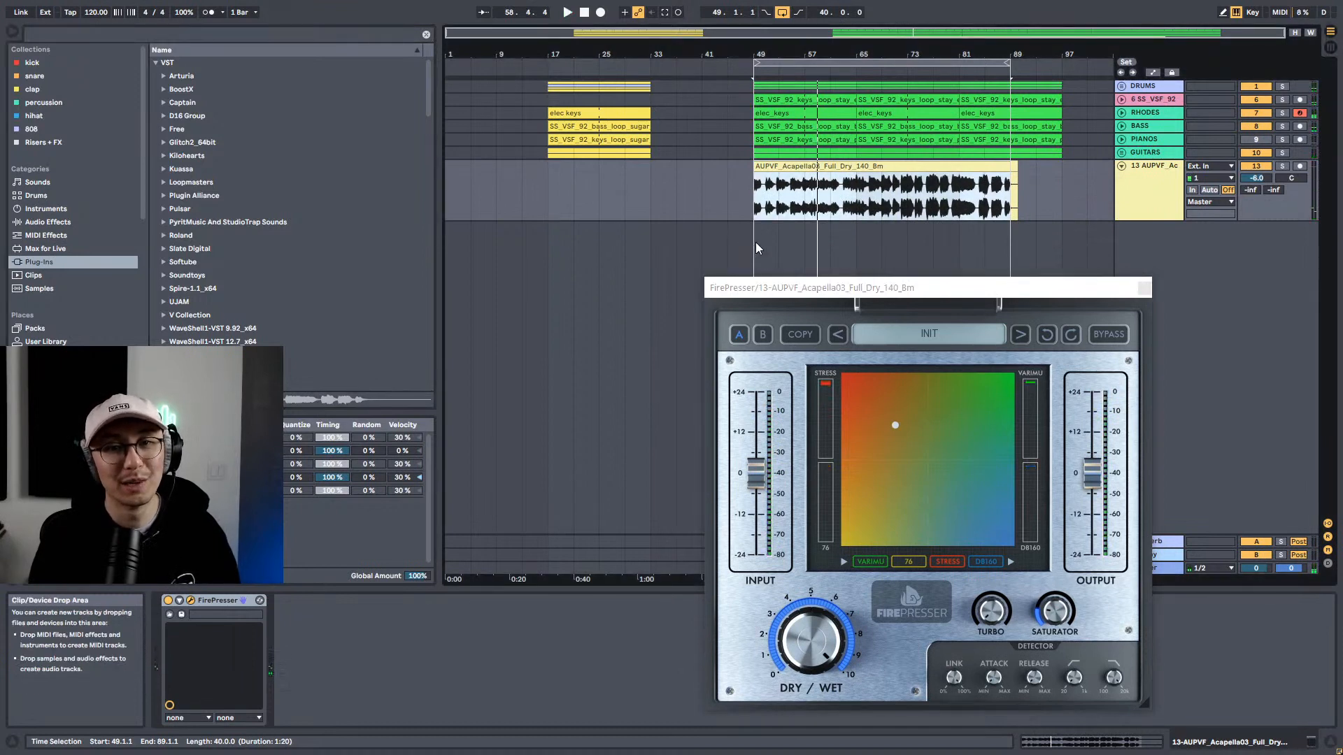
{"action": "key", "text": "space"}
{"action": "left_click_drag", "start_coordinate": [850, 293], "coordinate": [842, 183]}
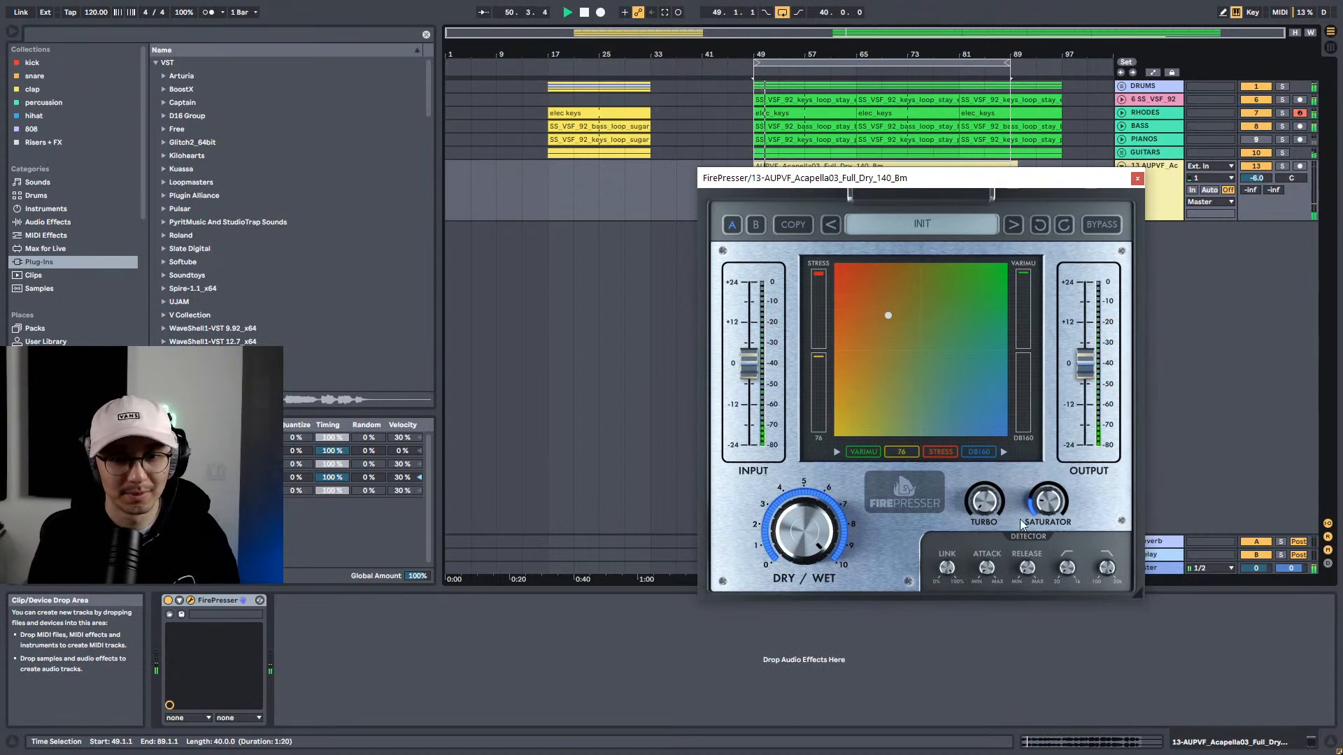
Step: Raise FirePresser's Turbo and Saturator, nudge the blend point towards Varimu and lower Dry/Wet slightly
{"action": "left_click_drag", "start_coordinate": [984, 502], "coordinate": [984, 460]}
{"action": "left_click_drag", "start_coordinate": [1048, 502], "coordinate": [1048, 487]}
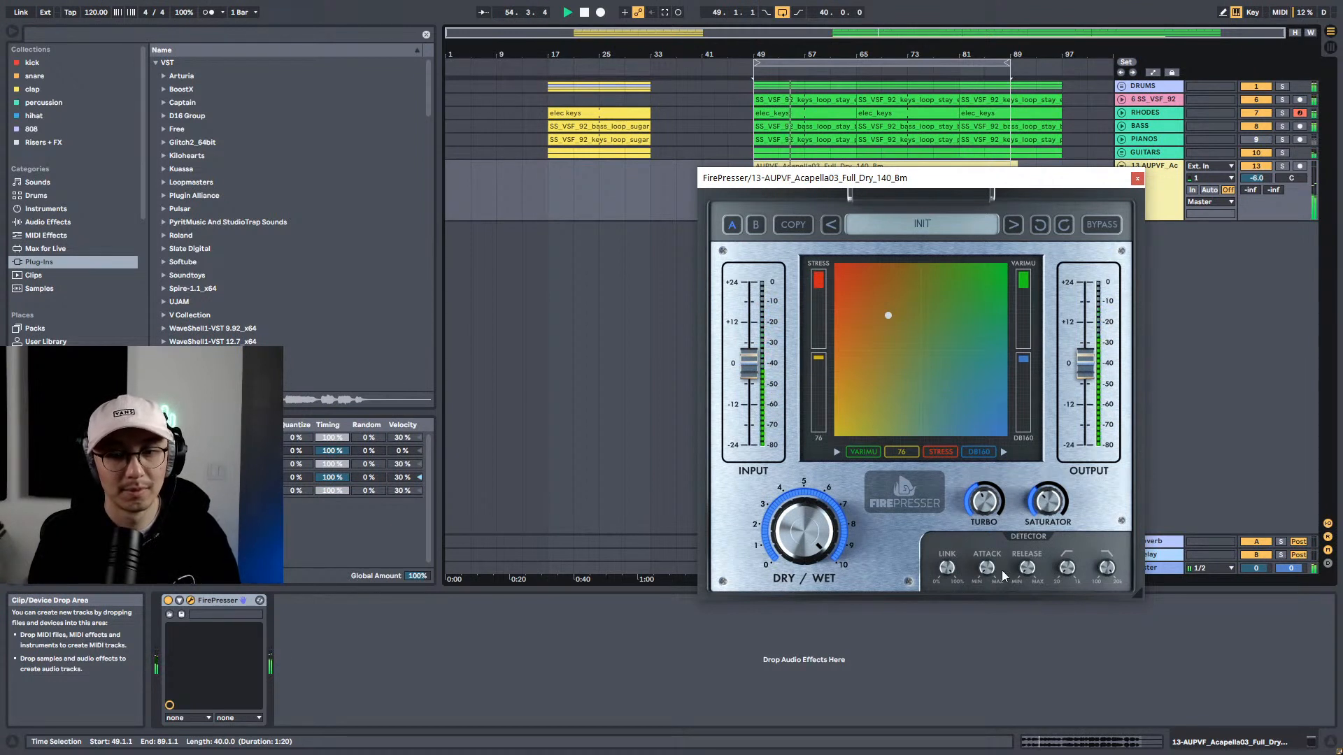
{"action": "left_click_drag", "start_coordinate": [889, 315], "coordinate": [927, 305]}
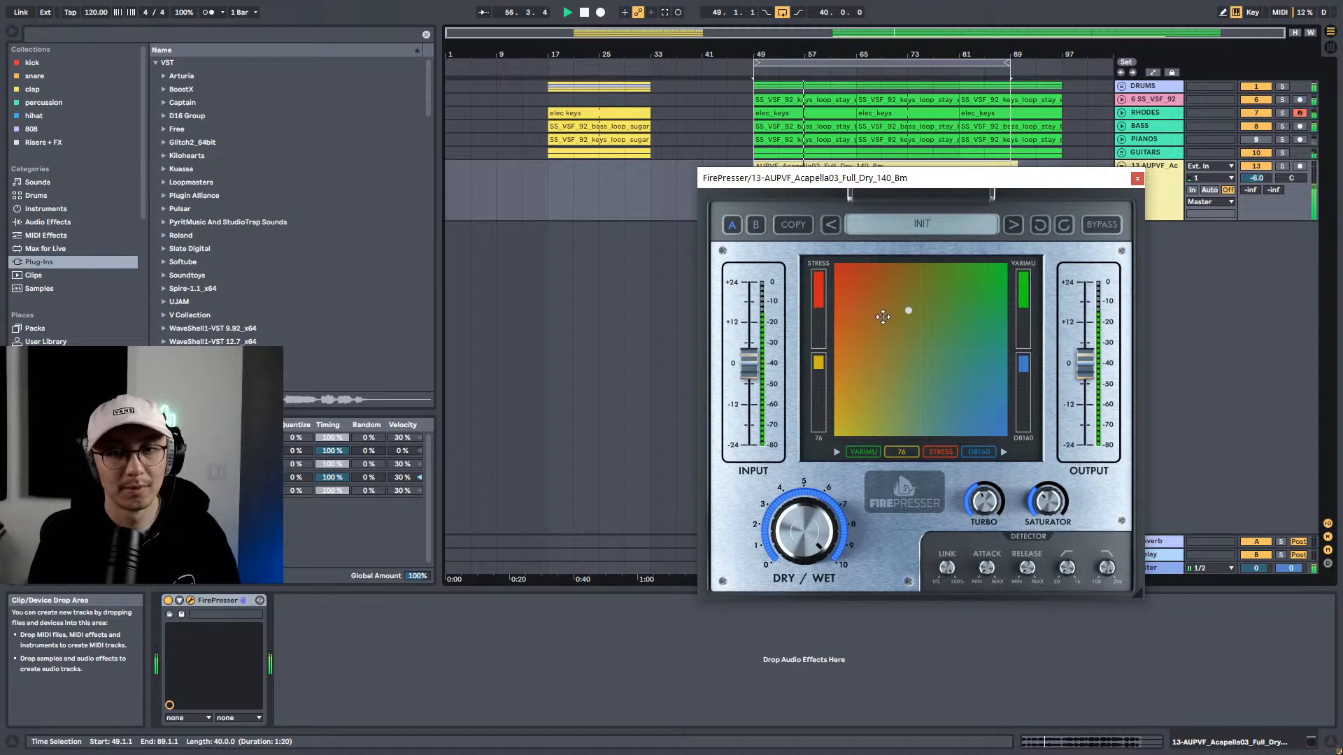
{"action": "left_click_drag", "start_coordinate": [808, 506], "coordinate": [808, 524]}
{"action": "left_click_drag", "start_coordinate": [1081, 181], "coordinate": [1050, 235]}
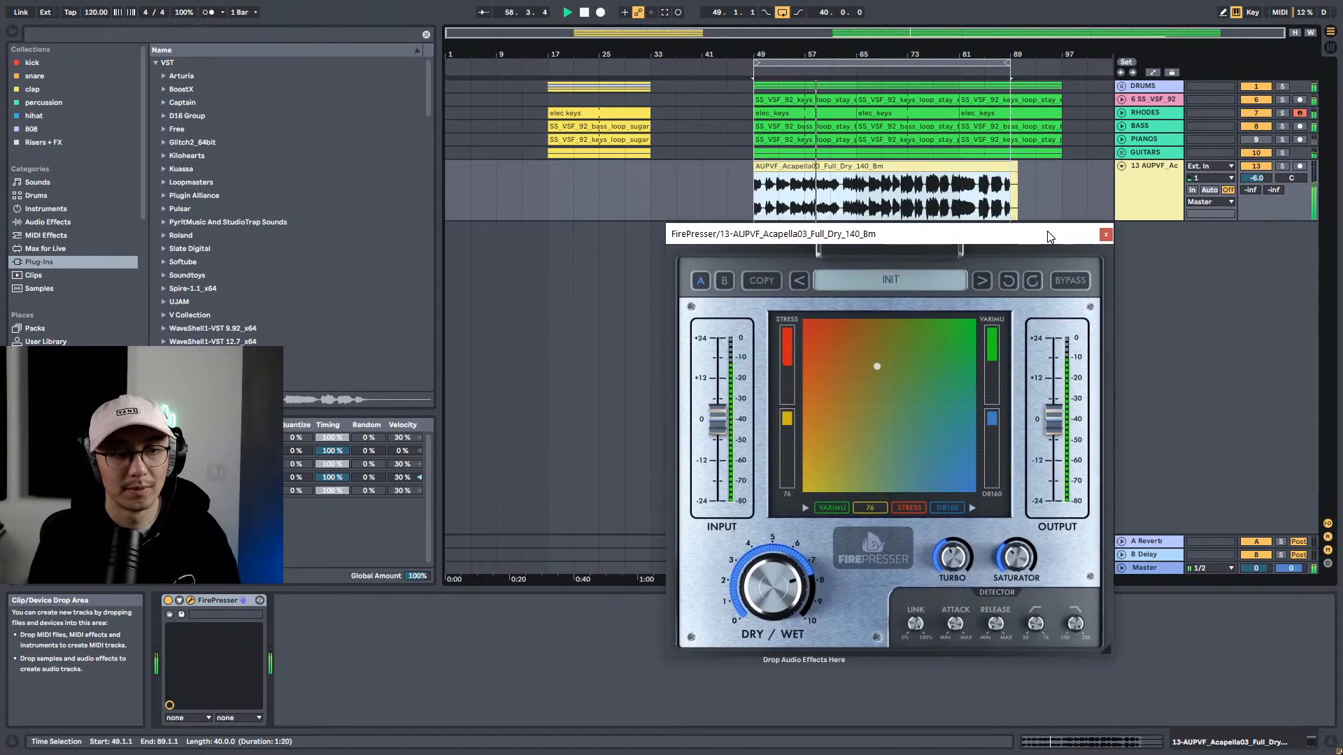
Step: Compare the acapella with FirePresser bypassed and active, playing from bars 65 and 57, and close the plug-in window
{"action": "left_click", "coordinate": [1071, 281]}
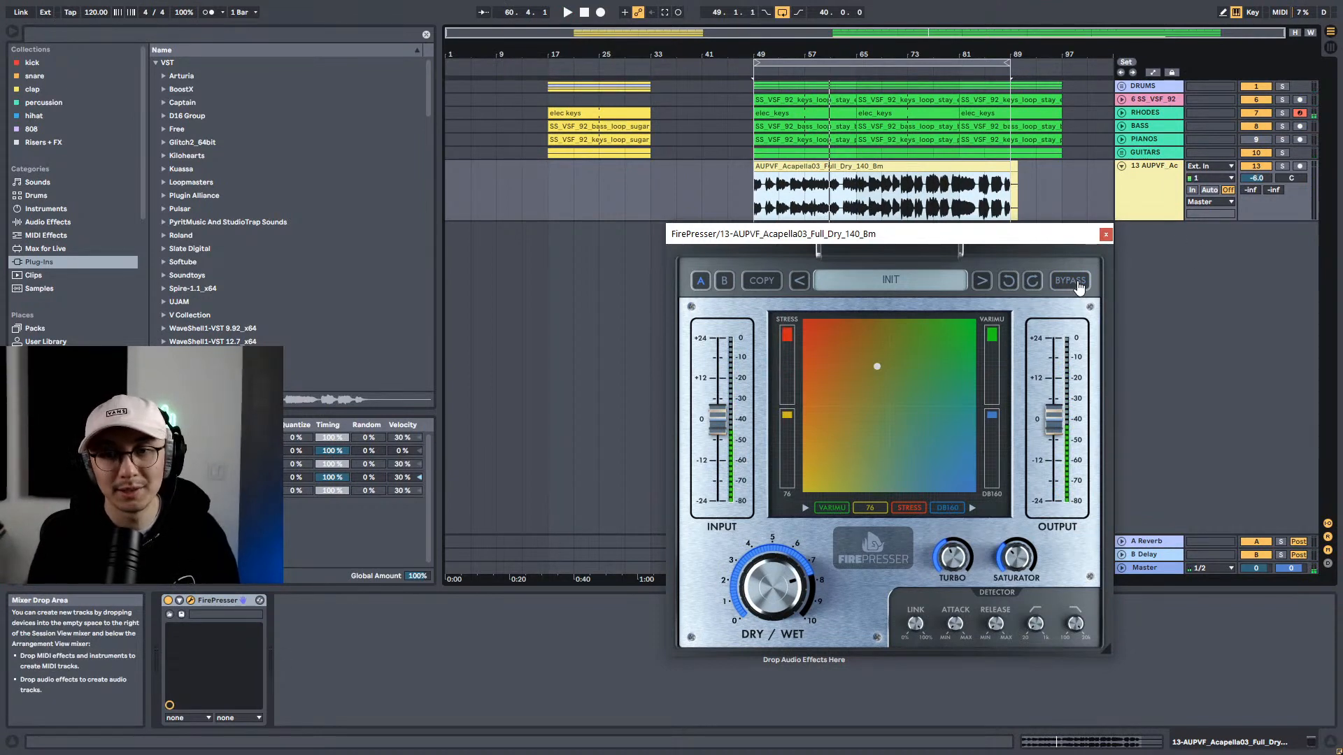
{"action": "left_click", "coordinate": [1064, 286]}
{"action": "key", "text": "space"}
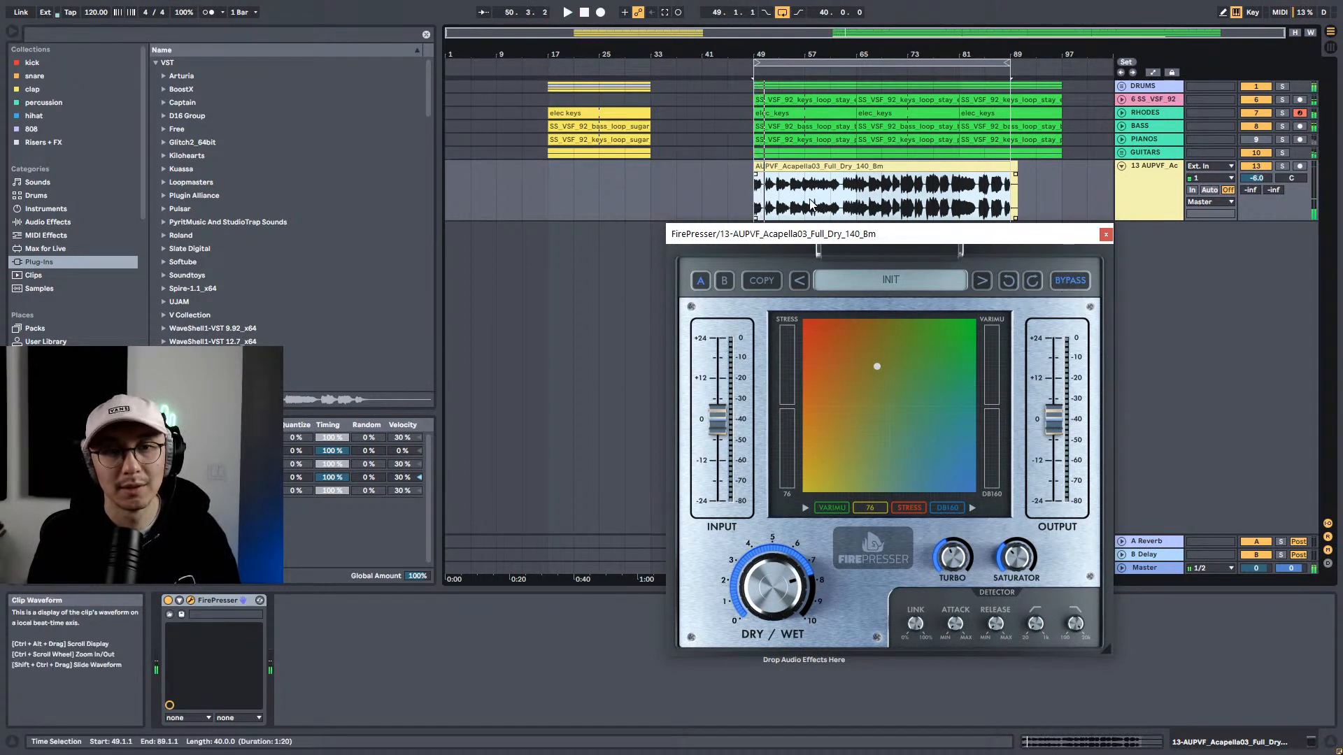
{"action": "left_click", "coordinate": [857, 201]}
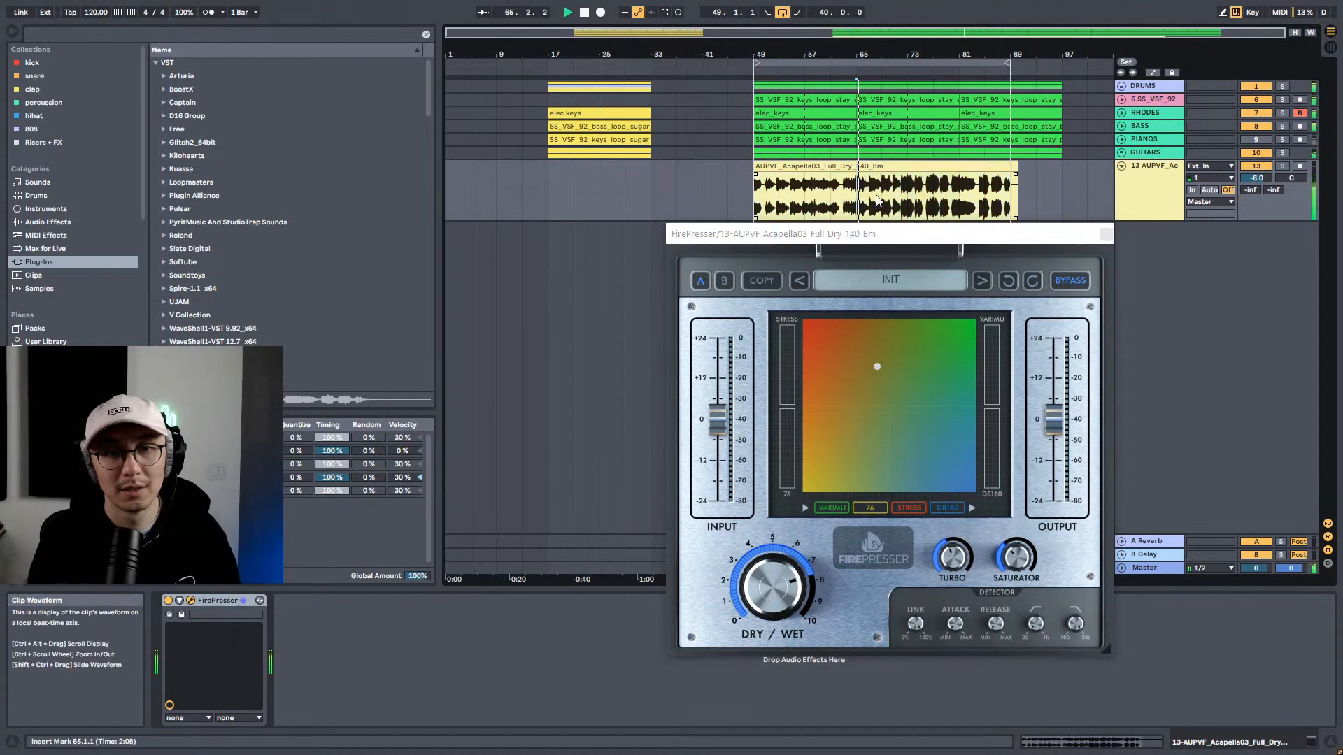
{"action": "left_click", "coordinate": [805, 201]}
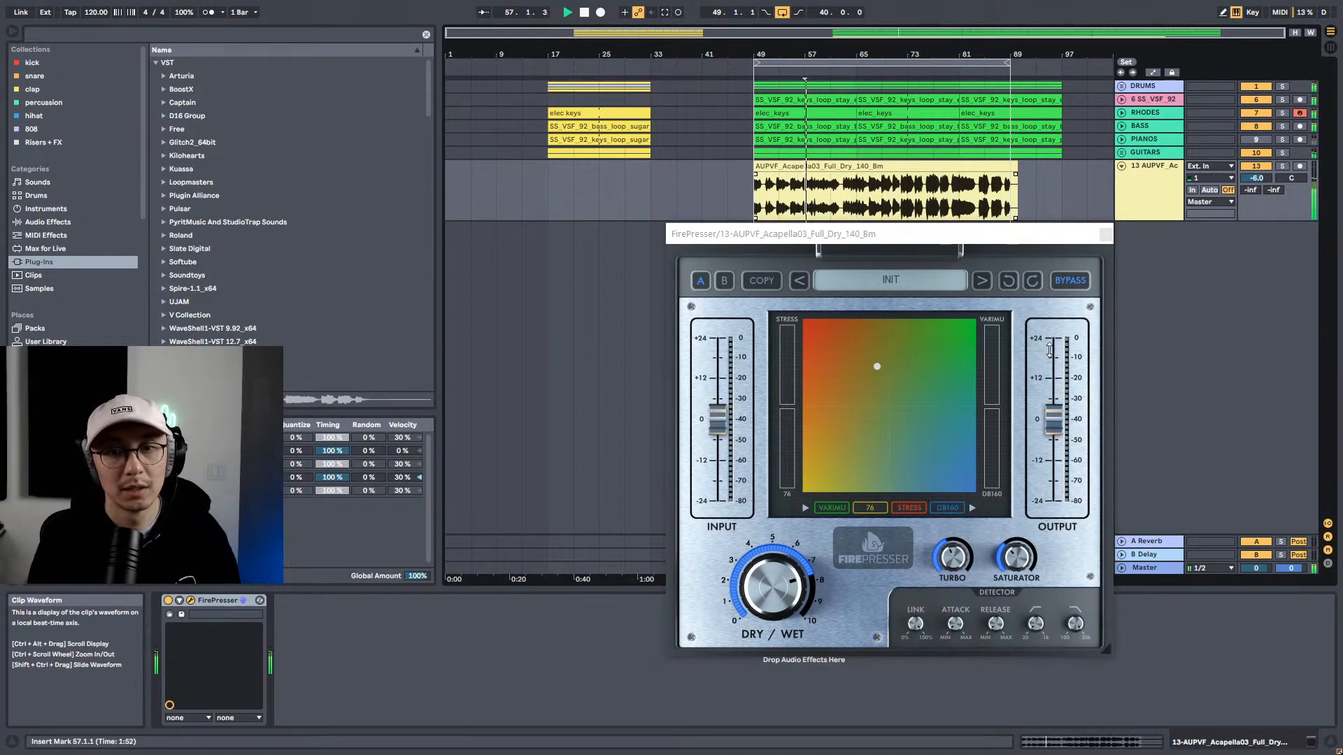
{"action": "left_click", "coordinate": [1068, 286]}
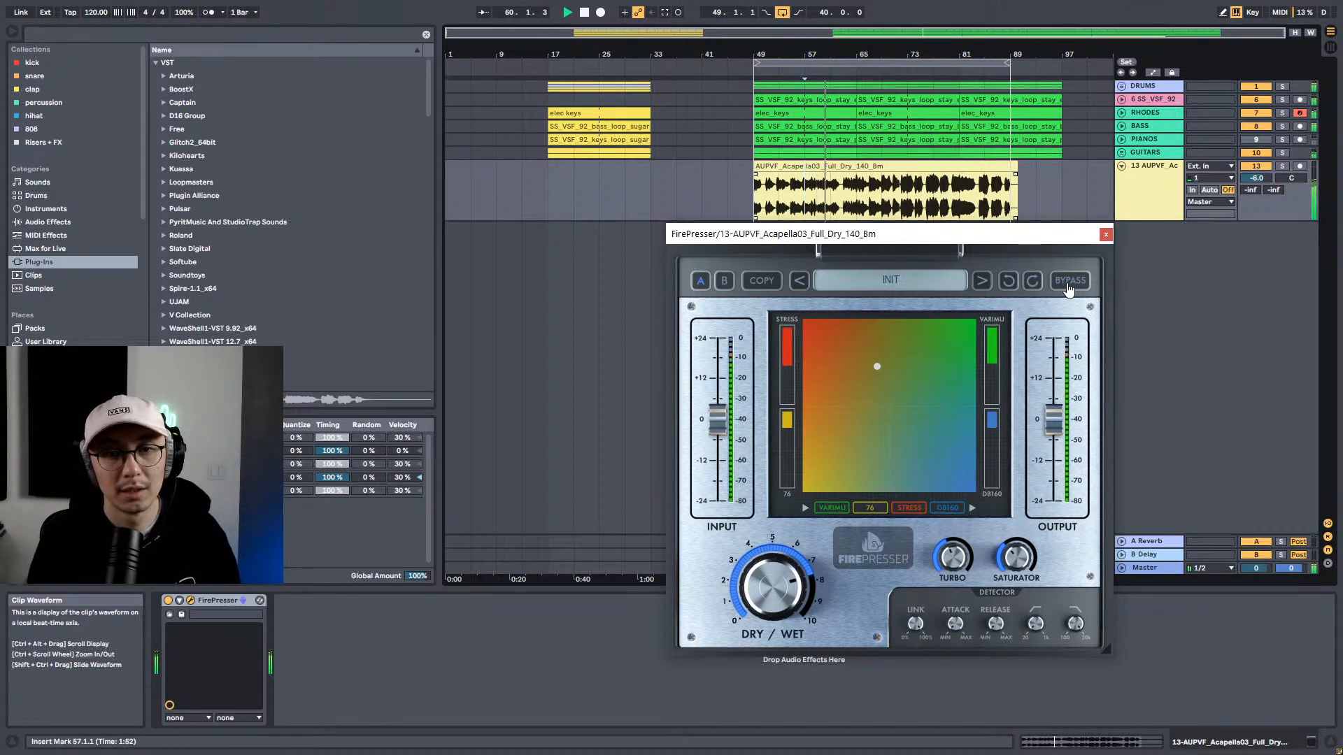
{"action": "key", "text": "space"}
{"action": "key", "text": "space"}
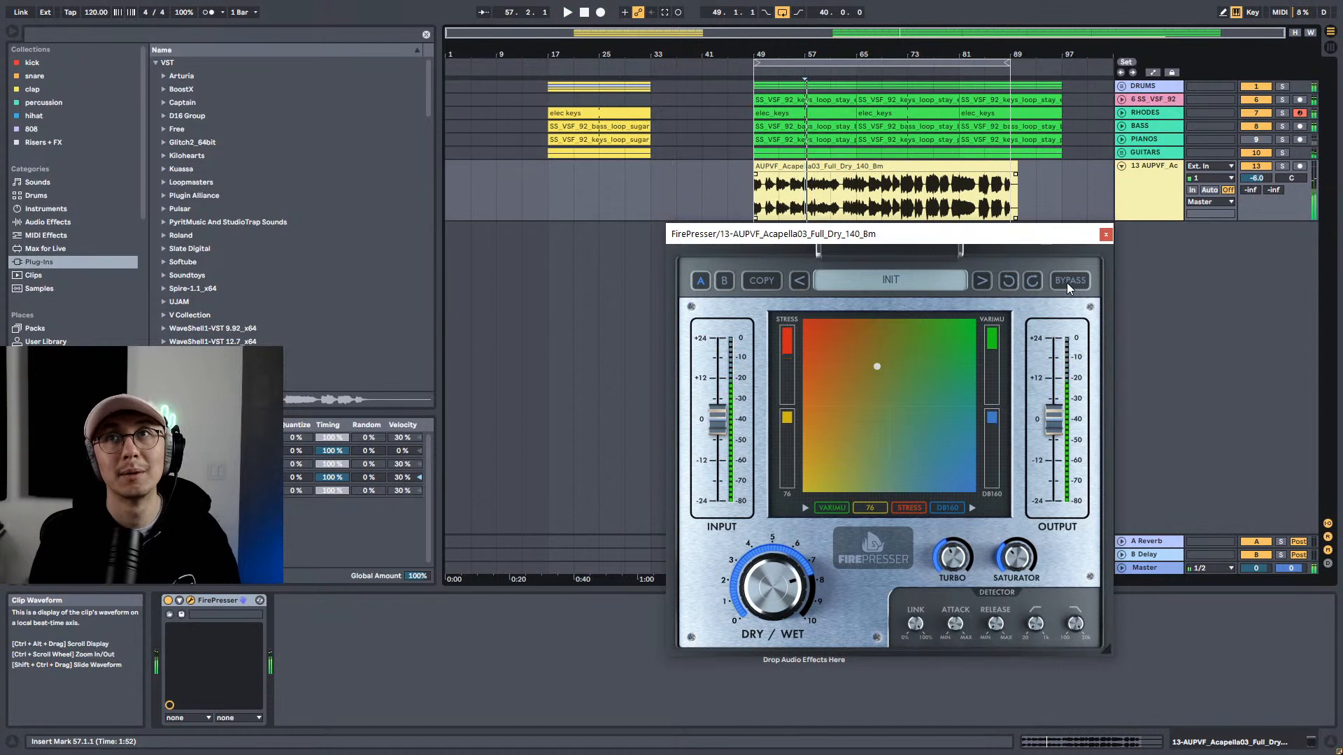
{"action": "left_click", "coordinate": [1106, 235]}
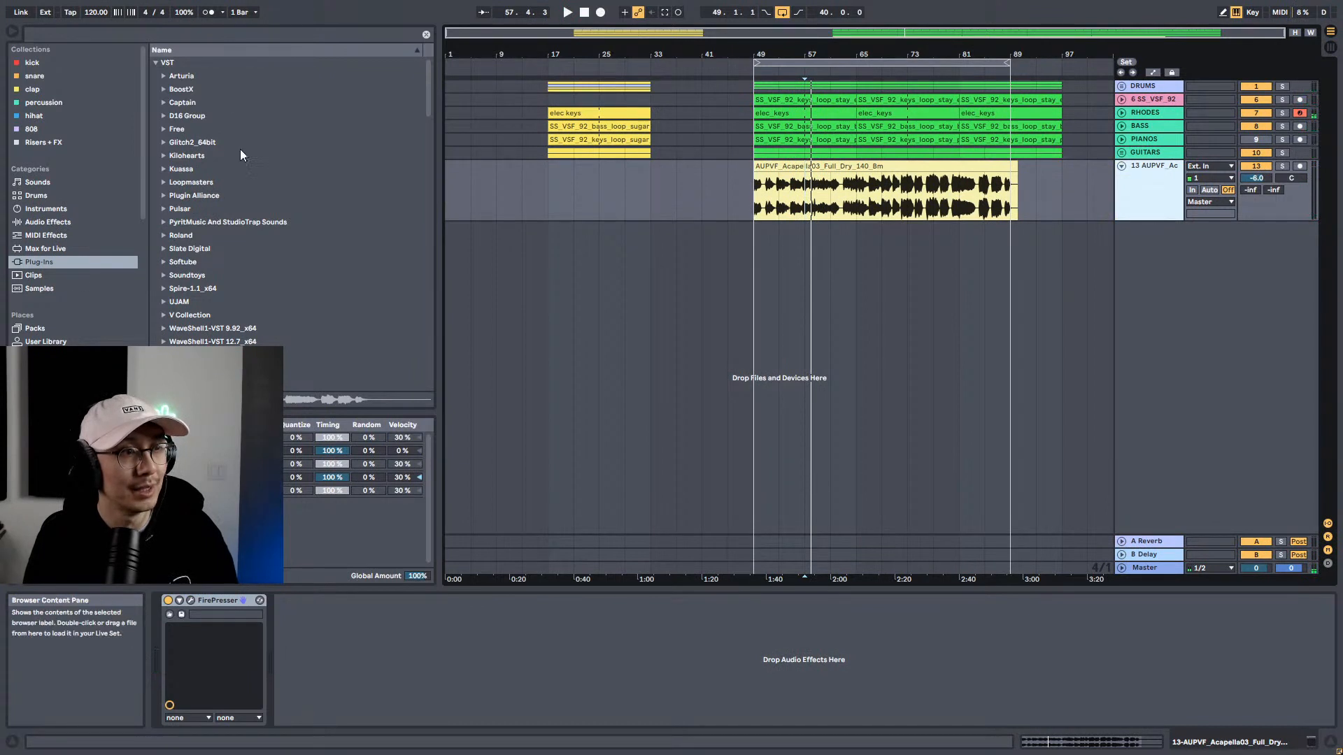
Step: Add Arturia's Delay ETERNITY after FirePresser on the acapella track and play from bar 57
{"action": "left_click", "coordinate": [165, 76]}
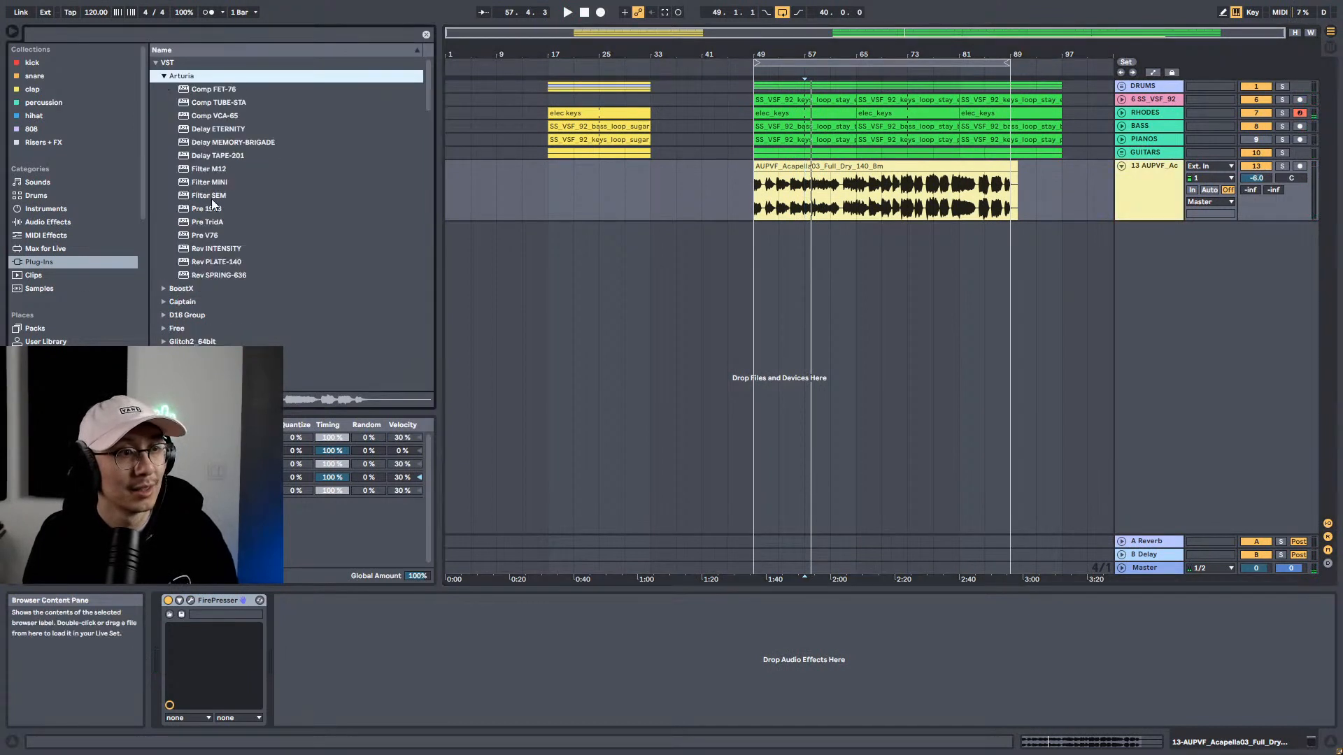
{"action": "left_click_drag", "start_coordinate": [231, 130], "coordinate": [390, 706]}
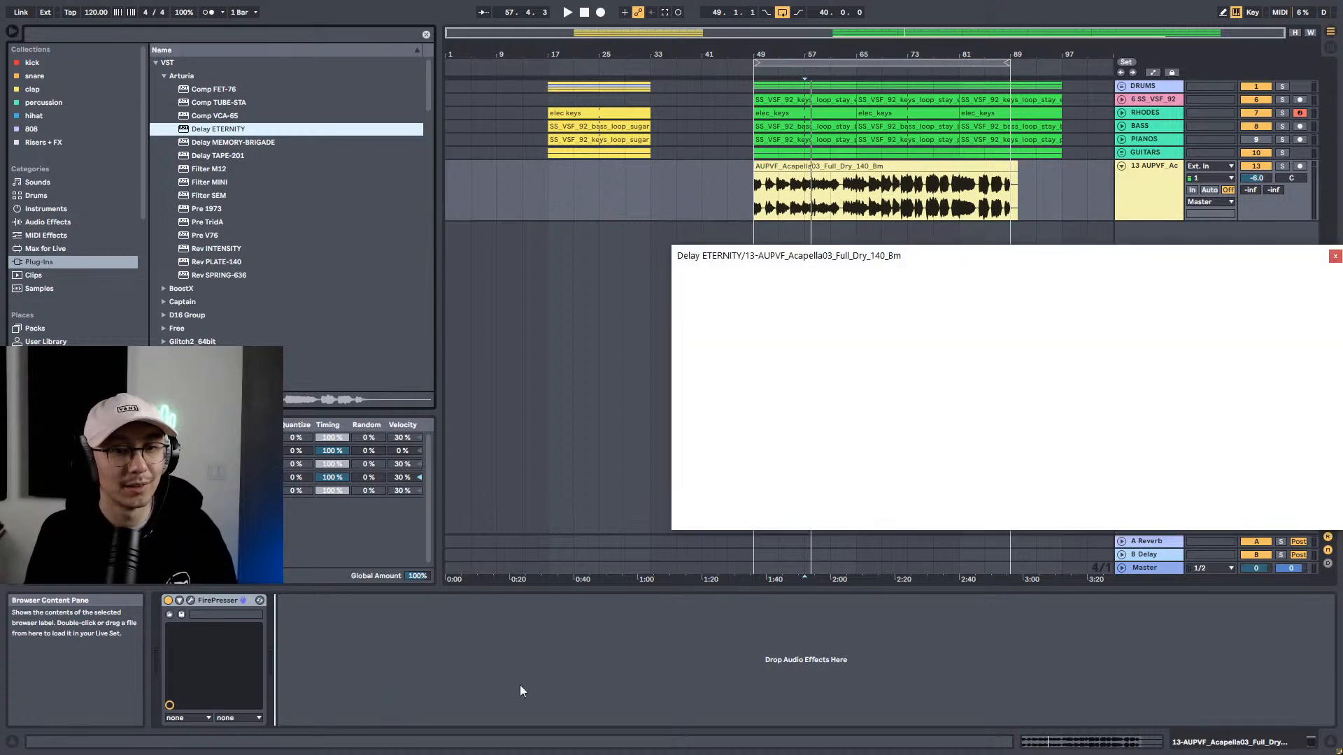
{"action": "key", "text": "space"}
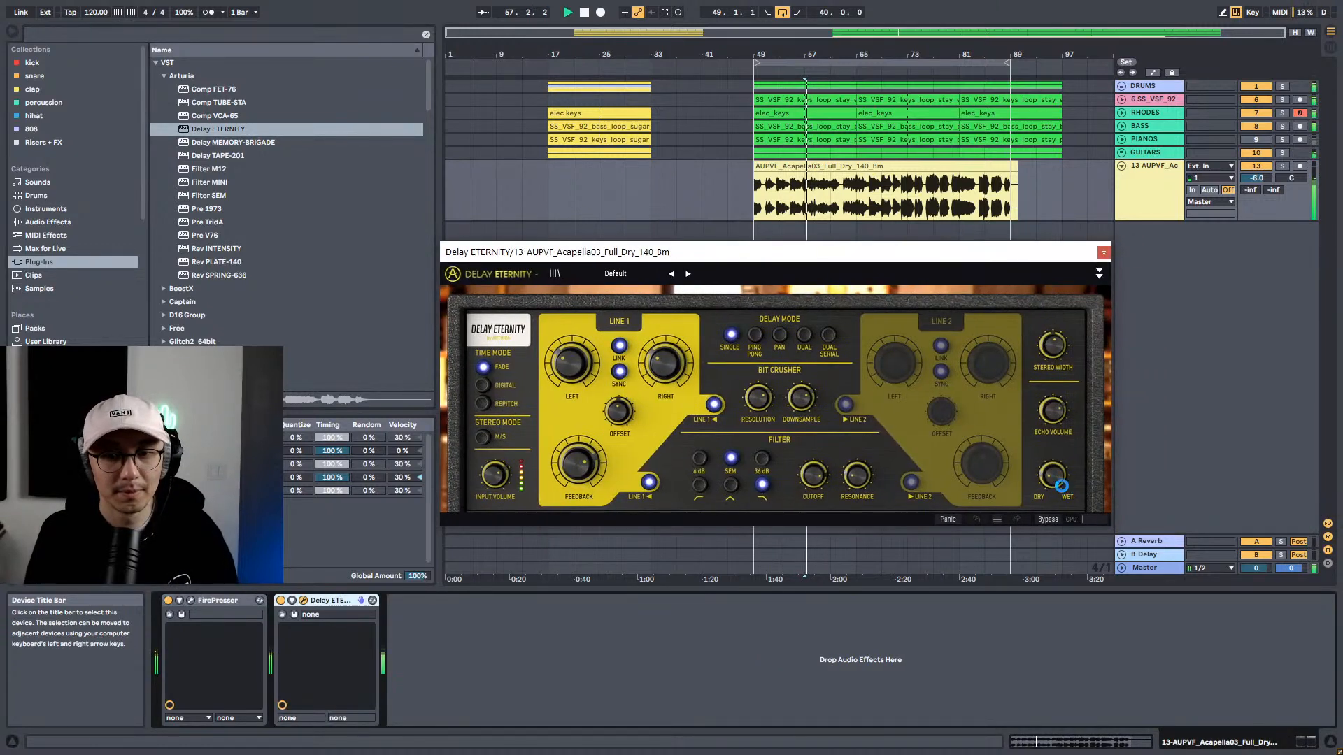
Step: Blend Delay ETERNITY in subtly with a low Dry/Wet, fine-tuning Feedback and Cutoff, and solo the acapella track to audition it
{"action": "mouse_move", "coordinate": [1064, 479]}
{"action": "left_mouse_down"}
{"action": "mouse_move", "coordinate": [1063, 496]}
{"action": "mouse_move", "coordinate": [1055, 481]}
{"action": "left_mouse_up"}
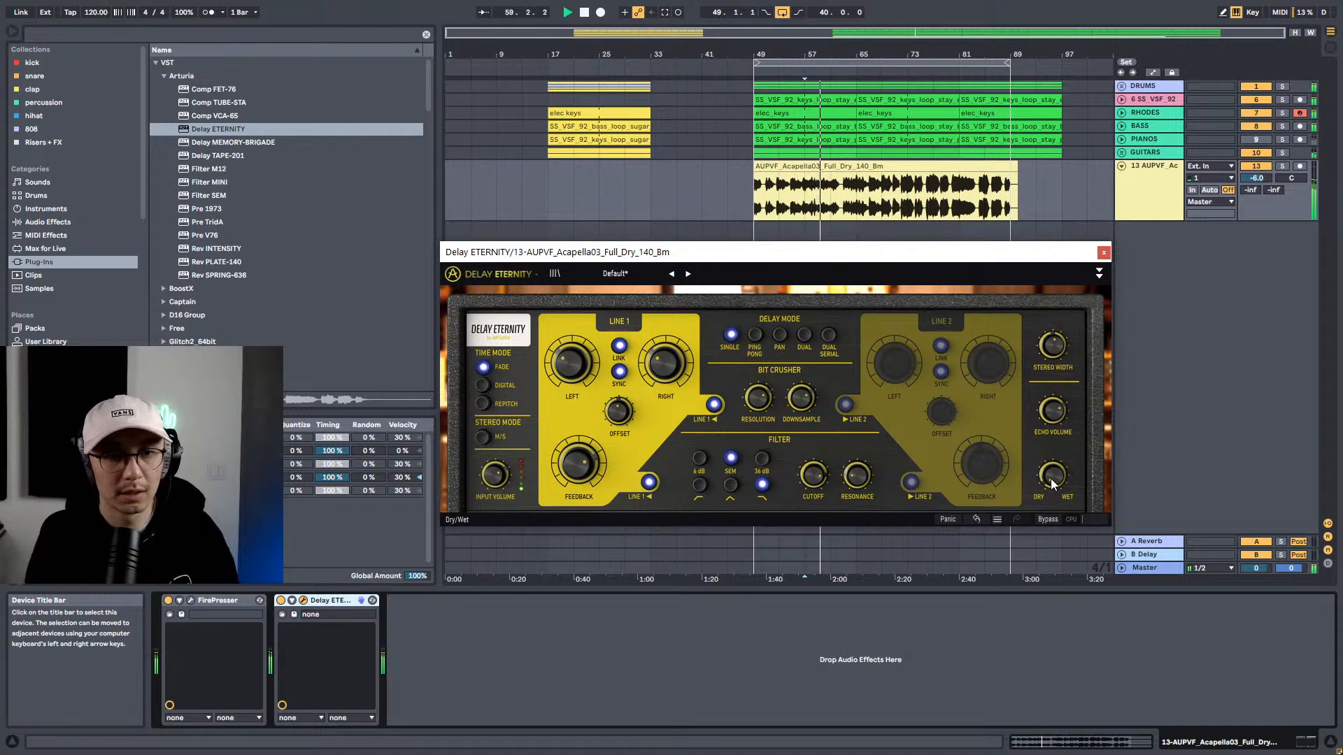
{"action": "left_click_drag", "start_coordinate": [581, 472], "coordinate": [581, 484]}
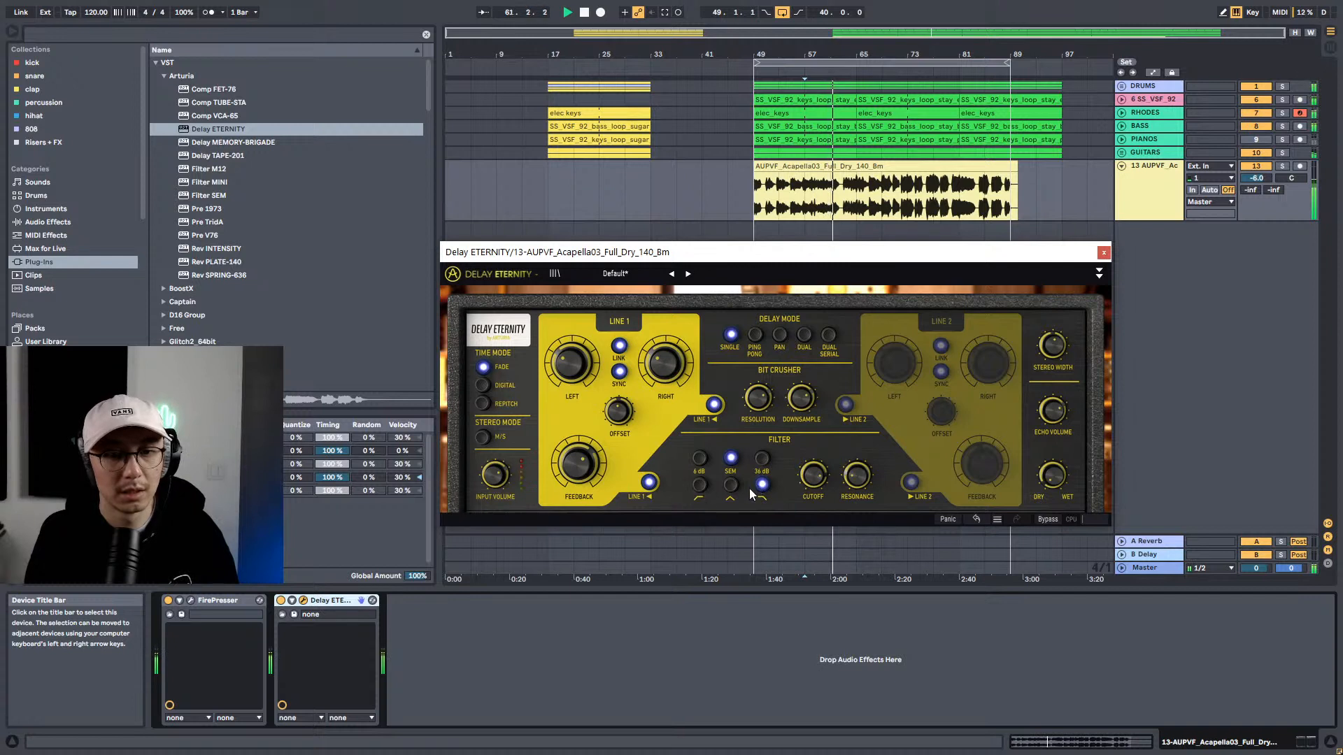
{"action": "left_click_drag", "start_coordinate": [813, 476], "coordinate": [815, 479]}
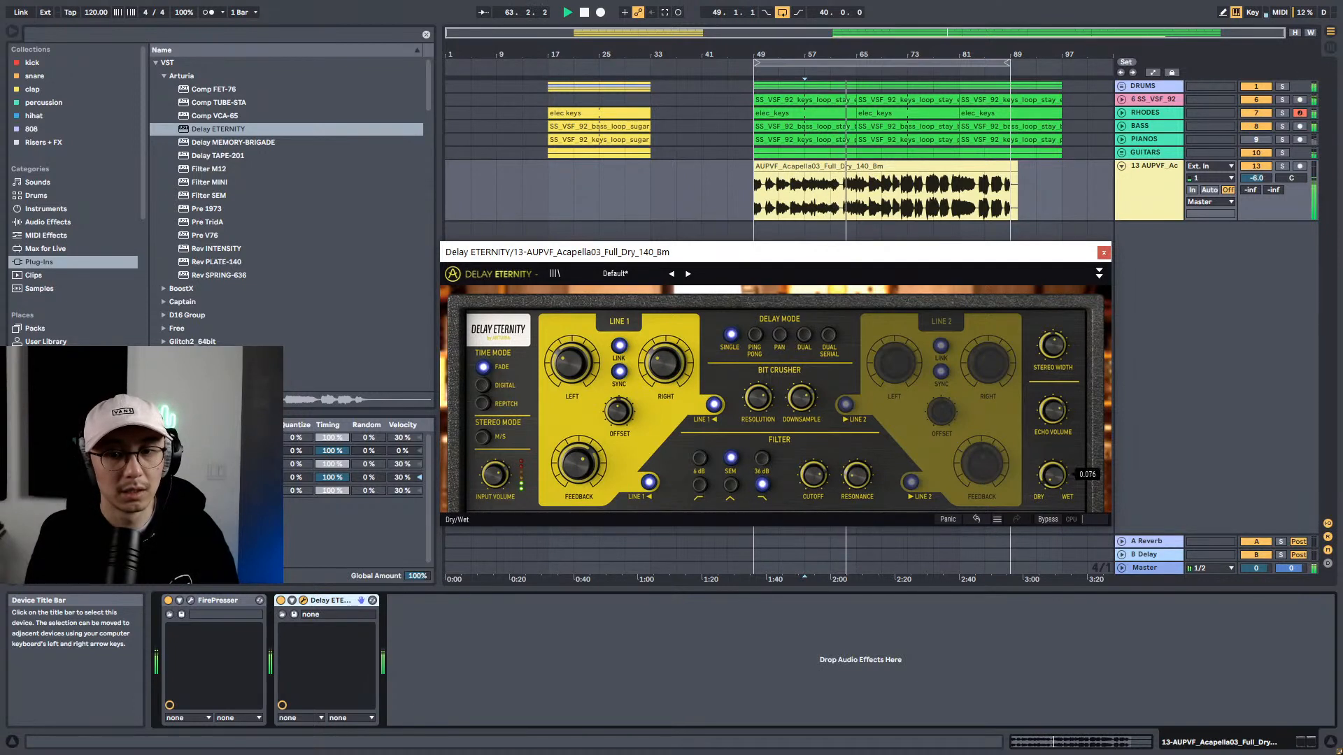
{"action": "left_click", "coordinate": [1282, 167]}
{"action": "left_click_drag", "start_coordinate": [1060, 478], "coordinate": [1060, 485]}
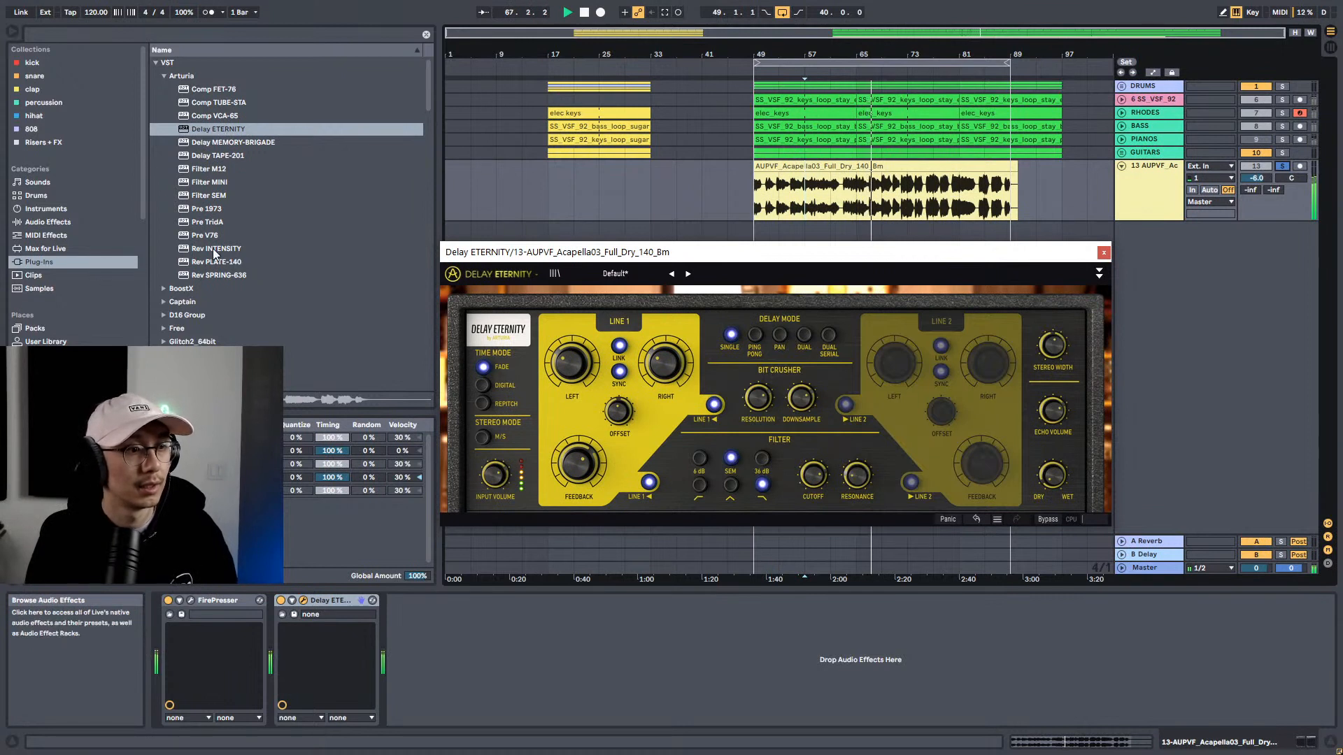
Step: Add Arturia's Rev INTENSITY after the delay, lower its Dry/Wet and close both plug-in windows
{"action": "left_click_drag", "start_coordinate": [222, 248], "coordinate": [499, 641]}
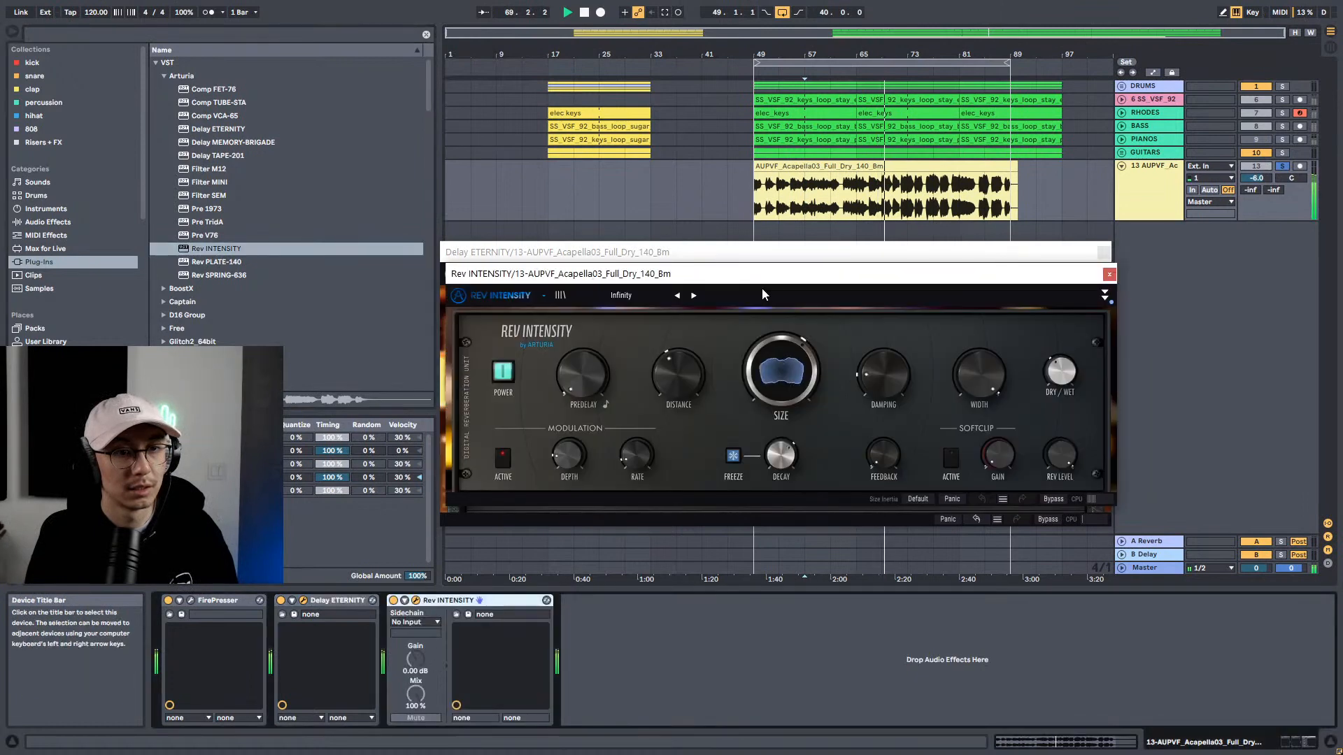
{"action": "left_click_drag", "start_coordinate": [1048, 372], "coordinate": [1048, 395]}
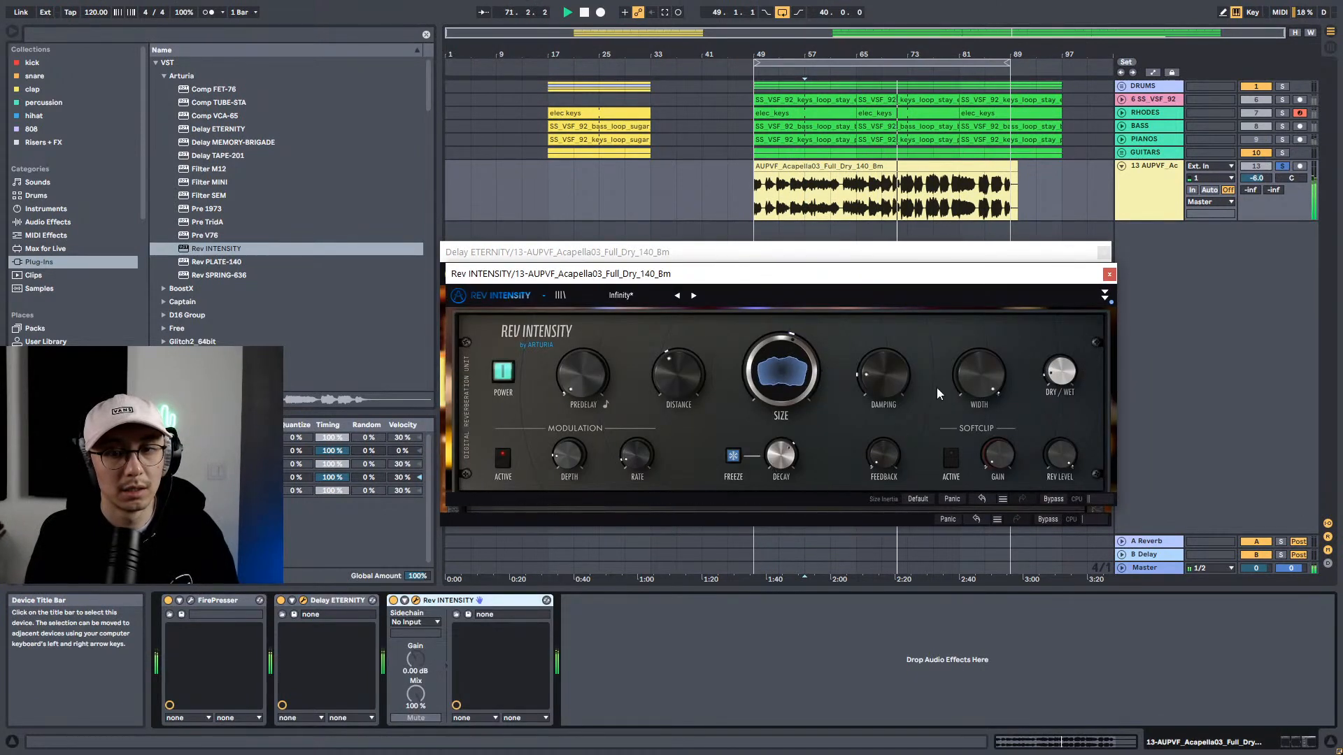
{"action": "left_click", "coordinate": [1109, 273]}
{"action": "left_click", "coordinate": [1103, 253]}
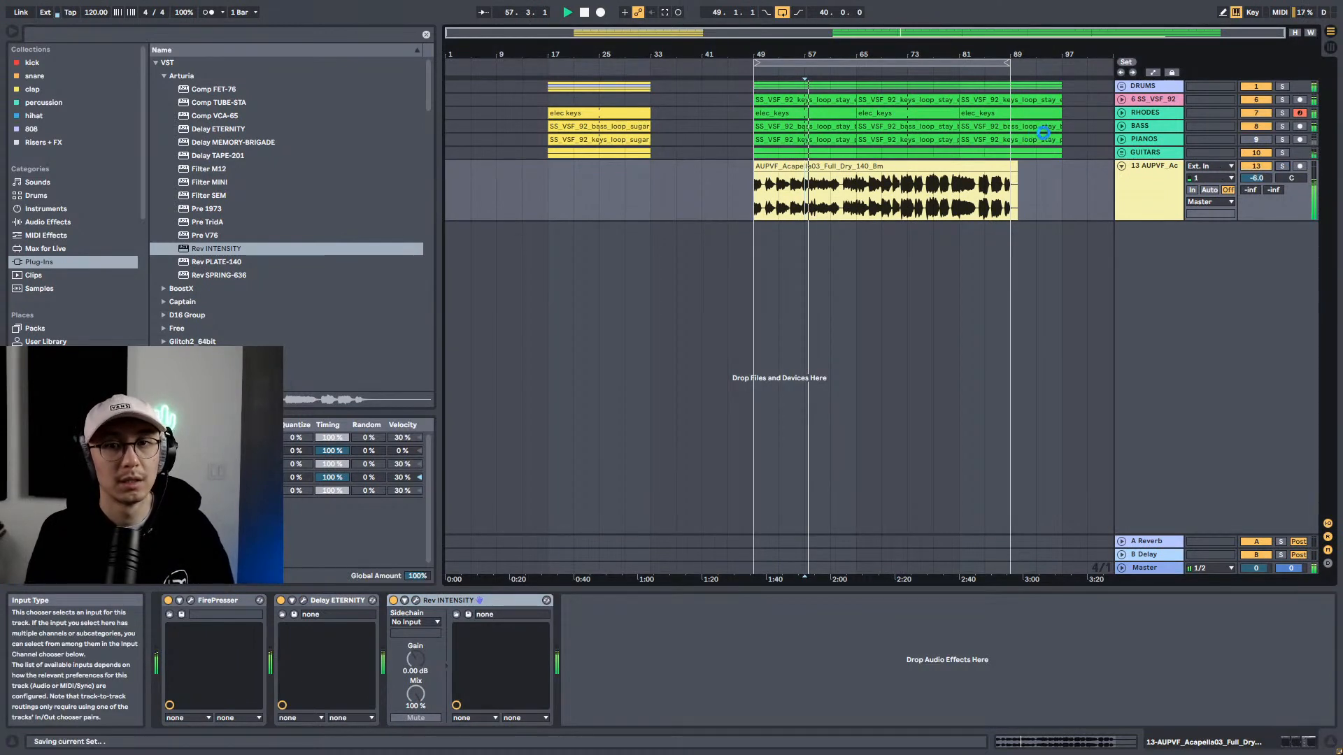
Step: Save the set and change the acapella clip's warp mode to Complex Pro
{"action": "key", "text": "super+s"}
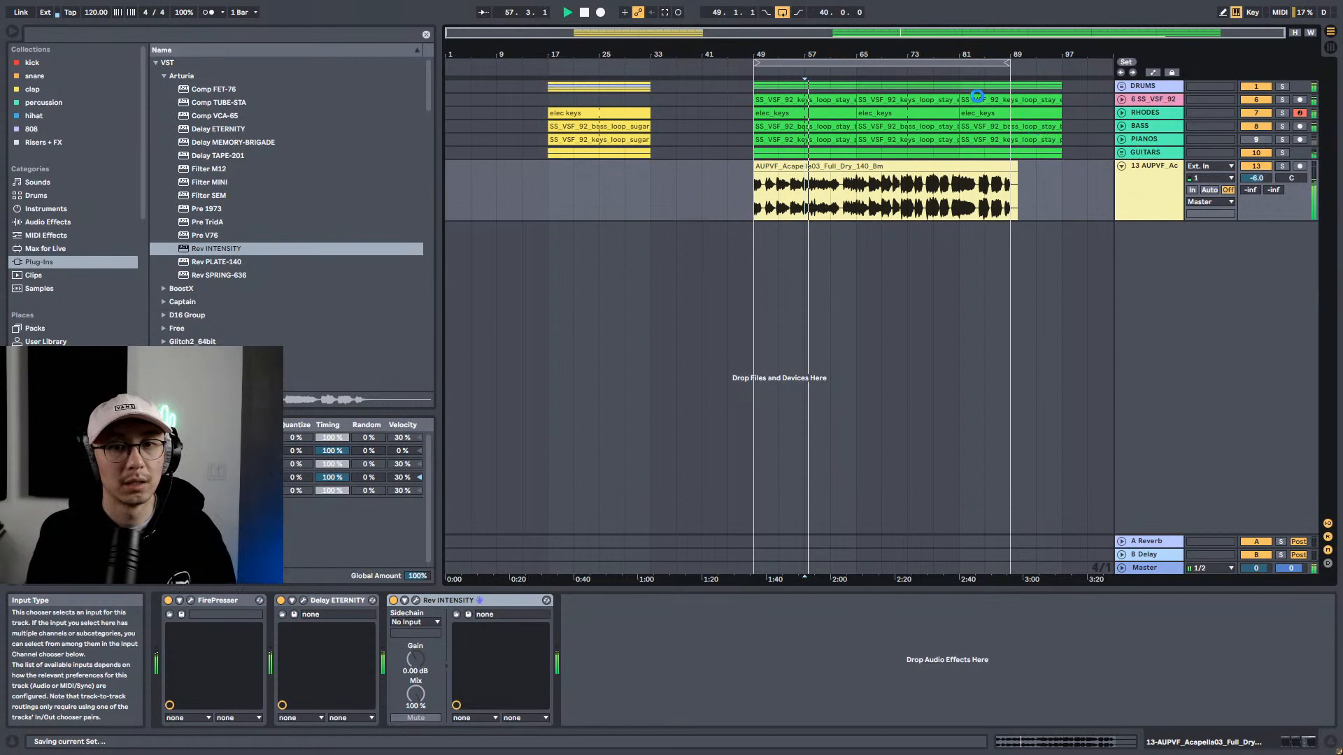
{"action": "double_click", "coordinate": [820, 165]}
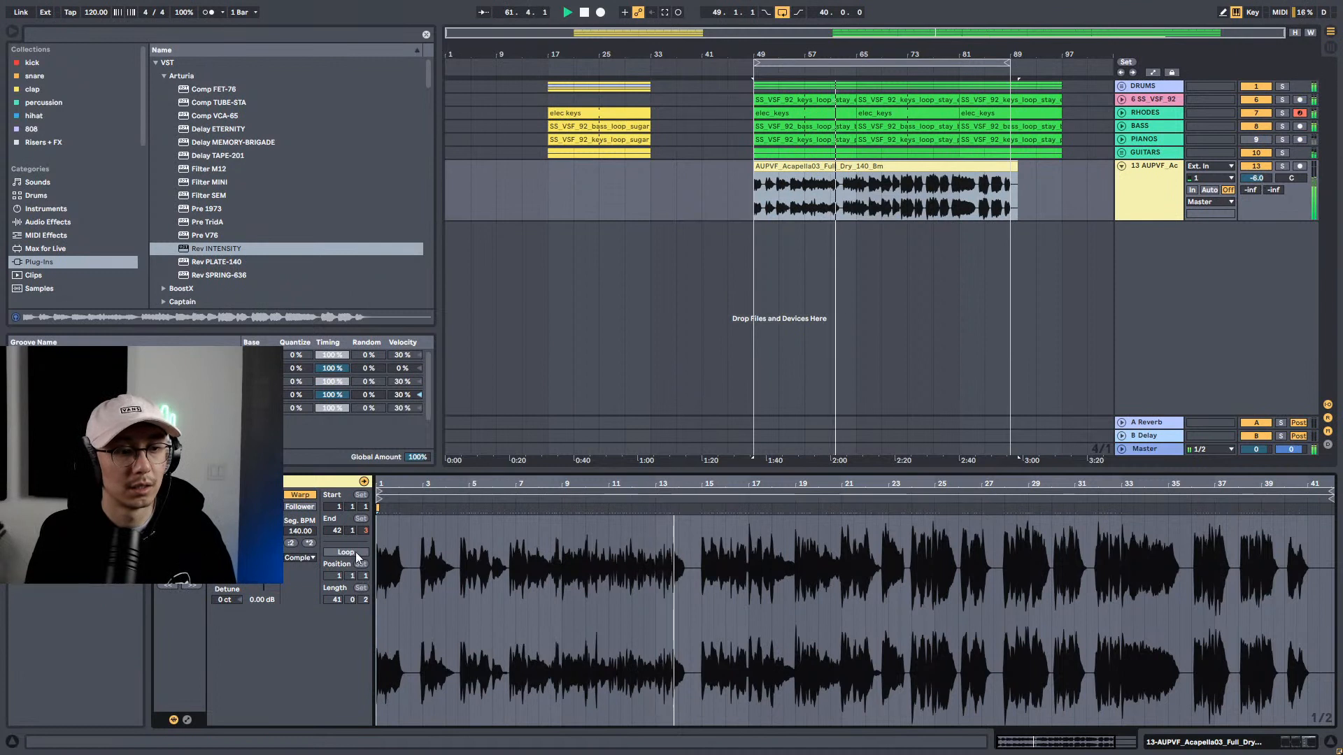
{"action": "left_click", "coordinate": [299, 557]}
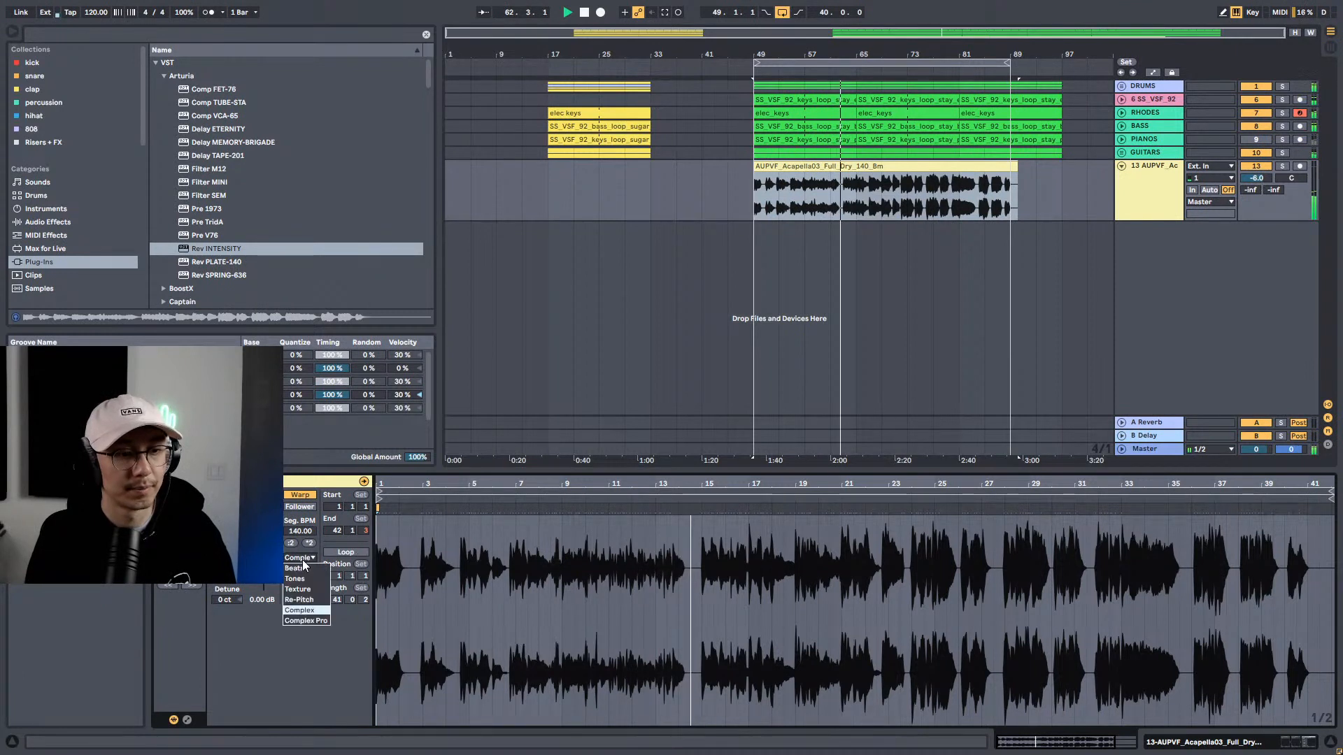
{"action": "left_click", "coordinate": [304, 621]}
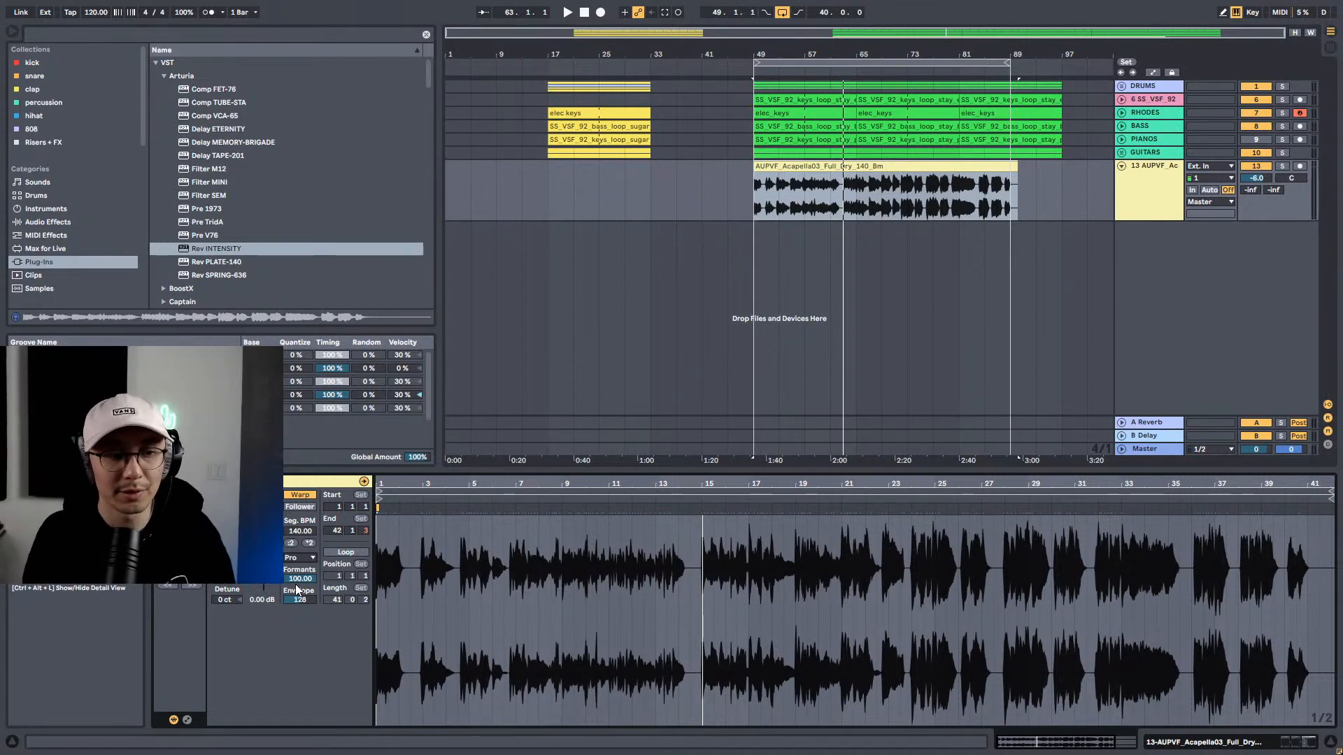
Step: Play from bar 49 and compare the acapella clip's Formants at 0 and 100, leaving Formants at 0
{"action": "key", "text": "space"}
{"action": "left_click_drag", "start_coordinate": [297, 581], "coordinate": [297, 651]}
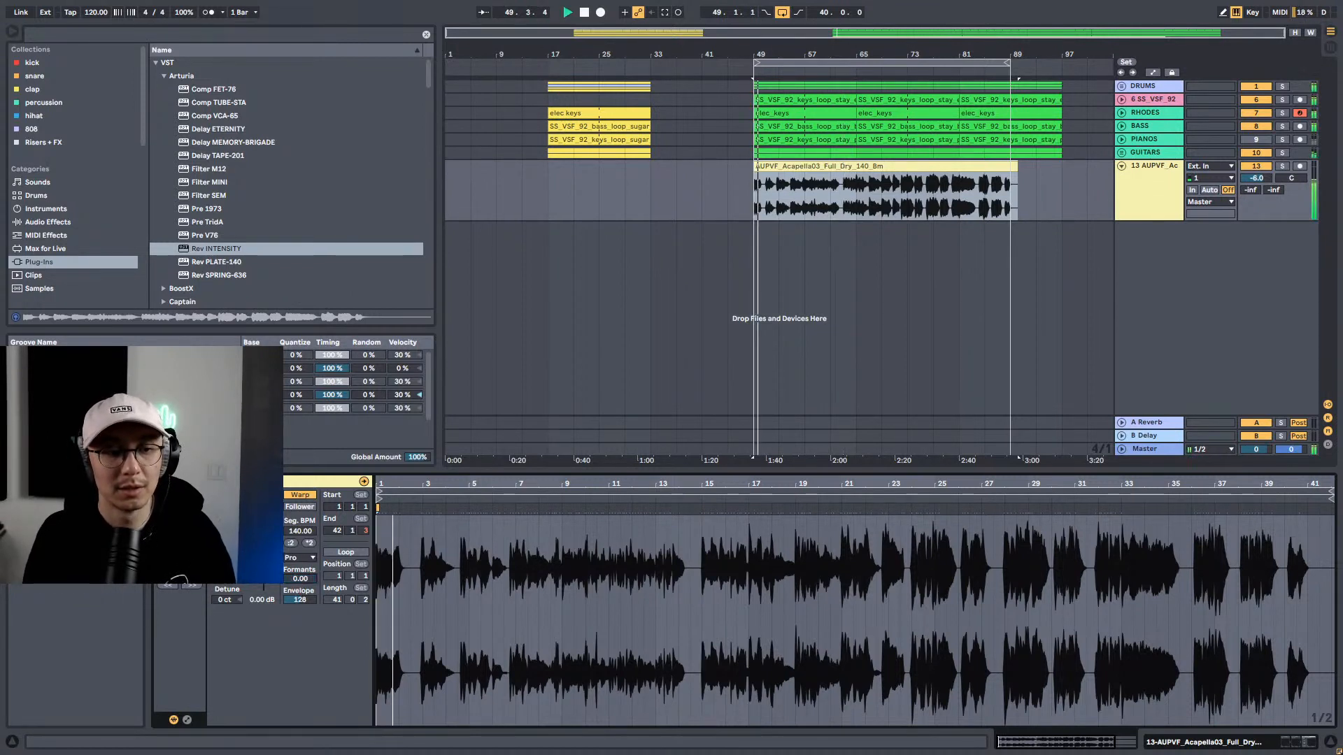
{"action": "left_click_drag", "start_coordinate": [300, 579], "coordinate": [299, 529]}
{"action": "left_click_drag", "start_coordinate": [299, 578], "coordinate": [299, 557]}
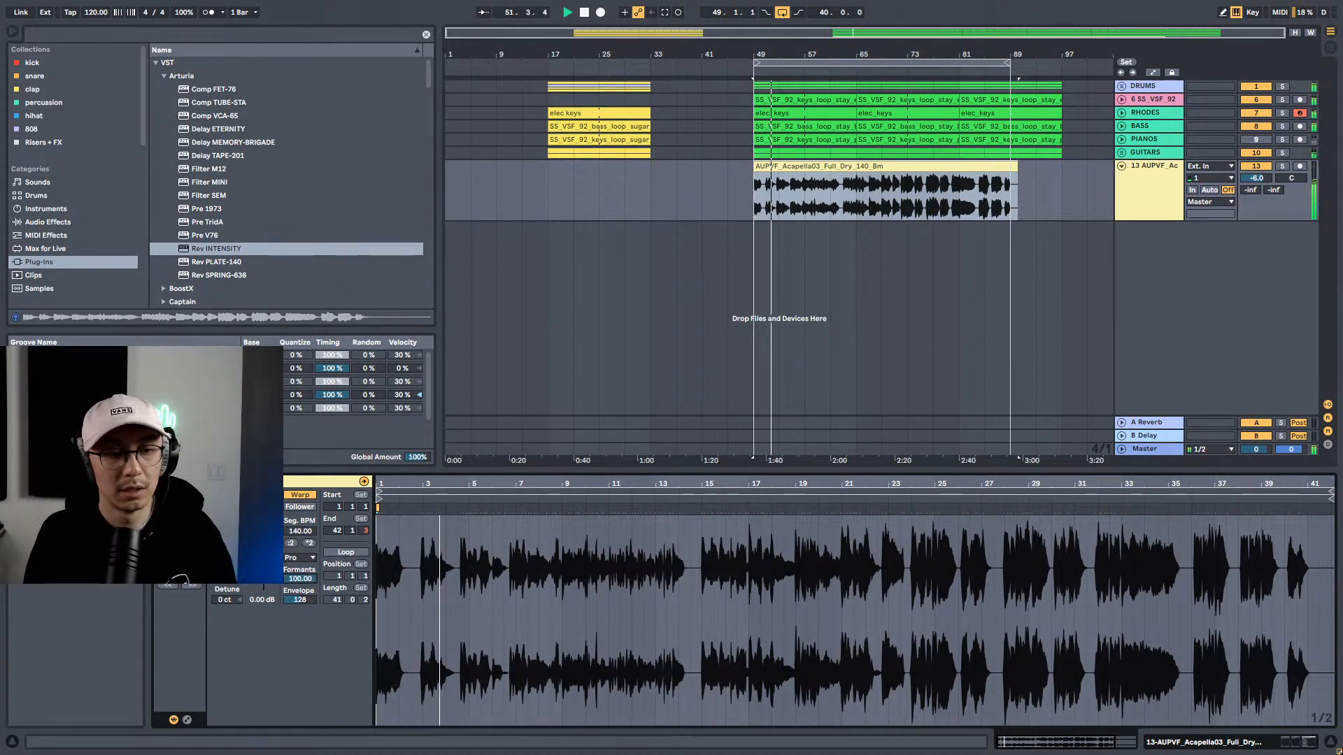
{"action": "left_click_drag", "start_coordinate": [299, 581], "coordinate": [299, 650]}
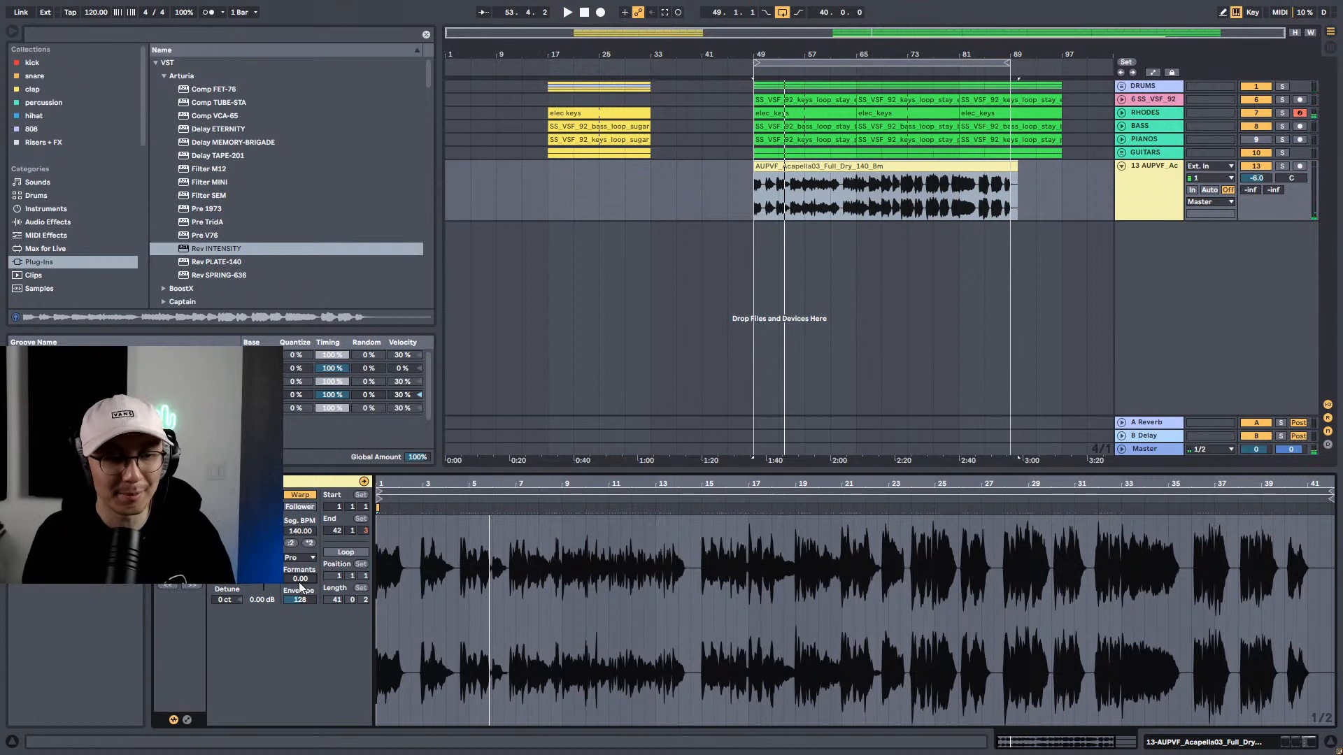
{"action": "key", "text": "space"}
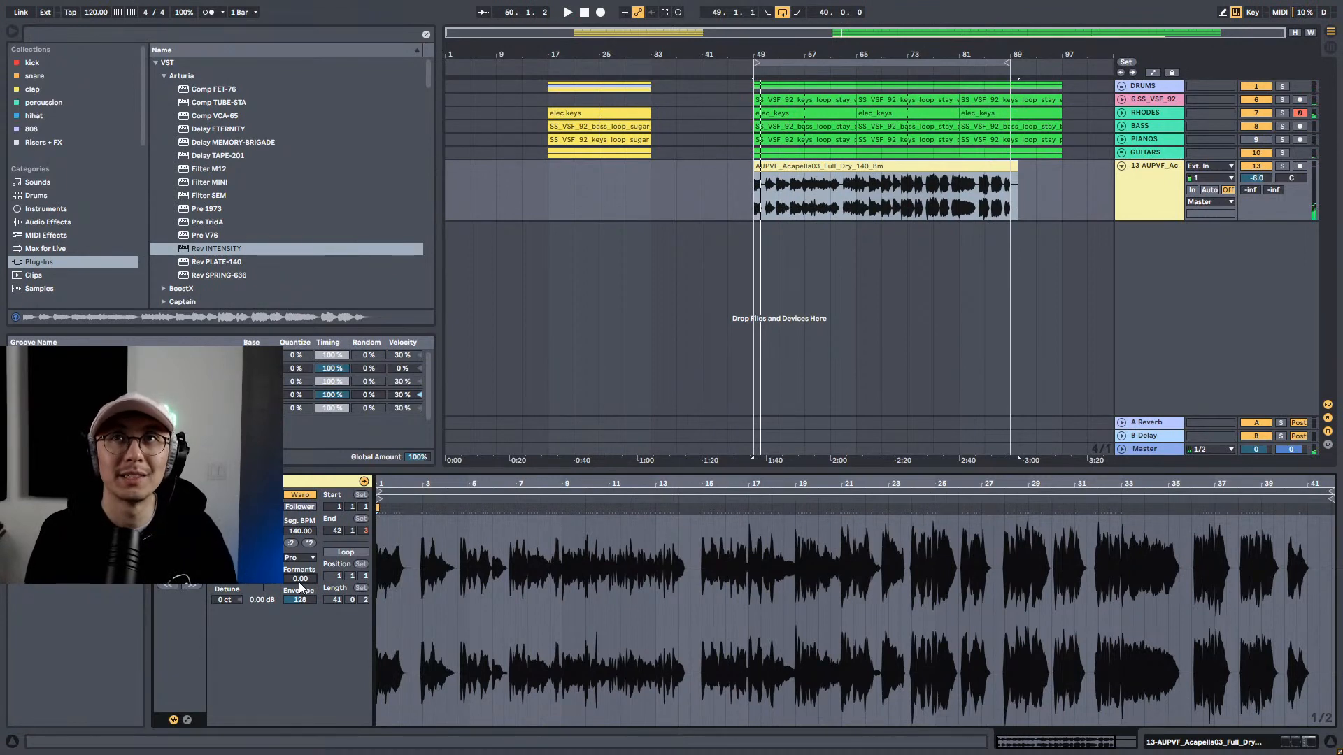
Step: Play from bar 49 with the acapella's effects chain in view and set the acapella track's volume to -7.1 dB
{"action": "key", "text": "space"}
{"action": "key", "text": "shift+Tab"}
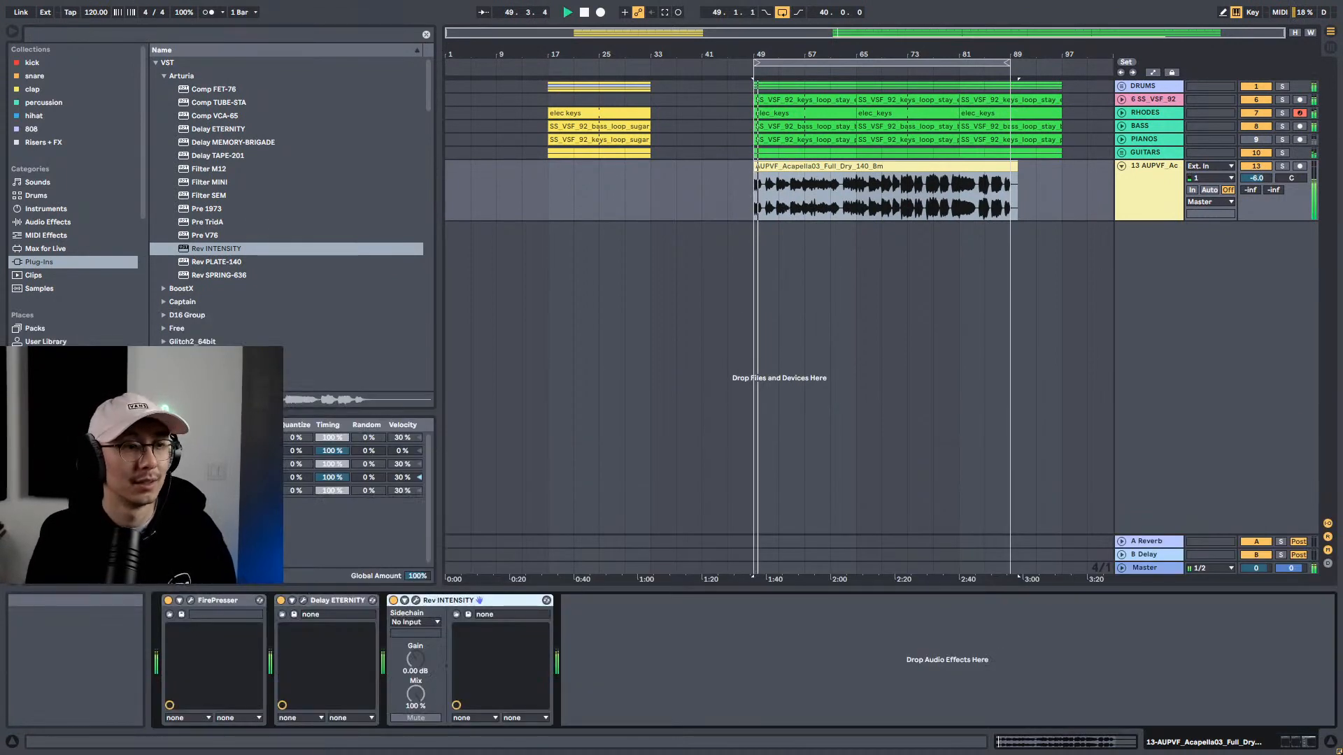
{"action": "left_click", "coordinate": [426, 35]}
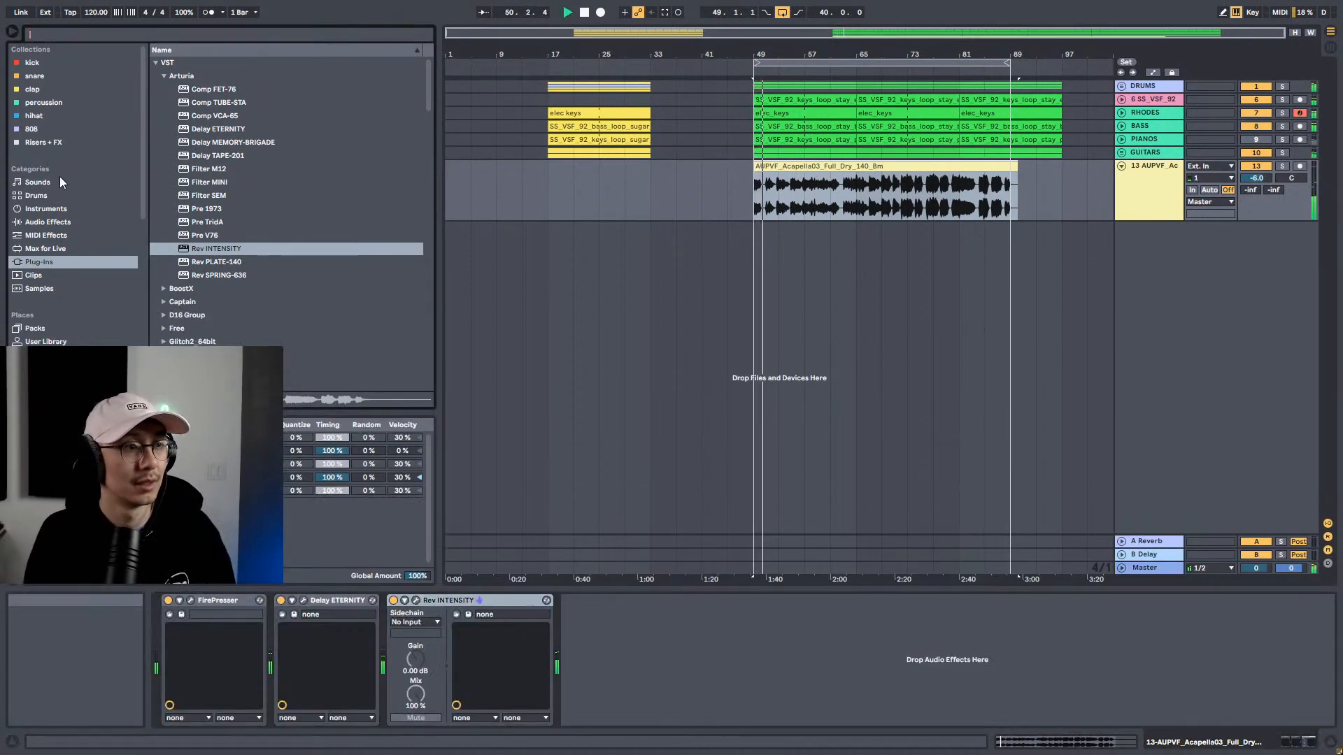
{"action": "left_click", "coordinate": [49, 221]}
{"action": "left_click", "coordinate": [38, 262]}
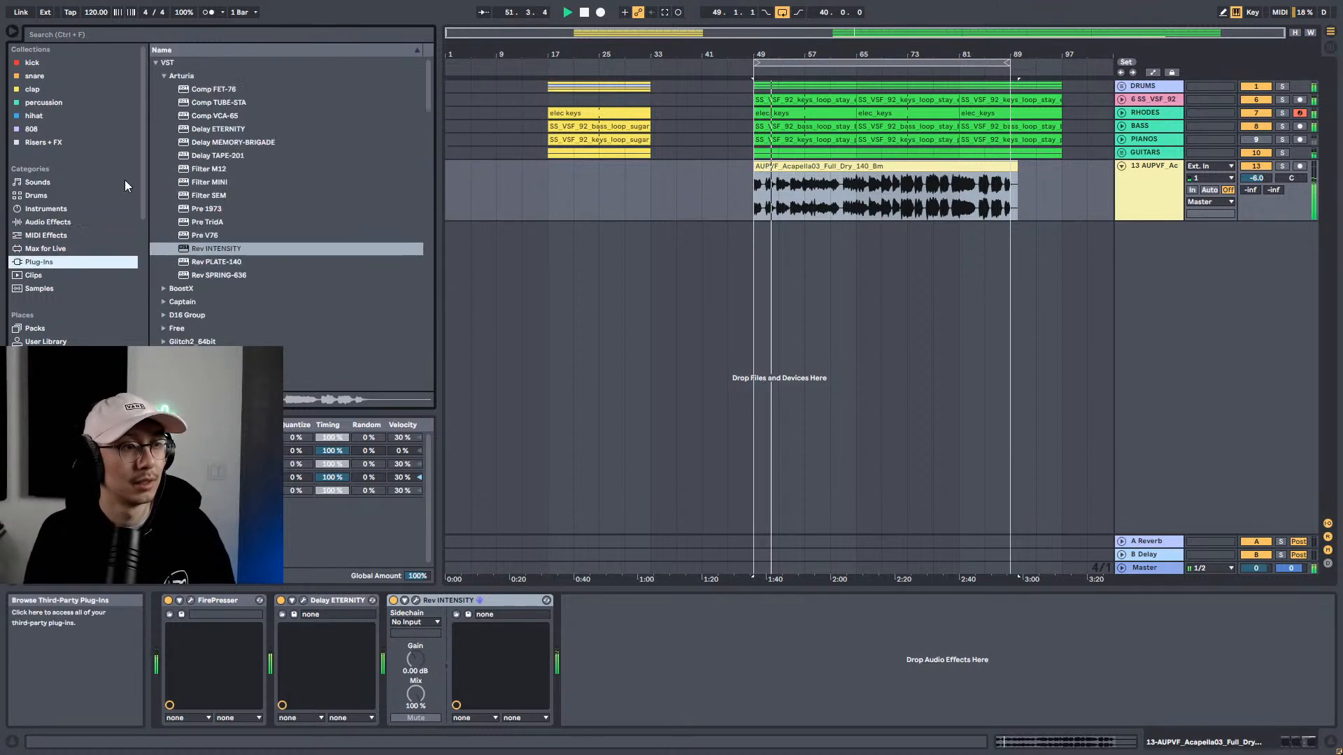
{"action": "left_click", "coordinate": [199, 37]}
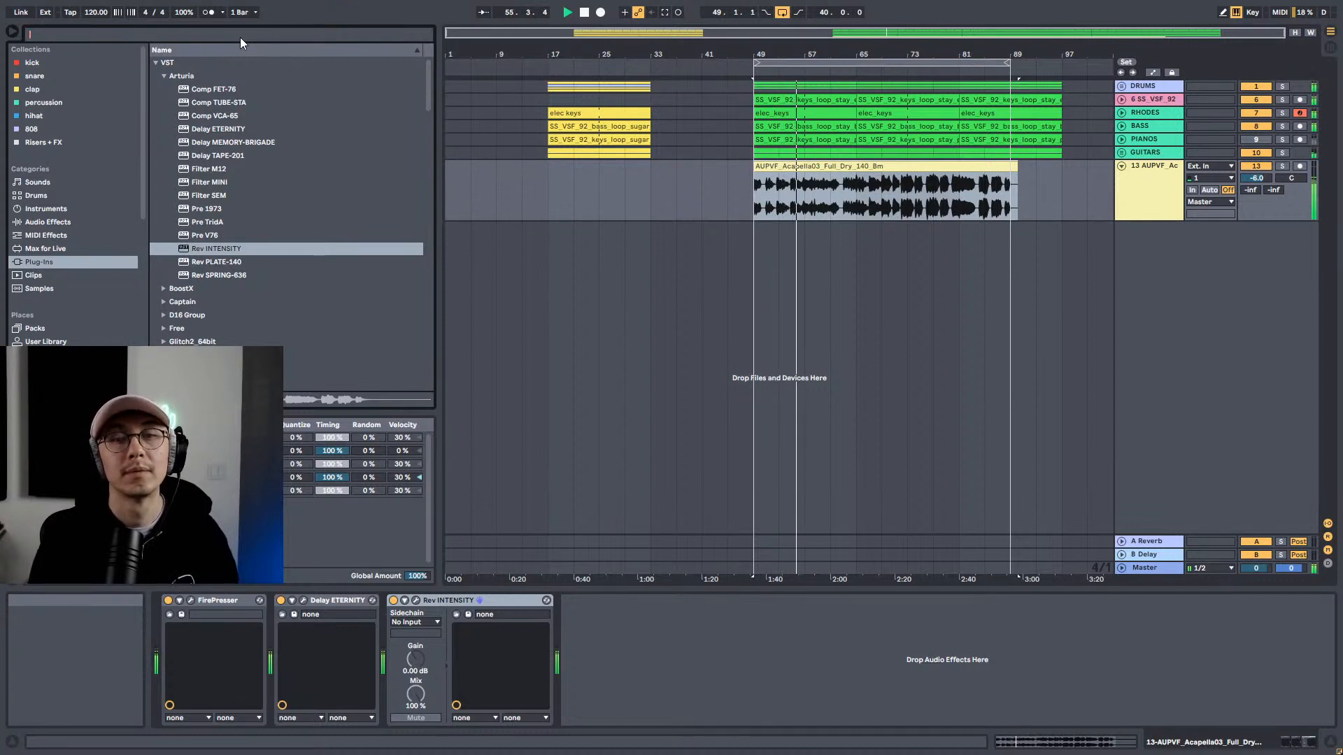
{"action": "left_click_drag", "start_coordinate": [1260, 178], "coordinate": [1265, 178]}
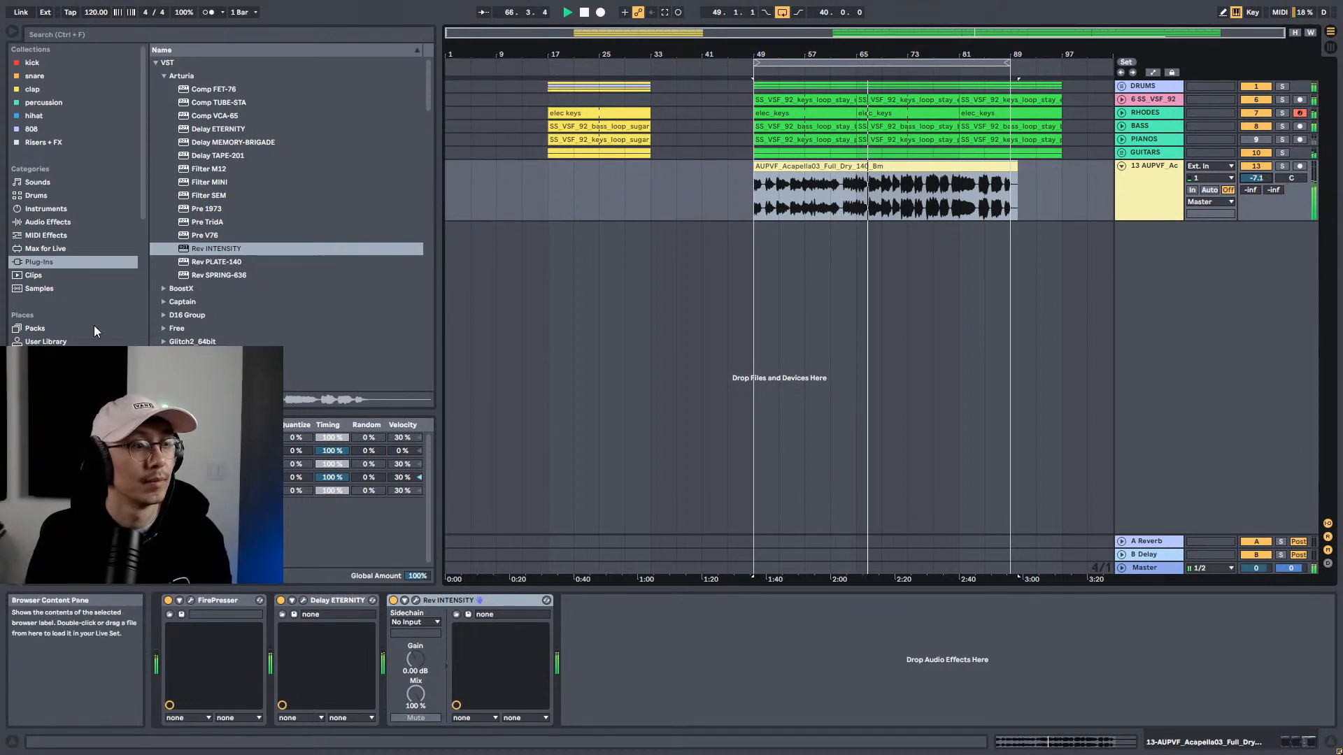
Step: Open the Sample Packs folder and look through the dry and wet AUPVF acapella files
{"action": "scroll", "coordinate": [77, 329], "scroll_direction": "down", "scroll_amount": 5}
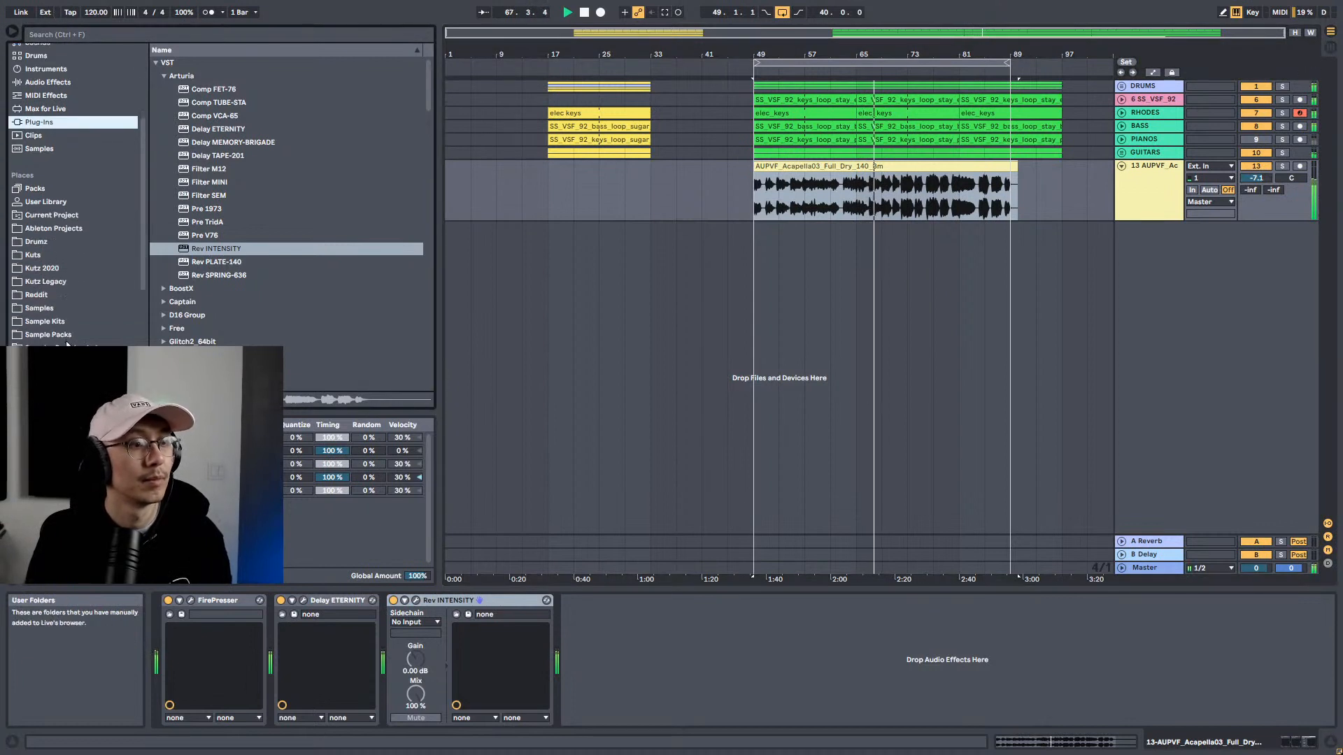
{"action": "scroll", "coordinate": [67, 339], "scroll_direction": "down", "scroll_amount": 2}
{"action": "left_click", "coordinate": [65, 296]}
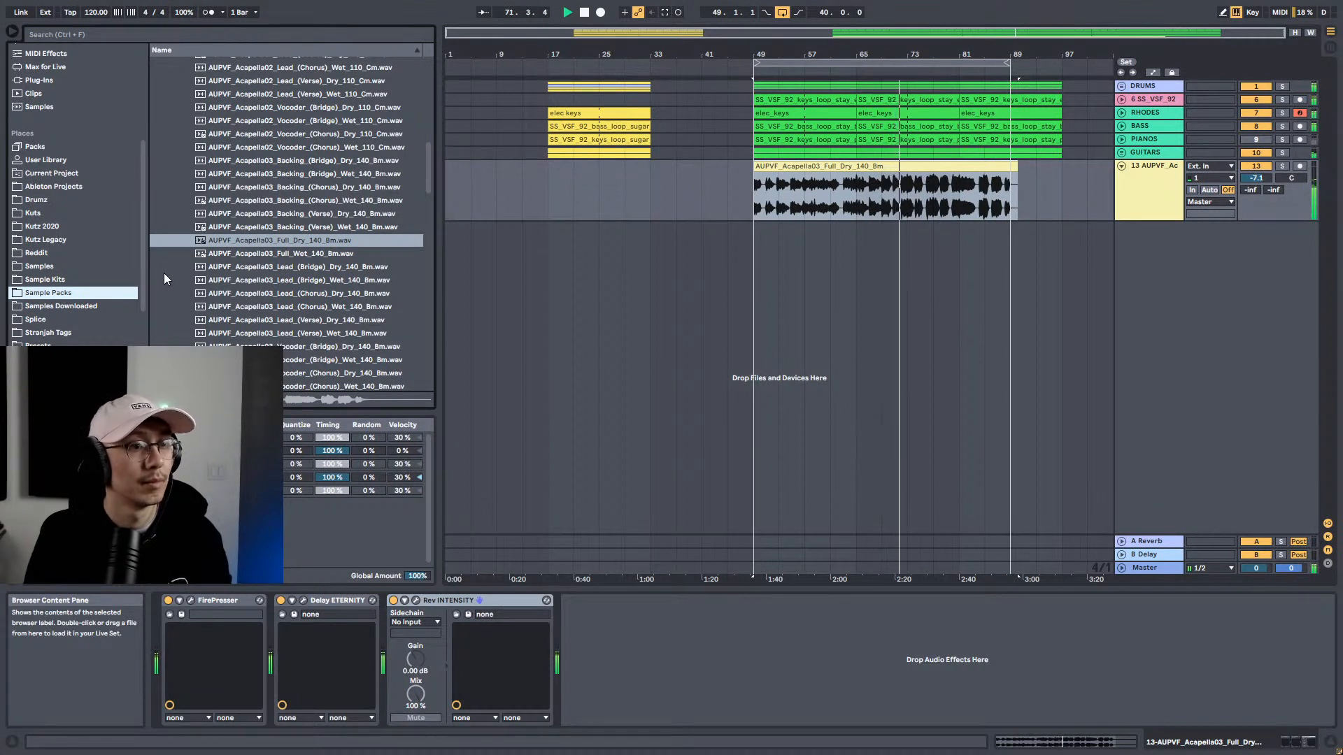
{"action": "scroll", "coordinate": [165, 276], "scroll_direction": "down", "scroll_amount": 3}
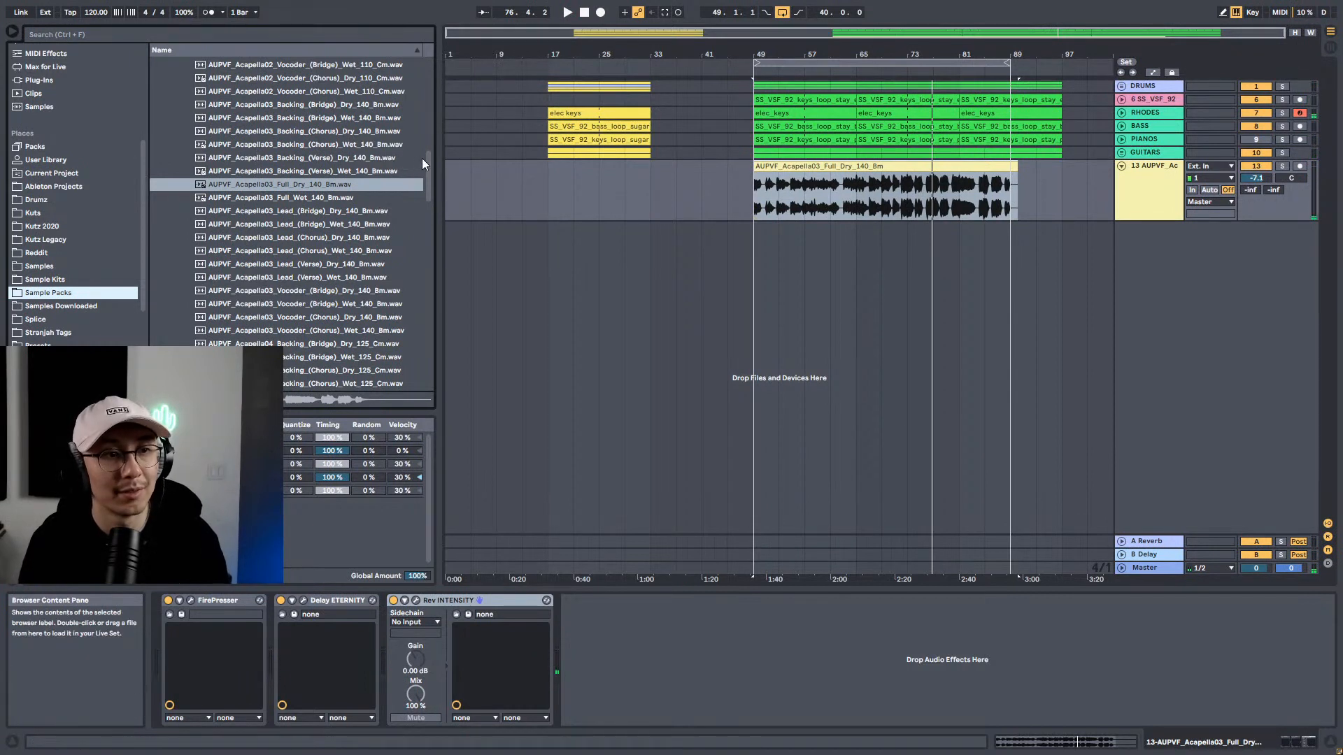
{"action": "left_click_drag", "start_coordinate": [429, 162], "coordinate": [444, 137]}
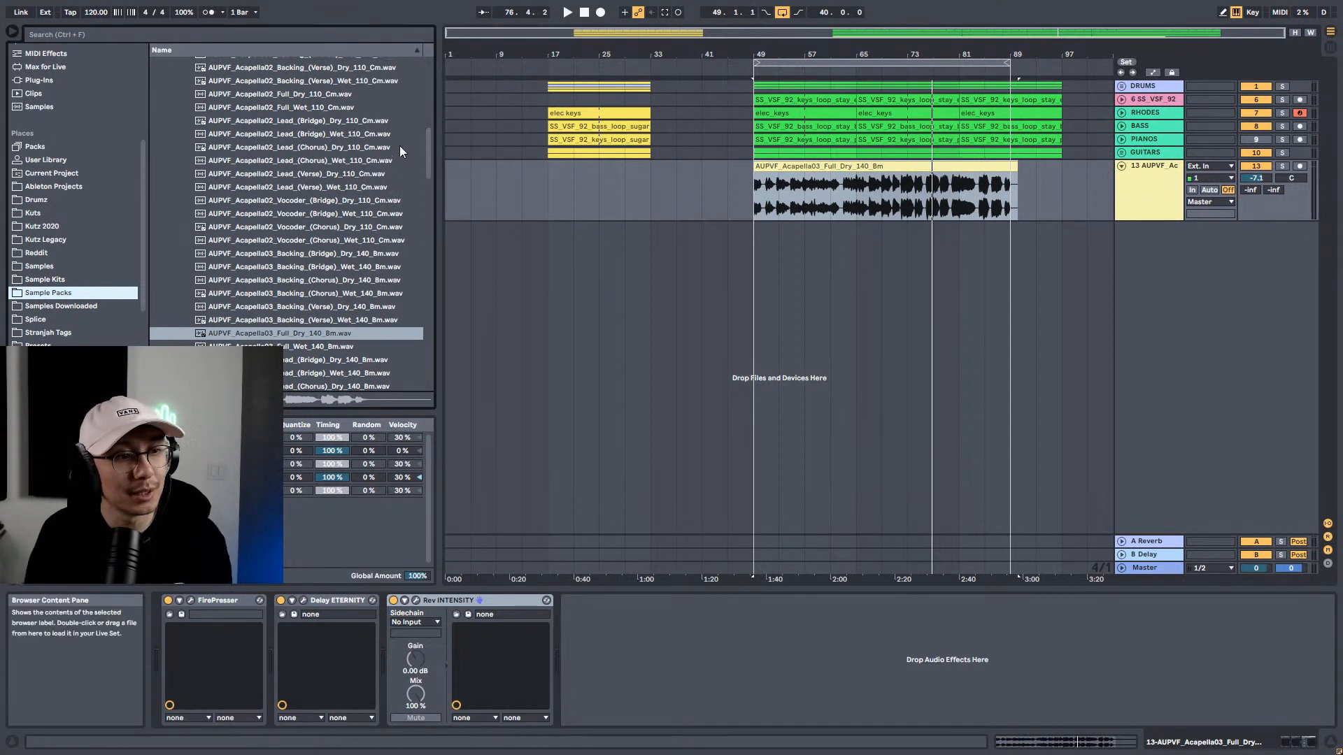
{"action": "scroll", "coordinate": [347, 250], "scroll_direction": "up", "scroll_amount": 5}
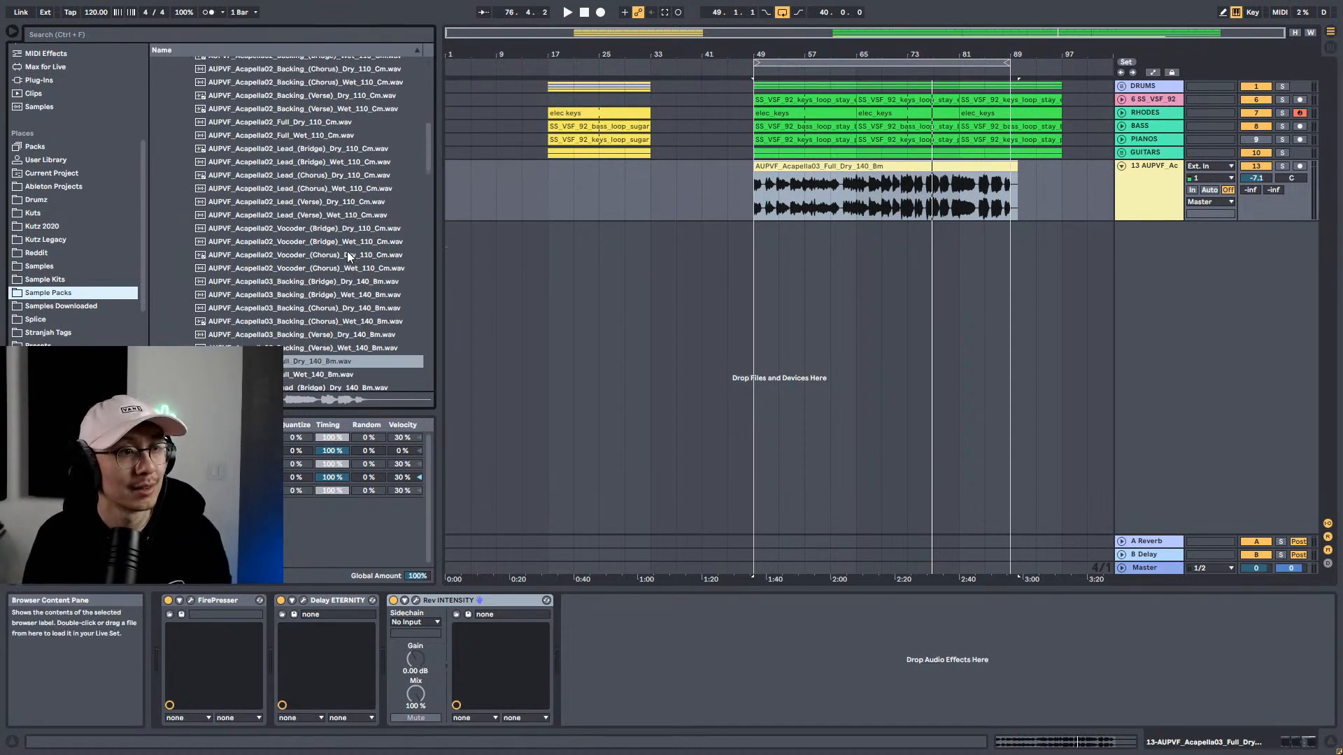
{"action": "scroll", "coordinate": [347, 256], "scroll_direction": "down", "scroll_amount": 4}
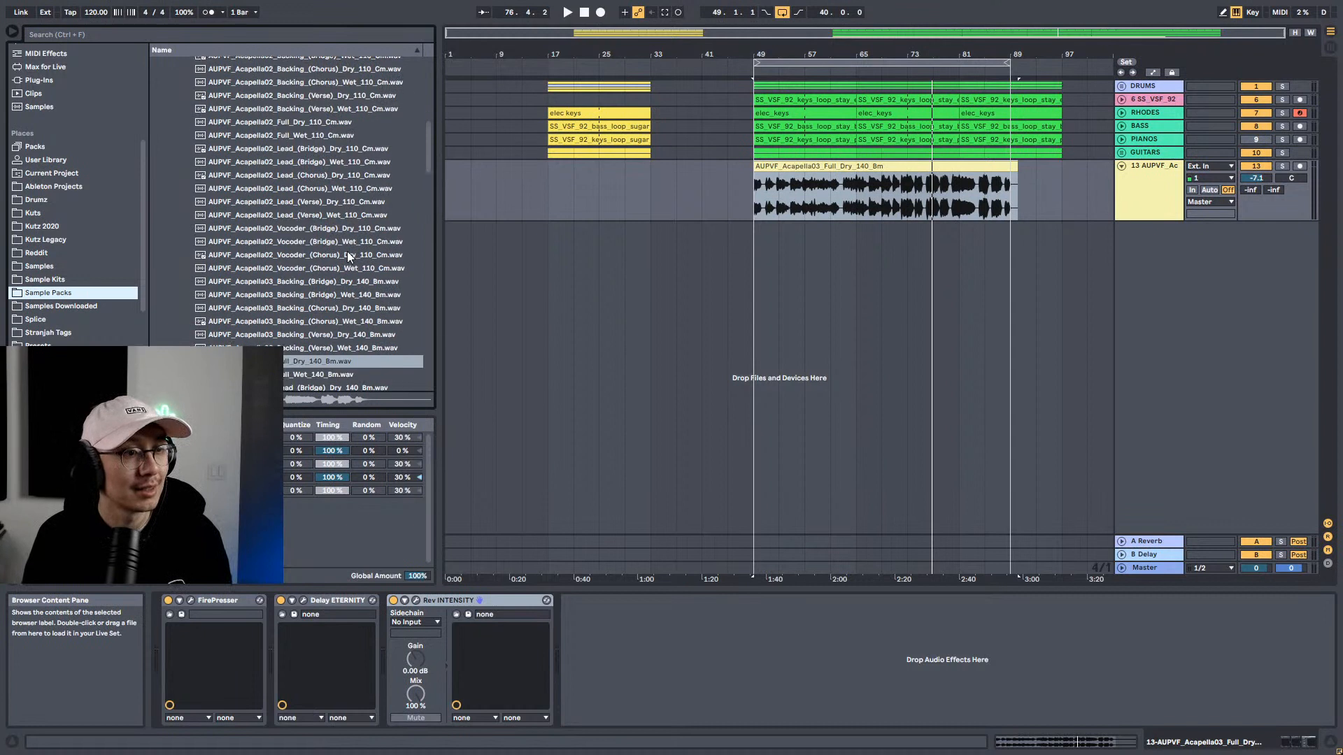
Step: Preview the AUPVF_Acapella03 bridge and chorus backing samples and play the arrangement from the start of the vocal at bar 49
{"action": "left_click", "coordinate": [289, 284]}
{"action": "left_click", "coordinate": [325, 293]}
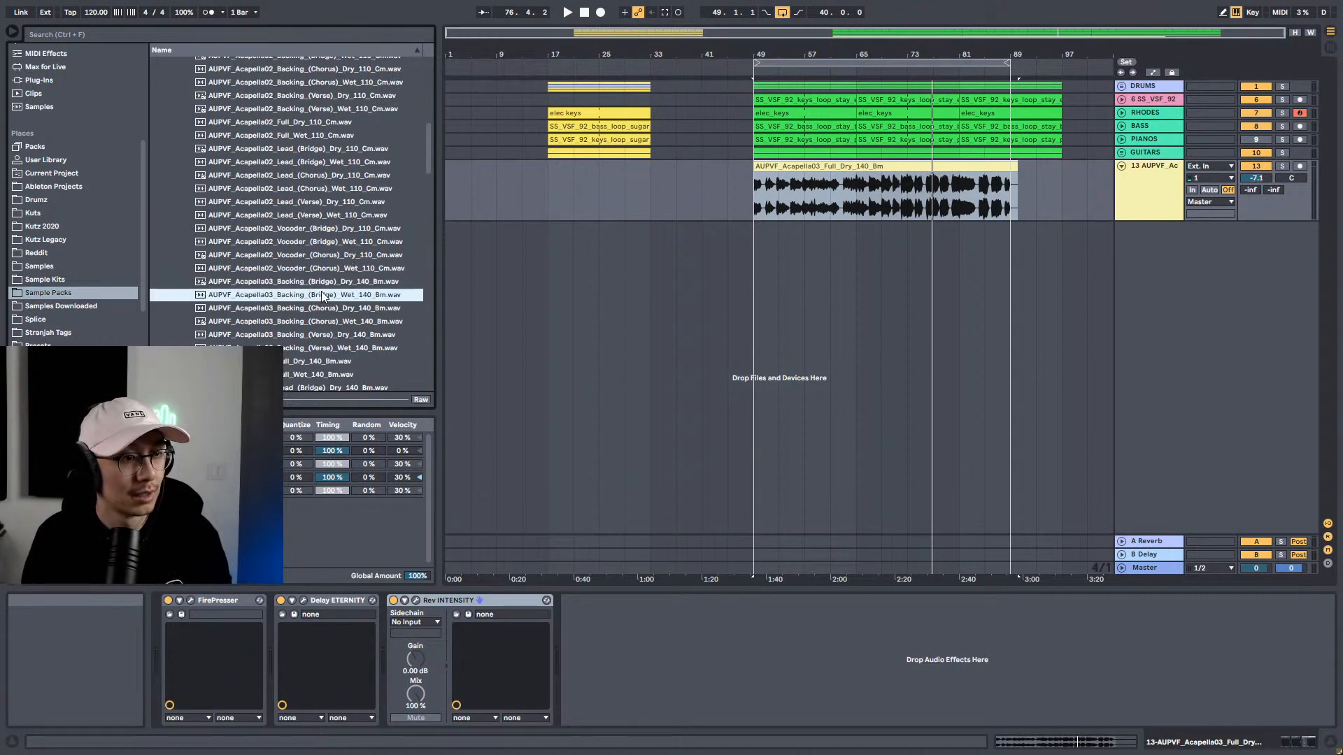
{"action": "left_click", "coordinate": [321, 309]}
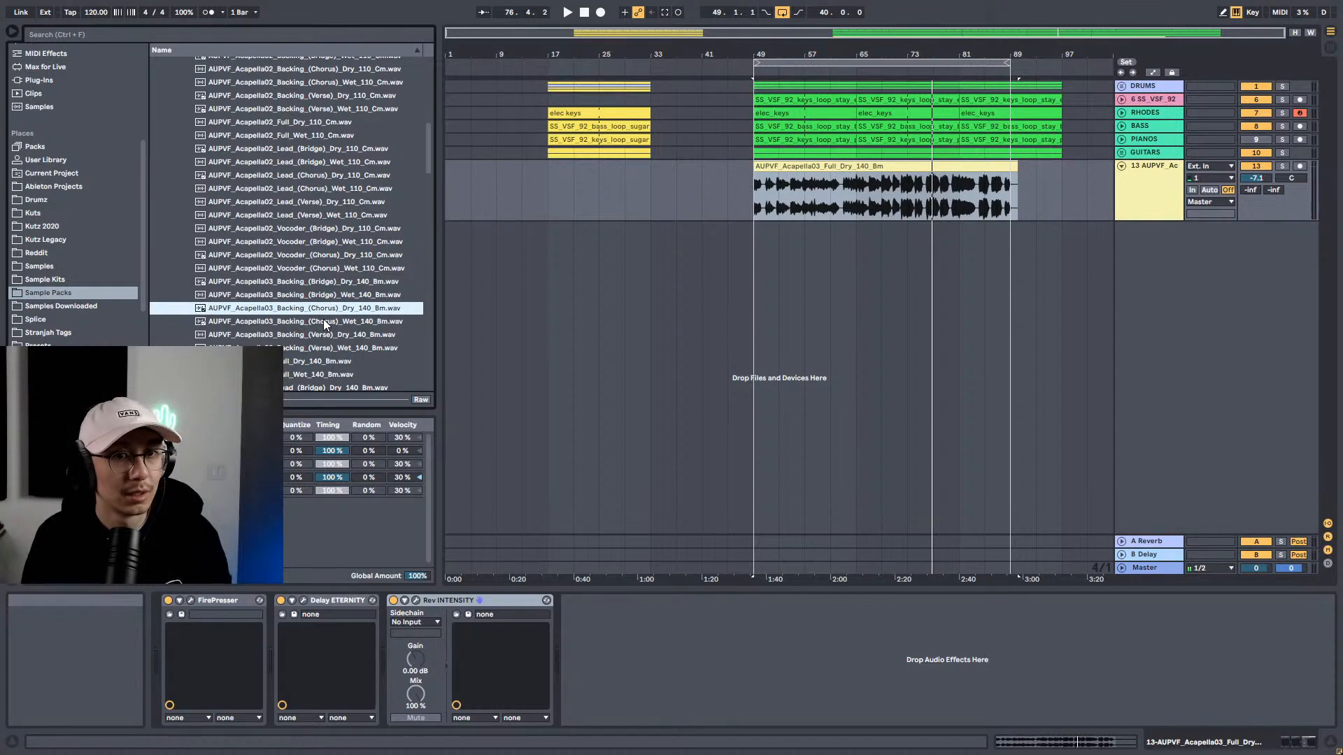
{"action": "left_click", "coordinate": [769, 168]}
{"action": "key", "text": "space"}
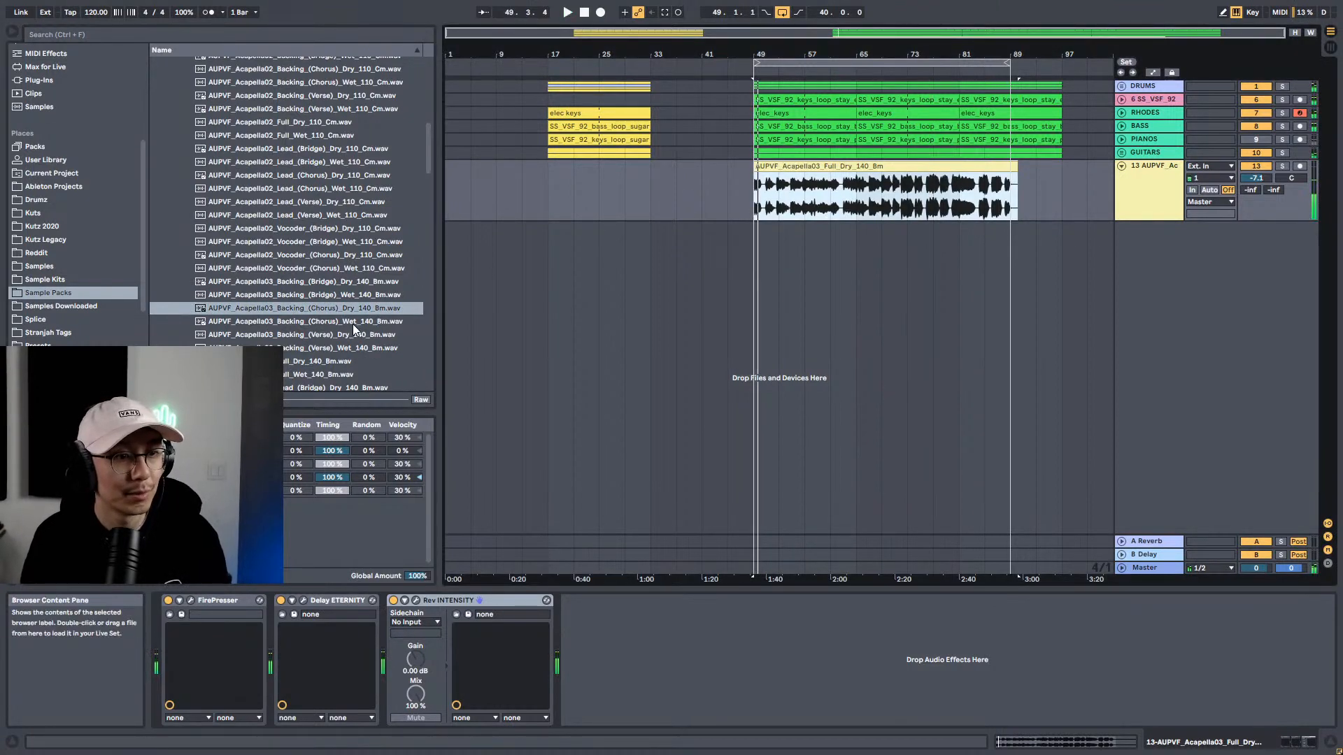
Step: Preview the AUPVF_Acapella03 verse backing, full dry and lead bridge samples
{"action": "left_click", "coordinate": [333, 339]}
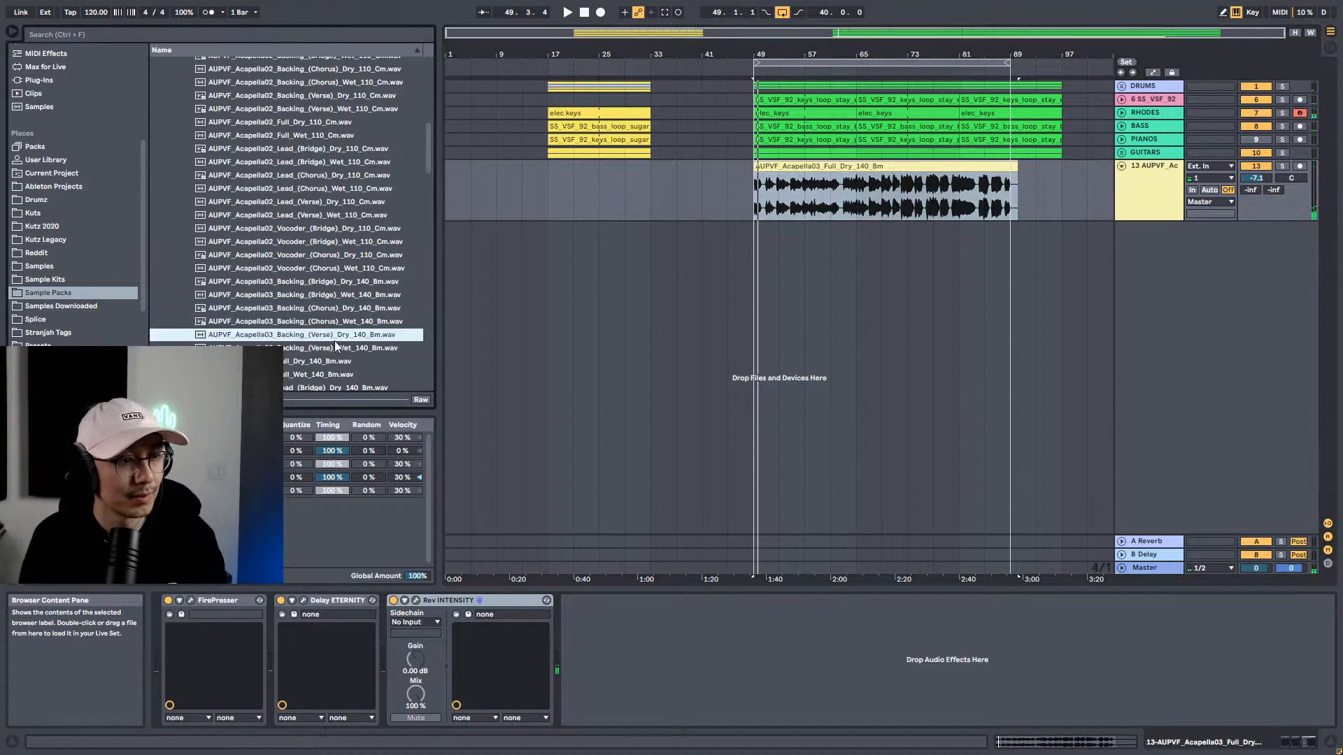
{"action": "scroll", "coordinate": [337, 345], "scroll_direction": "down", "scroll_amount": 3}
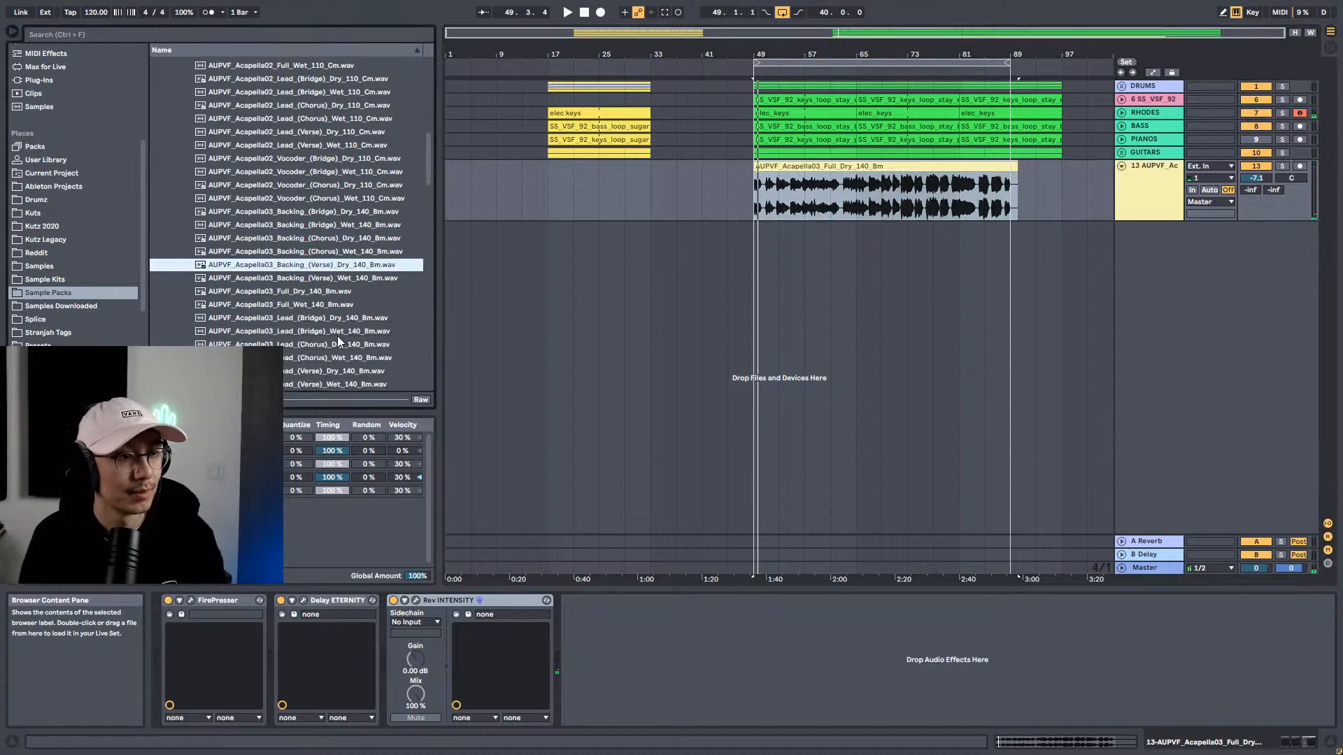
{"action": "left_click", "coordinate": [316, 280]}
{"action": "left_click", "coordinate": [311, 292]}
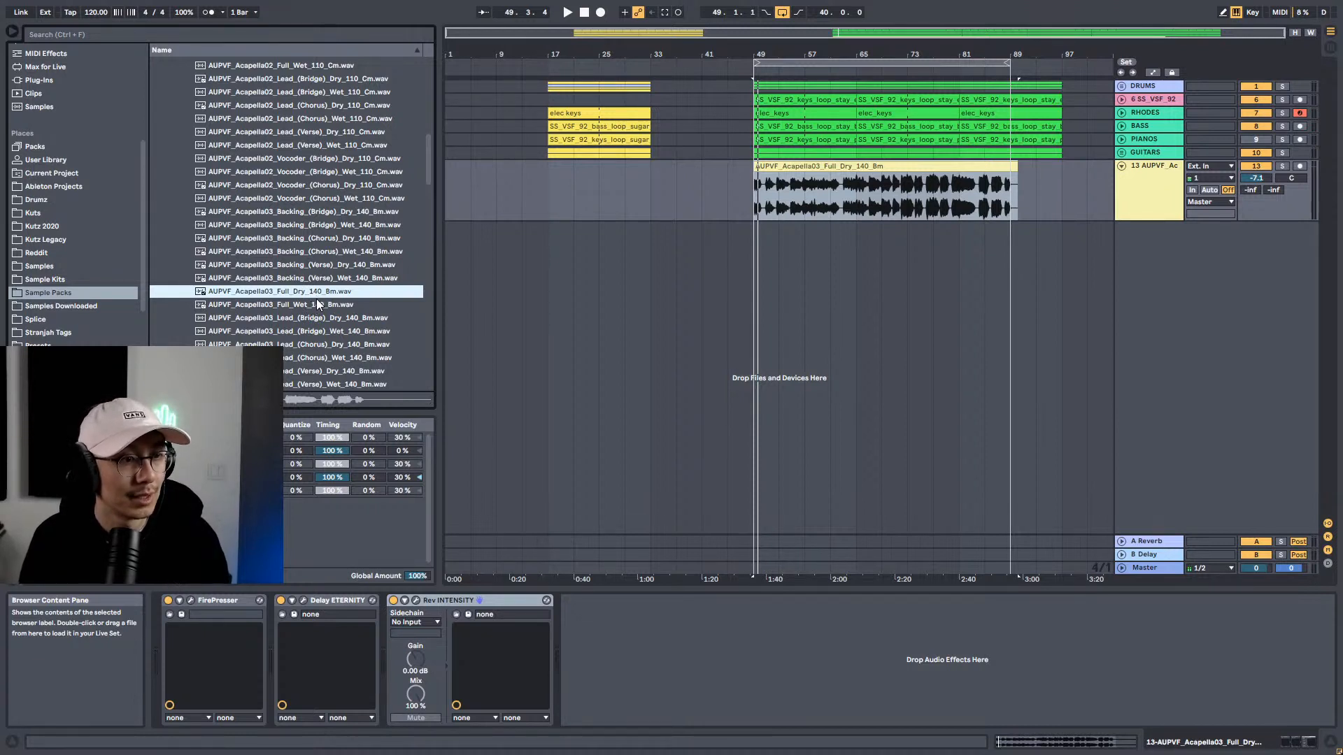
{"action": "key", "text": "Down"}
{"action": "key", "text": "Down"}
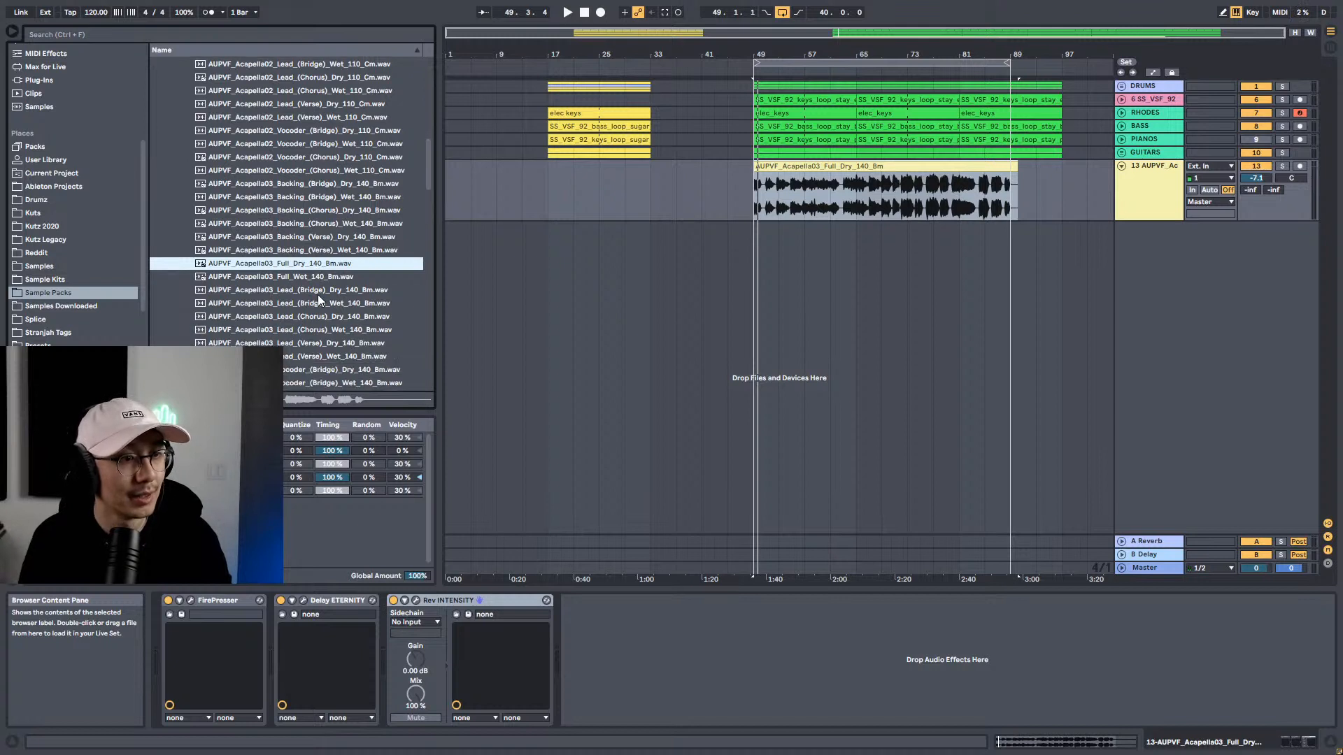
{"action": "key", "text": "Down"}
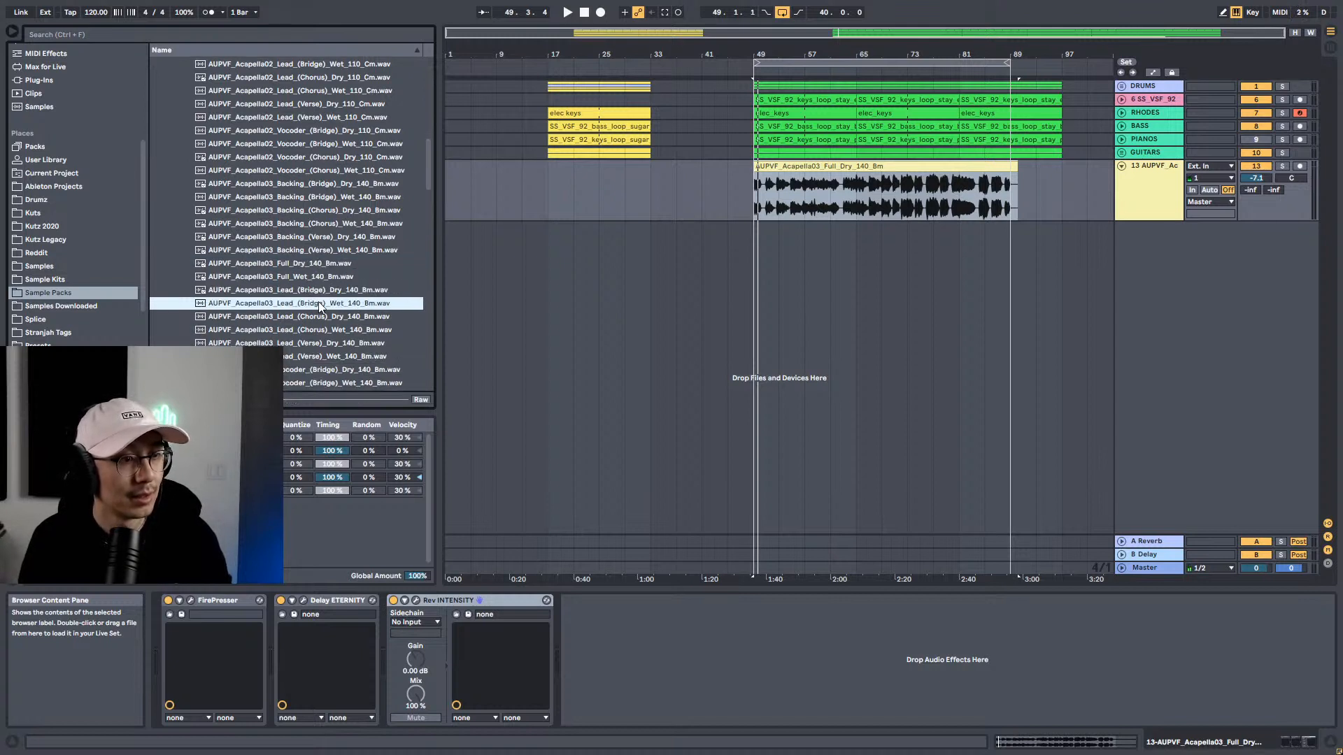
Step: Preview backing samples of AUPVF_Acapella04 and its dry lead bridge vocal
{"action": "scroll", "coordinate": [319, 324], "scroll_direction": "down", "scroll_amount": 5}
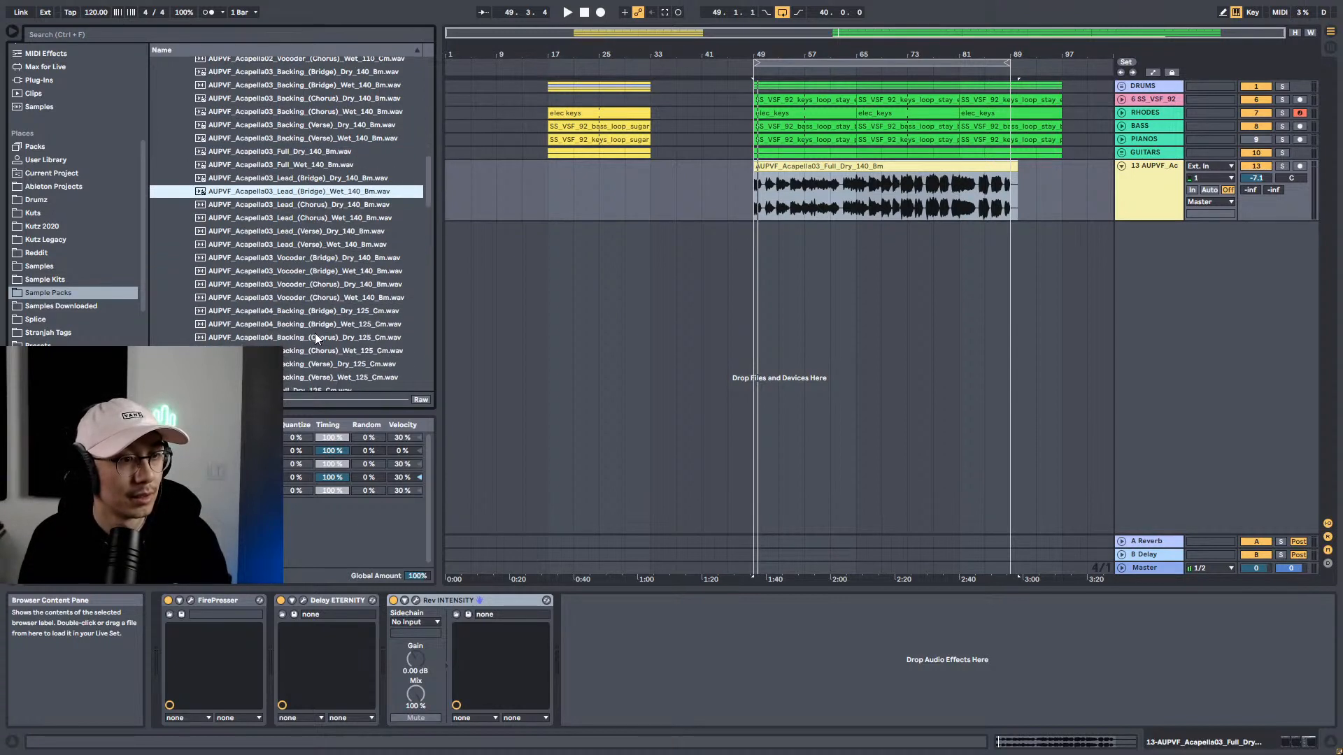
{"action": "scroll", "coordinate": [315, 333], "scroll_direction": "down", "scroll_amount": 1}
{"action": "left_click", "coordinate": [312, 319]}
{"action": "left_click", "coordinate": [309, 309]}
{"action": "scroll", "coordinate": [309, 309], "scroll_direction": "down", "scroll_amount": 3}
{"action": "left_click", "coordinate": [308, 288]}
{"action": "left_click", "coordinate": [306, 278]}
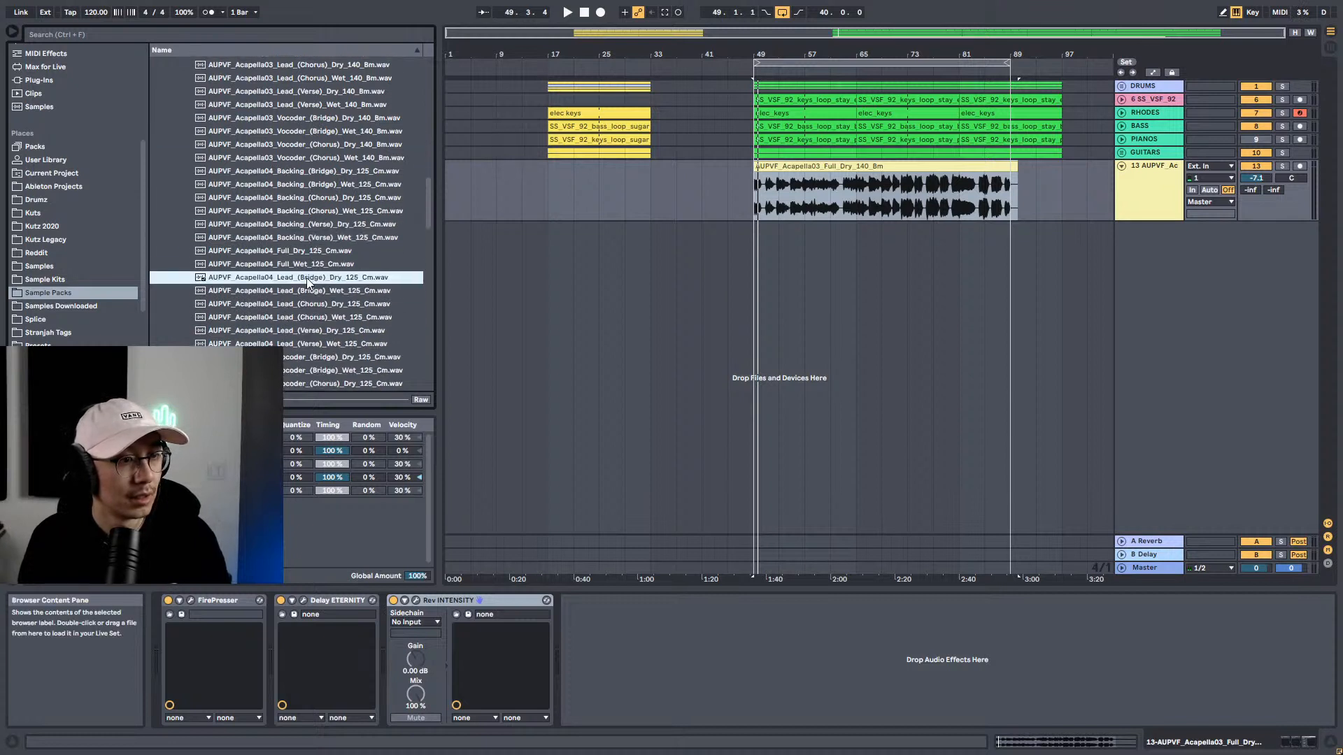
Step: Preview the AUPVF_Acapella04 wet lead bridge sample and the dry and wet lead chorus and verse samples
{"action": "left_click", "coordinate": [303, 292]}
{"action": "left_click", "coordinate": [304, 305]}
{"action": "left_click", "coordinate": [304, 319]}
{"action": "left_click", "coordinate": [304, 331]}
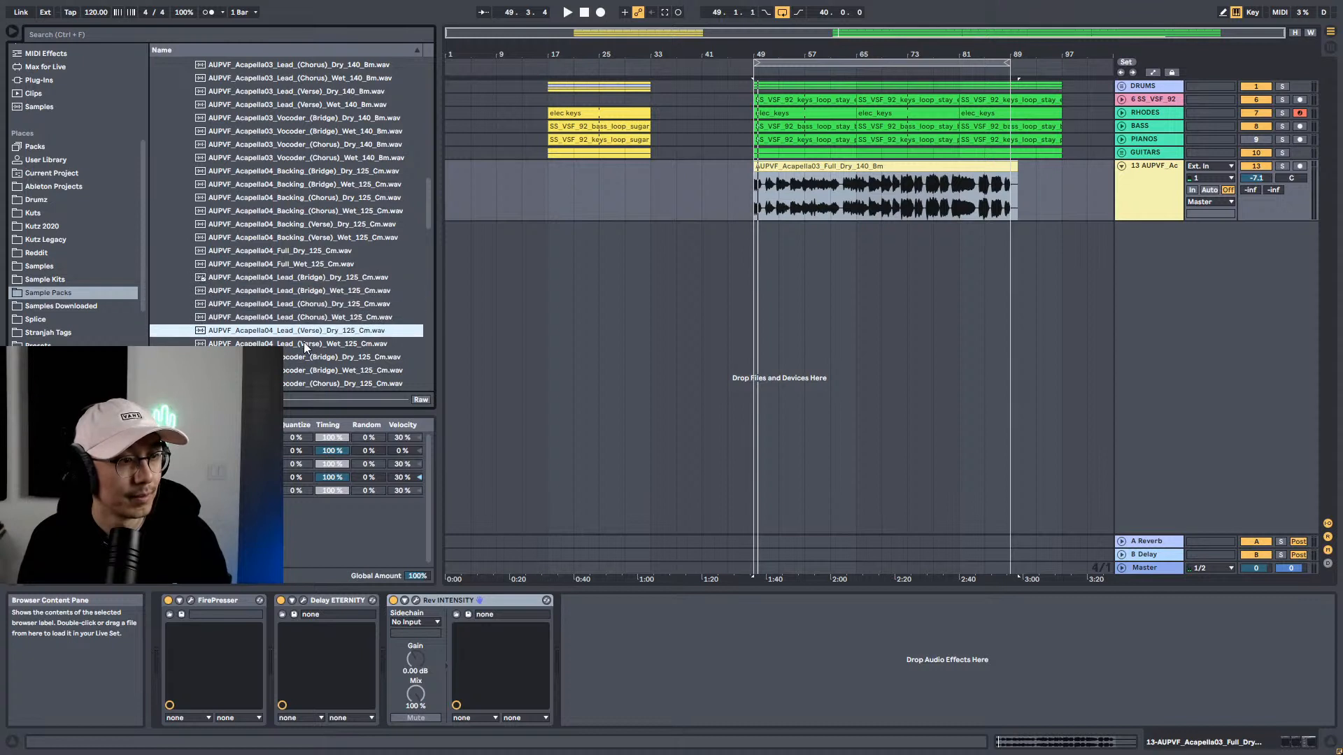
{"action": "left_click", "coordinate": [303, 343]}
{"action": "scroll", "coordinate": [304, 342], "scroll_direction": "down", "scroll_amount": 6}
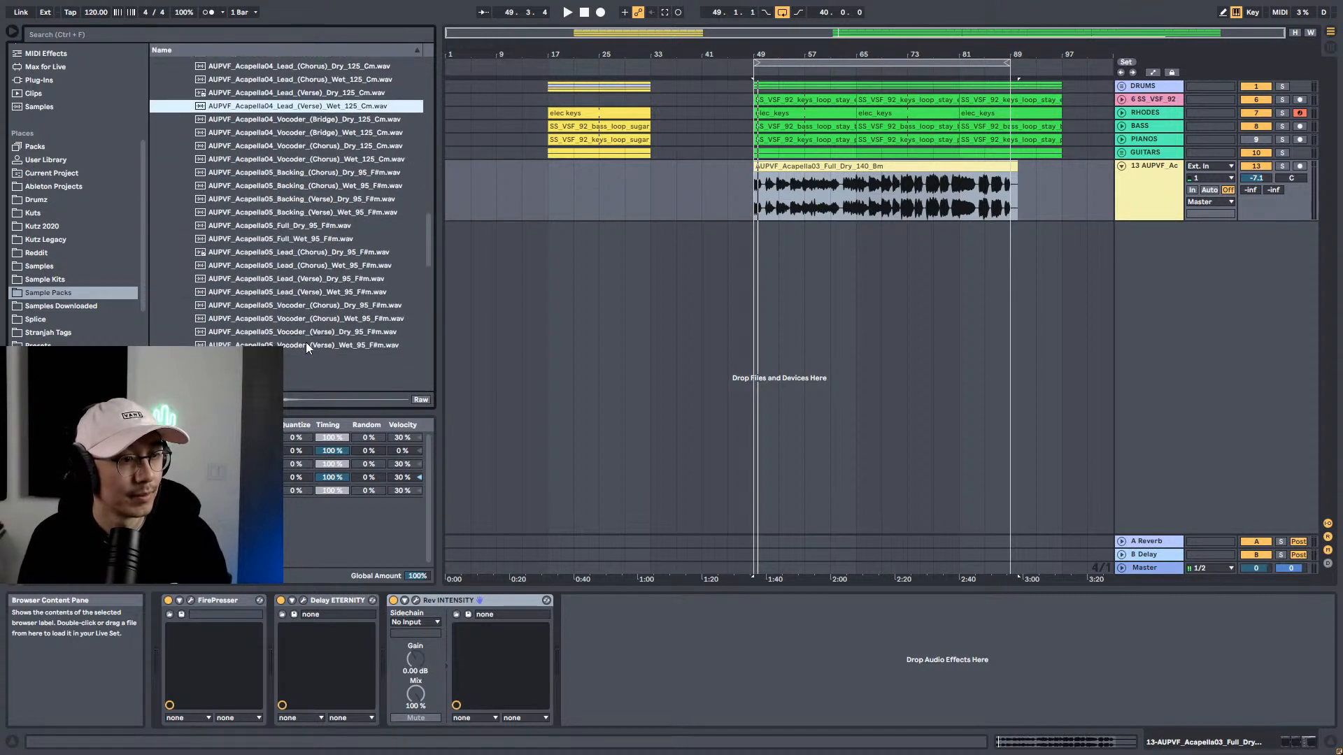
Step: Preview dry loops 01 and 02 and wet loop 03 in the Vocal_Loops folder of the Audentity Pop Vocals pack
{"action": "left_click_drag", "start_coordinate": [428, 233], "coordinate": [431, 84]}
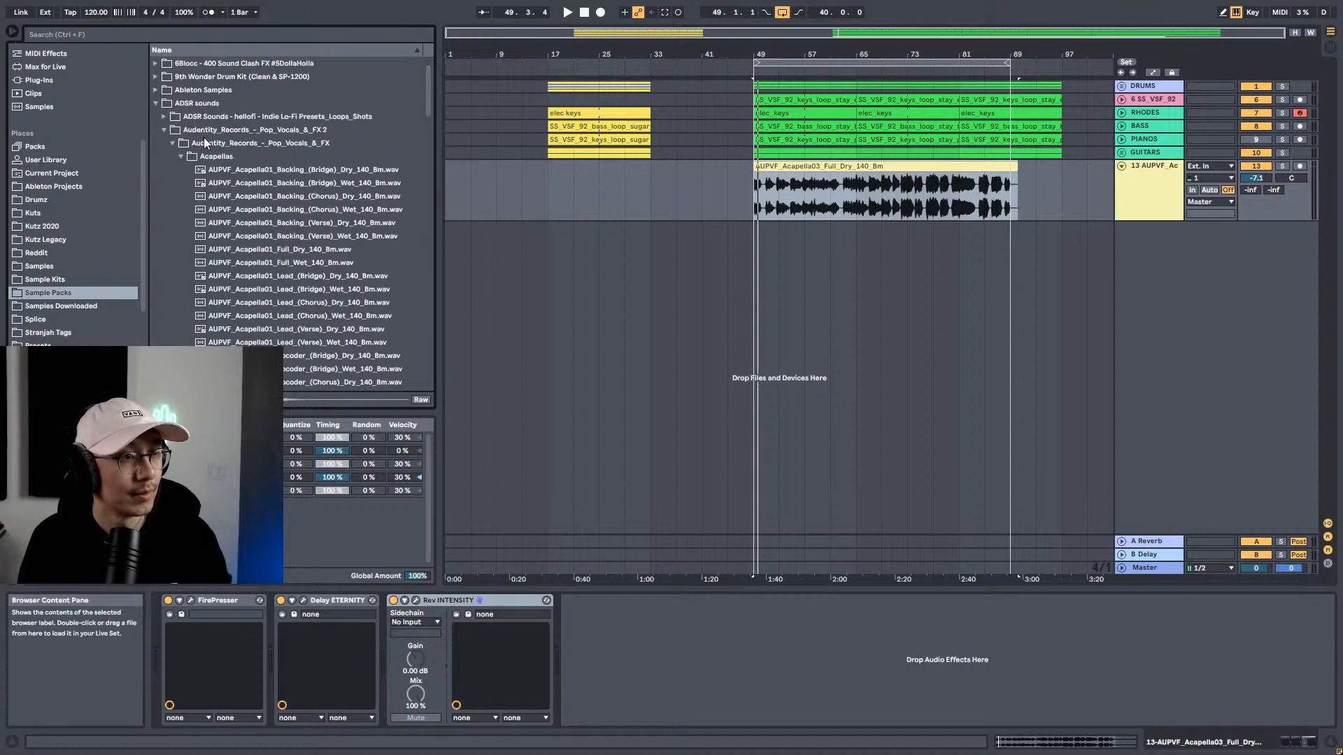
{"action": "left_click", "coordinate": [180, 155]}
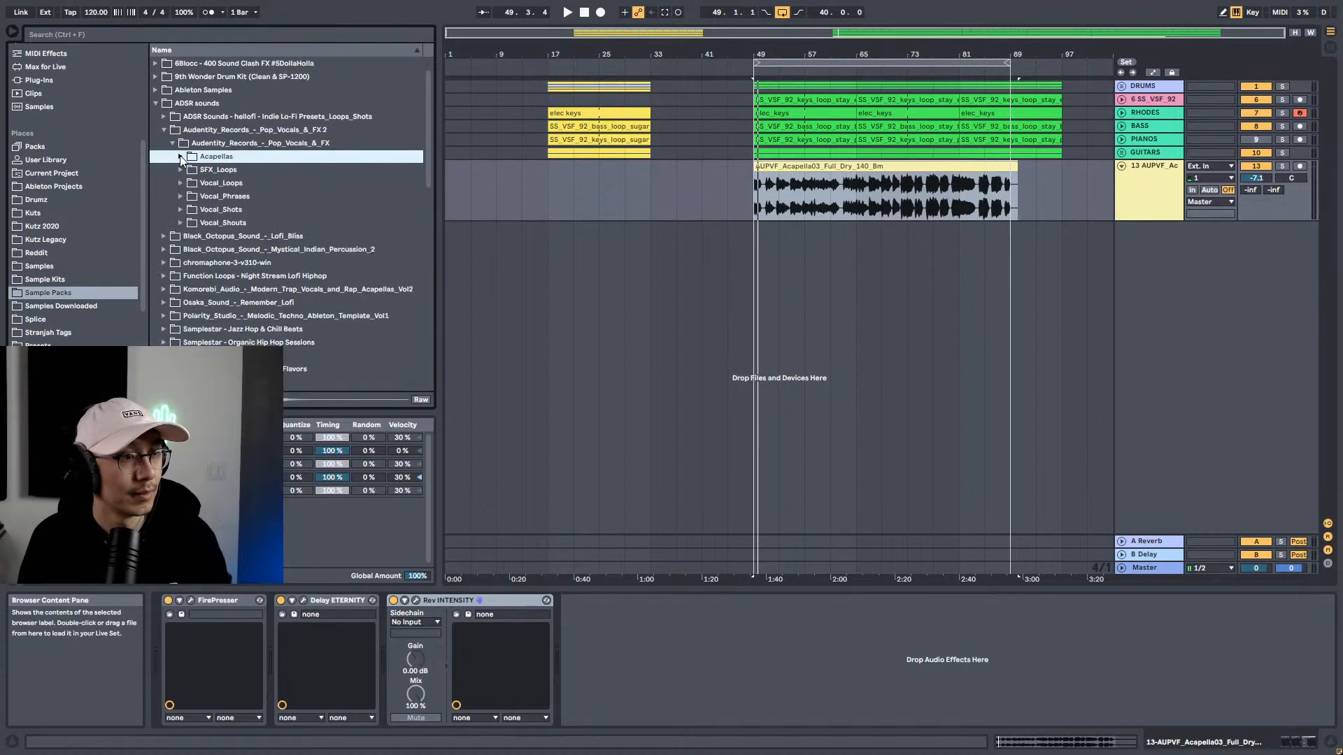
{"action": "left_click", "coordinate": [180, 182]}
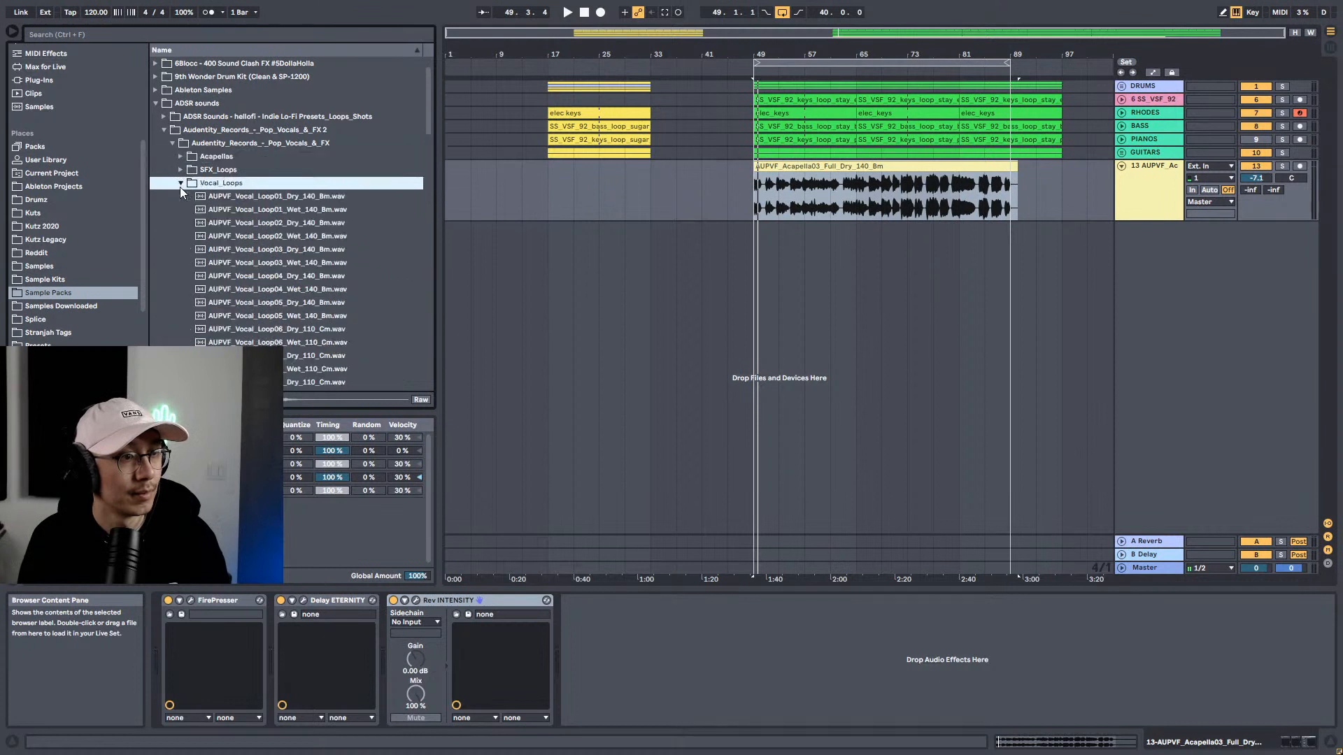
{"action": "left_click", "coordinate": [217, 198]}
{"action": "left_click", "coordinate": [244, 221]}
{"action": "left_click", "coordinate": [258, 264]}
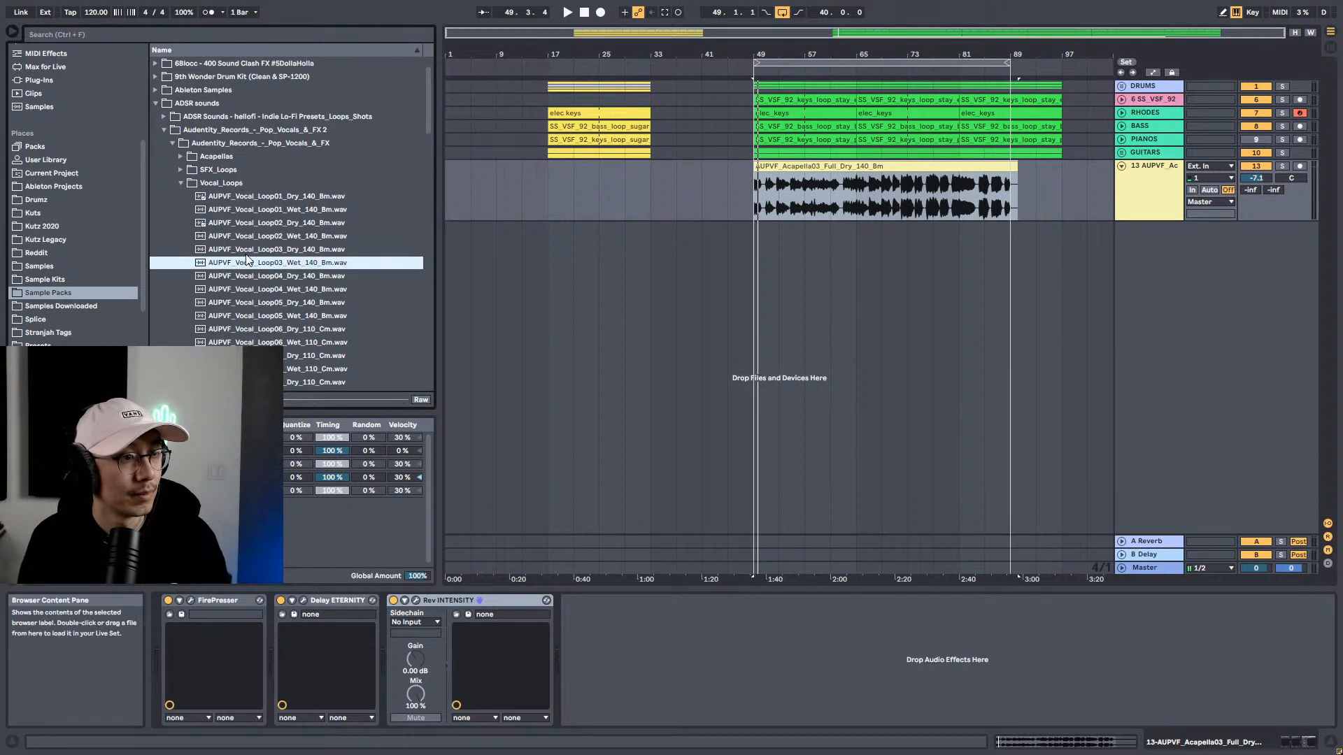
{"action": "left_click", "coordinate": [181, 183]}
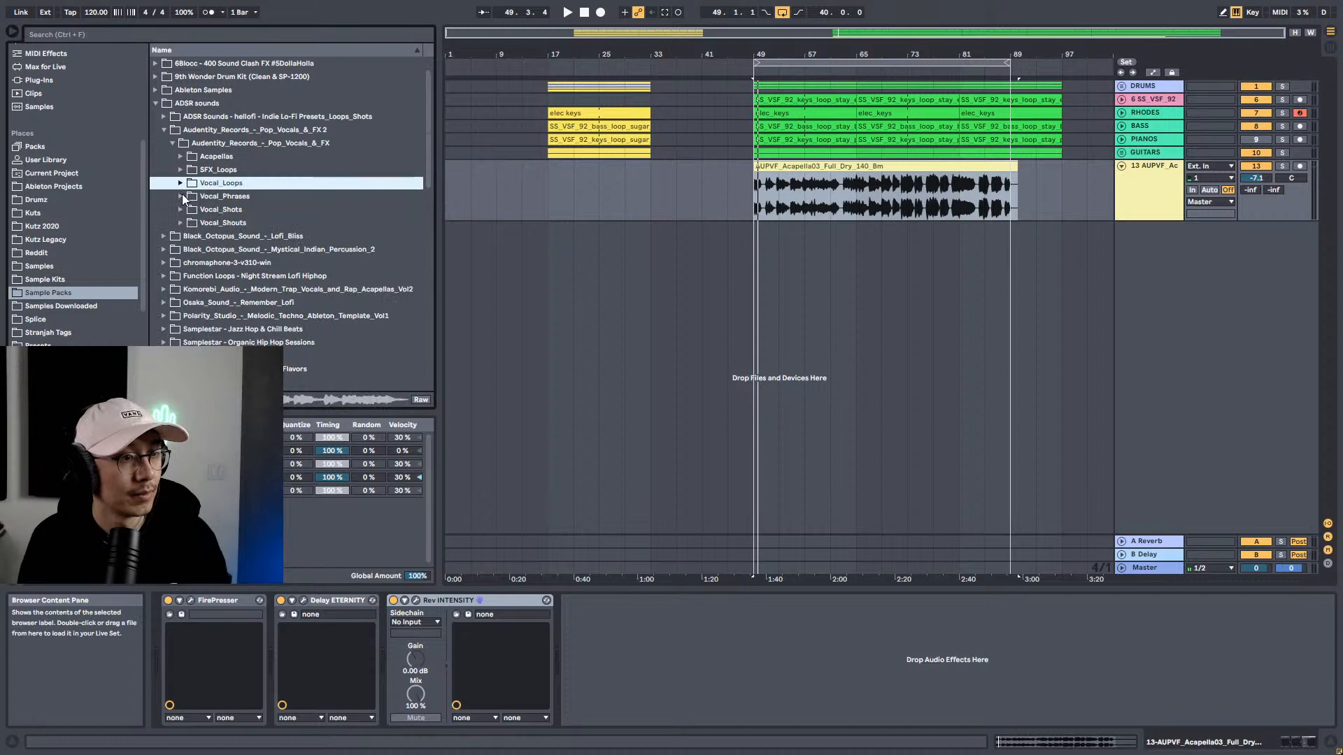
Step: Preview AUPVF_Vocal_Phrase05 and AUPVF_Vocal_Phrase09 in the Vocal_Phrases folder, and collapse the folder
{"action": "left_click", "coordinate": [182, 196]}
{"action": "left_click", "coordinate": [263, 263]}
{"action": "left_click", "coordinate": [279, 317]}
{"action": "scroll", "coordinate": [266, 279], "scroll_direction": "down", "scroll_amount": 5}
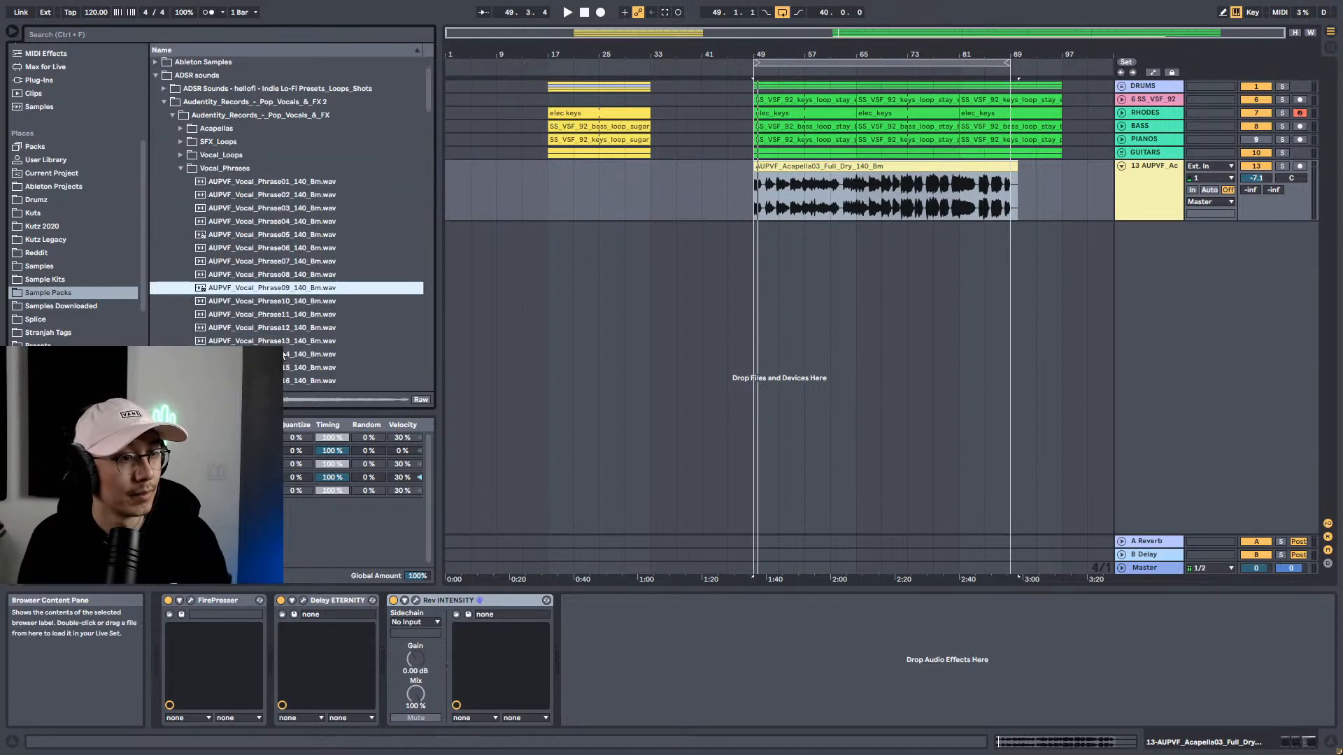
{"action": "left_click", "coordinate": [178, 112]}
{"action": "scroll", "coordinate": [195, 163], "scroll_direction": "up", "scroll_amount": 2}
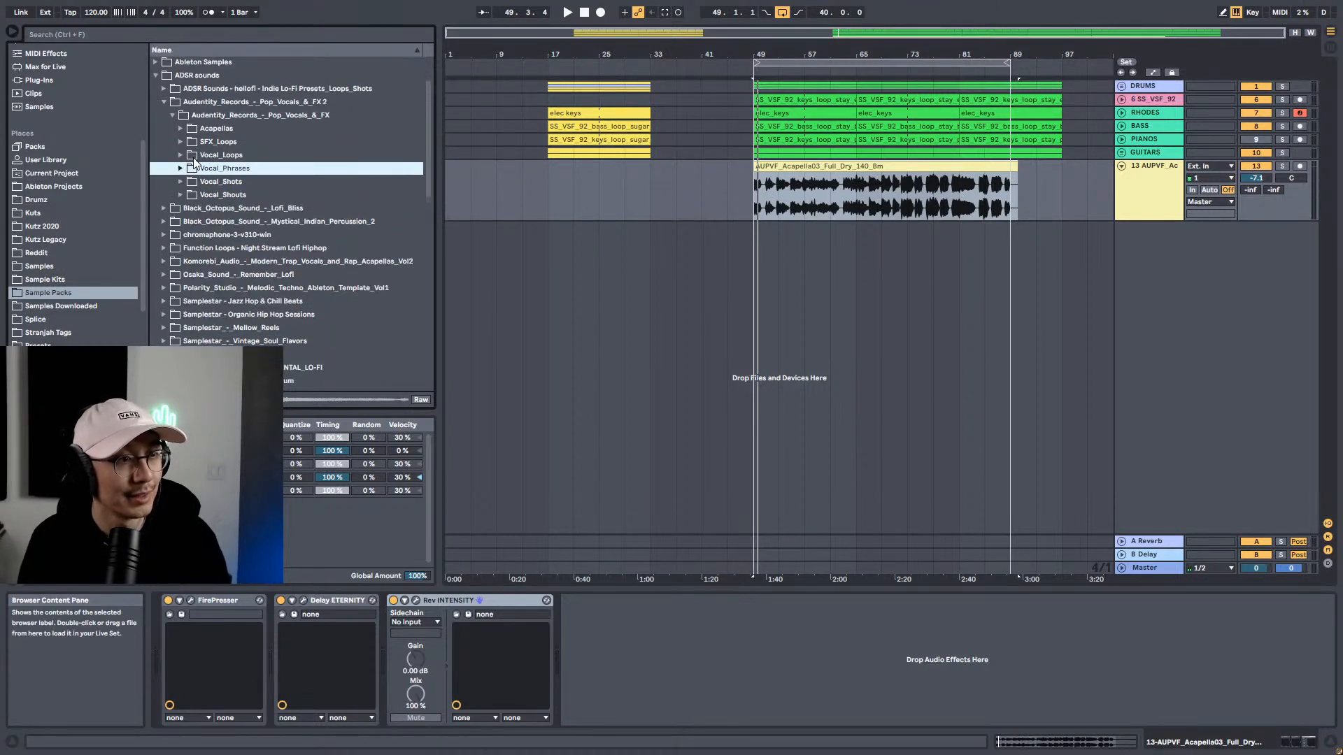
Step: Reopen the Acapellas folder and preview the AUPVF_Acapella01 dry bridge backing and the lead bridge, chorus and verse samples
{"action": "left_click", "coordinate": [184, 127]}
{"action": "left_click", "coordinate": [278, 143]}
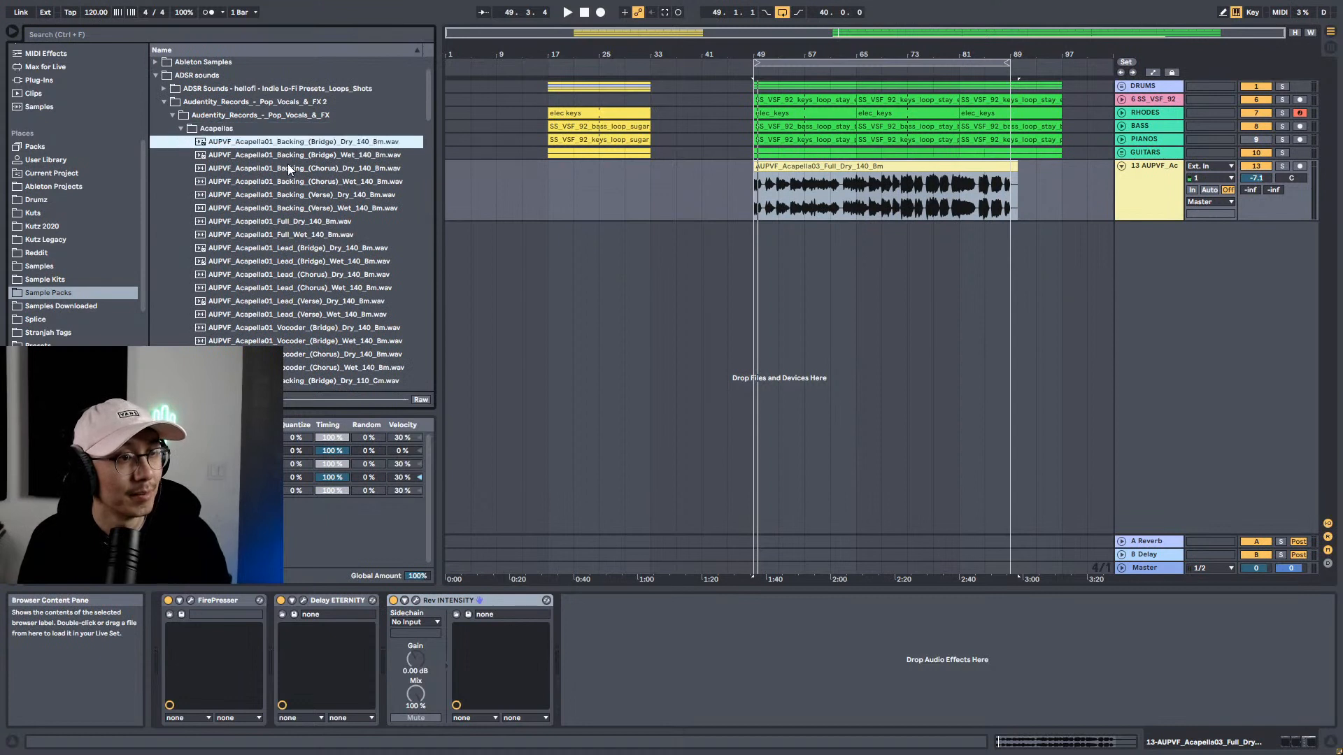
{"action": "left_click", "coordinate": [296, 248]}
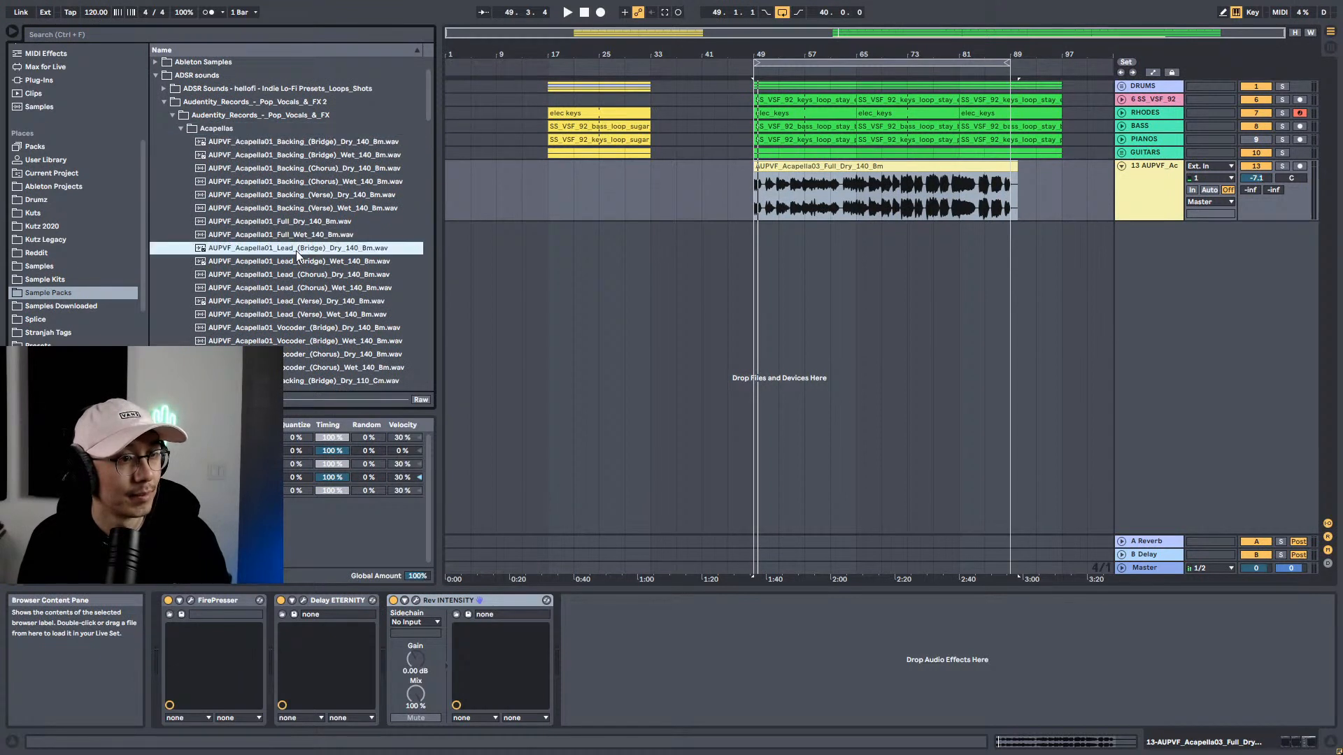
{"action": "left_click", "coordinate": [299, 260]}
{"action": "left_click", "coordinate": [303, 272]}
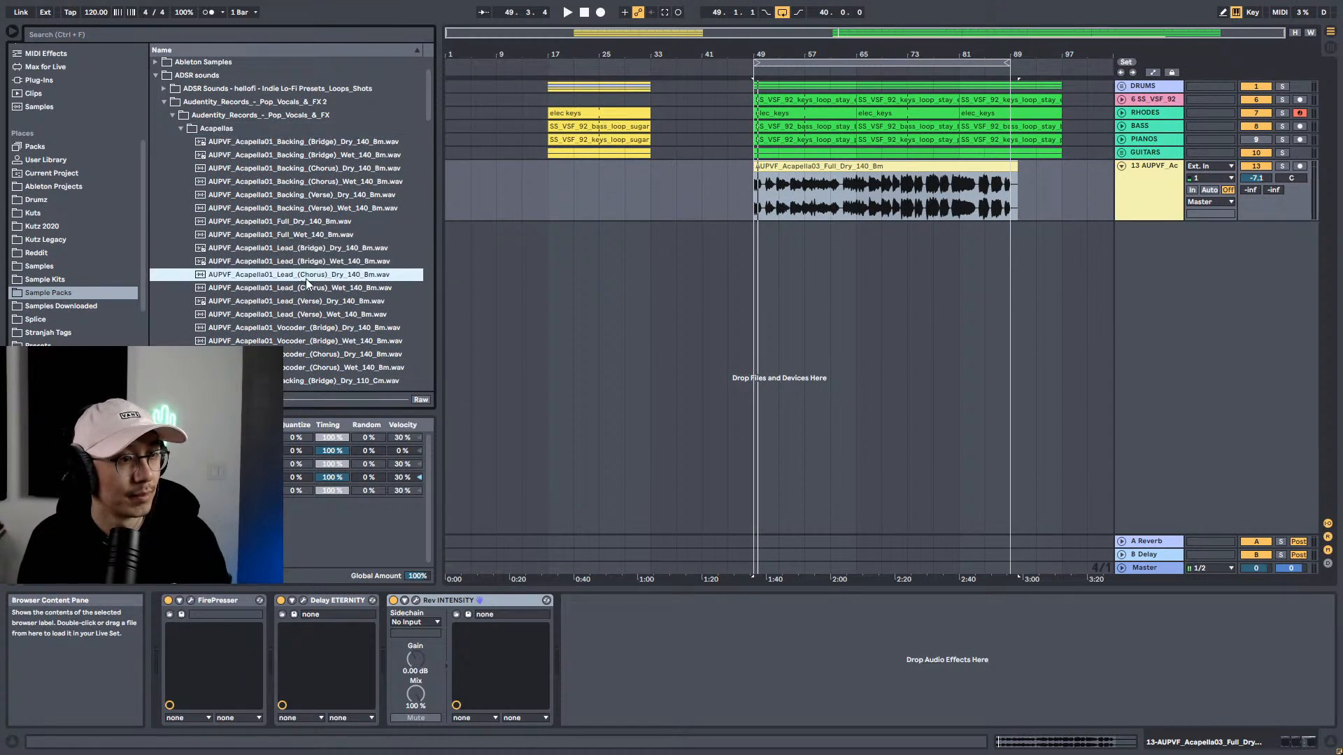
{"action": "left_click", "coordinate": [308, 288]}
{"action": "left_click", "coordinate": [312, 302]}
{"action": "left_click", "coordinate": [313, 314]}
Step: Preview the dry and wet AUPVF_Acapella01 vocoder bridge samples
{"action": "left_click", "coordinate": [316, 327]}
{"action": "scroll", "coordinate": [316, 333], "scroll_direction": "down", "scroll_amount": 2}
{"action": "left_click", "coordinate": [313, 285]}
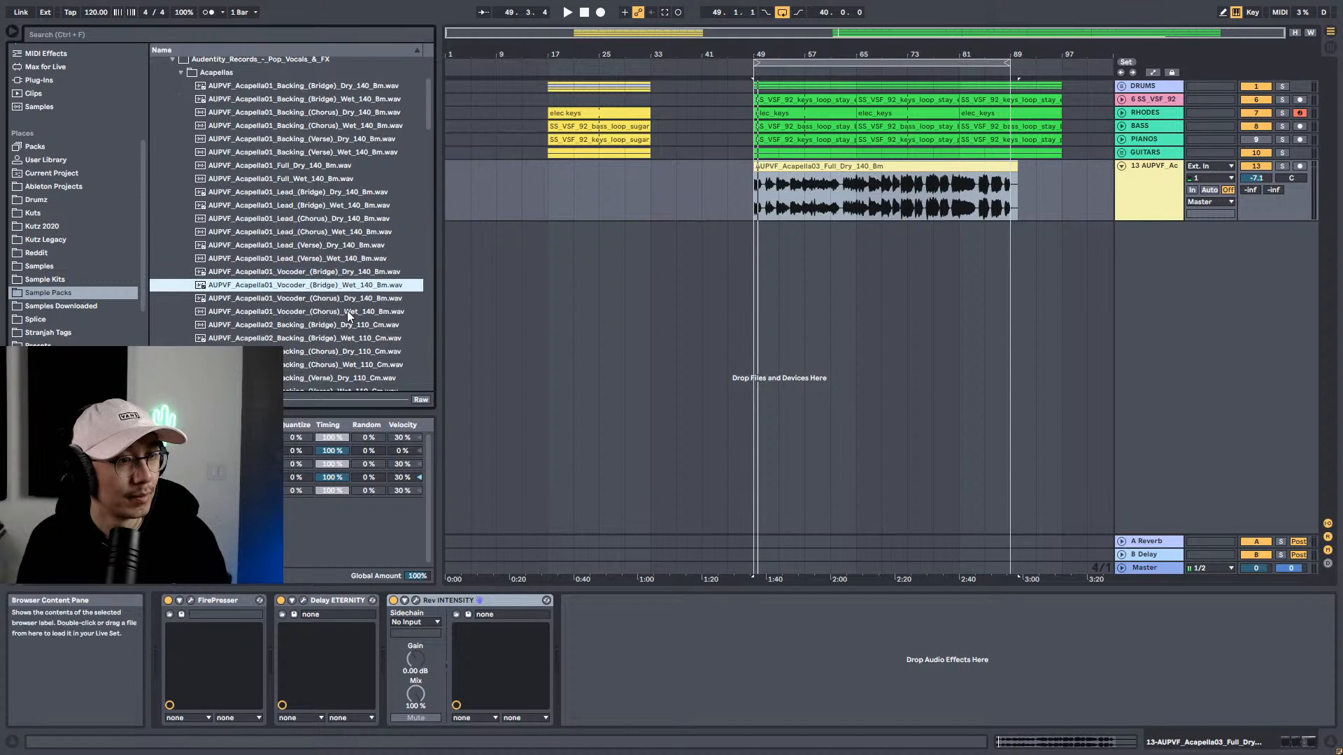
Step: Preview the AUPVF_Acapella02 backing bridge samples, the dry backing verse and the dry lead bridge sample
{"action": "scroll", "coordinate": [349, 307], "scroll_direction": "down", "scroll_amount": 3}
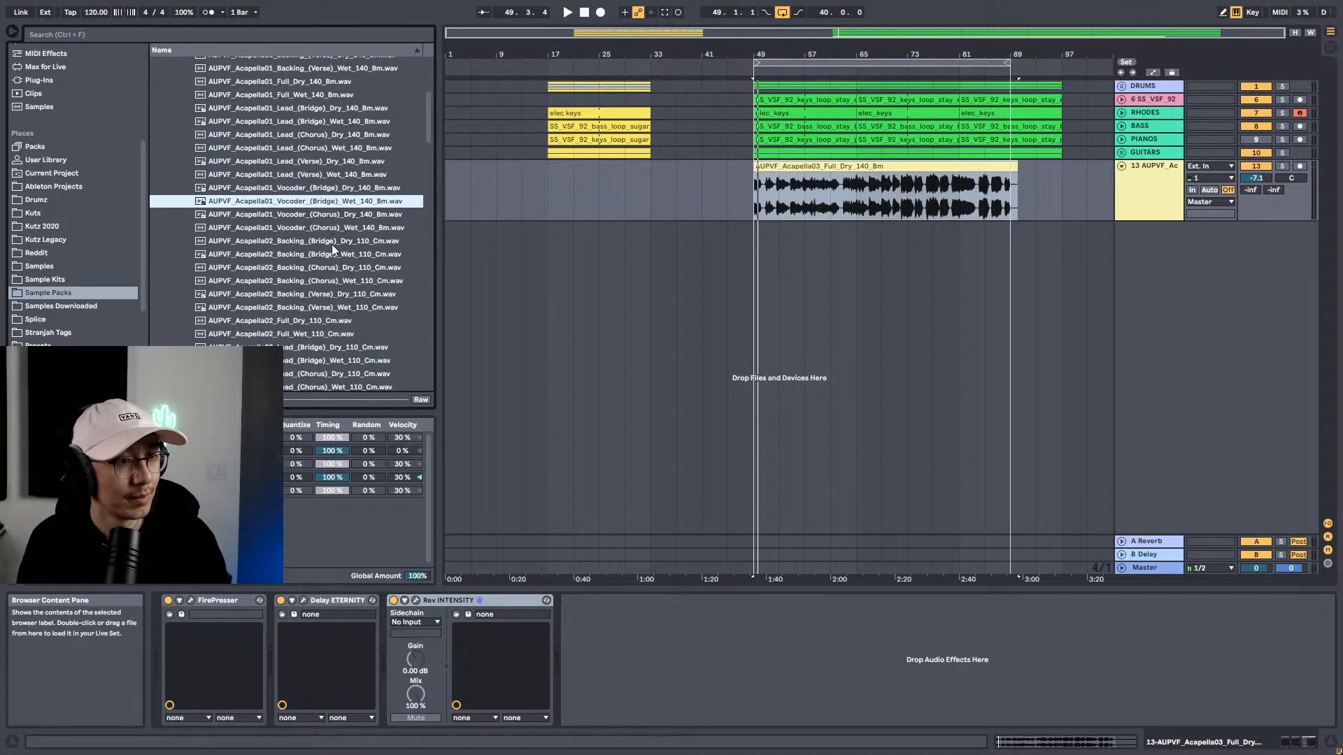
{"action": "left_click", "coordinate": [333, 242]}
{"action": "left_click", "coordinate": [328, 254]}
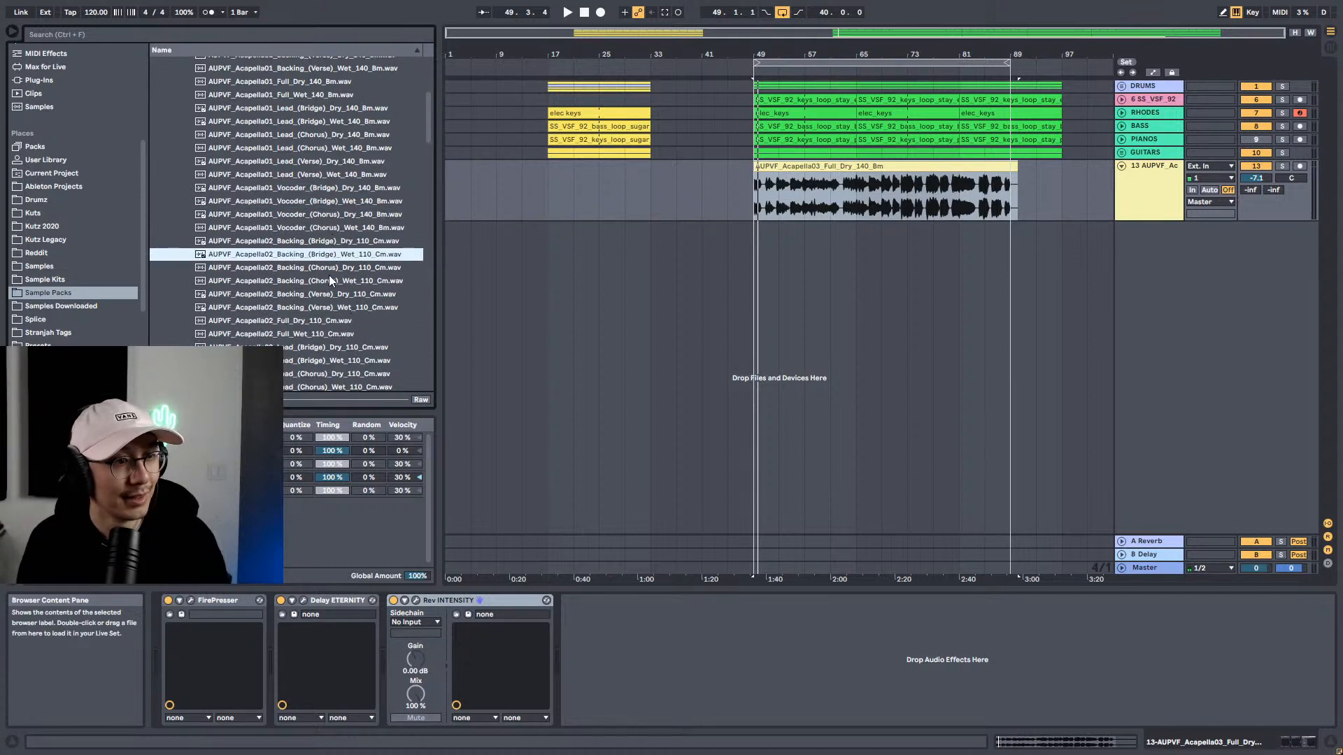
{"action": "left_click", "coordinate": [334, 294]}
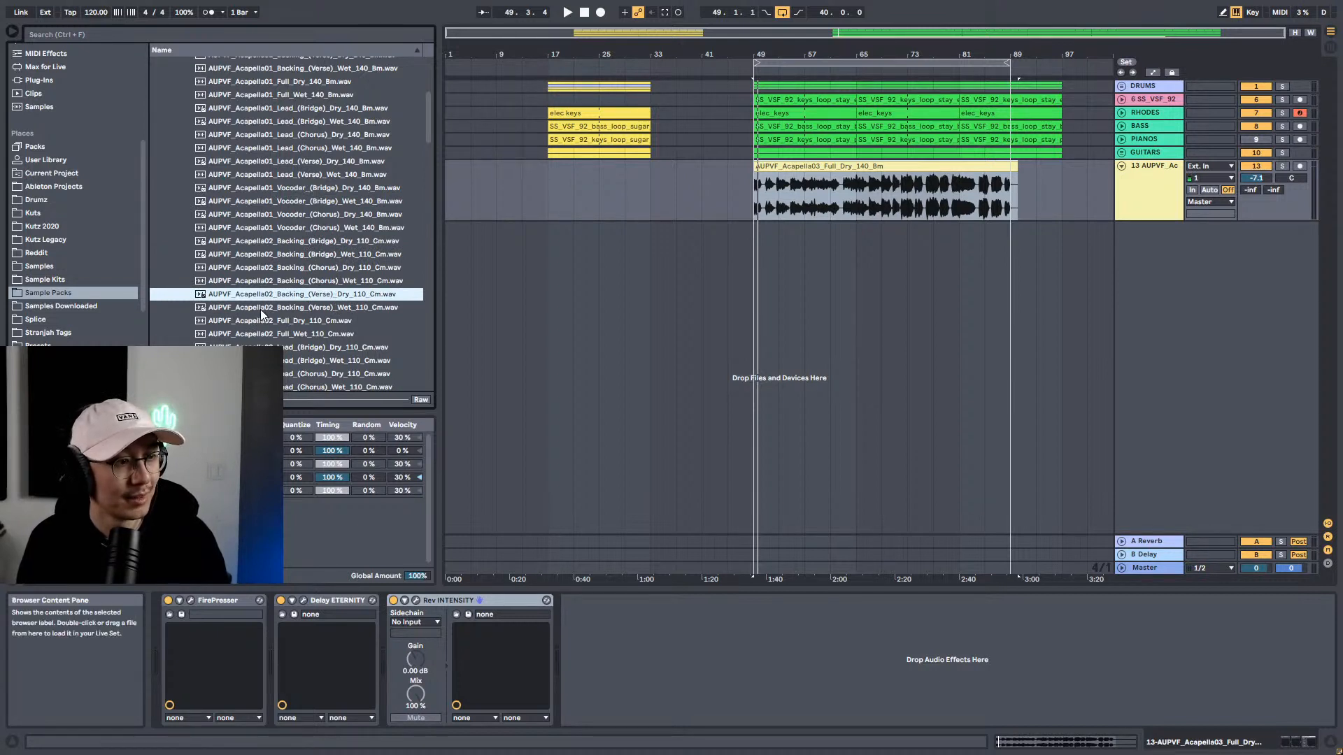
{"action": "scroll", "coordinate": [334, 305], "scroll_direction": "down", "scroll_amount": 2}
{"action": "left_click", "coordinate": [326, 296]}
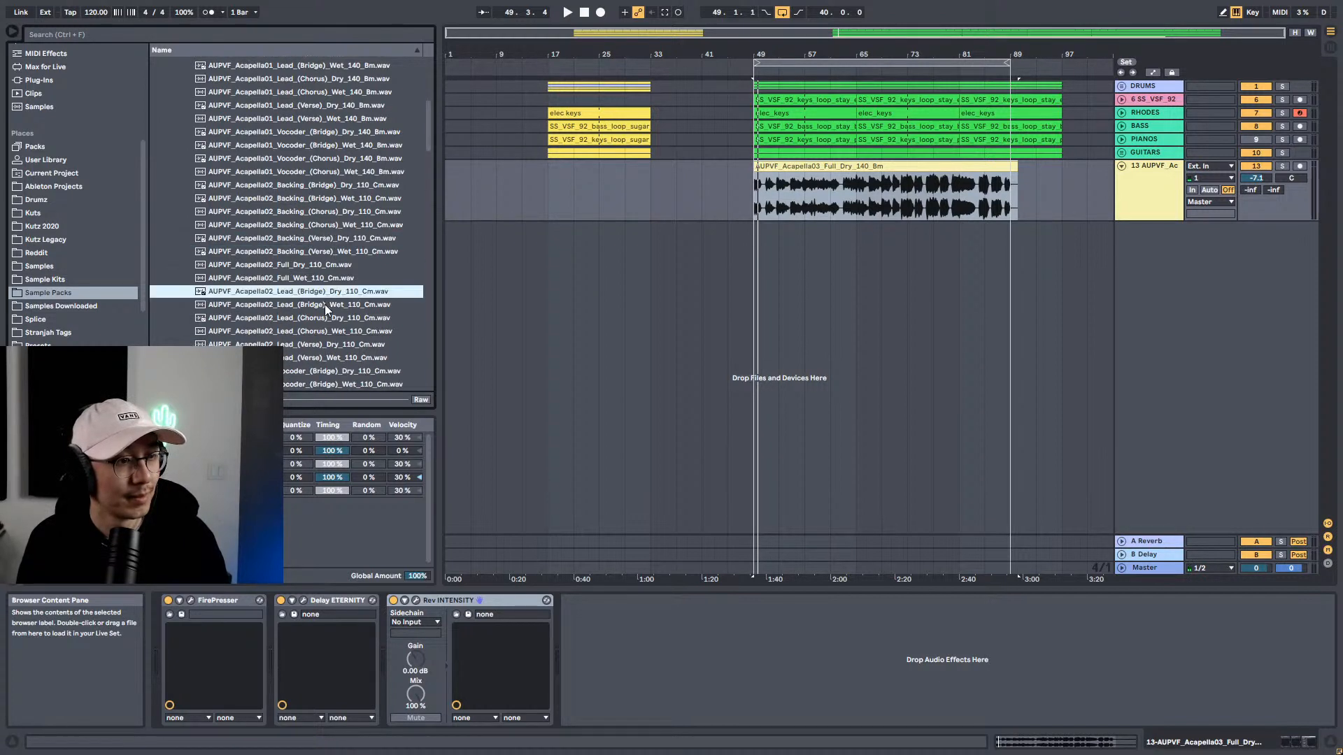
Step: Place AUPVF_Acapella02_Lead_(Bridge)_Wet_110_Cm at bar 49 on a new audio track below the existing vocal, and solo that track
{"action": "left_click", "coordinate": [312, 305]}
{"action": "left_click_drag", "start_coordinate": [309, 309], "coordinate": [787, 237]}
{"action": "left_click", "coordinate": [772, 307]}
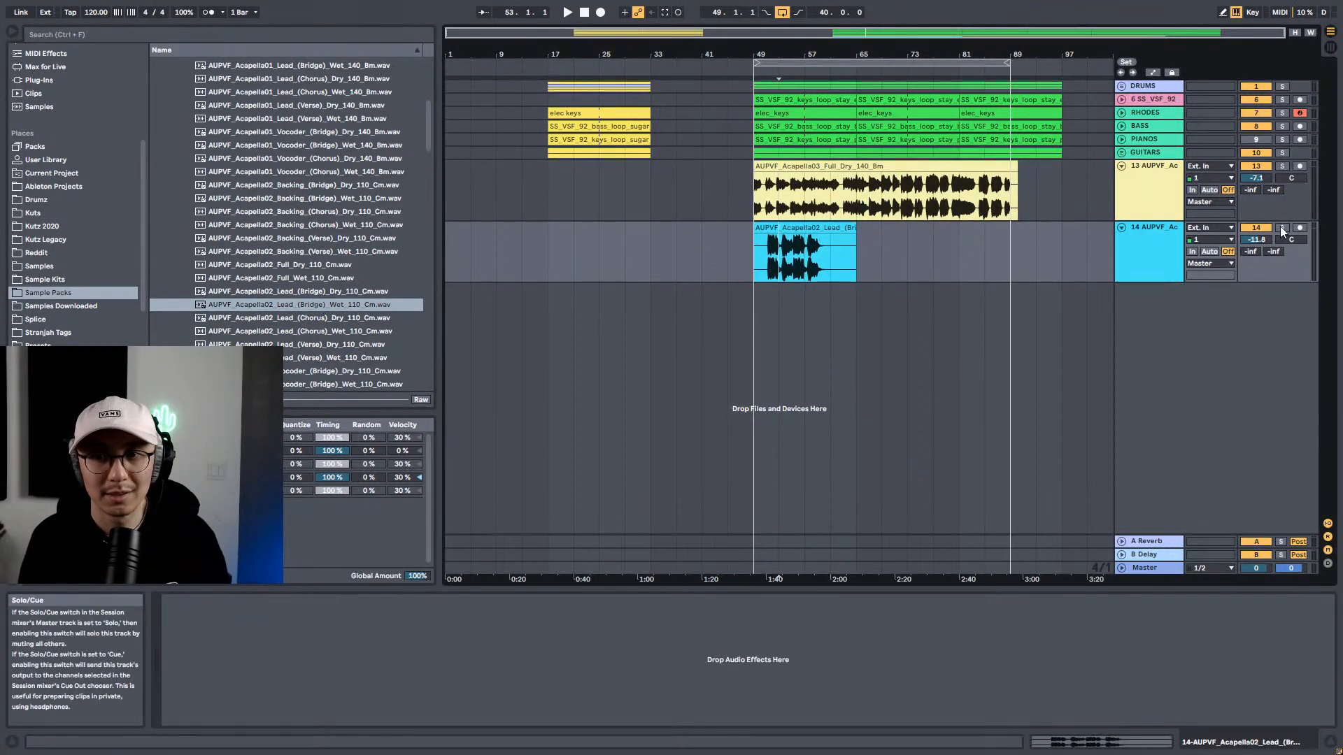
{"action": "left_click_drag", "start_coordinate": [775, 579], "coordinate": [775, 591]}
{"action": "left_click_drag", "start_coordinate": [775, 54], "coordinate": [775, 140]}
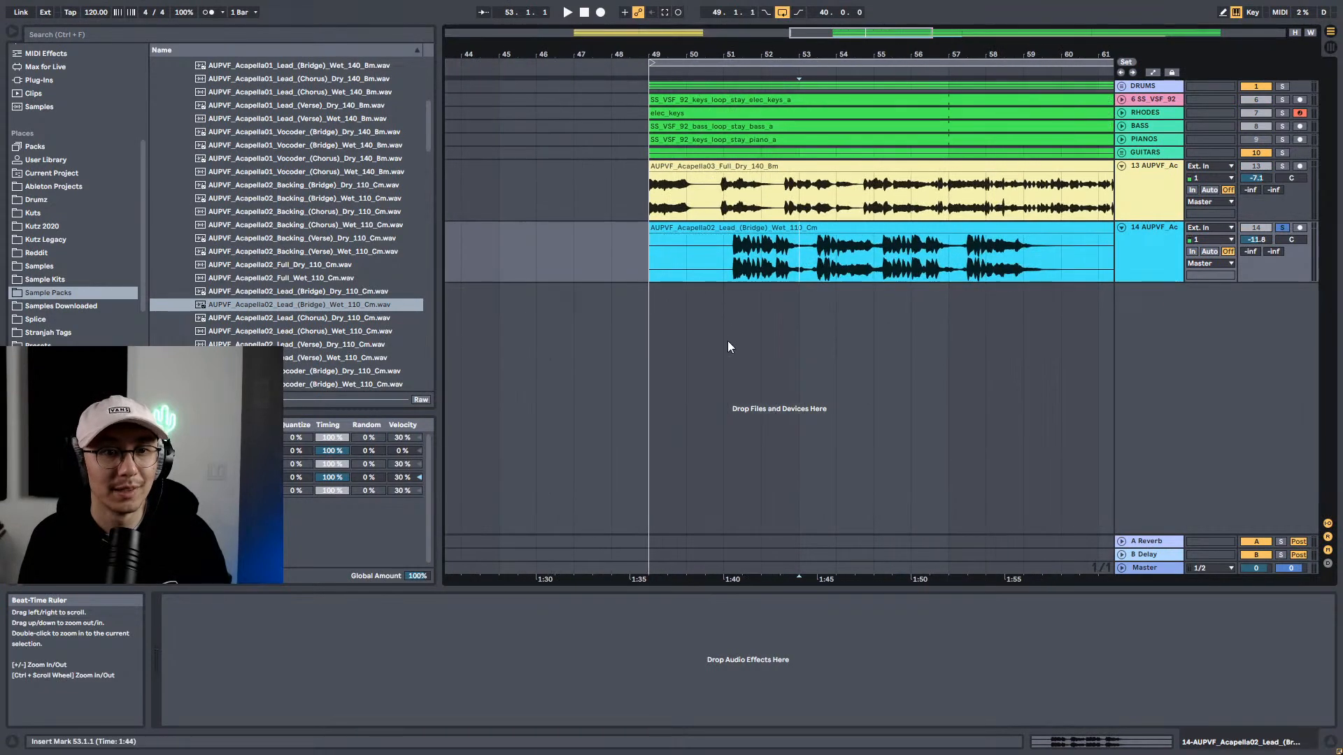
Step: Play the soloed bridge vocal from where its singing starts, at about bar 51
{"action": "left_click", "coordinate": [733, 284]}
{"action": "key", "text": "space"}
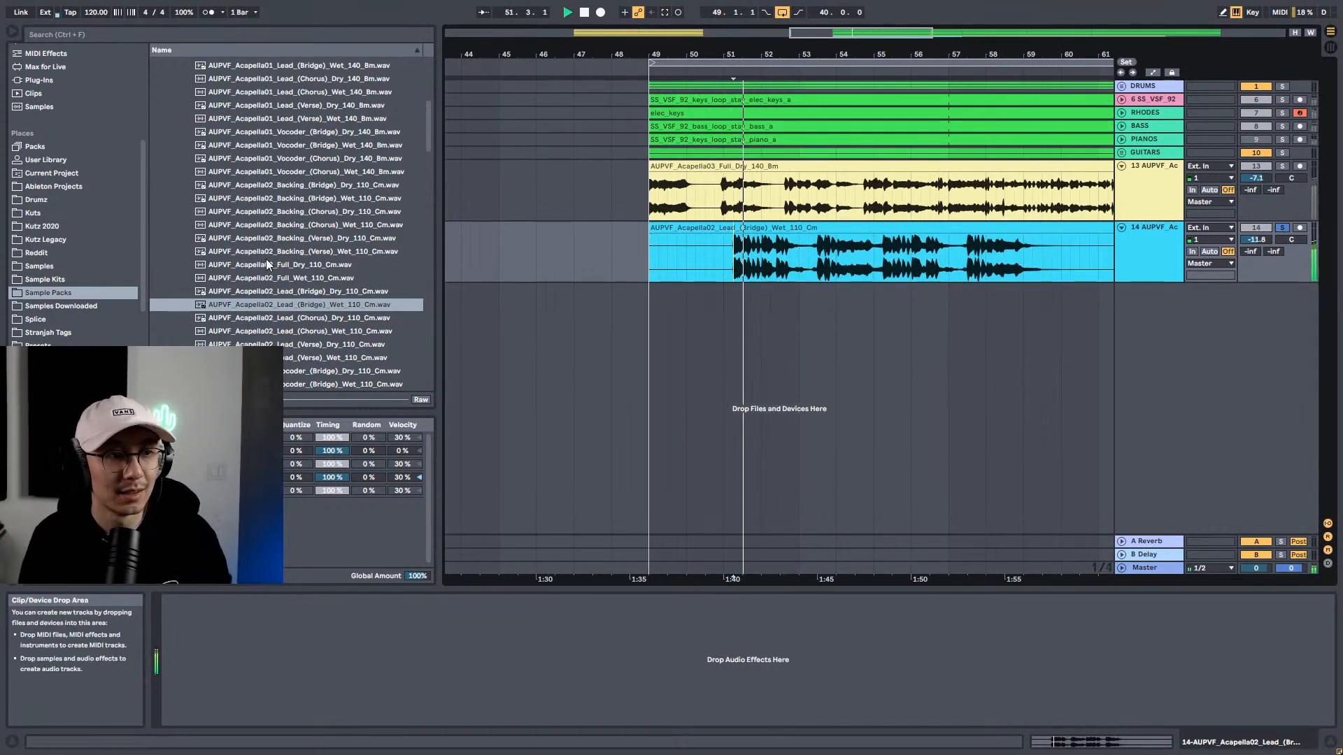
{"action": "key", "text": "space"}
Step: Try the dry and wet AUPVF_Acapella02_Lead_(Chorus) samples in place of the bridge vocal at bar 49 and listen to them
{"action": "left_click_drag", "start_coordinate": [297, 318], "coordinate": [651, 257]}
{"action": "key", "text": "space"}
{"action": "left_click_drag", "start_coordinate": [324, 332], "coordinate": [647, 250]}
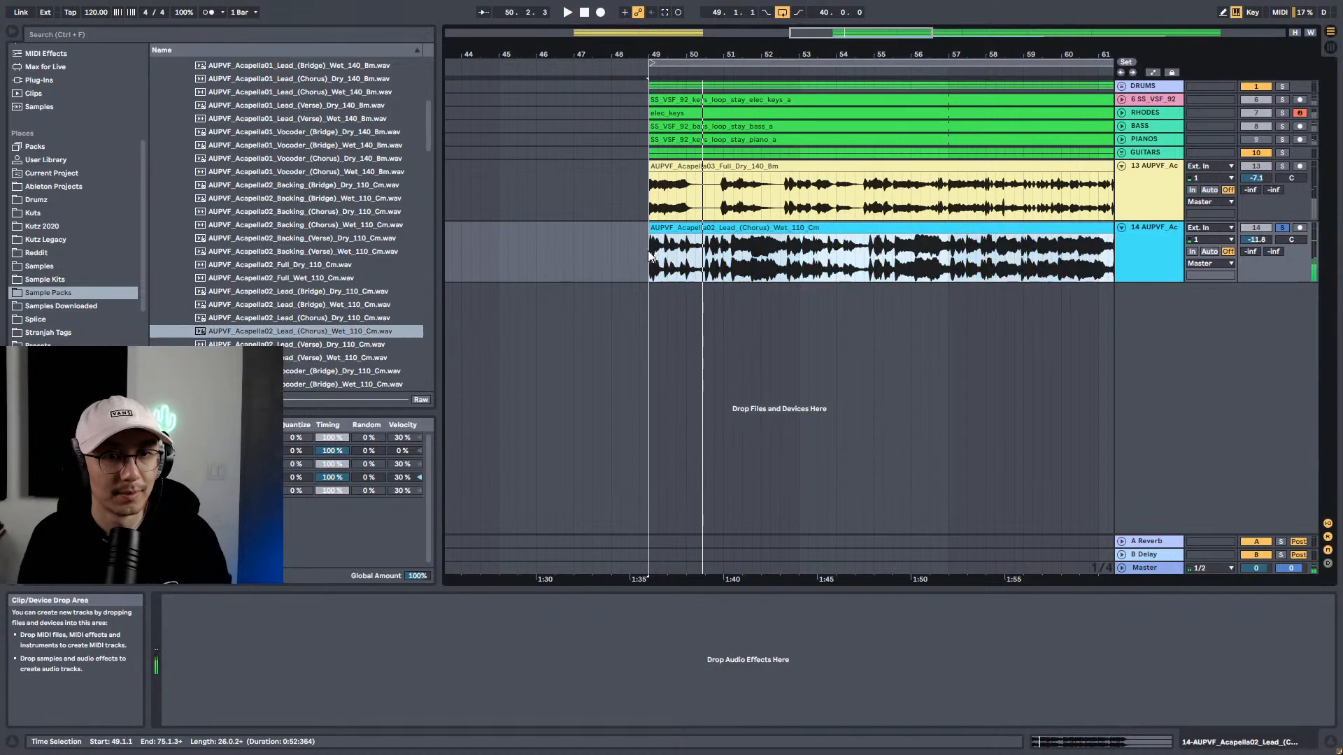
{"action": "scroll", "coordinate": [355, 346], "scroll_direction": "down", "scroll_amount": 5}
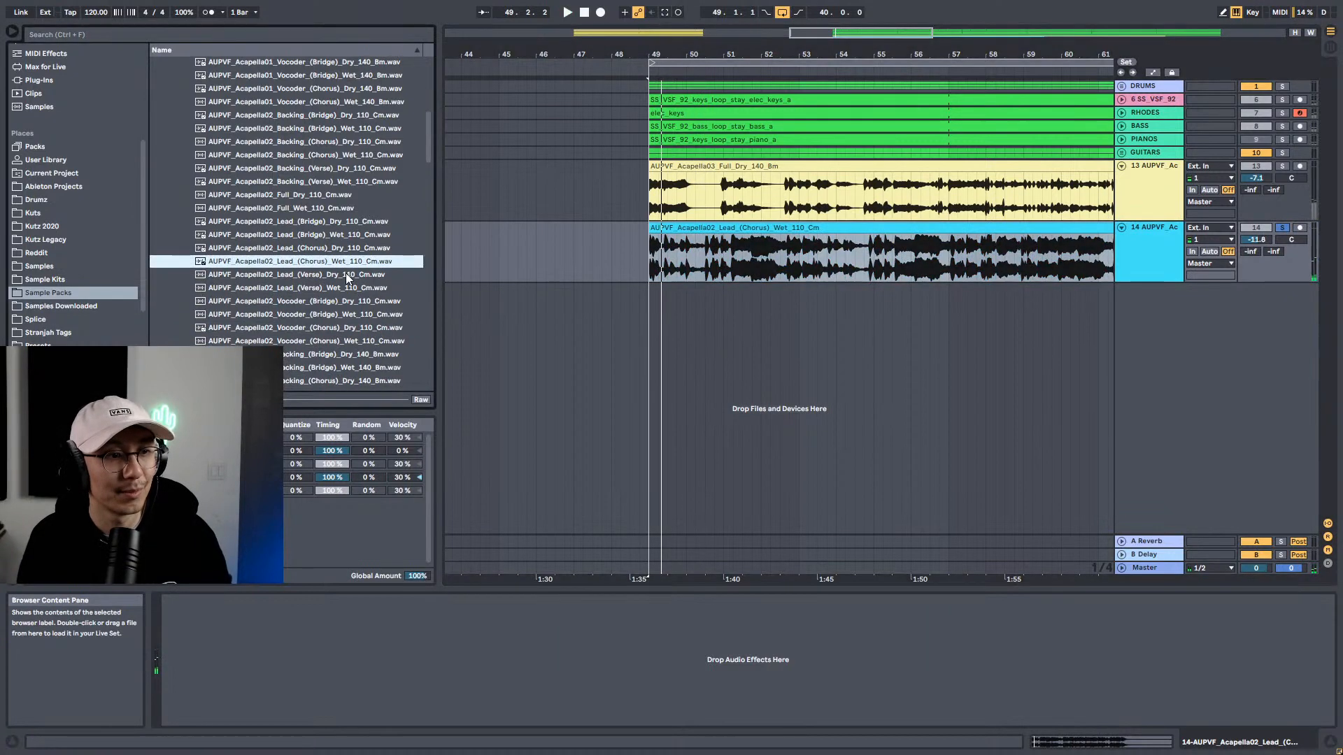
{"action": "key", "text": "space"}
Step: Replace the soloed track's clip at bar 49 with AUPVF_Acapella02_Lead_(Verse)_Dry_110_Cm and play it from its first phrase
{"action": "left_click_drag", "start_coordinate": [342, 275], "coordinate": [650, 245]}
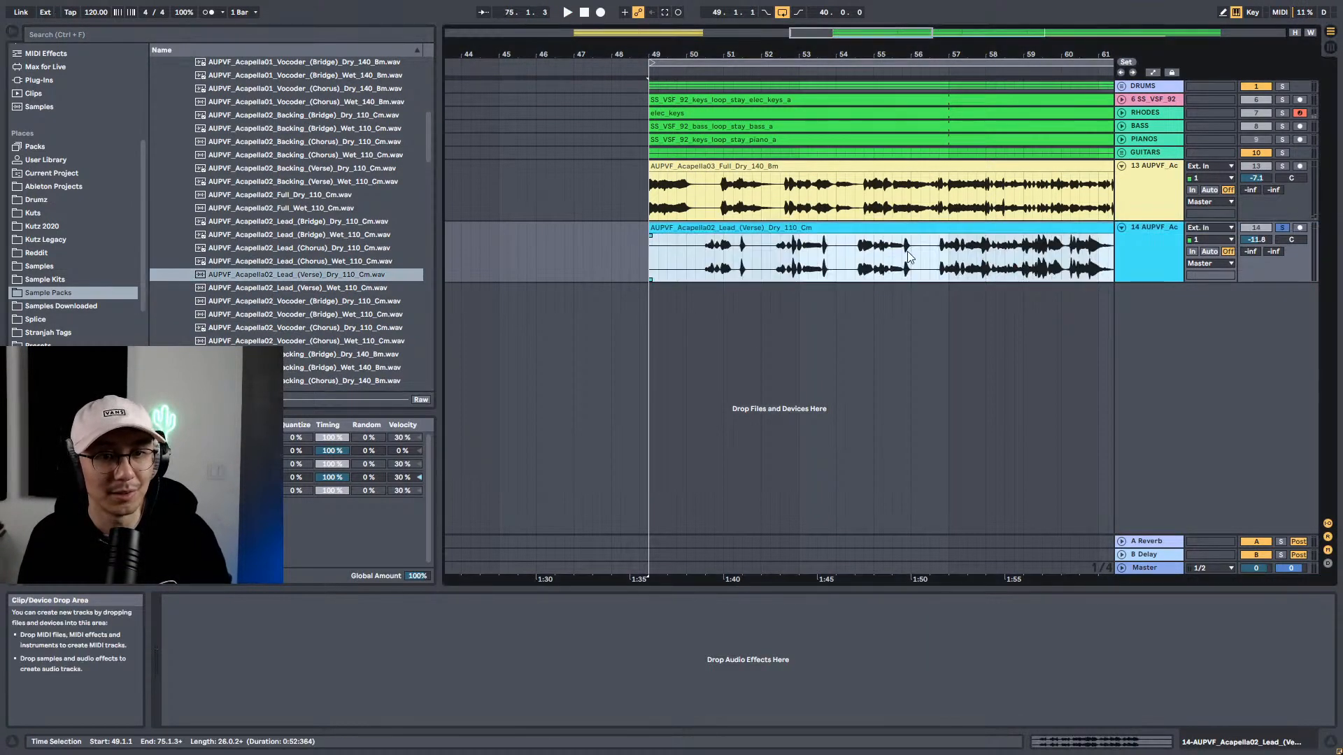
{"action": "left_click", "coordinate": [704, 262]}
{"action": "key", "text": "space"}
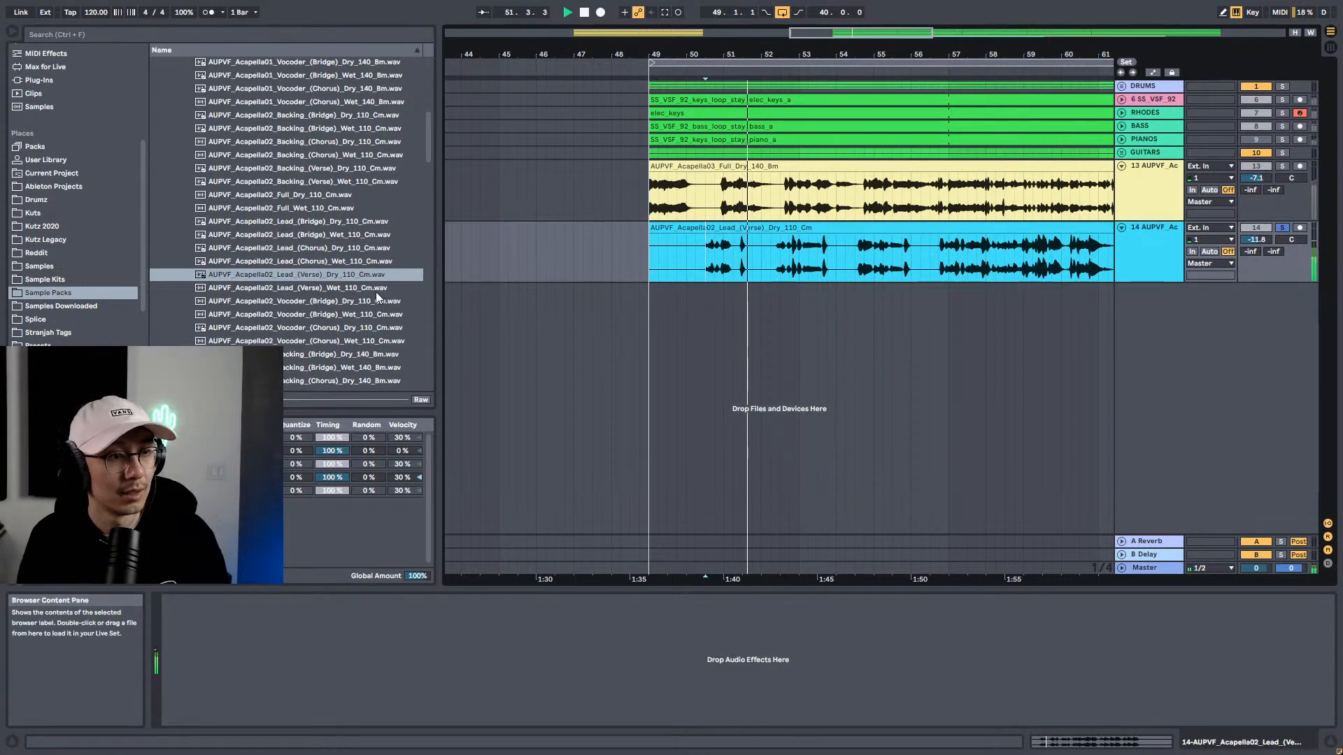
{"action": "scroll", "coordinate": [294, 301], "scroll_direction": "down", "scroll_amount": 3}
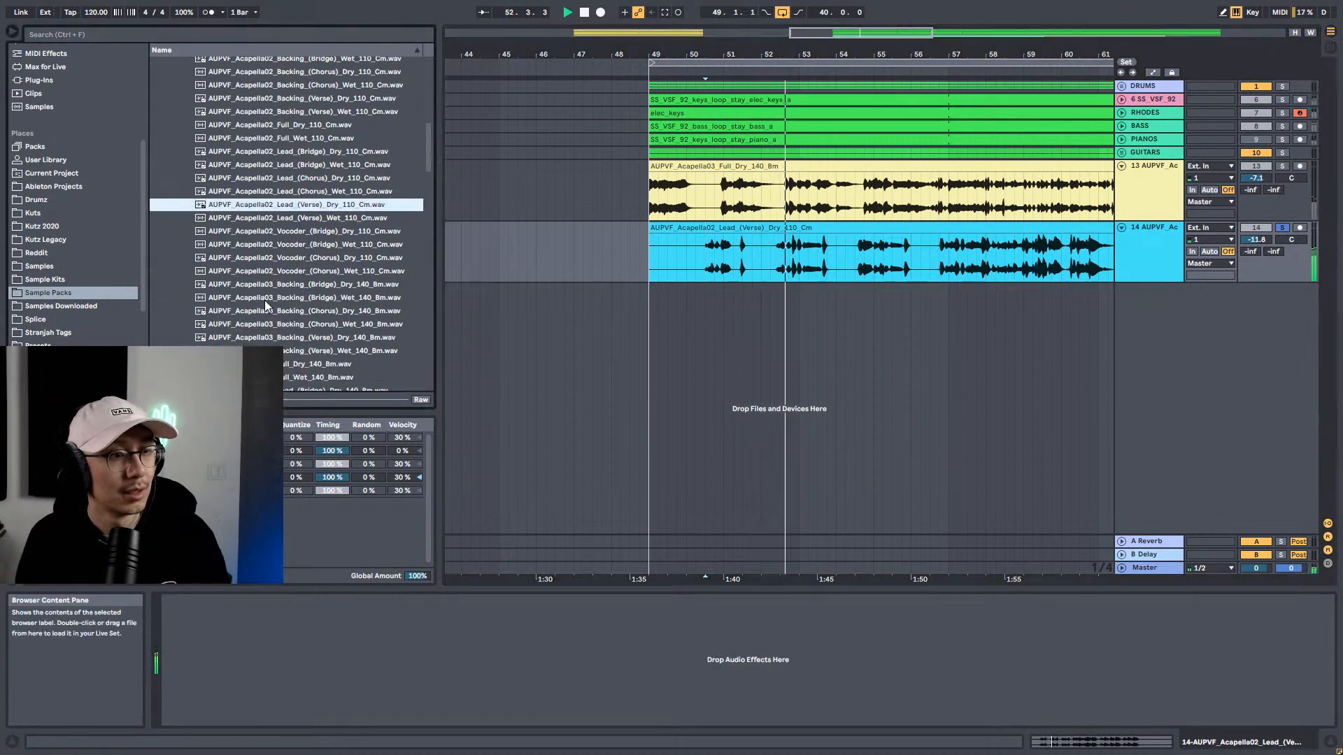
Step: Try the dry and wet AUPVF_Acapella03_Backing_(Bridge) samples at bar 49 on the soloed track, listening from bar 50
{"action": "left_click_drag", "start_coordinate": [265, 290], "coordinate": [717, 266]}
{"action": "left_click", "coordinate": [687, 263]}
{"action": "key", "text": "space"}
{"action": "key", "text": "space"}
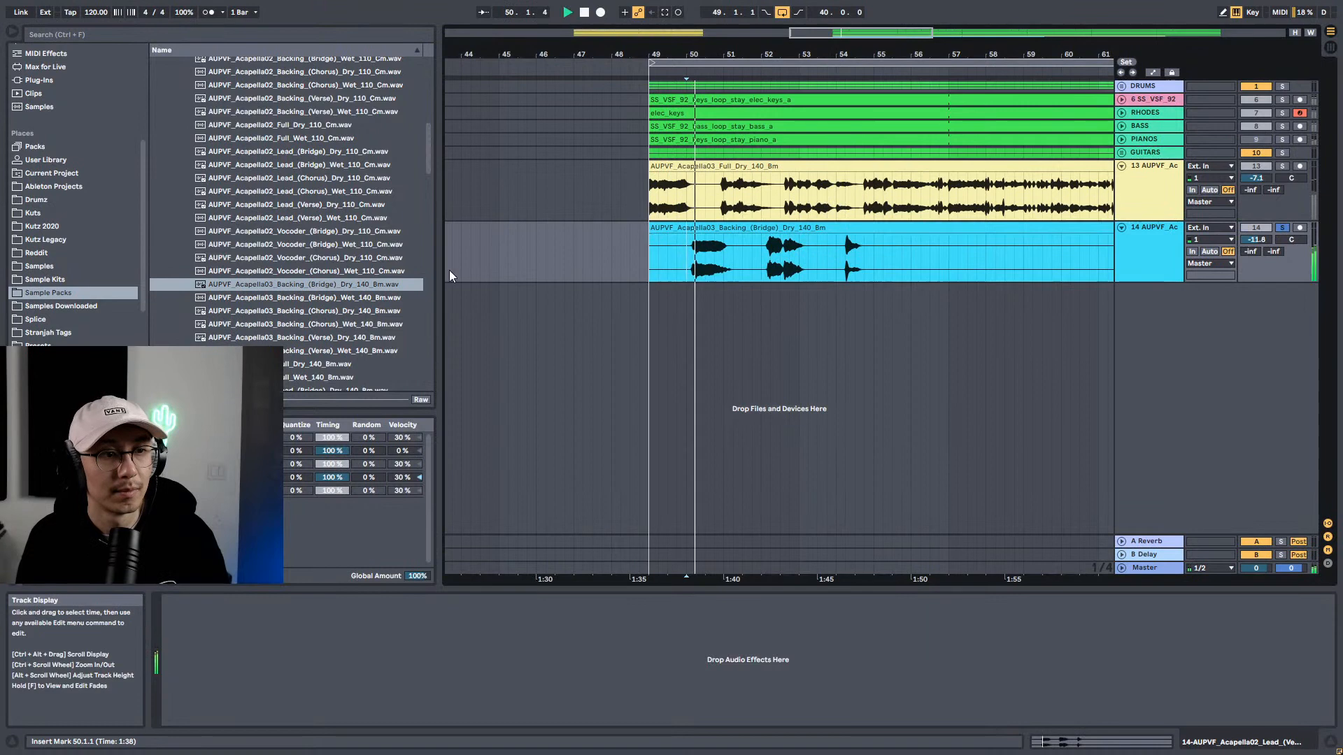
{"action": "left_click_drag", "start_coordinate": [354, 300], "coordinate": [696, 265]}
Step: Place AUPVF_Acapella03_Backing_(Chorus)_Dry_140_Bm at bar 49 on the soloed track and lengthen it to bar 78 over the leftover lead clip
{"action": "left_click_drag", "start_coordinate": [300, 311], "coordinate": [661, 231]}
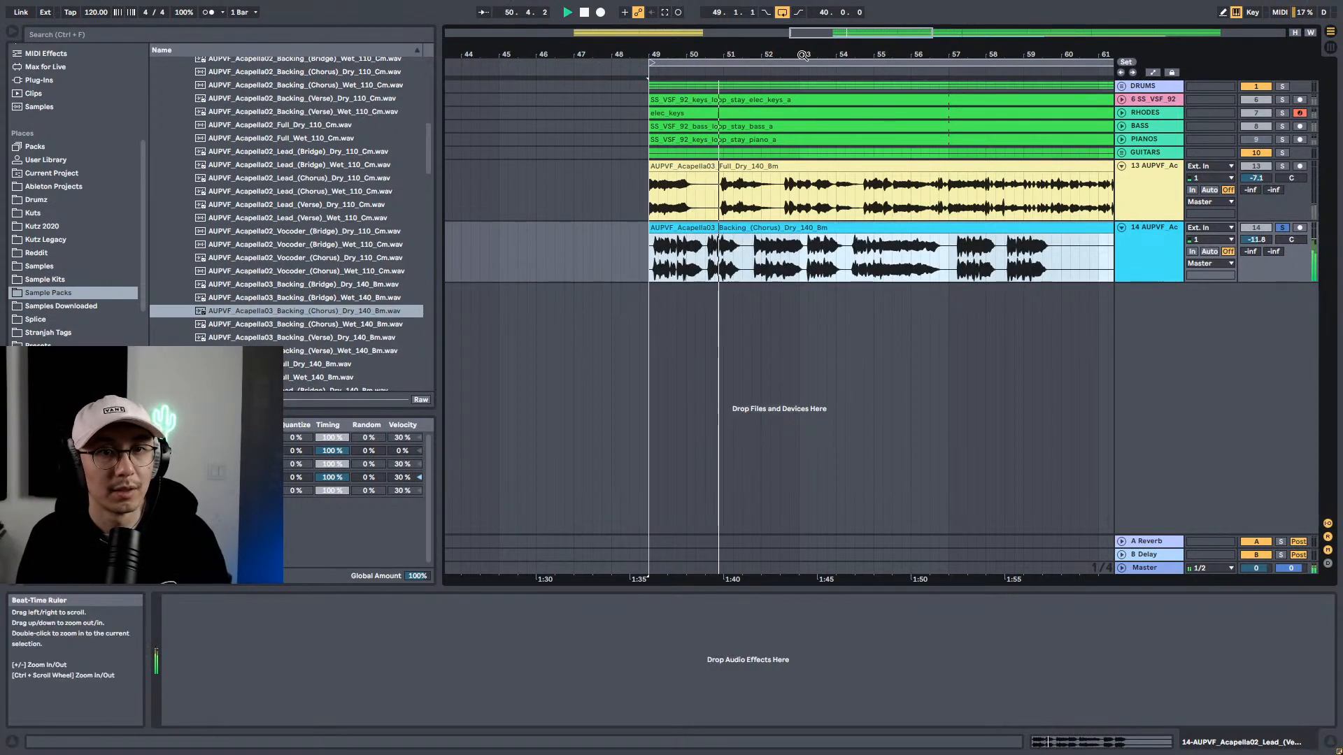
{"action": "left_click_drag", "start_coordinate": [798, 56], "coordinate": [787, 28]}
{"action": "double_click", "coordinate": [820, 220]}
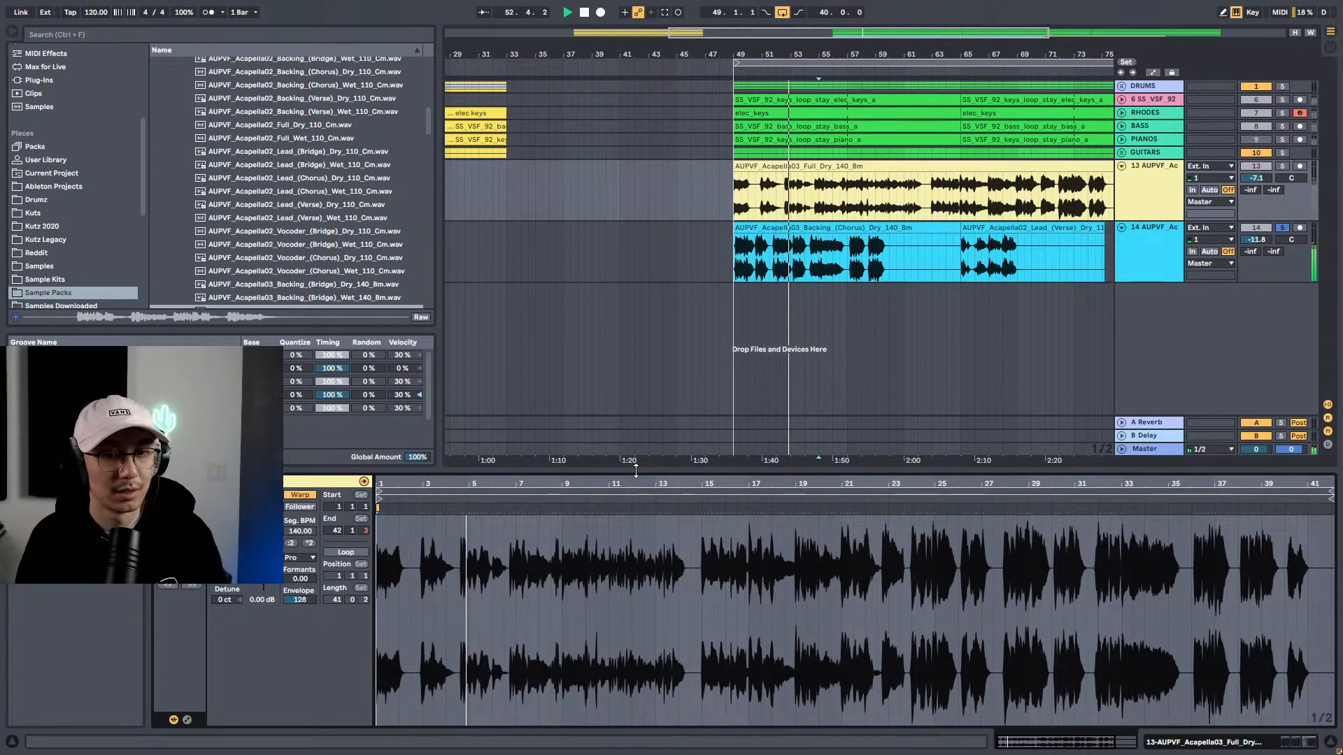
{"action": "left_click", "coordinate": [989, 330]}
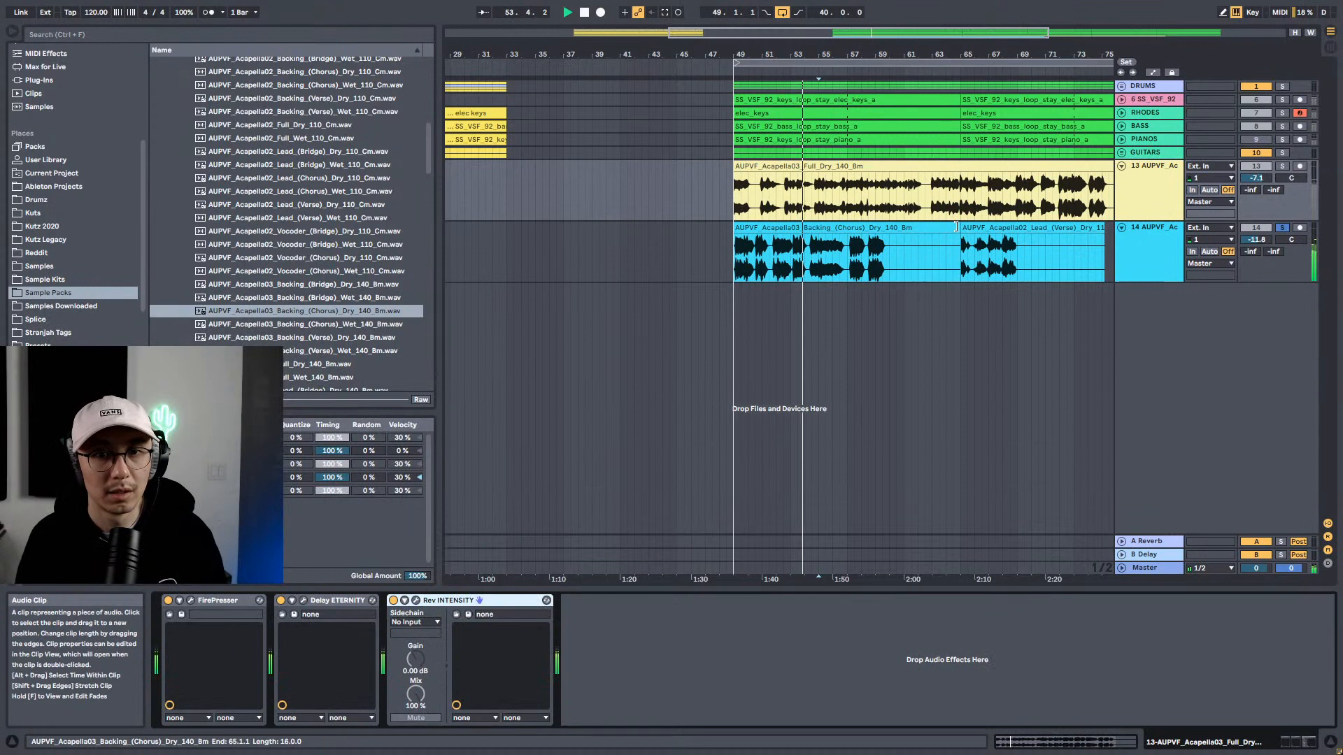
{"action": "left_click", "coordinate": [1131, 232]}
{"action": "left_click_drag", "start_coordinate": [945, 55], "coordinate": [938, 32]}
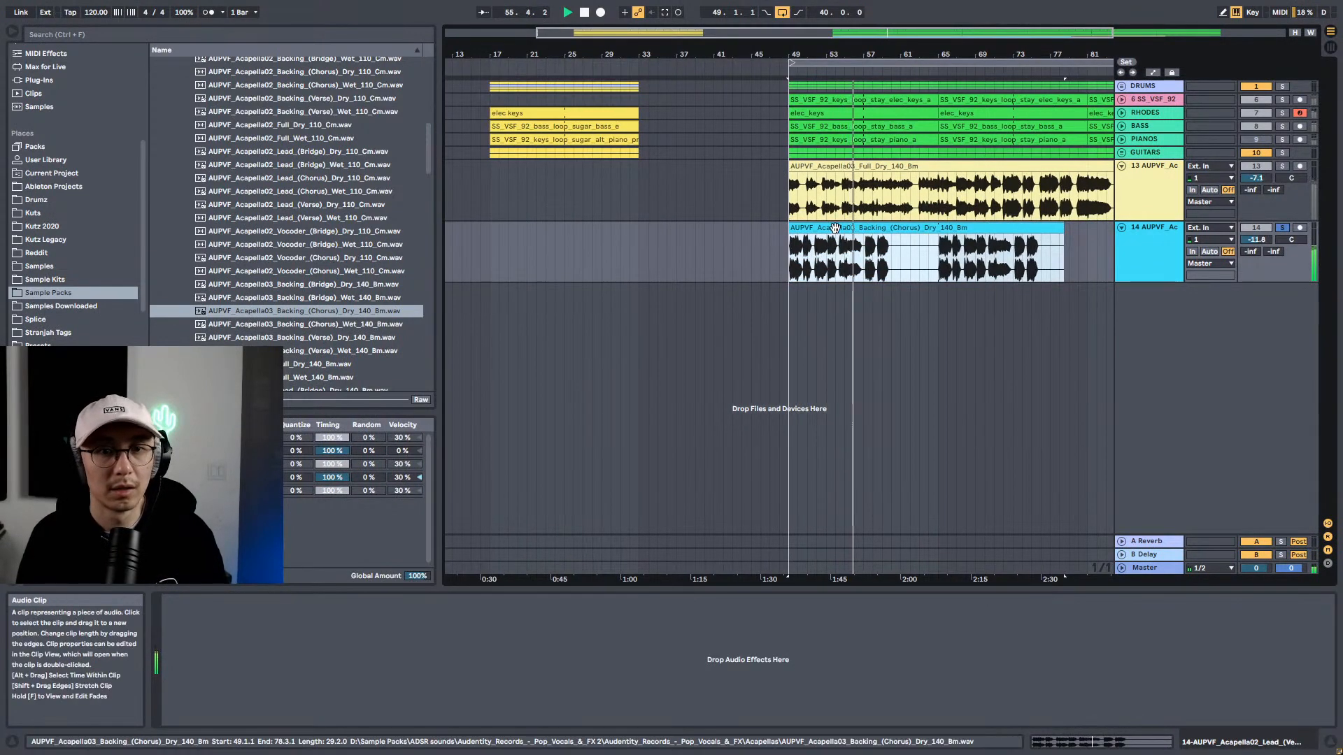
Step: Move the backing chorus clip to bar 65 and compare it with the full acapella by soloing each vocal track in turn
{"action": "left_click_drag", "start_coordinate": [822, 224], "coordinate": [974, 228]}
{"action": "key", "text": "space"}
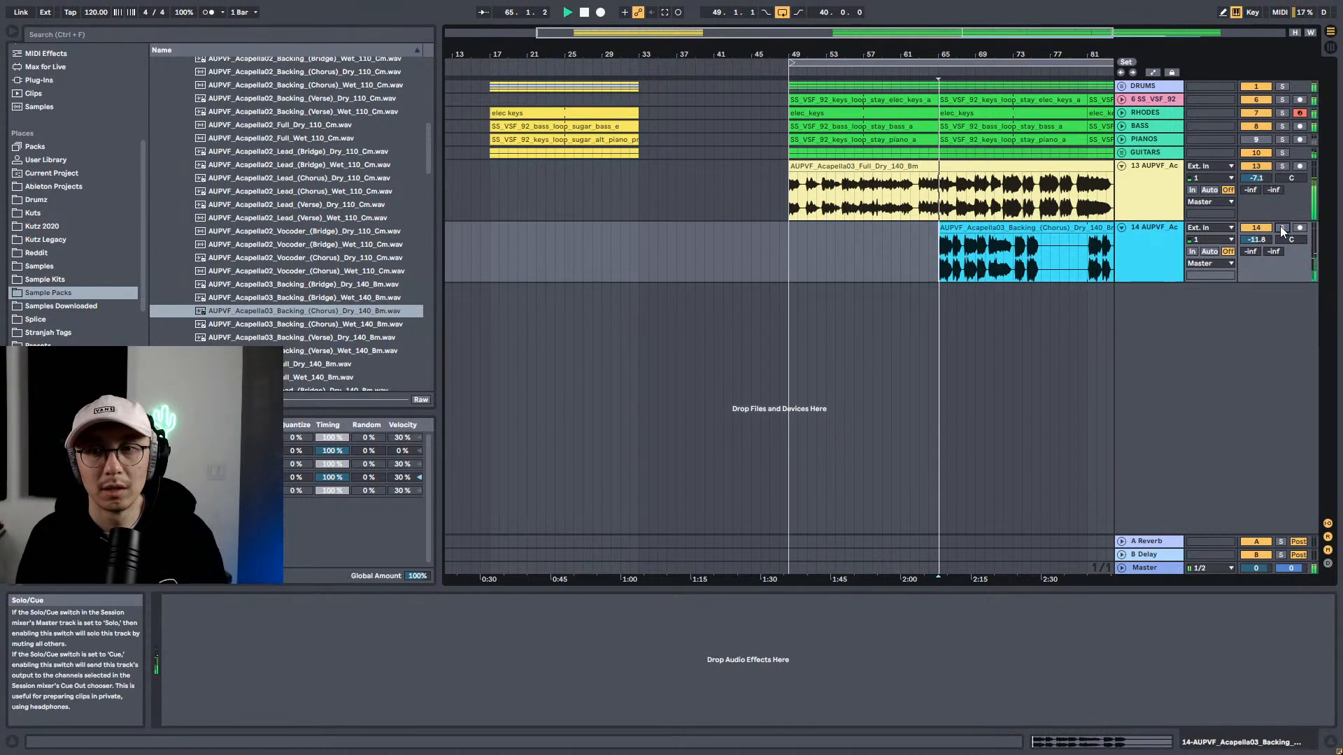
{"action": "left_click", "coordinate": [1283, 229]}
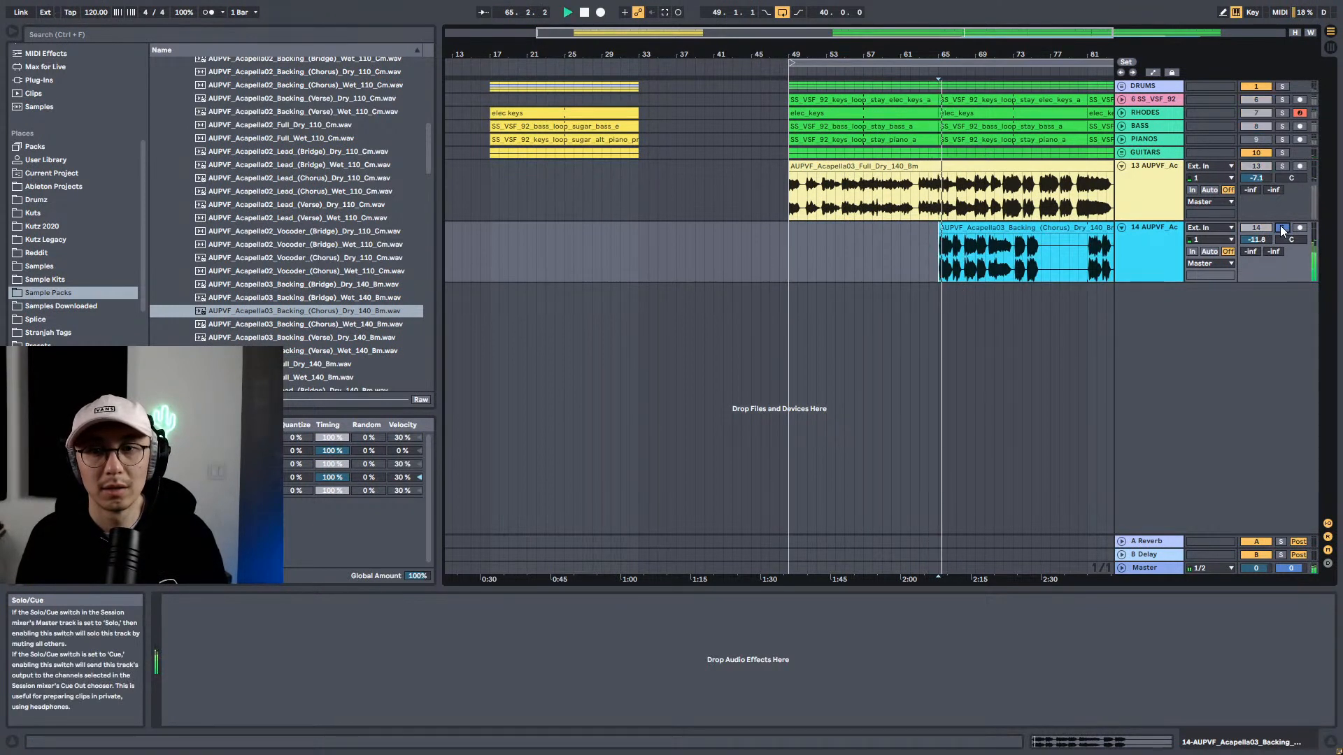
{"action": "left_click", "coordinate": [1282, 166]}
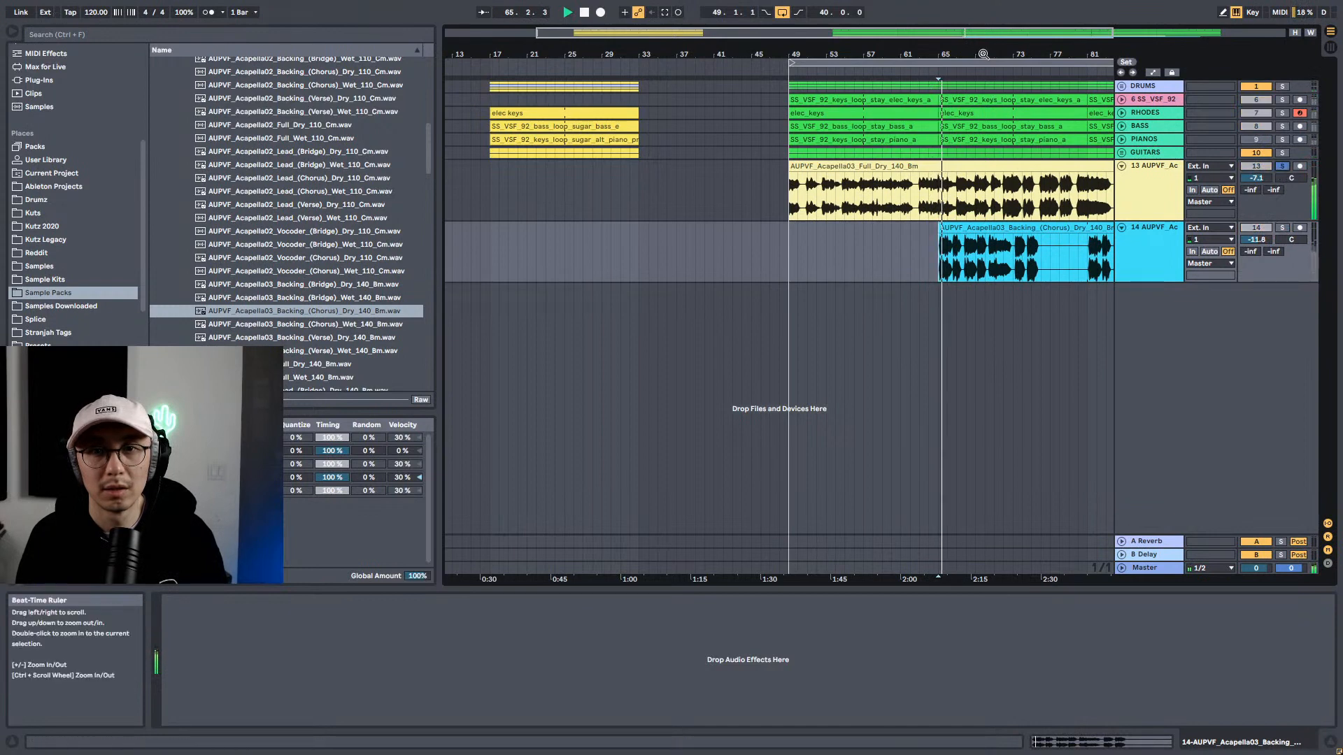
{"action": "left_click_drag", "start_coordinate": [983, 54], "coordinate": [866, 54]}
{"action": "left_click", "coordinate": [729, 206]}
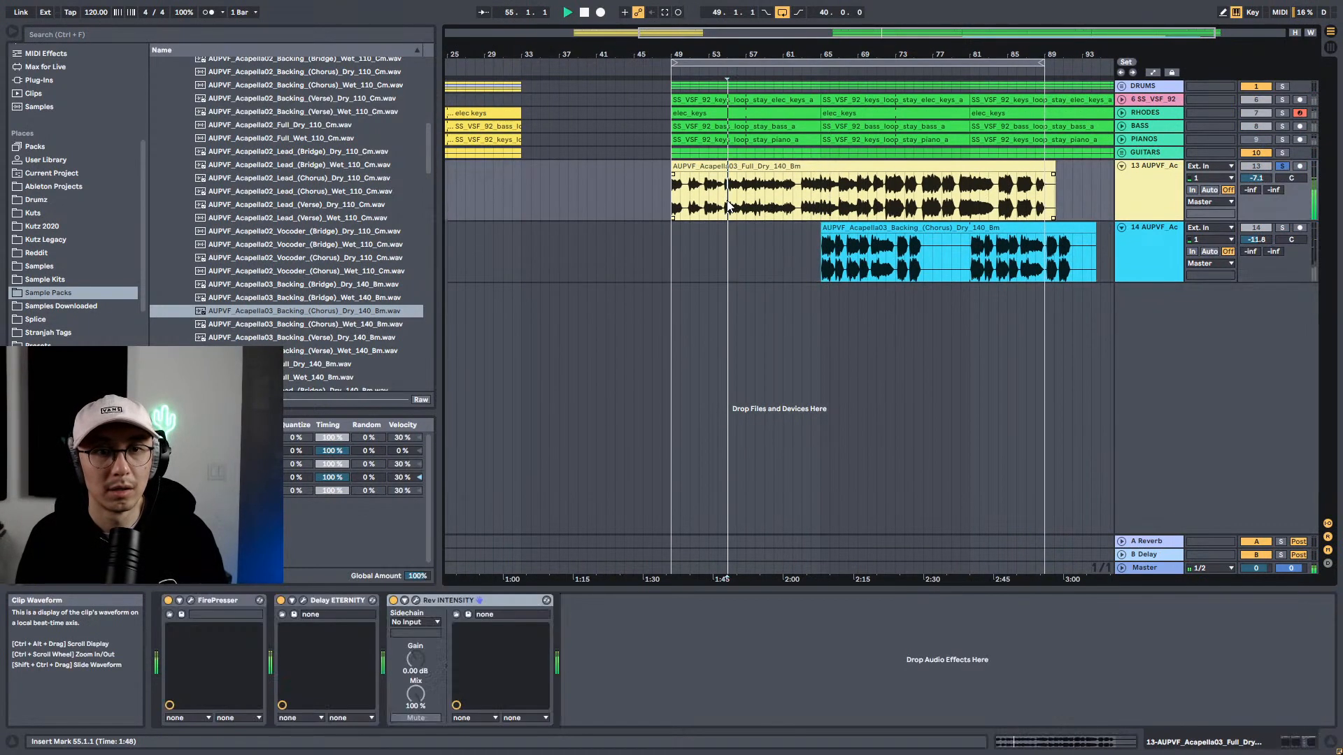
Step: Preview the wet AUPVF_Acapella03_Backing_(Chorus) sample and the dry and wet Backing_(Verse) samples in the browser
{"action": "left_click", "coordinate": [329, 325]}
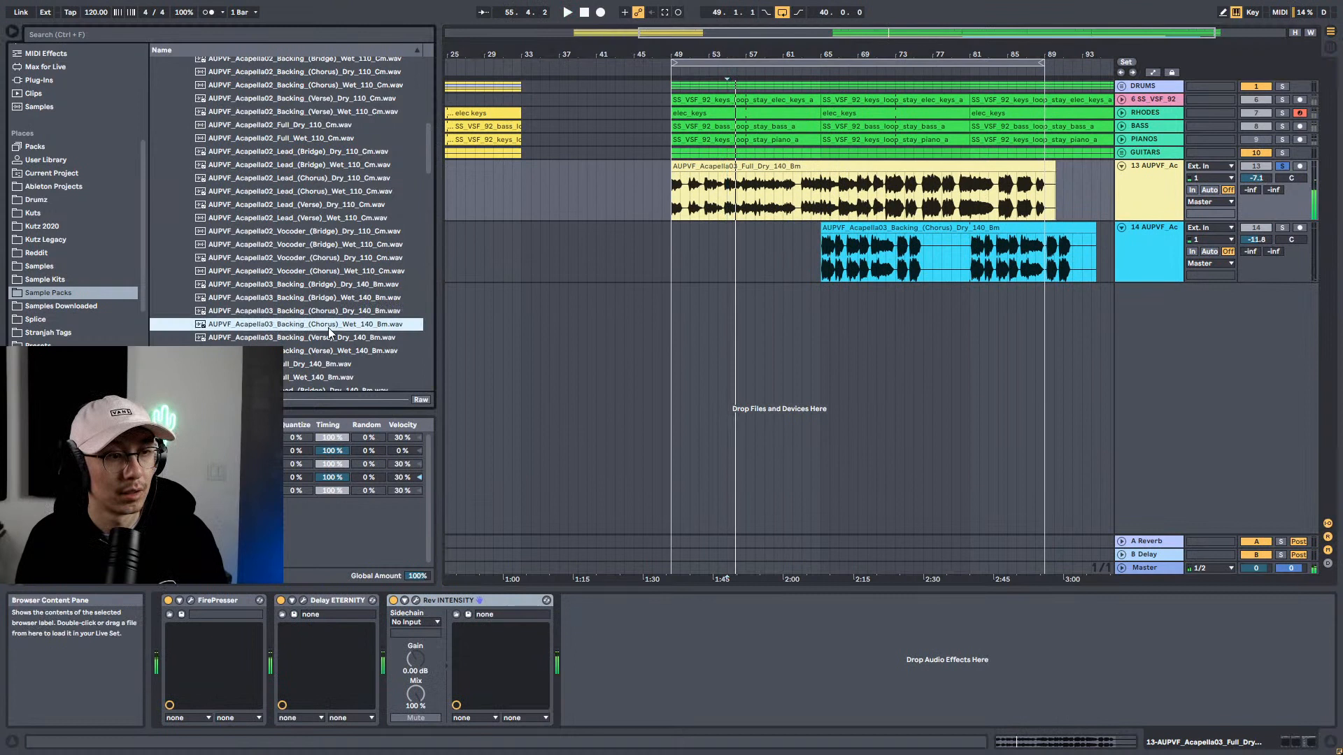
{"action": "left_click", "coordinate": [322, 338]}
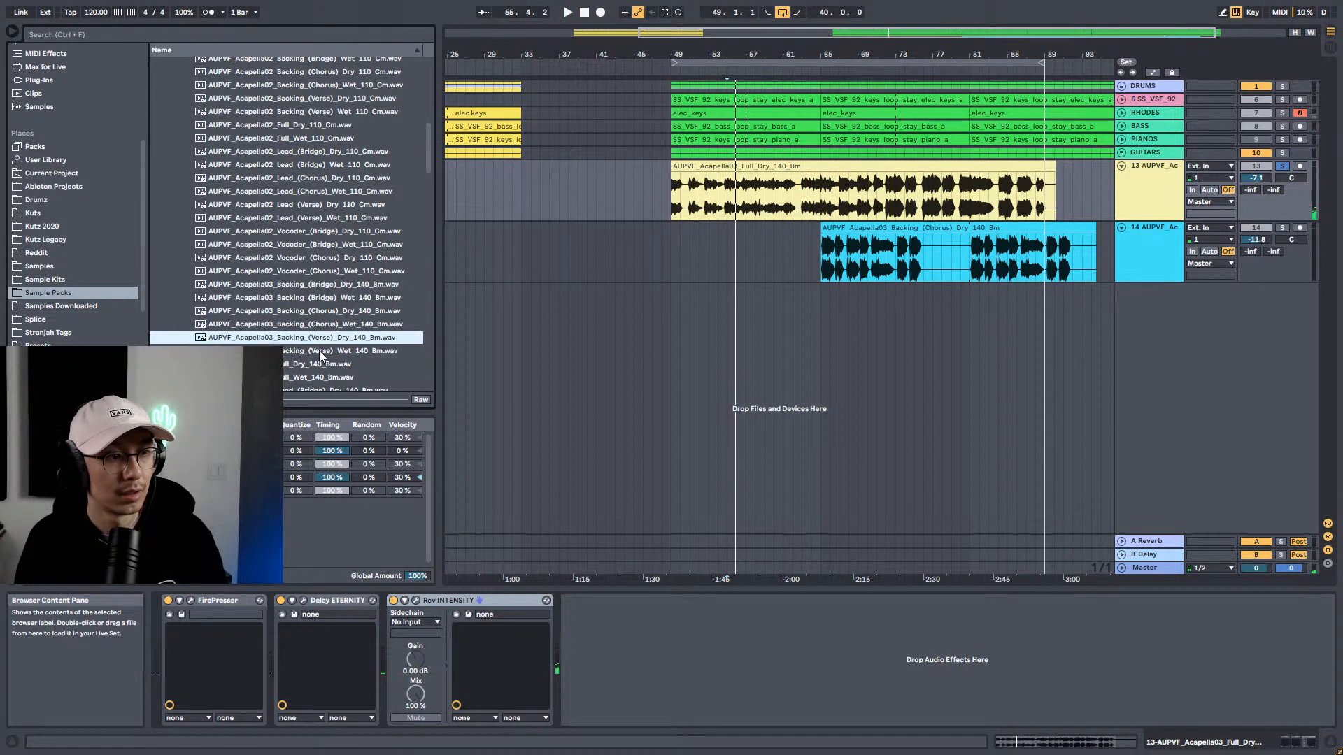
{"action": "left_click", "coordinate": [319, 350]}
Step: Try the dry and wet AUPVF_Acapella03_Lead_(Bridge) samples at bar 49, ahead of the backing chorus clip, and listen to them
{"action": "scroll", "coordinate": [304, 376], "scroll_direction": "down", "scroll_amount": 2}
{"action": "left_click_drag", "start_coordinate": [294, 335], "coordinate": [668, 256]}
{"action": "key", "text": "space"}
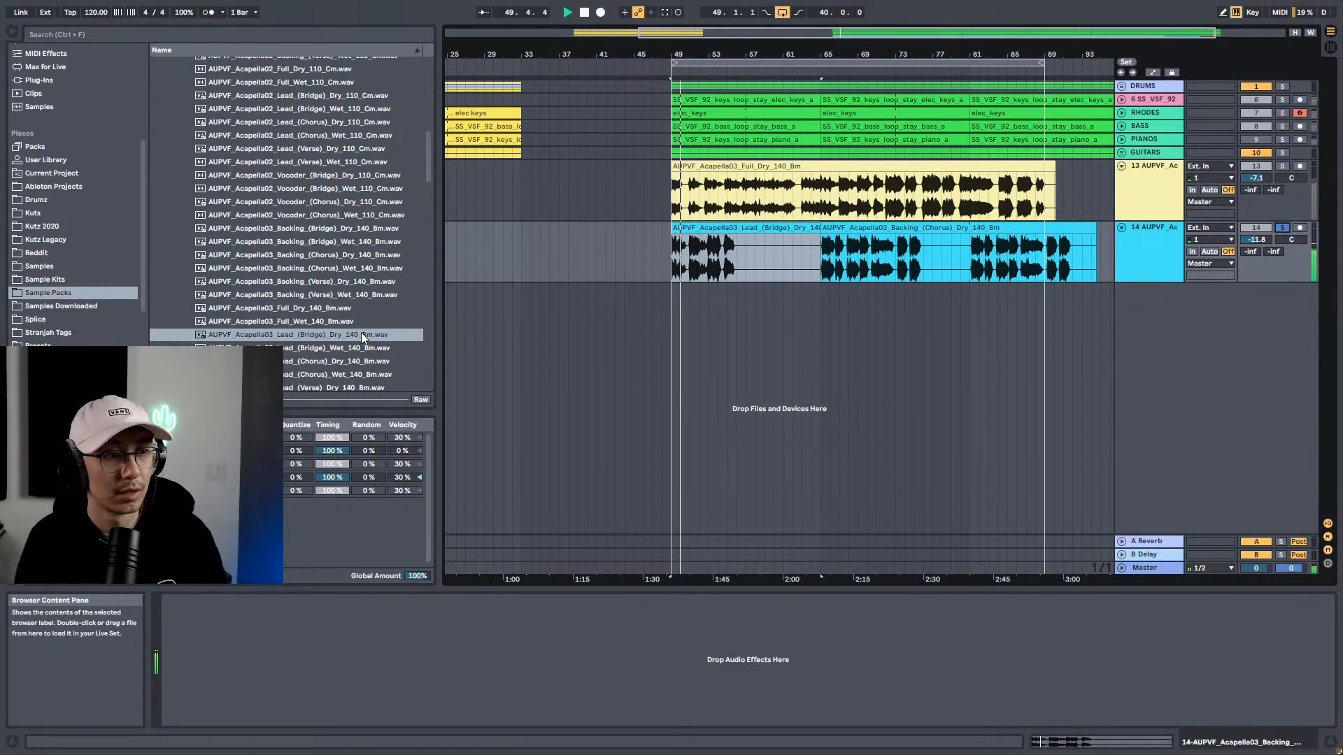
{"action": "left_click", "coordinate": [350, 347]}
{"action": "left_click_drag", "start_coordinate": [349, 348], "coordinate": [674, 256]}
{"action": "key", "text": "space"}
{"action": "key", "text": "space"}
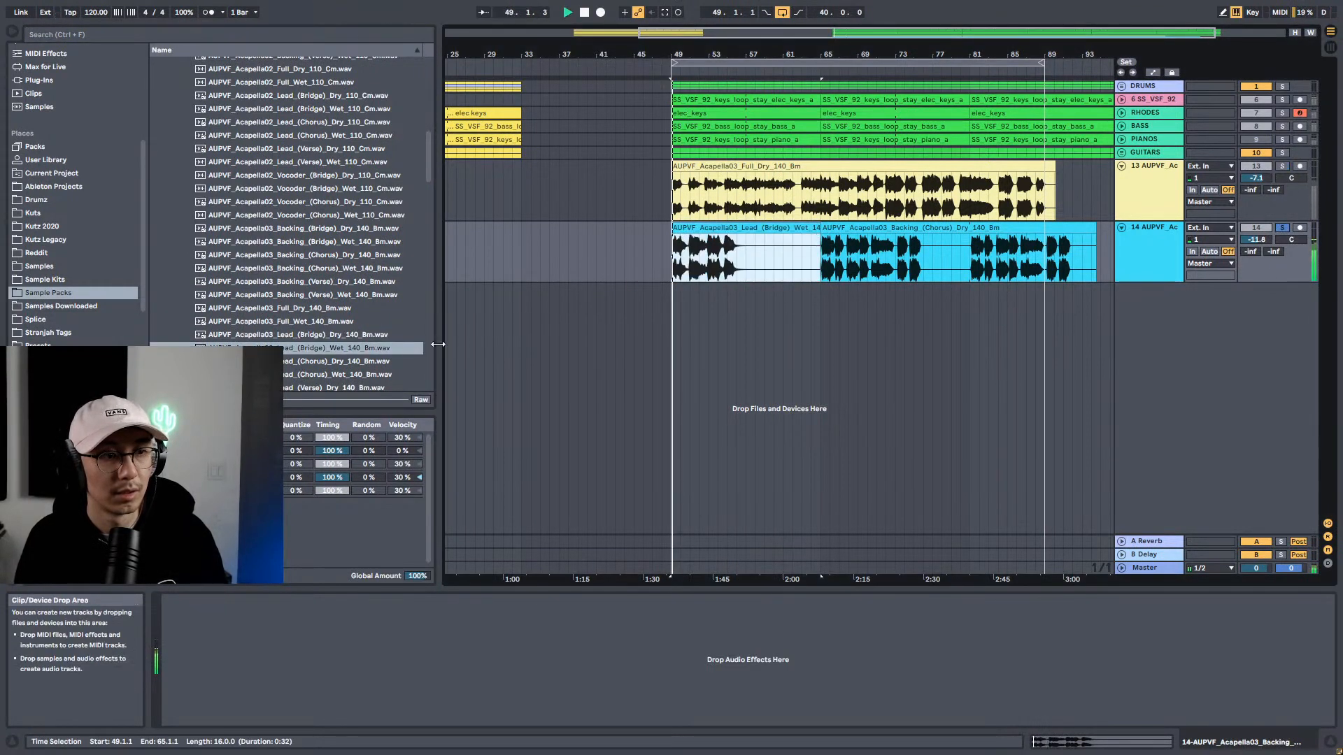
Step: Try the dry and wet AUPVF_Acapella03_Lead_(Chorus) samples in place of the bridge vocal at bar 49 and listen to them
{"action": "scroll", "coordinate": [335, 318], "scroll_direction": "down", "scroll_amount": 3}
{"action": "left_click_drag", "start_coordinate": [313, 290], "coordinate": [674, 247]}
{"action": "key", "text": "space"}
{"action": "key", "text": "space"}
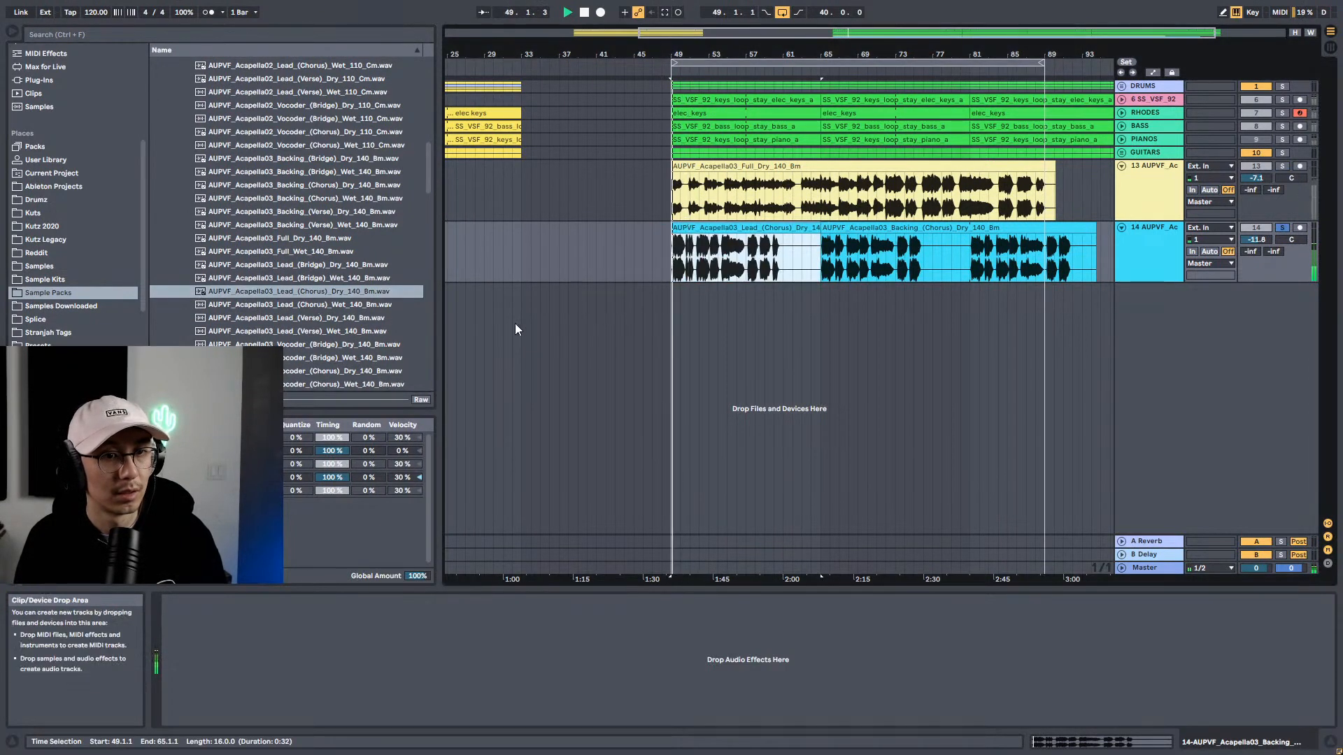
{"action": "left_click_drag", "start_coordinate": [375, 308], "coordinate": [684, 268]}
Step: Place AUPVF_Acapella03_Lead_(Verse)_Dry_140_Bm at bar 49 and set its segment BPM to 140, playing it with the beat
{"action": "left_click_drag", "start_coordinate": [282, 318], "coordinate": [674, 246]}
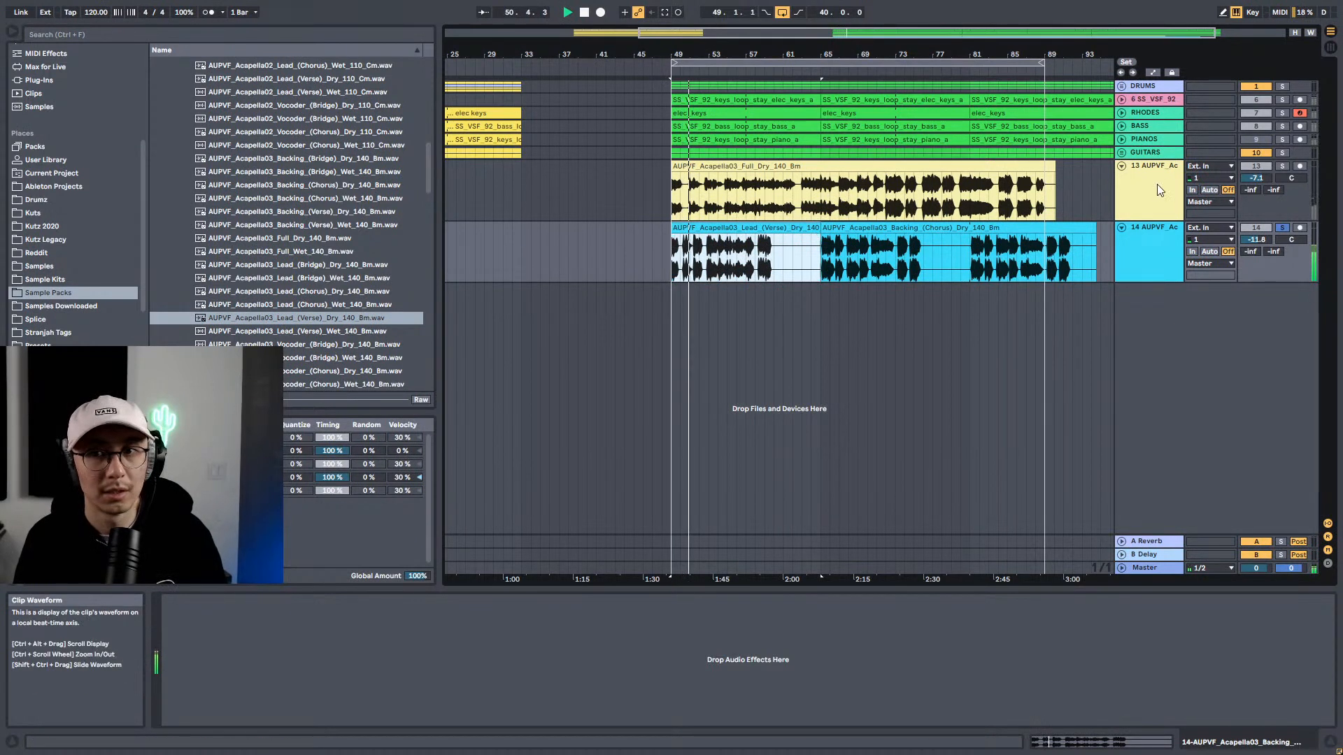
{"action": "left_click", "coordinate": [1283, 166]}
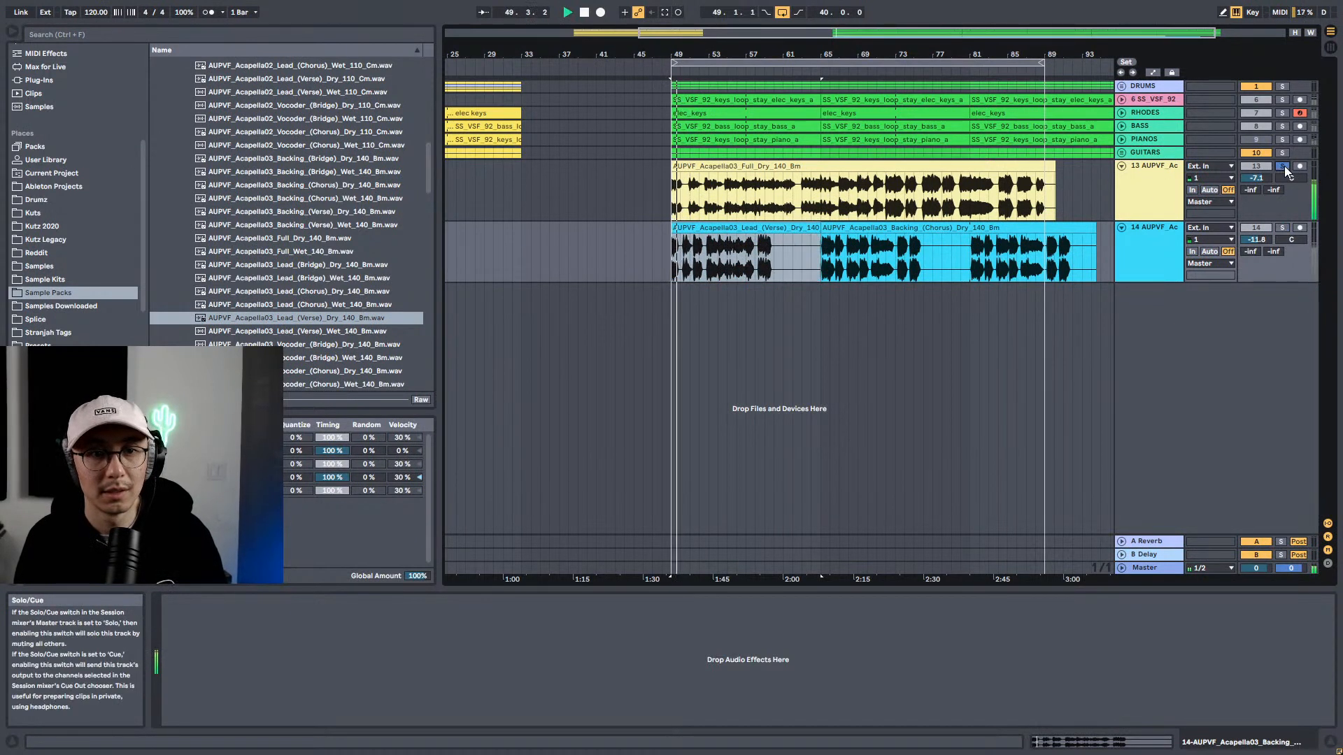
{"action": "left_click", "coordinate": [728, 228]}
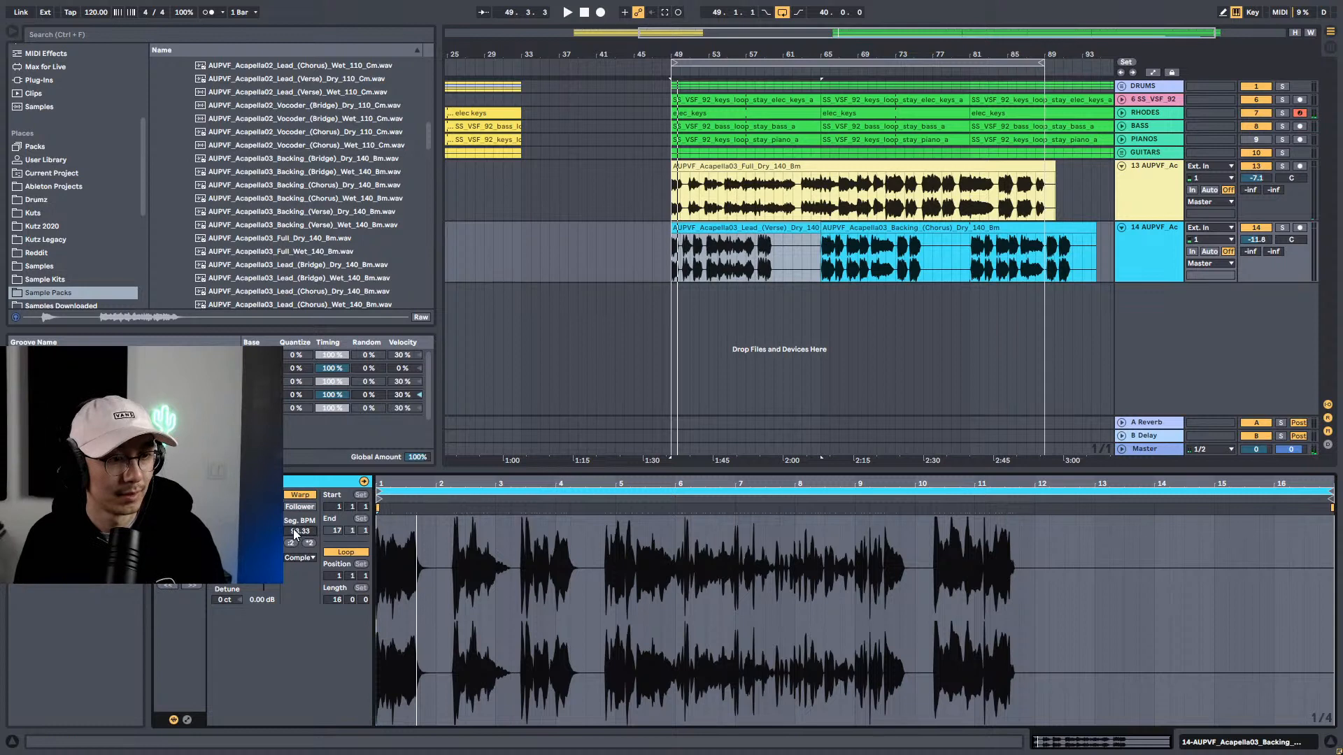
{"action": "key", "text": "Return"}
{"action": "key", "text": "space"}
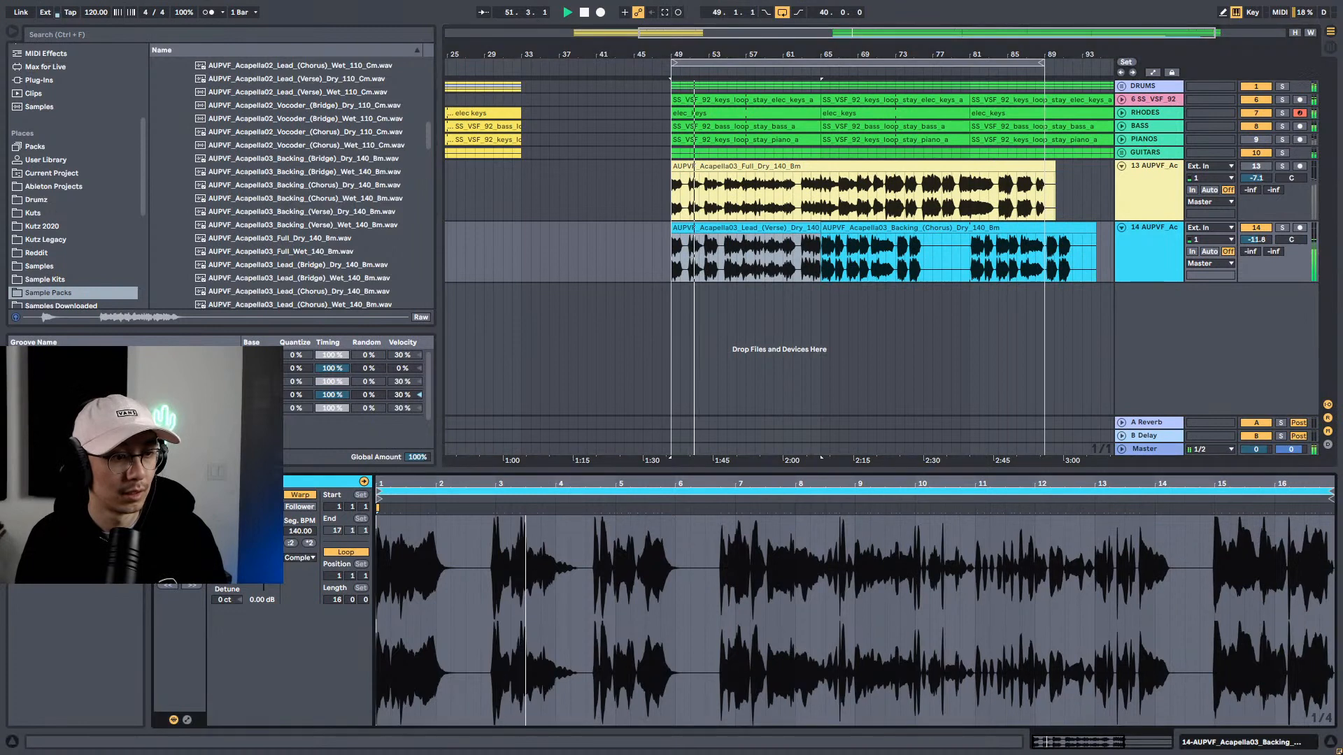
Step: Copy the FirePresser, Delay ETERNITY and Rev INTENSITY effects from the full acapella track onto the lead verse track
{"action": "left_click", "coordinate": [1156, 173]}
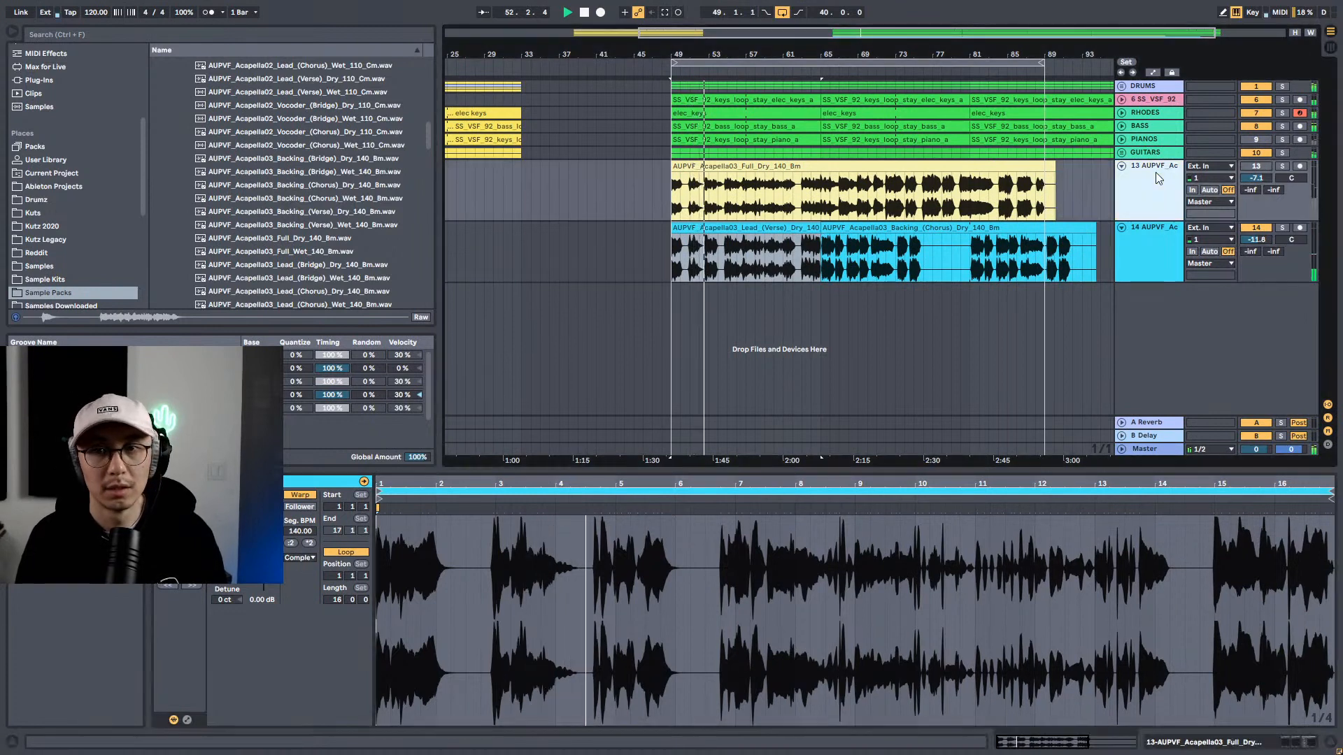
{"action": "key", "text": "shift+Tab"}
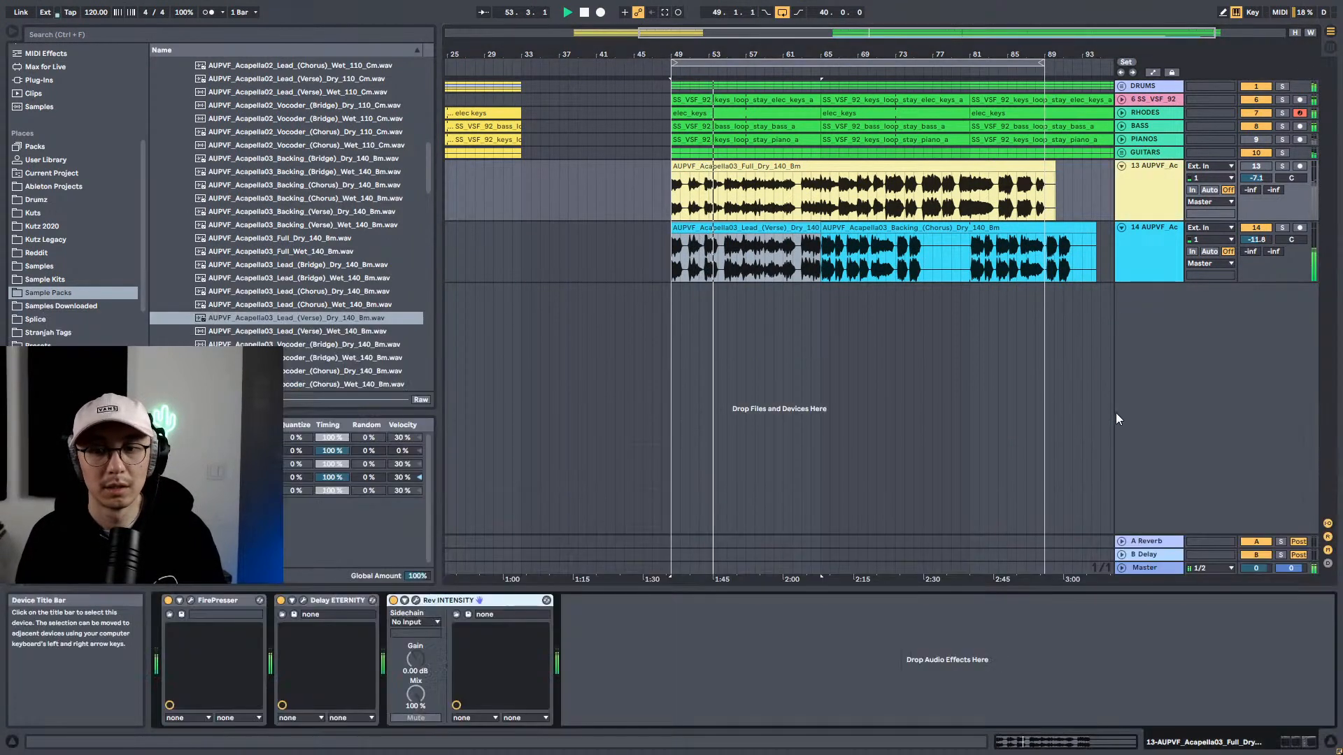
{"action": "key", "text": "space"}
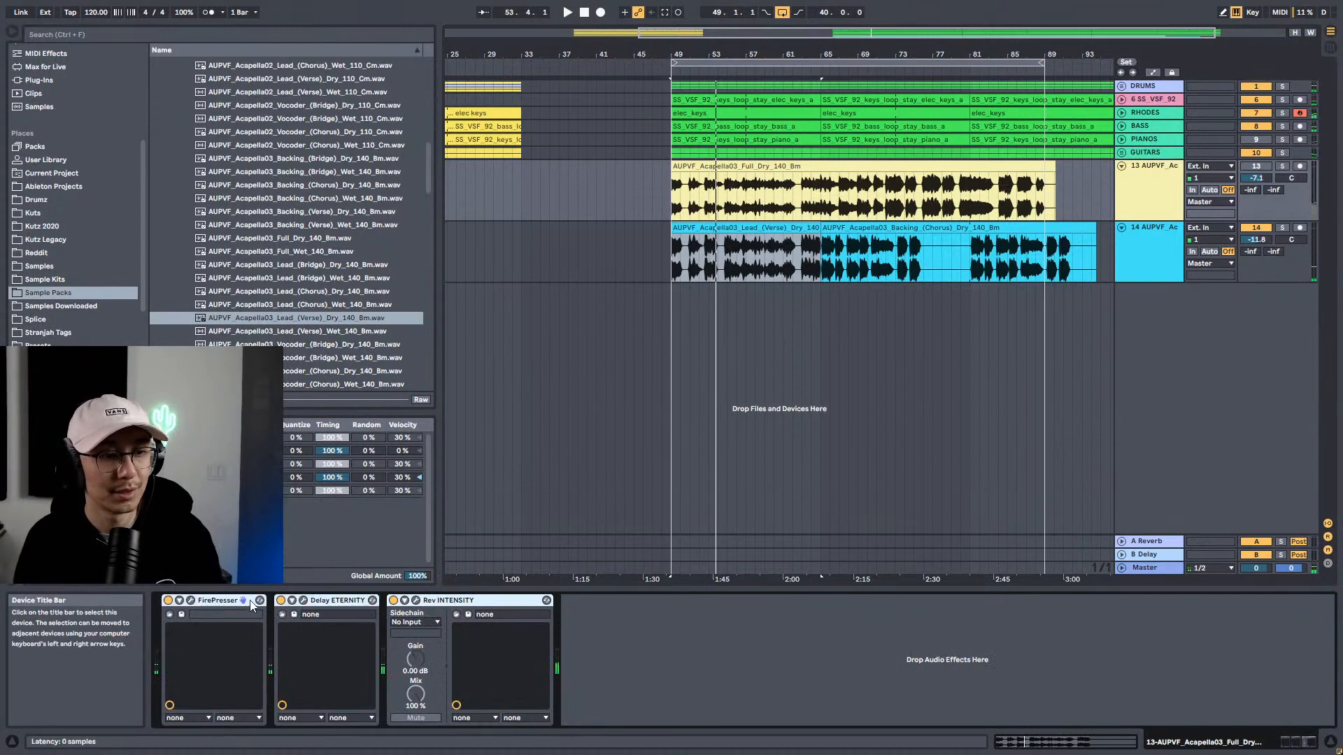
{"action": "left_click", "coordinate": [1146, 237]}
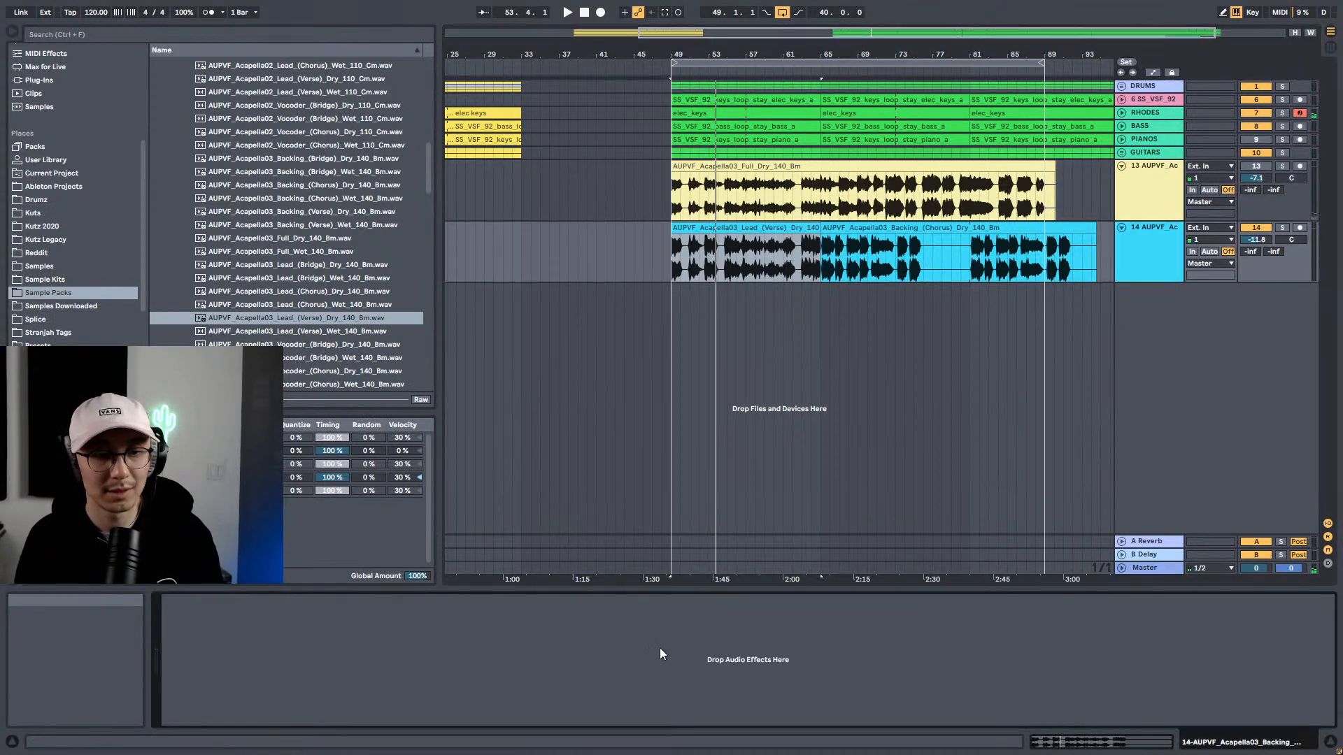
{"action": "key", "text": "ctrl+v"}
{"action": "key", "text": "space"}
Step: Clear the backing chorus clip by extending the lead verse clip over it and deleting the remainder, and trim the verse to end at bar 65
{"action": "left_click_drag", "start_coordinate": [820, 226], "coordinate": [1057, 226]}
{"action": "left_click", "coordinate": [1067, 225]}
{"action": "key", "text": "Delete"}
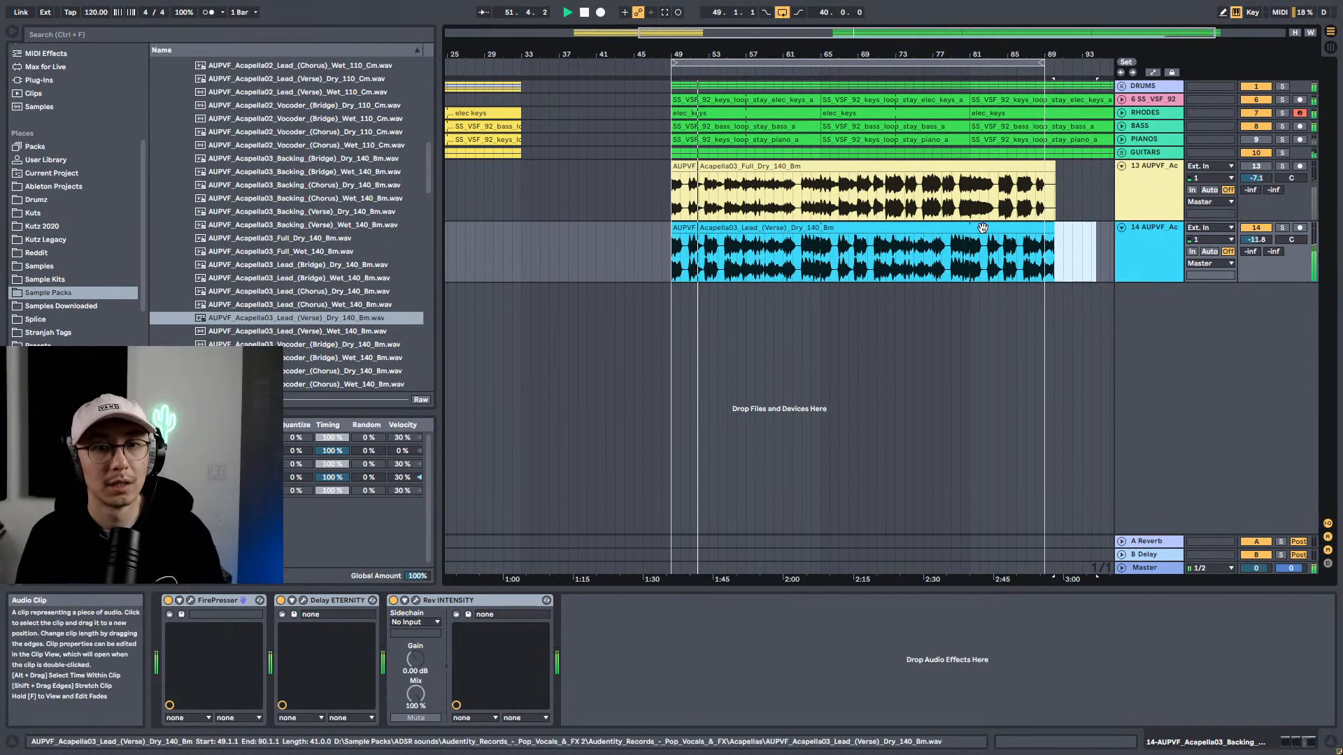
{"action": "left_click_drag", "start_coordinate": [1043, 224], "coordinate": [823, 231]}
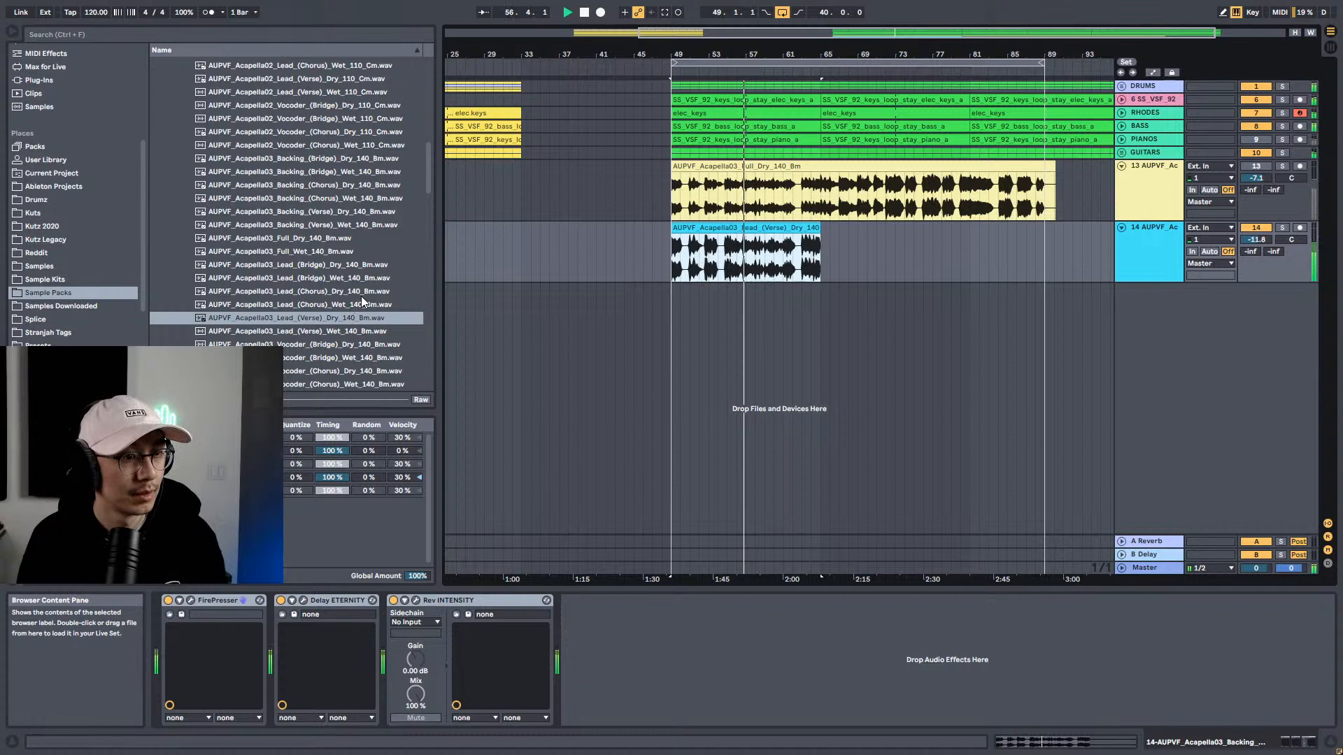
Step: Place AUPVF_Acapella03_Lead_(Chorus)_Dry_140_Bm at bar 65 after the lead verse and set its segment BPM to 140
{"action": "left_click_drag", "start_coordinate": [363, 291], "coordinate": [832, 267]}
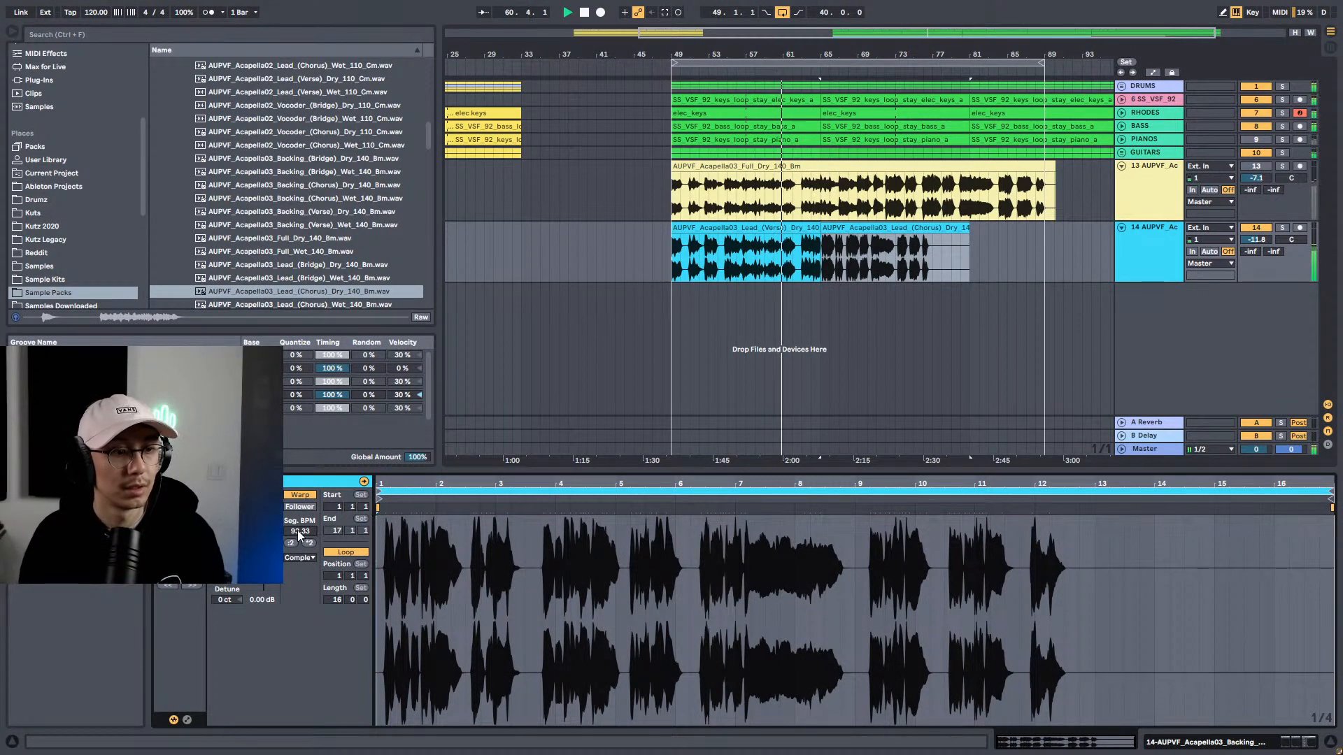
{"action": "key", "text": "Return"}
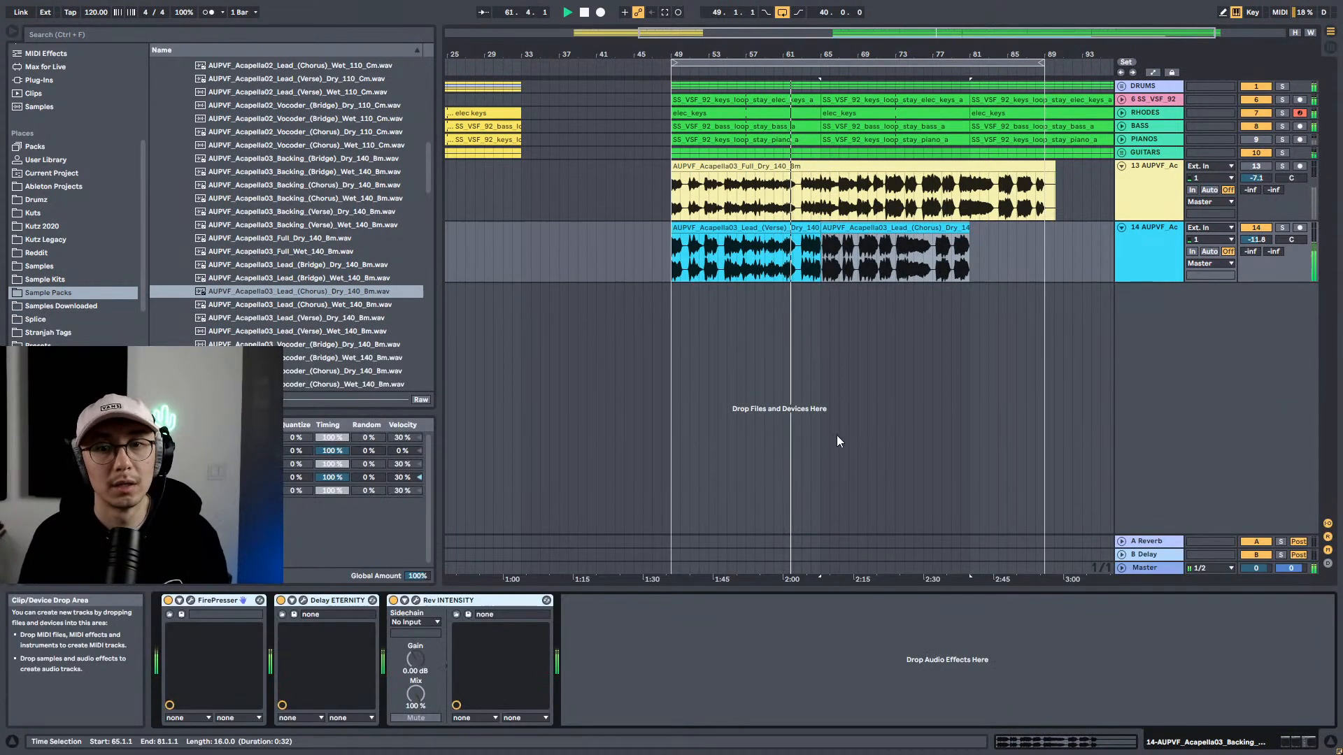
Step: Try the lead chorus clip from about bar 79, with the lead verse clip extended to bar 69
{"action": "left_click_drag", "start_coordinate": [844, 228], "coordinate": [971, 229]}
{"action": "left_click_drag", "start_coordinate": [820, 225], "coordinate": [859, 228]}
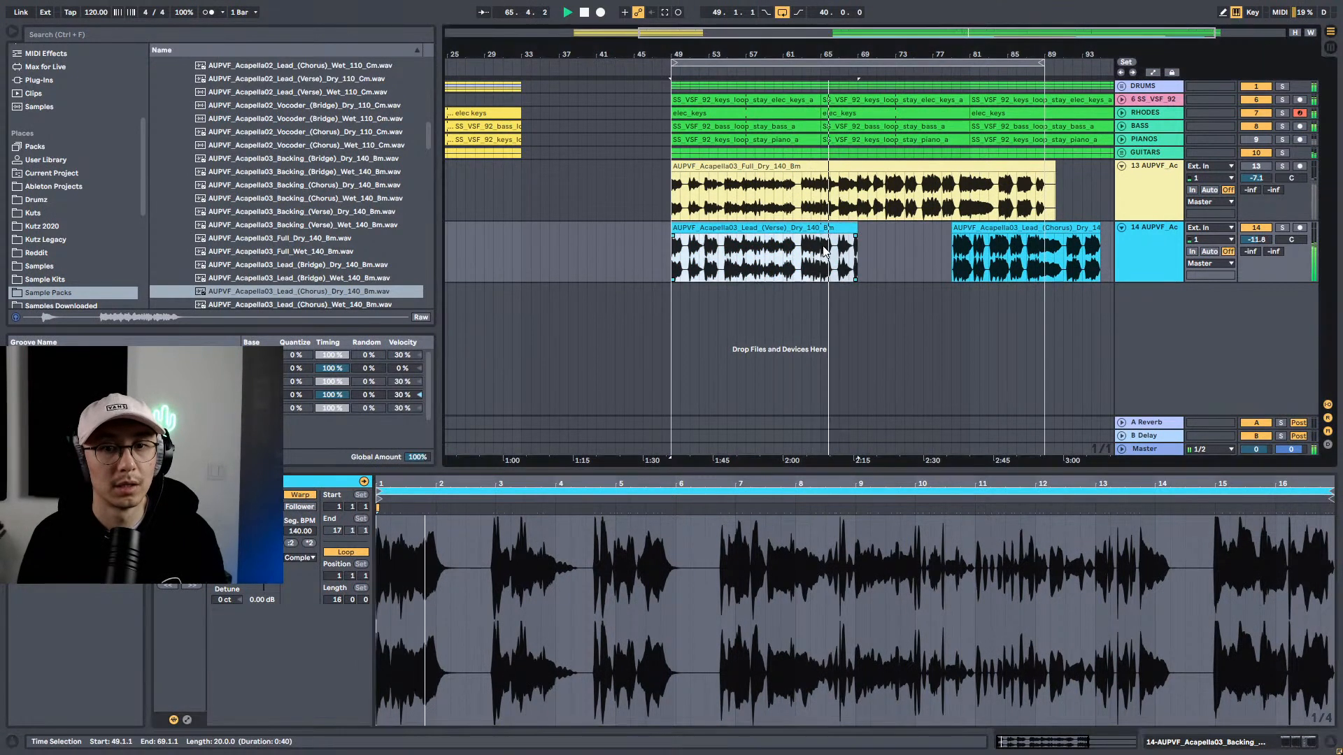
{"action": "left_click_drag", "start_coordinate": [971, 227], "coordinate": [843, 238]}
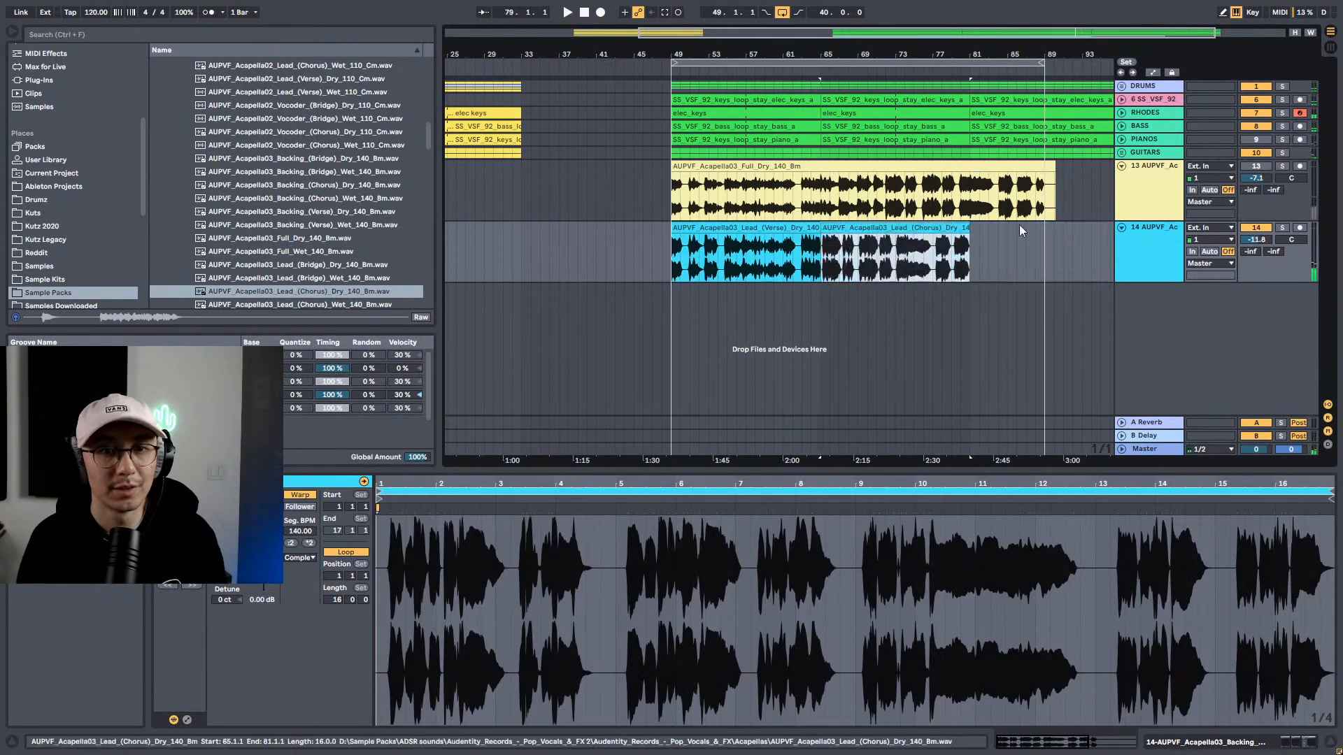
Step: Compare the two vocal tracks from bar 65 using solo, and delete the lead chorus clip
{"action": "left_click", "coordinate": [1280, 169]}
{"action": "left_click", "coordinate": [1283, 229]}
{"action": "left_click", "coordinate": [1283, 229]}
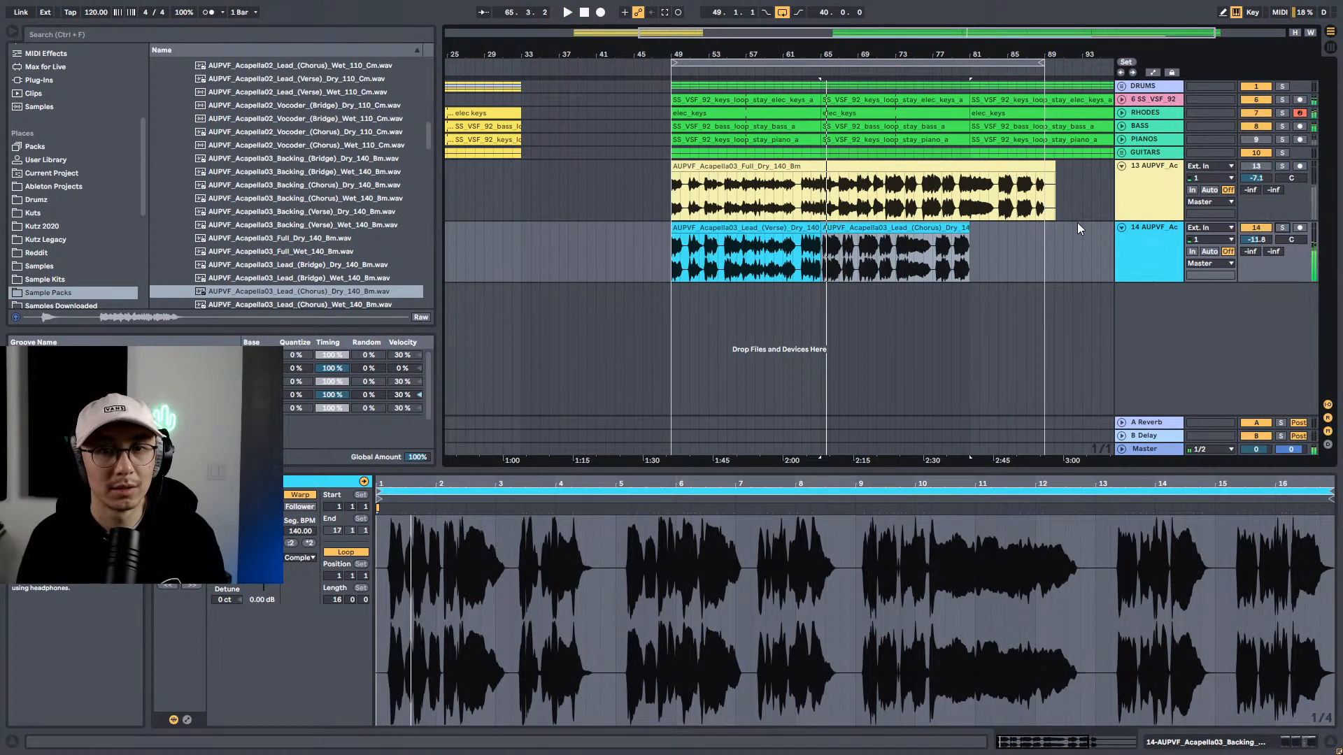
{"action": "key", "text": "Delete"}
Step: Preview the dry and wet AUPVF_Acapella03_Lead_(Chorus) samples in the browser
{"action": "left_click", "coordinate": [317, 289]}
{"action": "scroll", "coordinate": [321, 273], "scroll_direction": "down", "scroll_amount": 3}
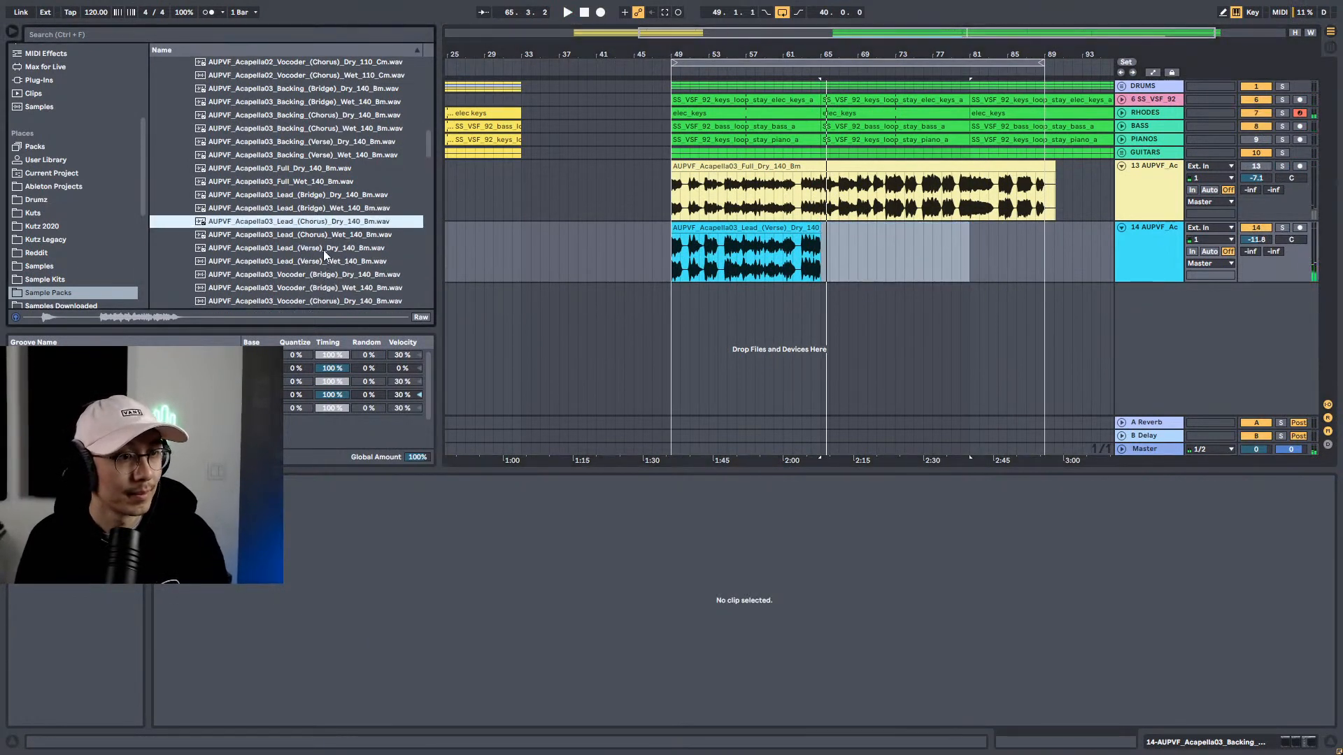
{"action": "left_click", "coordinate": [324, 236]}
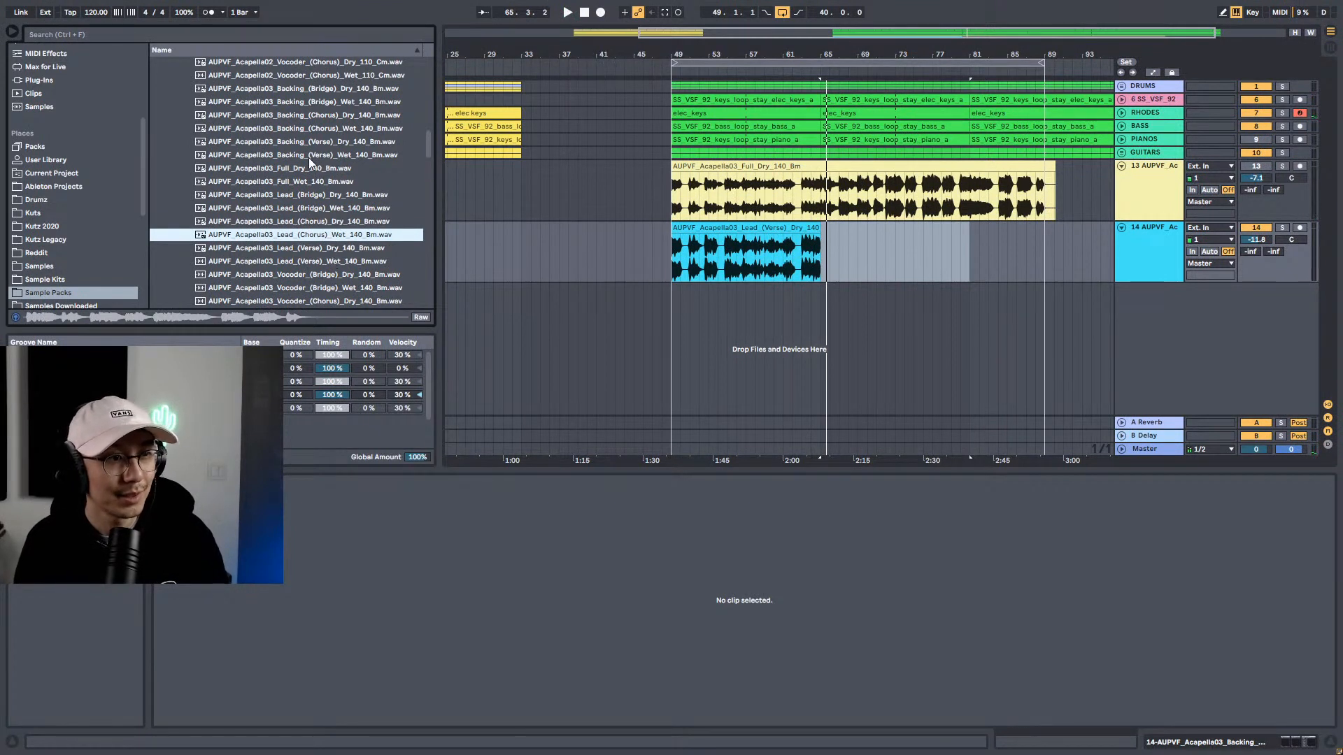
{"action": "scroll", "coordinate": [333, 228], "scroll_direction": "down", "scroll_amount": 3}
Step: Play the lead verse vocal with the beat from bar 49 while browsing back up to the AUPVF_Acapella02 samples
{"action": "left_click", "coordinate": [675, 274]}
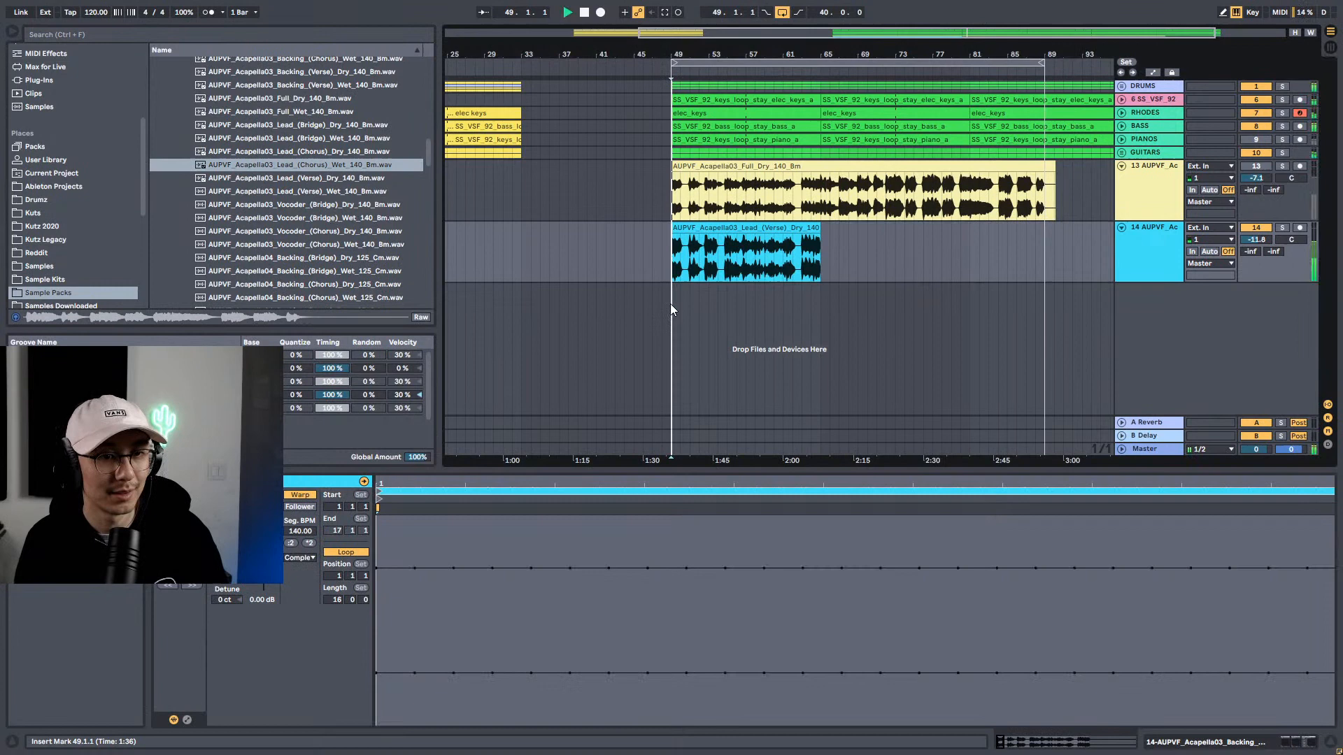
{"action": "mouse_move", "coordinate": [821, 236]}
{"action": "left_mouse_down"}
{"action": "mouse_move", "coordinate": [1051, 235]}
{"action": "mouse_move", "coordinate": [791, 235]}
{"action": "mouse_move", "coordinate": [819, 235]}
{"action": "left_mouse_up"}
{"action": "key", "text": "space"}
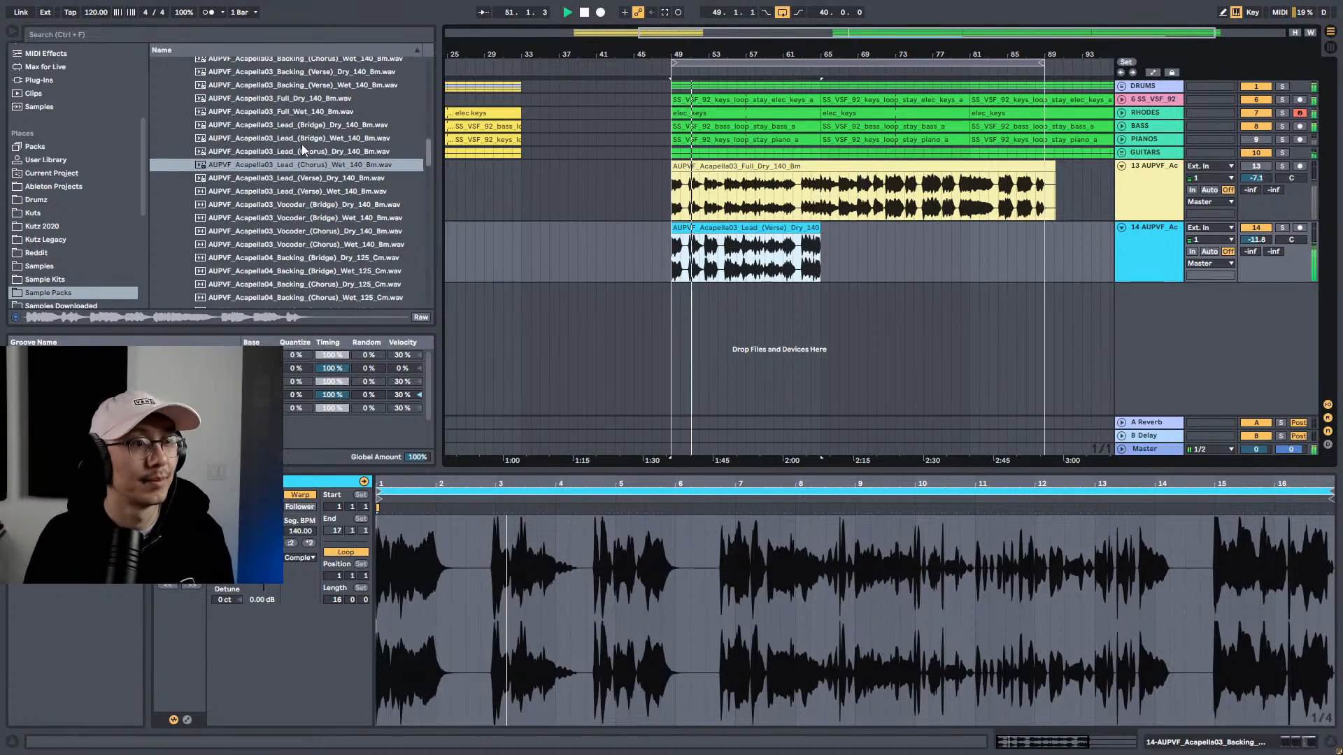
{"action": "scroll", "coordinate": [335, 180], "scroll_direction": "up", "scroll_amount": 5}
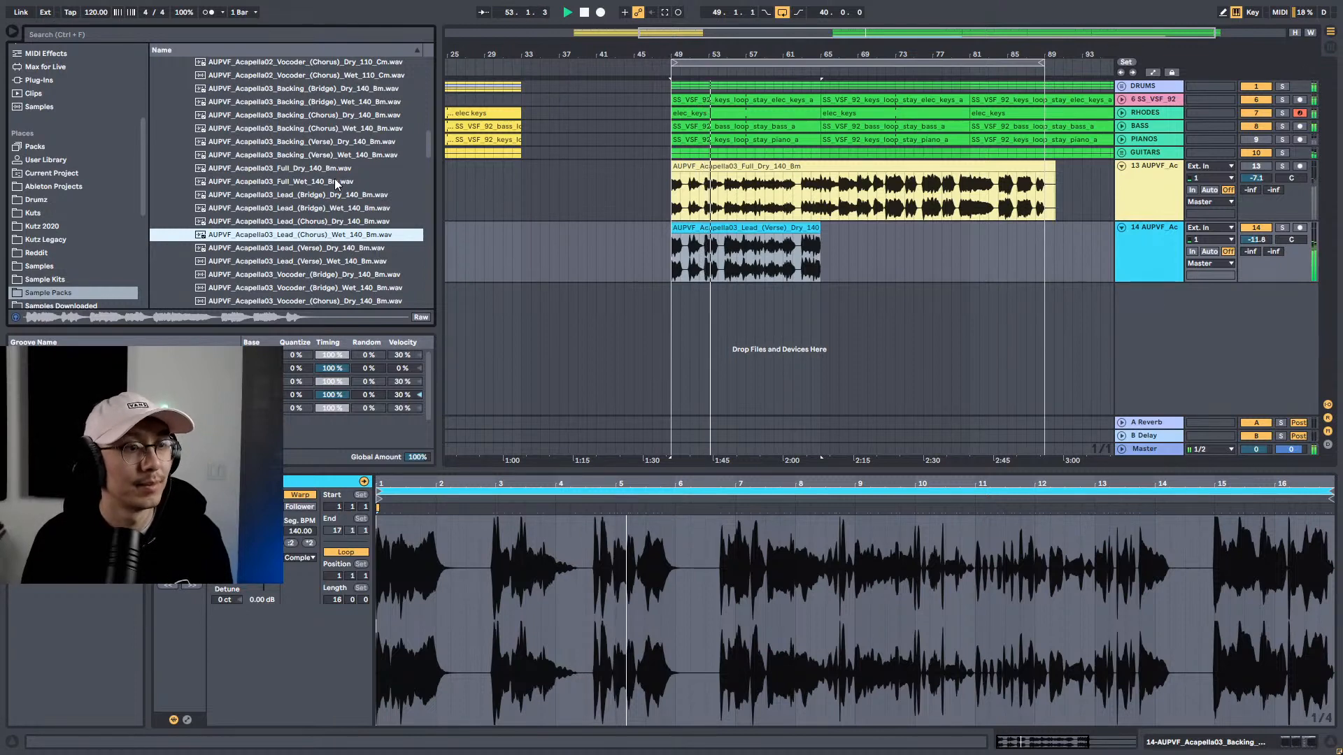
{"action": "scroll", "coordinate": [334, 179], "scroll_direction": "up", "scroll_amount": 6}
{"action": "scroll", "coordinate": [335, 178], "scroll_direction": "up", "scroll_amount": 2}
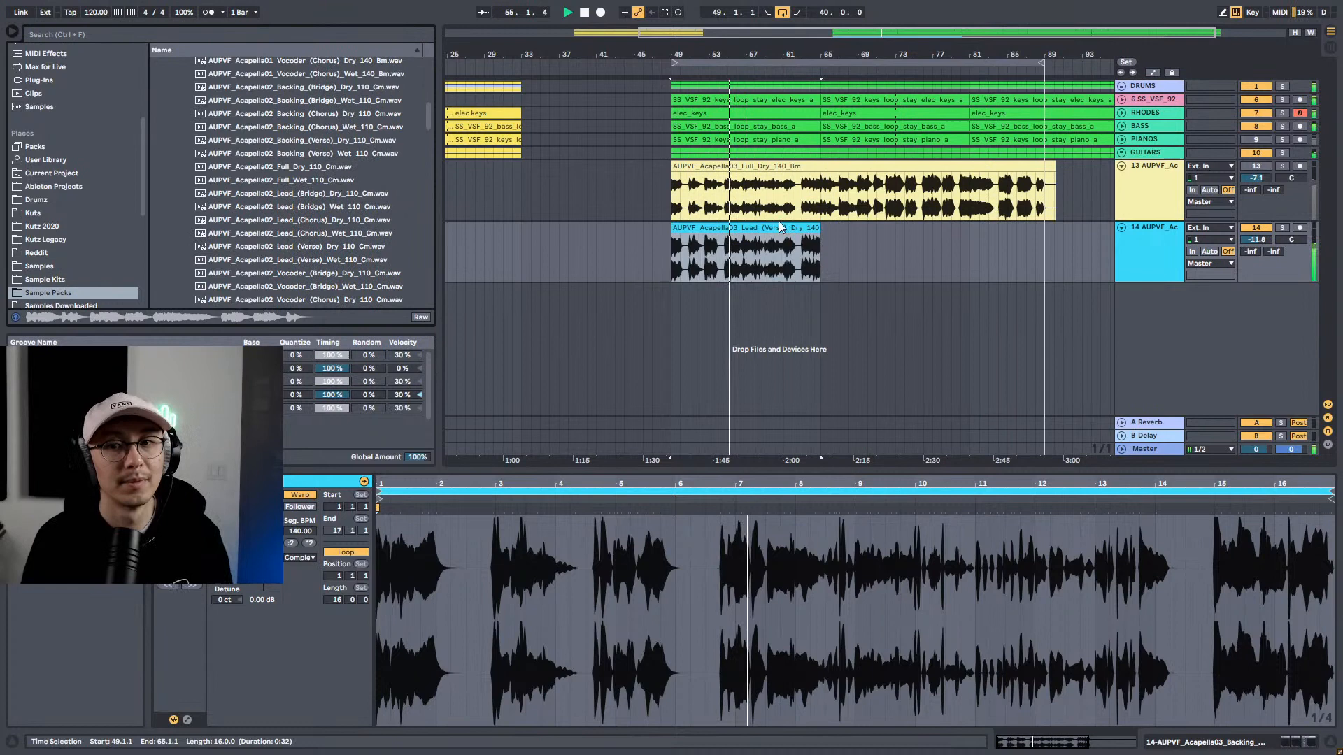
Step: Shorten the loop to bars 49–65 and copy the lead verse vocal clip to bar 17 under the yellow section
{"action": "left_click", "coordinate": [1040, 65]}
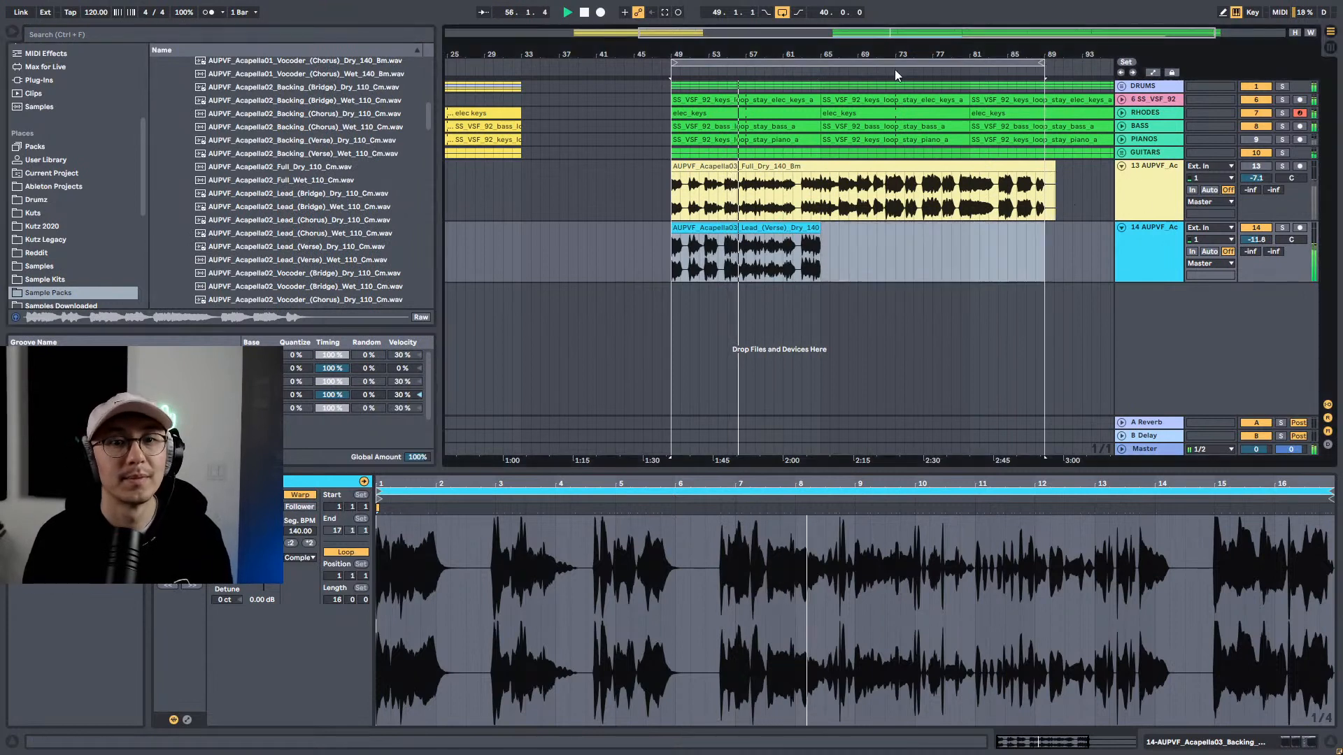
{"action": "left_click_drag", "start_coordinate": [1046, 68], "coordinate": [1017, 59]}
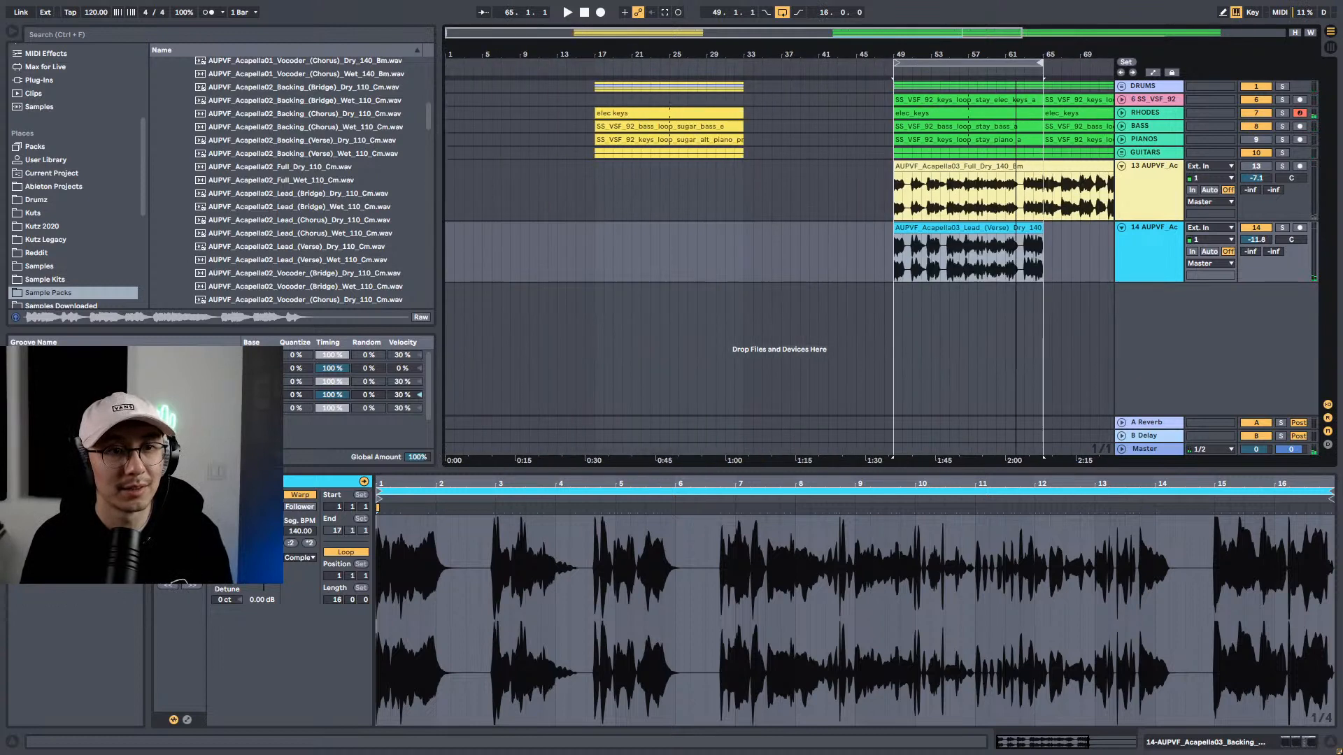
{"action": "left_click_drag", "start_coordinate": [909, 231], "coordinate": [632, 221]}
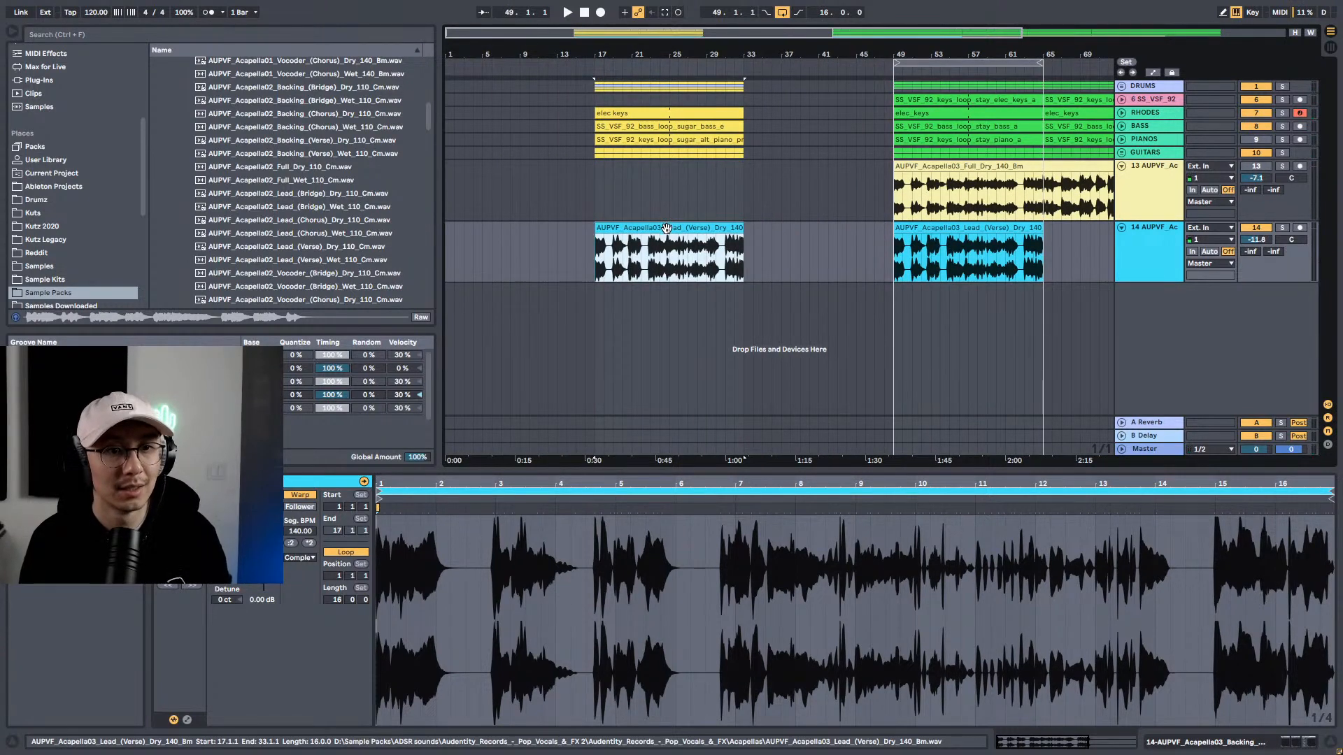
{"action": "left_click_drag", "start_coordinate": [694, 53], "coordinate": [721, 54]}
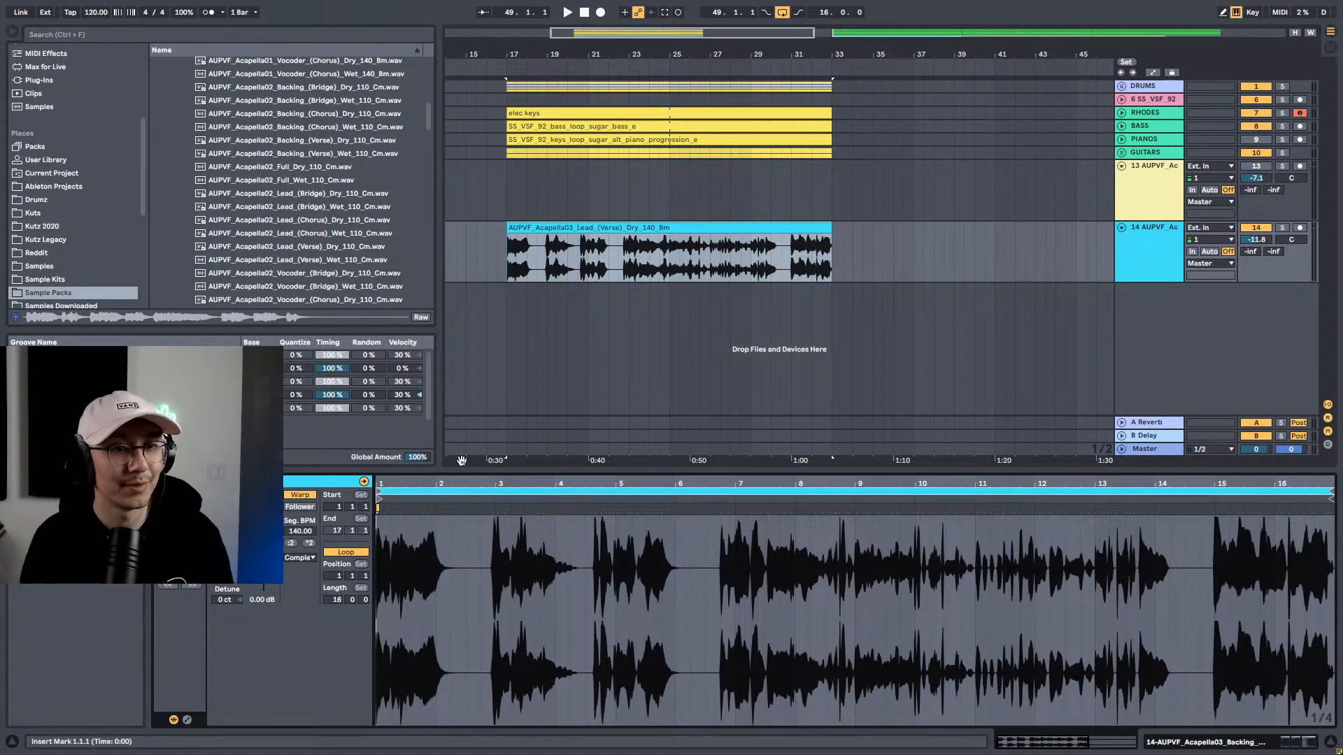
Step: Set the copied lead verse clip's warp mode to Complex Pro and play it in short passes
{"action": "left_click", "coordinate": [301, 559]}
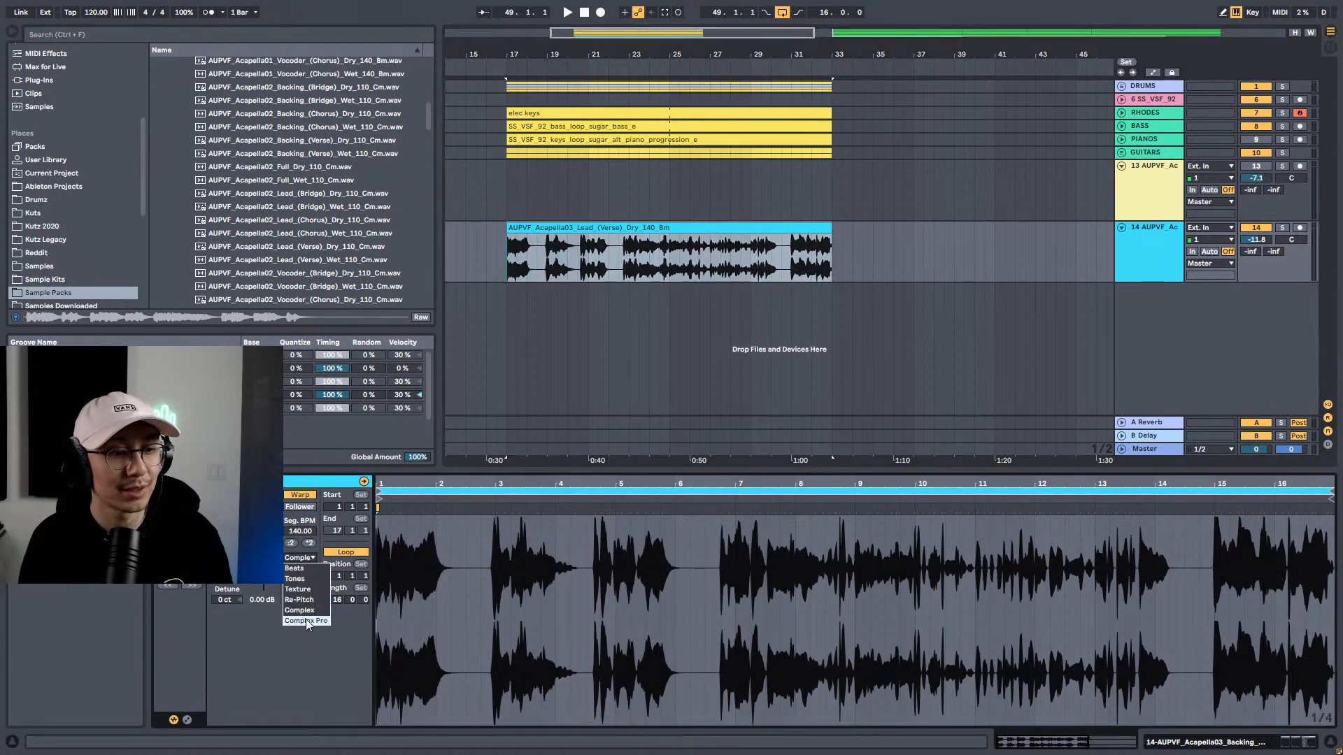
{"action": "left_click_drag", "start_coordinate": [300, 579], "coordinate": [300, 644]}
{"action": "key", "text": "space"}
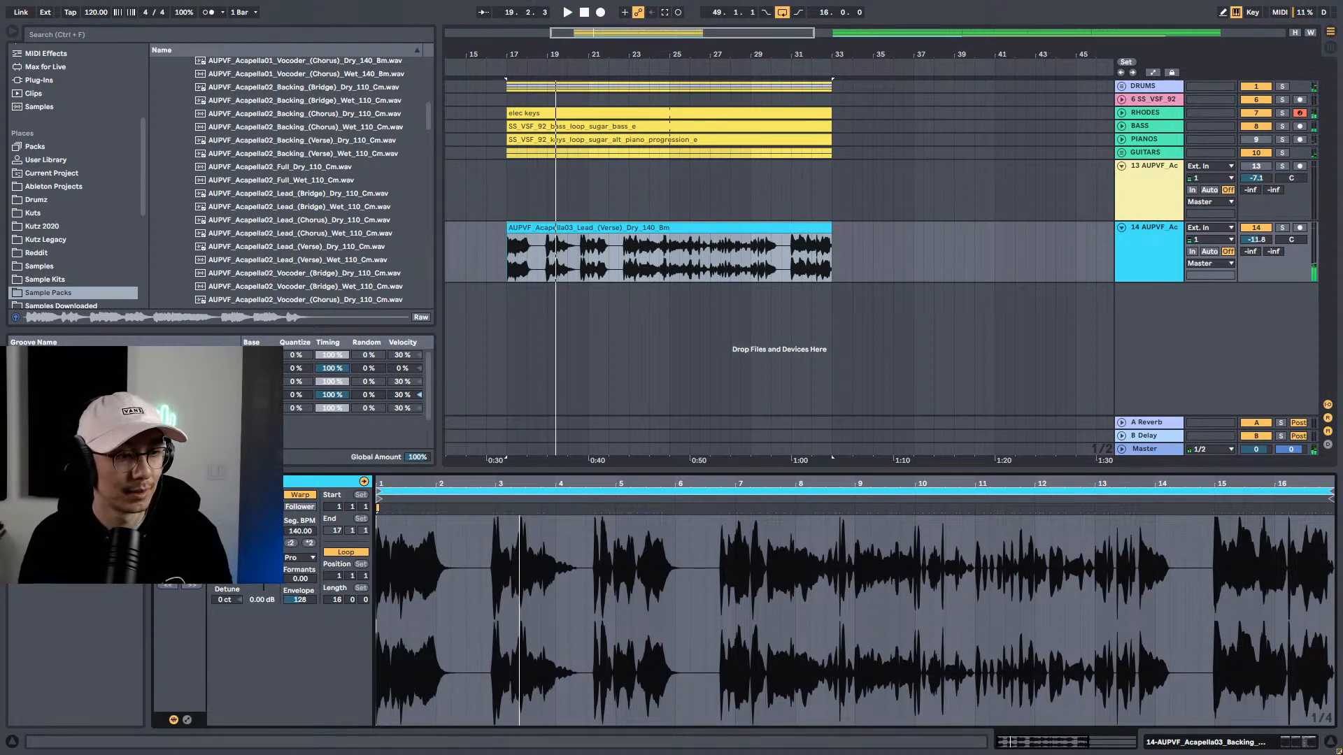
{"action": "key", "text": "space"}
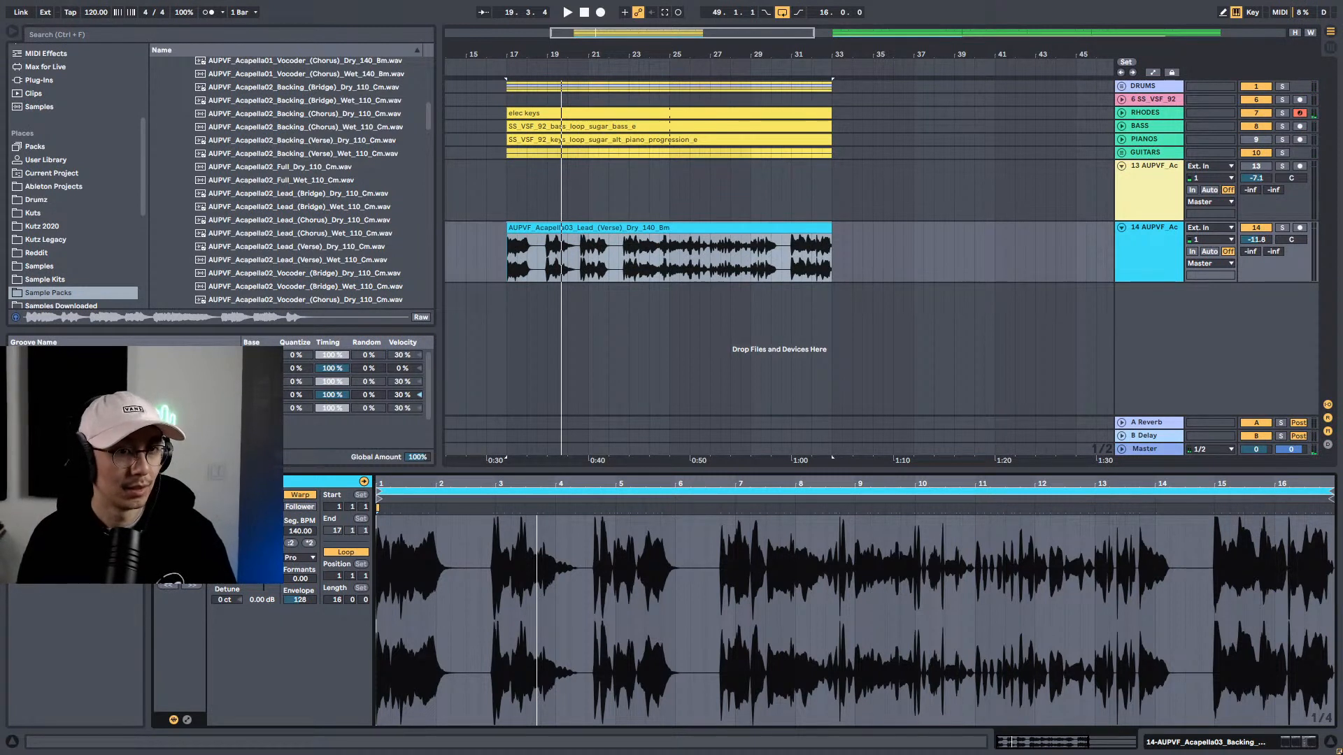
{"action": "key", "text": "space"}
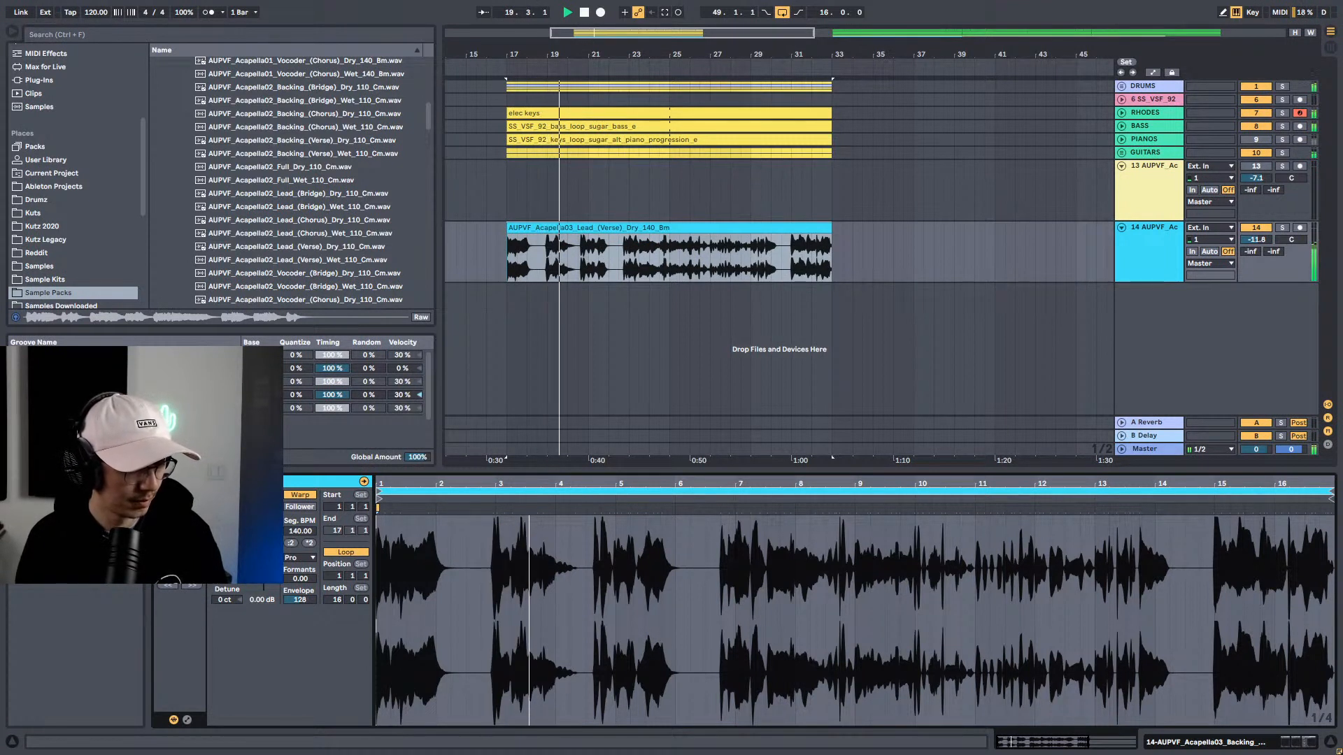
{"action": "key", "text": "space"}
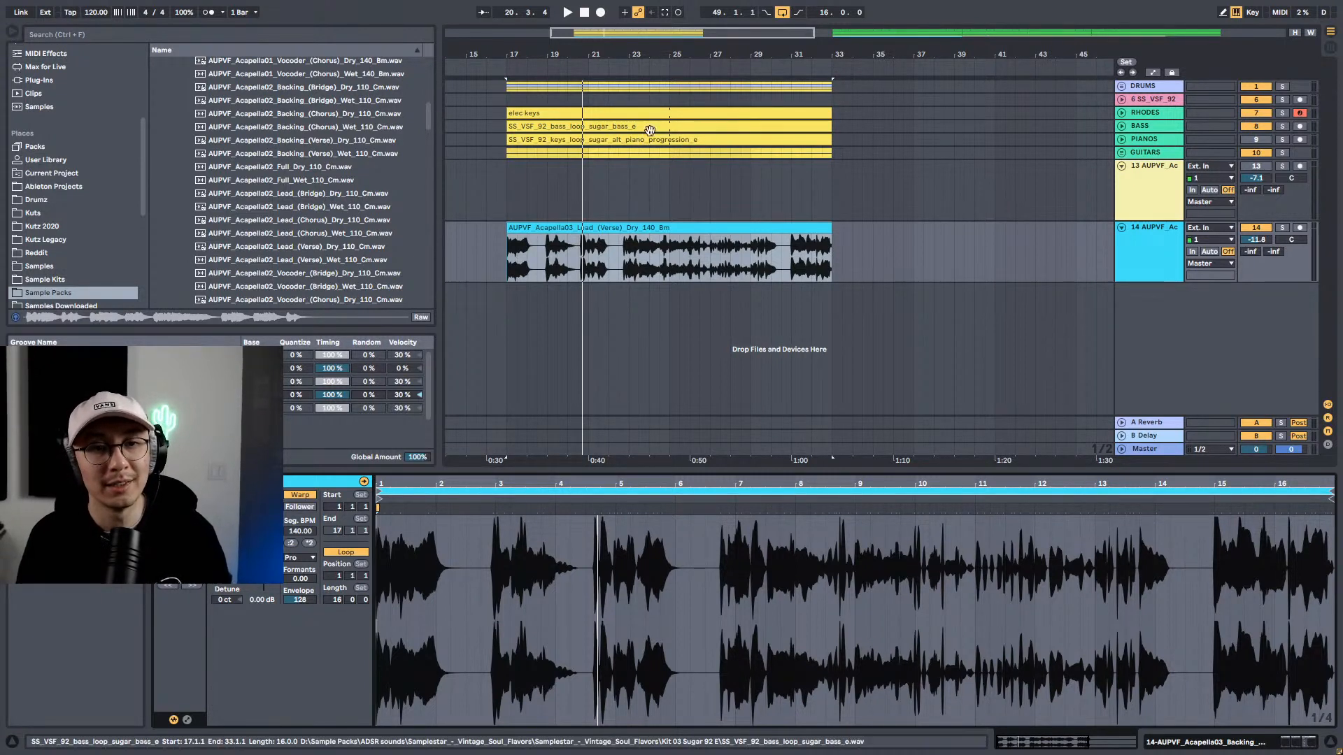
Step: Loop bars 17–33 and play the copied lead verse vocal with the yellow section's beat
{"action": "left_click", "coordinate": [508, 191]}
{"action": "key", "text": "space"}
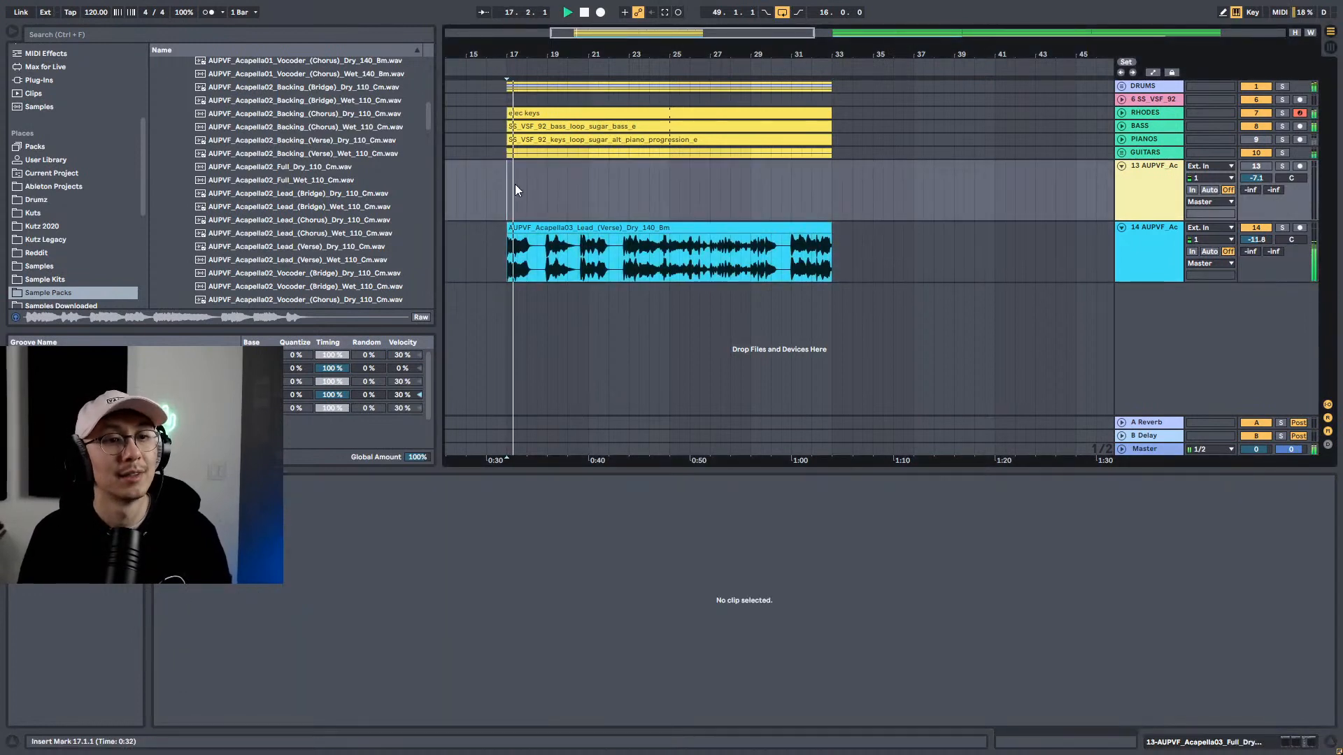
{"action": "left_click_drag", "start_coordinate": [505, 204], "coordinate": [829, 254]}
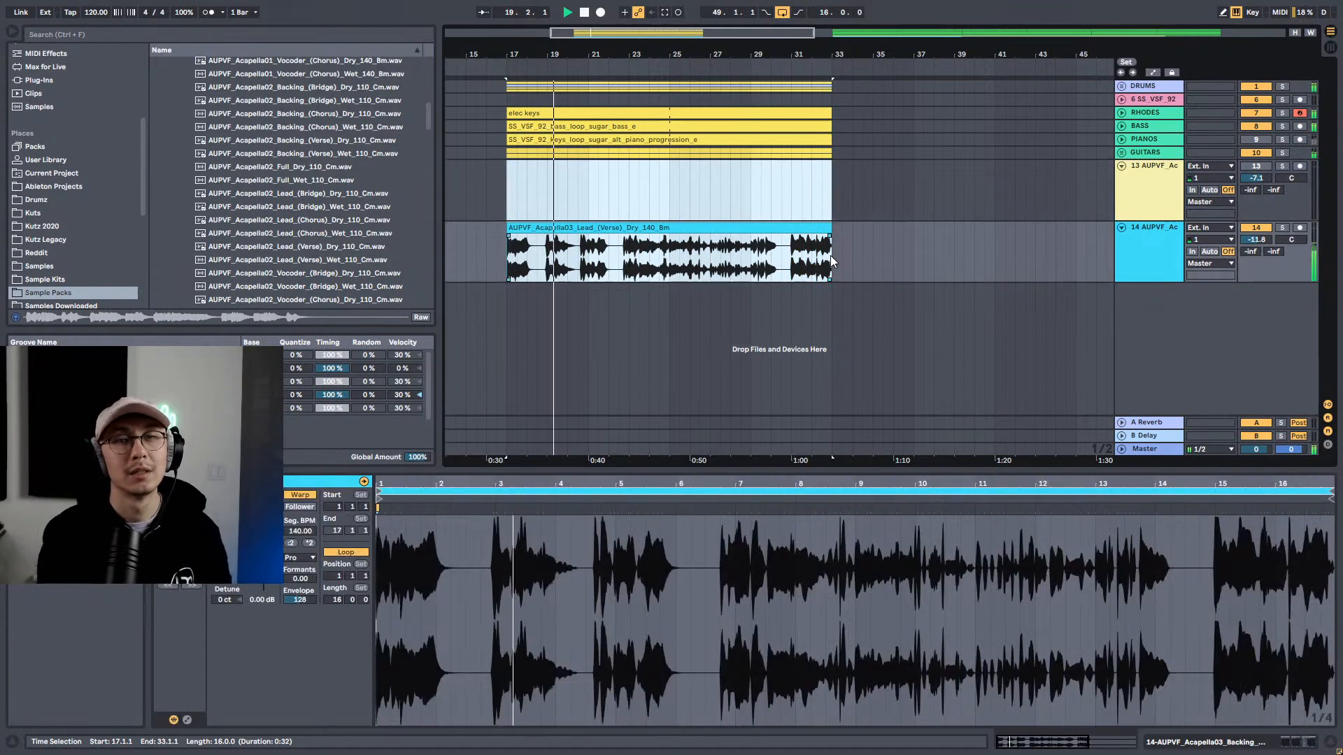
{"action": "key", "text": "ctrl+l"}
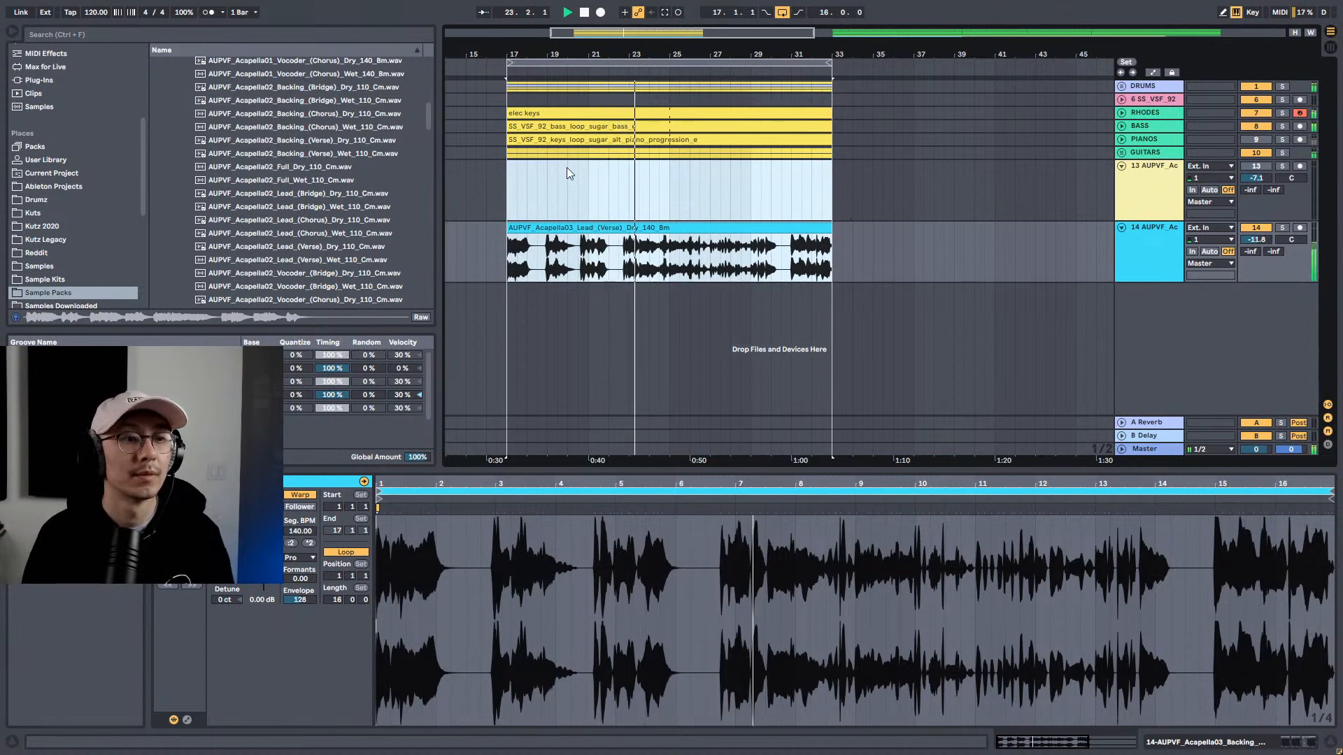
{"action": "left_click", "coordinate": [608, 210]}
{"action": "key", "text": "shift+Tab"}
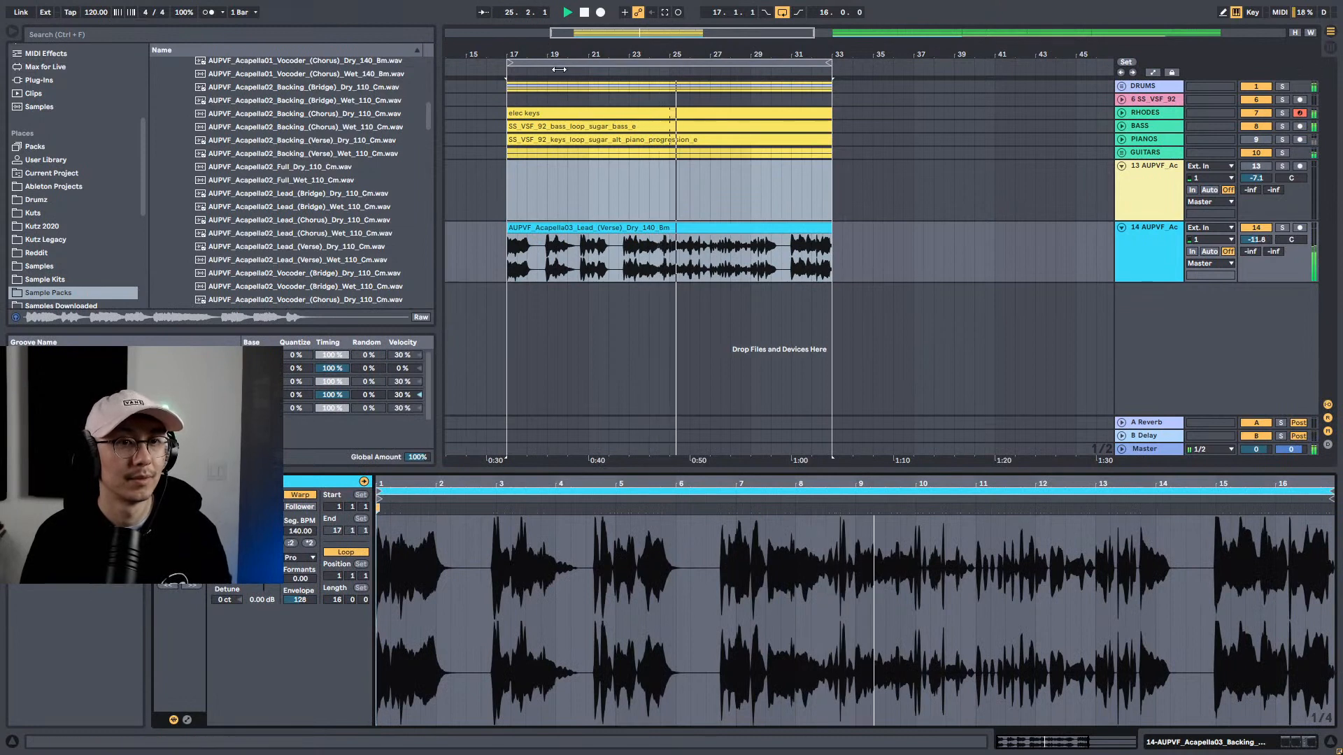
Step: Loop bars 49–65 and play the original lead verse clip with the green section for comparison
{"action": "left_click_drag", "start_coordinate": [580, 55], "coordinate": [530, 31]}
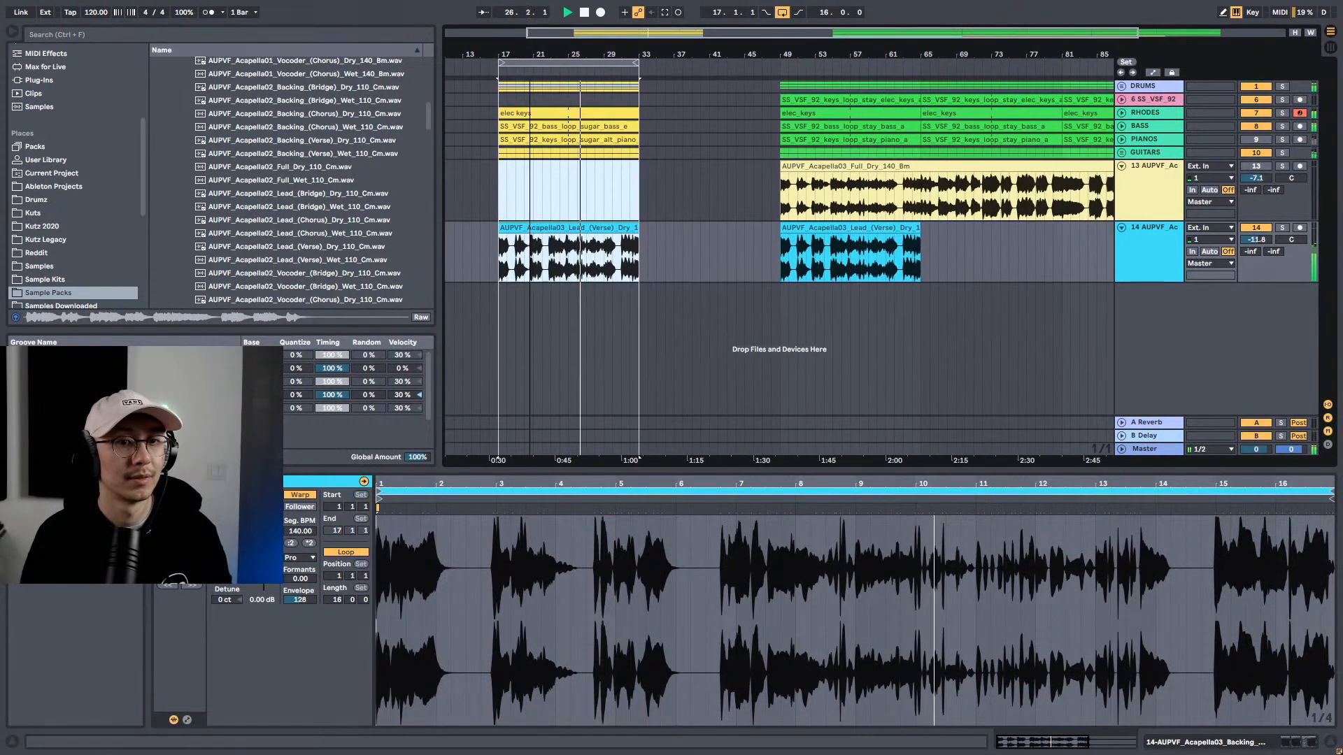
{"action": "left_click", "coordinate": [782, 272]}
{"action": "key", "text": "space"}
{"action": "key", "text": "ctrl+l"}
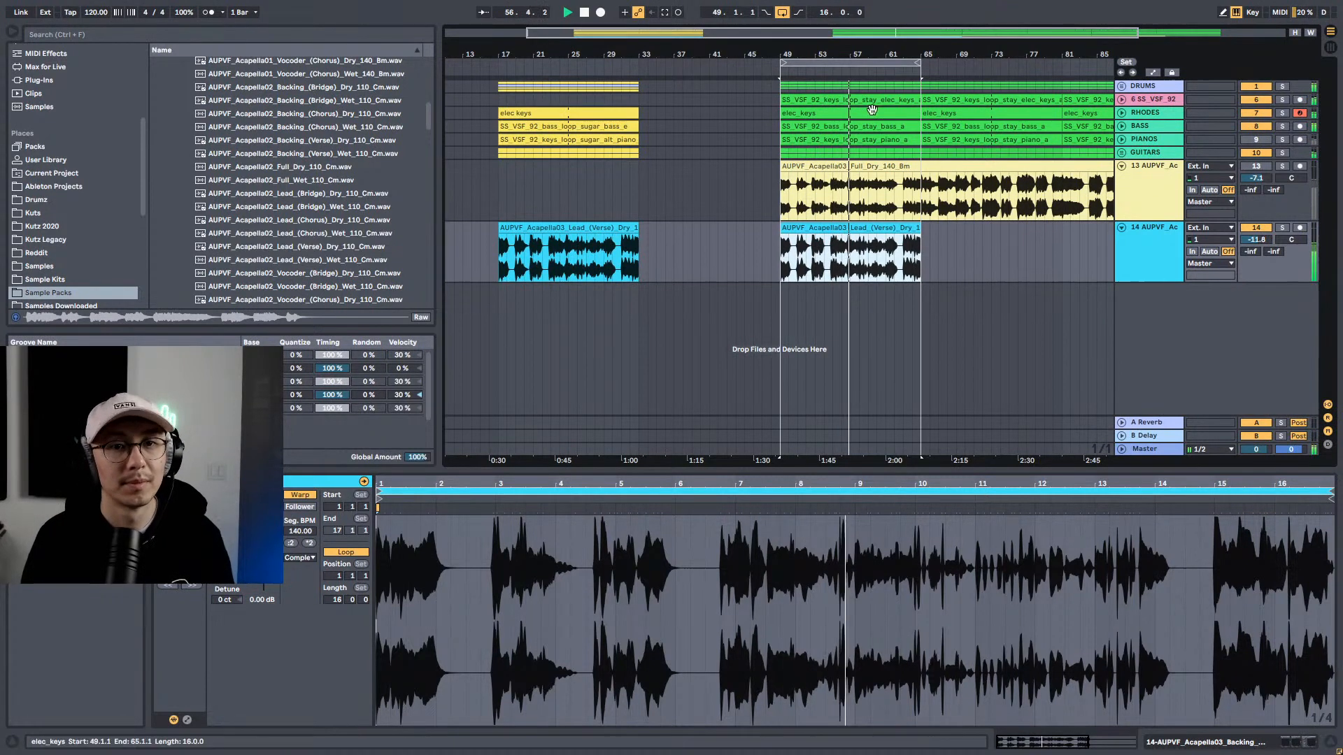
{"action": "left_click_drag", "start_coordinate": [851, 51], "coordinate": [768, 55]}
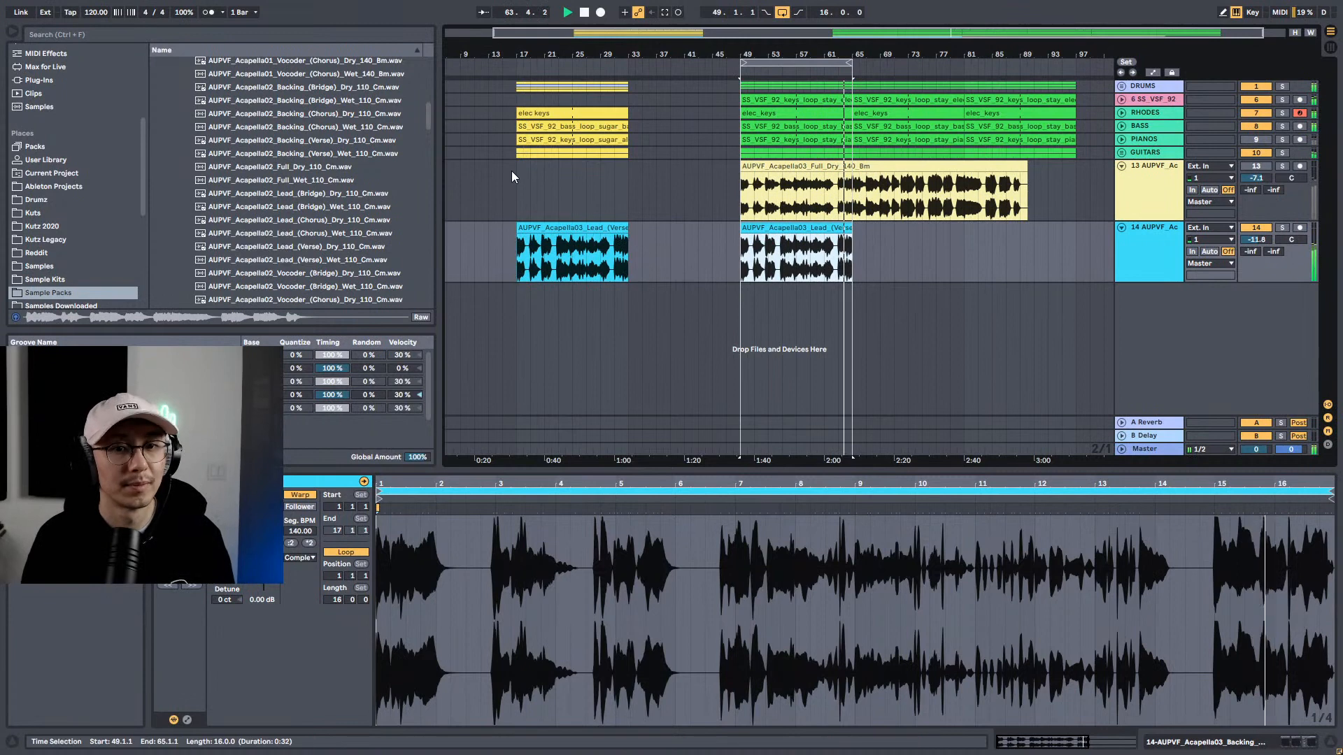
Step: Extend the loop from bar 49 to about bar 89 and play the full acapella soloed from bar 65
{"action": "left_click_drag", "start_coordinate": [852, 64], "coordinate": [1022, 68]}
{"action": "left_click", "coordinate": [851, 246]}
{"action": "key", "text": "space"}
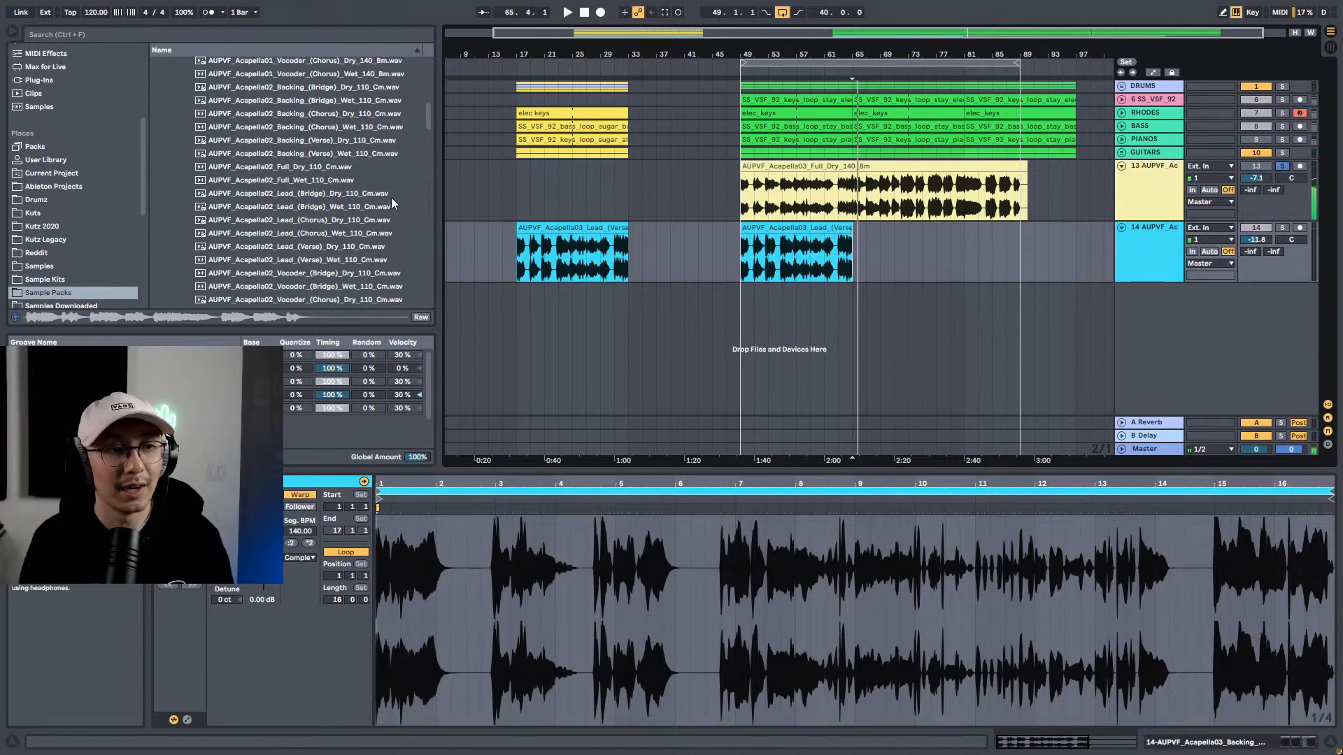
Step: Search the sample packs for CHORUS and preview the AUPVF_Acapella01 backing, lead and vocoder chorus samples
{"action": "scroll", "coordinate": [320, 193], "scroll_direction": "down", "scroll_amount": 3}
{"action": "scroll", "coordinate": [320, 193], "scroll_direction": "up", "scroll_amount": 6}
{"action": "left_click", "coordinate": [298, 33]}
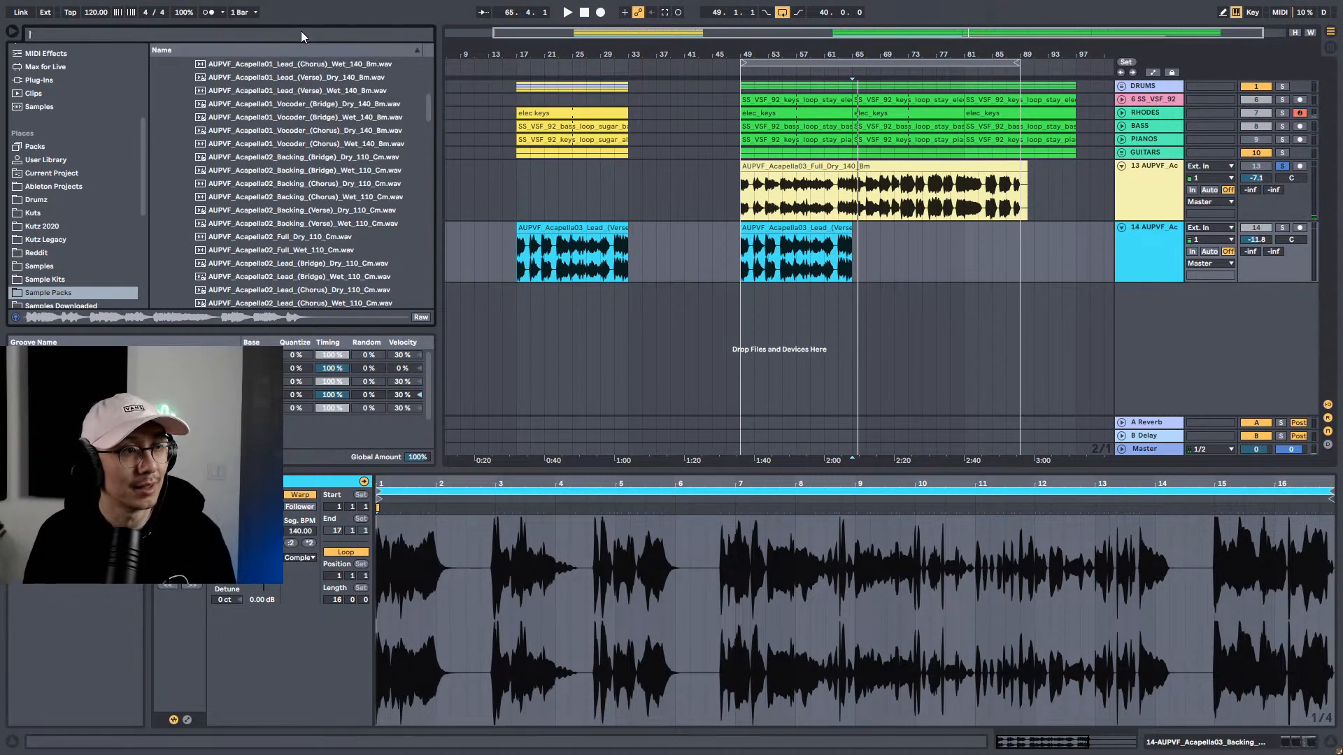
{"action": "type", "text": "CHORUS"}
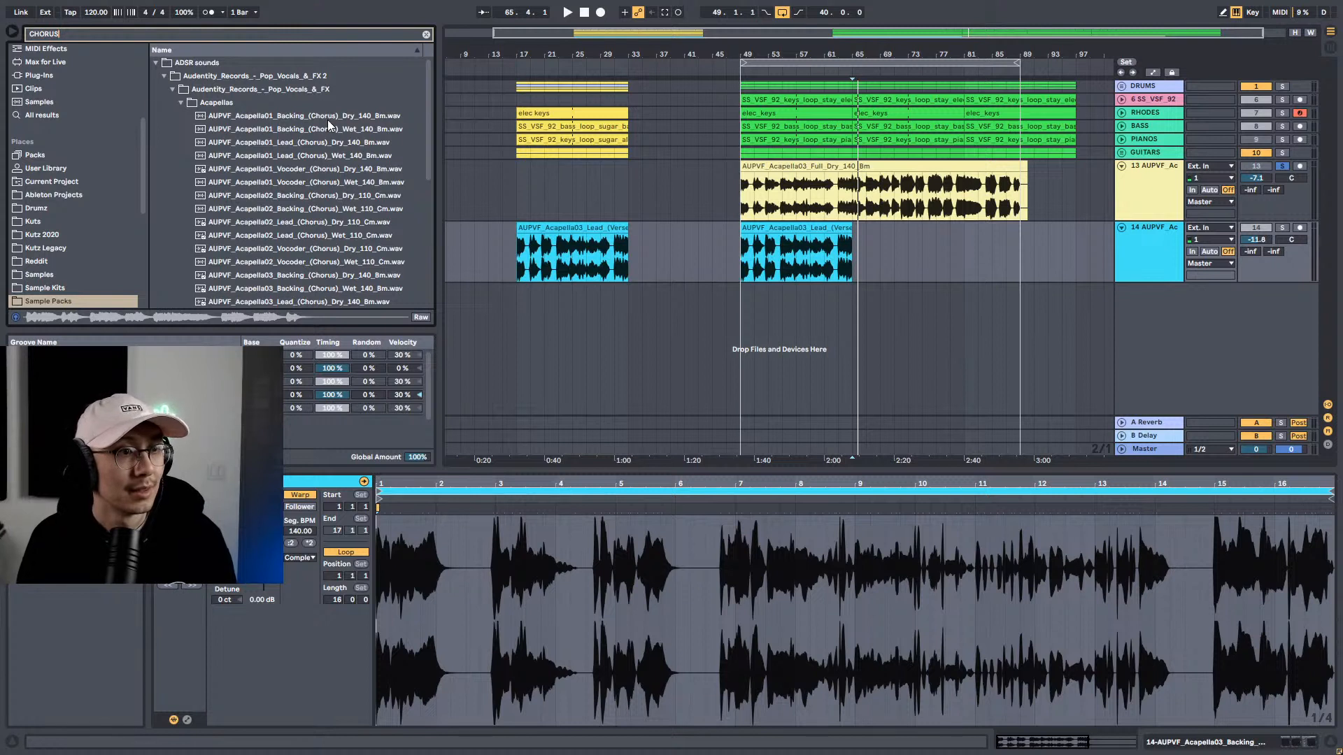
{"action": "left_click", "coordinate": [327, 119]}
{"action": "left_click", "coordinate": [333, 128]}
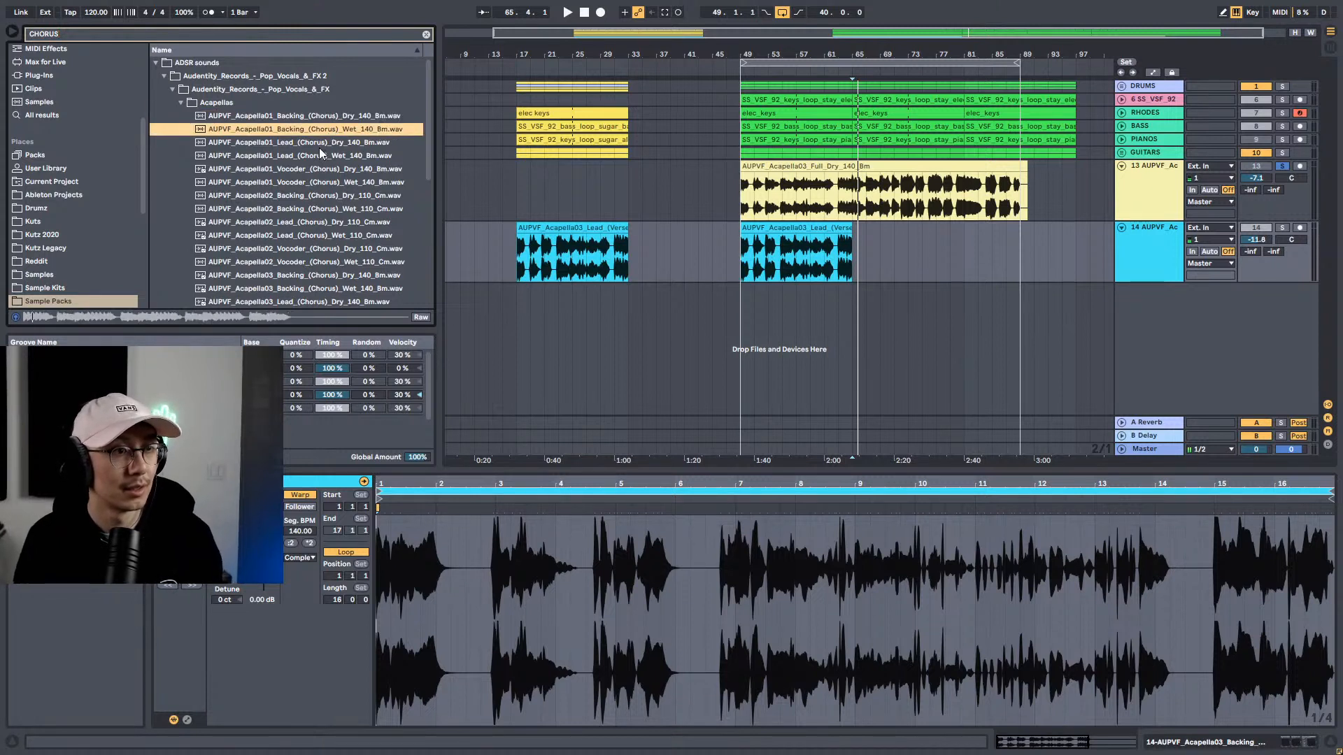
{"action": "left_click", "coordinate": [320, 144]}
{"action": "left_click", "coordinate": [321, 157]}
{"action": "left_click", "coordinate": [323, 170]}
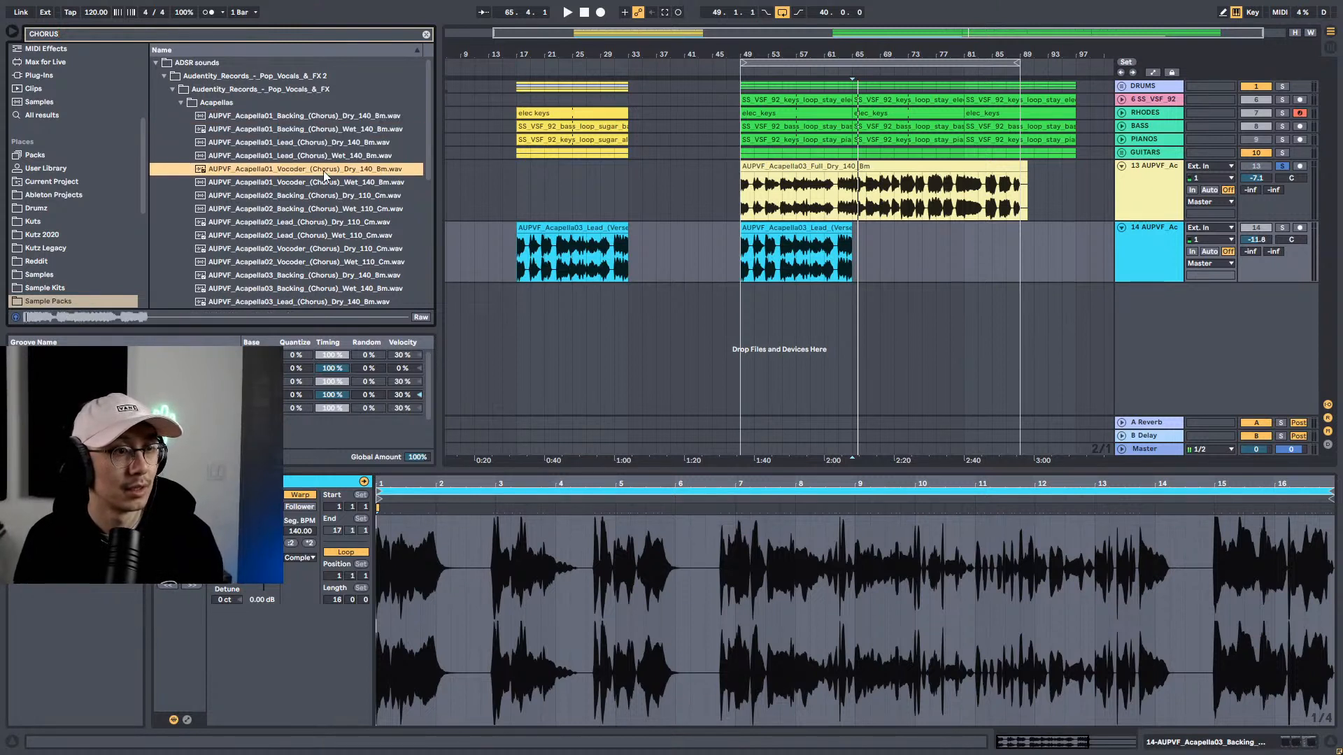
{"action": "left_click", "coordinate": [324, 180]}
Step: Preview the AUPVF_Acapella02 backing, lead and vocoder chorus samples, both dry and wet
{"action": "scroll", "coordinate": [336, 182], "scroll_direction": "down", "scroll_amount": 1}
{"action": "left_click", "coordinate": [339, 184]}
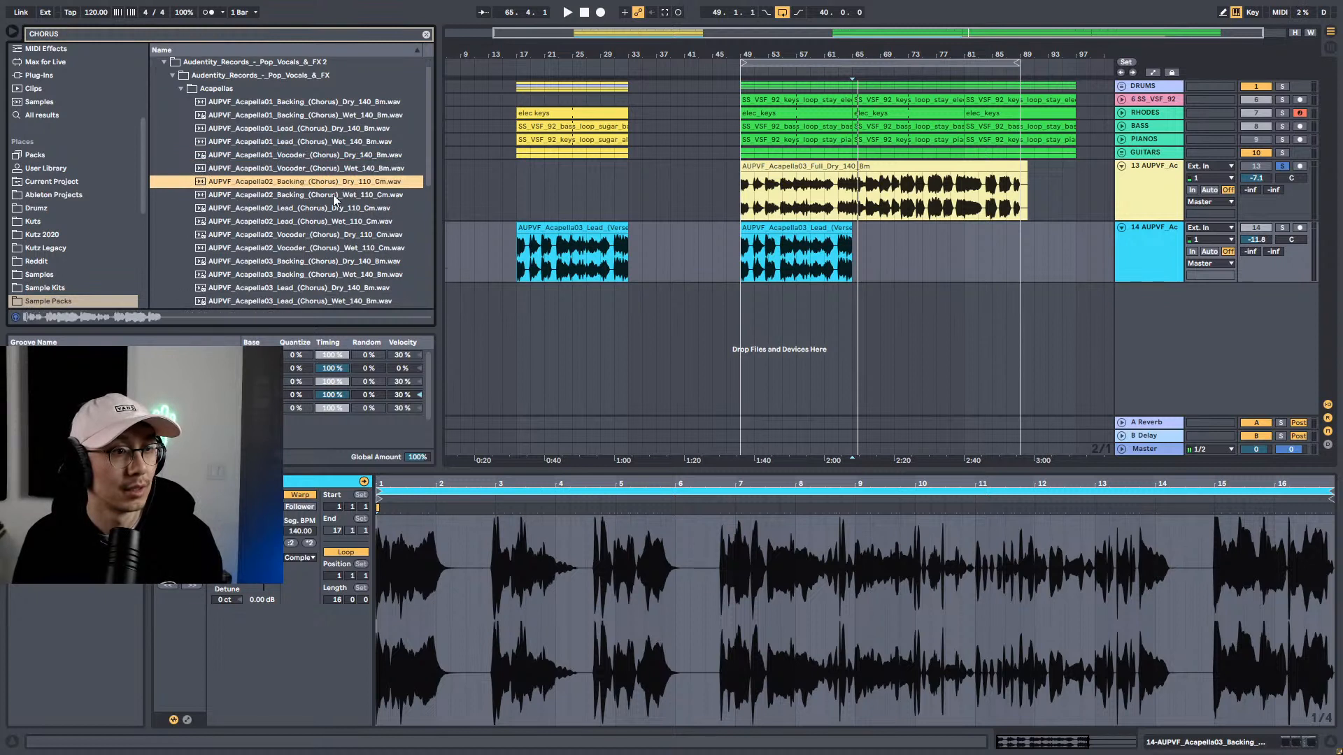
{"action": "left_click", "coordinate": [333, 195]}
{"action": "left_click", "coordinate": [322, 208]}
{"action": "left_click", "coordinate": [326, 220]}
{"action": "scroll", "coordinate": [328, 221], "scroll_direction": "down", "scroll_amount": 1}
{"action": "scroll", "coordinate": [329, 221], "scroll_direction": "down", "scroll_amount": 2}
{"action": "left_click", "coordinate": [324, 191]}
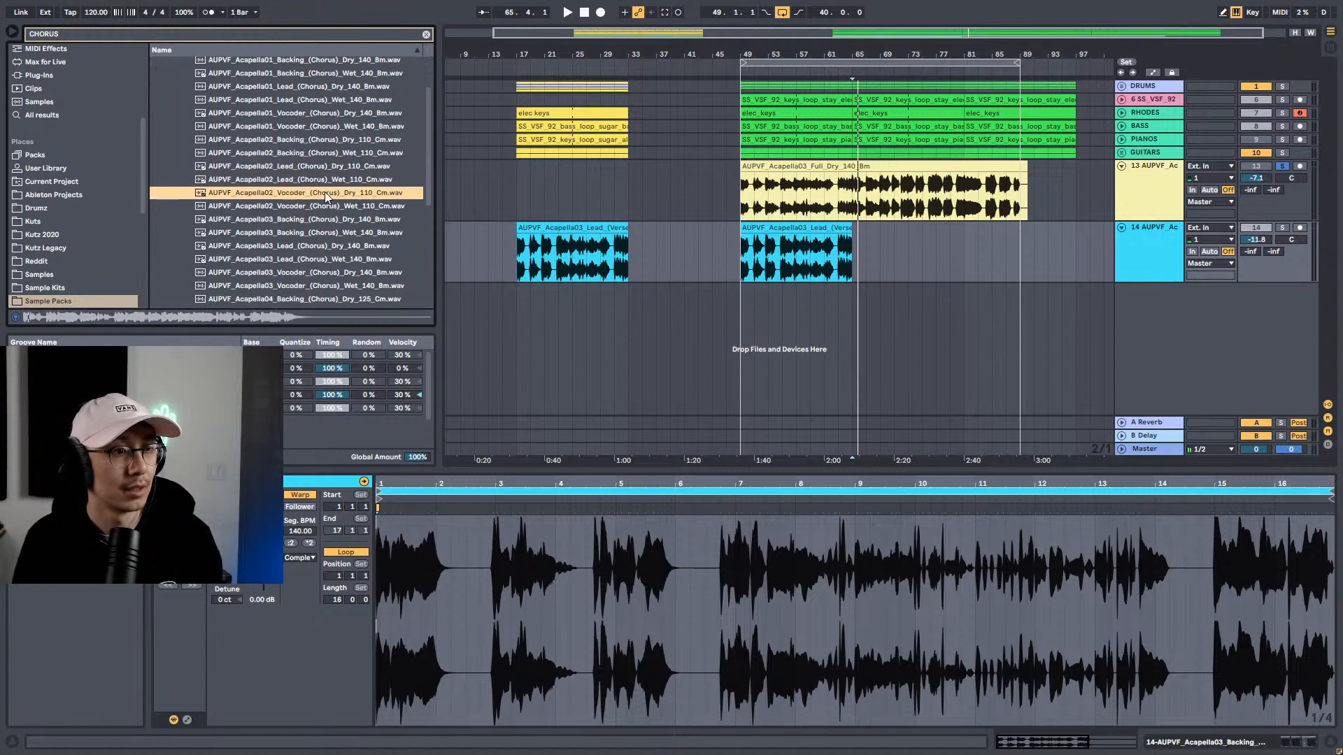
{"action": "left_click", "coordinate": [343, 210]}
Step: Preview the AUPVF_Acapella03 chorus samples, from the backing vocals through the lead to the wet vocoder
{"action": "left_click", "coordinate": [338, 219]}
{"action": "scroll", "coordinate": [337, 220], "scroll_direction": "down", "scroll_amount": 1}
{"action": "scroll", "coordinate": [337, 219], "scroll_direction": "down", "scroll_amount": 3}
{"action": "left_click", "coordinate": [325, 178]}
{"action": "left_click", "coordinate": [325, 185]}
{"action": "key", "text": "Down"}
{"action": "key", "text": "Down"}
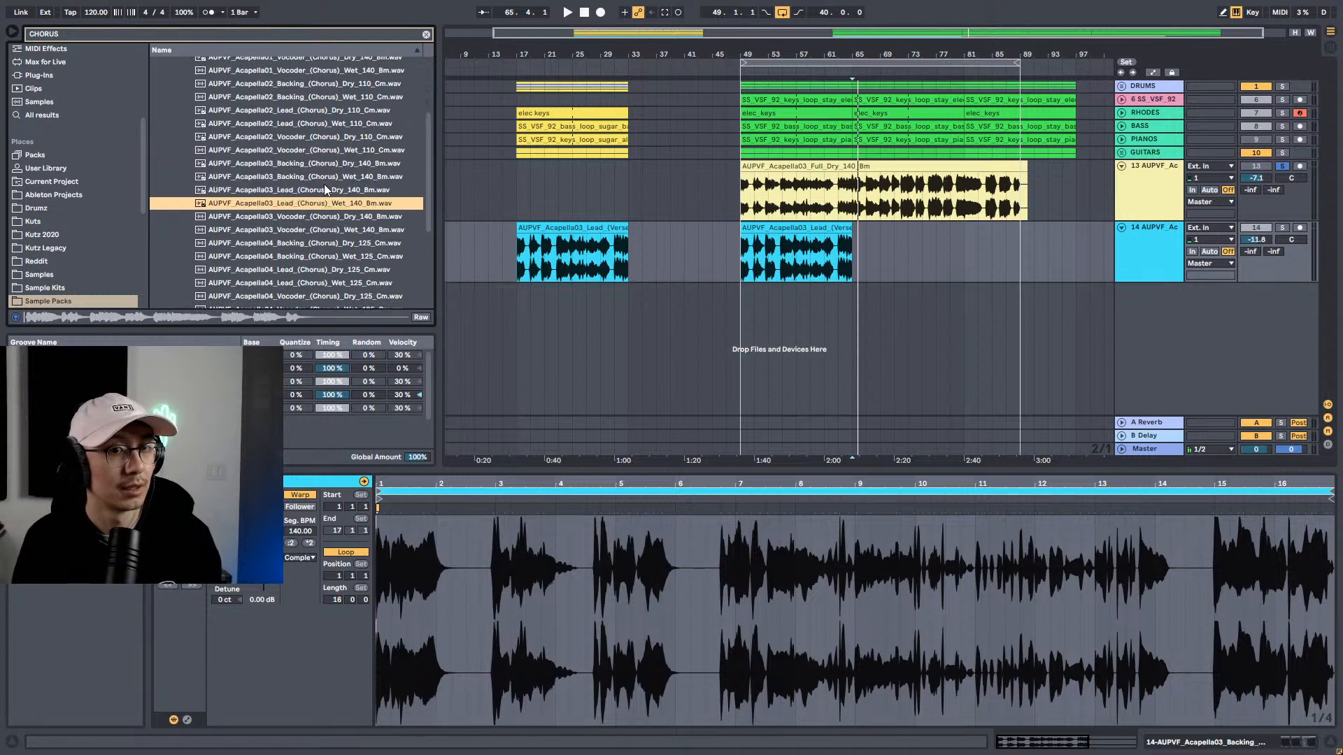
{"action": "key", "text": "Down"}
{"action": "key", "text": "Down"}
{"action": "key", "text": "Down"}
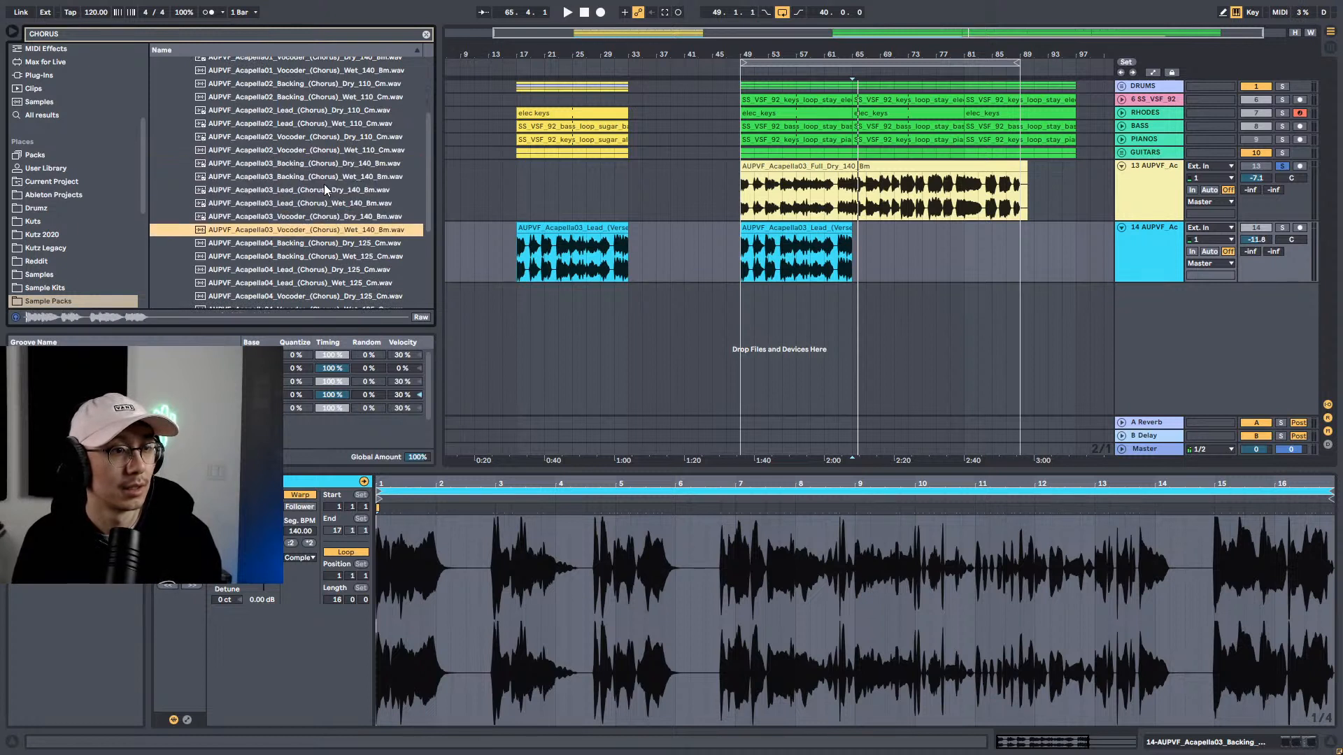
Step: Preview the AUPVF_Acapella04 chorus samples, including the dry and wet lead and vocoder versions
{"action": "key", "text": "Down"}
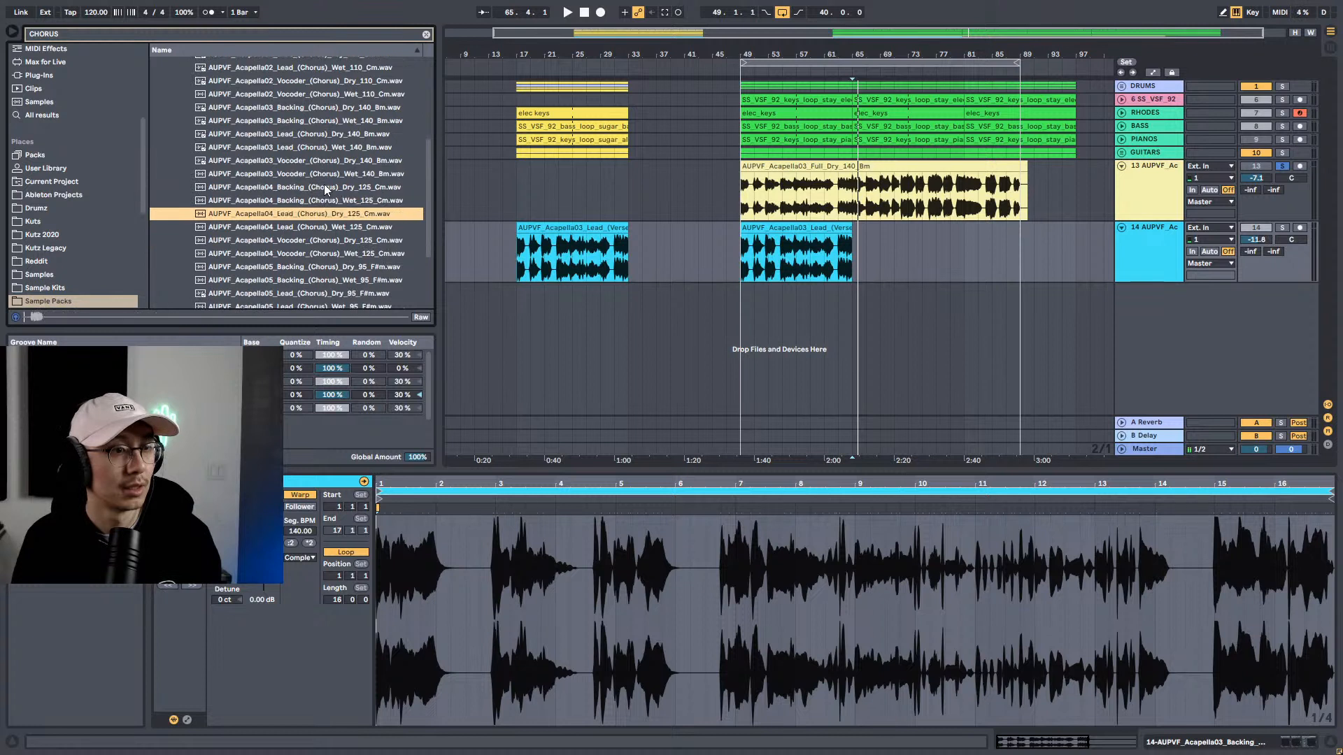
{"action": "key", "text": "Down"}
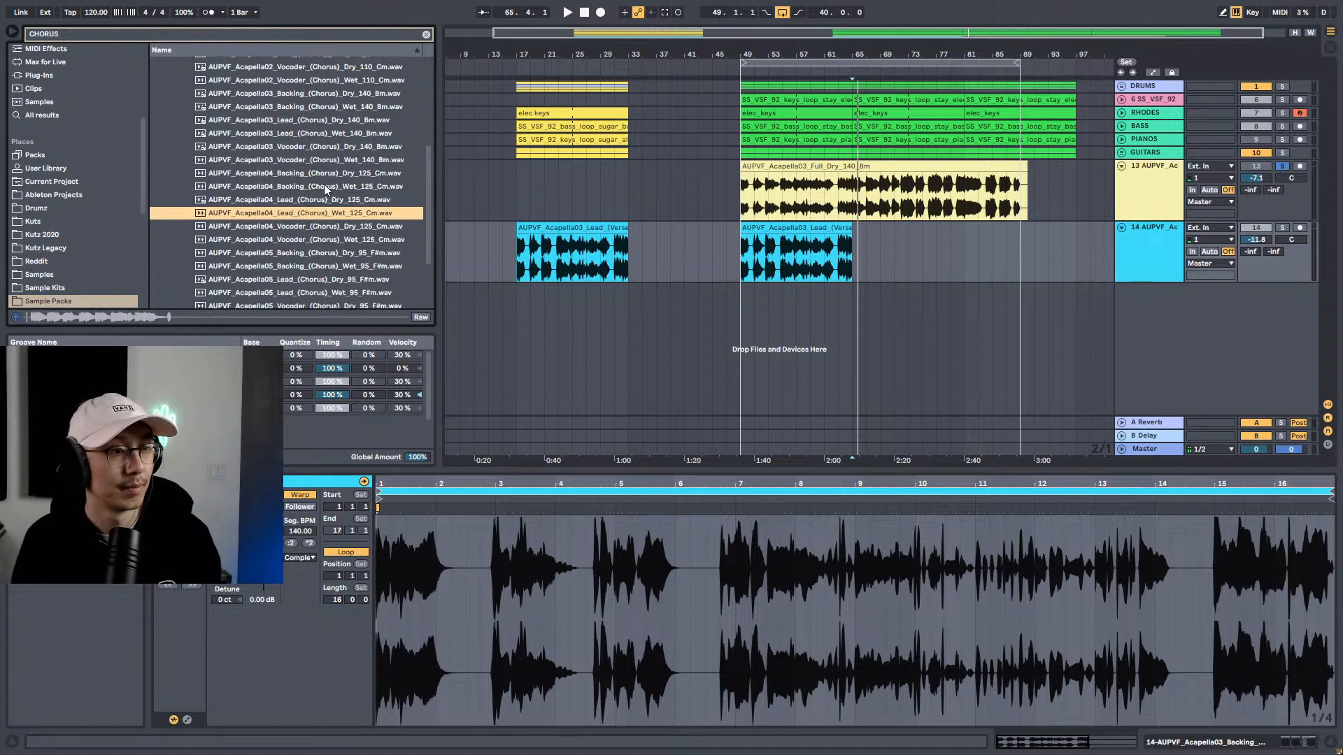
{"action": "key", "text": "Down"}
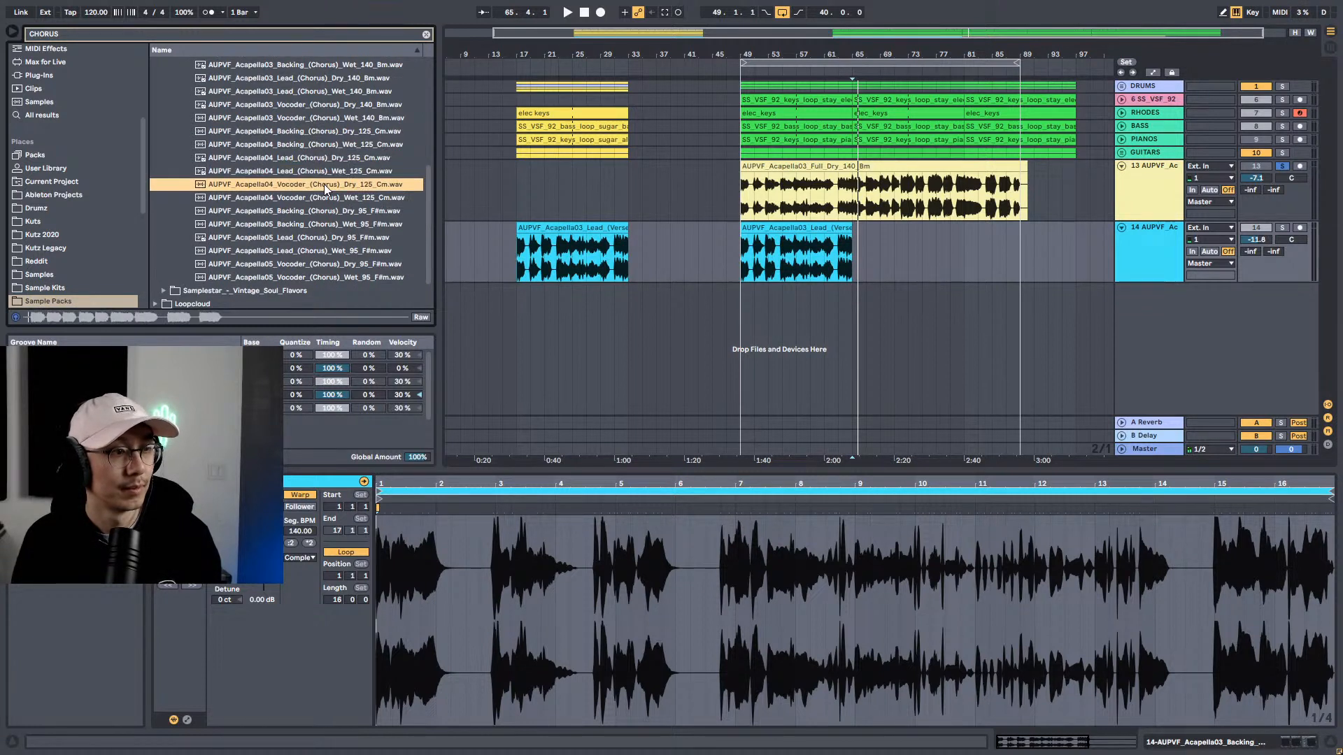
{"action": "key", "text": "Down"}
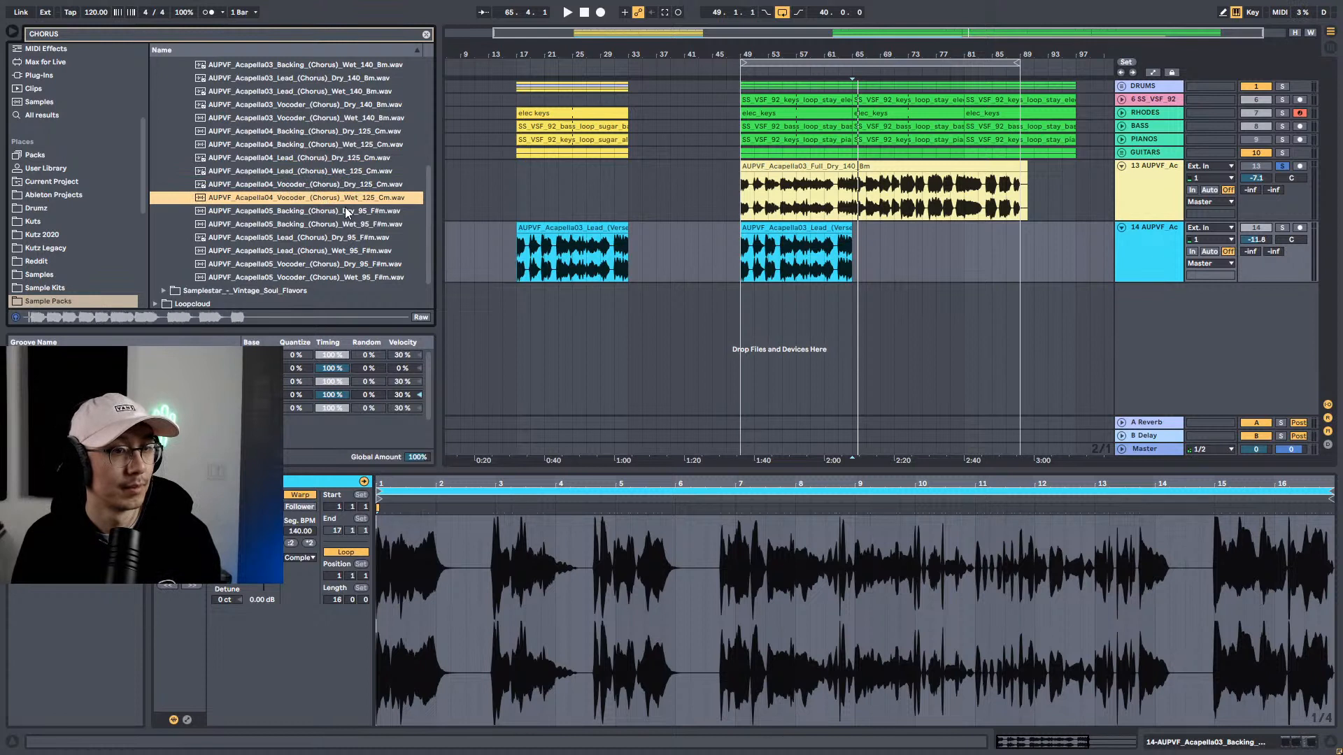
Step: Preview the AUPVF_Acapella05 backing, lead and vocoder chorus samples
{"action": "key", "text": "Down"}
{"action": "key", "text": "Down"}
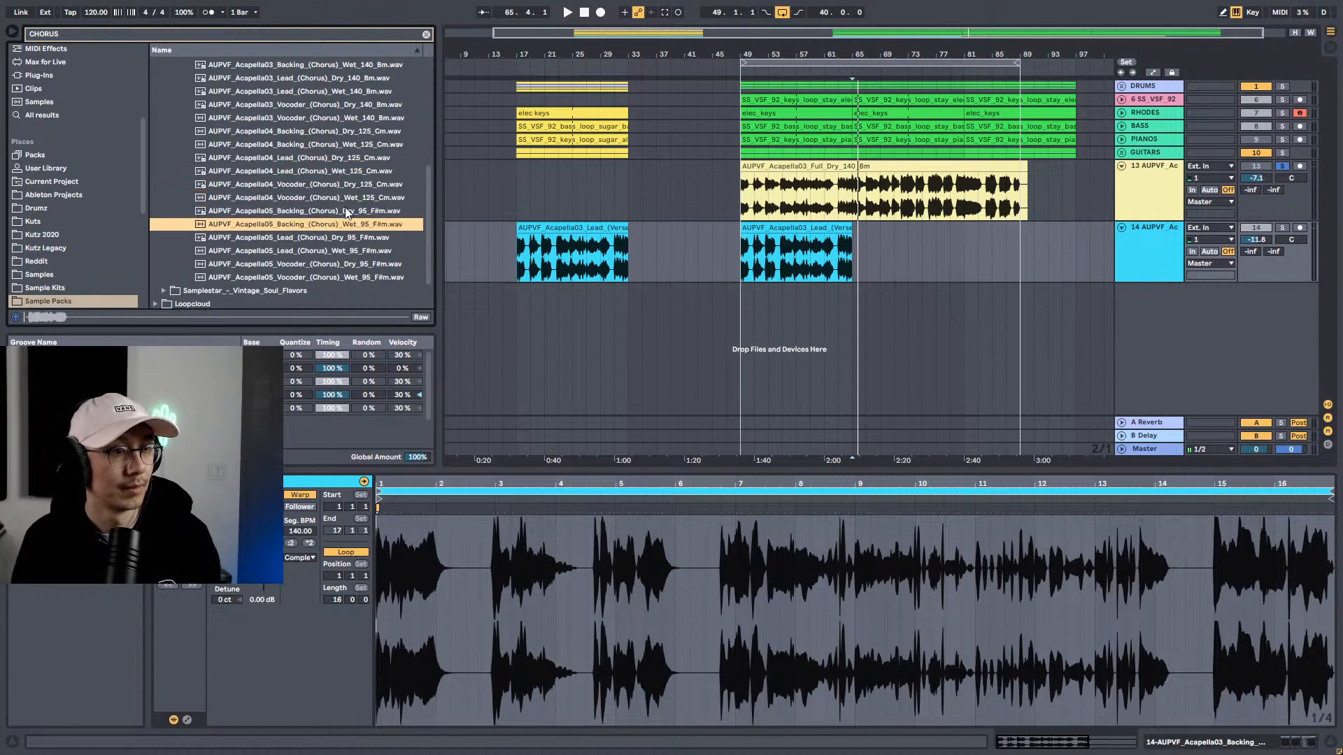
{"action": "key", "text": "Down"}
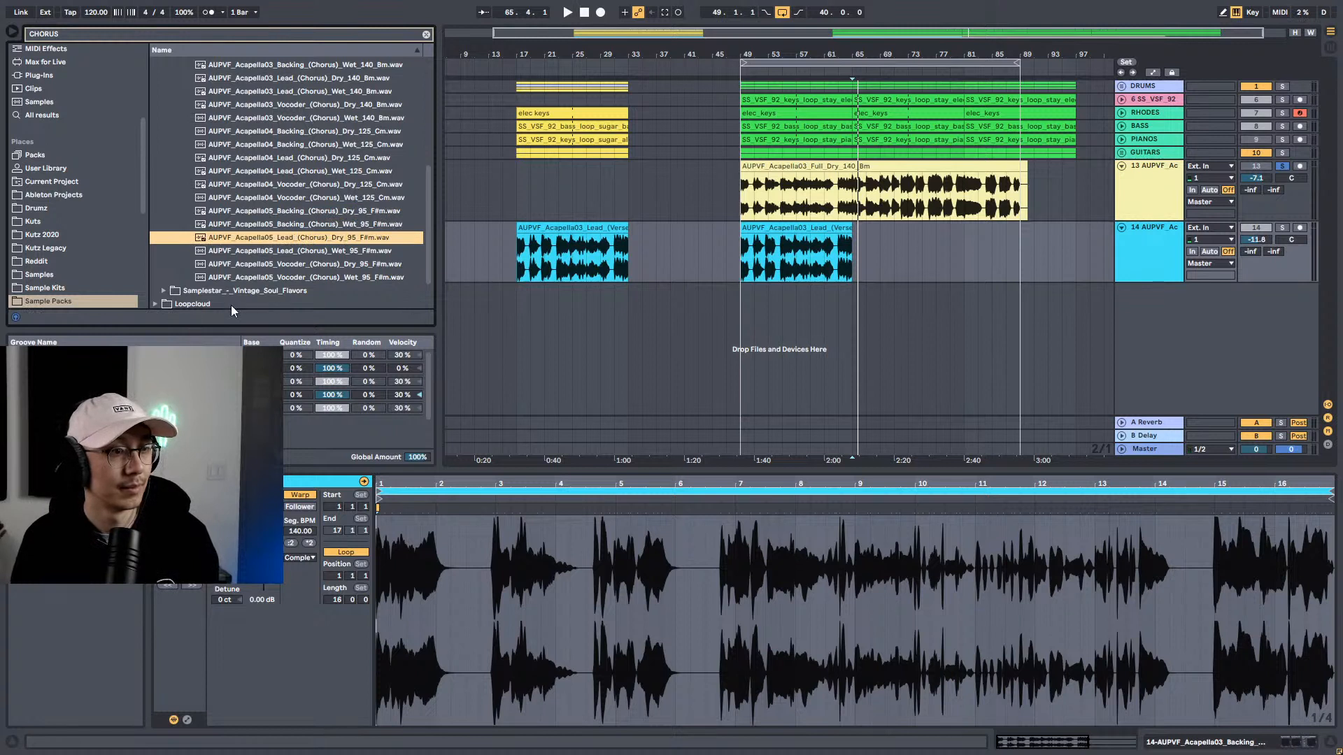
{"action": "key", "text": "Down"}
{"action": "left_click", "coordinate": [286, 266]}
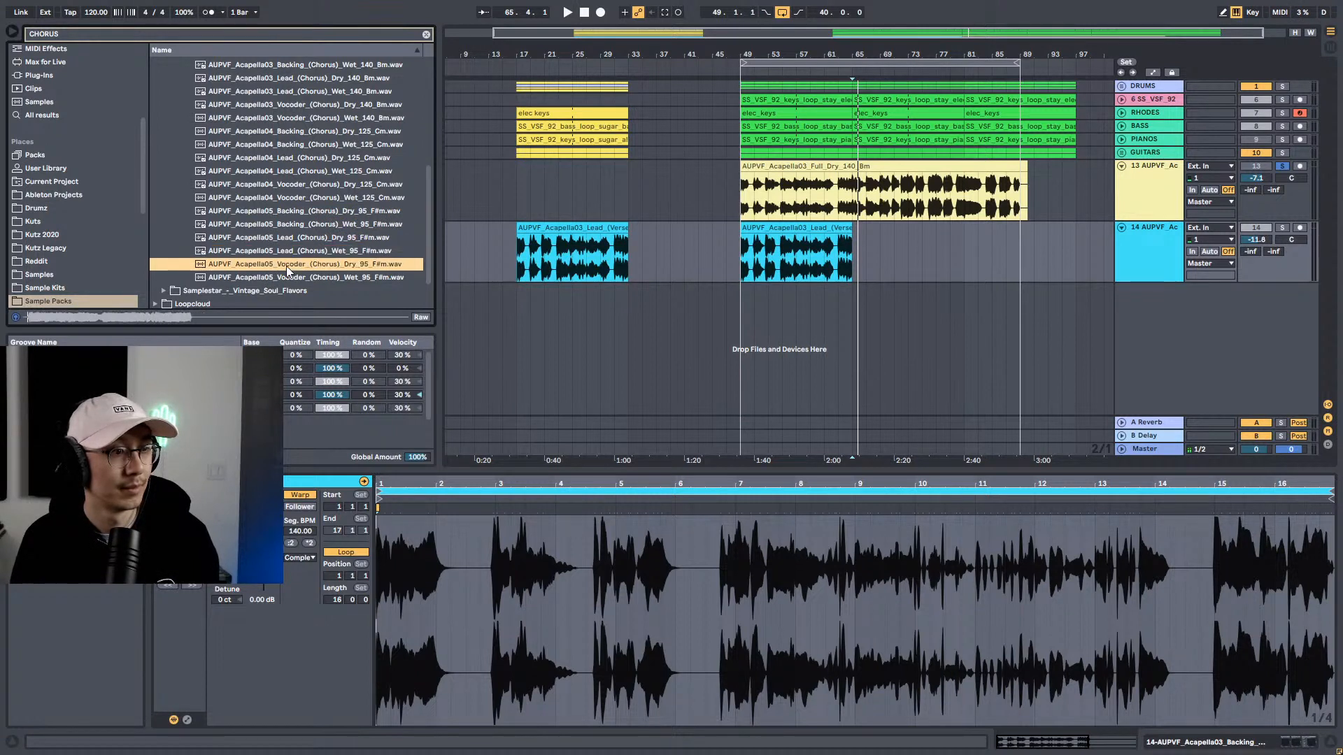
{"action": "key", "text": "Down"}
Step: Clear the chorus search and search the sample packs for BRIDGE
{"action": "left_click", "coordinate": [426, 33]}
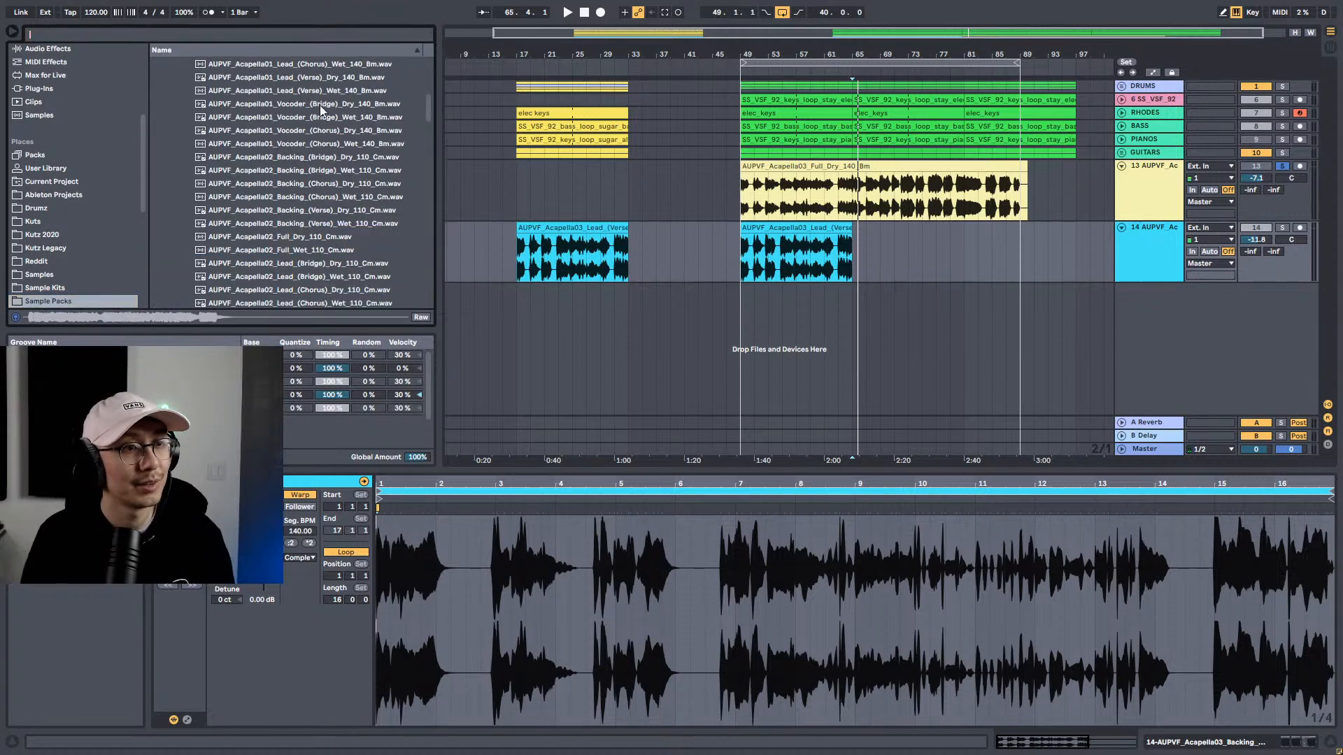
{"action": "type", "text": "BR"}
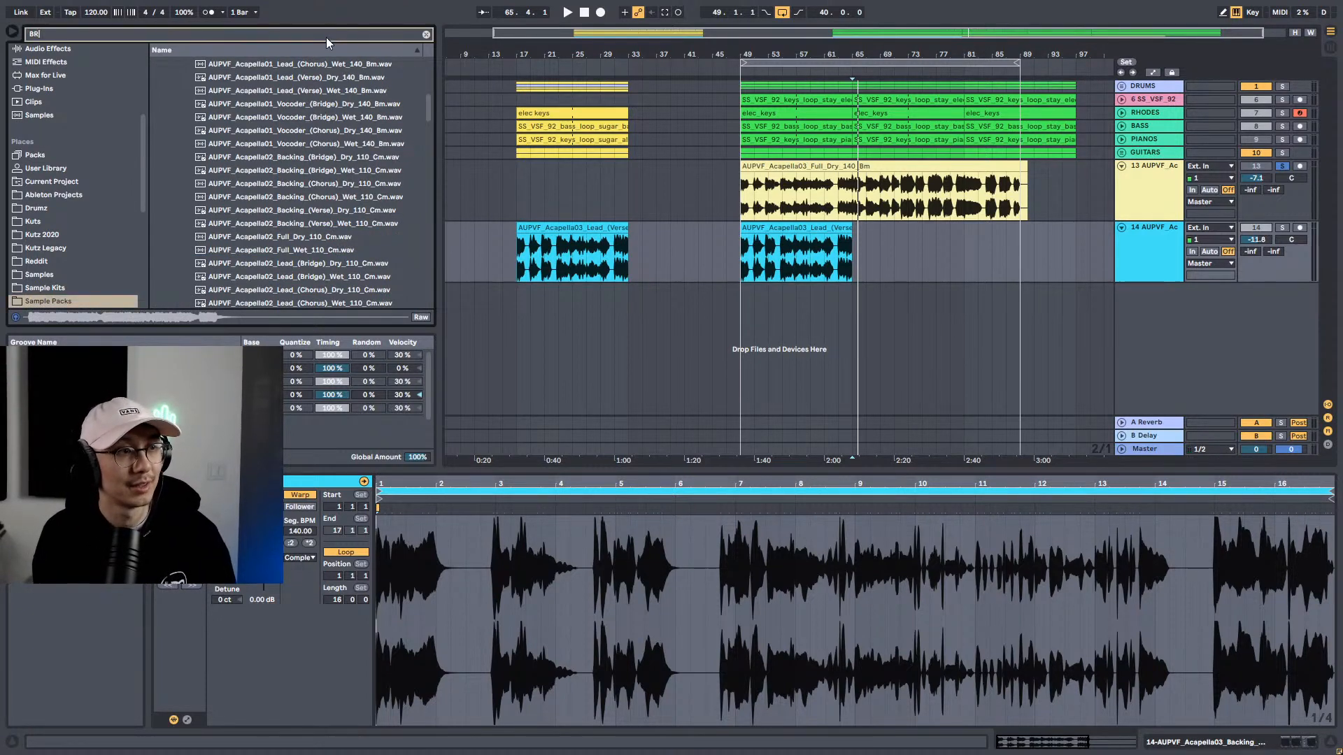
{"action": "type", "text": "IDGE"}
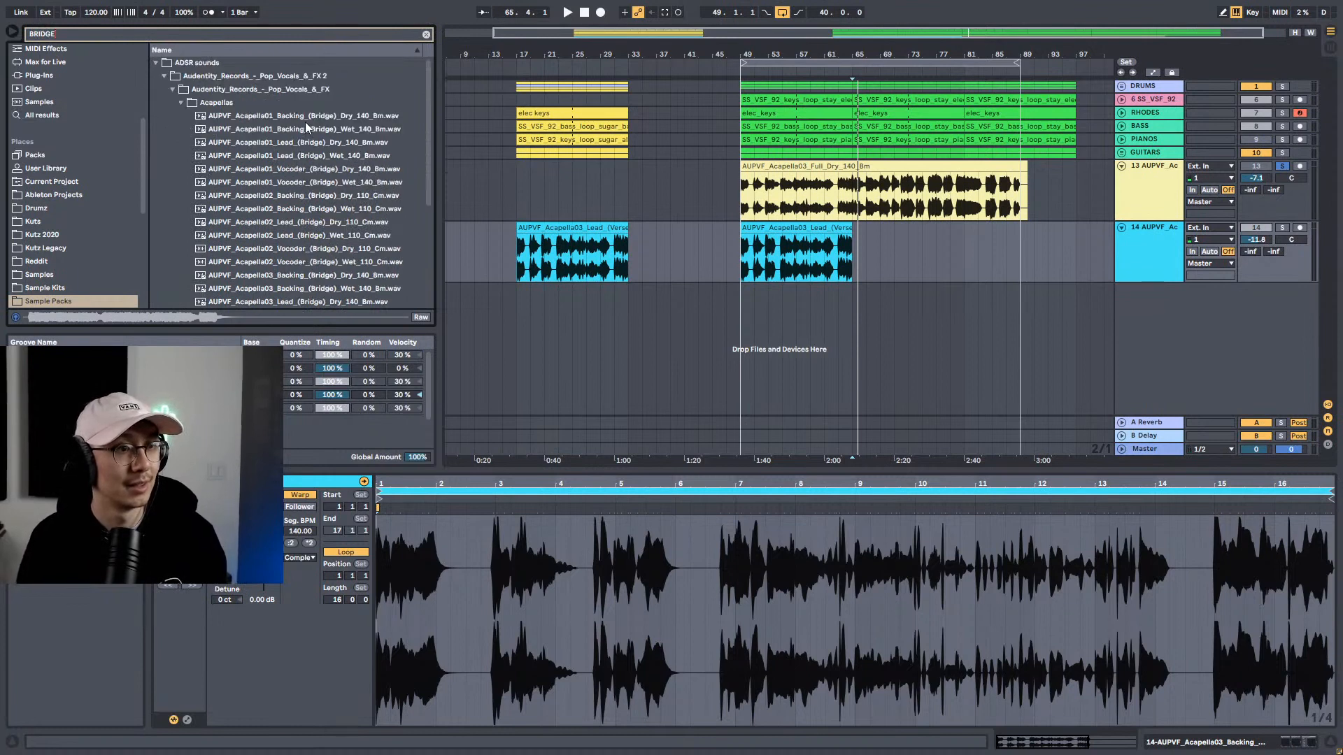
Step: Preview the AUPVF_Acapella01 bridge samples, from the backing vocals through the dry and wet lead to the dry vocoder
{"action": "key", "text": "Down"}
{"action": "scroll", "coordinate": [305, 123], "scroll_direction": "down", "scroll_amount": 3}
{"action": "scroll", "coordinate": [305, 124], "scroll_direction": "up", "scroll_amount": 2}
{"action": "key", "text": "Down"}
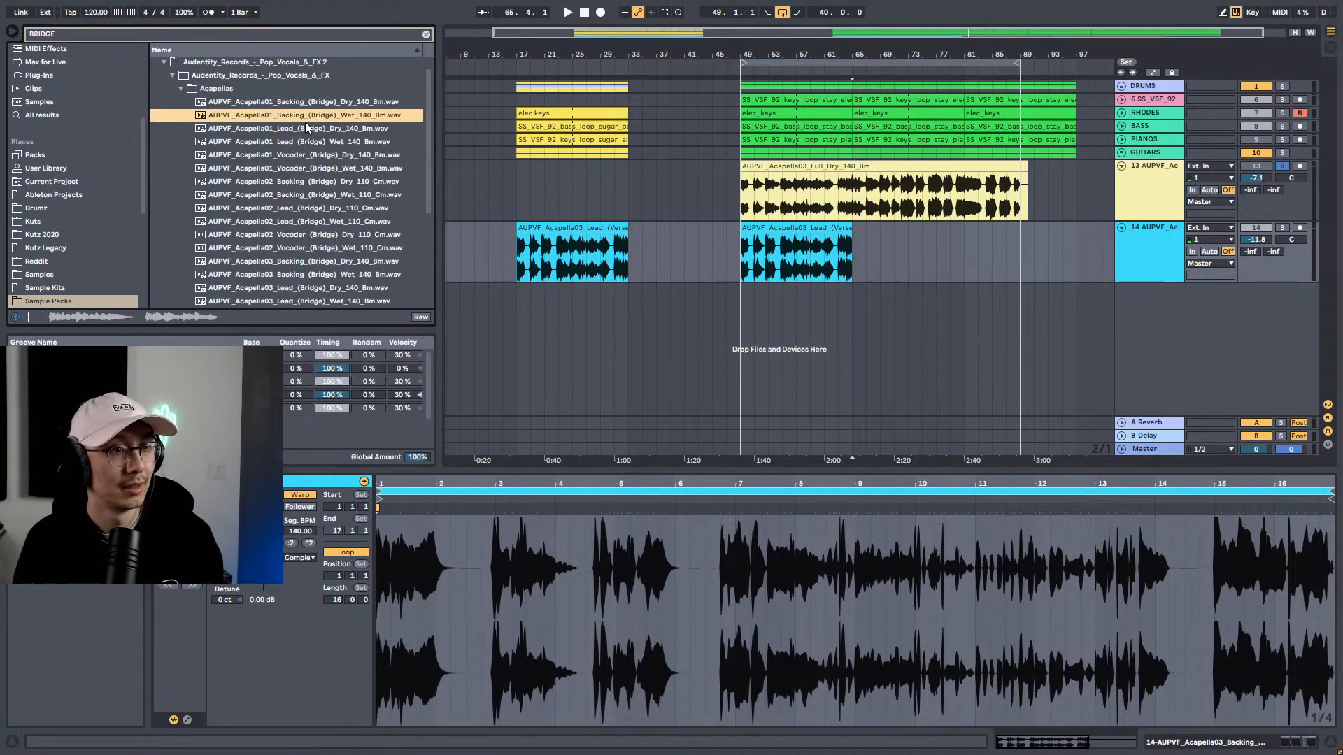
{"action": "key", "text": "Down"}
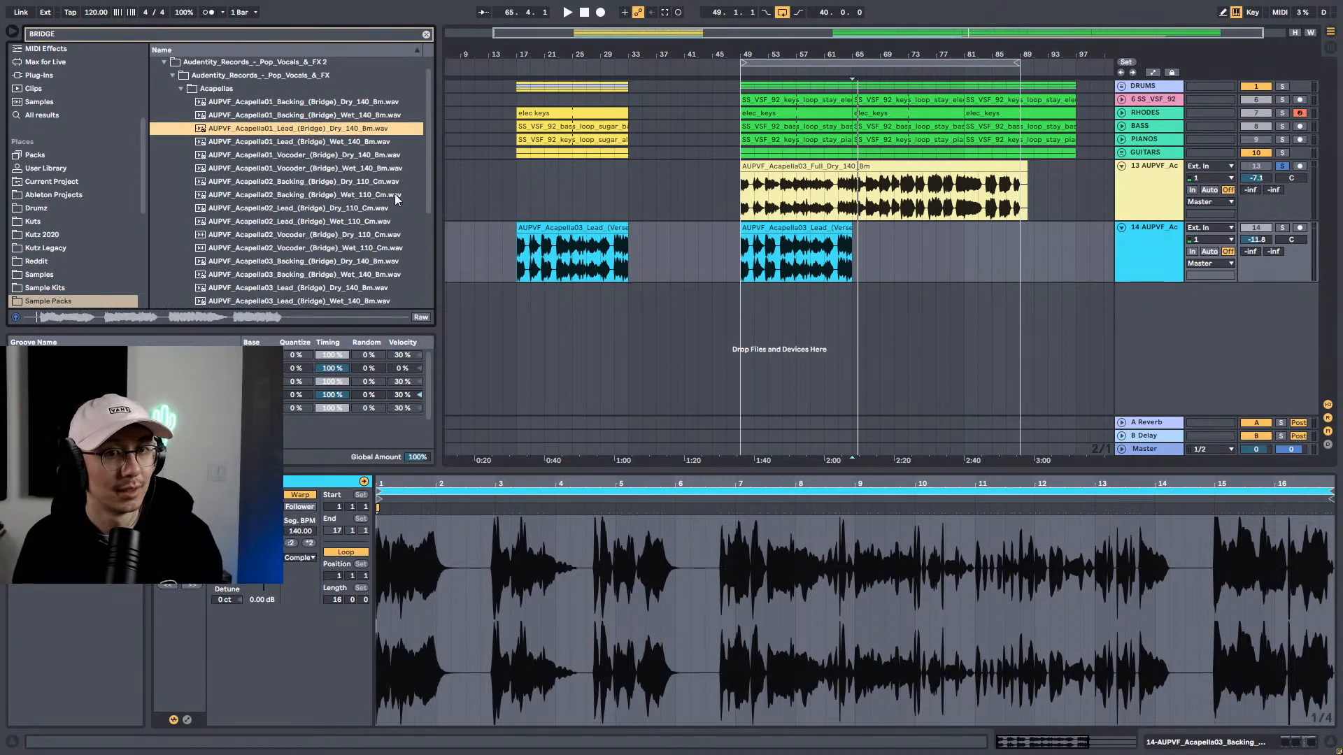
{"action": "key", "text": "Down"}
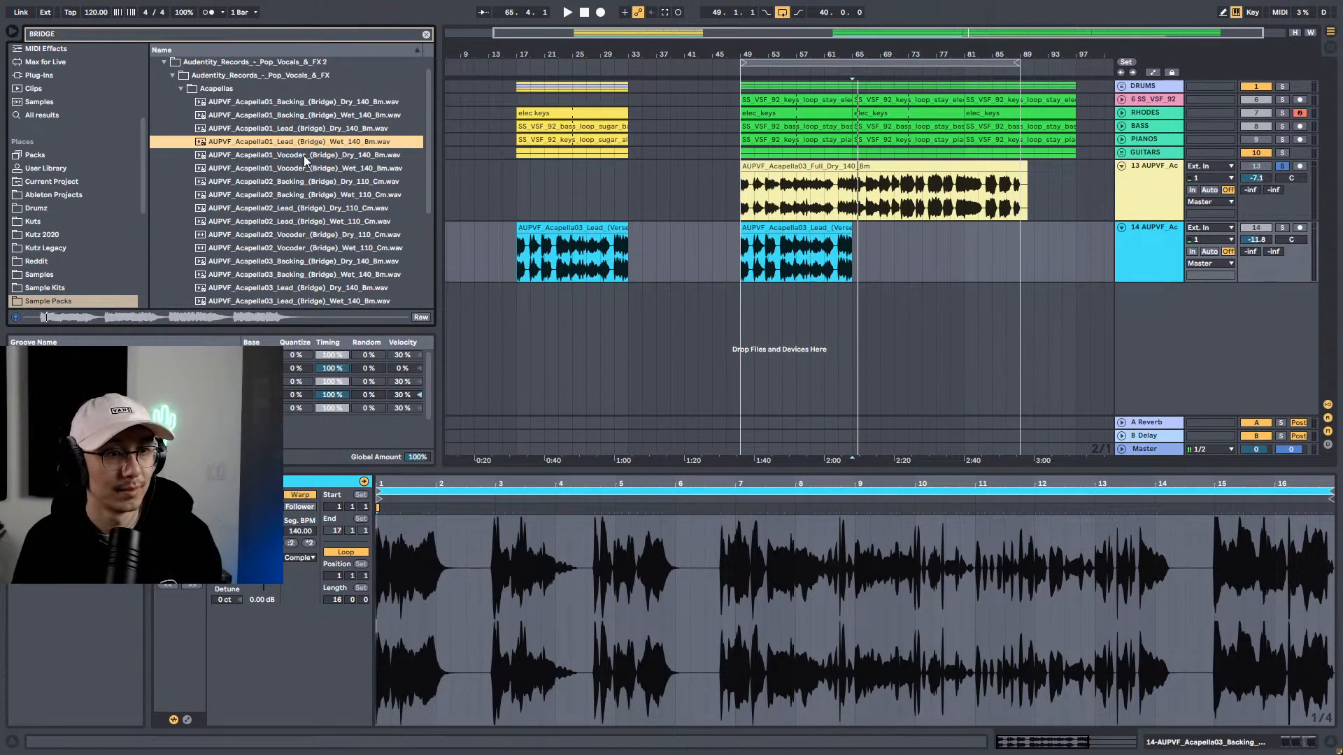
{"action": "key", "text": "Down"}
Step: Play the arrangement from bar 49, lower the master volume to -8.4 dB and unsolo the full acapella track
{"action": "left_click", "coordinate": [740, 300]}
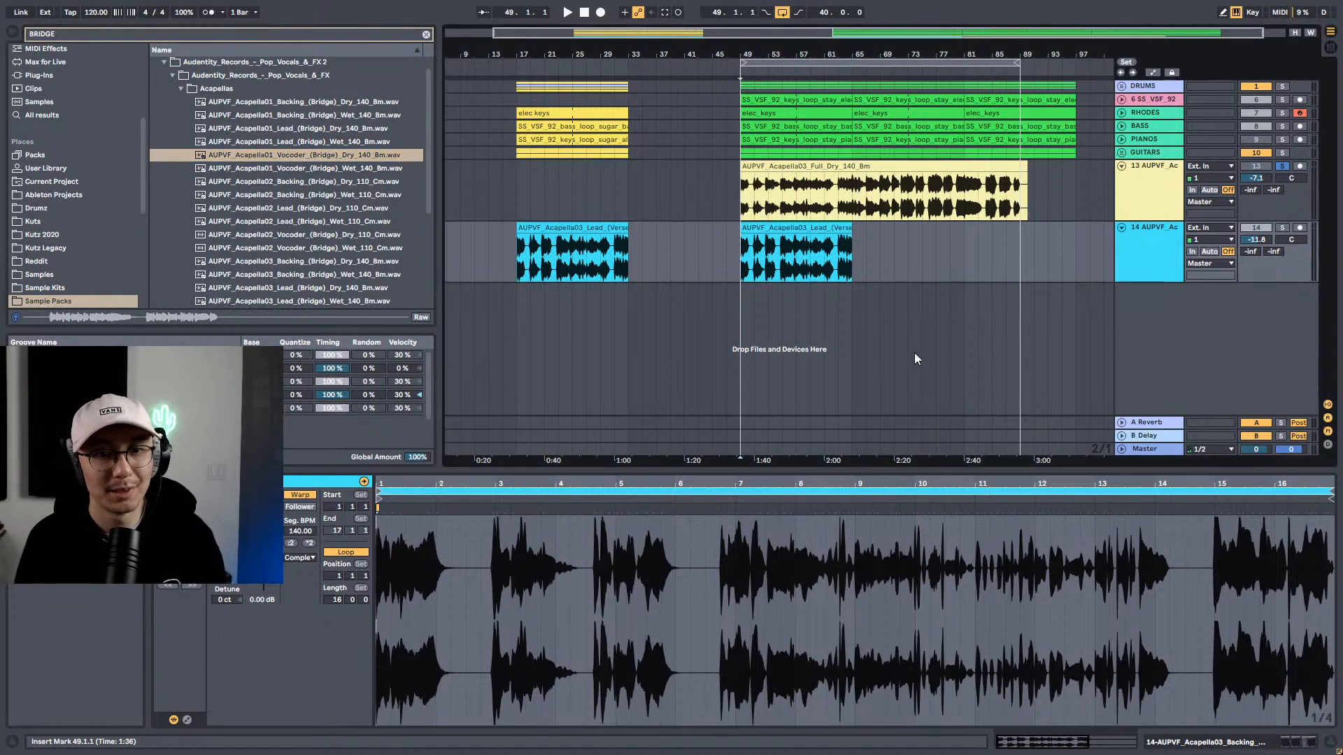
{"action": "key", "text": "space"}
{"action": "left_click_drag", "start_coordinate": [1265, 451], "coordinate": [1265, 476]}
{"action": "left_click", "coordinate": [1284, 166]}
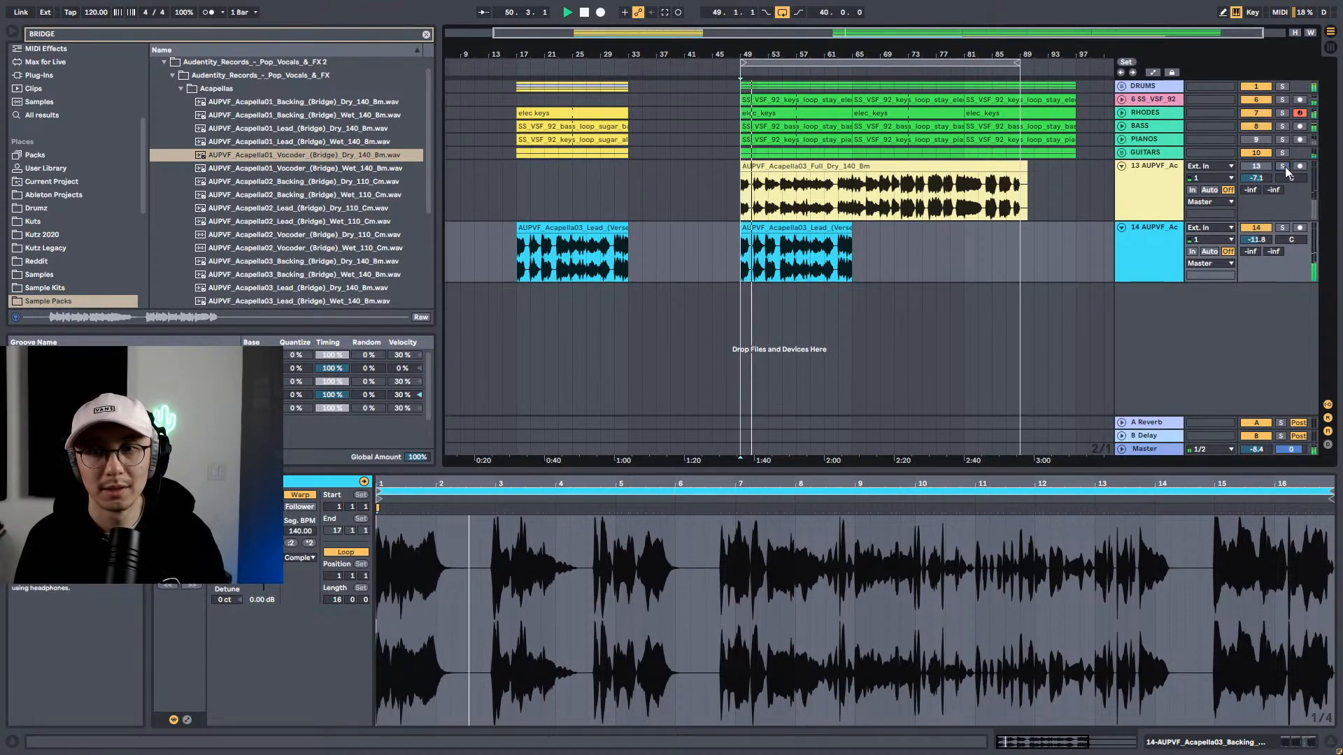
Step: Preview the AUPVF_Acapella01 wet vocoder bridge and the dry and wet AUPVF_Acapella02 backing bridge samples
{"action": "left_click", "coordinate": [309, 169]}
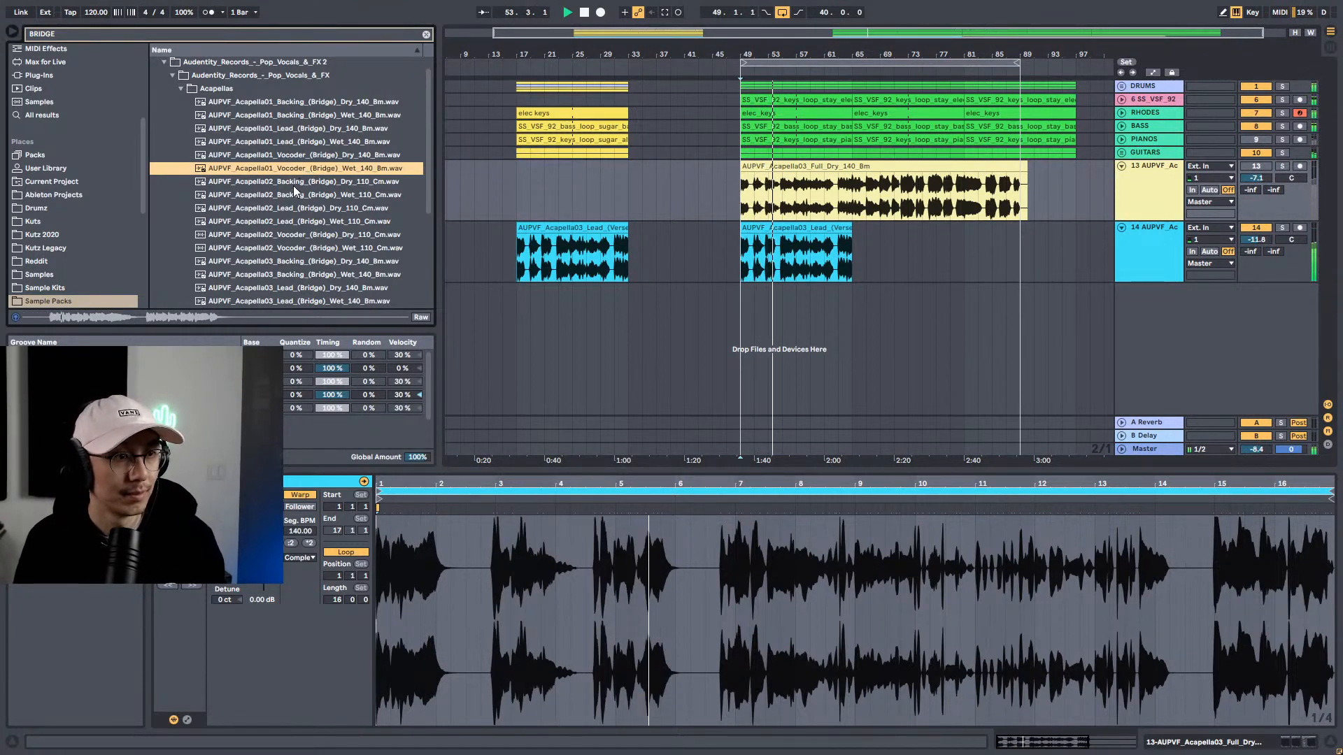
{"action": "left_click", "coordinate": [294, 184]}
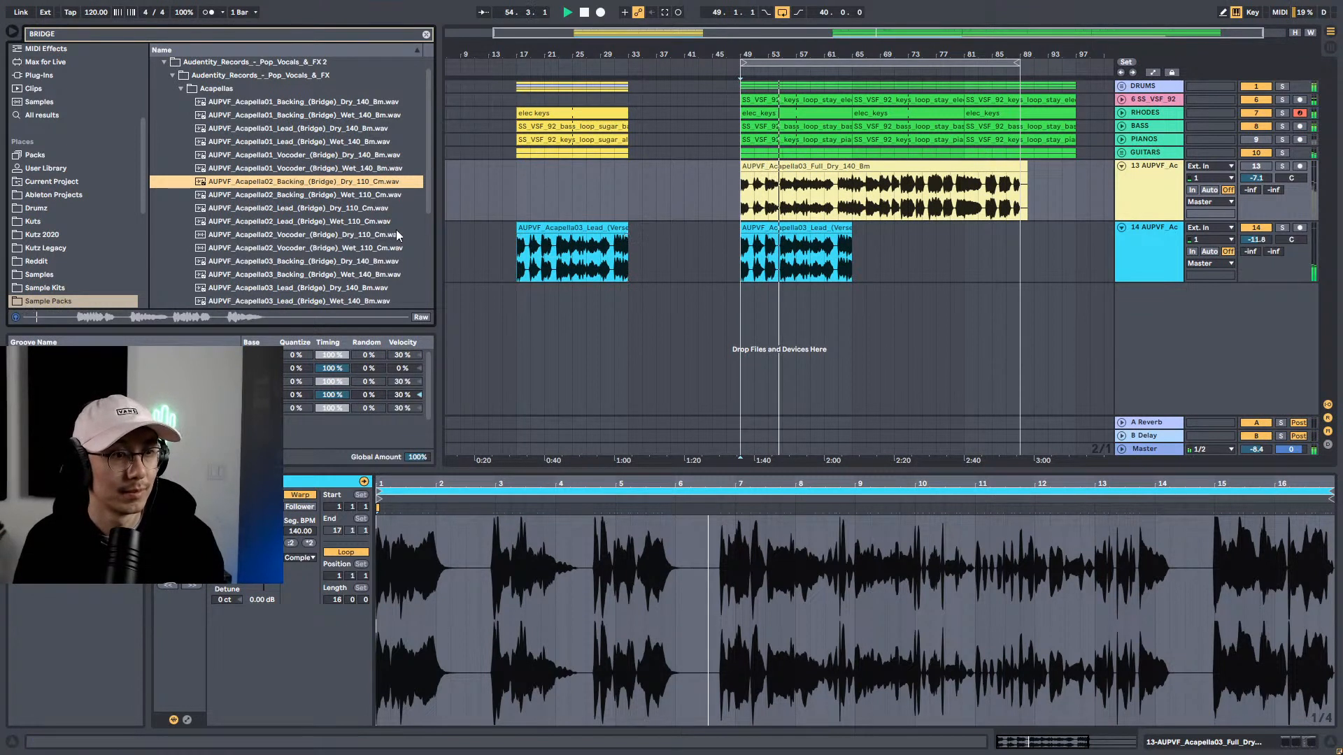
{"action": "left_click", "coordinate": [289, 195]}
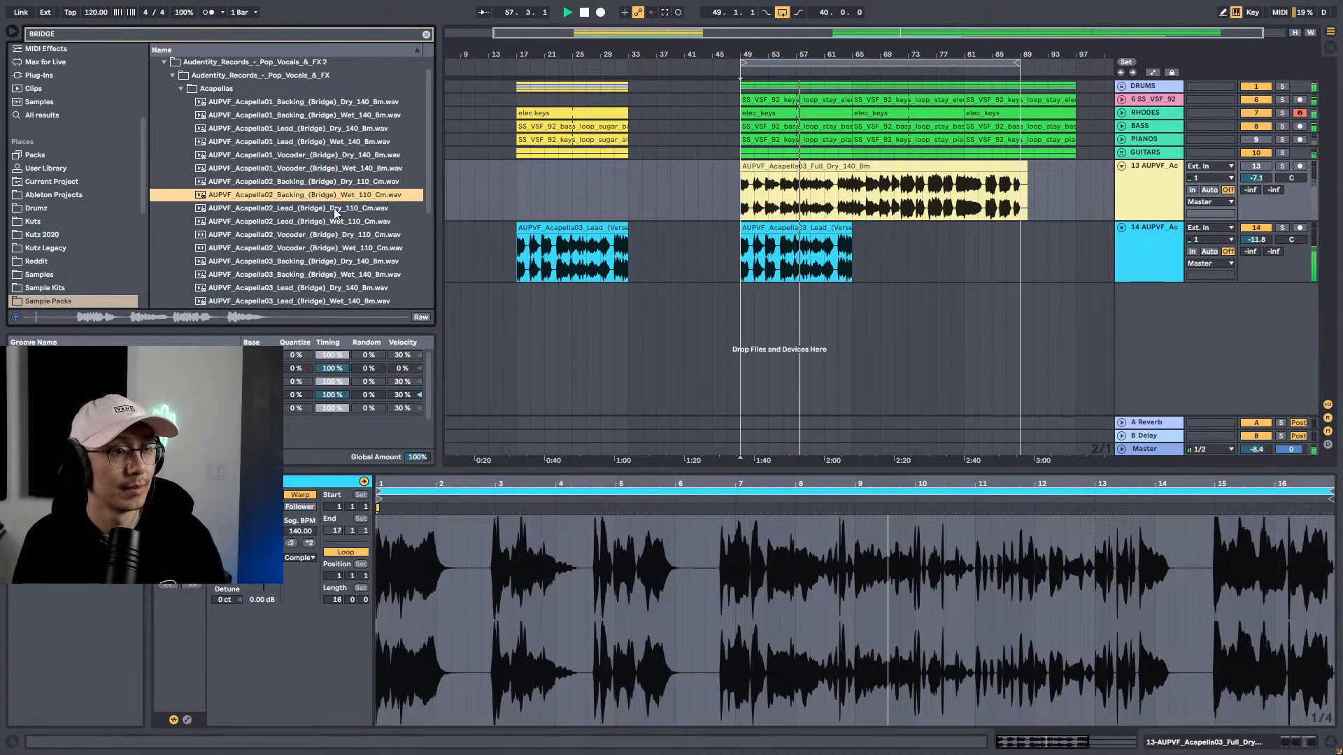
Step: Narrow the sample search to BRIDGE 140 and preview the AUPVF_Acapella01 and AUPVF_Acapella03 backing and lead bridge samples
{"action": "left_click", "coordinate": [238, 37]}
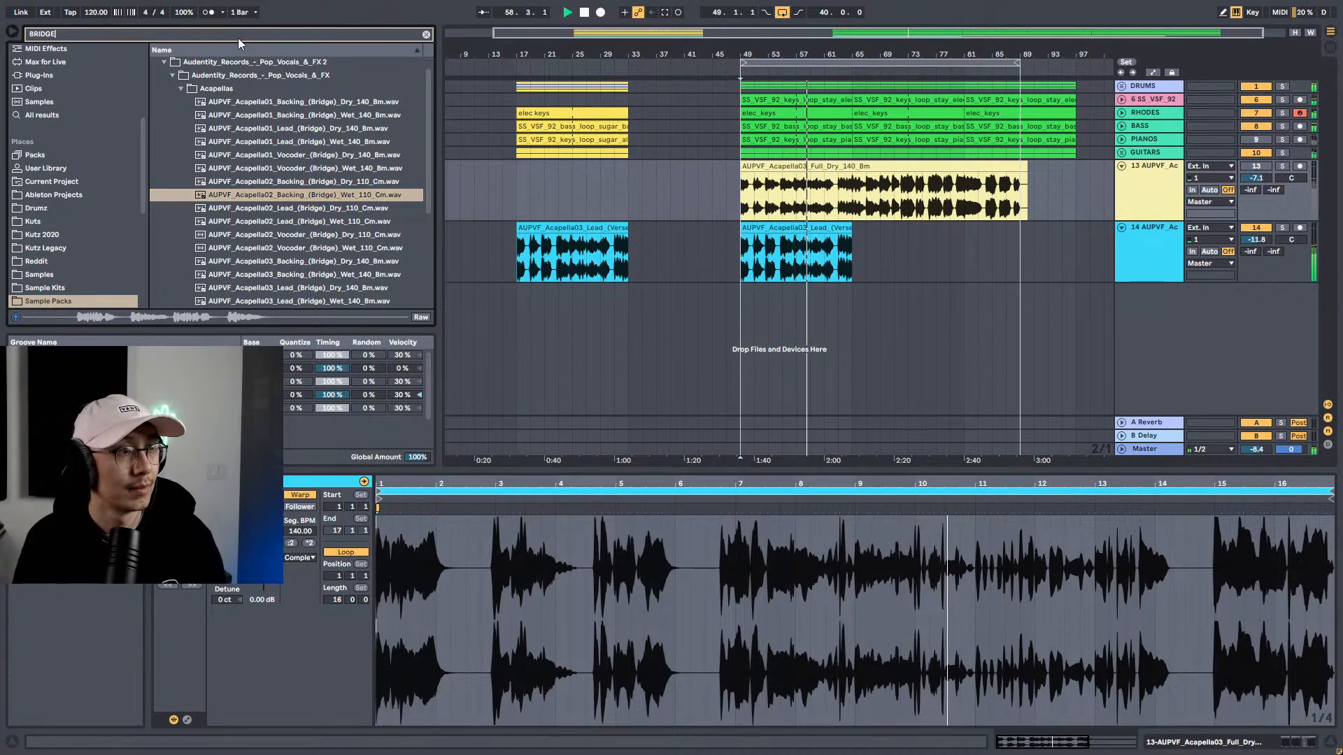
{"action": "type", "text": "140"}
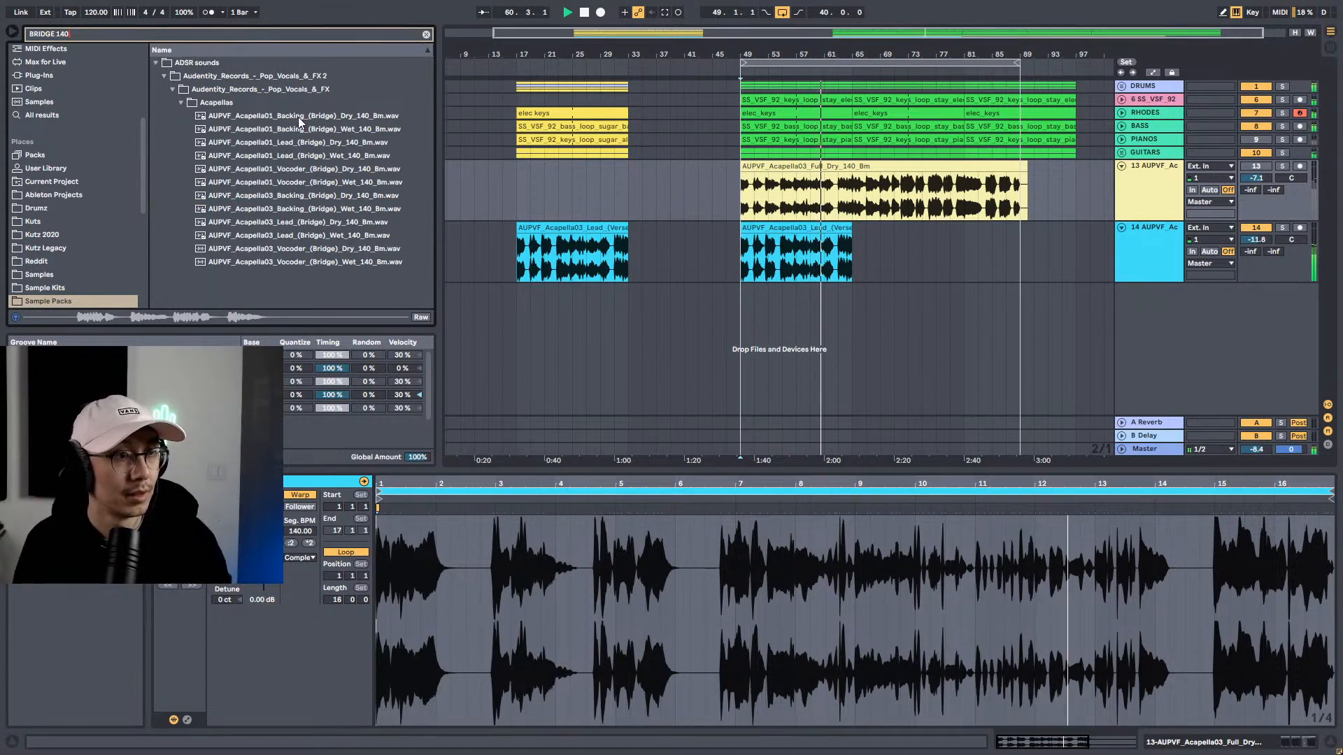
{"action": "left_click", "coordinate": [372, 120]}
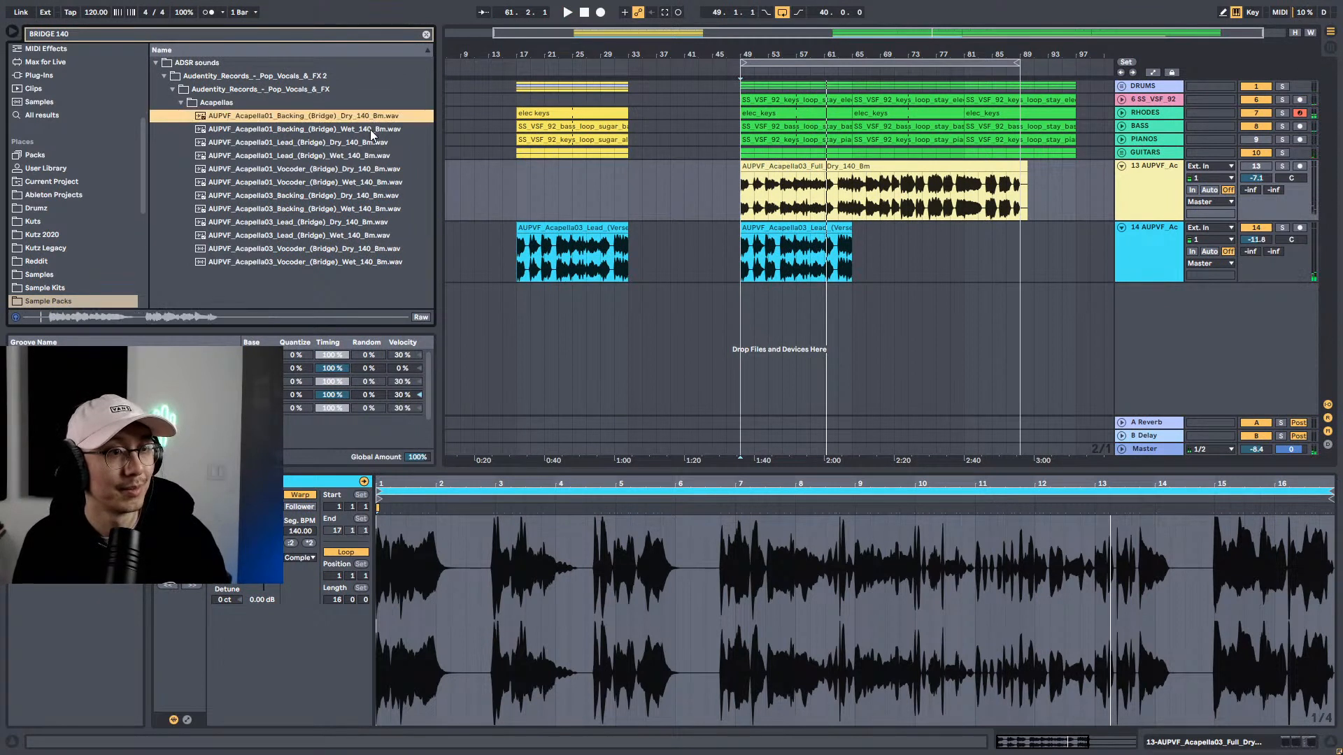
{"action": "left_click", "coordinate": [371, 129]}
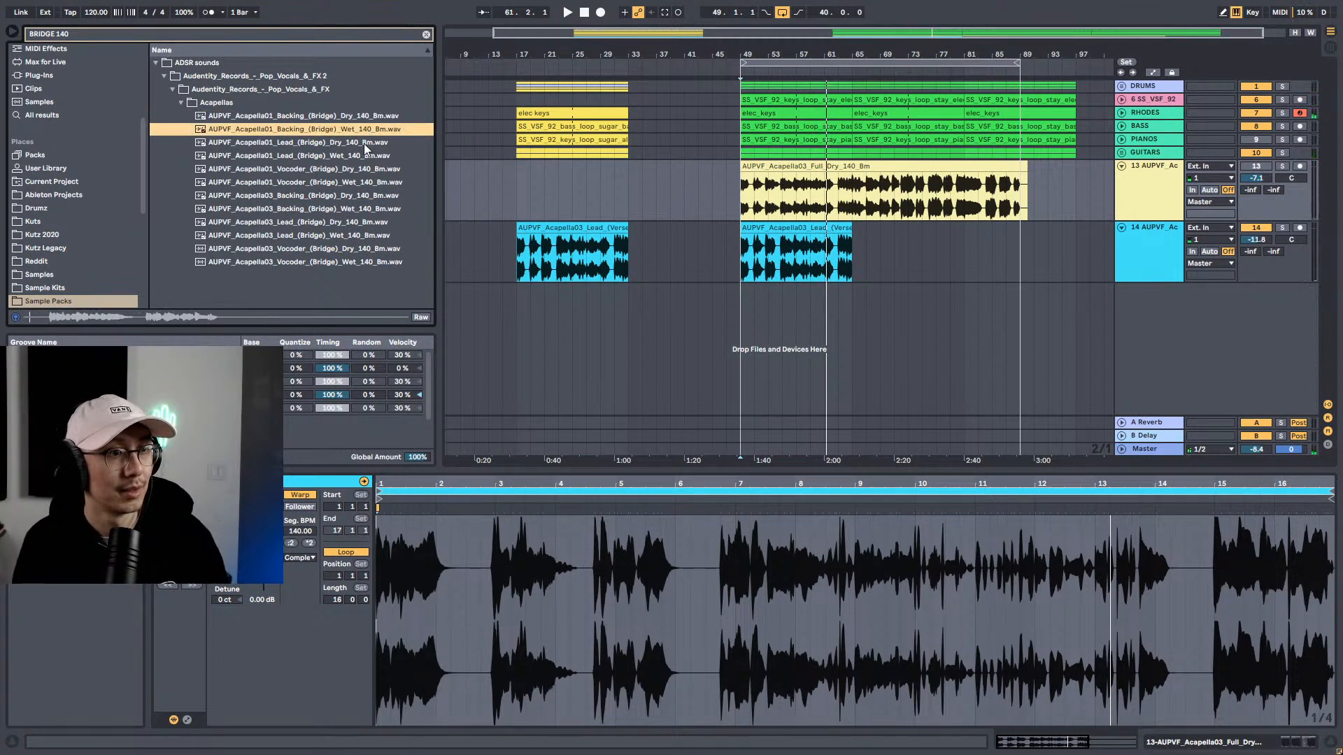
{"action": "left_click", "coordinate": [346, 144]}
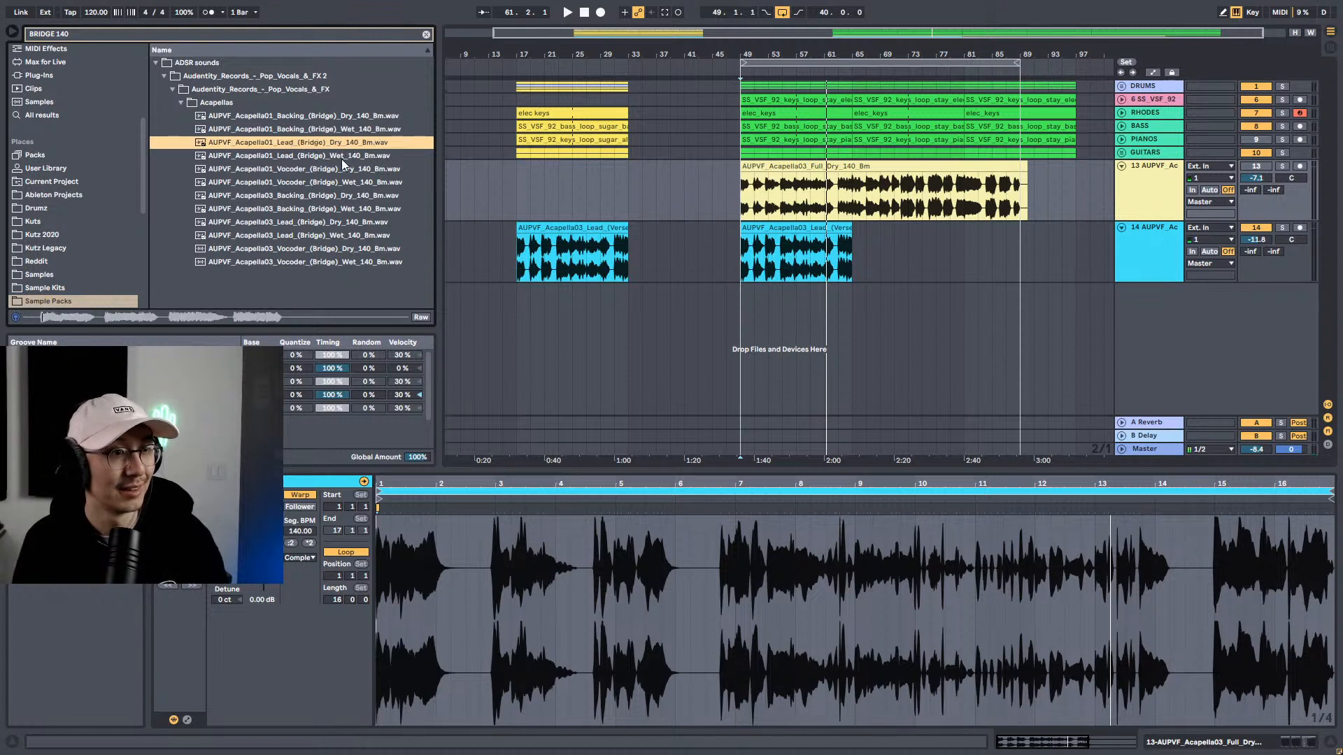
{"action": "left_click", "coordinate": [341, 156]}
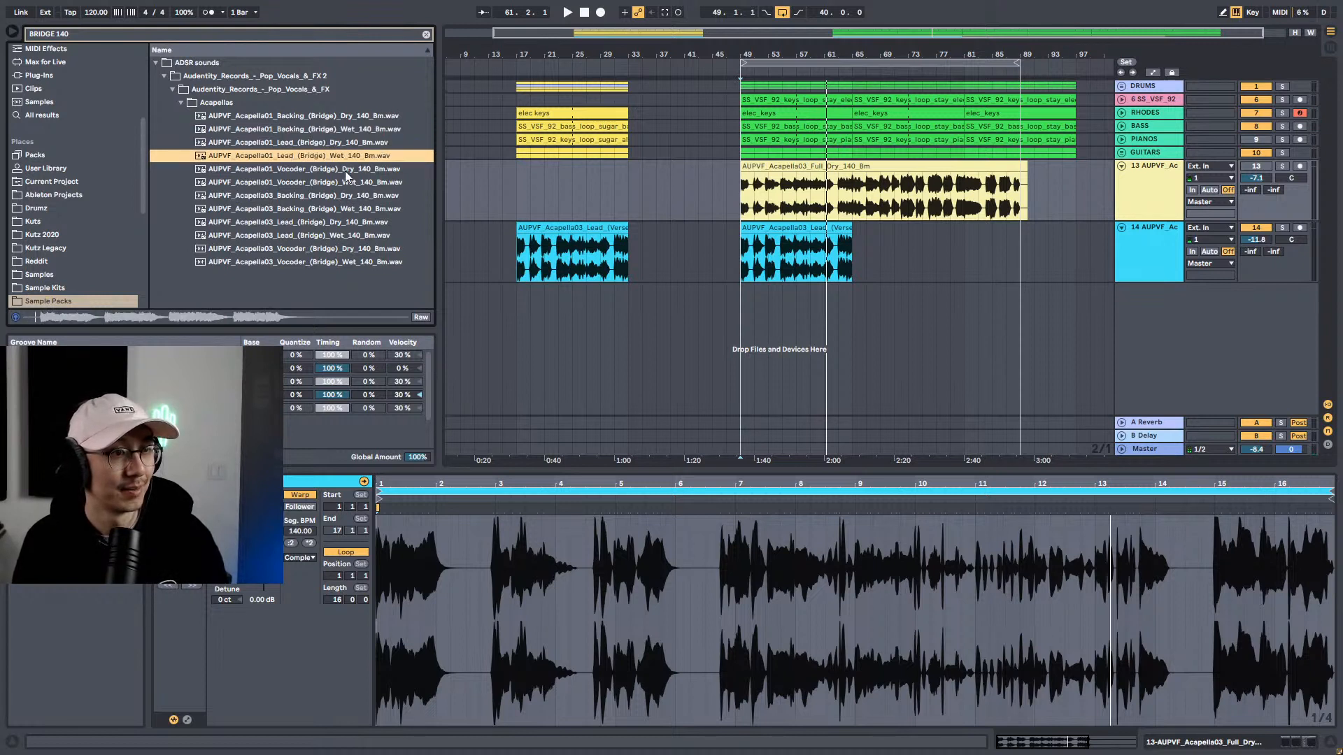
{"action": "left_click", "coordinate": [327, 208]}
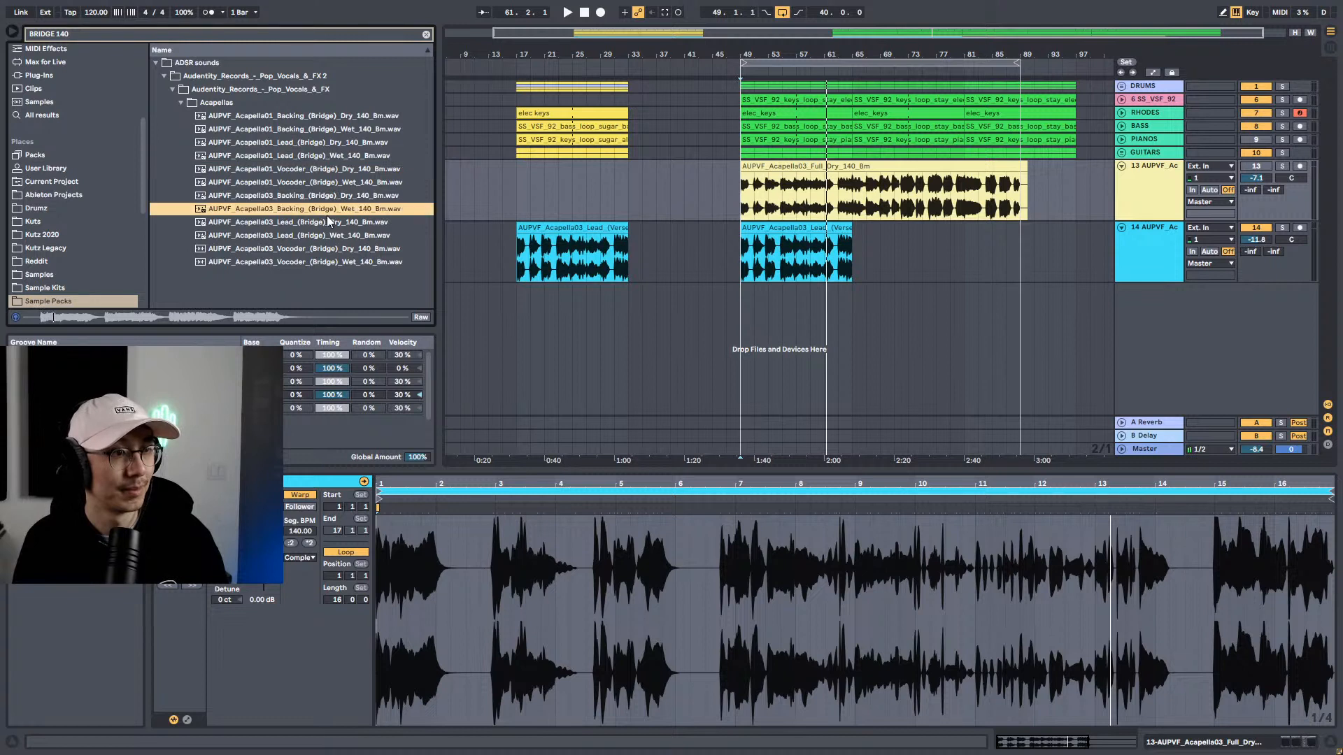
{"action": "left_click", "coordinate": [328, 222]}
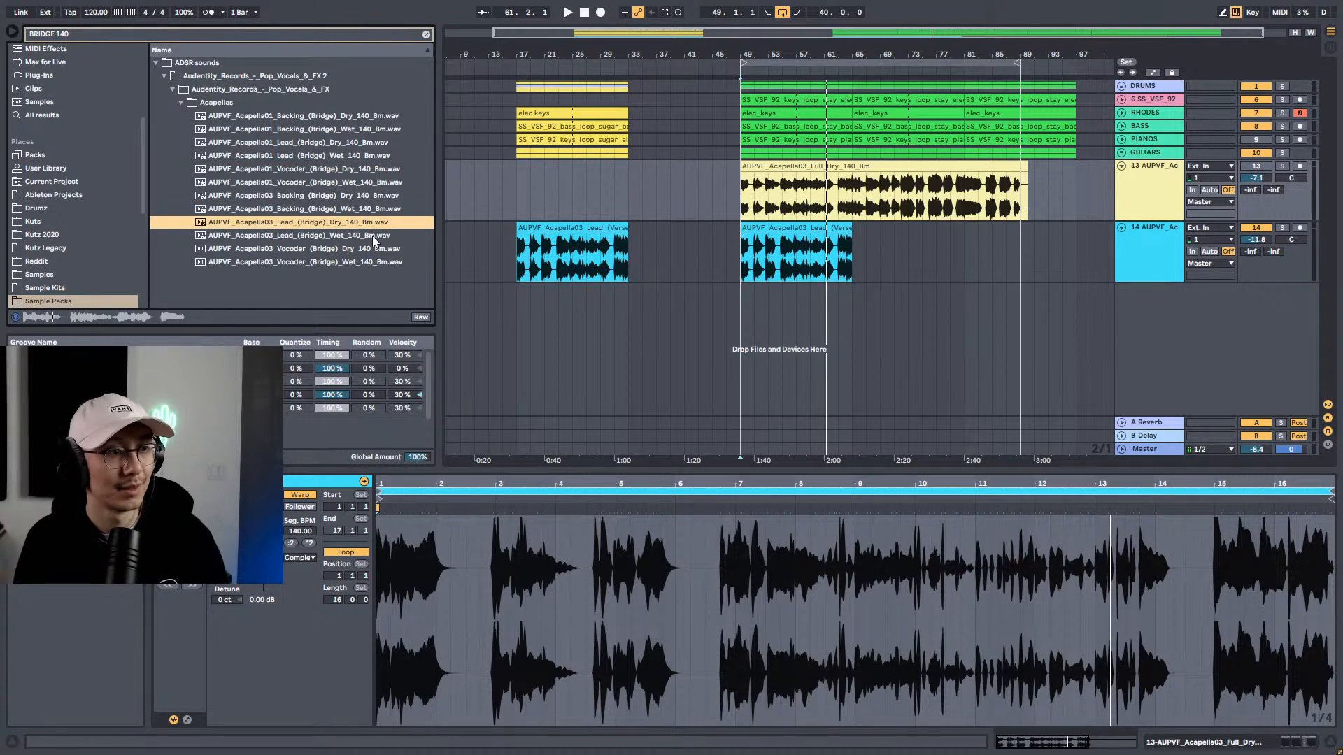
Step: Place AUPVF_Acapella03_Lead_(Bridge)_Dry_140_Bm on track 14 at bar 65, right after the verse vocal, and play it with the beat
{"action": "left_click_drag", "start_coordinate": [339, 219], "coordinate": [857, 248]}
{"action": "key", "text": "shift+Tab"}
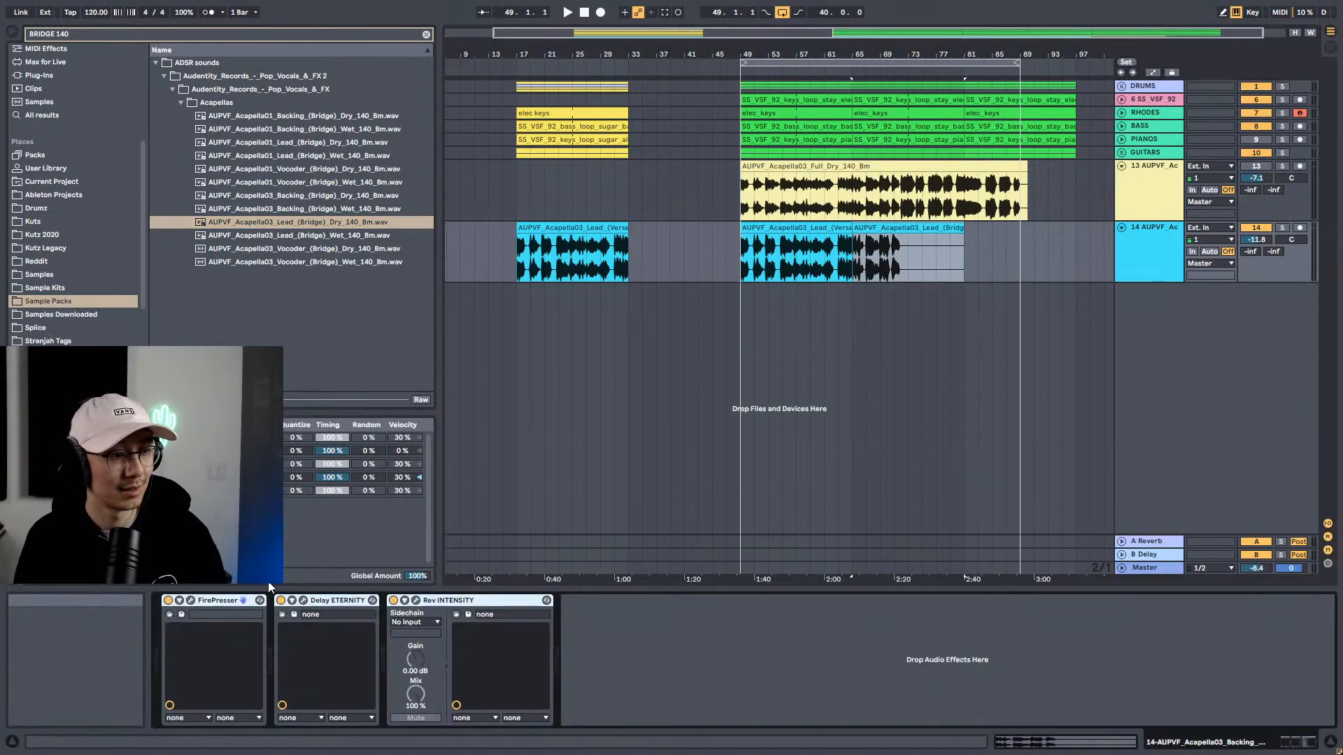
{"action": "key", "text": "shift+Tab"}
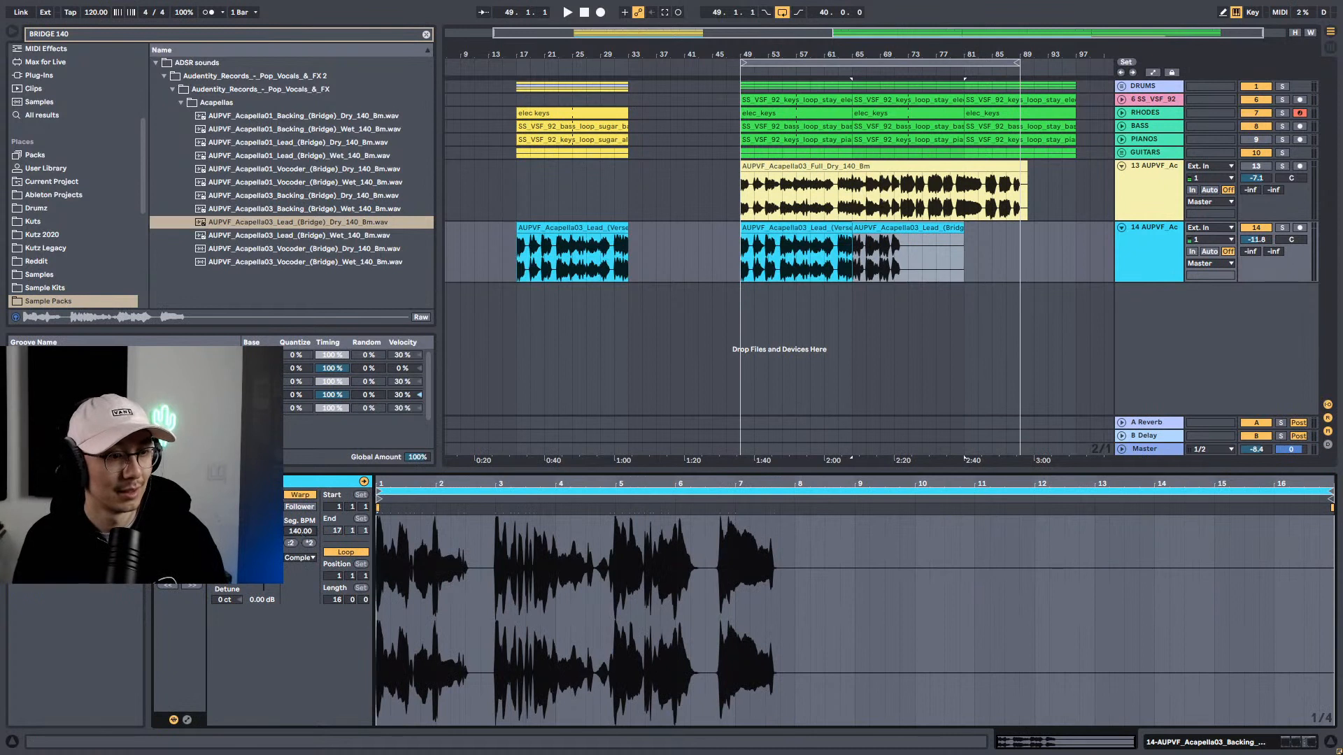
{"action": "key", "text": "space"}
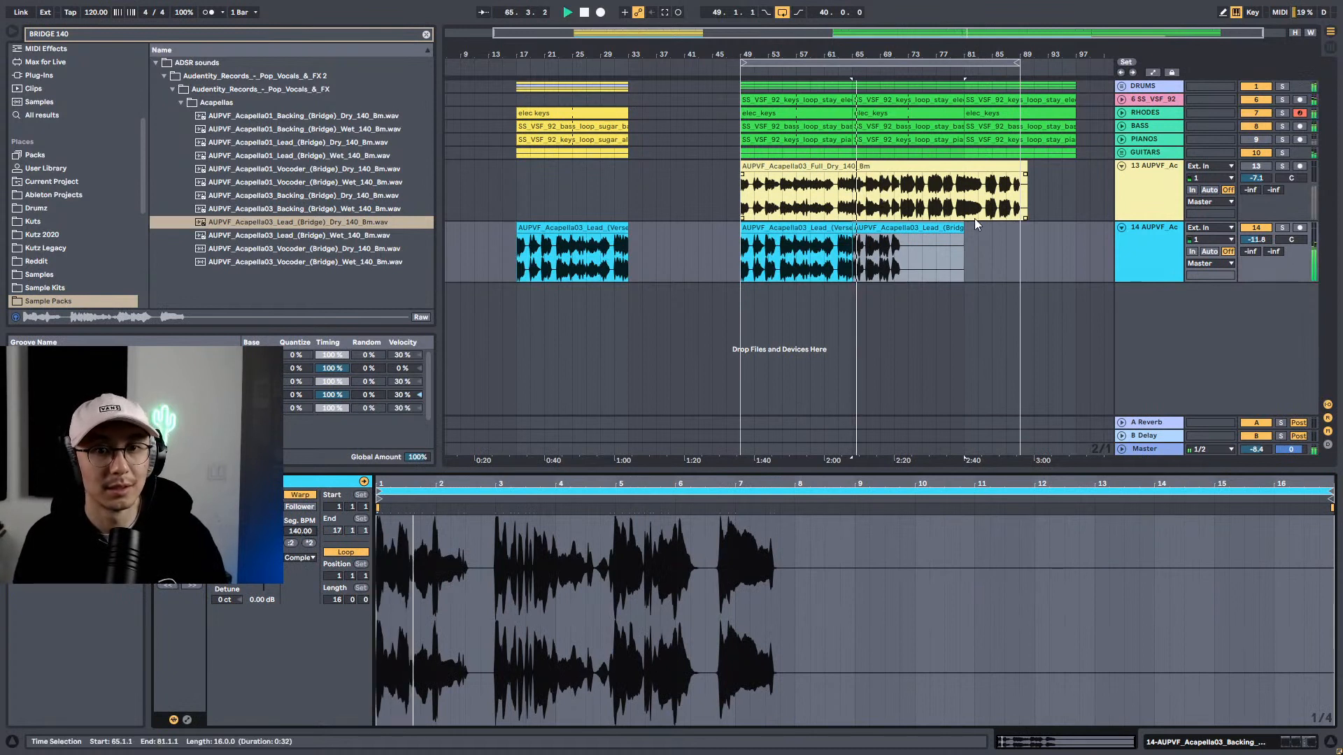
{"action": "key", "text": "space"}
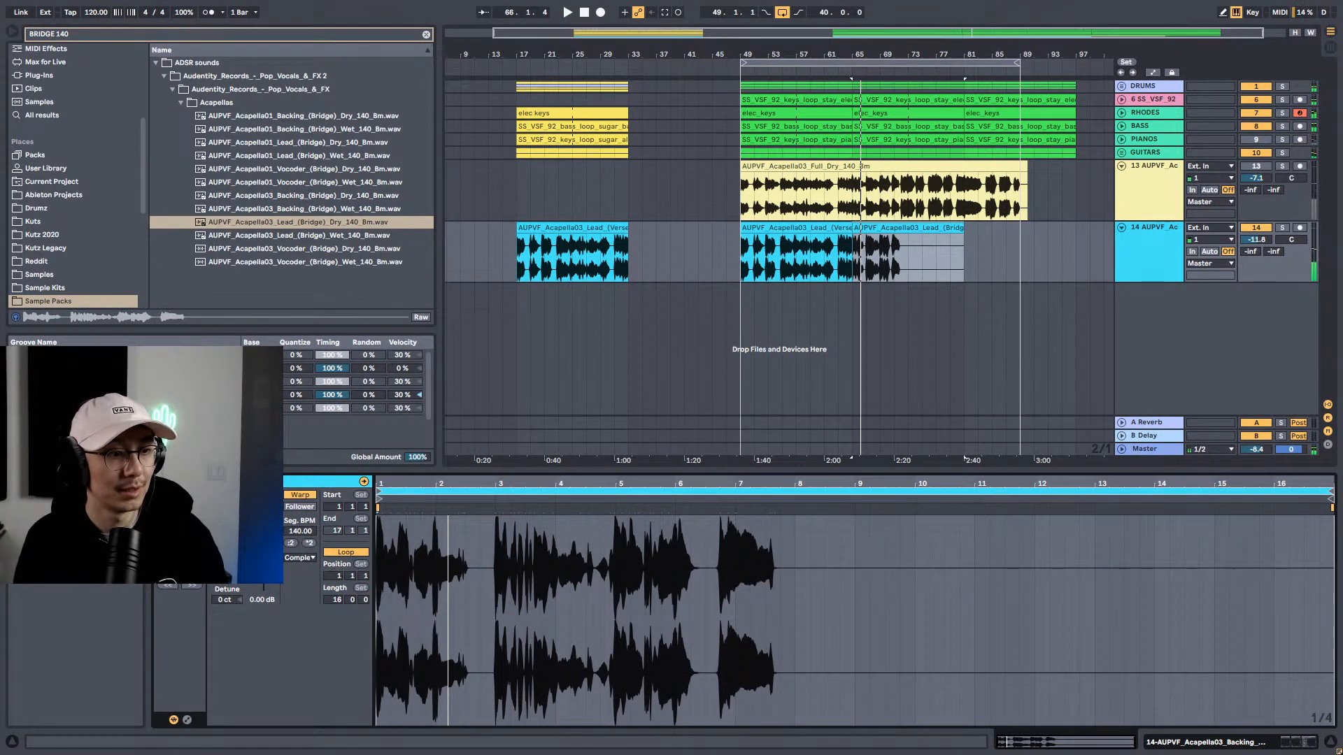
{"action": "key", "text": "space"}
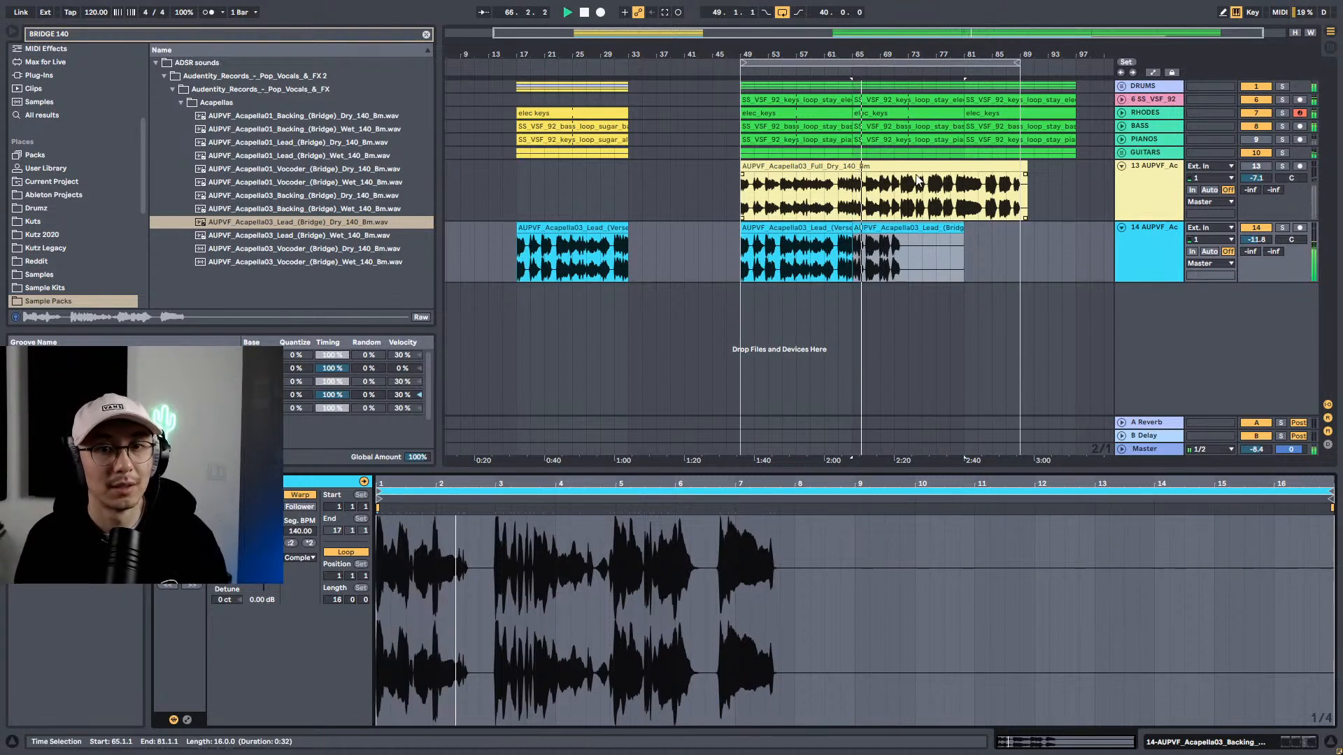
{"action": "key", "text": "space"}
Step: Replace the bridge keyword in the sample search so it reads CHORUS 140
{"action": "left_click_drag", "start_coordinate": [51, 39], "coordinate": [2, 30]}
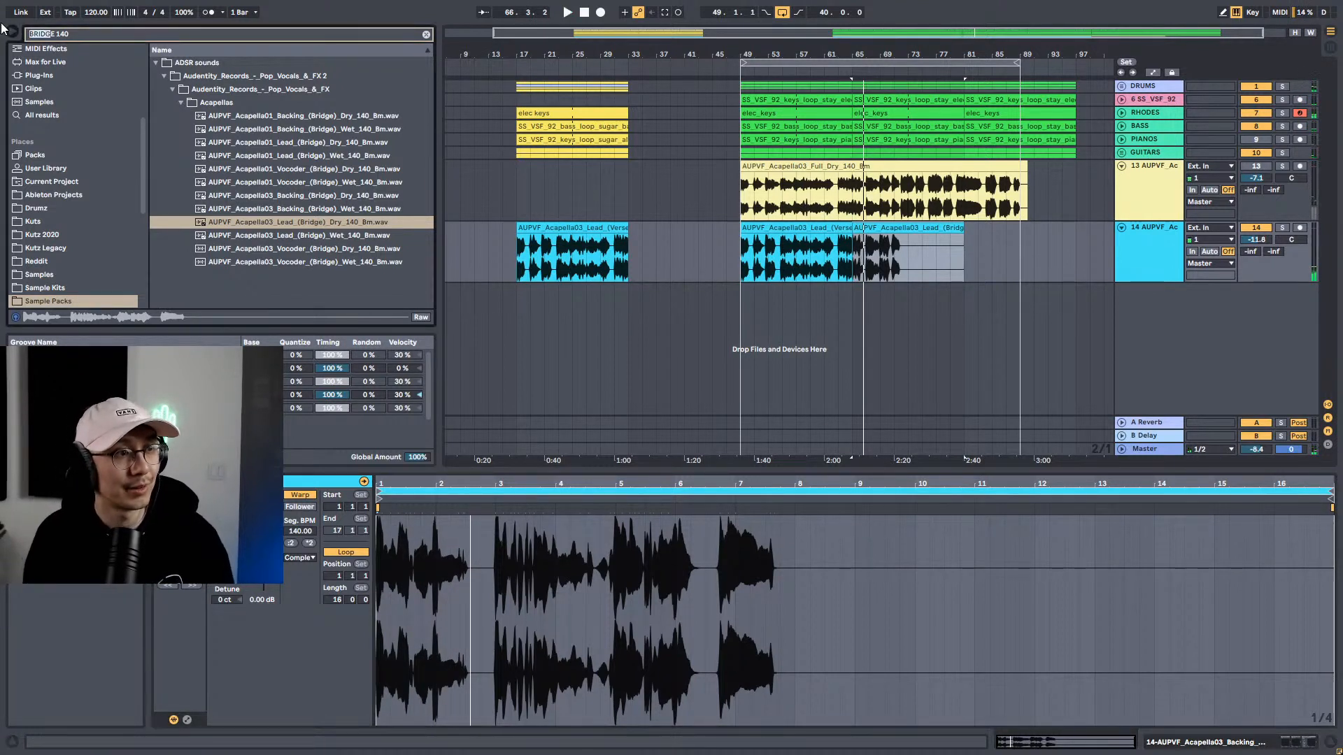
{"action": "type", "text": "CHO"}
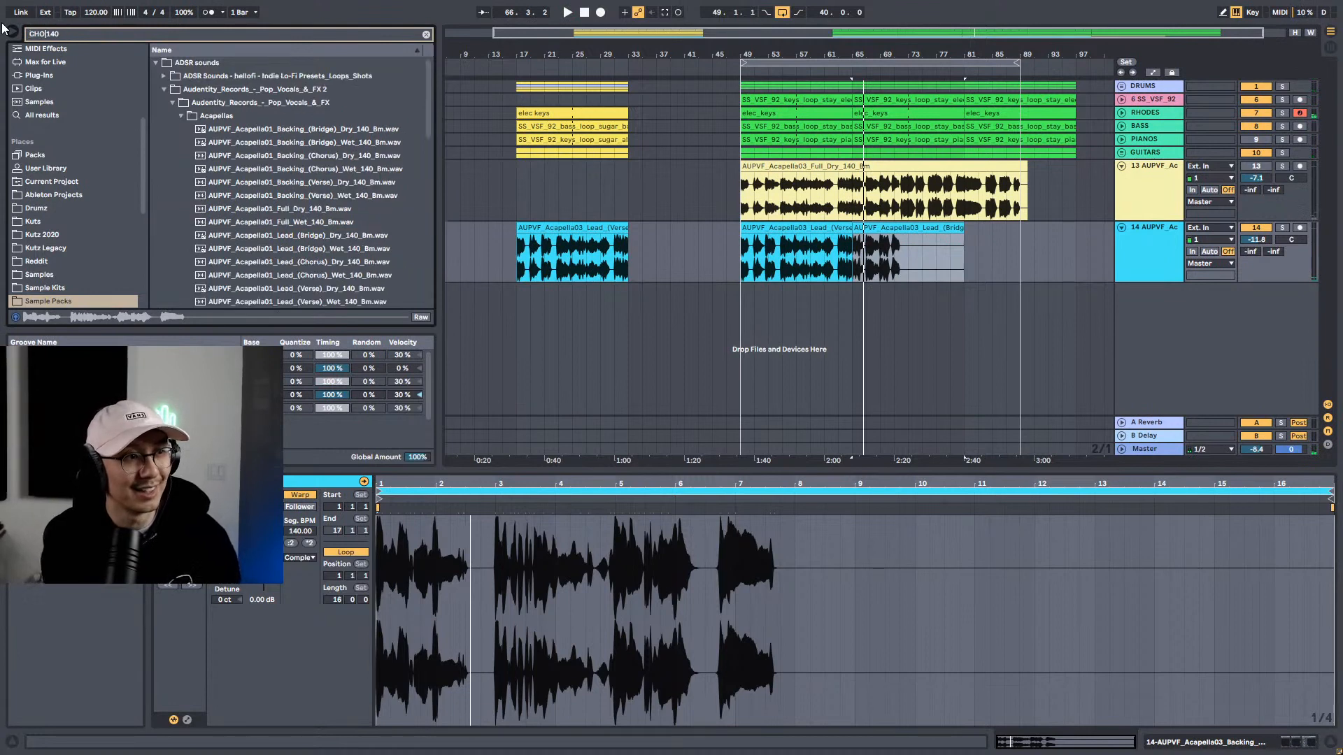
{"action": "type", "text": "RUS"}
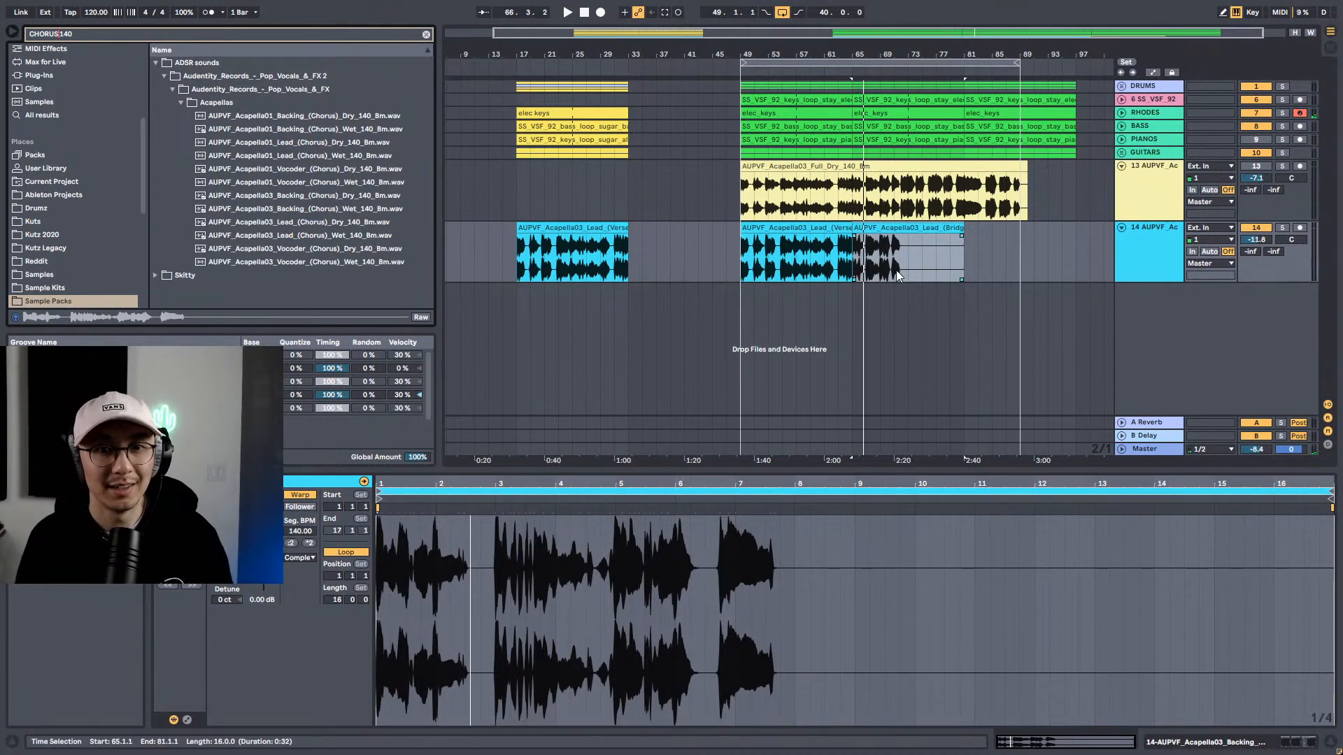
Step: Play from the end of the bridge phrase near bar 72, briefly soloing the full acapella track to hear what follows
{"action": "left_click", "coordinate": [901, 268]}
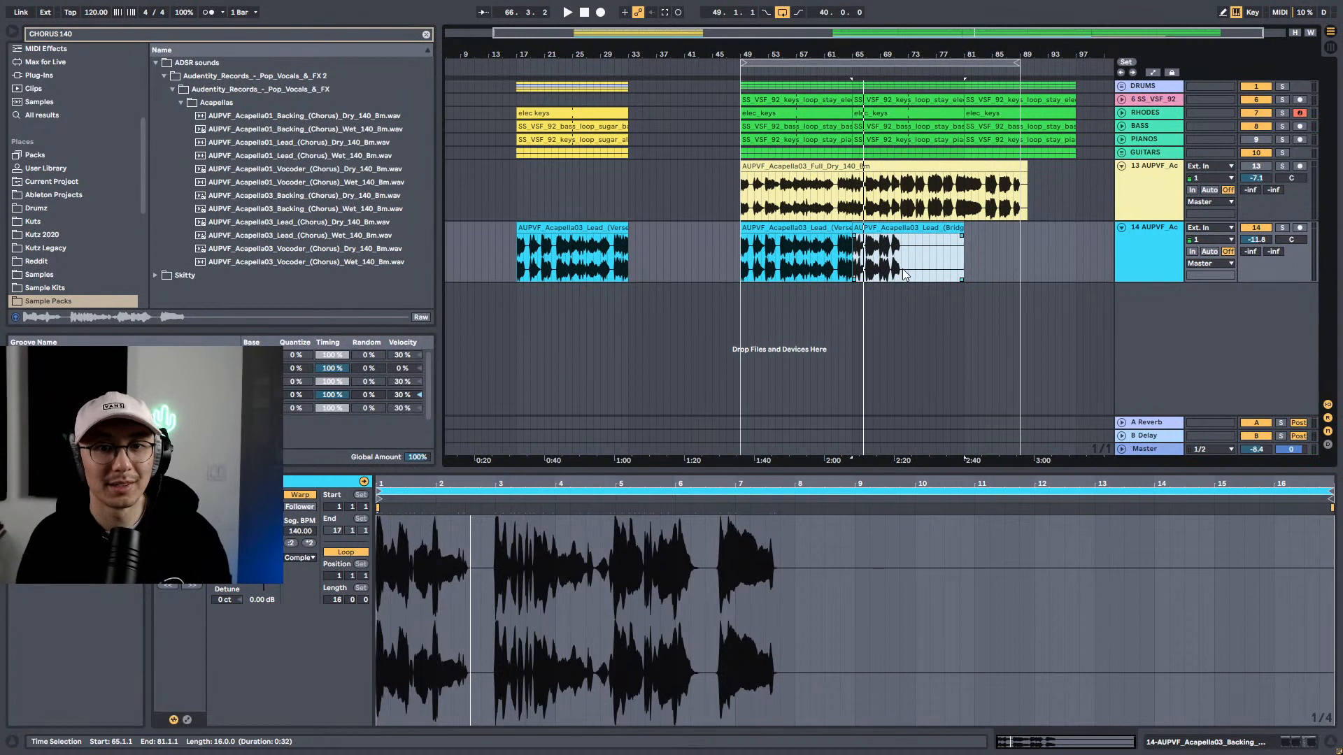
{"action": "left_click", "coordinate": [903, 270]}
{"action": "key", "text": "space"}
{"action": "key", "text": "space"}
{"action": "left_click", "coordinate": [1282, 166]}
{"action": "key", "text": "space"}
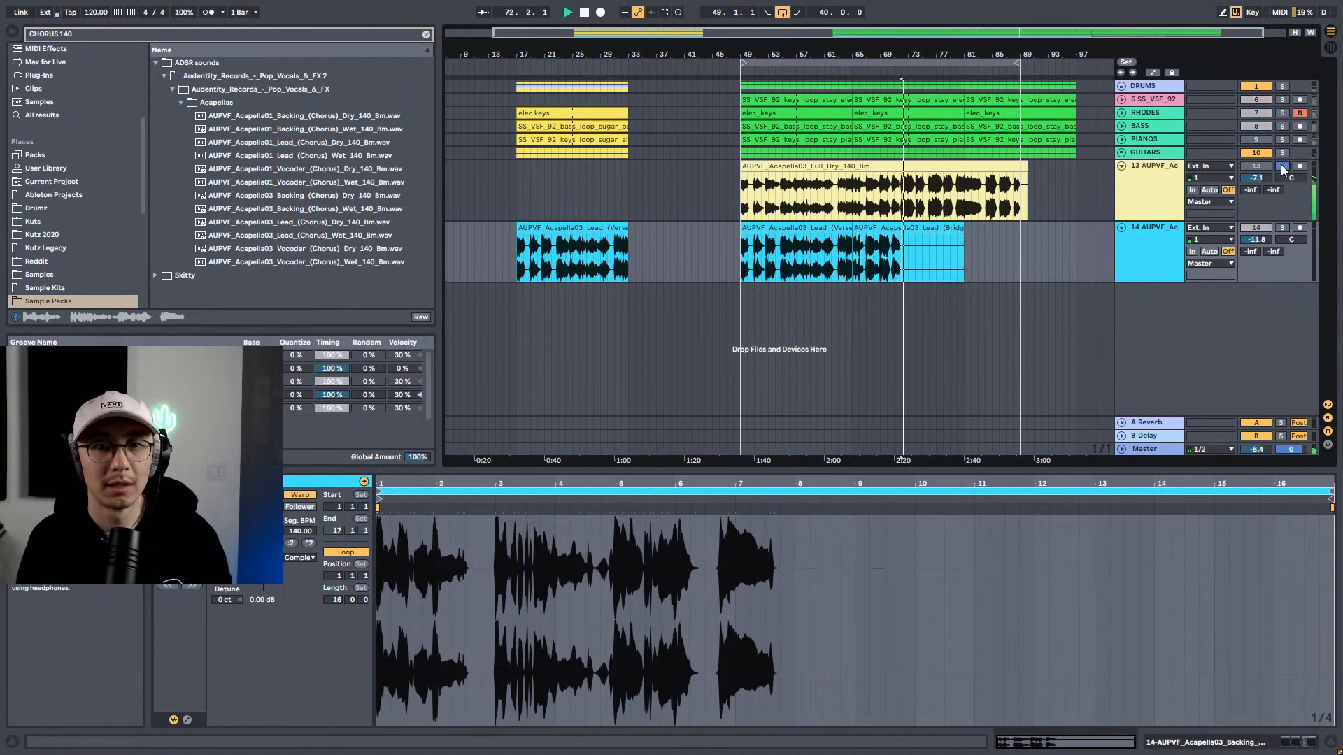
{"action": "left_click", "coordinate": [1282, 167]}
Step: Preview the AUPVF_Acapella03 chorus samples, covering the wet and dry vocoder and lead versions
{"action": "left_click", "coordinate": [295, 262]}
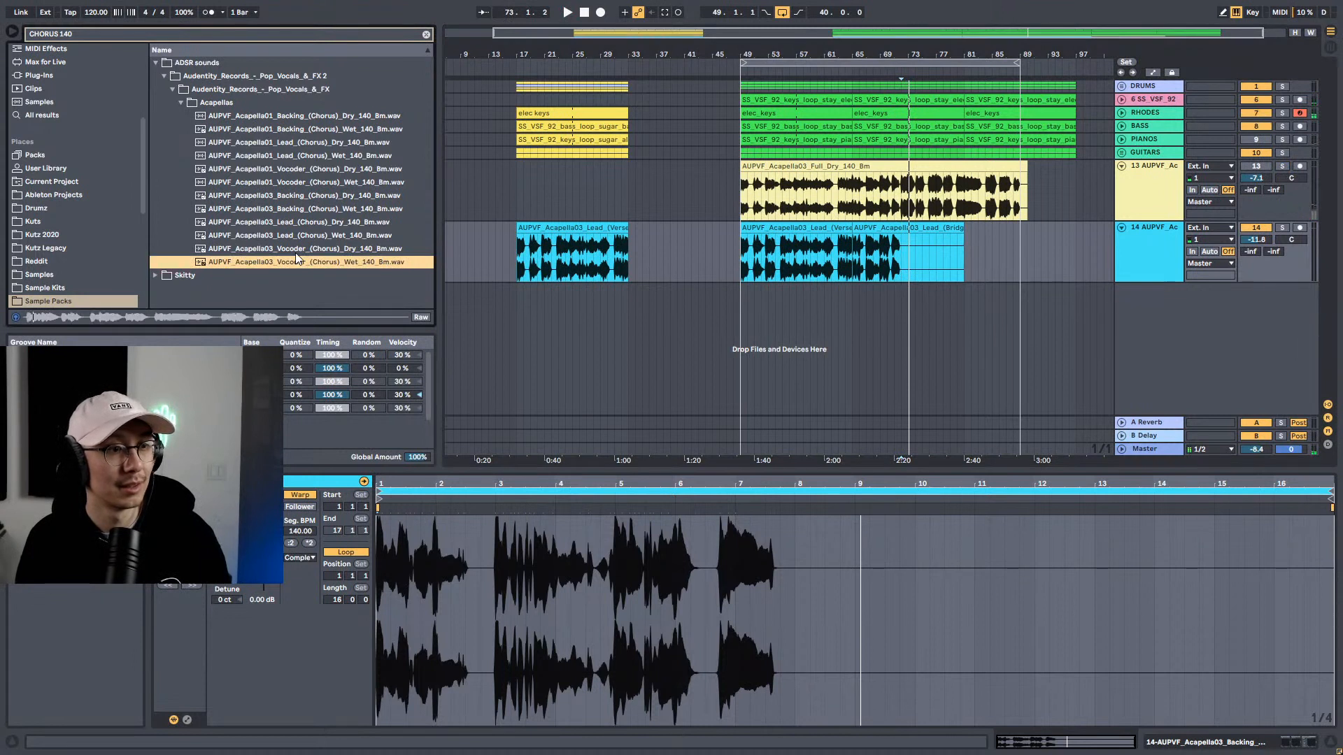
{"action": "left_click", "coordinate": [299, 249]}
{"action": "left_click", "coordinate": [301, 235]}
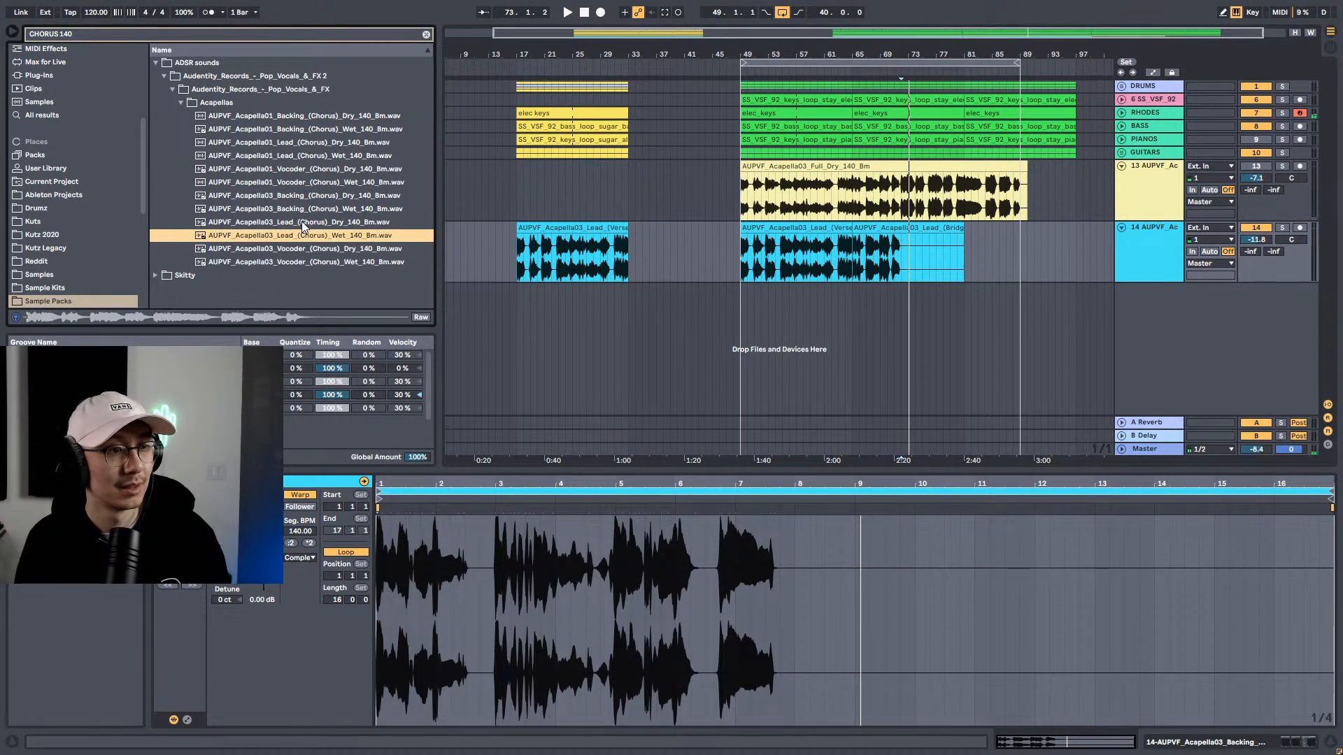
{"action": "left_click", "coordinate": [301, 222]}
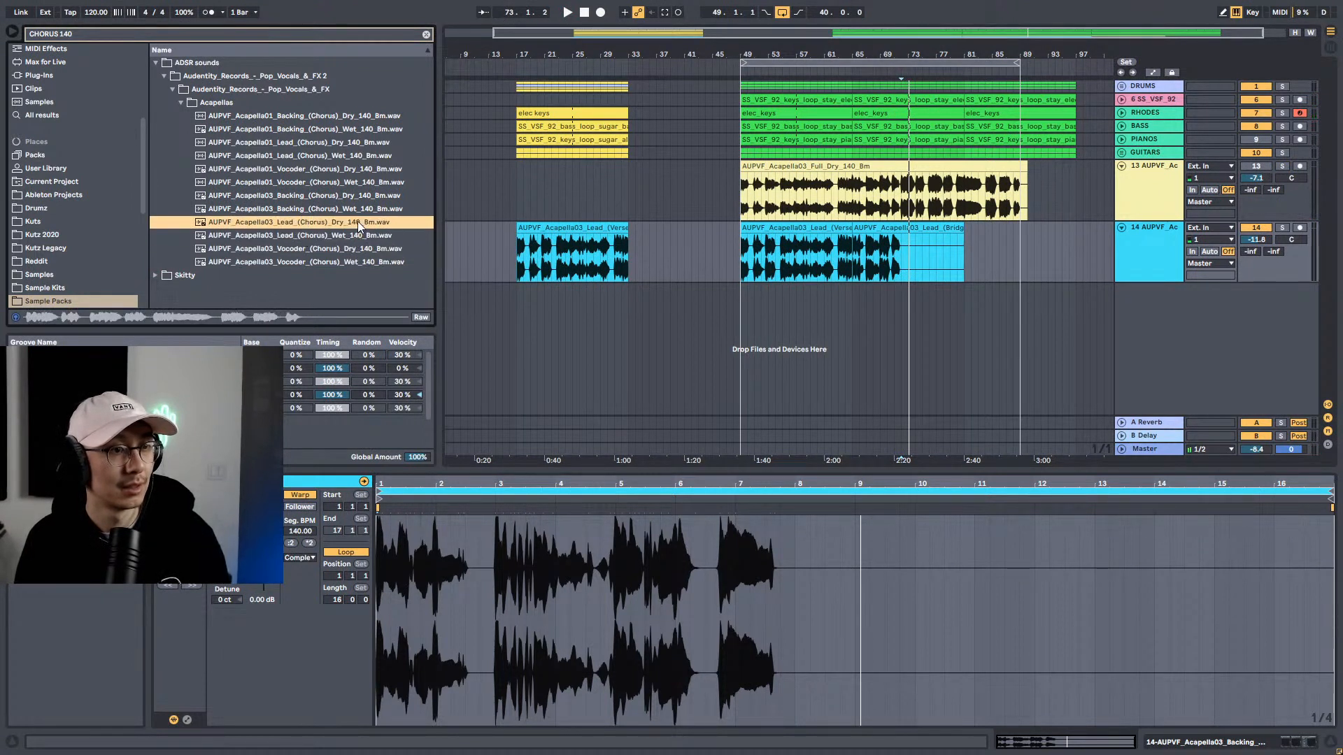
Step: Place AUPVF_Acapella03_Lead_(Chorus)_Dry_140_Bm after the bridge vocal on track 14 and shift its start to 71.4.2
{"action": "left_click_drag", "start_coordinate": [288, 221], "coordinate": [904, 233]}
{"action": "key", "text": "space"}
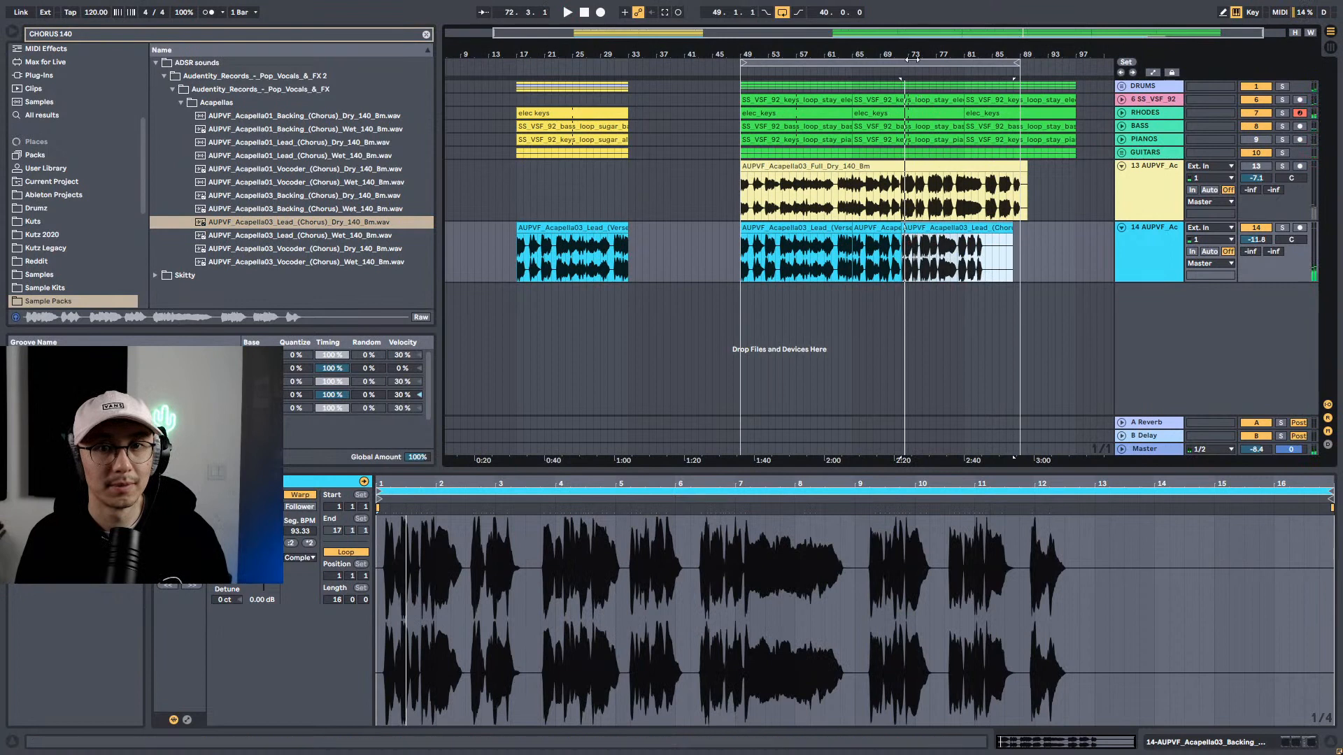
{"action": "scroll", "coordinate": [917, 228], "scroll_direction": "up", "scroll_amount": 8}
{"action": "left_click_drag", "start_coordinate": [883, 229], "coordinate": [873, 229]}
{"action": "key", "text": "space"}
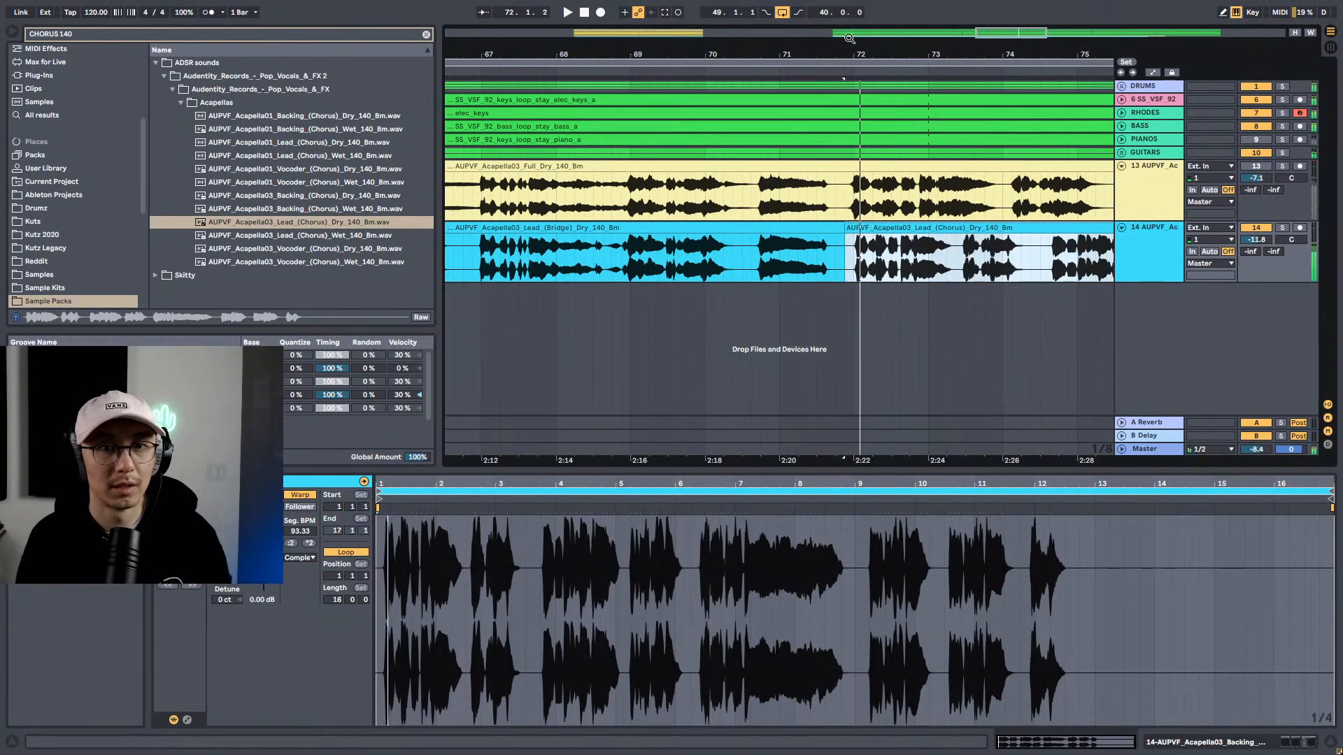
{"action": "left_click_drag", "start_coordinate": [847, 57], "coordinate": [849, 237]}
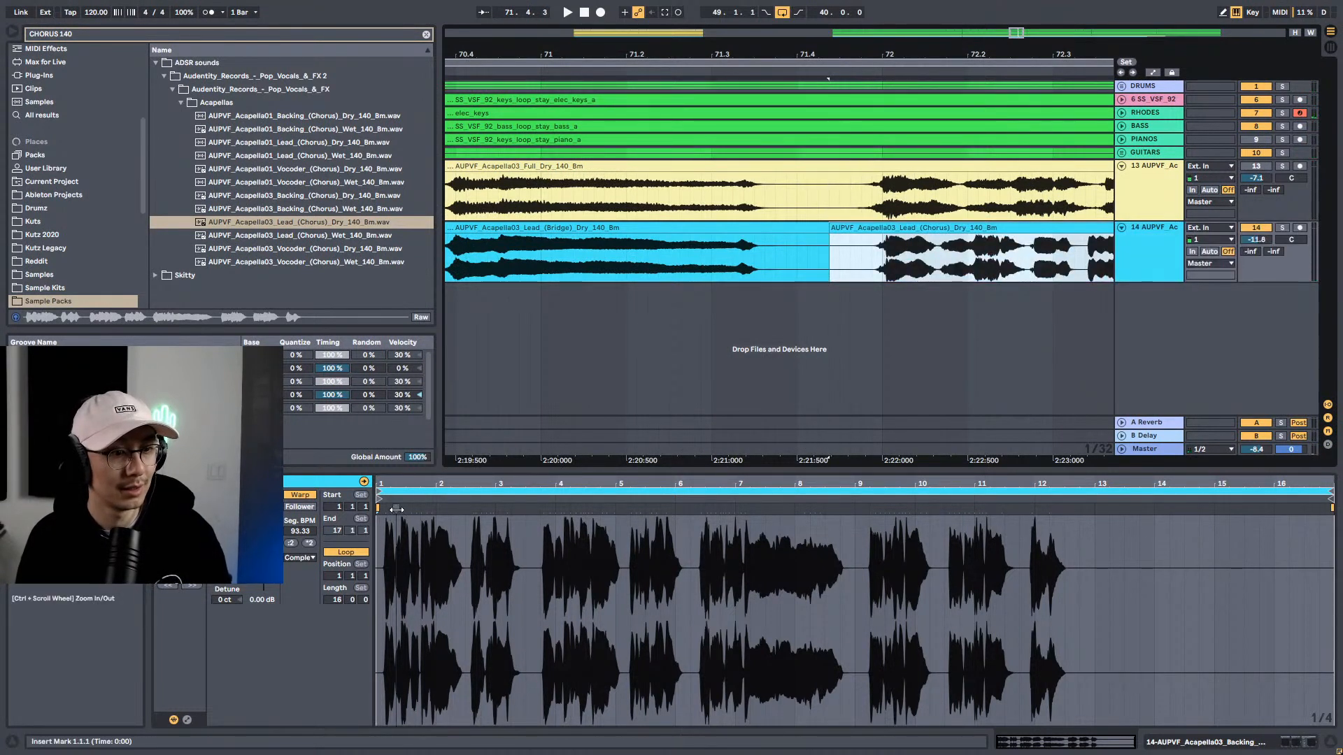
Step: Set the chorus clip's segment BPM to 140, move it slightly earlier to align with the full acapella and play the transition
{"action": "left_click", "coordinate": [297, 533]}
{"action": "type", "text": "1"}
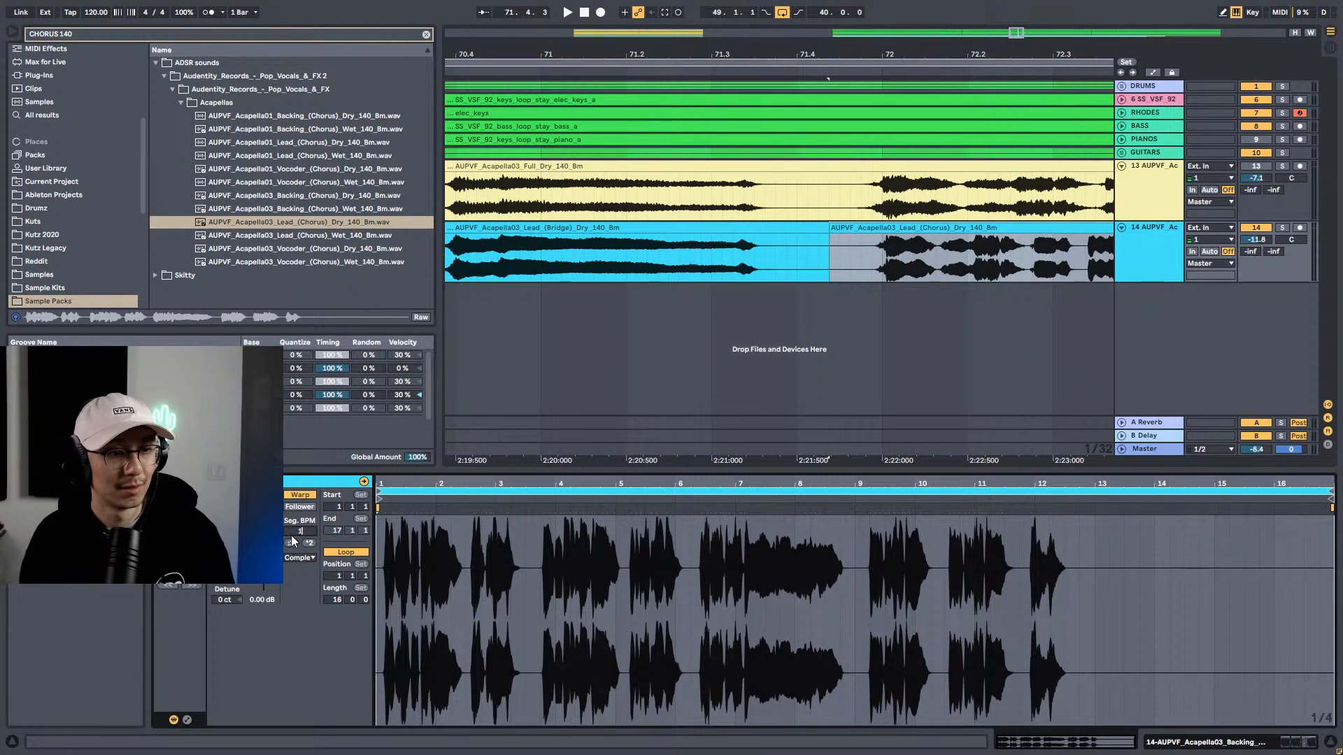
{"action": "type", "text": "40"}
{"action": "key", "text": "Return"}
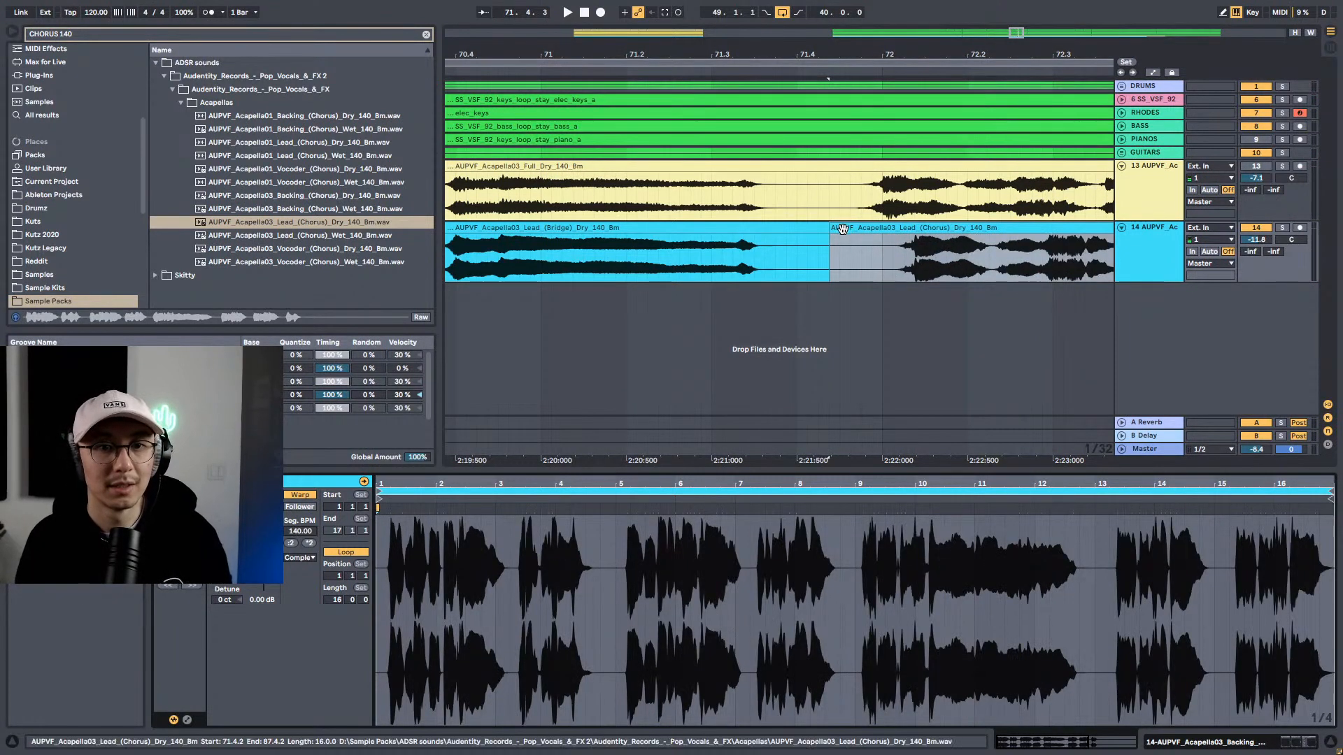
{"action": "left_click_drag", "start_coordinate": [847, 226], "coordinate": [813, 229]}
{"action": "key", "text": "space"}
{"action": "left_click_drag", "start_coordinate": [868, 55], "coordinate": [865, 0]}
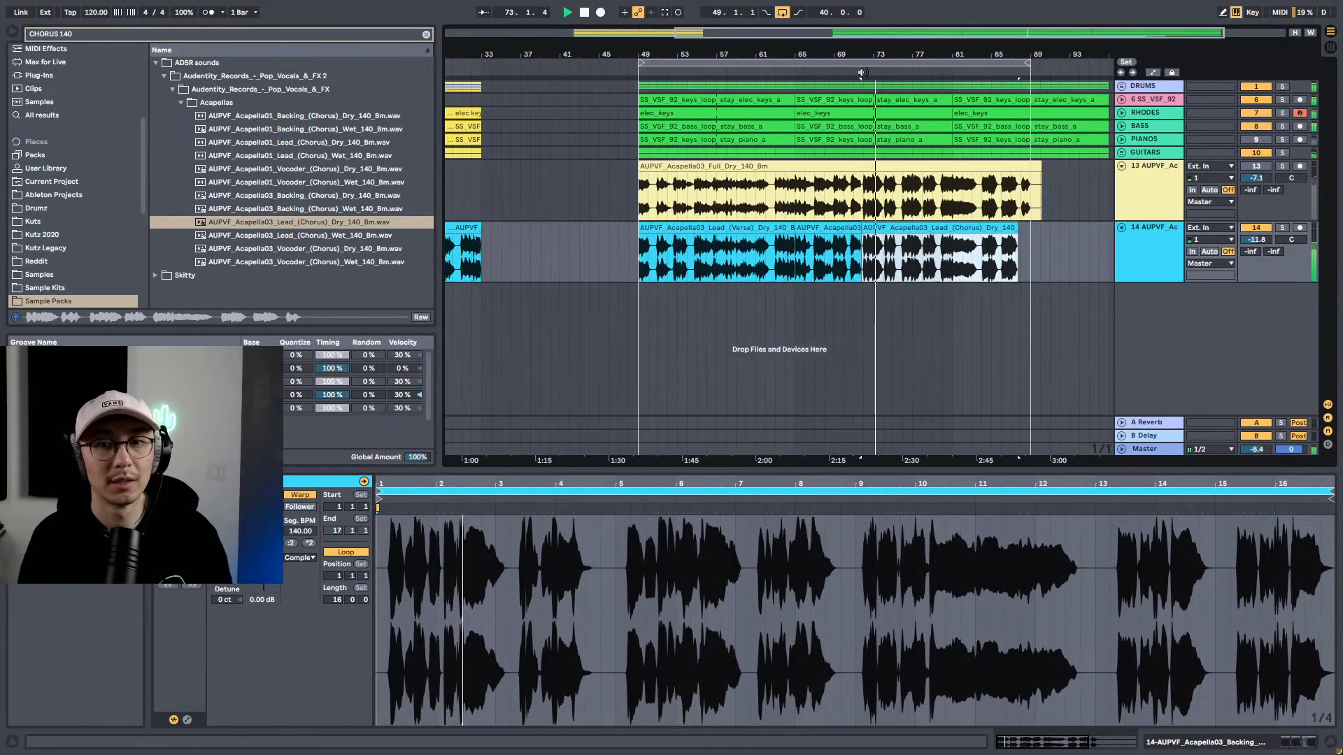
Step: Set the verse, bridge and chorus lead clips on track 14 to Complex Pro warping with formants at 0, and play them with the Master at 0 dB
{"action": "key", "text": "space"}
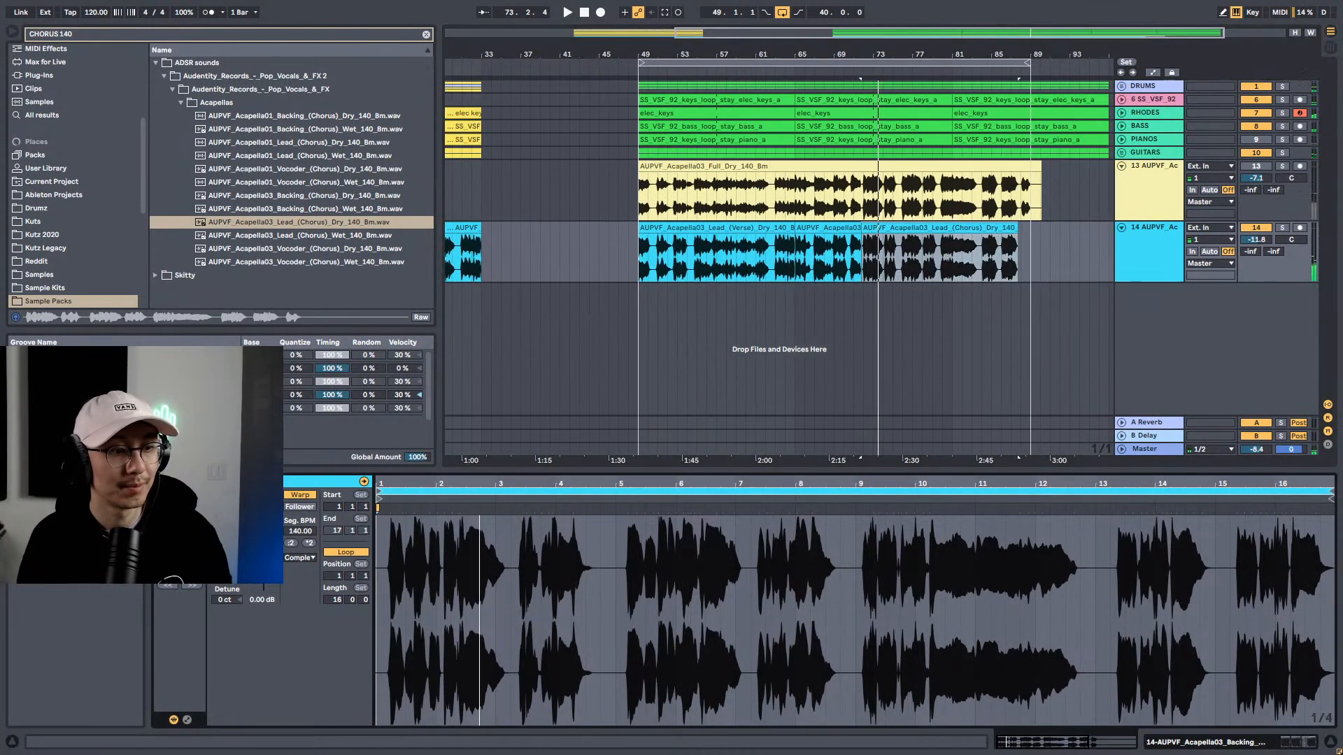
{"action": "left_click", "coordinate": [901, 228]}
{"action": "left_click", "coordinate": [699, 229], "text": "shift"}
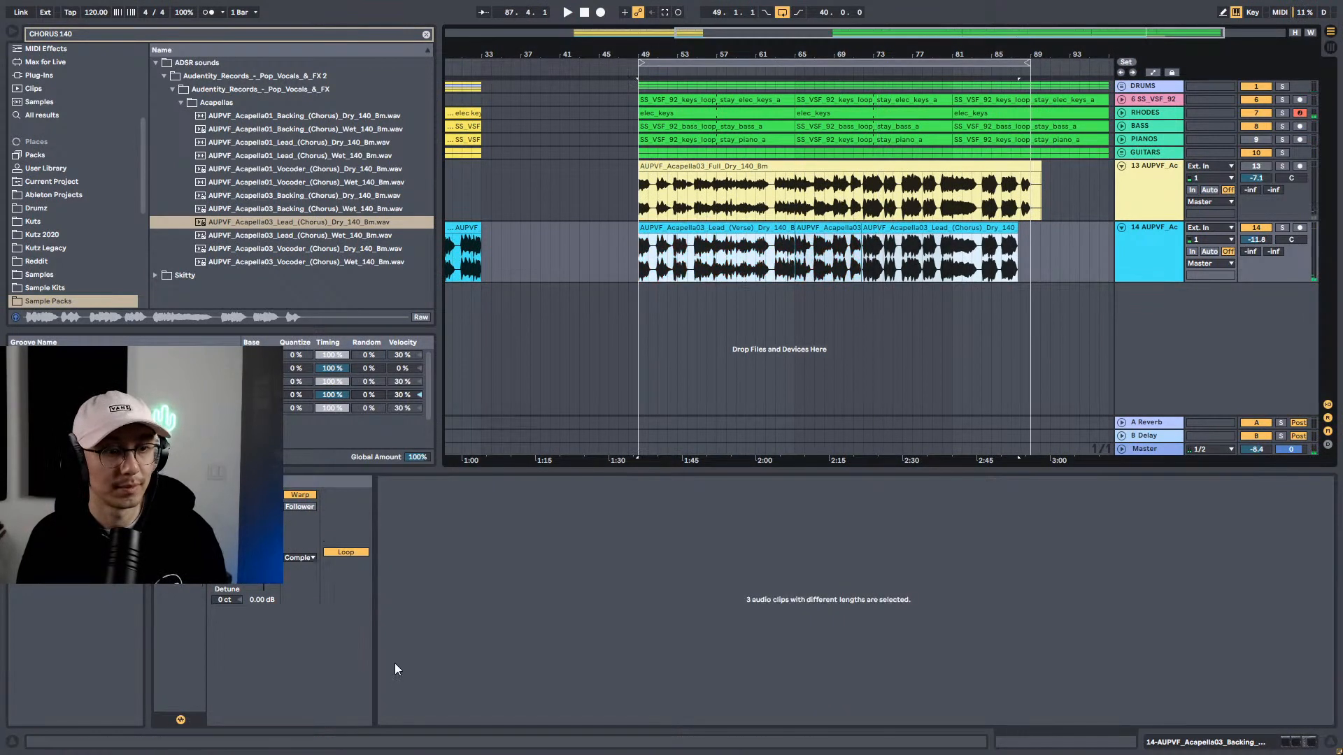
{"action": "left_click", "coordinate": [300, 557]}
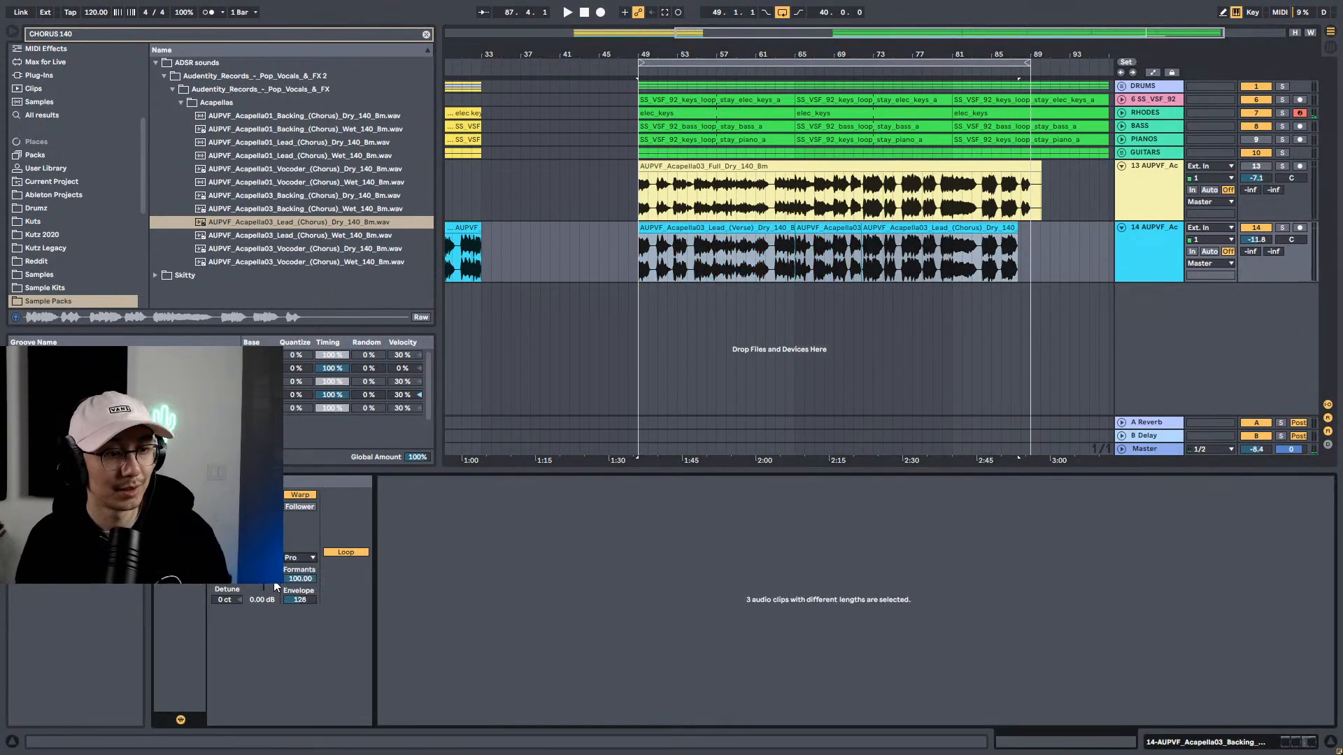
{"action": "key", "text": "space"}
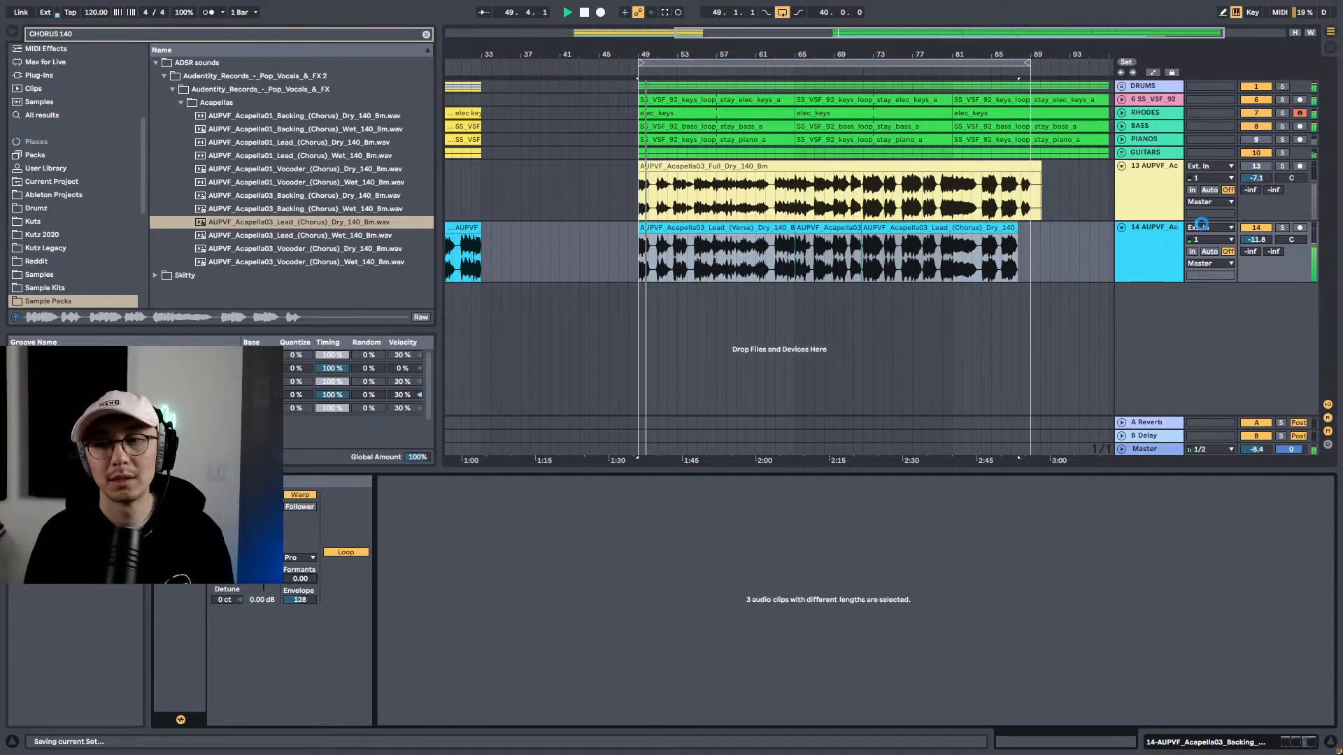
{"action": "double_click", "coordinate": [1259, 451]}
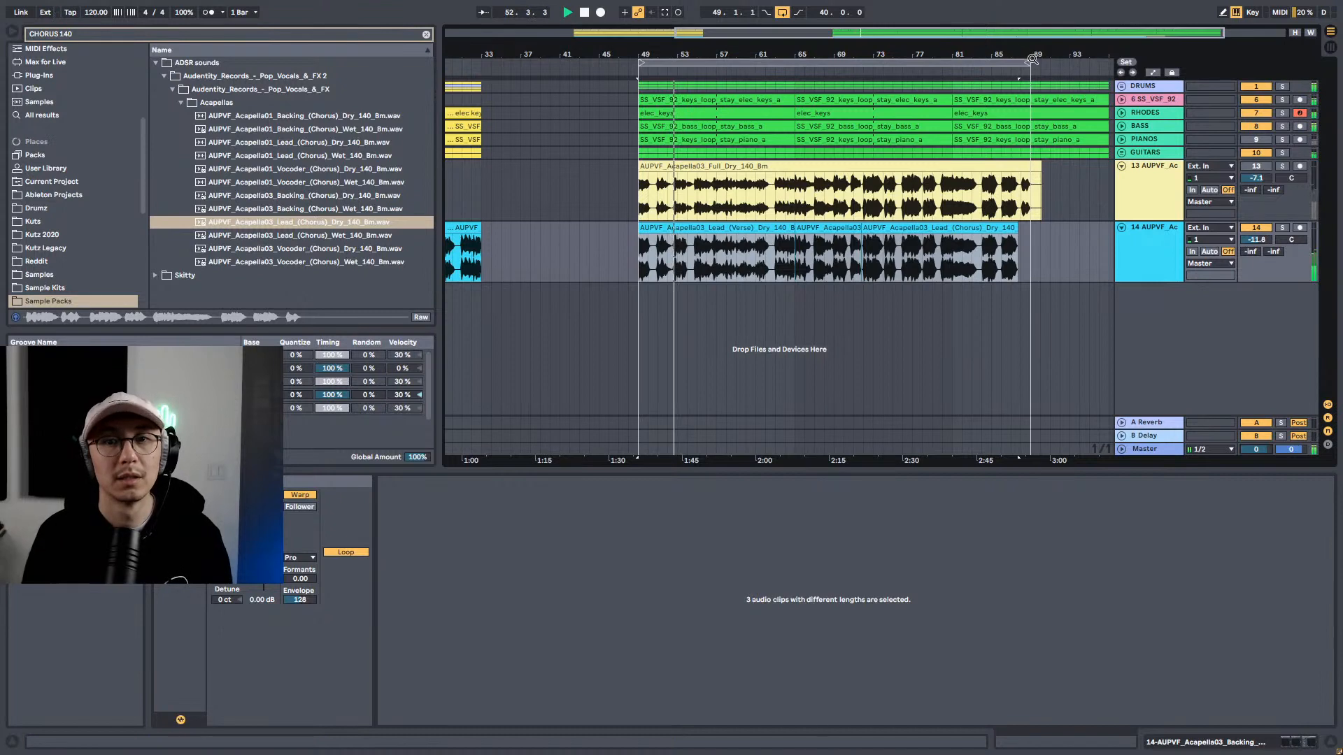
Step: Turn off looping on the chorus lead clip, extend its end to bar 89 and save the set
{"action": "left_click", "coordinate": [1019, 229]}
{"action": "left_click", "coordinate": [1020, 238]}
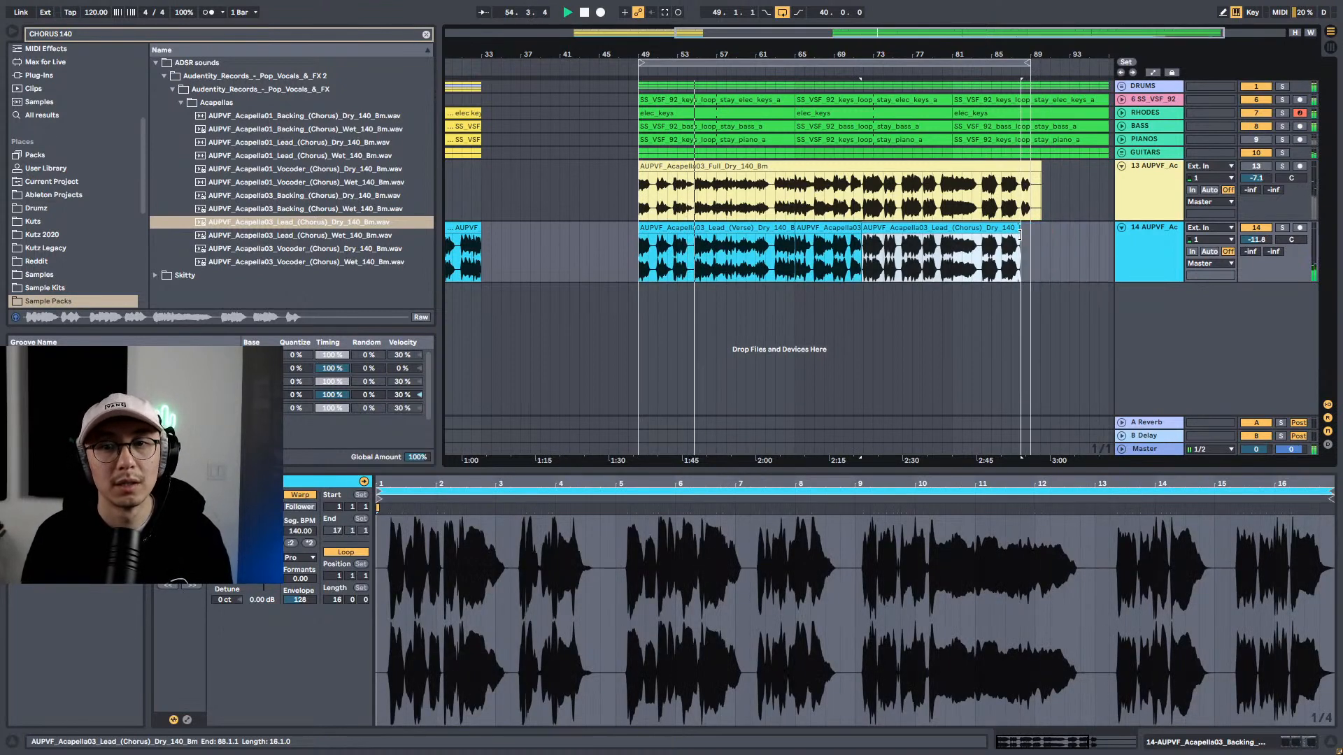
{"action": "left_click", "coordinate": [358, 553]}
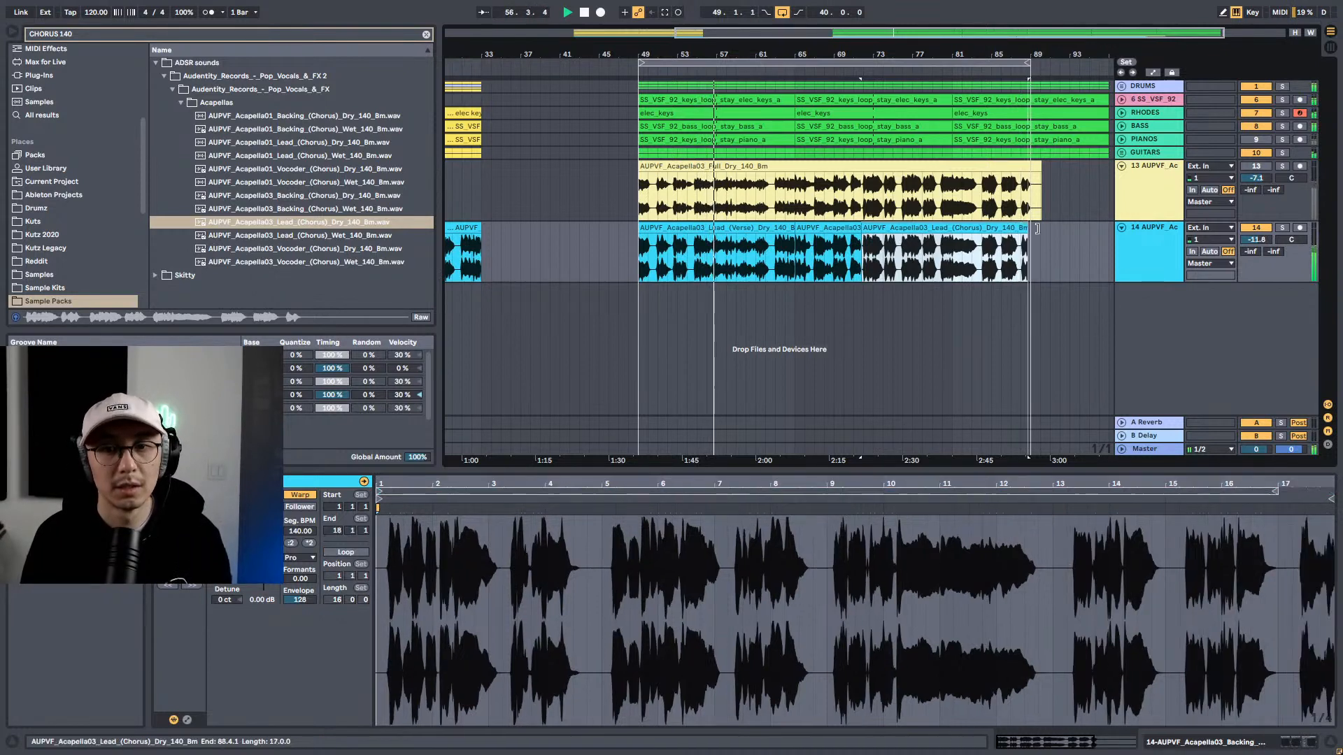
{"action": "left_click_drag", "start_coordinate": [1047, 227], "coordinate": [1031, 227]}
{"action": "key", "text": "ctrl+s"}
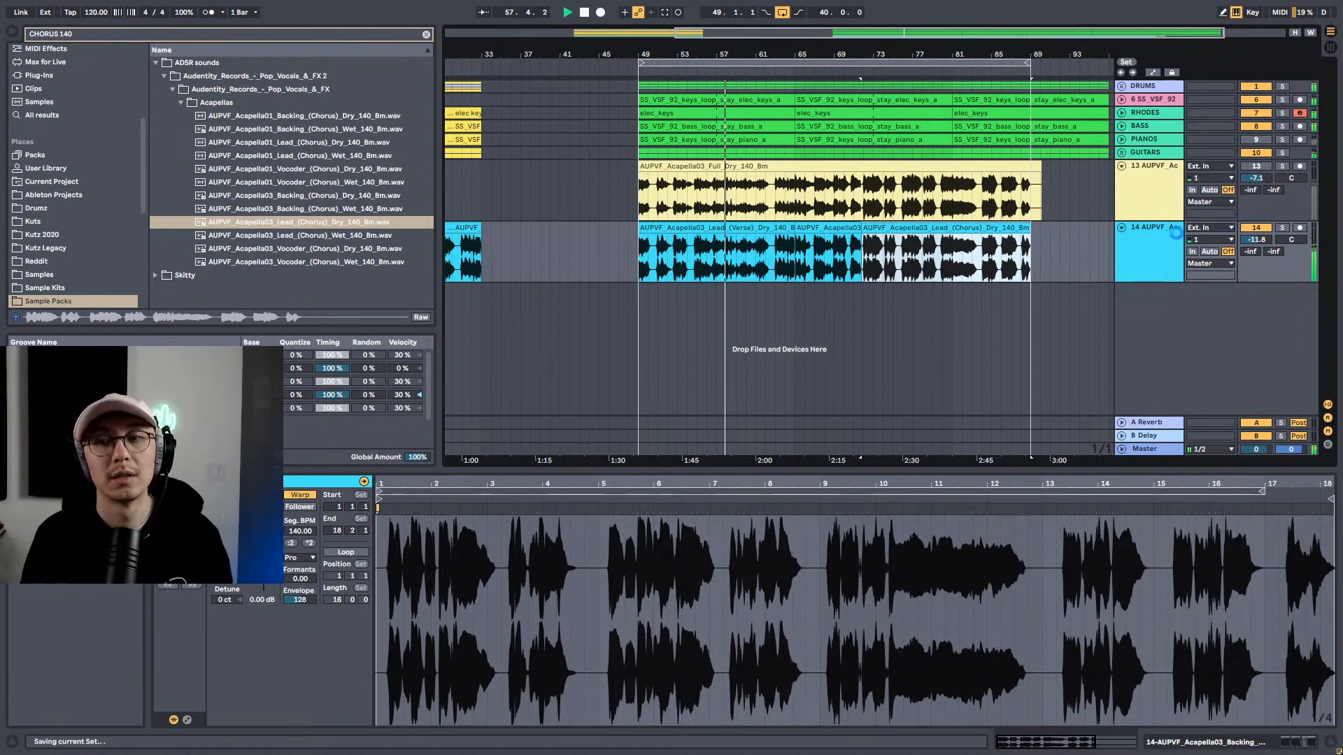
Step: Open Rev INTENSITY on vocal track 14 and fine-tune its dry/wet mix
{"action": "left_click", "coordinate": [1140, 233]}
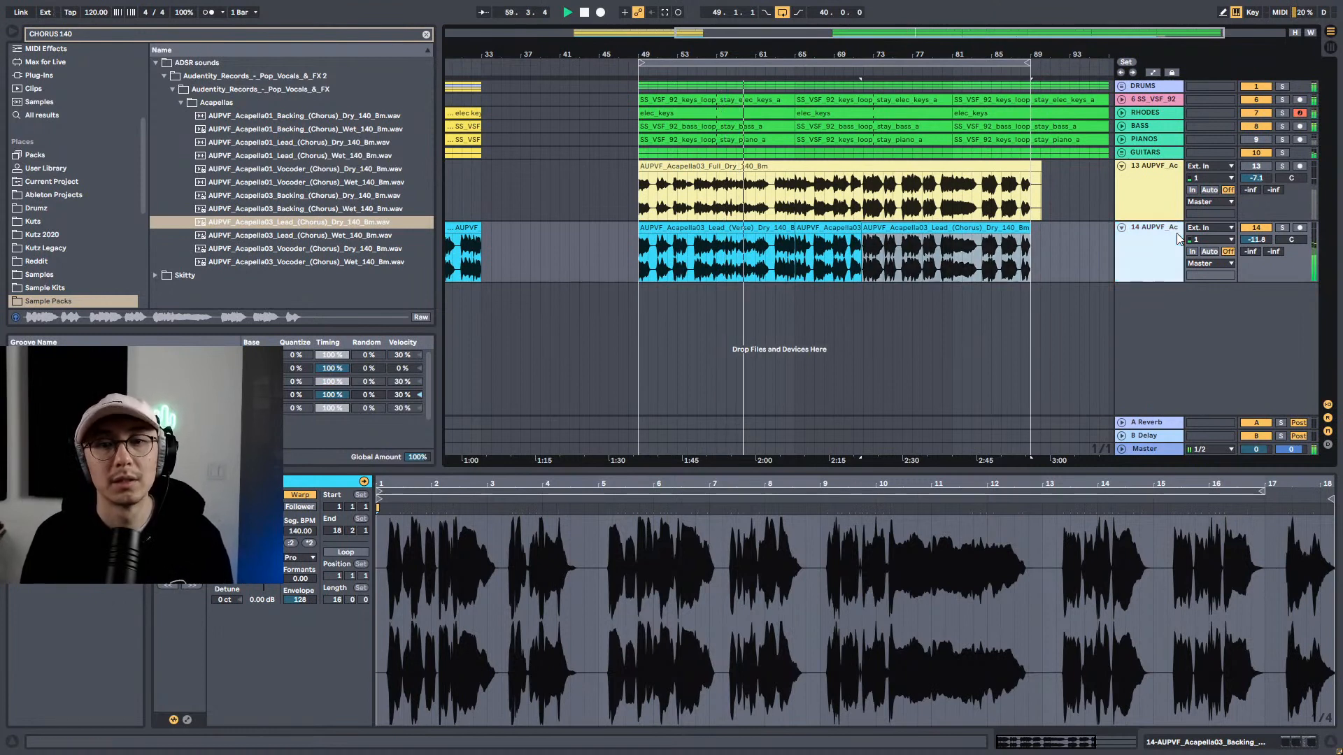
{"action": "double_click", "coordinate": [1141, 233]}
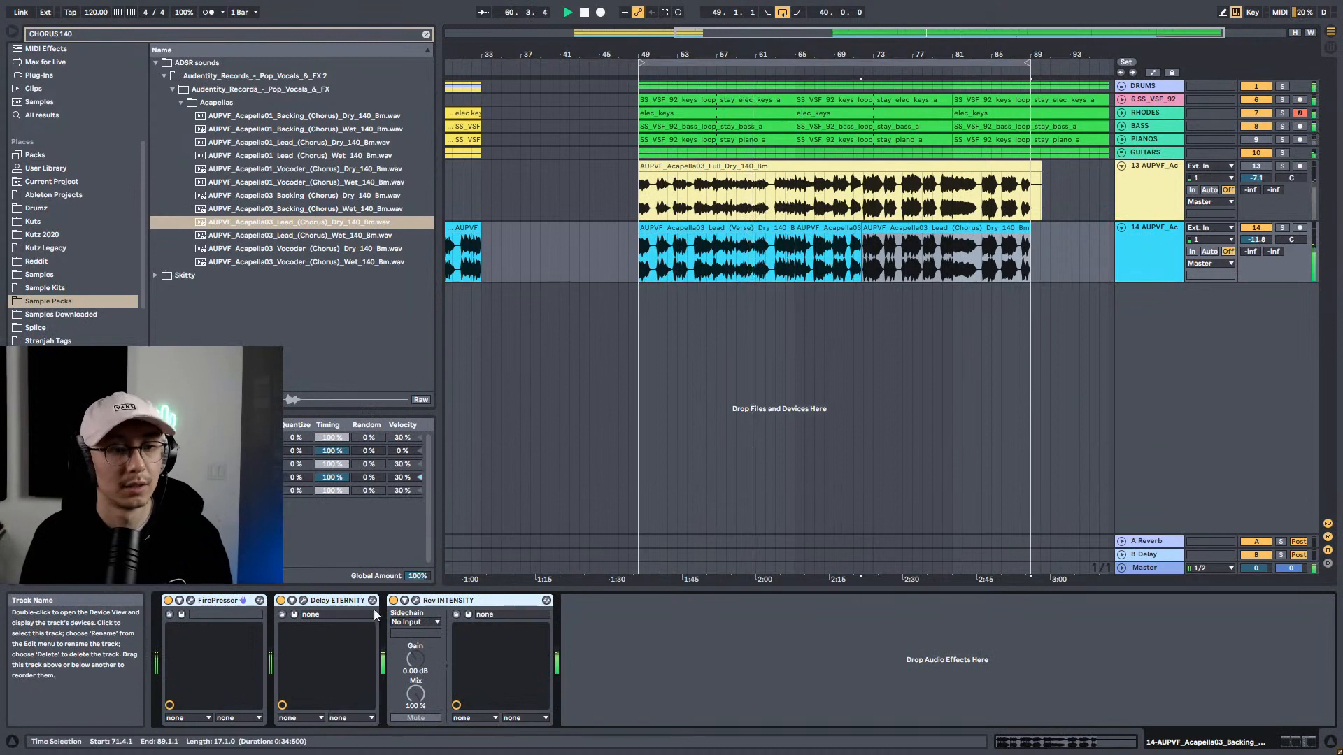
{"action": "key", "text": "ctrl+alt+p"}
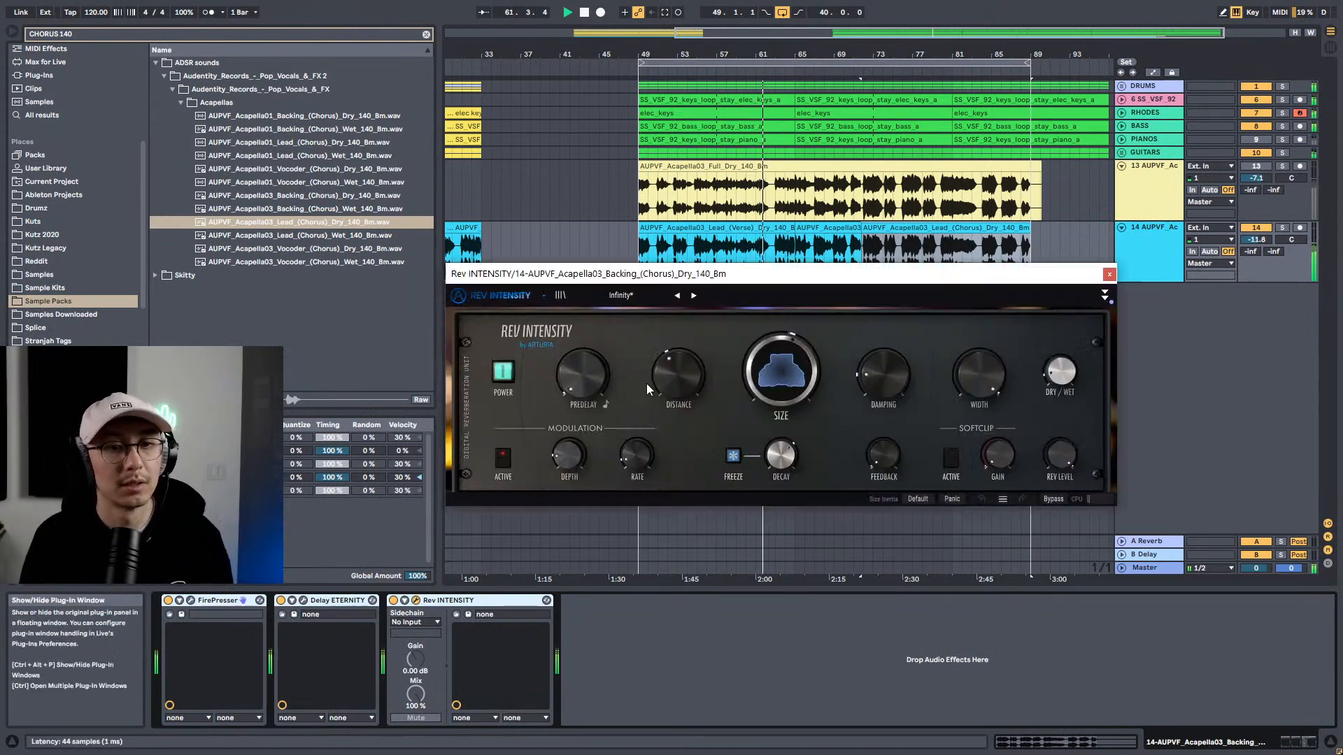
{"action": "mouse_move", "coordinate": [1061, 370]}
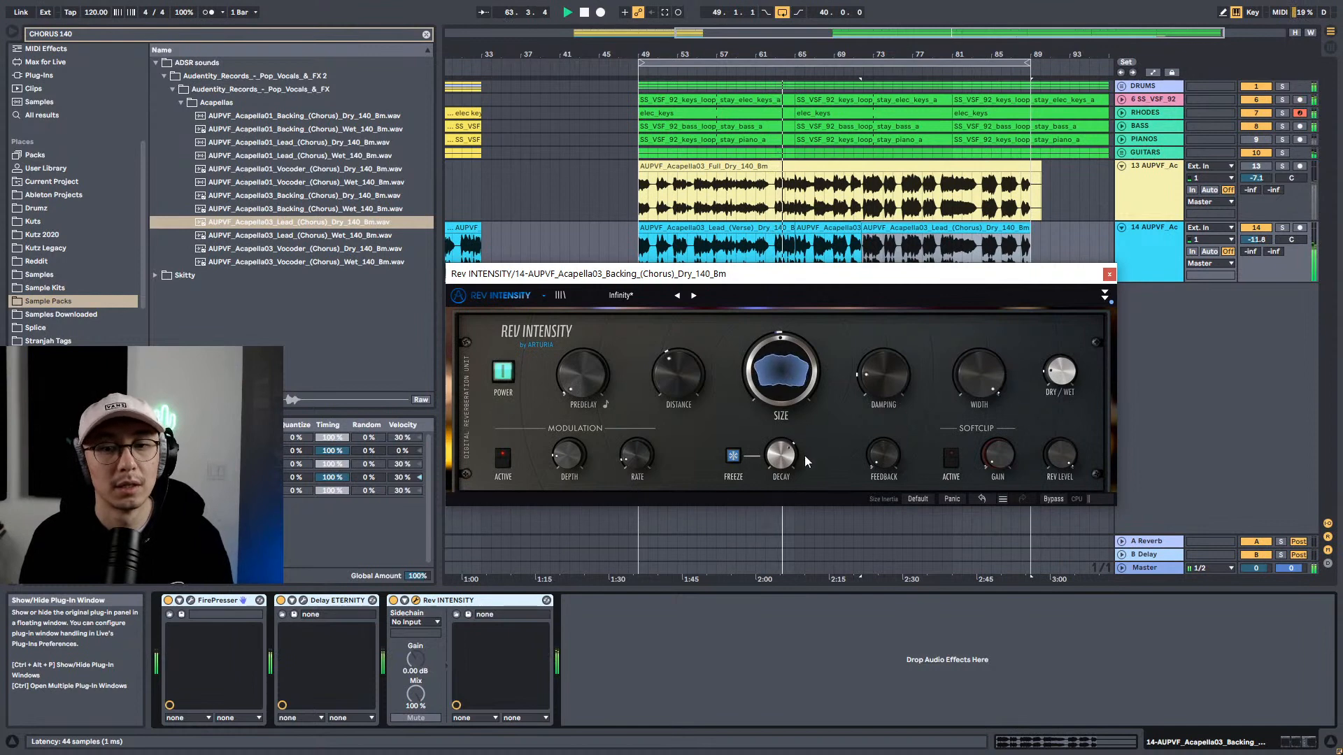
{"action": "left_click_drag", "start_coordinate": [1060, 371], "coordinate": [1061, 376]}
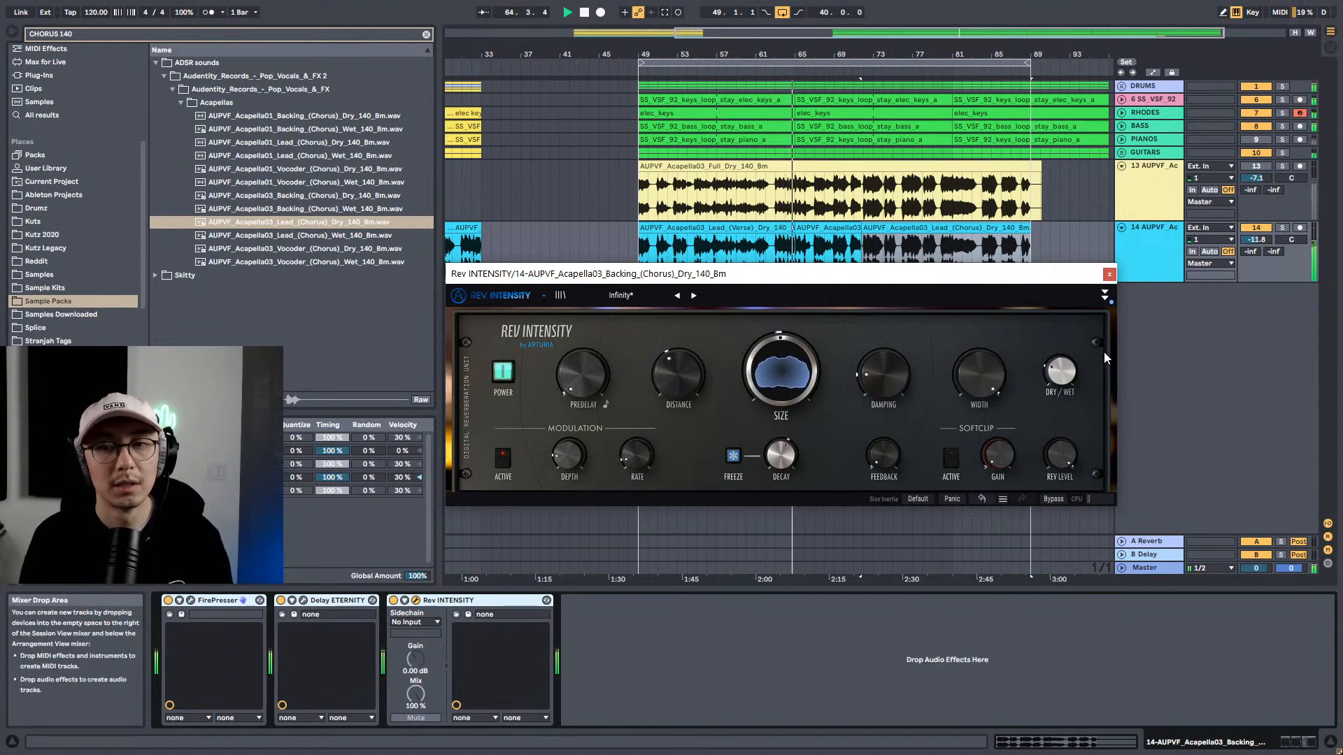
Step: Reveal Rev INTENSITY's advanced controls, adjust the pre-filter frequency and raise the predelay to about 81.5 ms
{"action": "left_click", "coordinate": [1106, 294]}
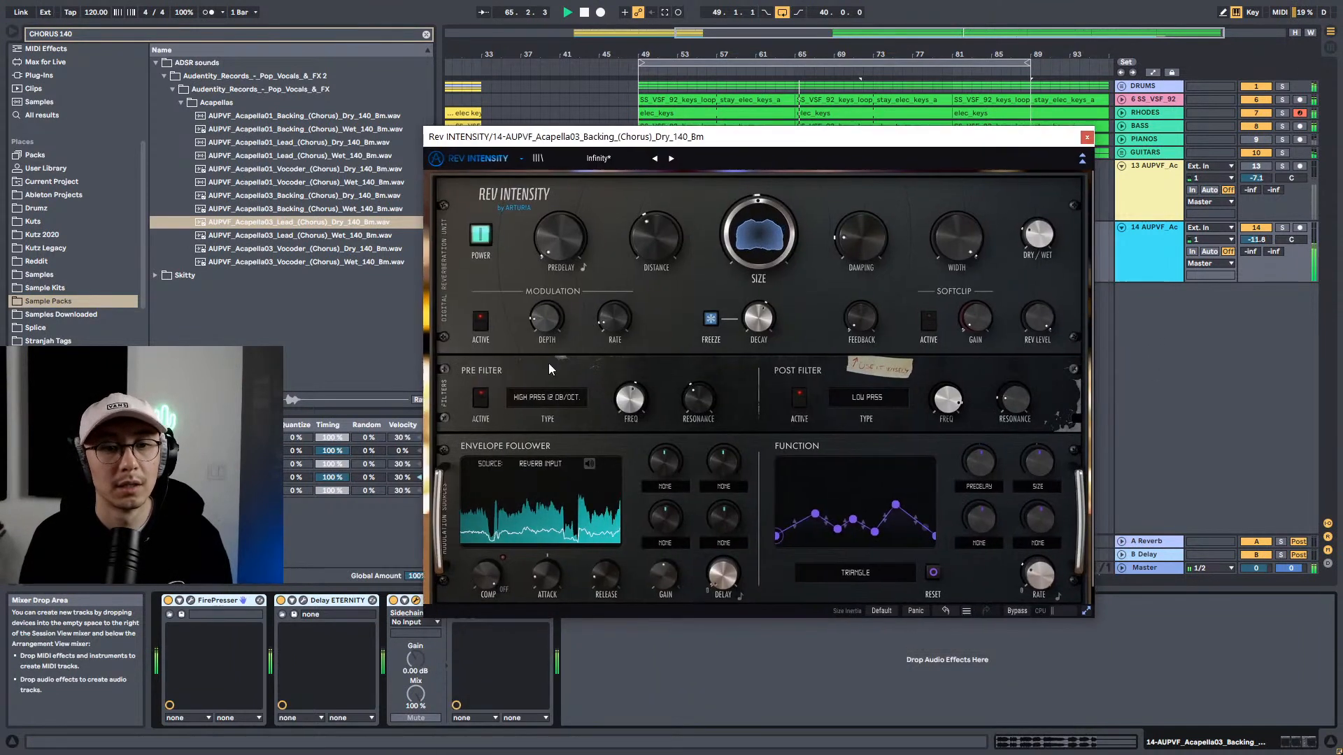
{"action": "left_click_drag", "start_coordinate": [630, 399], "coordinate": [630, 386]}
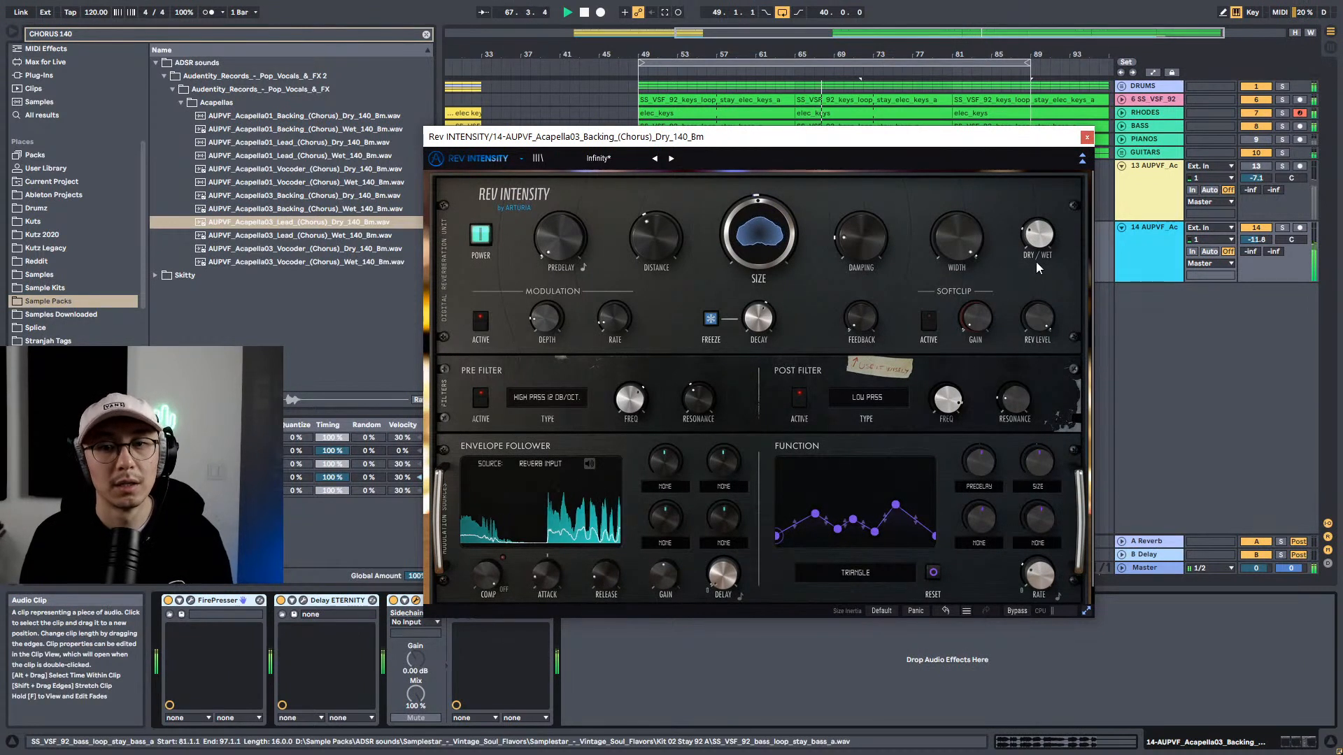
{"action": "left_click_drag", "start_coordinate": [560, 240], "coordinate": [561, 198]}
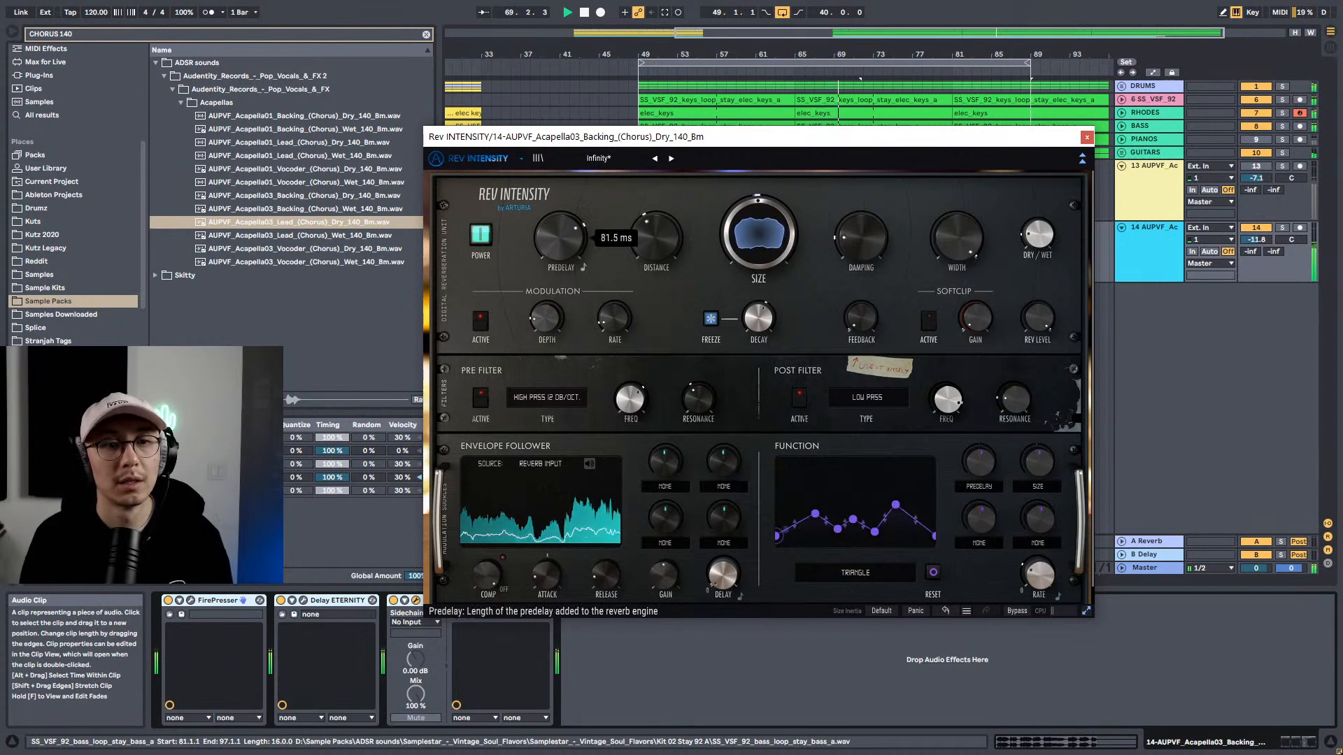
{"action": "left_click", "coordinate": [1087, 137]}
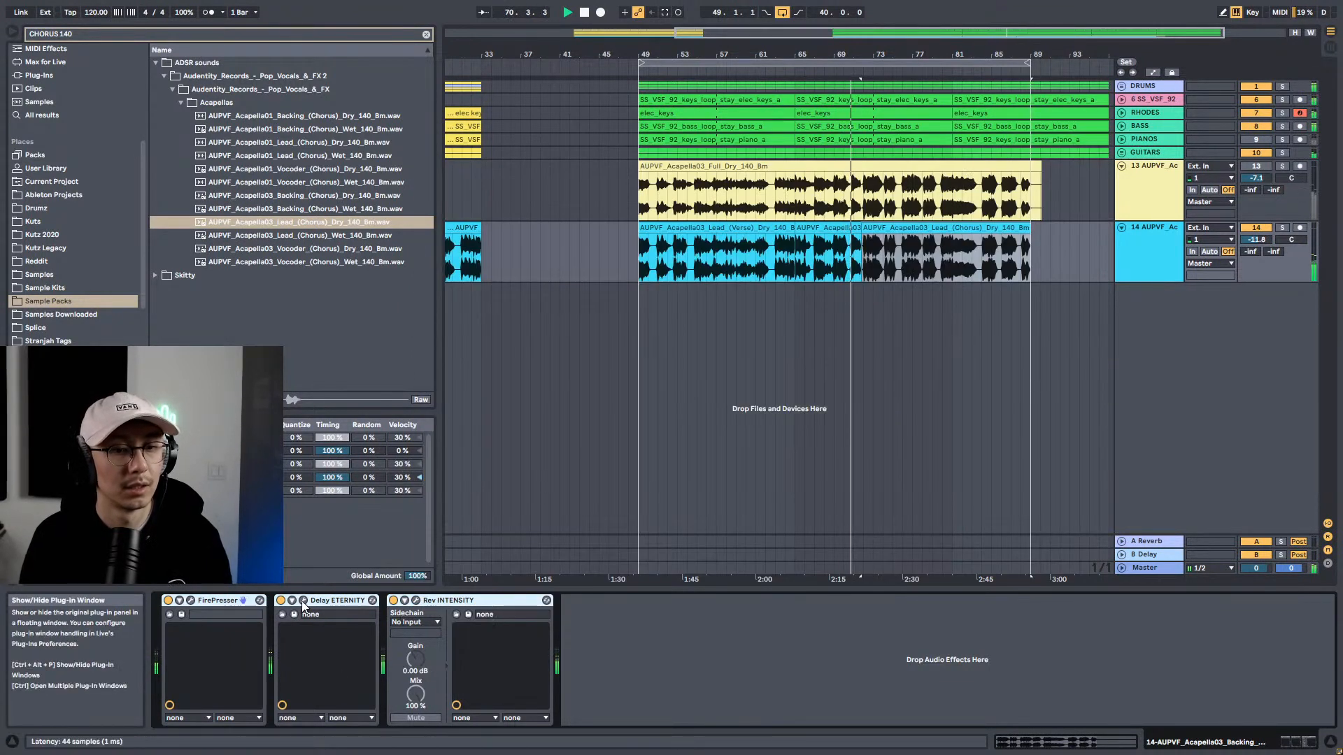
Step: Set the dry/wet mix of Delay ETERNITY on track 14 to about 0.136
{"action": "left_click_drag", "start_coordinate": [1050, 476], "coordinate": [1050, 468]}
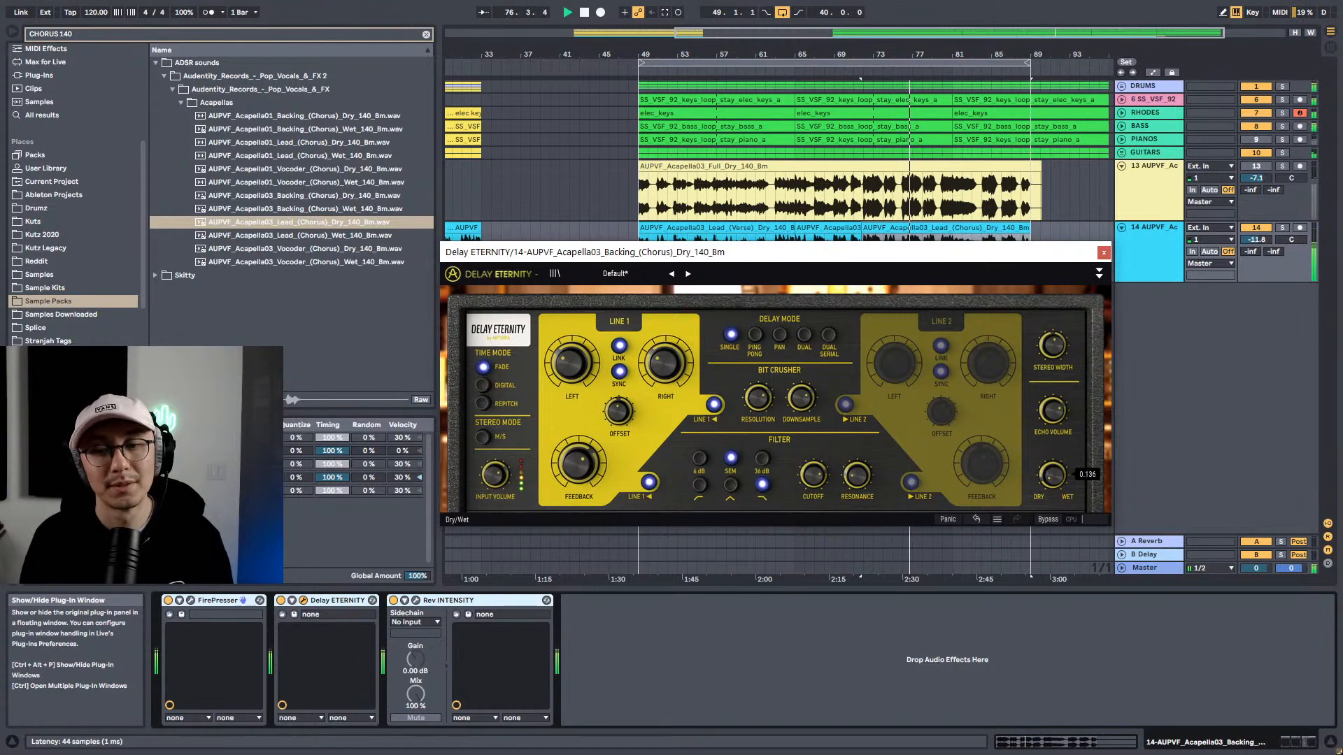
{"action": "left_click", "coordinate": [1104, 252]}
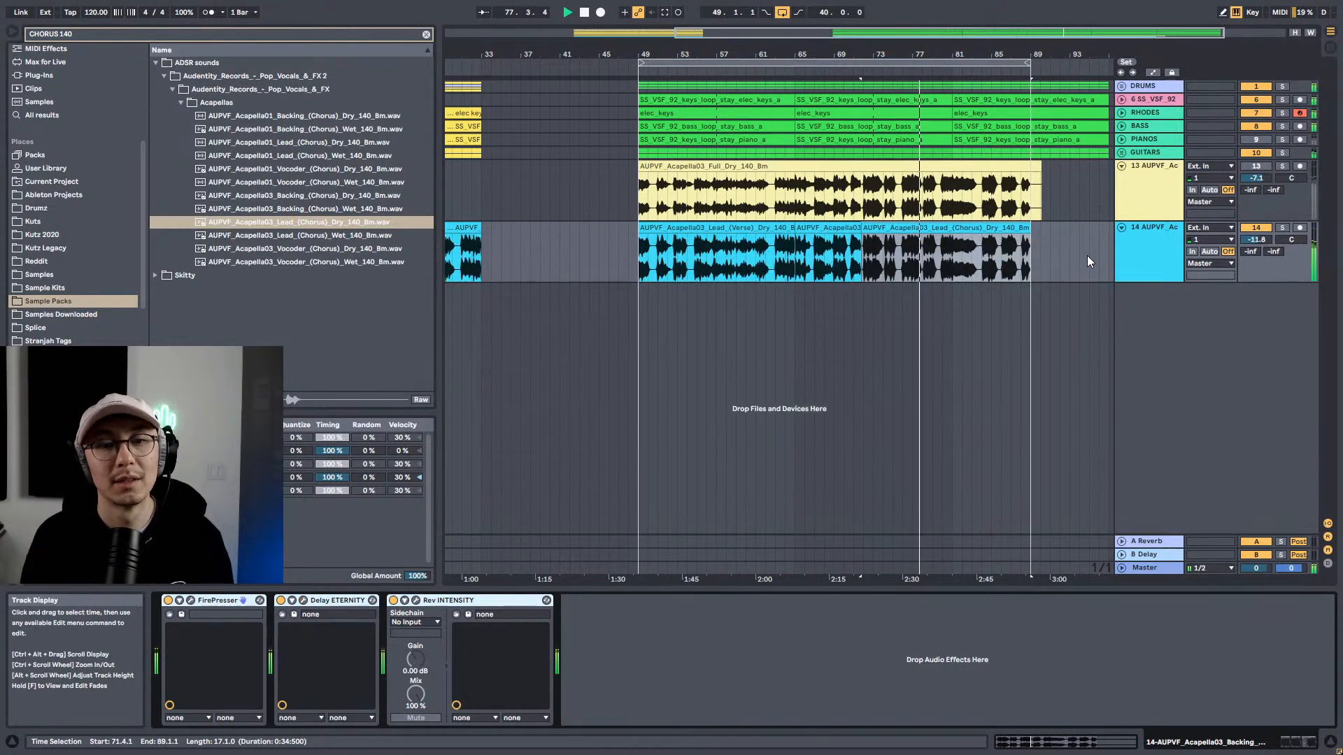
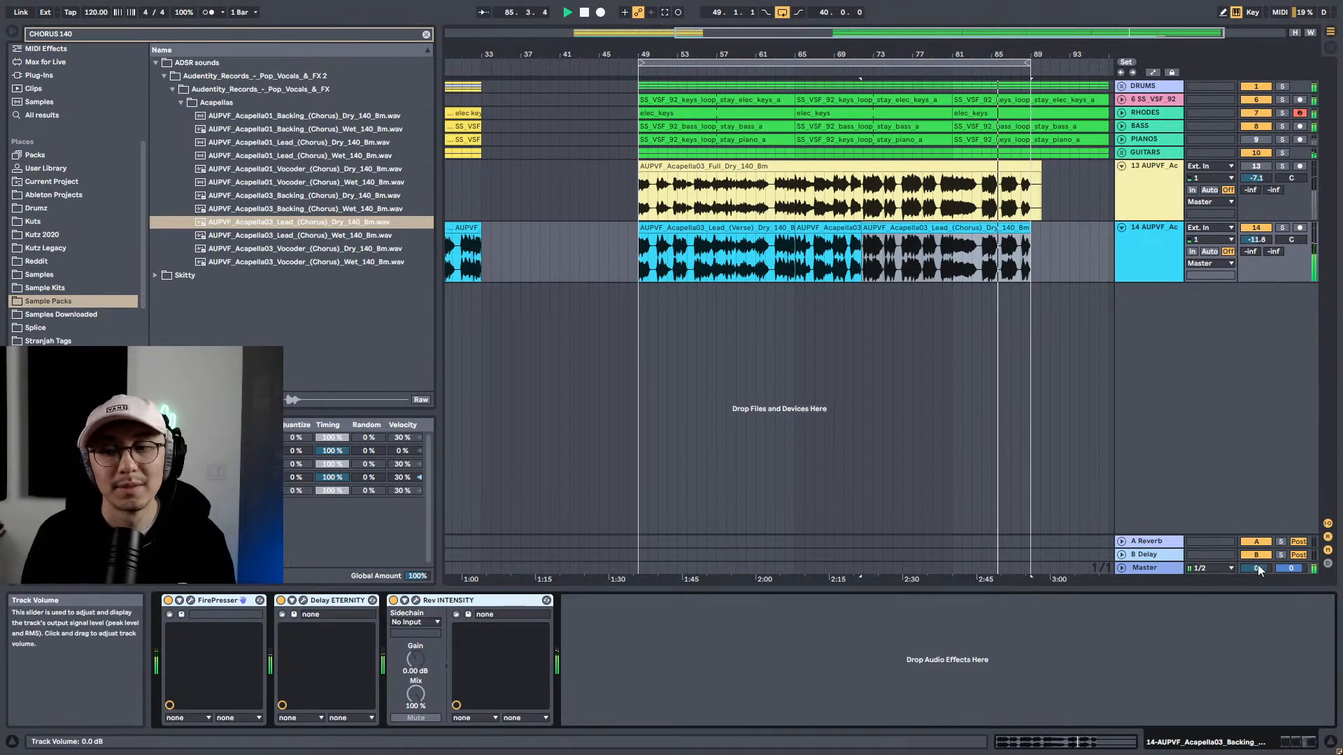
Step: Lower the Master volume to about -40 dB during playback, then bring it back up to -1.1 dB
{"action": "left_click_drag", "start_coordinate": [1257, 564], "coordinate": [1258, 619]}
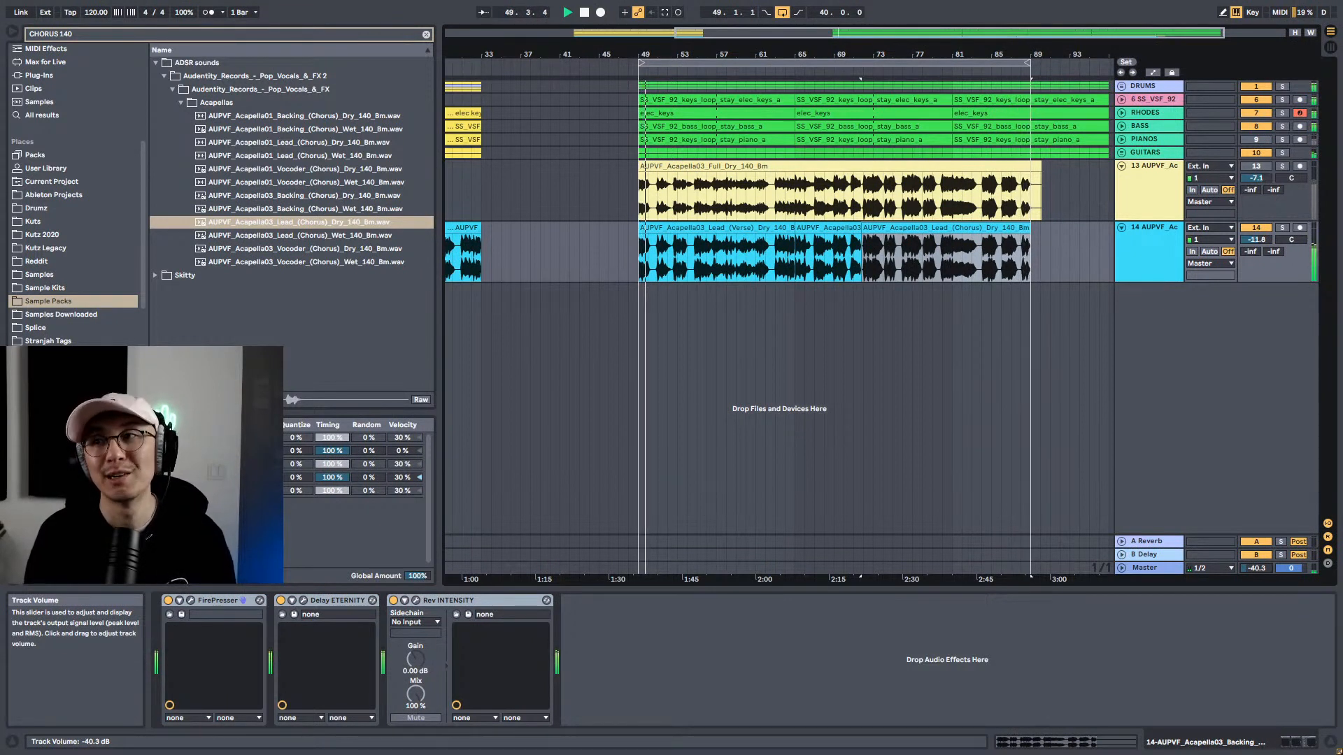
{"action": "left_click_drag", "start_coordinate": [1258, 620], "coordinate": [1258, 577]}
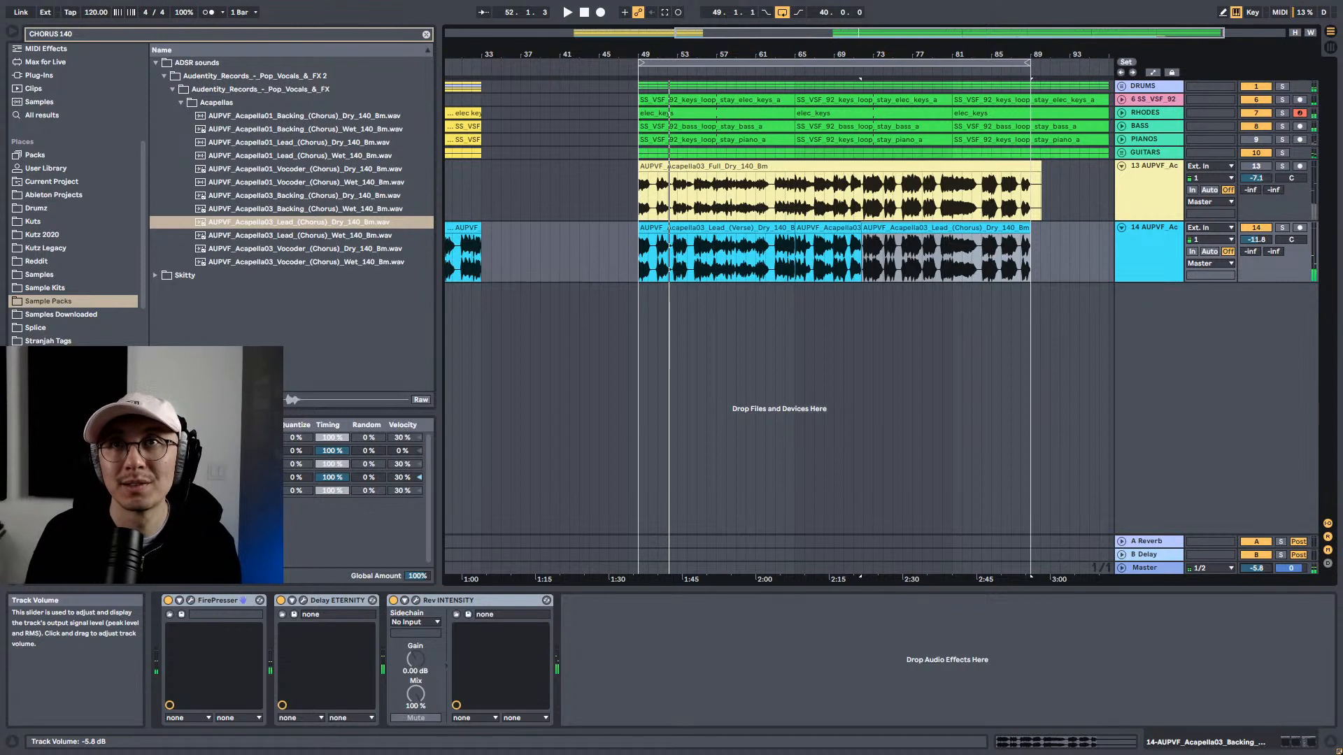
{"action": "key", "text": "space"}
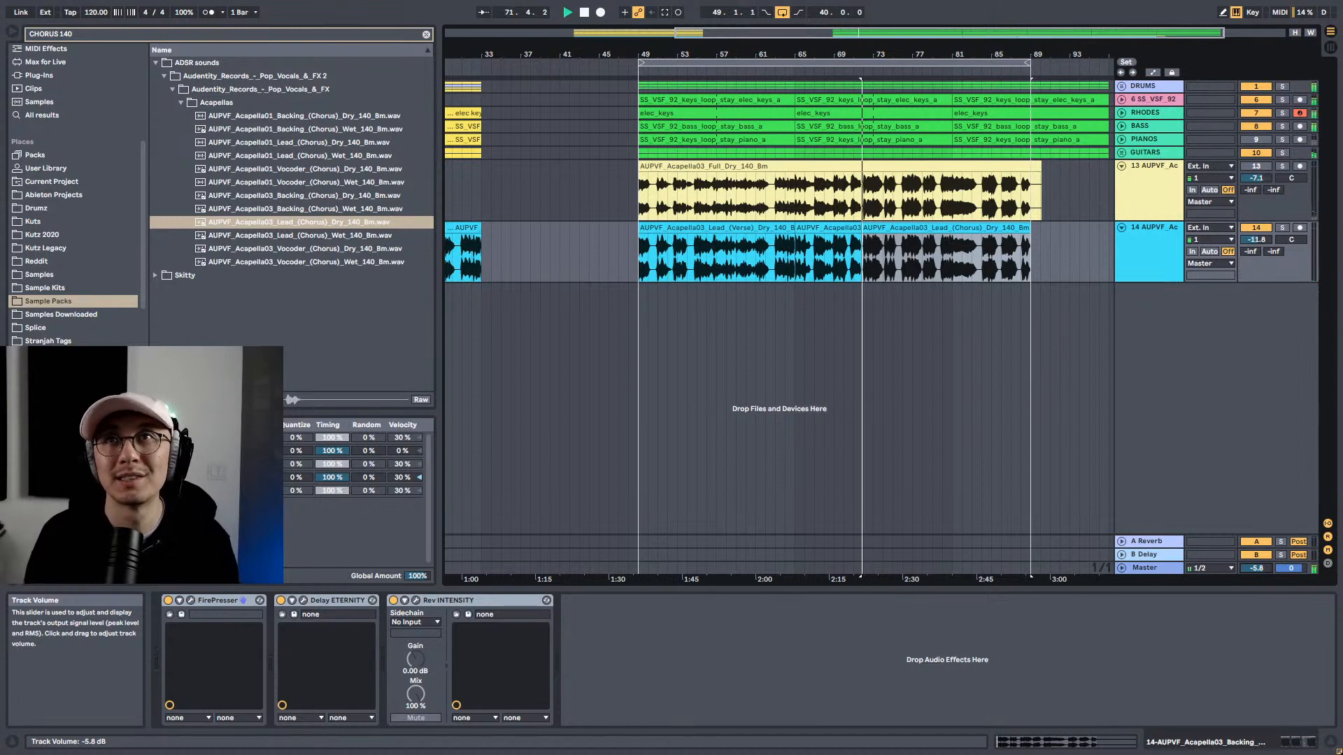
{"action": "left_click_drag", "start_coordinate": [1257, 568], "coordinate": [1257, 566]}
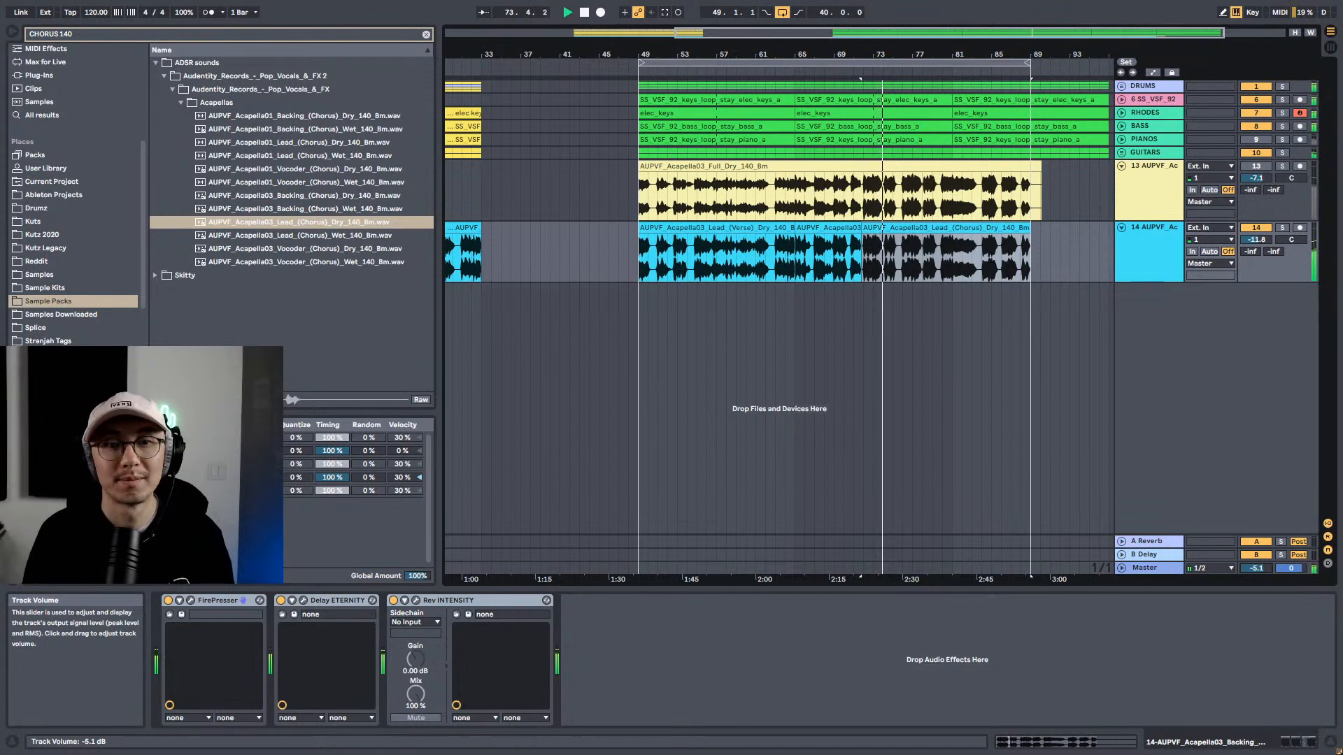
{"action": "left_click_drag", "start_coordinate": [1259, 572], "coordinate": [1259, 563]}
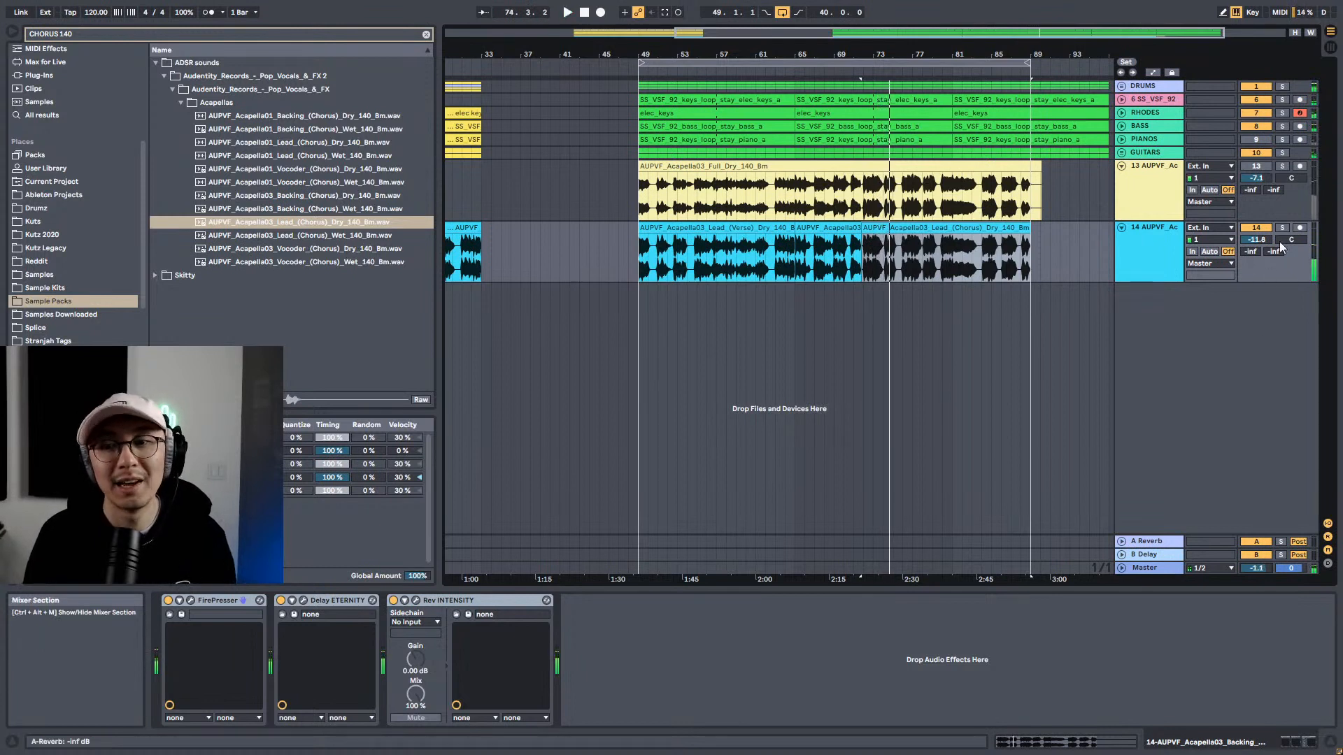
Step: Solo track 14, search the samples for "140 BM" and preview AUPVF_Acapella01_Backing_(Bridge)_Dry_140_Bm
{"action": "left_click", "coordinate": [1155, 244]}
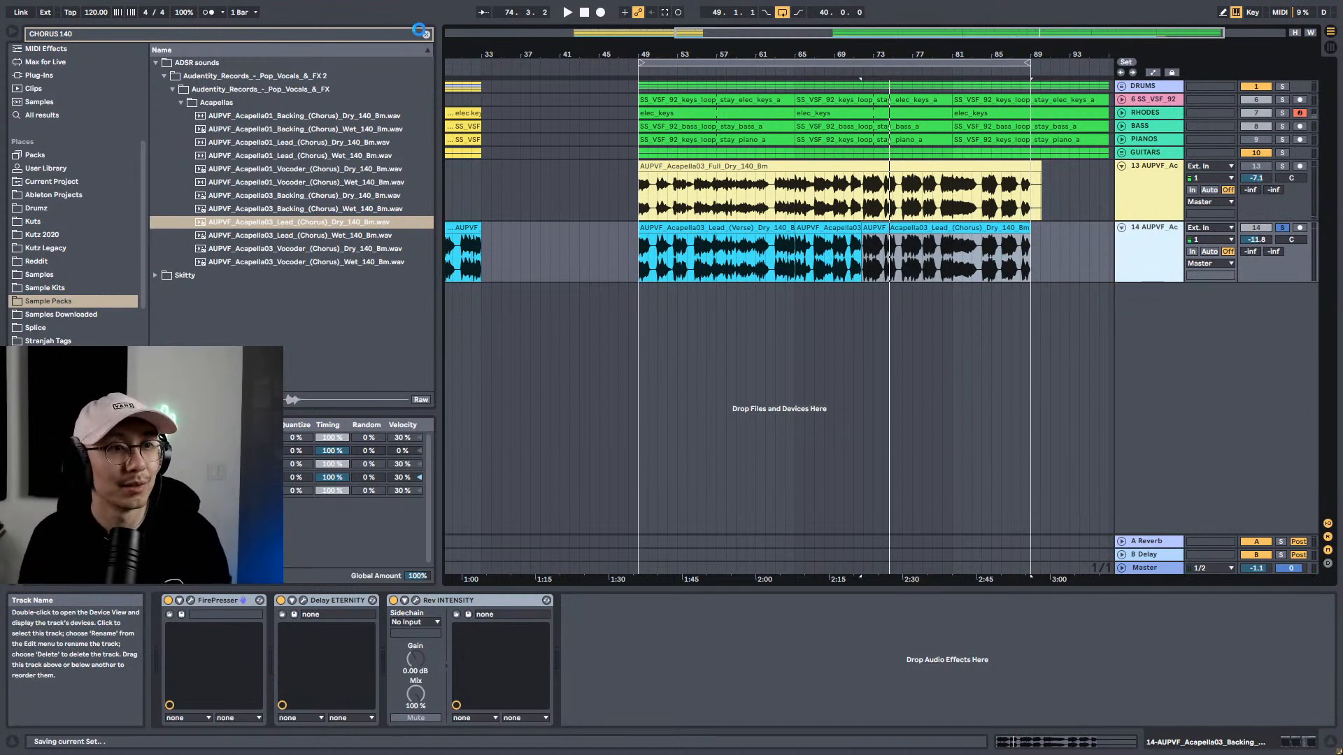
{"action": "left_click", "coordinate": [426, 33]}
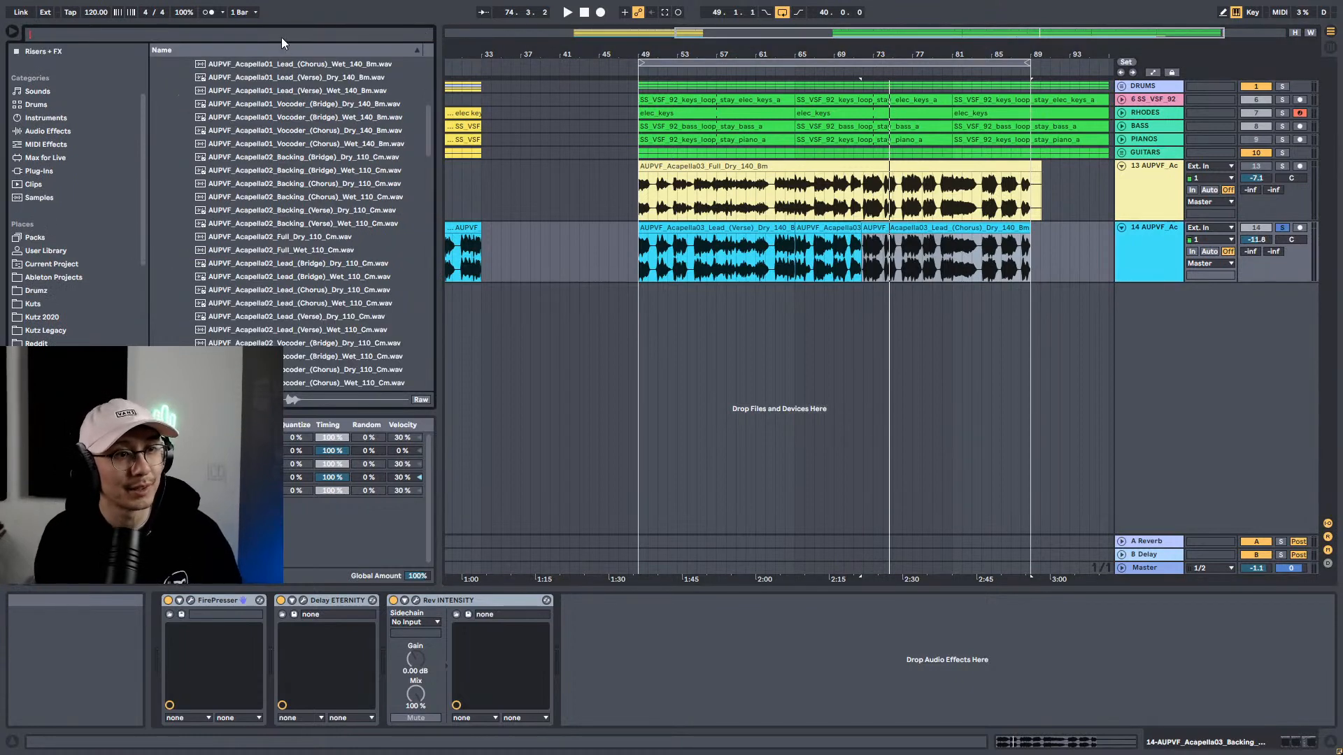
{"action": "type", "text": "14"}
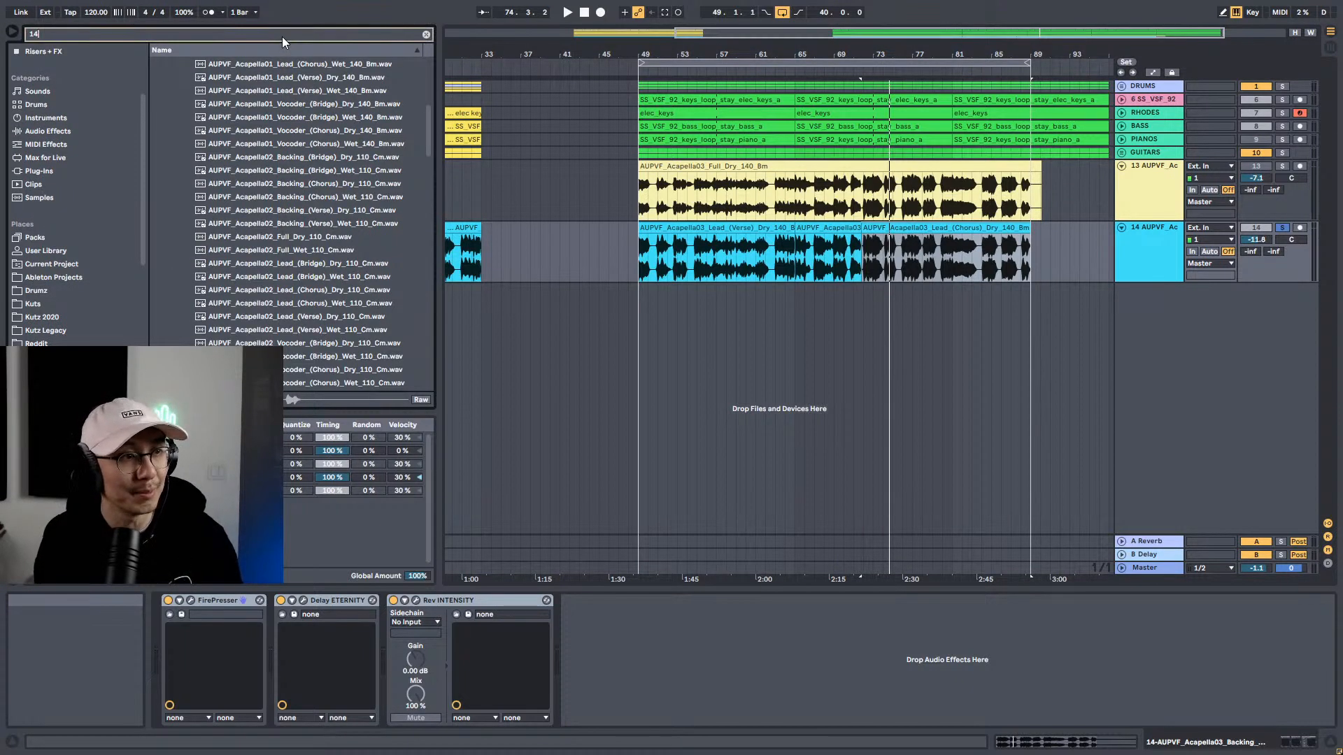
{"action": "type", "text": "0 BM"}
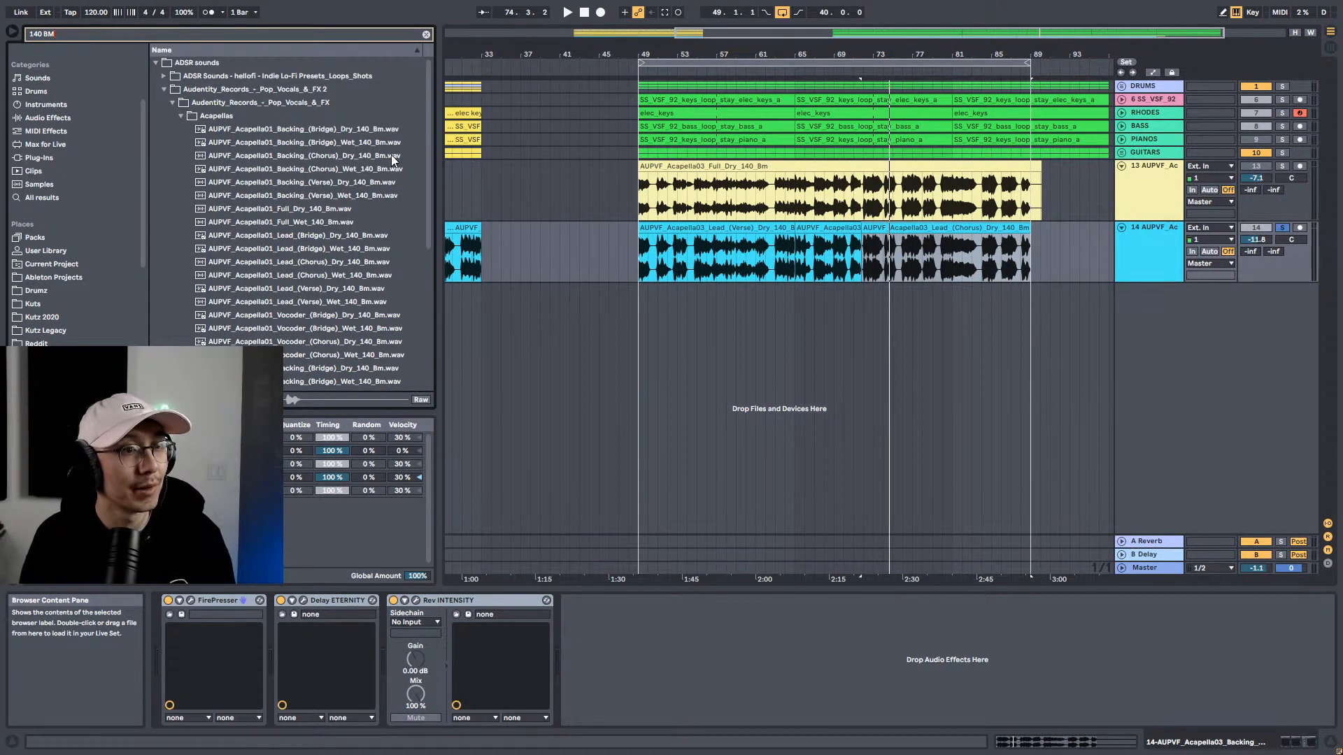
{"action": "left_click", "coordinate": [375, 132]}
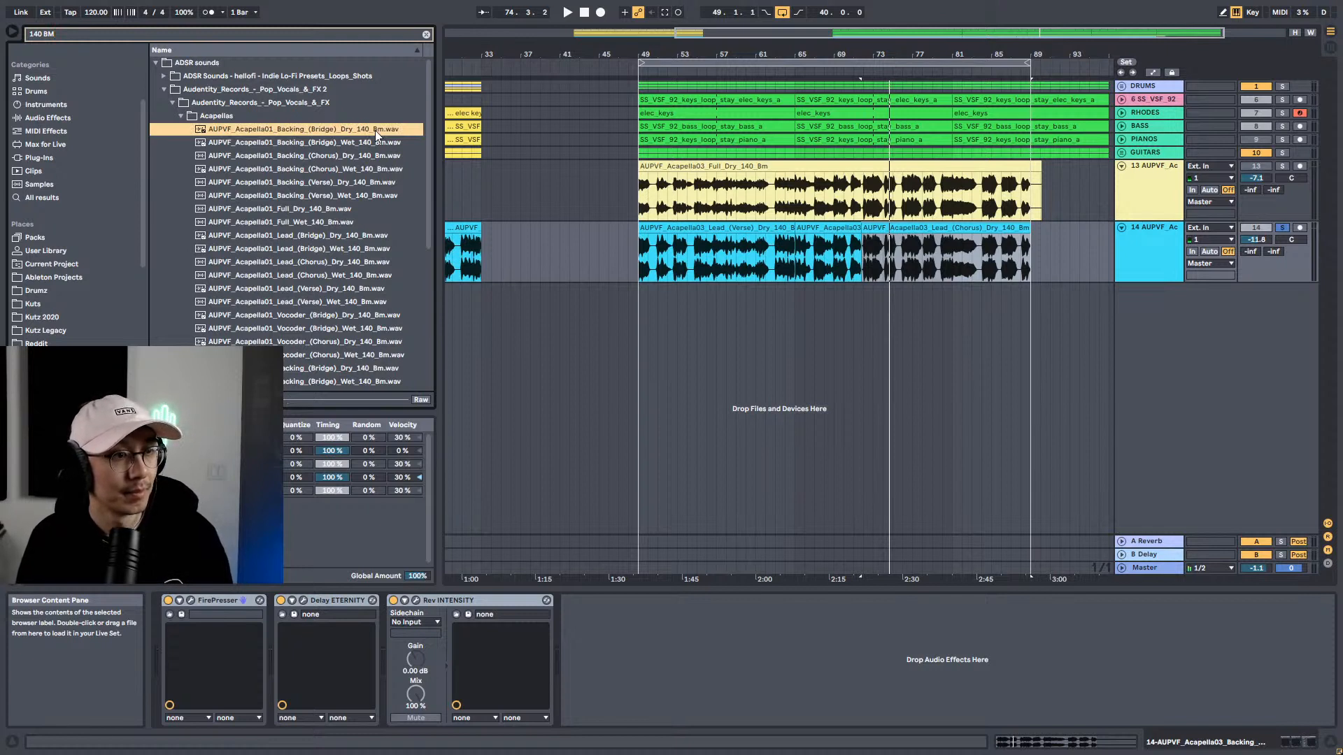
{"action": "scroll", "coordinate": [363, 216], "scroll_direction": "down", "scroll_amount": 1}
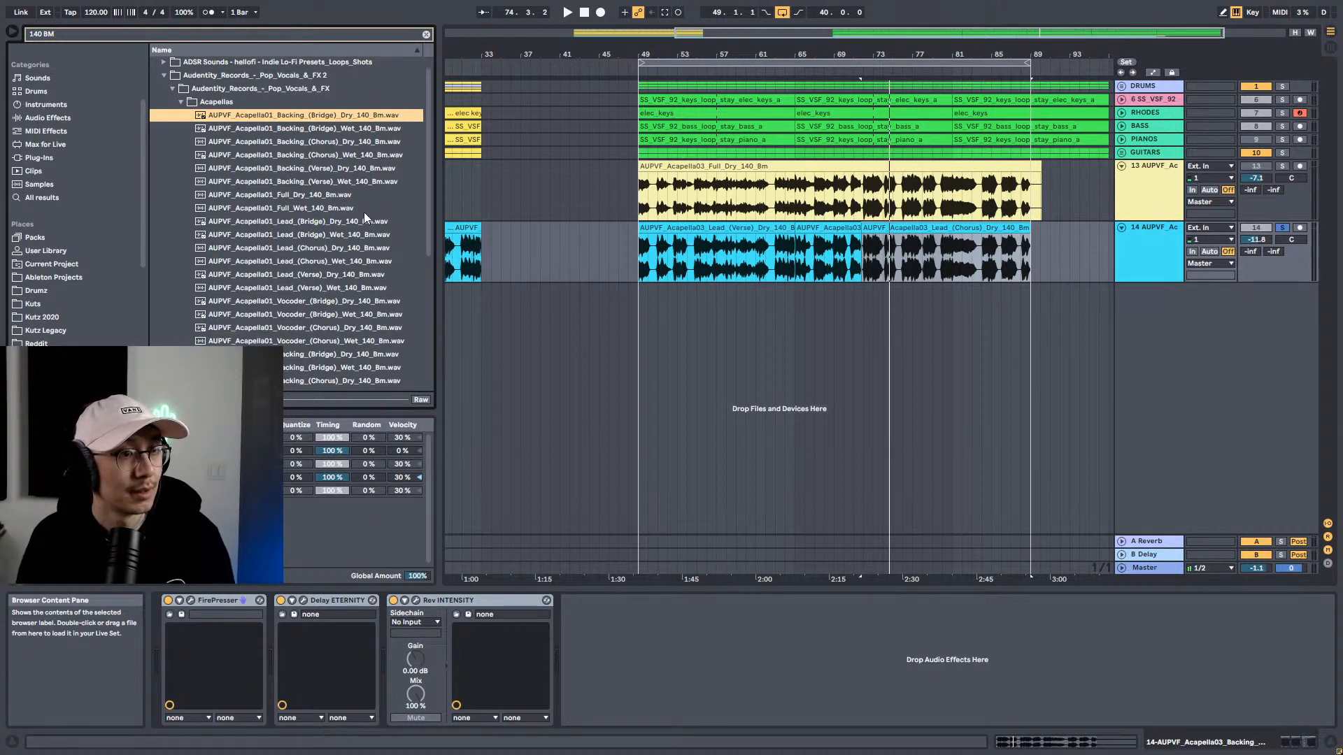
Step: Play the soloed lead vocal from bar 49 and narrow the sample search to "140 BM 03"
{"action": "left_click", "coordinate": [723, 325]}
{"action": "left_click", "coordinate": [637, 308]}
{"action": "key", "text": "space"}
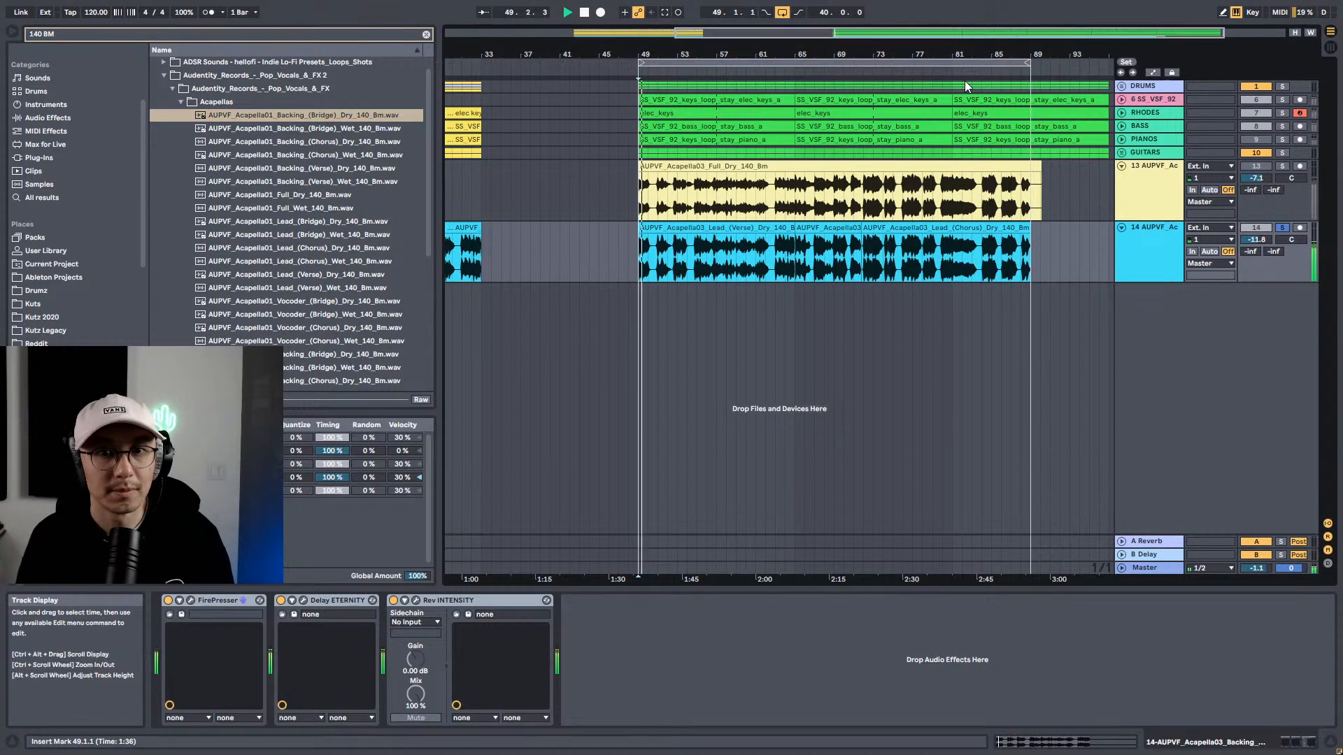
{"action": "left_click", "coordinate": [245, 39]}
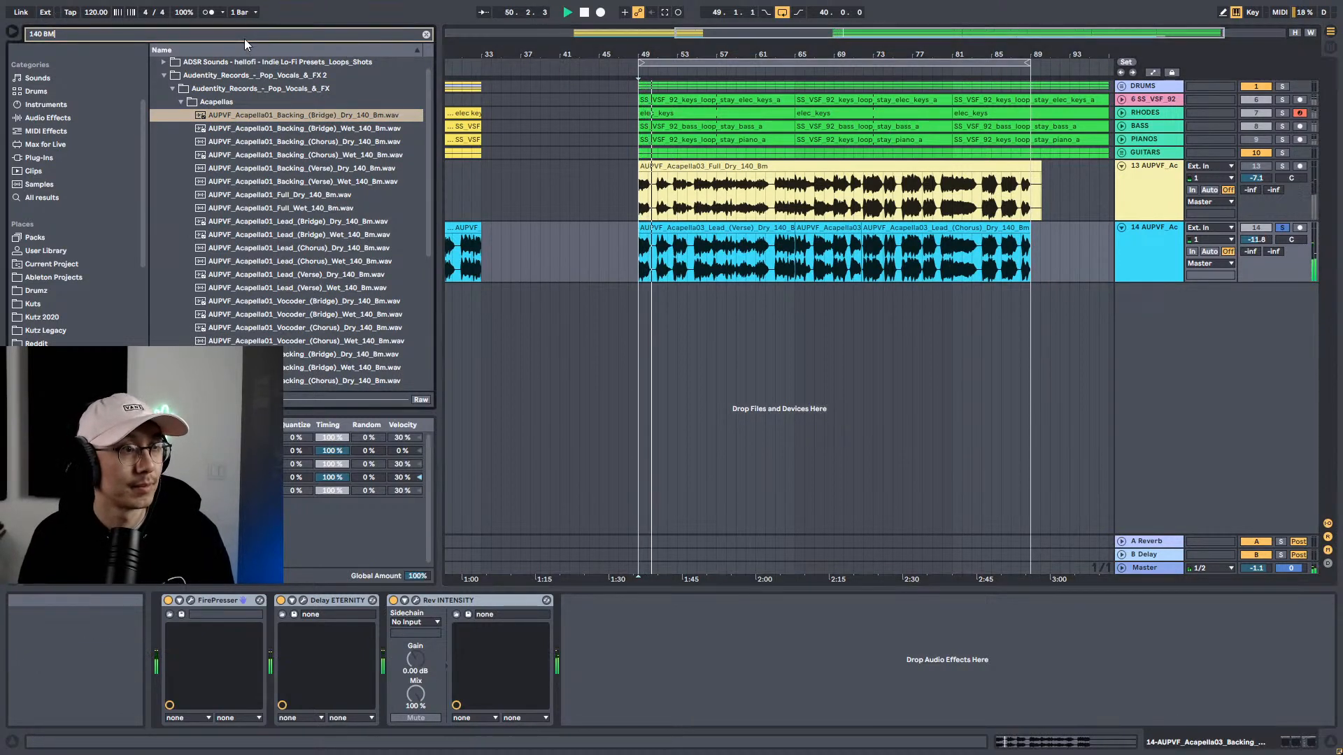
{"action": "type", "text": "0"}
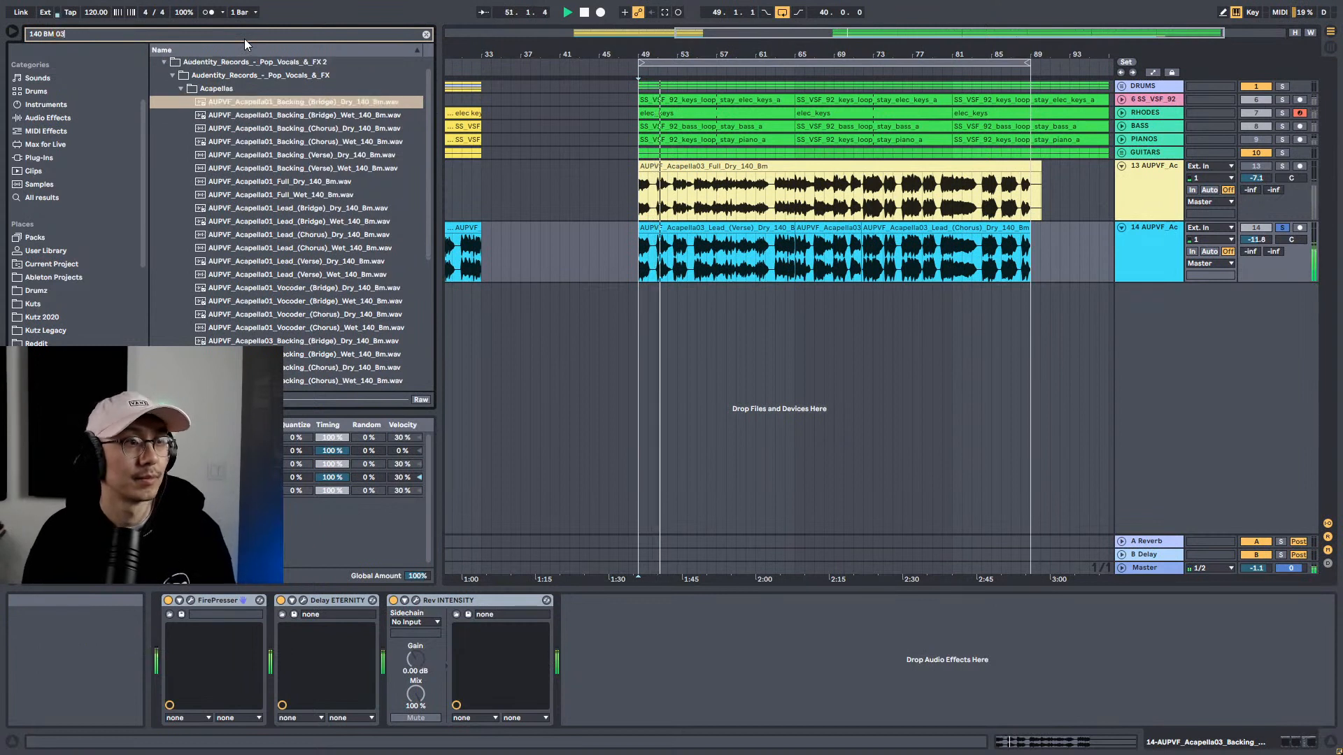
{"action": "type", "text": "3"}
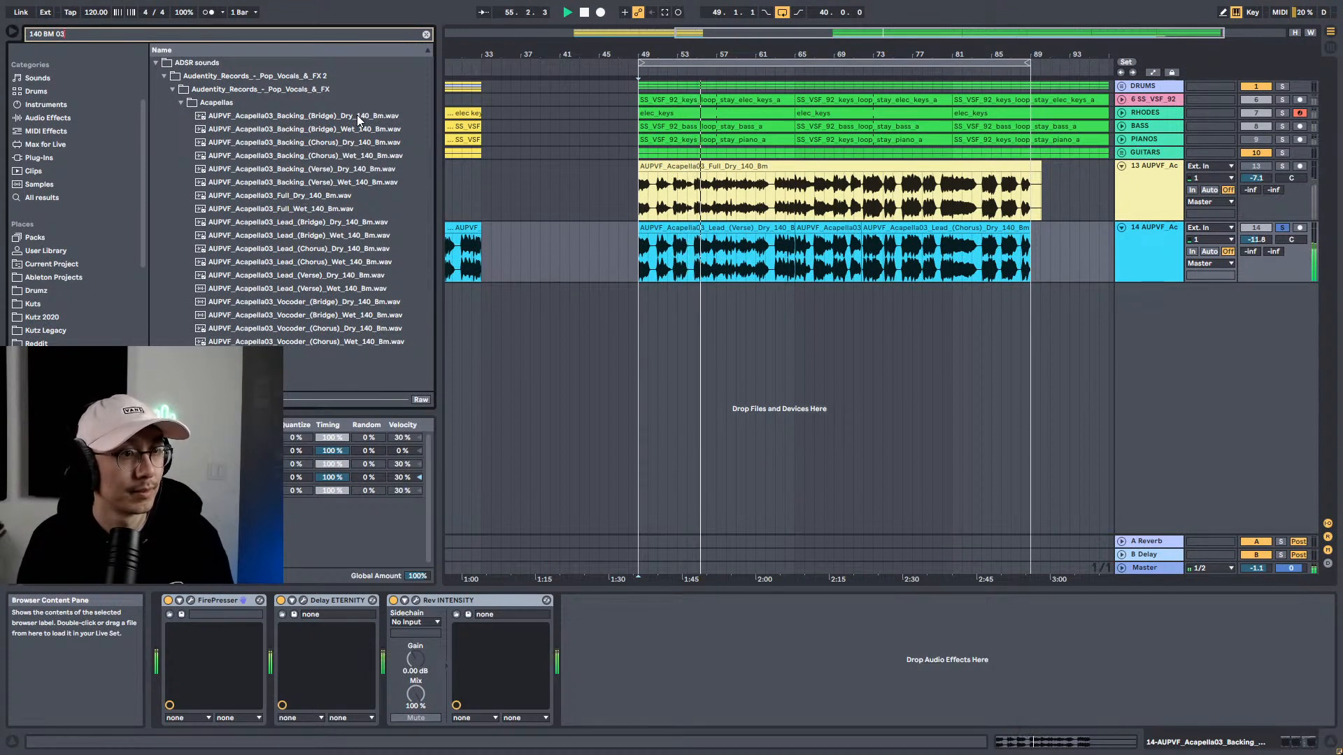
Step: Place AUPVF_Acapella03_Backing_(Verse)_Dry_140_Bm on a new track at bar 49 and set its segment BPM to 140
{"action": "left_click_drag", "start_coordinate": [321, 170], "coordinate": [642, 295]}
{"action": "key", "text": "space"}
{"action": "key", "text": "space"}
{"action": "key", "text": "shift+Tab"}
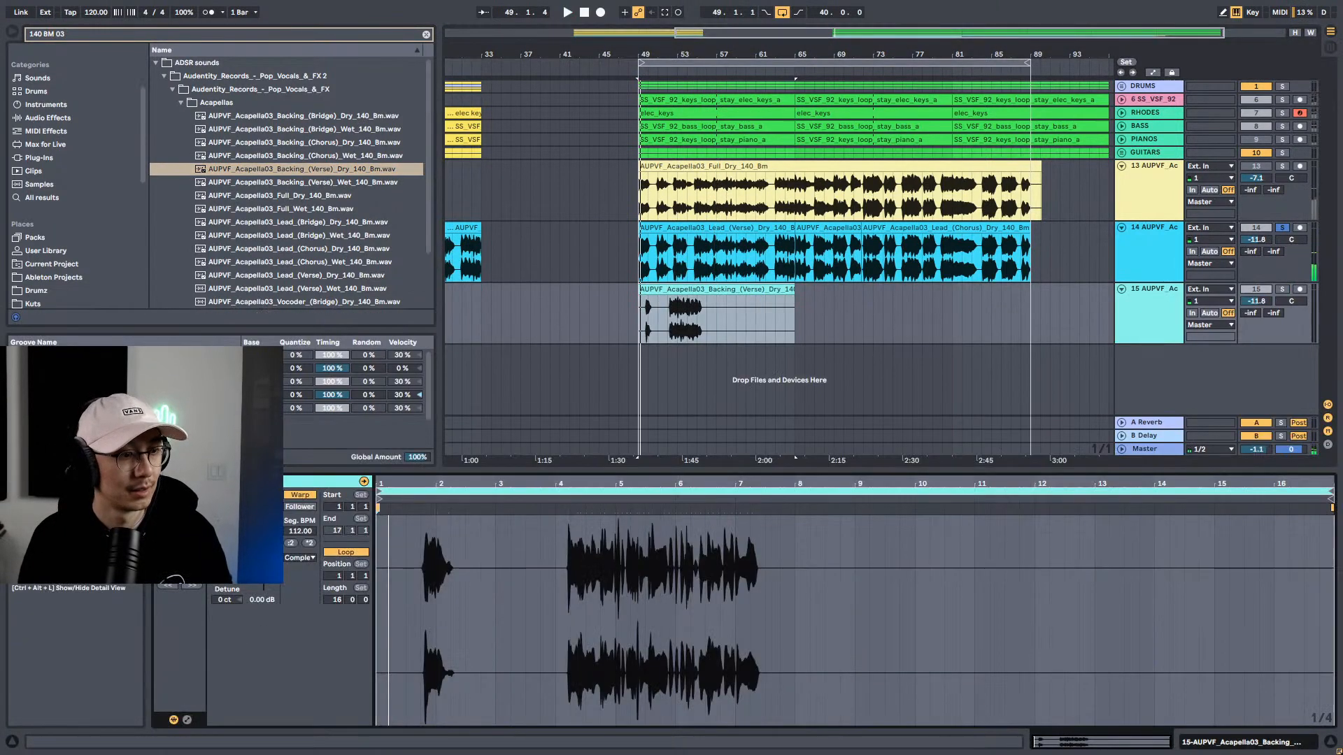
{"action": "left_click", "coordinate": [302, 531]}
{"action": "type", "text": "140"}
{"action": "key", "text": "Return"}
Step: Unsolo track 14 and play the full arrangement with the verse backing vocal from bar 49
{"action": "key", "text": "space"}
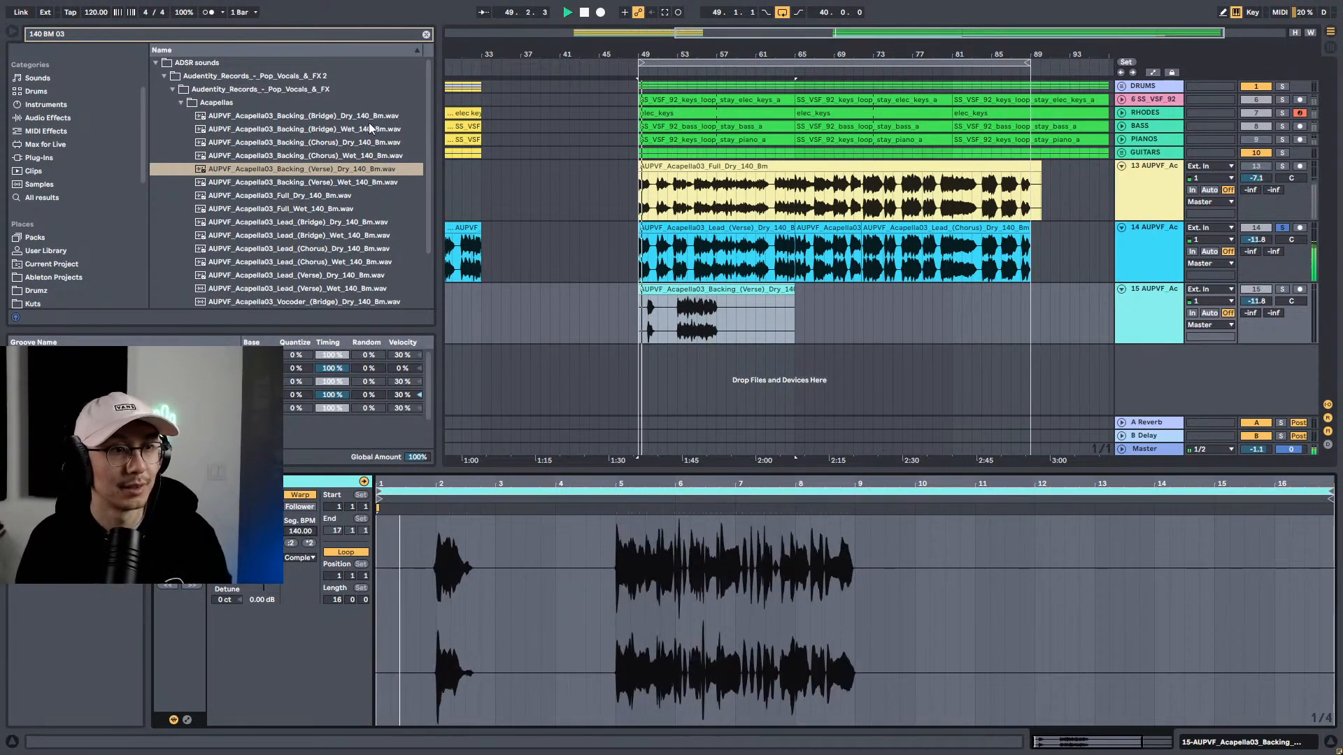
{"action": "key", "text": "shift+Tab"}
{"action": "left_click", "coordinate": [1282, 227]}
{"action": "key", "text": "space"}
{"action": "key", "text": "space"}
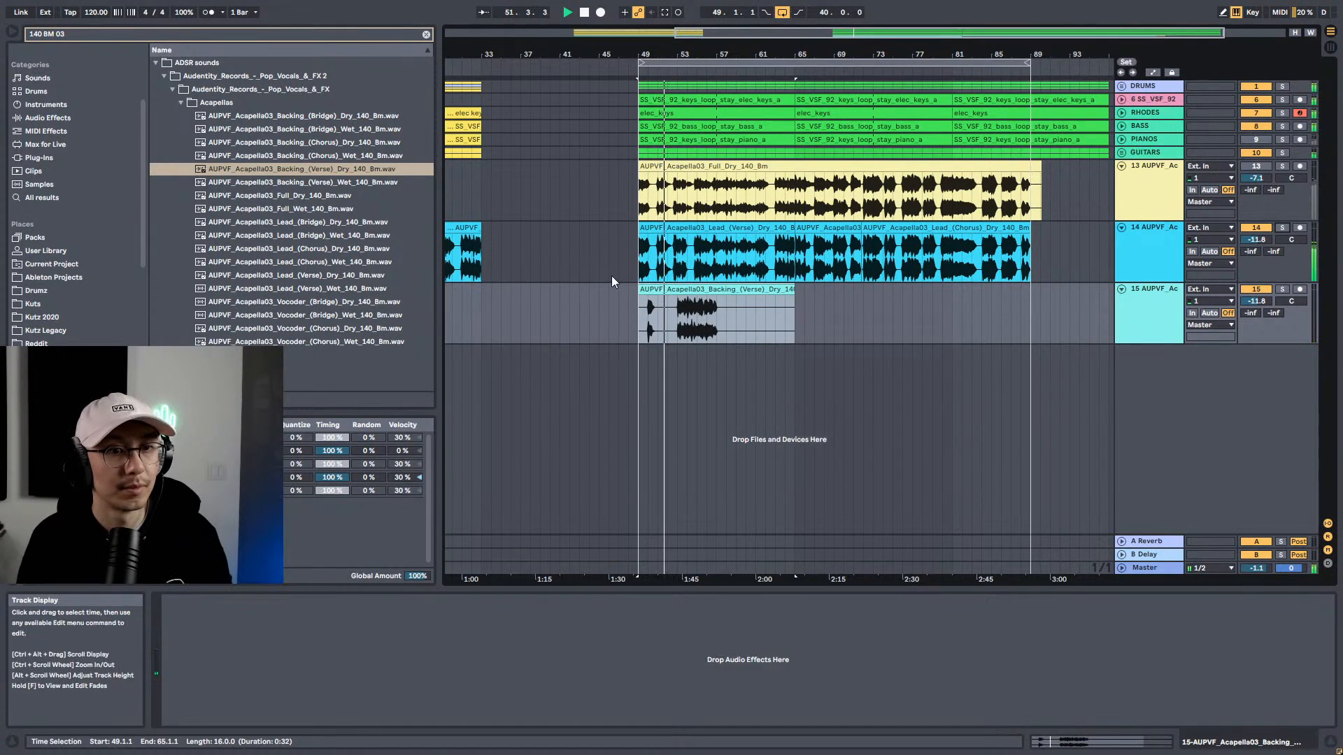
Step: Move the verse backing clip on track 15 to start at bar 53 and check its timing during playback
{"action": "double_click", "coordinate": [672, 305]}
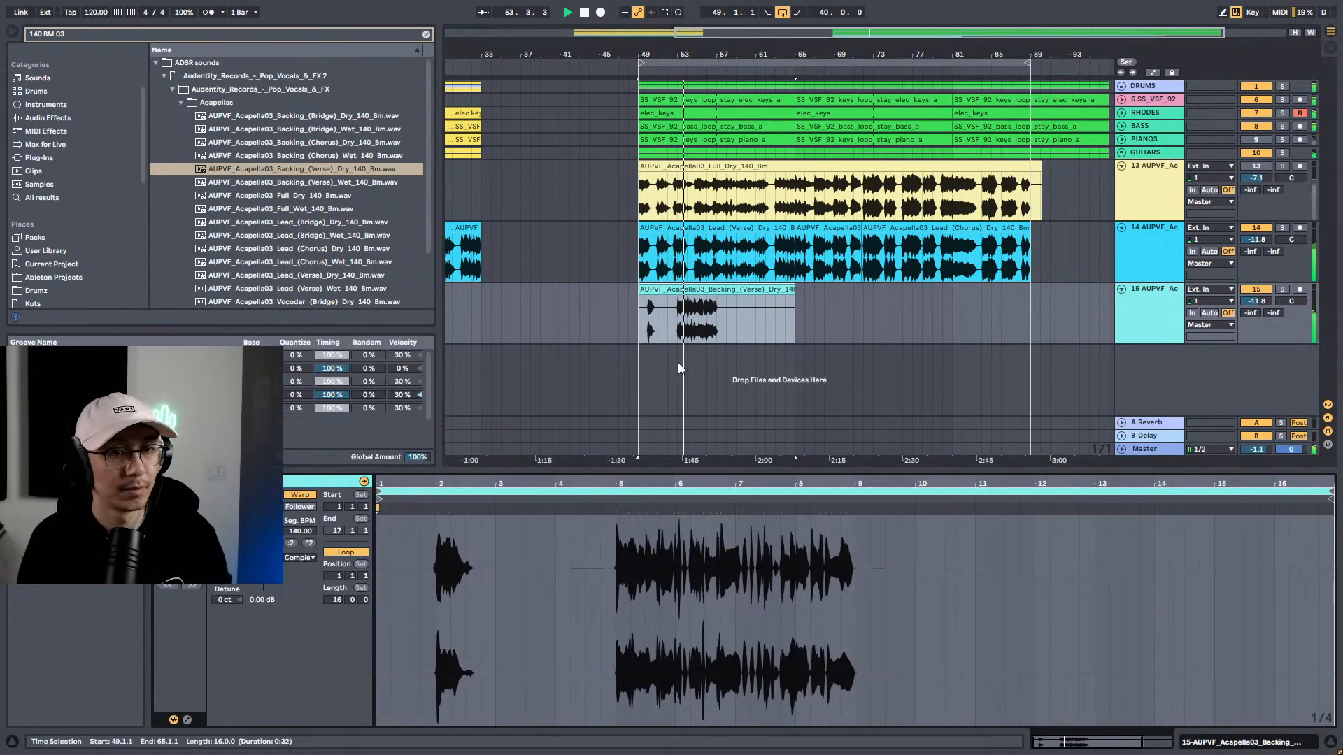
{"action": "key", "text": "shift+Tab"}
{"action": "left_click_drag", "start_coordinate": [661, 292], "coordinate": [681, 291]}
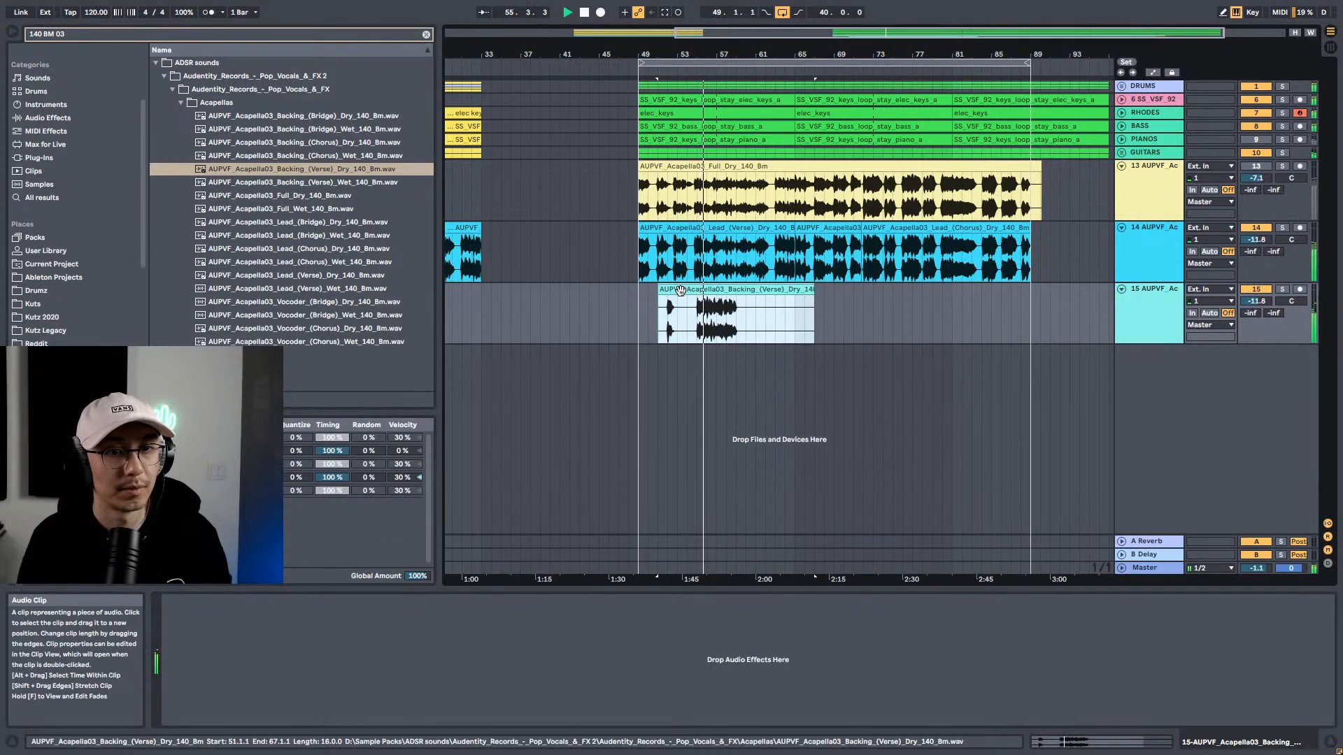
{"action": "left_click_drag", "start_coordinate": [681, 291], "coordinate": [701, 291]}
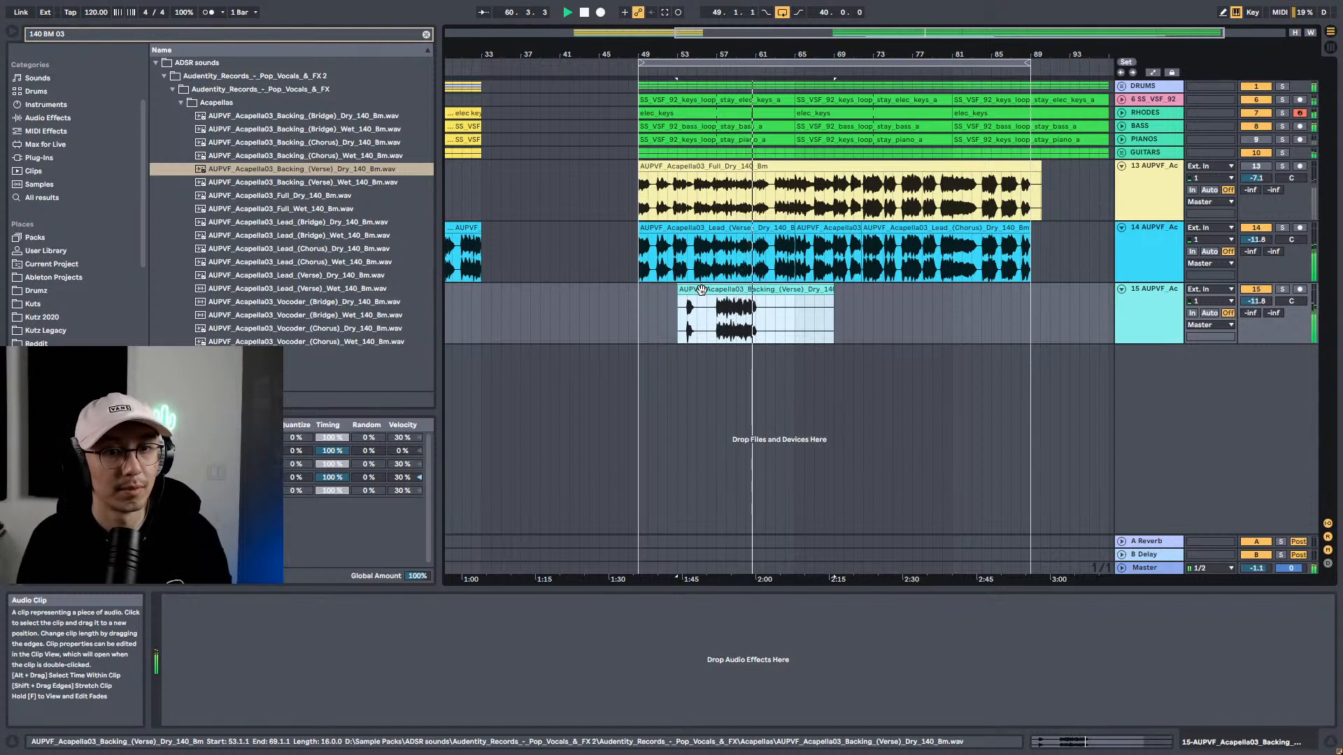
{"action": "left_click", "coordinate": [715, 350]}
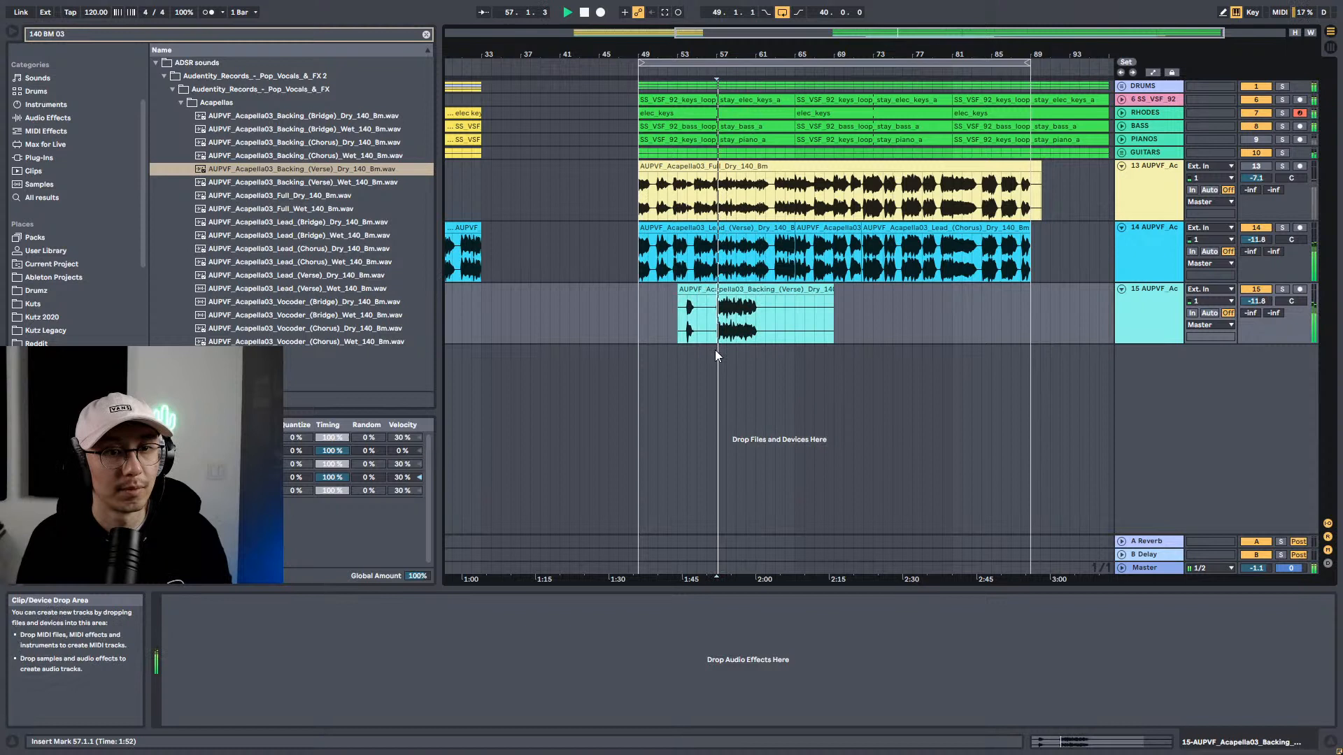
{"action": "left_click", "coordinate": [689, 289]}
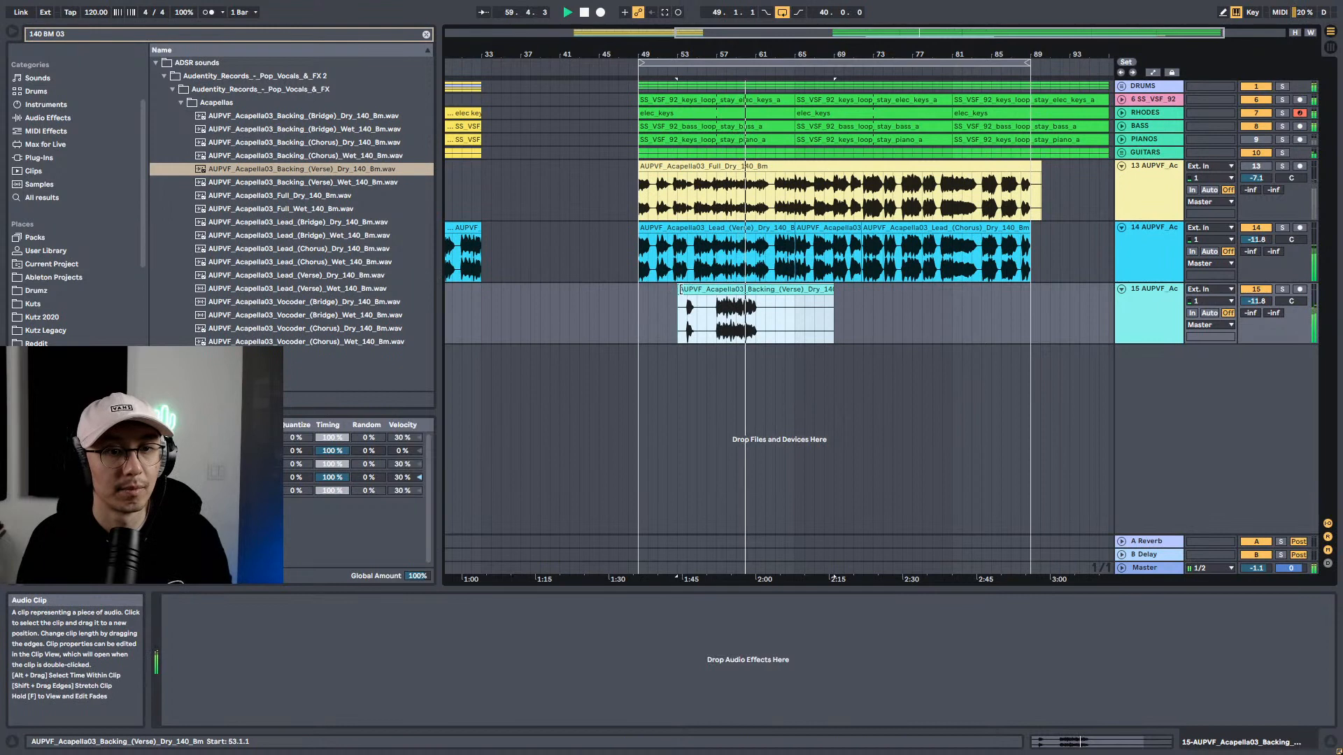
Step: Extend the verse backing clip's start back to bar 49, trim its end to bar 62, and play from bar 57
{"action": "left_click_drag", "start_coordinate": [679, 292], "coordinate": [639, 292]}
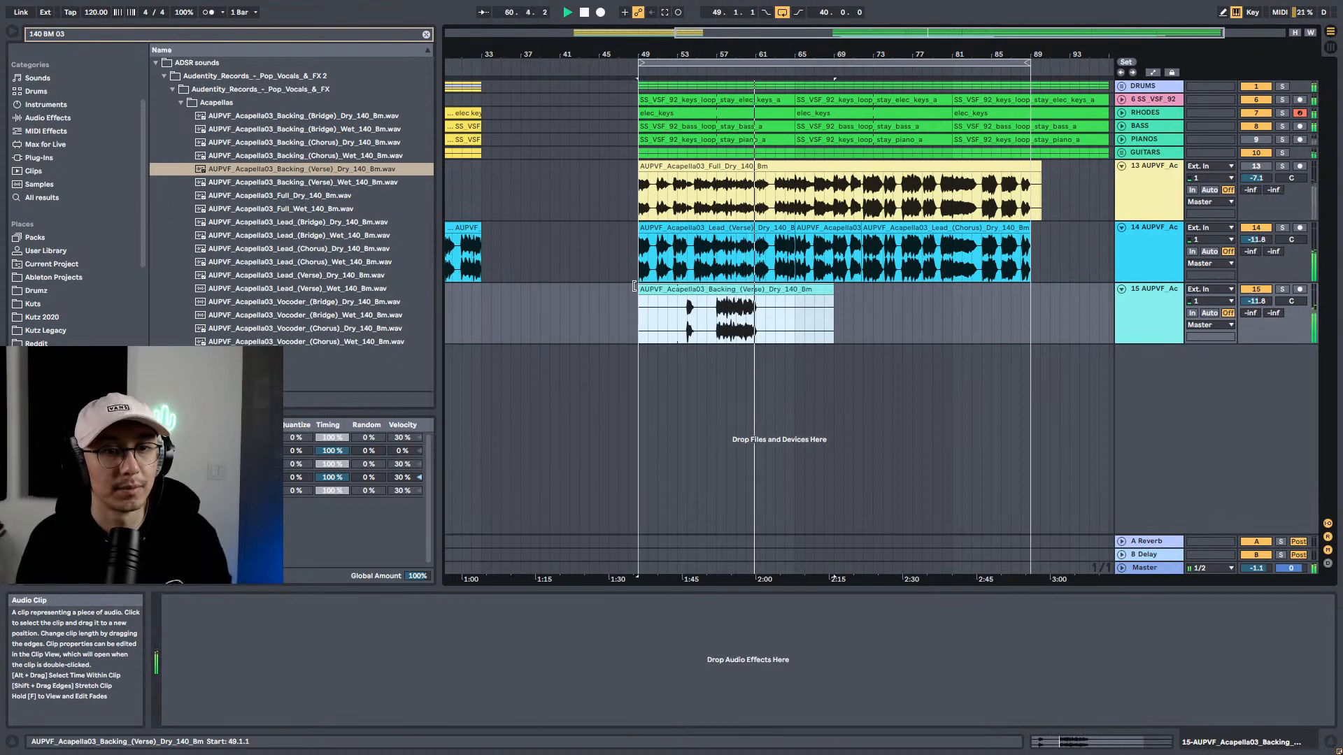
{"action": "double_click", "coordinate": [689, 313]}
{"action": "left_click", "coordinate": [852, 295]}
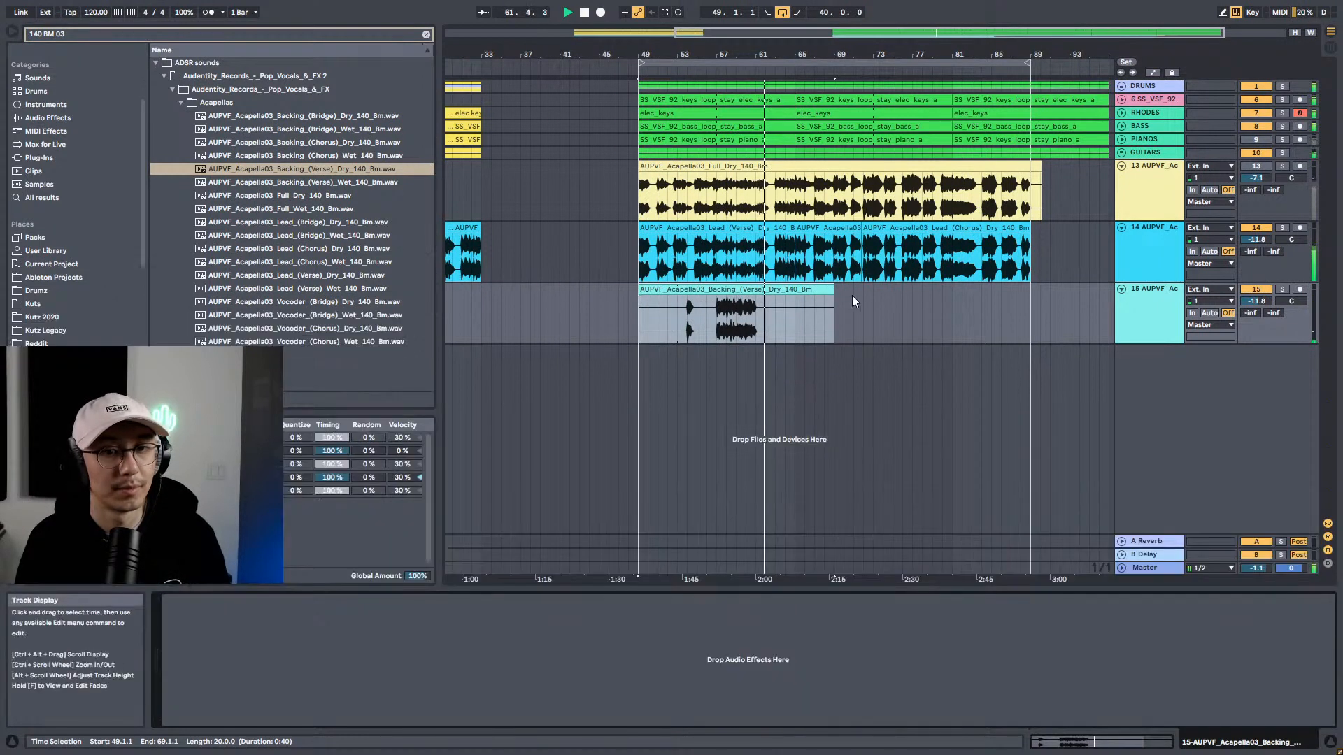
{"action": "key", "text": "space"}
{"action": "left_click_drag", "start_coordinate": [830, 289], "coordinate": [772, 292]}
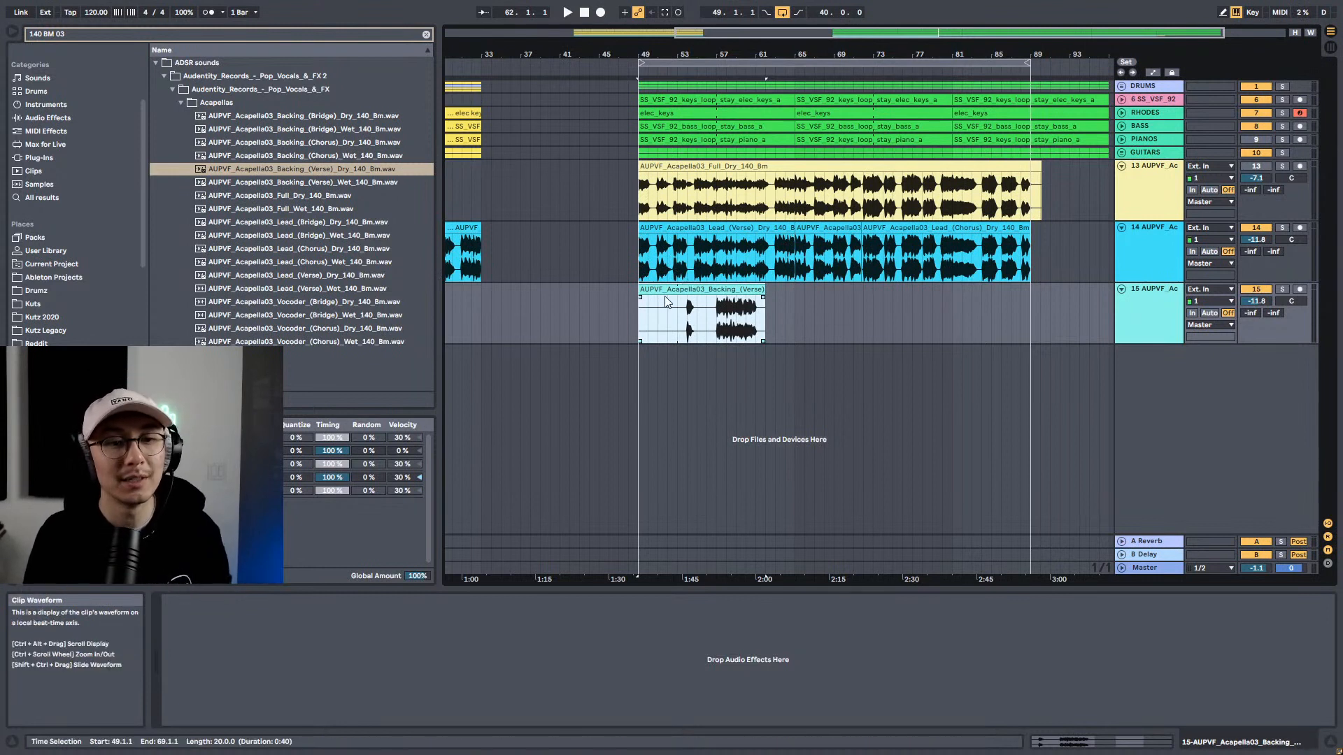
{"action": "left_click", "coordinate": [714, 318]}
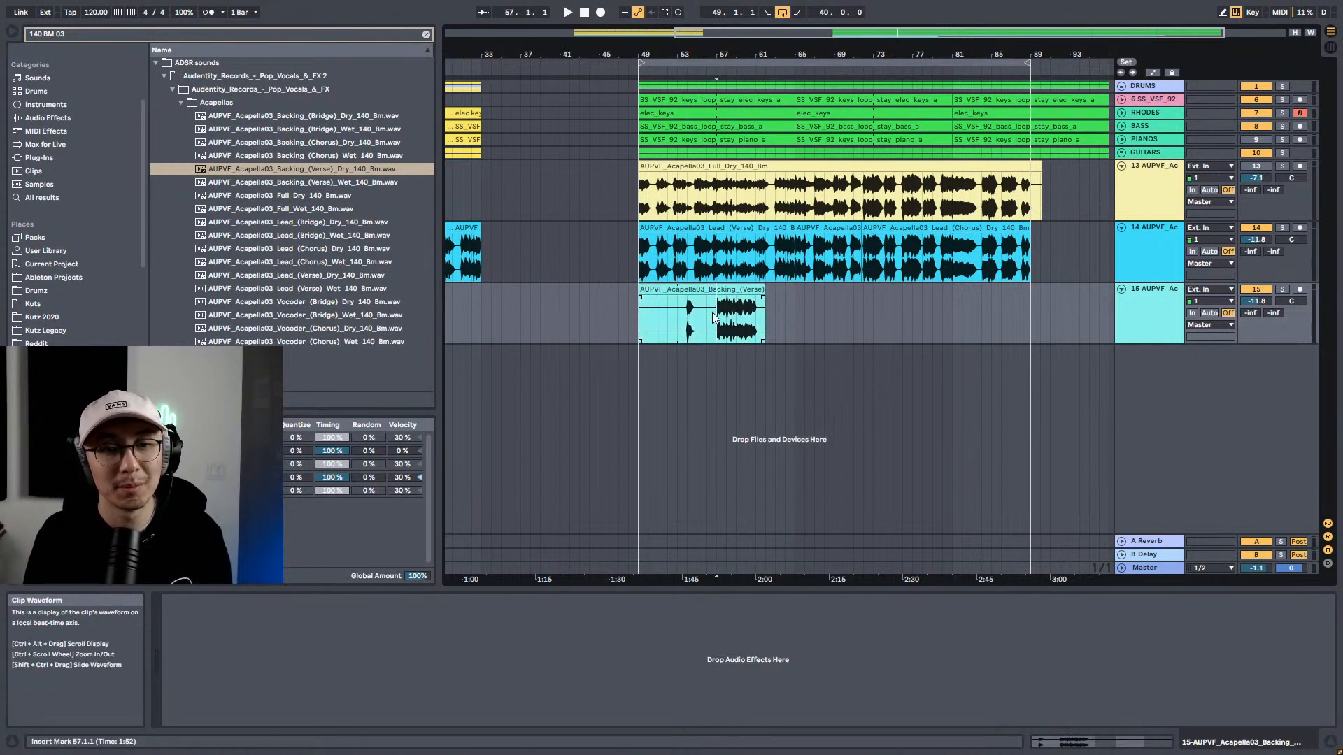
{"action": "key", "text": "space"}
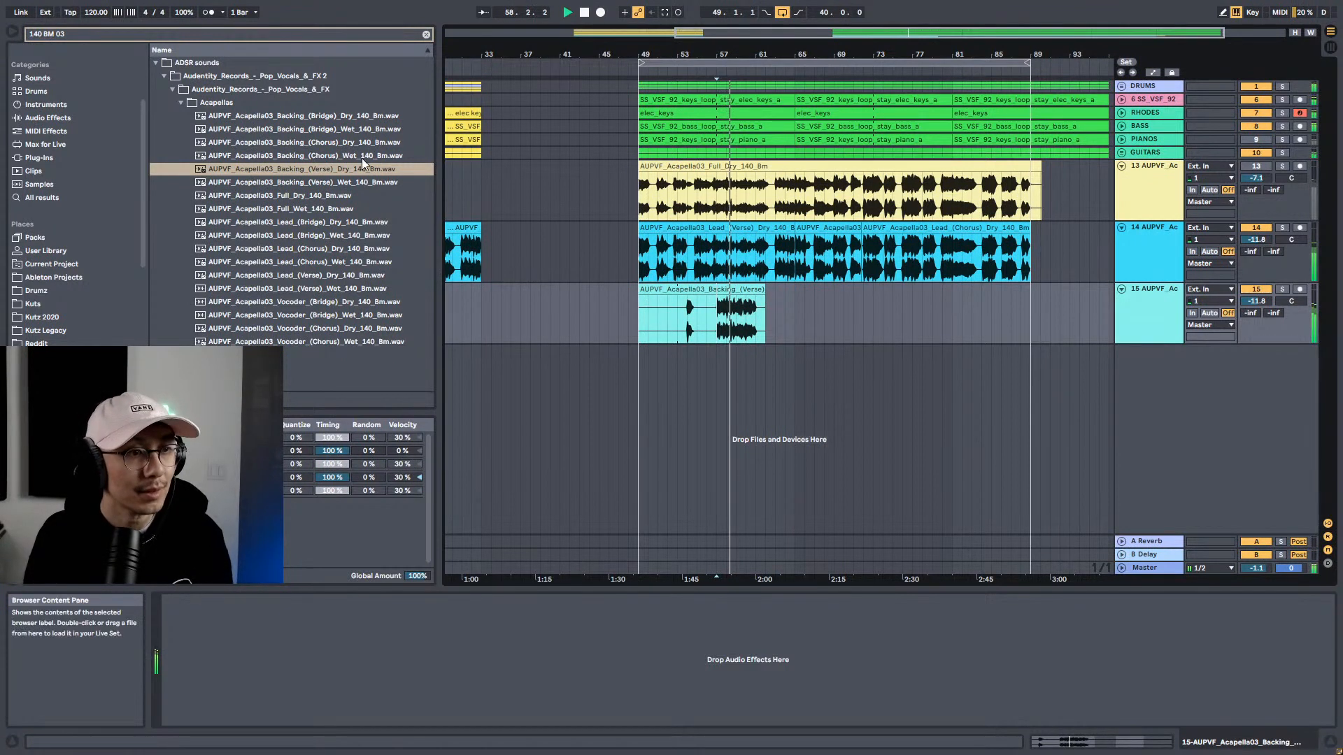
Step: Place AUPVF_Acapella03_Backing_(Bridge)_Dry_140_Bm on track 15 at bar 63
{"action": "left_click_drag", "start_coordinate": [362, 117], "coordinate": [771, 325]}
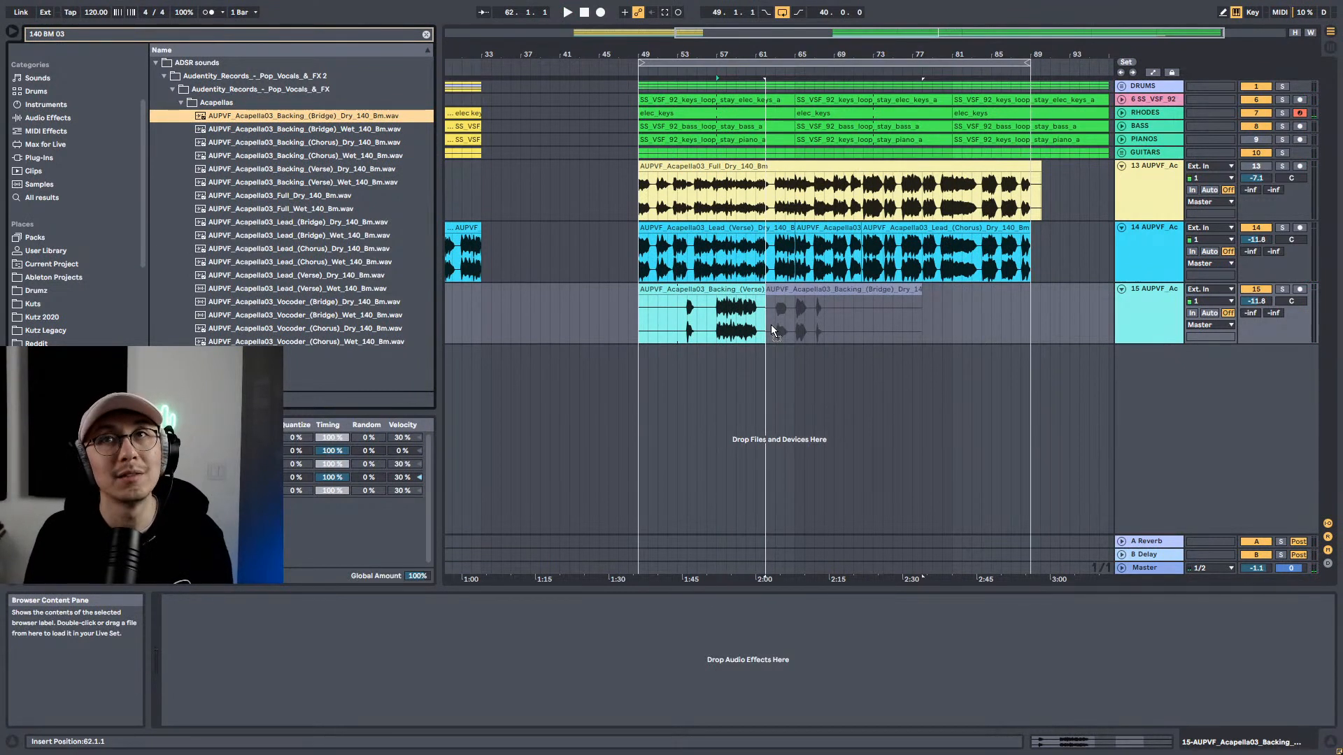
{"action": "left_click_drag", "start_coordinate": [771, 325], "coordinate": [799, 322]}
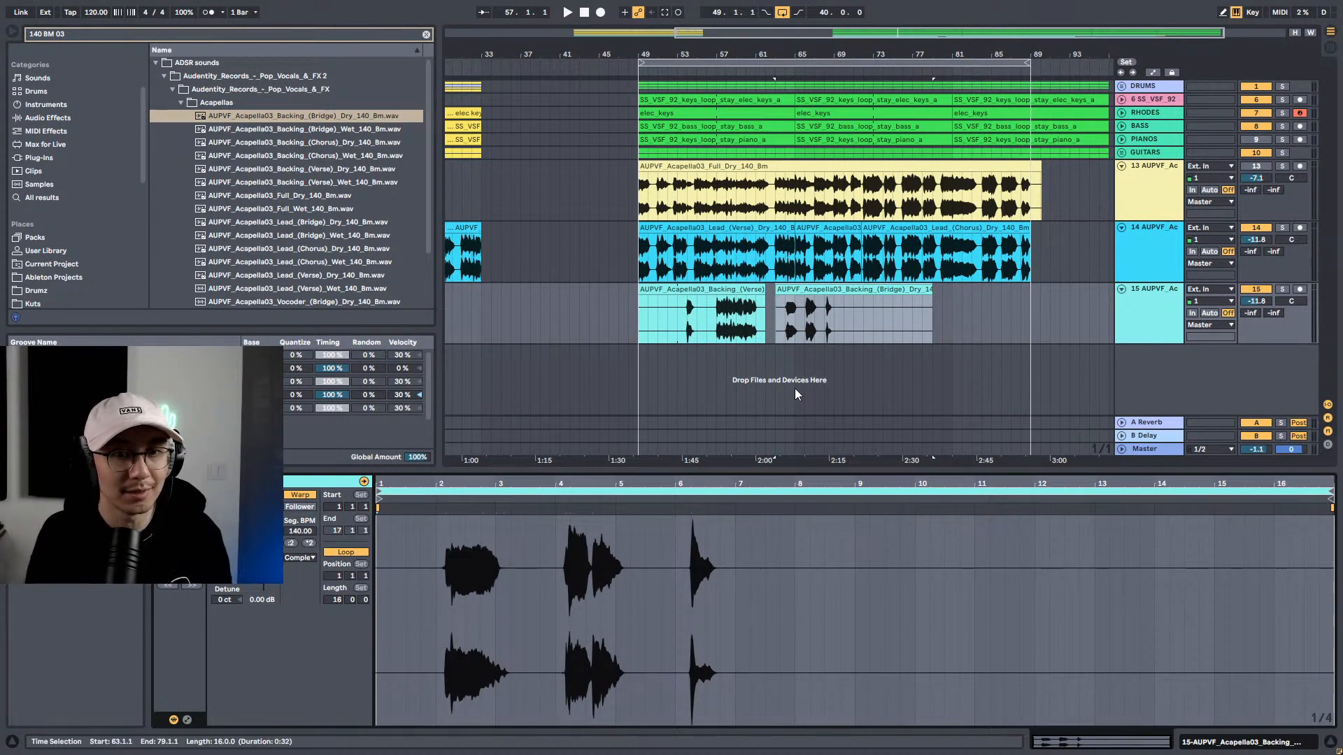
{"action": "left_click", "coordinate": [803, 310]}
{"action": "left_click", "coordinate": [794, 319]}
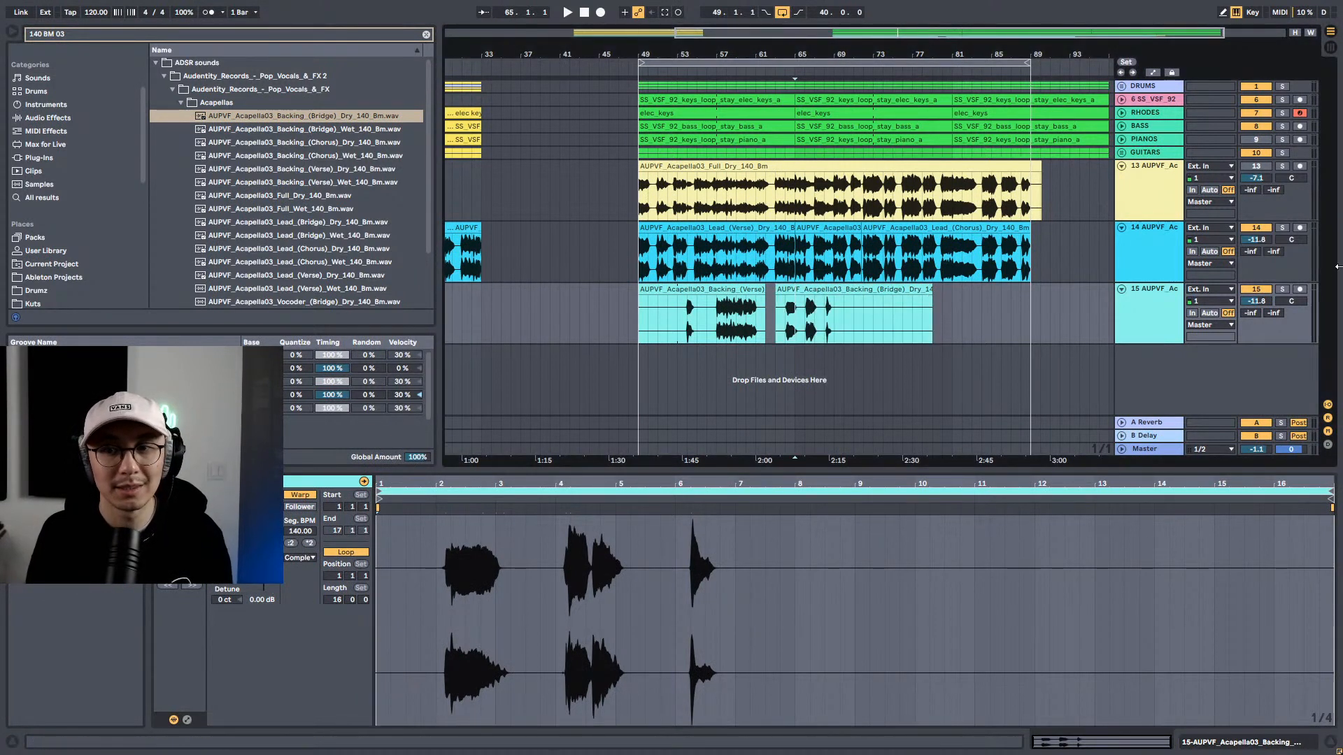
Step: Solo track 15 to listen to the bridge backing clip from bar 64, then turn the solo off
{"action": "left_click", "coordinate": [1282, 290]}
{"action": "key", "text": "space"}
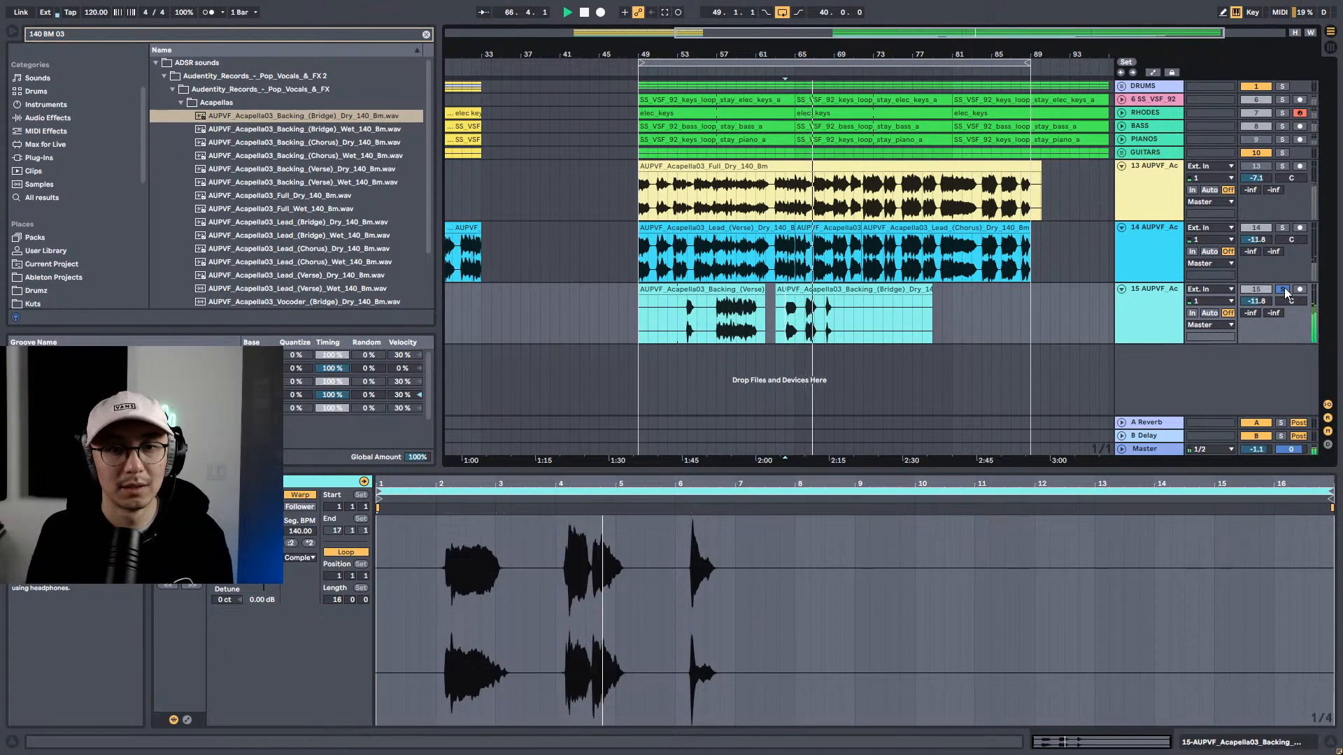
{"action": "key", "text": "space"}
{"action": "left_click", "coordinate": [1283, 289]}
Step: Try the bridge backing clip at bar 68, then return it to bar 63 and play it with the arrangement
{"action": "left_click_drag", "start_coordinate": [815, 290], "coordinate": [864, 293]}
{"action": "left_click", "coordinate": [782, 299]}
{"action": "key", "text": "space"}
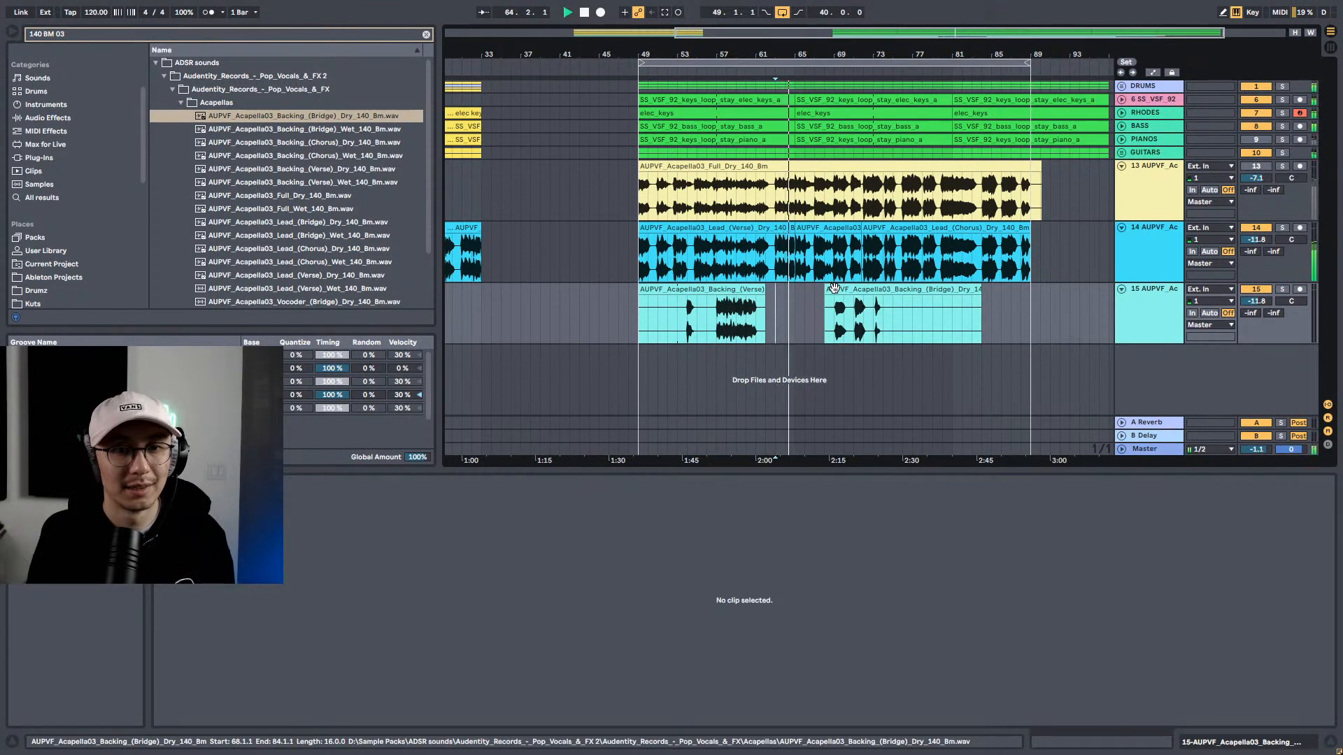
{"action": "left_click_drag", "start_coordinate": [834, 287], "coordinate": [783, 291]}
{"action": "key", "text": "space"}
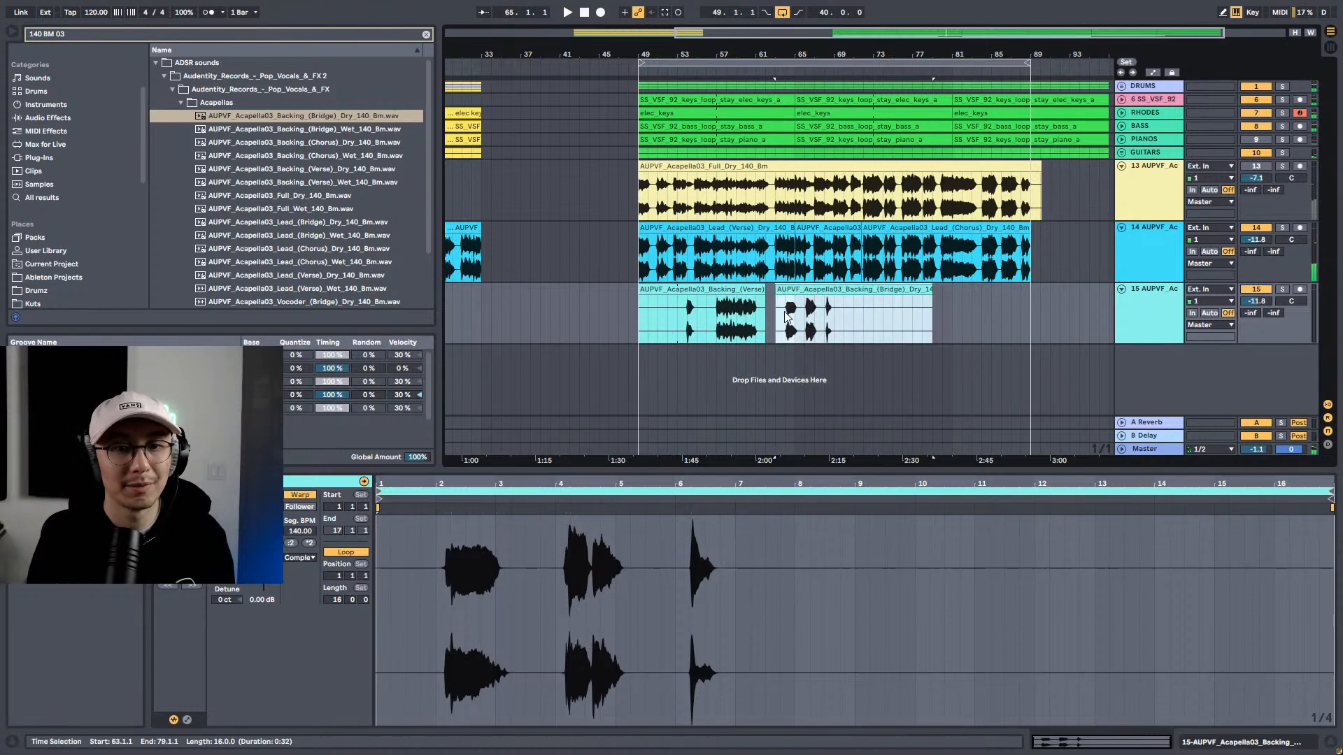
{"action": "left_click", "coordinate": [785, 314]}
{"action": "key", "text": "space"}
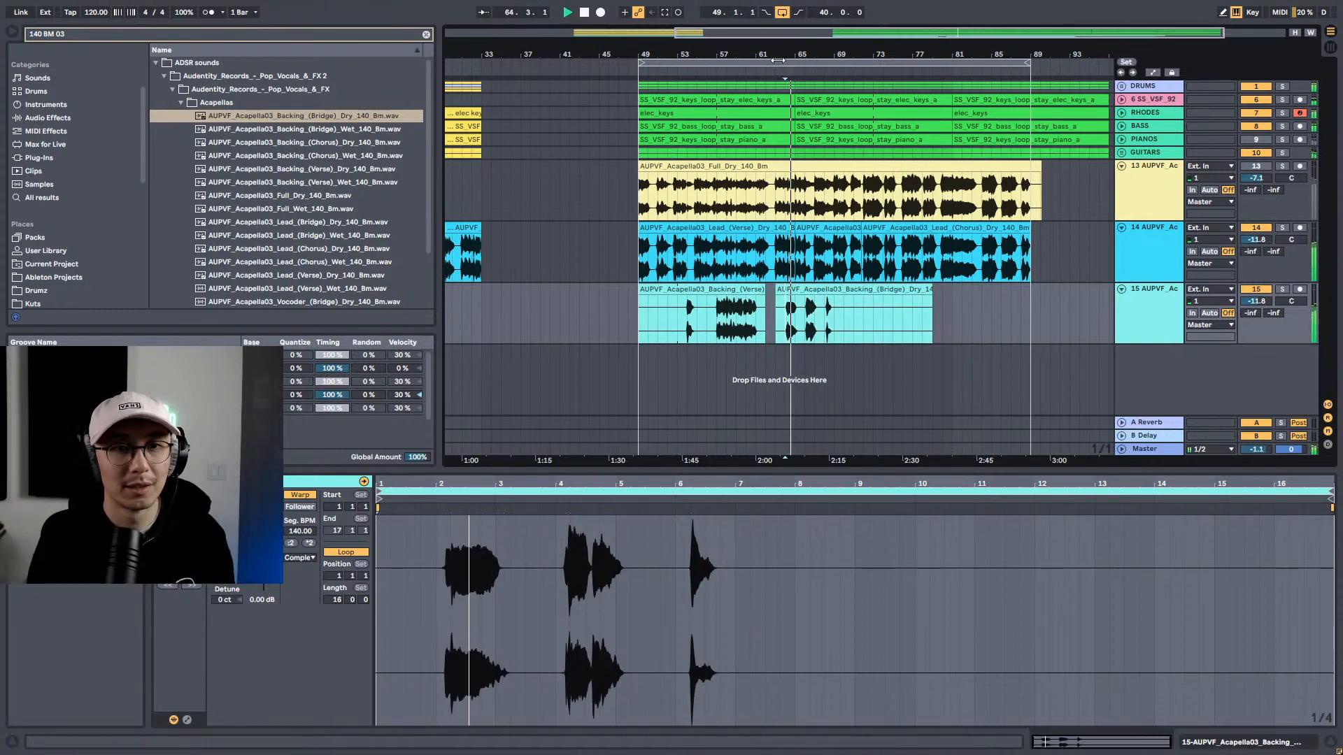
Step: Move the bridge backing clip to start at bar 65, play it, and trim its end to about 71.3
{"action": "left_click_drag", "start_coordinate": [778, 54], "coordinate": [778, 78]}
{"action": "key", "text": "space"}
{"action": "left_click_drag", "start_coordinate": [810, 294], "coordinate": [839, 283]}
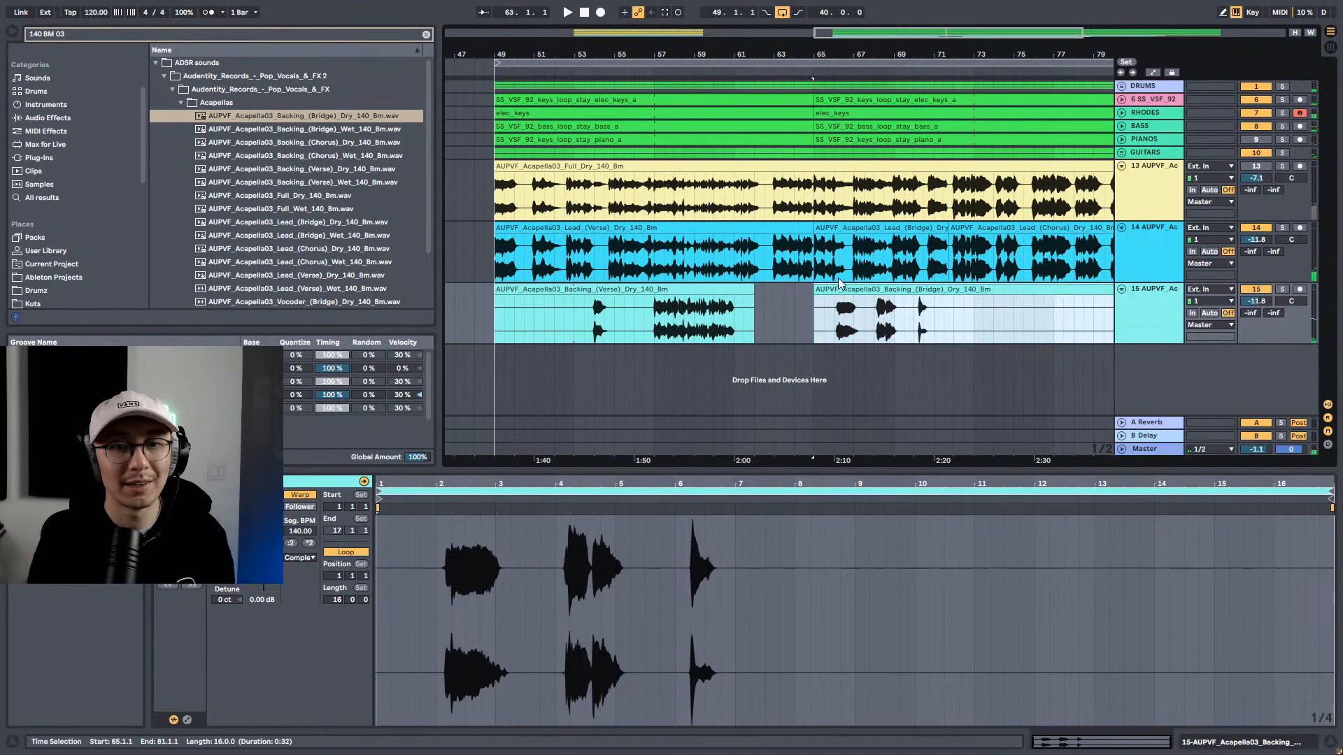
{"action": "left_click", "coordinate": [834, 319]}
{"action": "key", "text": "space"}
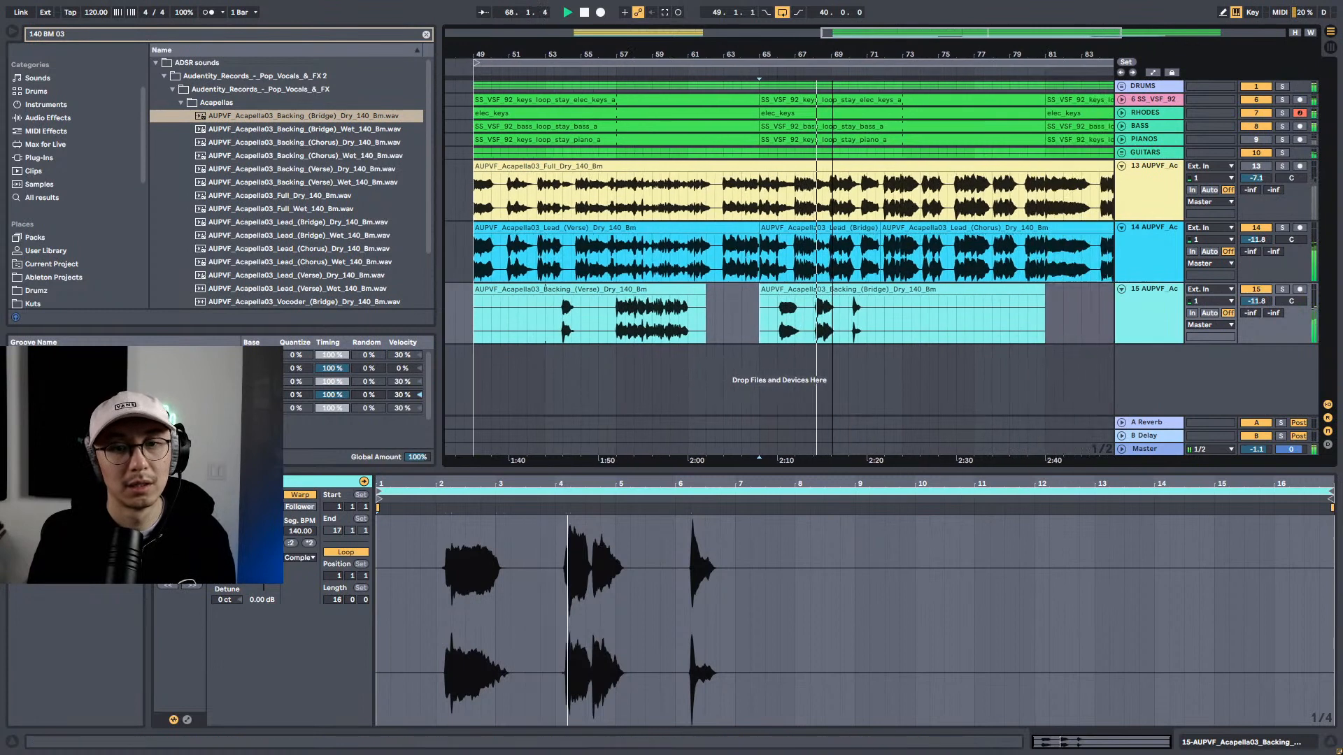
{"action": "left_click", "coordinate": [1039, 287]}
{"action": "left_click_drag", "start_coordinate": [1039, 287], "coordinate": [876, 289]}
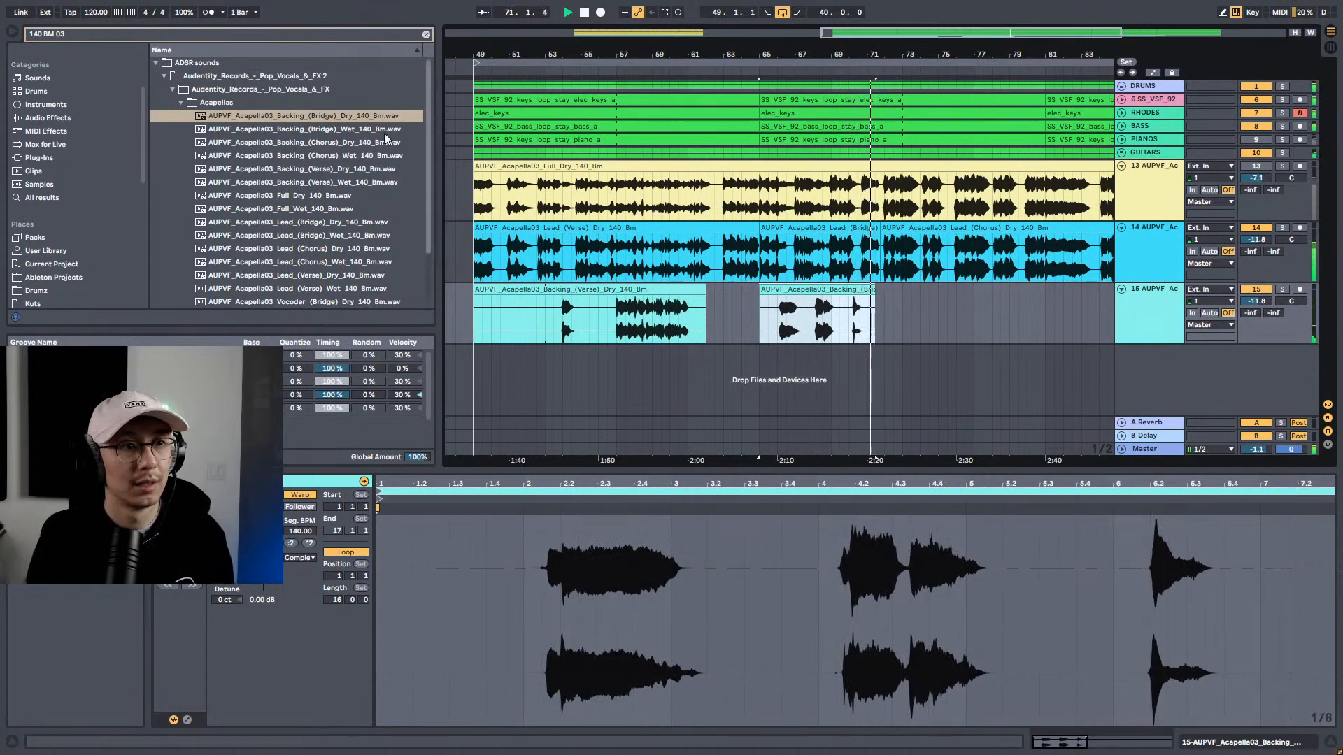
{"action": "key", "text": "space"}
Step: Place AUPVF_Acapella03_Backing_(Chorus)_Dry_140_Bm on track 15 at bar 72, set its segment BPM to 140, and play it
{"action": "left_click_drag", "start_coordinate": [344, 142], "coordinate": [883, 325]}
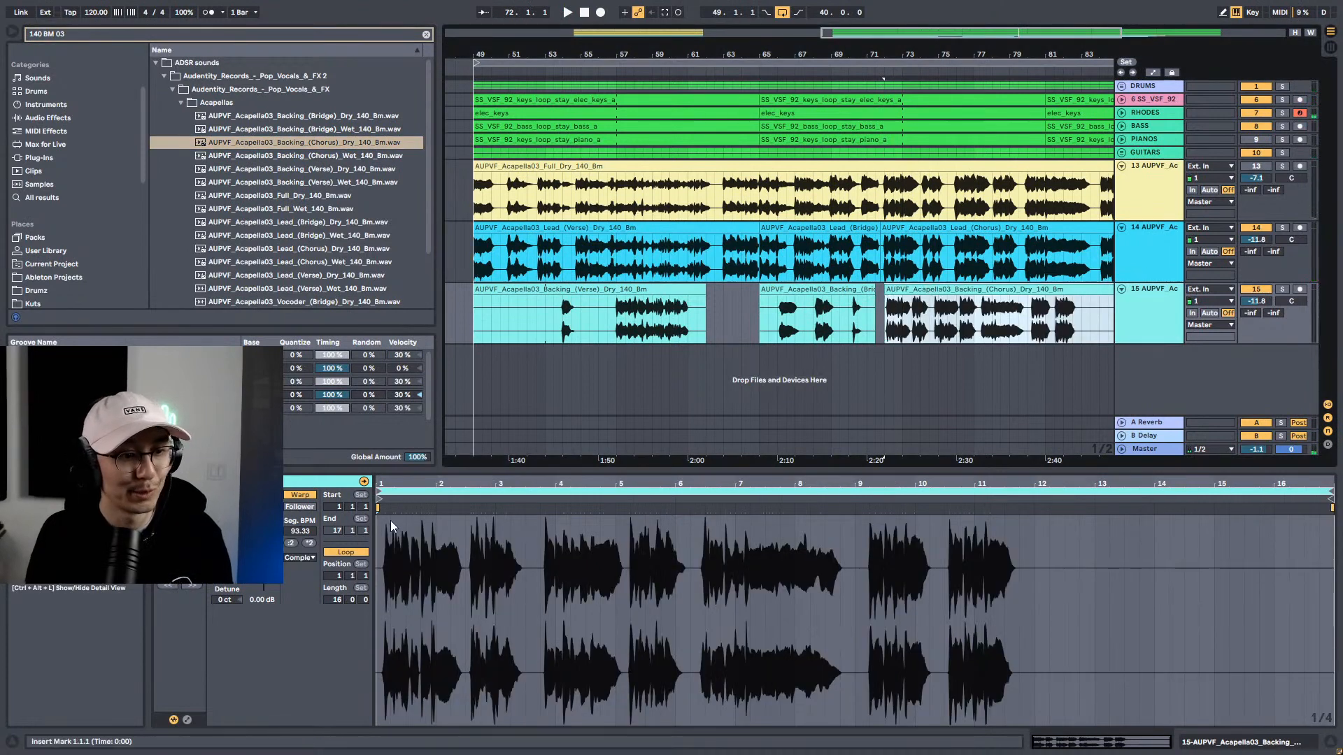
{"action": "left_click", "coordinate": [312, 530]}
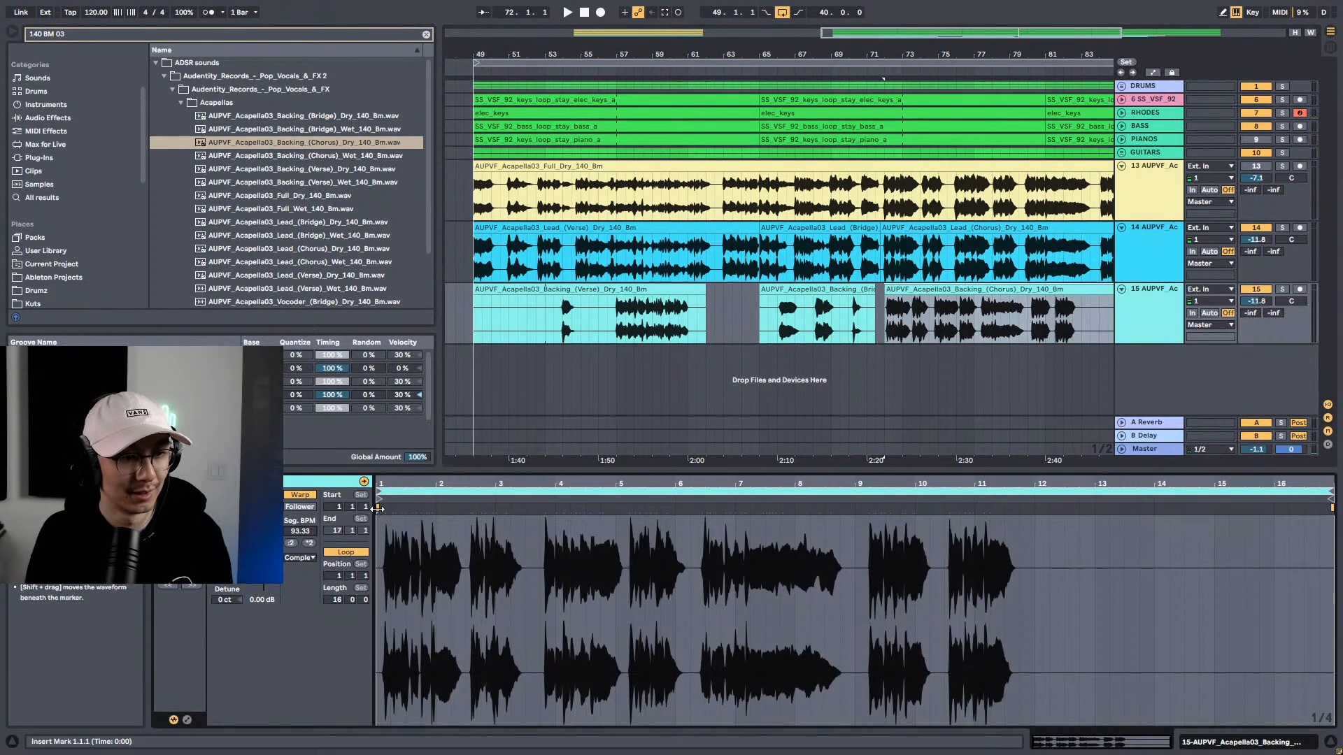
{"action": "left_click", "coordinate": [305, 531]}
{"action": "type", "text": "140"}
{"action": "key", "text": "Return"}
{"action": "key", "text": "space"}
{"action": "key", "text": "space"}
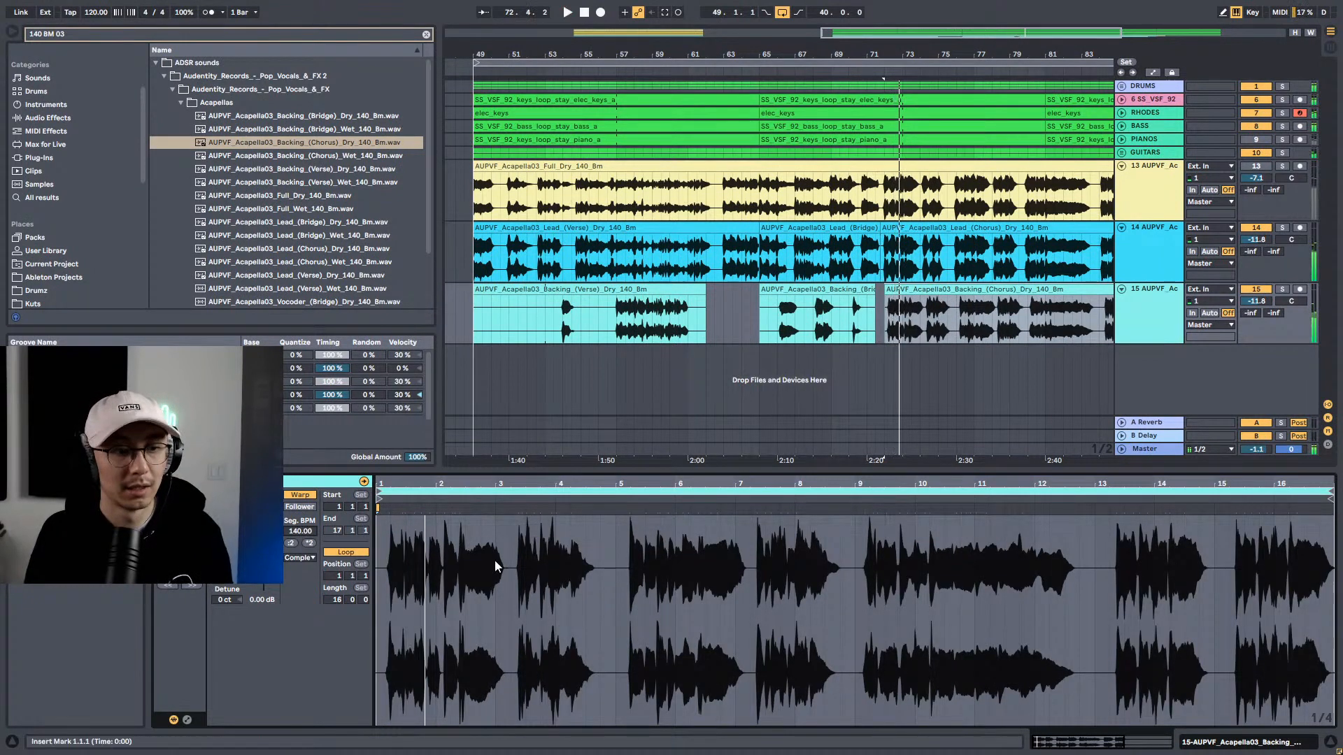
Step: Move the chorus backing clip to start at 71.4, play it with the lead, and save the set
{"action": "key", "text": "space"}
{"action": "key", "text": "space"}
{"action": "left_click_drag", "start_coordinate": [891, 51], "coordinate": [769, 297]}
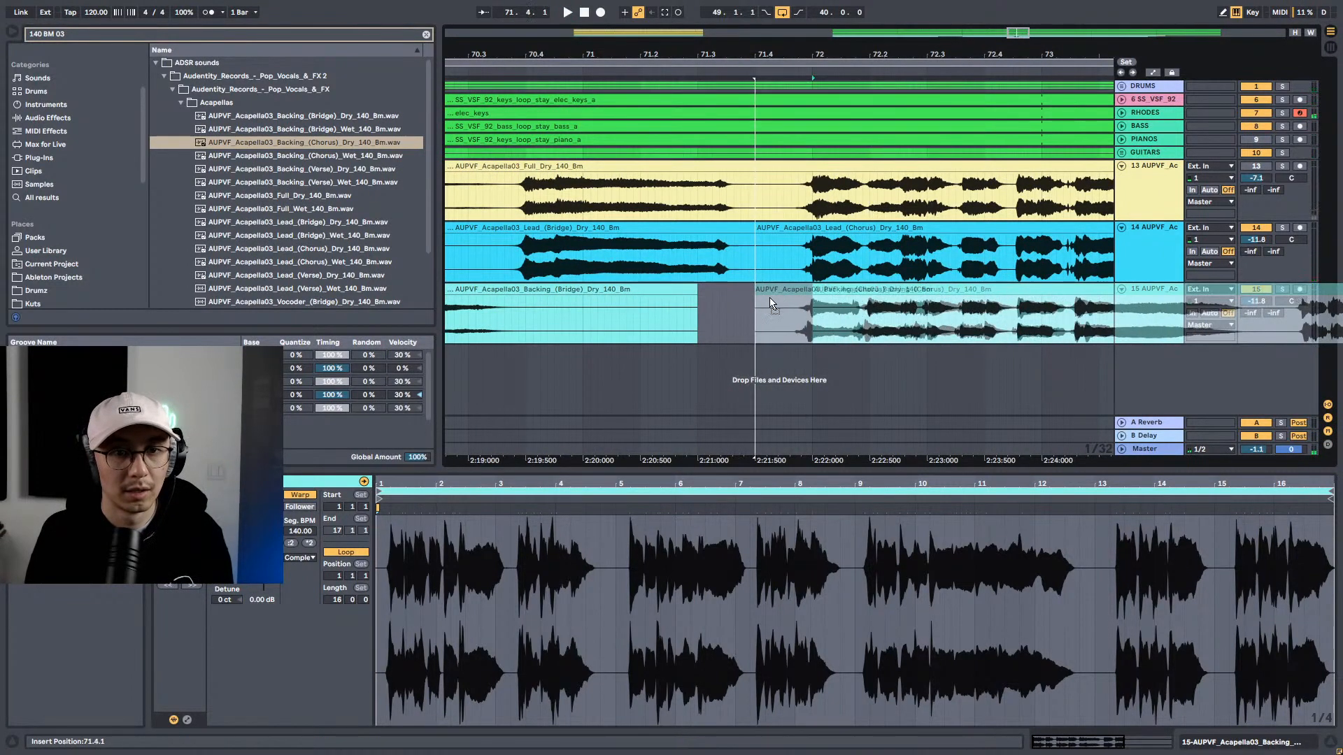
{"action": "key", "text": "space"}
{"action": "left_click_drag", "start_coordinate": [805, 54], "coordinate": [805, 2]}
{"action": "key", "text": "space"}
{"action": "key", "text": "ctrl+s"}
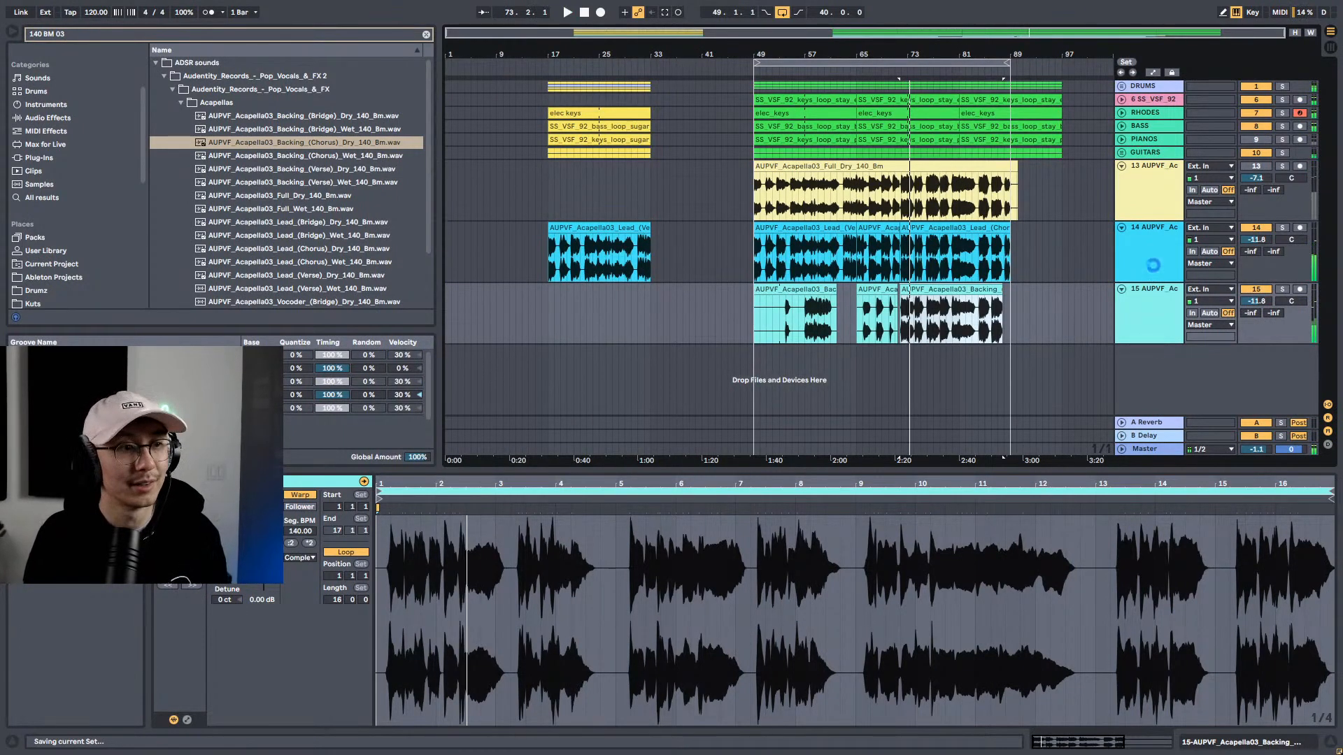
{"action": "left_click", "coordinate": [1143, 298]}
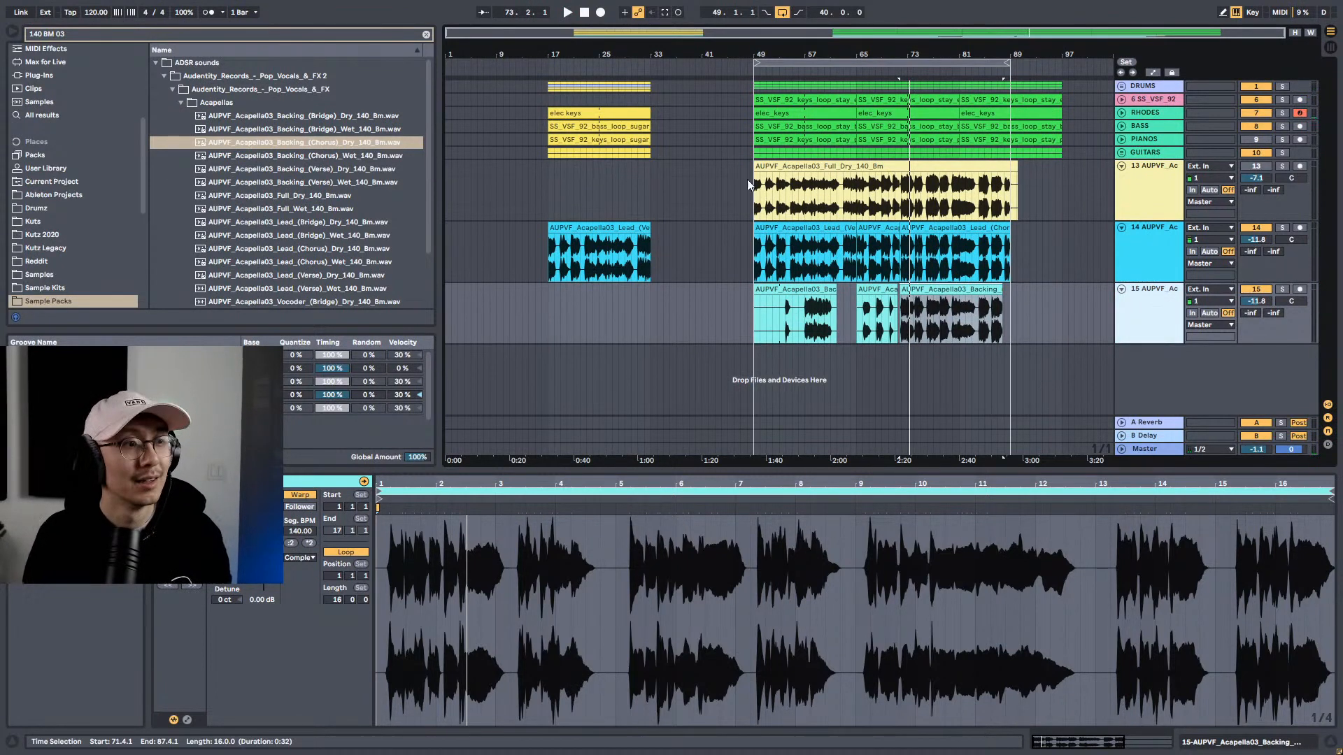
{"action": "left_click", "coordinate": [426, 34]}
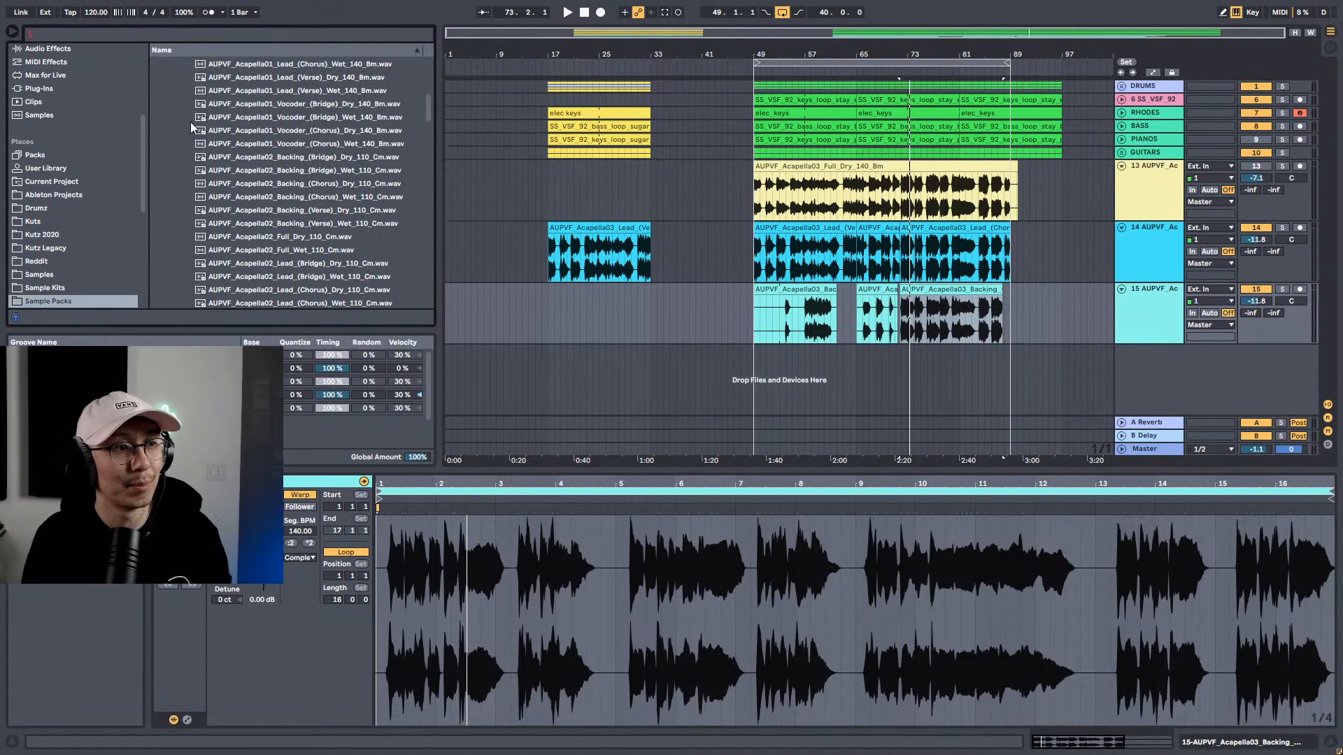
{"action": "left_click", "coordinate": [49, 51]}
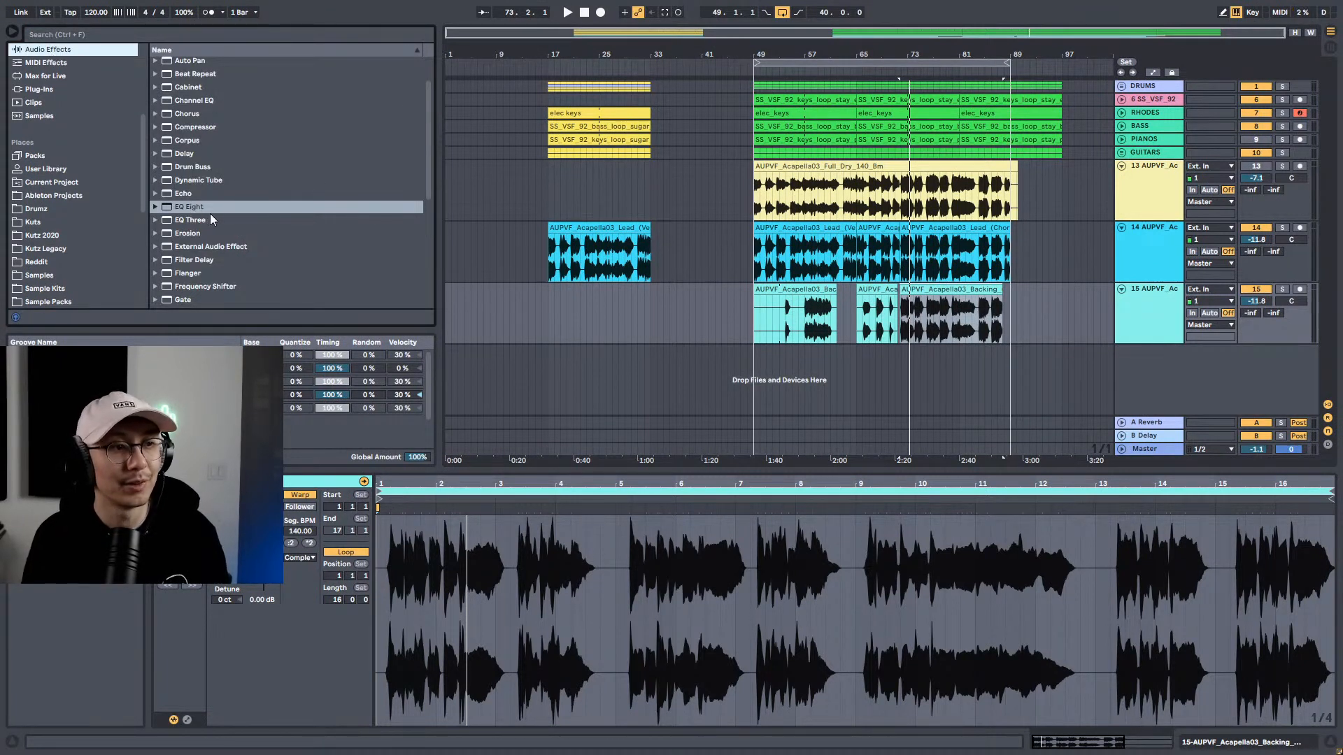
{"action": "scroll", "coordinate": [283, 227], "scroll_direction": "down", "scroll_amount": 5}
{"action": "scroll", "coordinate": [282, 227], "scroll_direction": "up", "scroll_amount": 5}
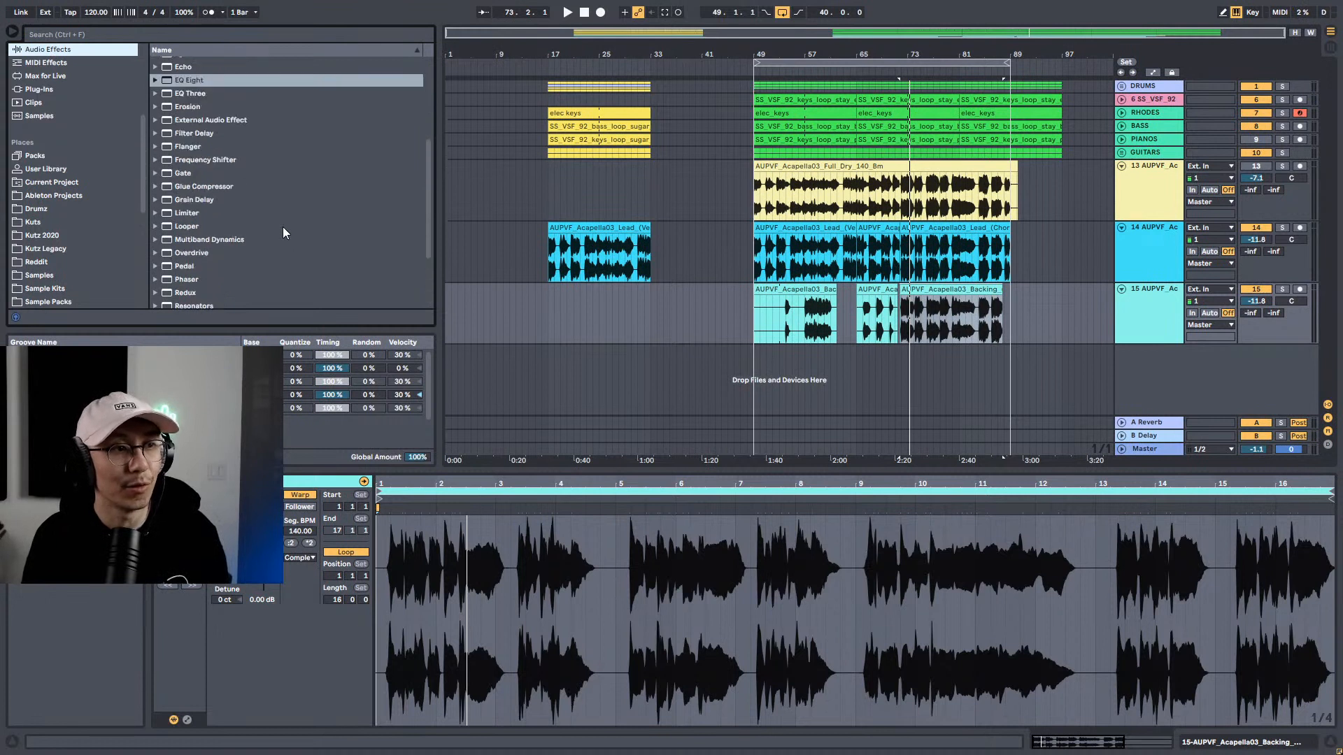
{"action": "left_click", "coordinate": [179, 31]}
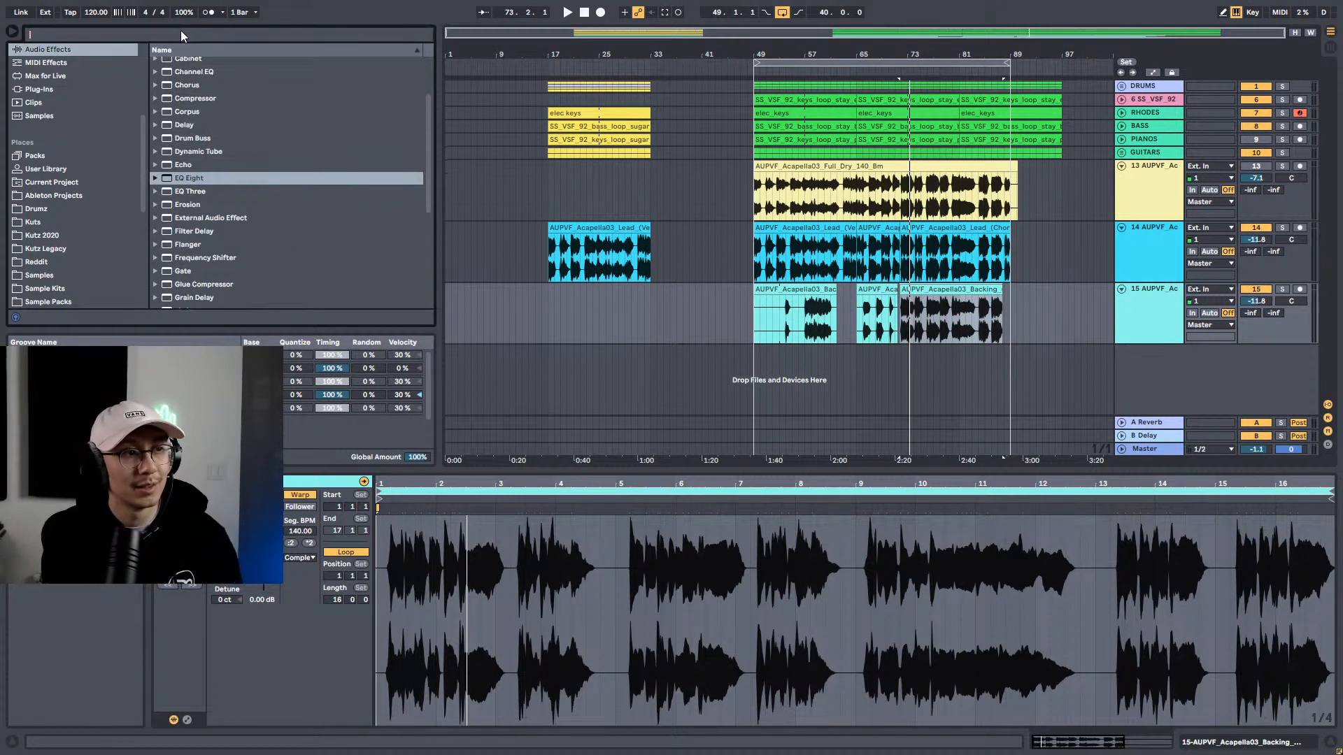
{"action": "type", "text": "PRO"}
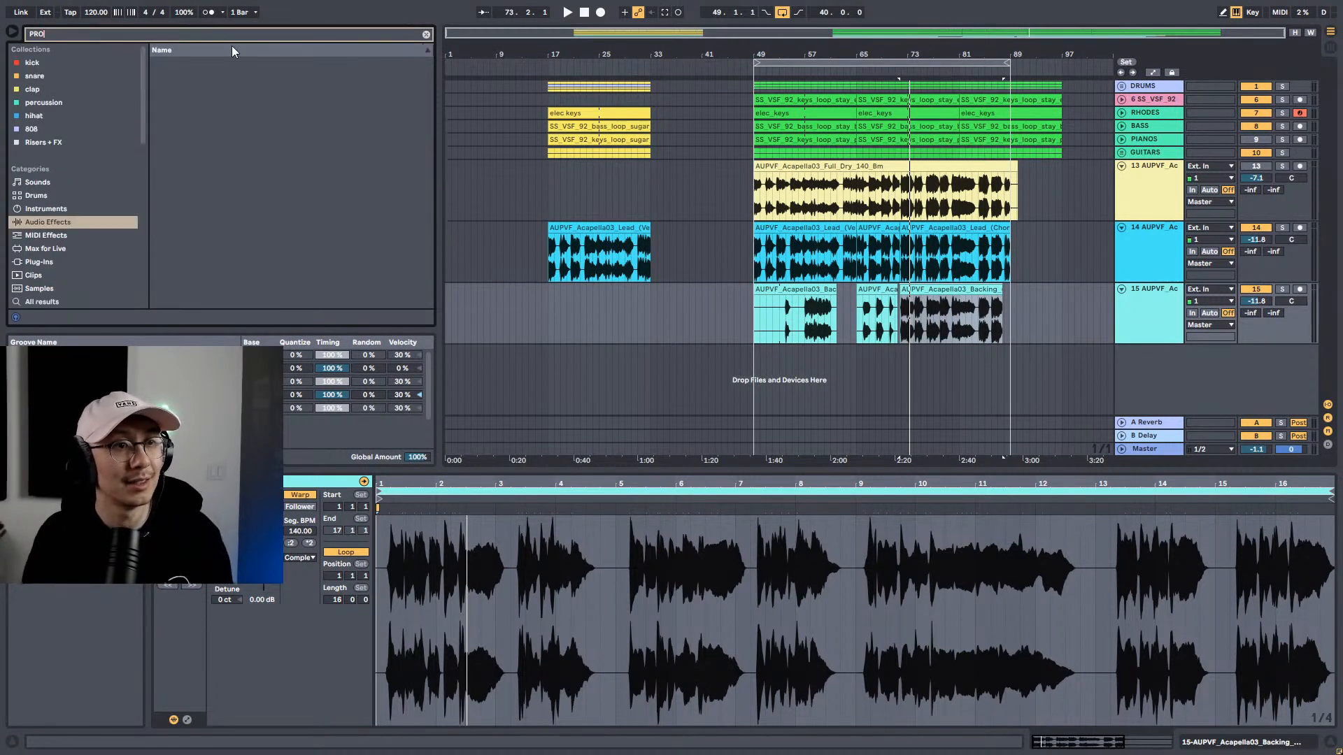
{"action": "left_click", "coordinate": [426, 34]}
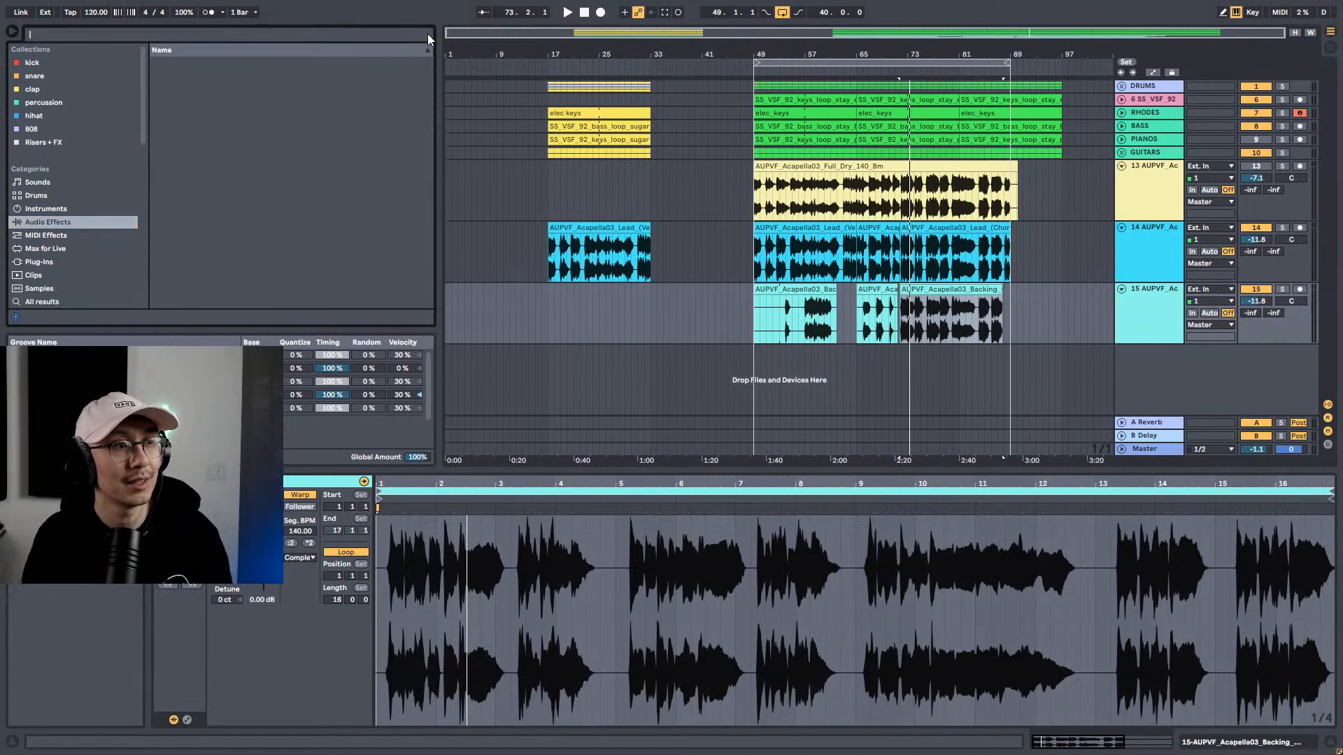
Step: Find FabFilter Pro-Q 3 among the plug-ins by searching for "PRO" and load it on backing vocal track 15
{"action": "left_click", "coordinate": [65, 262]}
{"action": "type", "text": "PRO"}
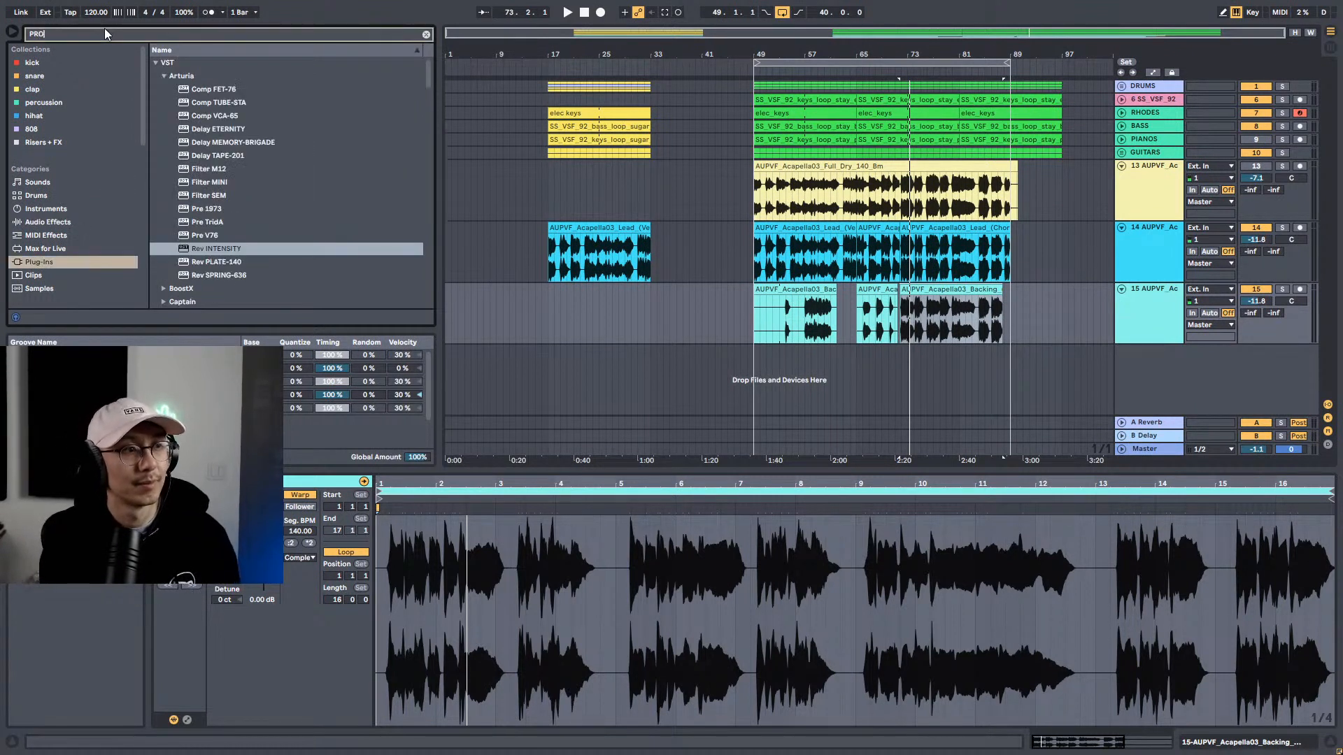
{"action": "double_click", "coordinate": [237, 128]}
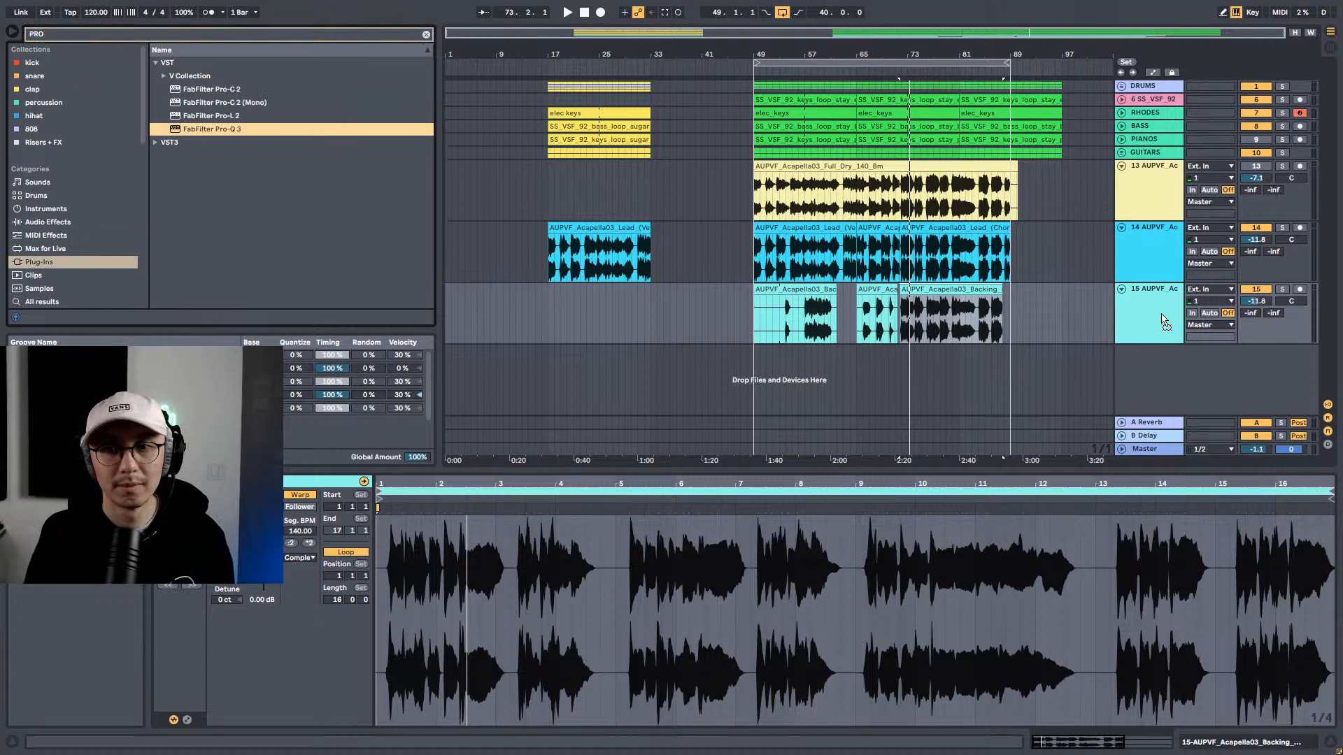
Step: In Pro-Q 3, add a low cut between 200 and 500 Hz and a bell boost of about 1.7 dB near 1139 Hz during playback
{"action": "key", "text": "space"}
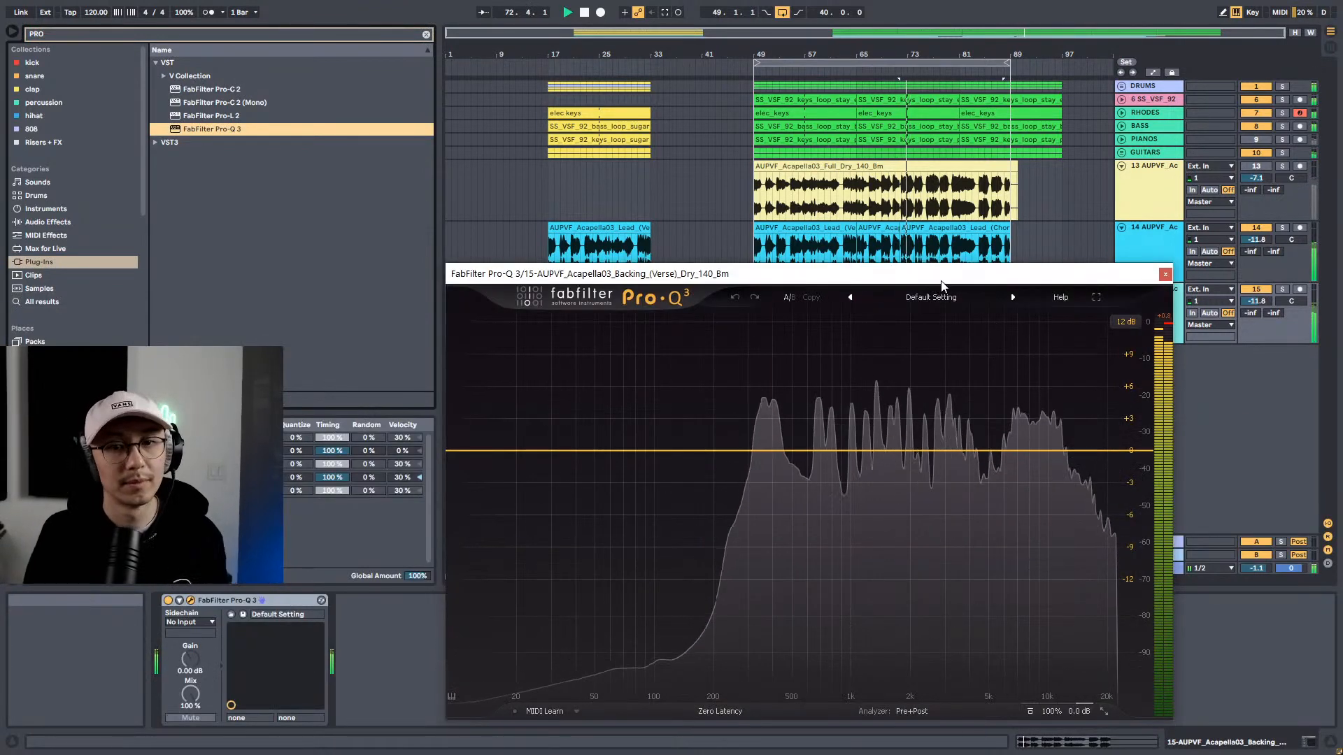
{"action": "left_click_drag", "start_coordinate": [931, 275], "coordinate": [953, 248]}
{"action": "left_click", "coordinate": [563, 423]}
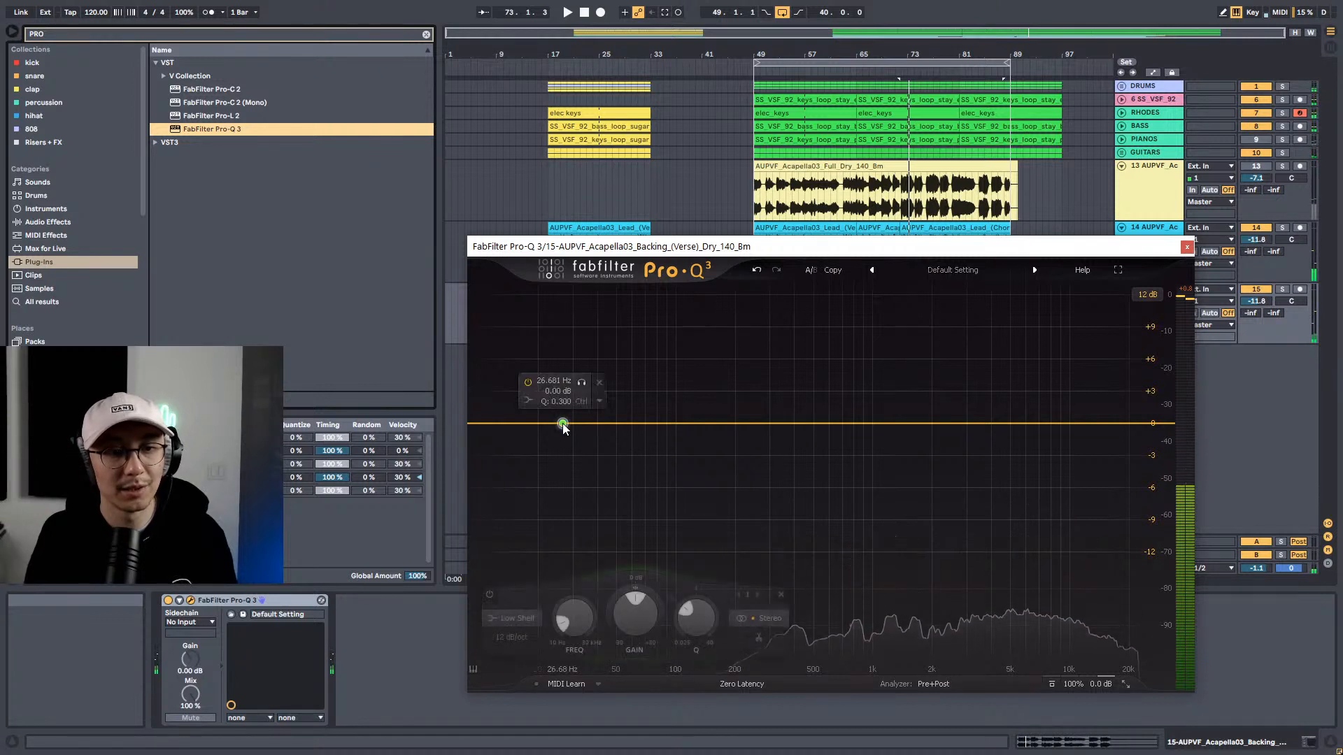
{"action": "left_click_drag", "start_coordinate": [476, 425], "coordinate": [772, 433]}
{"action": "key", "text": "space"}
{"action": "mouse_move", "coordinate": [888, 423]}
{"action": "left_mouse_down"}
{"action": "mouse_move", "coordinate": [890, 301]}
{"action": "mouse_move", "coordinate": [884, 435]}
{"action": "mouse_move", "coordinate": [890, 397]}
{"action": "mouse_move", "coordinate": [884, 408]}
{"action": "left_mouse_up"}
{"action": "key", "text": "space"}
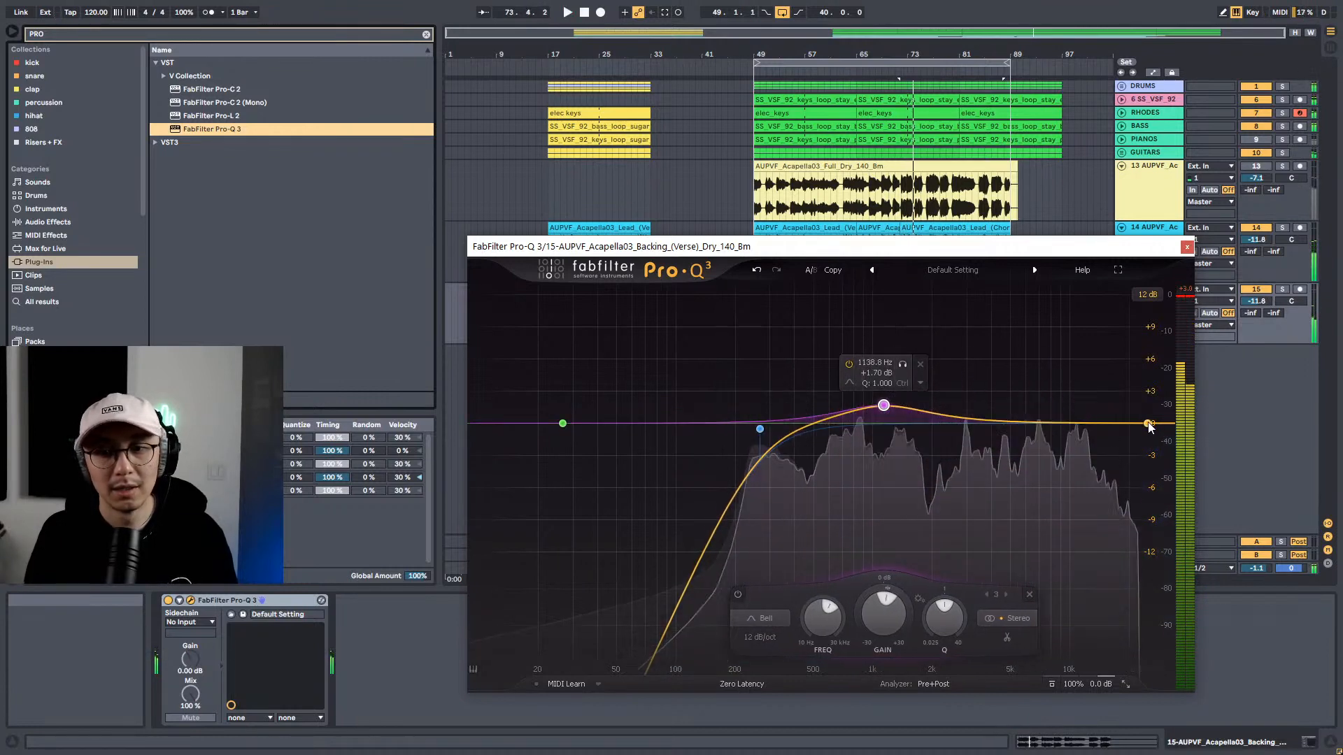
Step: Add a Pro-Q 3 high shelf, audition it as a cut, set it to about +2.87 dB near 2559 Hz, and close the plug-in
{"action": "mouse_move", "coordinate": [1154, 424]}
{"action": "left_mouse_down"}
{"action": "mouse_move", "coordinate": [1044, 438]}
{"action": "mouse_move", "coordinate": [1036, 464]}
{"action": "left_mouse_up"}
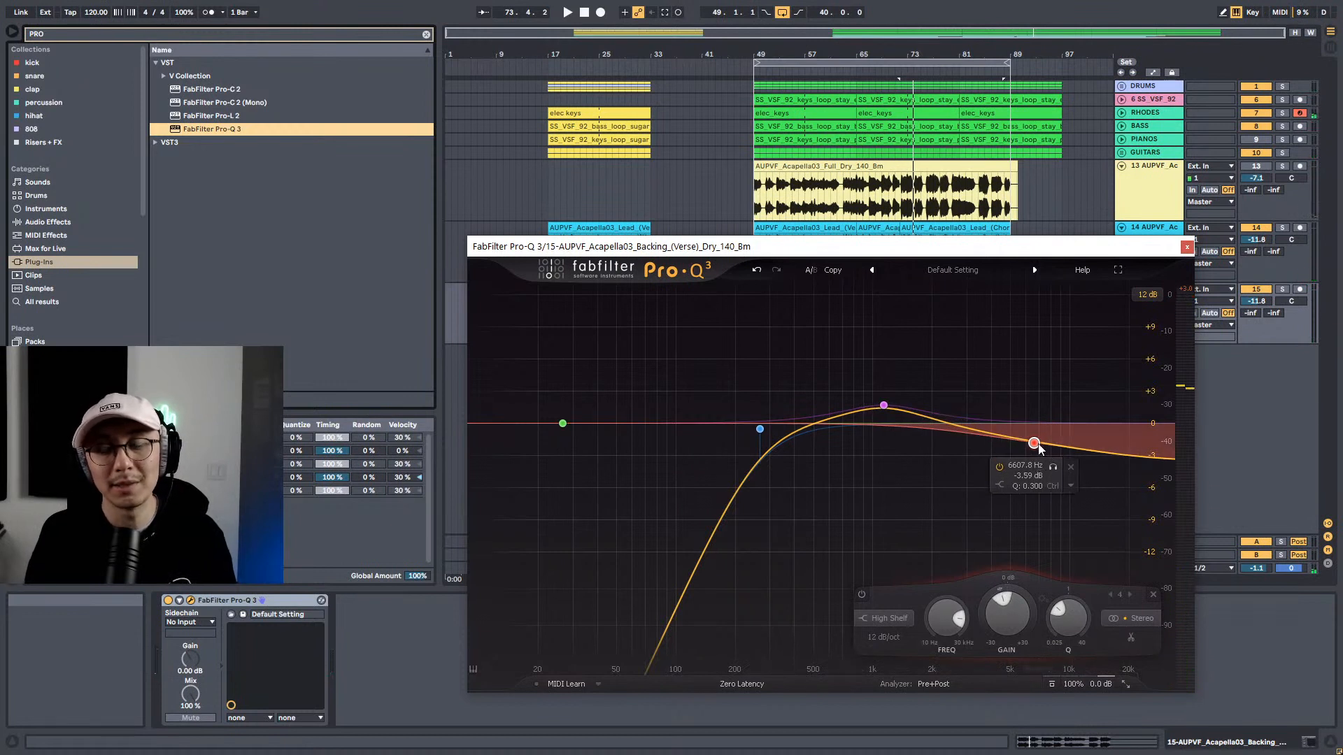
{"action": "key", "text": "space"}
{"action": "left_click_drag", "start_coordinate": [1041, 443], "coordinate": [1021, 456]}
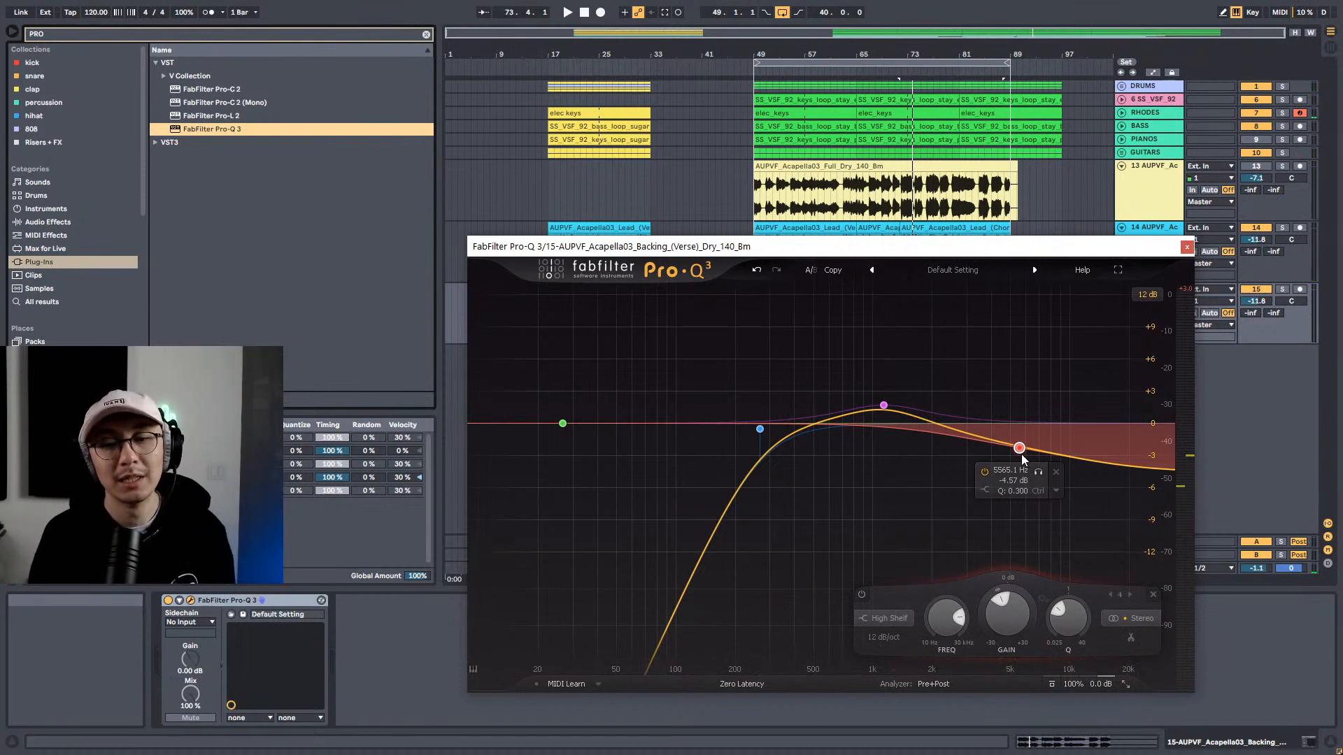
{"action": "left_click_drag", "start_coordinate": [1020, 451], "coordinate": [953, 367]}
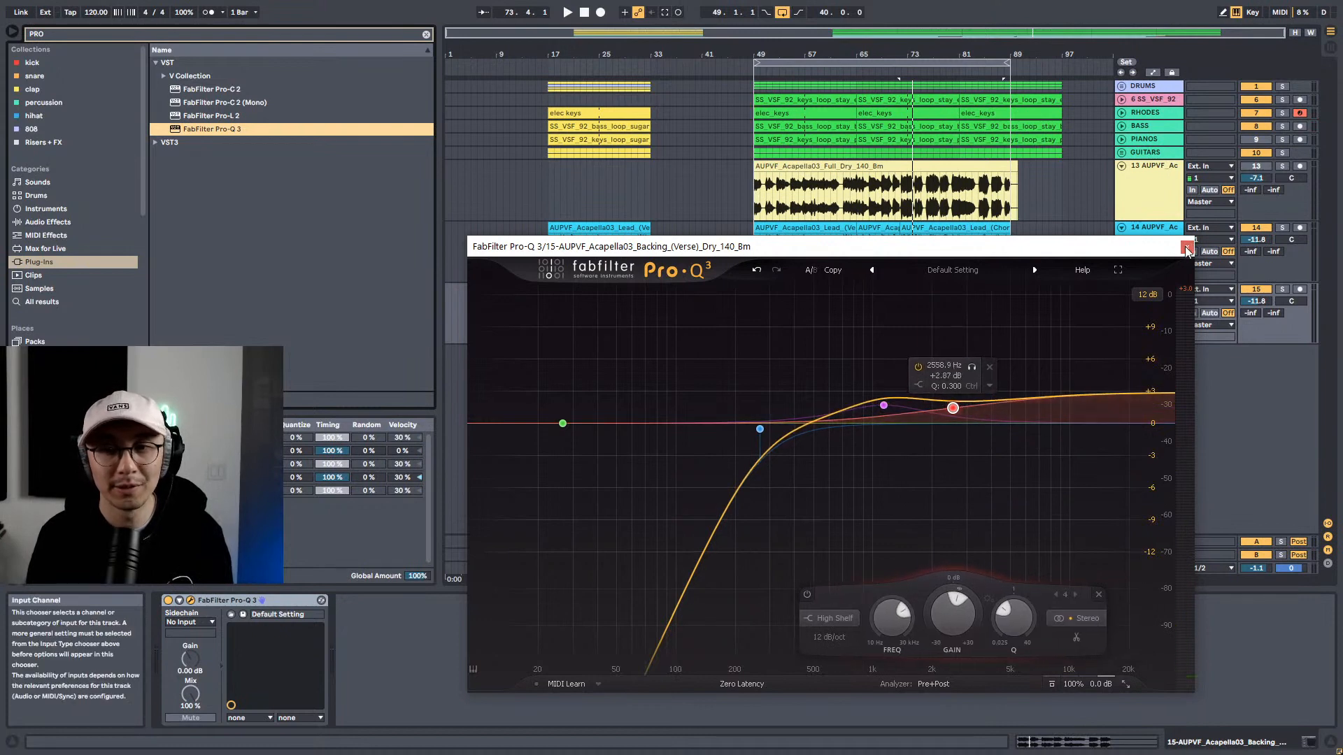
{"action": "left_click", "coordinate": [1187, 246]}
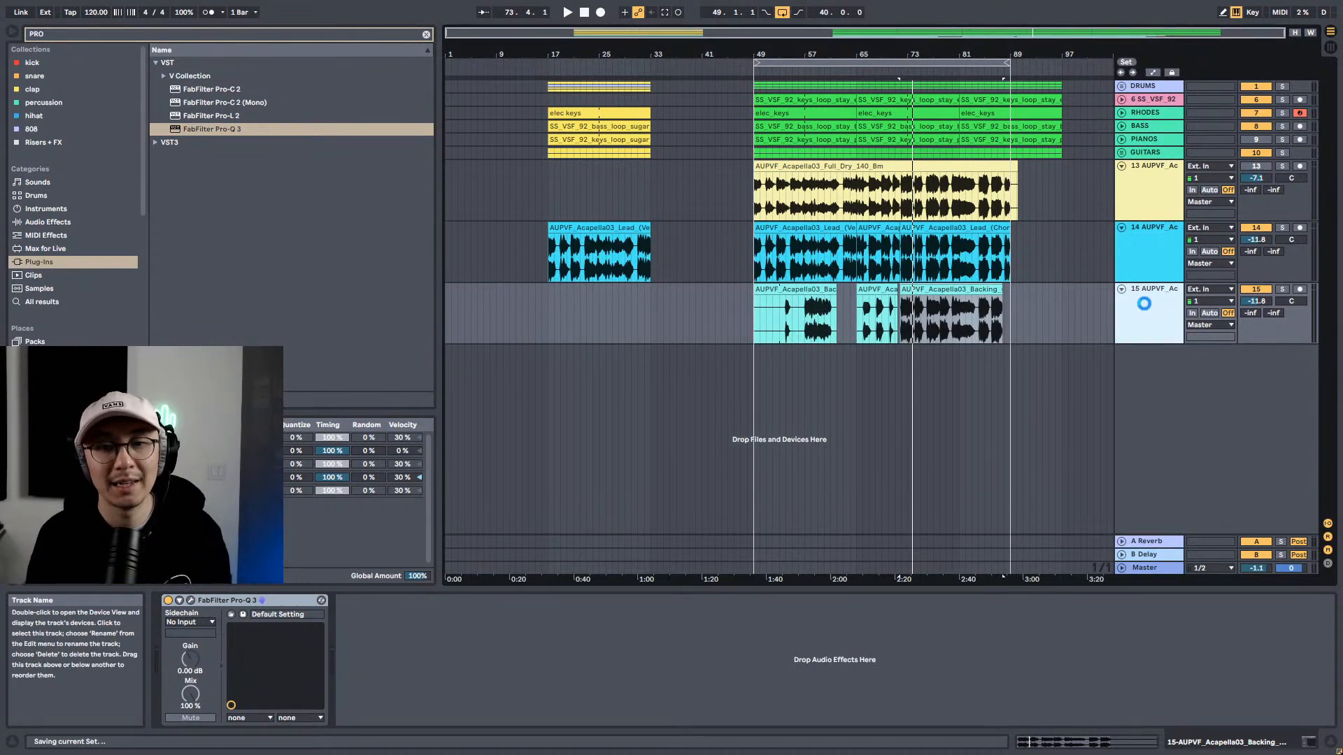
Step: Solo backing vocal track 15, play it from bar 57, and unsolo it to check the EQ
{"action": "left_click", "coordinate": [810, 323]}
{"action": "left_click", "coordinate": [1281, 290]}
{"action": "key", "text": "space"}
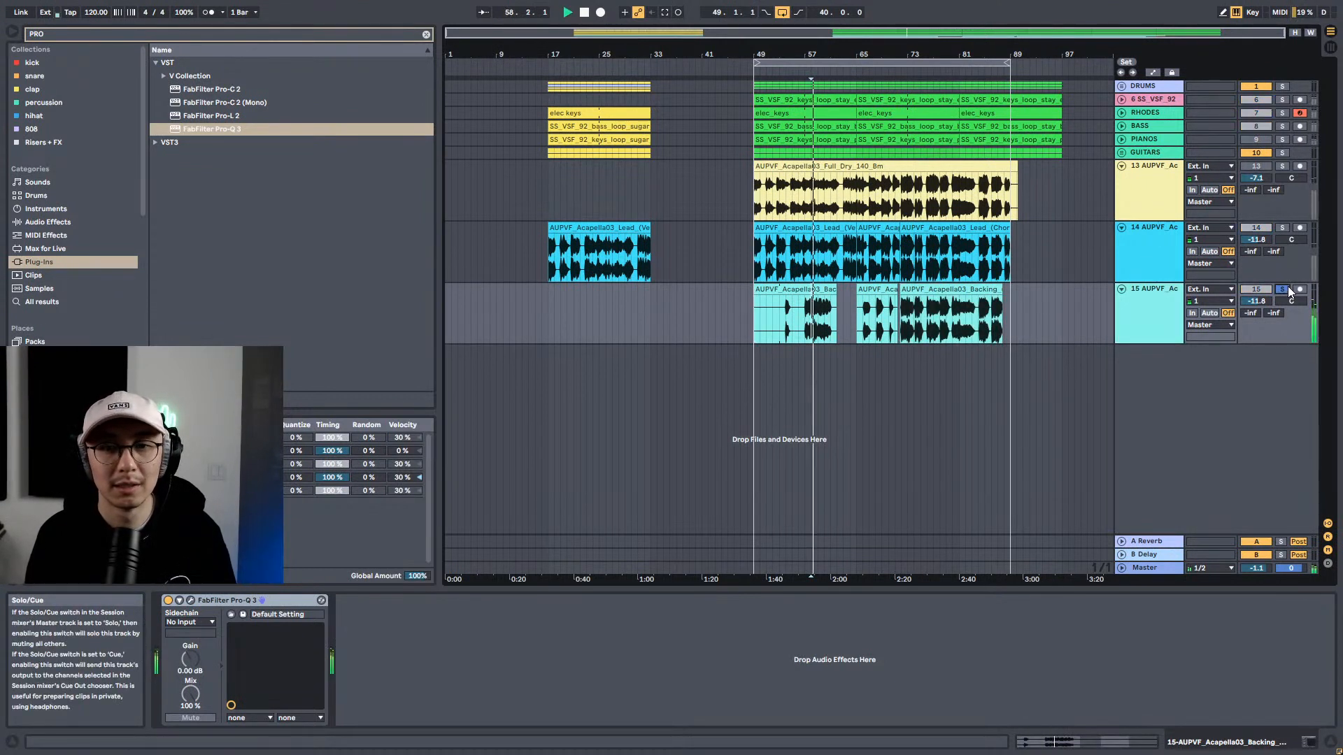
{"action": "left_click", "coordinate": [1284, 289]}
{"action": "key", "text": "space"}
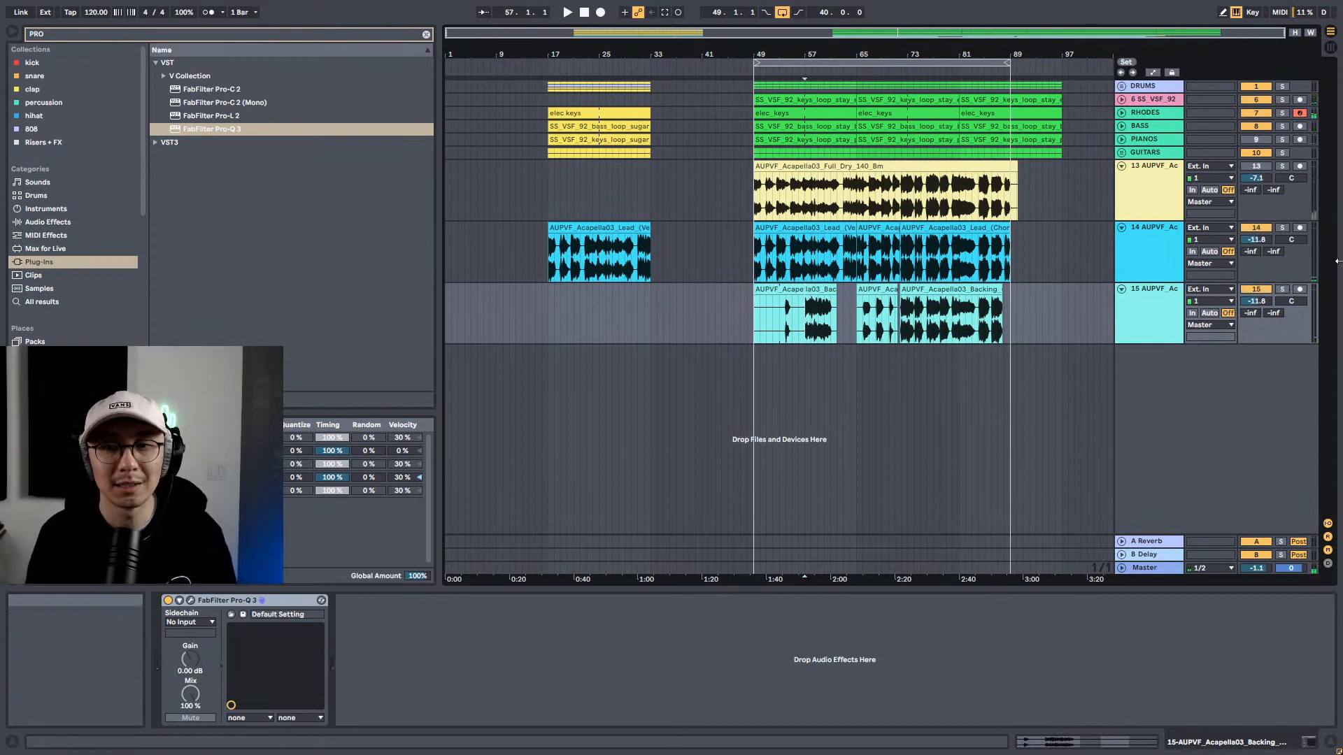
Step: Load the Utility audio effect on track 15 after Pro-Q 3
{"action": "left_click", "coordinate": [1167, 306]}
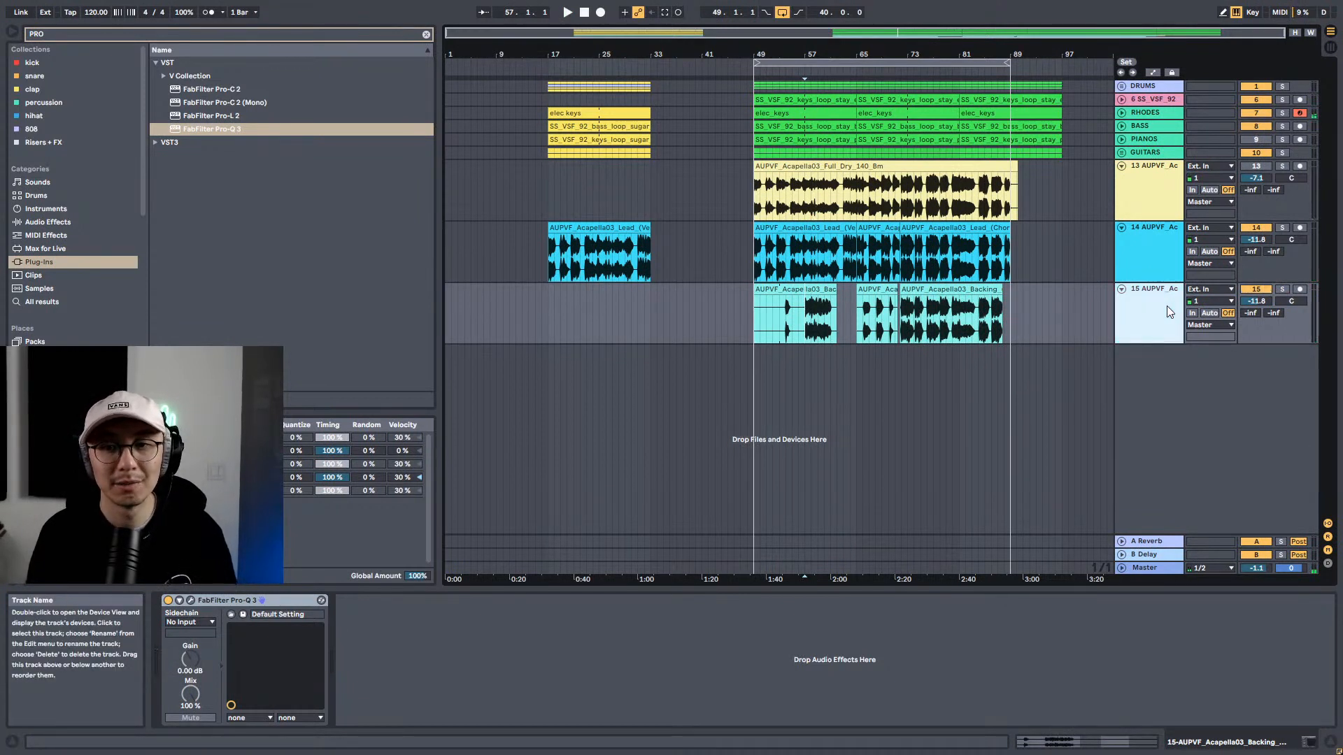
{"action": "left_click", "coordinate": [426, 34]}
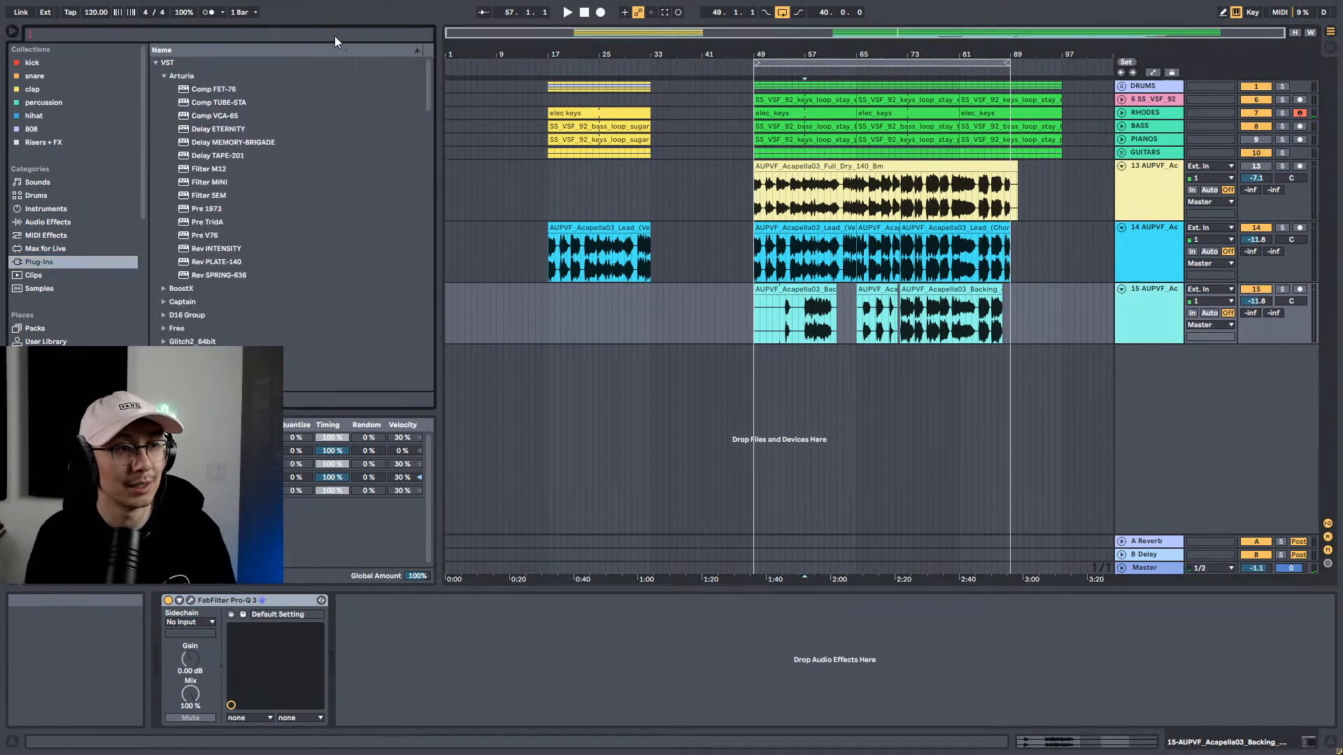
{"action": "left_click", "coordinate": [60, 209]}
{"action": "left_click", "coordinate": [49, 222]}
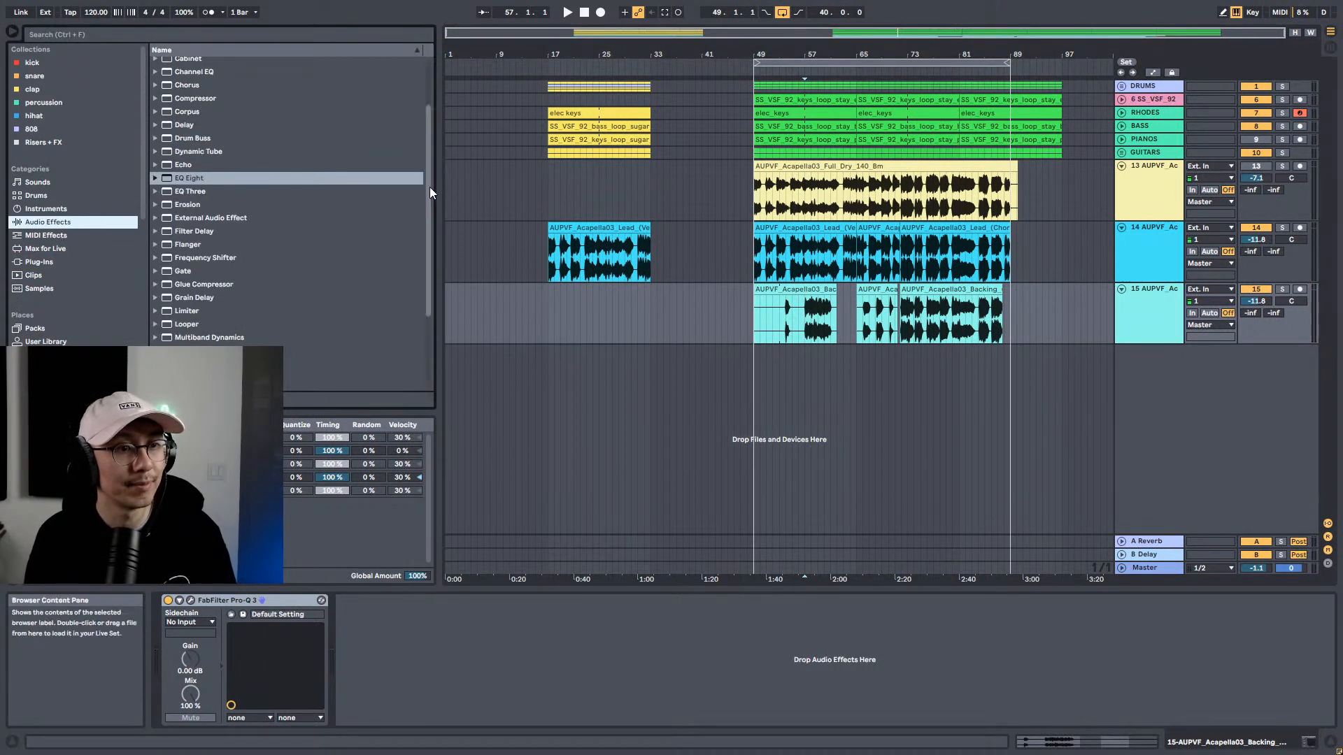
{"action": "scroll", "coordinate": [287, 203], "scroll_direction": "down", "scroll_amount": 4}
{"action": "left_click_drag", "start_coordinate": [188, 358], "coordinate": [1141, 312]}
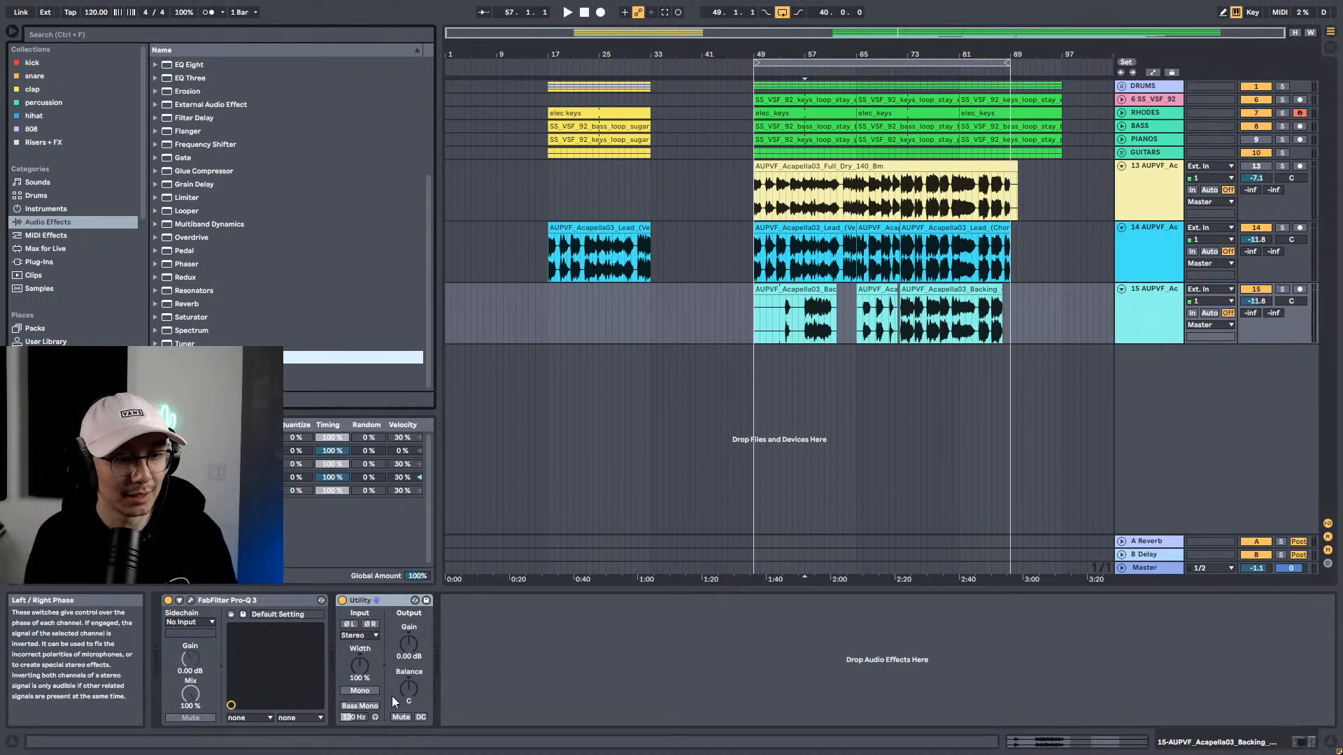
Step: Widen the backing vocals by setting Utility's stereo width to about 153% while playing the section
{"action": "left_click_drag", "start_coordinate": [360, 665], "coordinate": [359, 616]}
{"action": "key", "text": "space"}
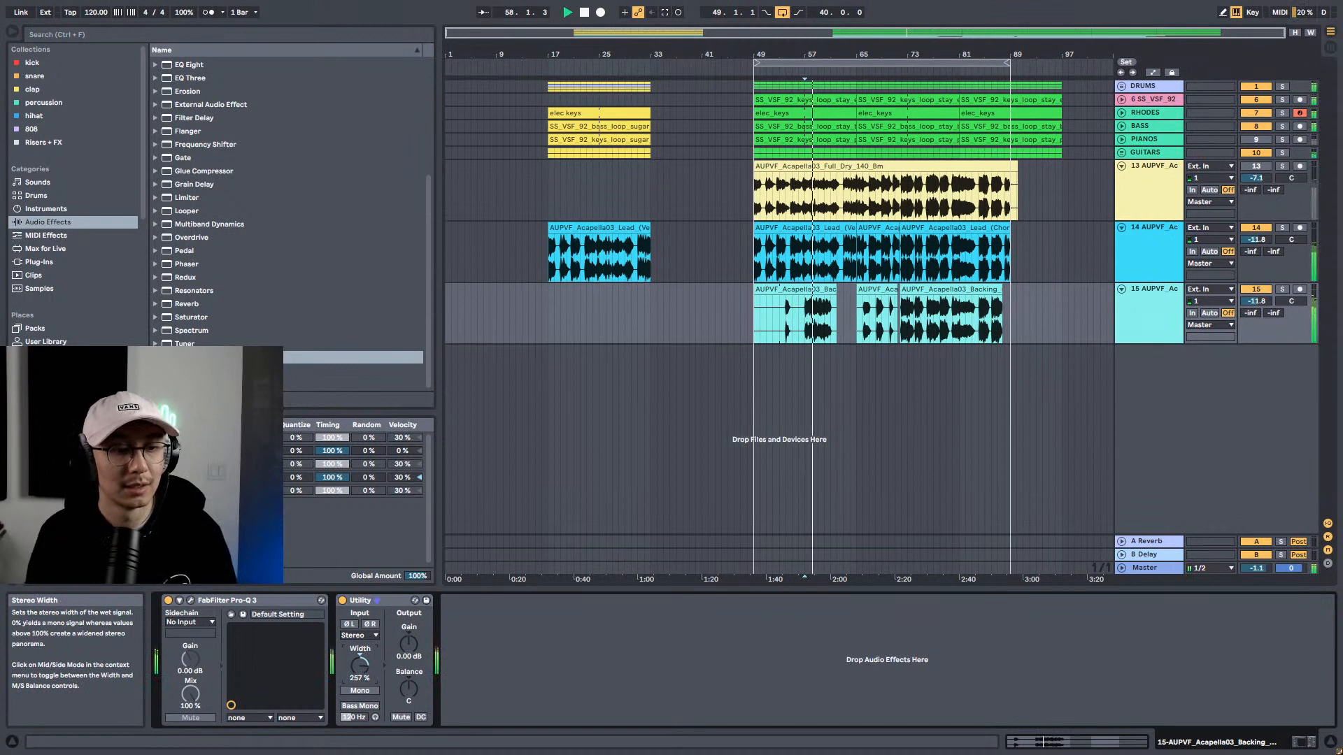
{"action": "left_click_drag", "start_coordinate": [360, 665], "coordinate": [359, 697]}
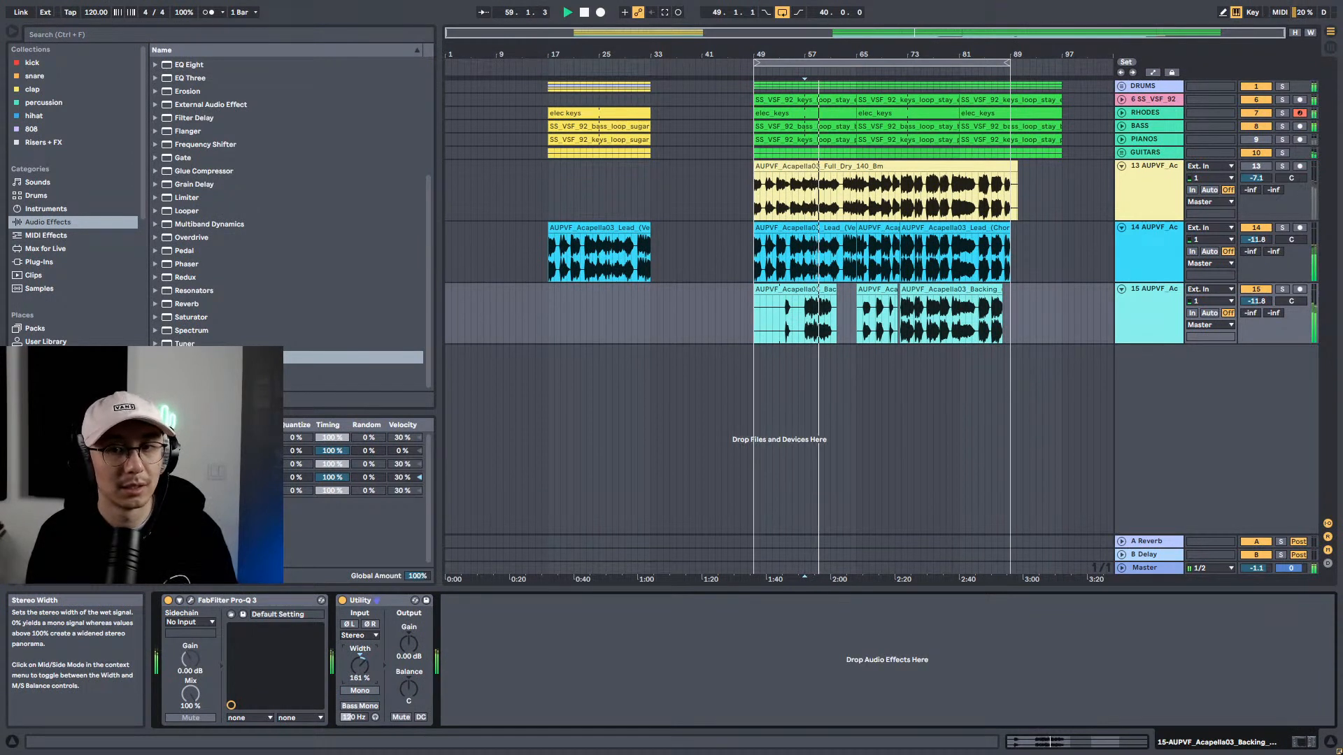
{"action": "key", "text": "space"}
Step: Lower track 15's volume to -22.8 dB while auditioning the backing vocals in the mix and soloed
{"action": "left_click", "coordinate": [1277, 300]}
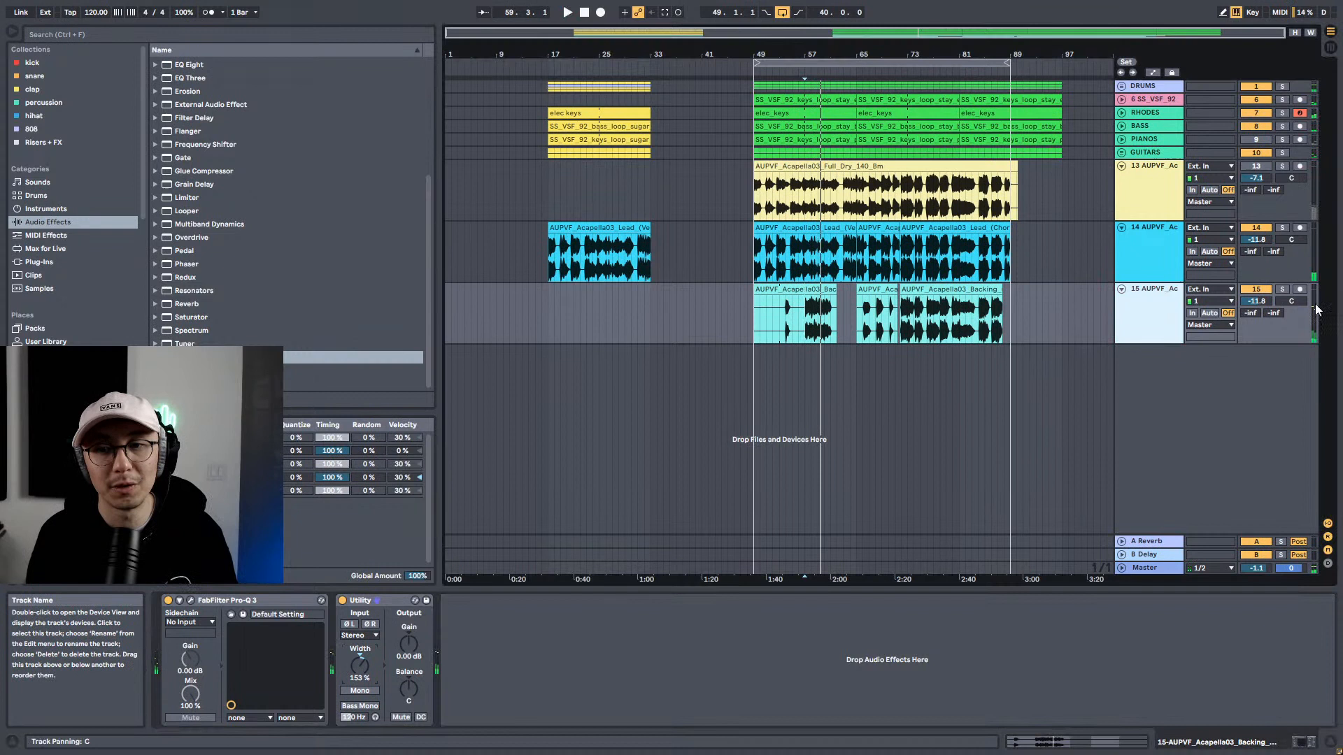
{"action": "left_click_drag", "start_coordinate": [1265, 299], "coordinate": [1265, 323]}
{"action": "key", "text": "space"}
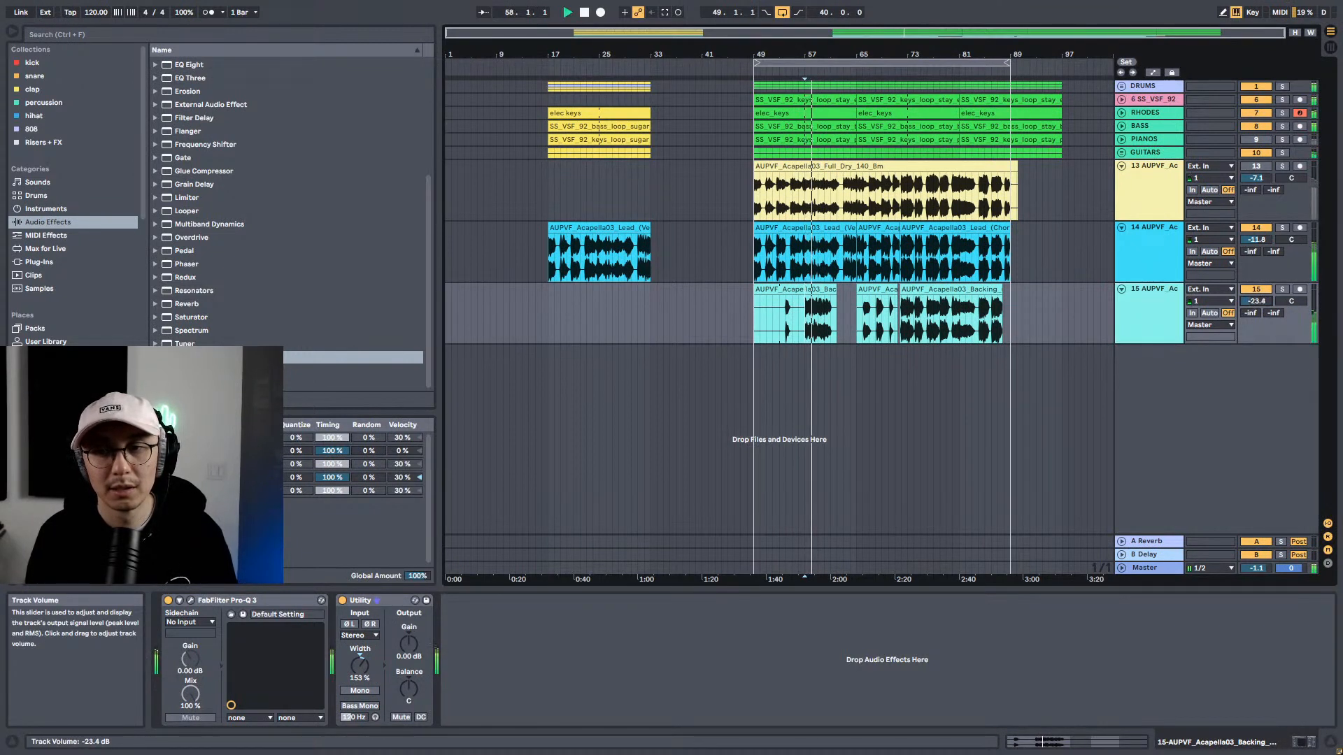
{"action": "left_click", "coordinate": [1282, 289]}
{"action": "key", "text": "space"}
{"action": "left_click_drag", "start_coordinate": [1257, 300], "coordinate": [1257, 279]}
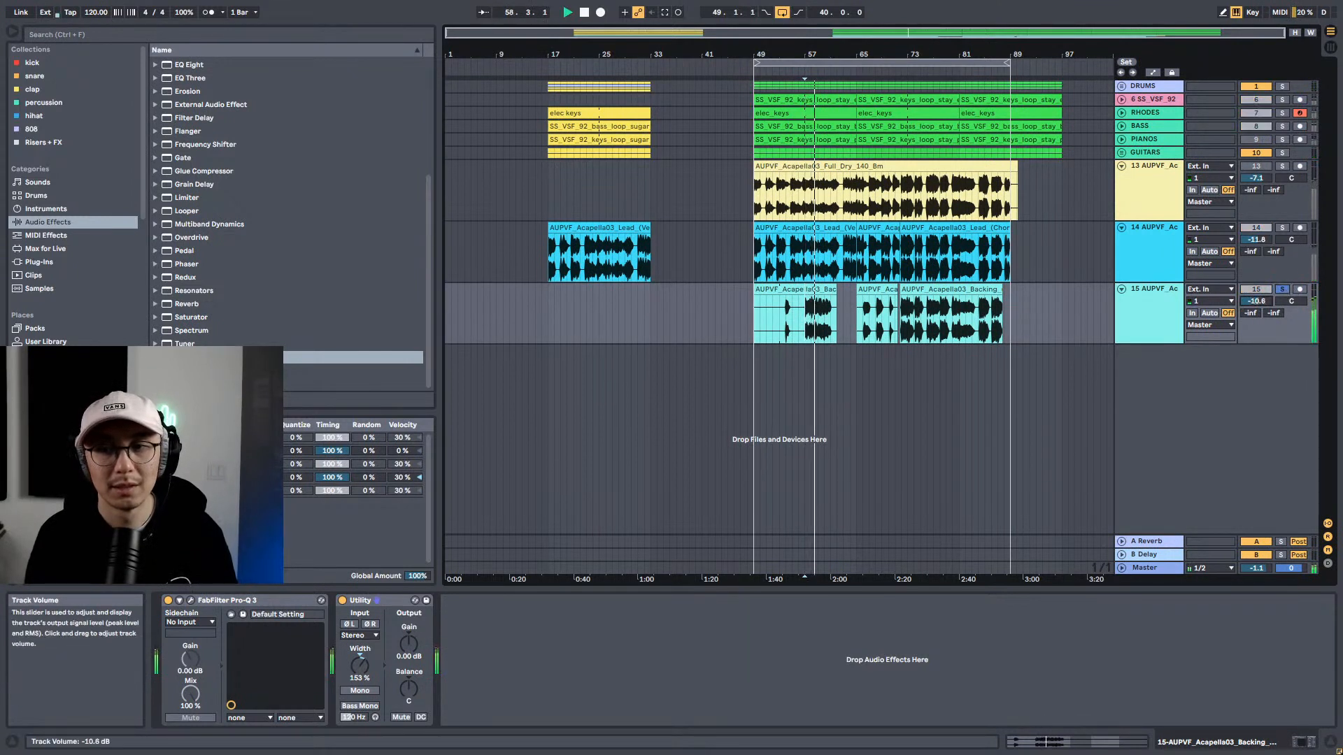
Step: Solo lead vocal track 14, play it for a level comparison, and unsolo it
{"action": "left_click", "coordinate": [1282, 227]}
{"action": "key", "text": "space"}
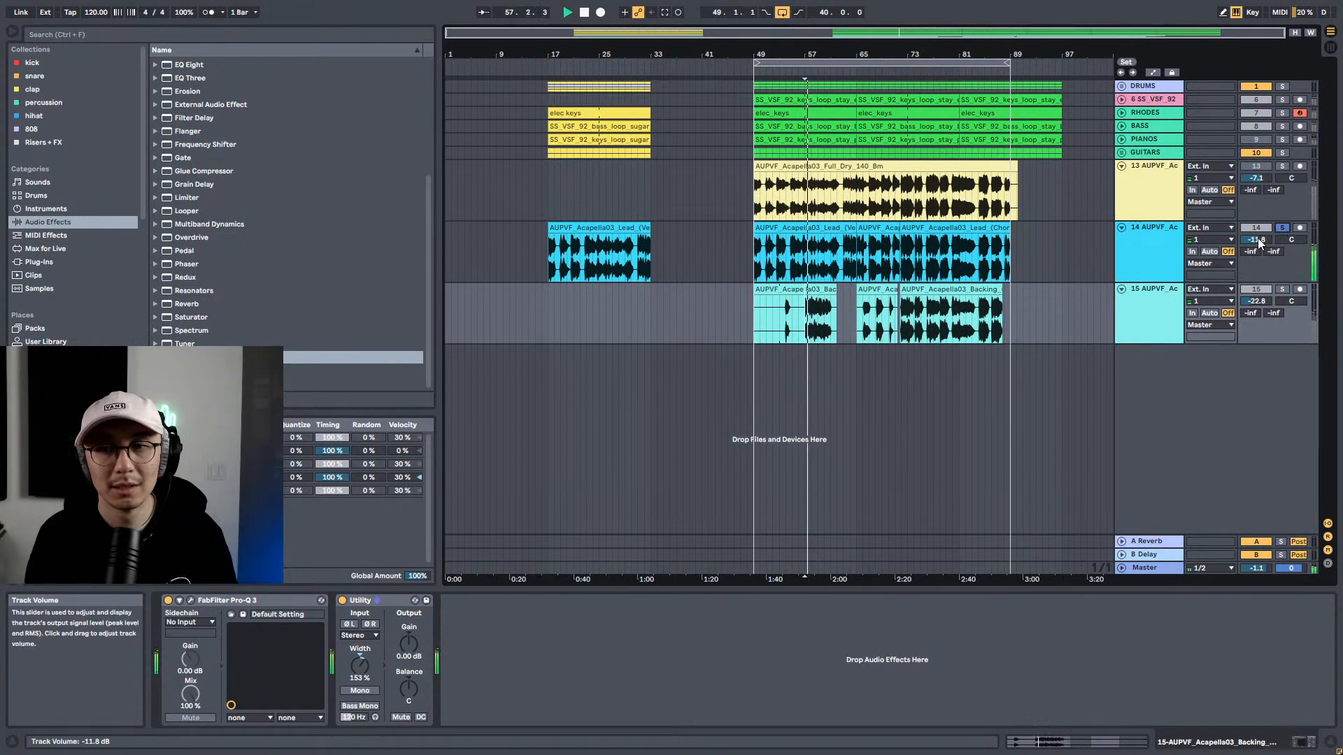
{"action": "key", "text": "space"}
{"action": "left_click", "coordinate": [1283, 228]}
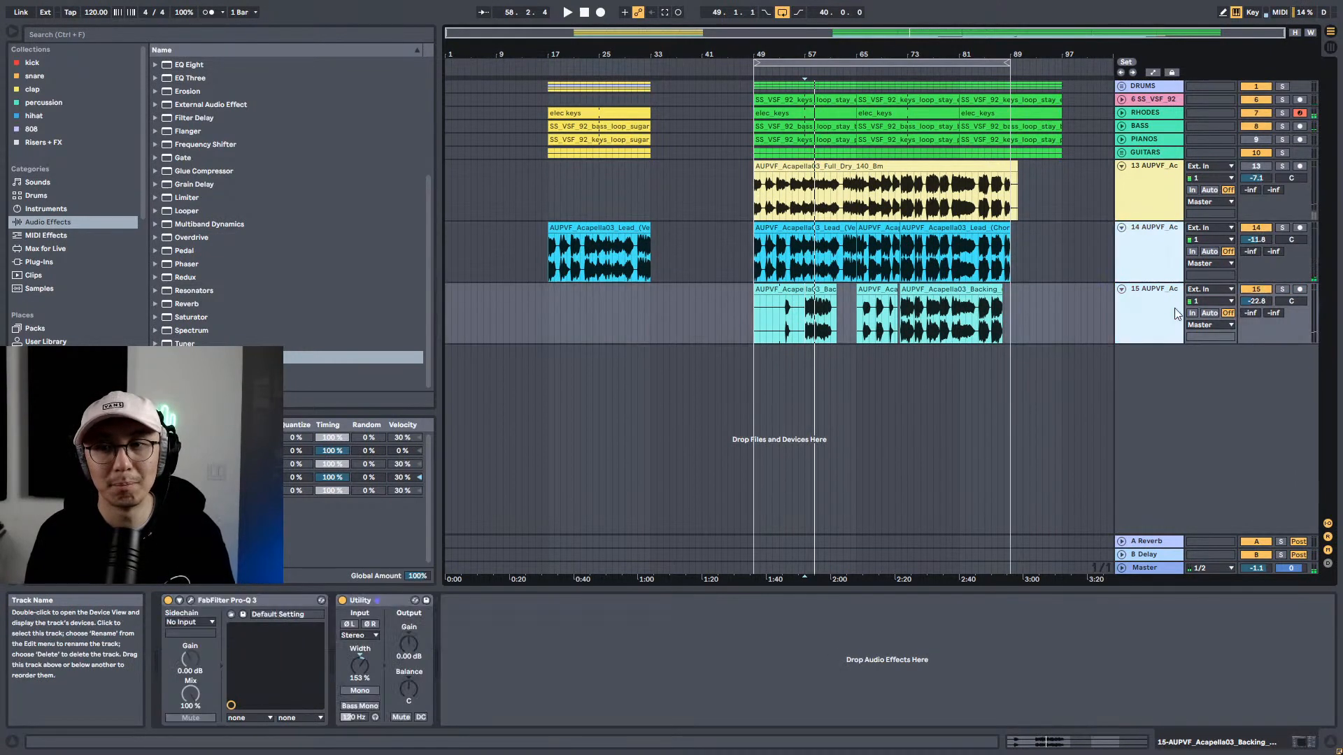
Step: Solo tracks 14 and 15 together and balance the backing vocals against the lead by setting track 15's volume to -18.4 dB
{"action": "left_click", "coordinate": [1285, 228]}
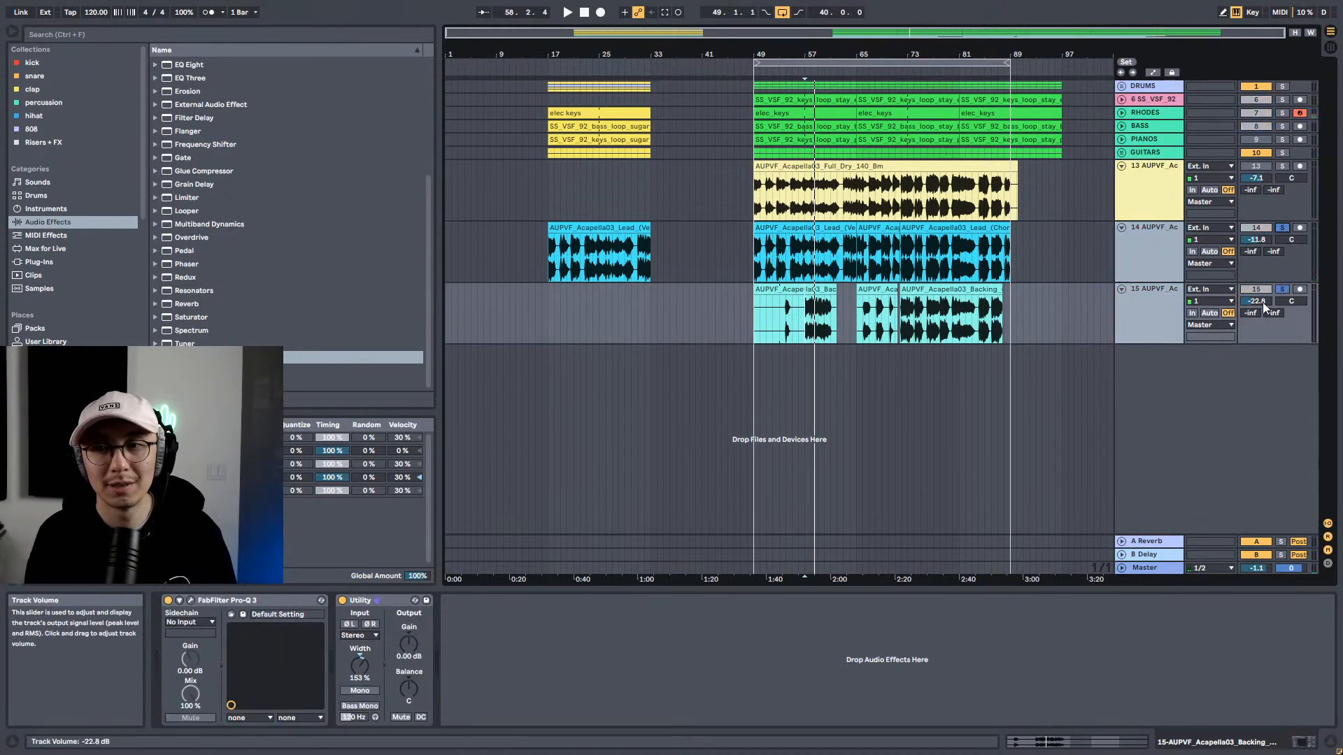
{"action": "left_click", "coordinate": [1168, 305]}
{"action": "left_click_drag", "start_coordinate": [1262, 301], "coordinate": [1262, 330]}
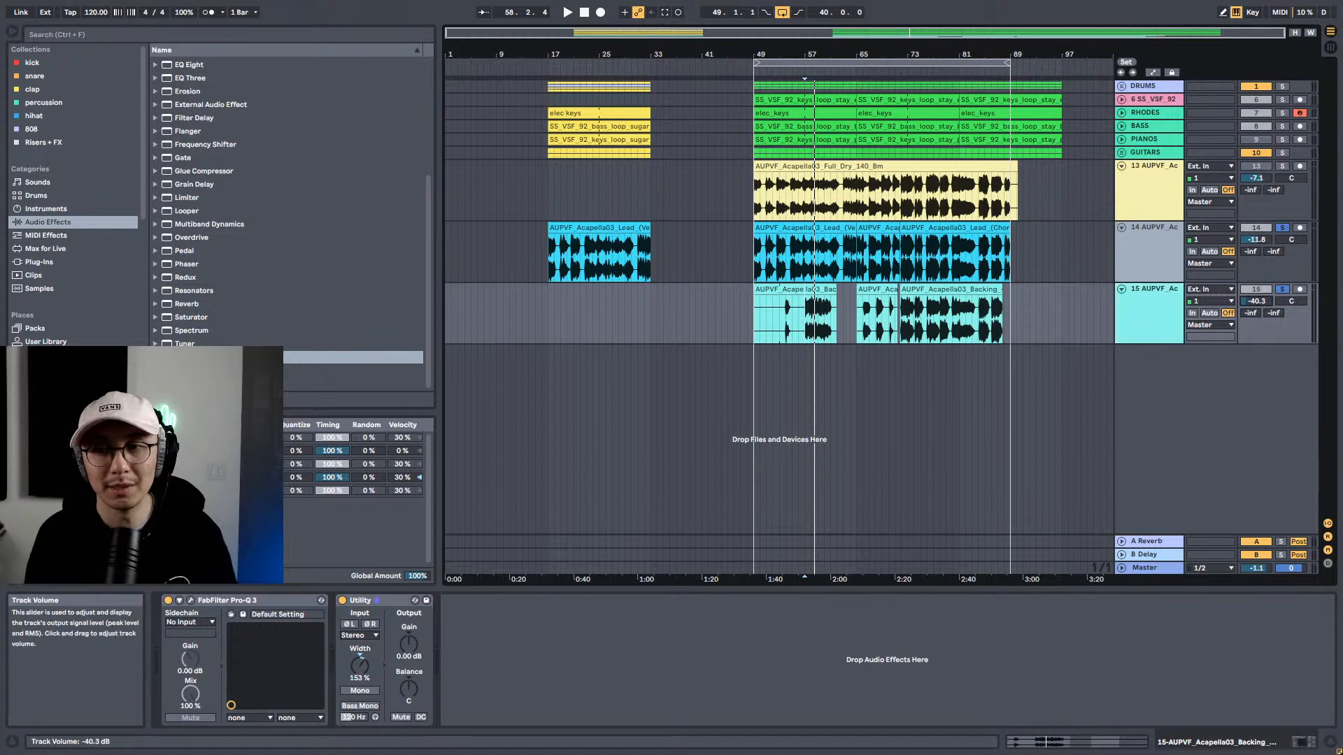
{"action": "key", "text": "space"}
{"action": "left_click_drag", "start_coordinate": [1257, 301], "coordinate": [1257, 316]}
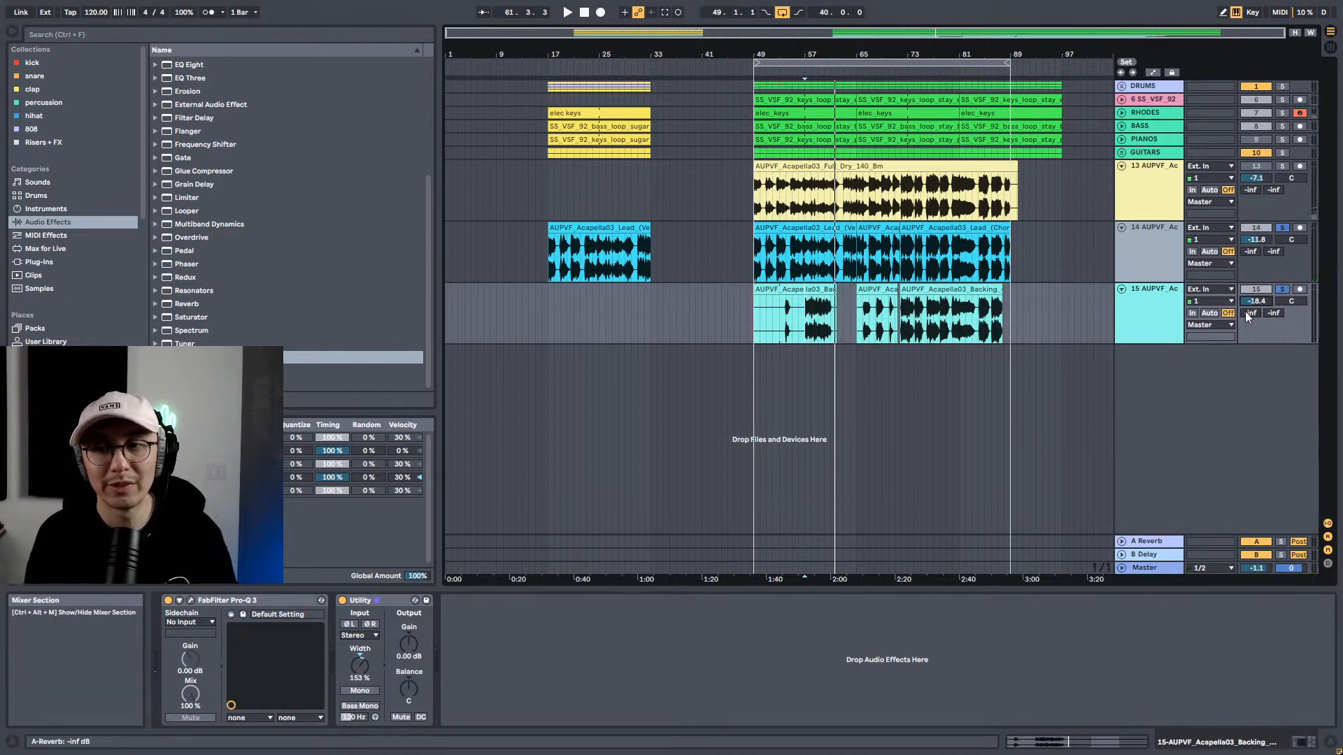
Step: Play the unsoloed mix from bar 57 and display the effects chain of lead vocal track 14
{"action": "left_click", "coordinate": [807, 280]}
{"action": "key", "text": "space"}
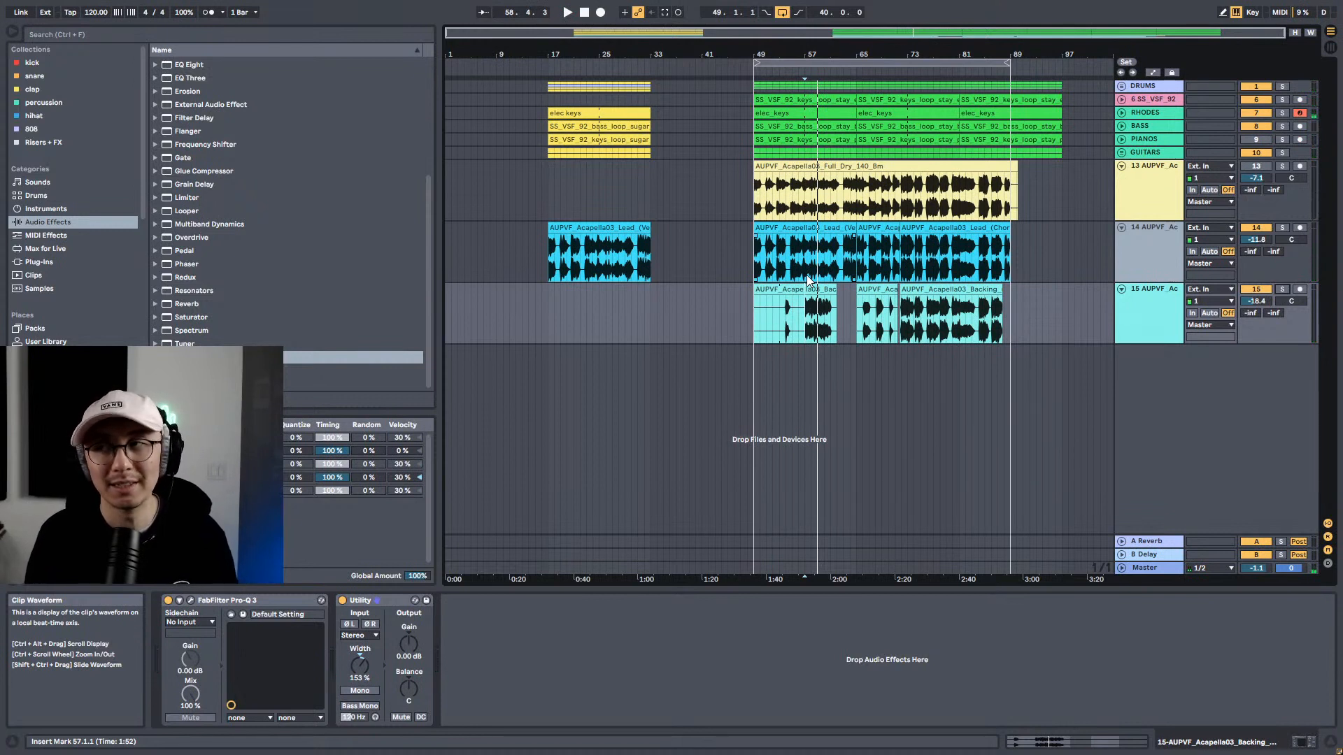
{"action": "key", "text": "space"}
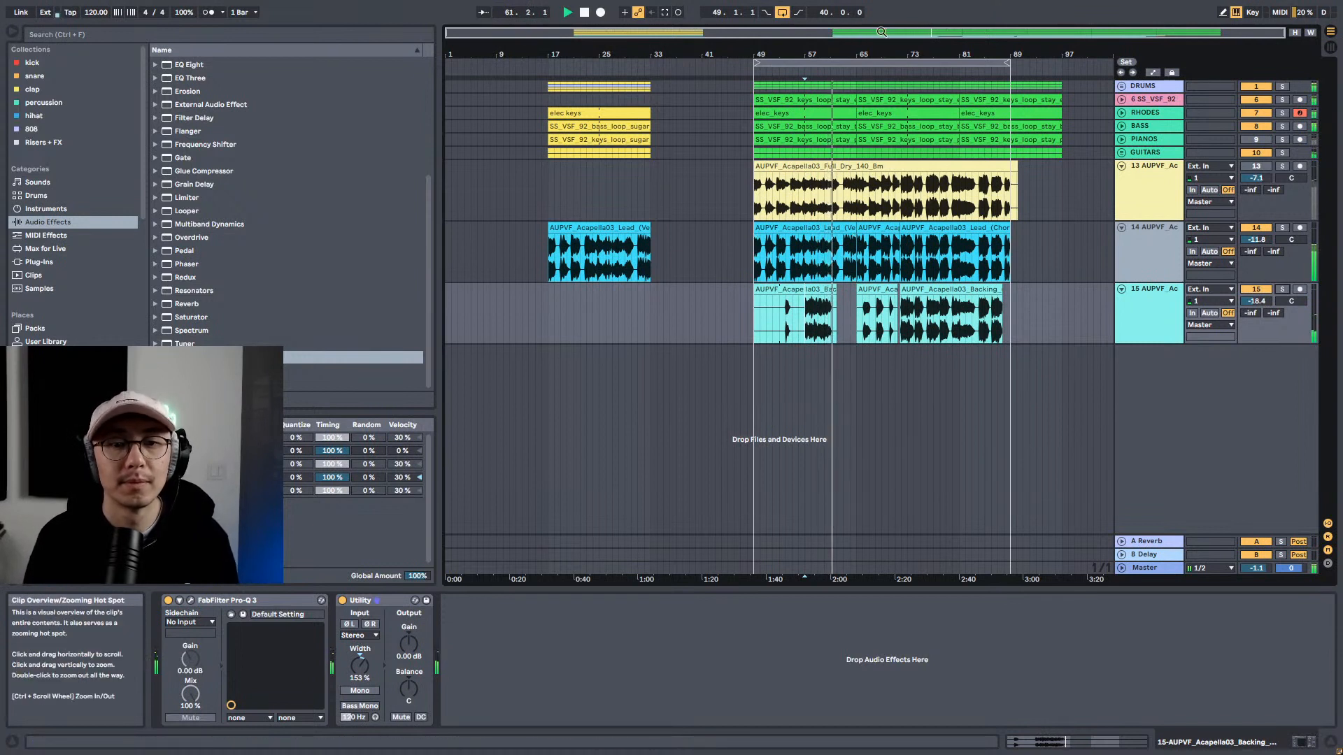
{"action": "left_click", "coordinate": [1154, 240]}
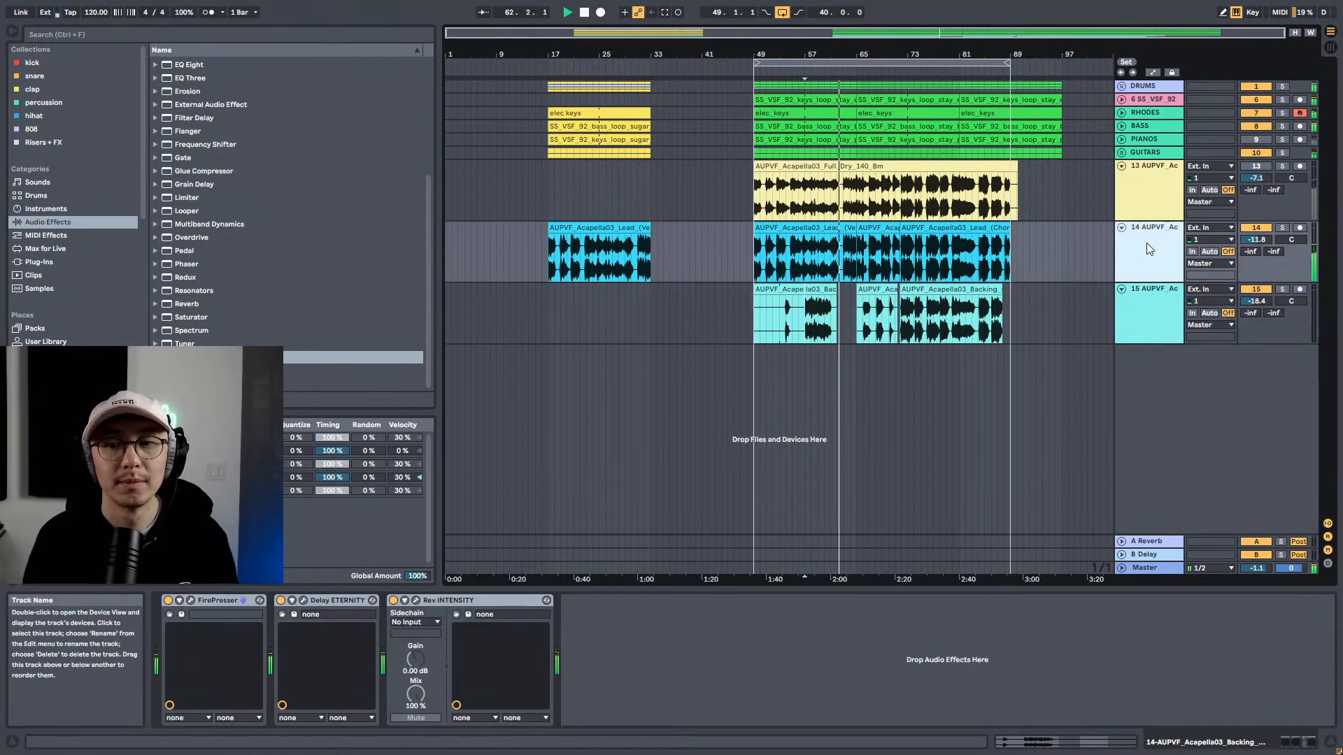
Step: Solo backing vocal track 15 and play it from bar 72
{"action": "key", "text": "space"}
{"action": "left_click", "coordinate": [1157, 319]}
{"action": "left_click", "coordinate": [1283, 291]}
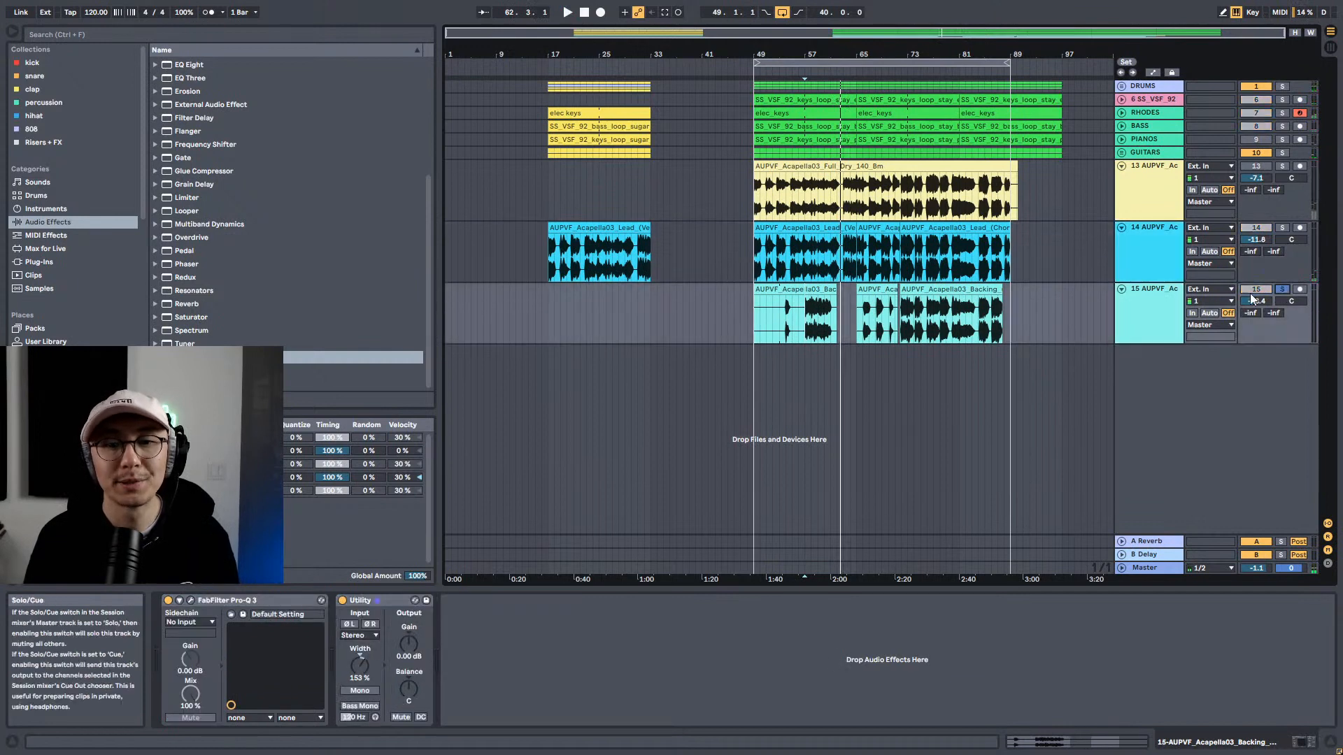
{"action": "left_click", "coordinate": [900, 354]}
{"action": "key", "text": "space"}
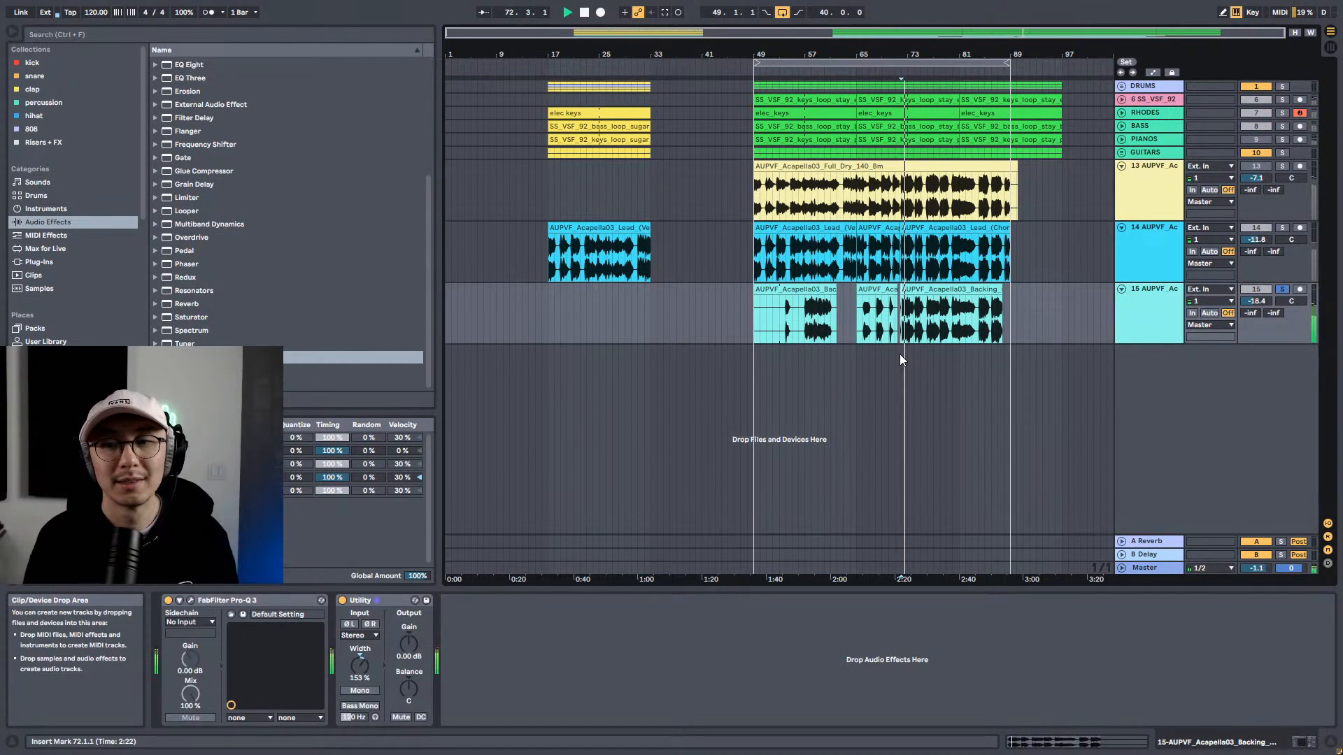
Step: Solo lead vocal track 14 and inspect the Rev INTENSITY and Delay ETERNITY devices in its effects chain
{"action": "left_click", "coordinate": [1145, 243]}
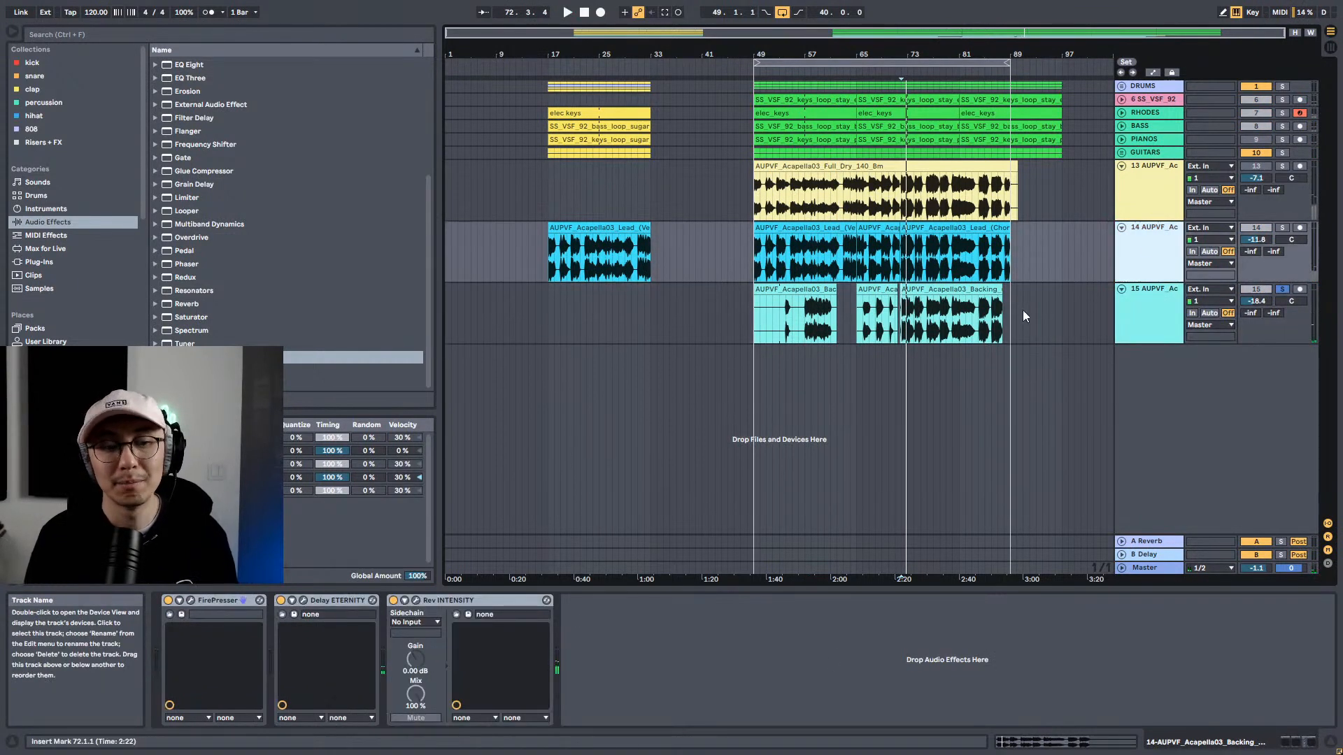
{"action": "left_click", "coordinate": [493, 602]}
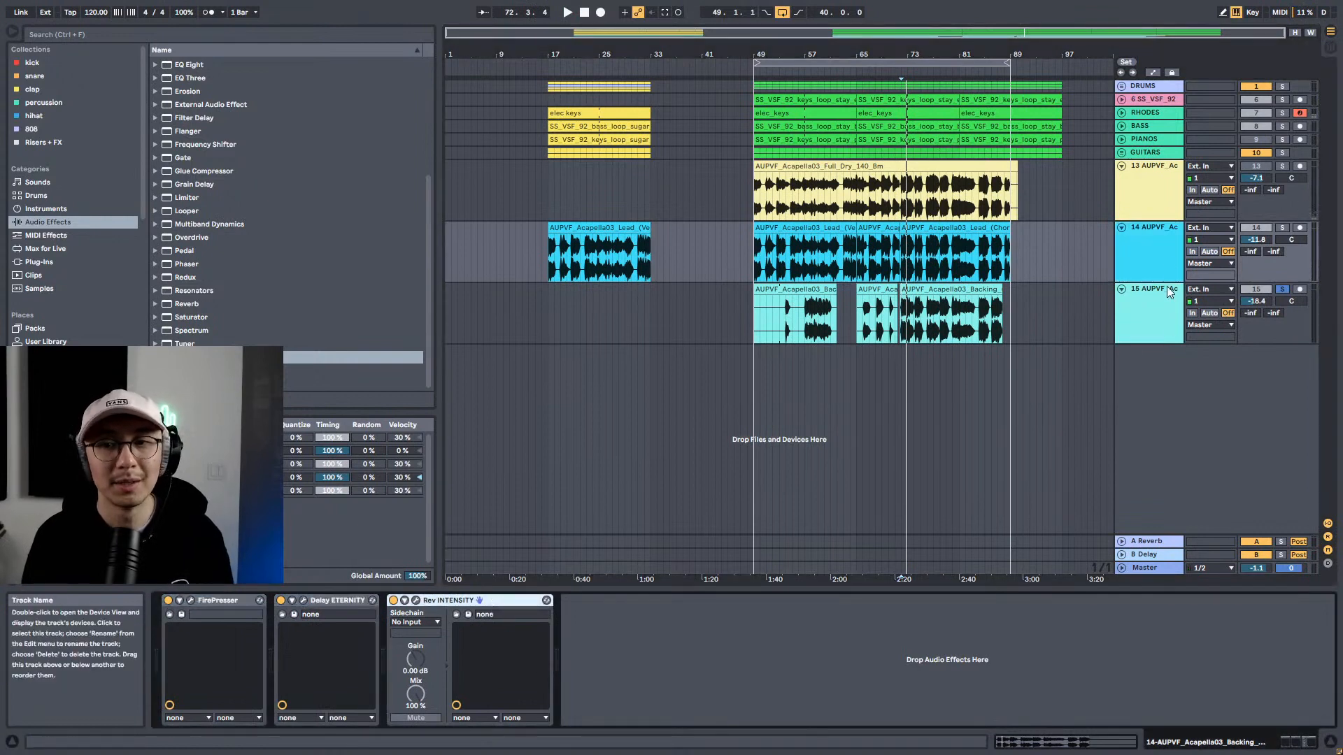
{"action": "left_click", "coordinate": [1283, 227]}
{"action": "left_click", "coordinate": [1175, 256]}
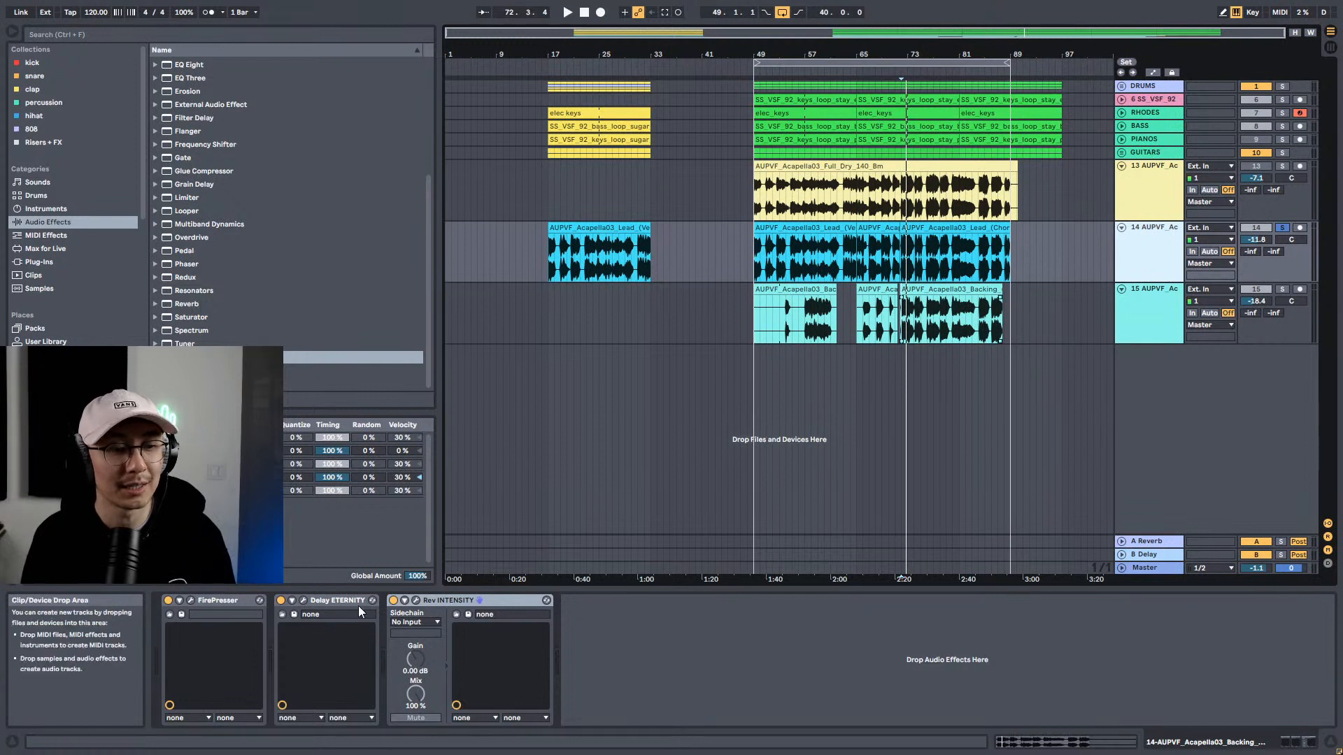
{"action": "left_click", "coordinate": [340, 602]}
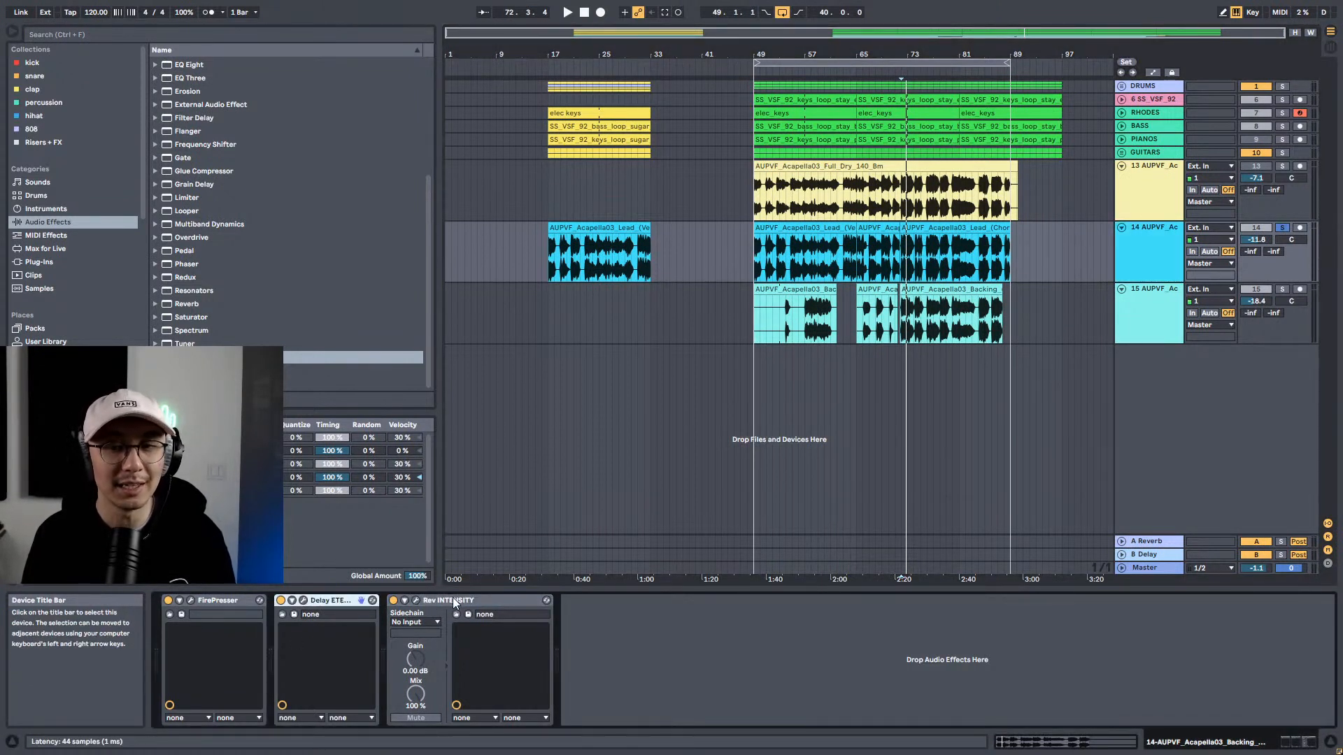
Step: Unsolo lead vocal track 14 and play the full mix from bar 72
{"action": "left_click", "coordinate": [1282, 227]}
{"action": "key", "text": "space"}
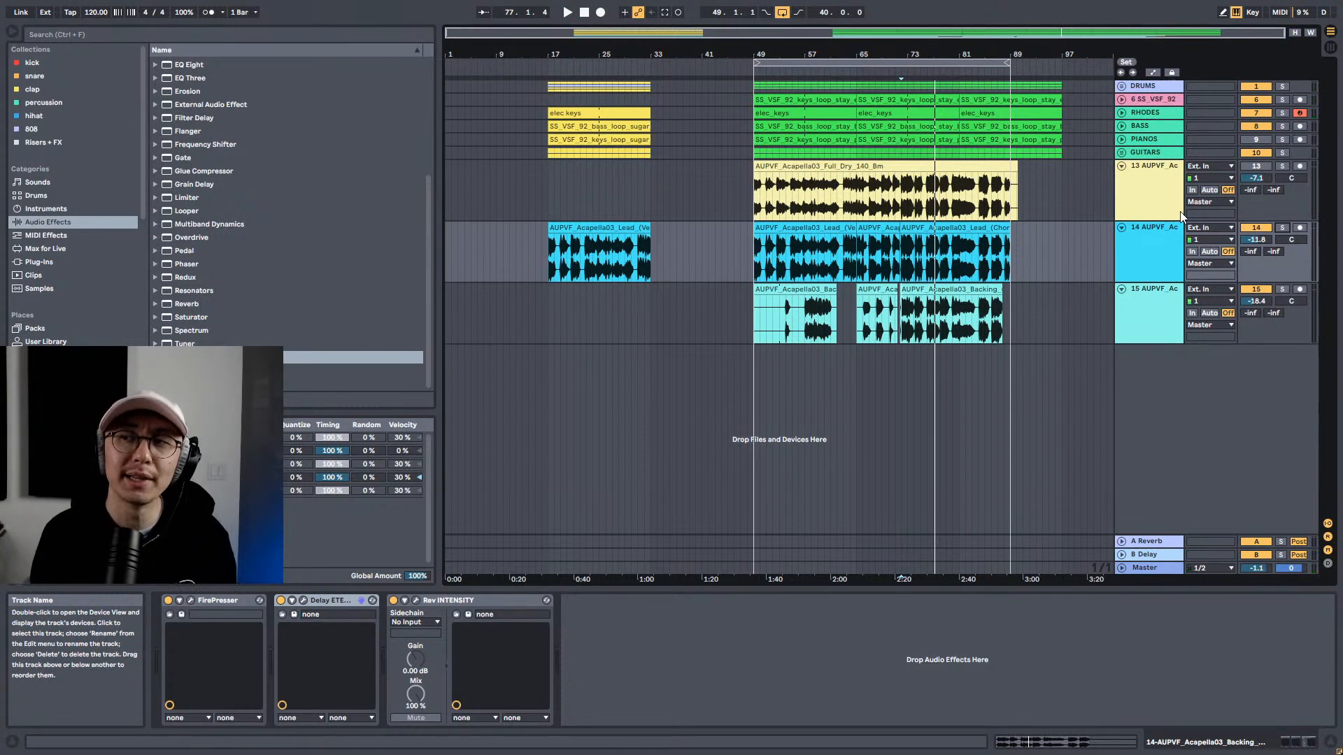
{"action": "key", "text": "space"}
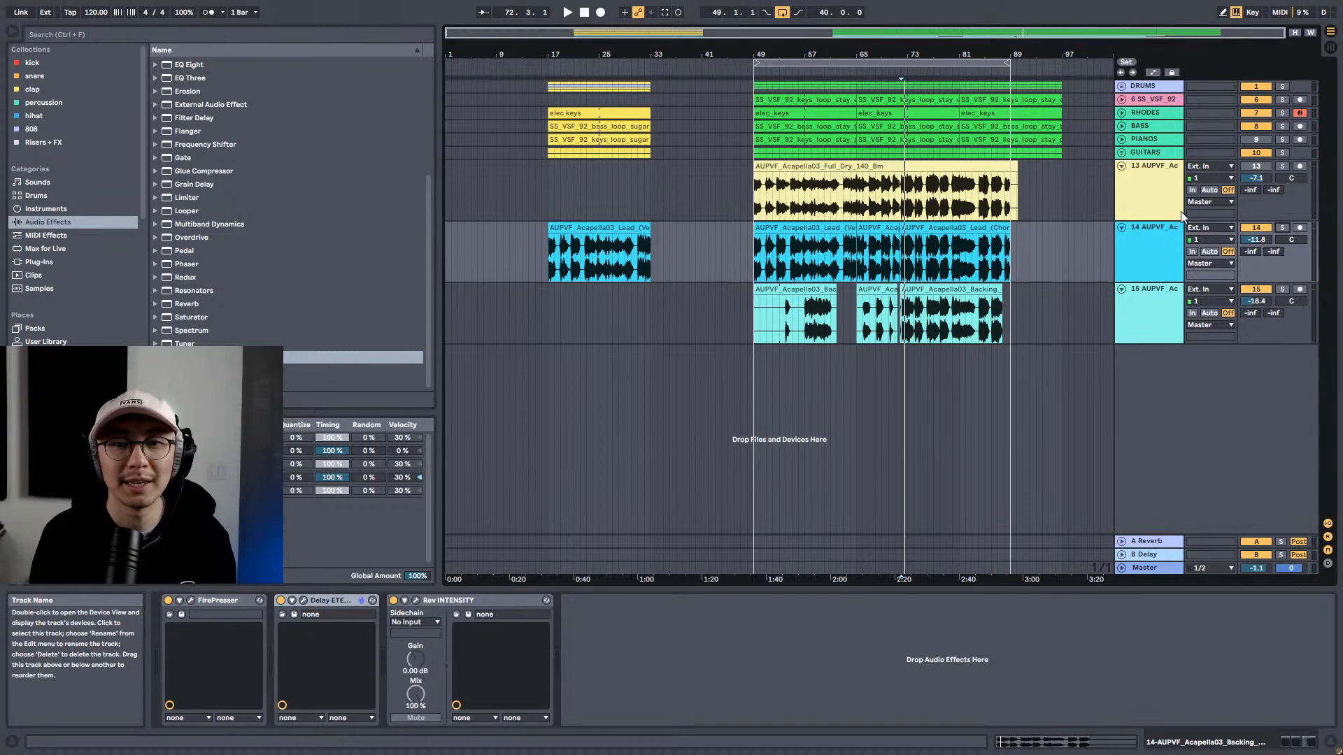
{"action": "key", "text": "space"}
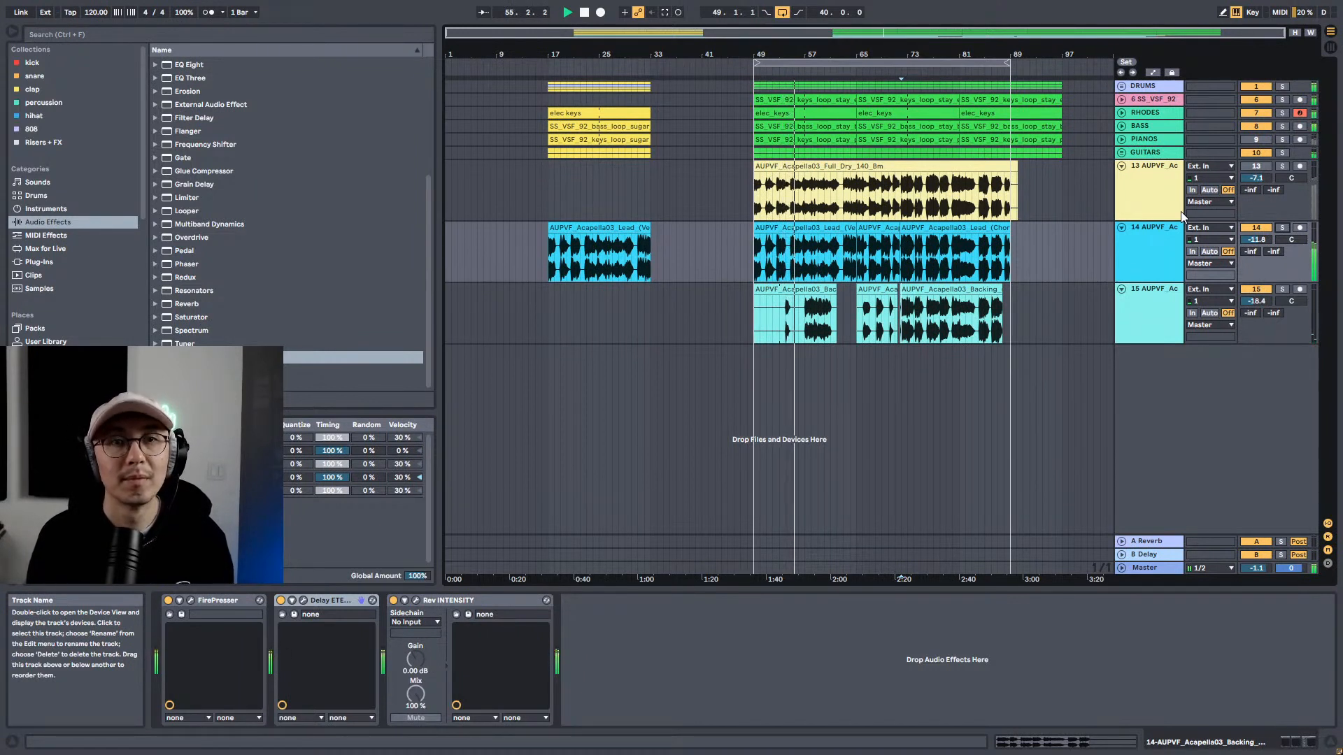
Step: Copy the FirePresser compressor from track 14 to backing vocal track 15 and place it between FabFilter Pro-Q 3 and Utility
{"action": "left_click", "coordinate": [1170, 264]}
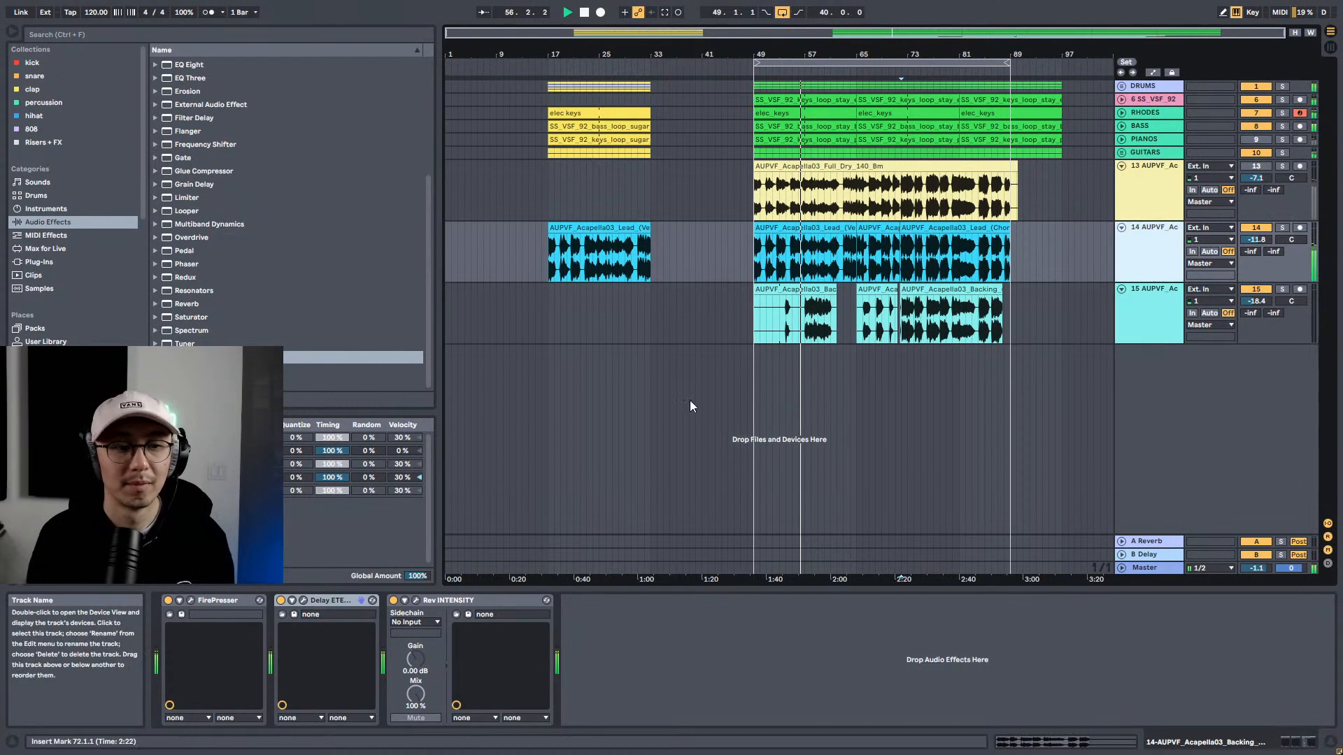
{"action": "left_click", "coordinate": [191, 601]}
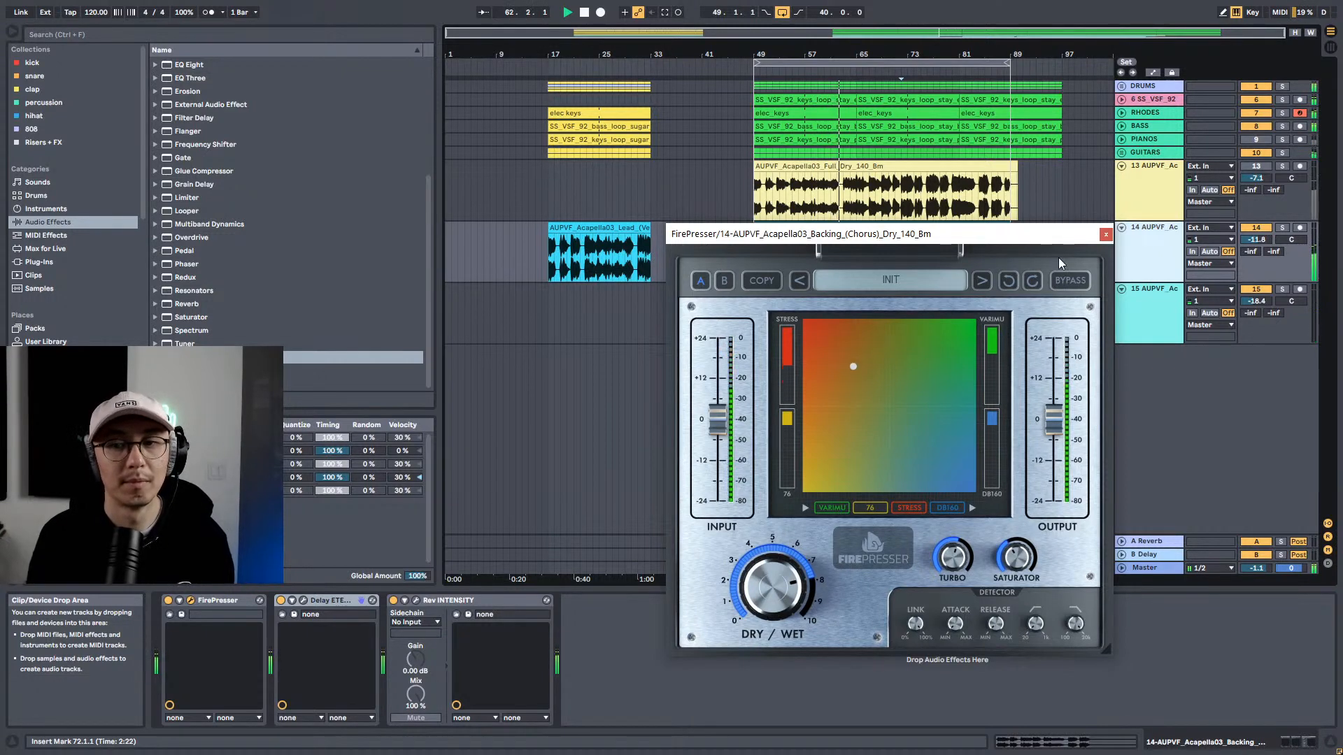
{"action": "left_click", "coordinate": [1106, 235]}
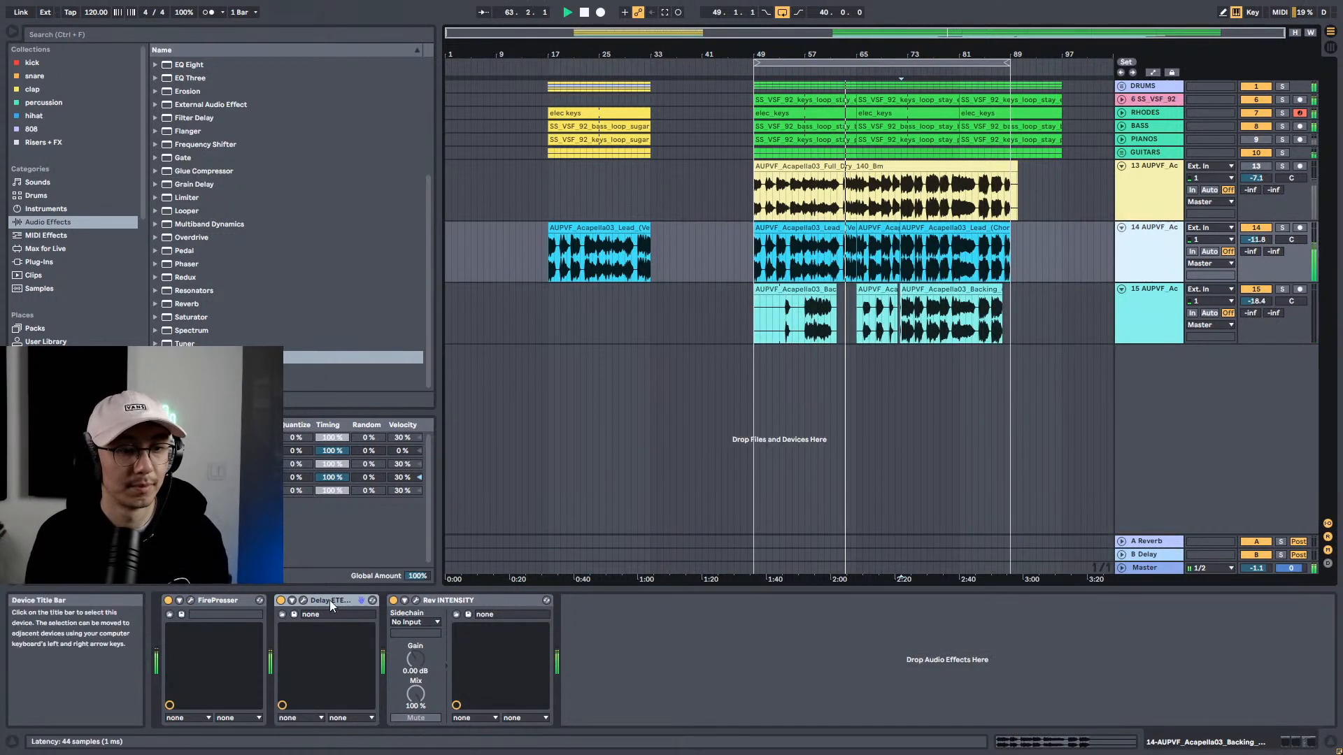
{"action": "left_click", "coordinate": [219, 600]}
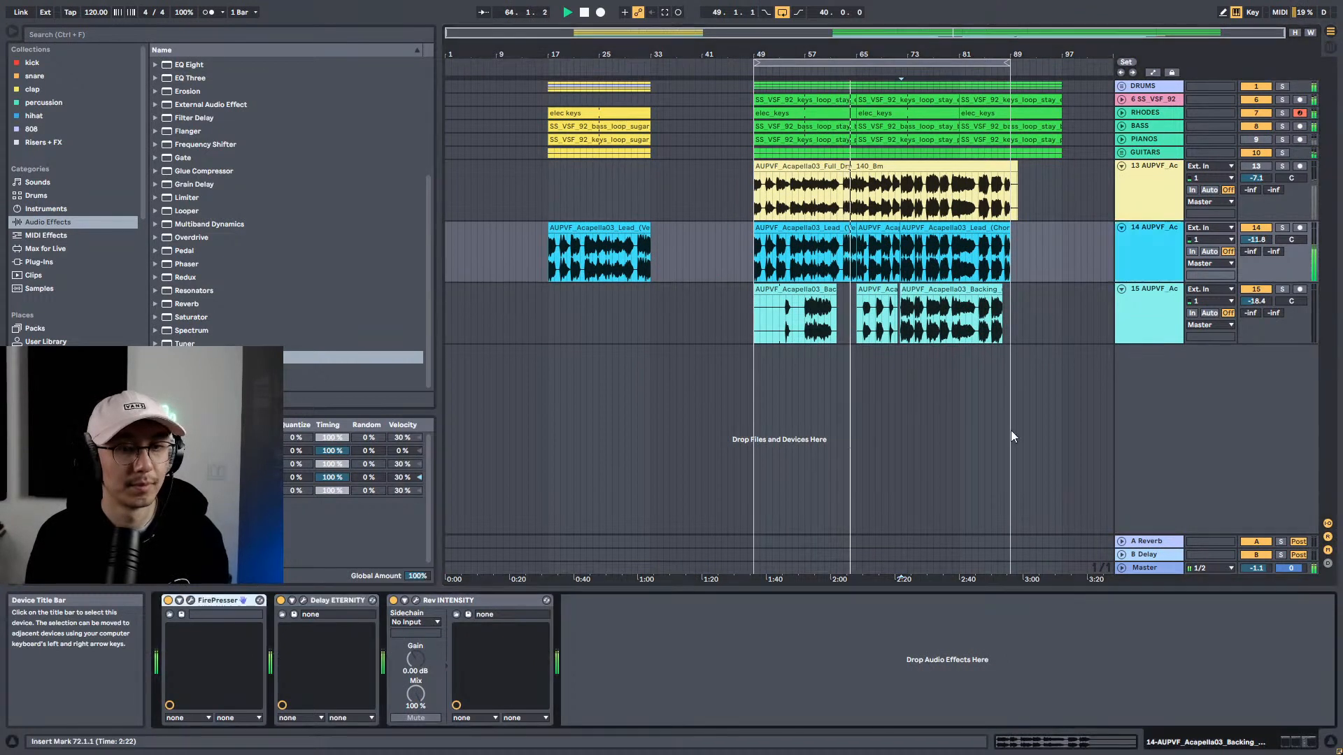
{"action": "left_click", "coordinate": [1140, 312]}
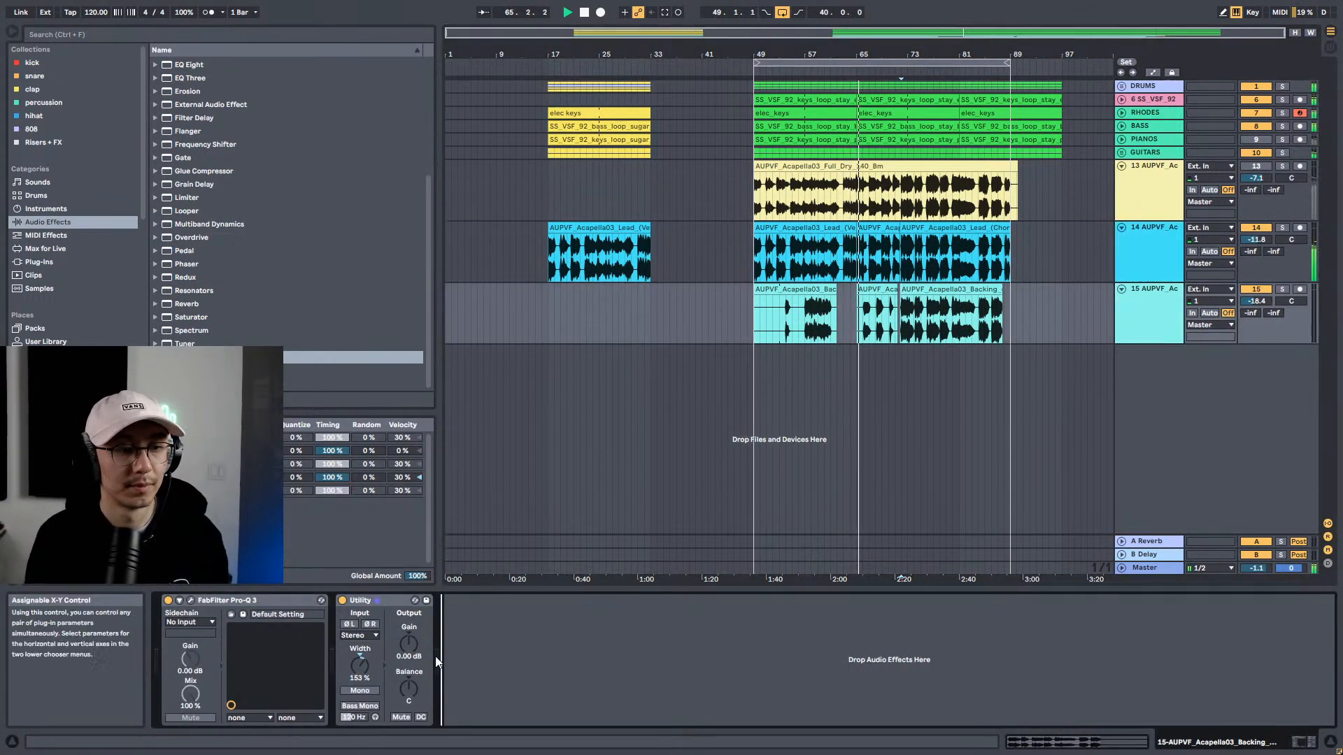
{"action": "key", "text": "ctrl+v"}
{"action": "left_click_drag", "start_coordinate": [496, 600], "coordinate": [337, 601]}
Step: Shift the compressor blend in track 15's FirePresser toward VARIMU and DB160, away from STRESS
{"action": "left_click", "coordinate": [365, 602]}
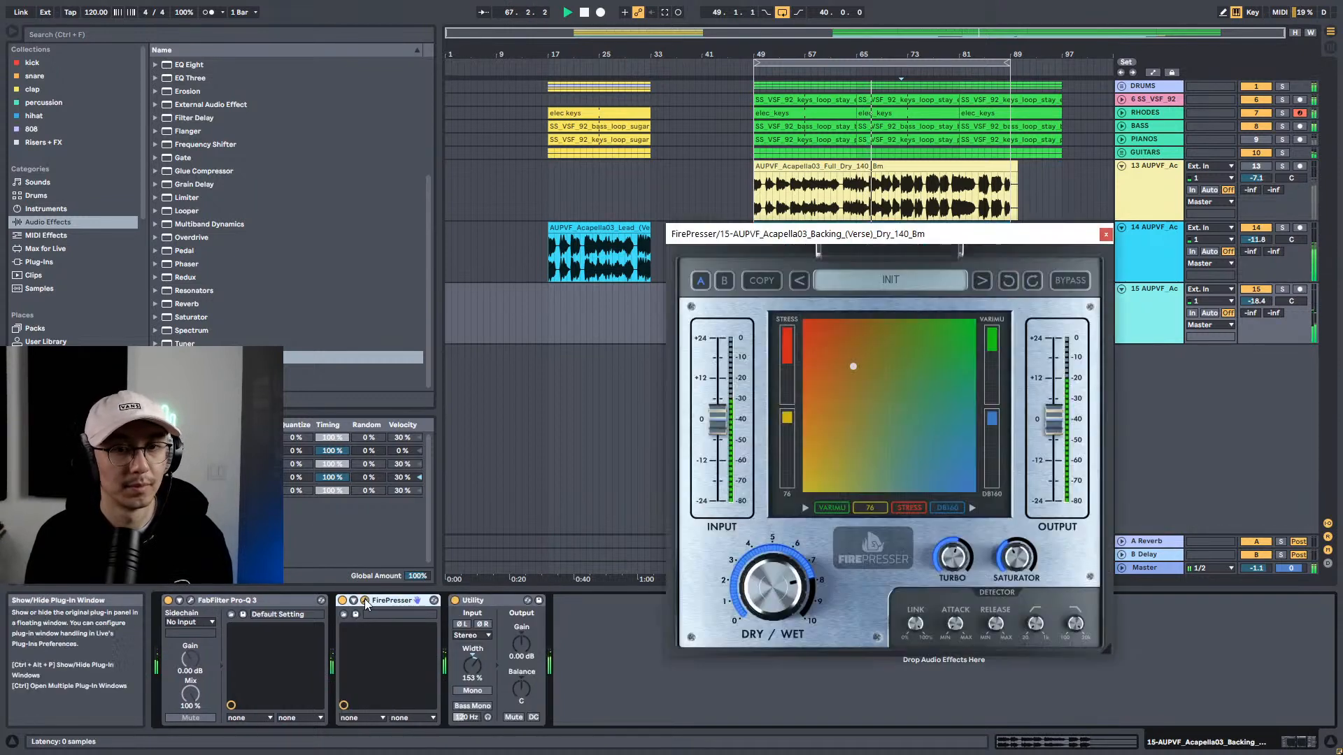
{"action": "left_click_drag", "start_coordinate": [850, 234], "coordinate": [615, 254]}
{"action": "left_click_drag", "start_coordinate": [615, 402], "coordinate": [693, 401]}
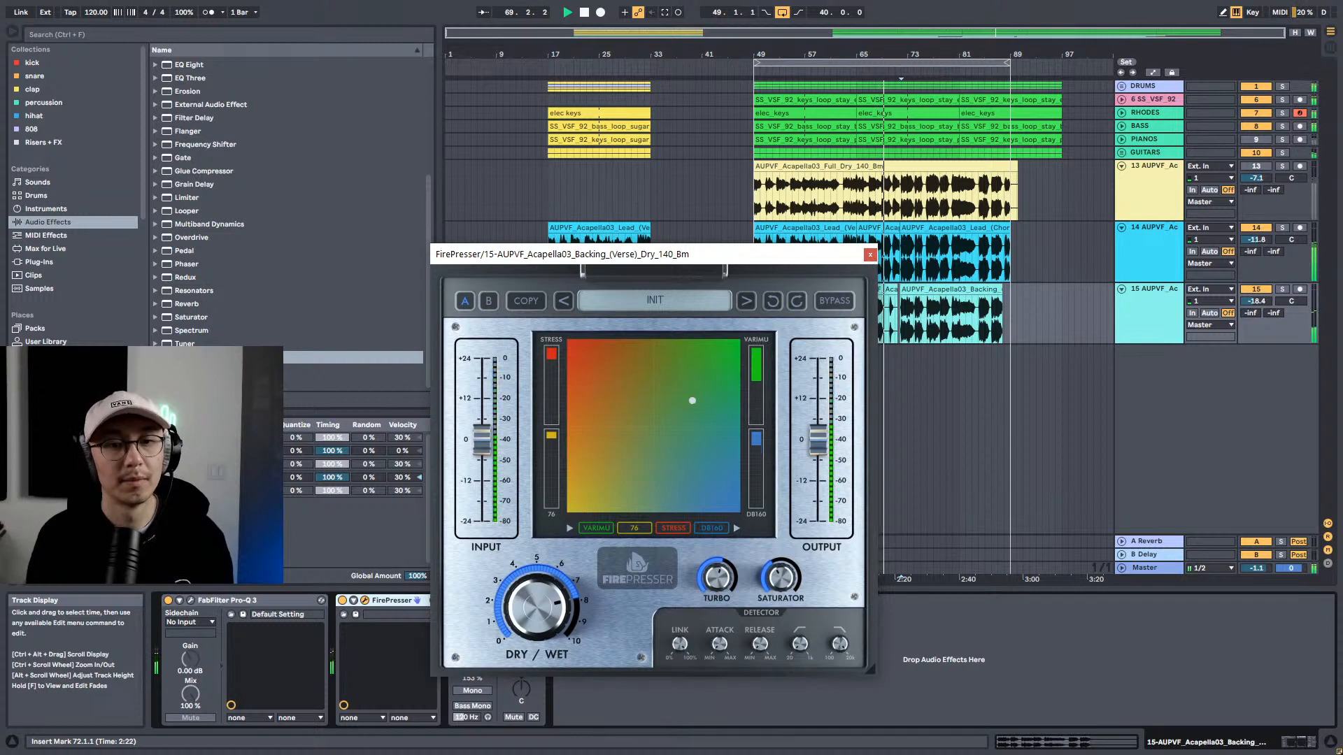
Step: Lower track 15's volume to -18.9 dB during playback and close the FirePresser window
{"action": "left_click", "coordinate": [1268, 300]}
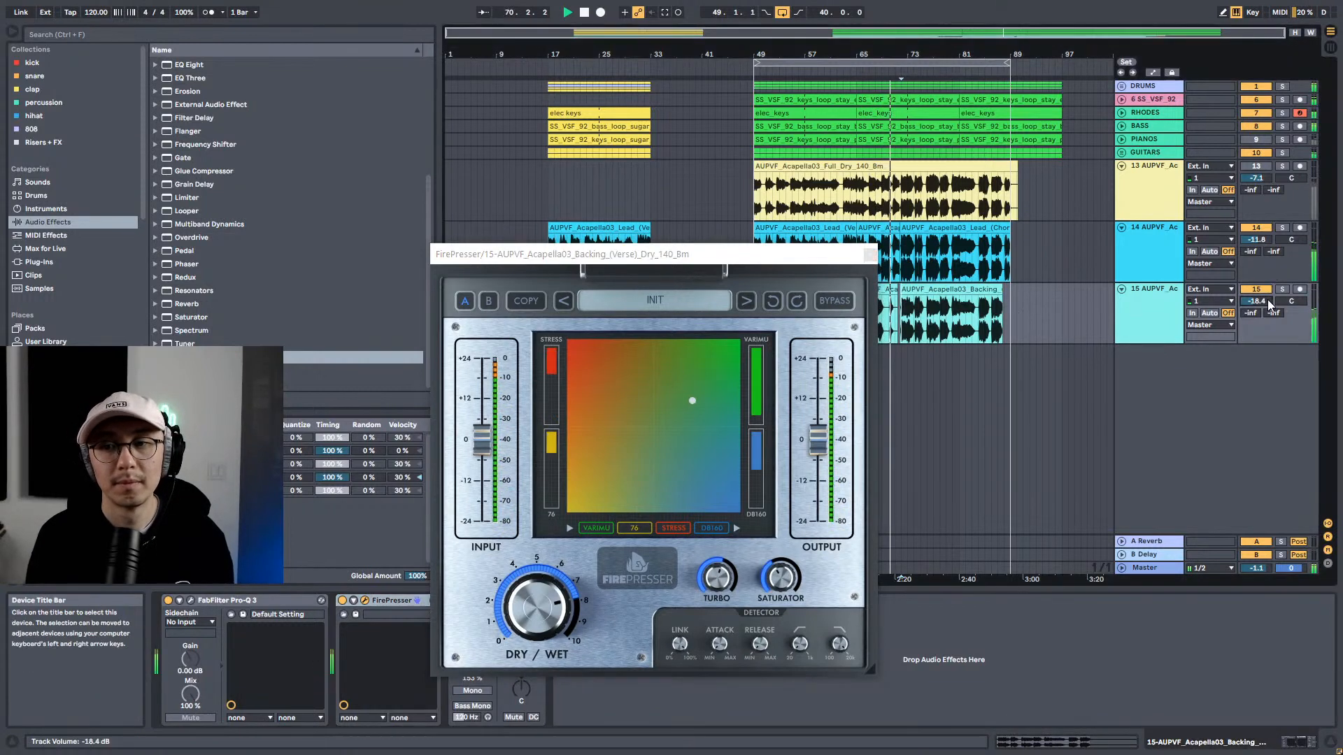
{"action": "left_click_drag", "start_coordinate": [1269, 301], "coordinate": [1268, 304]}
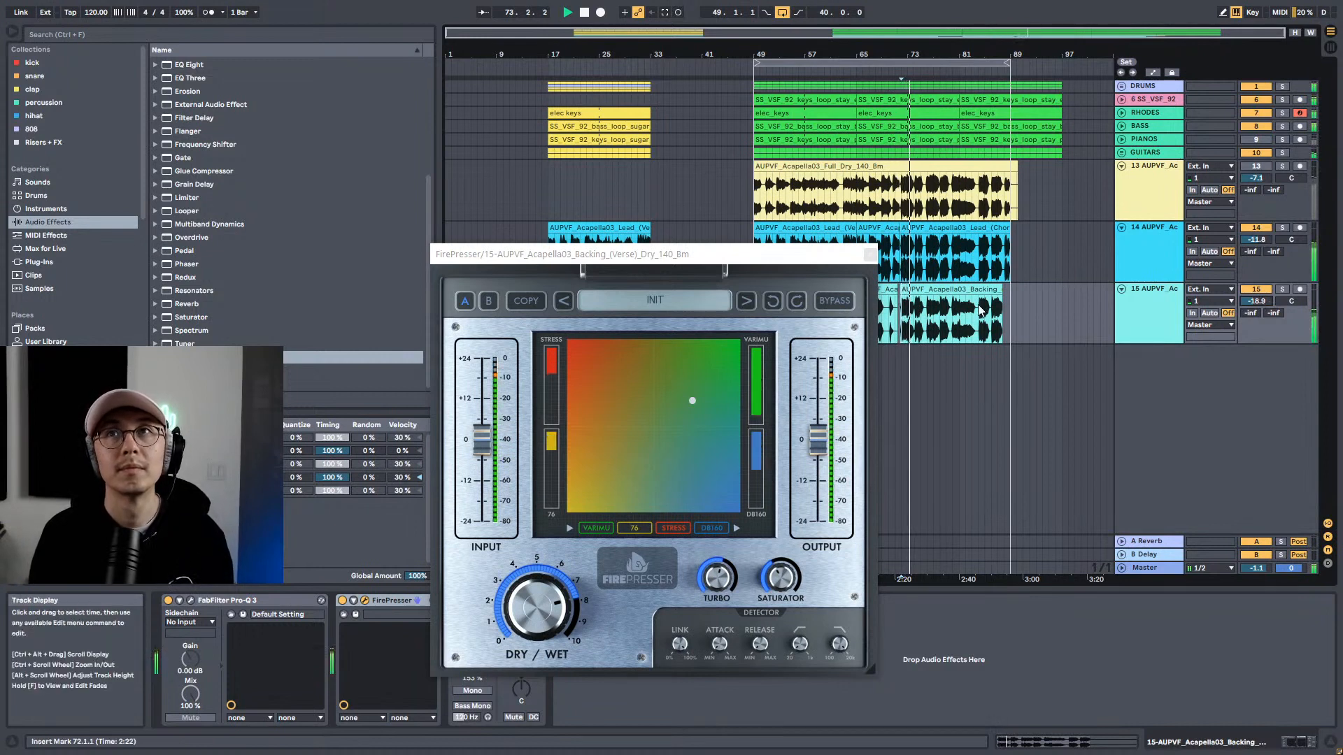
{"action": "left_click_drag", "start_coordinate": [762, 254], "coordinate": [960, 222]}
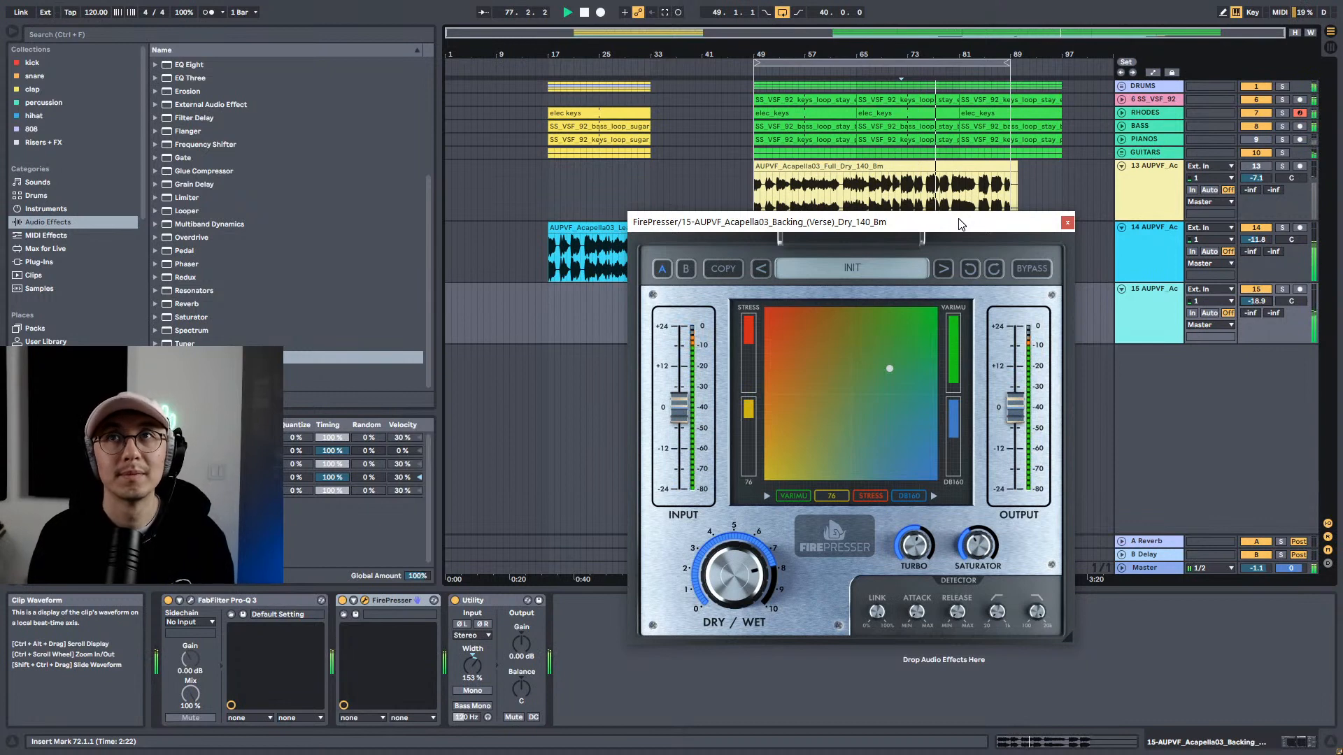
{"action": "left_click", "coordinate": [1068, 222]}
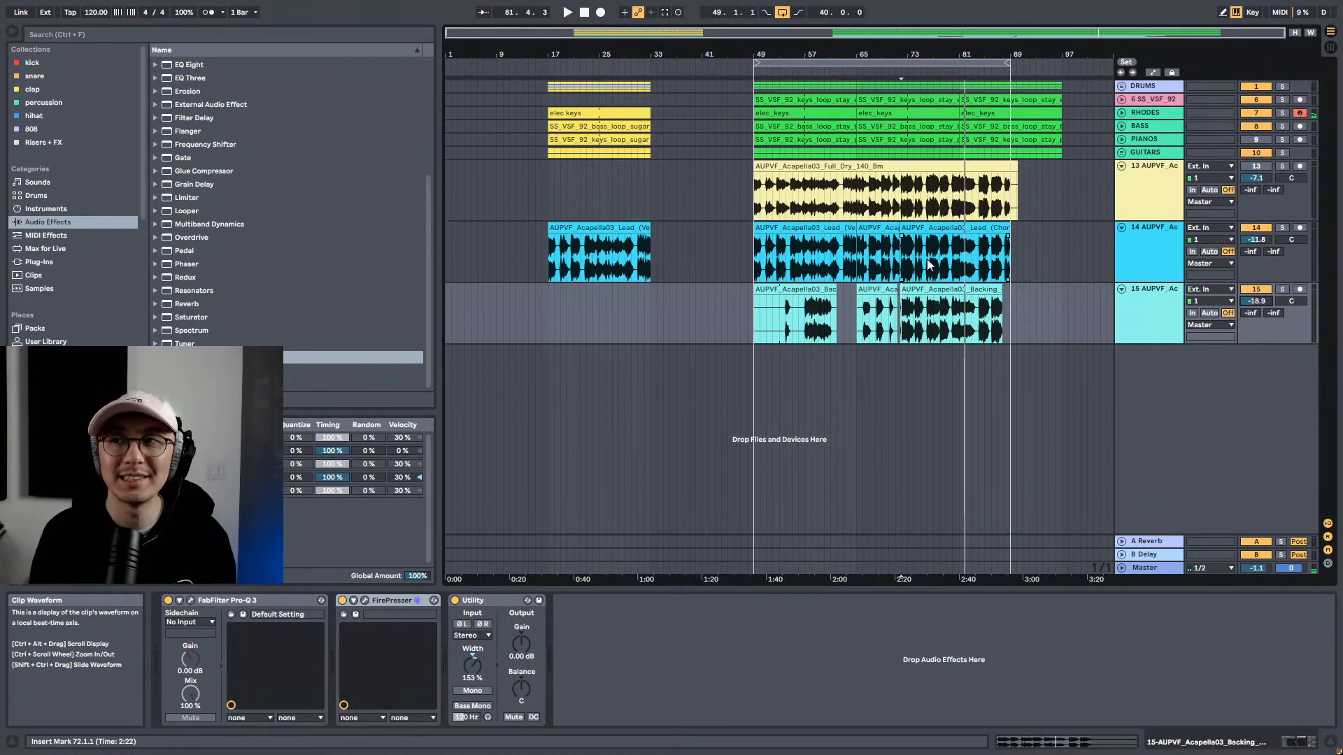
Step: Set the start position to bar 49, check the Session view, and play the mix in the Arrangement view
{"action": "left_click", "coordinate": [753, 350]}
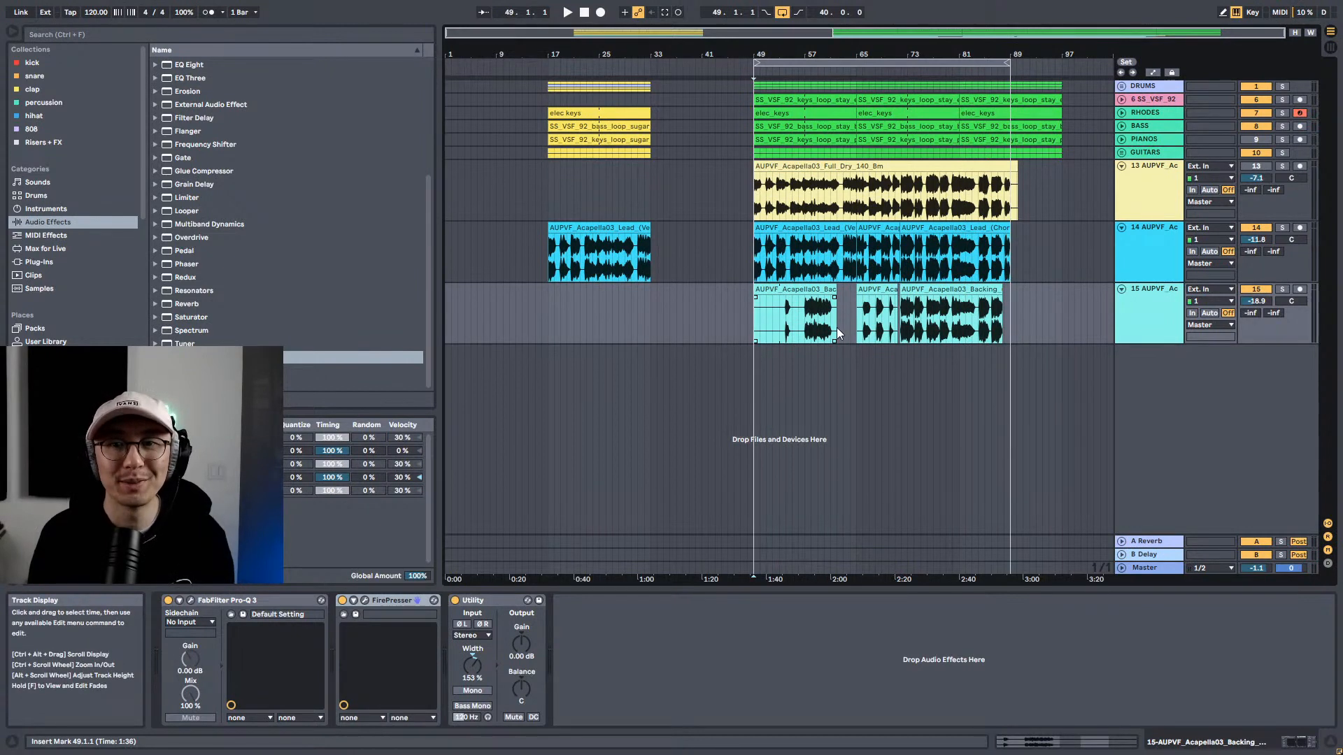
{"action": "left_click", "coordinate": [1328, 51]}
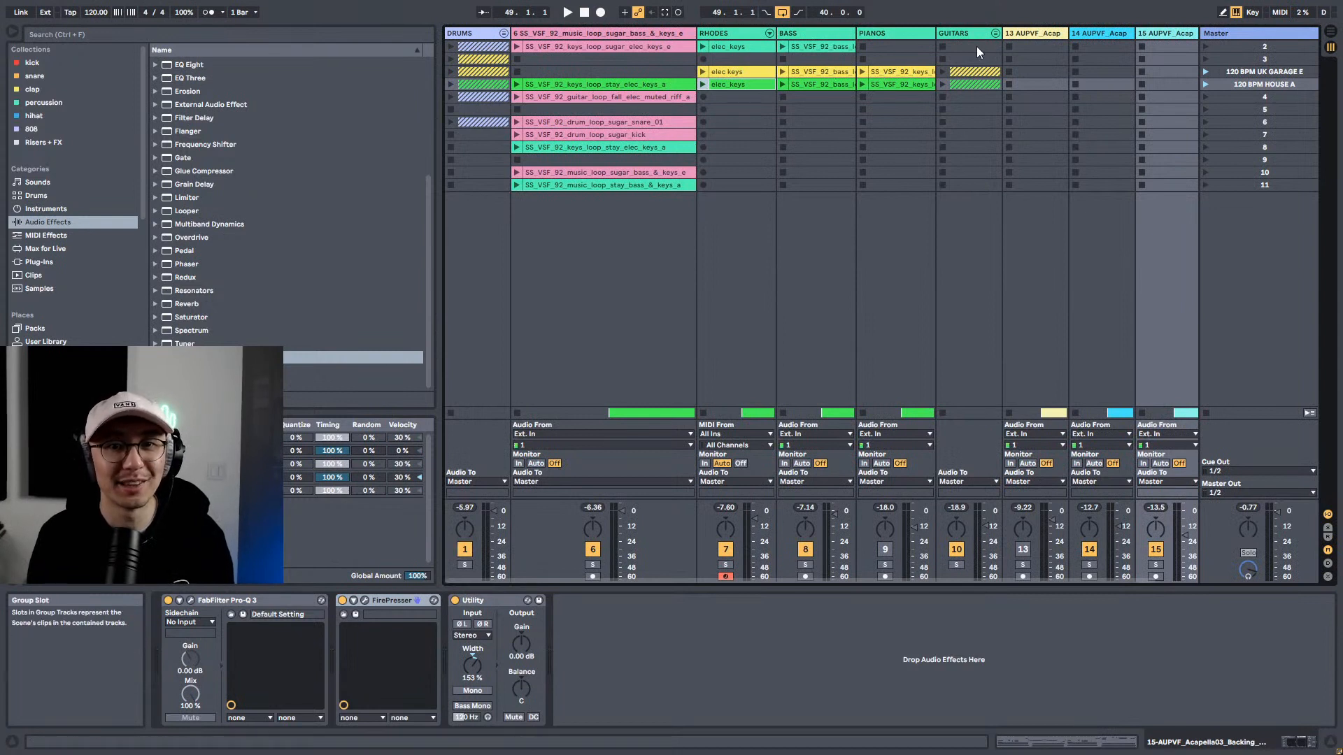
{"action": "left_click", "coordinate": [1331, 34]}
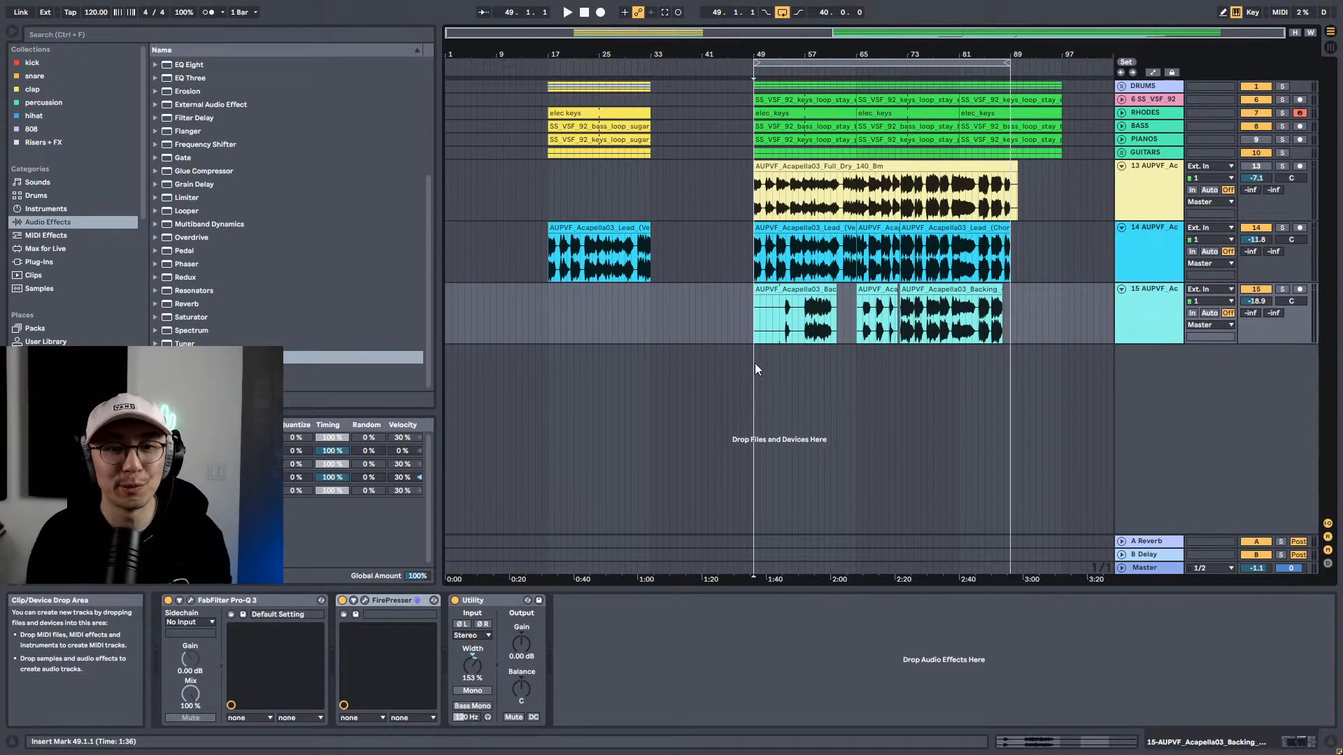
{"action": "key", "text": "space"}
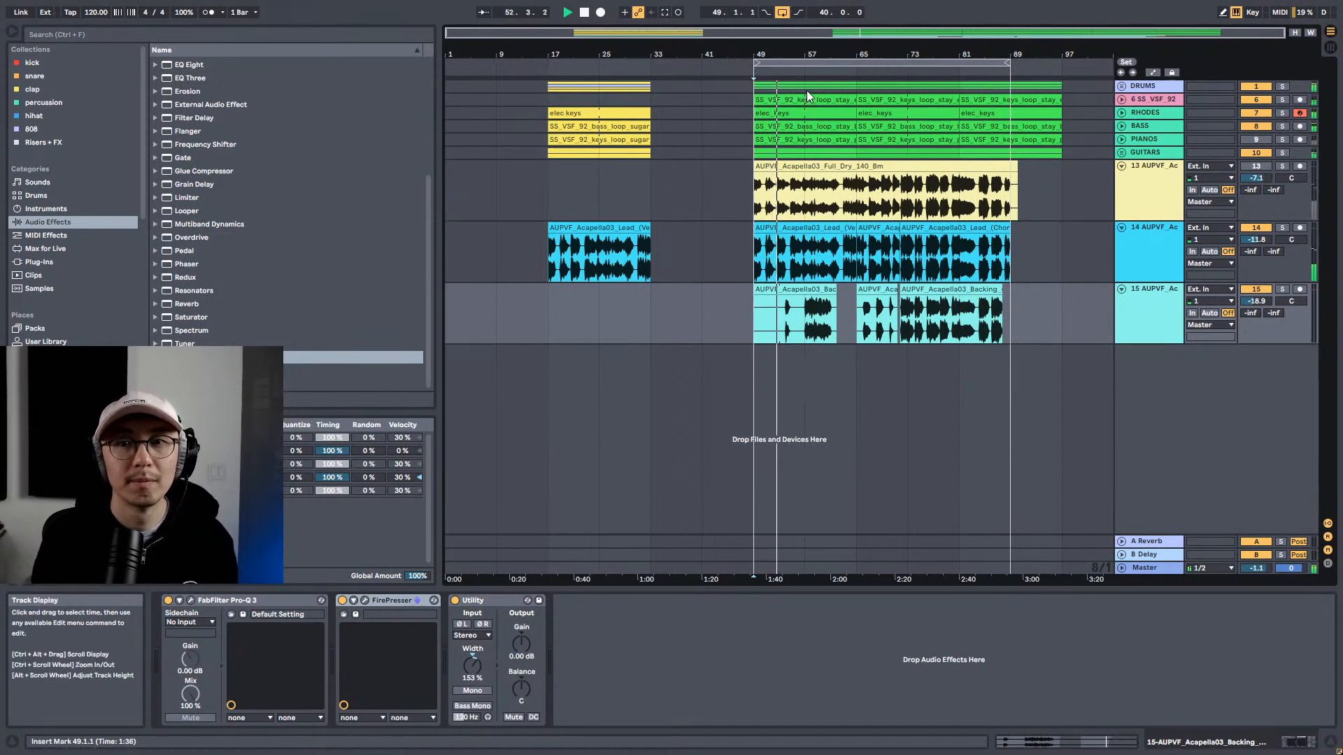
Step: Recolour track 6, the SS_VSF_92 music loop, green to match the other tracks of the section
{"action": "left_click", "coordinate": [1162, 98]}
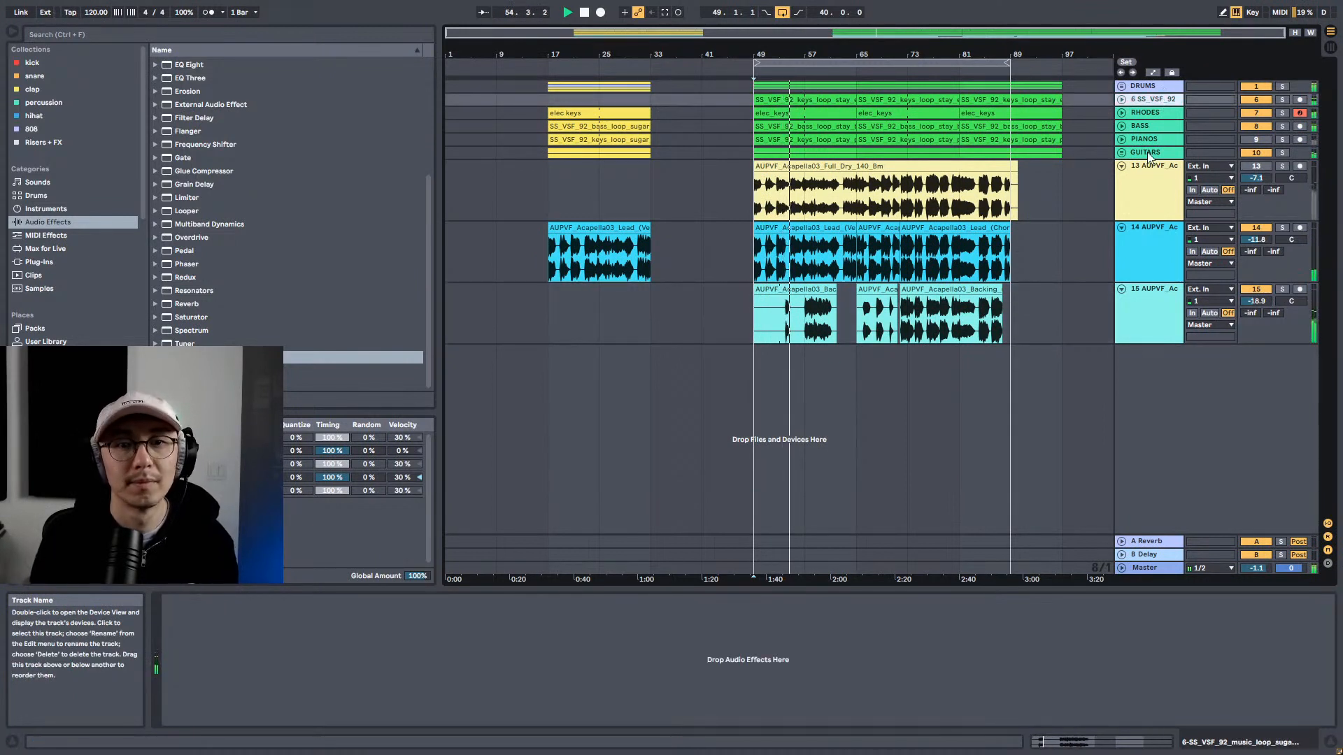
{"action": "right_click", "coordinate": [1147, 95]}
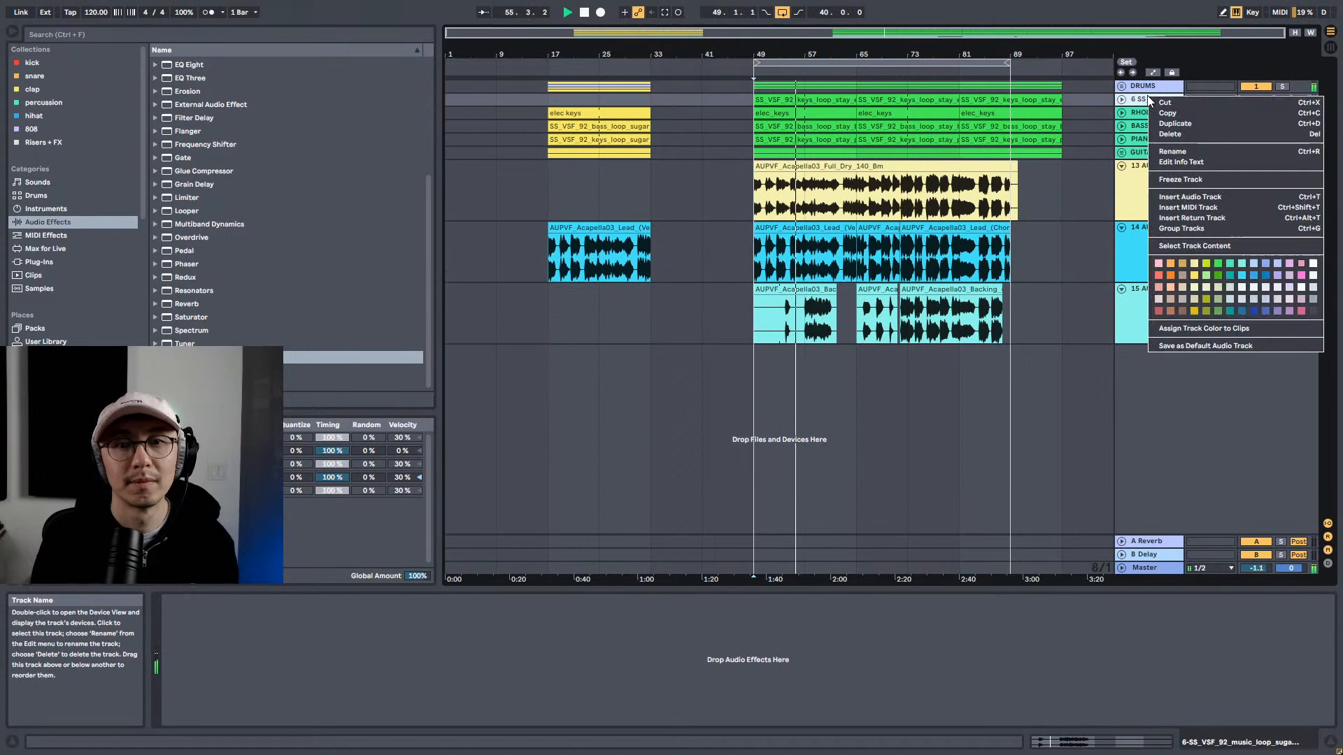
{"action": "left_click", "coordinate": [1218, 264]}
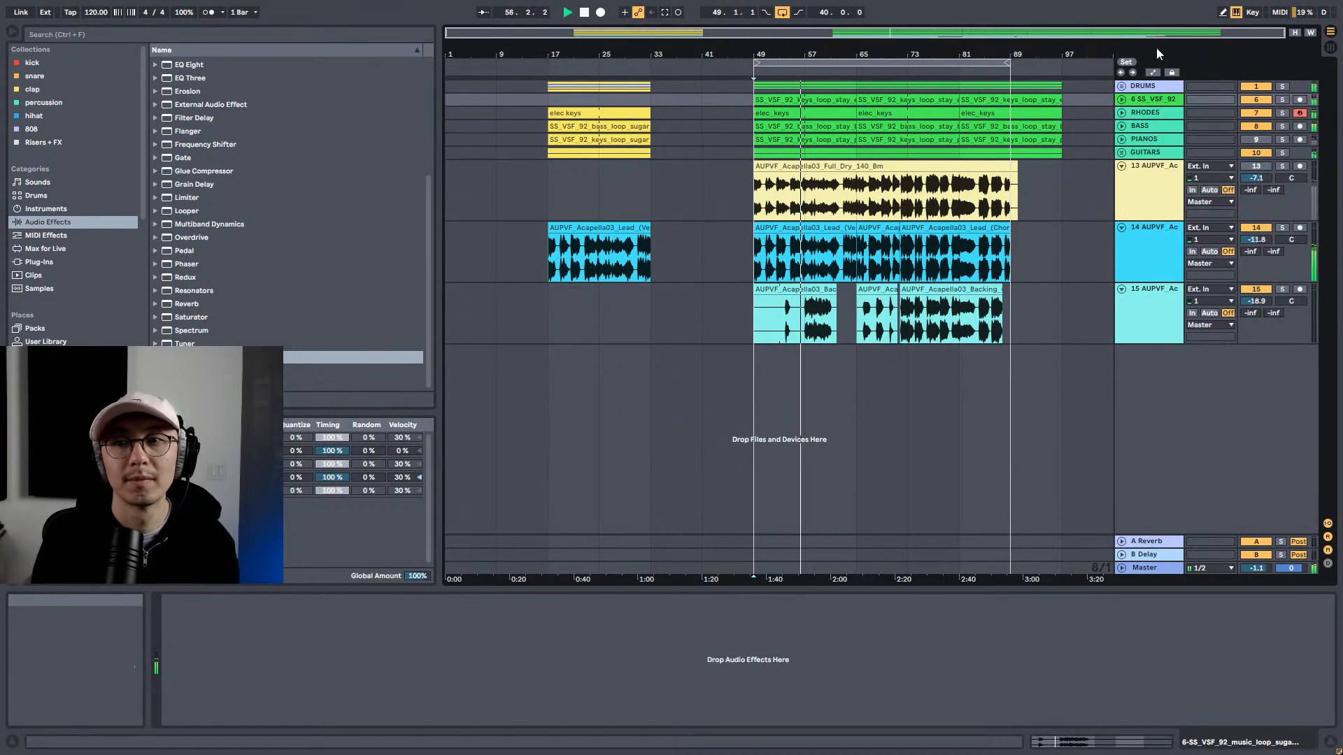
Step: Unfold track 6, compare it soloed and in the mix, mute it, and fold it again
{"action": "left_click", "coordinate": [1122, 100]}
{"action": "left_click", "coordinate": [1284, 99]}
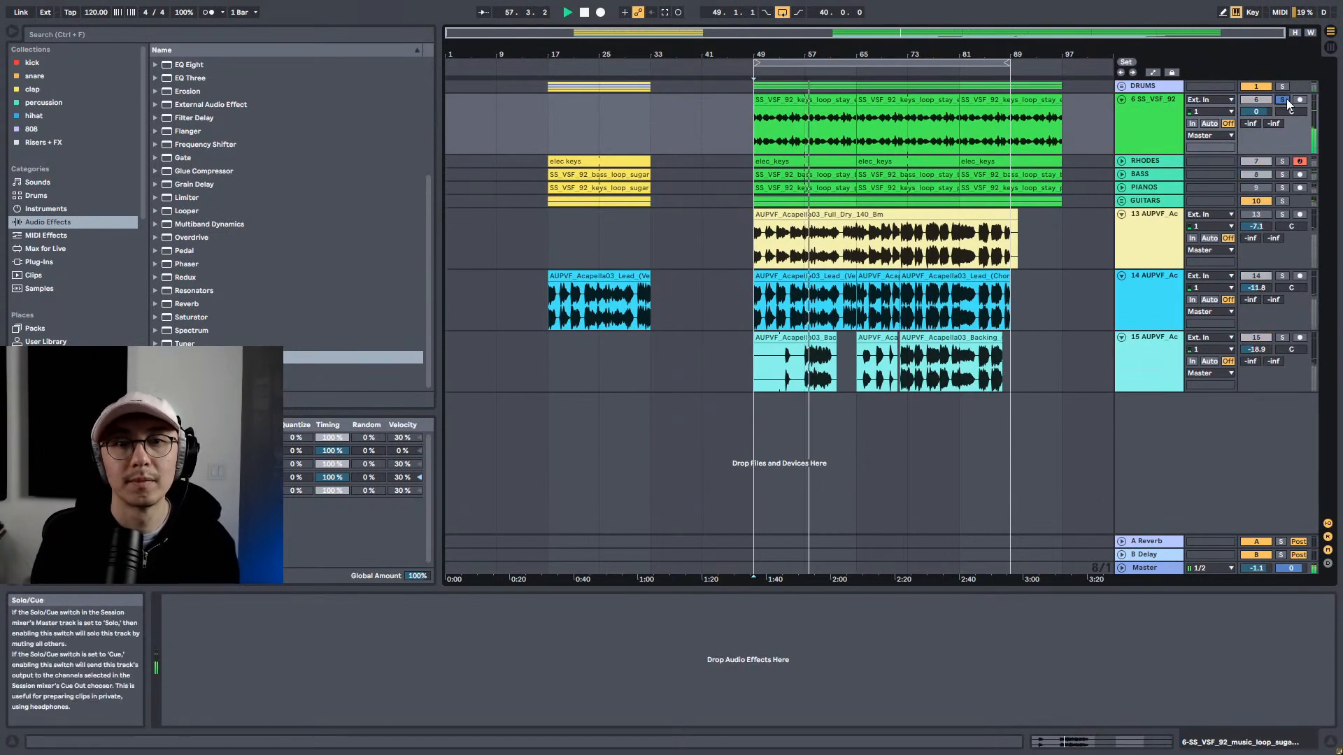
{"action": "left_click", "coordinate": [1284, 100]}
{"action": "left_click", "coordinate": [1283, 100]}
{"action": "left_click", "coordinate": [1283, 101]}
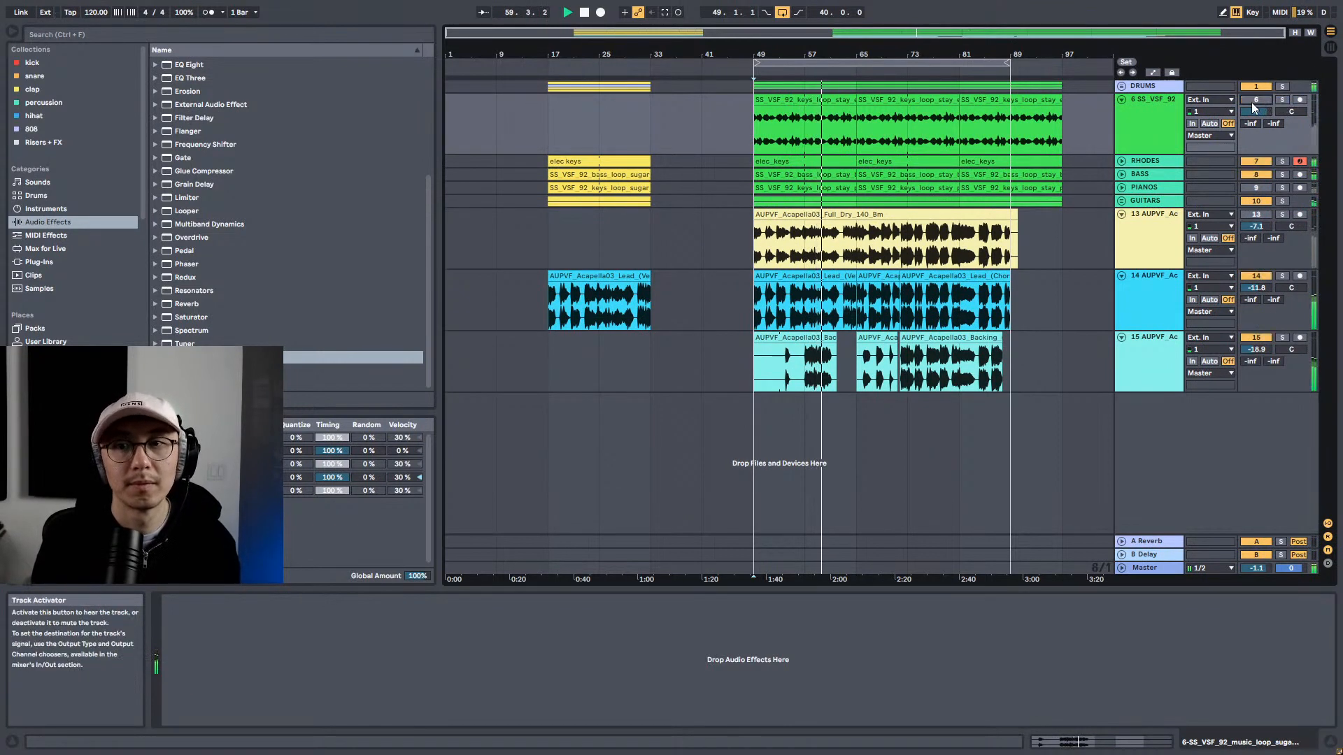
{"action": "left_click", "coordinate": [1121, 100]}
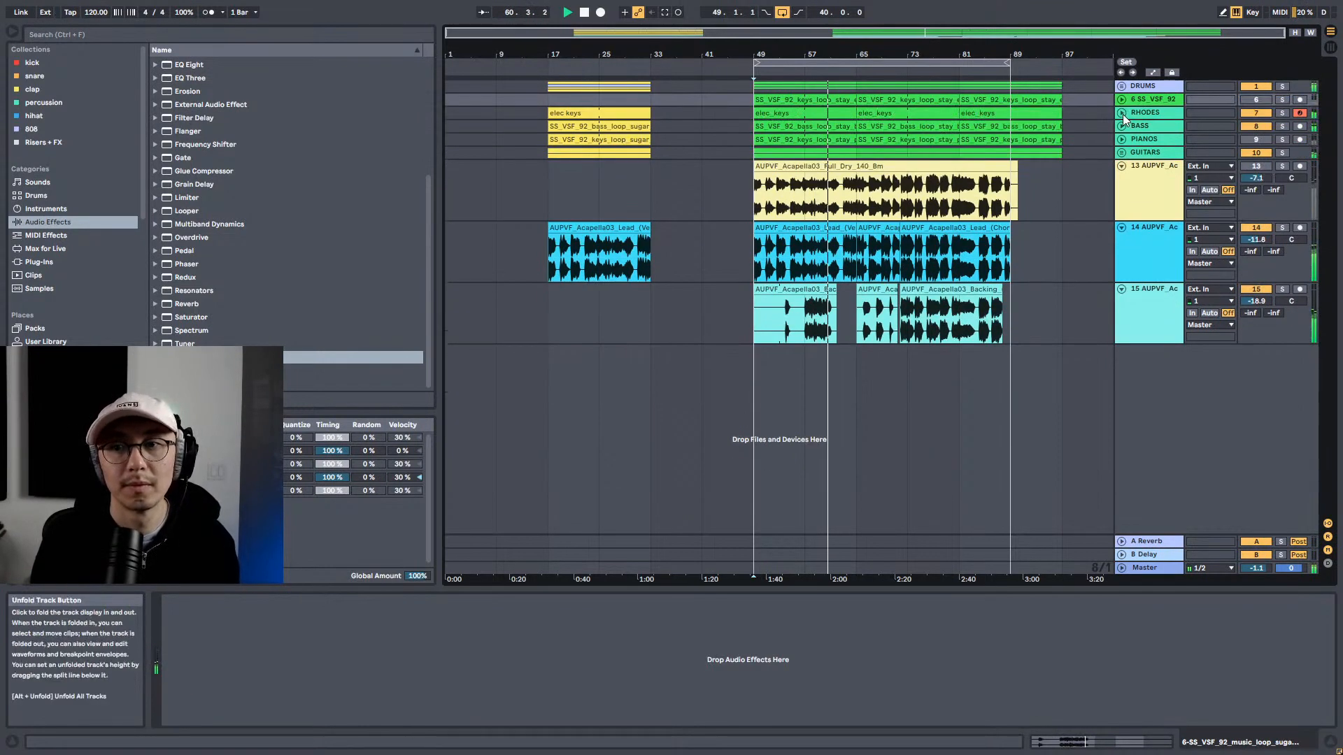
Step: Set the RHODES volume to -3.5 dB, then activate the PIANOS track and balance its volume at -10.3 dB
{"action": "left_click", "coordinate": [1121, 112]}
{"action": "left_click_drag", "start_coordinate": [1257, 125], "coordinate": [1257, 128]}
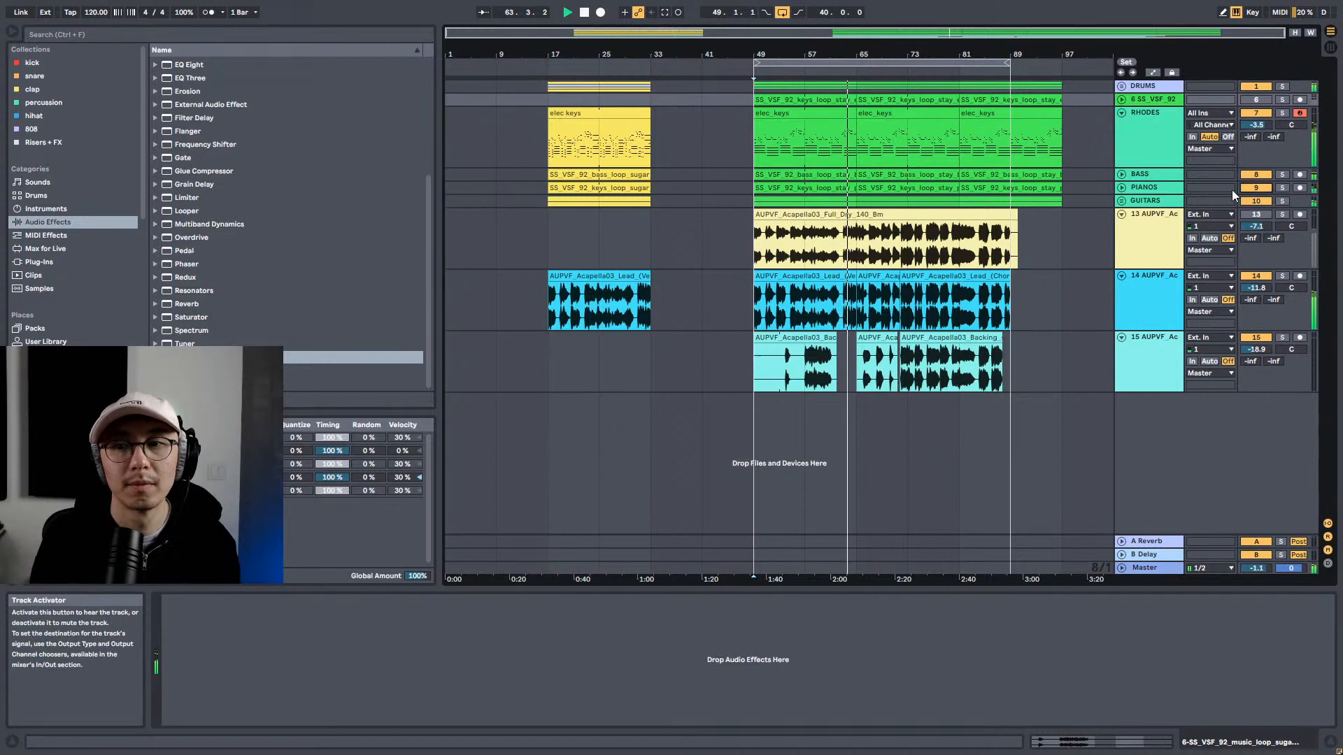
{"action": "left_click", "coordinate": [1122, 187]}
{"action": "left_click_drag", "start_coordinate": [1257, 200], "coordinate": [1257, 182]}
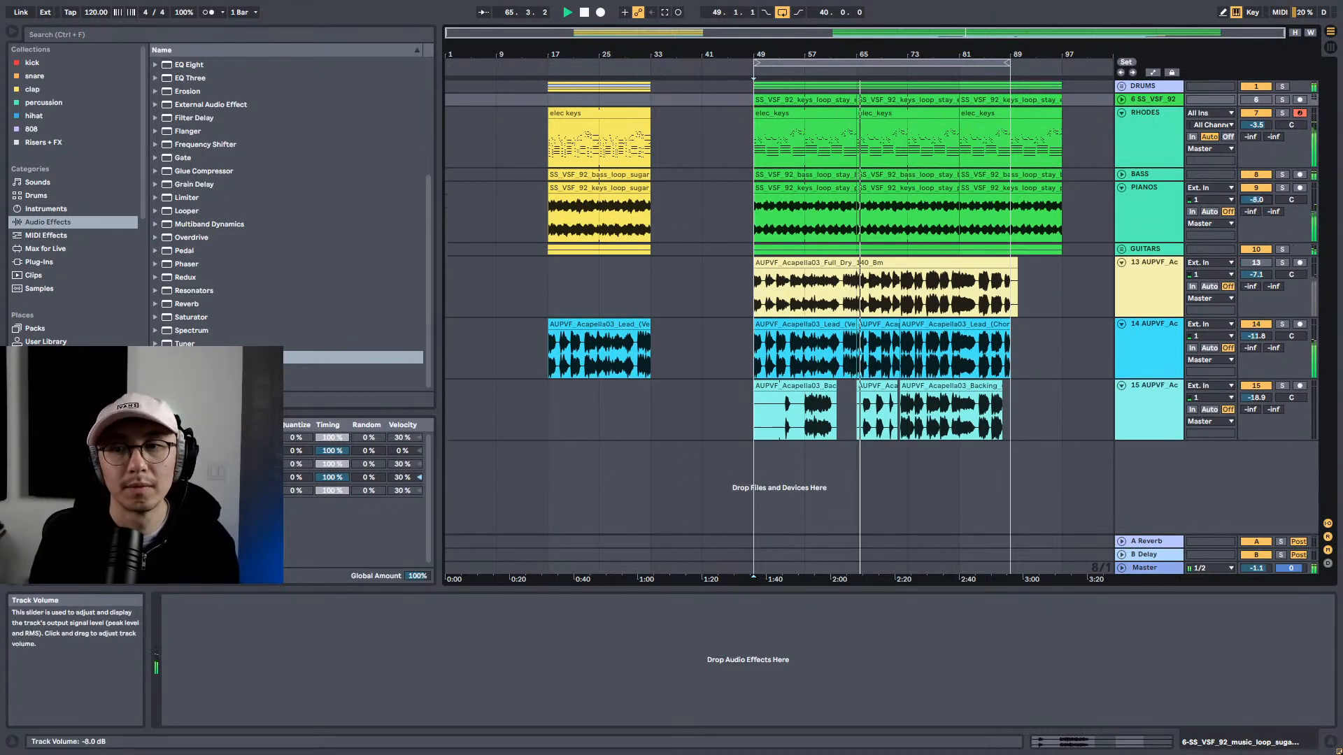
{"action": "left_click_drag", "start_coordinate": [1265, 198], "coordinate": [1257, 205]}
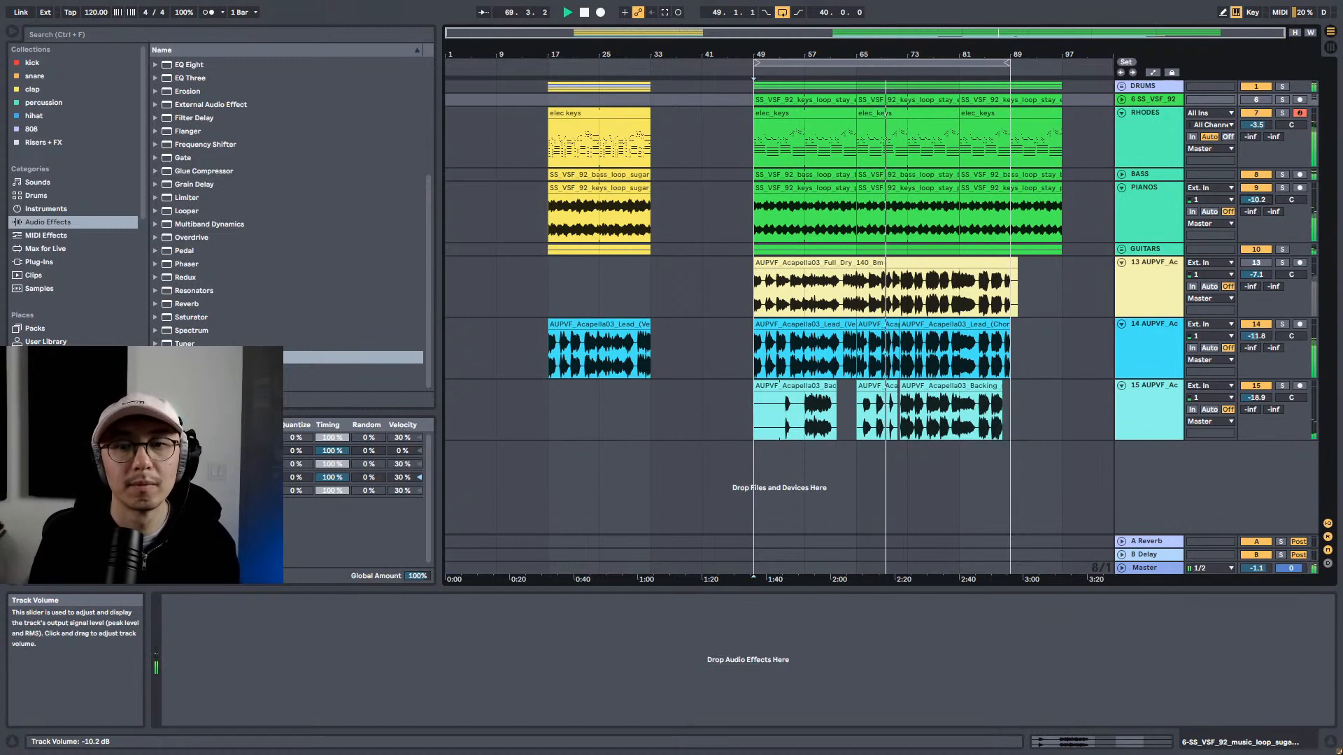
{"action": "left_click_drag", "start_coordinate": [1257, 200], "coordinate": [1257, 200]}
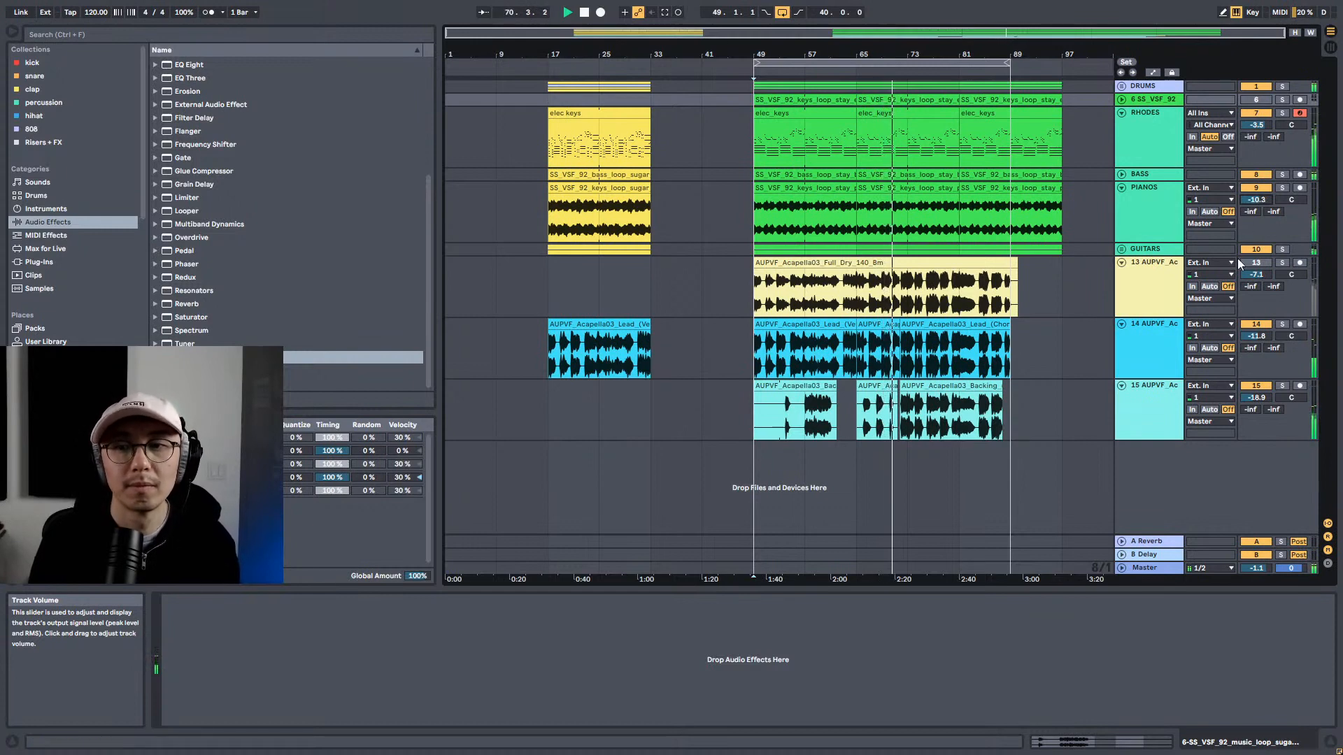
Step: Fine-tune the GUITARS group's volume, fold the group again, and lower the Master volume to -13.6 dB
{"action": "left_click", "coordinate": [1120, 249]}
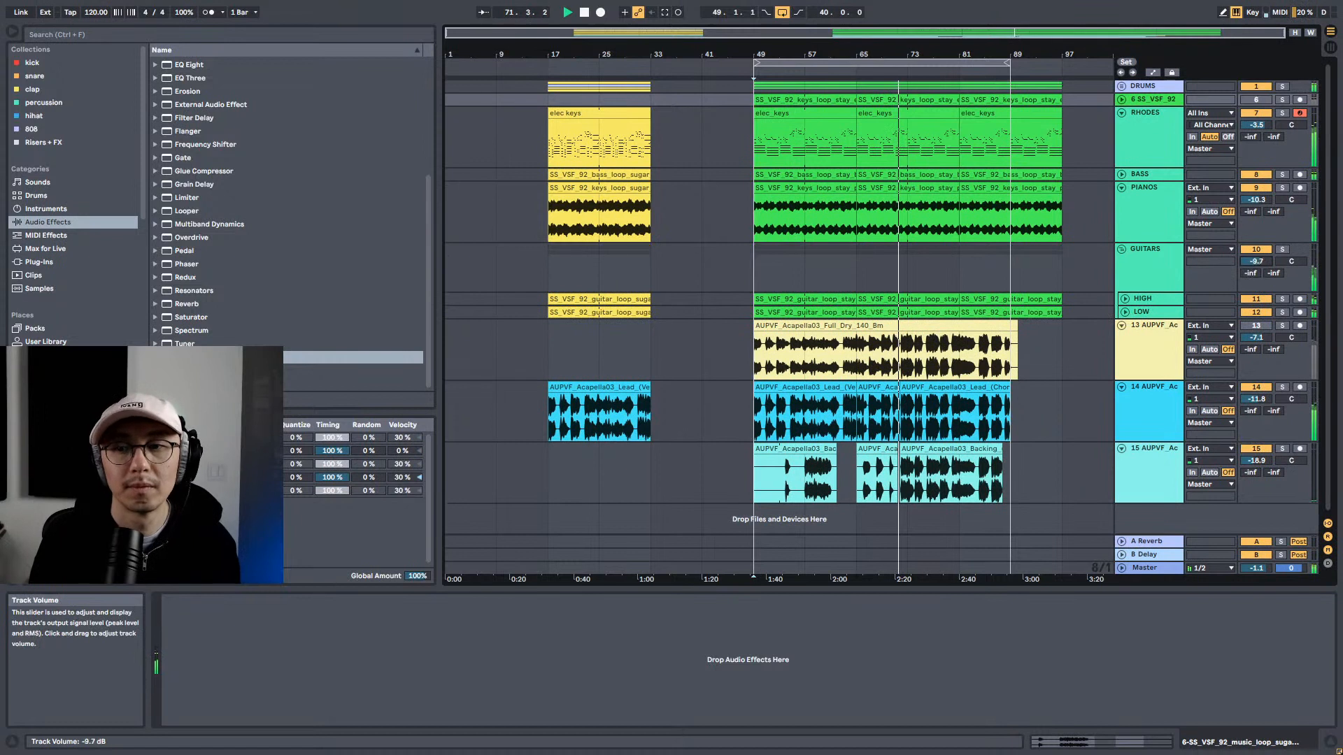
{"action": "left_click_drag", "start_coordinate": [1257, 261], "coordinate": [1257, 264]}
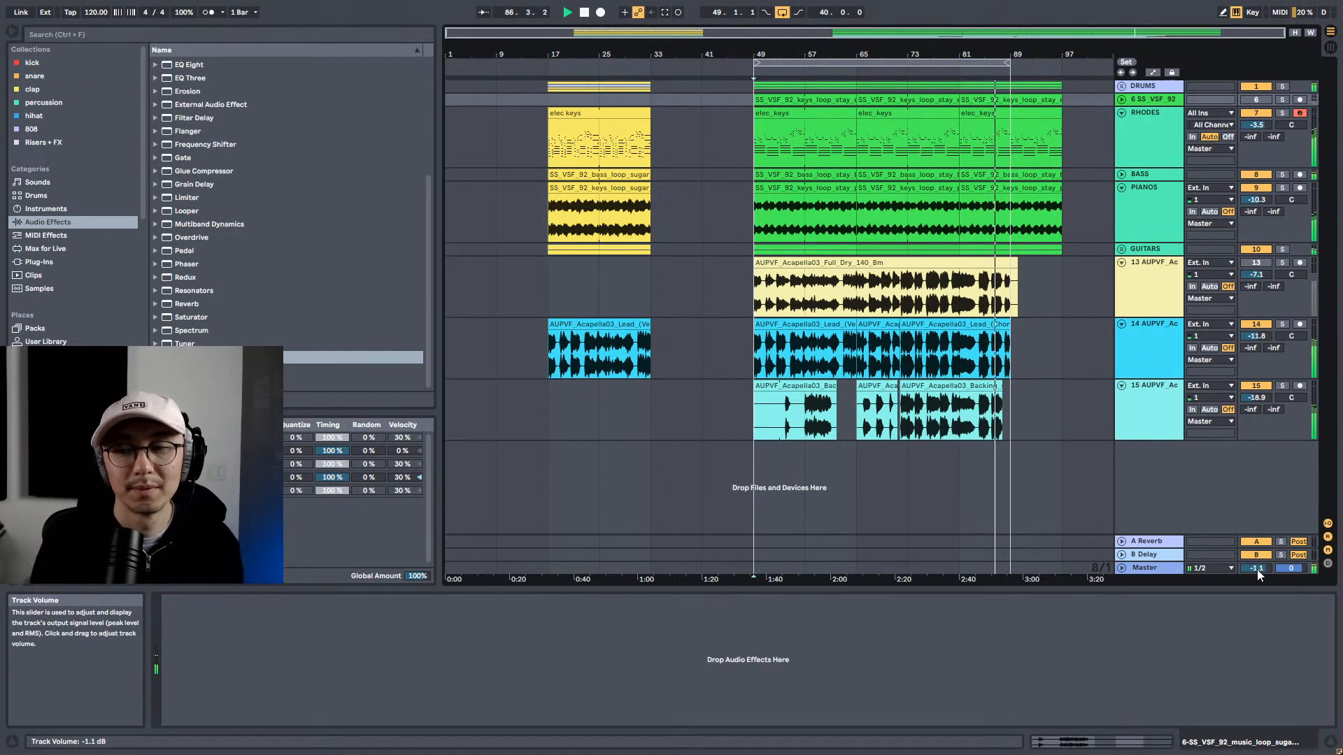
{"action": "left_click_drag", "start_coordinate": [1256, 568], "coordinate": [1256, 586]}
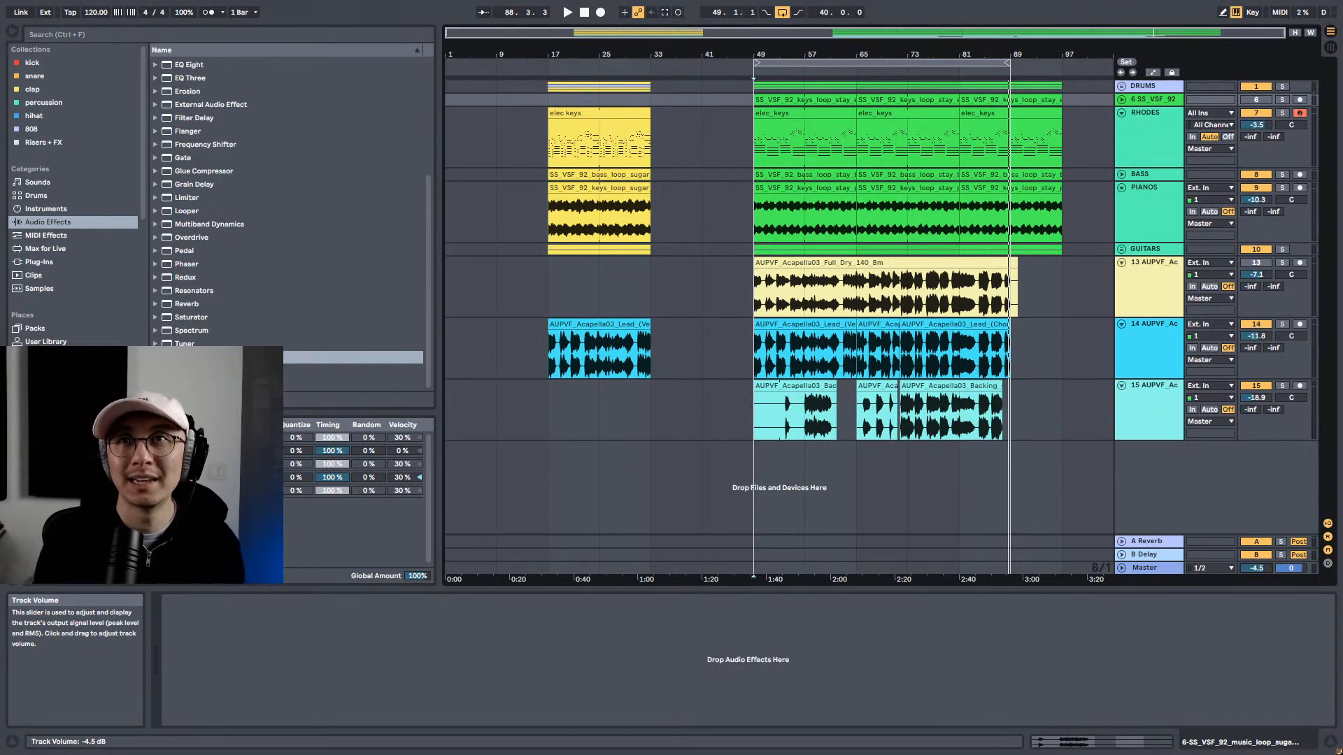
{"action": "left_click_drag", "start_coordinate": [1257, 568], "coordinate": [1257, 589]}
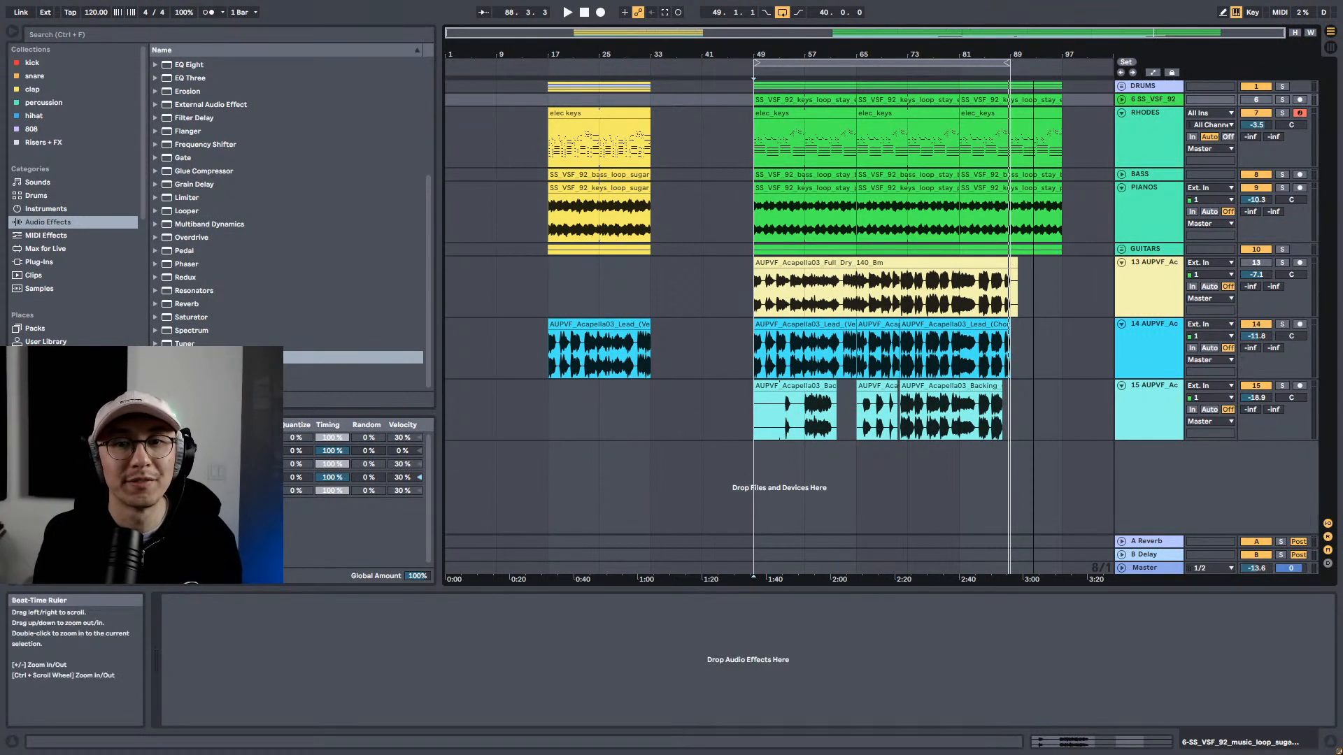
Step: Examine the notes of the last elec_keys clip in an enlarged editor and play the RHODES track soloed from bar 81
{"action": "double_click", "coordinate": [1016, 114]}
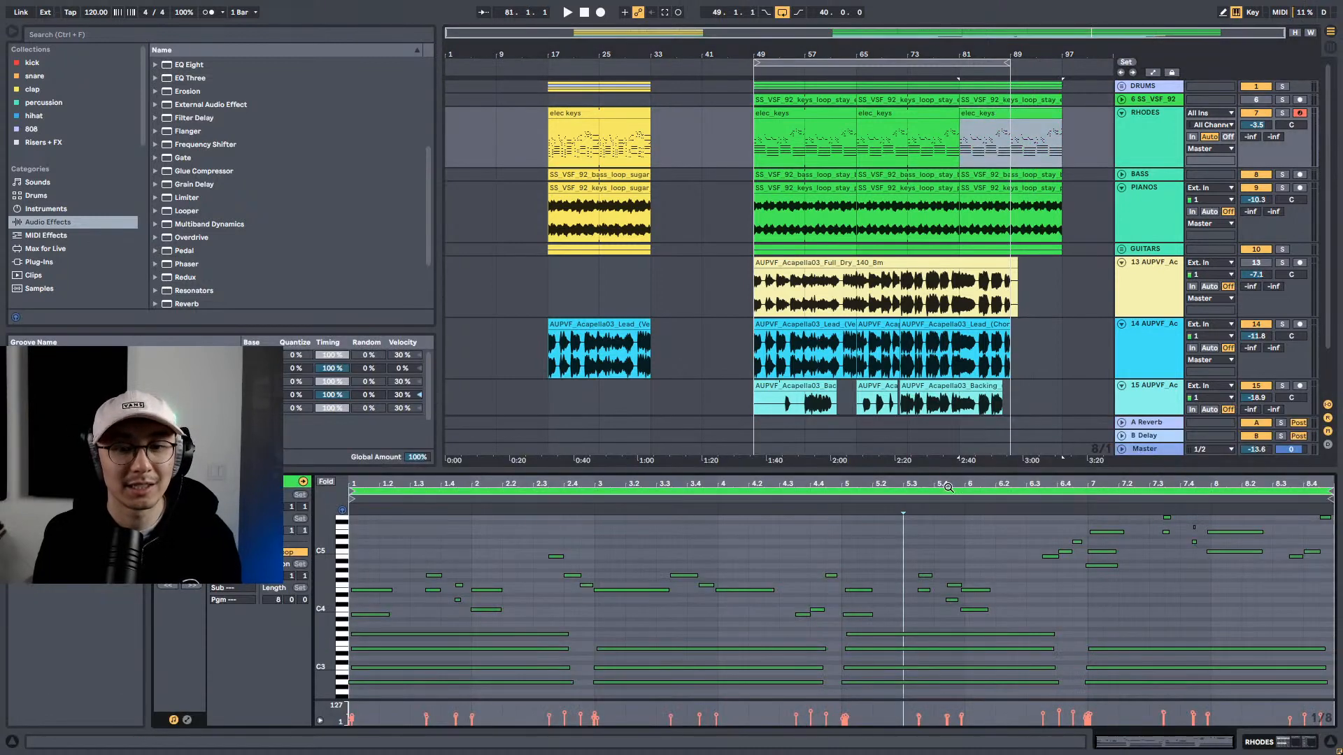
{"action": "left_click_drag", "start_coordinate": [954, 468], "coordinate": [955, 168]}
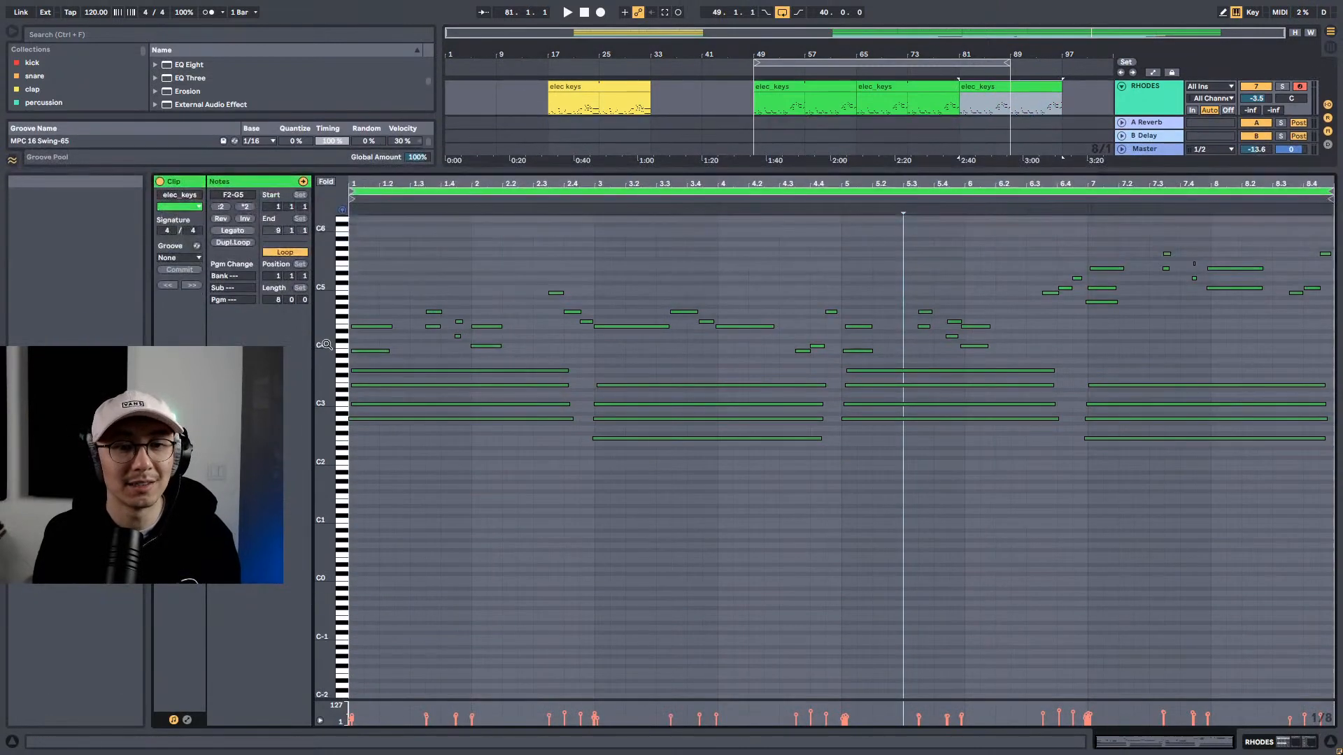
{"action": "left_click_drag", "start_coordinate": [324, 336], "coordinate": [352, 329]}
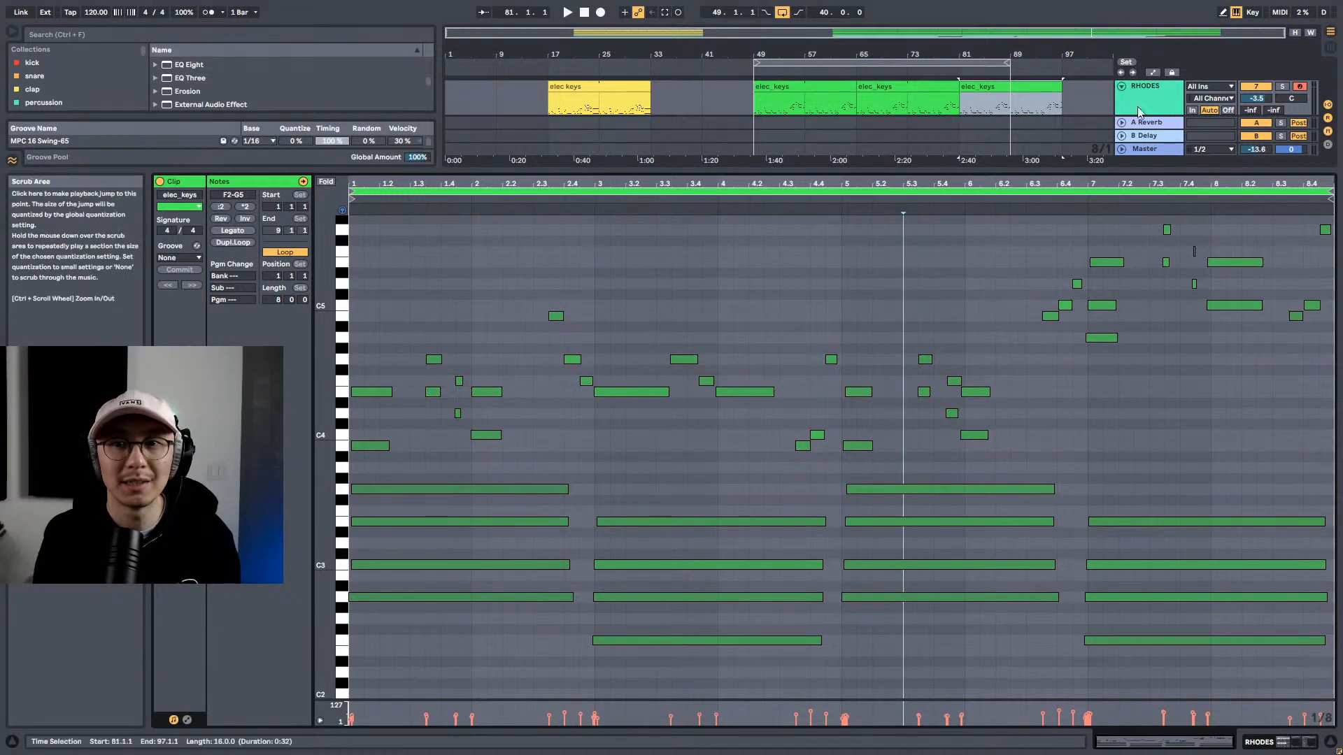
{"action": "left_click", "coordinate": [1282, 87]}
{"action": "key", "text": "space"}
{"action": "left_click", "coordinate": [1178, 153]}
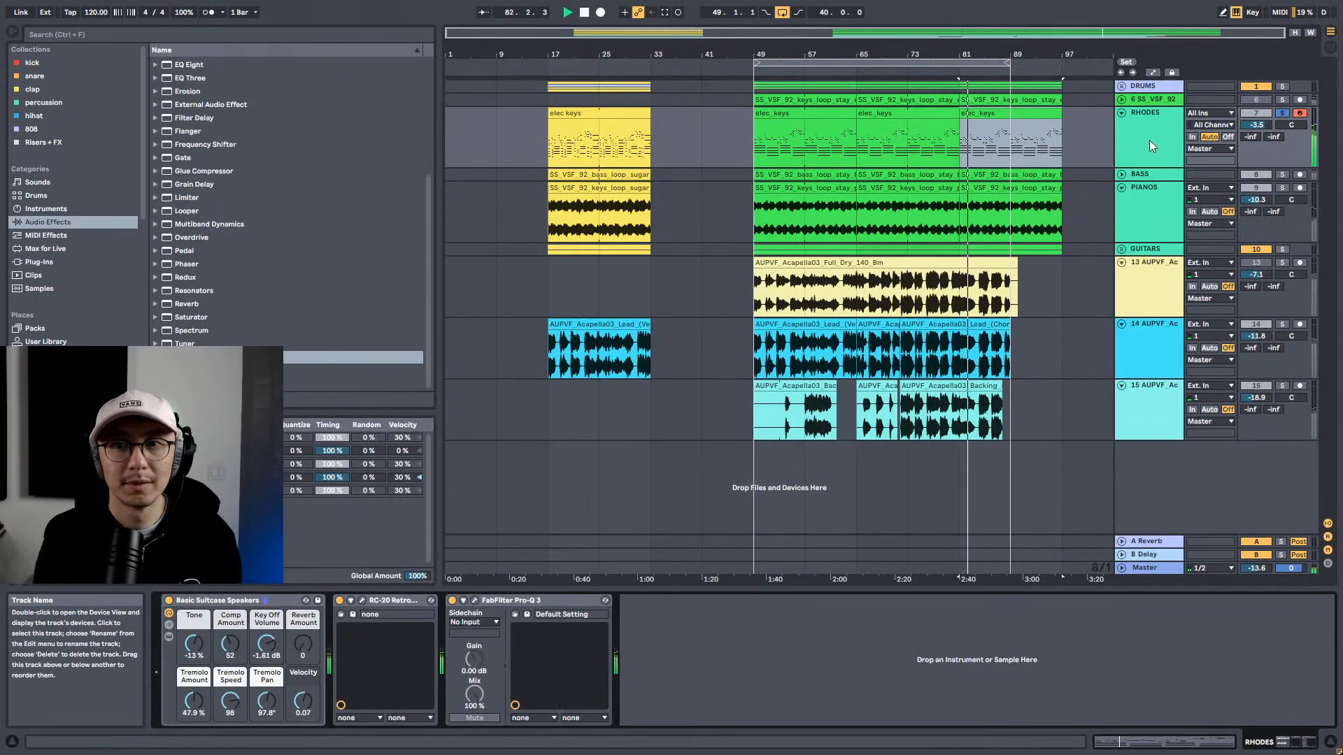
Step: Unfold track 6 and play its music loop soloed from the clip at bar 81
{"action": "left_click", "coordinate": [1122, 99]}
{"action": "left_click", "coordinate": [1283, 99]}
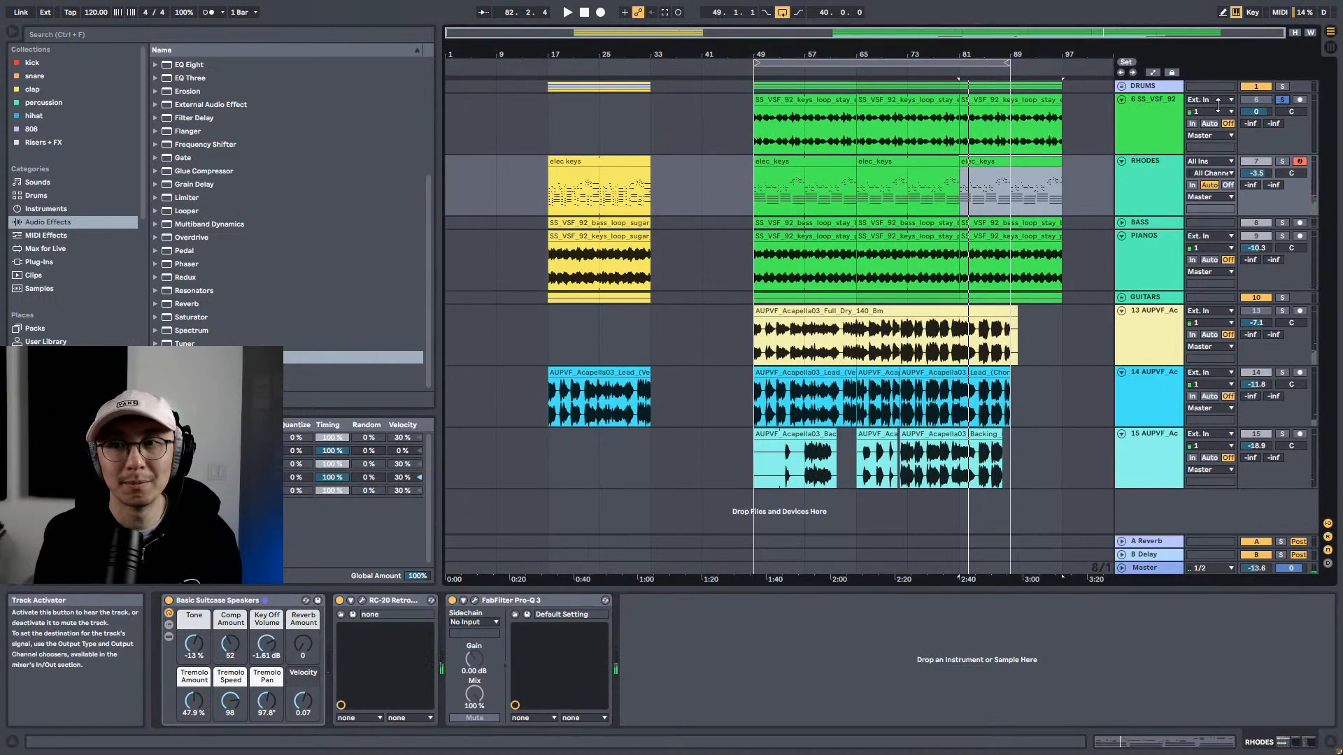
{"action": "left_click", "coordinate": [1154, 115]}
{"action": "left_click", "coordinate": [987, 100]}
{"action": "key", "text": "space"}
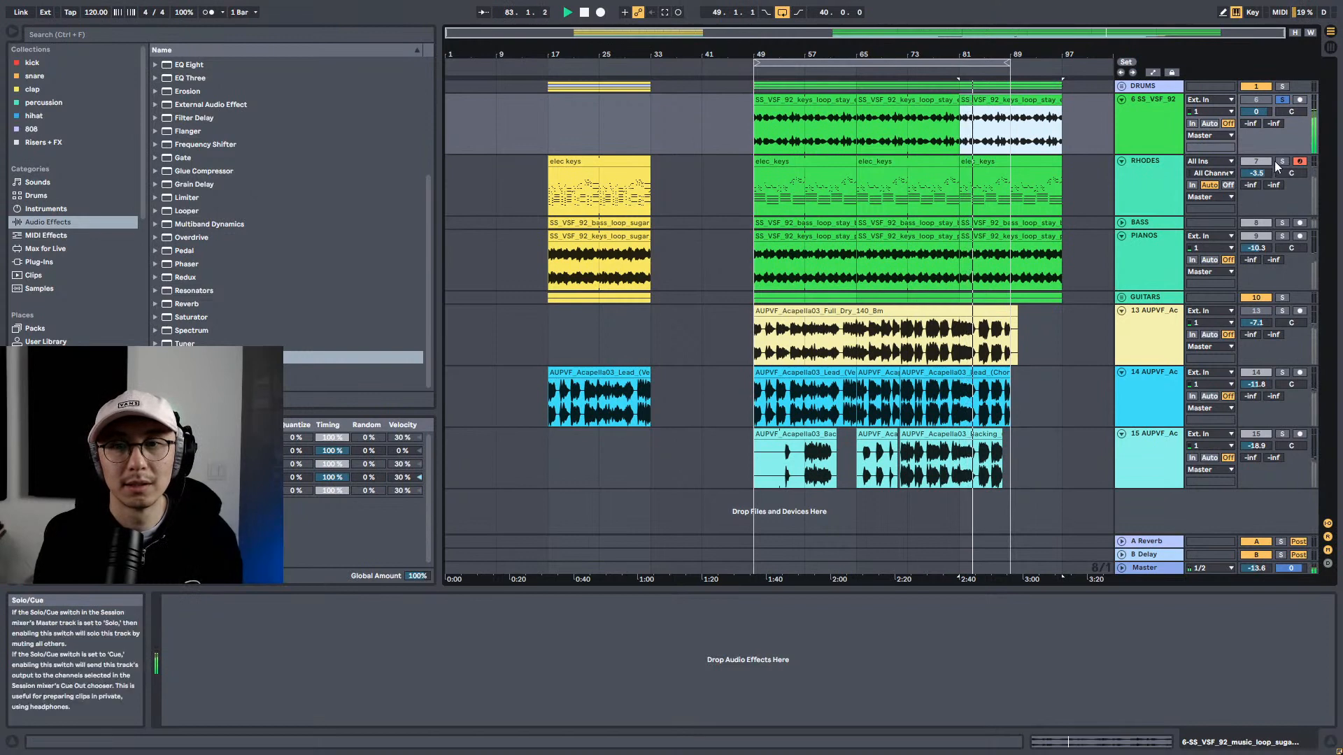
{"action": "key", "text": "space"}
Step: Solo the RHODES track, play its last elec_keys clip while viewing the notes, and turn the solo off
{"action": "left_click", "coordinate": [1141, 179]}
{"action": "left_click", "coordinate": [1286, 161]}
{"action": "double_click", "coordinate": [1035, 161]}
{"action": "key", "text": "space"}
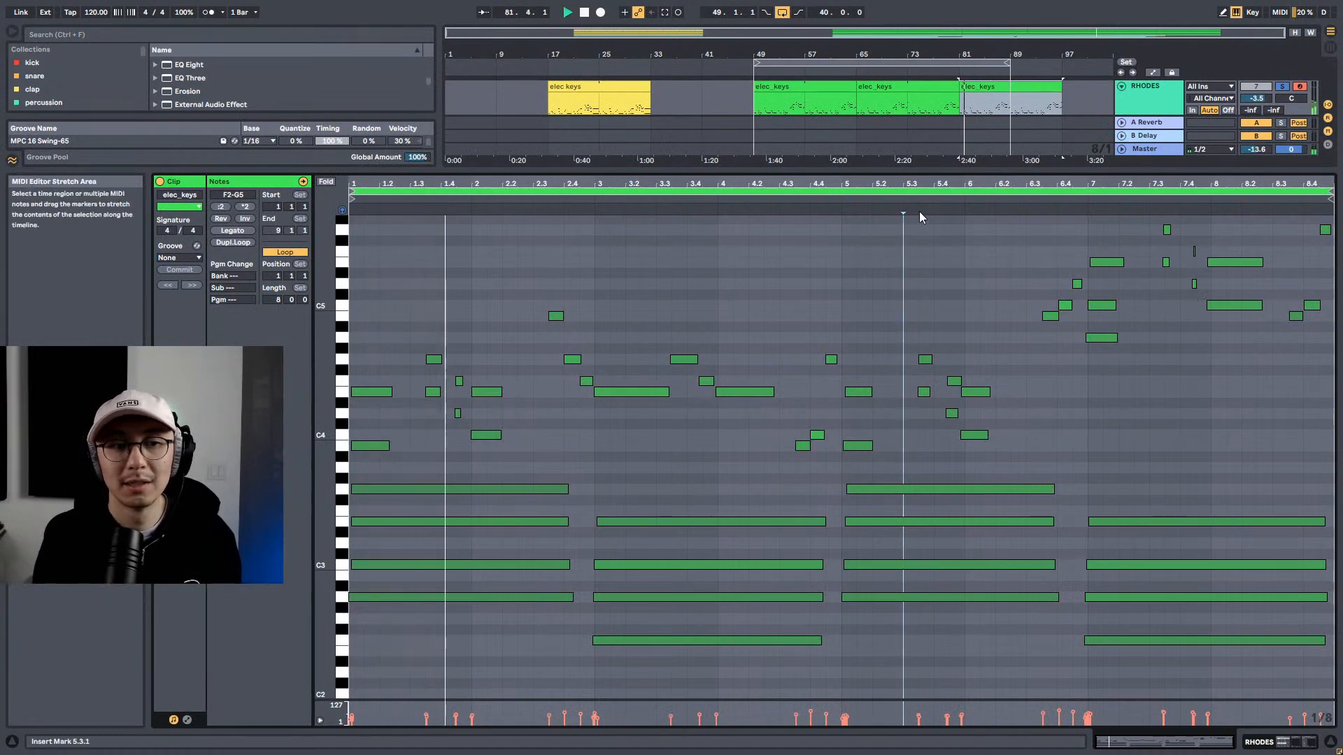
{"action": "key", "text": "shift+Tab"}
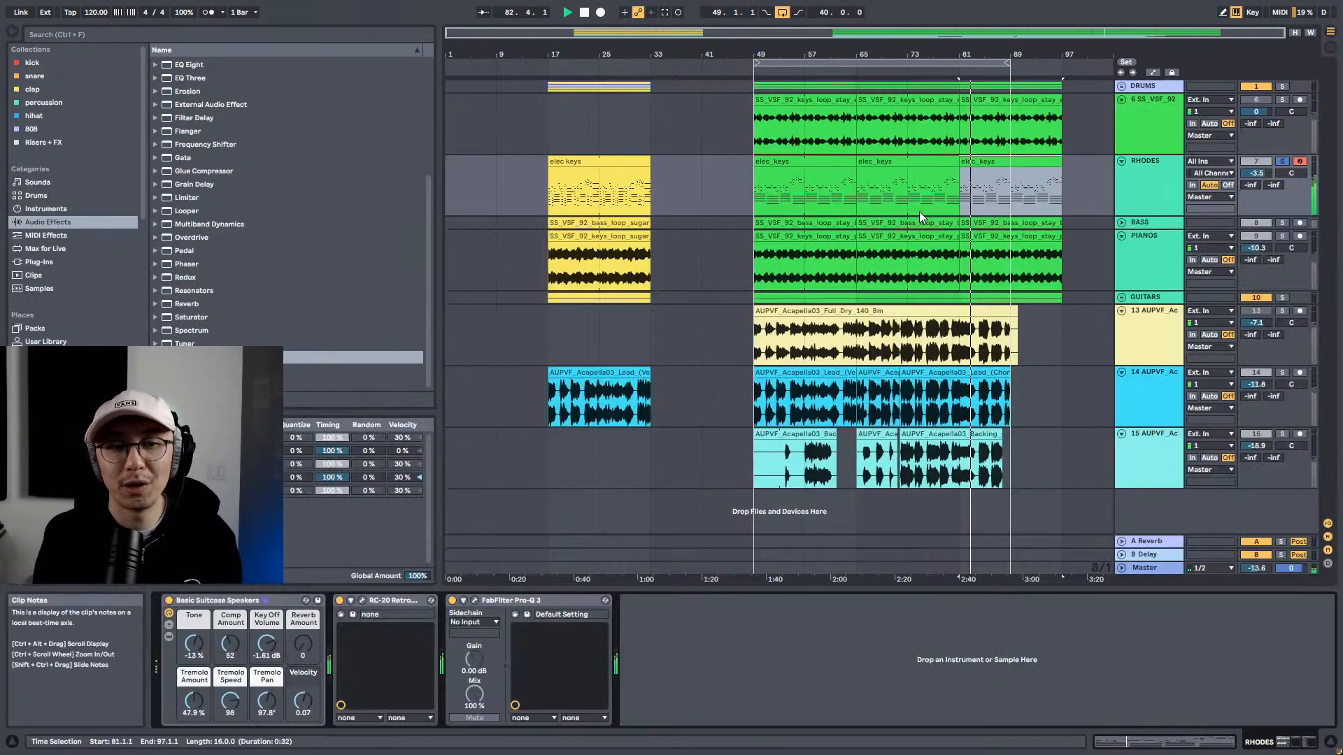
{"action": "left_click", "coordinate": [1284, 162]}
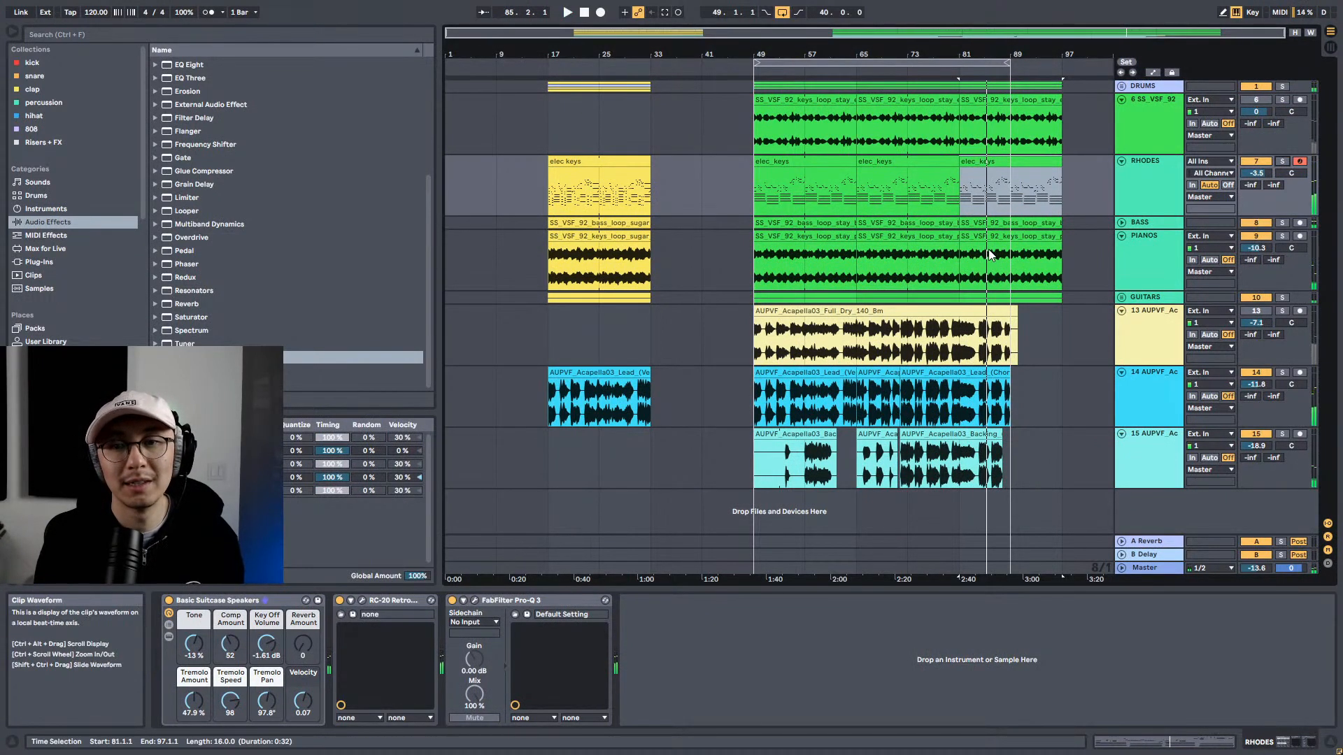
Step: Insert an empty MIDI track below track 15, the Acapella03 backing vocals
{"action": "left_click", "coordinate": [1121, 222]}
{"action": "left_click", "coordinate": [1121, 223]}
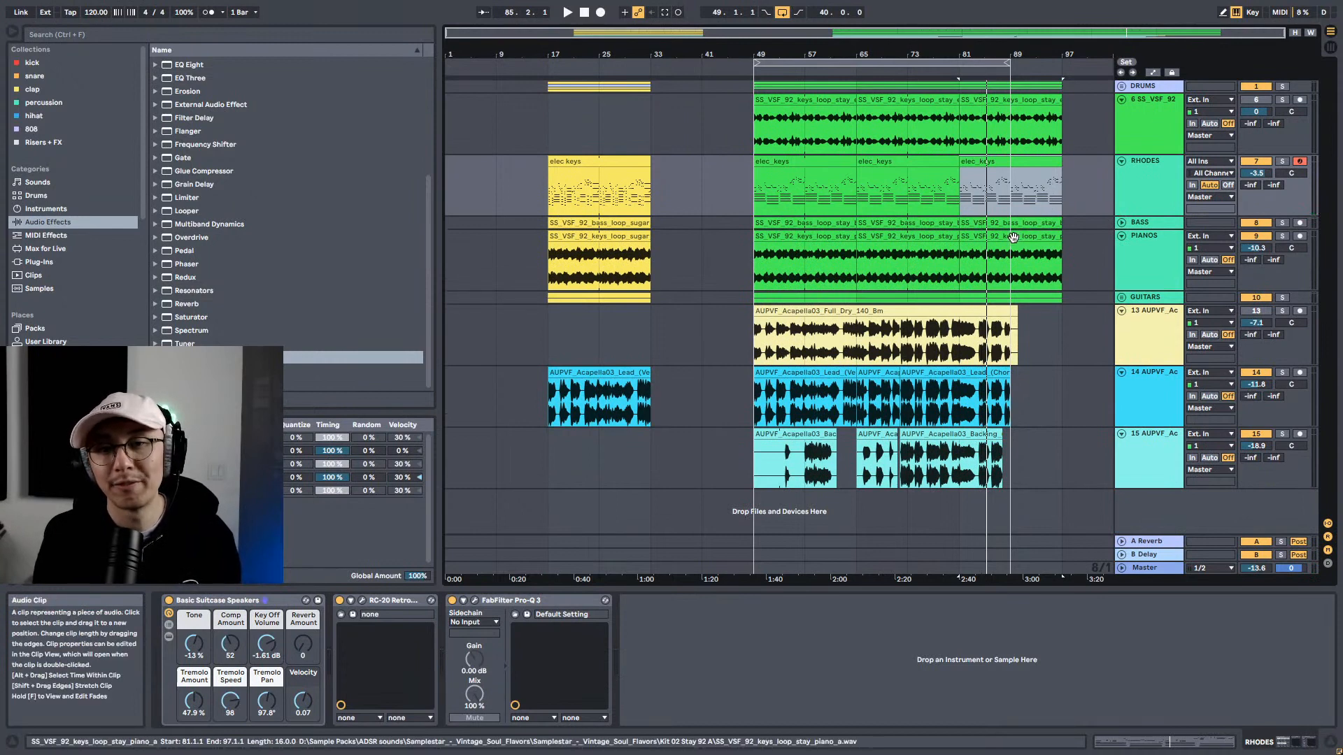
{"action": "left_click", "coordinate": [1145, 448]}
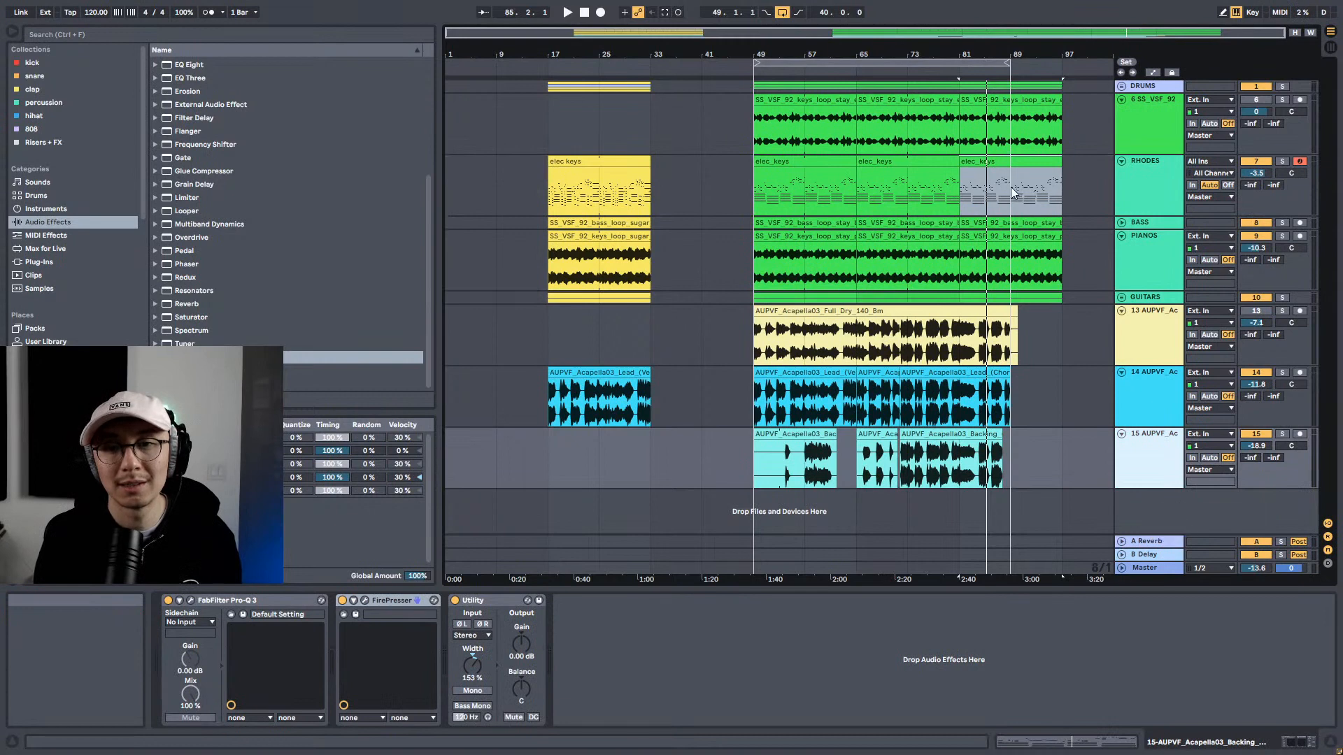
{"action": "key", "text": "ctrl+shift+t"}
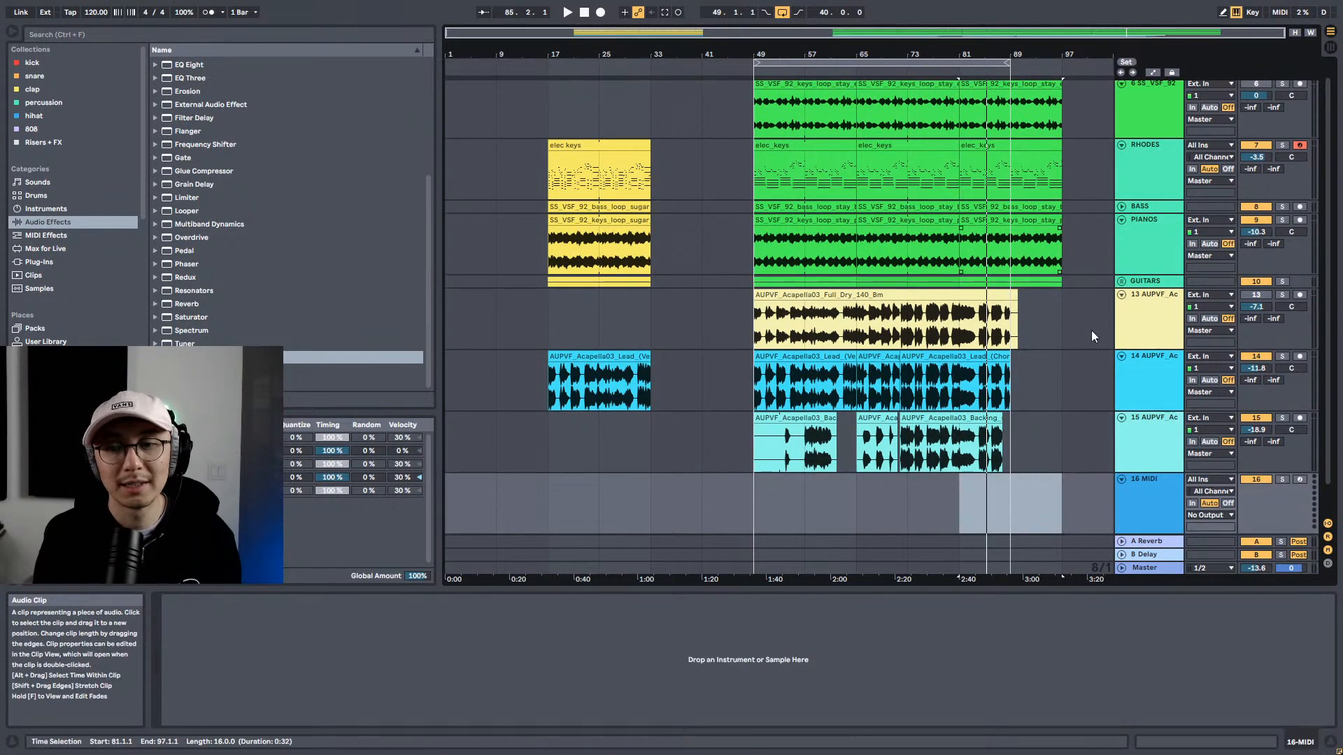
Step: Try to copy the last BASS loop clip directly onto the empty MIDI track, and undo it
{"action": "left_click", "coordinate": [1022, 208]}
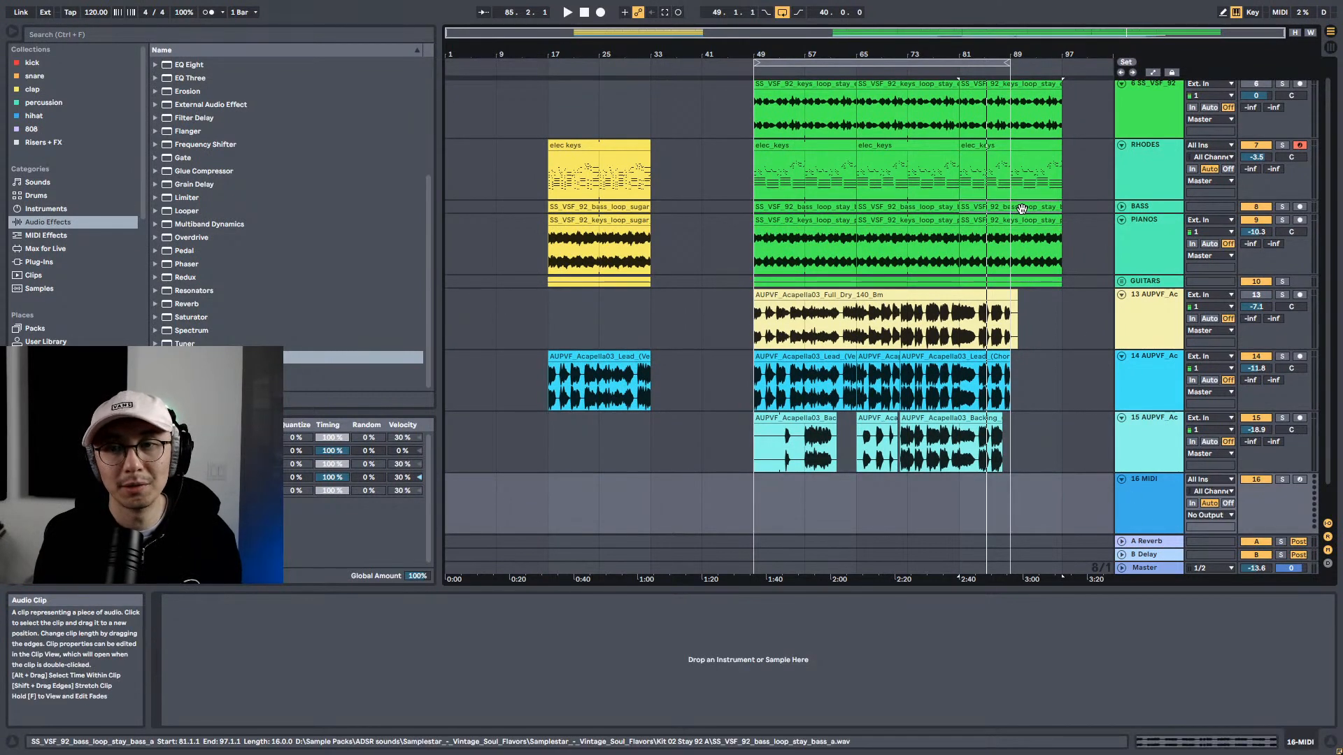
{"action": "left_click_drag", "start_coordinate": [1021, 208], "coordinate": [1026, 518]}
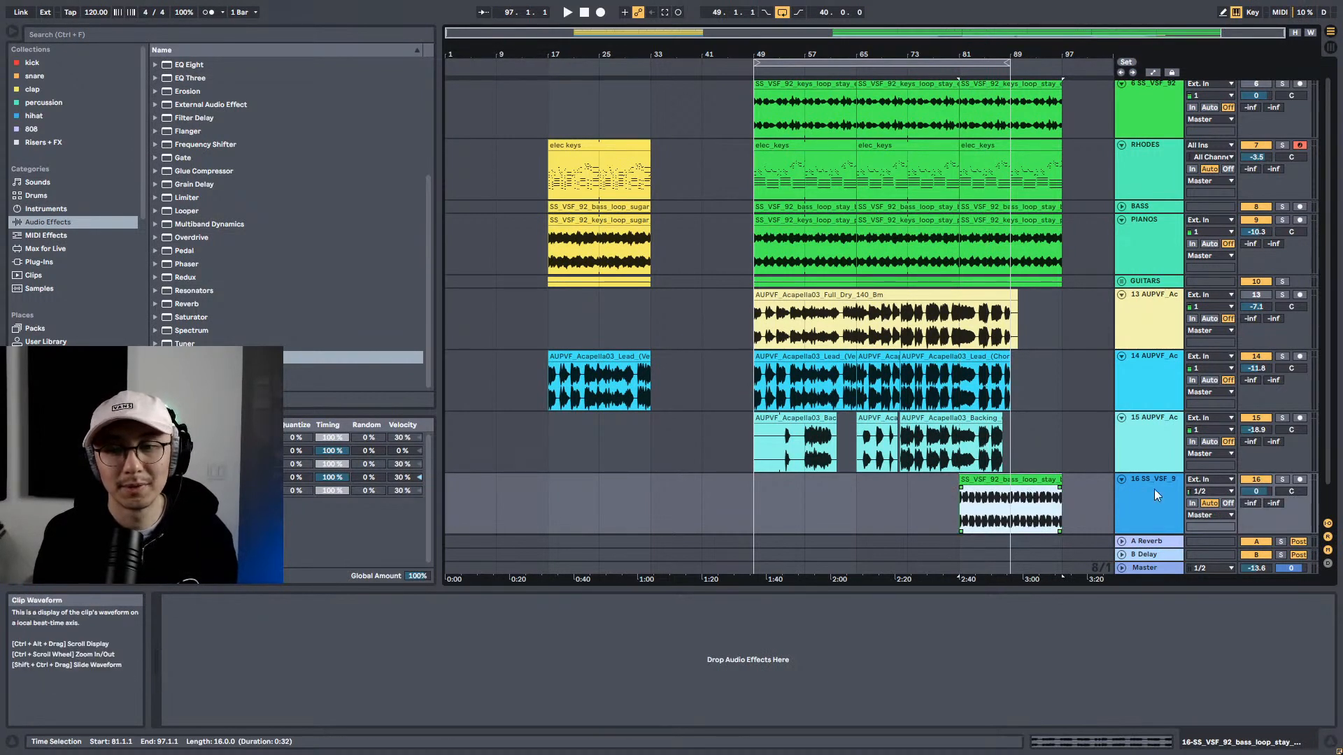
{"action": "key", "text": "ctrl+z"}
{"action": "key", "text": "ctrl+z"}
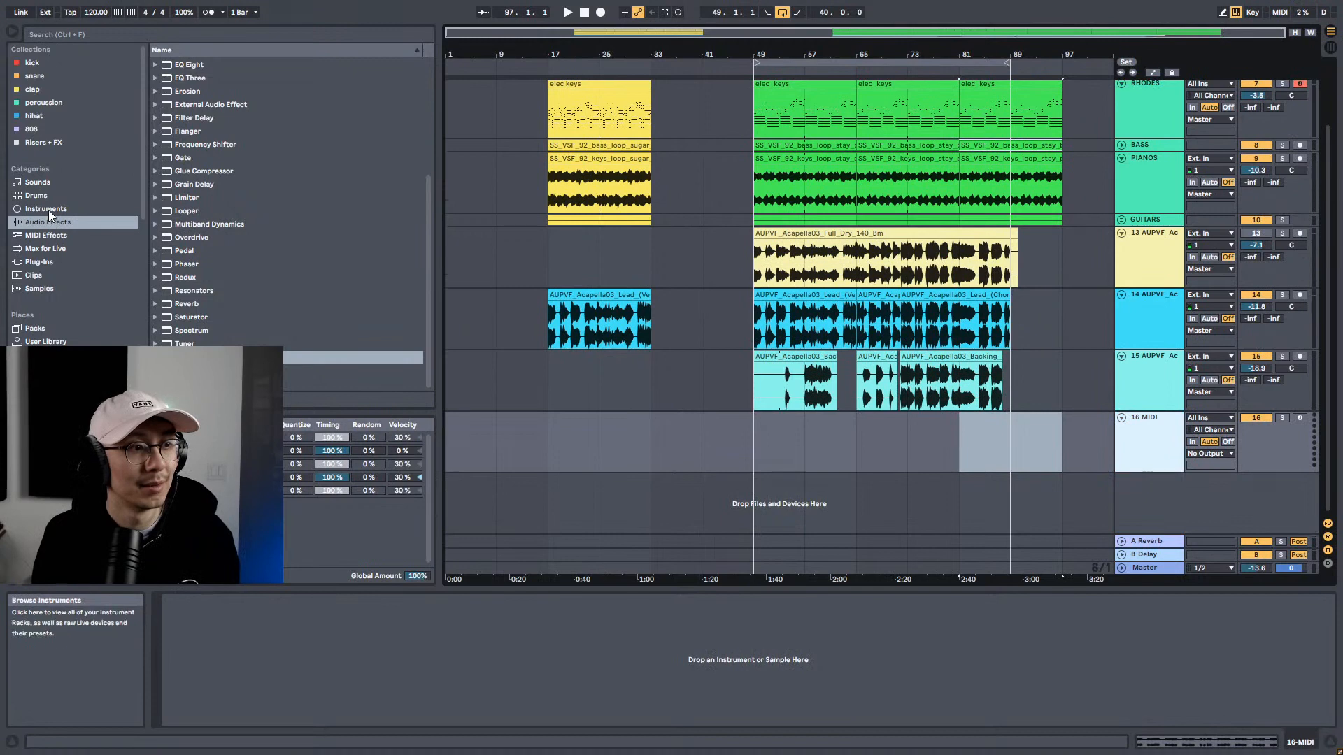
Step: Load Sampler onto track 16 and convert the last BASS loop clip to MIDI there using the Melody option
{"action": "left_click", "coordinate": [48, 210]}
{"action": "left_click_drag", "start_coordinate": [207, 172], "coordinate": [1138, 439]}
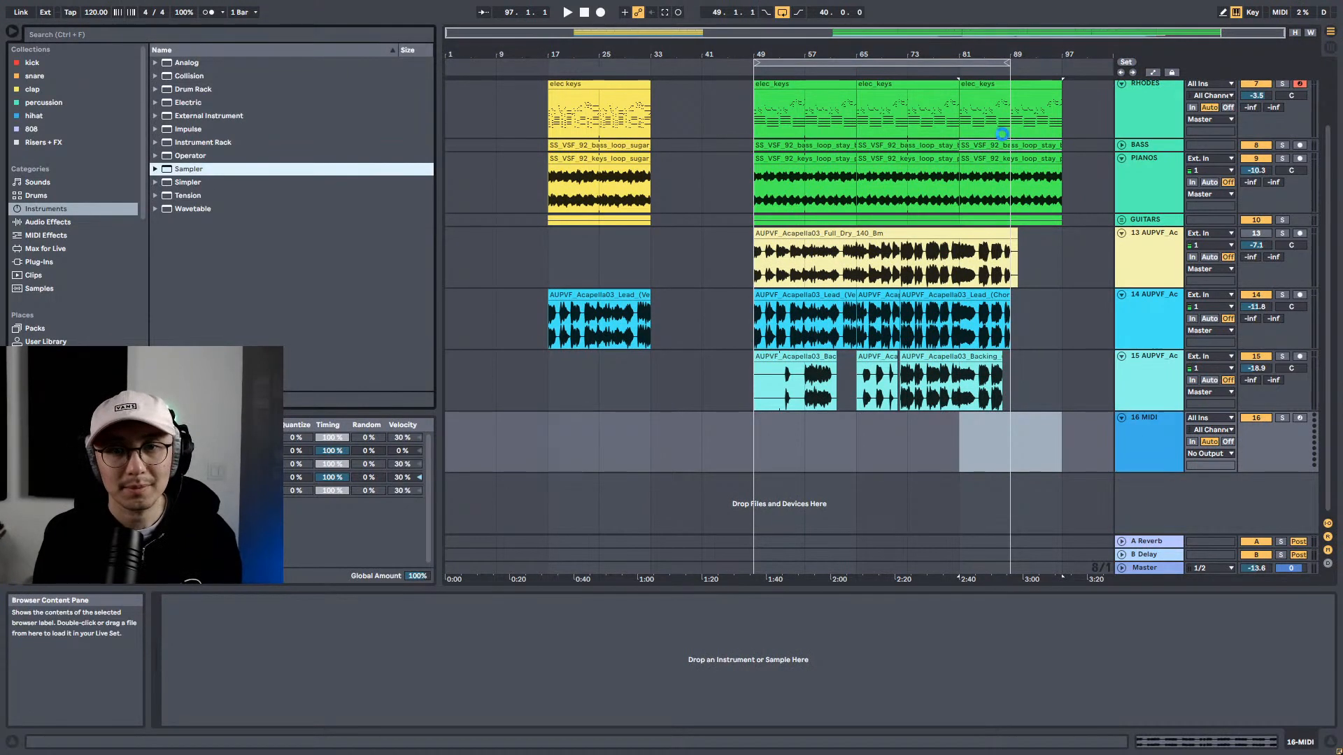
{"action": "left_click_drag", "start_coordinate": [1005, 145], "coordinate": [1018, 450]}
{"action": "left_click_drag", "start_coordinate": [659, 313], "coordinate": [971, 297]}
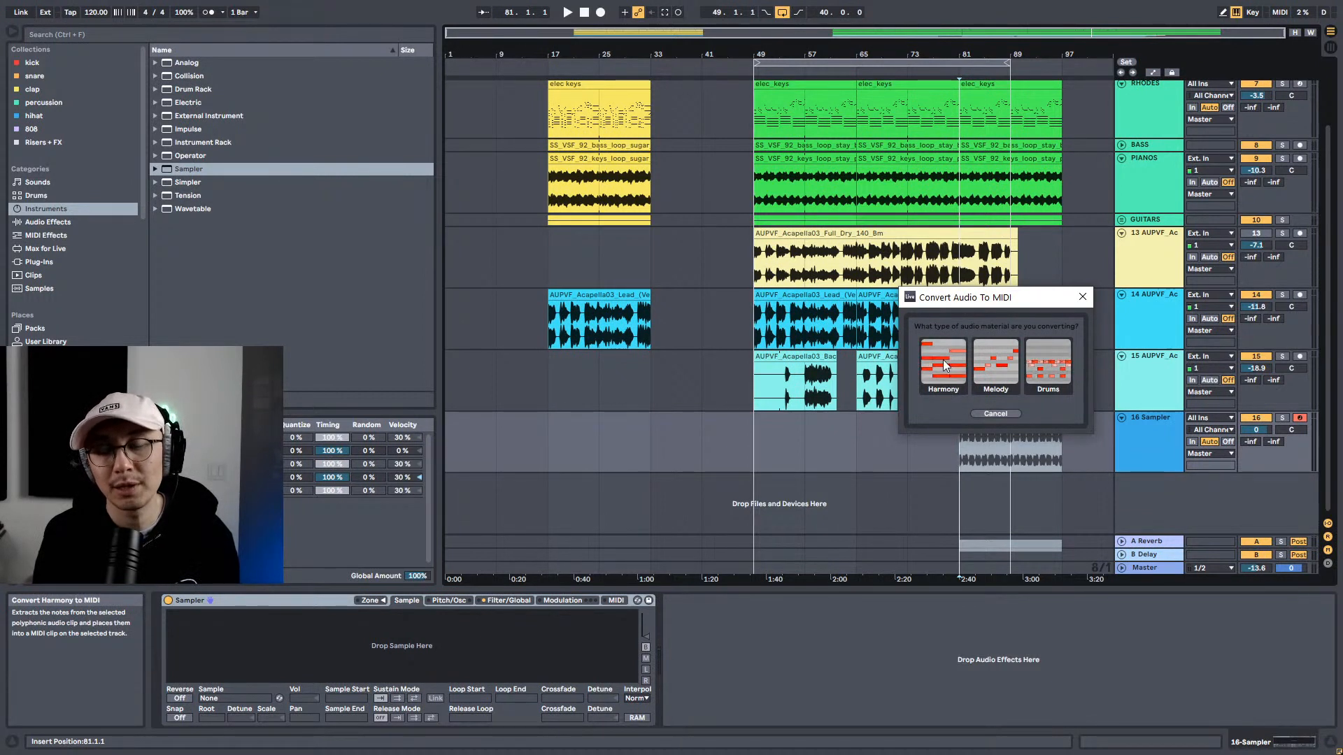
{"action": "left_click", "coordinate": [995, 370]}
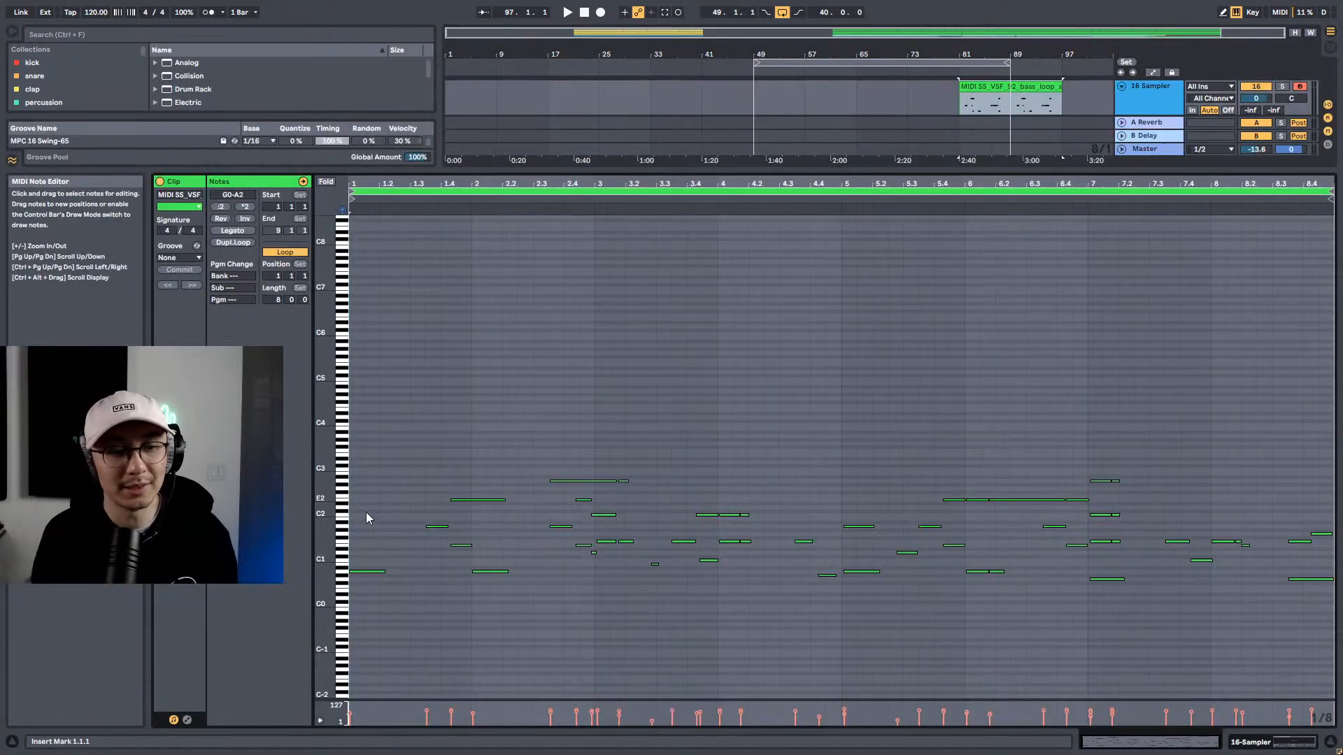
Step: Examine the converted bass notes, then delete the MIDI clip from the Sampler track
{"action": "left_click_drag", "start_coordinate": [324, 529], "coordinate": [395, 447]}
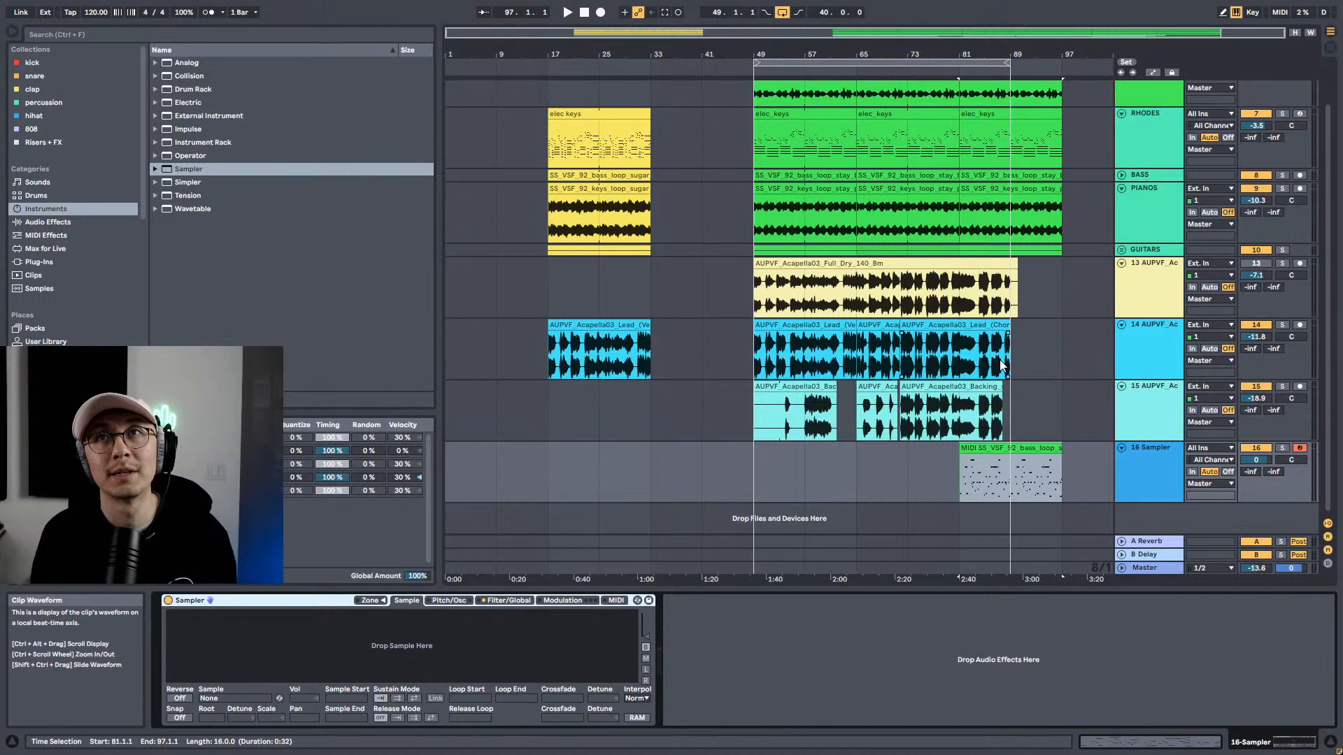
{"action": "left_click", "coordinate": [1028, 446]}
{"action": "key", "text": "Delete"}
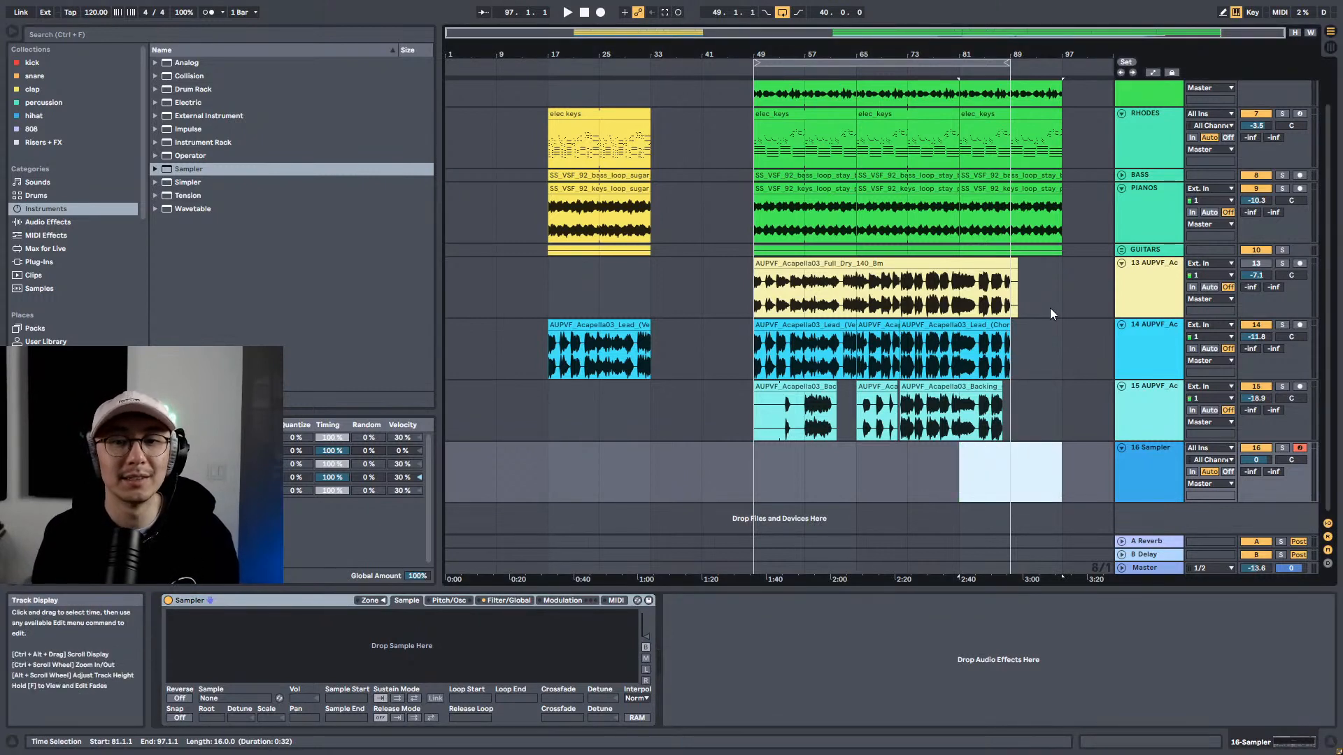
Step: Delete the content from bar 89 to bar 97 on all tracks from DRUMS through track 13
{"action": "left_click_drag", "start_coordinate": [1051, 309], "coordinate": [1037, 143]}
{"action": "scroll", "coordinate": [1037, 143], "scroll_direction": "up", "scroll_amount": 2}
{"action": "left_click", "coordinate": [1008, 68]}
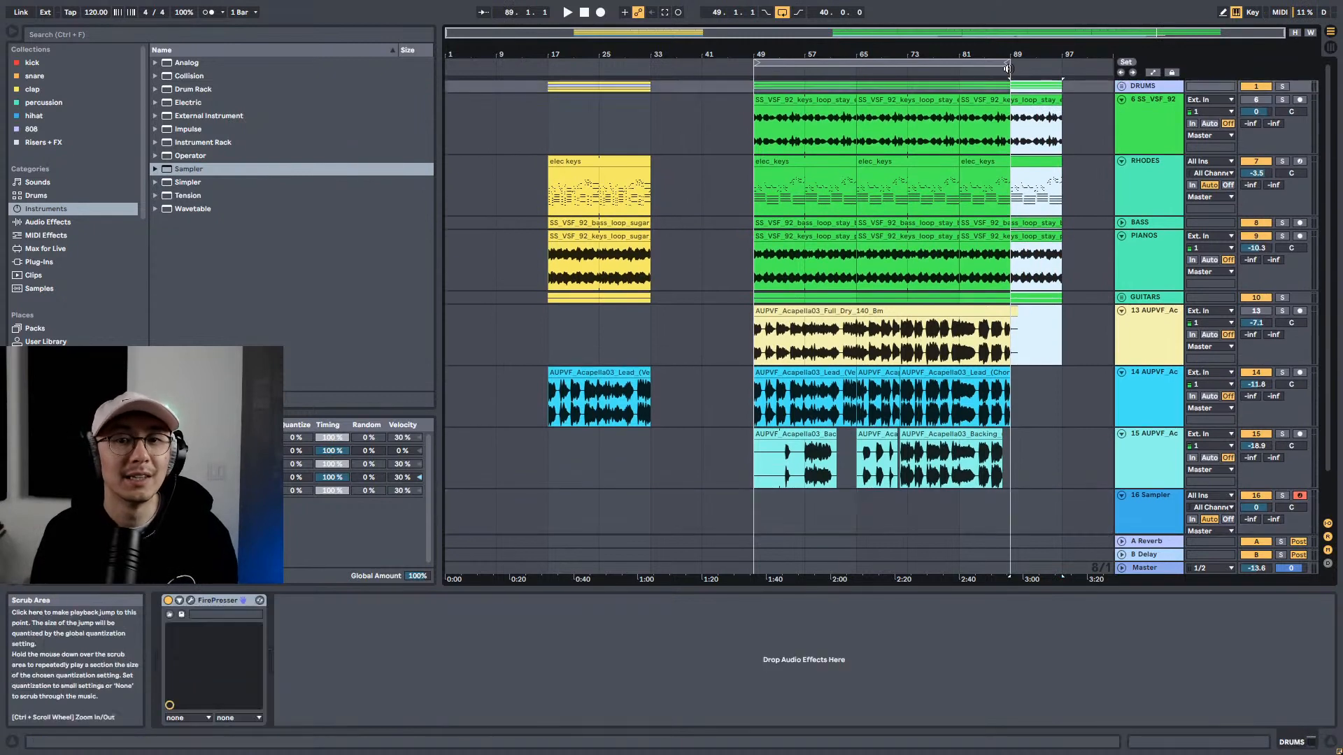
{"action": "key", "text": "Delete"}
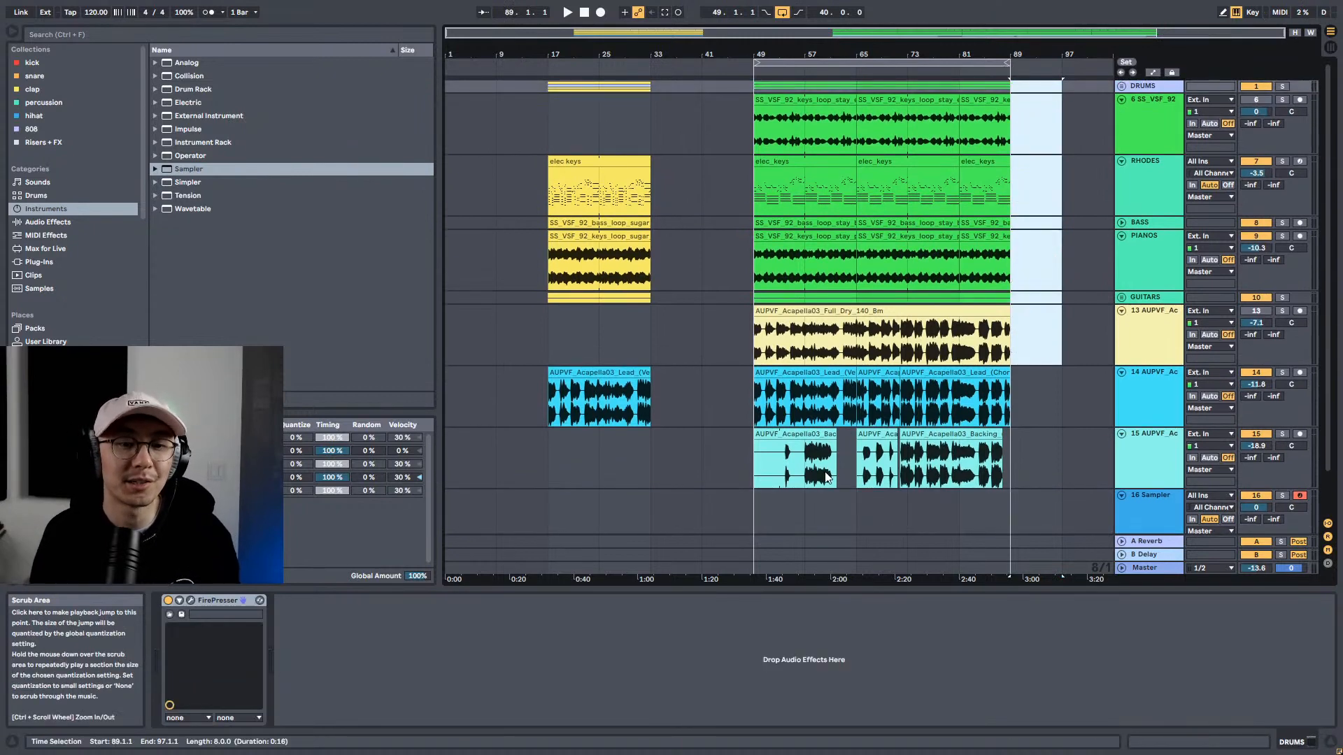
Step: Deactivate the Acapella03 Lead clip at bar 17, play from there, and set the Master volume to -3.1 dB
{"action": "left_click", "coordinate": [755, 514]}
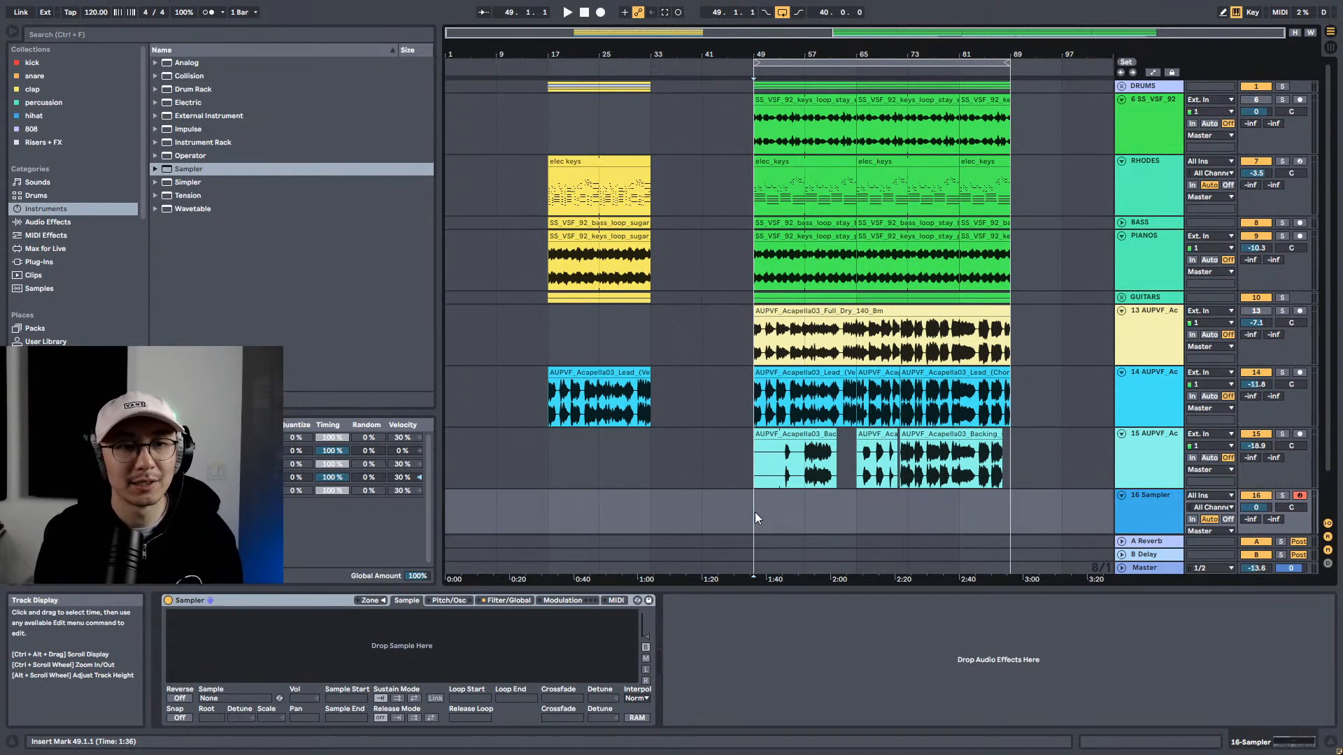
{"action": "left_click", "coordinate": [548, 451]}
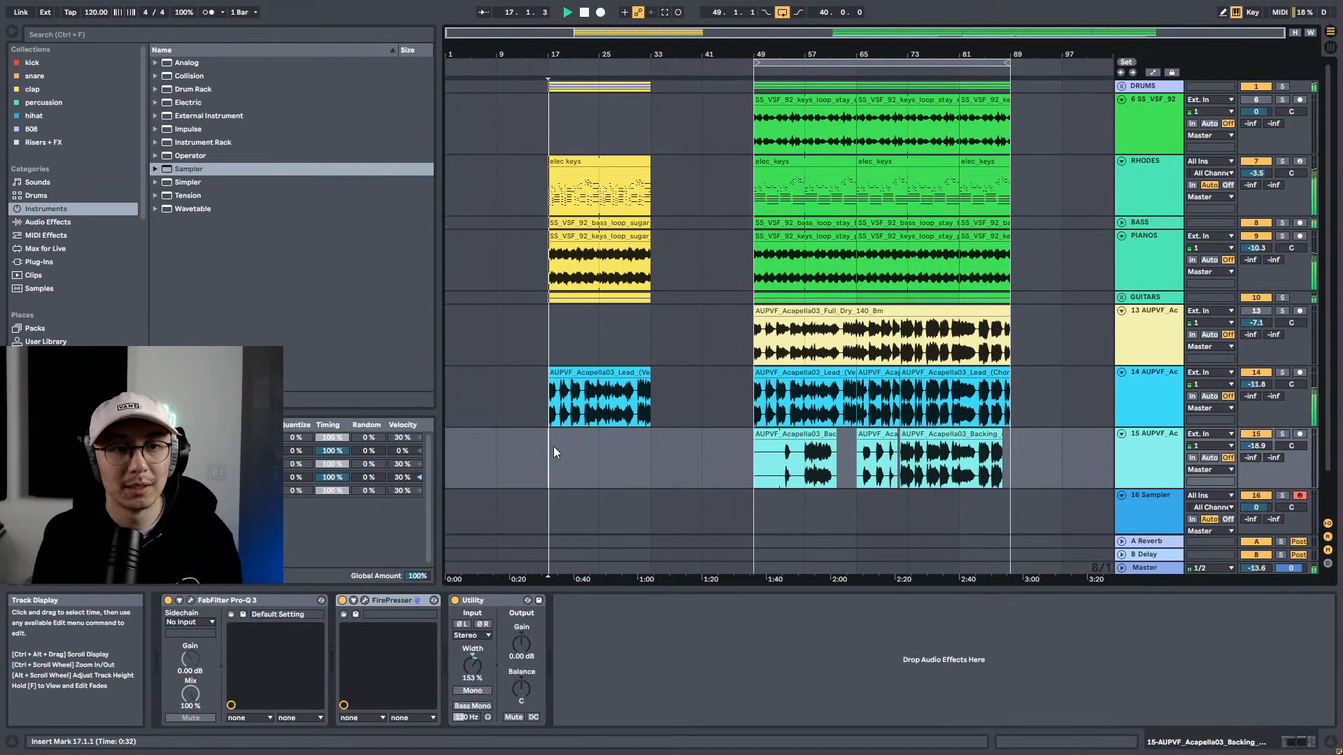
{"action": "left_click", "coordinate": [578, 376]}
{"action": "key", "text": "space"}
{"action": "mouse_move", "coordinate": [1260, 569]}
{"action": "left_mouse_down"}
{"action": "mouse_move", "coordinate": [1260, 544]}
{"action": "mouse_move", "coordinate": [1260, 568]}
{"action": "left_mouse_up"}
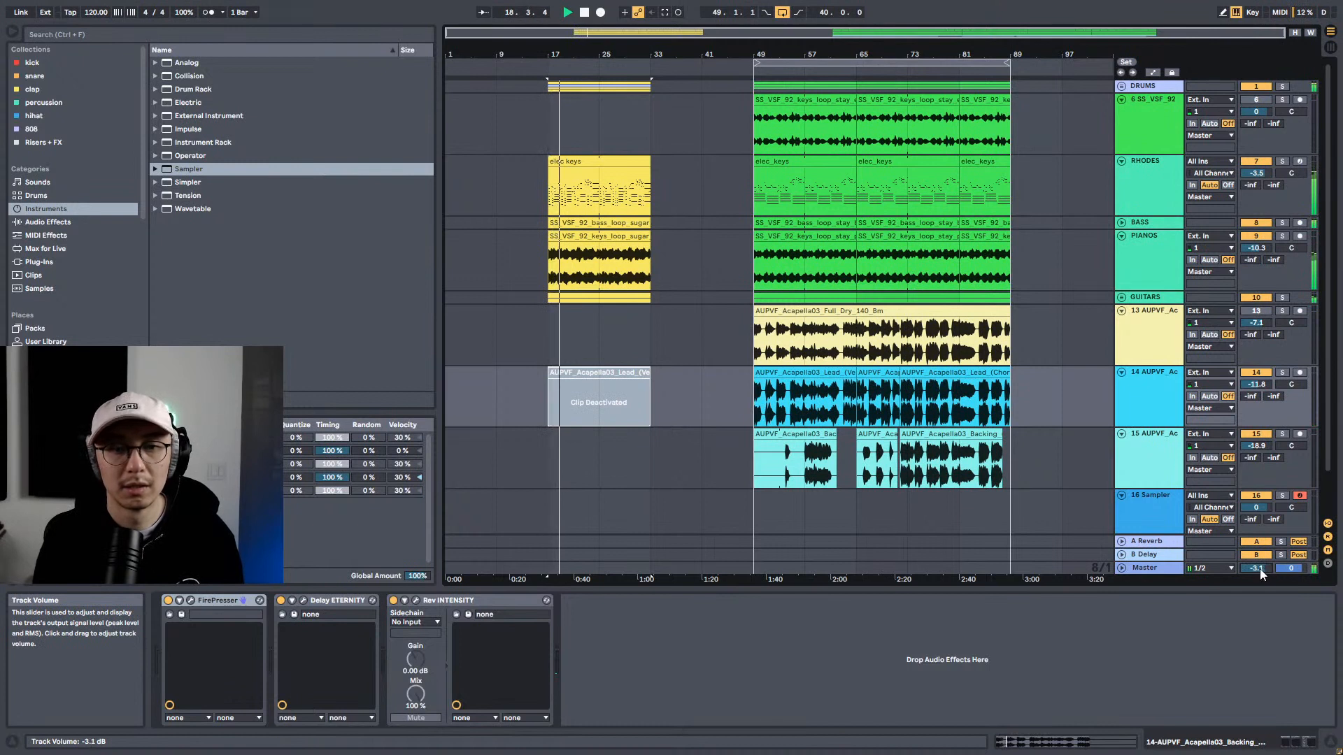
Step: Play the starts of the green section at bar 49 and the yellow section at bar 17 to compare them
{"action": "left_click", "coordinate": [755, 512]}
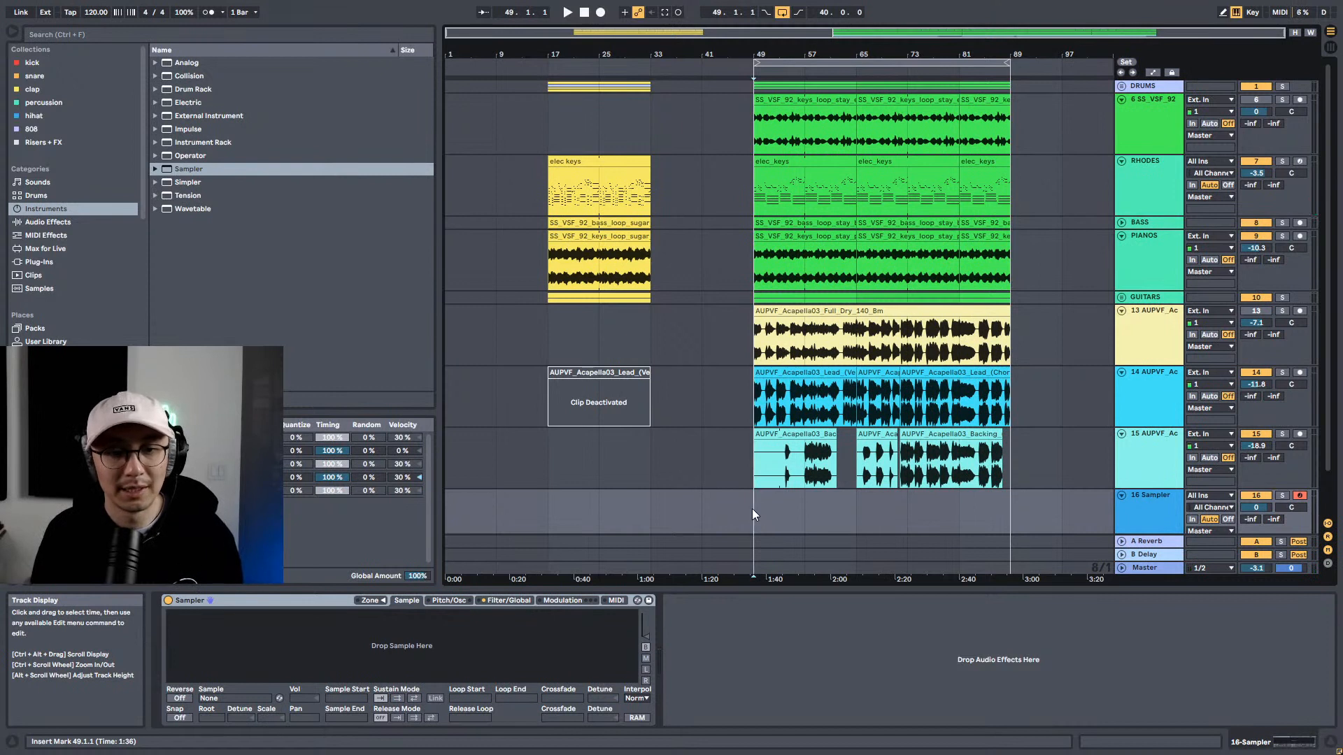
{"action": "key", "text": "space"}
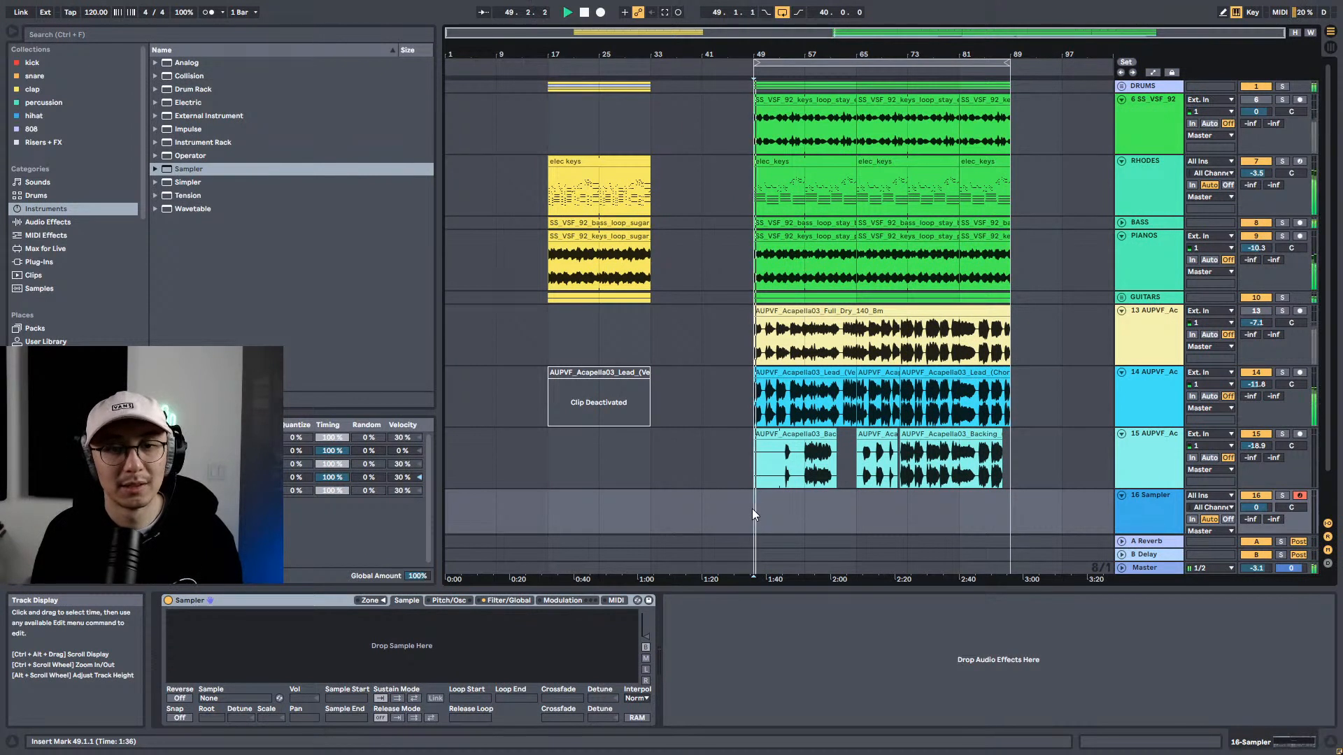
{"action": "key", "text": "space"}
{"action": "left_click", "coordinate": [552, 321]}
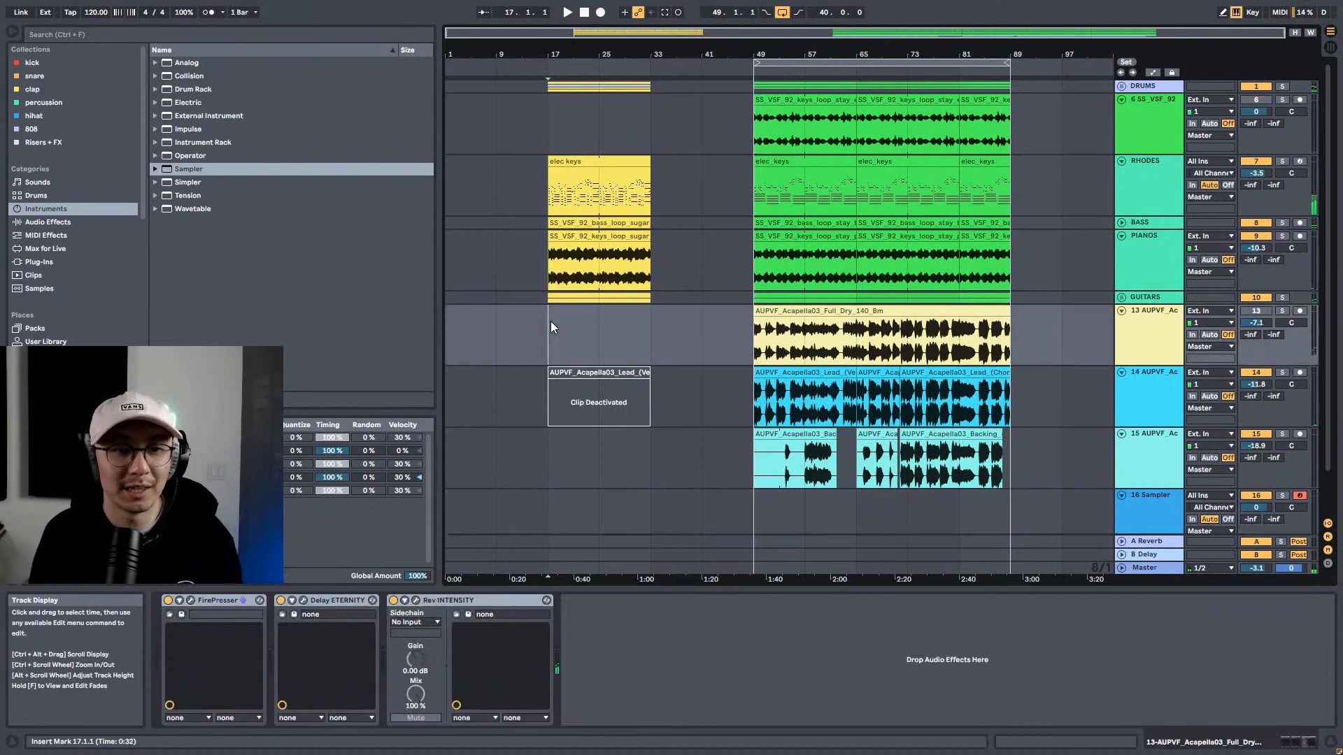
{"action": "key", "text": "space"}
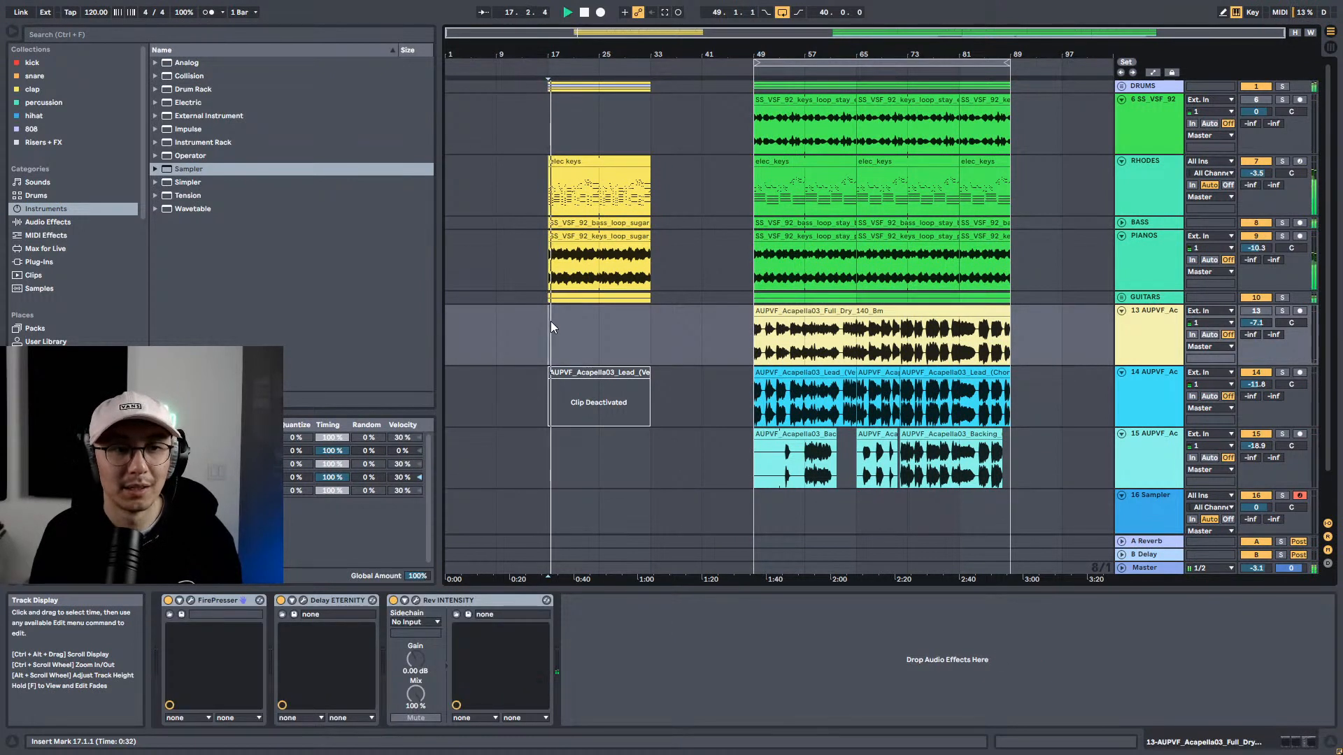
{"action": "key", "text": "space"}
Step: Unfold the GUITARS group and open the FirePresser plug-in on its HIGH track
{"action": "left_click", "coordinate": [755, 506]}
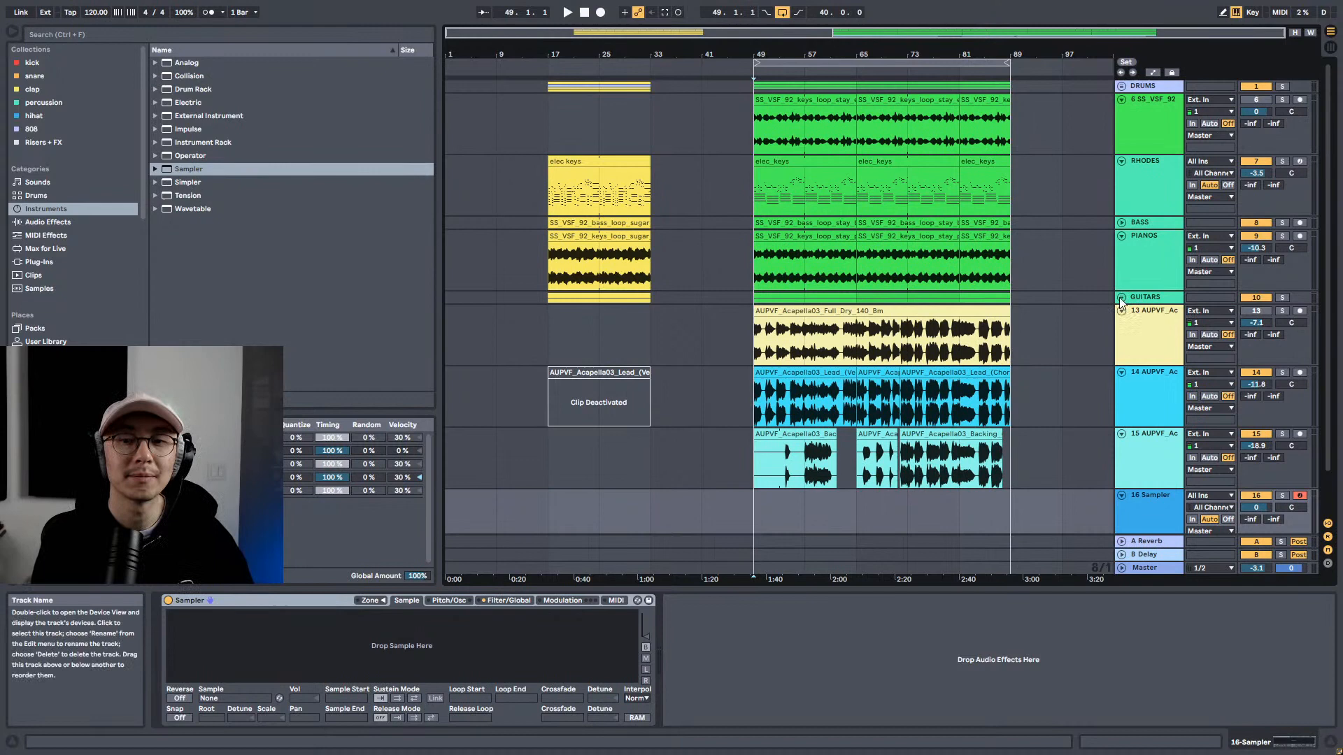
{"action": "left_click", "coordinate": [1134, 264]}
{"action": "left_click", "coordinate": [1143, 184]}
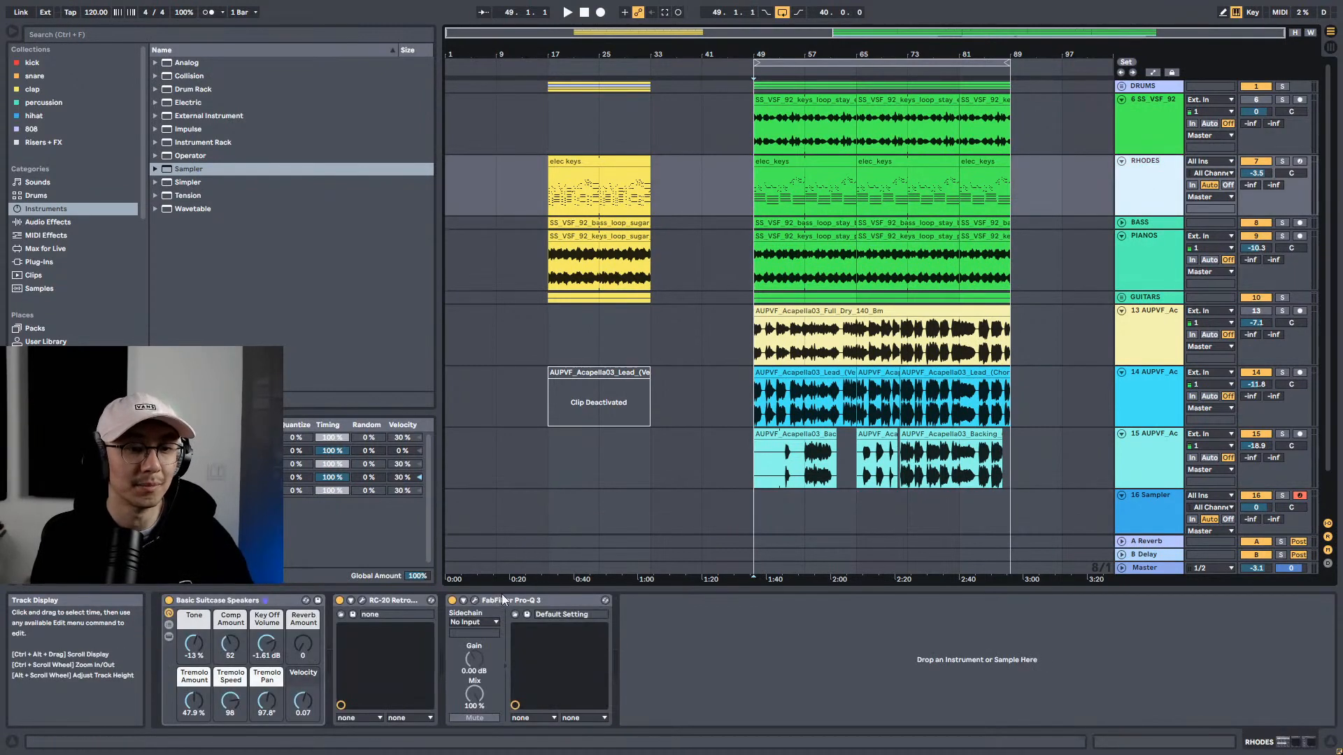
{"action": "left_click", "coordinate": [1146, 298]}
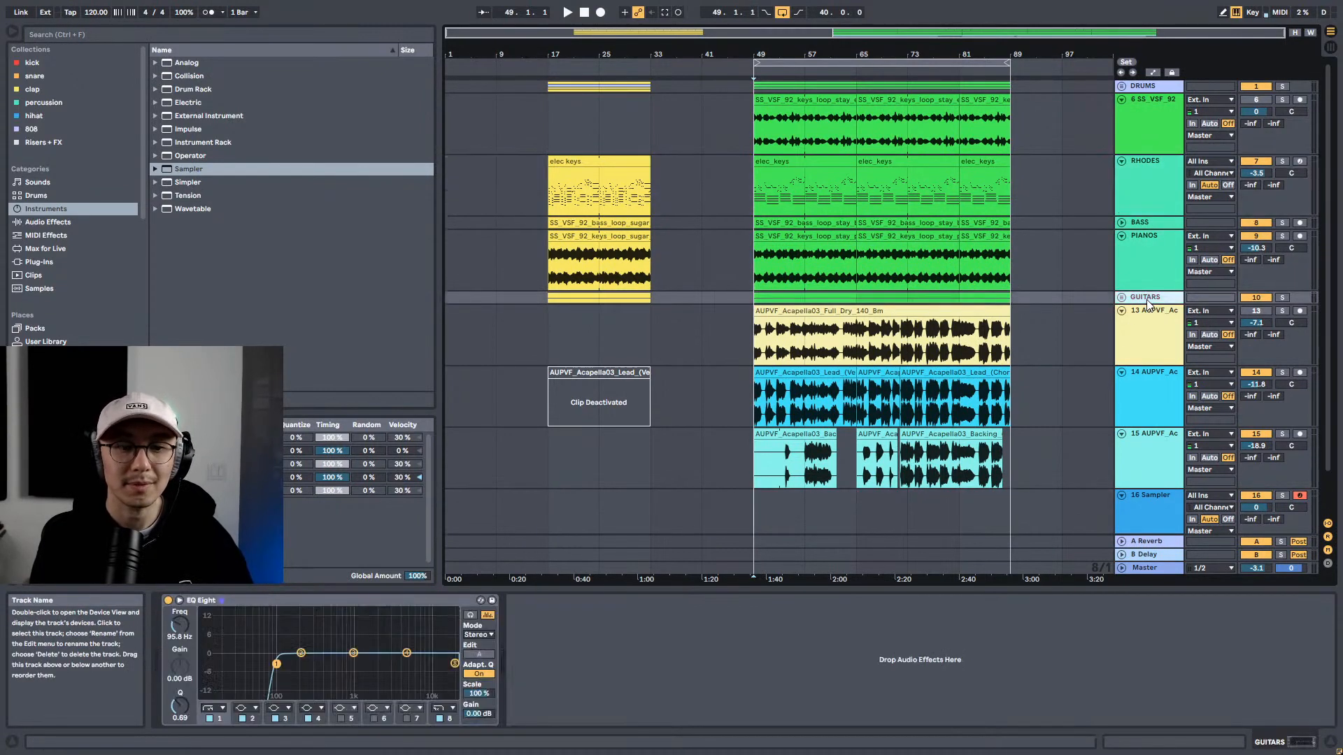
{"action": "left_click", "coordinate": [1122, 298]}
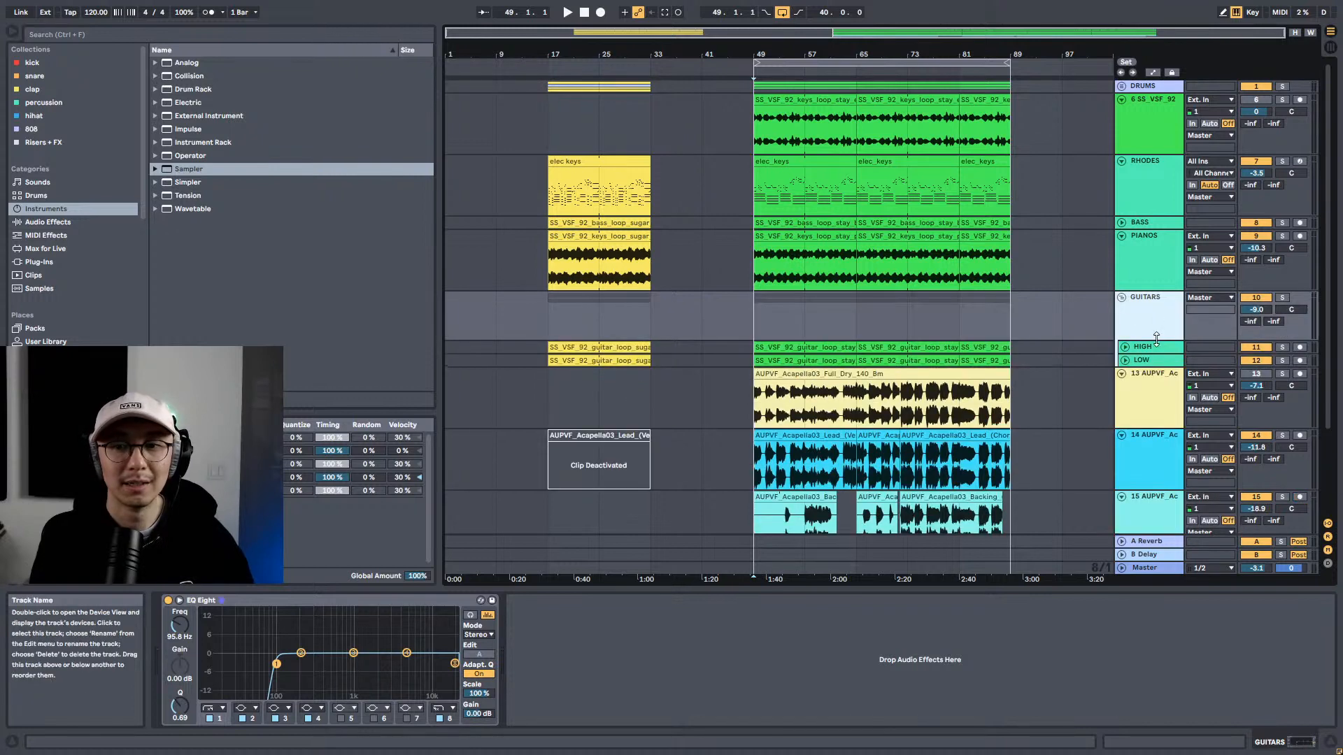
{"action": "left_click", "coordinate": [1152, 347]}
{"action": "left_click", "coordinate": [190, 601]}
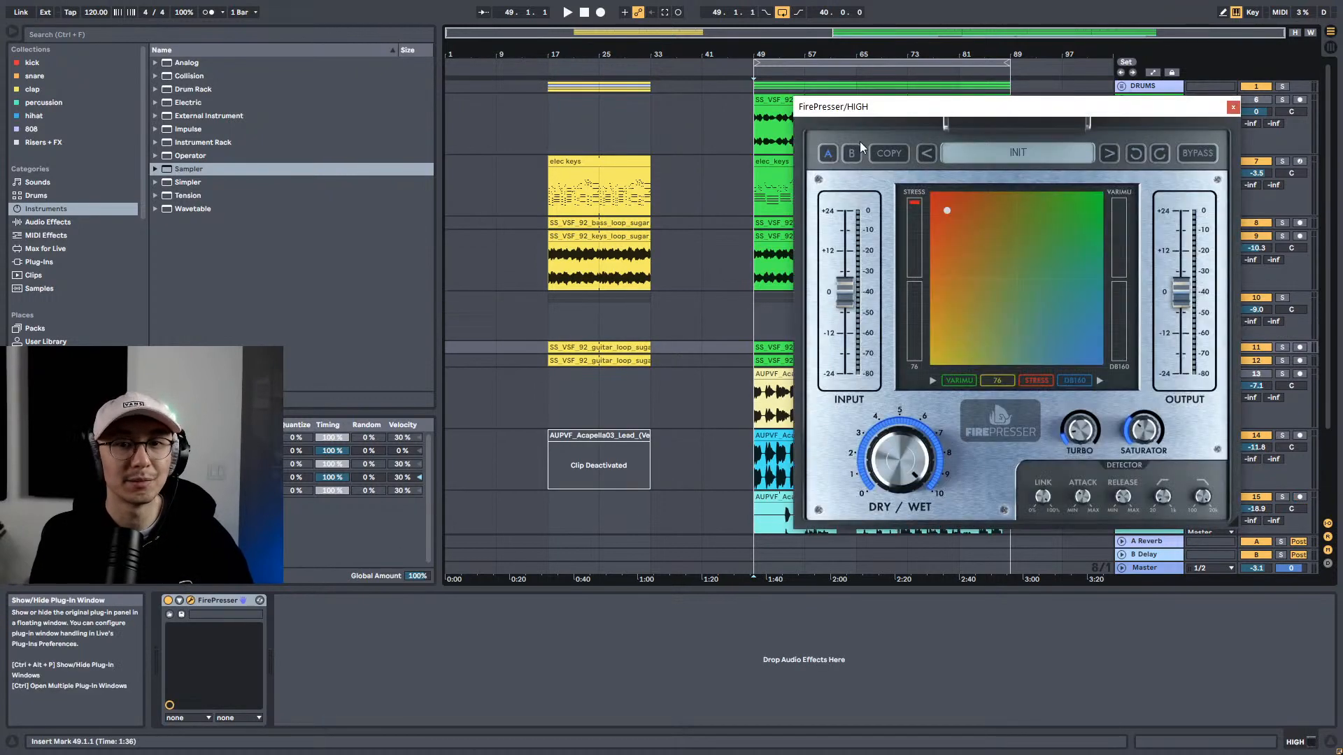
Step: Nudge FirePresser's blend point slightly farther into the red Stress corner and close the plug-in window
{"action": "left_click_drag", "start_coordinate": [899, 112], "coordinate": [742, 140]}
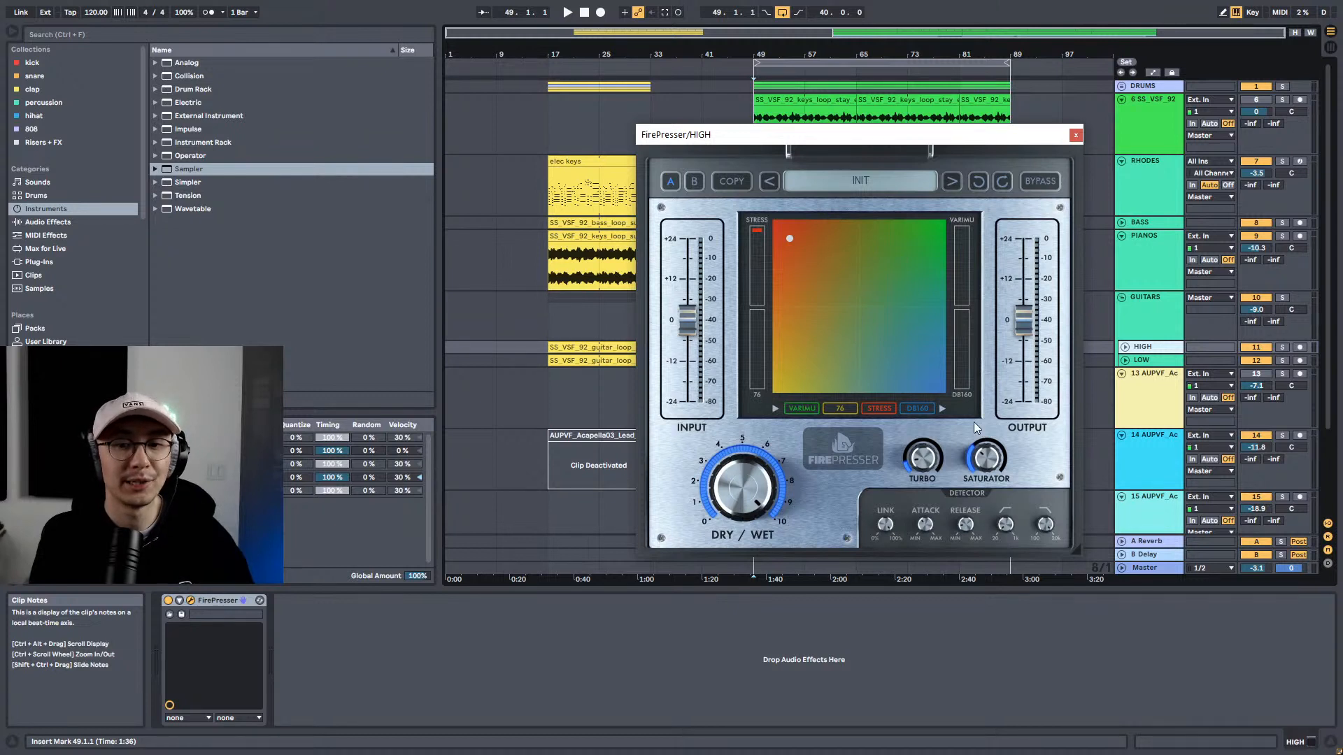
{"action": "mouse_move", "coordinate": [791, 240]}
{"action": "left_mouse_down"}
{"action": "mouse_move", "coordinate": [801, 272]}
{"action": "mouse_move", "coordinate": [890, 332]}
{"action": "mouse_move", "coordinate": [825, 233]}
{"action": "mouse_move", "coordinate": [783, 238]}
{"action": "left_mouse_up"}
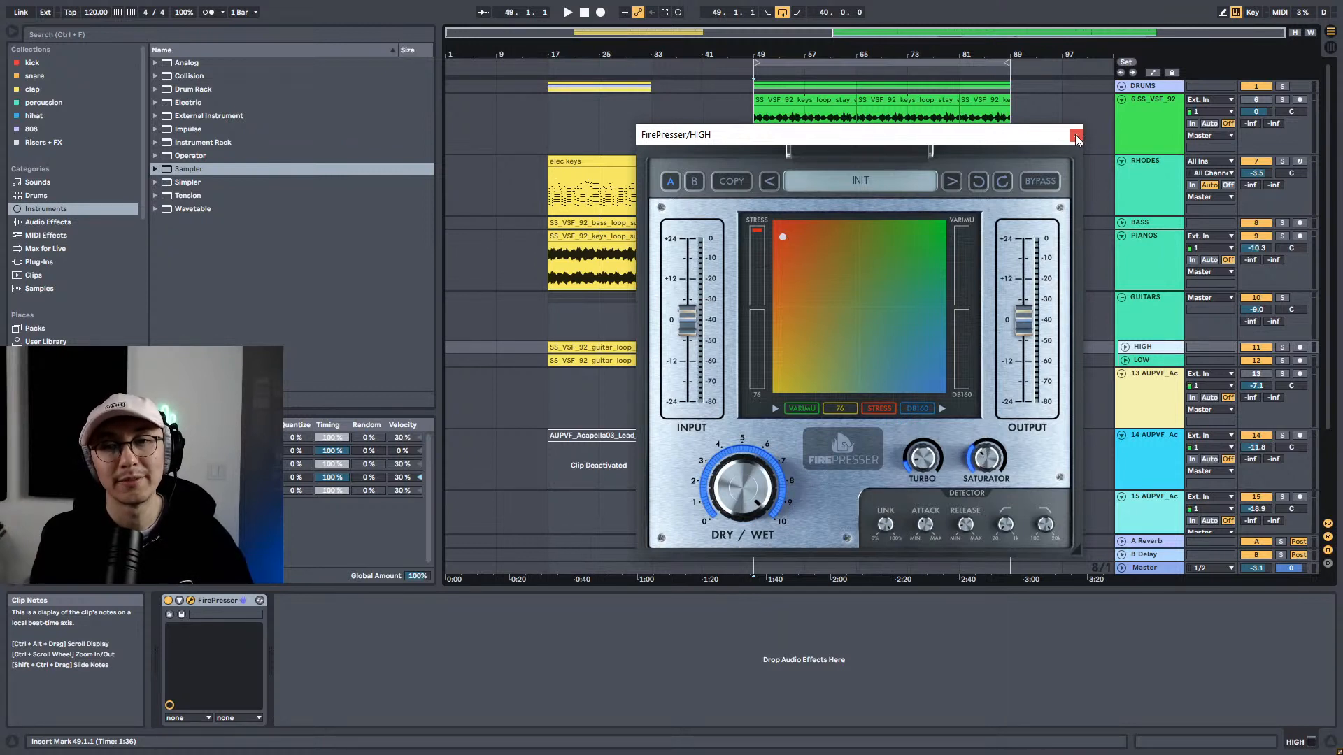
{"action": "mouse_move", "coordinate": [999, 144]}
{"action": "left_mouse_down"}
{"action": "mouse_move", "coordinate": [1044, 143]}
{"action": "mouse_move", "coordinate": [1017, 125]}
{"action": "mouse_move", "coordinate": [1011, 163]}
{"action": "mouse_move", "coordinate": [1011, 146]}
{"action": "left_mouse_up"}
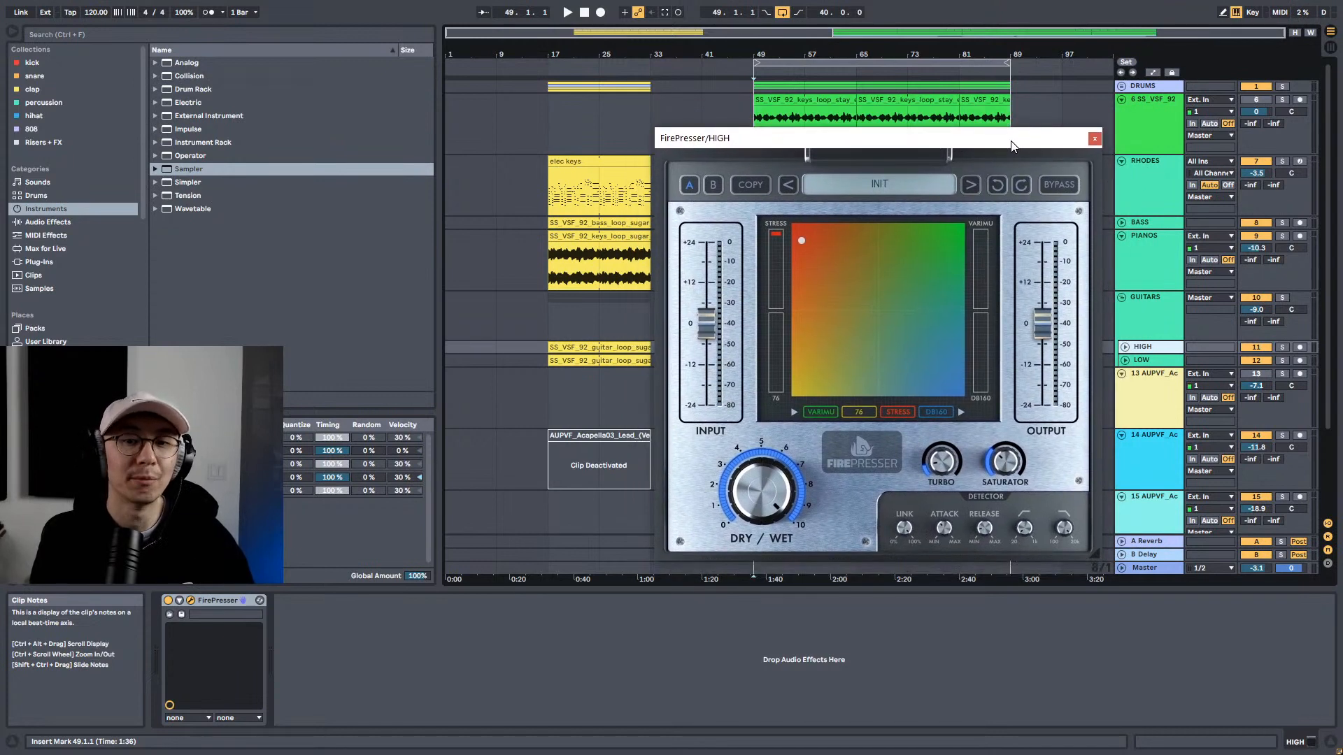
{"action": "left_click", "coordinate": [1090, 141]}
Step: Switch to Firefox and view the UnitedPlugins and ADSR FirePresser pages, plus the Pop Vocals & FX and Vintage Soul Flavors pages
{"action": "key", "text": "alt+Tab"}
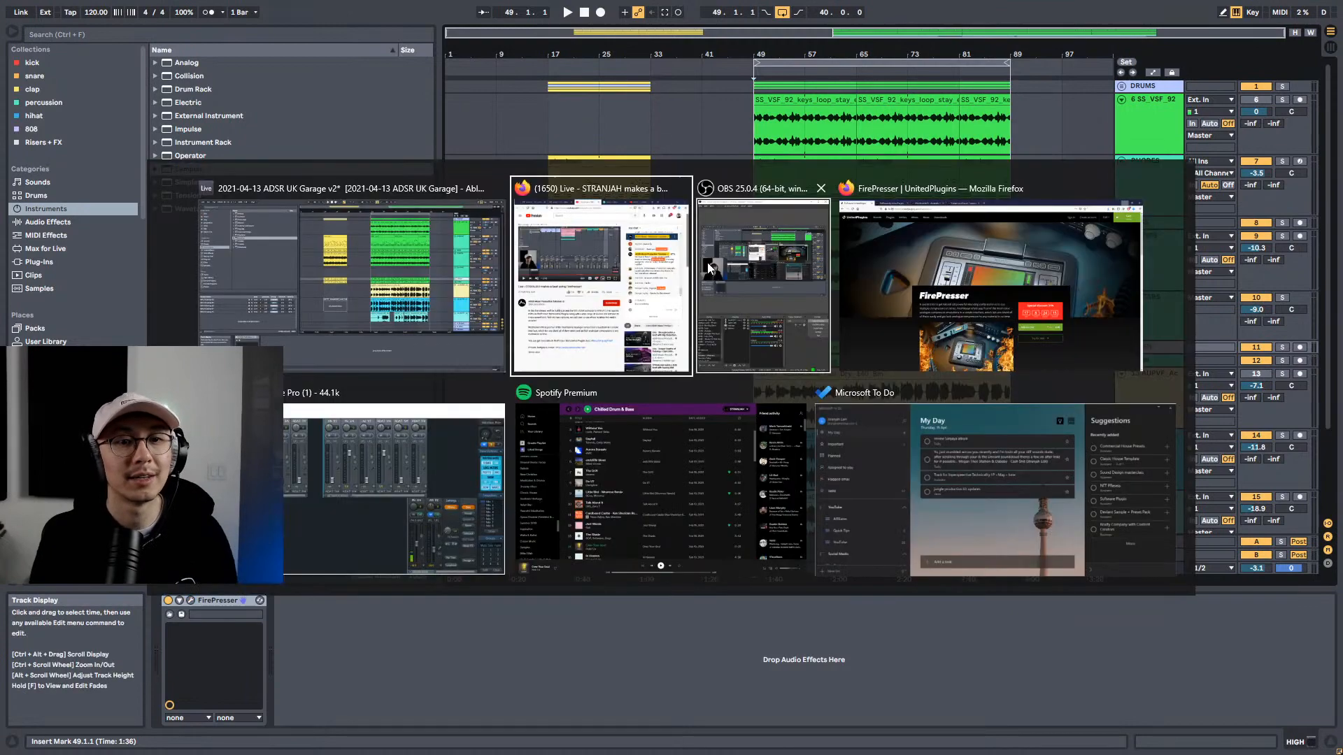
{"action": "key", "text": "Tab"}
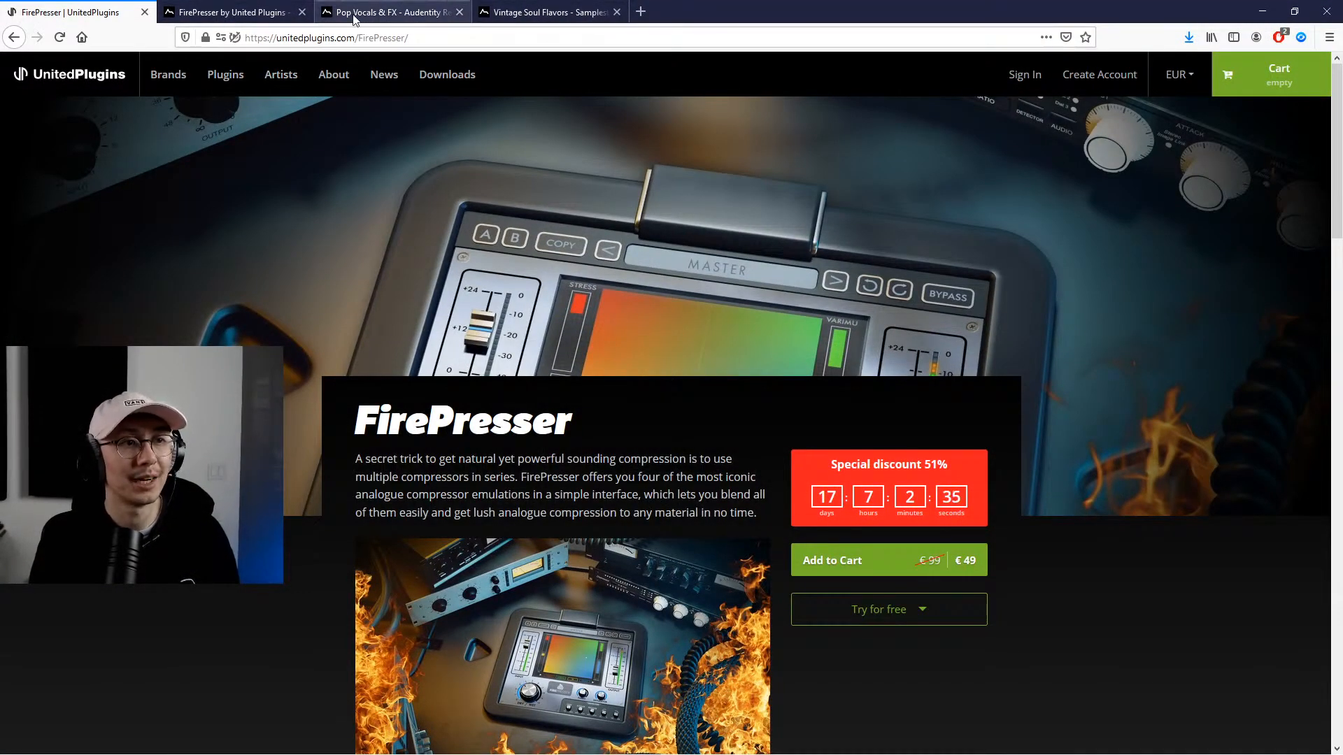
{"action": "left_click", "coordinate": [203, 19]}
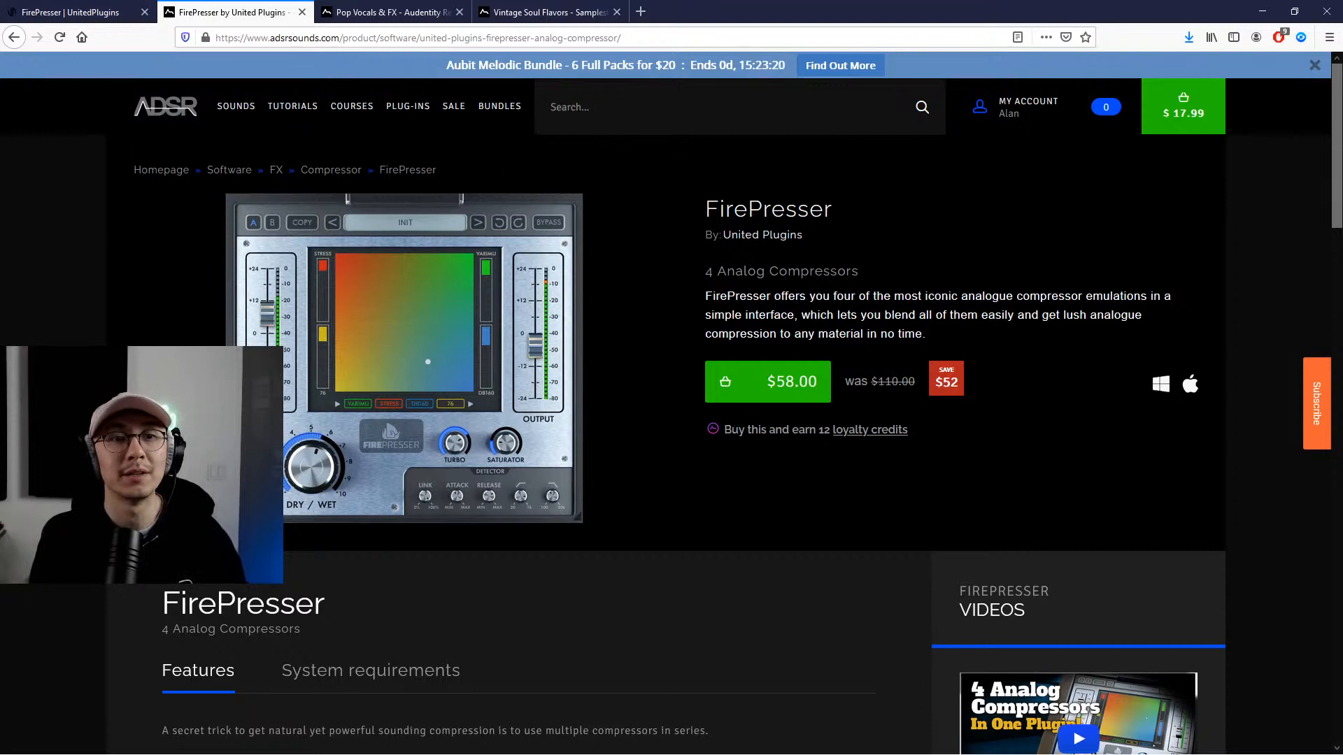
{"action": "left_click", "coordinate": [410, 13]}
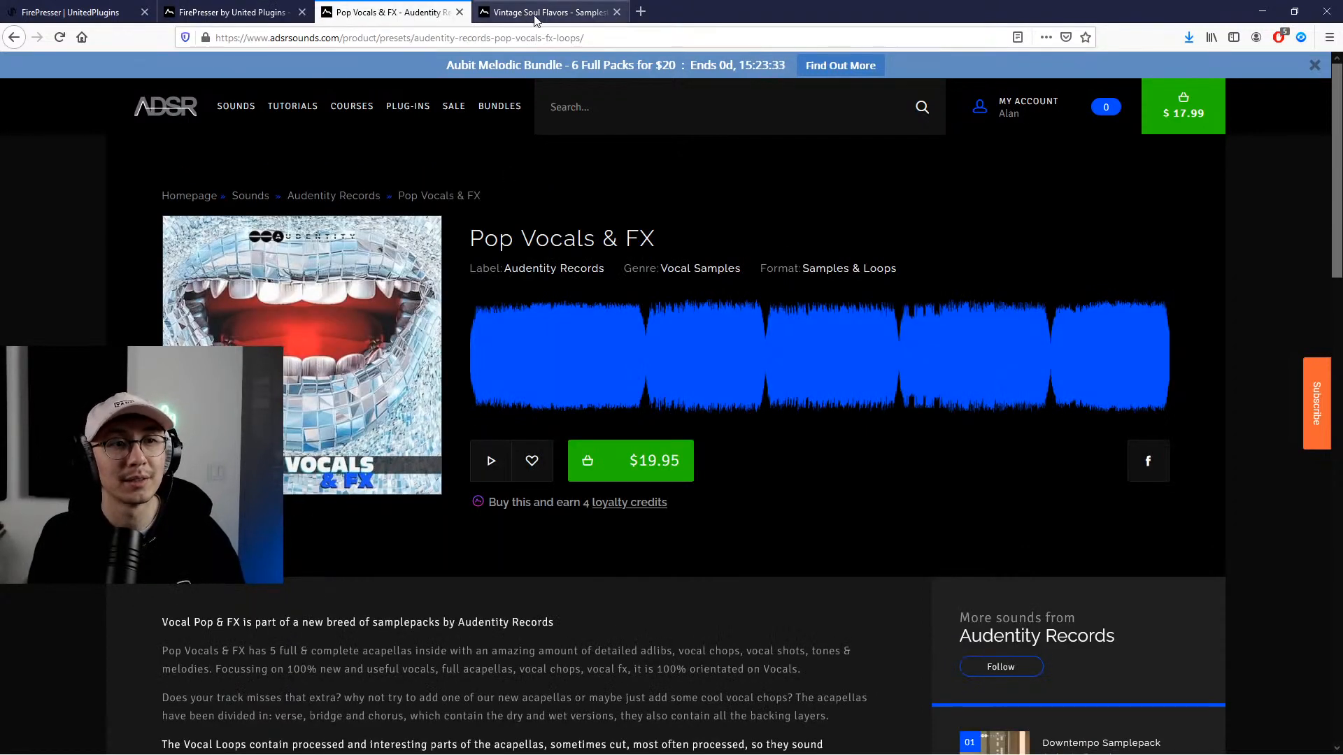
{"action": "left_click", "coordinate": [537, 17]}
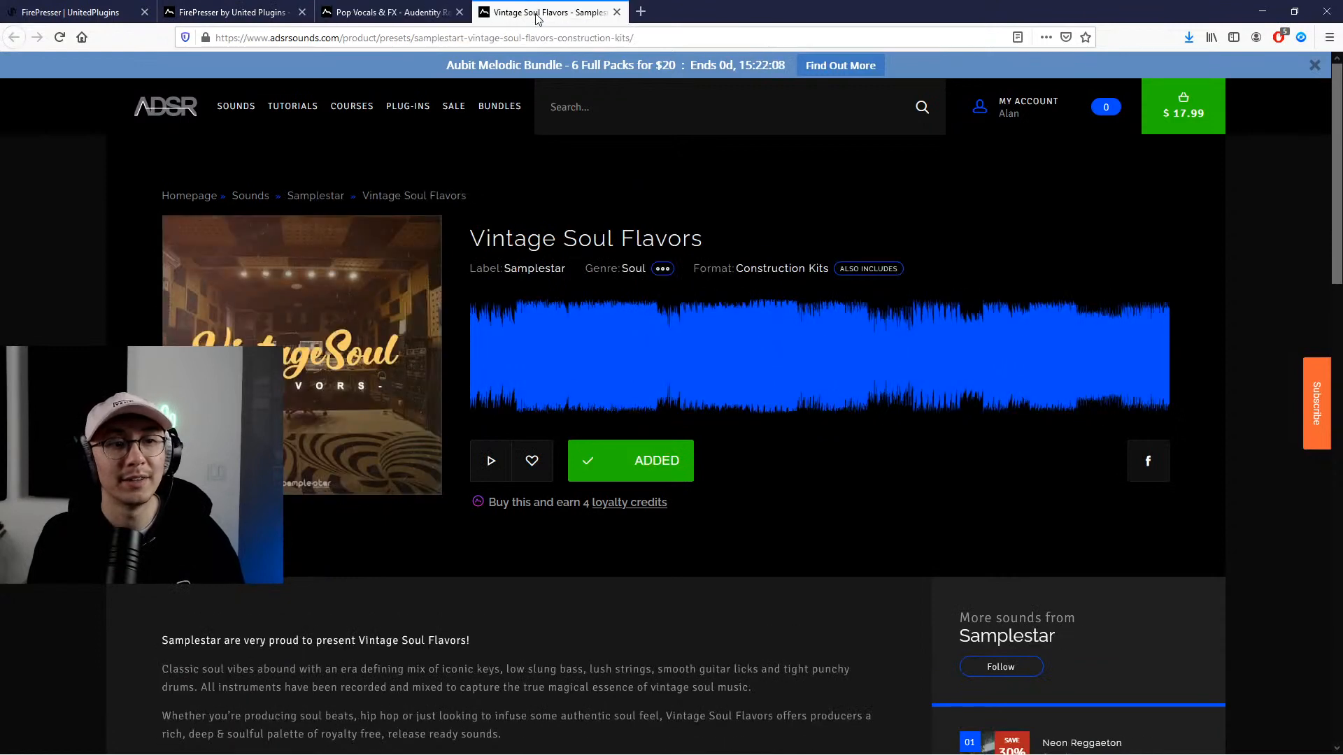